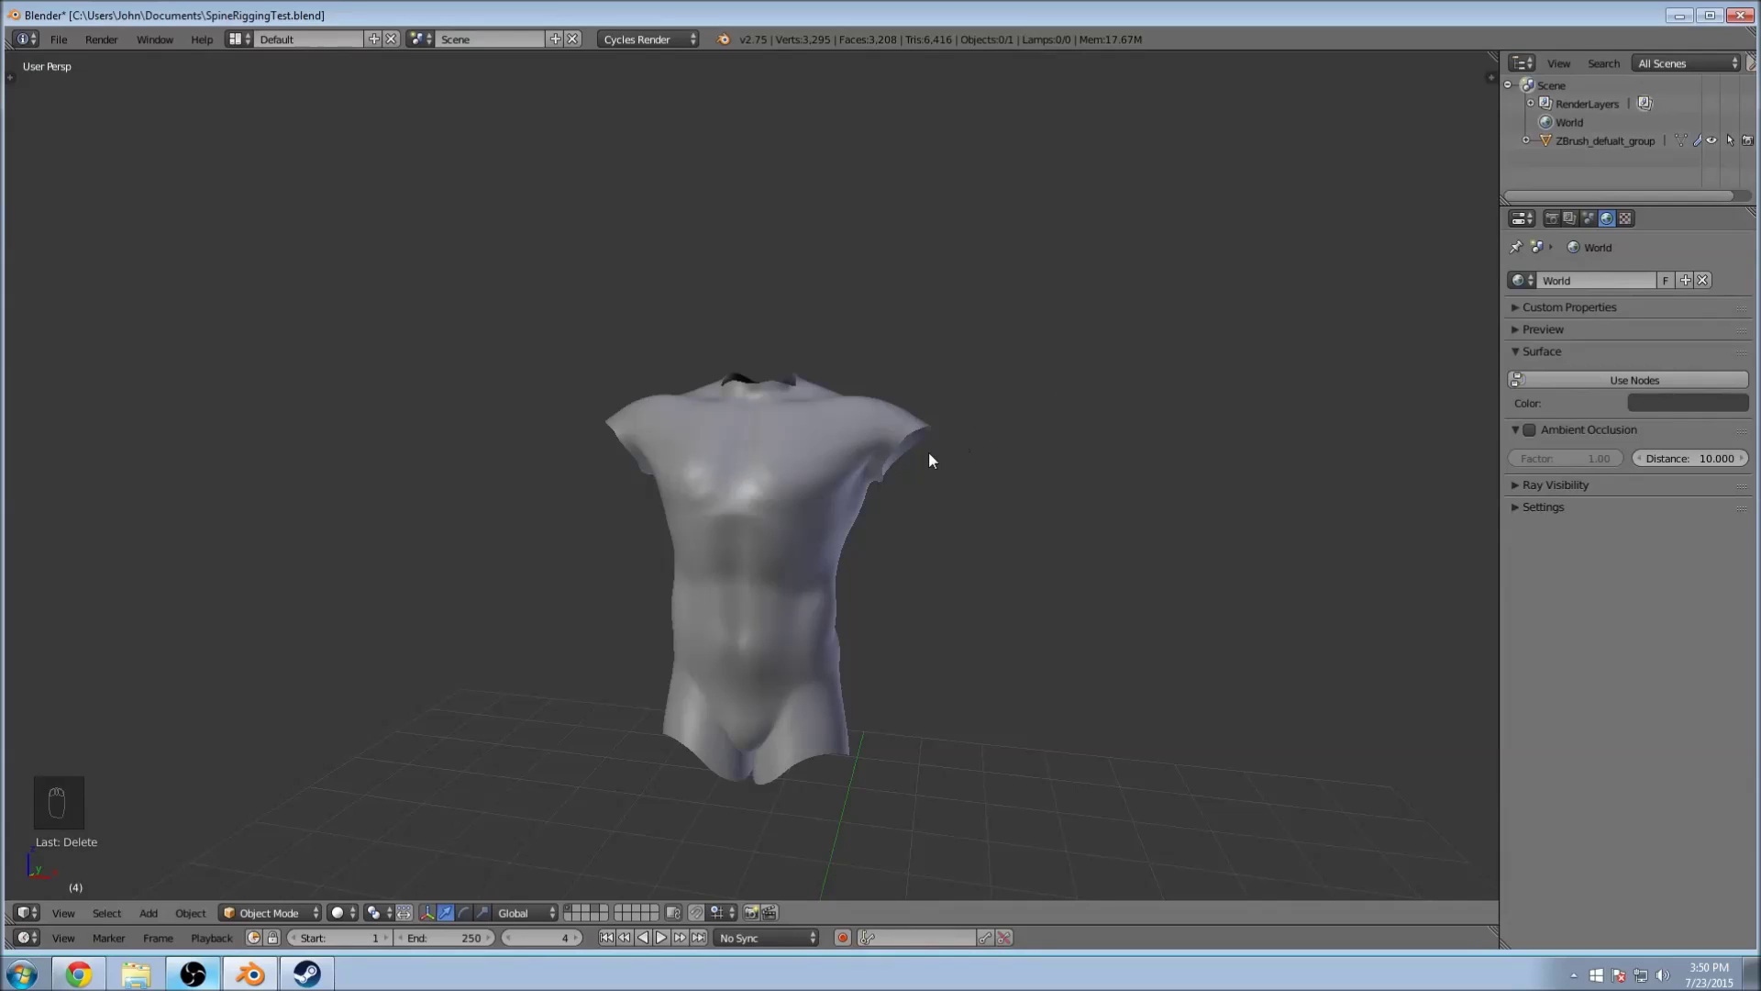
Step: Display the torso mesh as a wireframe in the orthographic right-side view
middle_click_drag(1081, 398, 751, 404)
mouse_move(944, 374)
middle_mouse_down()
mouse_move(855, 359)
mouse_move(1121, 342)
mouse_move(916, 394)
mouse_move(1003, 381)
mouse_move(961, 392)
middle_mouse_up()
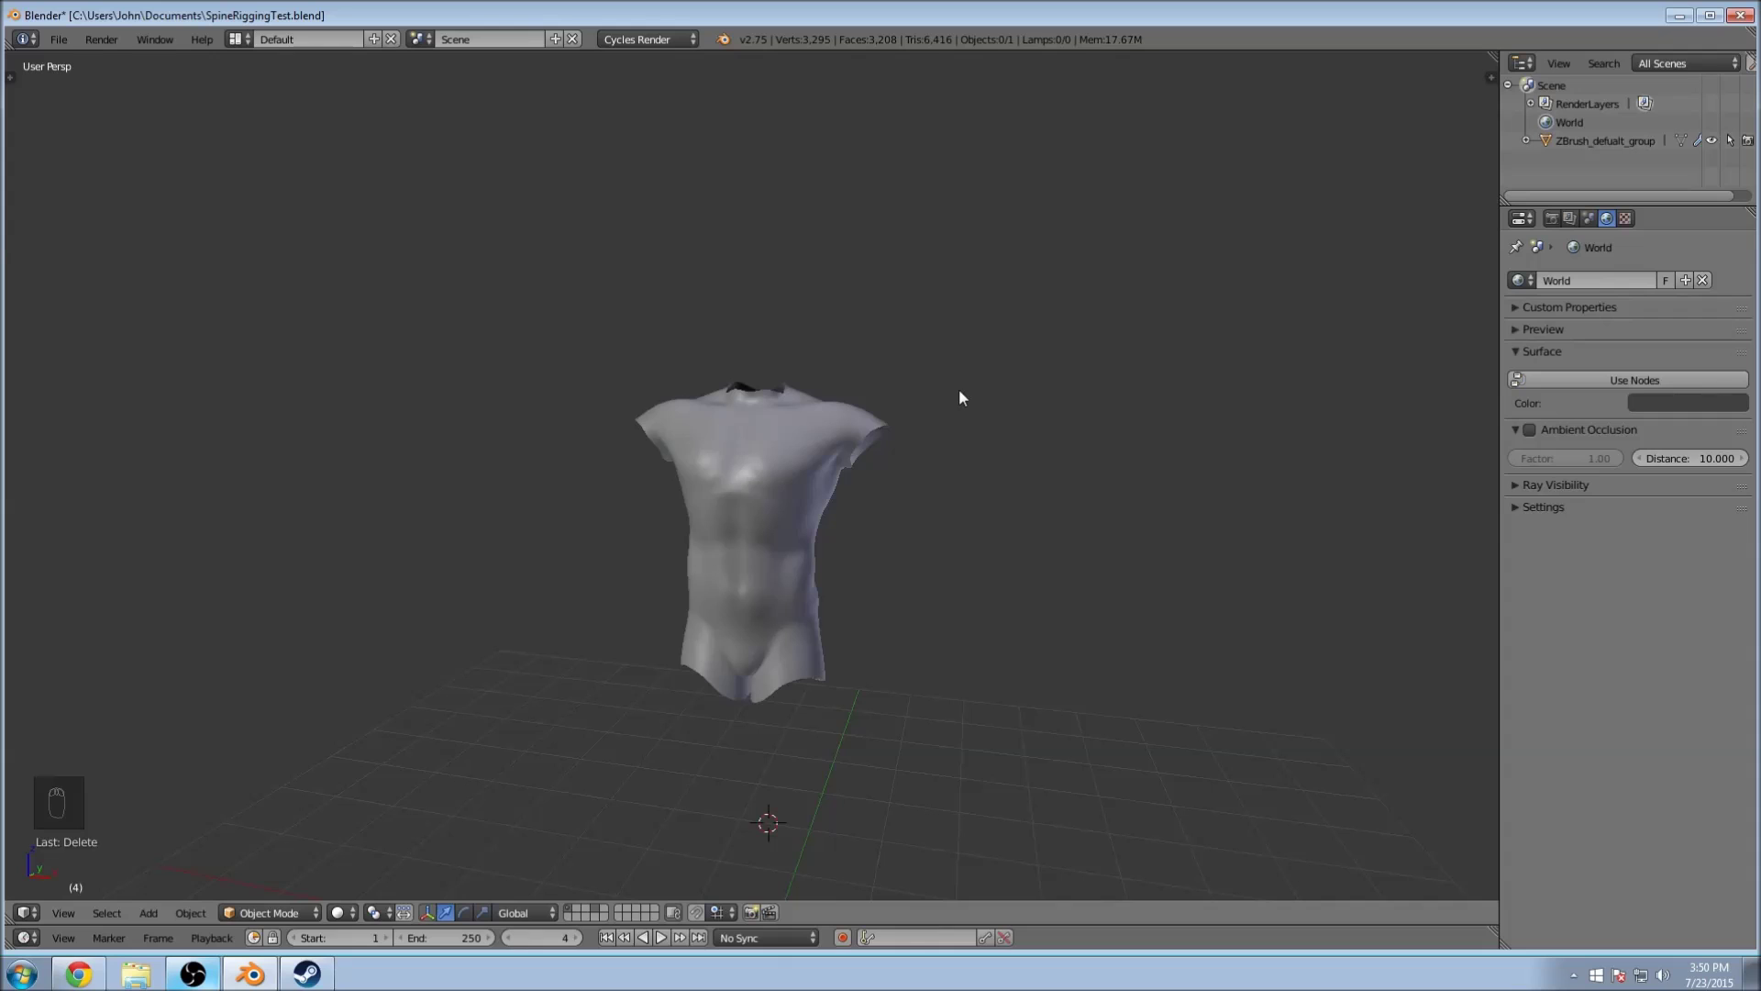
scroll(989, 376, "up", 3)
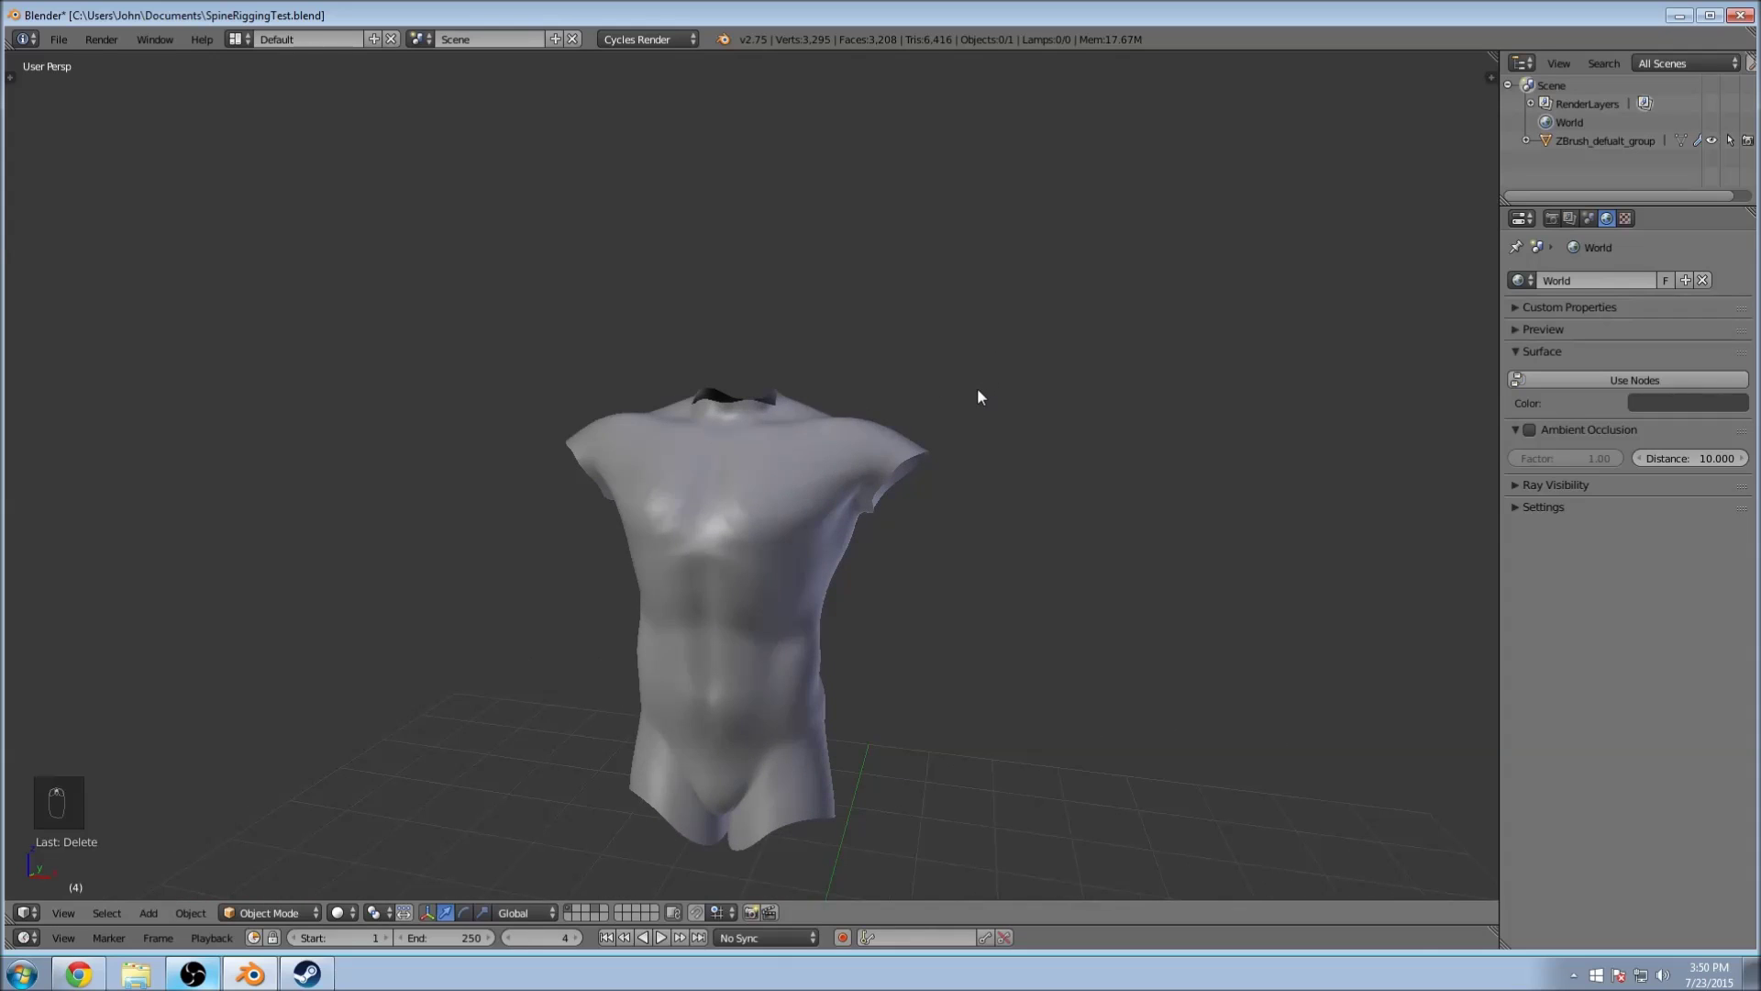
middle_click_drag(928, 547, 942, 516, "shift")
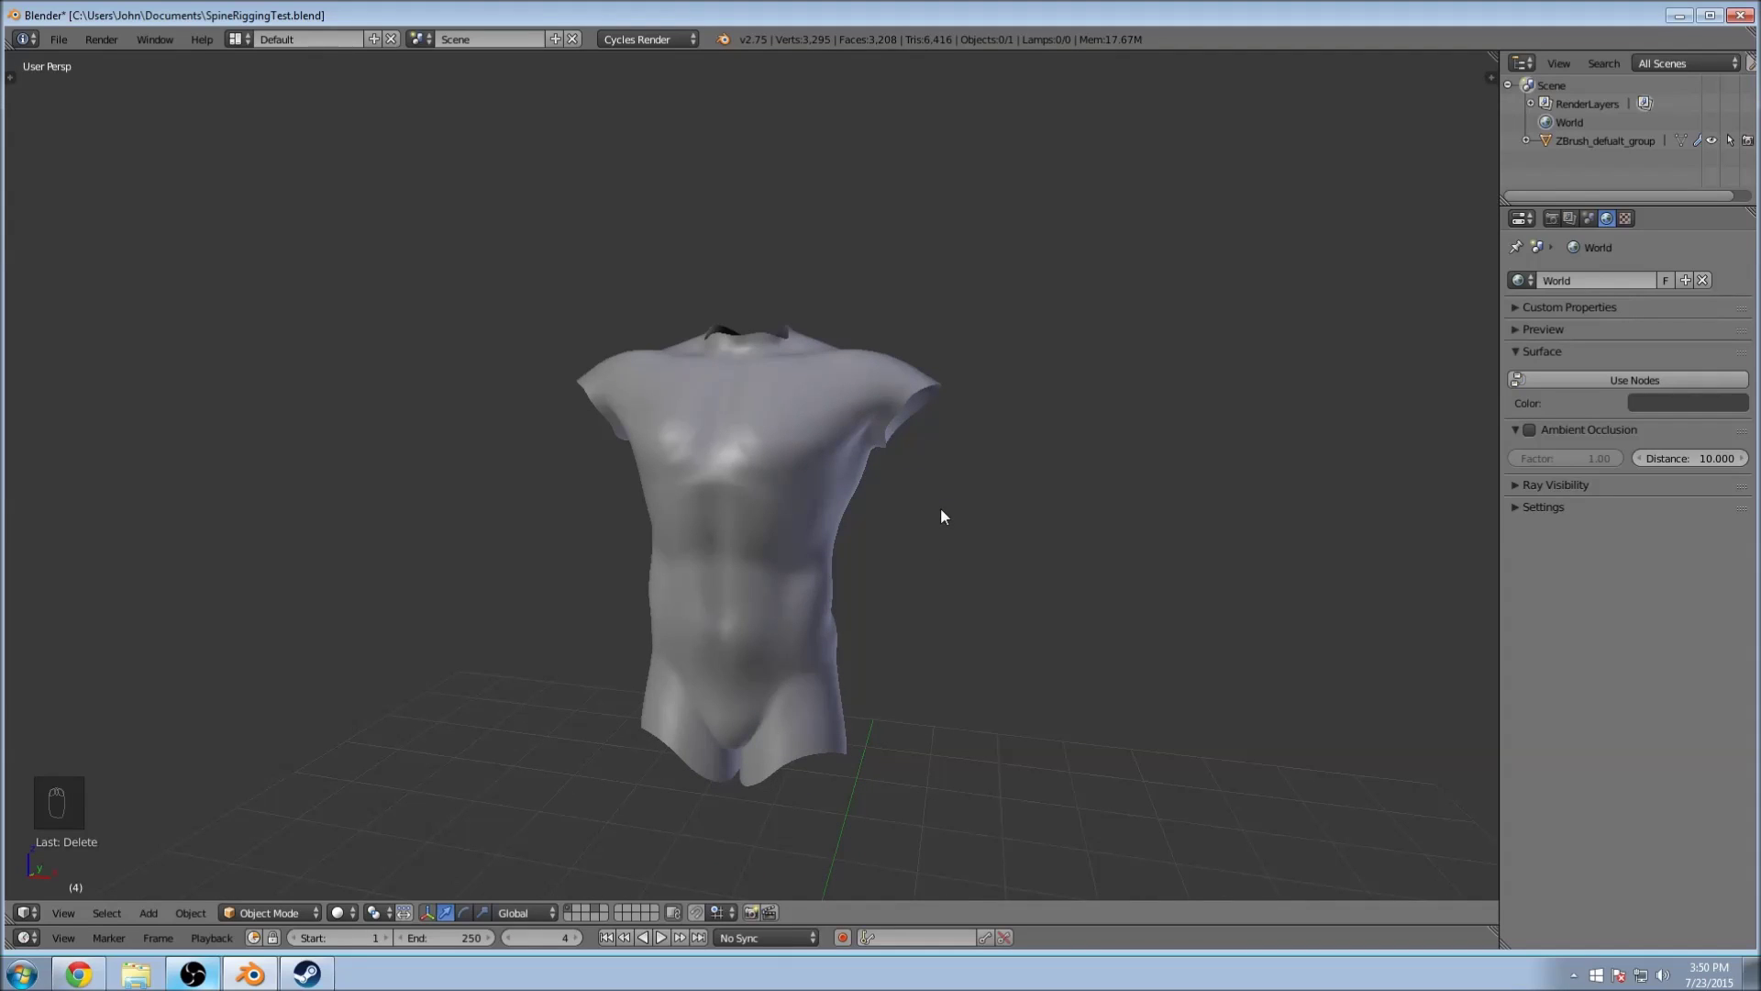
key("KP_3")
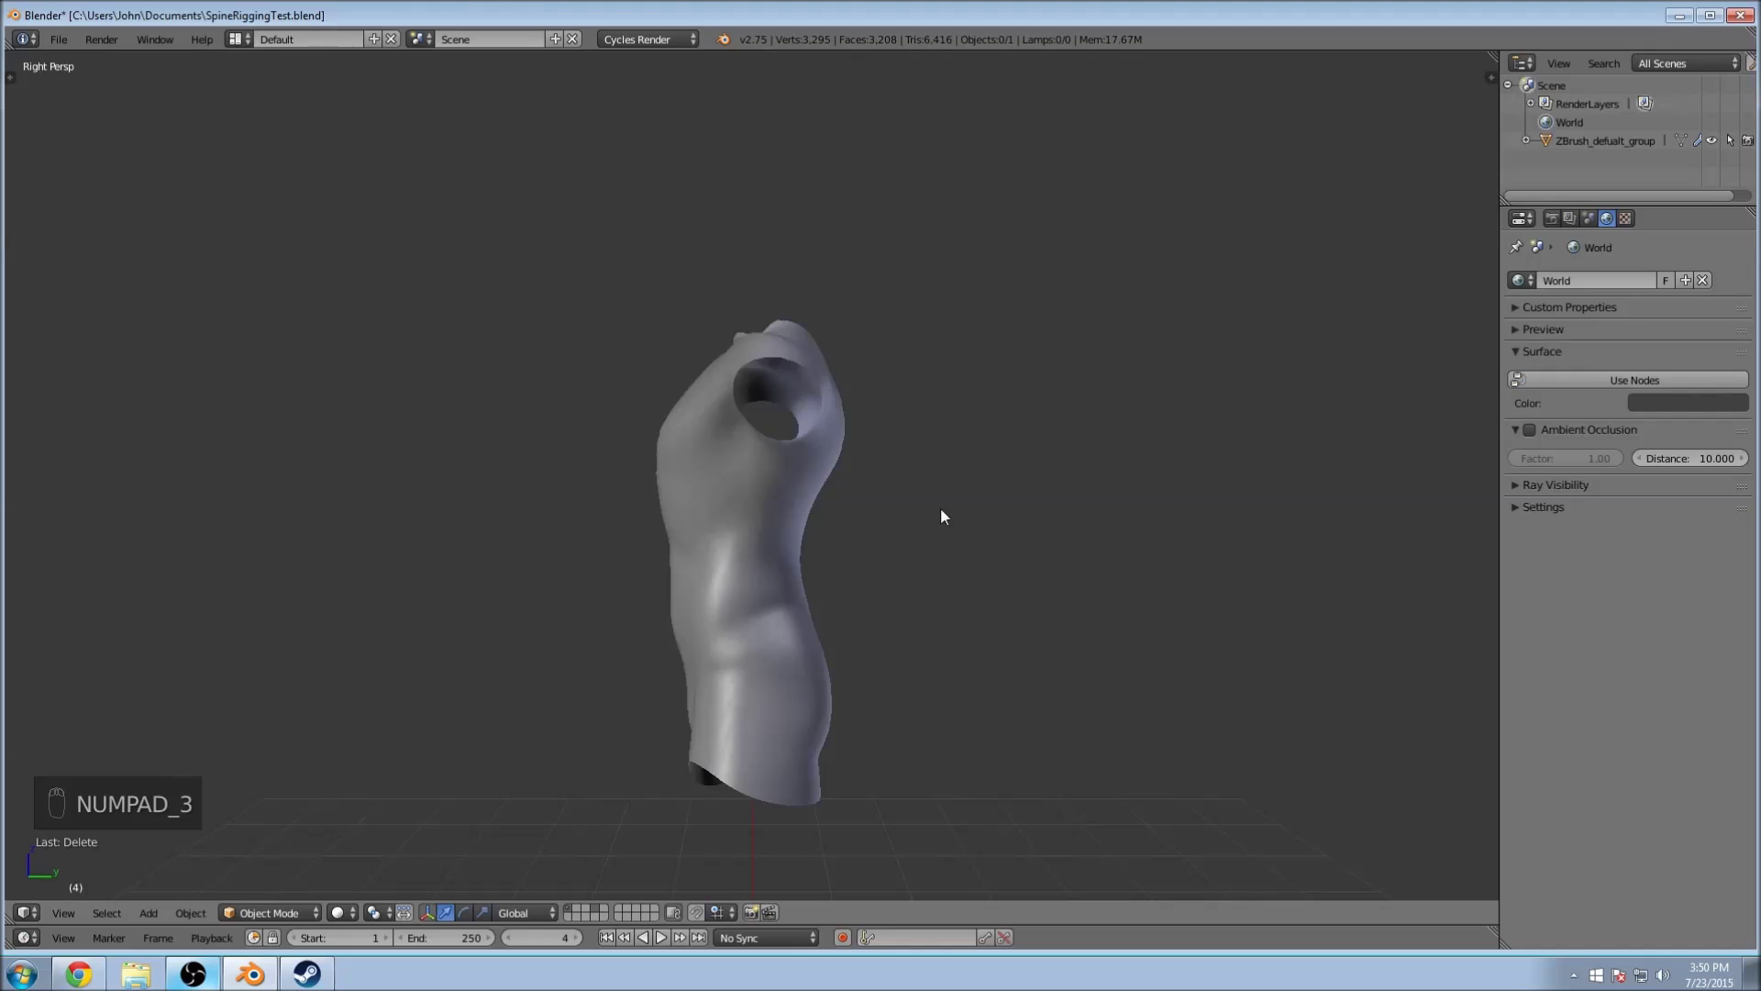
key("KP_5")
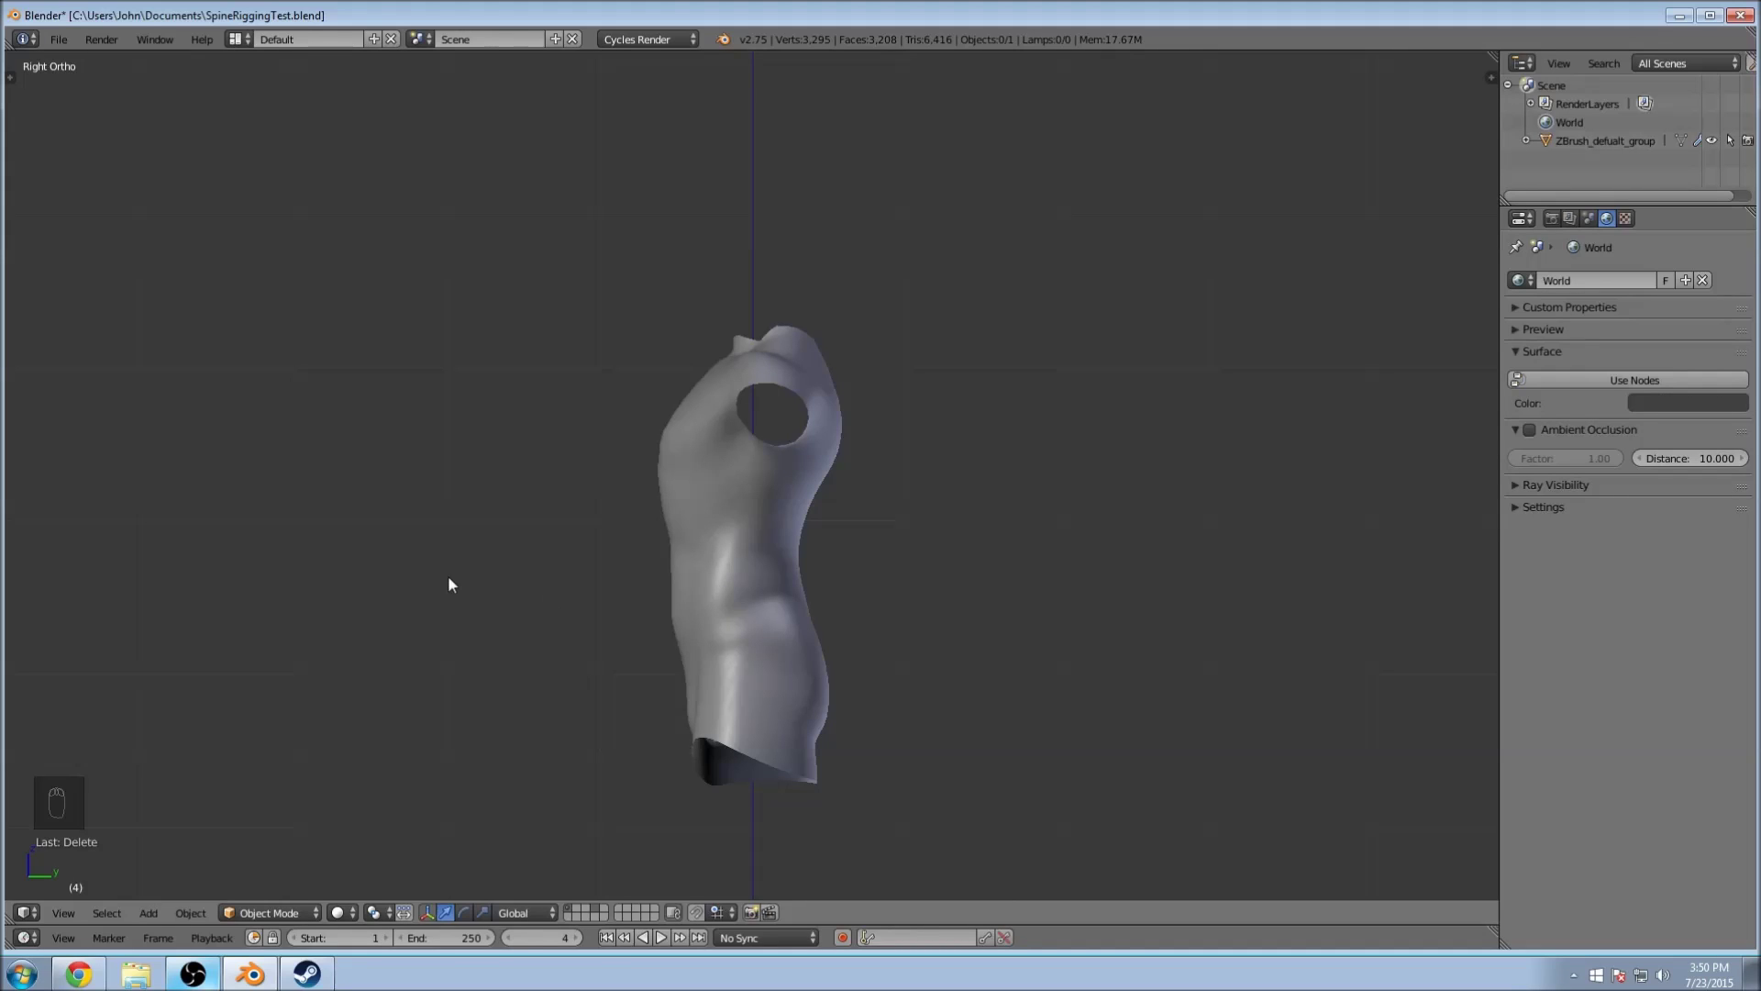
key("z")
scroll(866, 458, "up", 2)
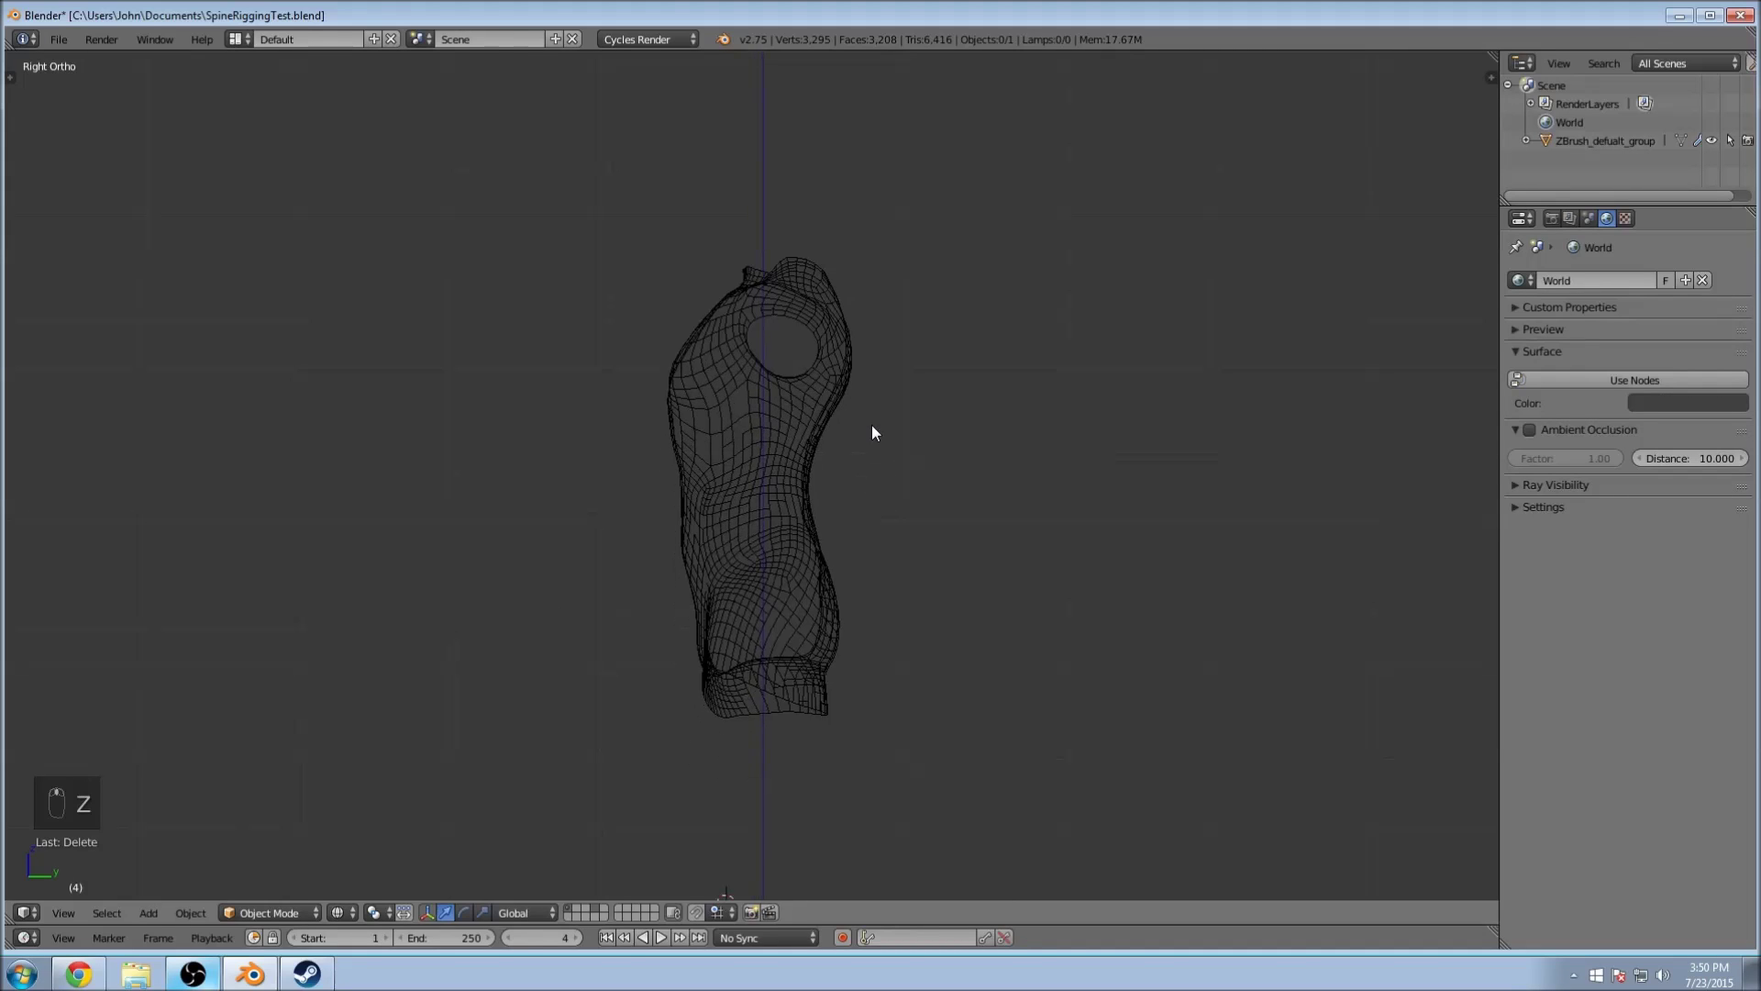
Step: Look up the Dynamic Spacebar Menu add-on in the user preferences by searching for "dyna"
key("space")
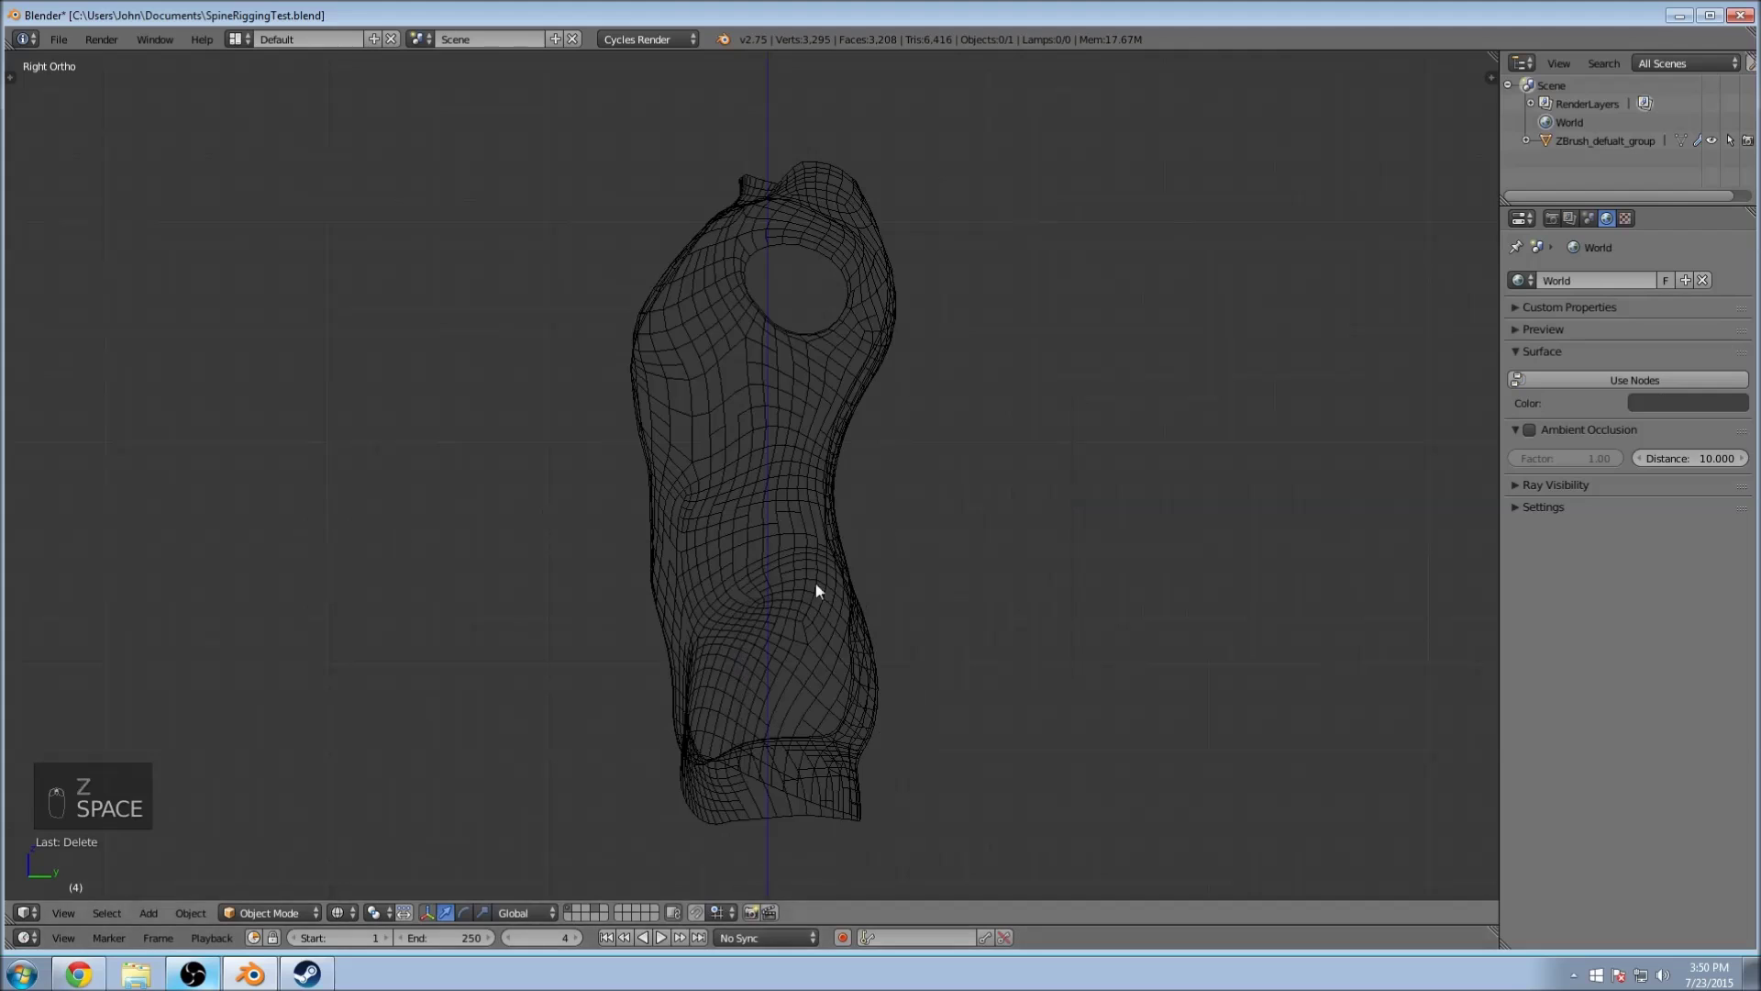
key("space")
mouse_move(789, 669)
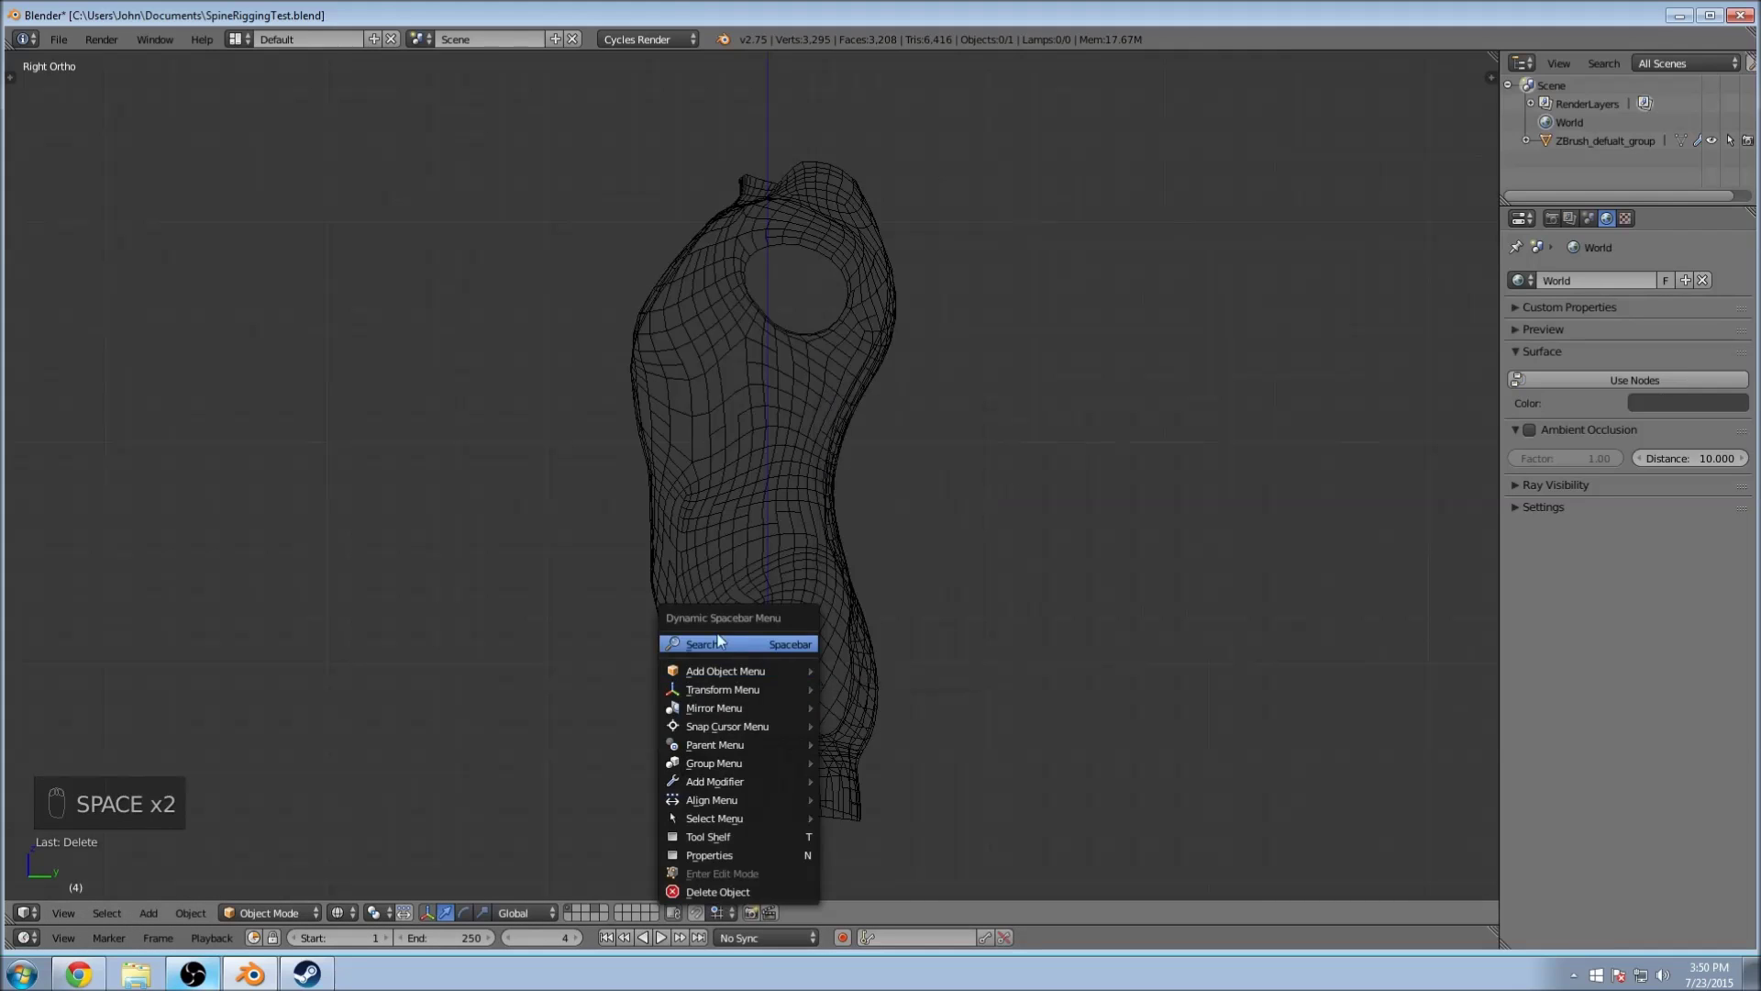
left_click(60, 40)
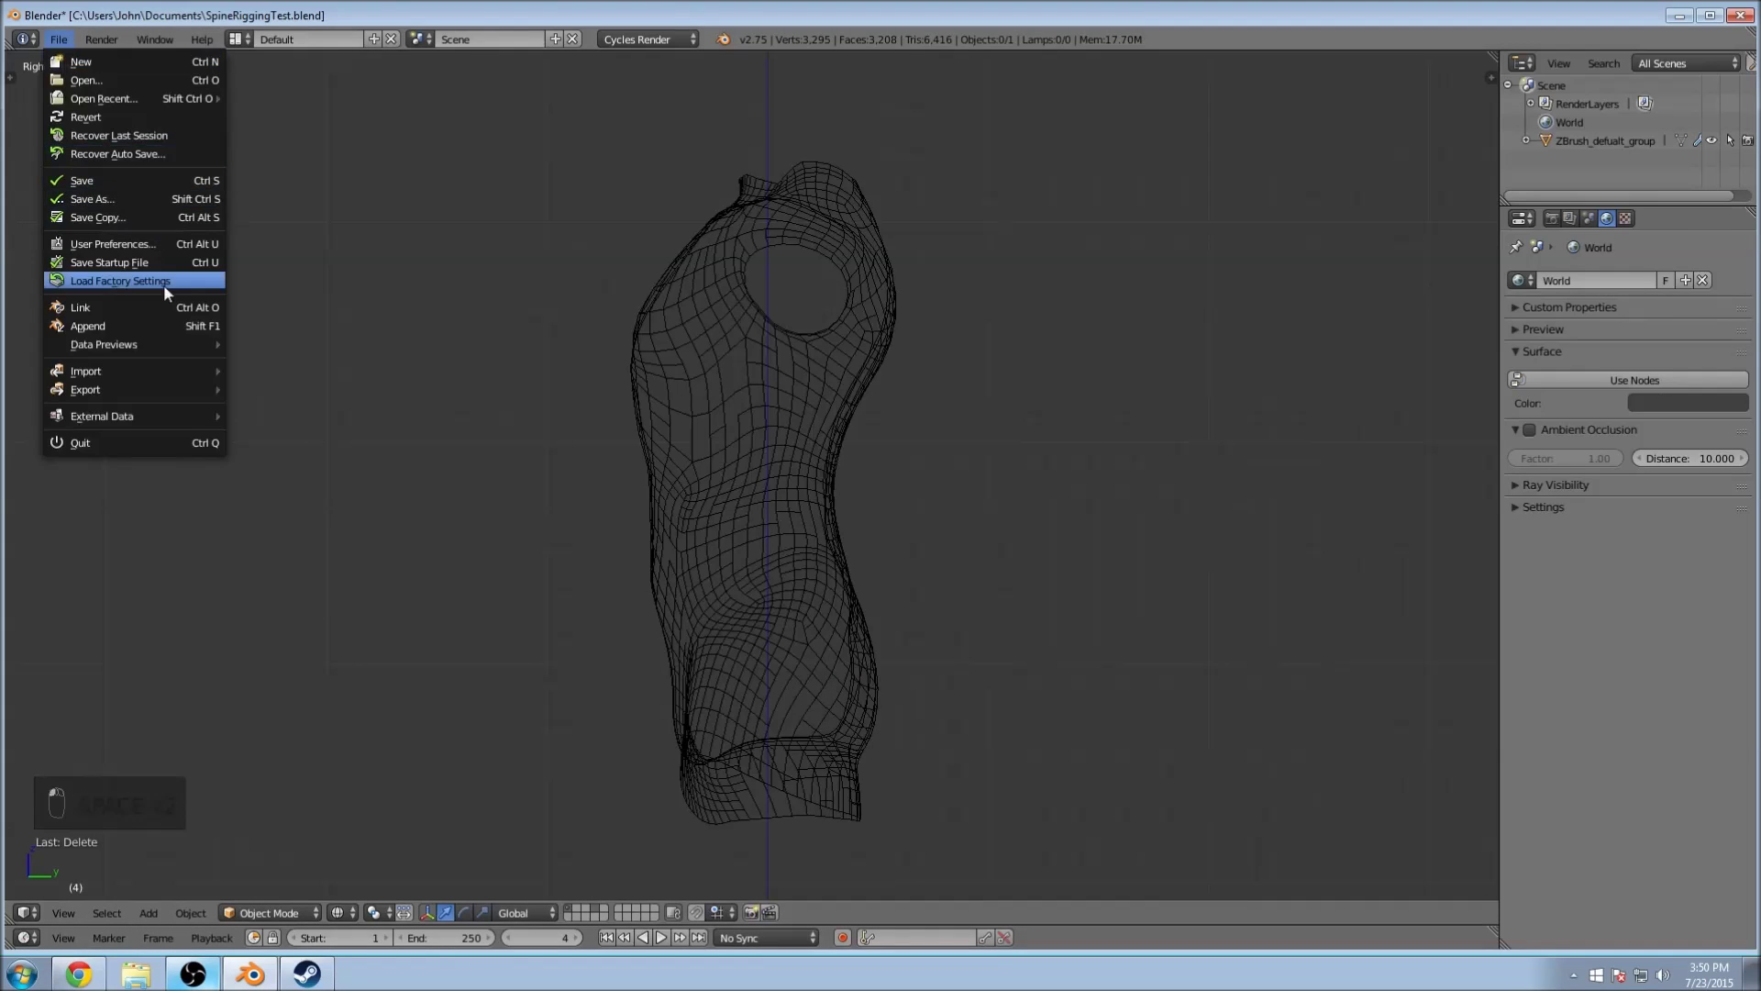
left_click(163, 245)
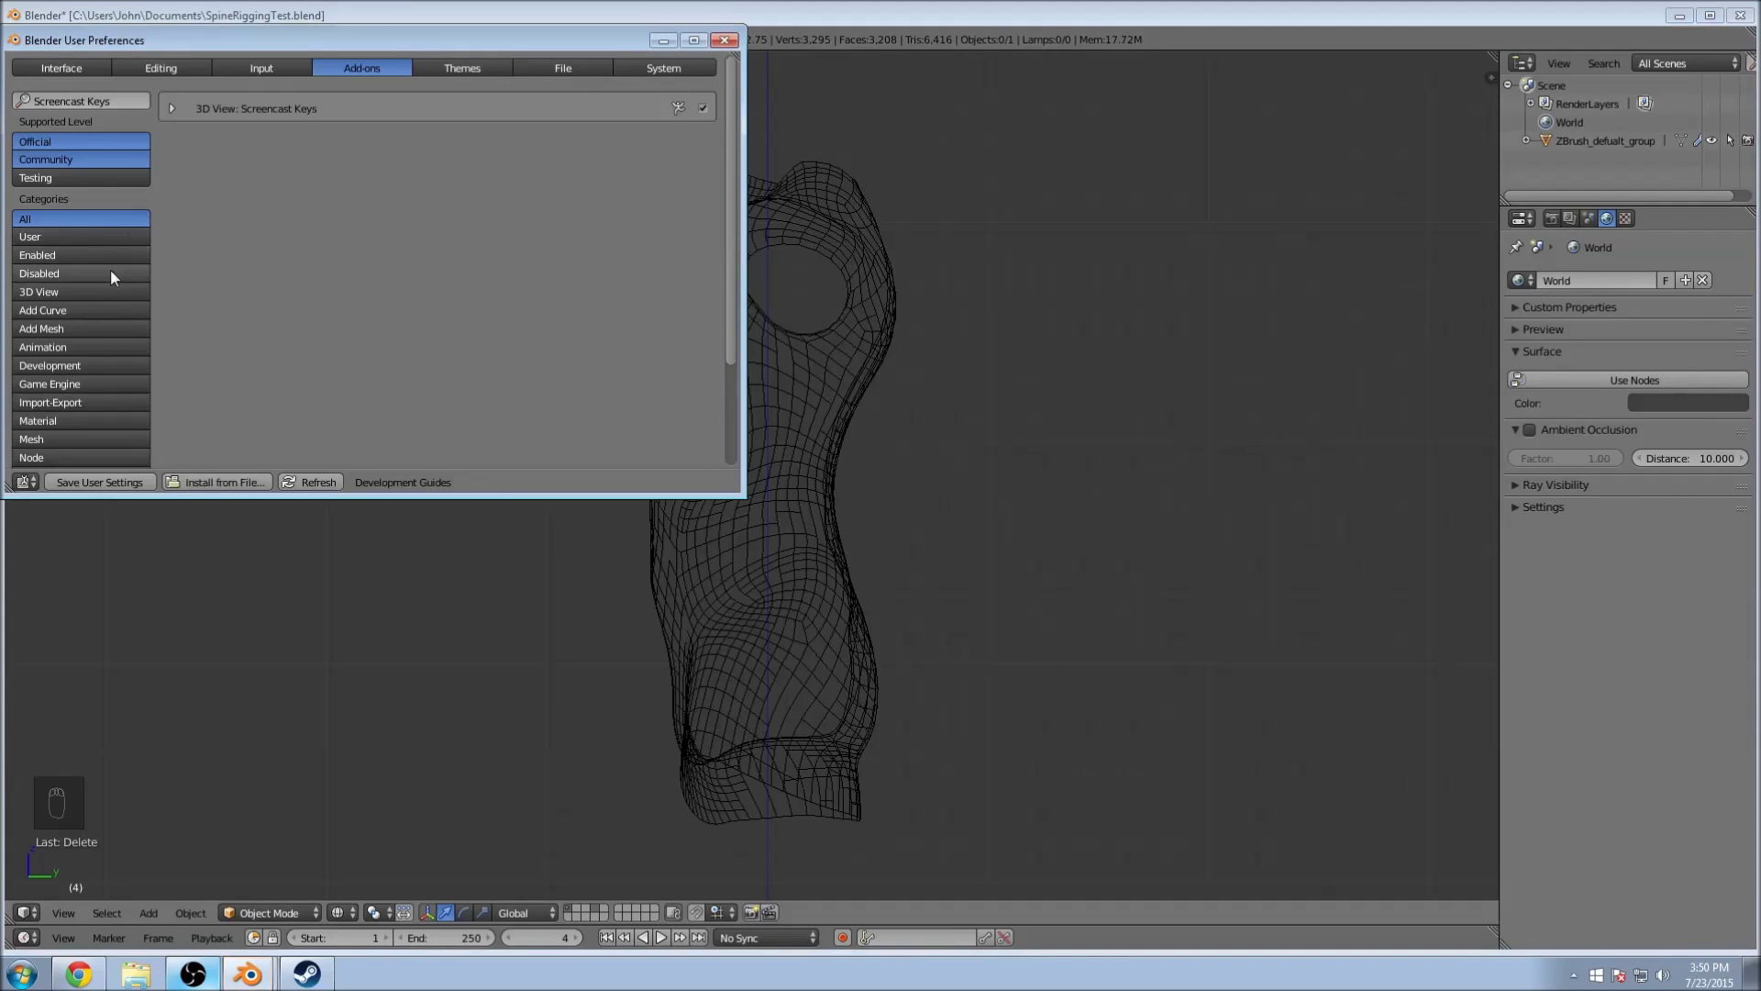
left_click(121, 101)
key("BackSpace")
type("dyna")
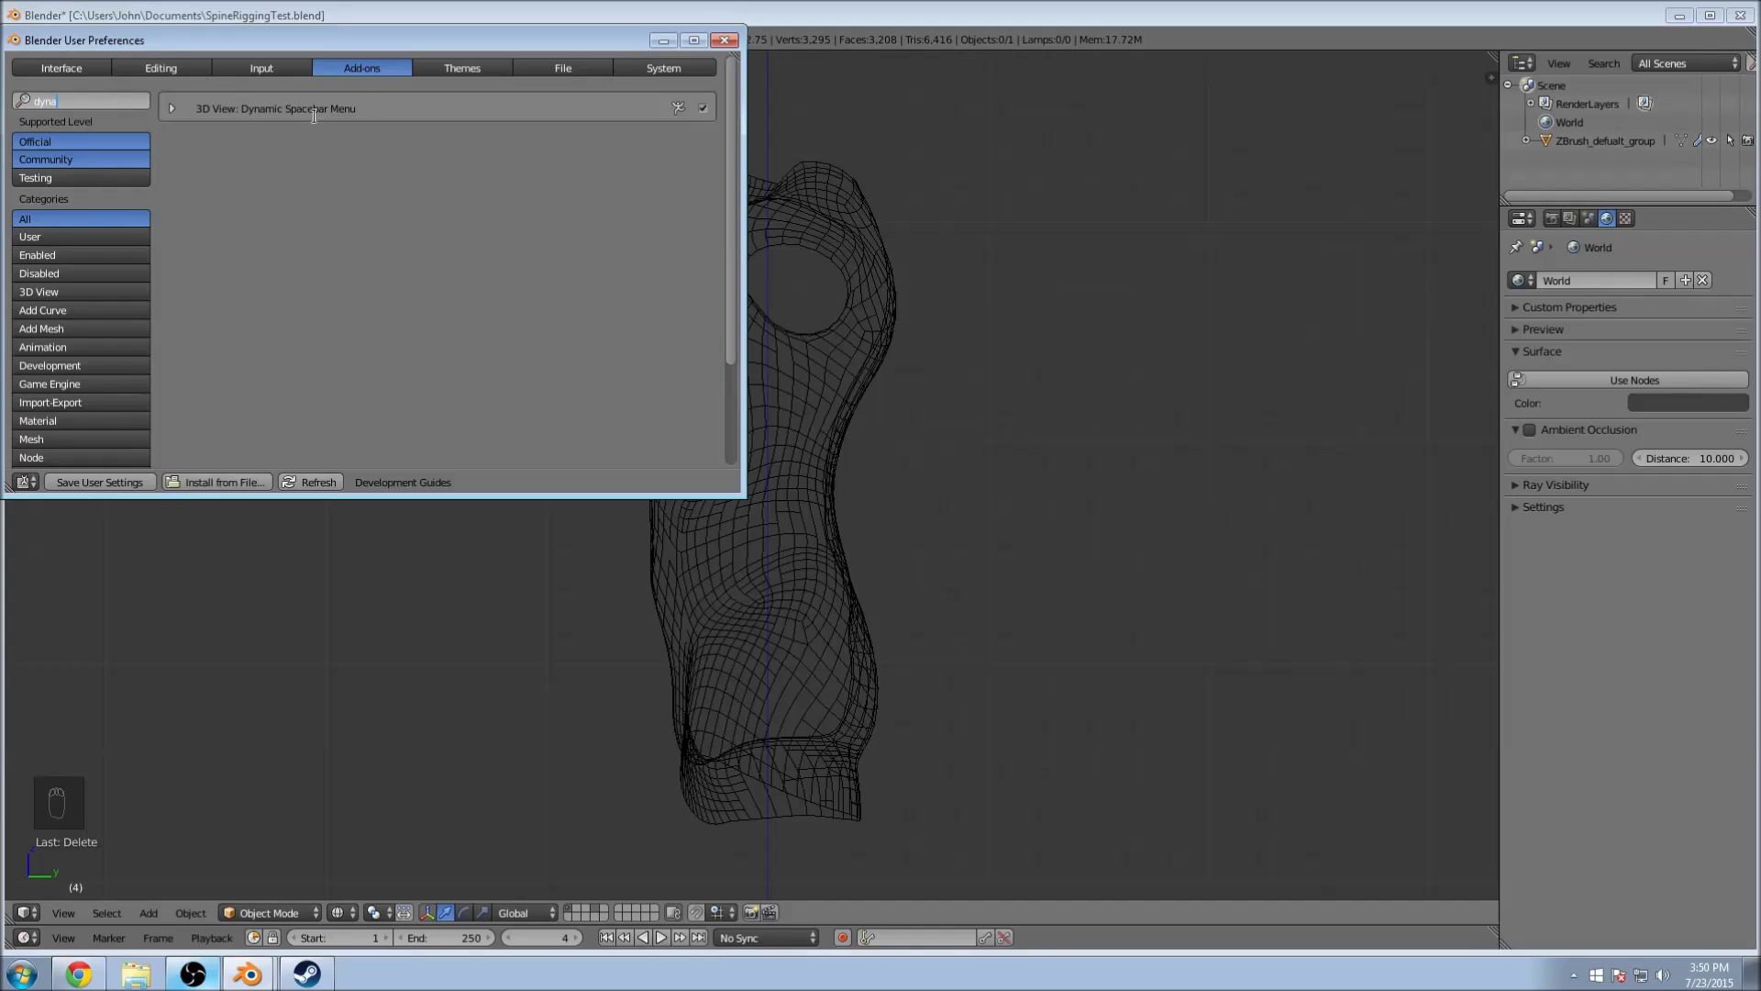
left_click(724, 40)
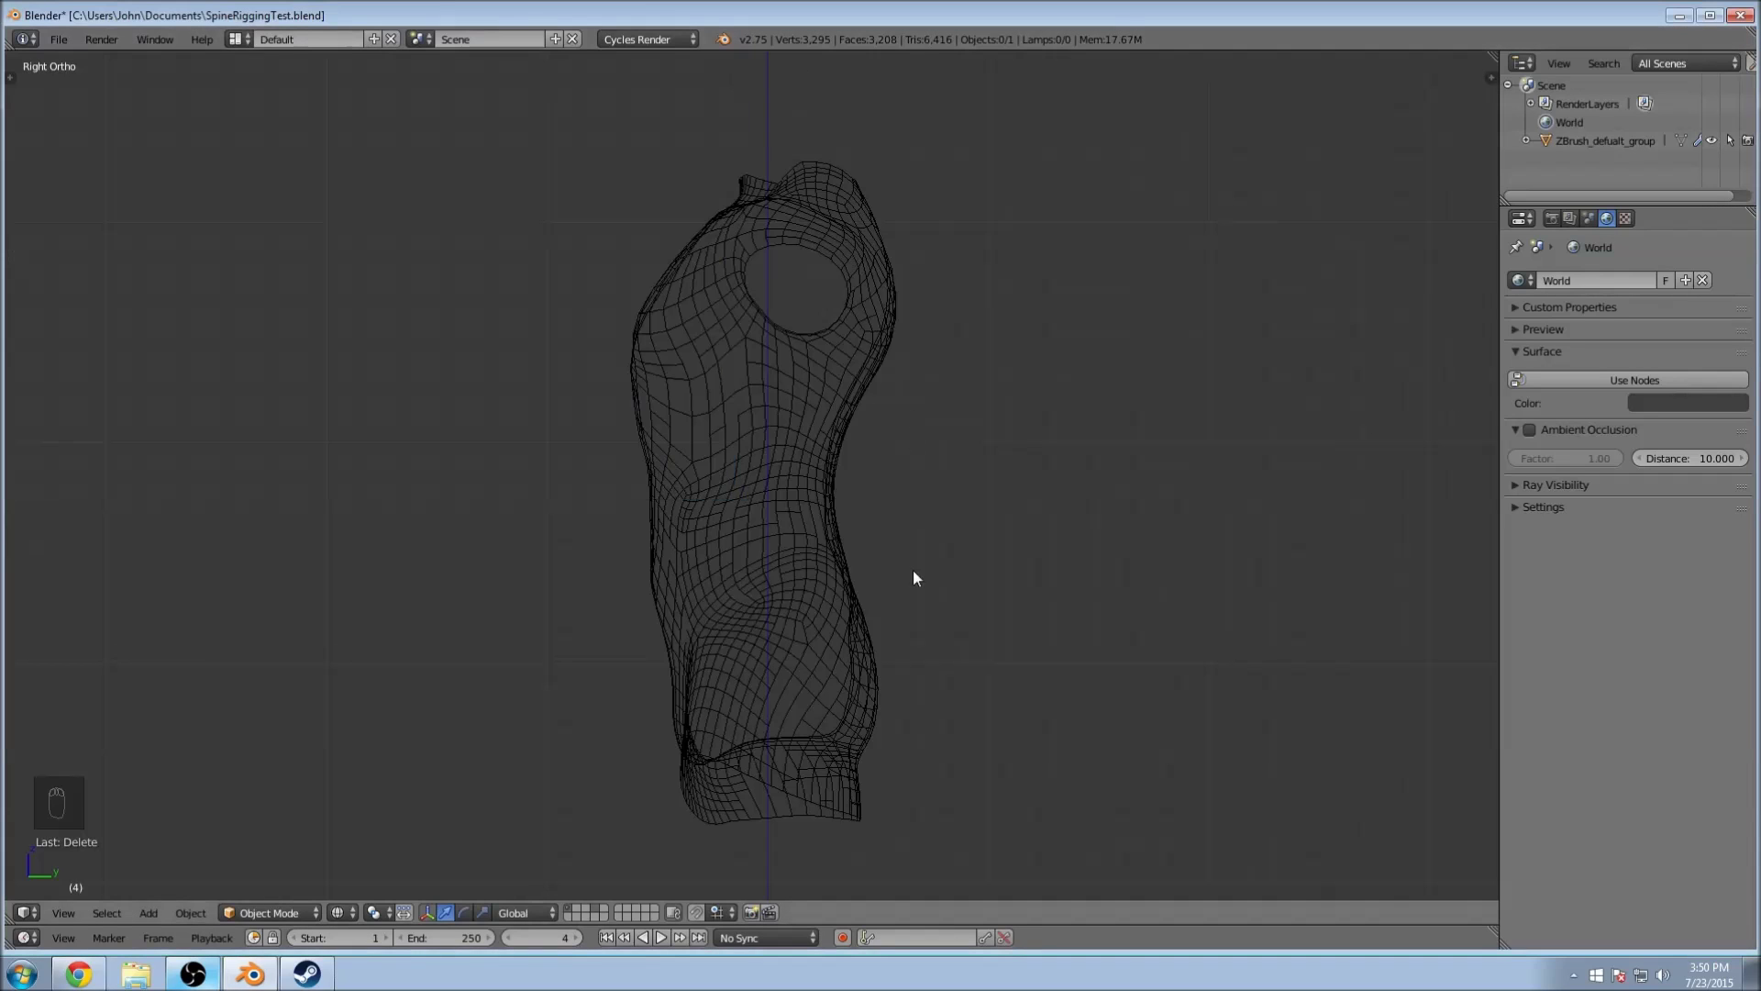
Step: Add a single-bone armature to the scene
key("space")
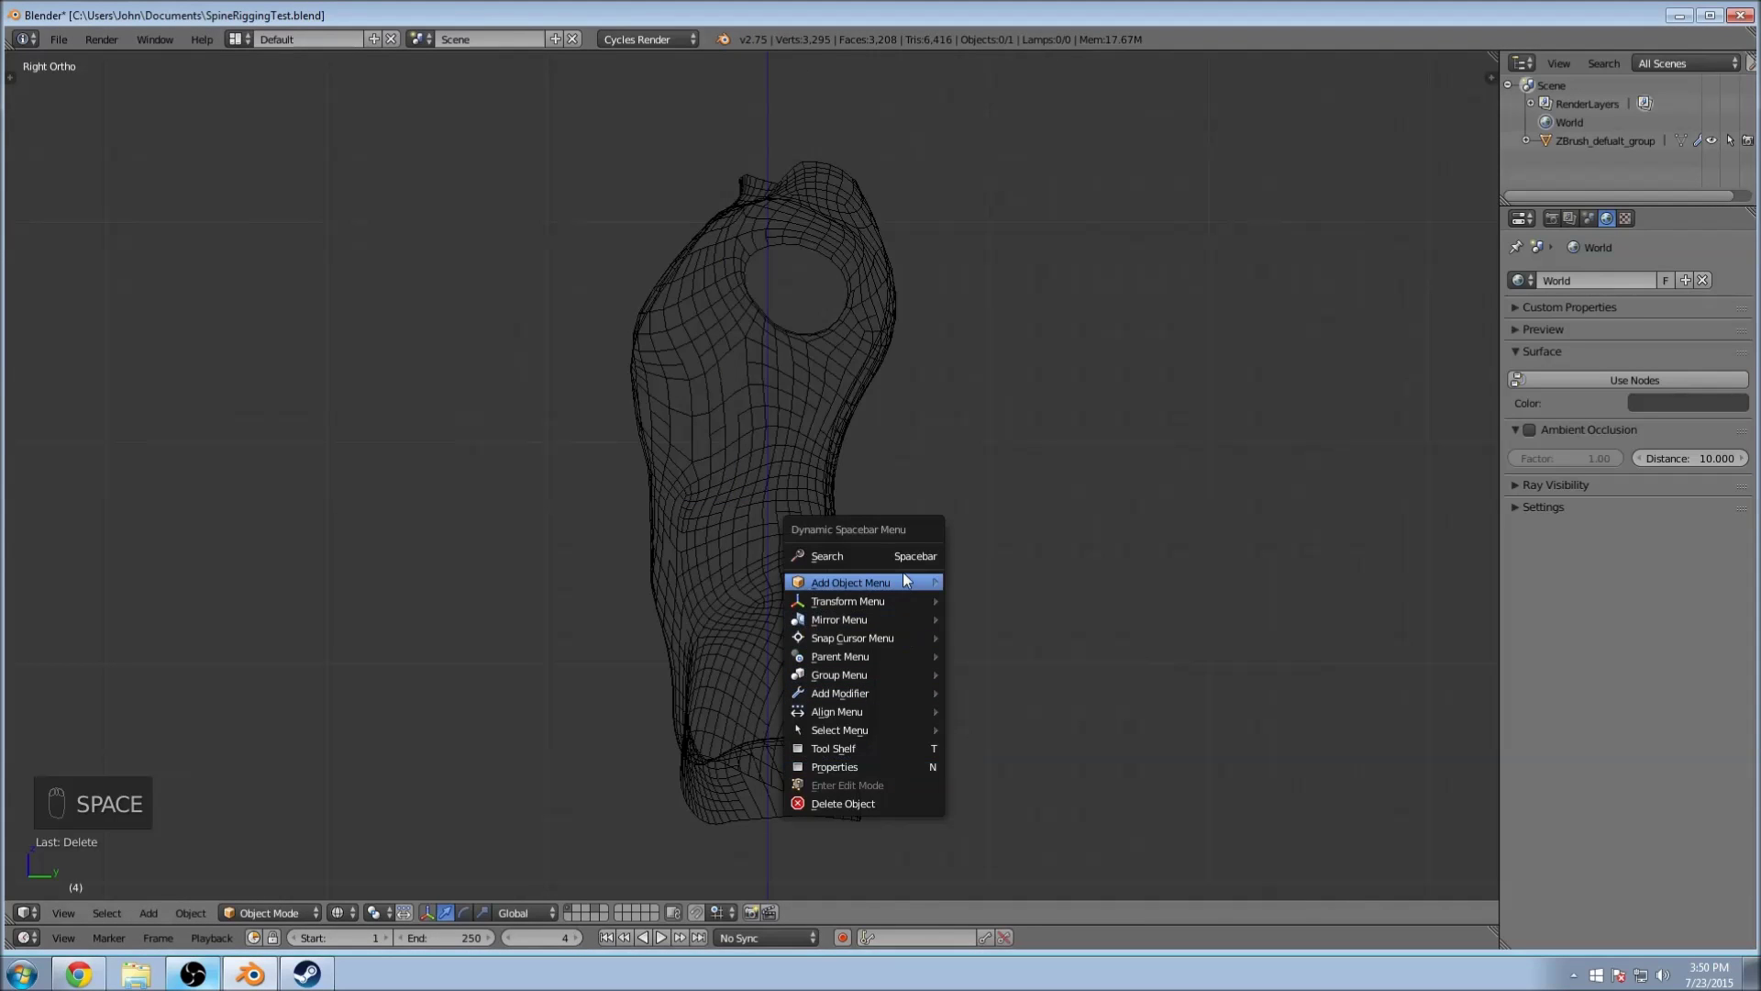
mouse_move(1027, 680)
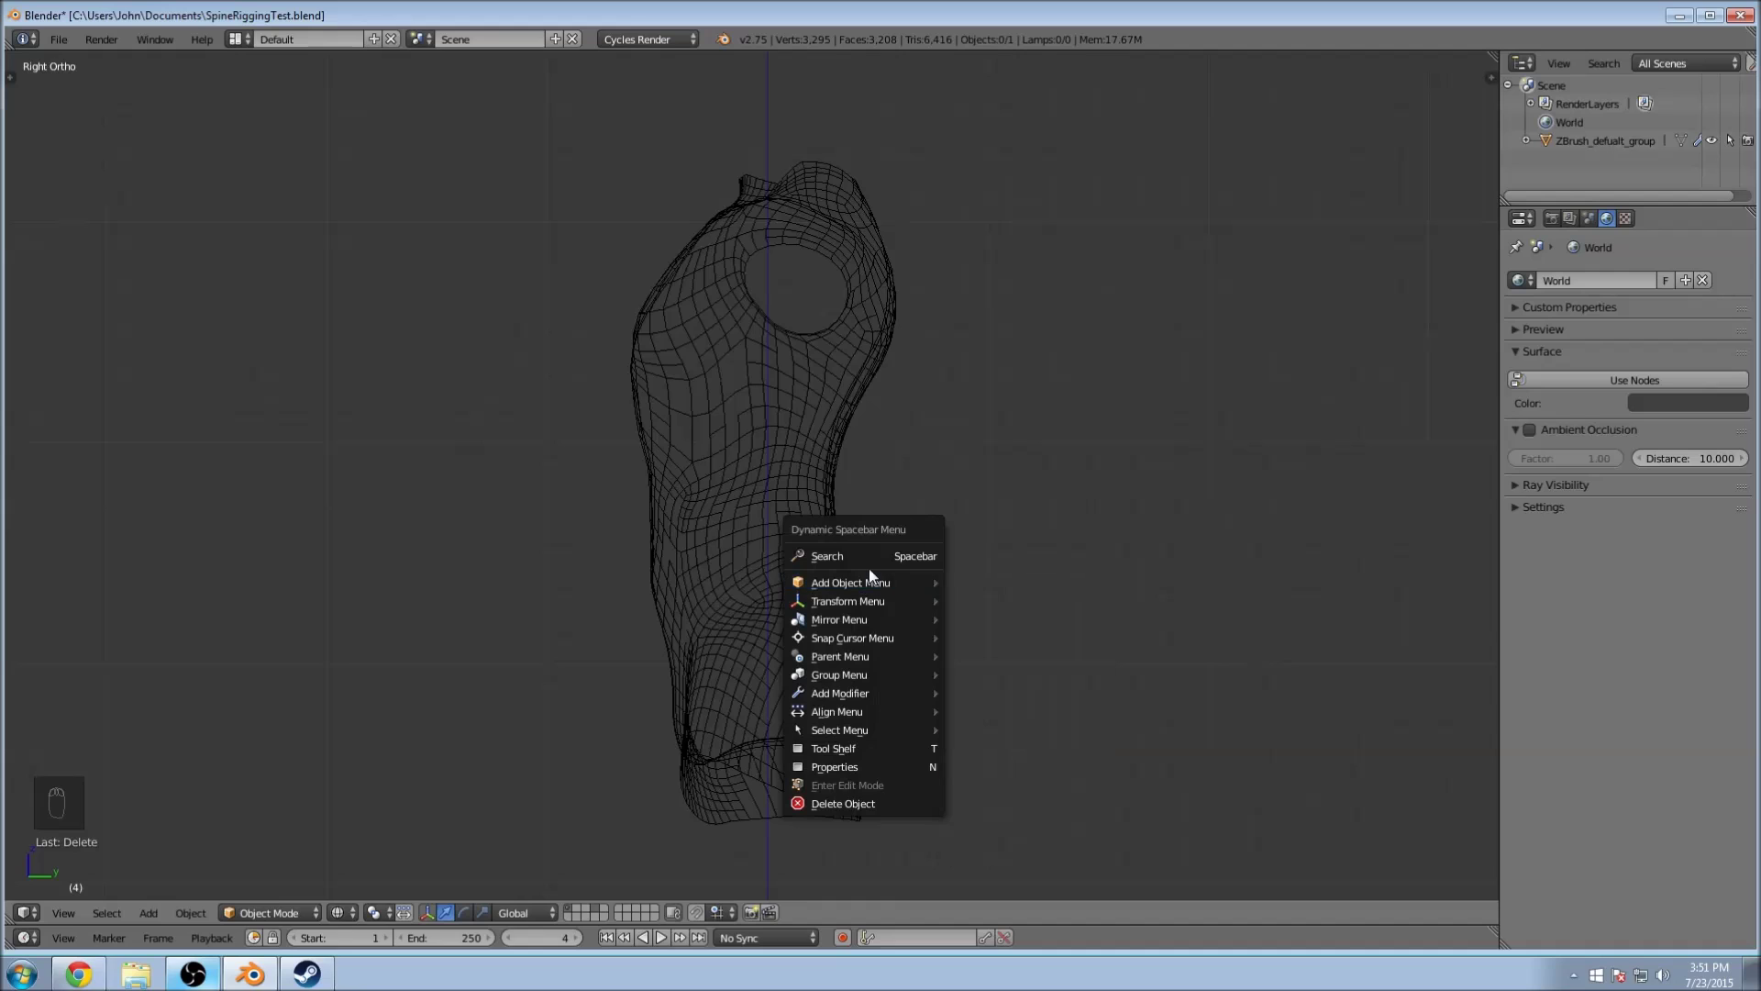
mouse_move(871, 582)
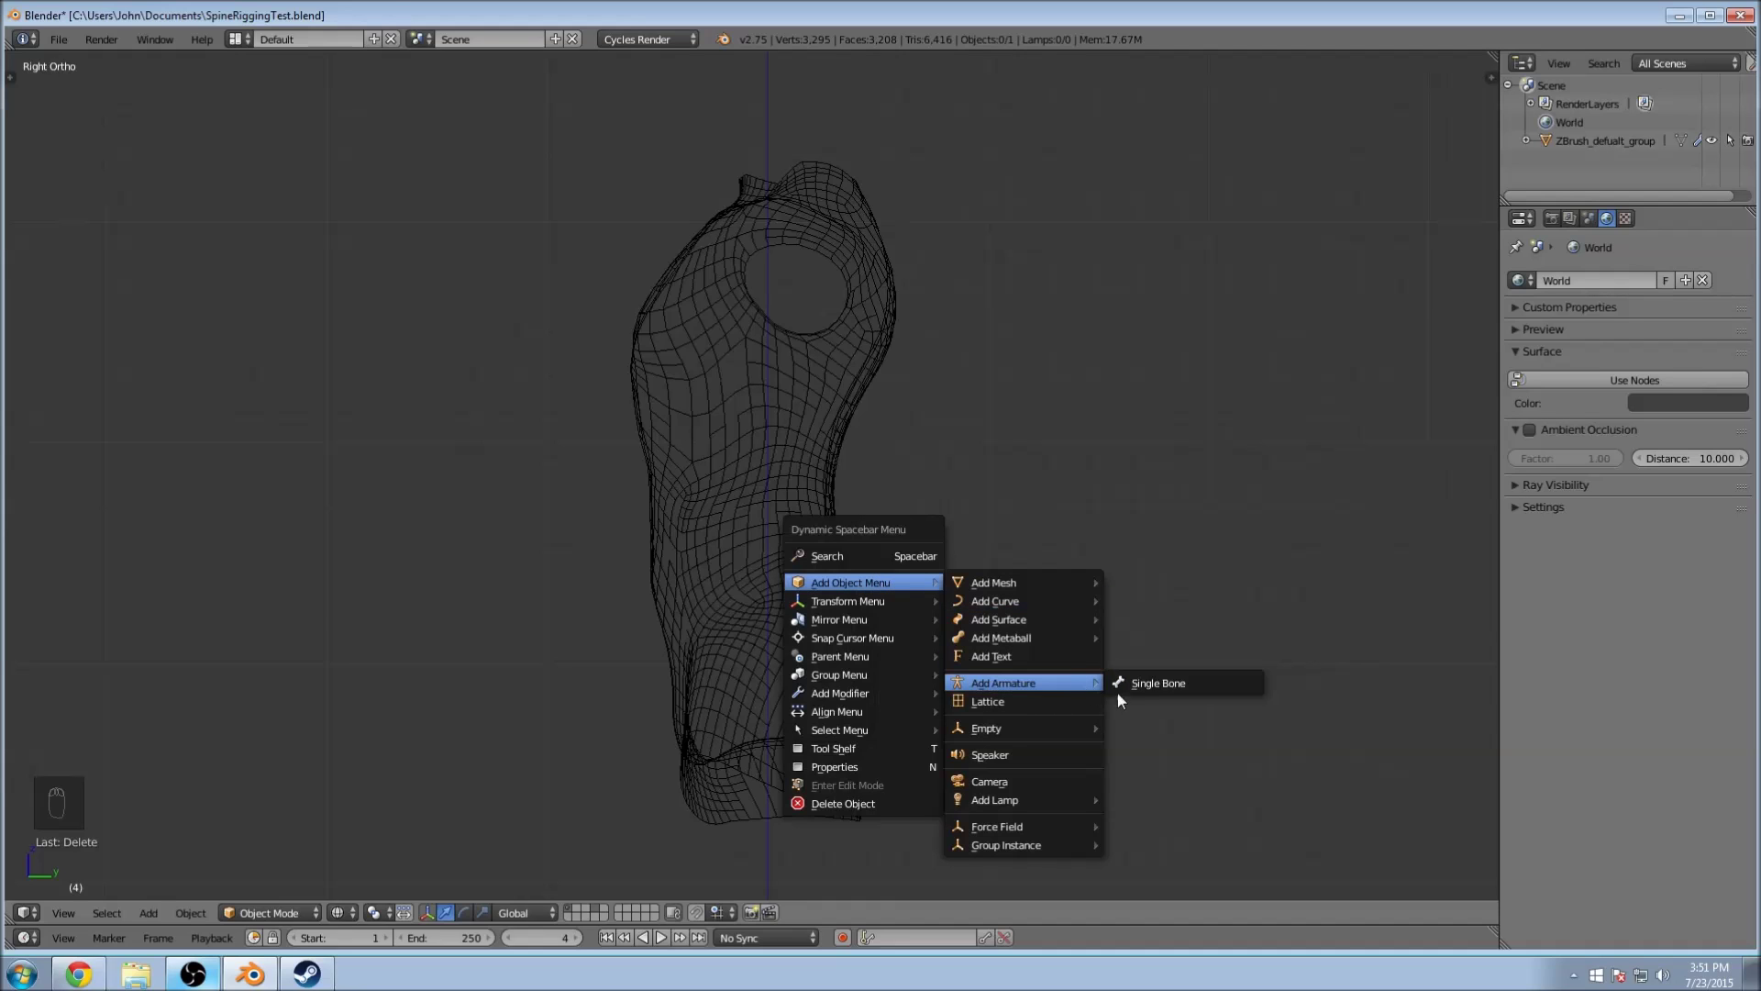
left_click(1154, 683)
Step: Scale the new bone down and place it upright inside the pelvis, near the lower edge of the torso
scroll(755, 609, "down", 3)
key("g")
left_click(821, 499)
key("s")
left_click(806, 504)
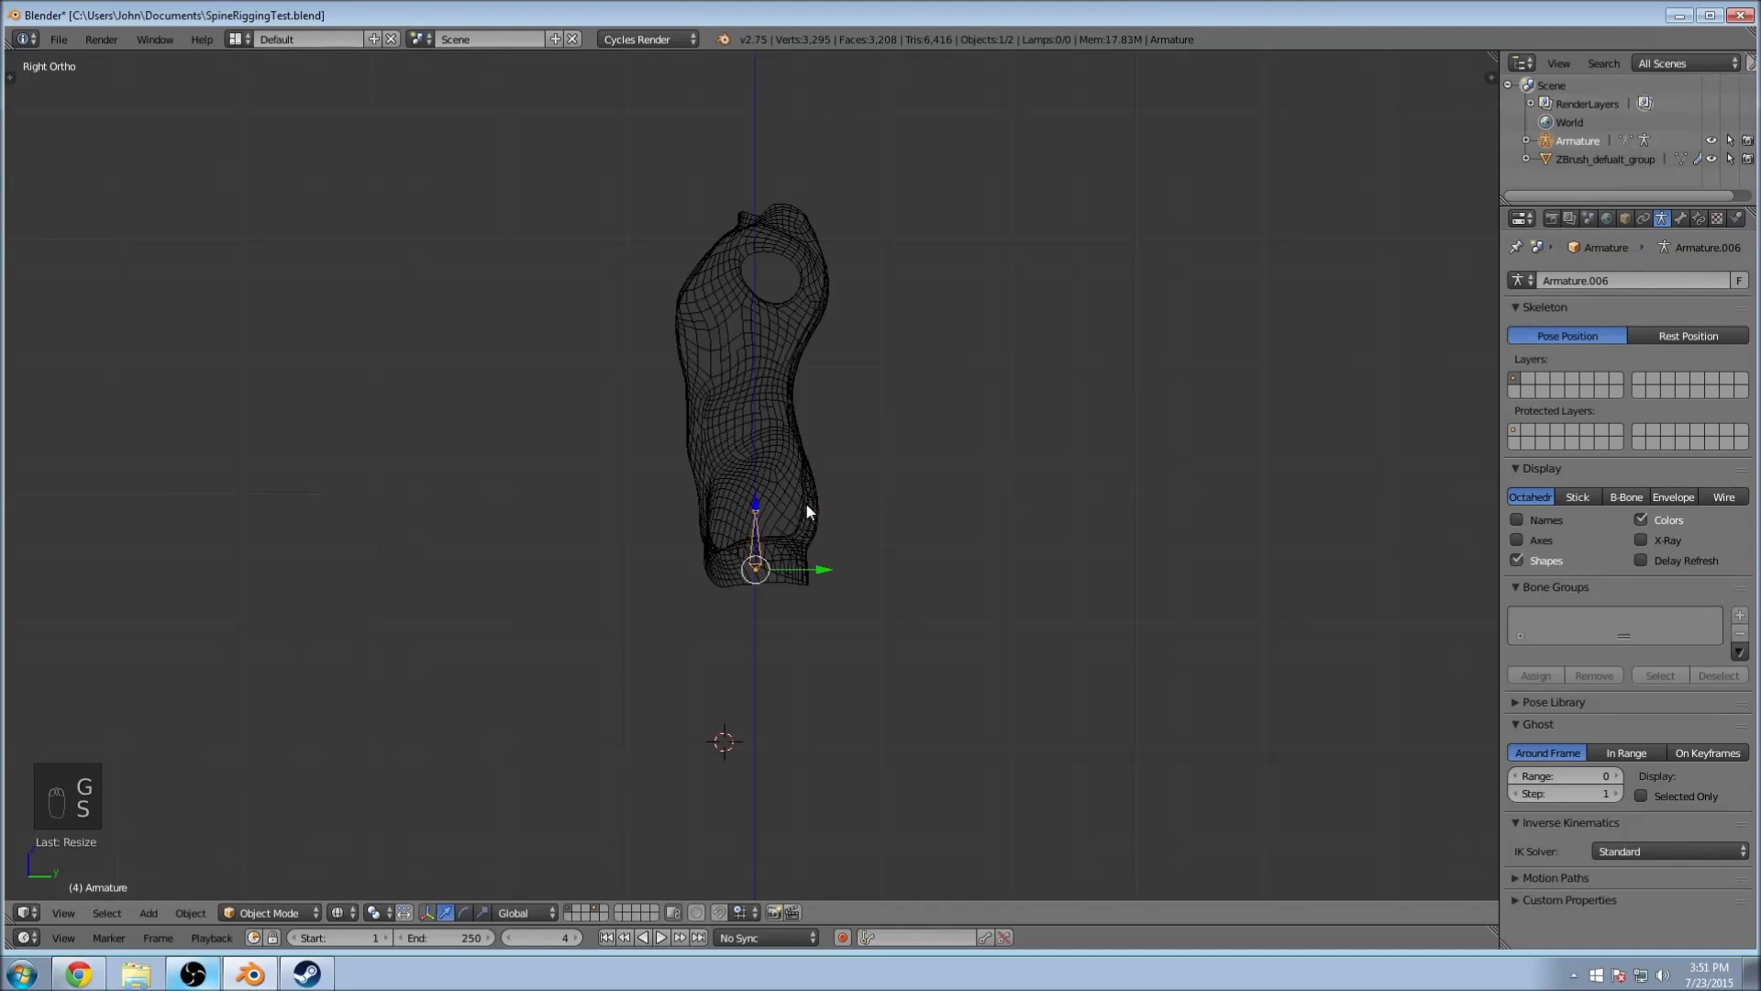
scroll(807, 507, "up", 4)
key("g")
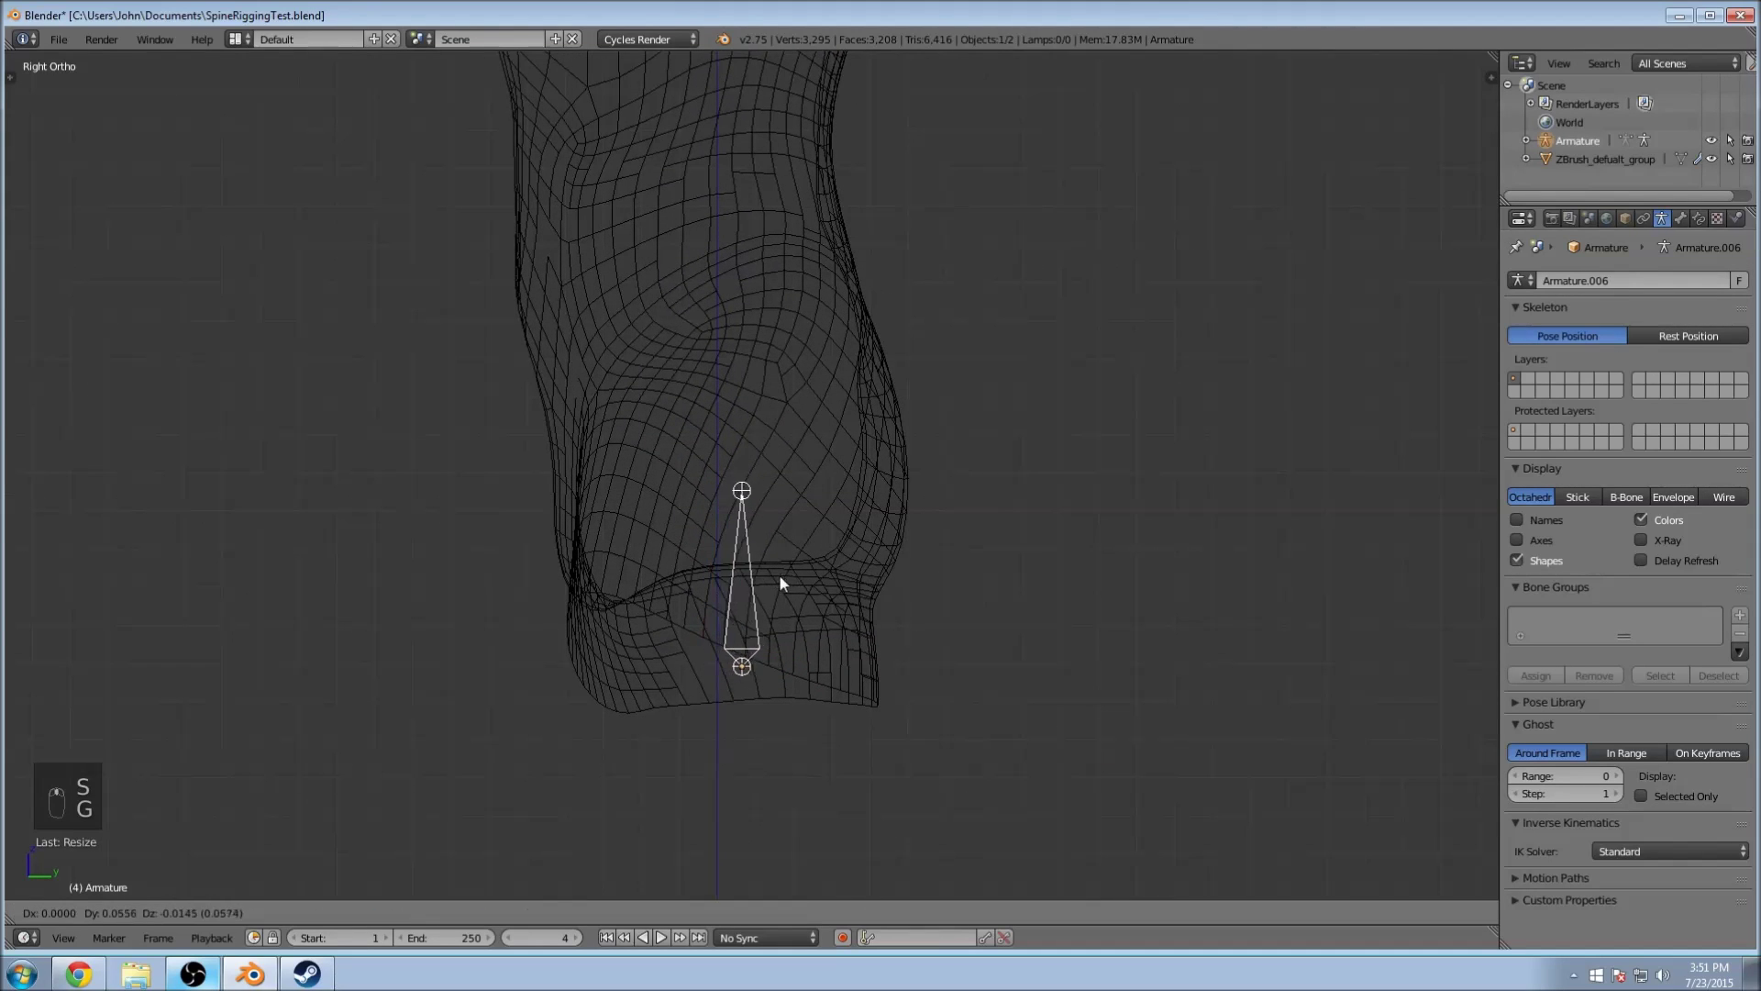
left_click(772, 569)
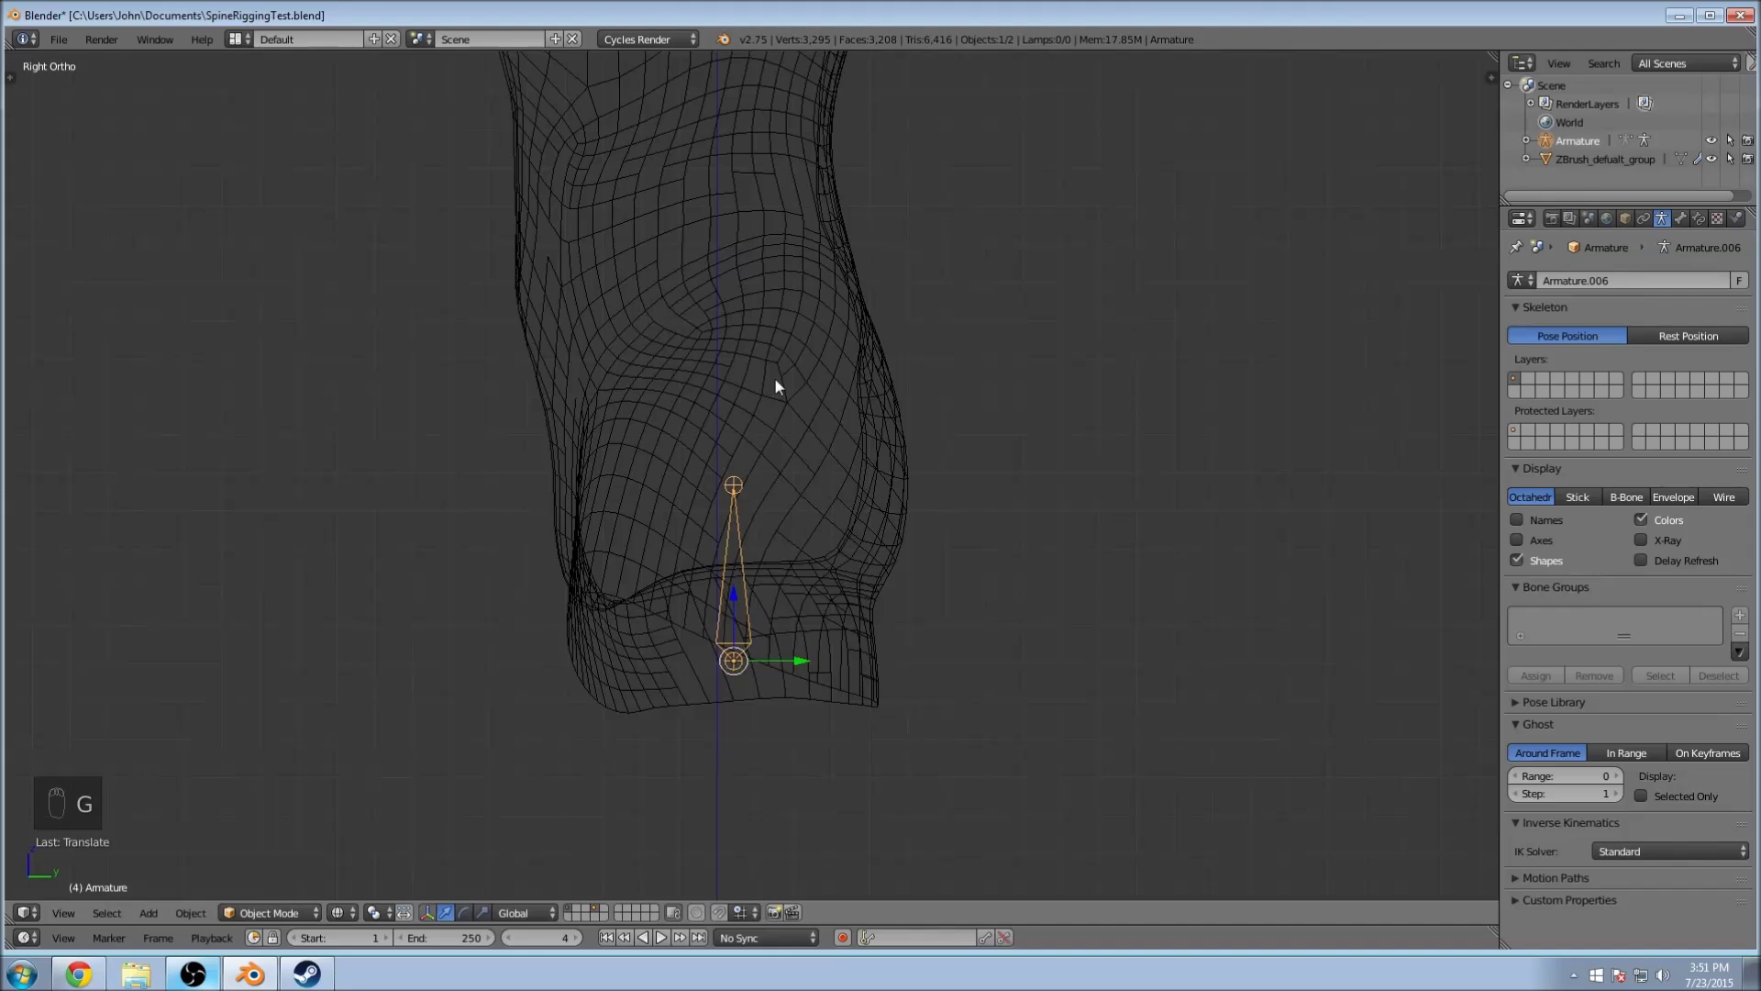
Step: In armature edit mode, extrude a second bone upward from the tip of the pelvis bone
middle_click_drag(787, 422, 819, 508, "shift")
key("Tab")
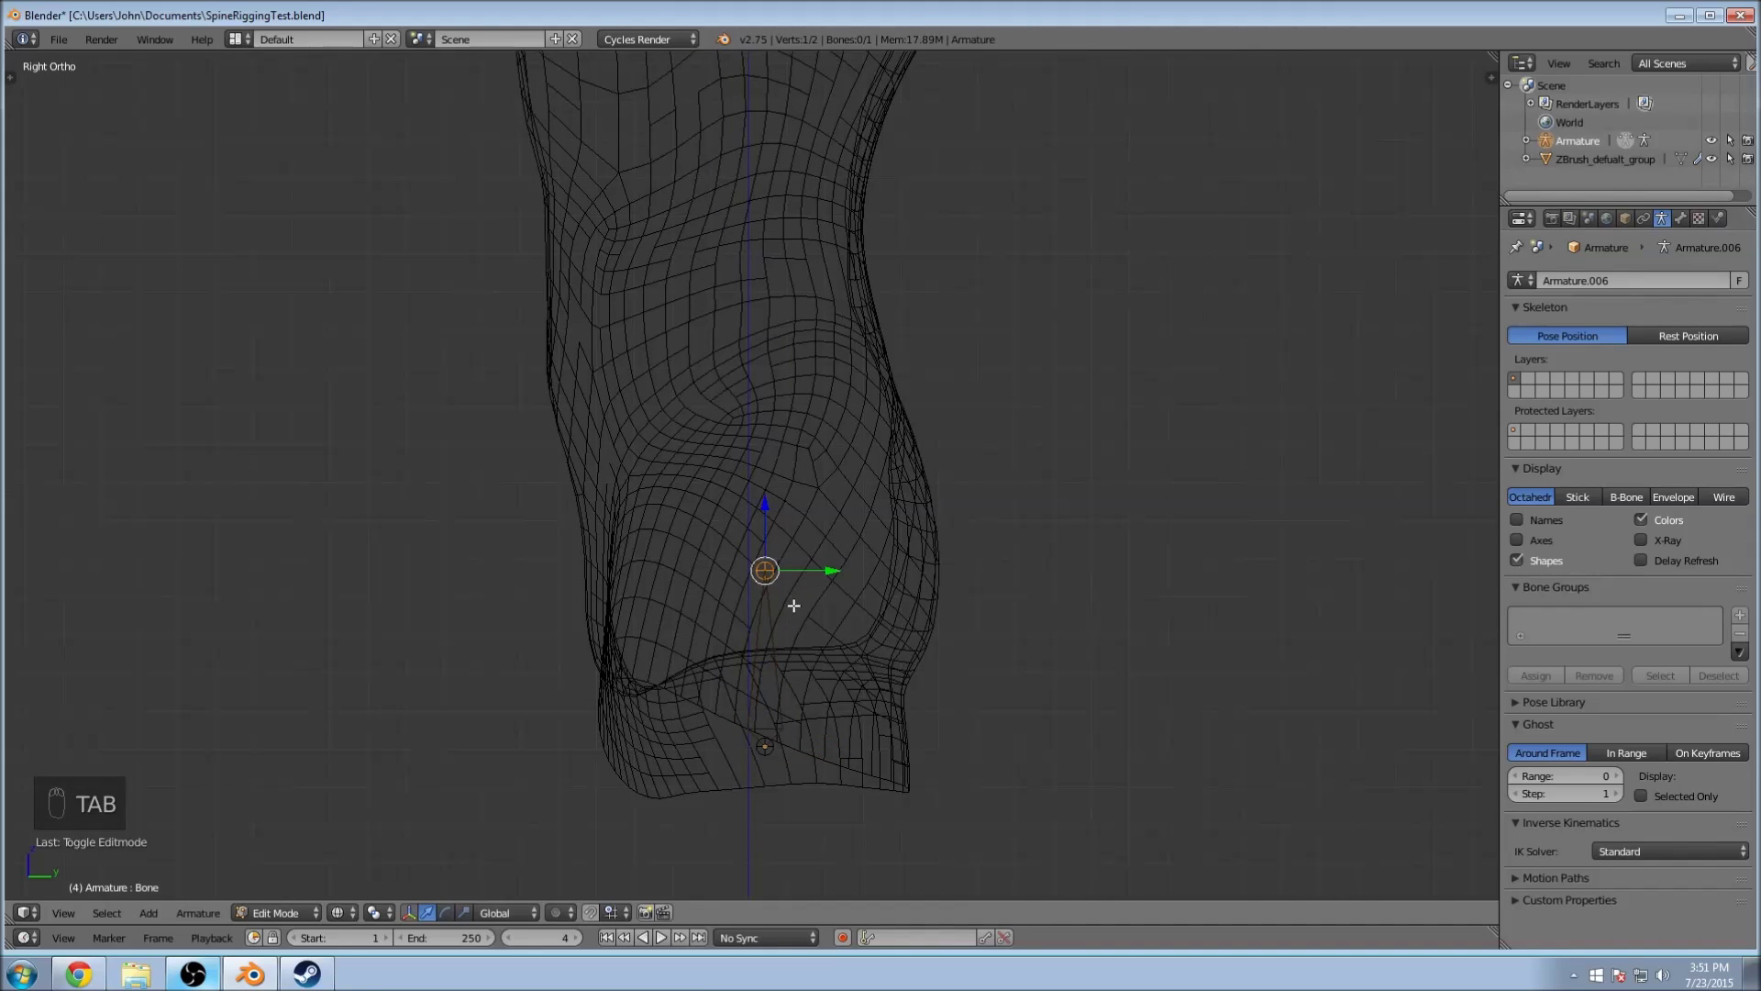
right_click(782, 671)
right_click(769, 592)
key("e")
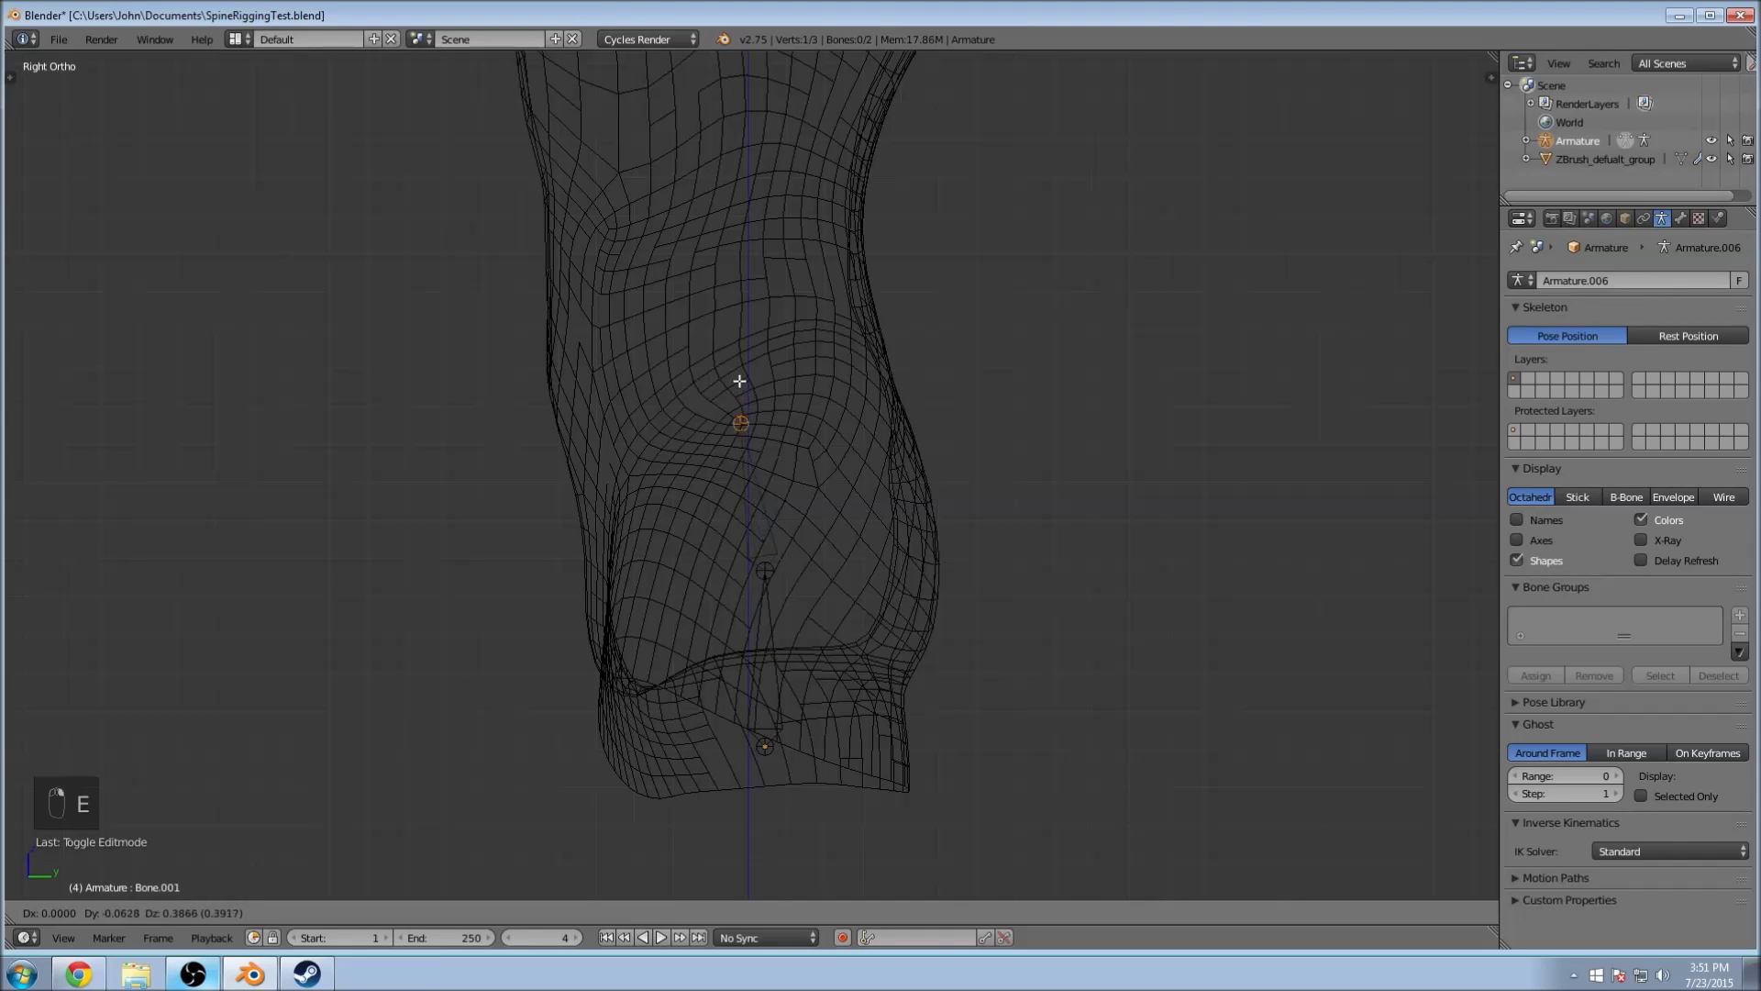
left_click(755, 303)
Step: Adjust the tip of the second bone and extrude a third bone from it up to the waist
middle_click_drag(790, 302, 788, 544, "shift")
scroll(788, 544, "down", 3)
scroll(760, 642, "up", 1)
key("g")
left_click(750, 569)
key("e")
left_click(747, 390)
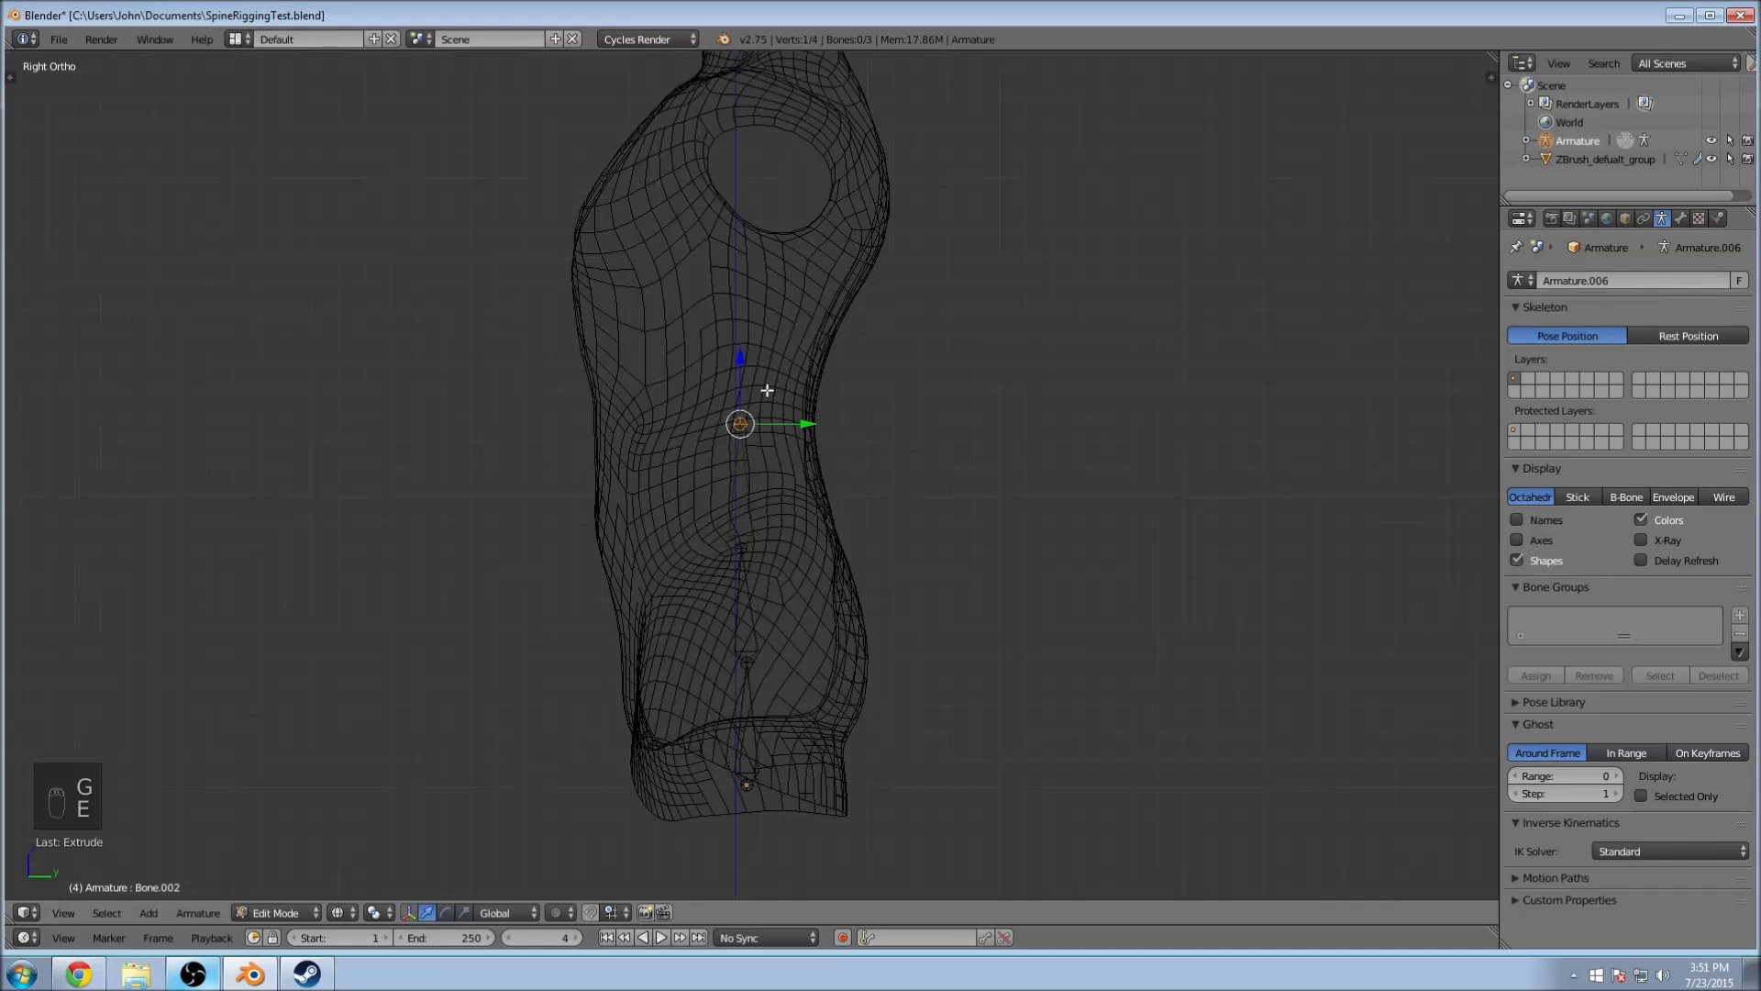
Step: Extrude three more bones along the spine, from the waist through the chest to the base of the neck
middle_click_drag(746, 389, 773, 461, "shift")
key("e")
left_click(791, 345)
key("e")
left_click(807, 180)
key("e")
left_click(803, 105)
mouse_move(804, 108)
middle_mouse_down("shift")
mouse_move(785, 31)
mouse_move(792, 101)
middle_mouse_up("shift")
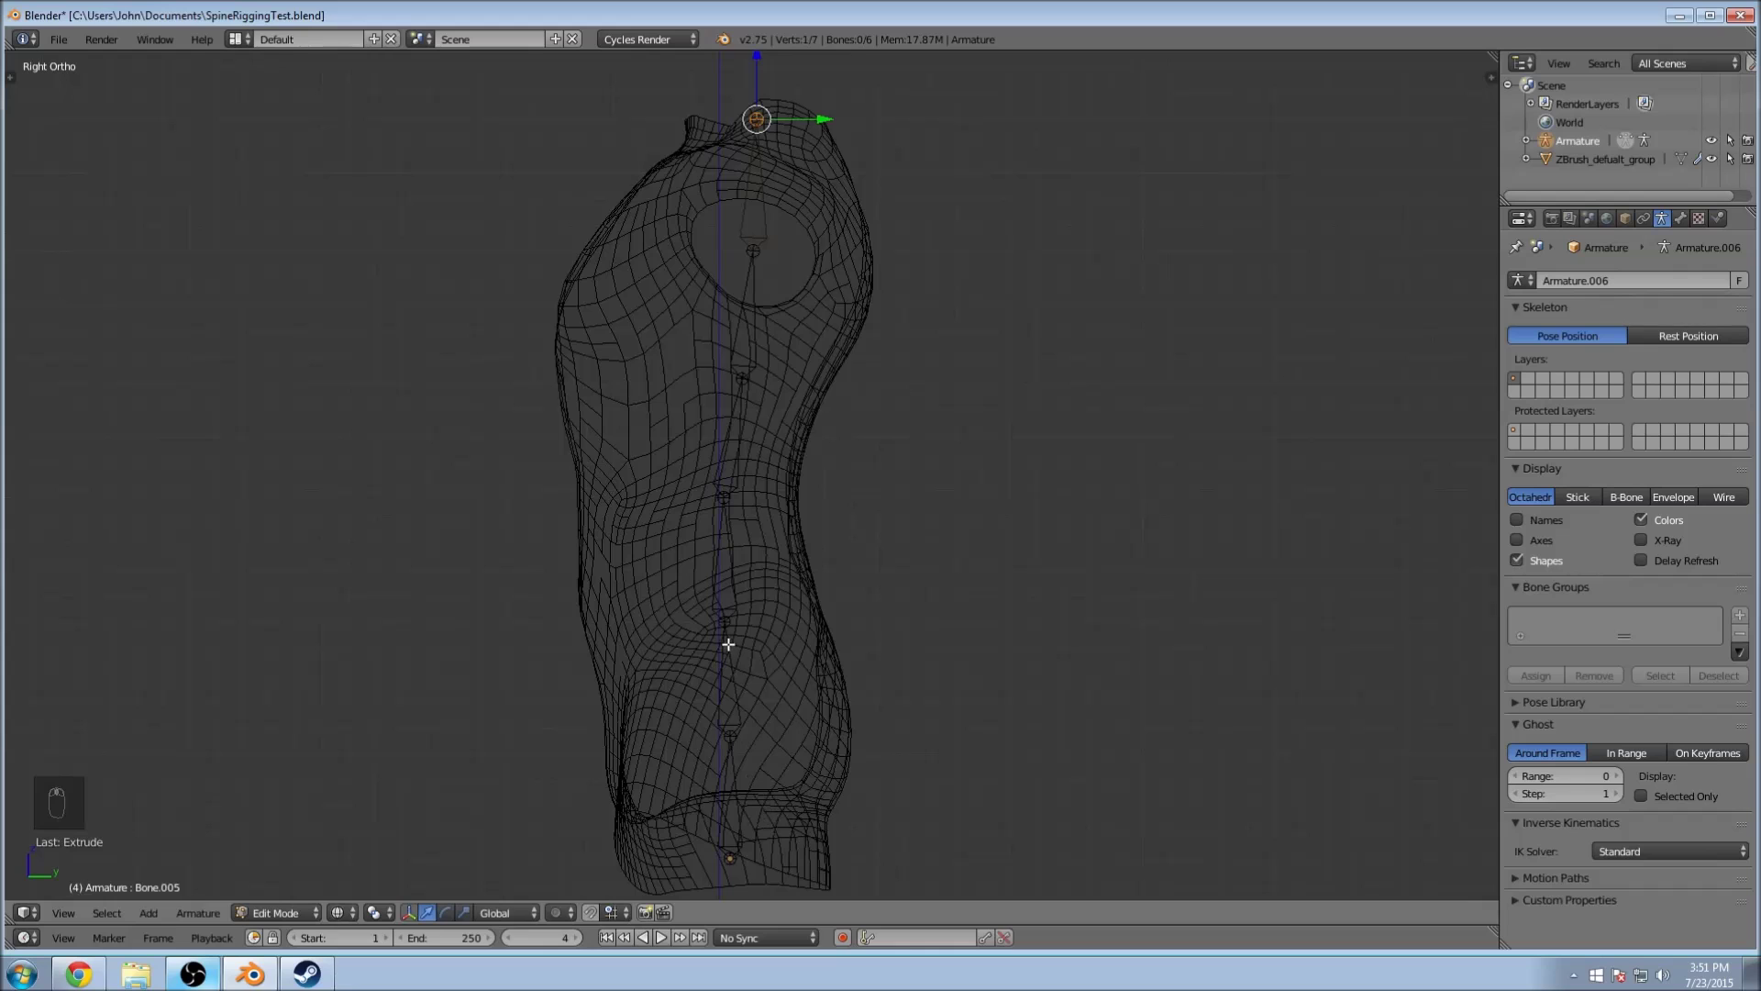
Step: Reposition the joint below the topmost bone within the armhole area, deselect everything and leave edit mode
scroll(857, 471, "up", 4, "shift")
right_click(727, 397)
key("g")
left_click(738, 409)
key("a")
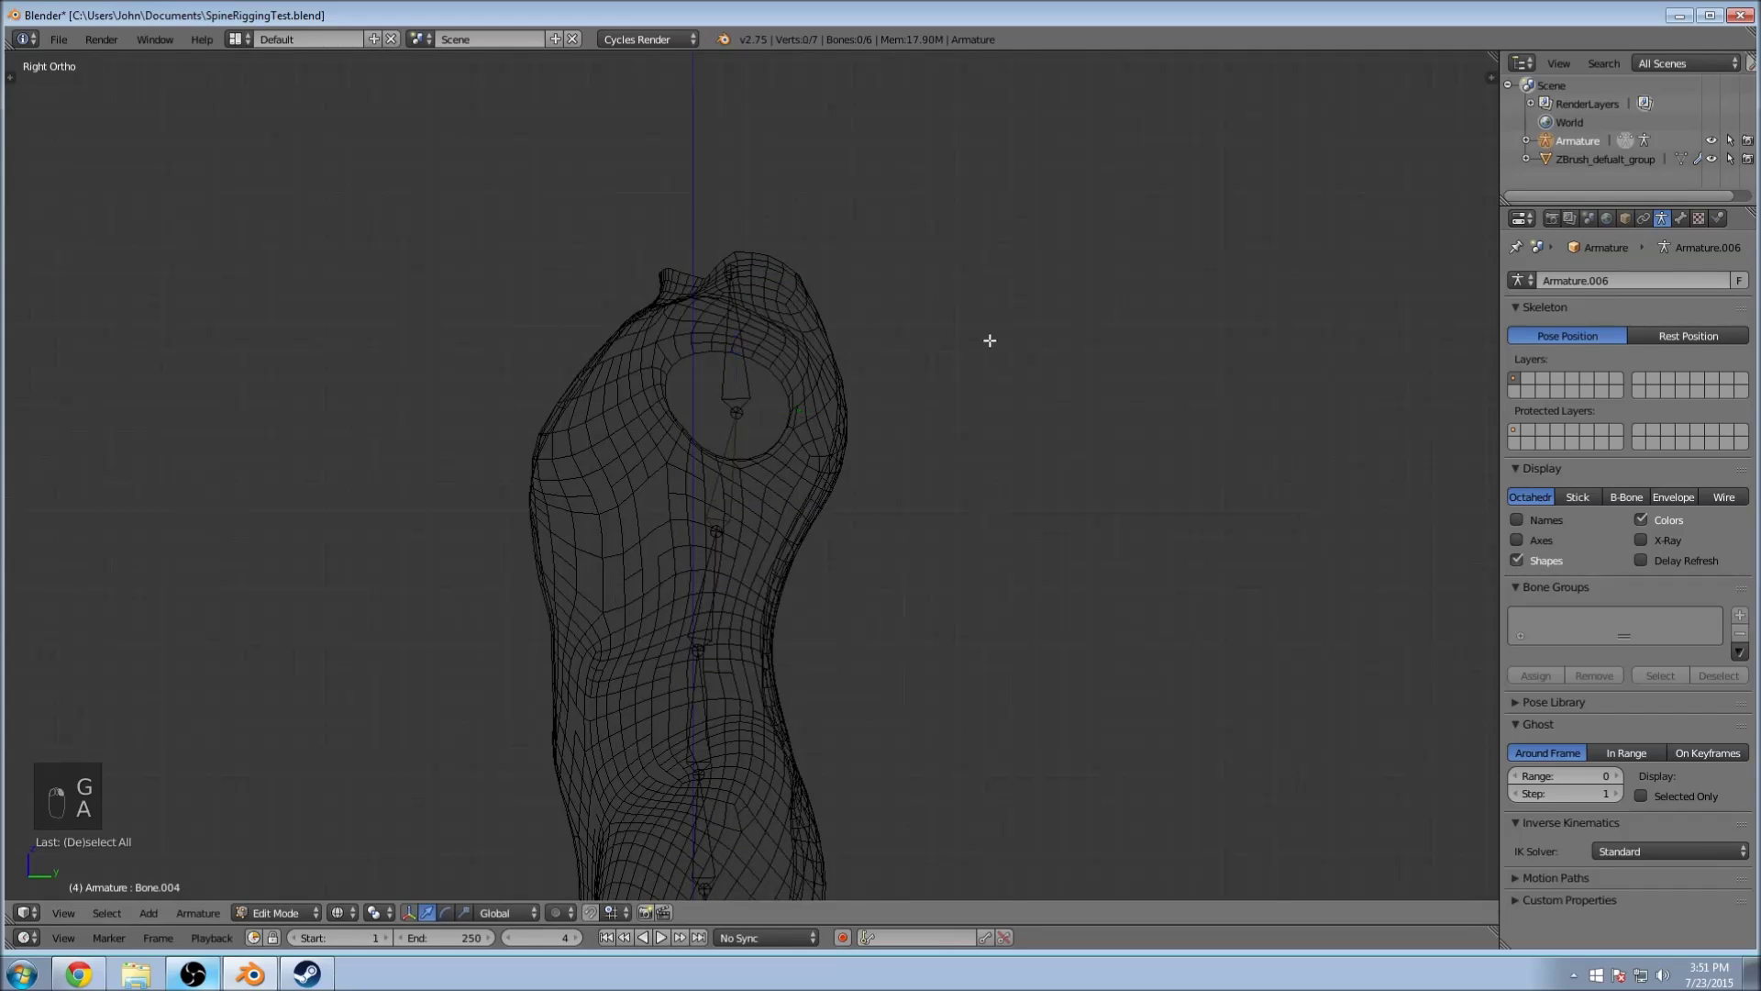
scroll(948, 358, "down", 2)
middle_click_drag(833, 485, 838, 427, "shift")
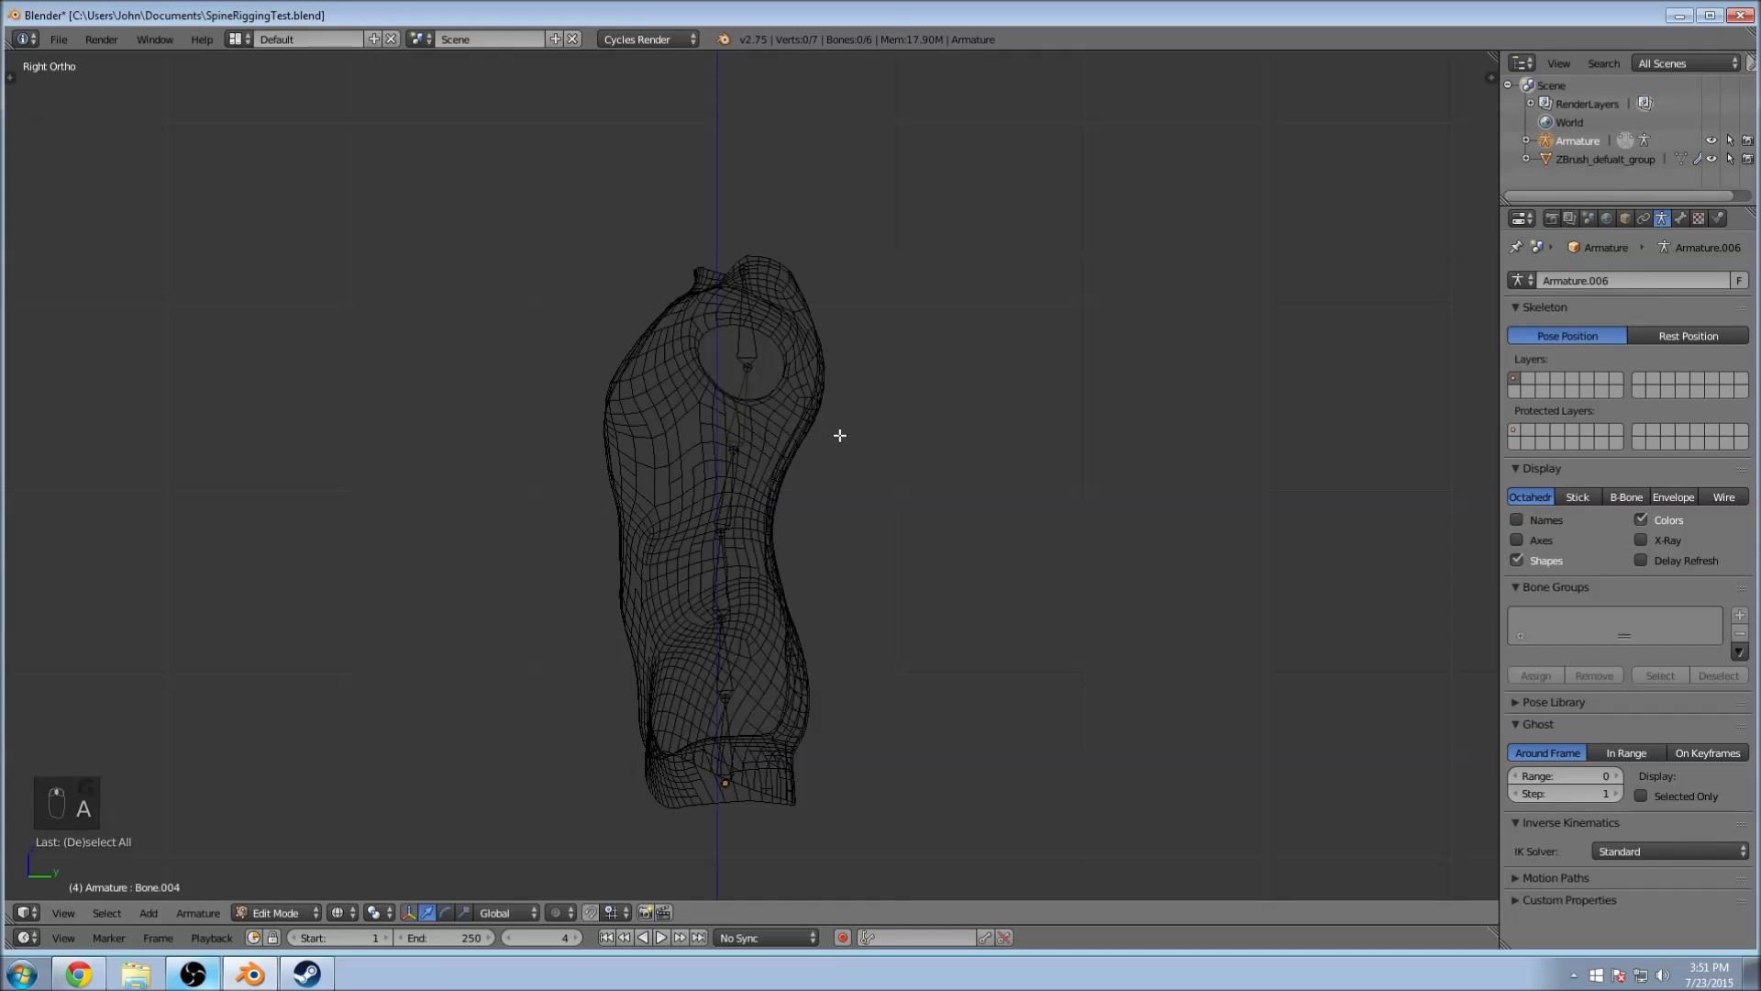
key("Tab")
Step: Hide the torso mesh to view the bone chain alone, and undo the hiding
right_click(787, 383)
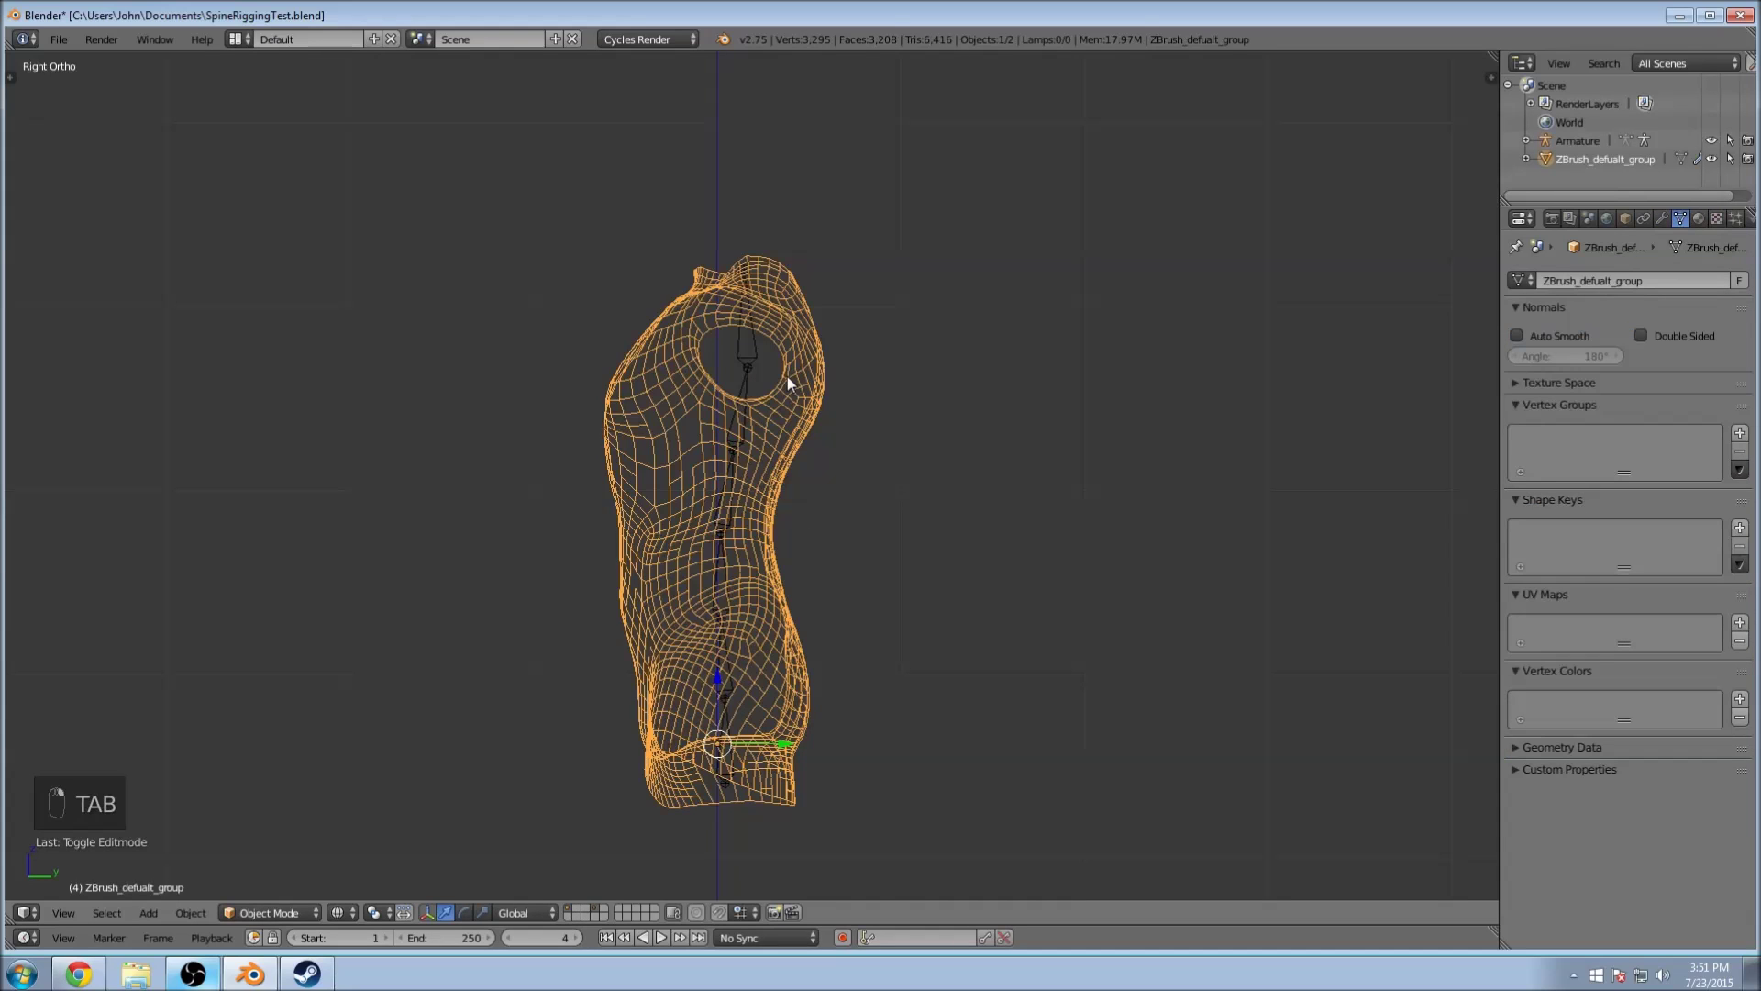
key("h")
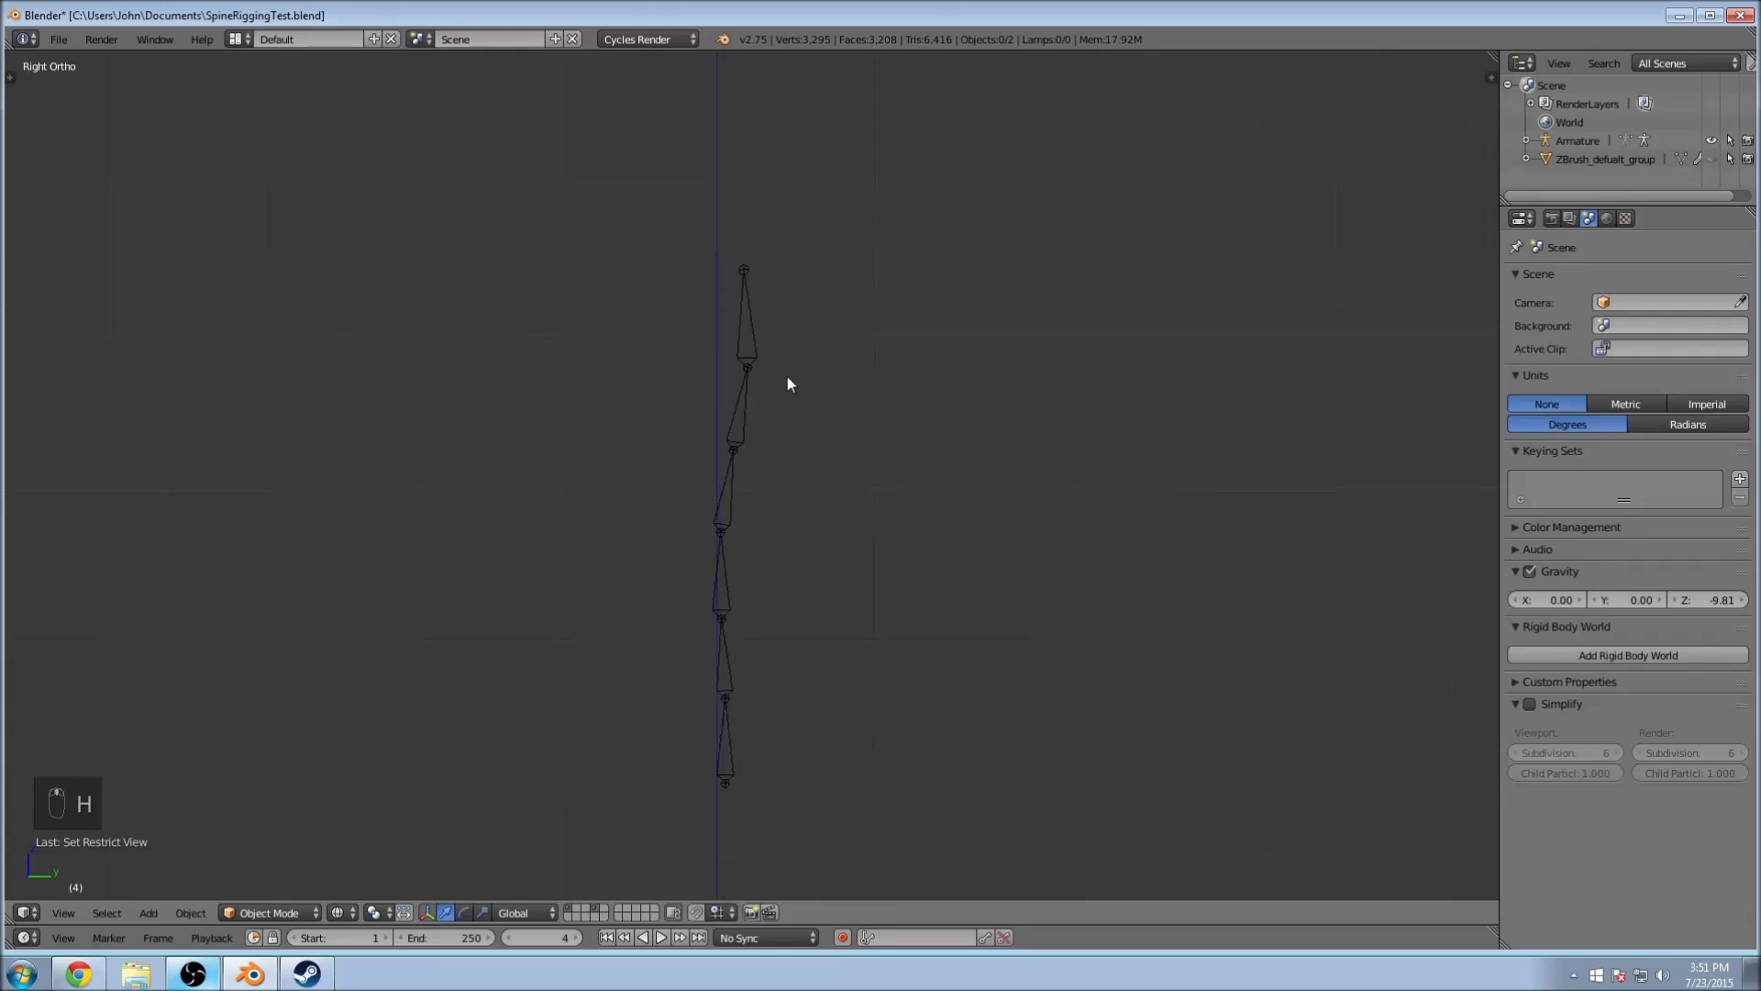
key("ctrl+z")
Step: In the front view, select the armature and move it along X toward the torso's centre line
key("KP_3")
key("KP_1")
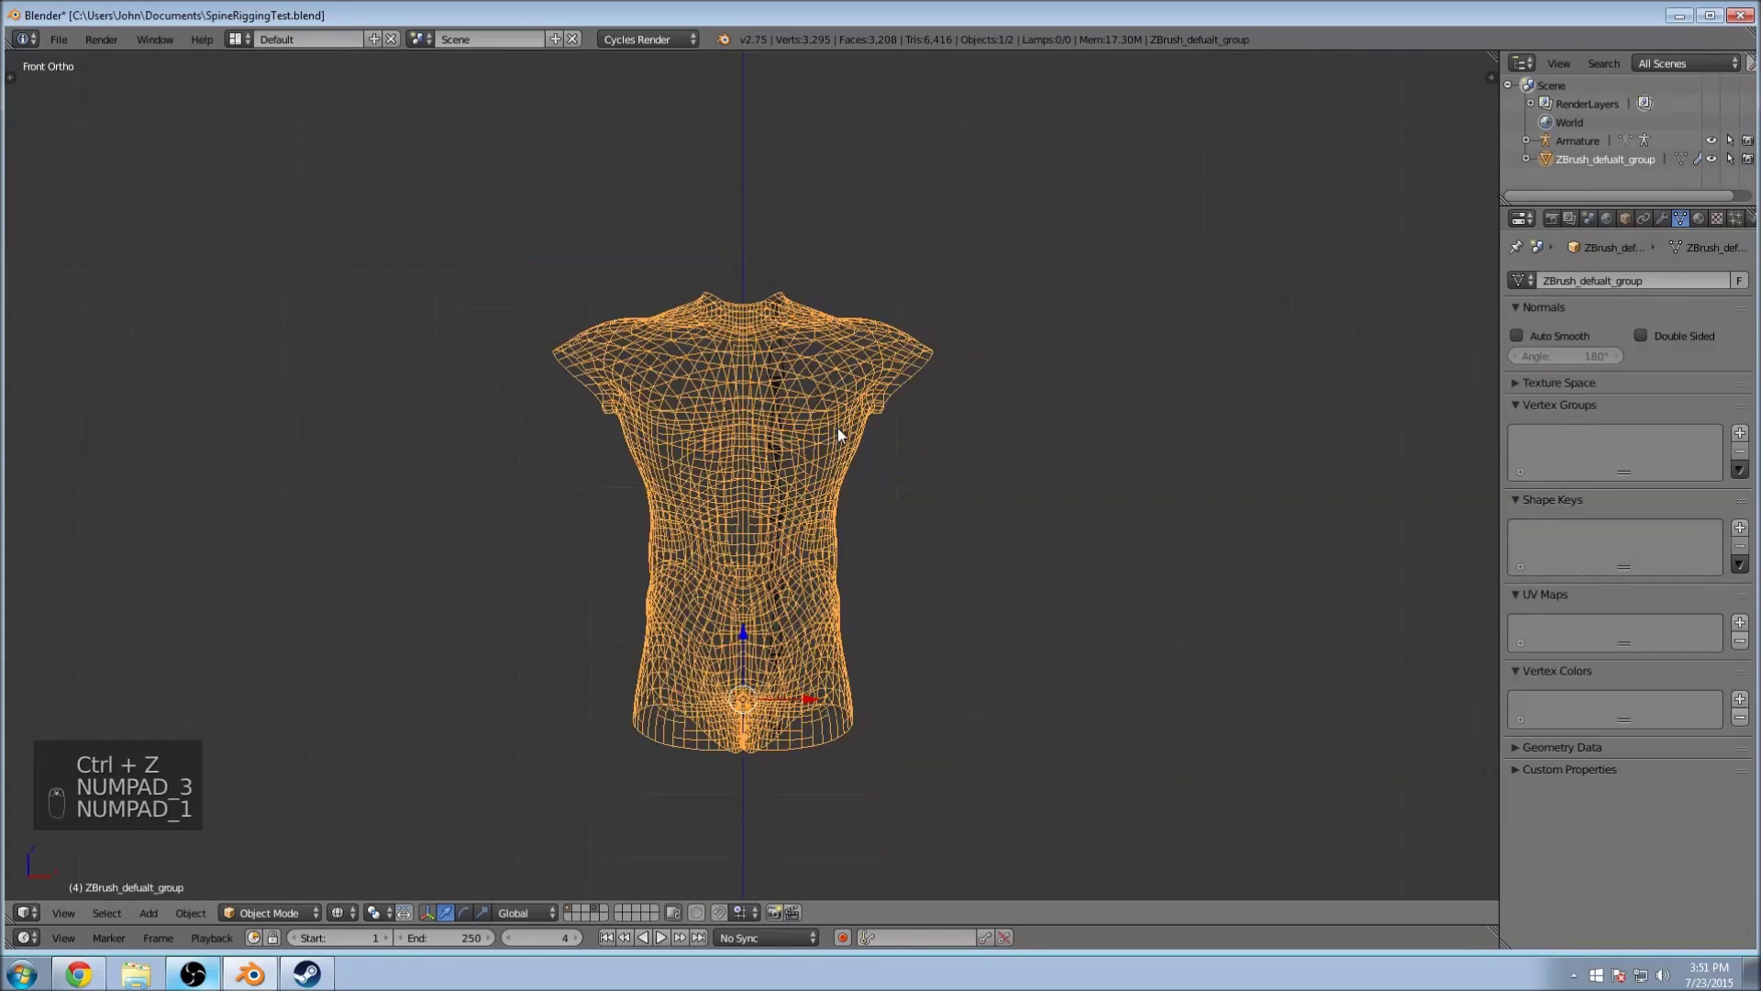
scroll(839, 428, "up", 3)
key("z")
key("z")
right_click(810, 269)
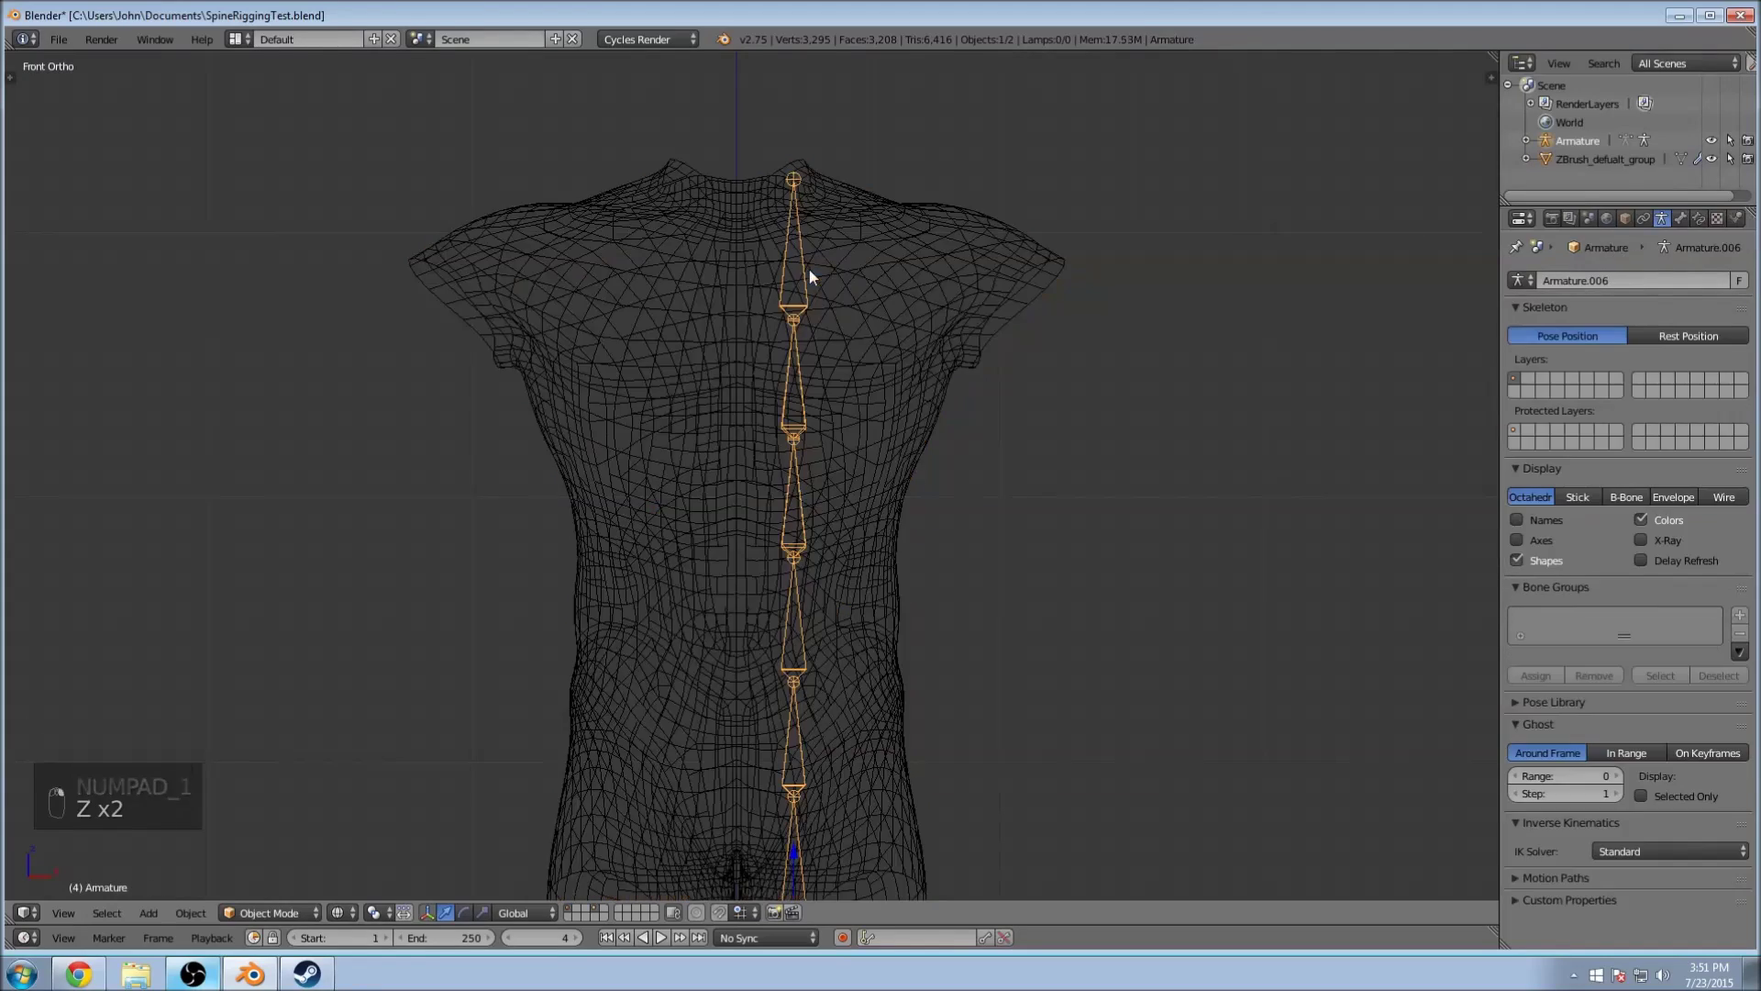
scroll(1016, 439, "down", 5, "shift")
scroll(925, 489, "up", 12)
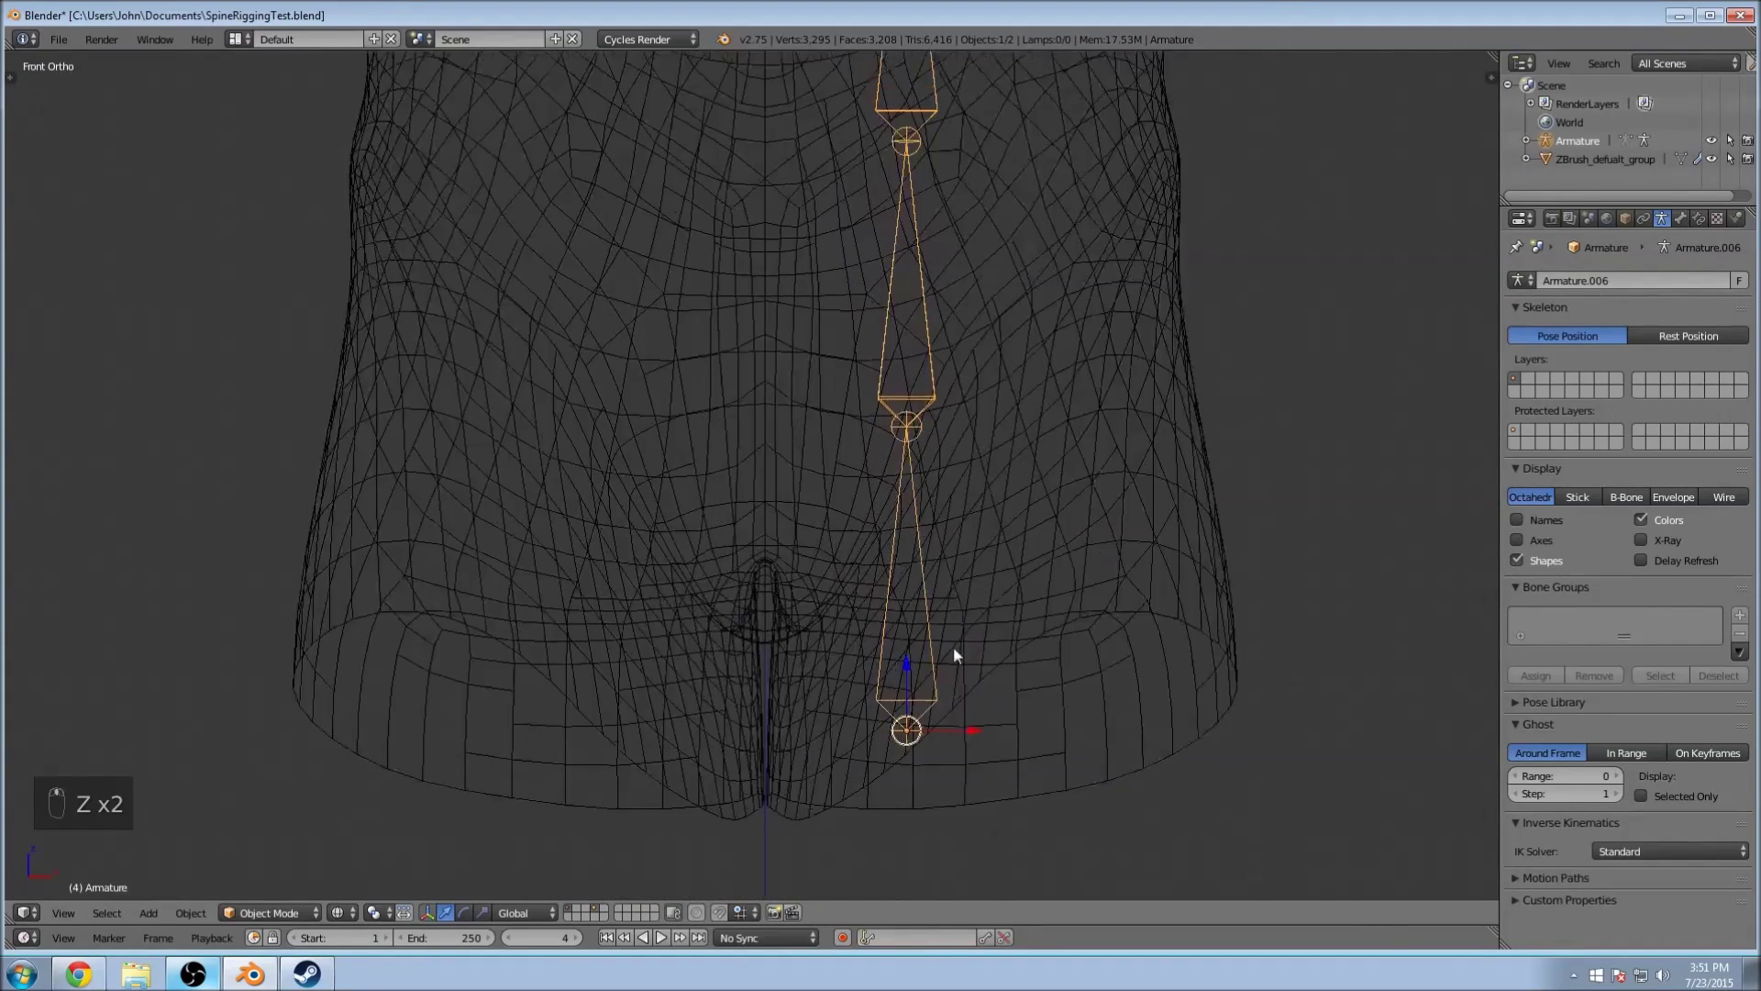
left_click_drag(1395, 454, 745, 459)
Step: Fine-tune the armature's X position at close range until its origin lies on the vertical Z axis line
scroll(745, 462, "up", 8)
scroll(745, 461, "up", 9)
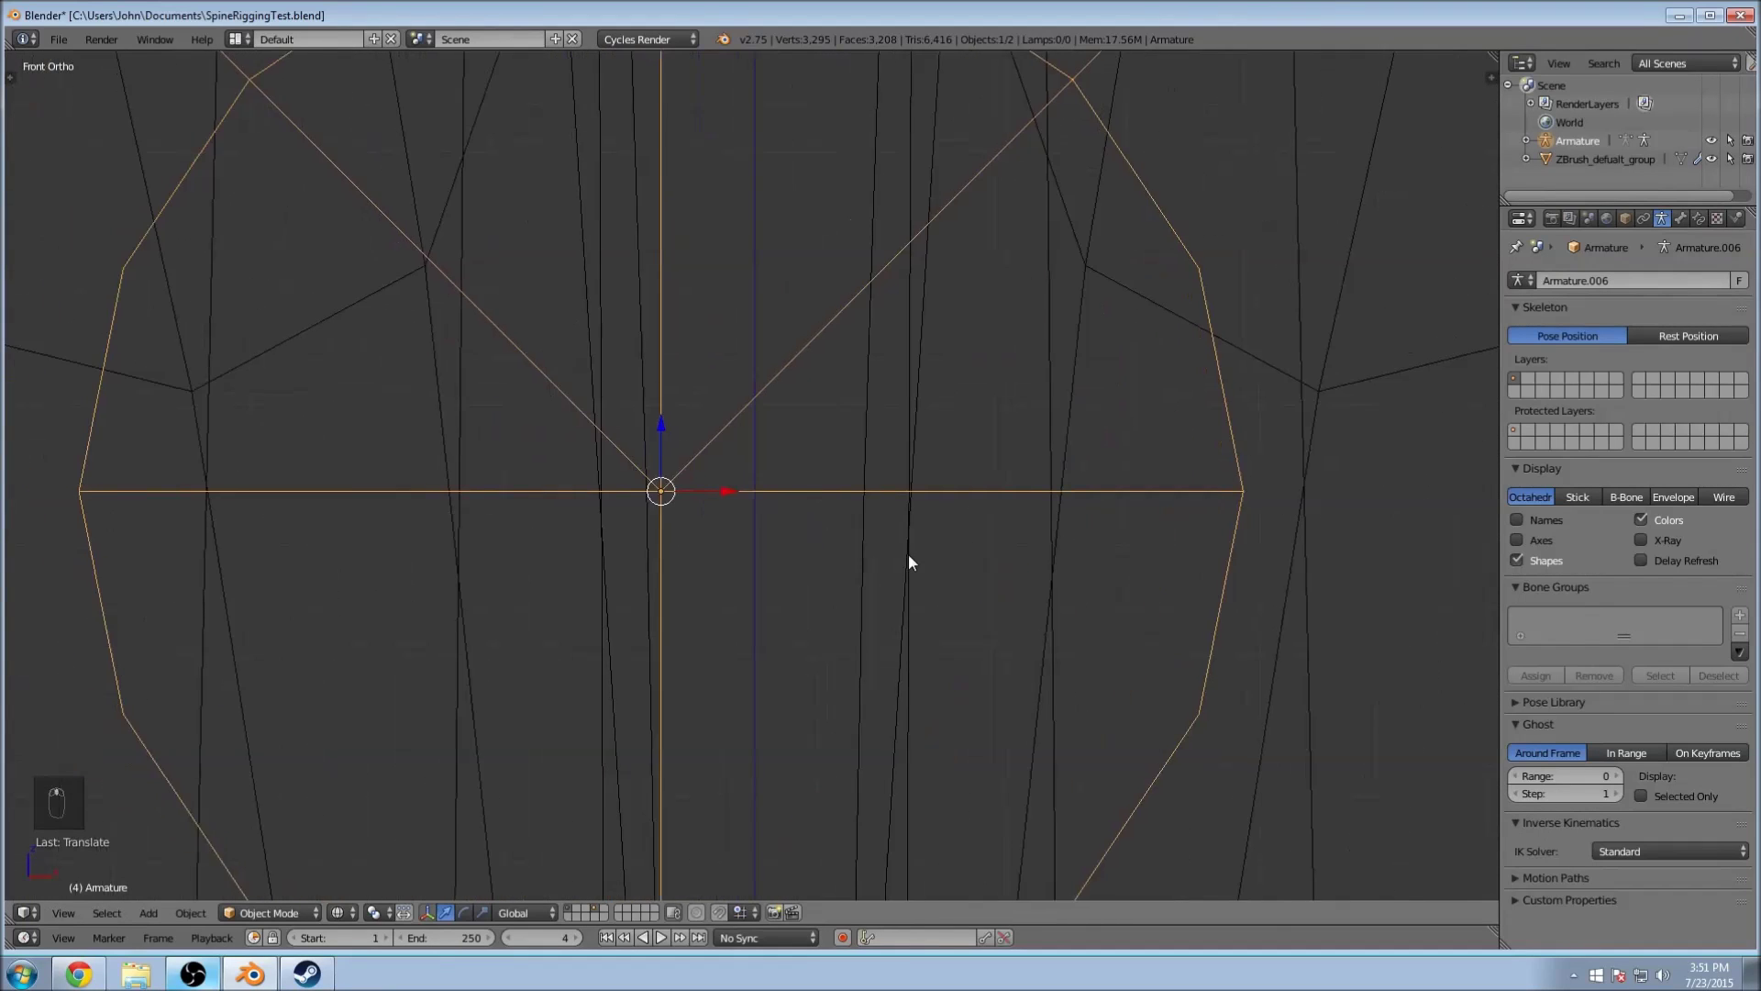
left_click_drag(574, 589, 857, 582)
scroll(890, 606, "up", 5)
middle_click_drag(921, 624, 837, 315, "shift")
scroll(841, 367, "up", 4)
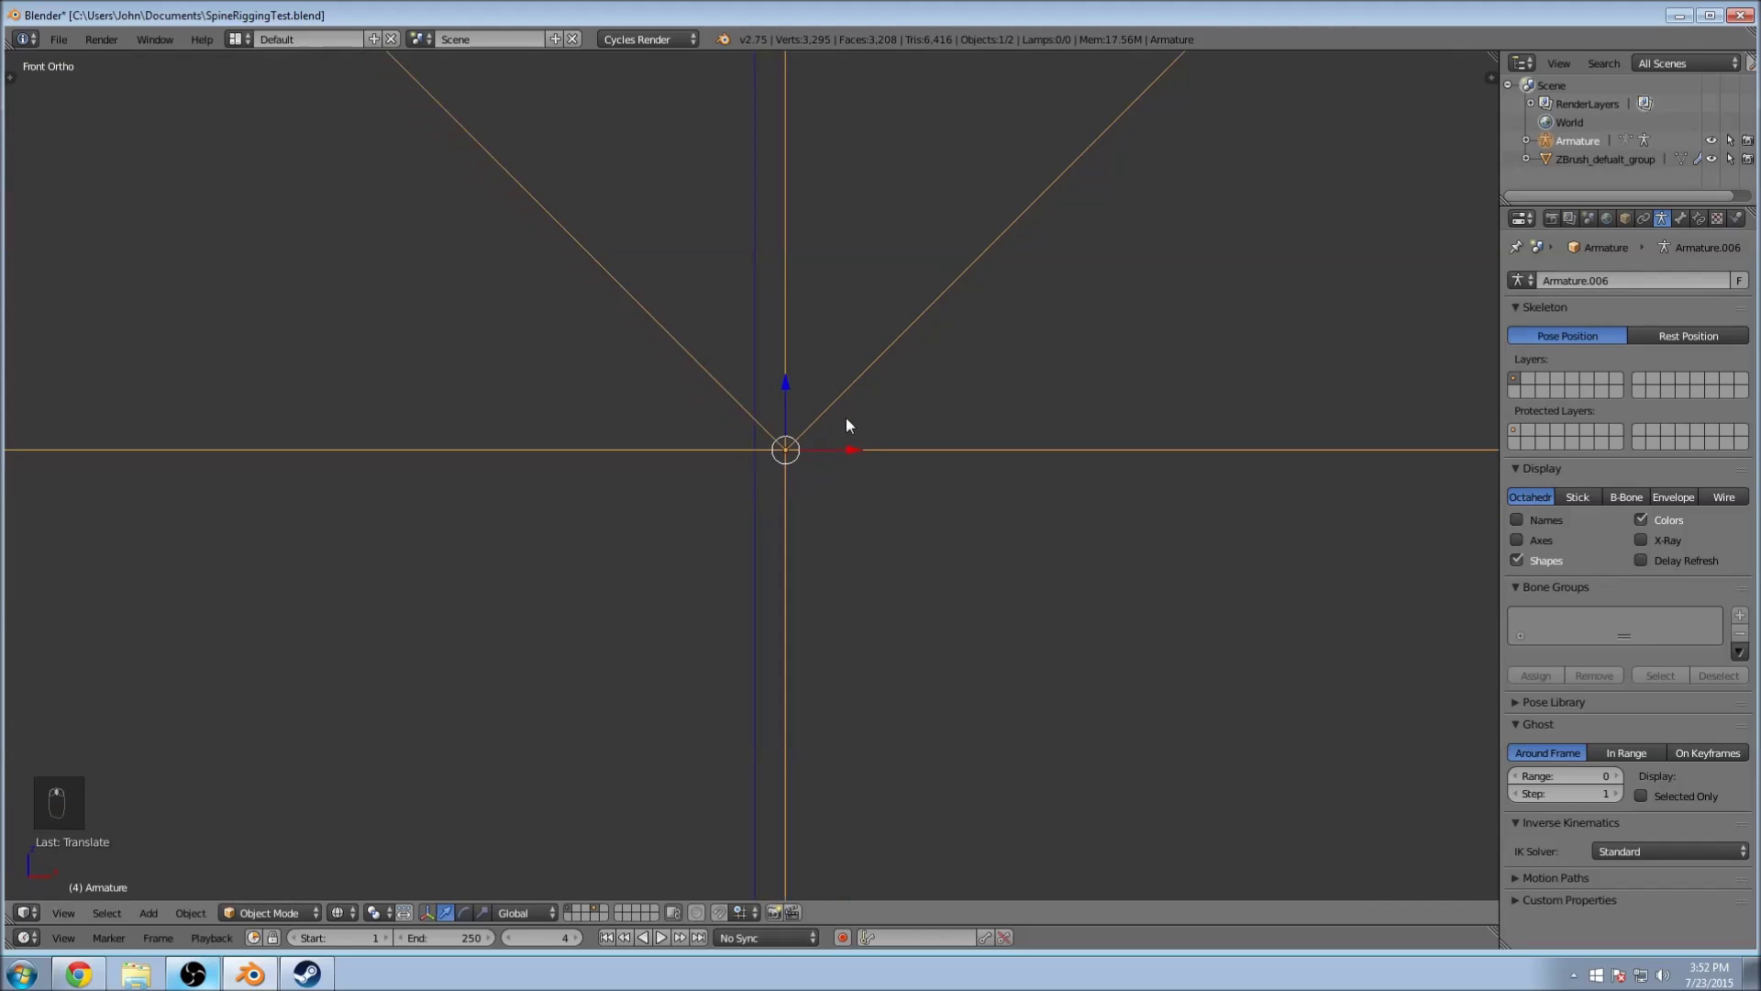
left_click_drag(856, 448, 828, 448)
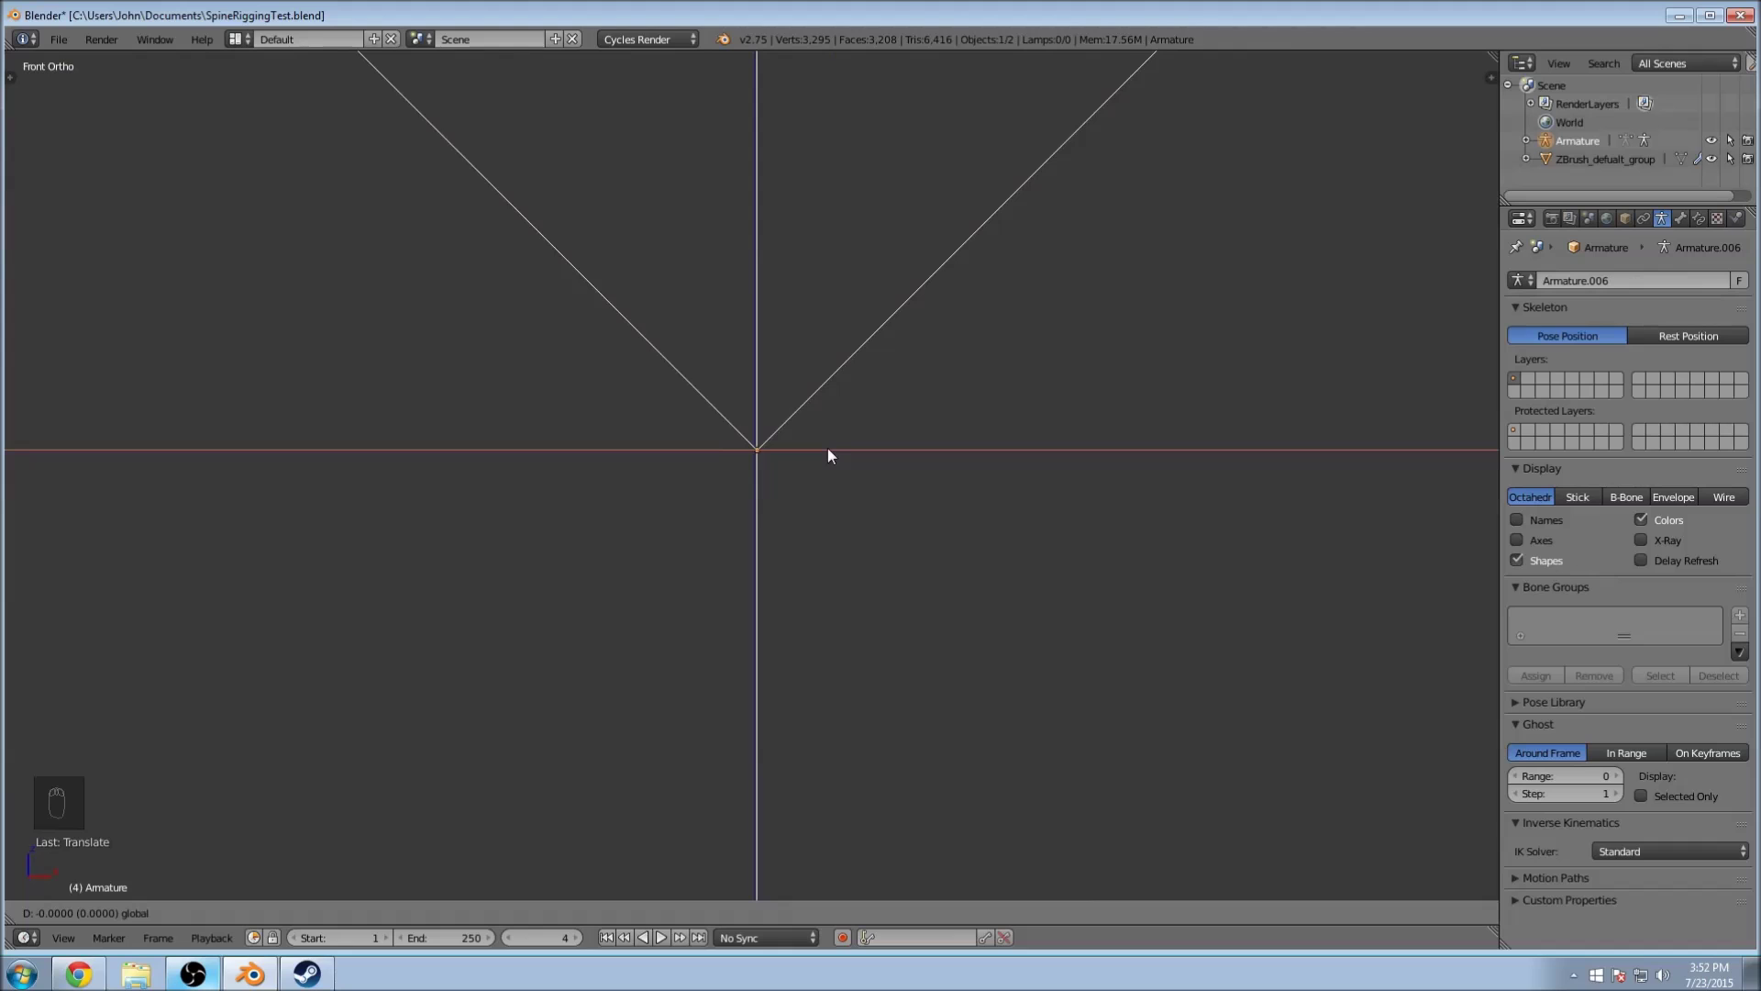
left_click_drag(827, 447, 825, 447)
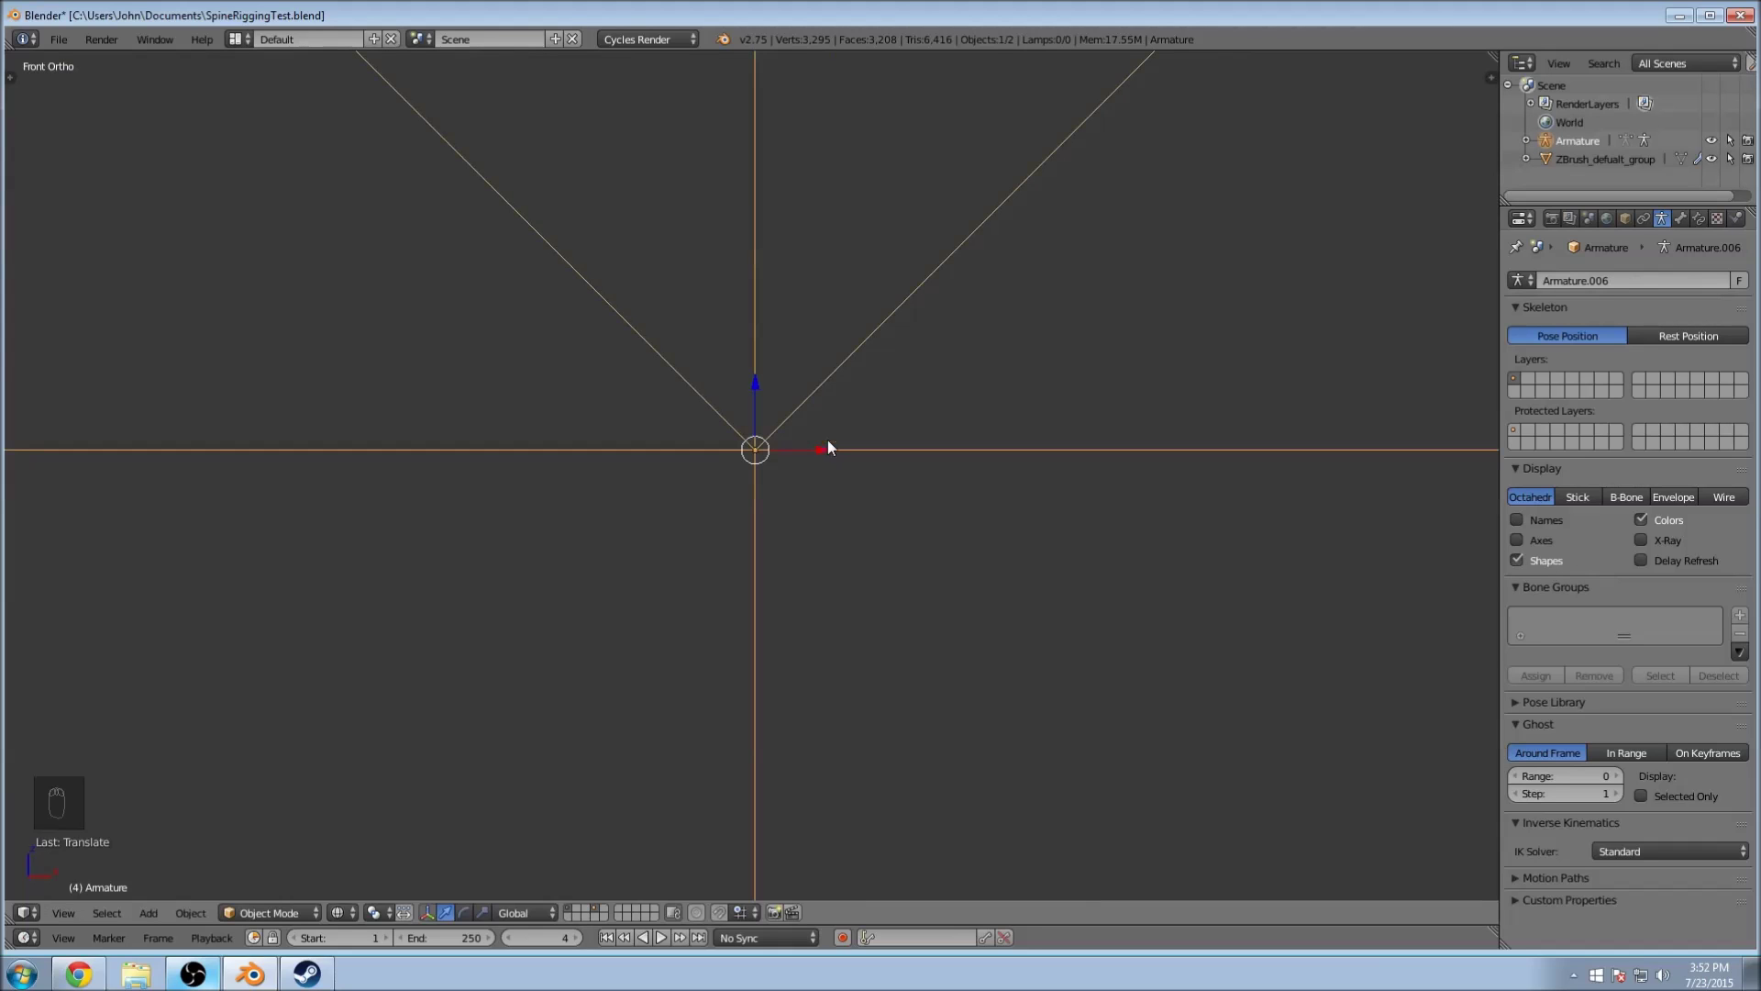
Step: Examine the bone chain's alignment inside the torso from the front and right-side views
key("KP_Decimal")
scroll(800, 325, "down", 5)
middle_click_drag(800, 324, 878, 515, "shift")
scroll(878, 516, "down", 2)
scroll(863, 550, "down", 5)
scroll(867, 620, "up", 3)
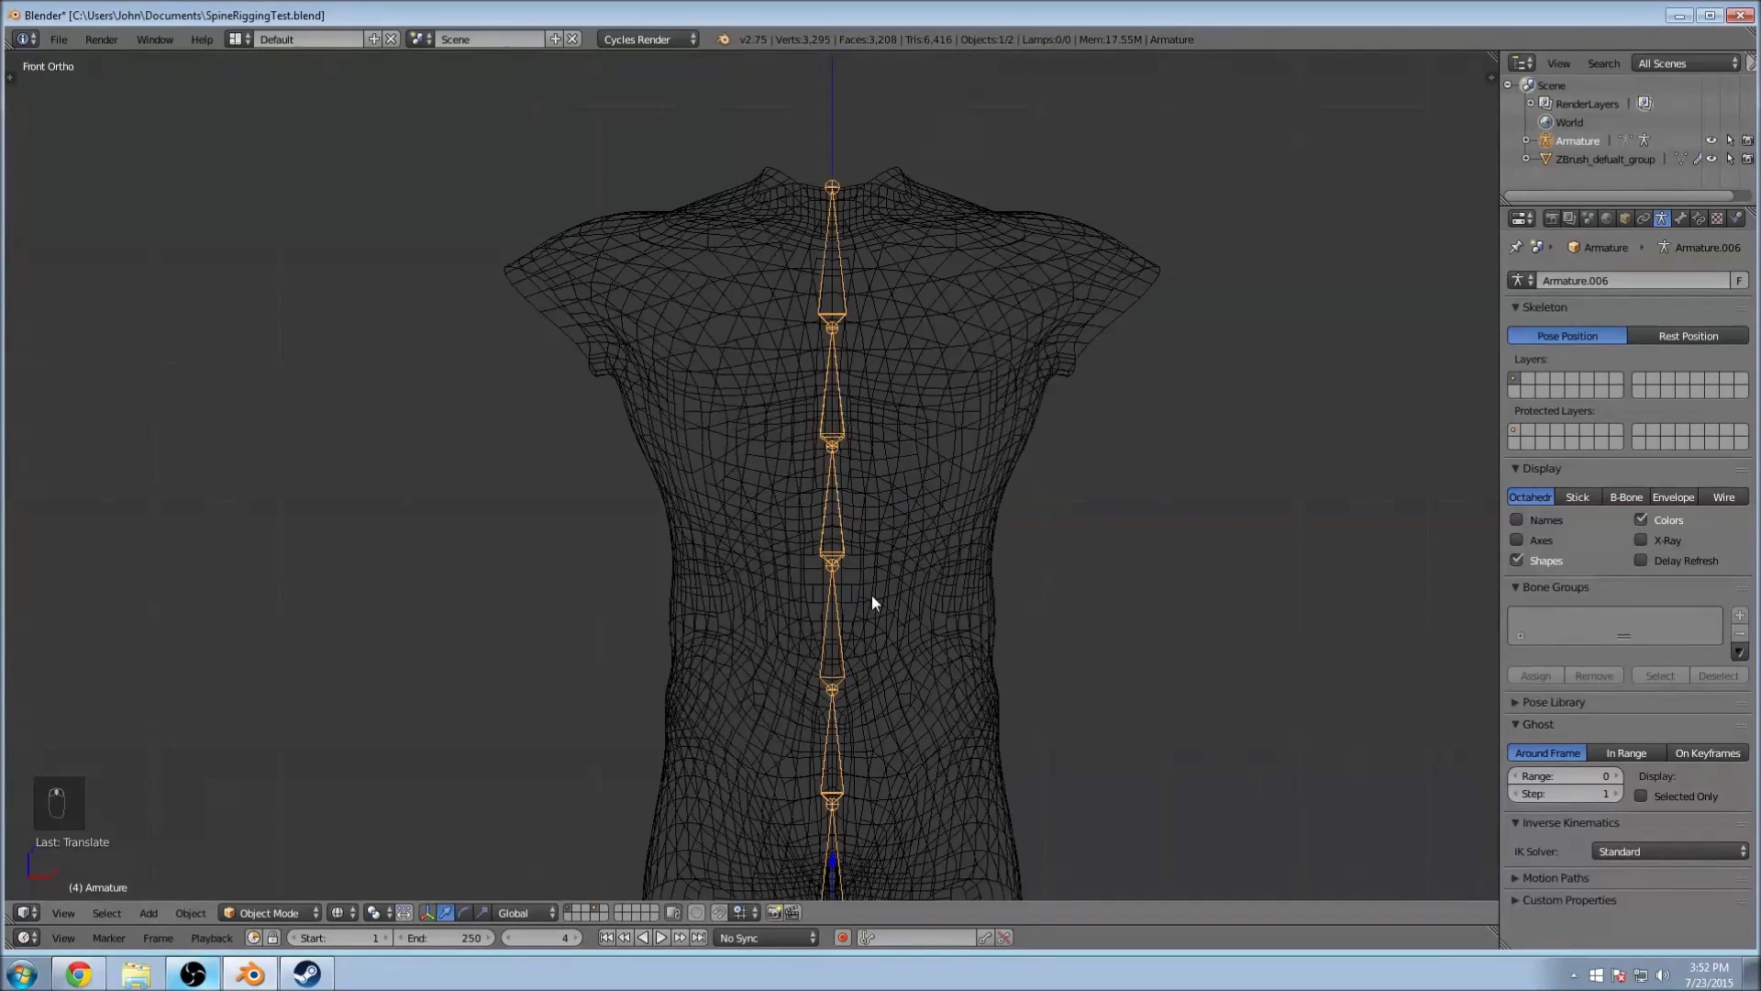
key("KP_3")
scroll(884, 596, "down", 4)
middle_click_drag(818, 570, 927, 526, "shift")
scroll(927, 527, "up", 3)
scroll(908, 458, "up", 1)
Step: Parent the torso mesh to the spine armature using Armature Deform with automatic weights
right_click(888, 394)
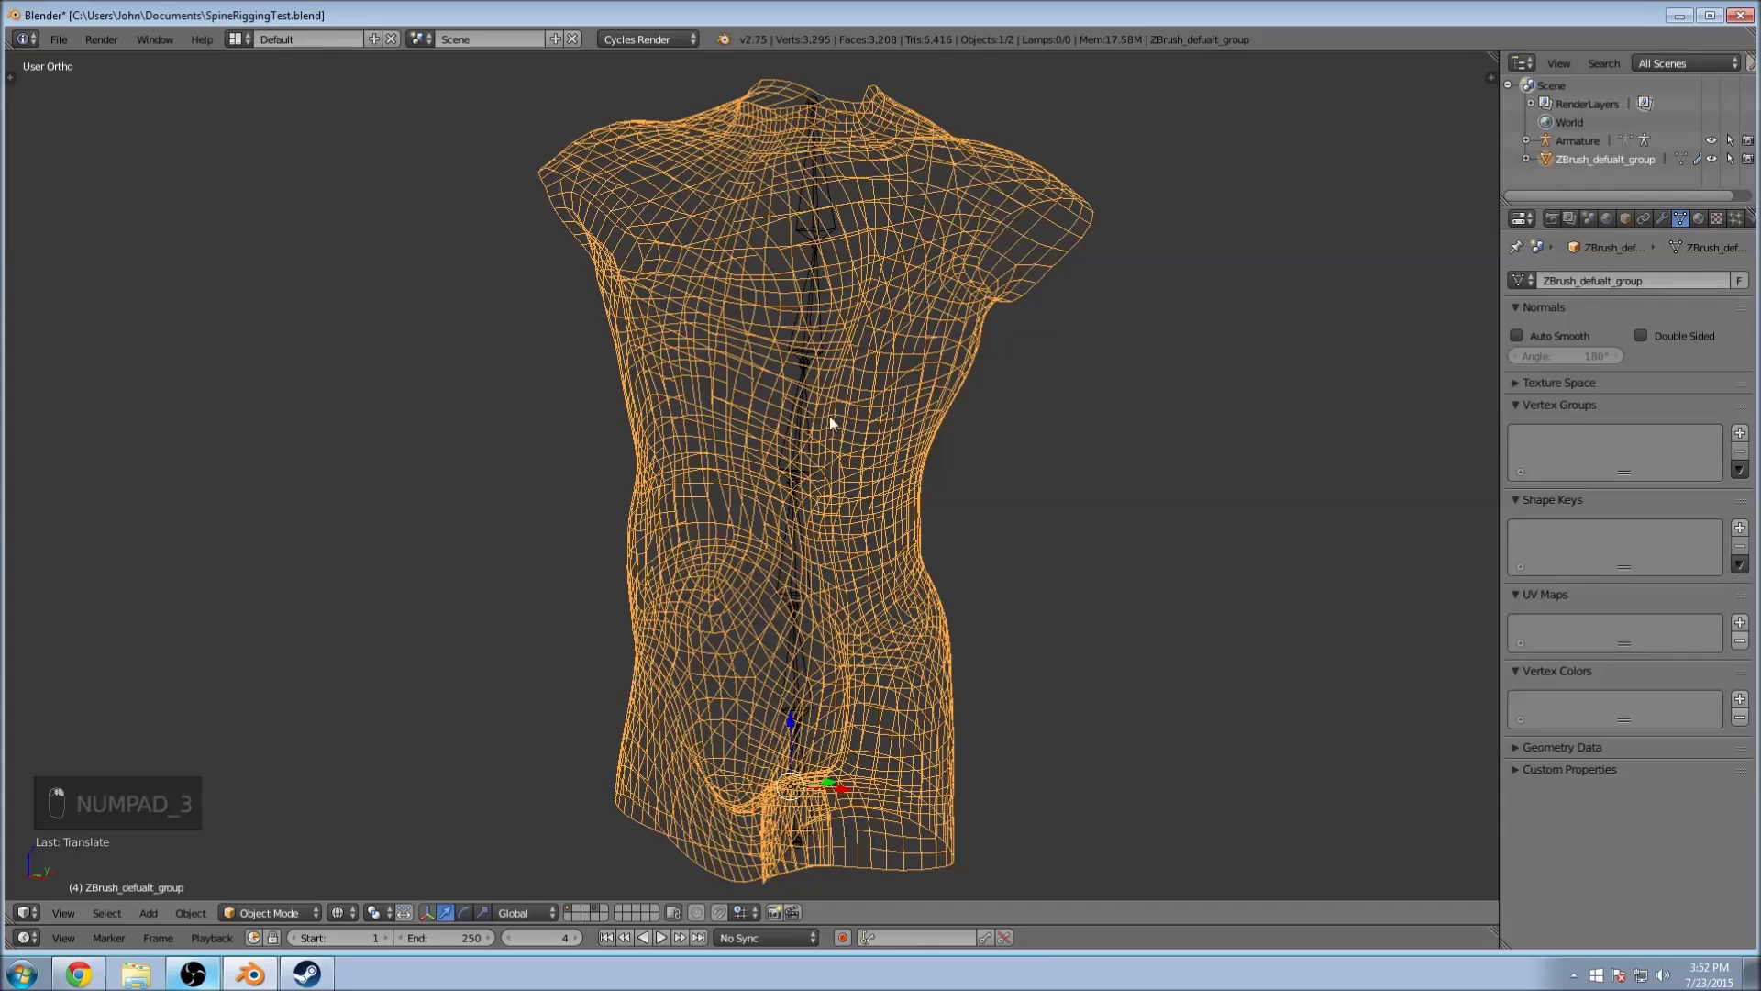
right_click(805, 376, "shift")
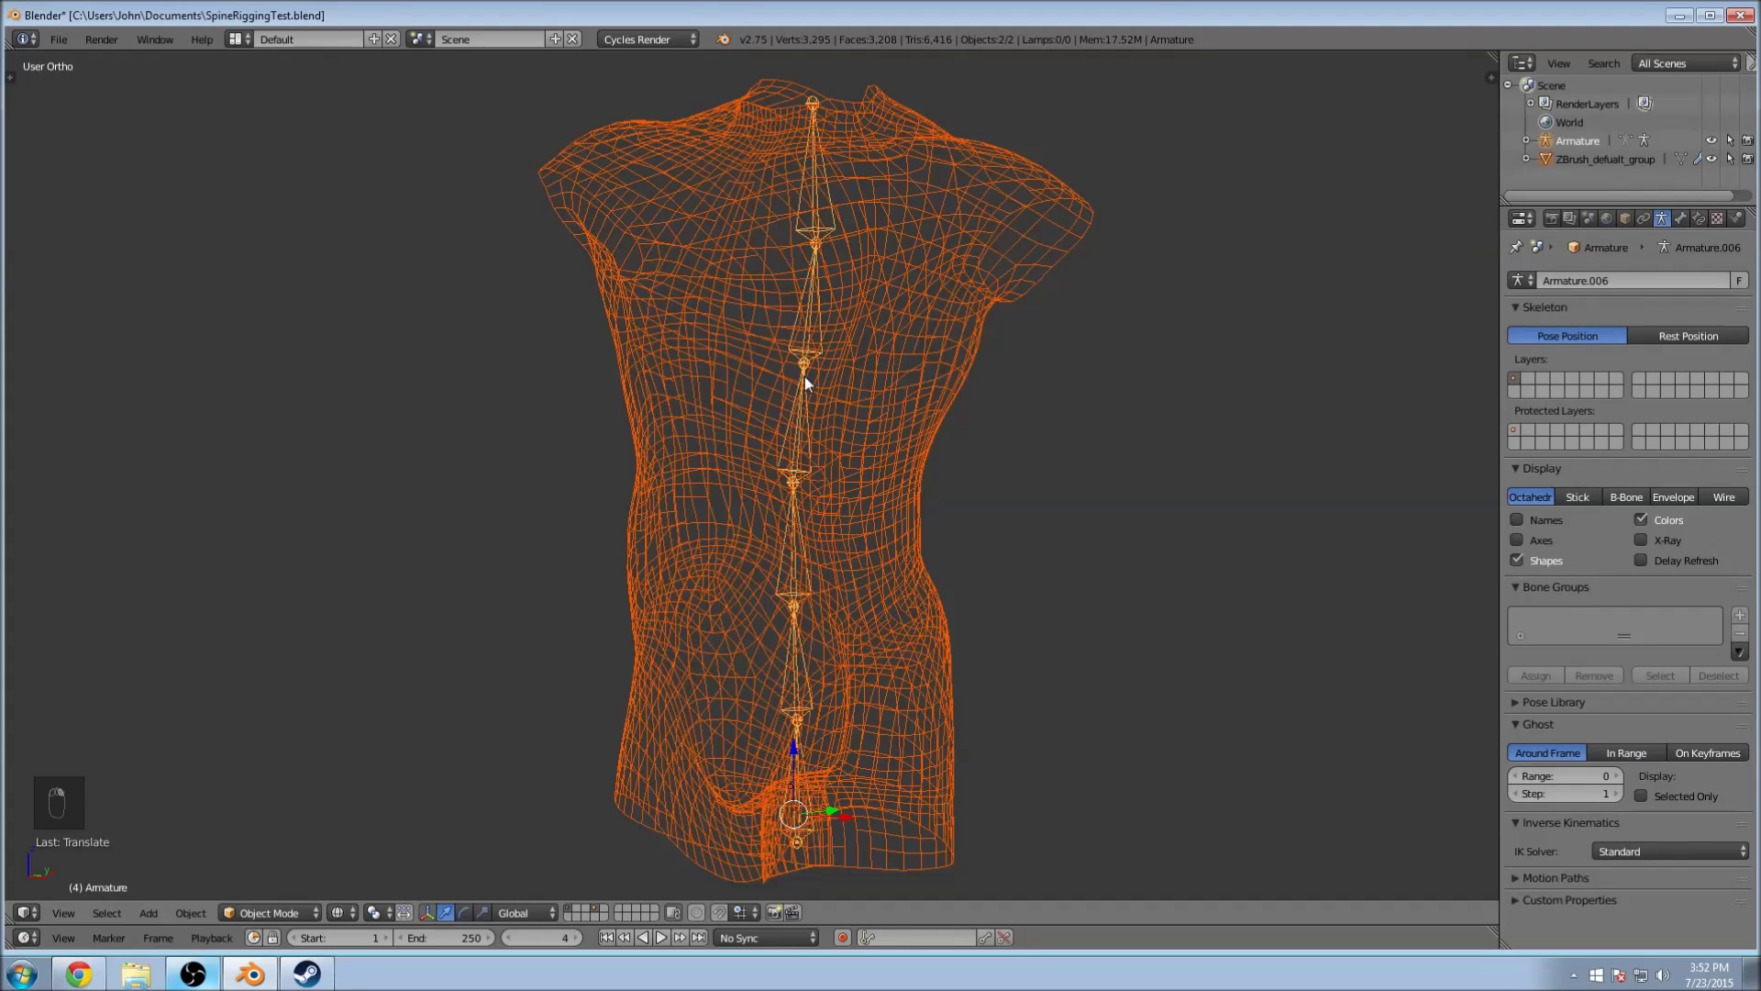
right_click(968, 338)
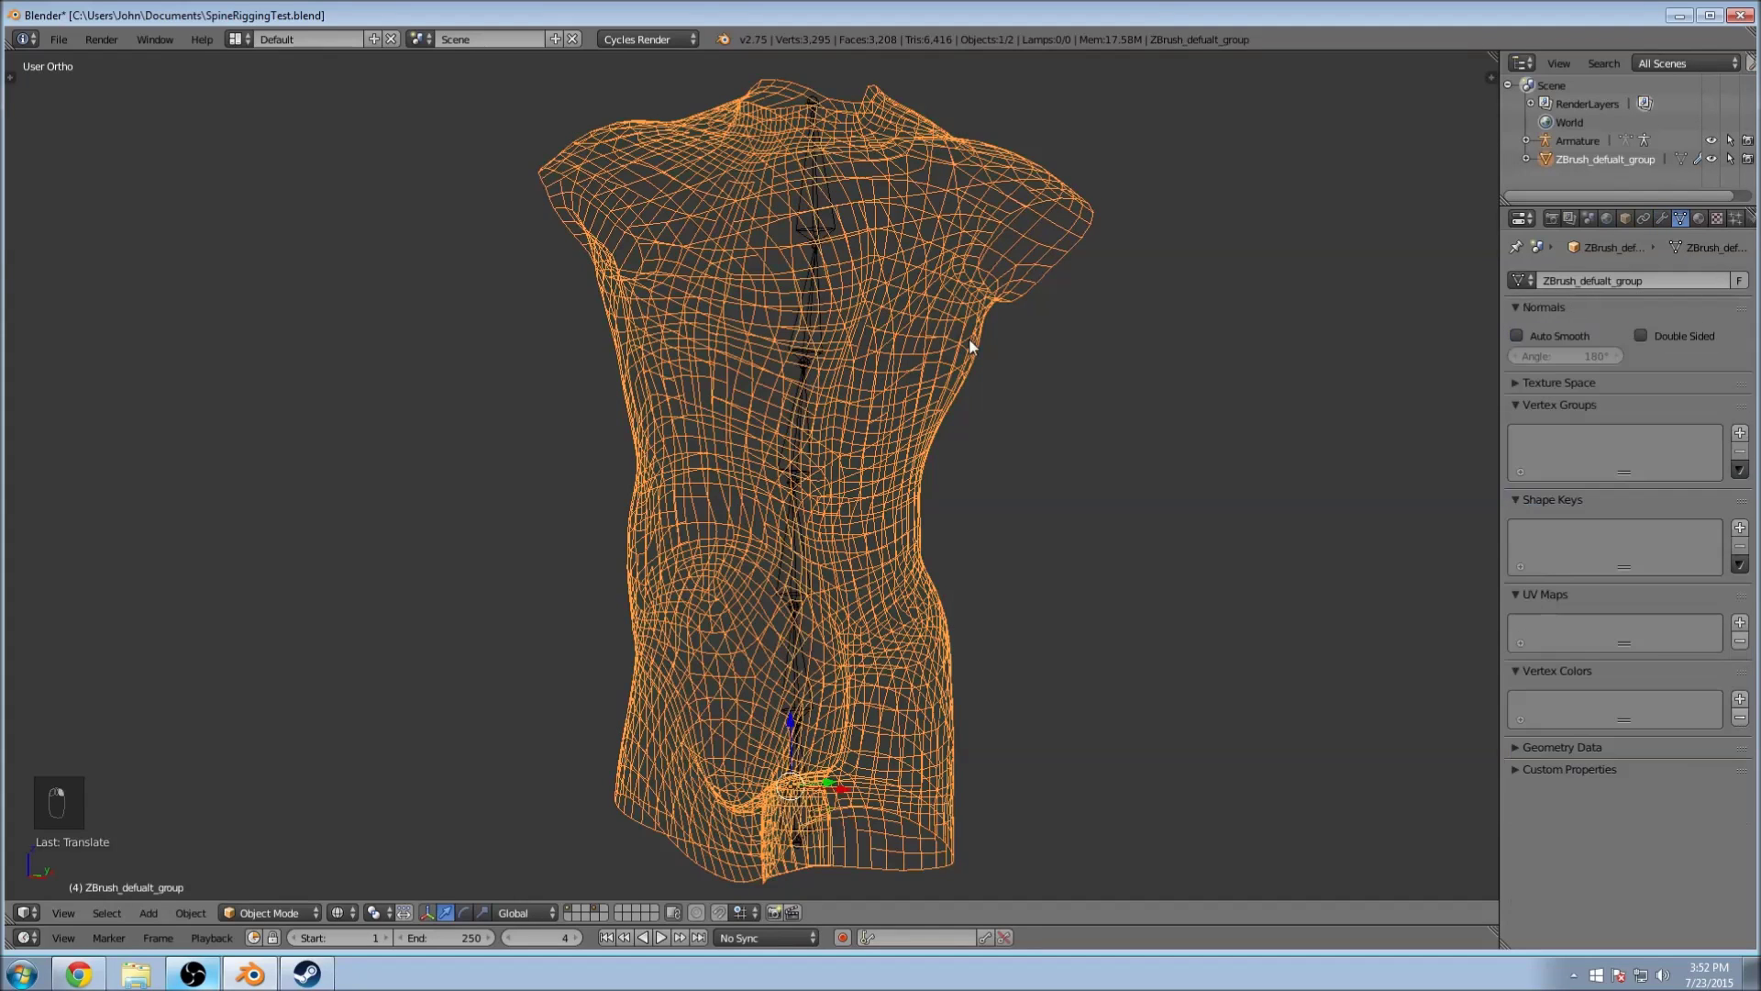
right_click(803, 308, "shift")
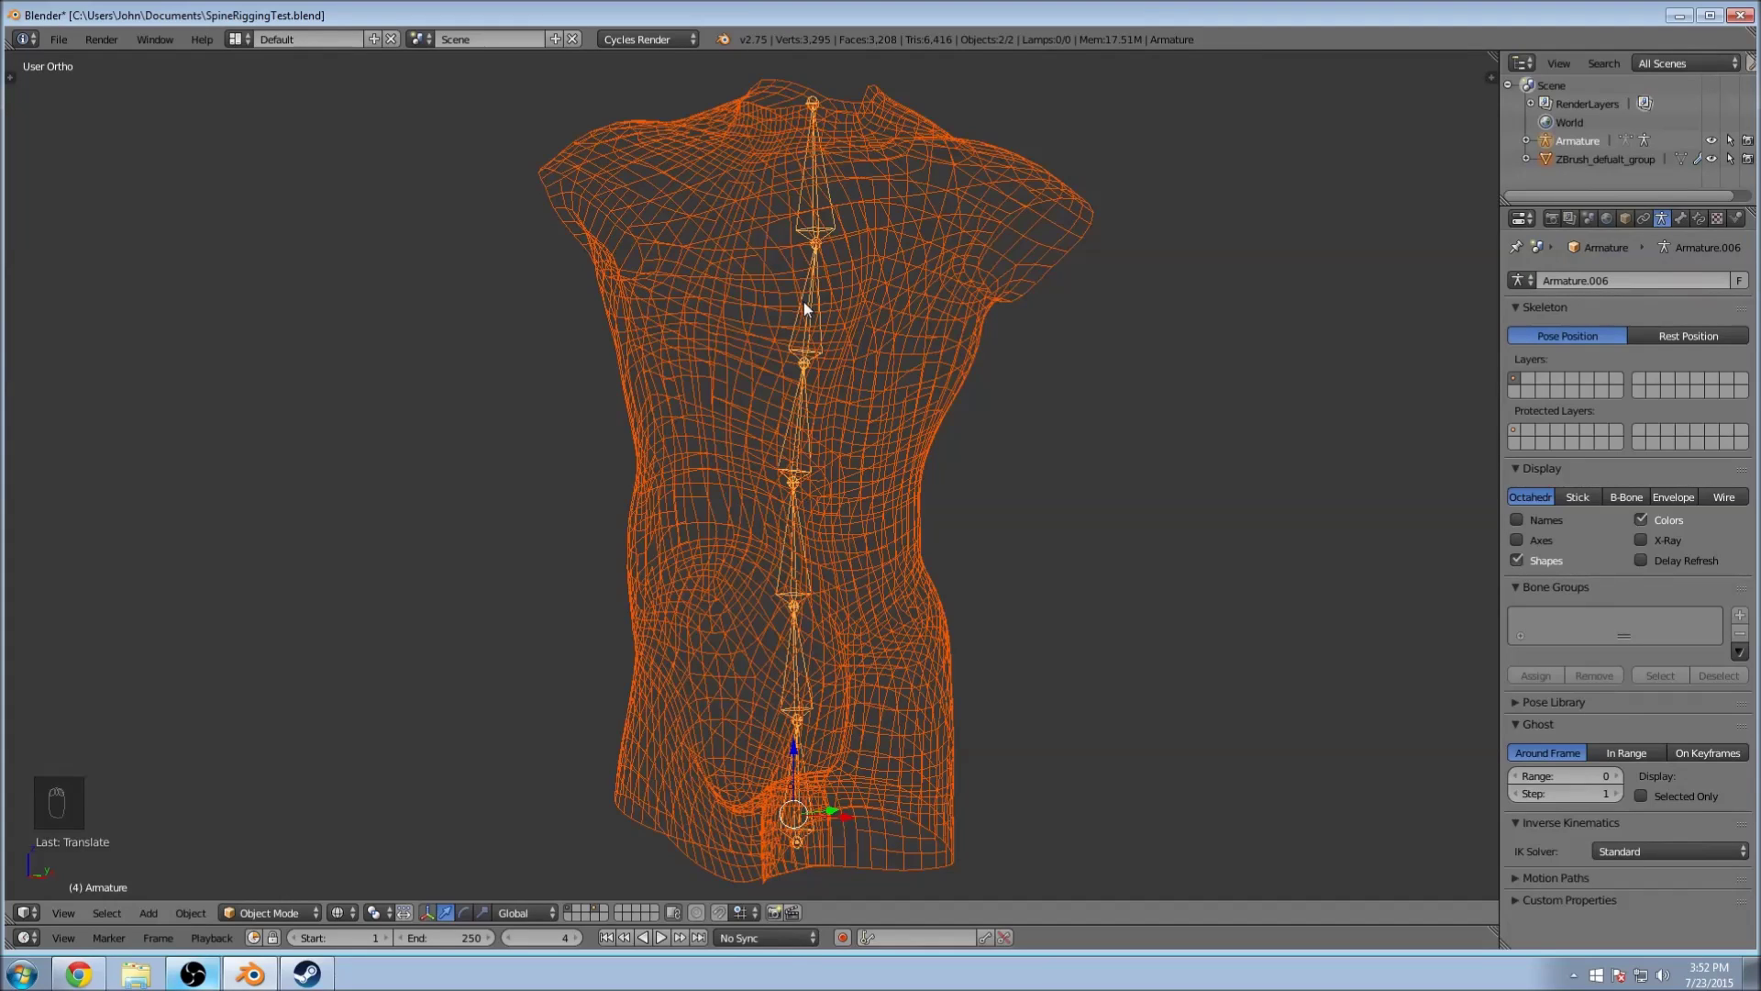
key("ctrl+p")
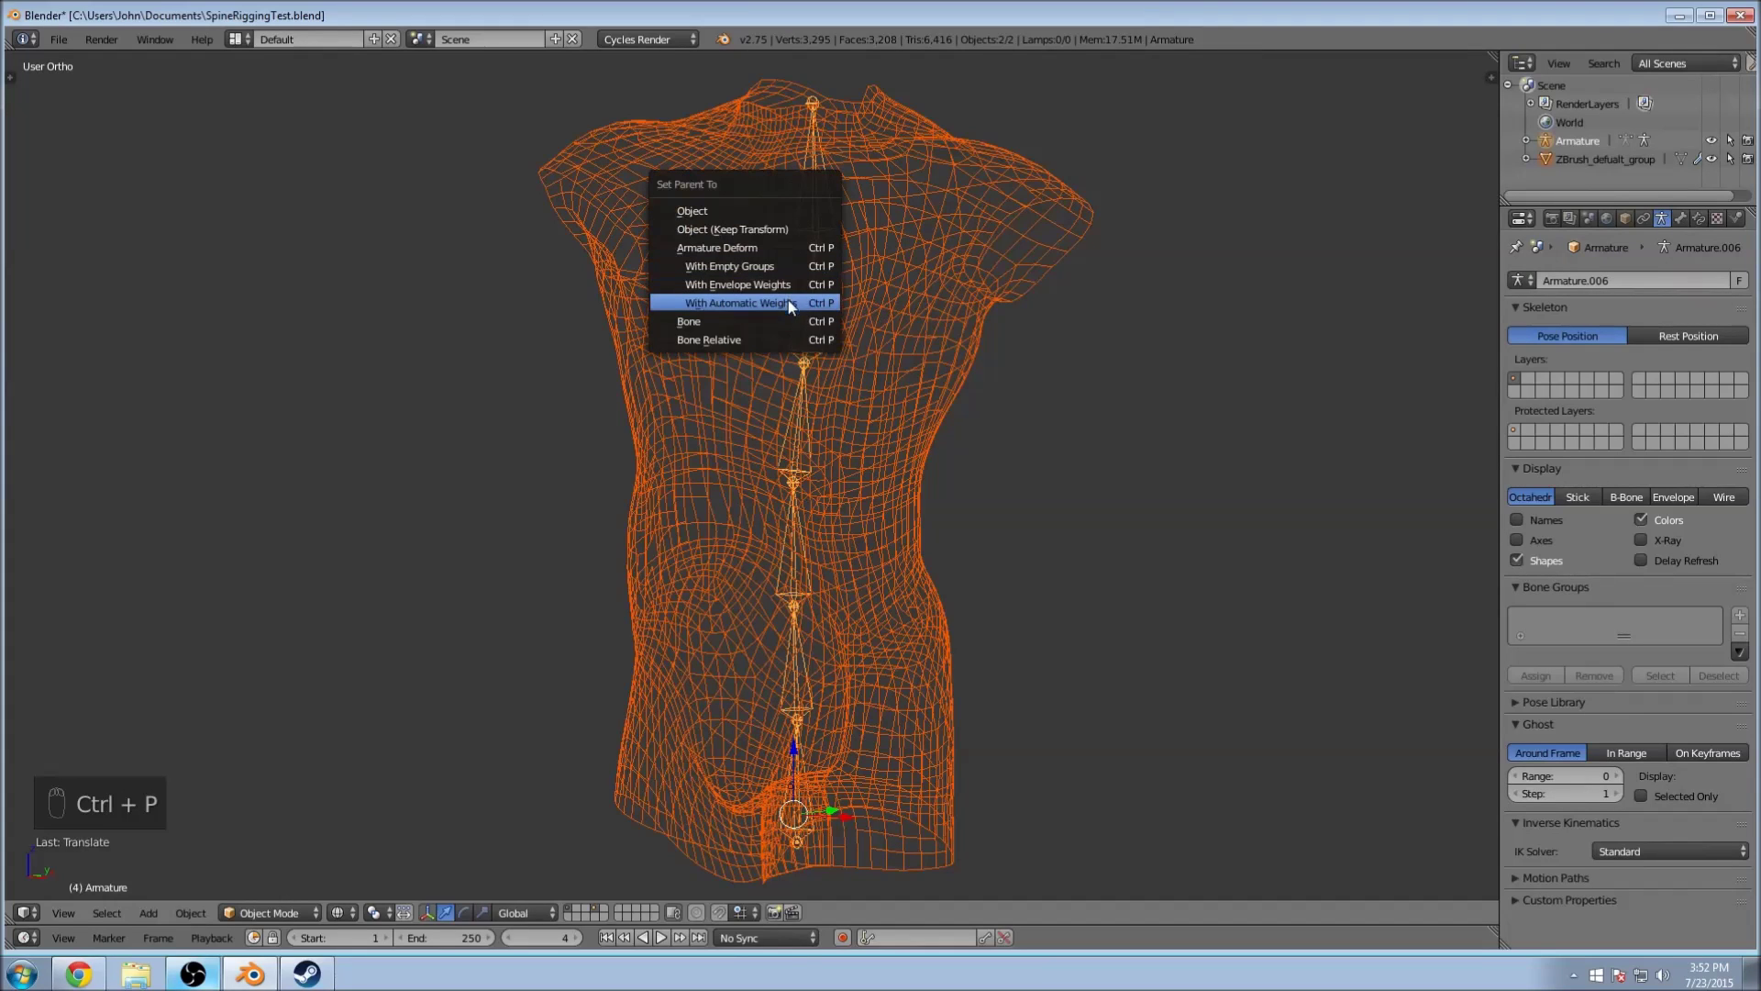
left_click(773, 303)
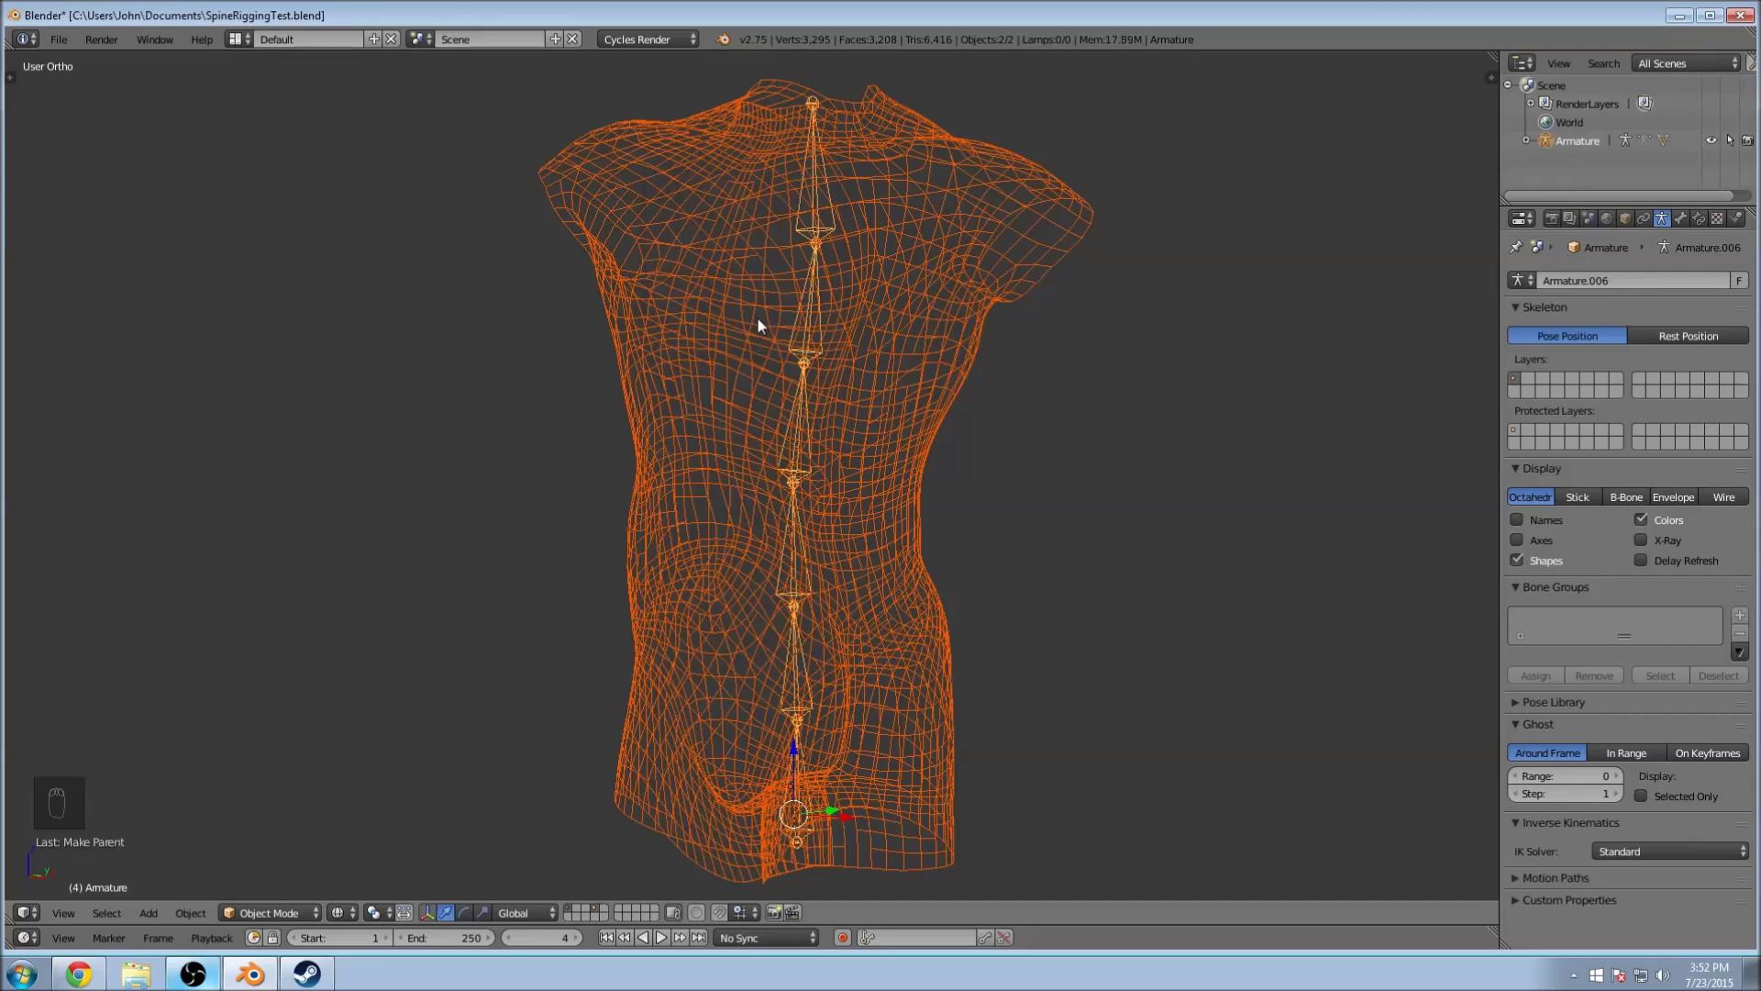
Step: Select only the armature and put it in Pose Mode
right_click(833, 229)
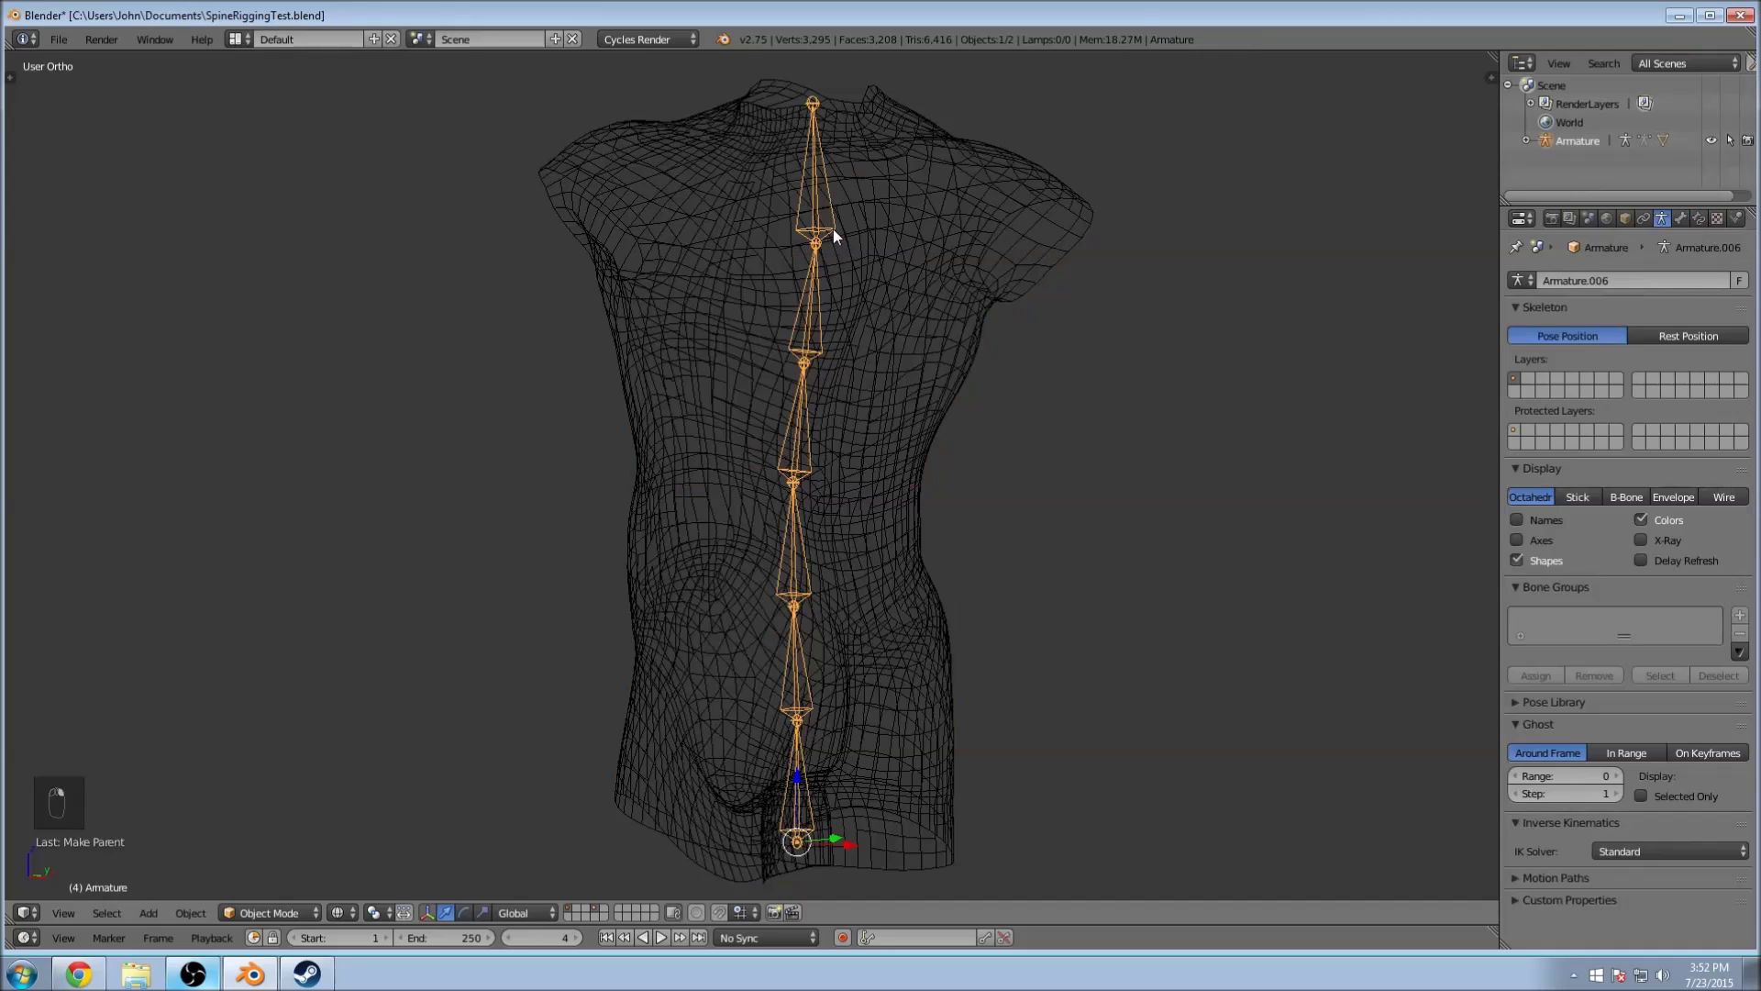
left_click(266, 912)
left_click(258, 867)
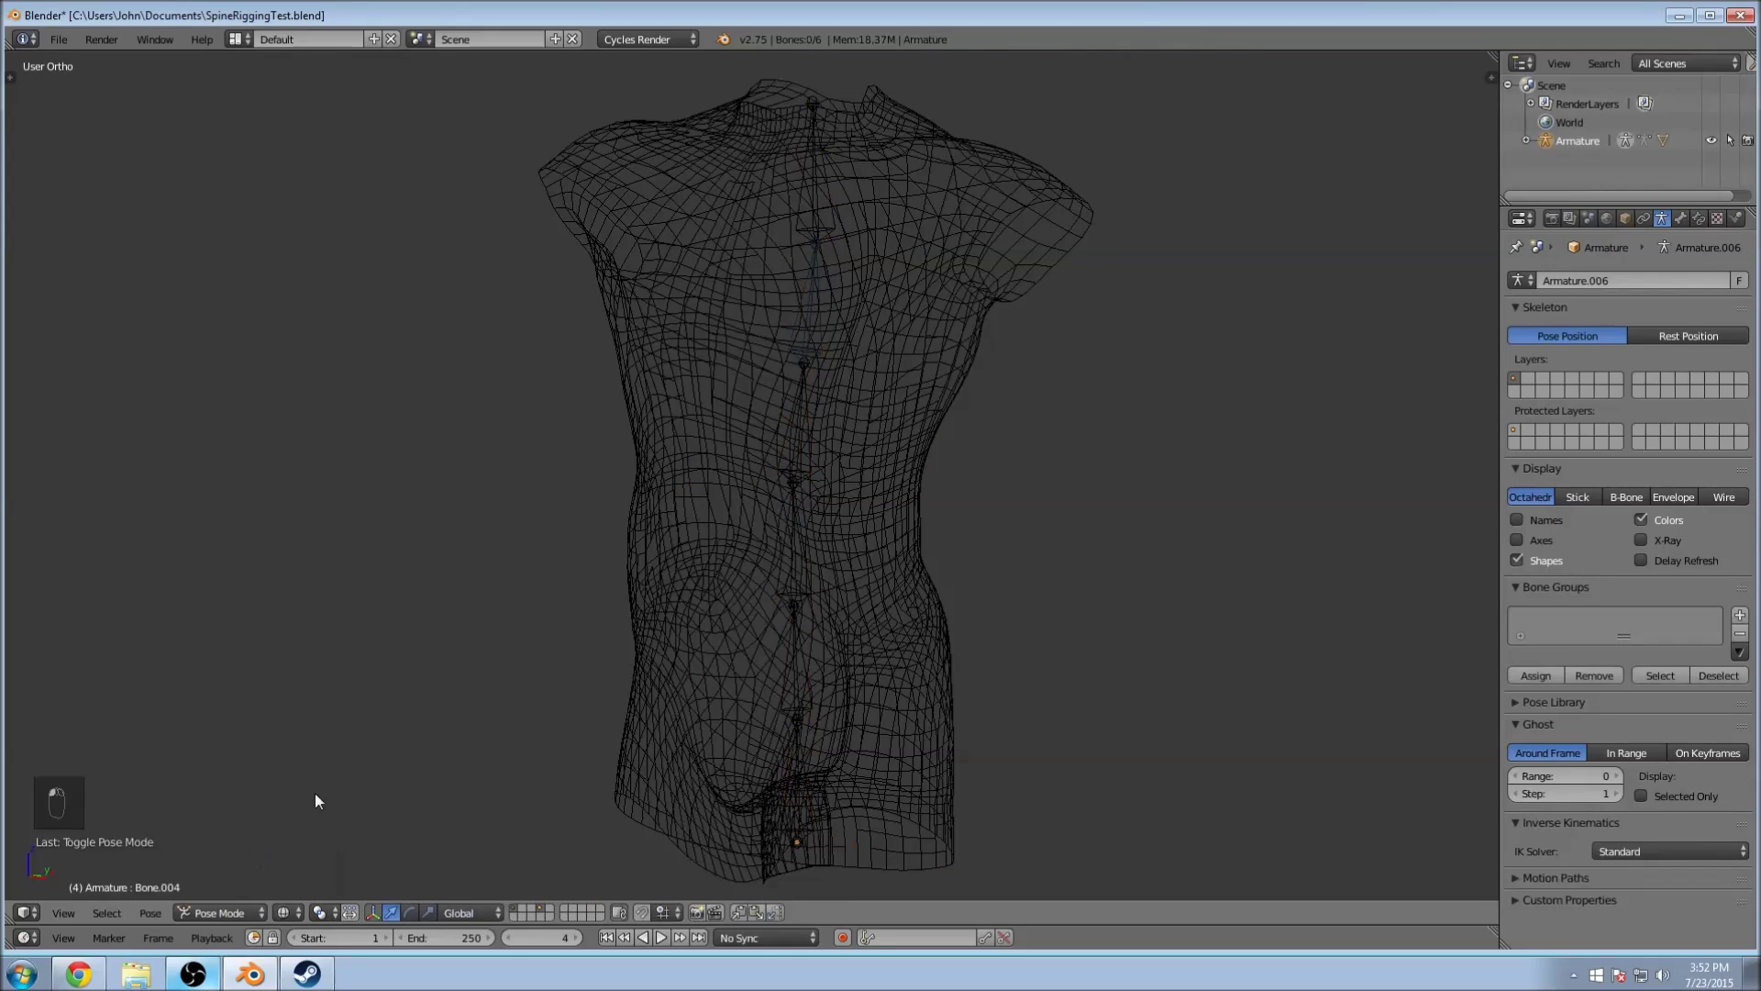
Step: Test the deformation in solid shading by rotating the topmost bone about the global X axis, and undo the rotation
right_click(853, 220)
key("z")
middle_click_drag(1071, 202, 905, 187)
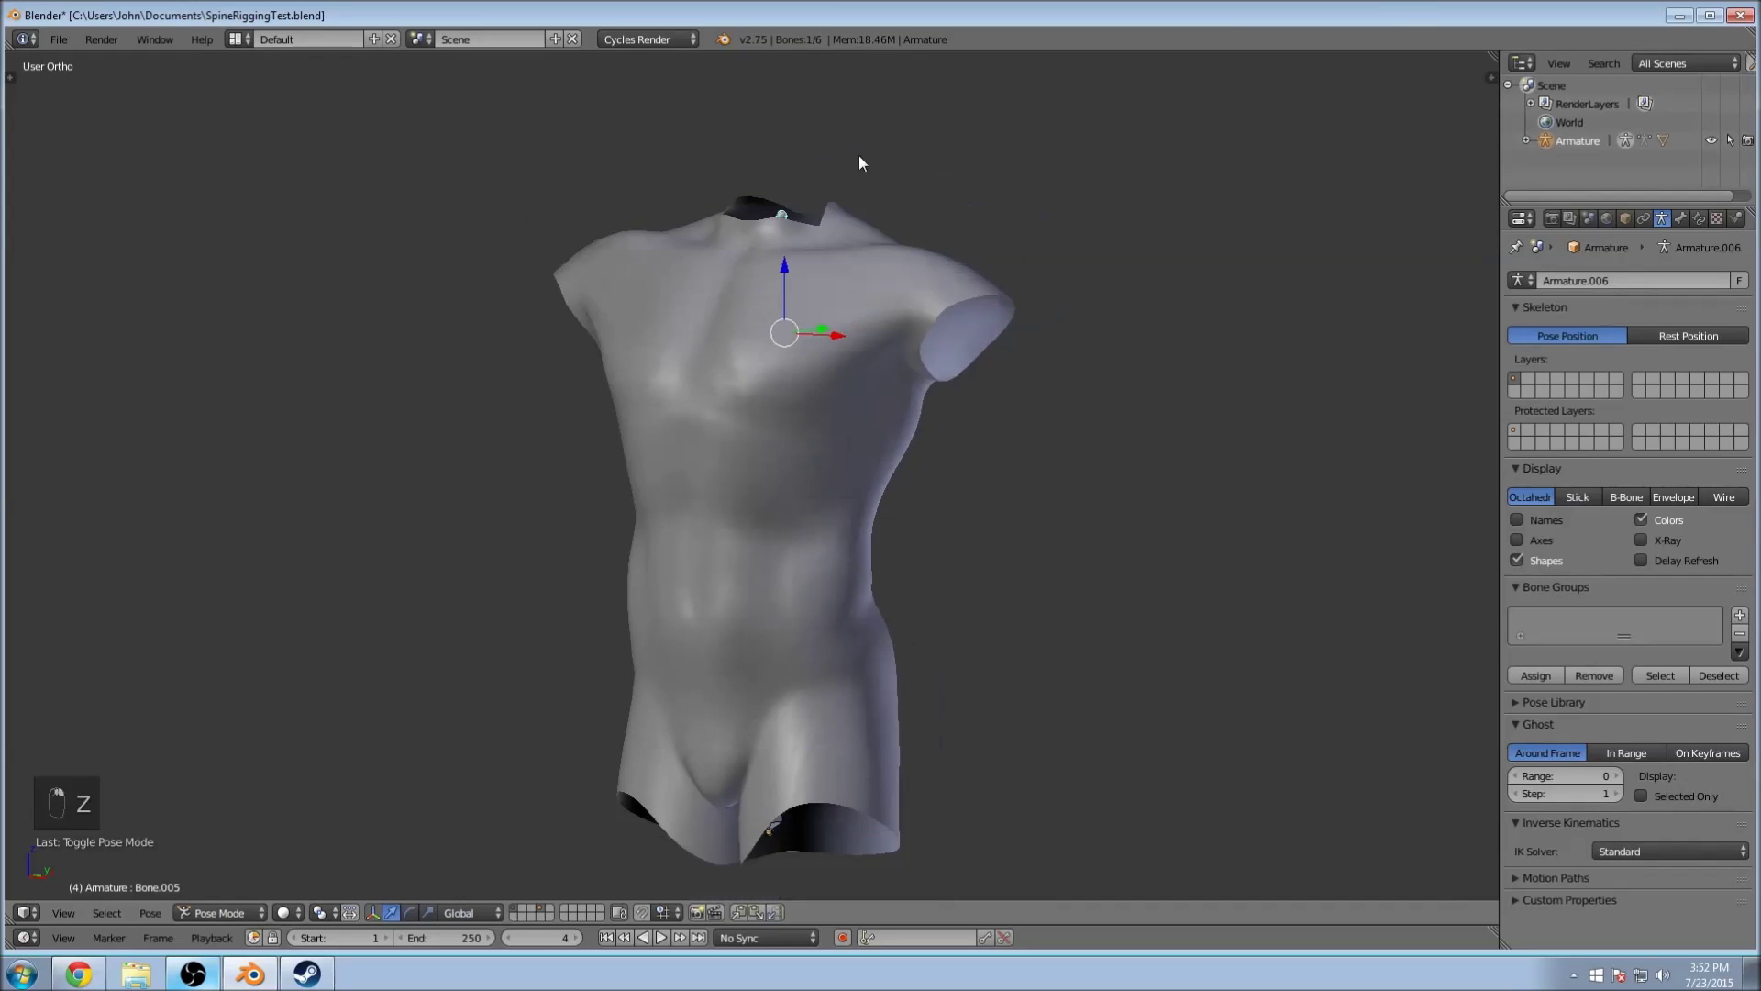
key("r")
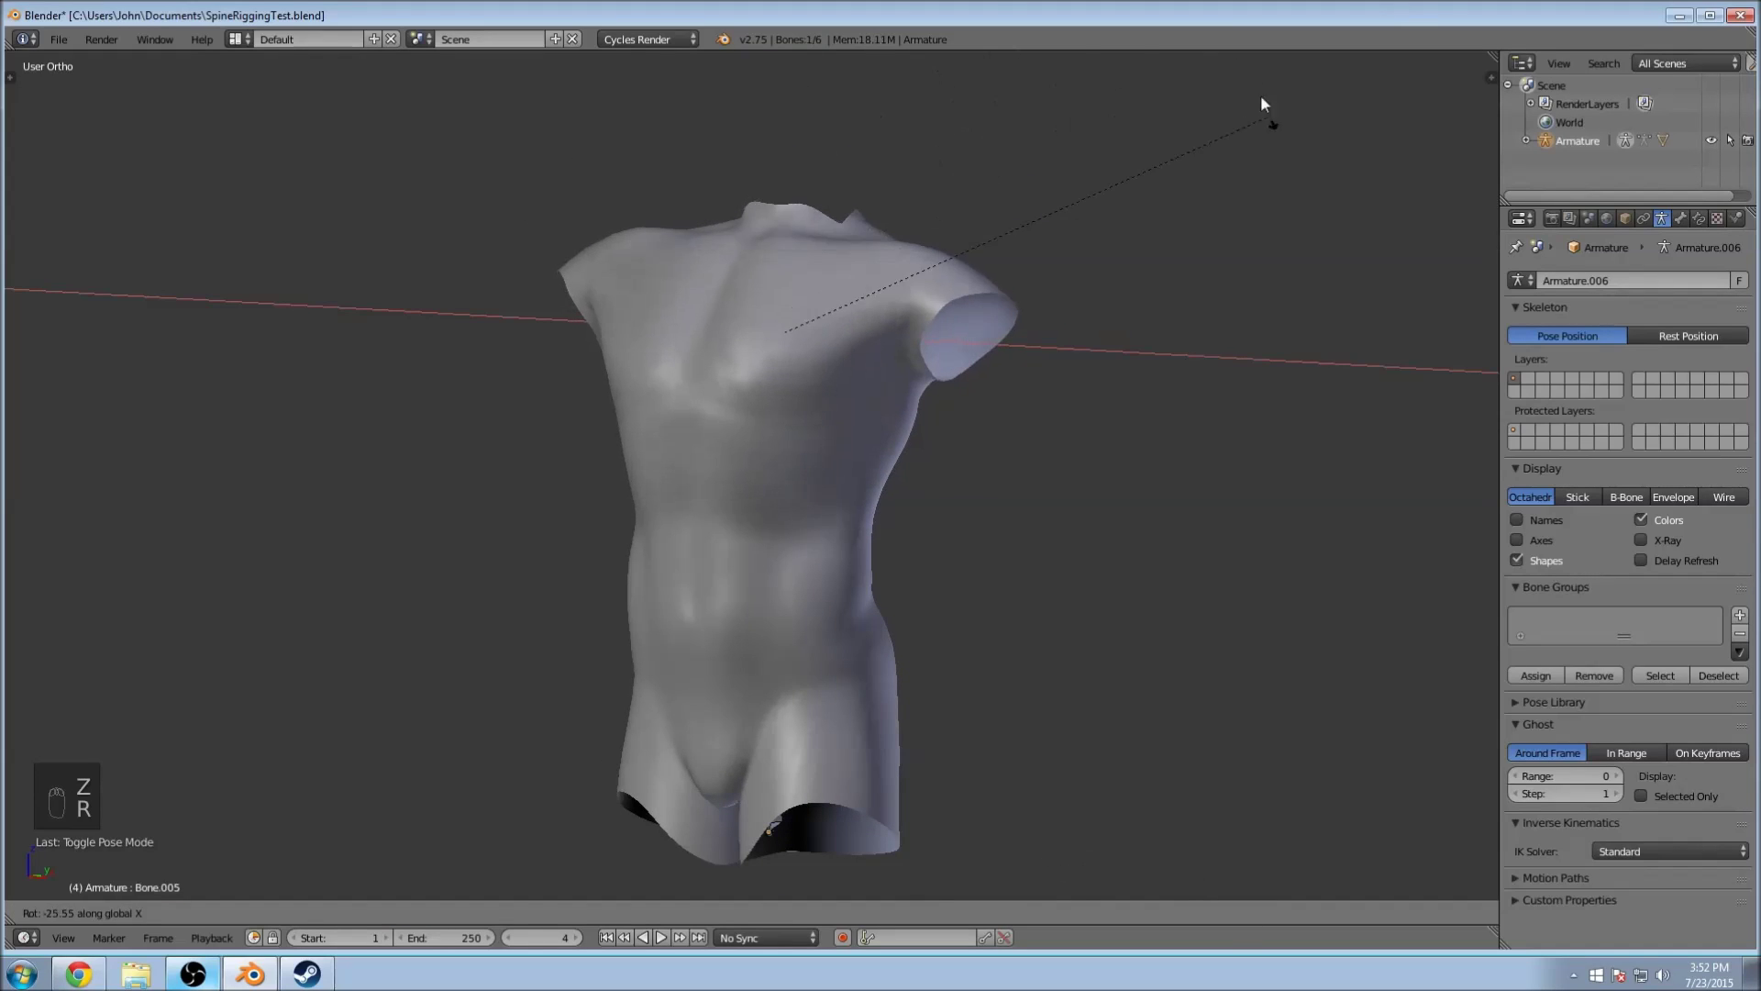
left_click(1064, 895)
key("ctrl+z")
Step: Test-rotate the mid-spine bone about global X in wireframe and solid shading, then undo the rotation and deselect all bones
key("z")
right_click(769, 481)
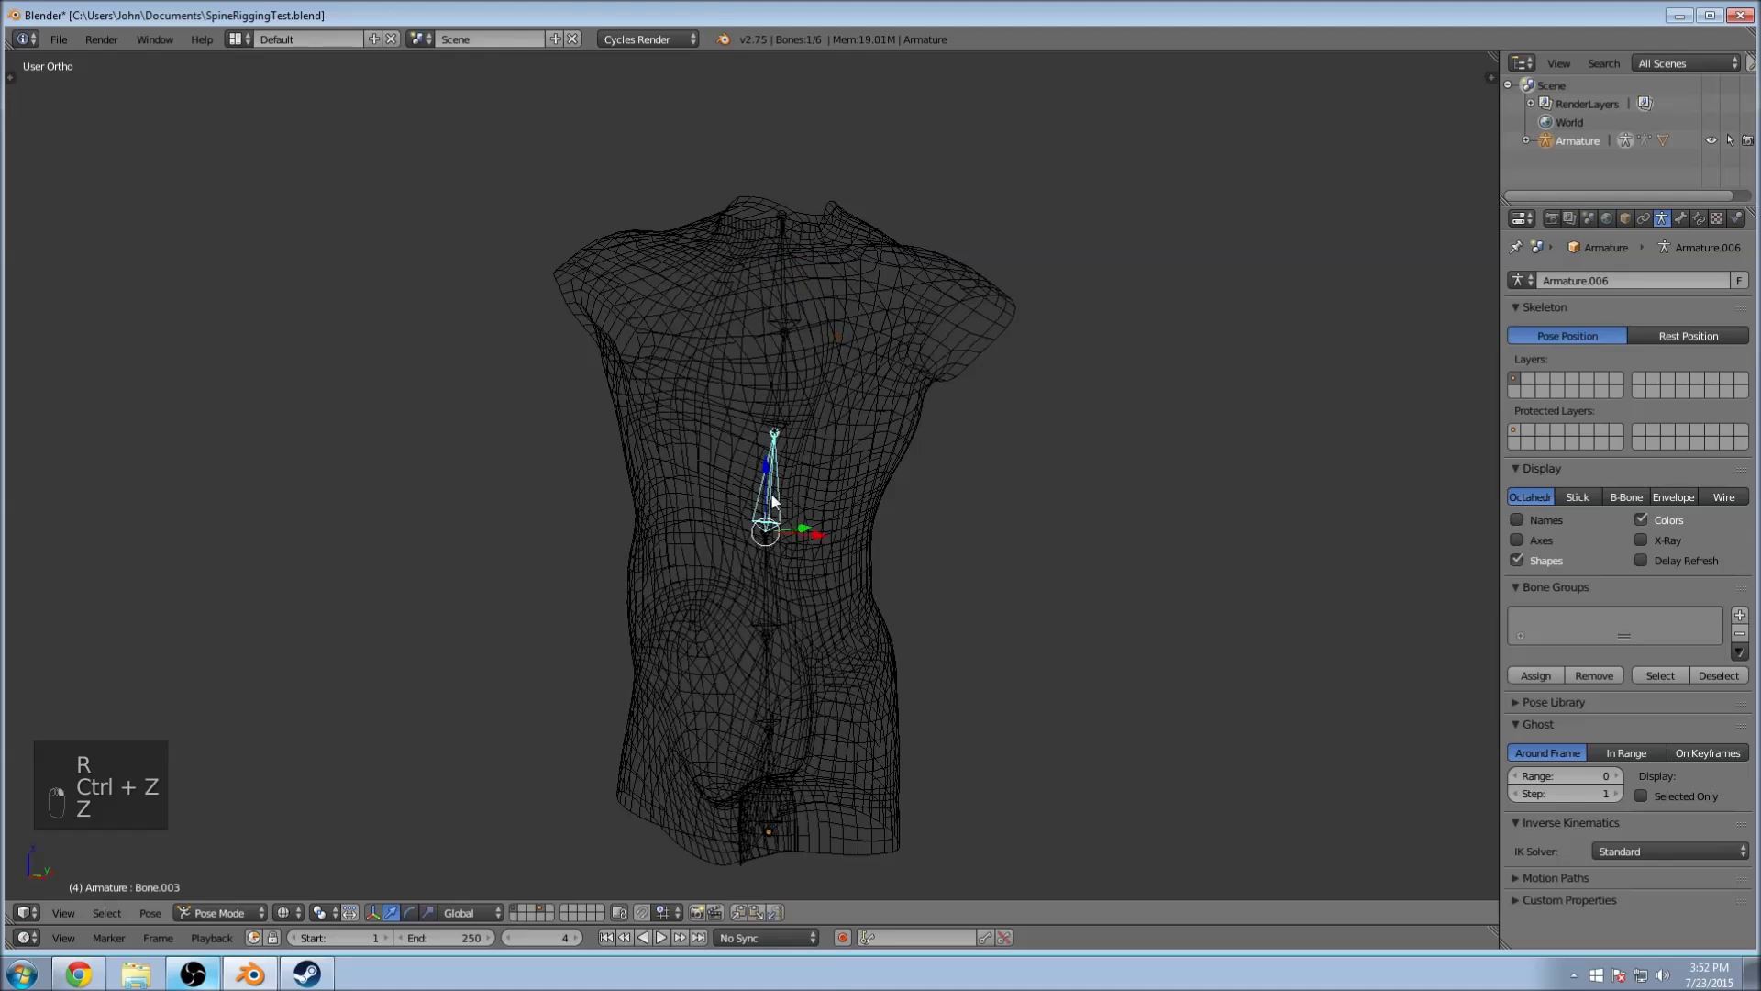
key("r")
key("x")
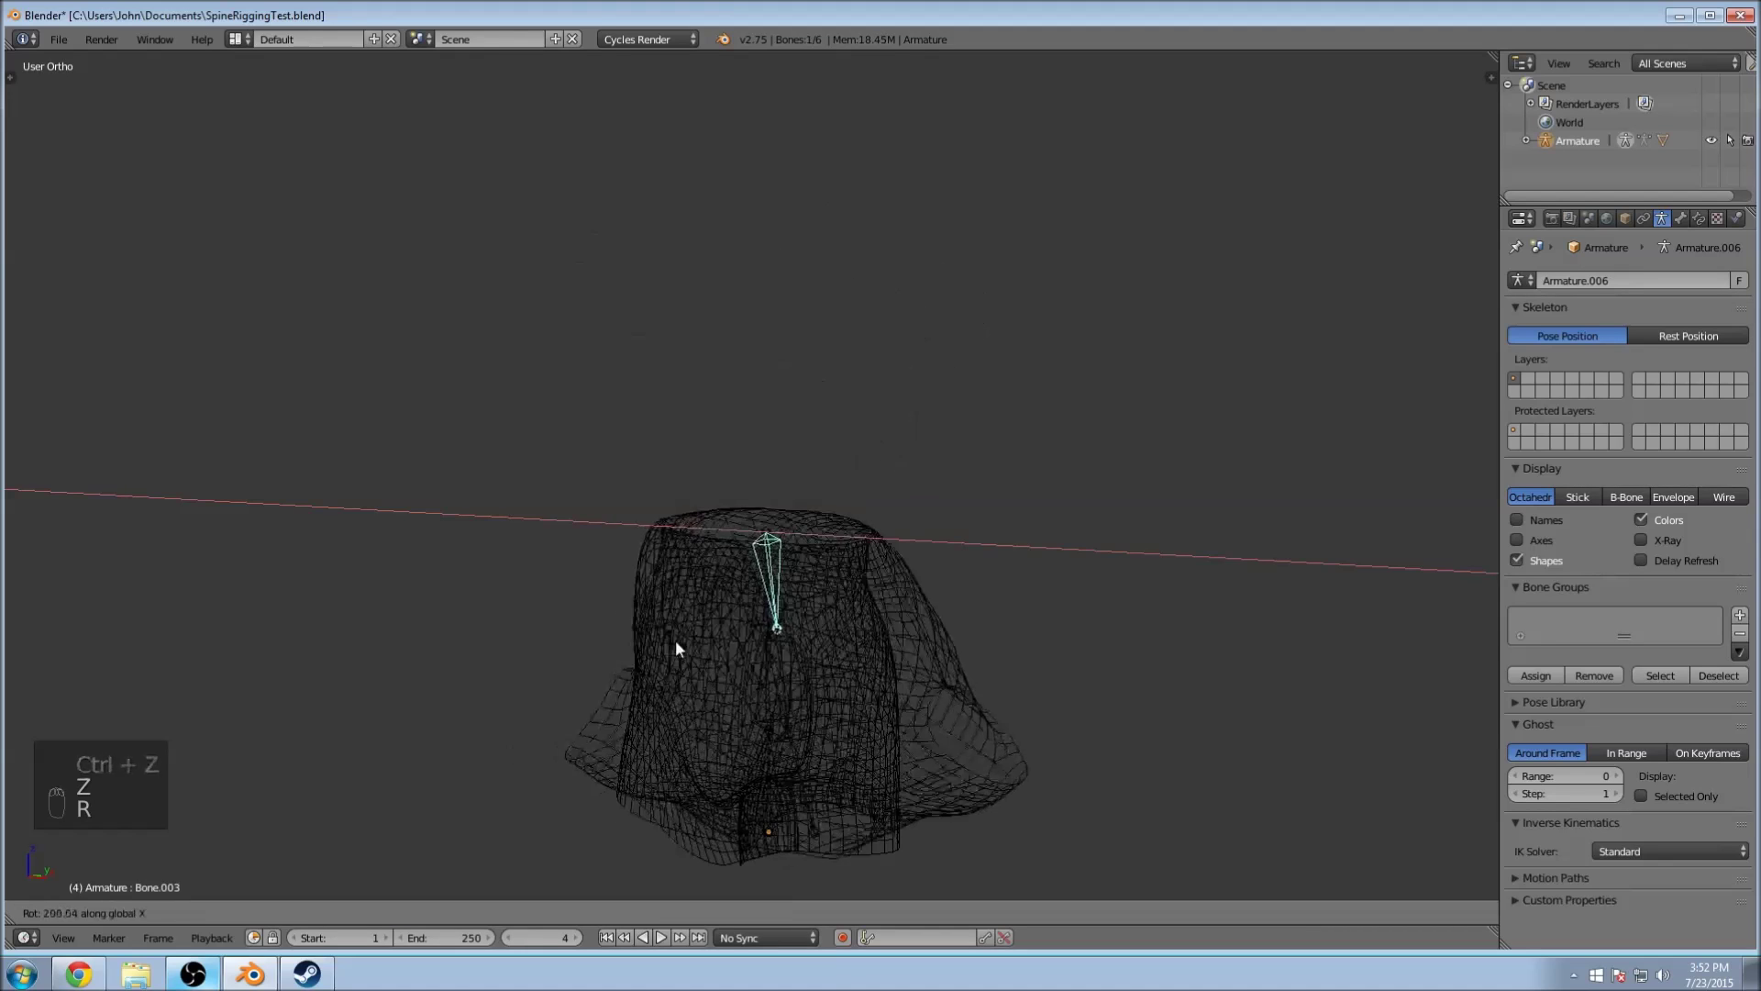
key("Escape")
key("z")
key("r")
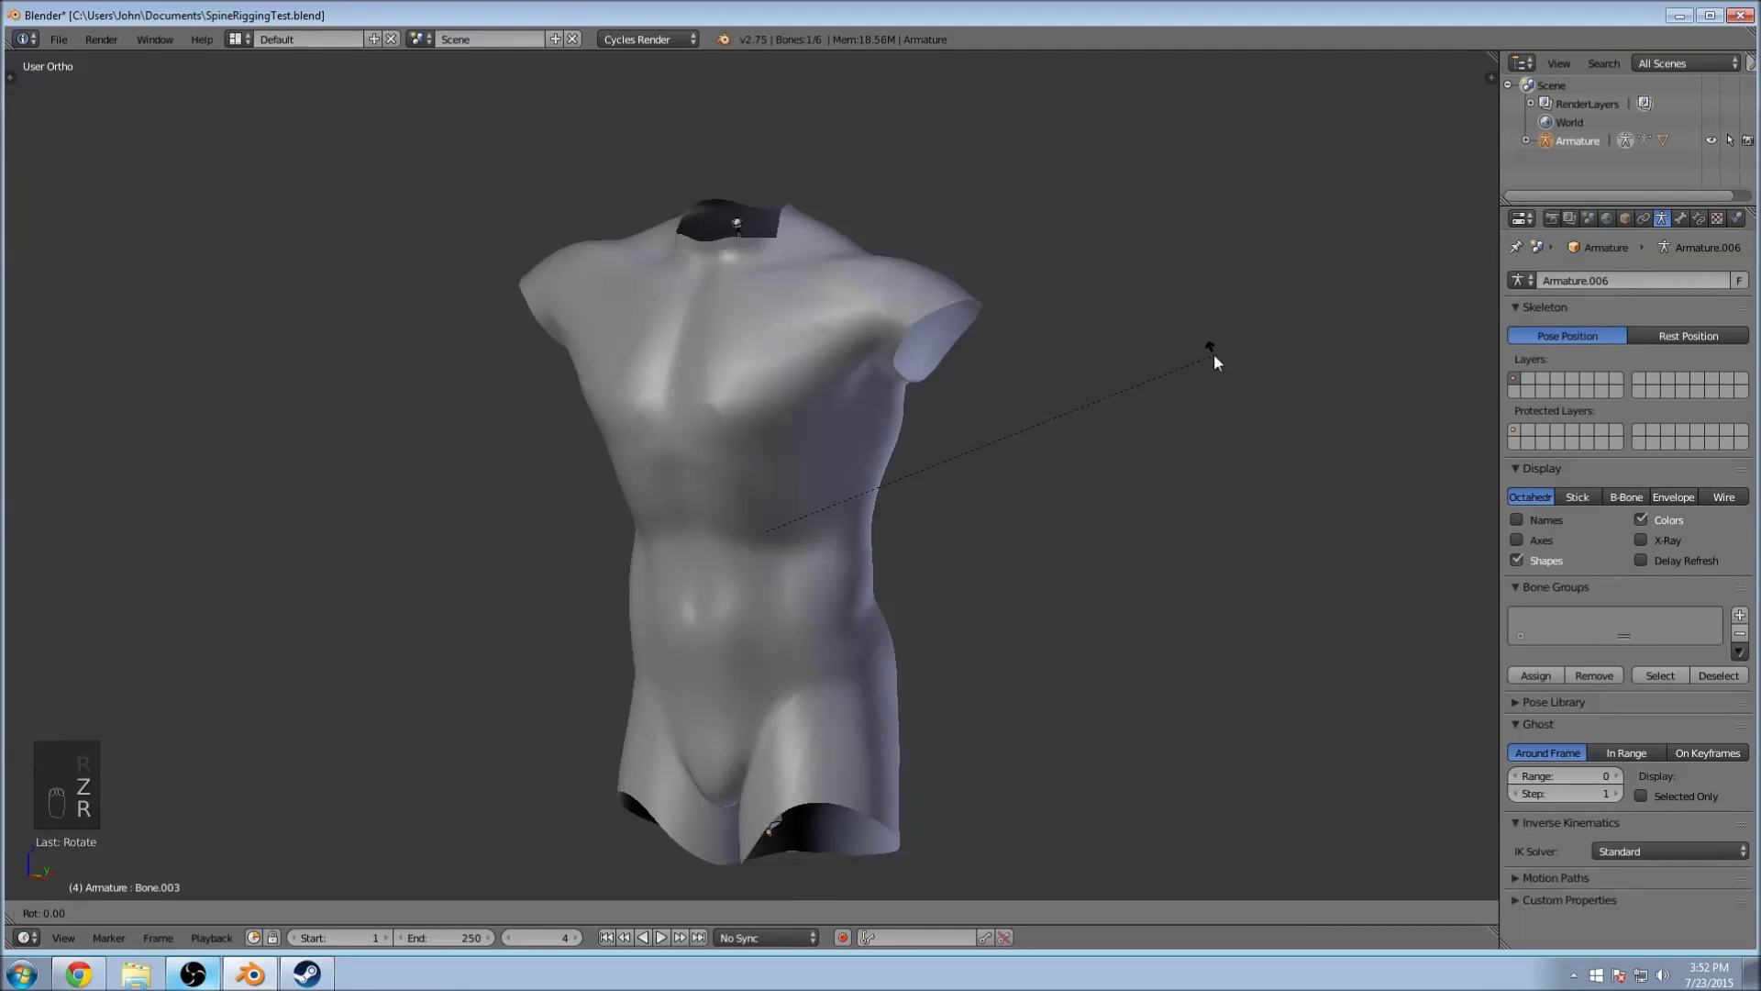
key("x")
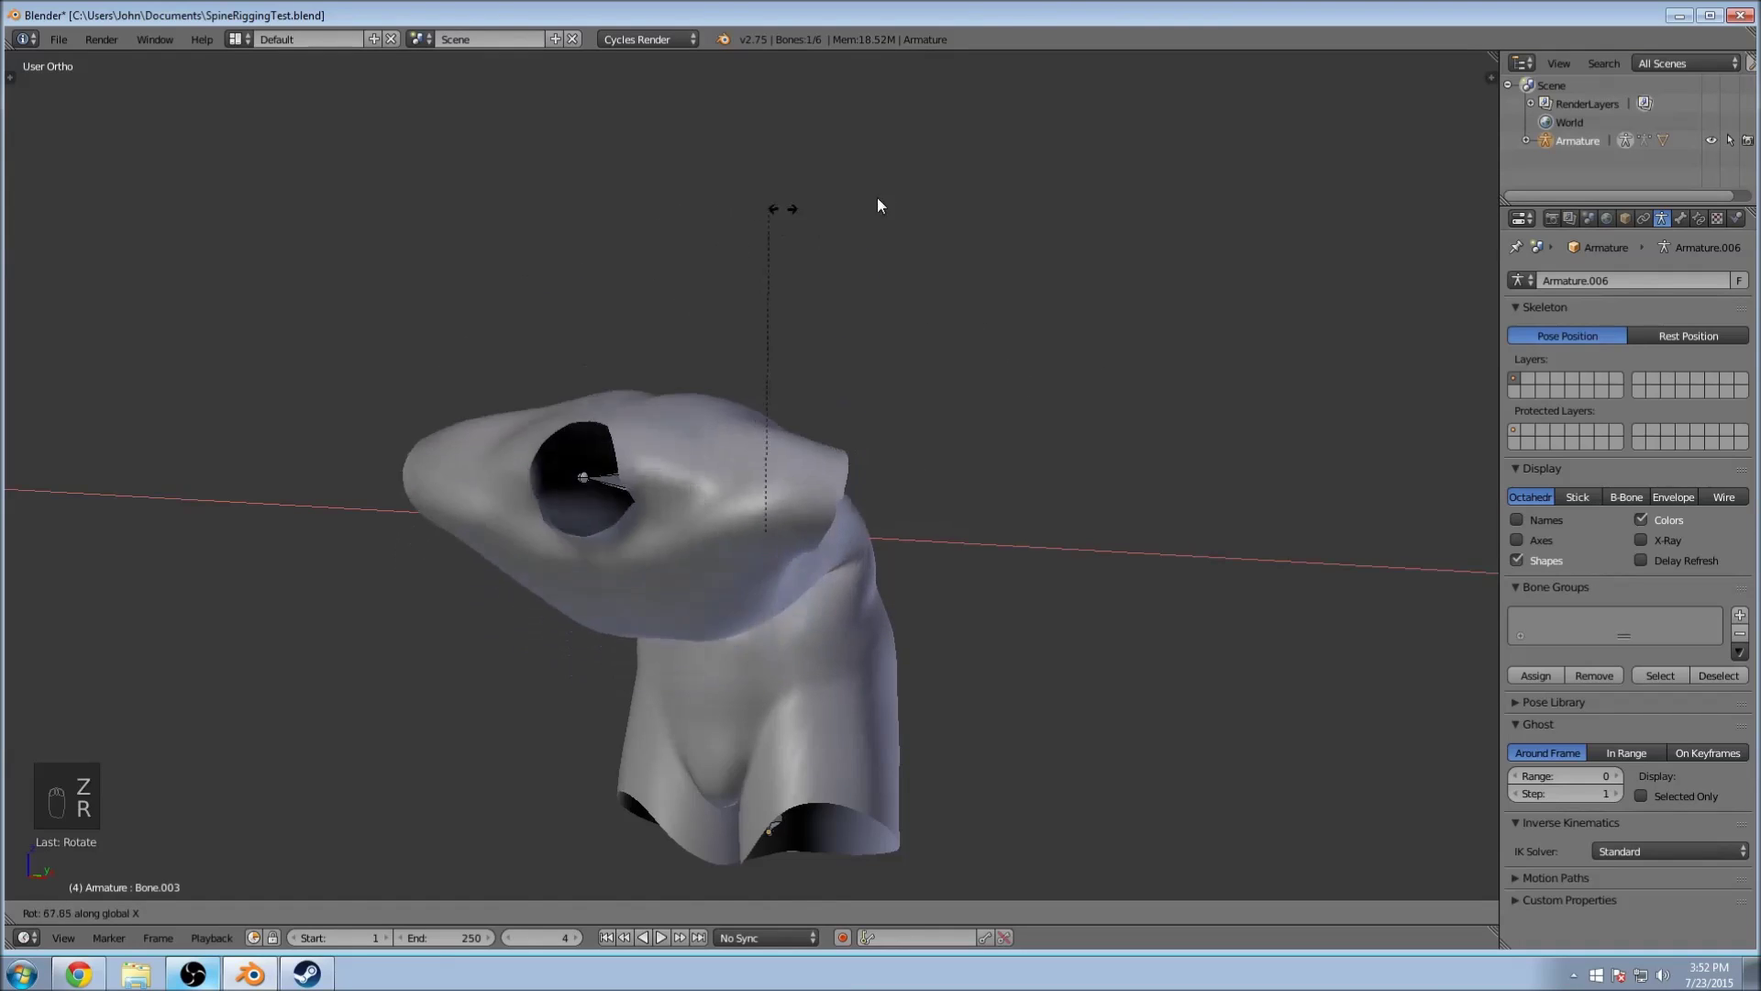
left_click(1090, 240)
key("ctrl+z")
key("ctrl+z")
key("ctrl+z")
key("a")
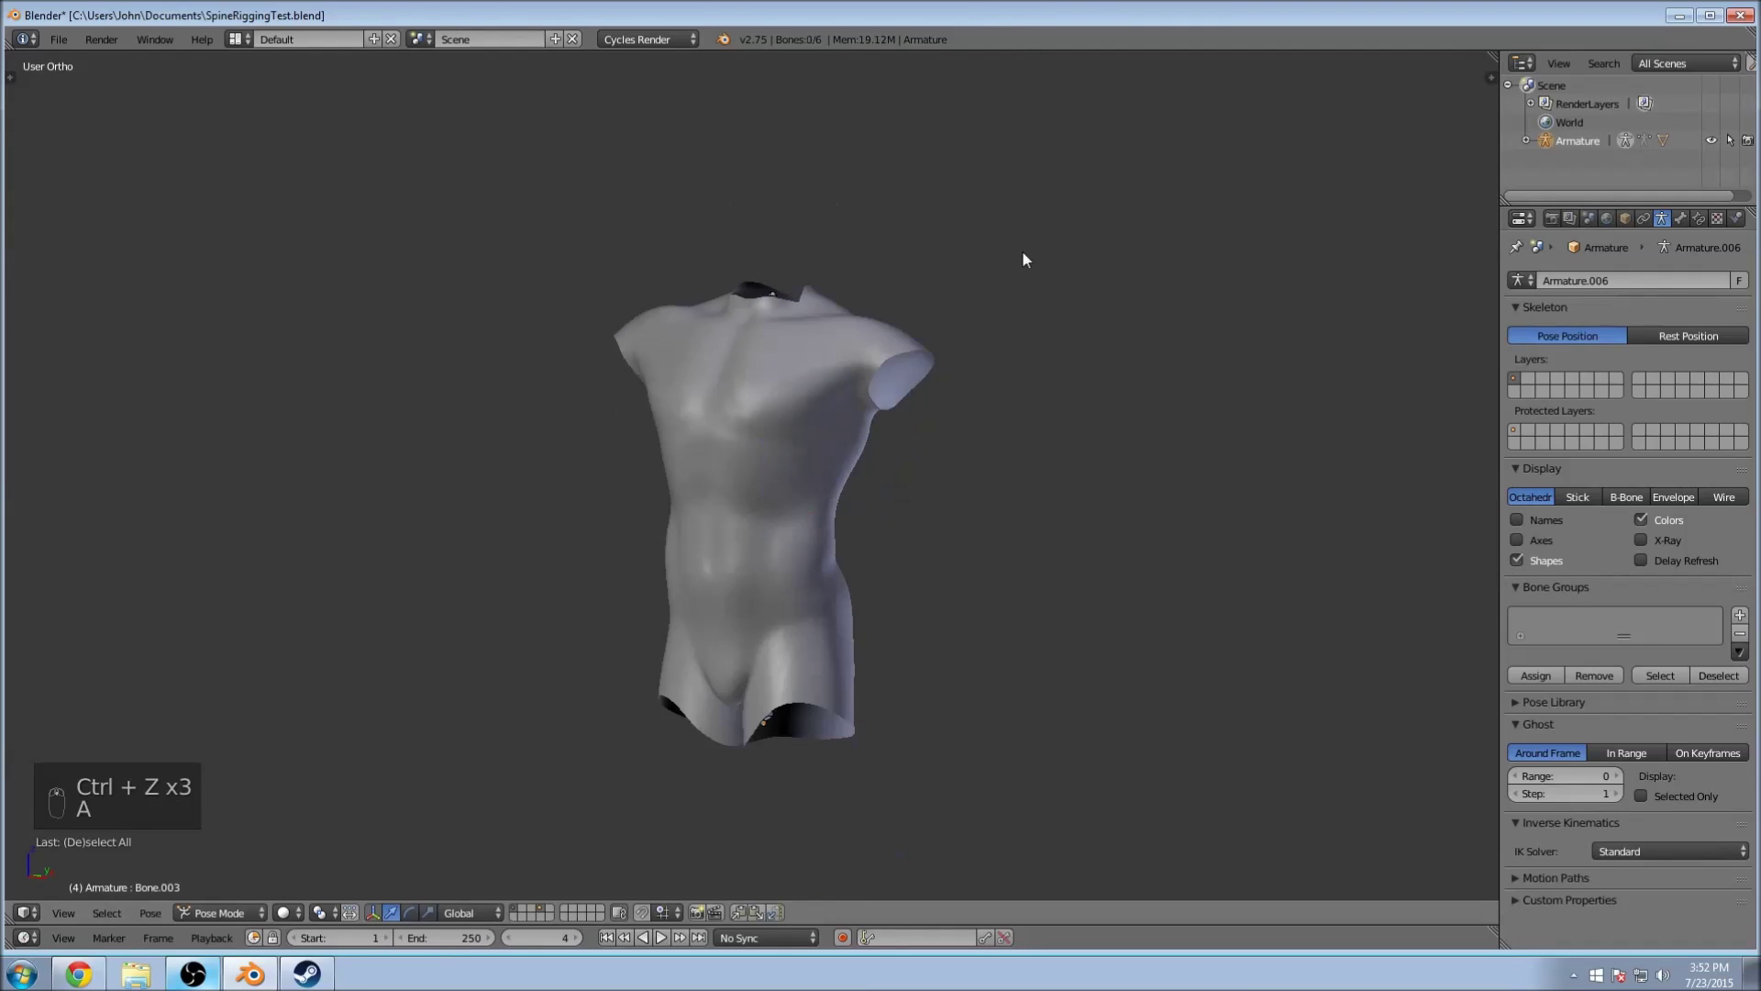
Step: Examine the shaded torso from the front and up close around the leg openings where the lowest bone sits
middle_click_drag(996, 258, 1054, 302)
scroll(1009, 385, "up", 3)
middle_click_drag(932, 499, 920, 443)
middle_click_drag(1096, 570, 1120, 477)
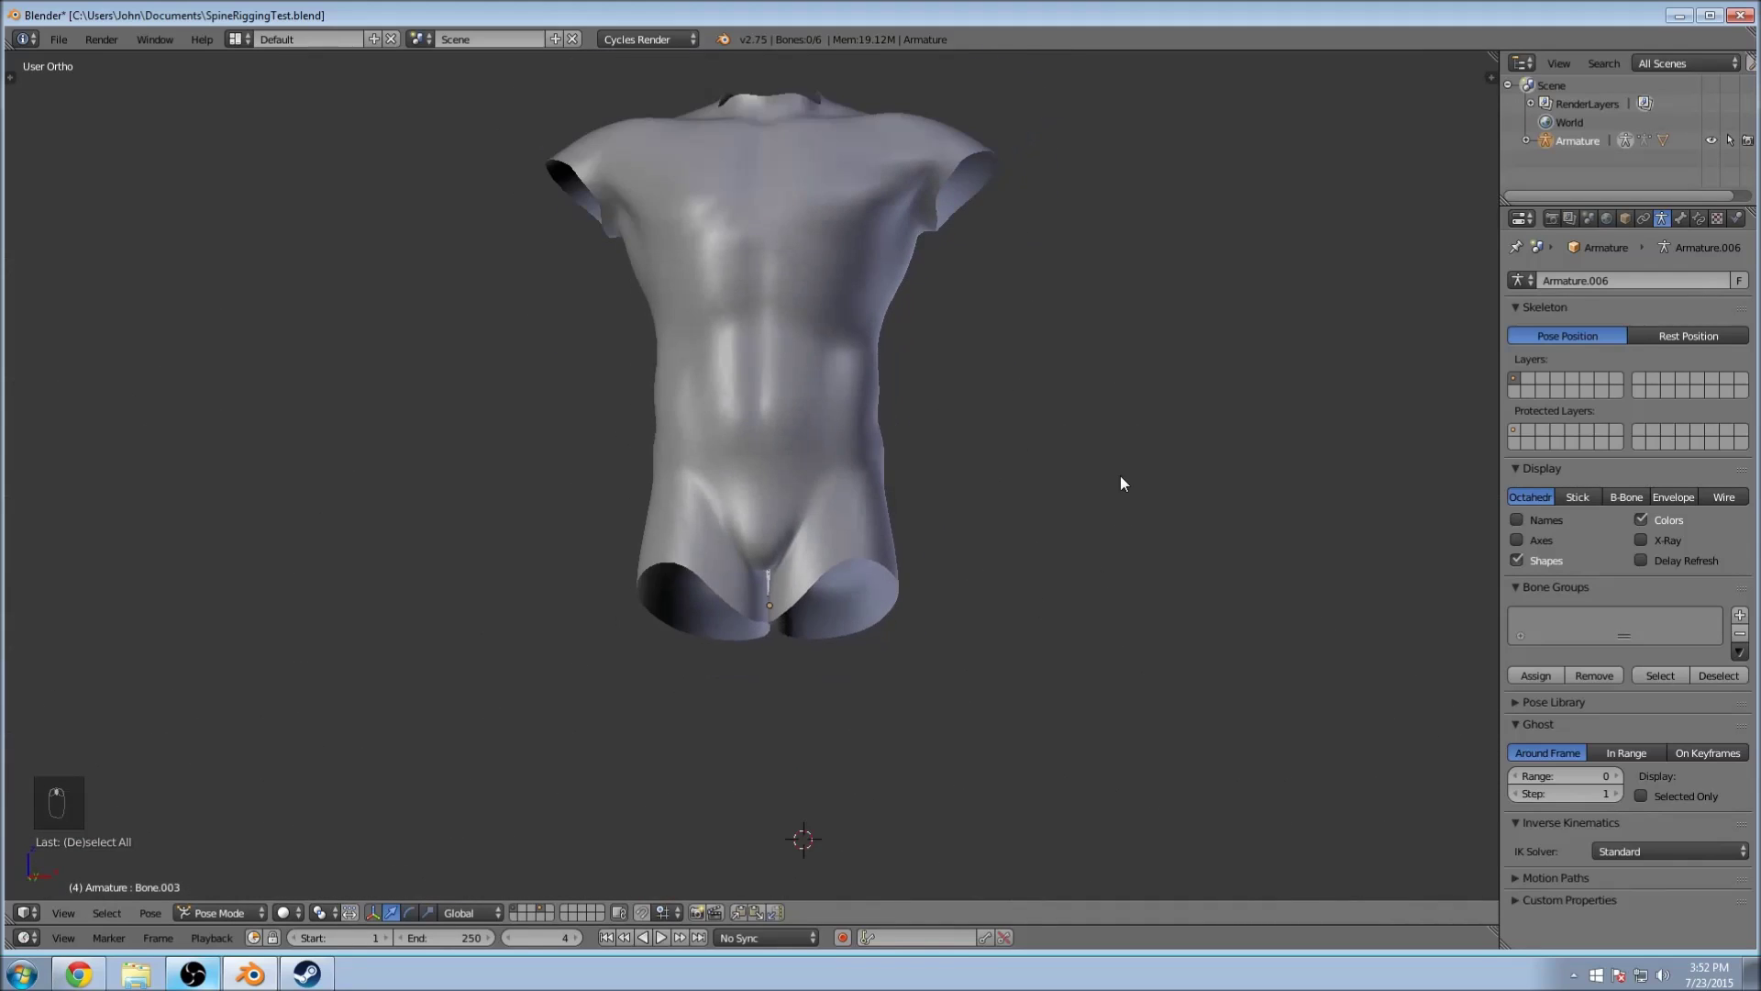
scroll(932, 631, "up", 9)
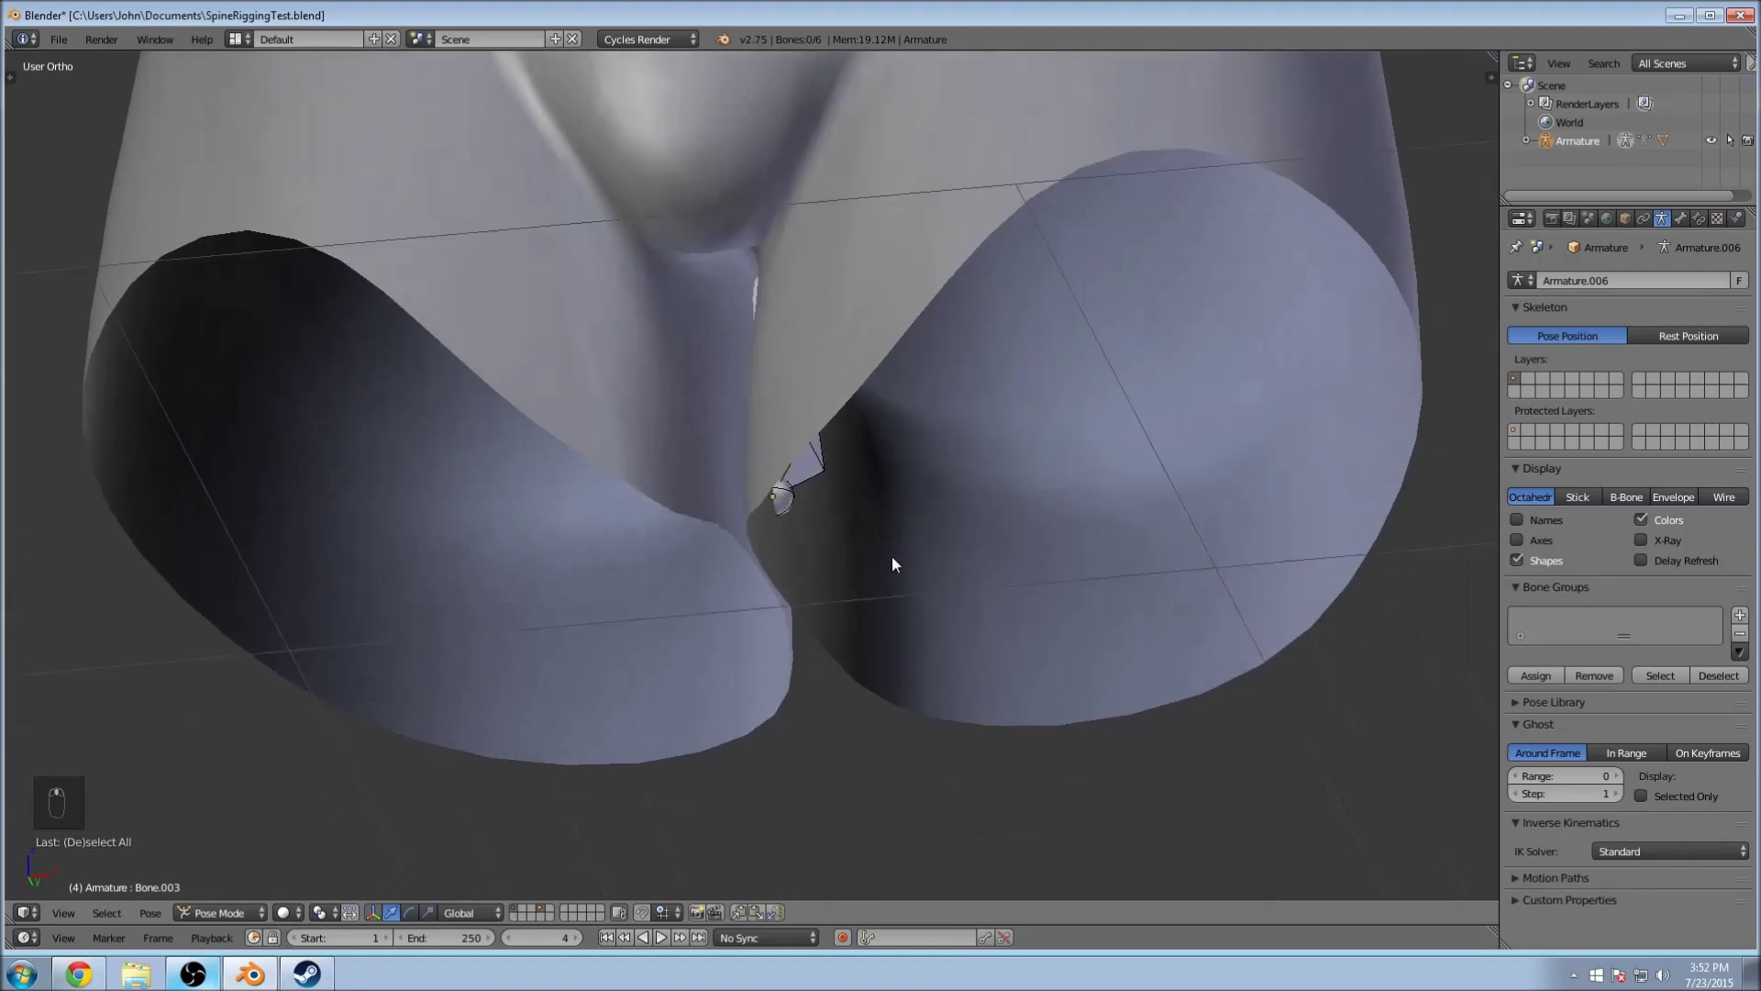
mouse_move(895, 564)
middle_mouse_down()
mouse_move(912, 523)
mouse_move(955, 542)
mouse_move(922, 575)
middle_mouse_up()
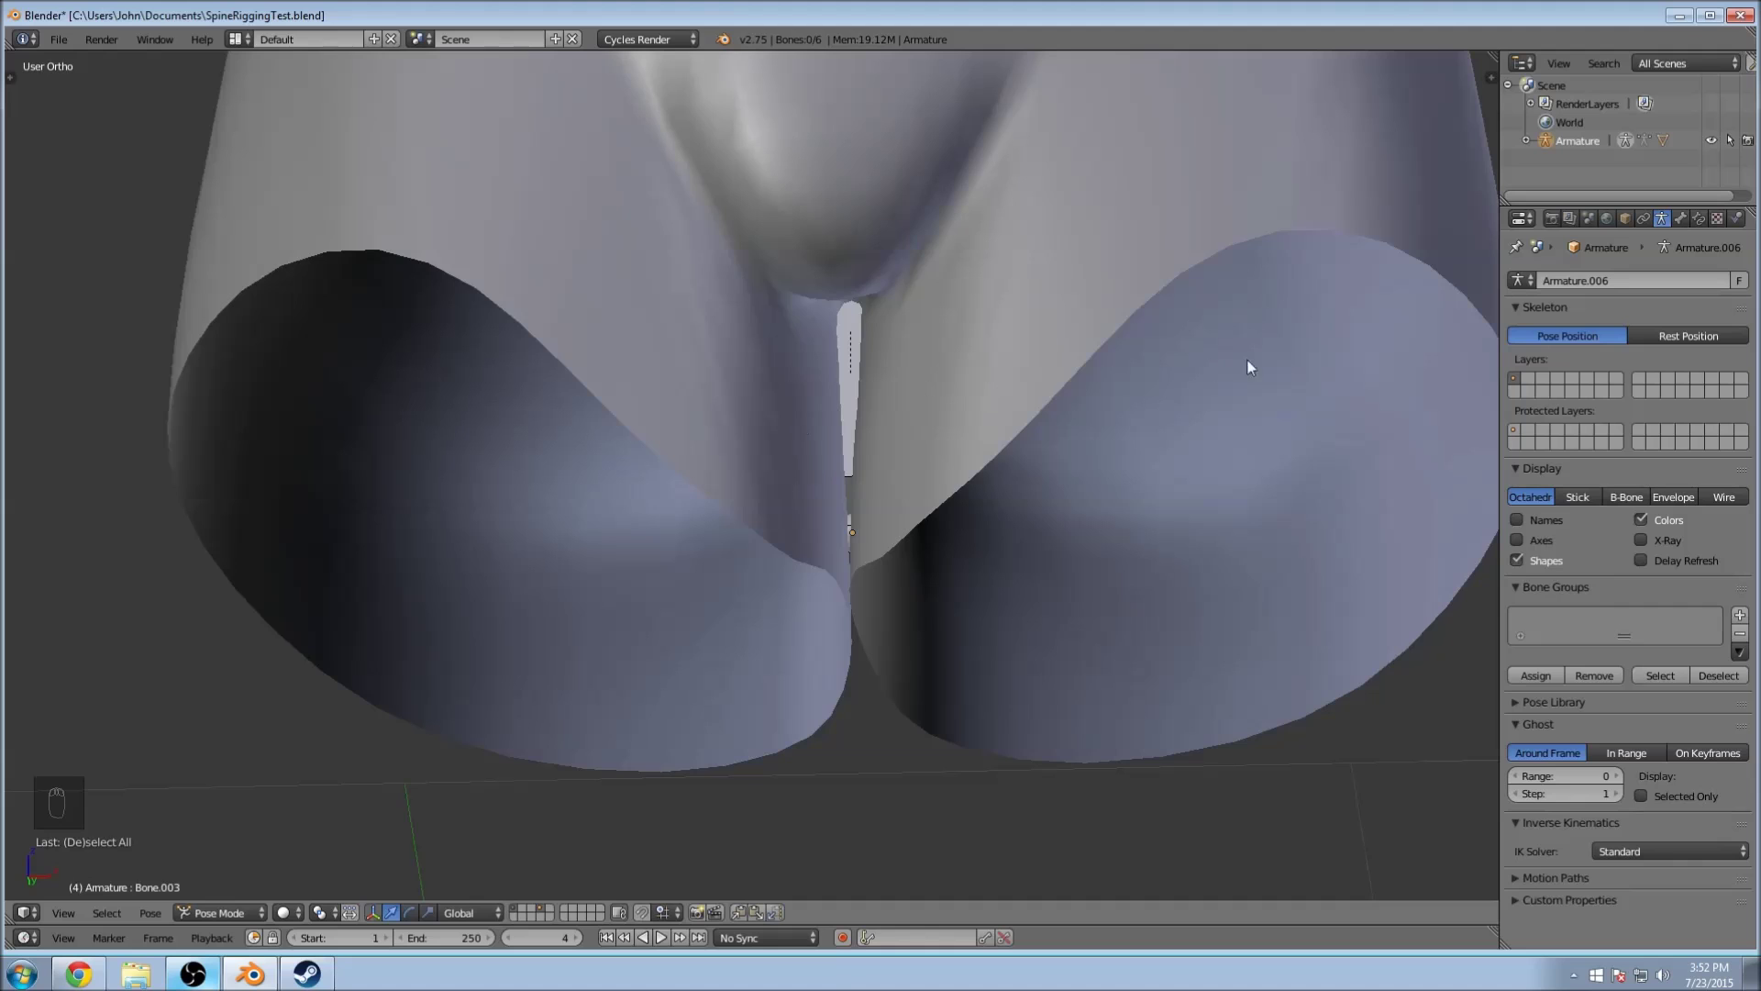
scroll(1022, 215, "down", 6)
middle_click_drag(1021, 215, 838, 305)
scroll(838, 304, "up", 4)
middle_click_drag(910, 377, 869, 437)
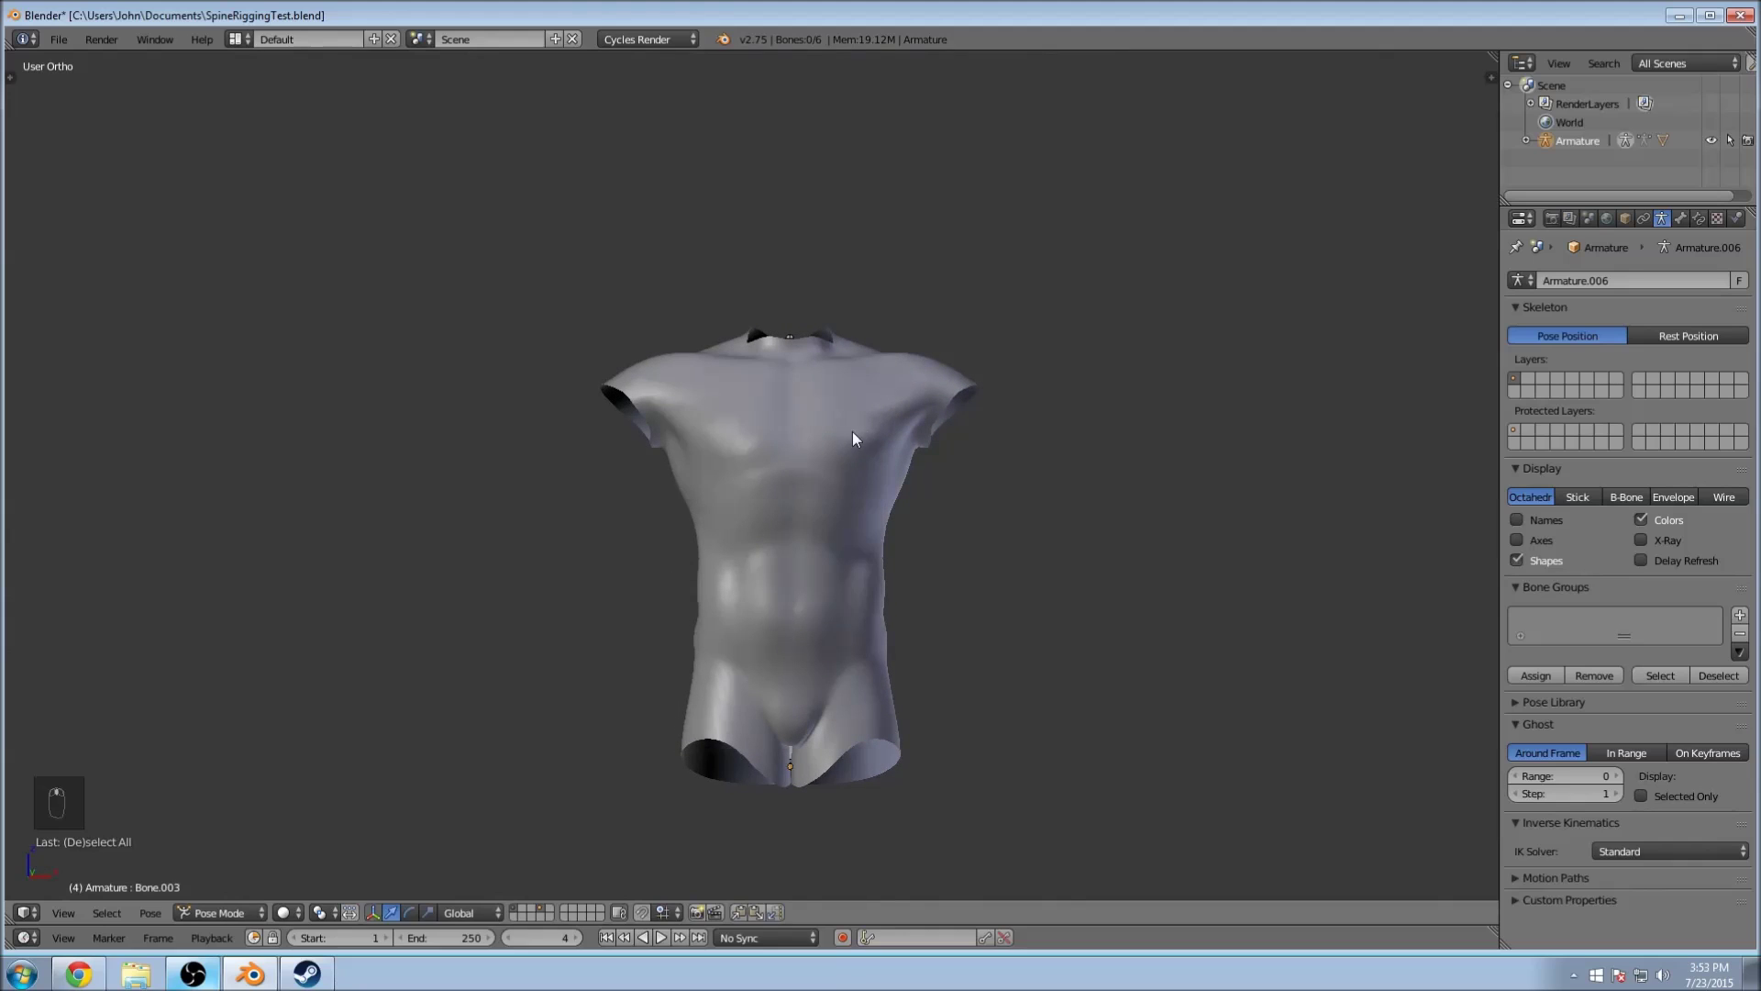
Step: Switch the torso display to wireframe and return the armature to Object Mode
key("Tab")
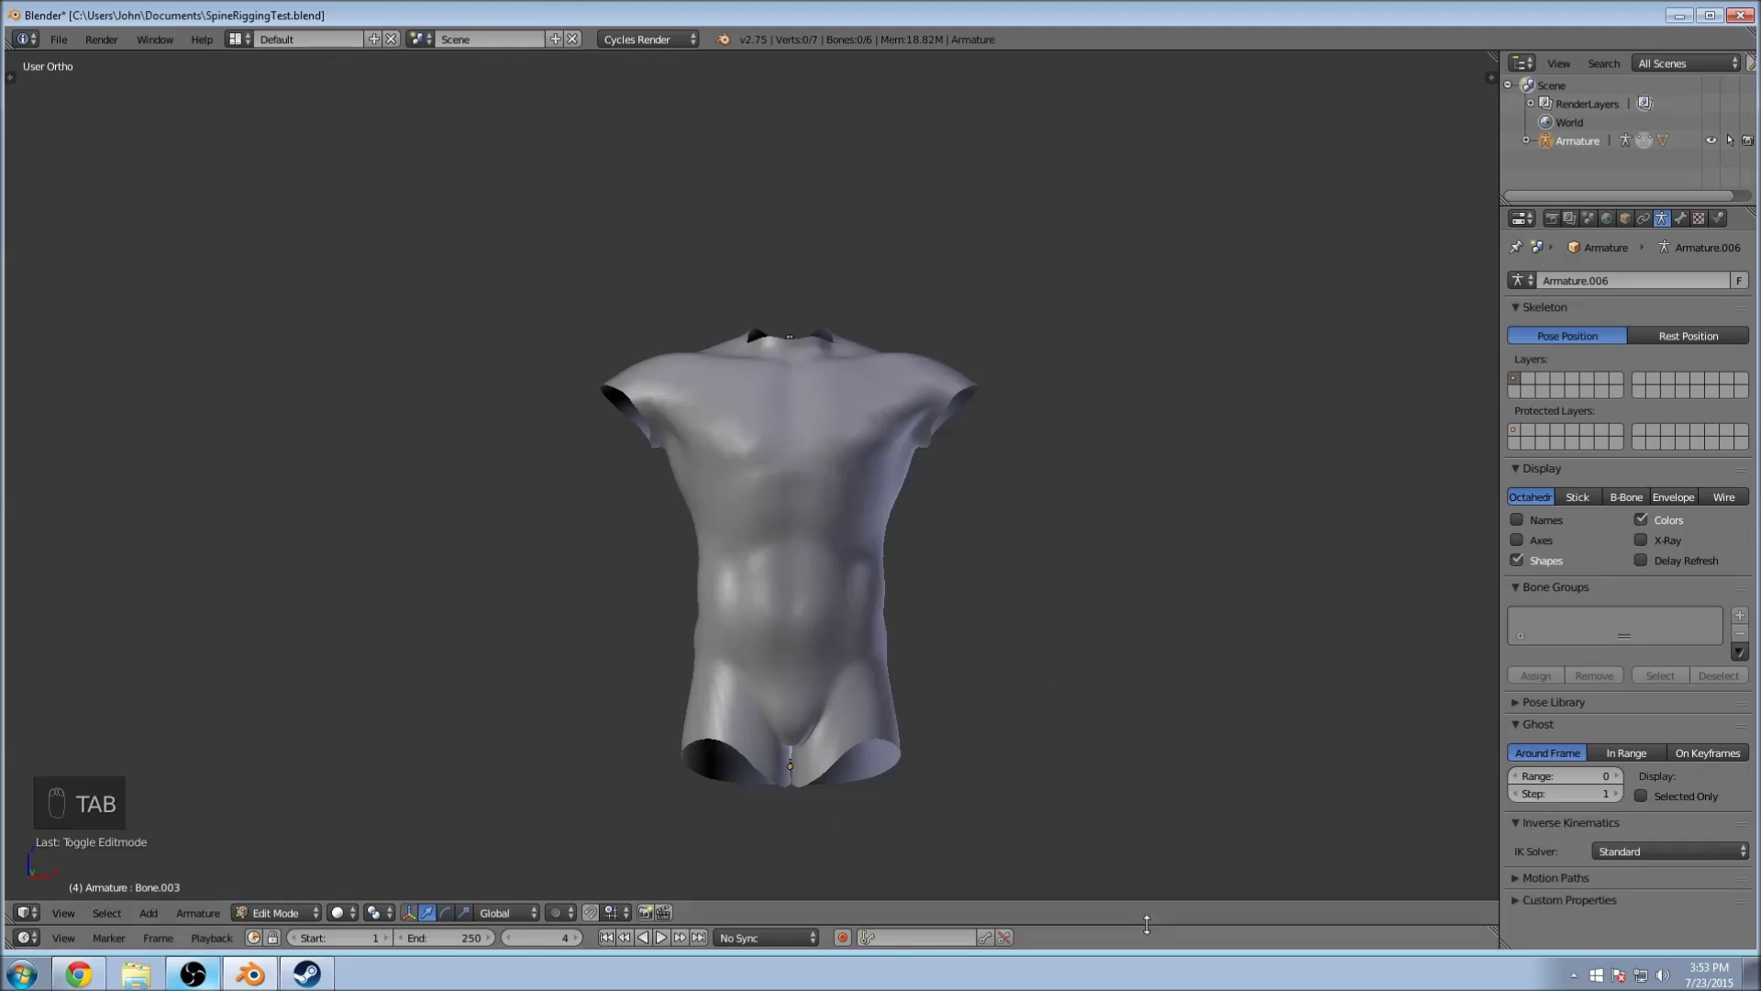
middle_click_drag(1094, 470, 965, 505)
scroll(965, 506, "up", 3)
key("z")
key("Tab")
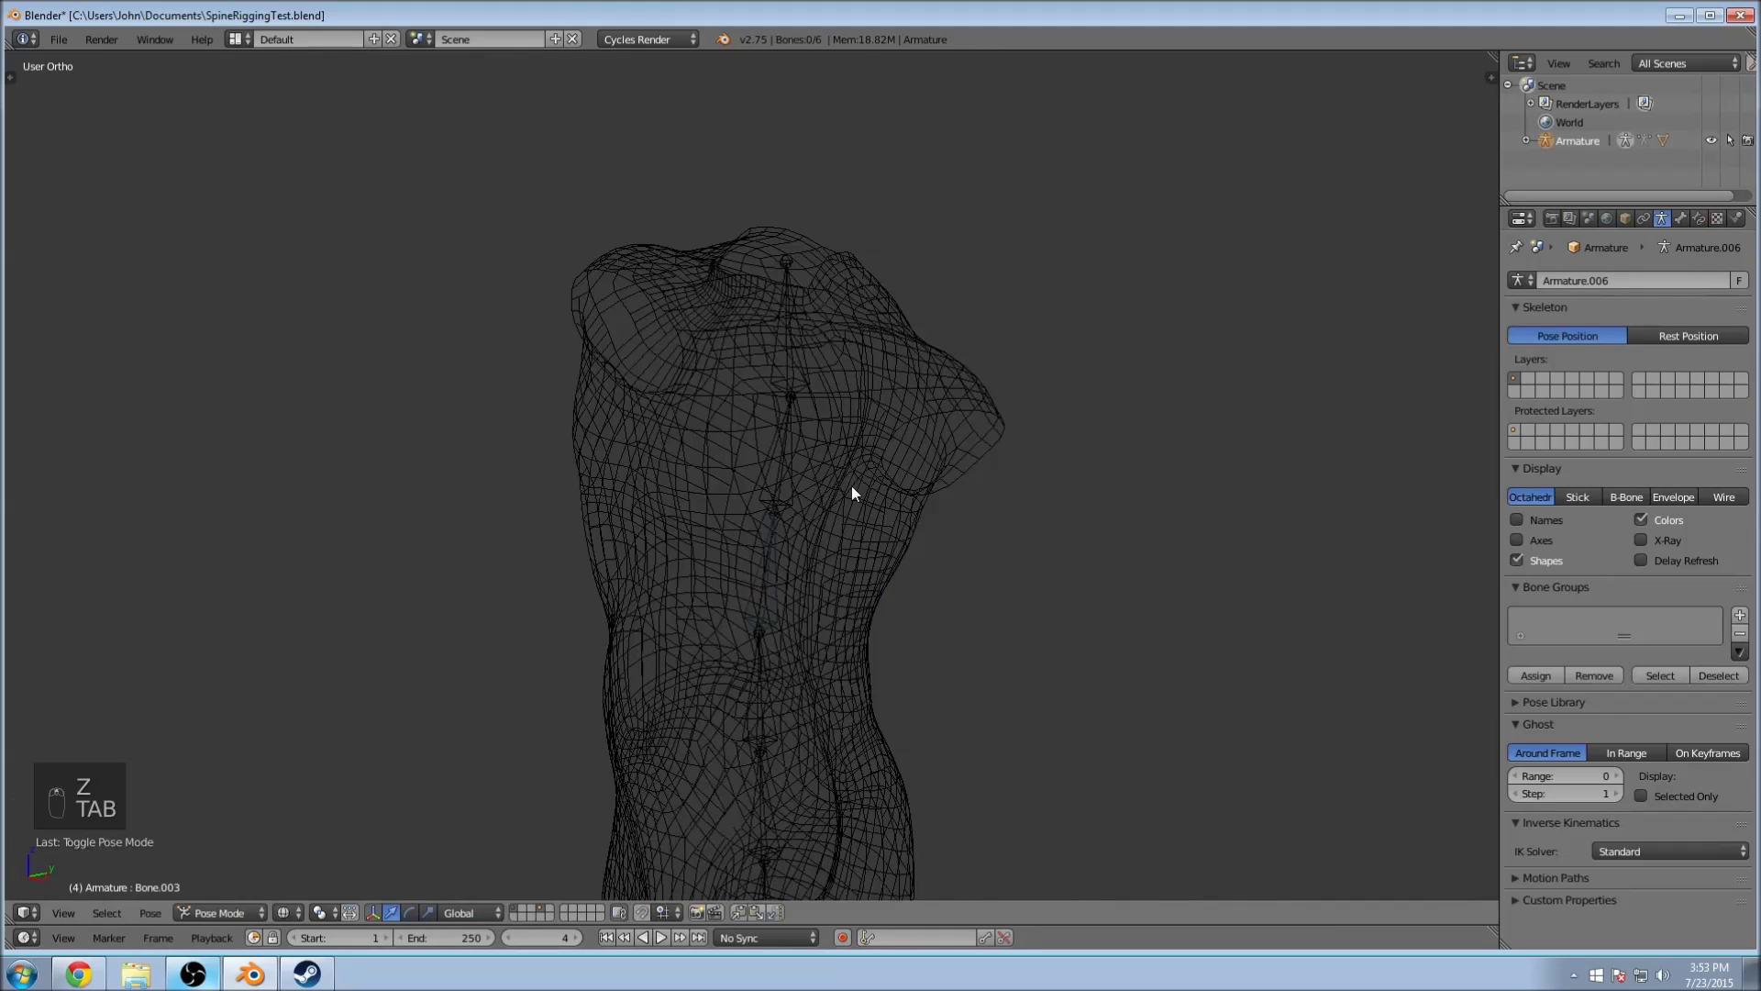
left_click(218, 912)
left_click(229, 890)
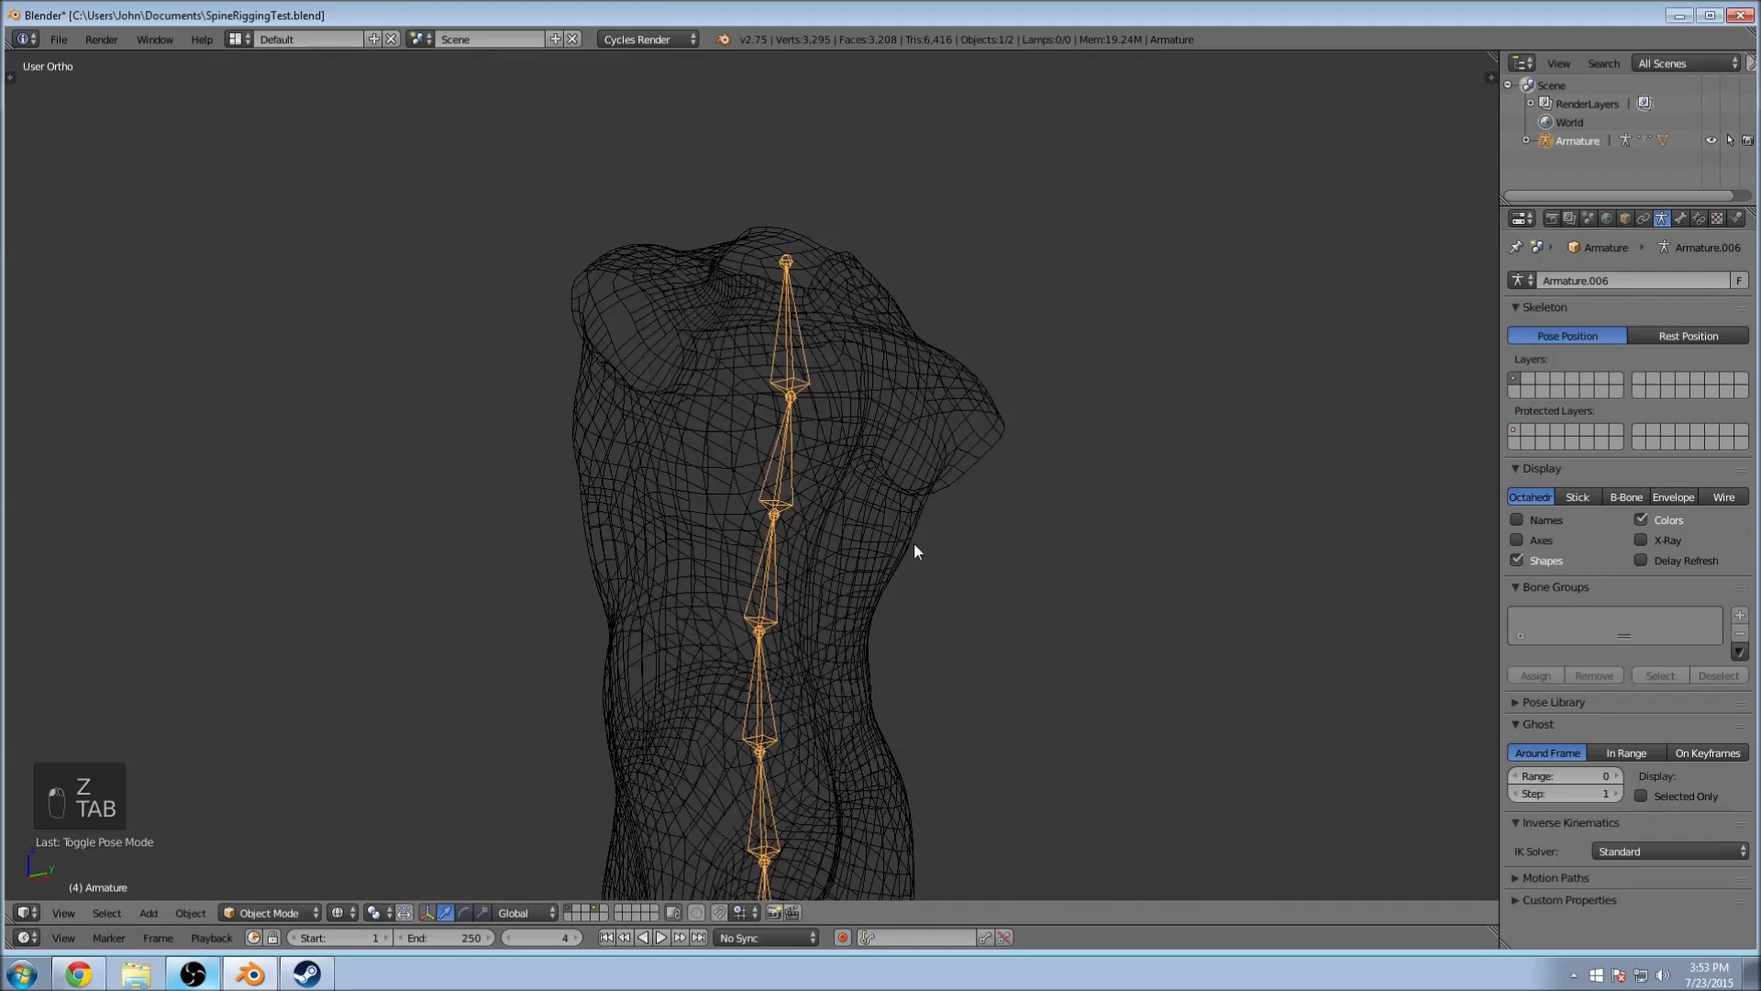
Step: Hide the torso mesh and show the bone chain alone in perspective view
scroll(913, 542, "down", 4)
scroll(876, 473, "up", 5)
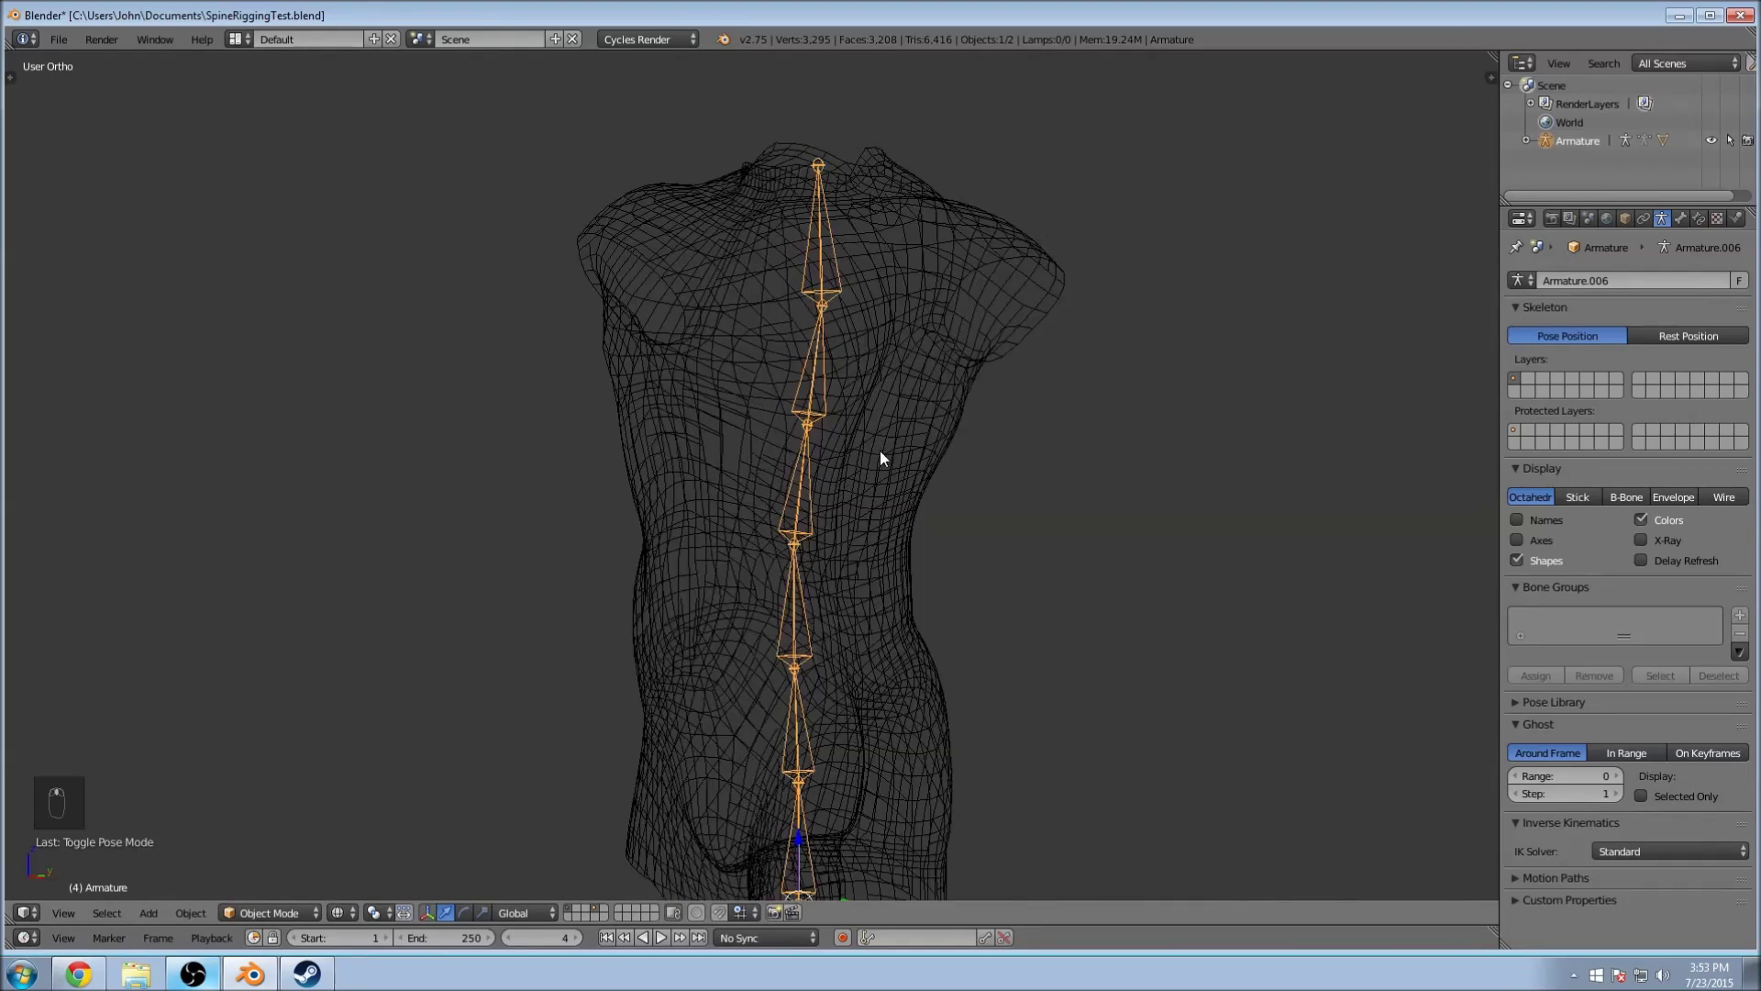
scroll(936, 473, "down", 6)
scroll(862, 395, "up", 2)
right_click(822, 321)
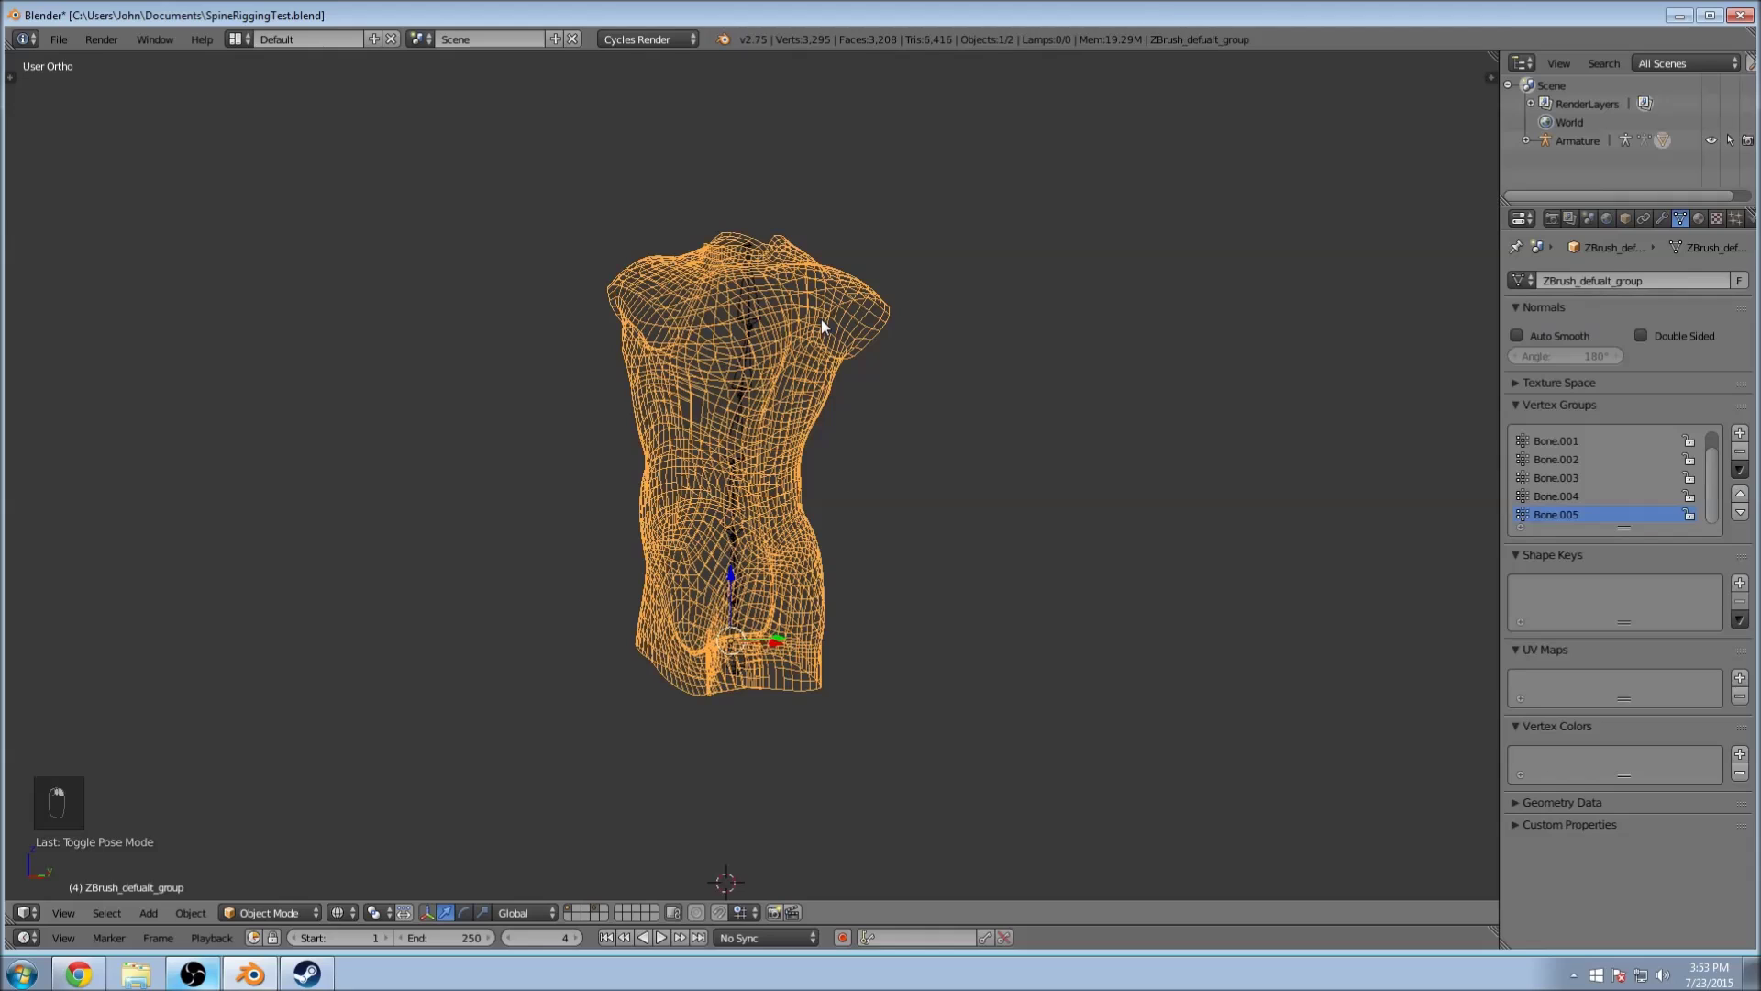
key("h")
scroll(791, 376, "down", 1)
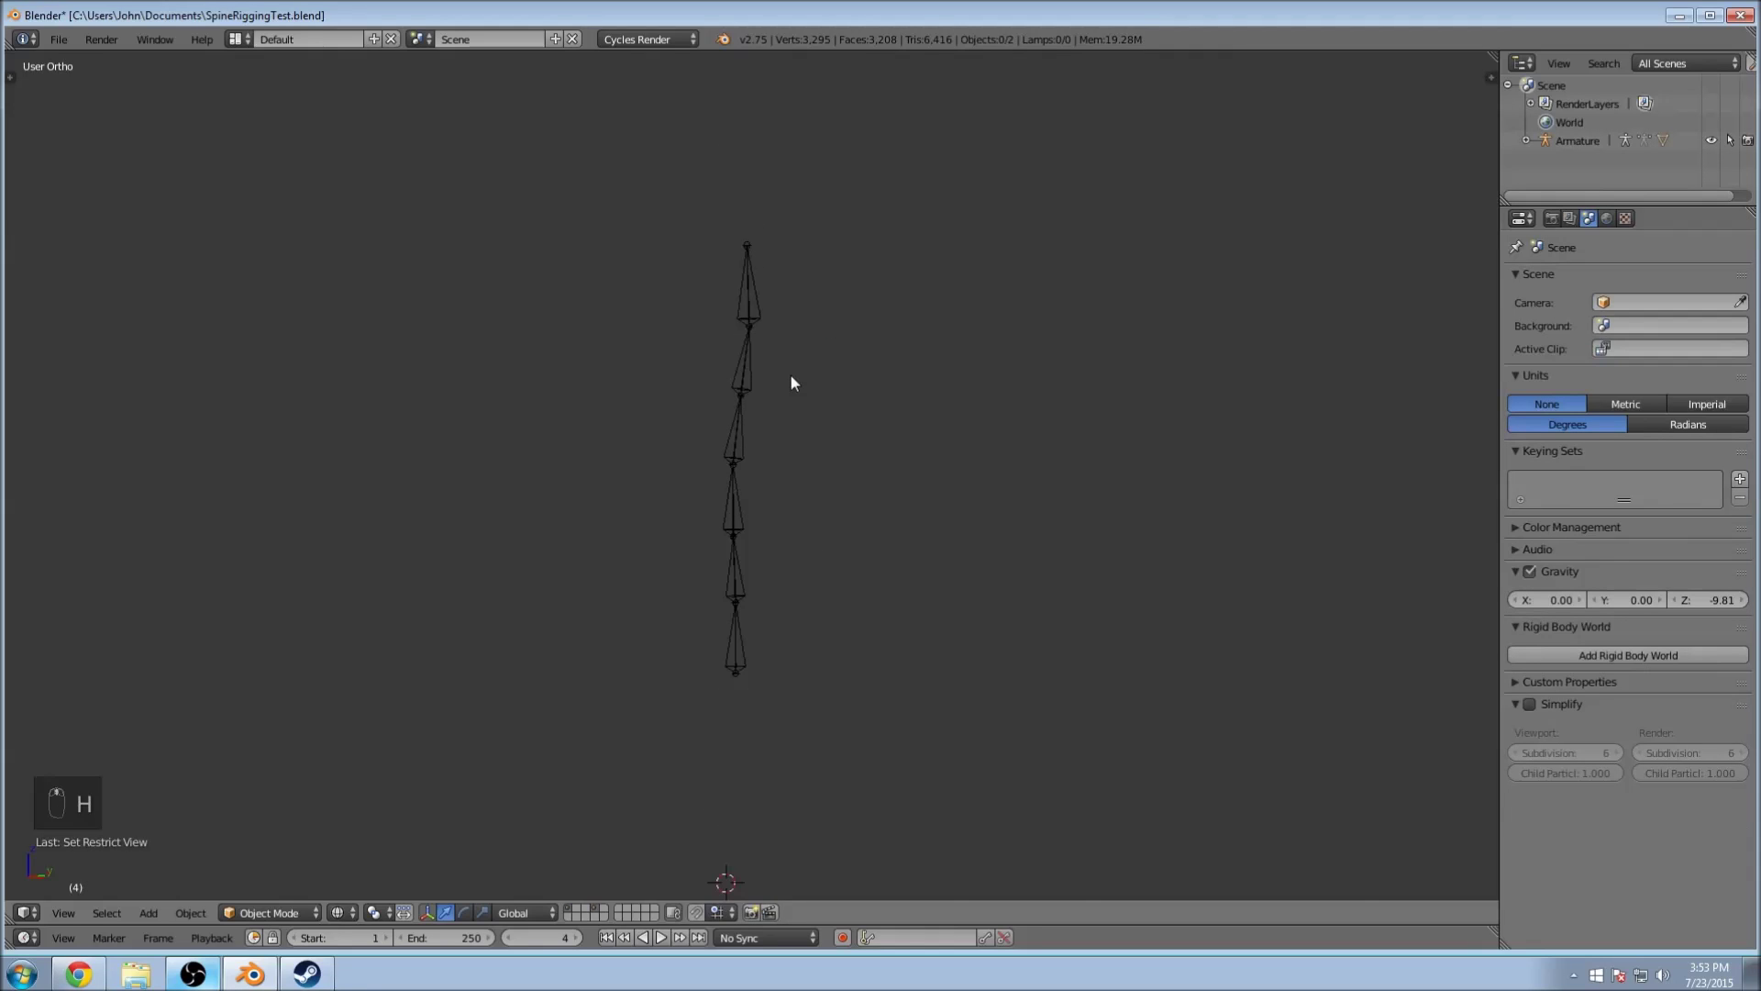
key("KP_5")
middle_click_drag(791, 376, 674, 377)
scroll(881, 468, "up", 3)
Step: Select the armature, enter Edit Mode and select the lowest bone of the spine
right_click(674, 376)
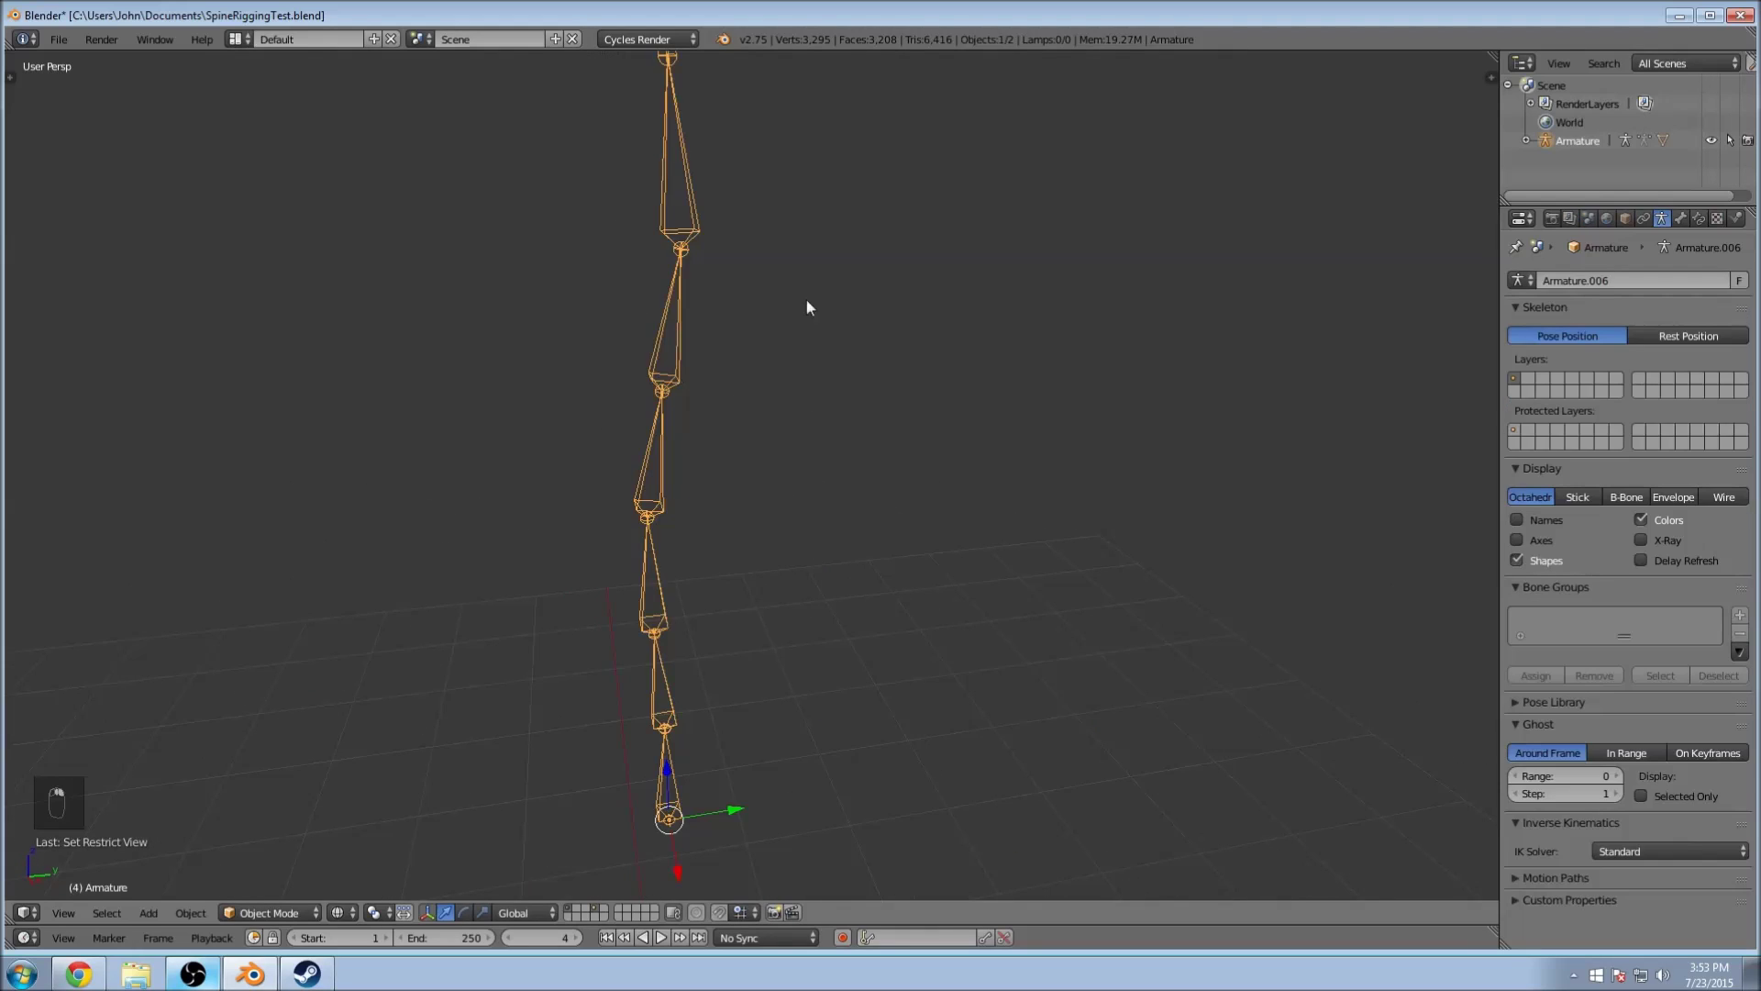
middle_click_drag(810, 306, 912, 377)
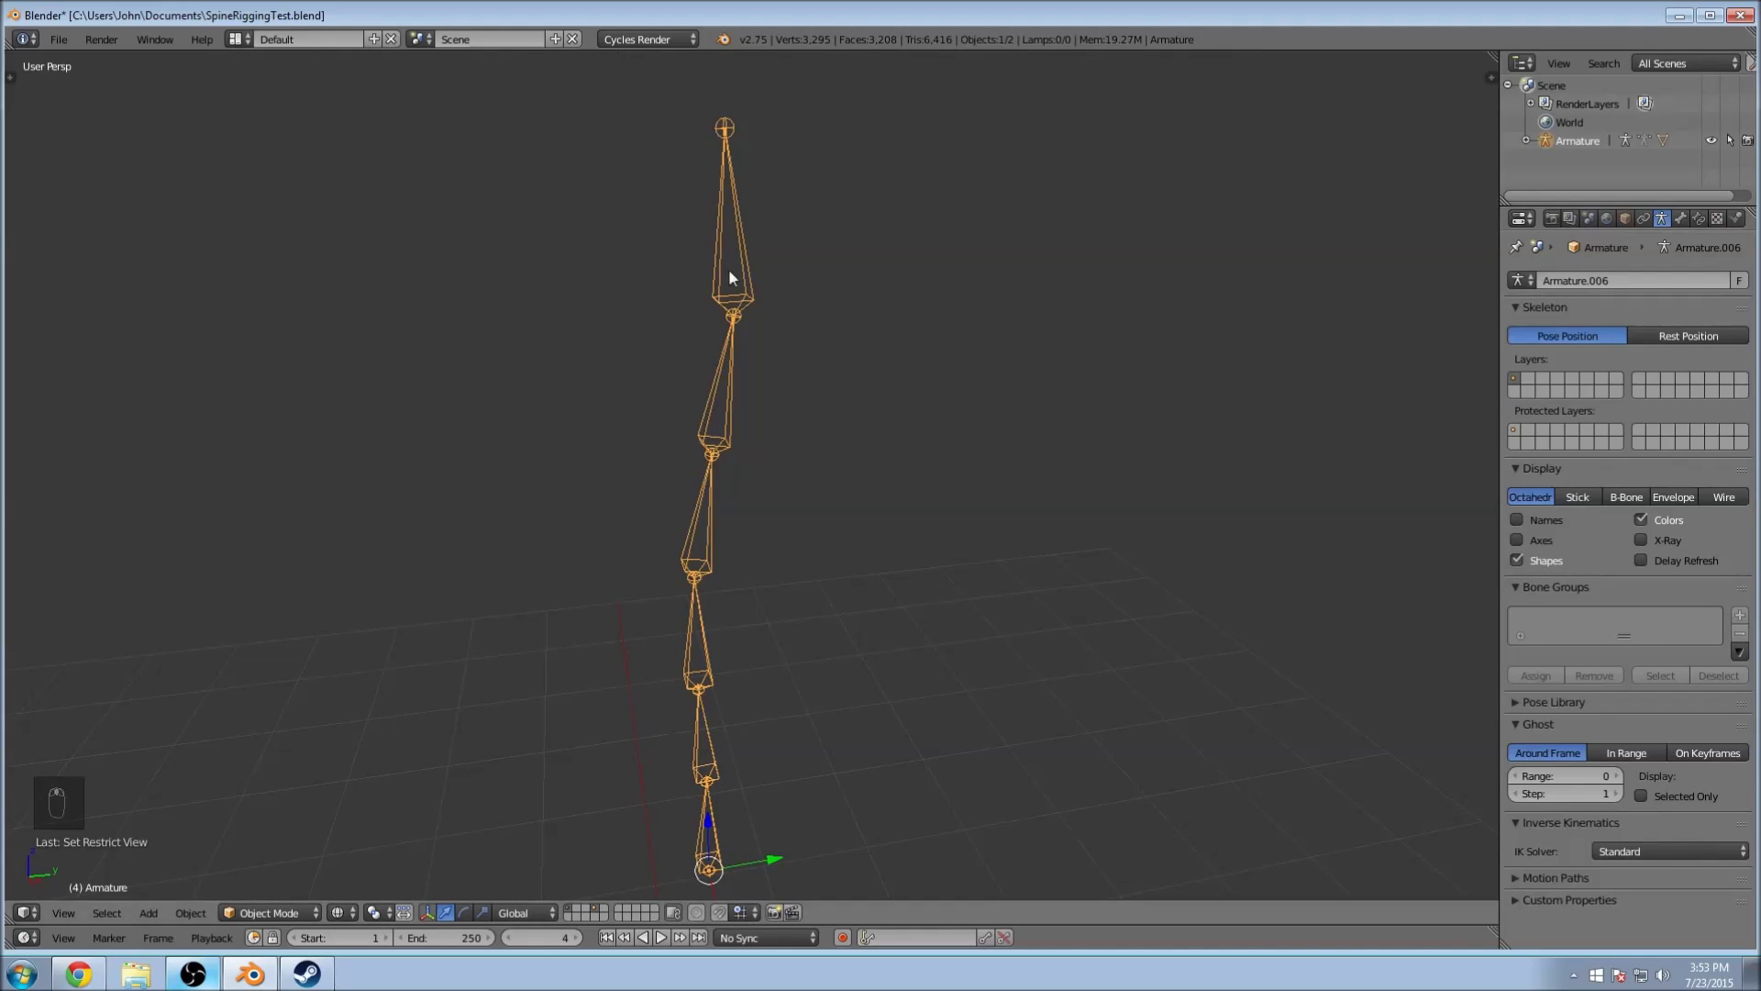
scroll(775, 456, "down", 2)
scroll(770, 448, "up", 1)
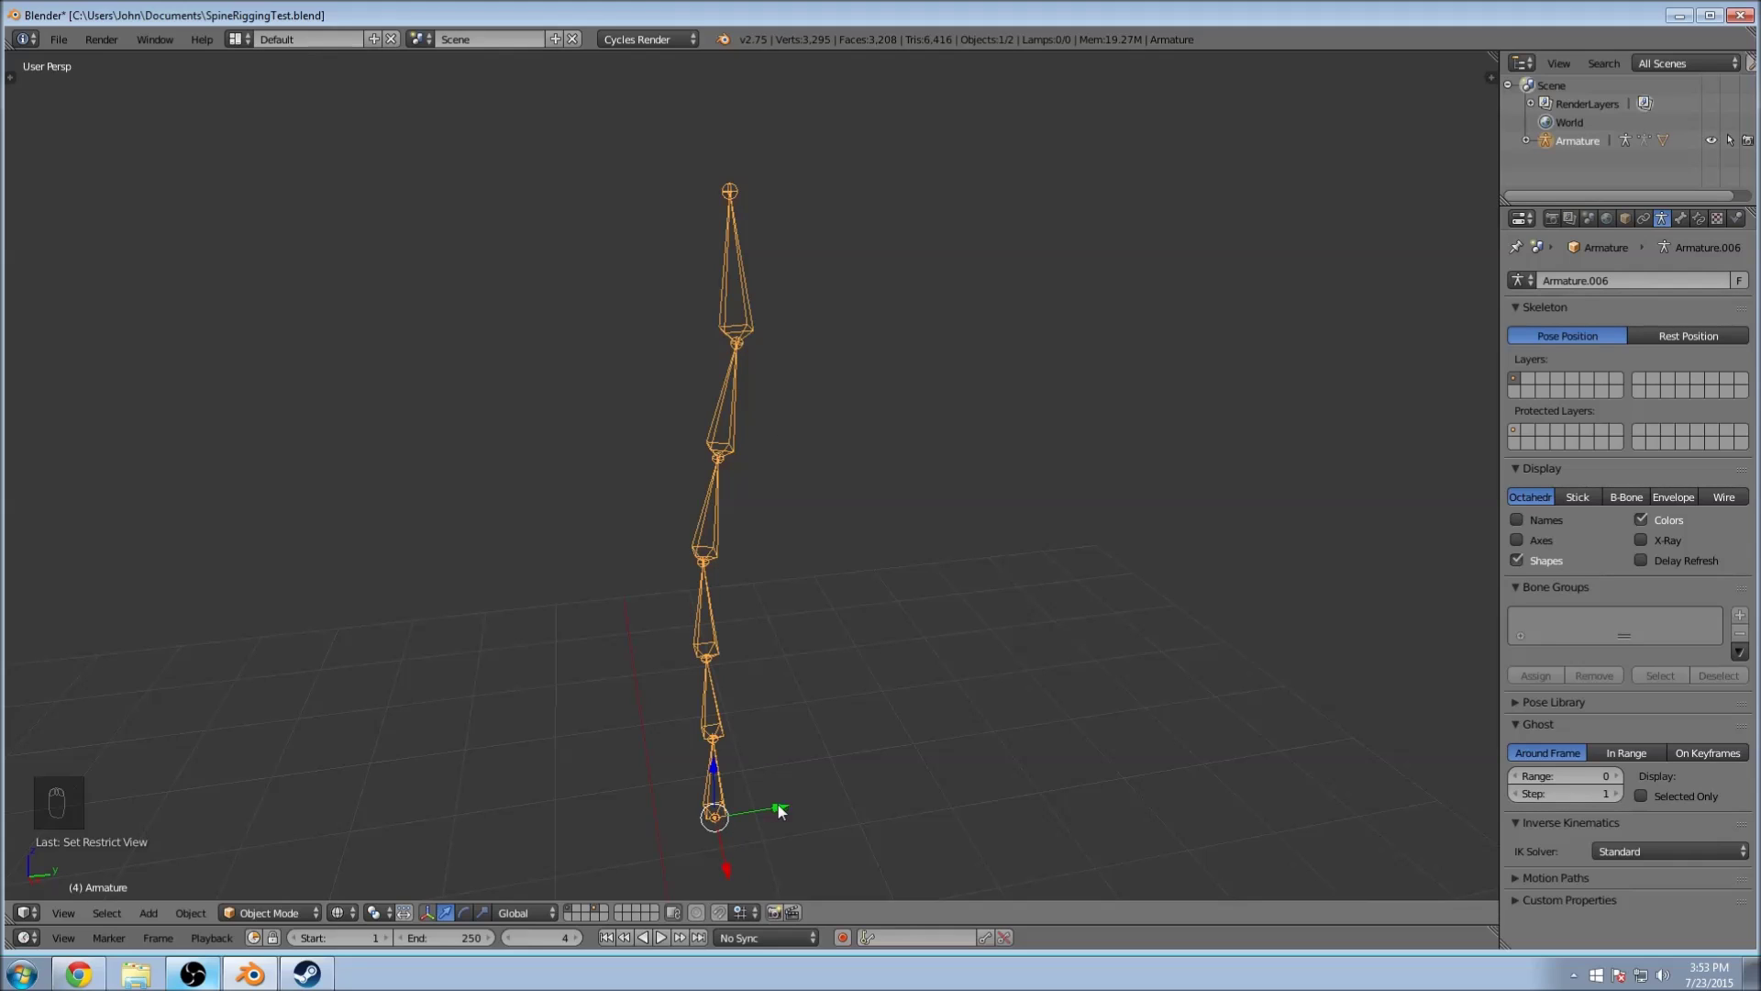
left_click(243, 911)
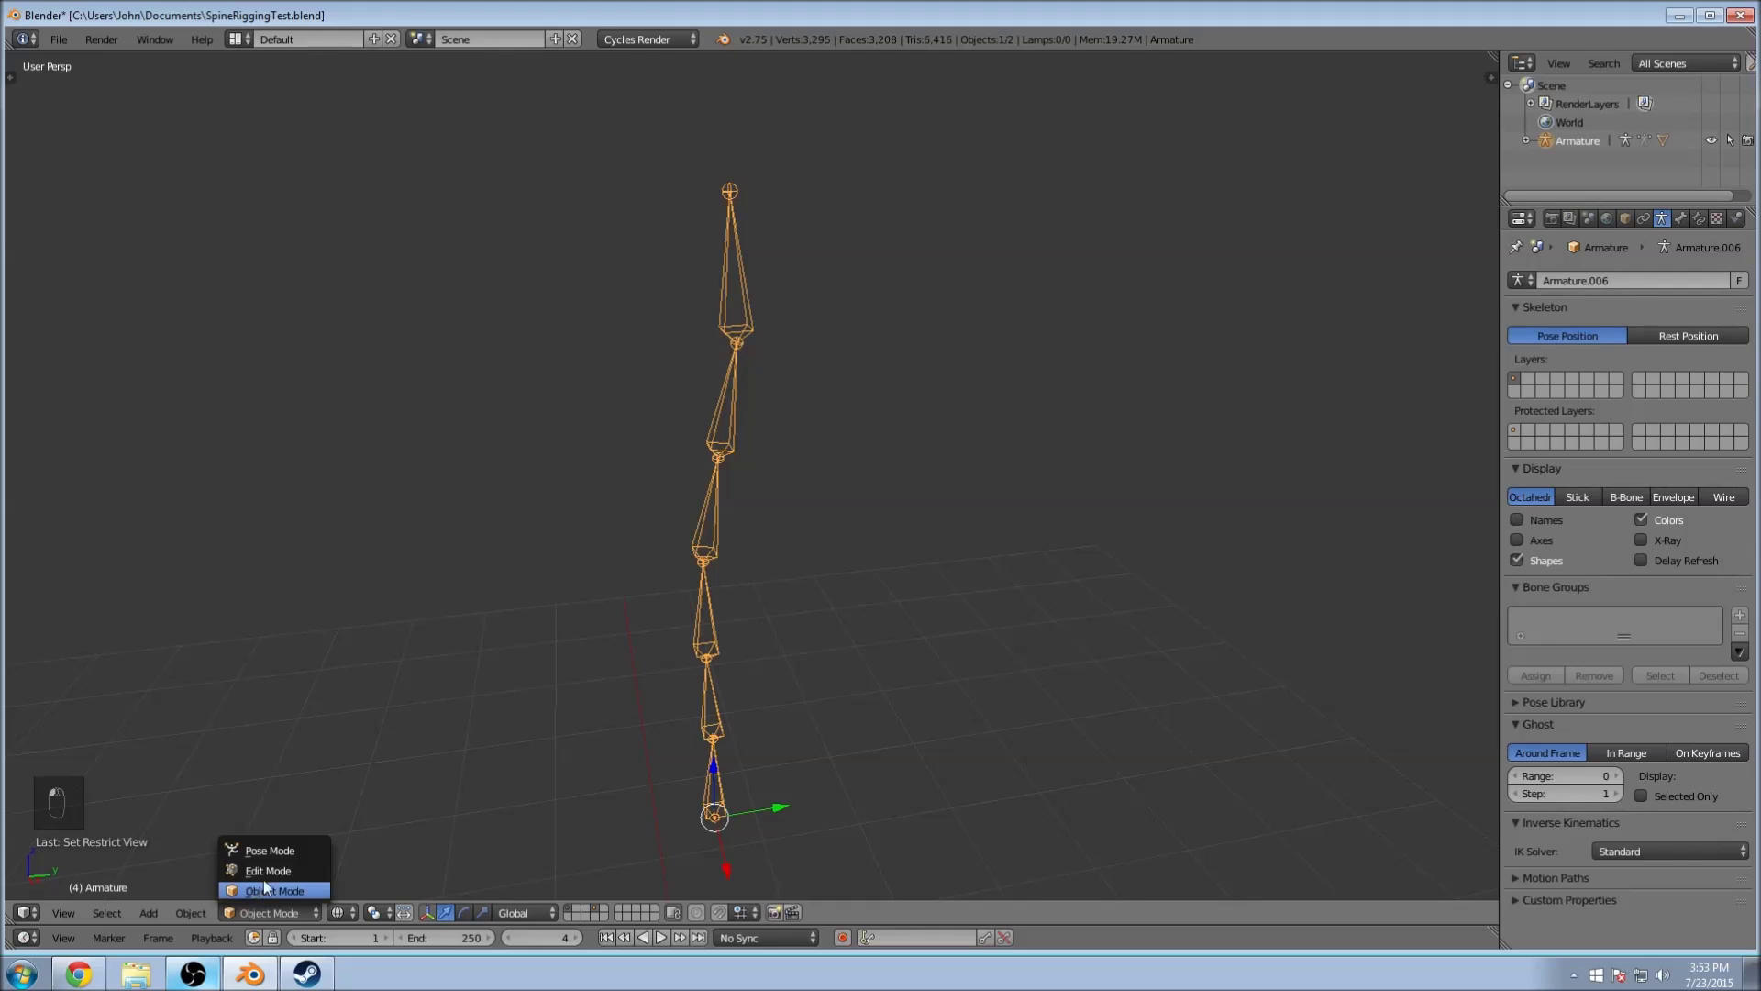
left_click(267, 870)
right_click(714, 785)
Step: Display the lowest bone's transform values and bone properties, and look through its settings
key("t")
key("t")
key("n")
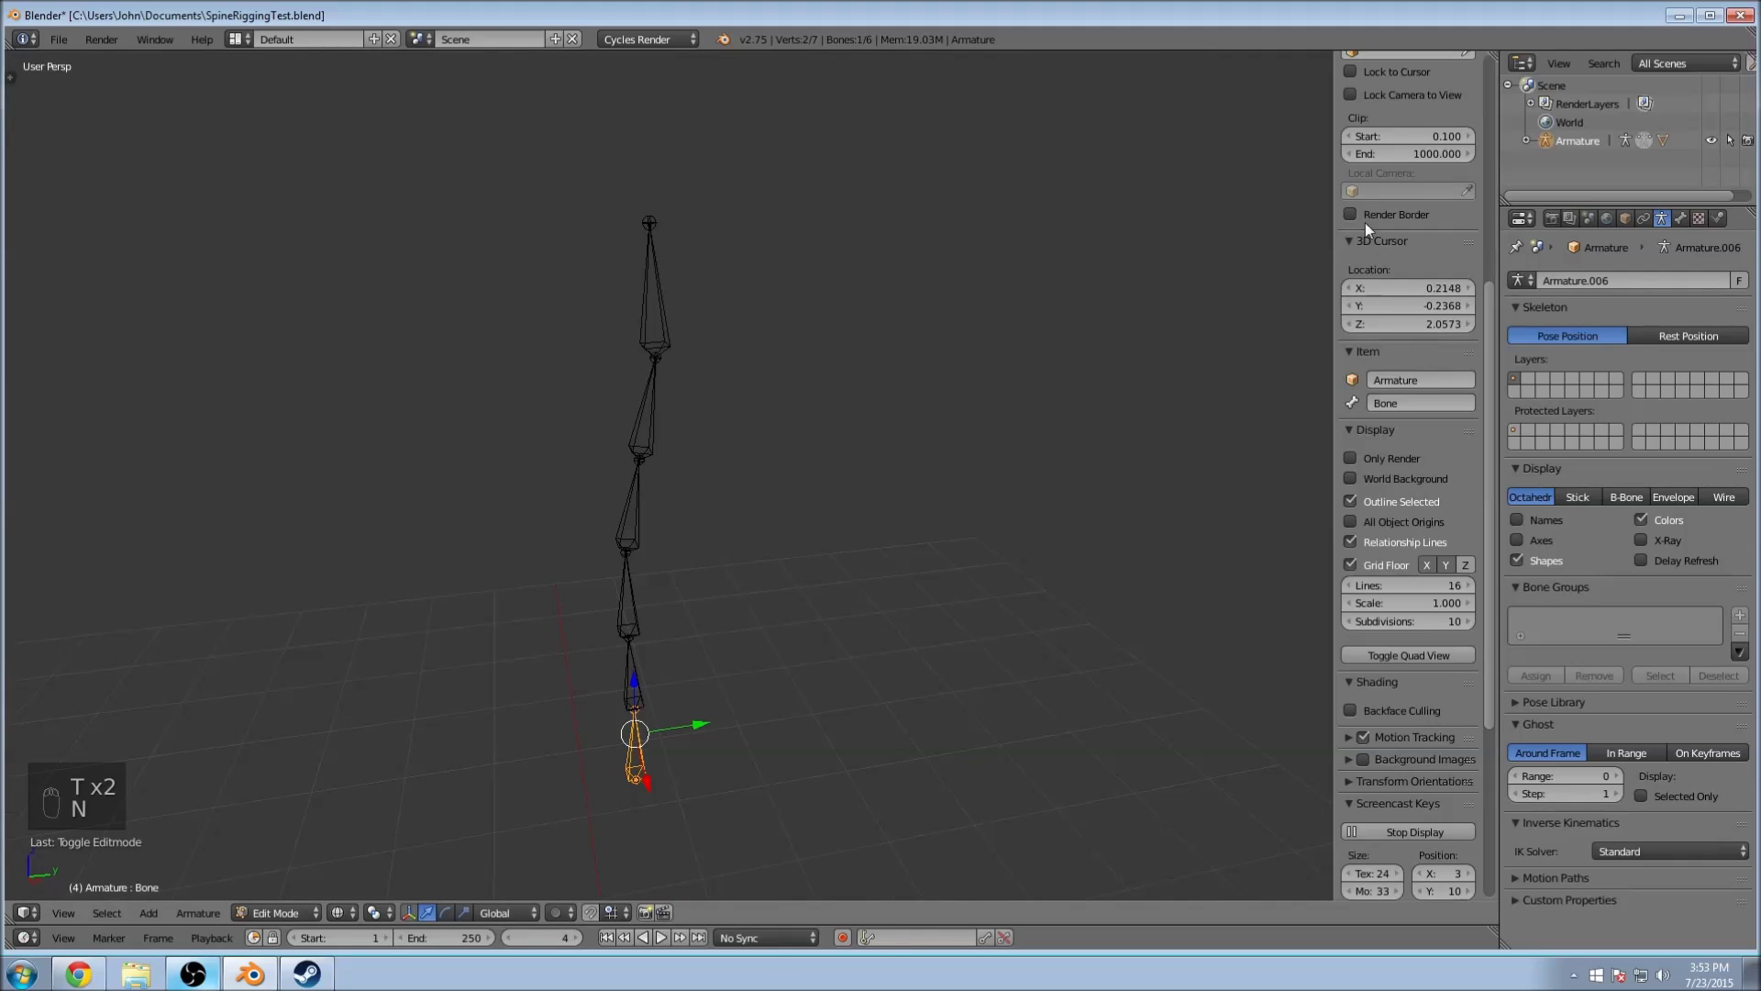
scroll(1413, 299, "up", 5)
scroll(1412, 299, "up", 2)
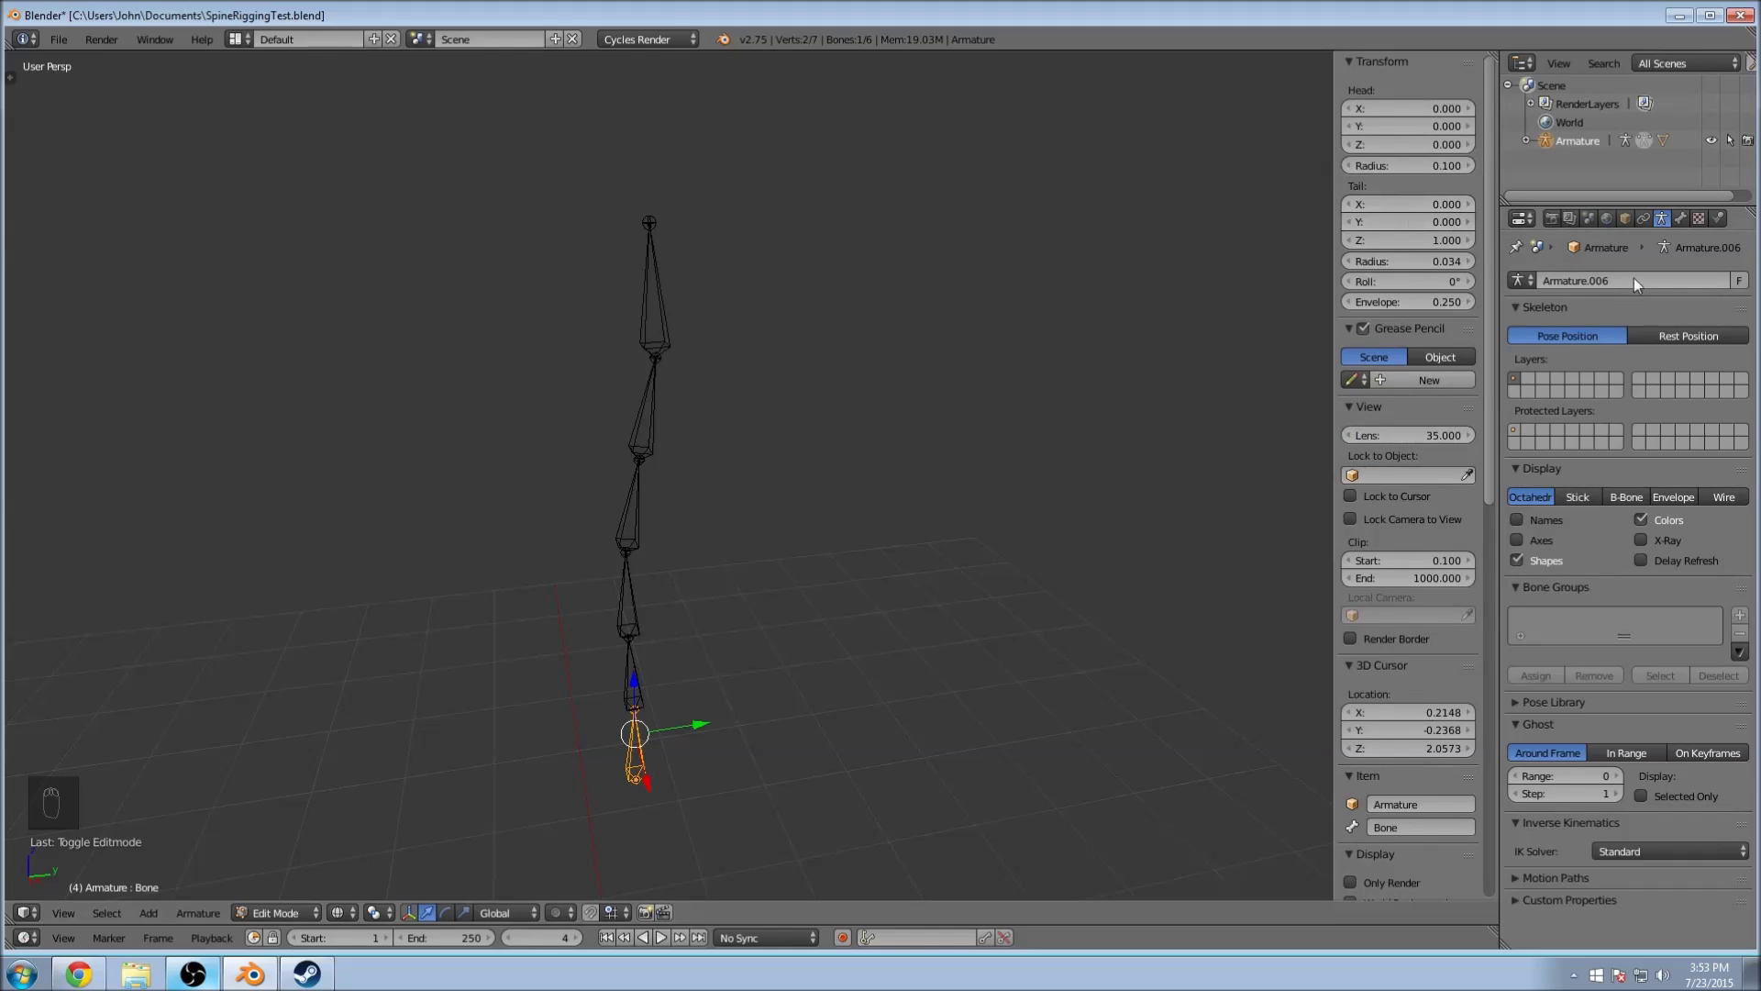
left_click(1681, 221)
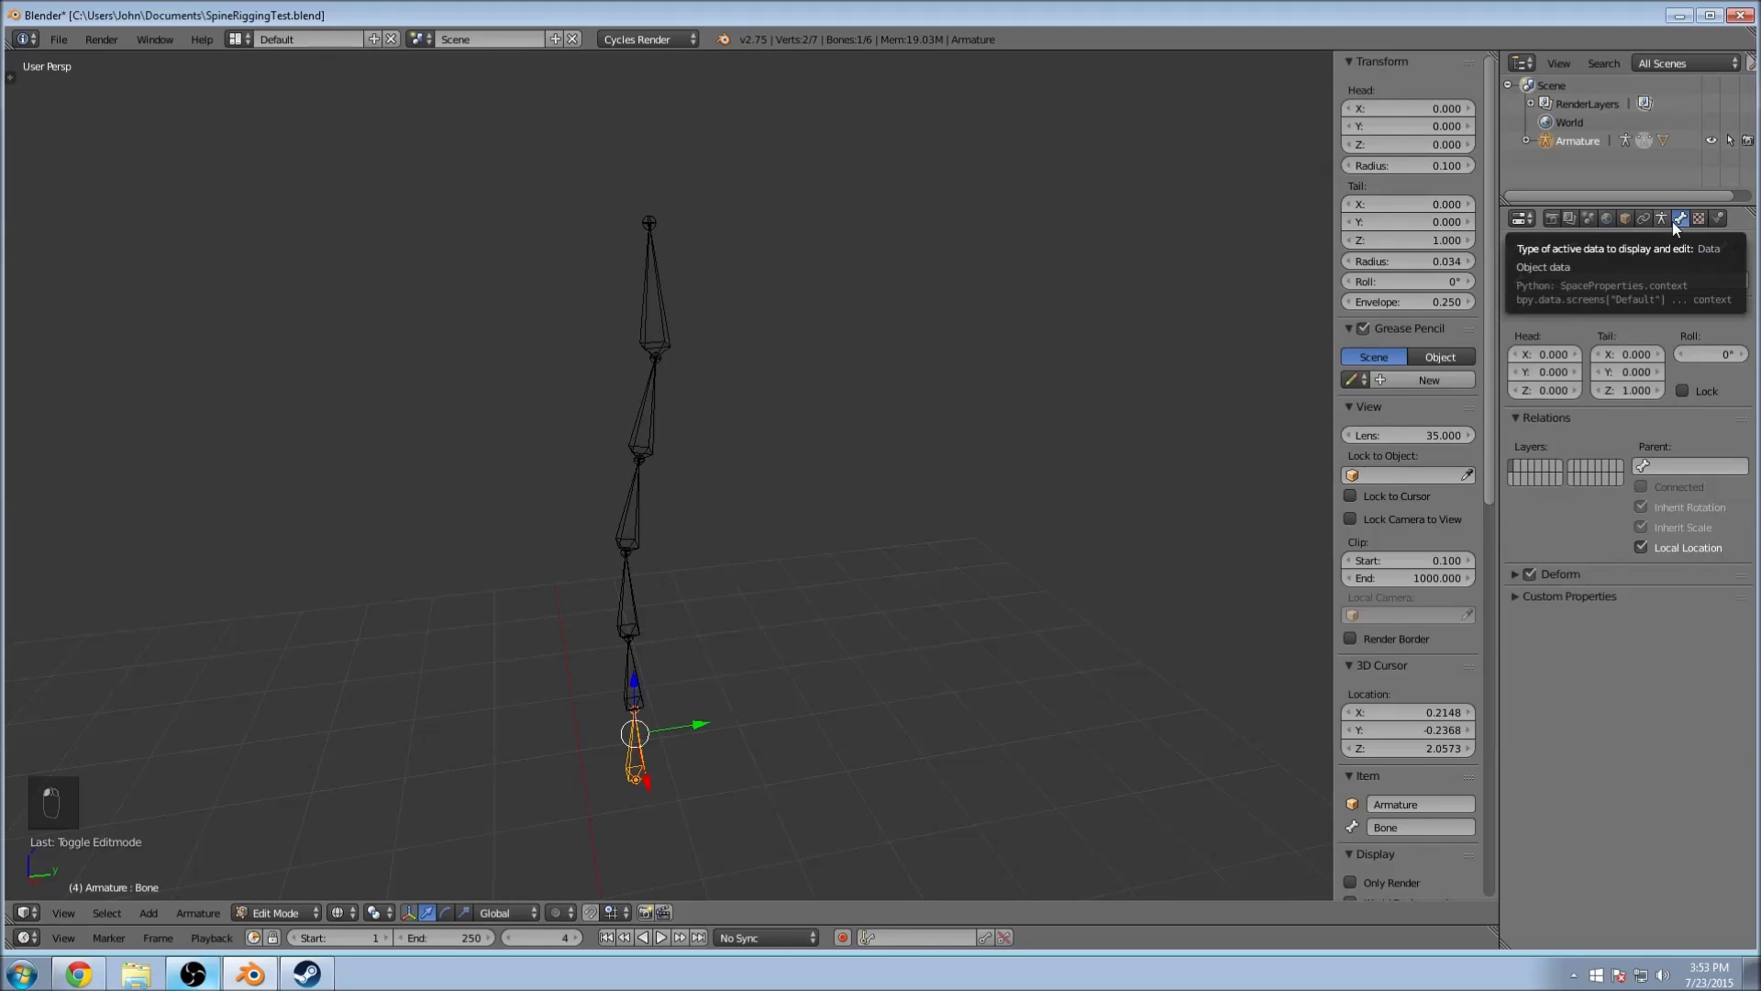
left_click(1662, 220)
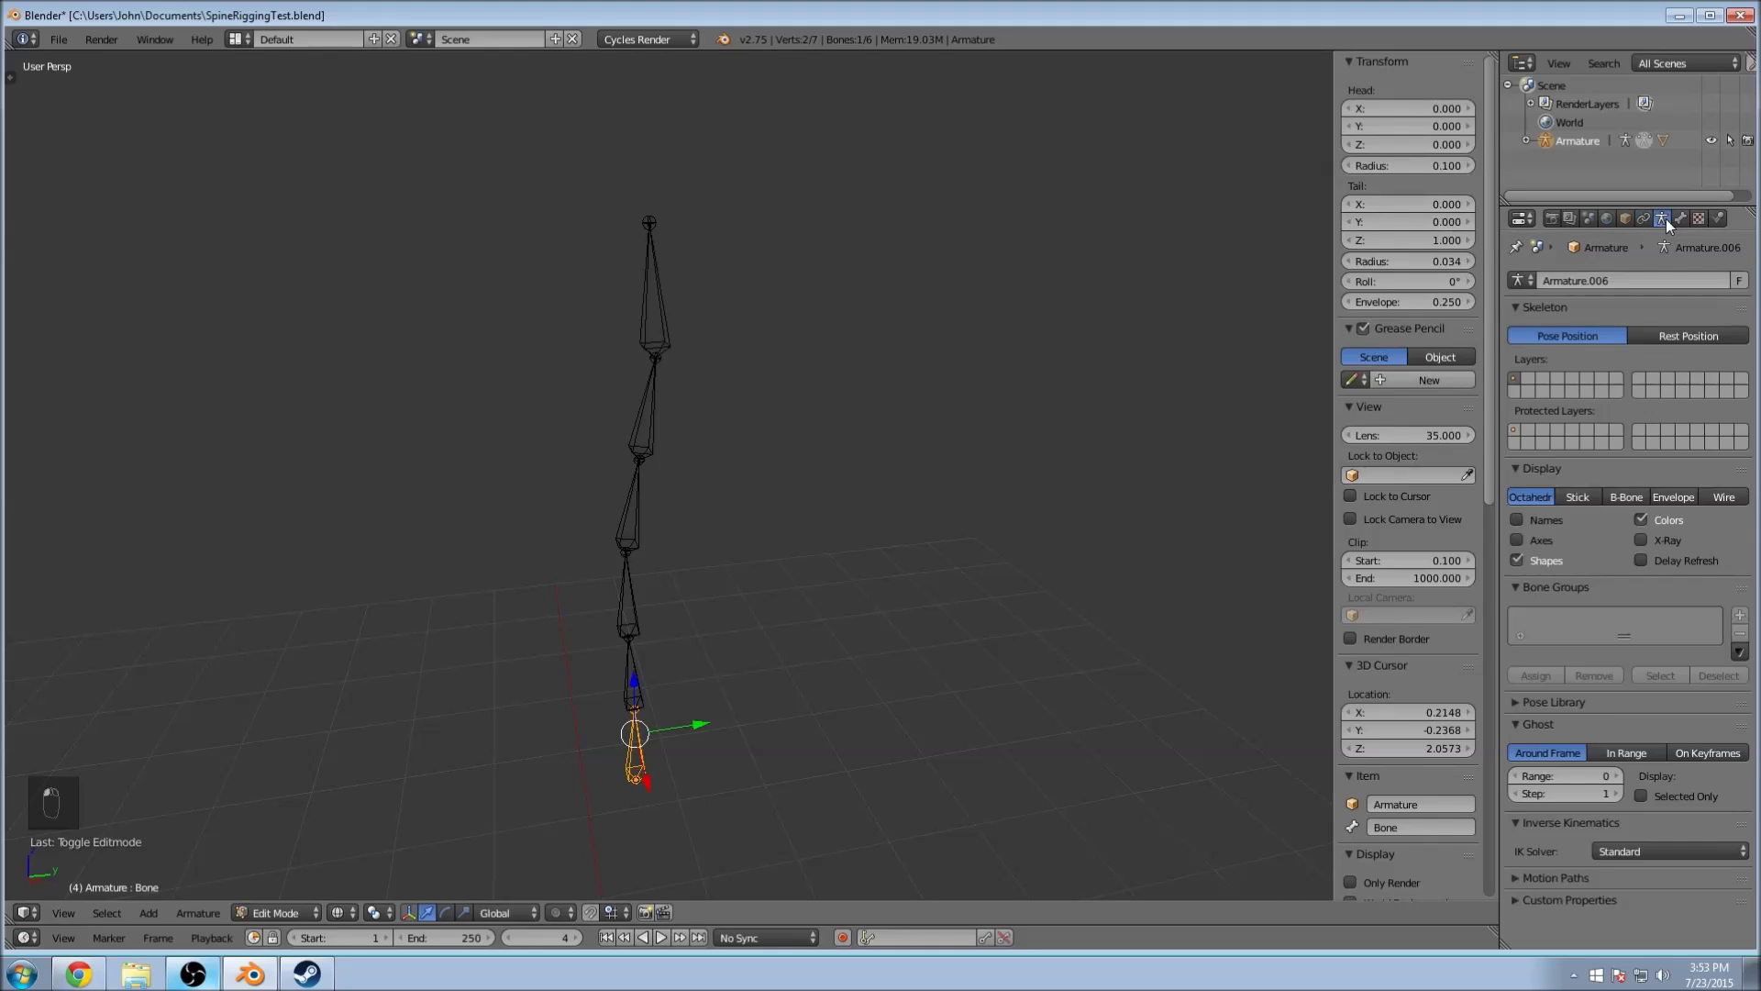
left_click(1679, 220)
scroll(1350, 453, "down", 2)
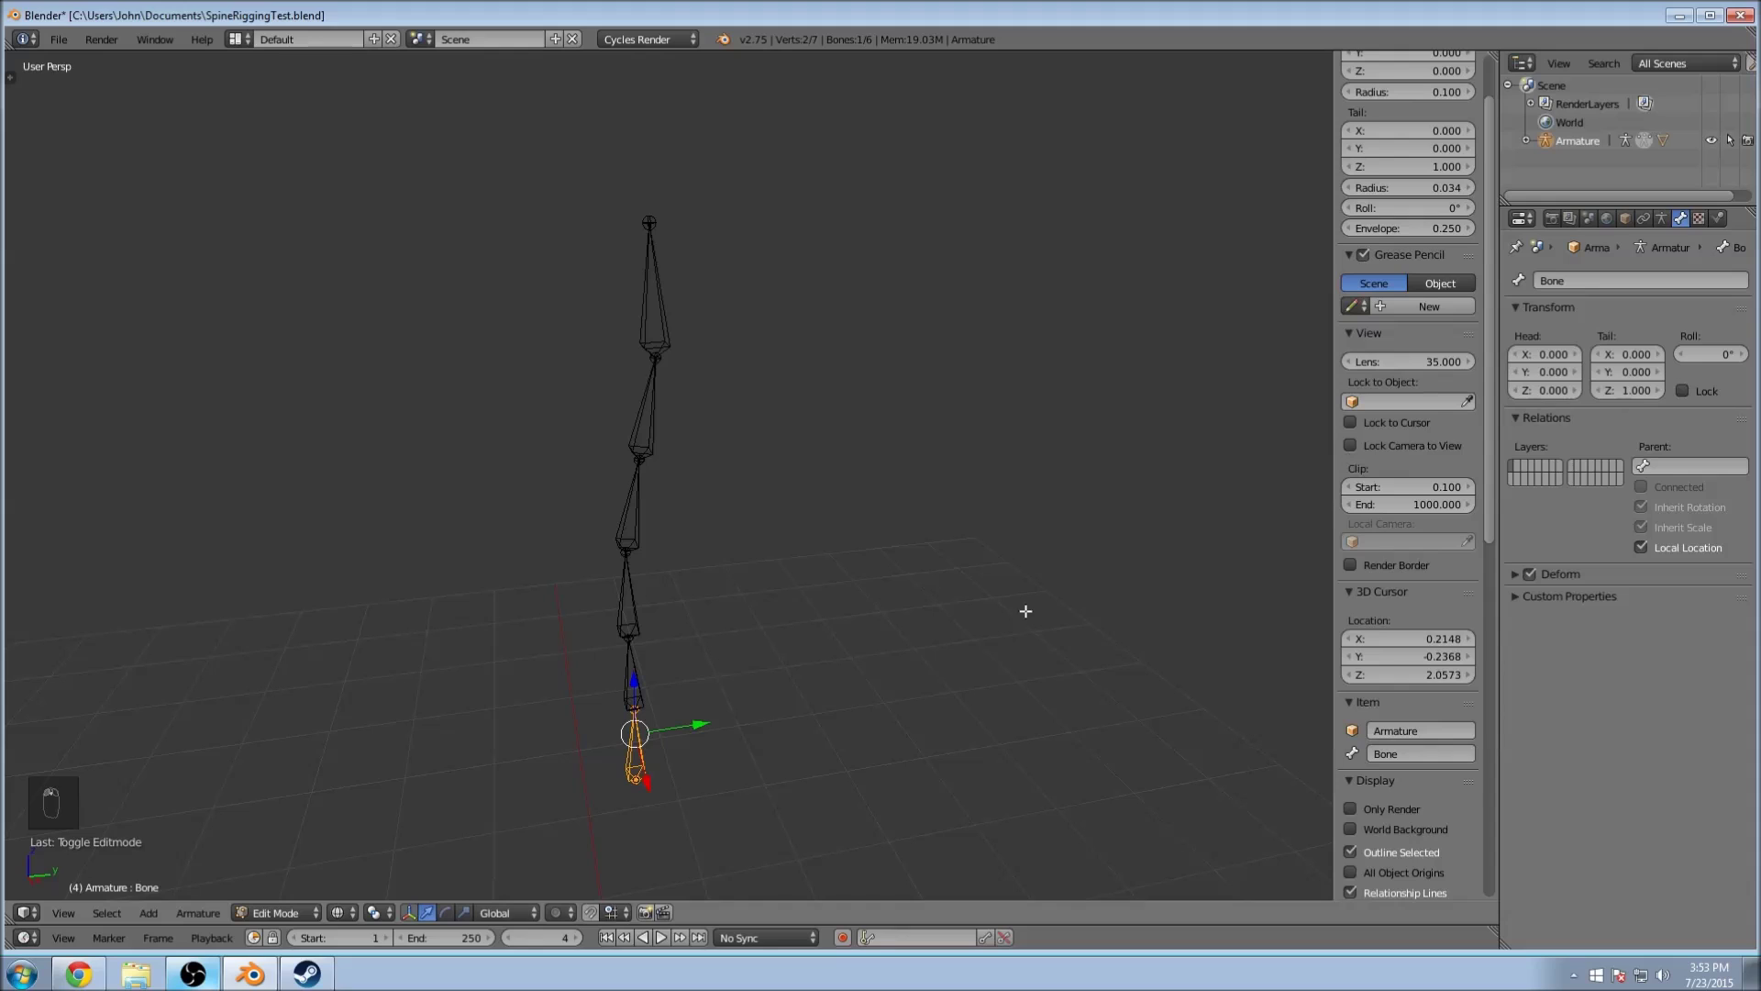
Step: Switch the armature to Pose Mode and look through its bone constraints, object constraints and armature data settings
left_click(251, 914)
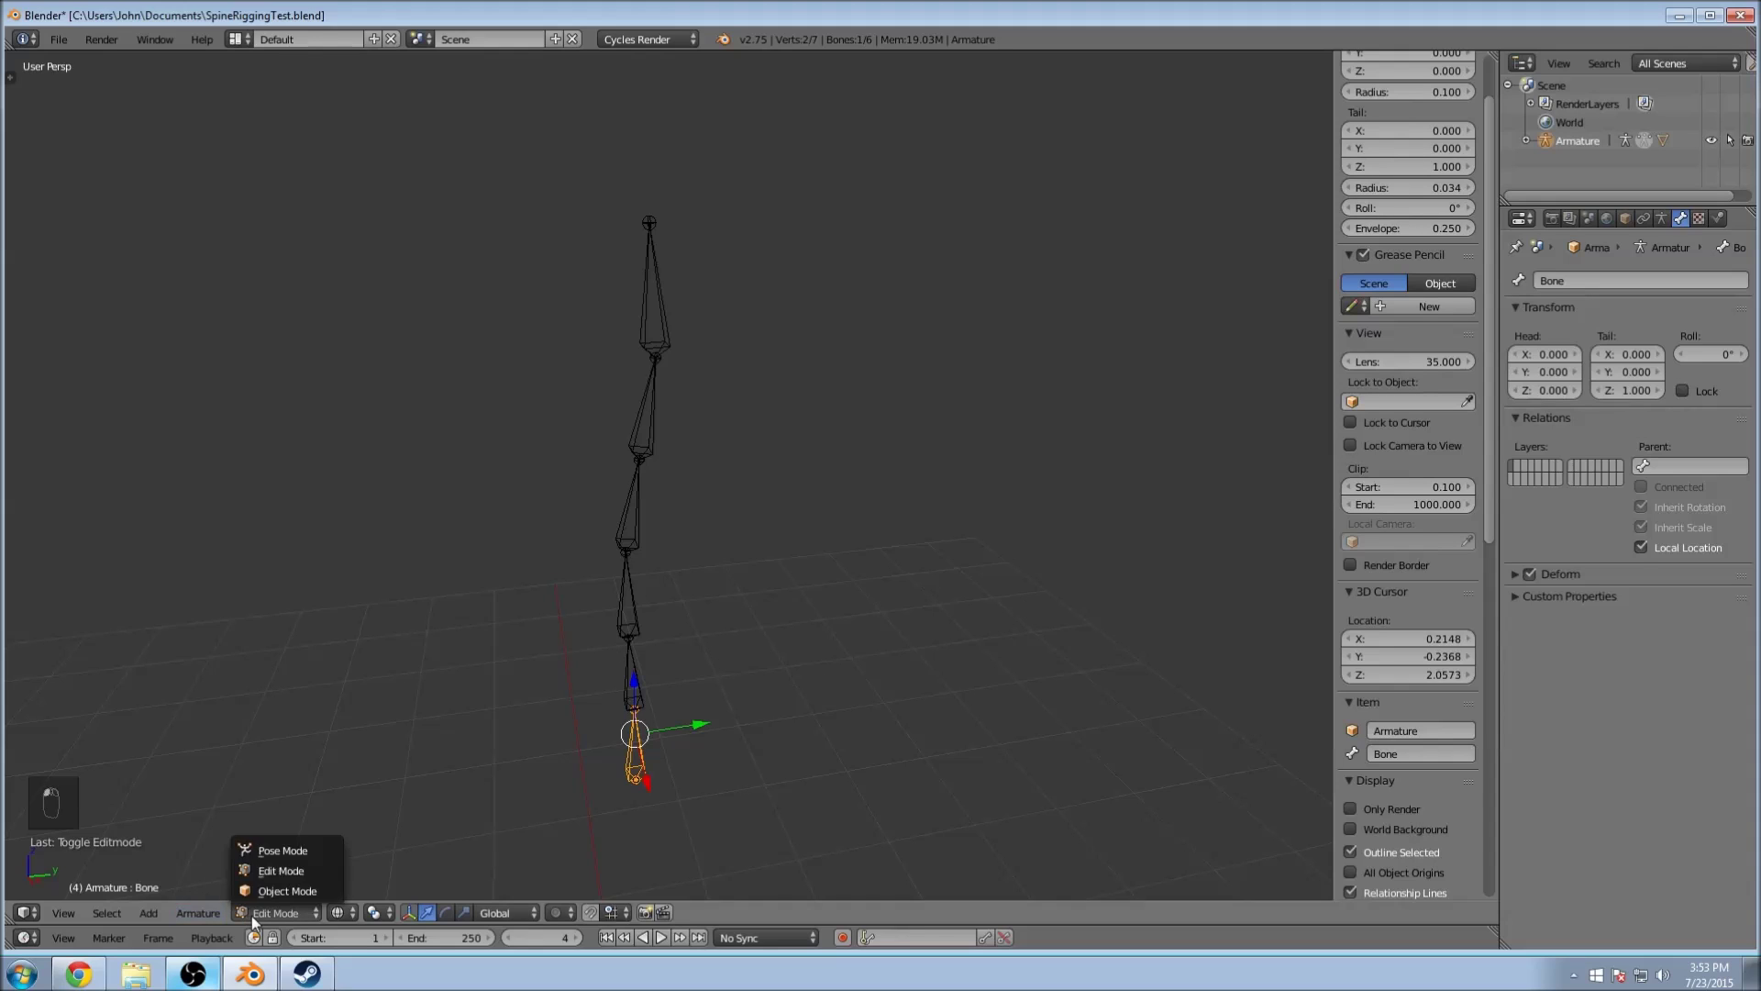
left_click(266, 849)
scroll(1401, 521, "up", 2)
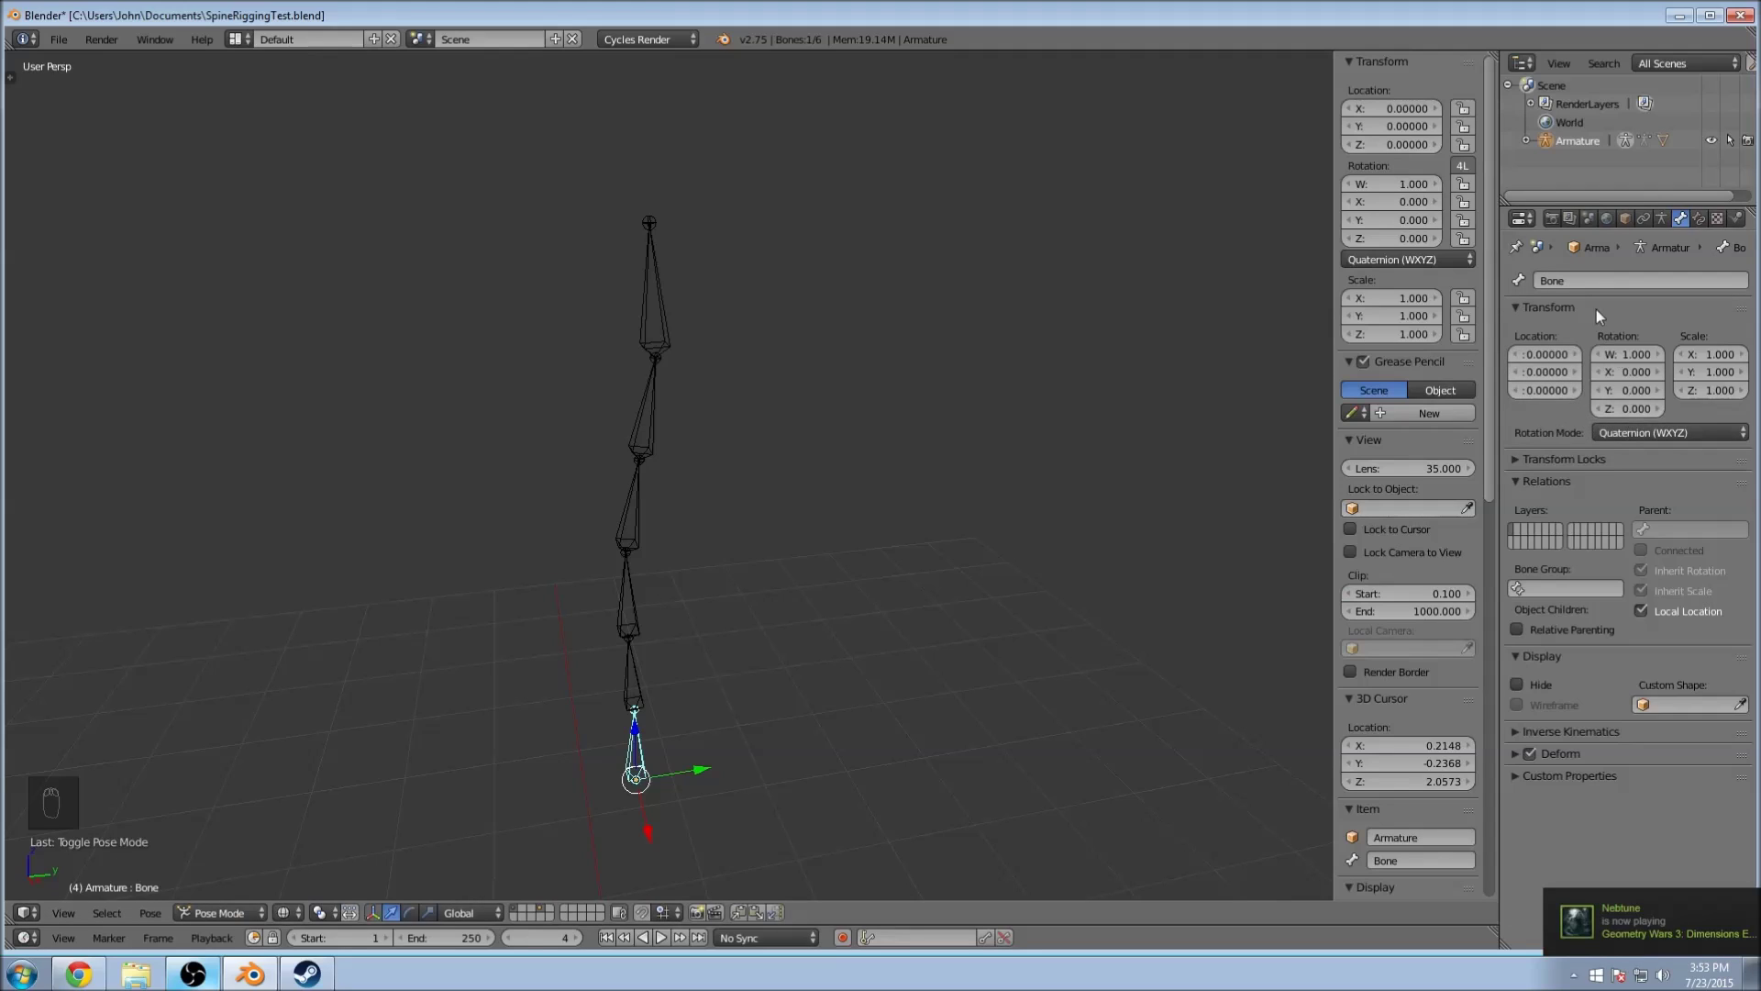
left_click(1662, 218)
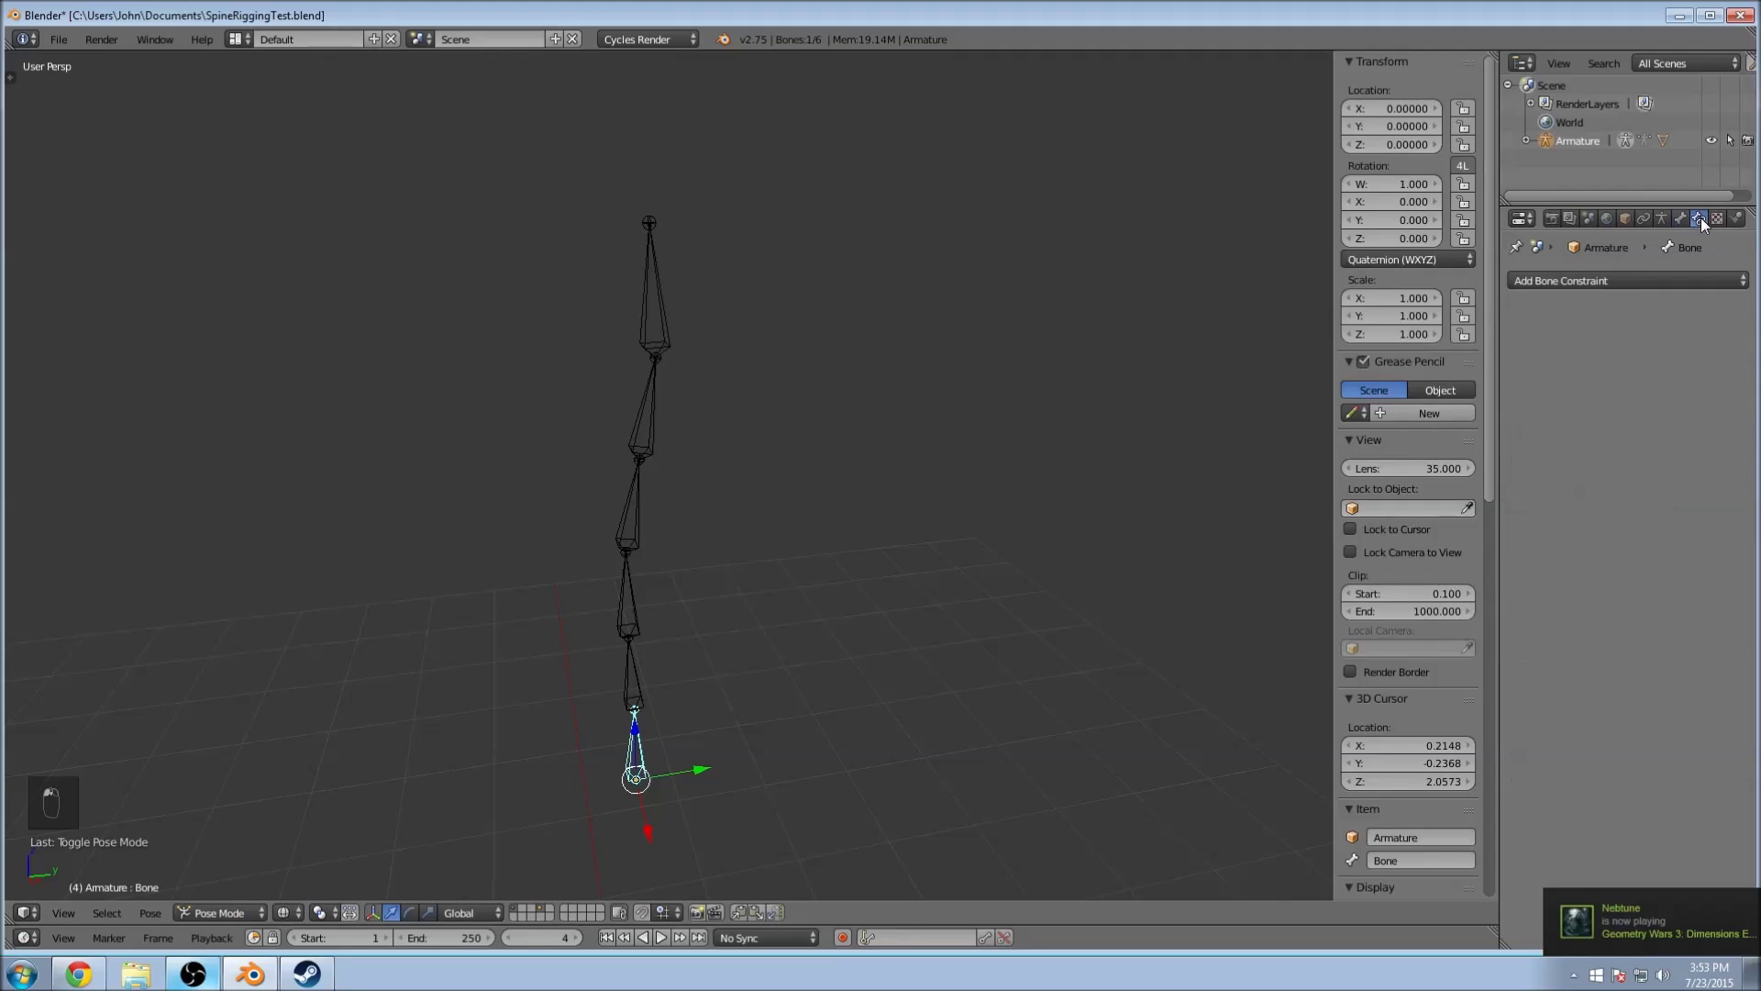
left_click(1641, 219)
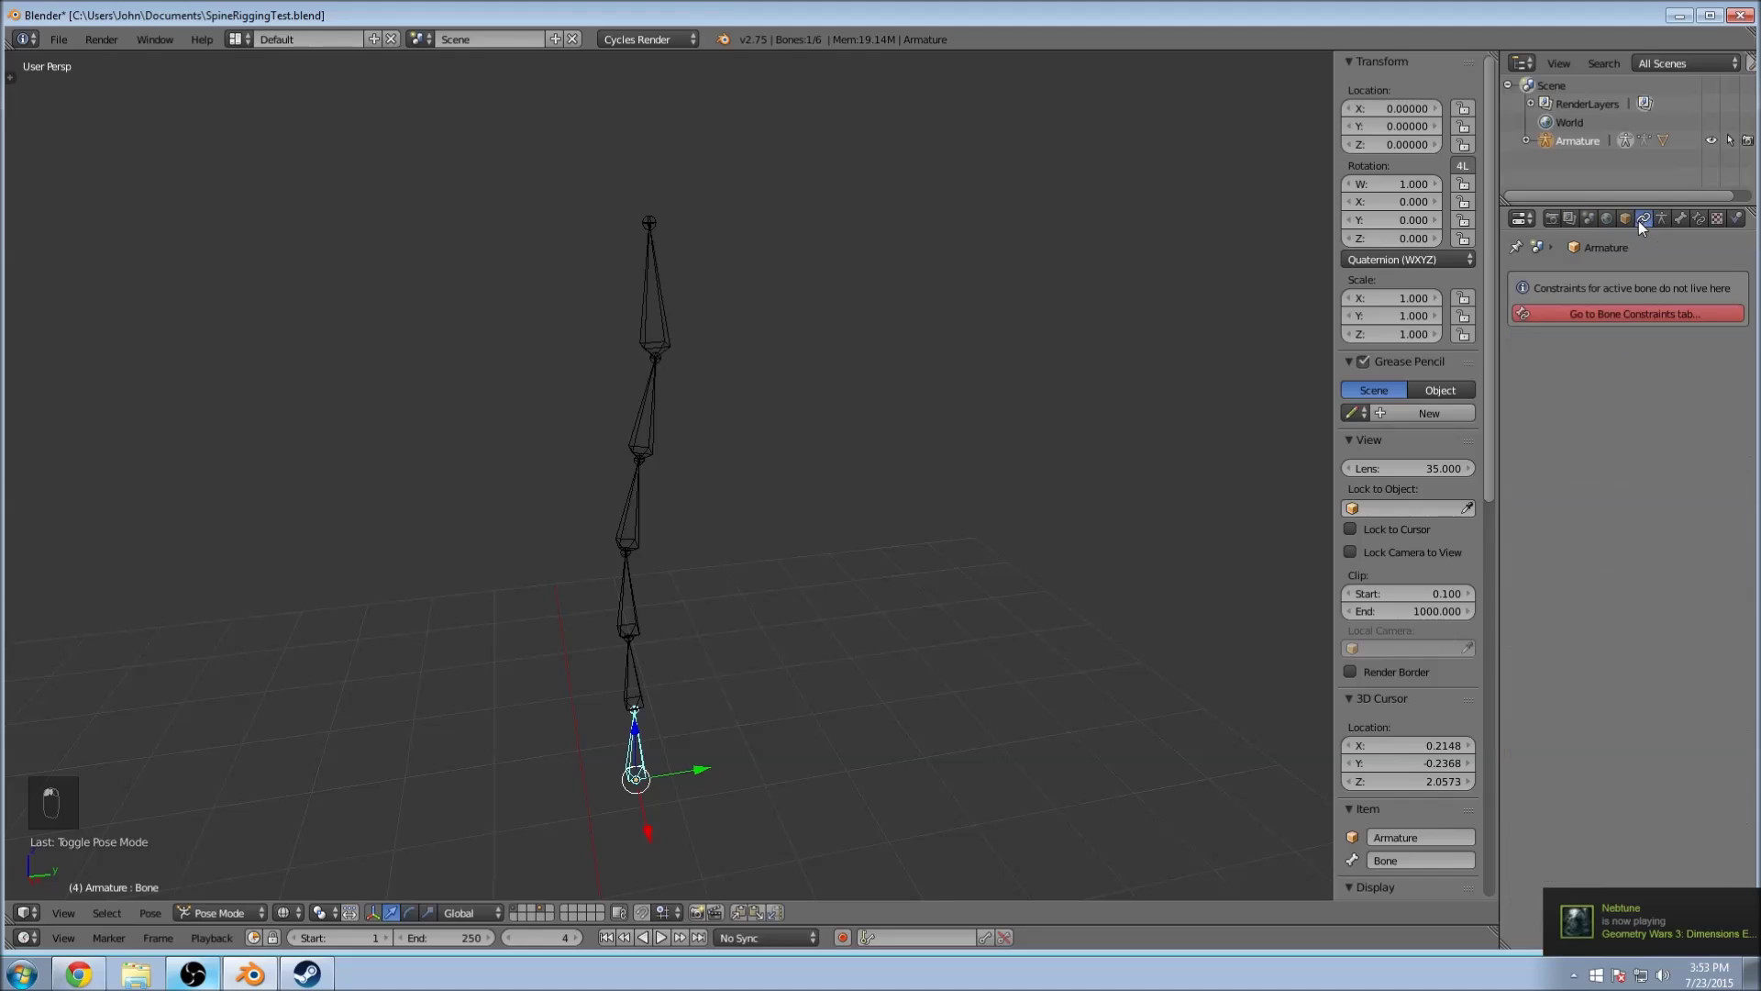
left_click(1664, 221)
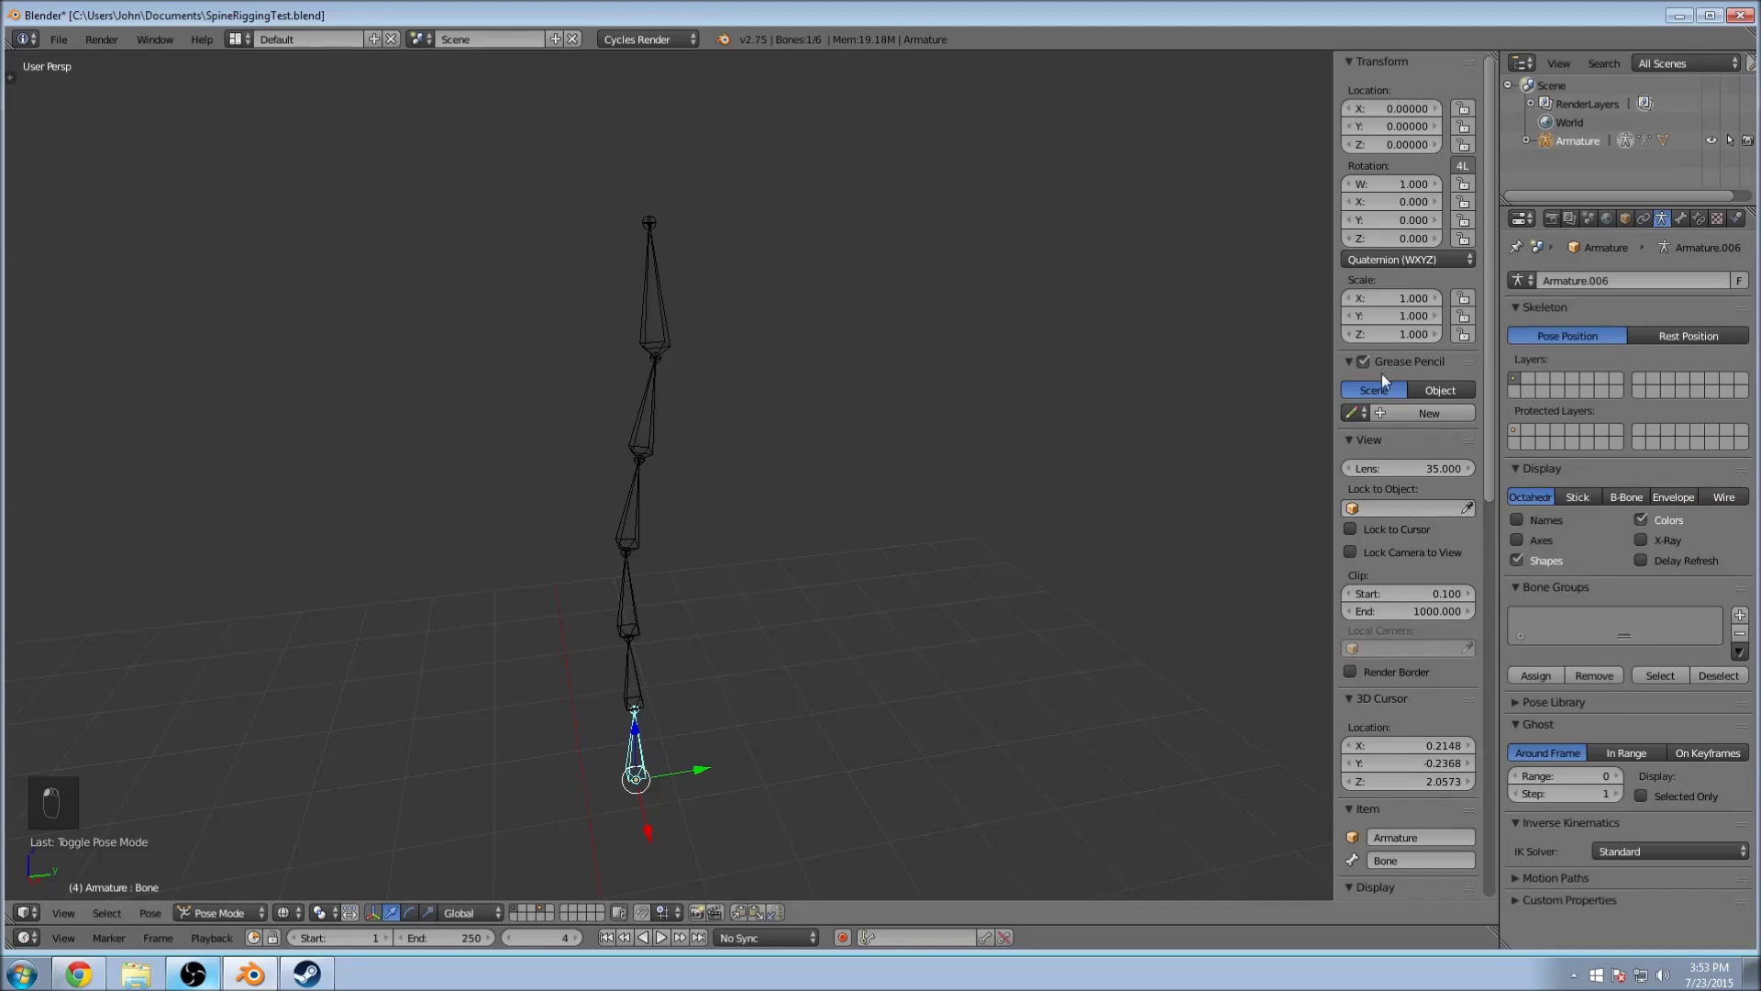
scroll(1410, 533, "down", 3)
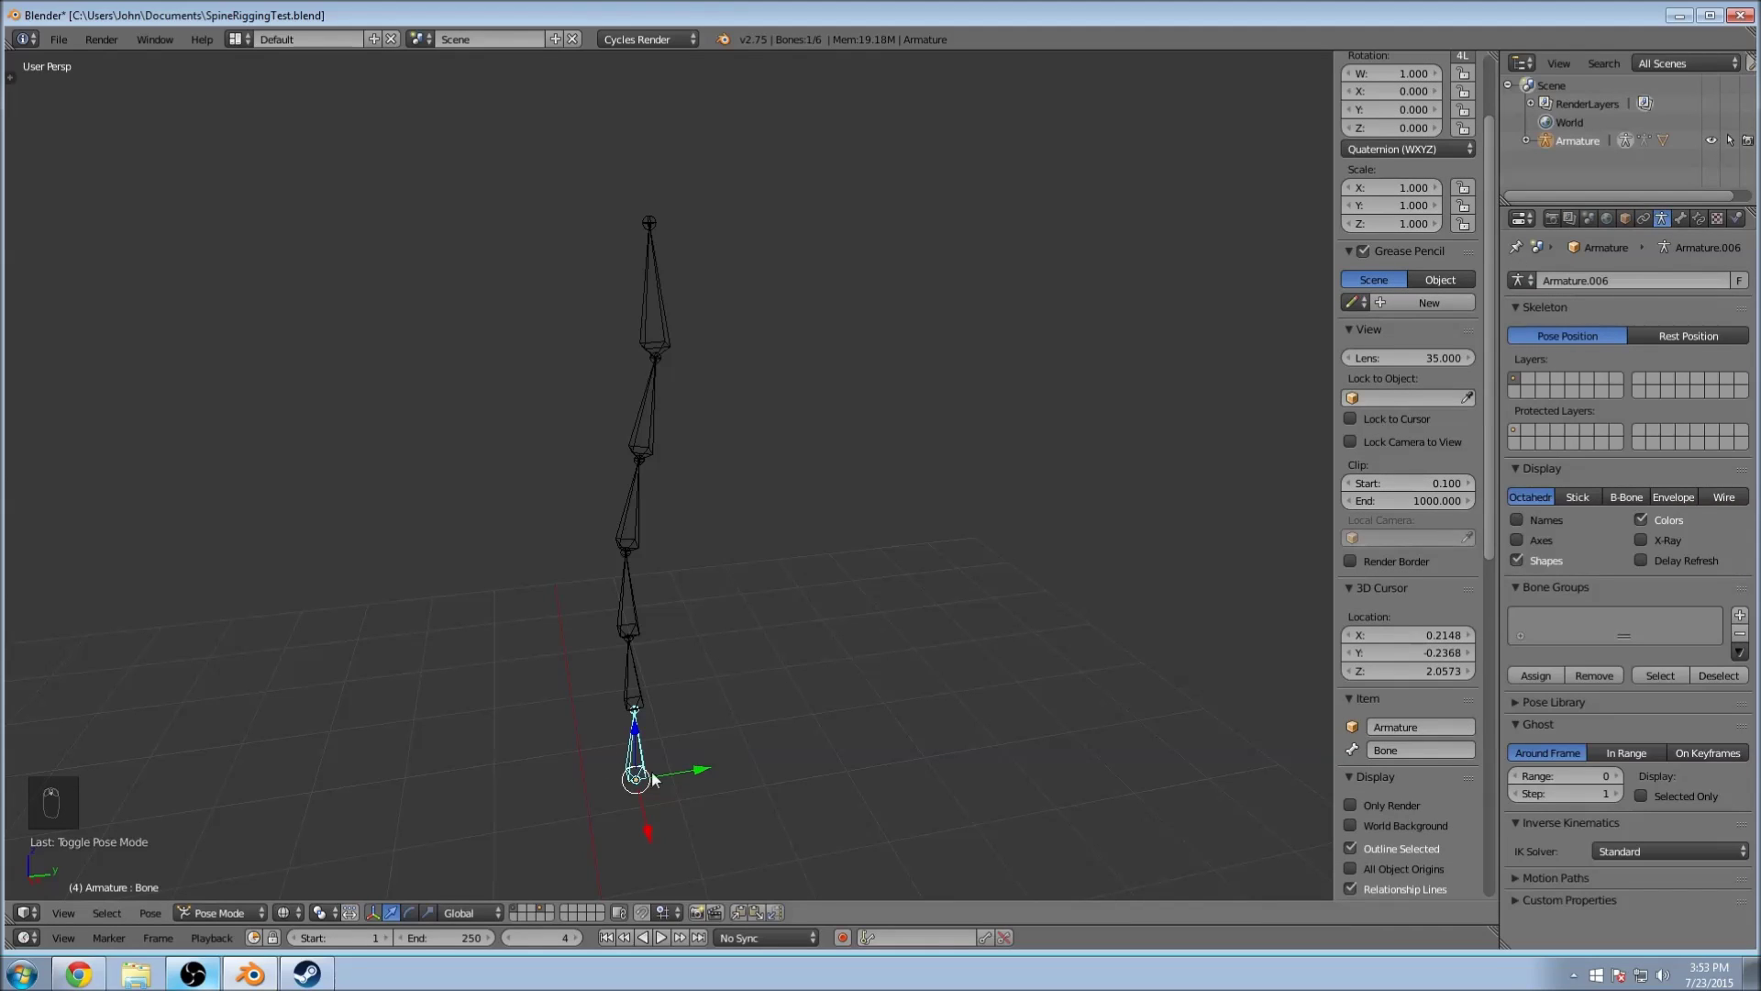
Step: Examine the transform values and bone properties of the individual spine bones in Pose Mode
right_click(628, 684)
scroll(1410, 413, "up", 3)
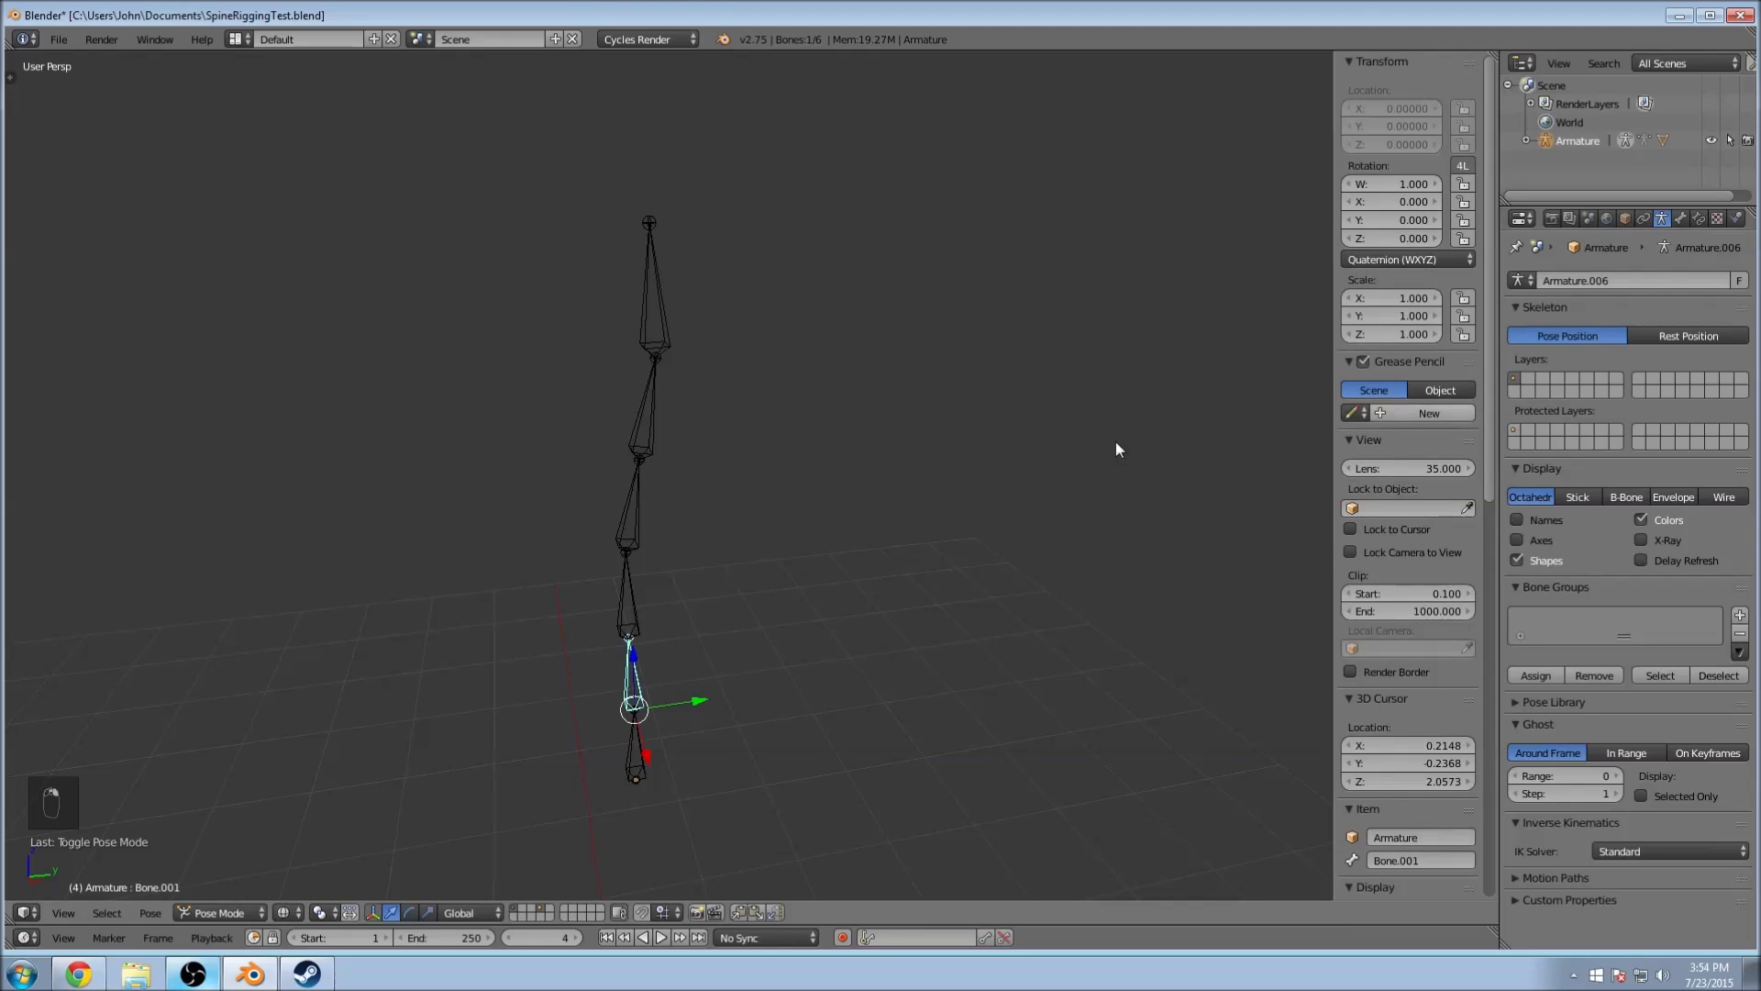
right_click(624, 575)
right_click(629, 512)
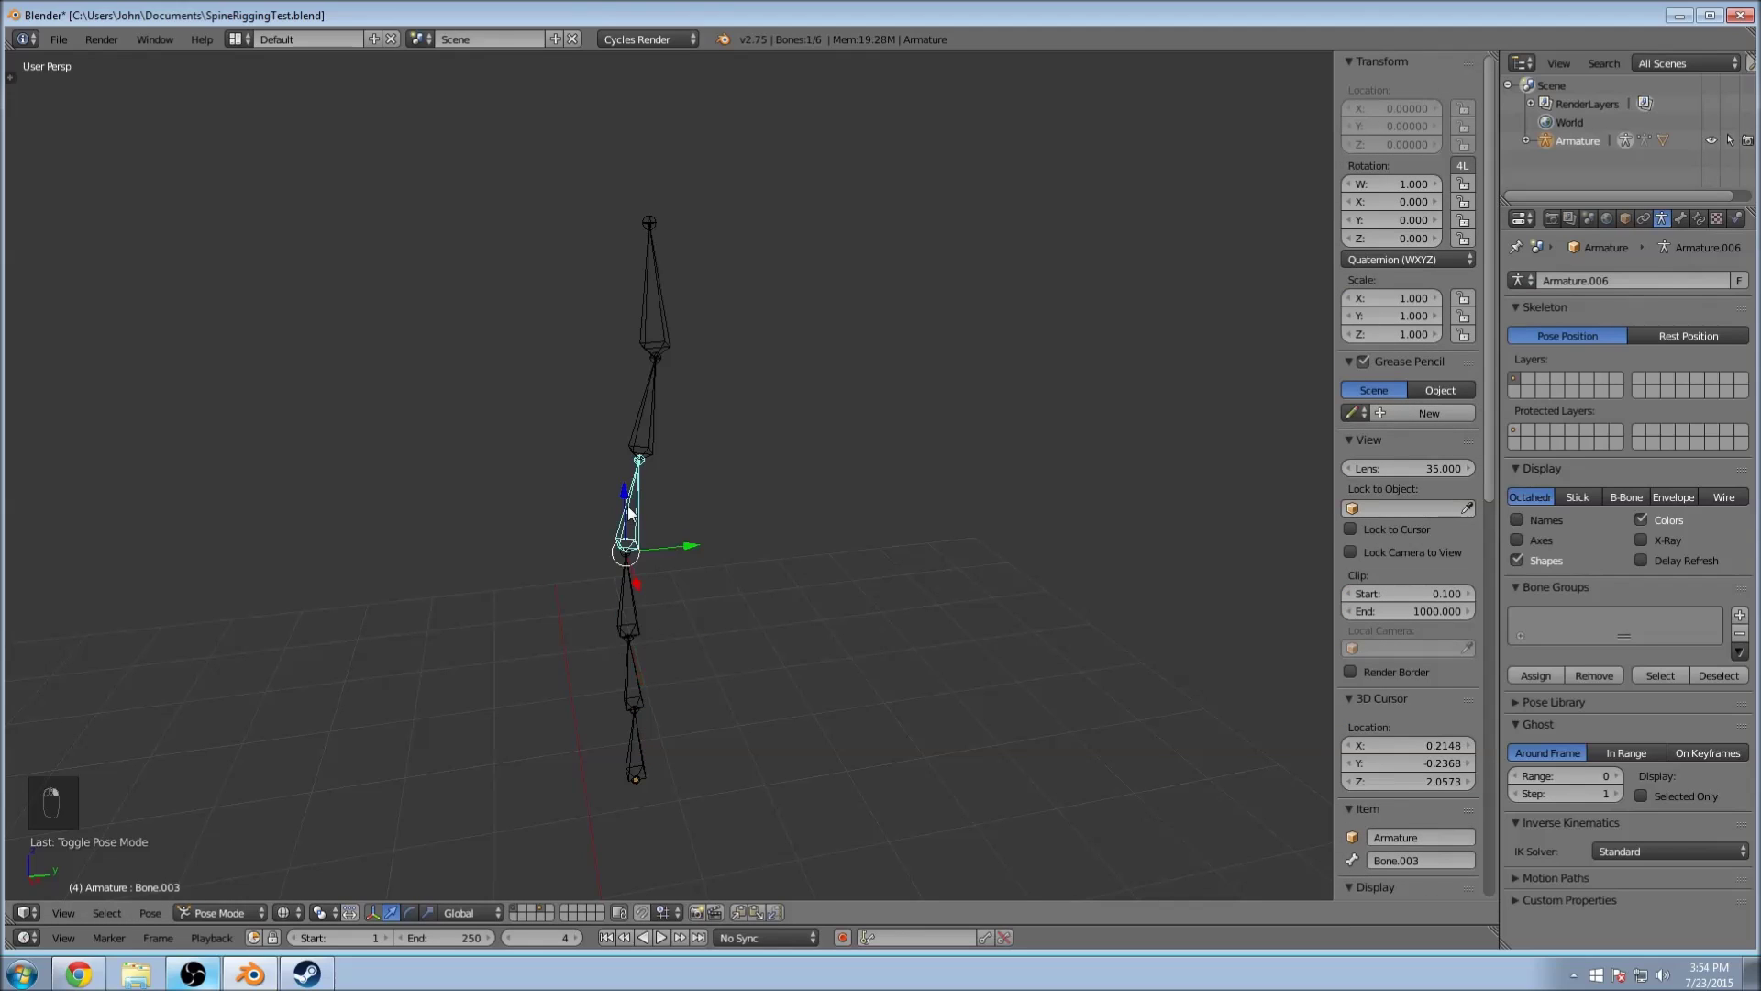
right_click(652, 406)
right_click(657, 276)
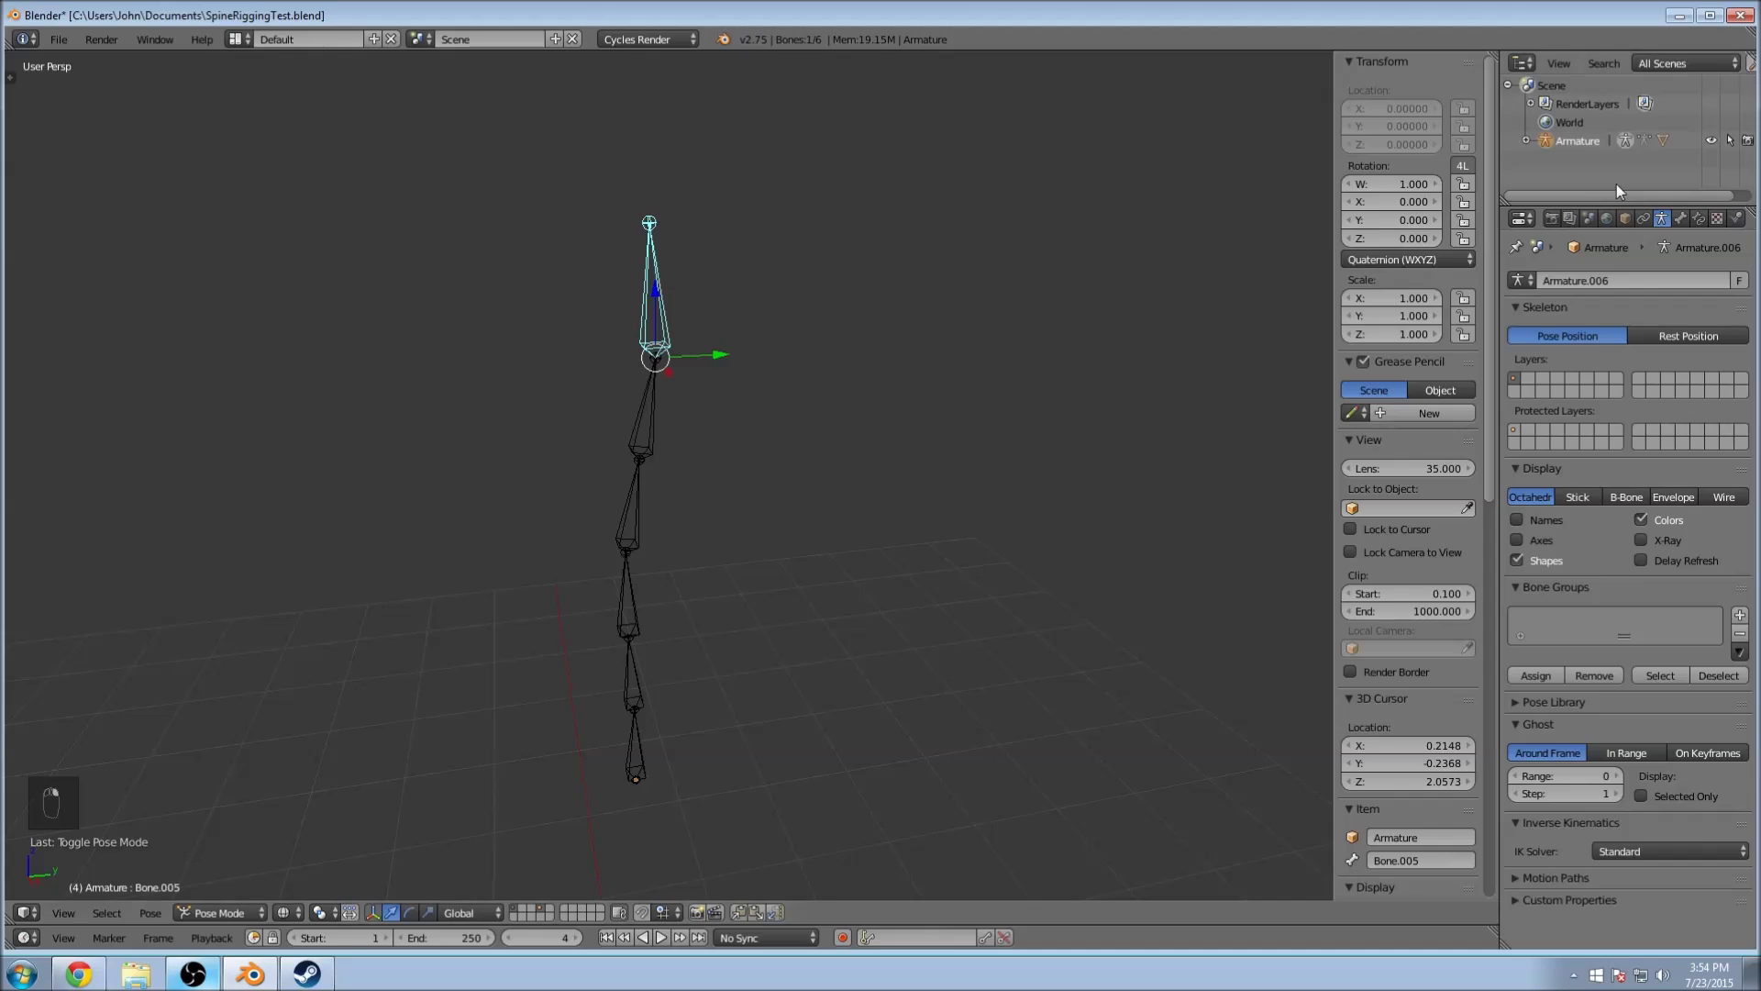
left_click(1684, 219)
right_click(644, 431)
right_click(628, 496)
right_click(620, 619)
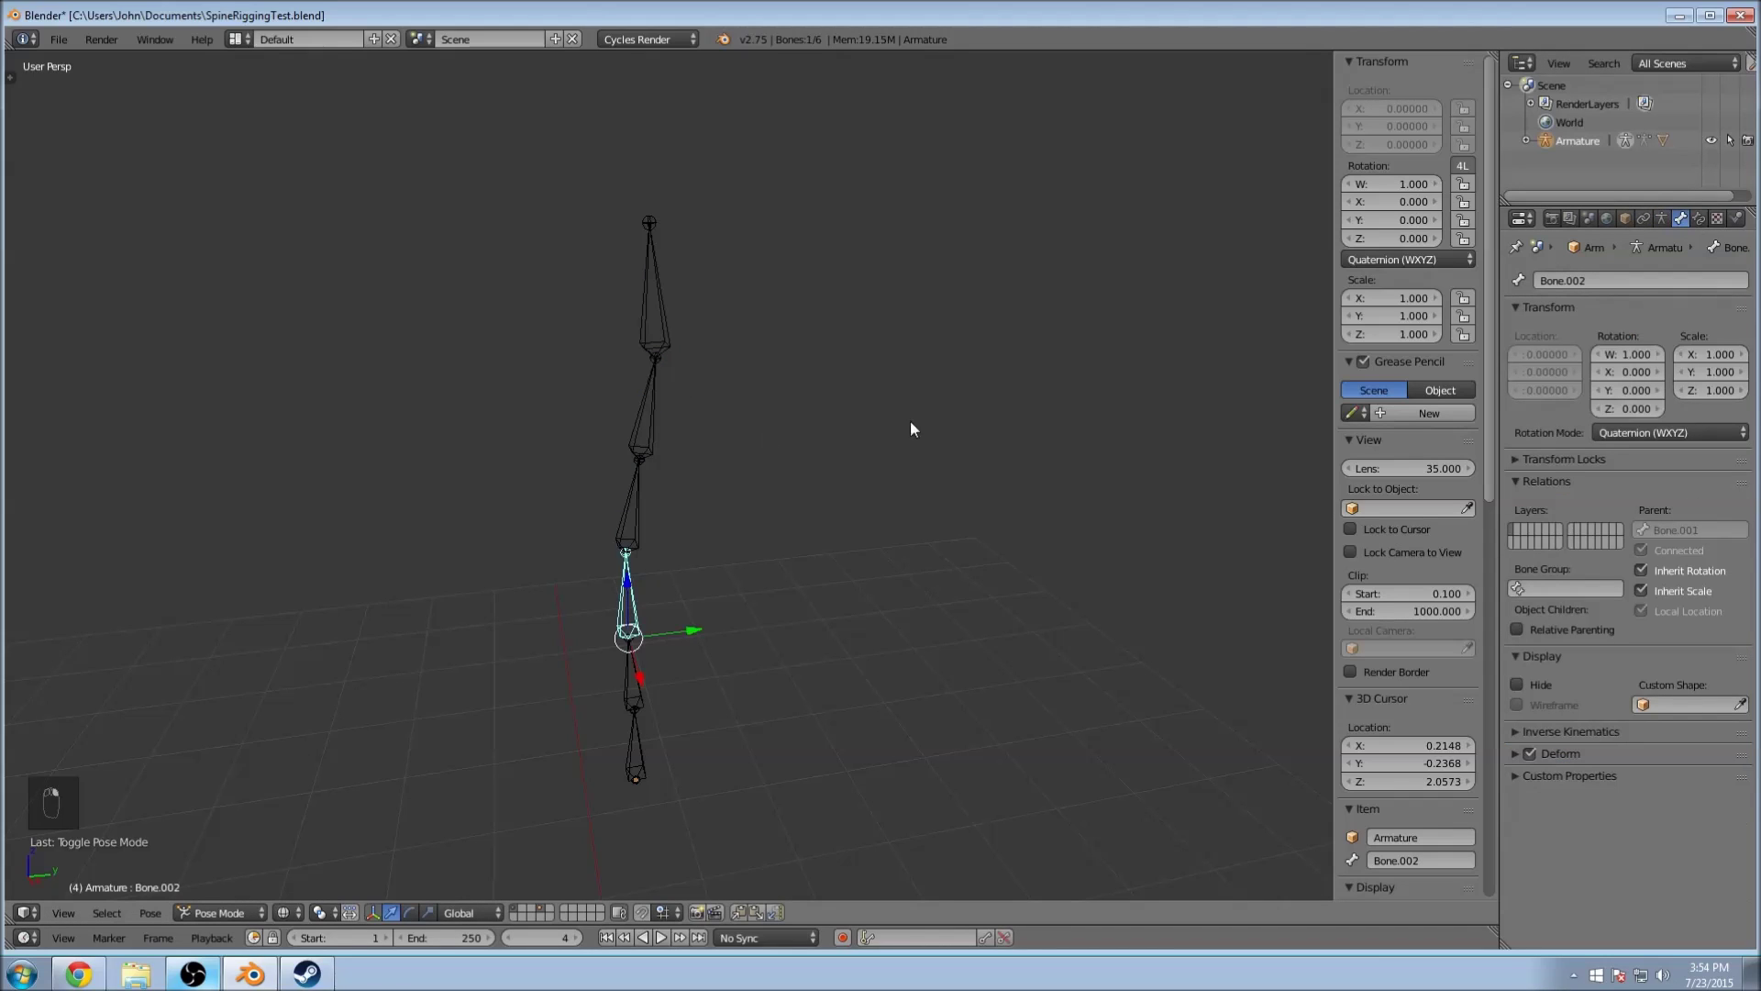
middle_click_drag(723, 442, 732, 332)
Step: Return the armature to Edit Mode and compare the roll values of the spine bones from the lowest to the topmost
key("a")
key("Tab")
scroll(787, 385, "down", 5)
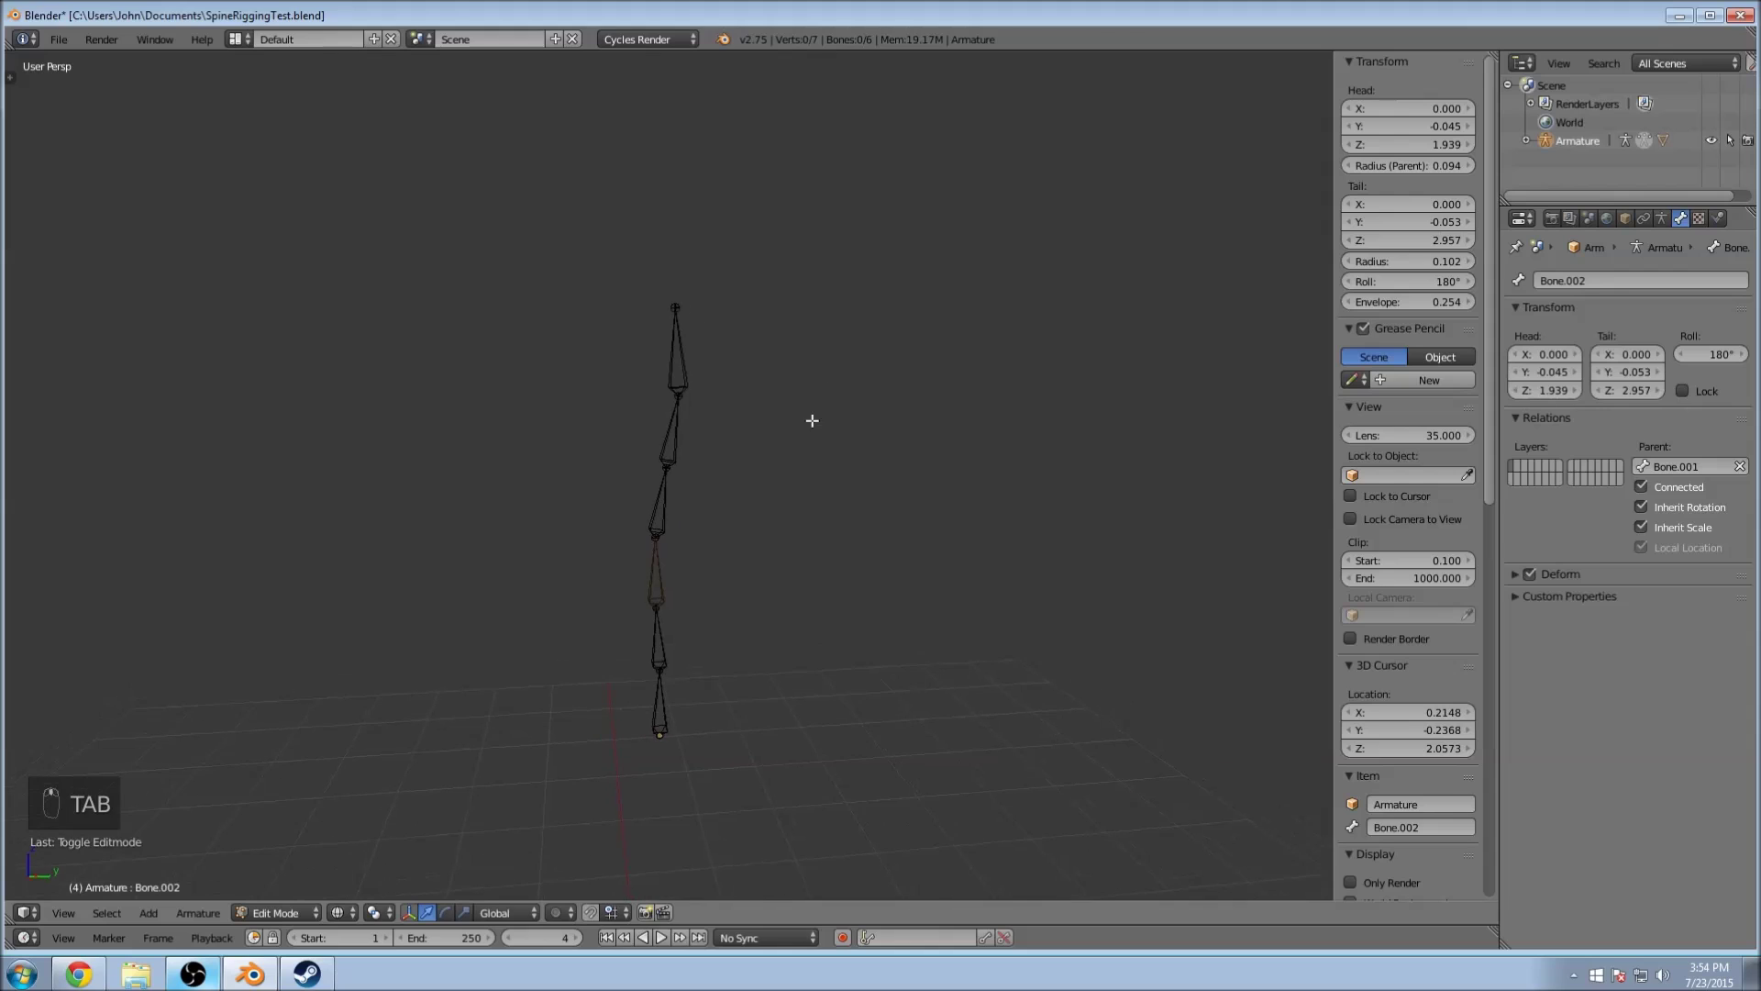
right_click(657, 520)
right_click(652, 585)
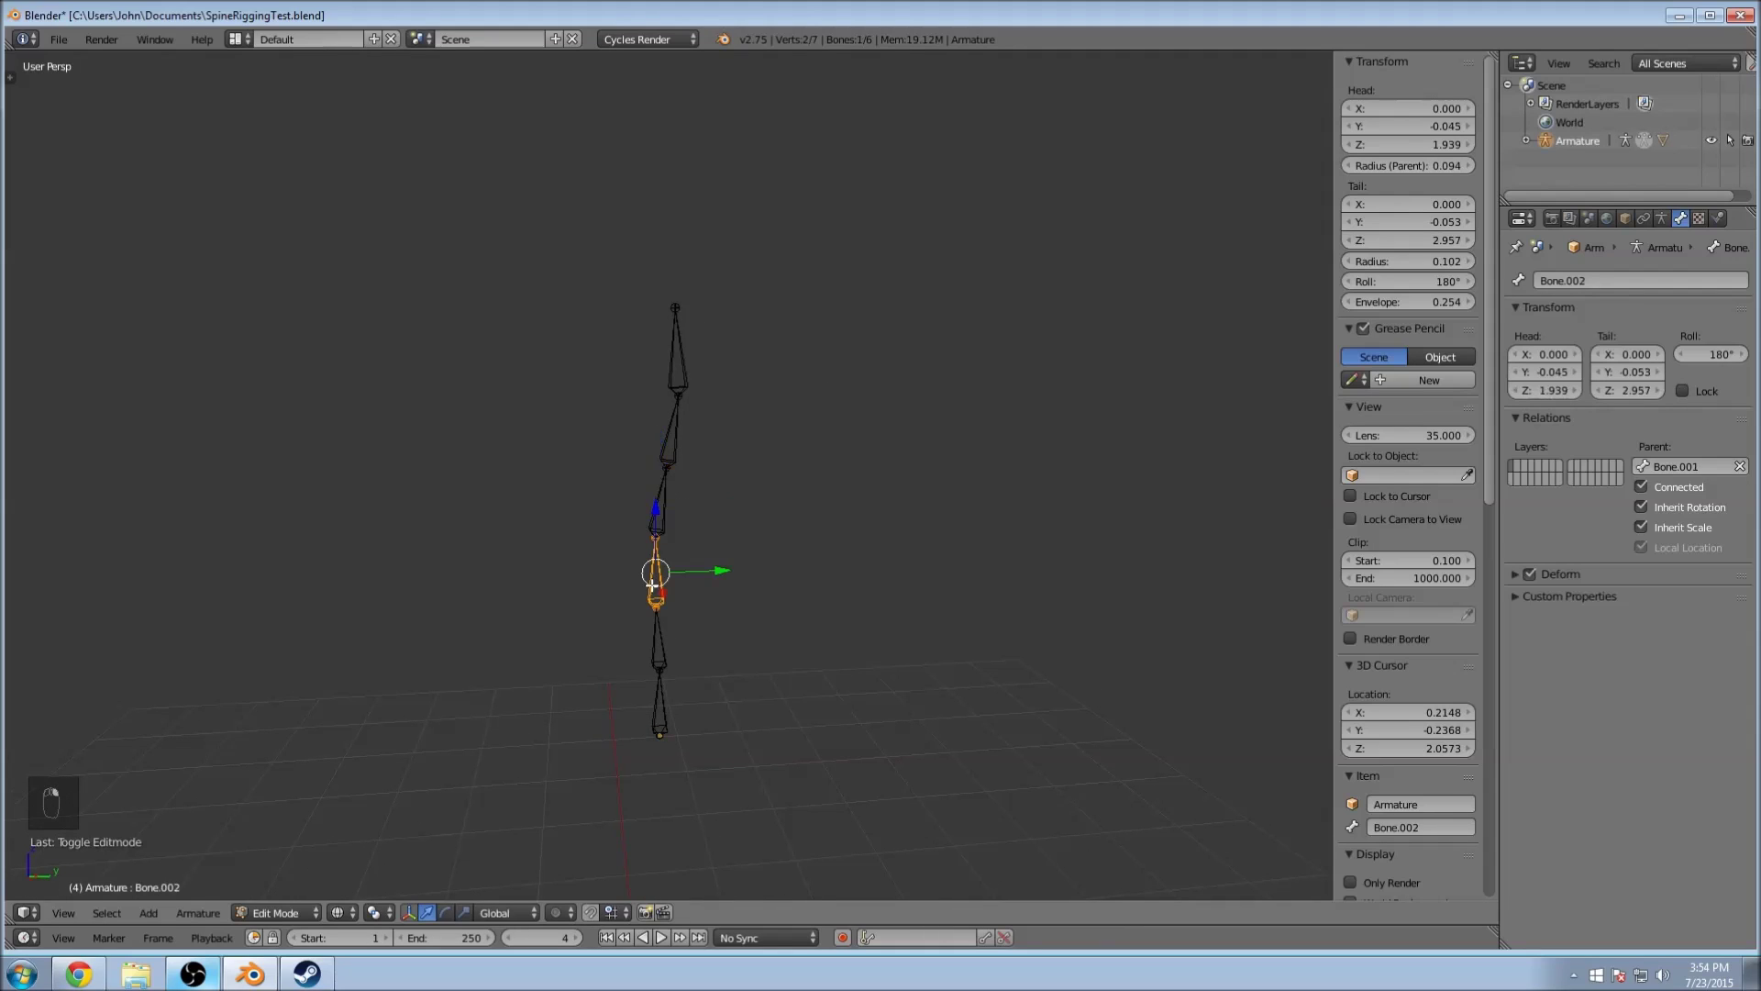
right_click(662, 656)
right_click(655, 730)
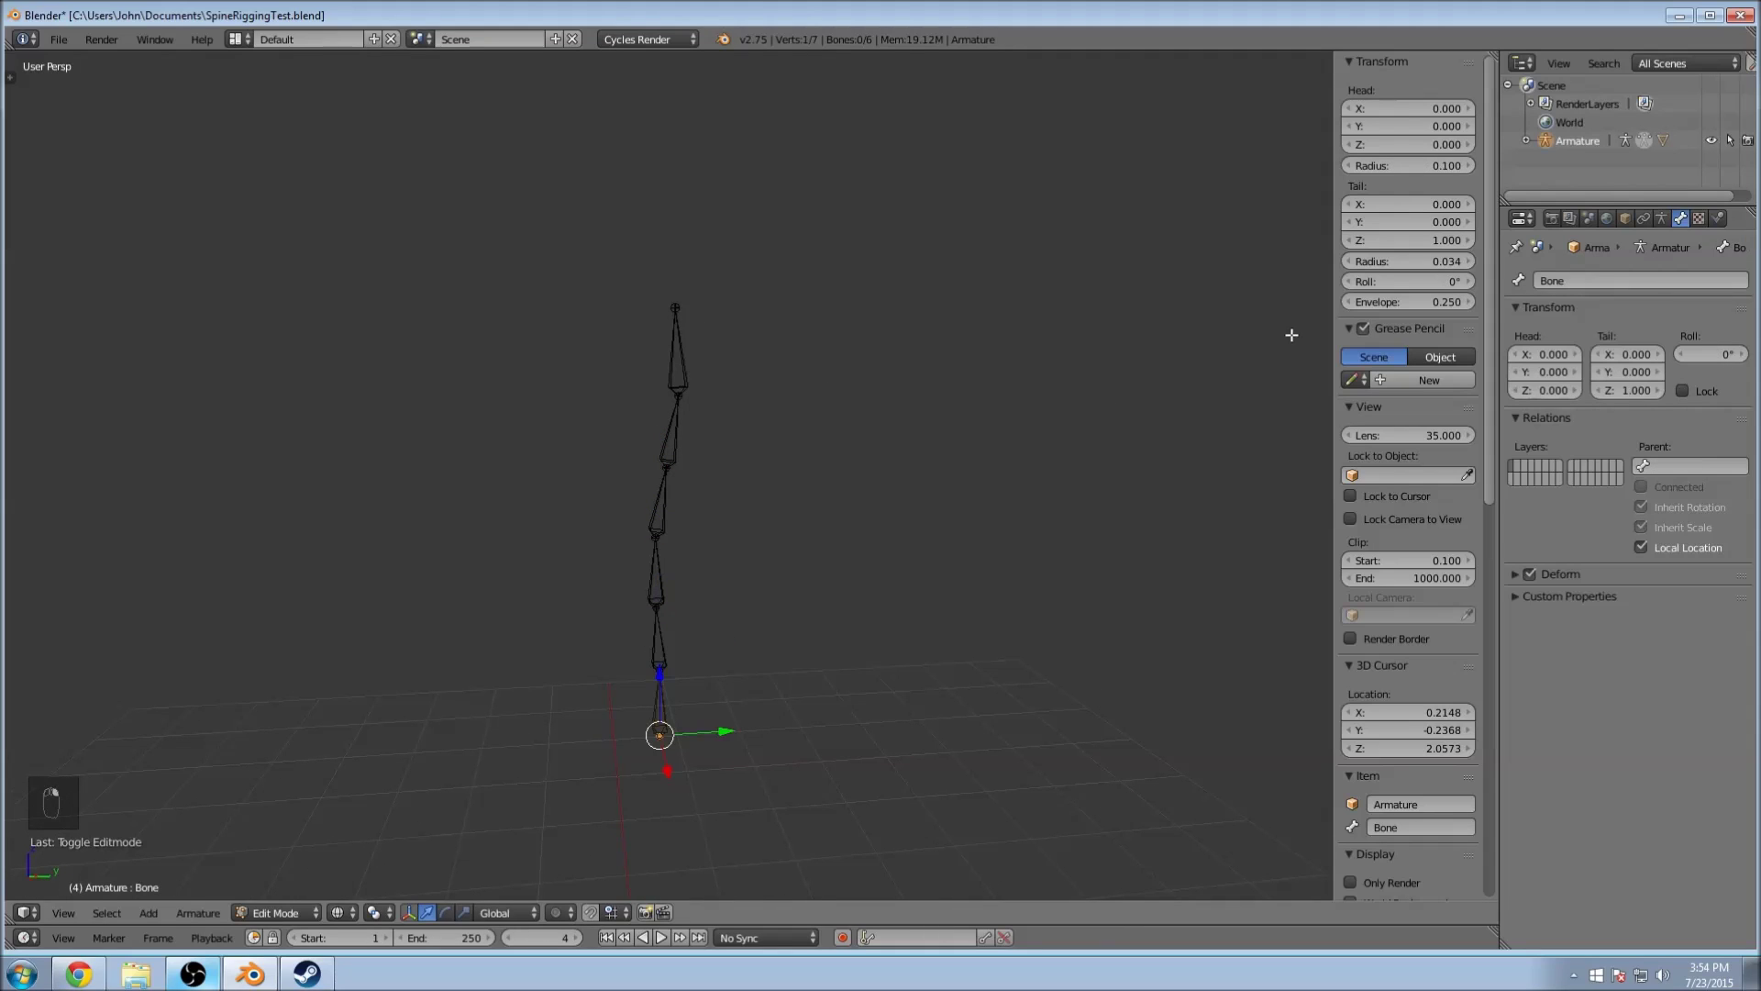
right_click(659, 704)
right_click(661, 637)
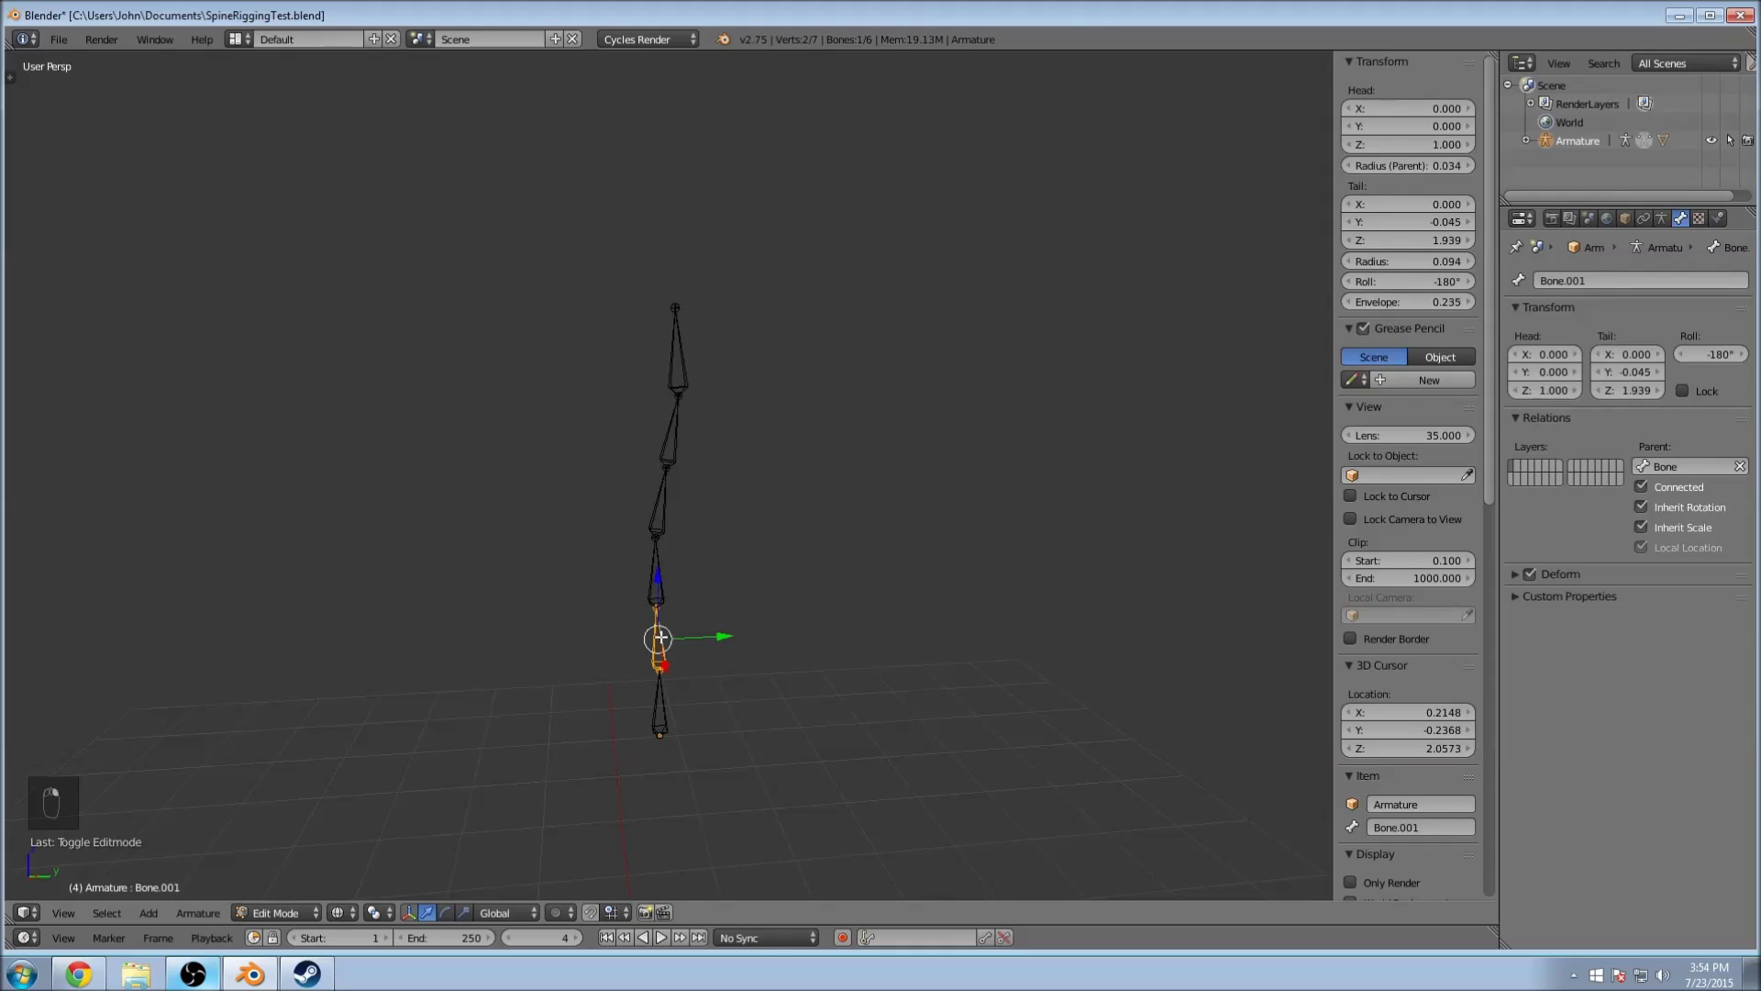
right_click(653, 572)
right_click(660, 507)
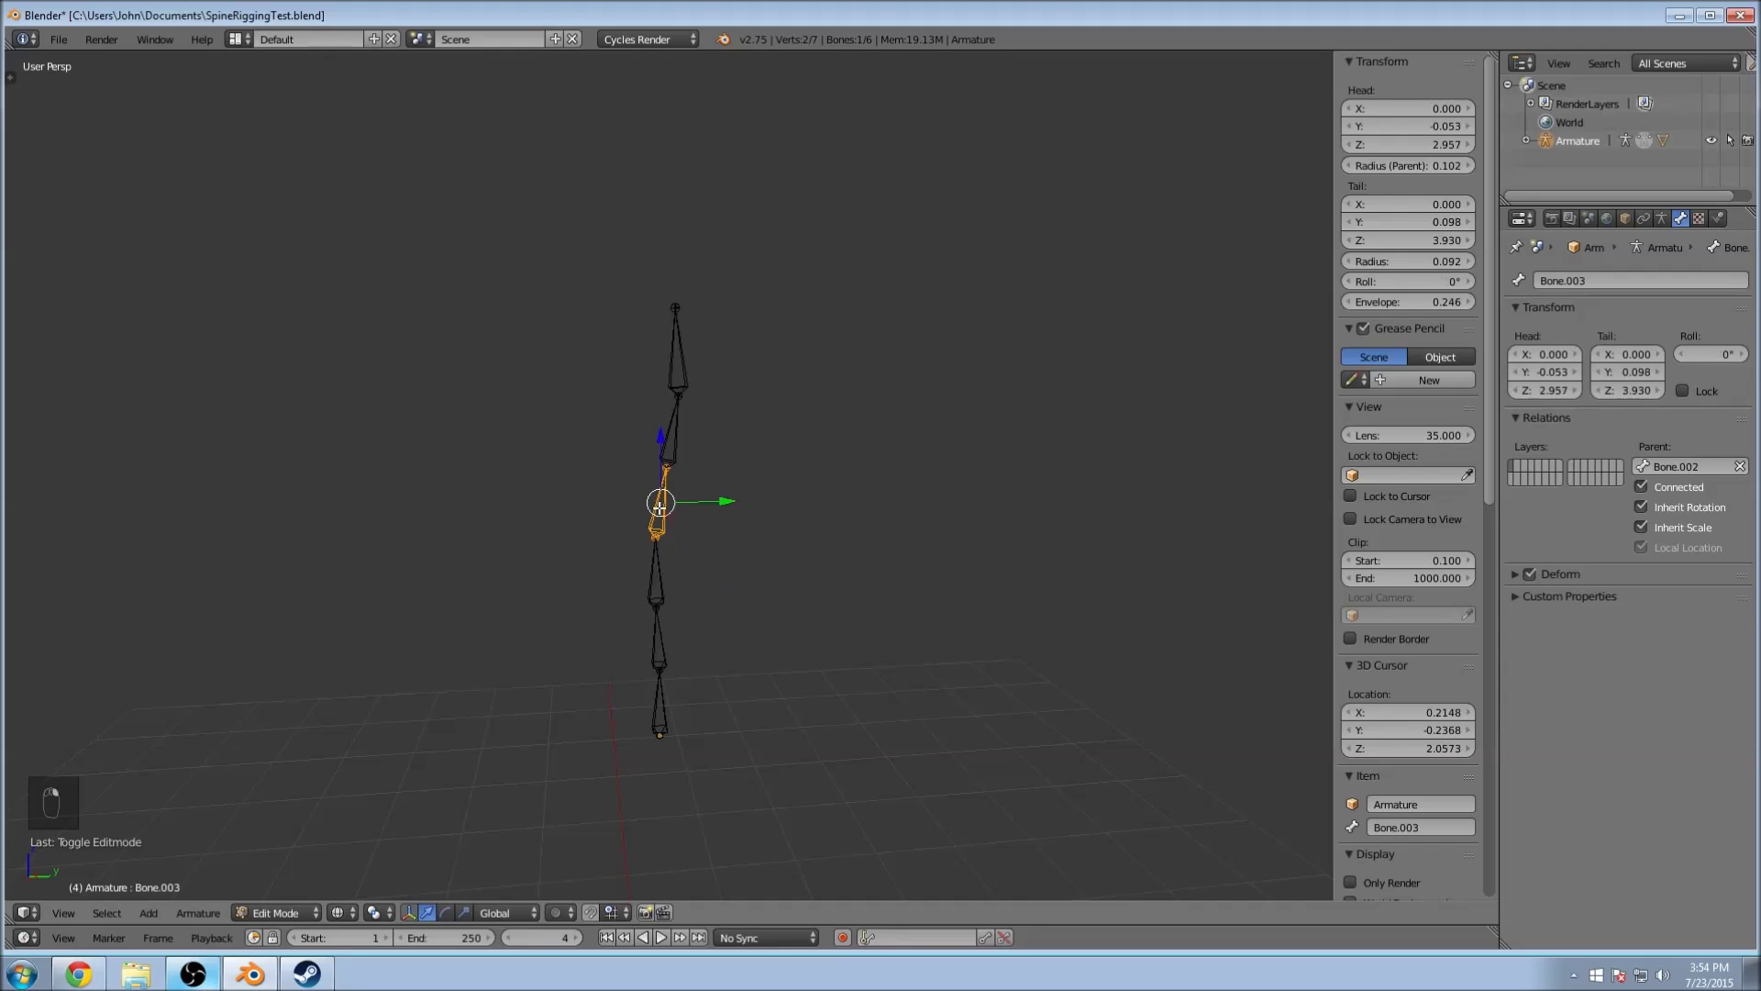
right_click(663, 421)
right_click(677, 358)
scroll(739, 432, "up", 3)
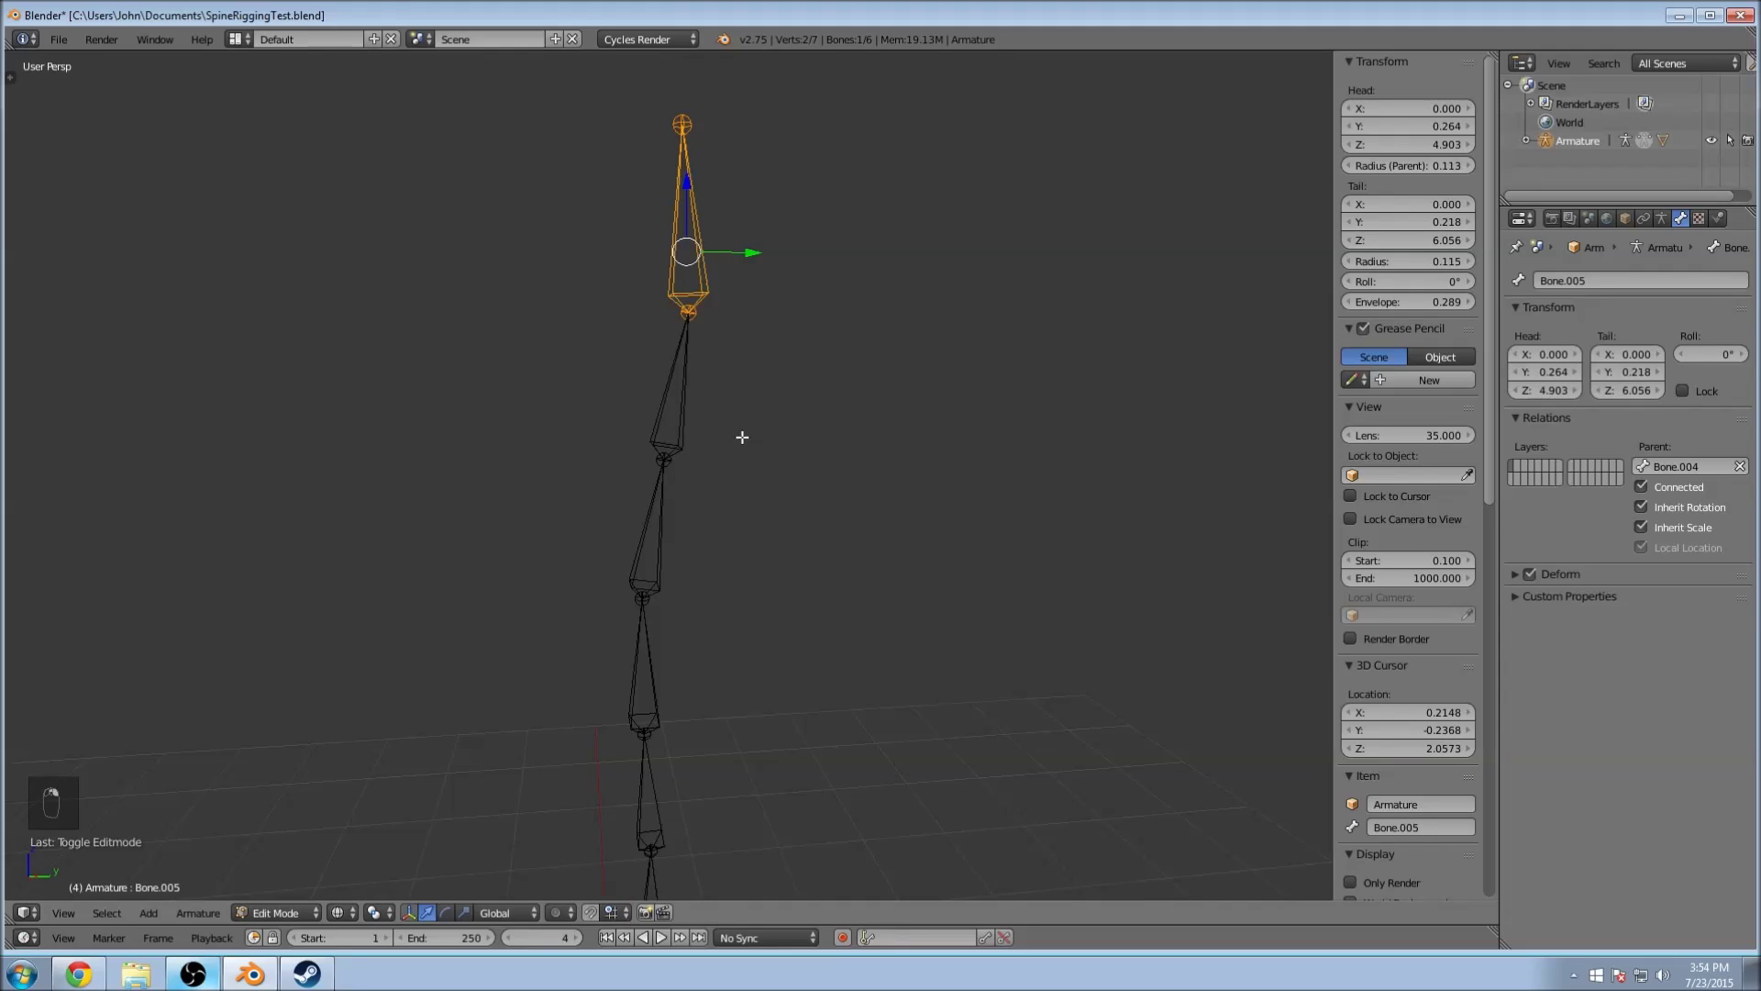
scroll(742, 347, "down", 2)
scroll(741, 347, "down", 1)
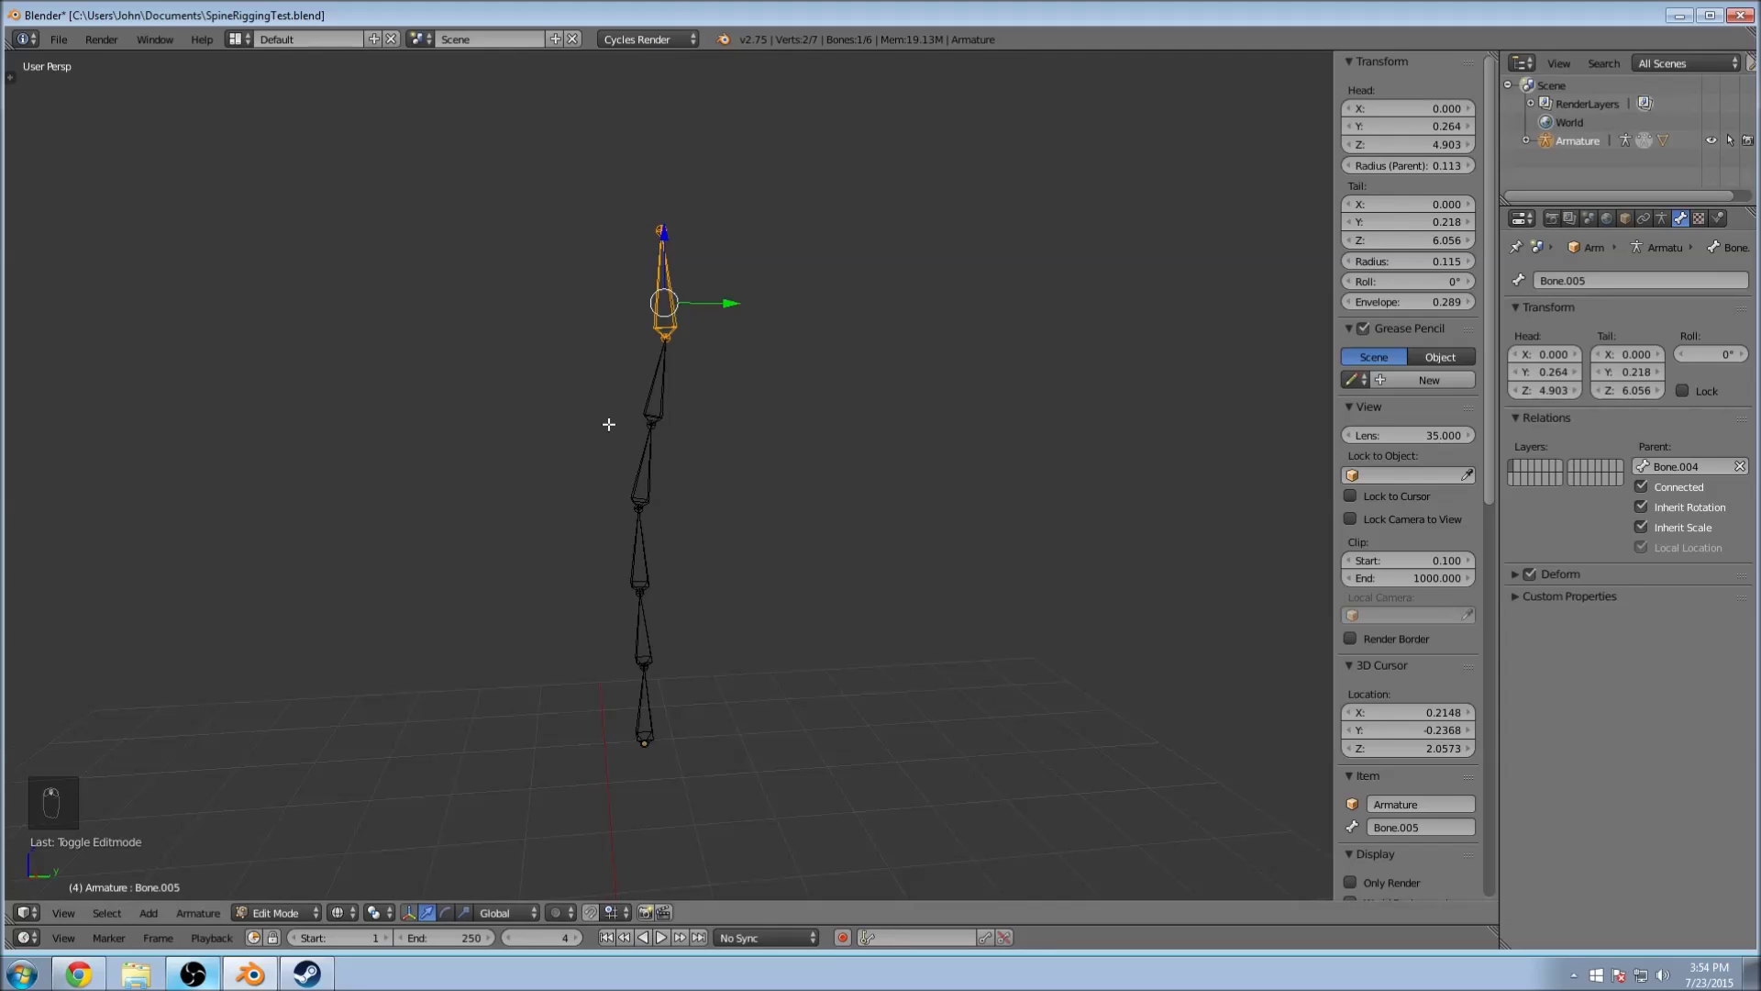
Step: Select all bones of the spine in Edit Mode
key("Tab")
key("Tab")
right_click(664, 416)
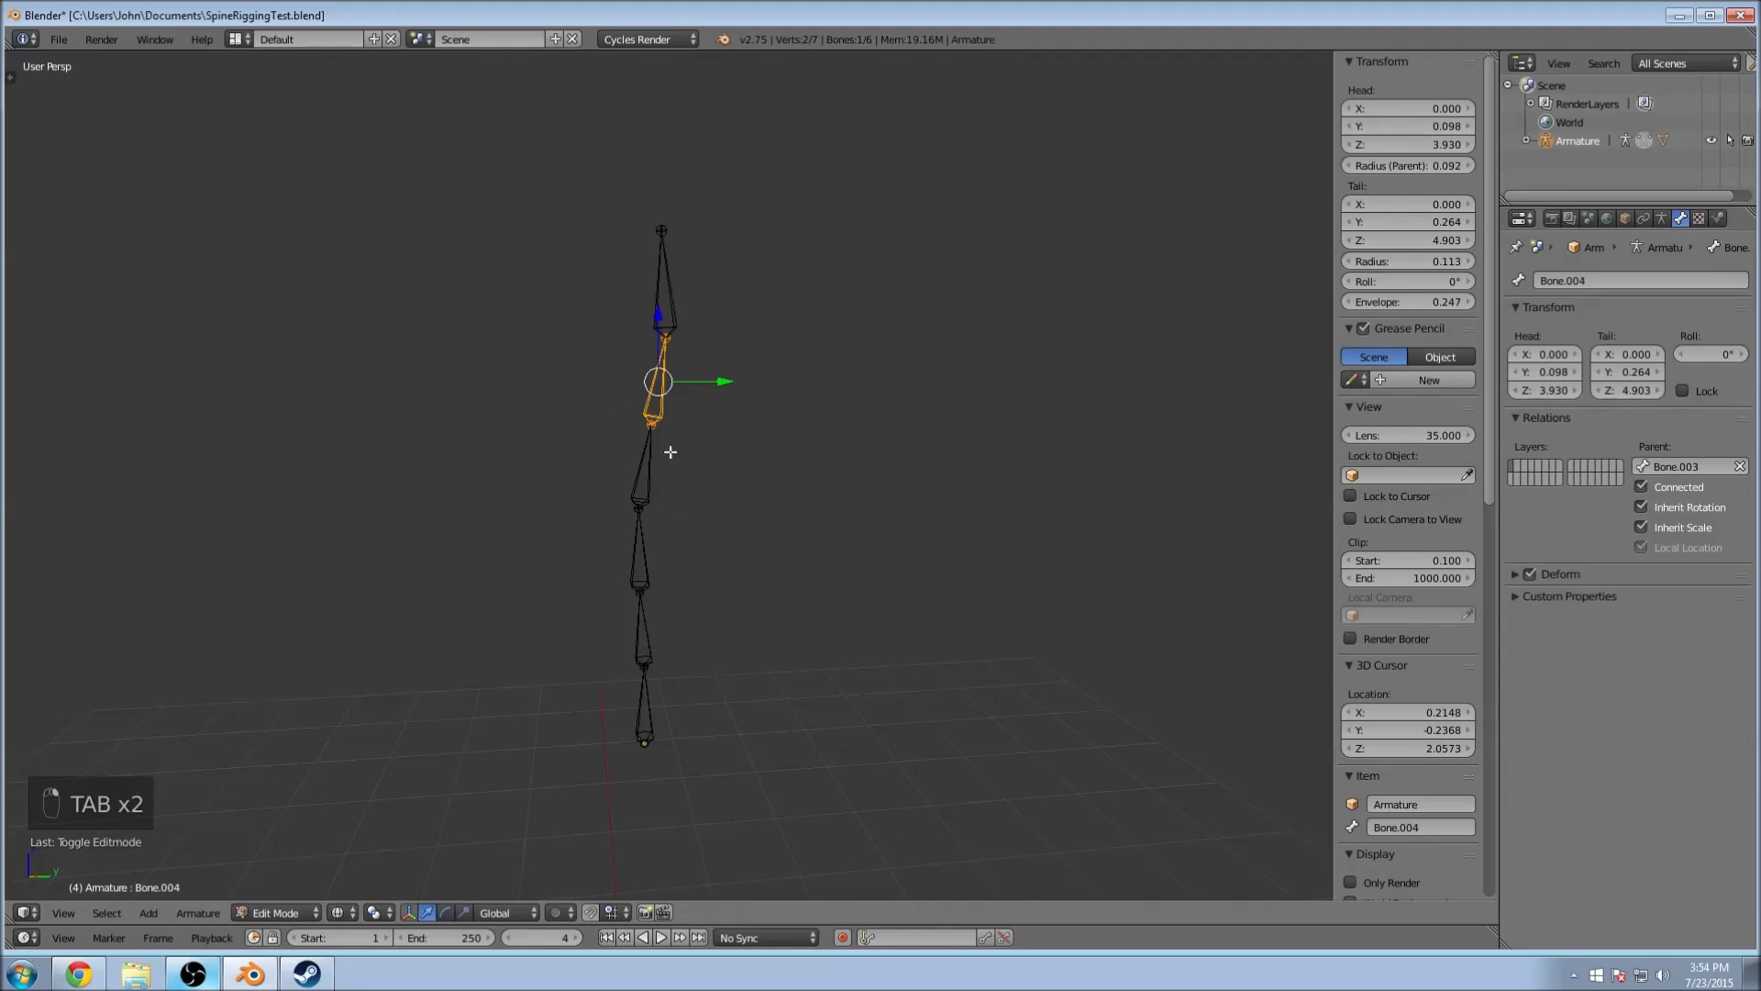
key("a")
key("a")
key("a")
key("a")
key("a")
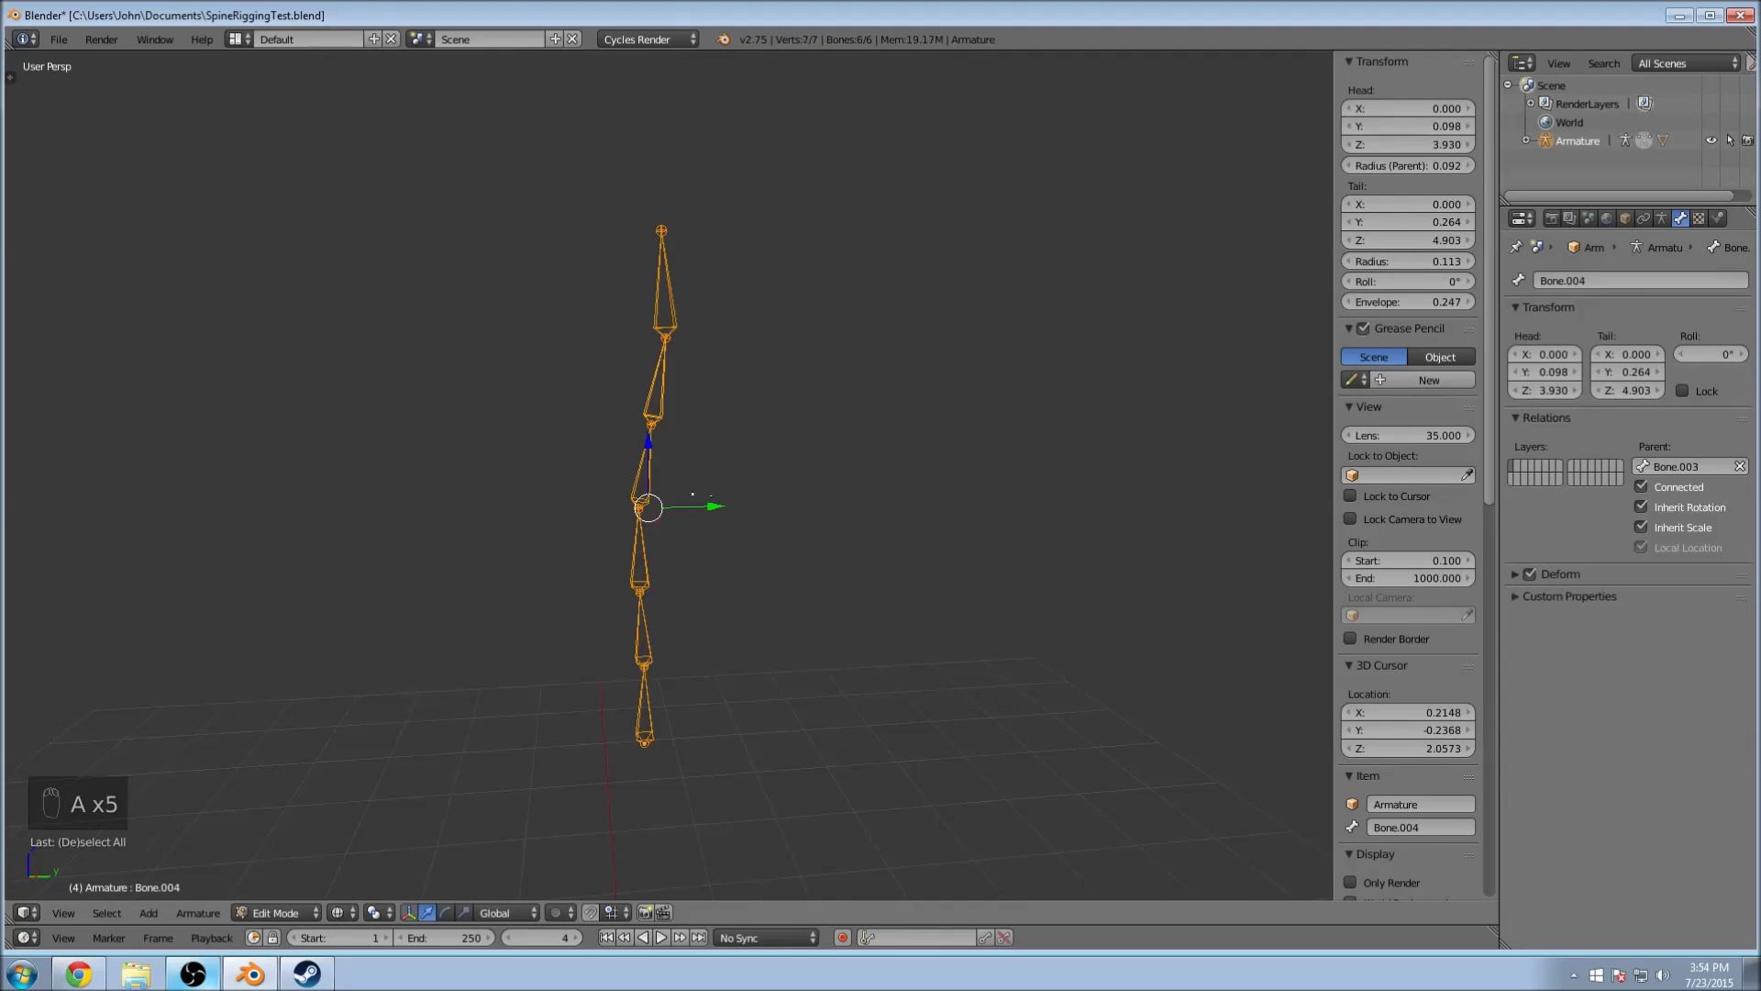
Step: Turn on the display of bone axes for the armature and check how they are oriented along the spine
left_click(1662, 218)
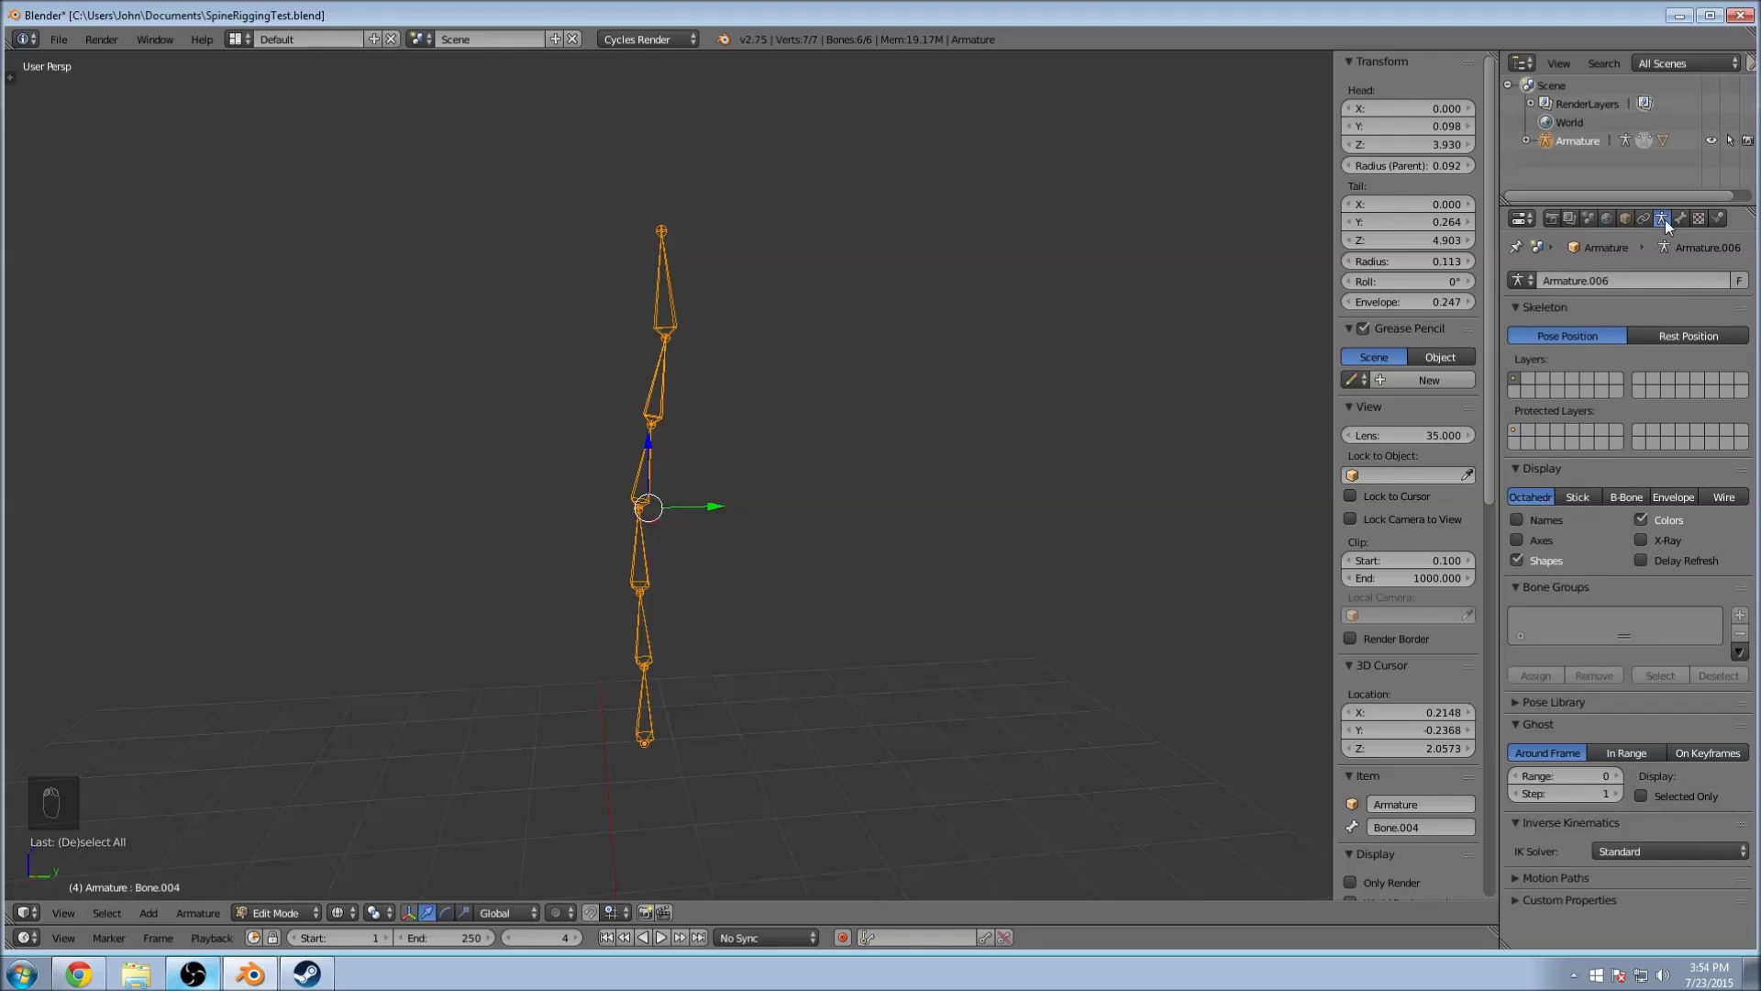
left_click(1516, 540)
scroll(673, 409, "up", 4)
middle_click_drag(672, 409, 689, 718)
scroll(856, 421, "up", 1)
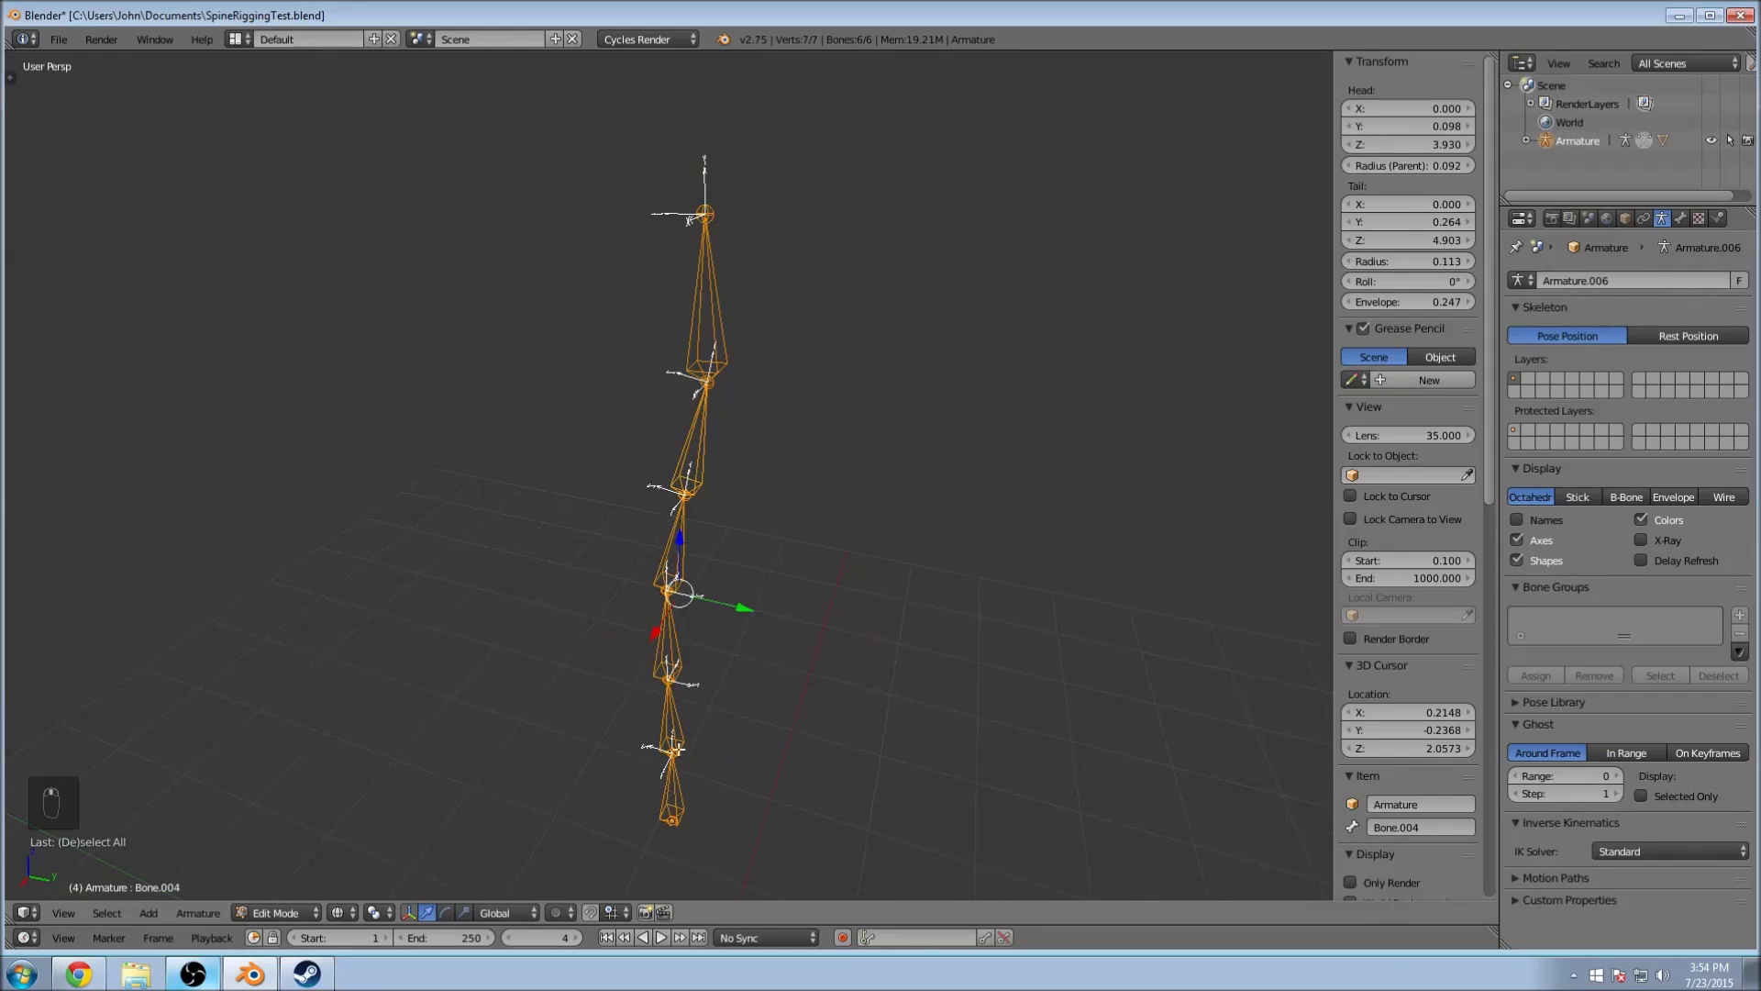
middle_click_drag(782, 649, 797, 311)
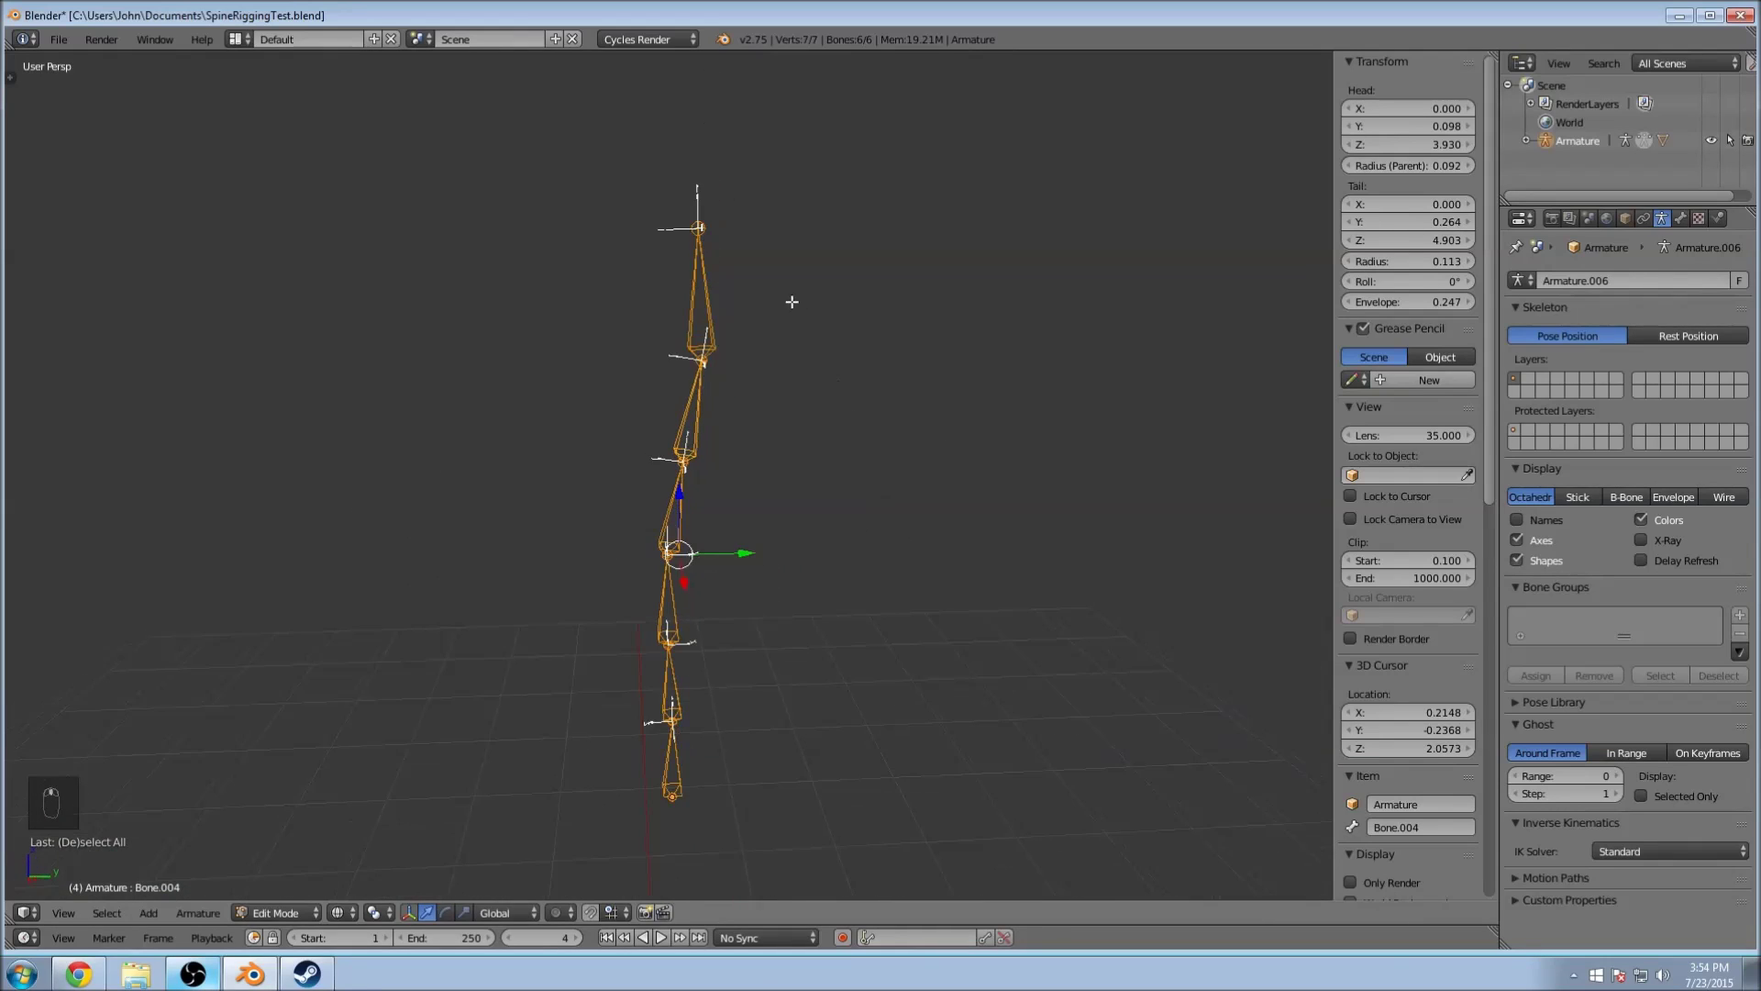
Step: Recalculate the roll of all selected spine bones to the Global +X Axis and inspect the axes' alignment
key("ctrl+n")
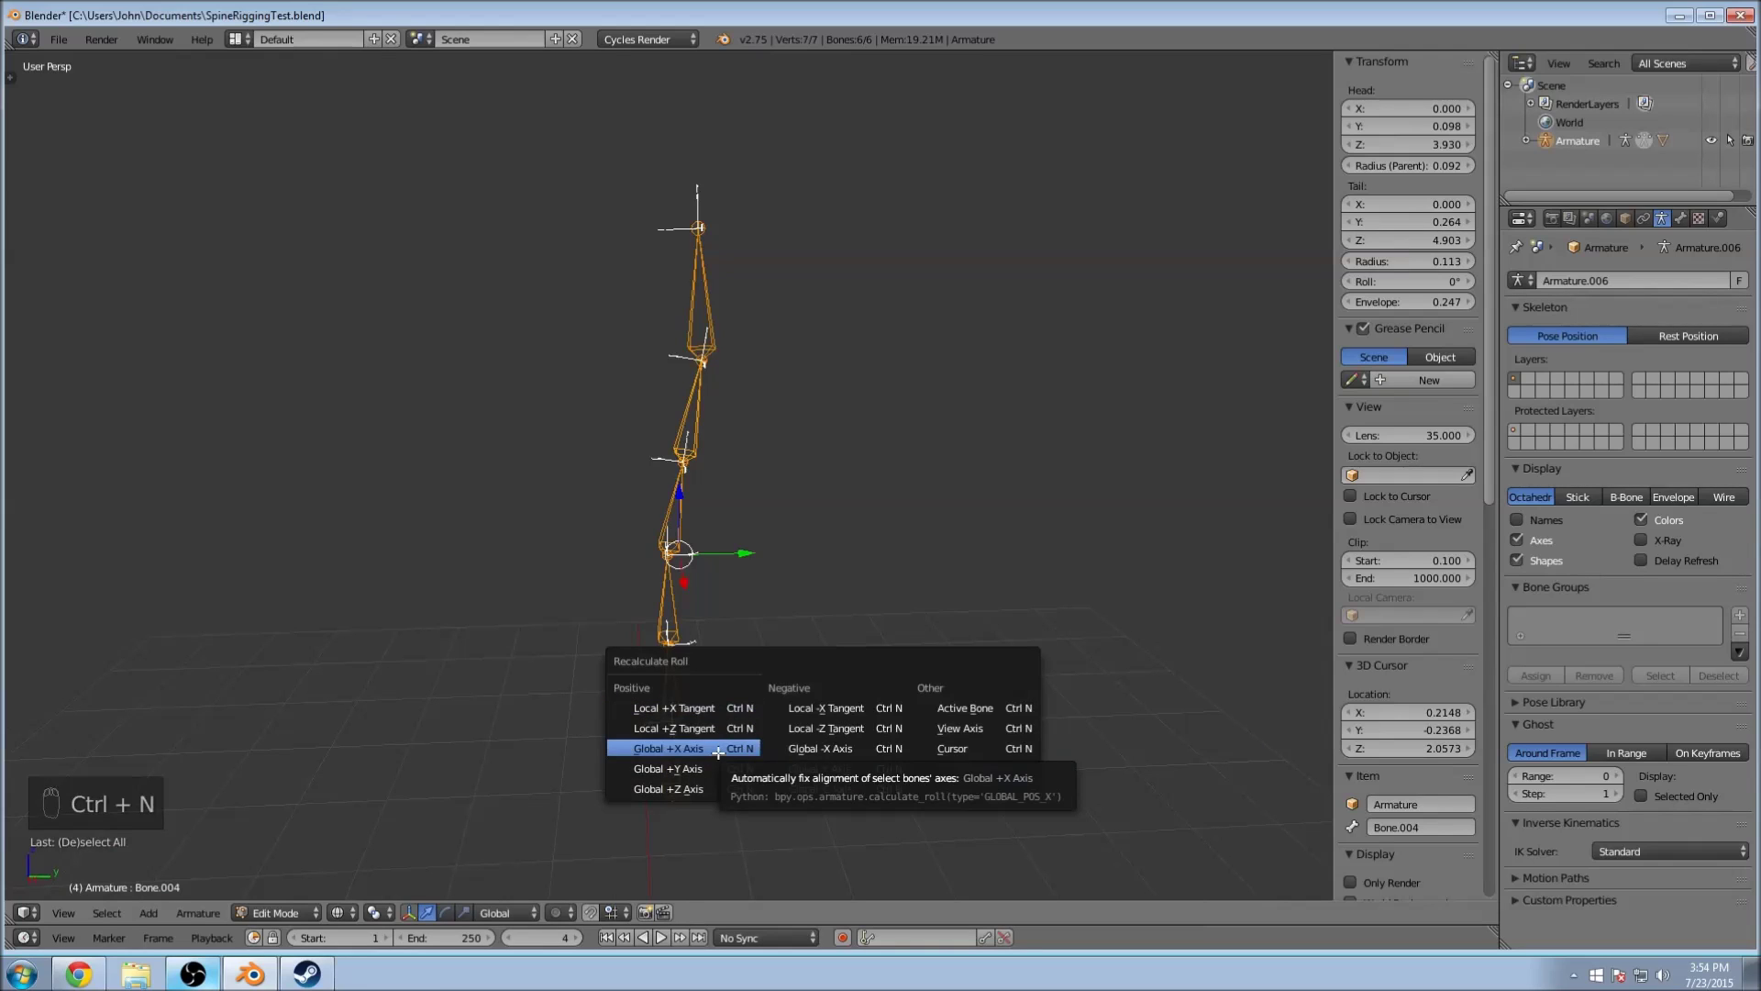
left_click(717, 752)
middle_click_drag(778, 506, 749, 554)
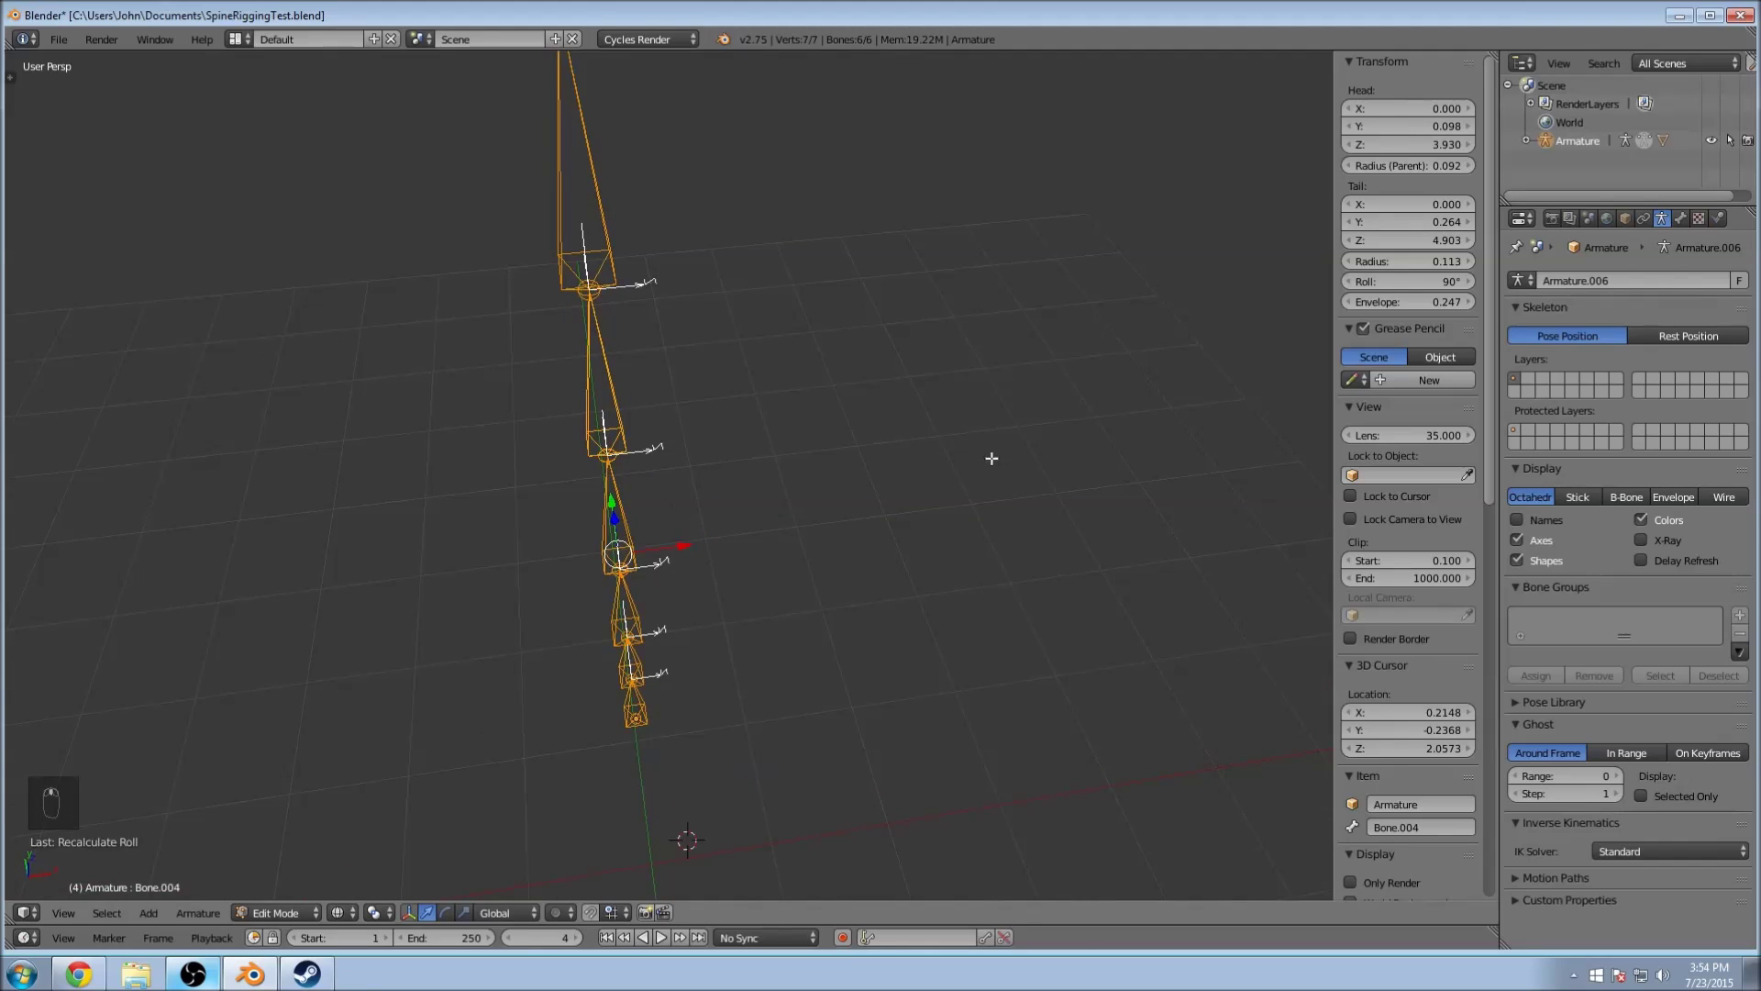
middle_click_drag(1207, 361, 705, 451)
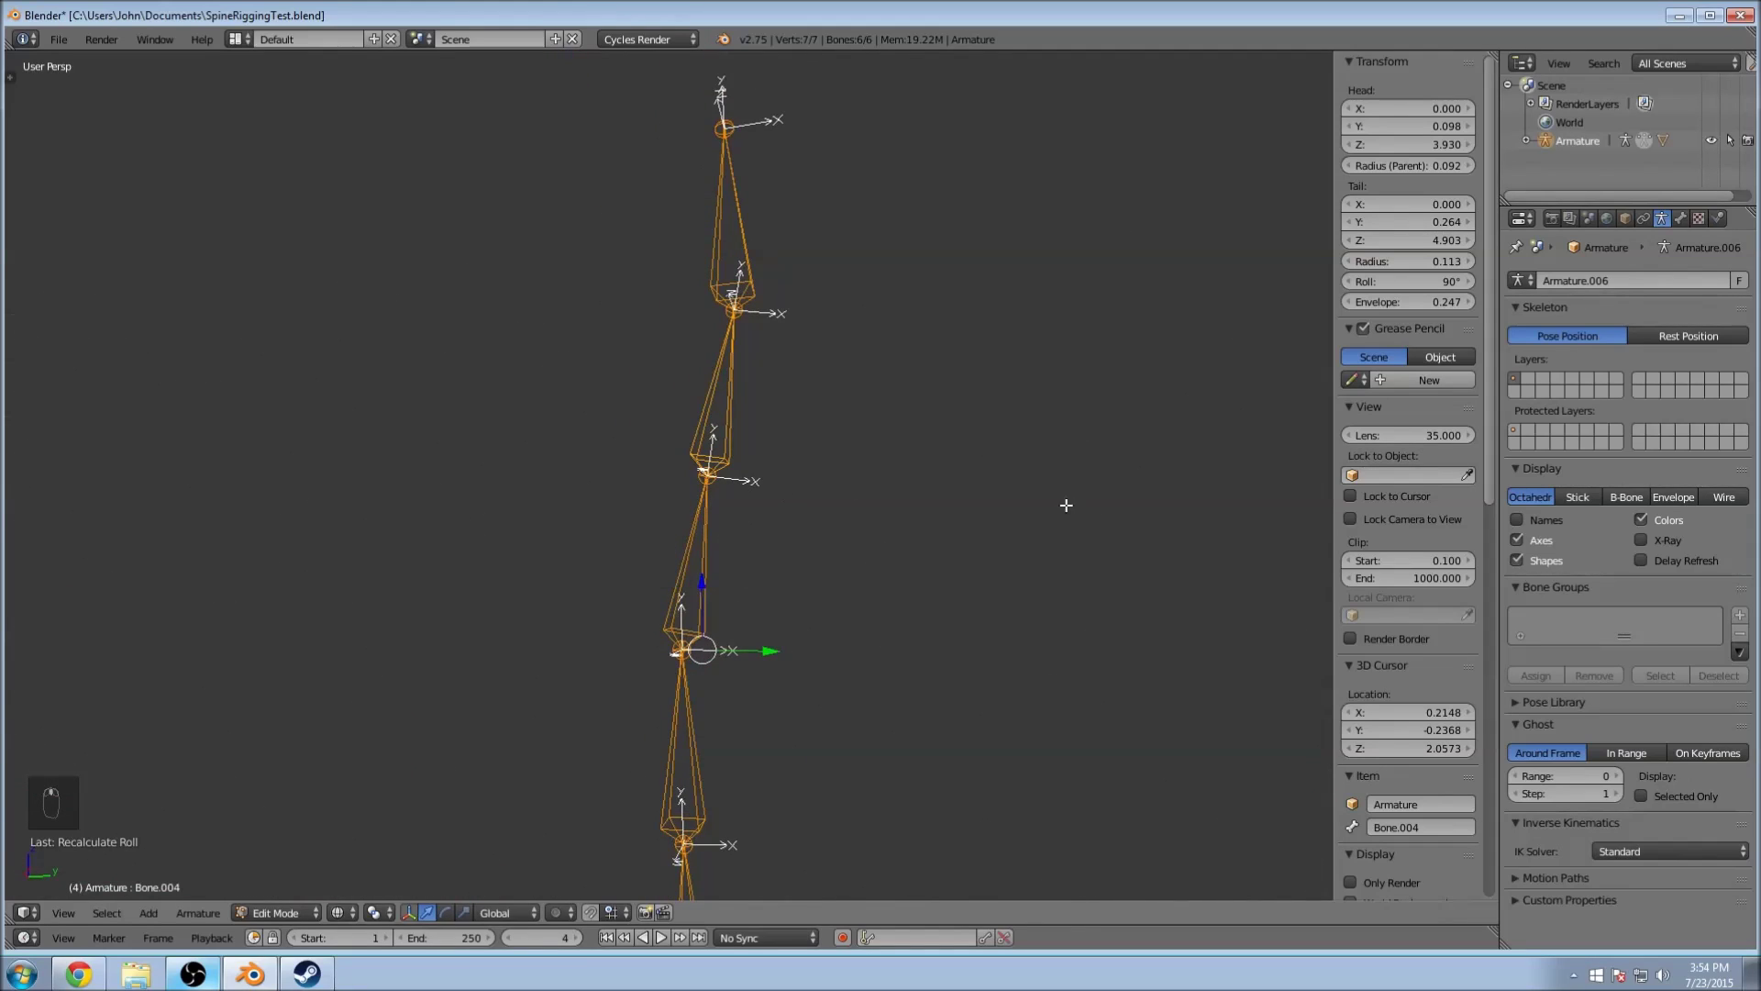
scroll(771, 646, "down", 2)
middle_click_drag(840, 445, 751, 506)
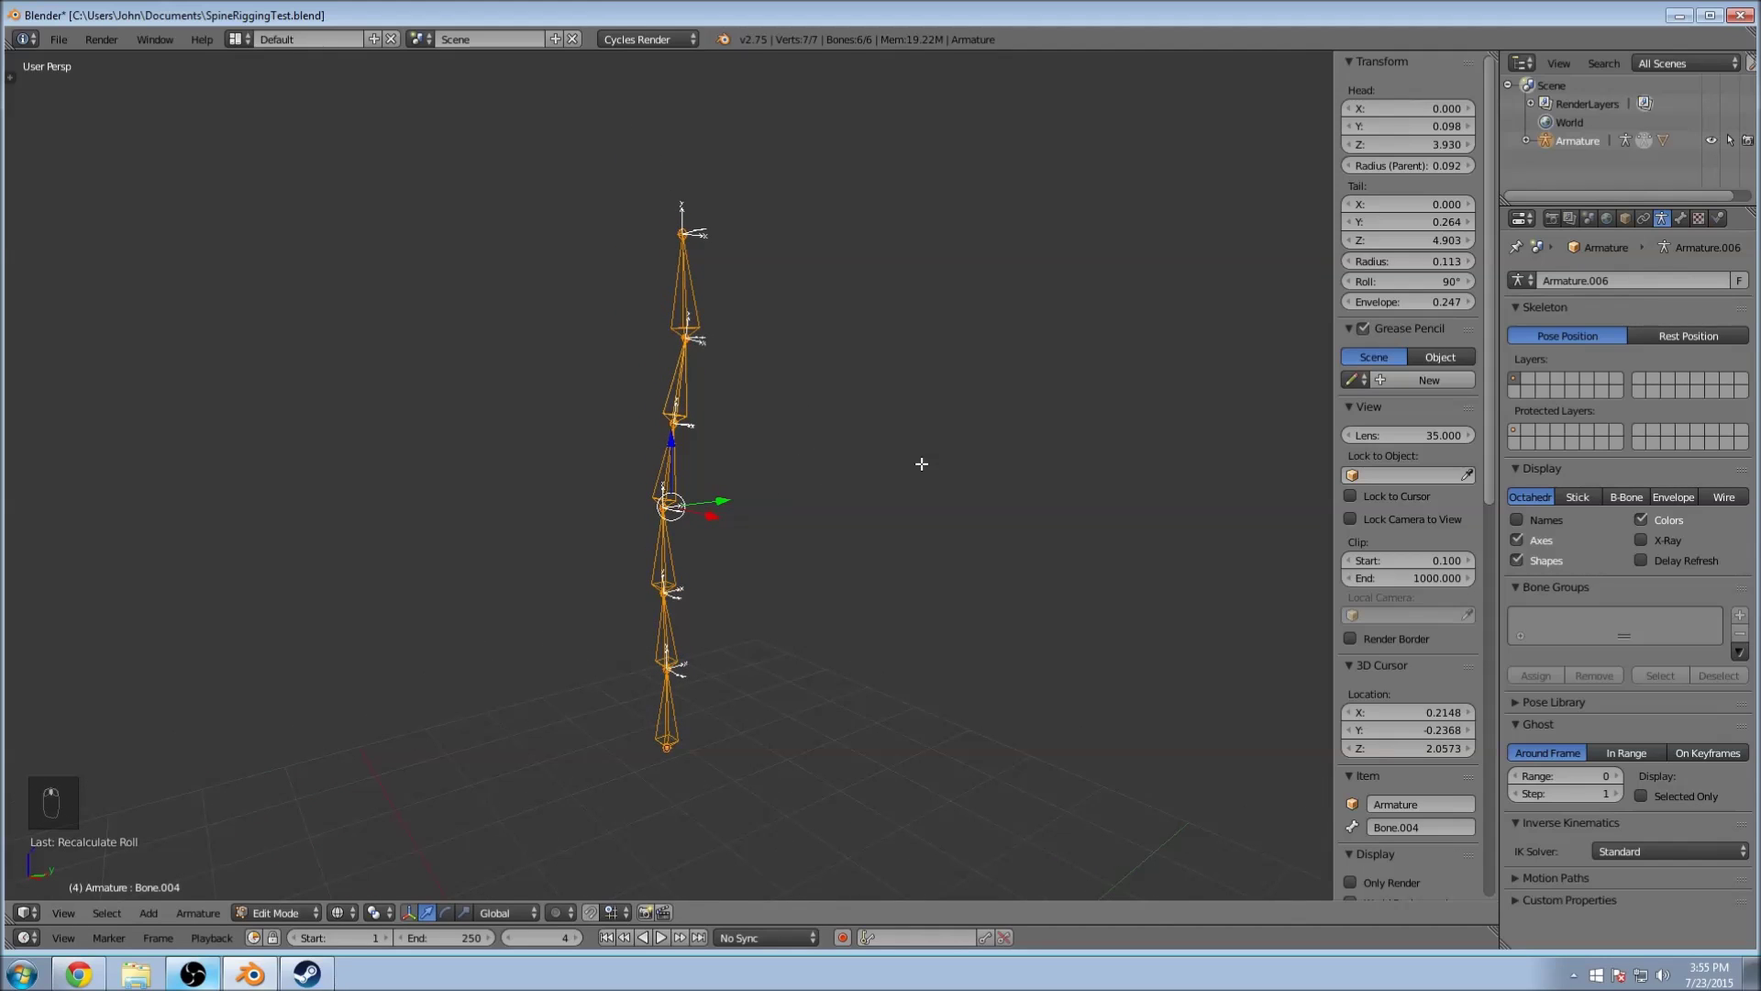
Step: Deselect all bones and return the armature to Object Mode
key("a")
middle_click_drag(795, 700, 834, 708)
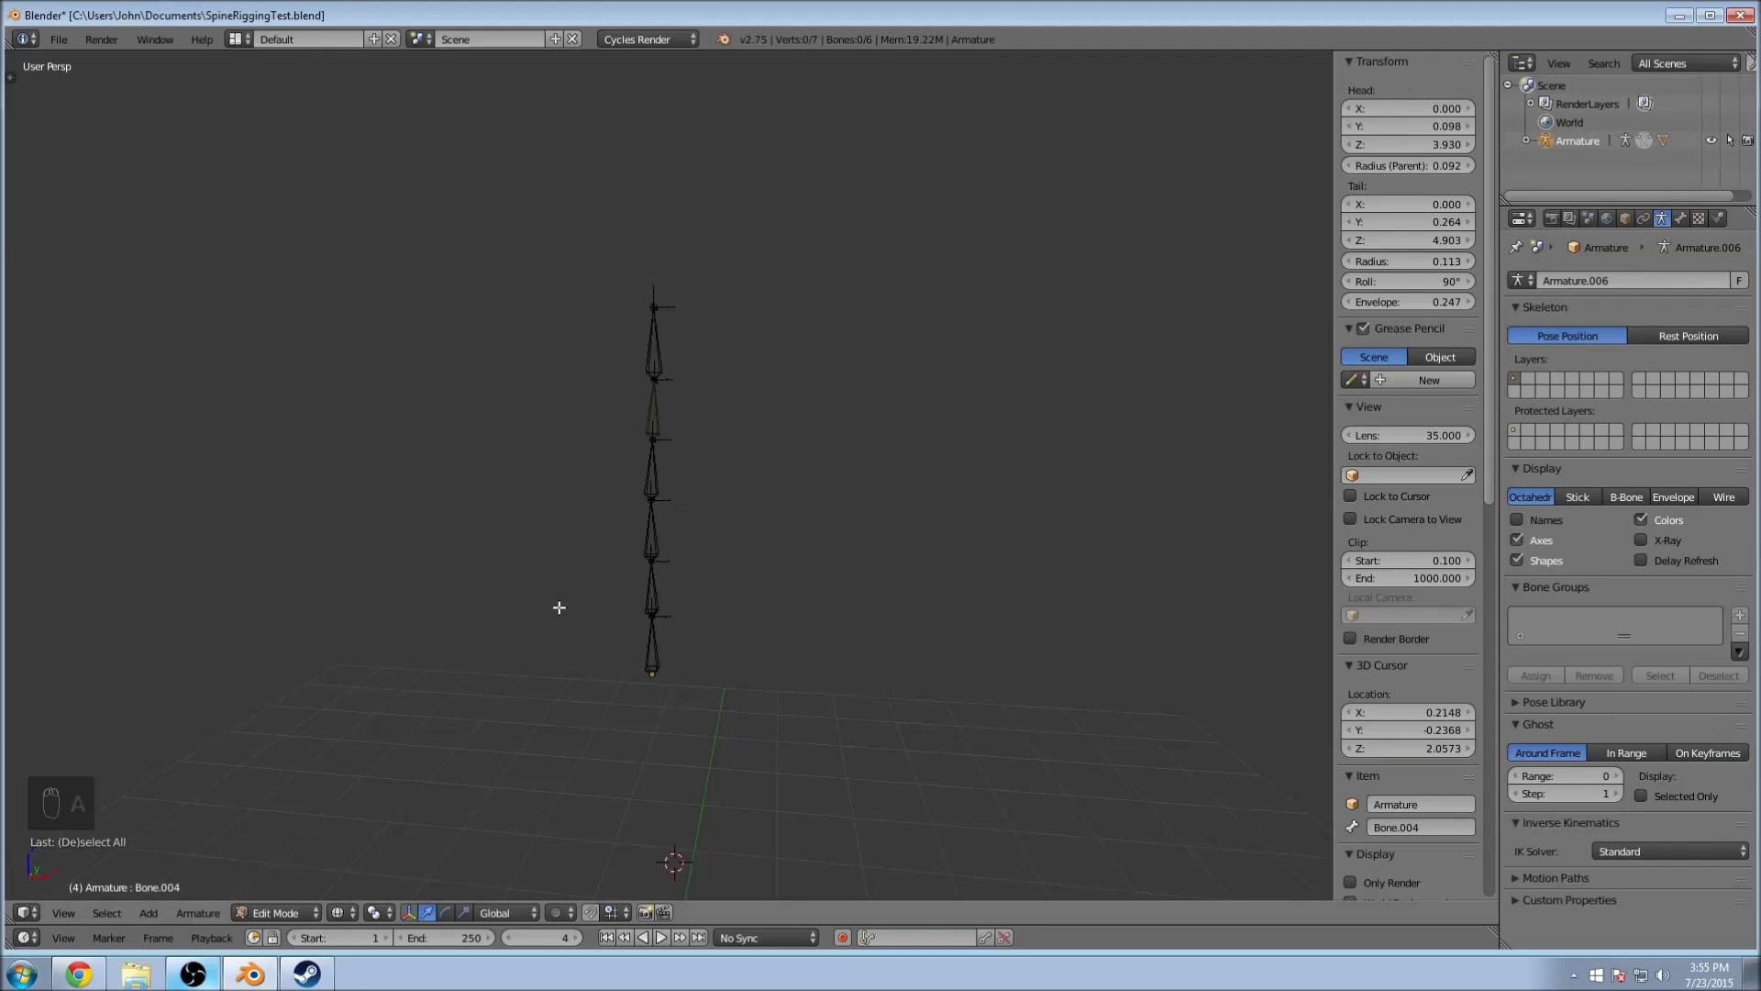
left_click(275, 913)
left_click(266, 890)
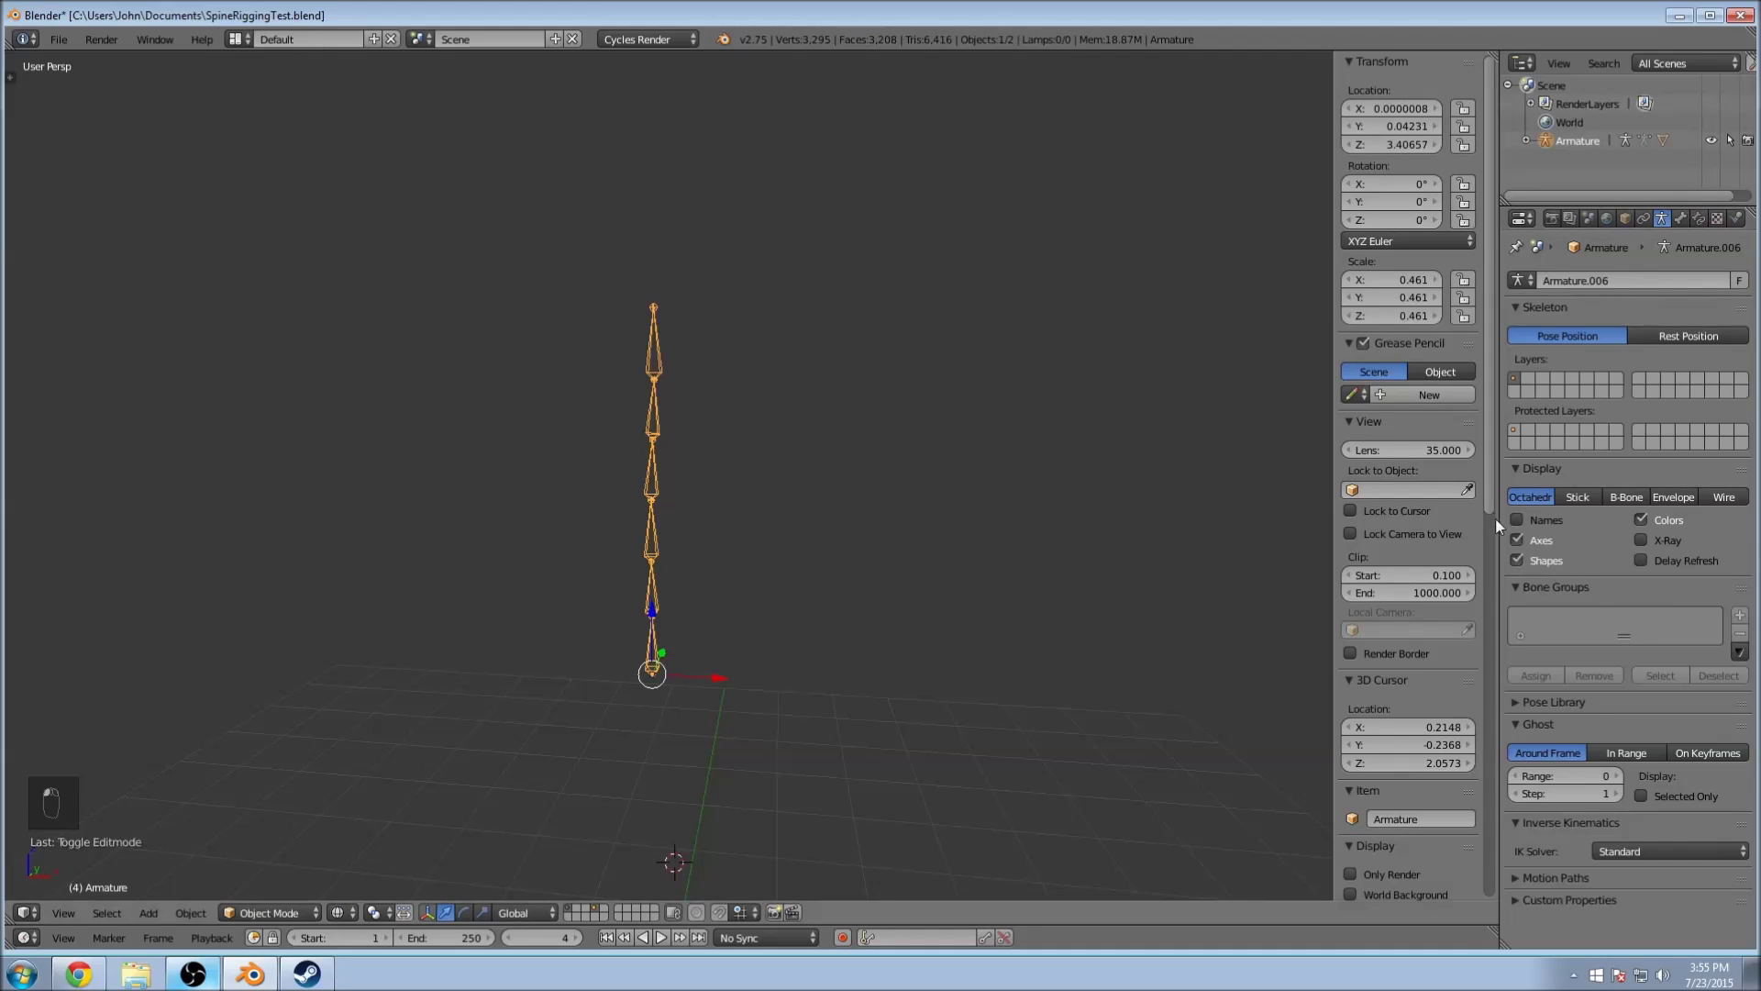
scroll(824, 503, "up", 4)
key("Tab")
middle_click_drag(774, 595, 715, 629)
key("Tab")
Step: Add a Bezier curve at the 3D cursor and raise it about 1.27 units along Z, near the base of the spine
key("space")
mouse_move(719, 642)
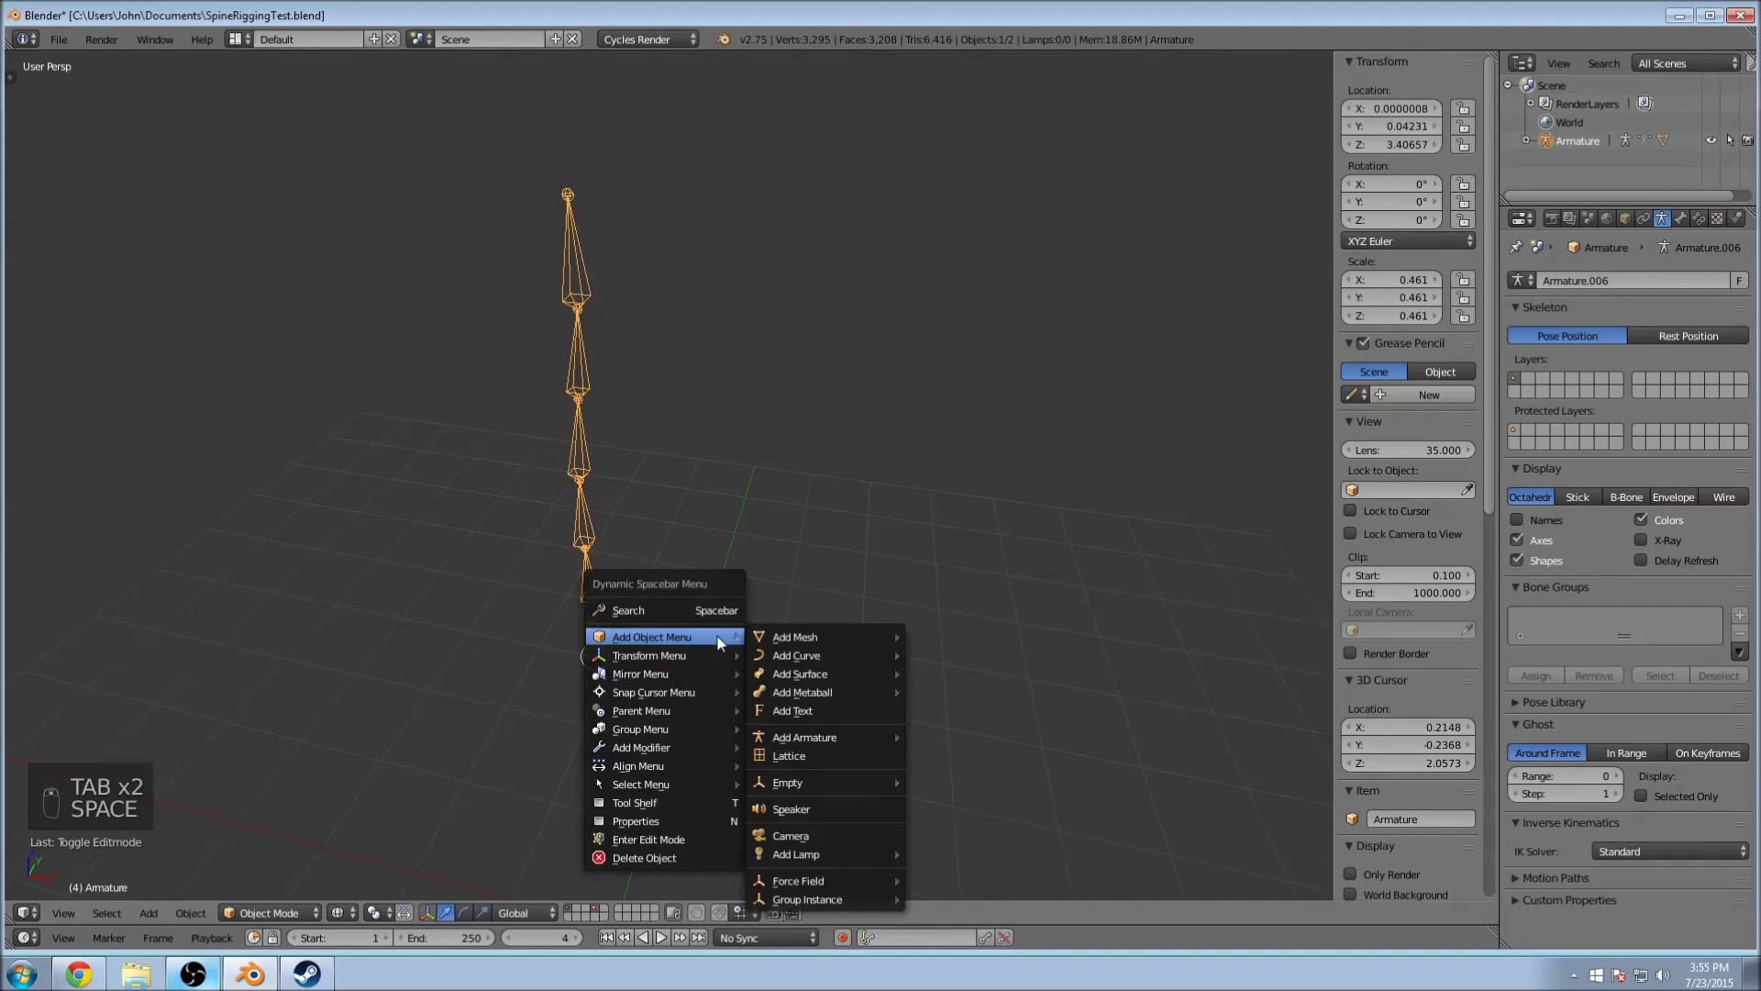
mouse_move(825, 653)
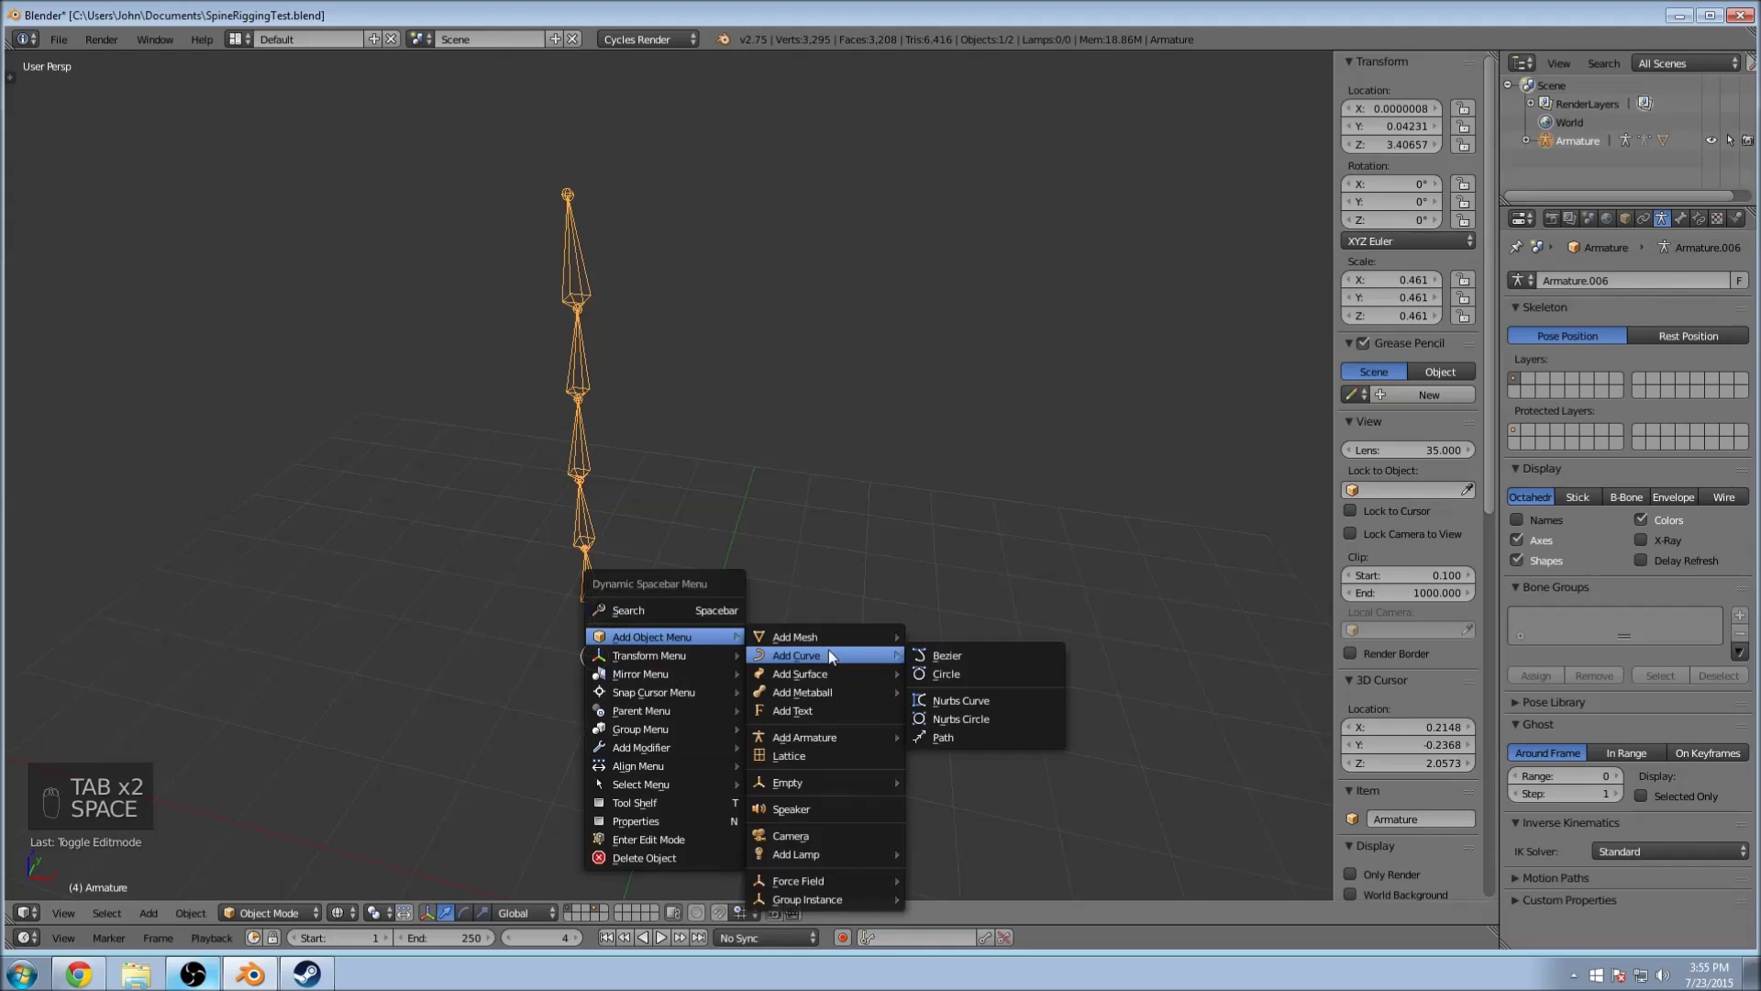
left_click(982, 655)
middle_click_drag(786, 652, 633, 784)
key("g")
key("z")
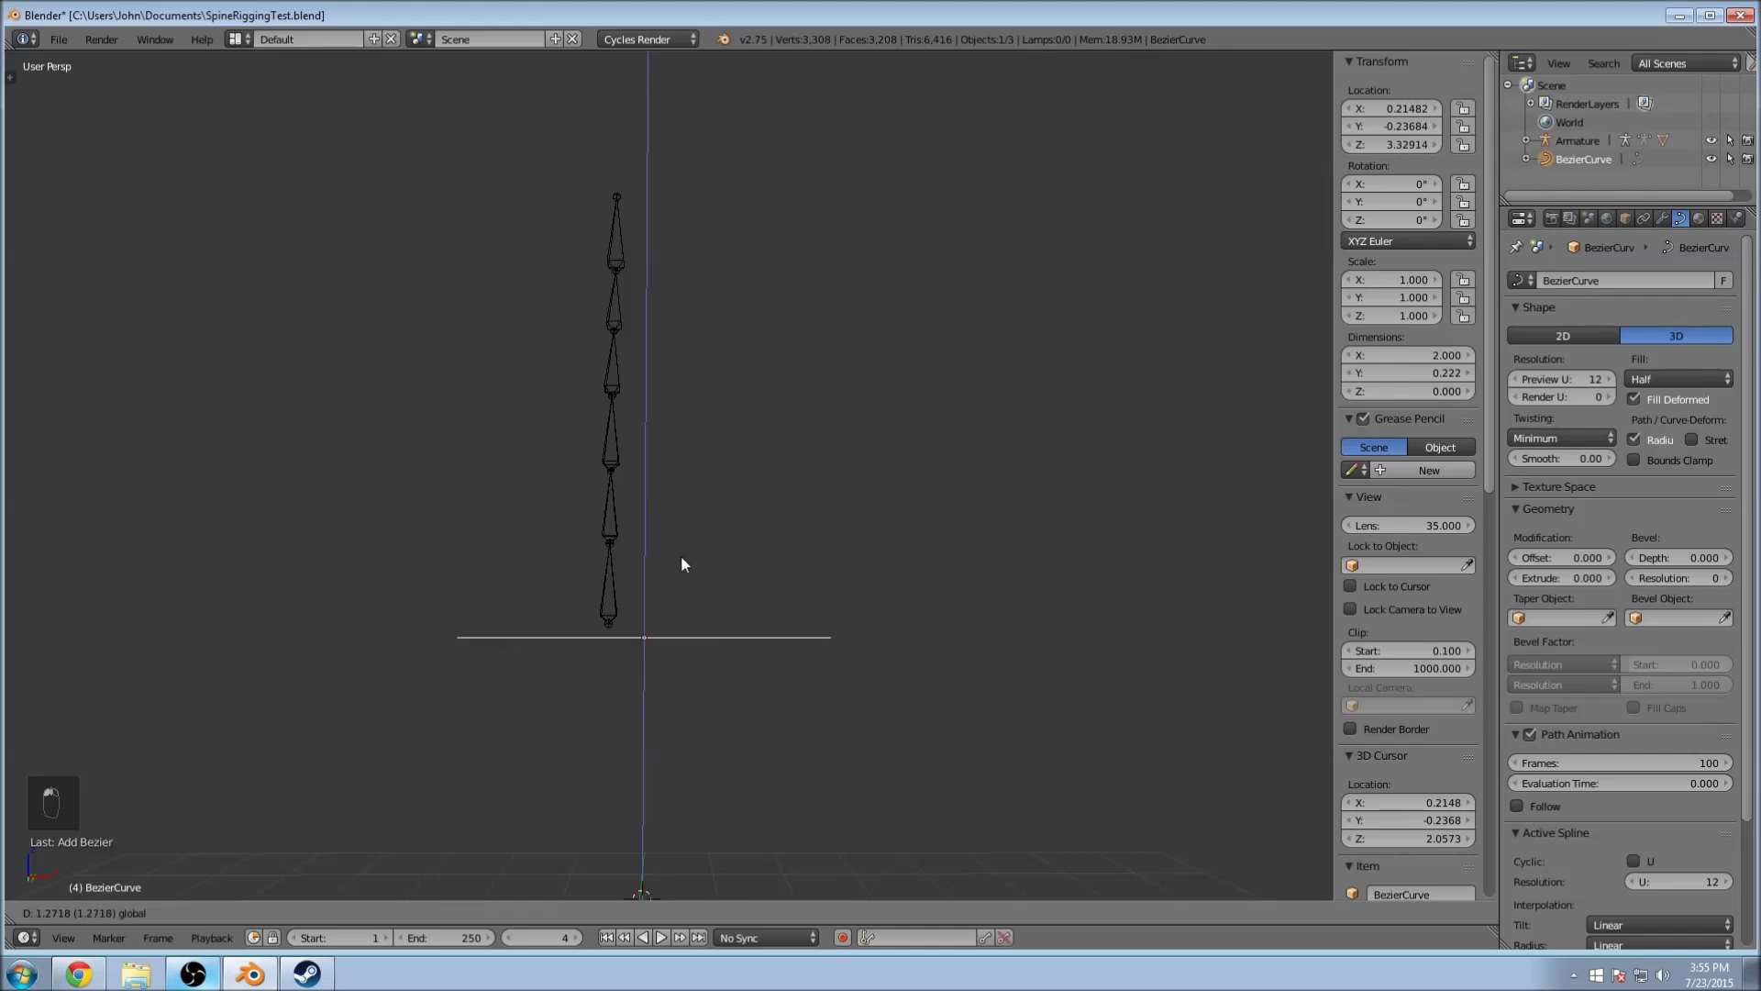
left_click(681, 563)
Step: Rotate the Bezier curve 90° about the global X axis and check it in the right side view
middle_click_drag(822, 574, 768, 603)
key("r")
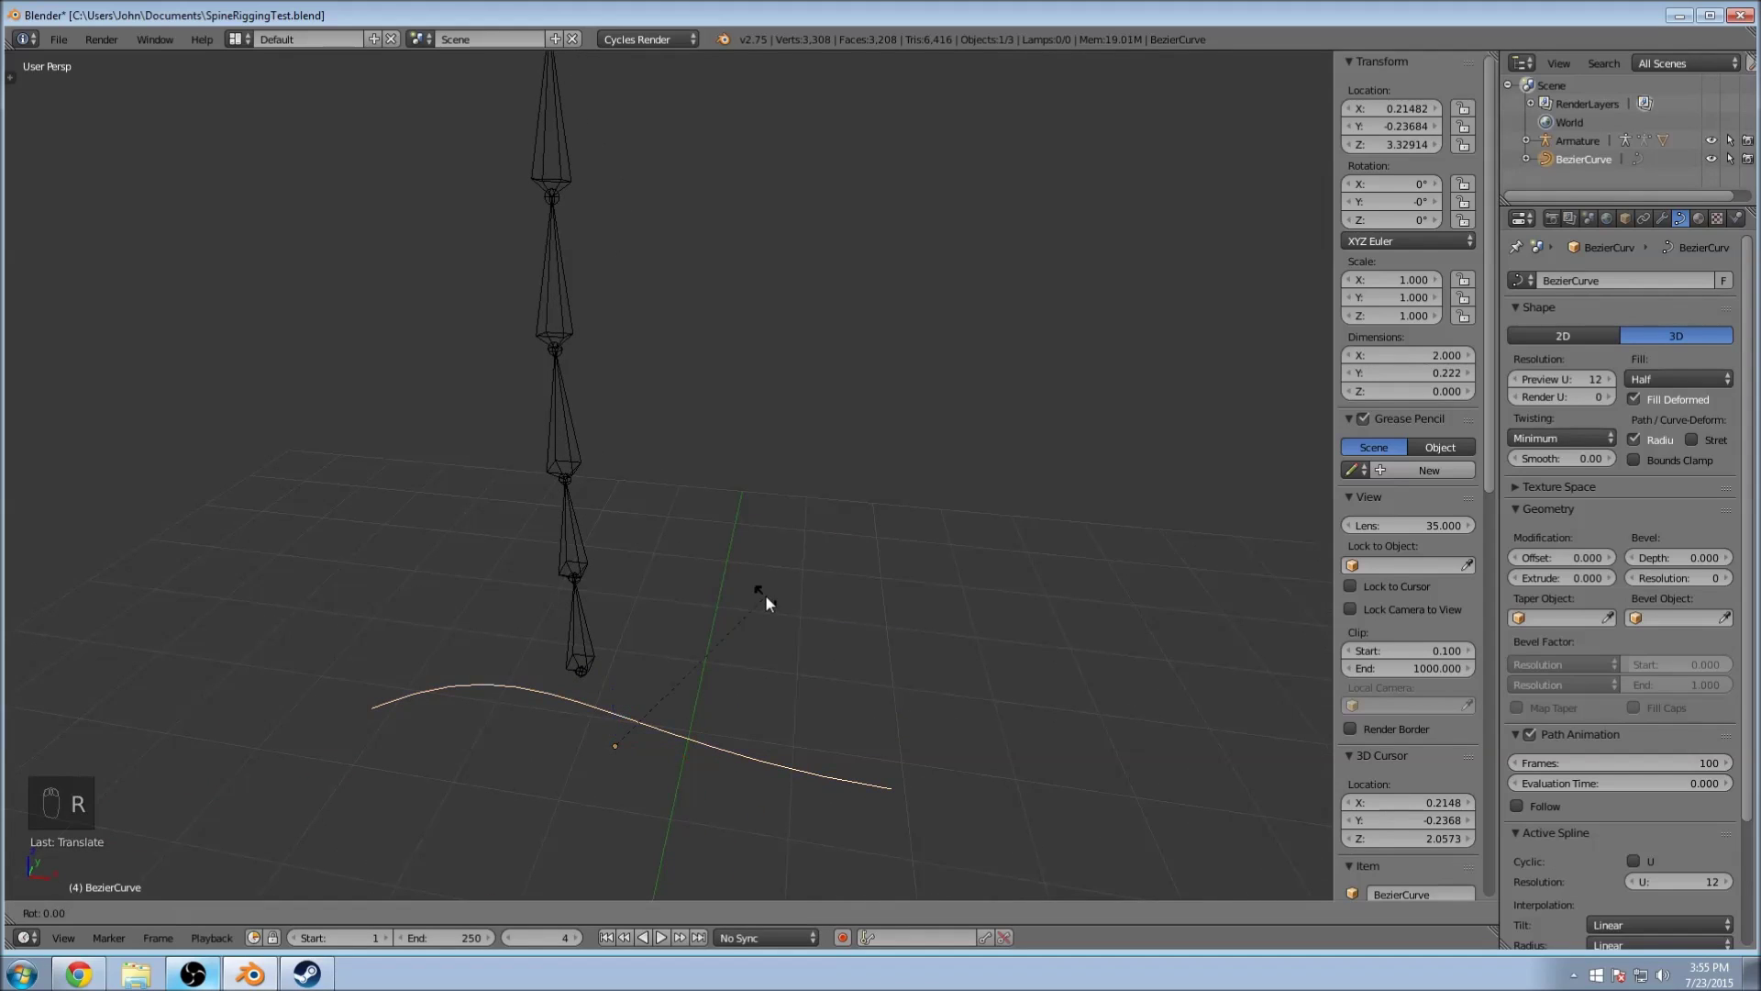
key("x")
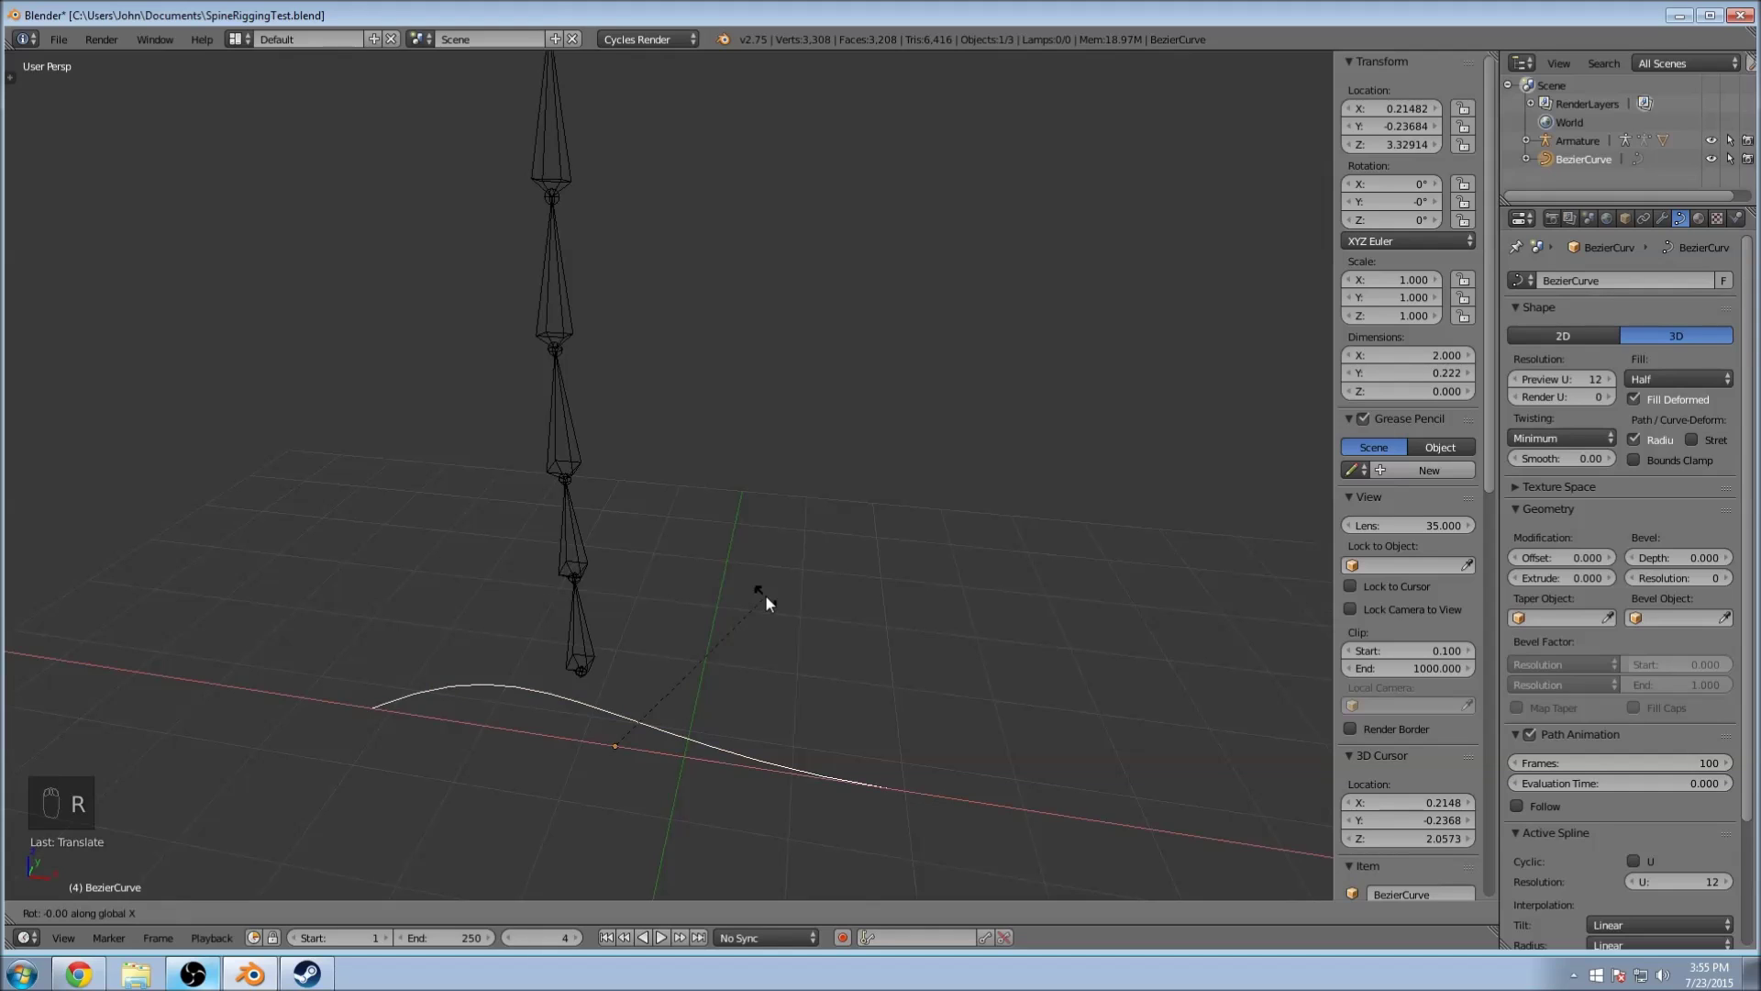
type("90")
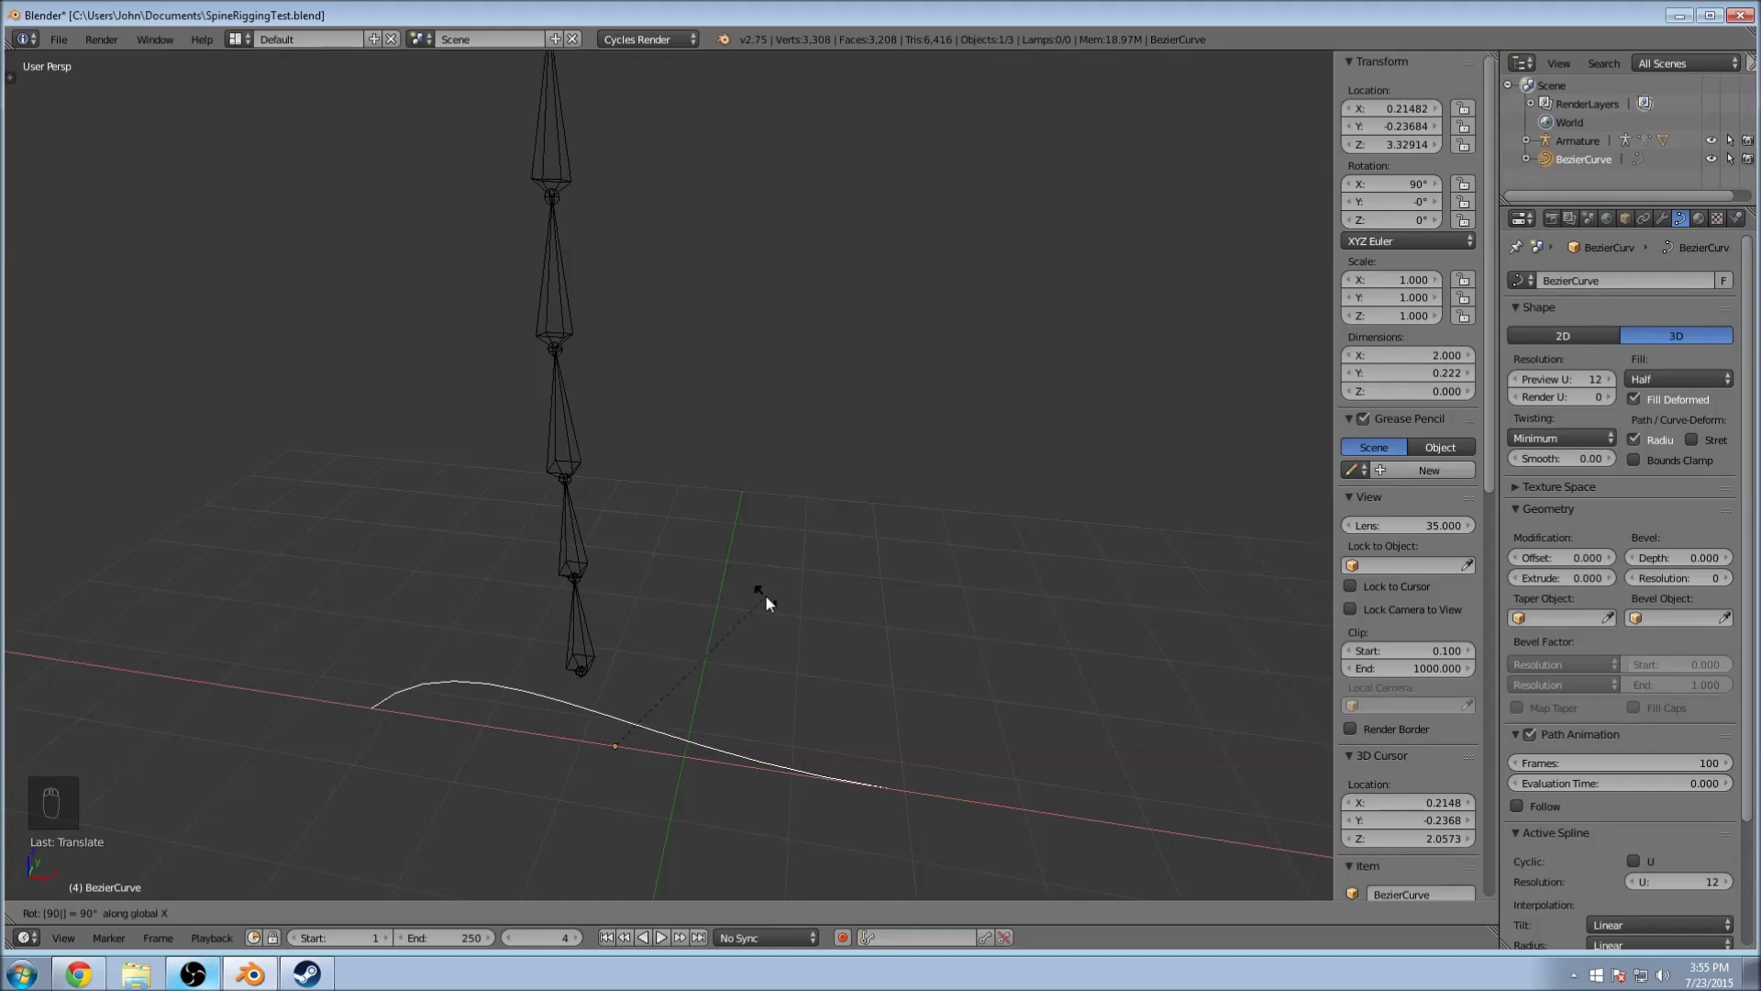
key("Return")
middle_click_drag(767, 602, 670, 590)
key("KP_3")
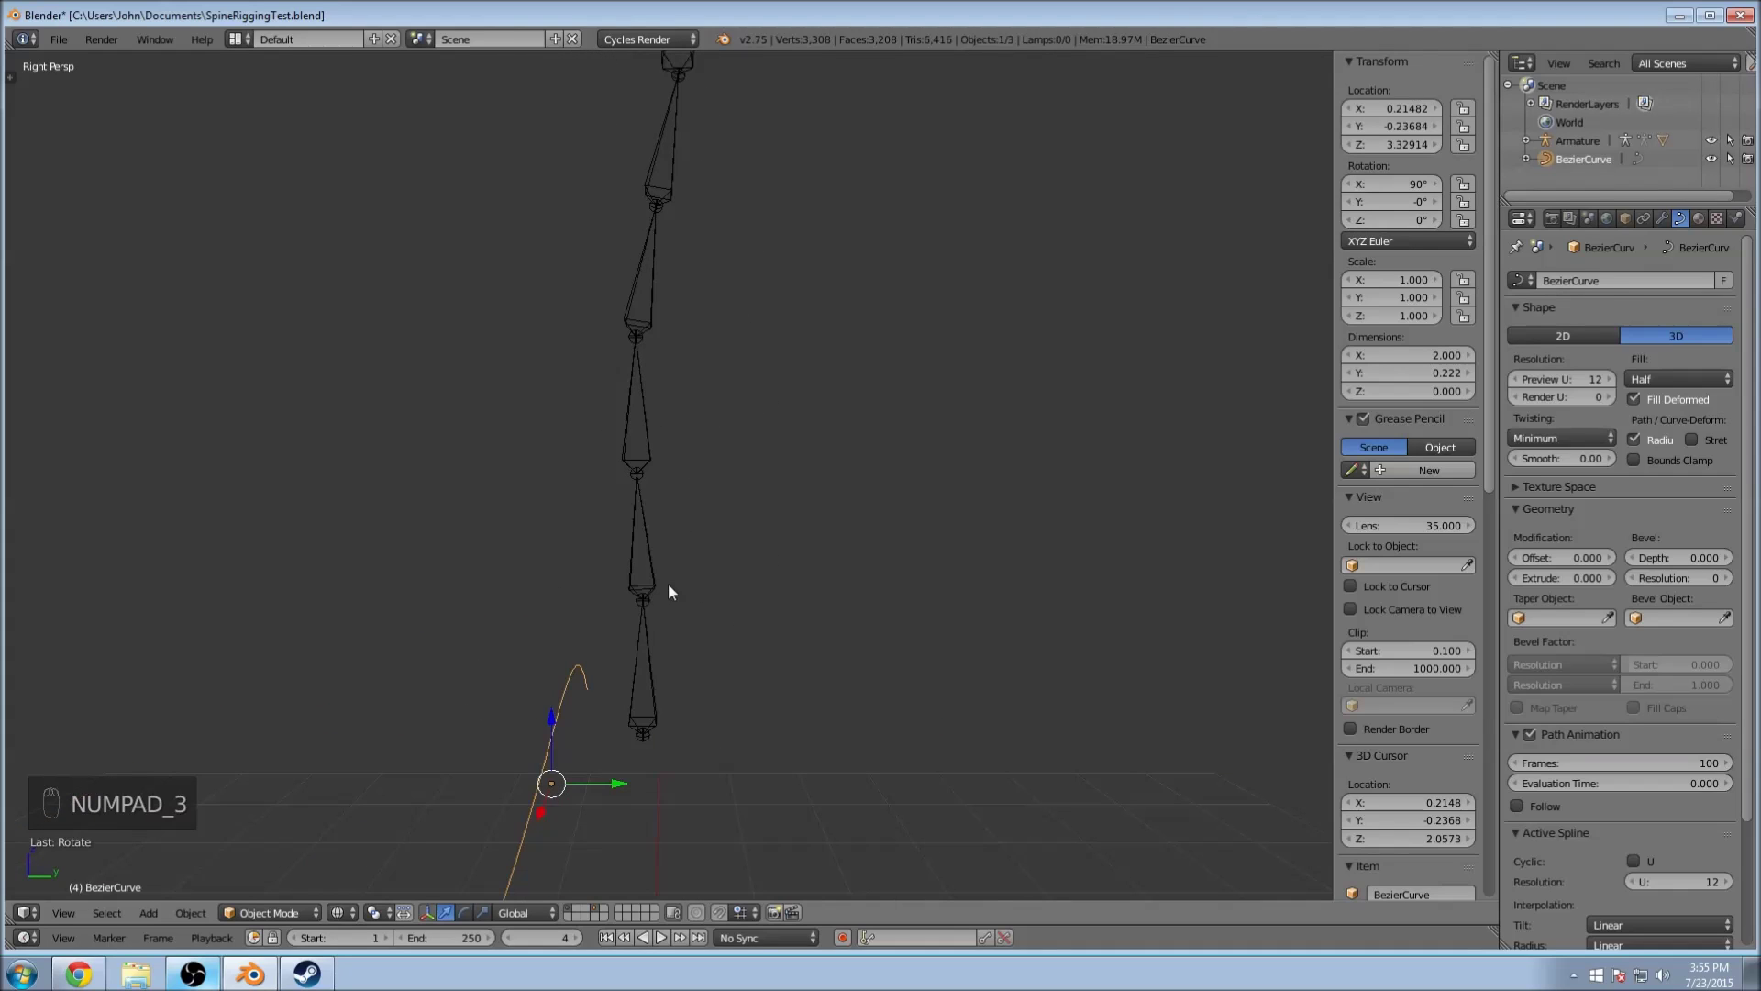
Step: In the front orthographic view, move the Bezier curve to about X 1.006, Z 3.408 so its start meets the base of the lowest spine bone
key("KP_1")
key("KP_5")
middle_click_drag(637, 643, 702, 504, "shift")
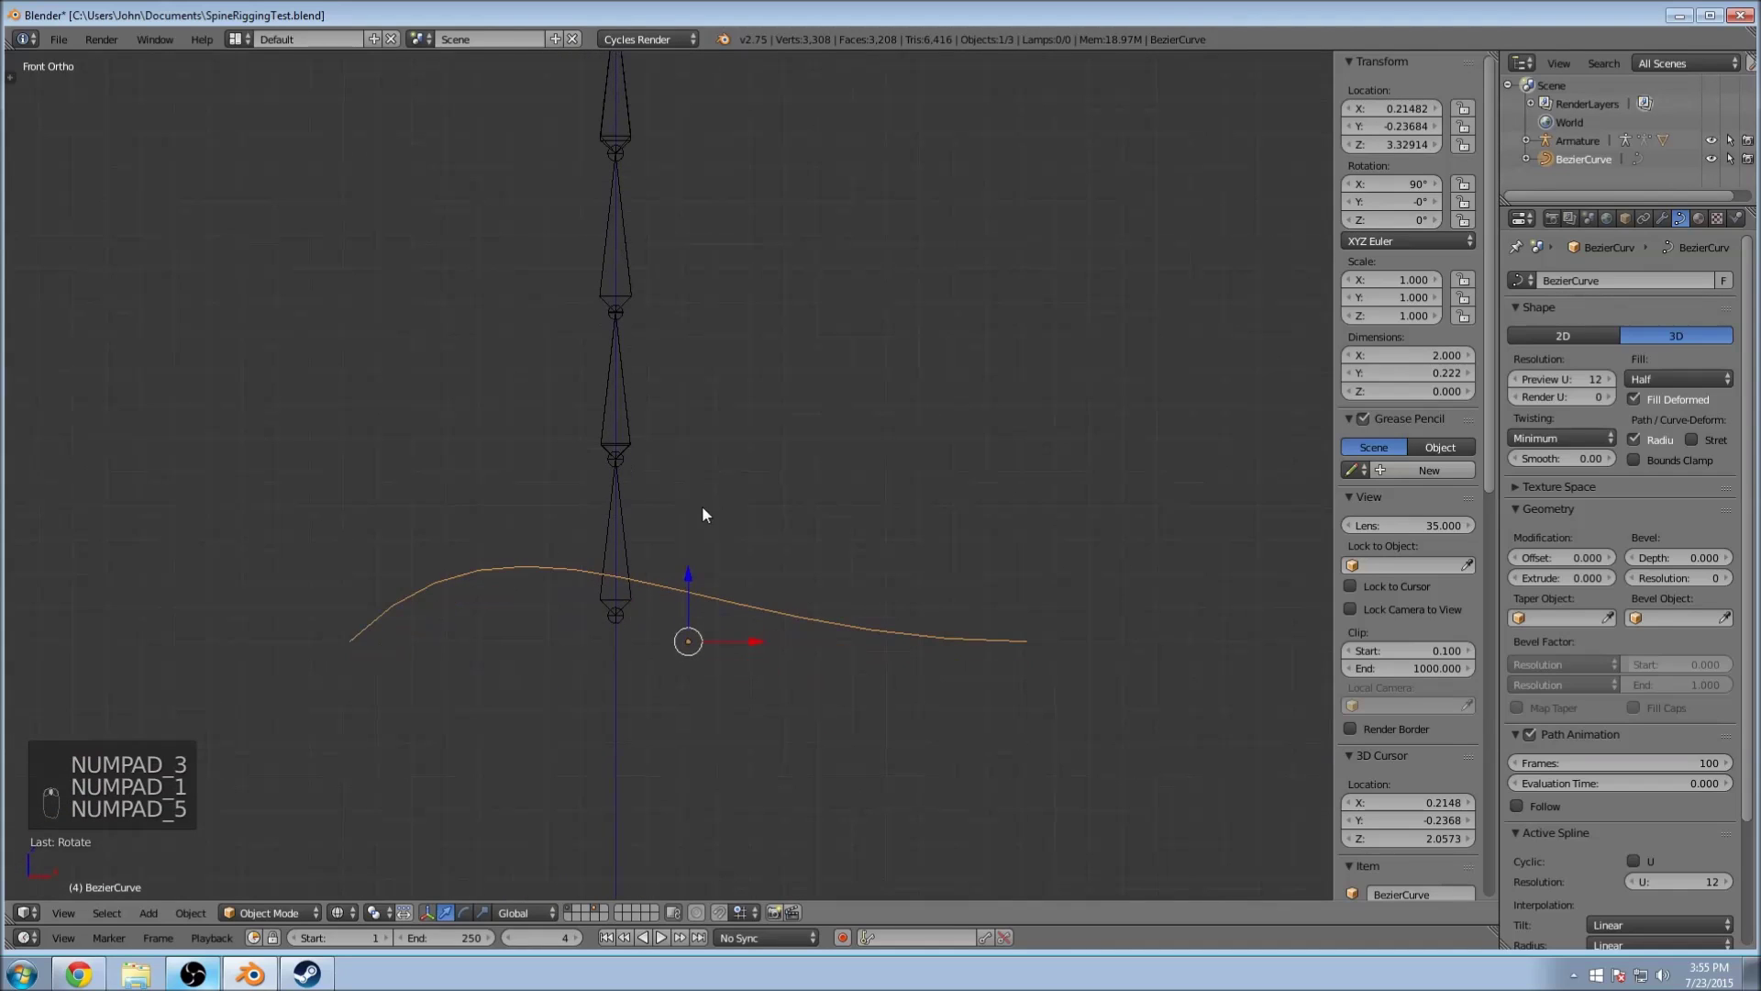
key("g")
left_click(953, 612)
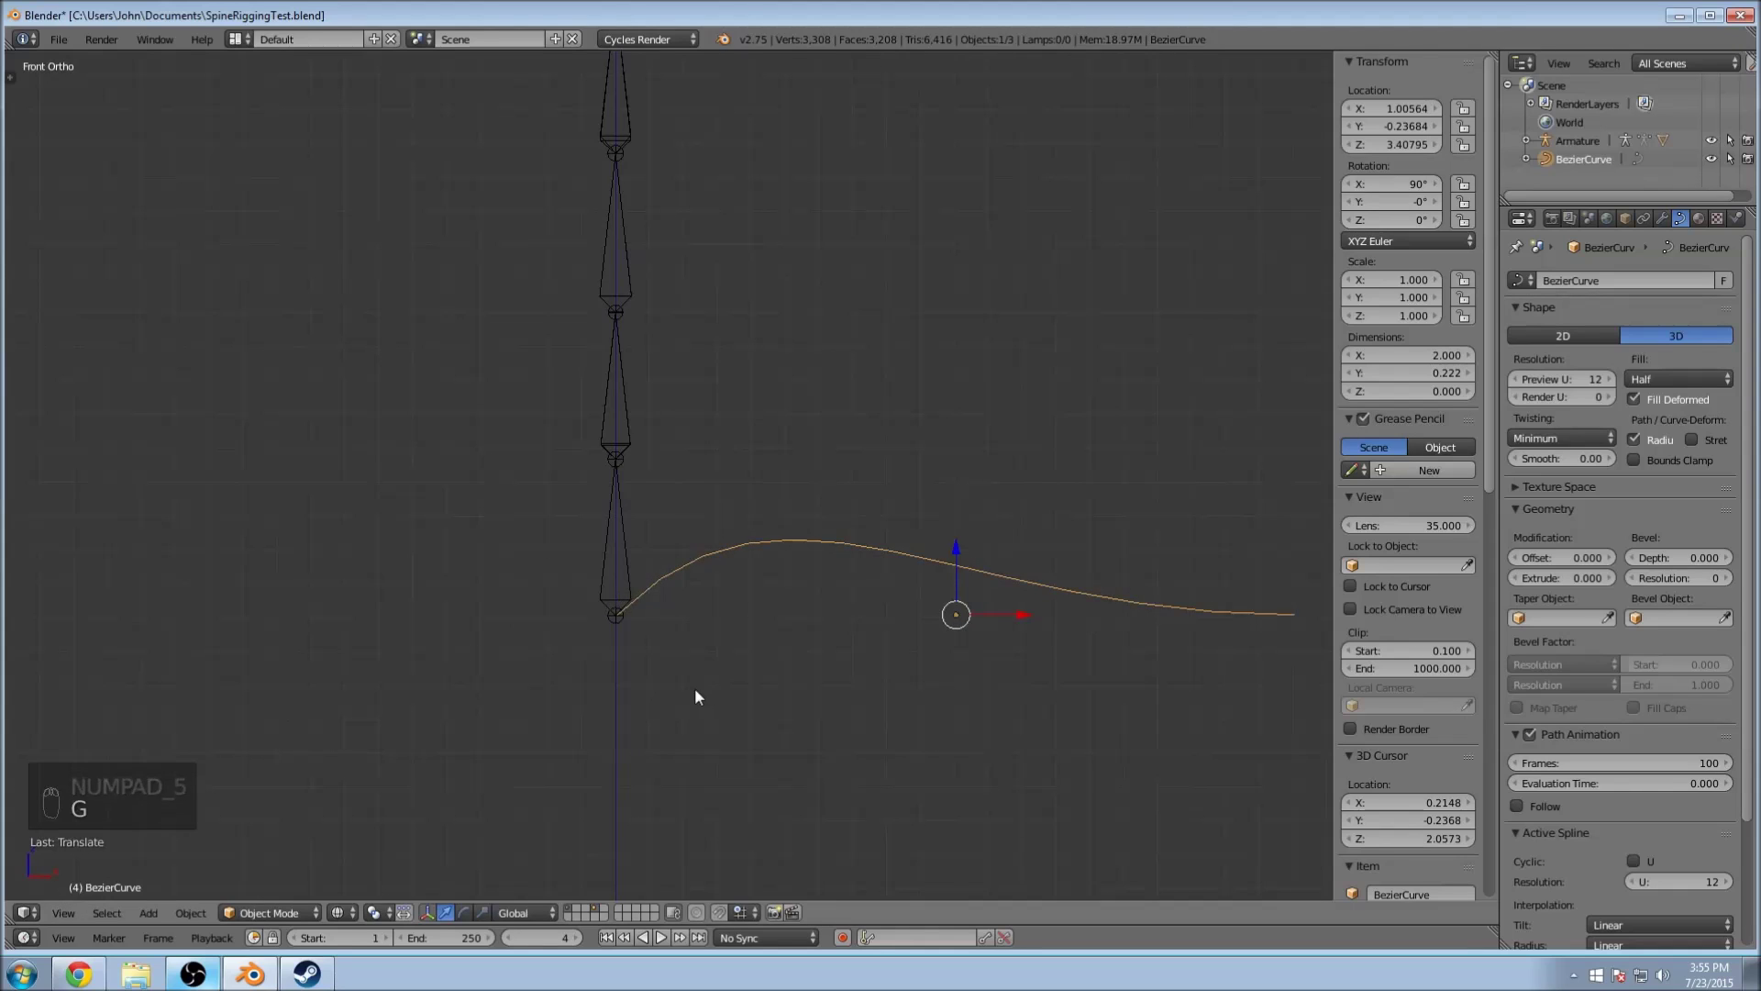
scroll(781, 551, "up", 6)
scroll(929, 523, "up", 4)
middle_click_drag(929, 522, 883, 540, "shift")
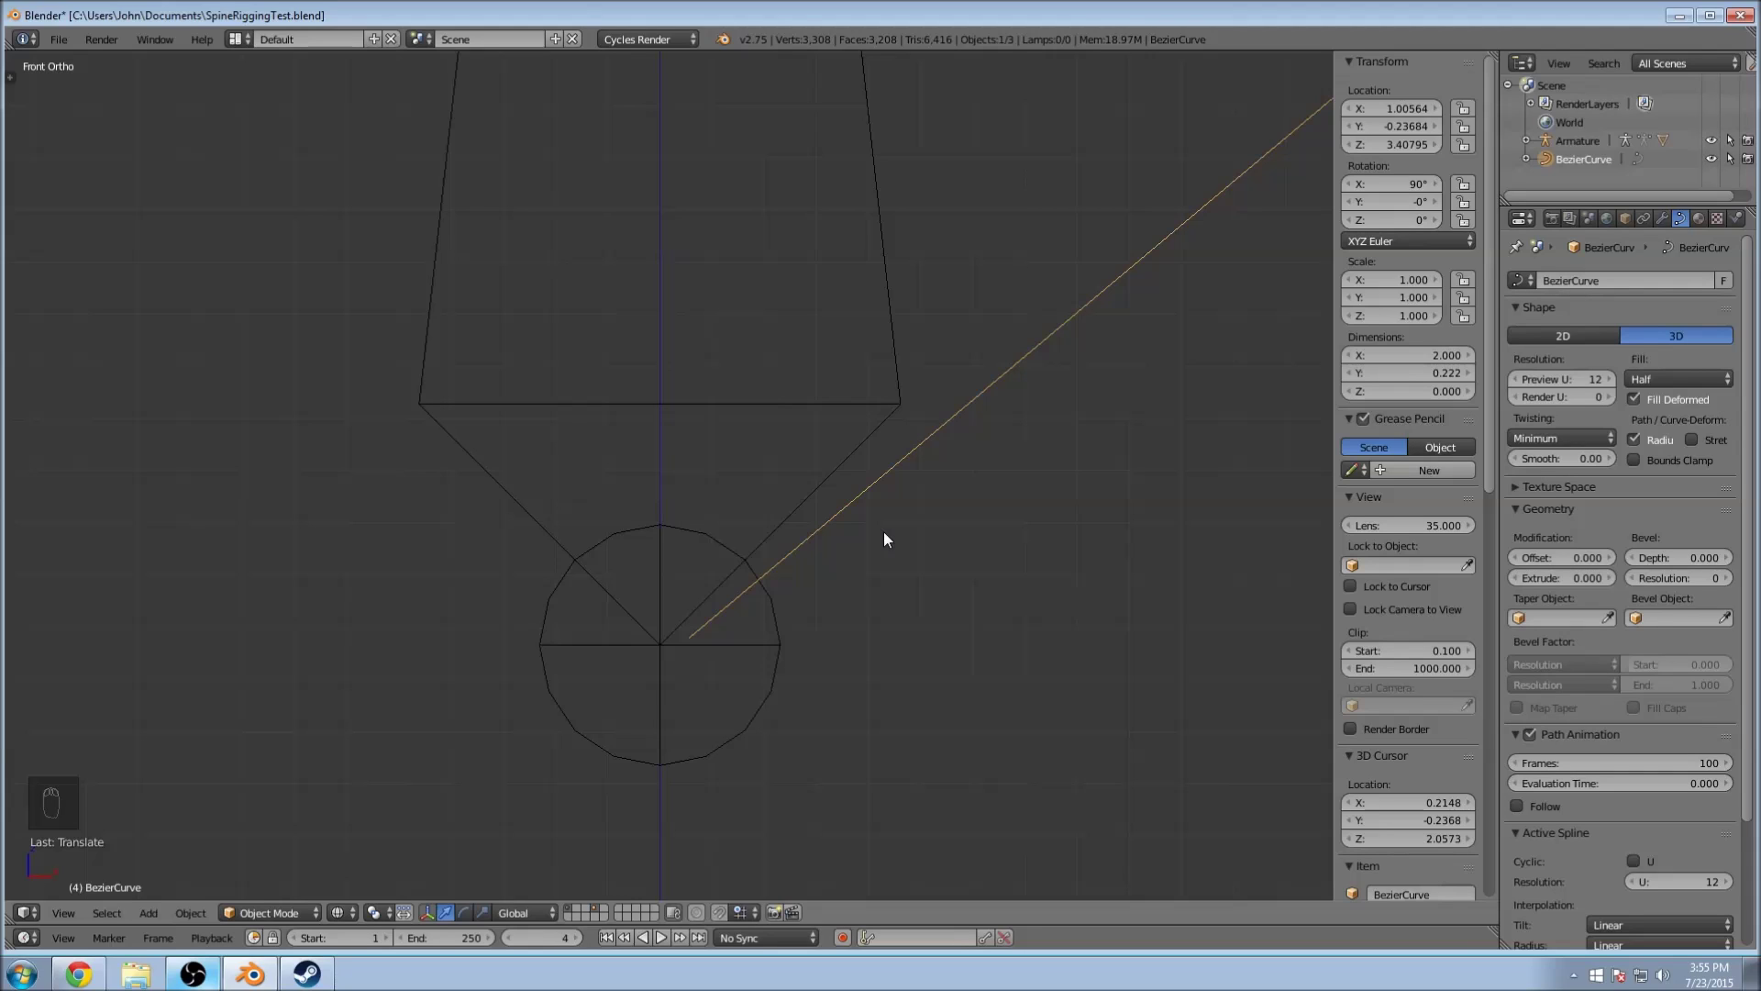
Step: Examine the curve's position relative to the spine bones in the top, bottom and right side views
key("KP_1")
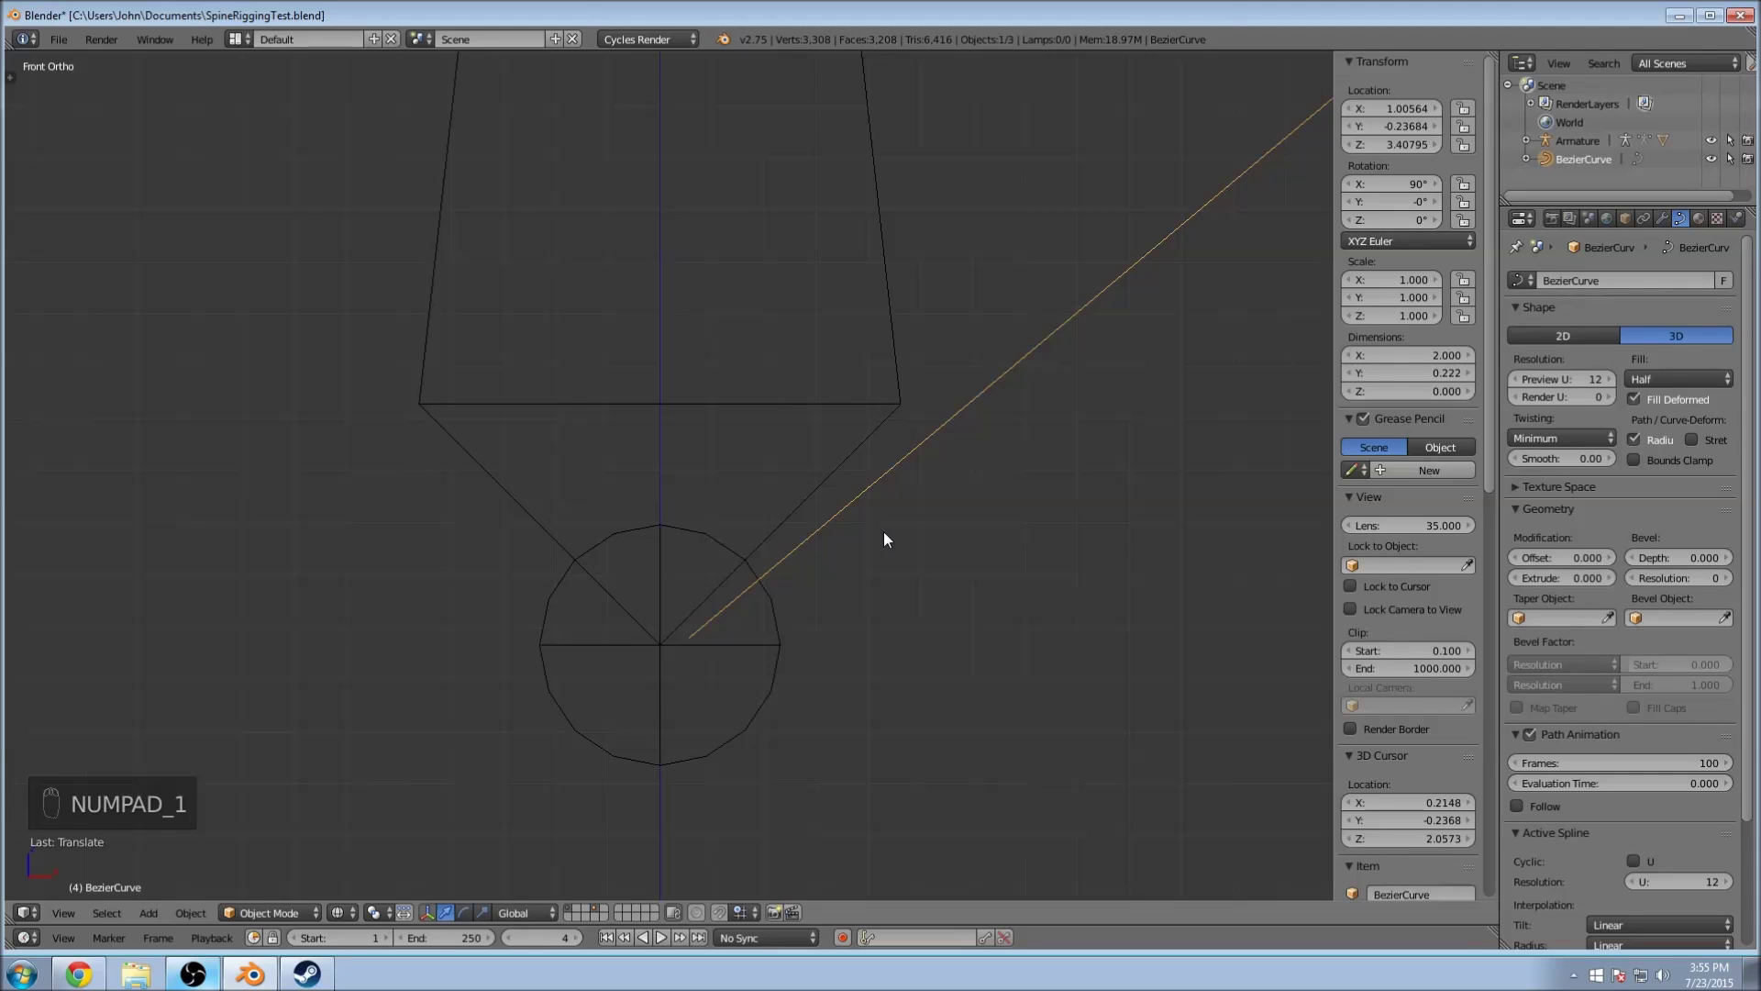
key("KP_3")
key("KP_7")
key("KP_8")
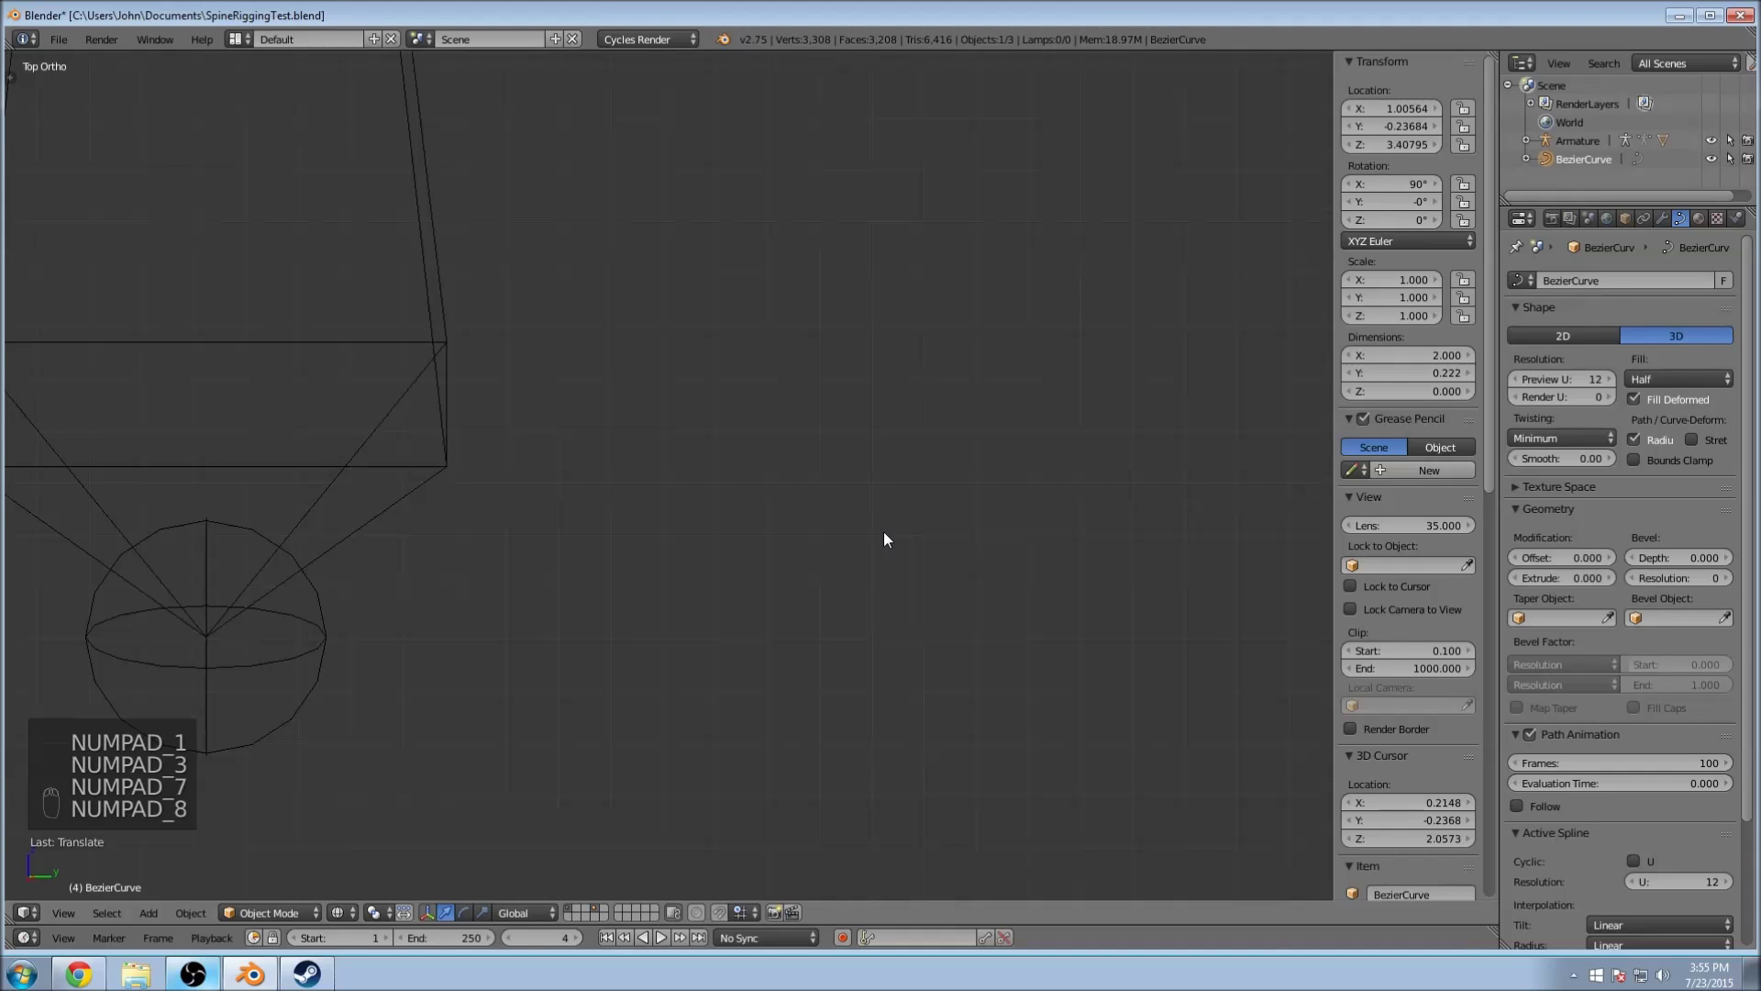
key("KP_7")
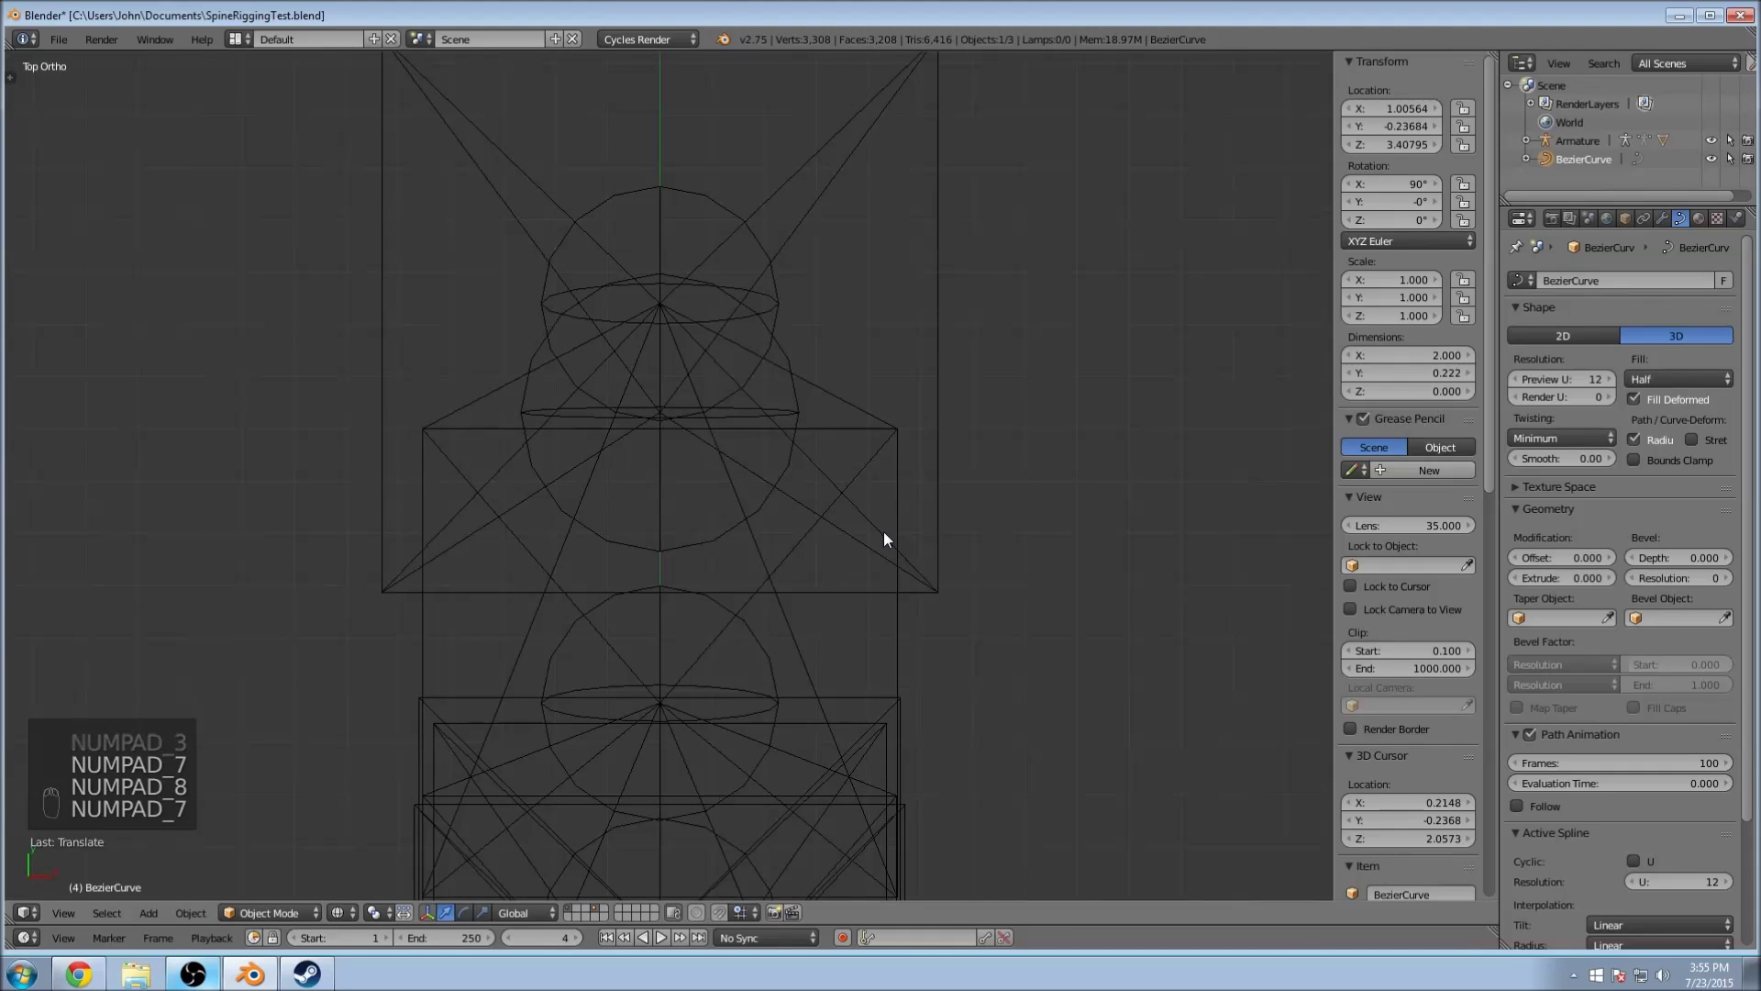
scroll(884, 532, "down", 5)
key("KP_9")
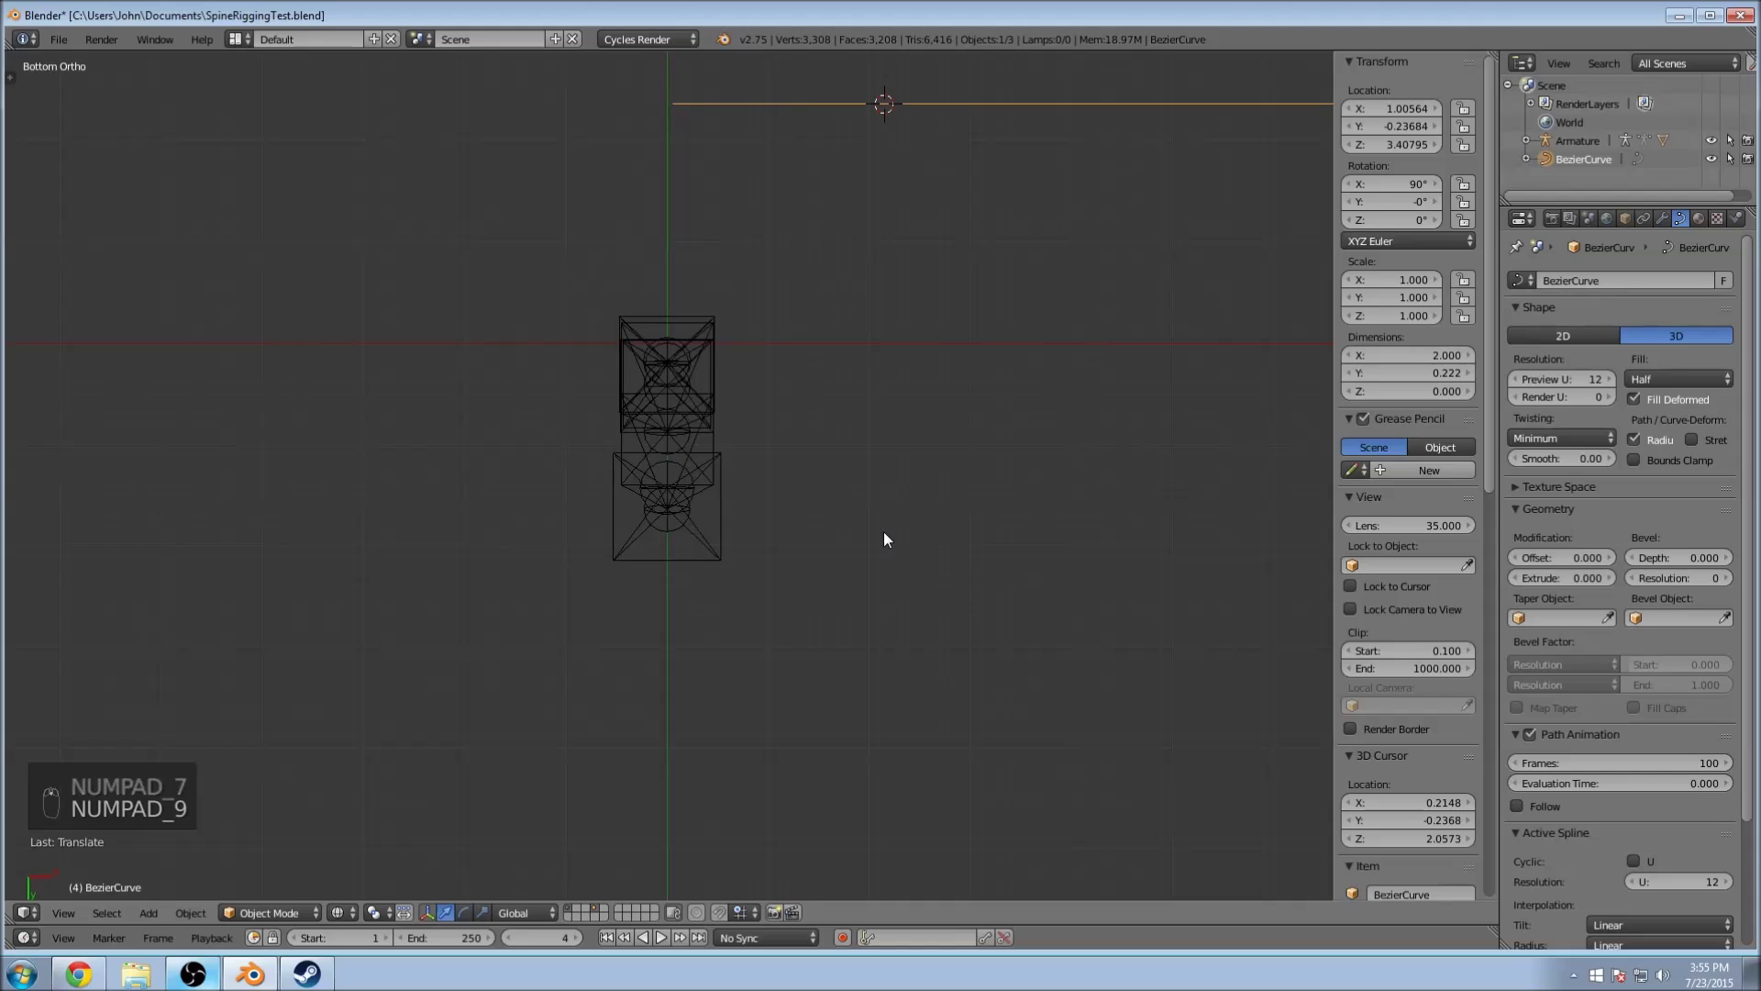
key("KP_7")
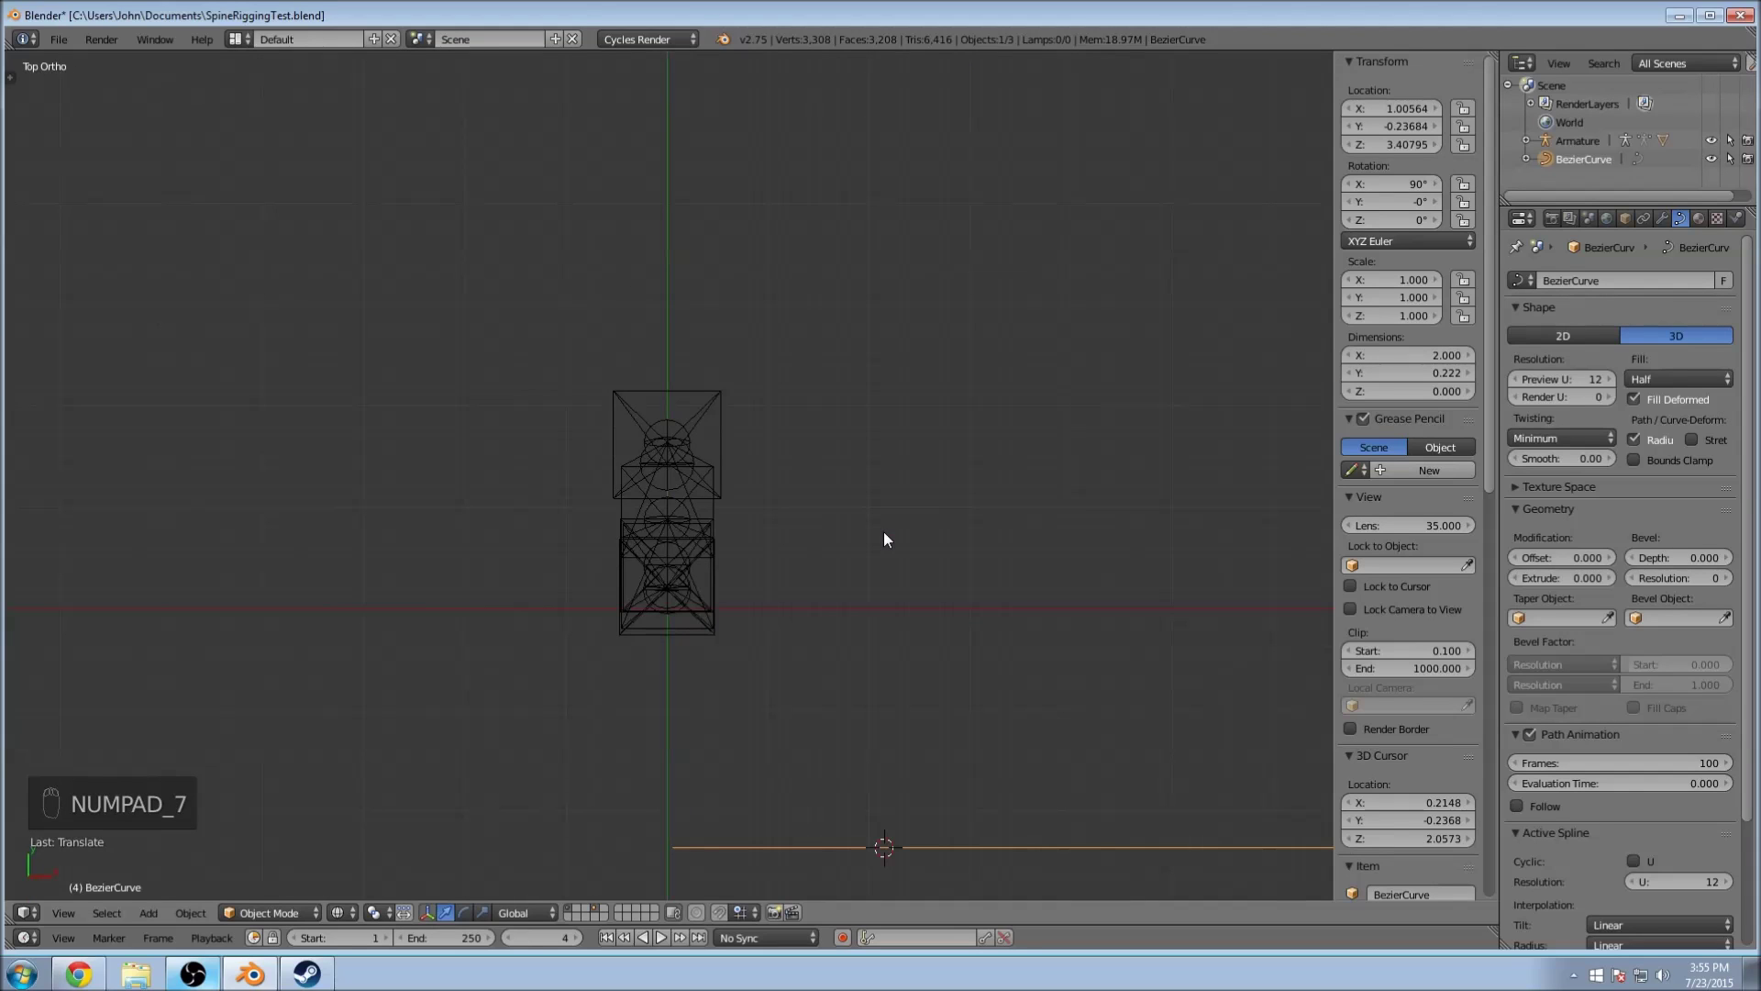
key("KP_9")
key("KP_7")
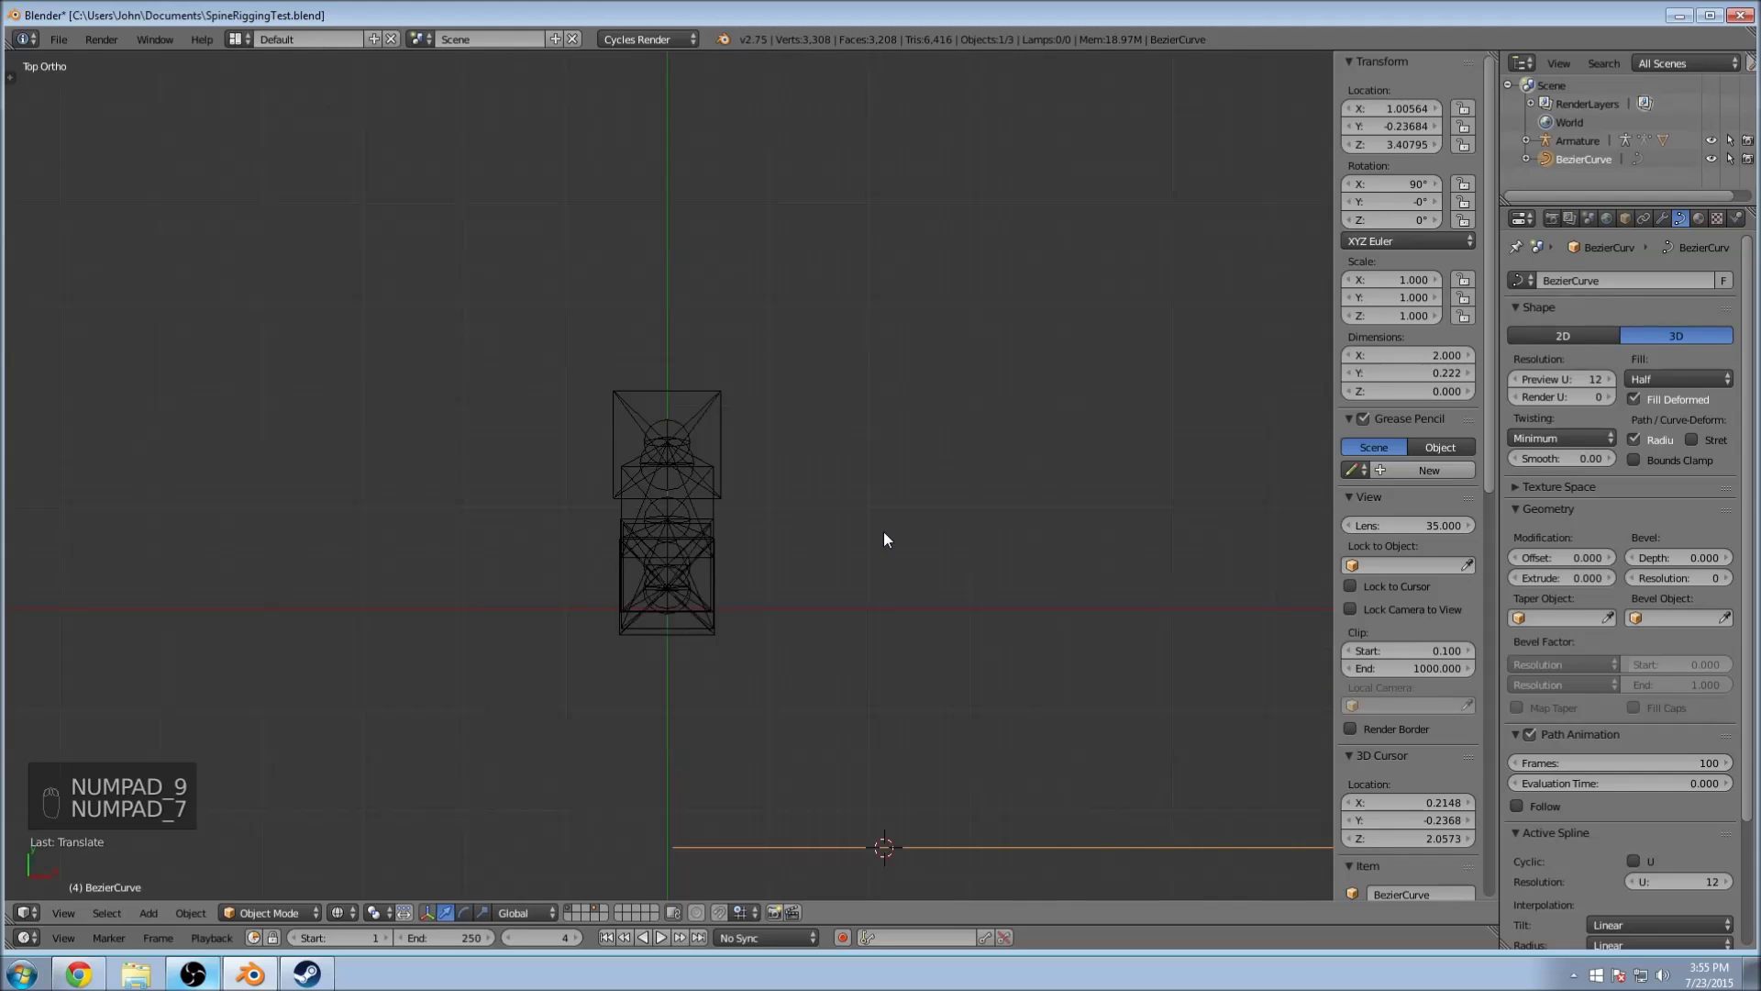
key("KP_5")
scroll(846, 537, "down", 5)
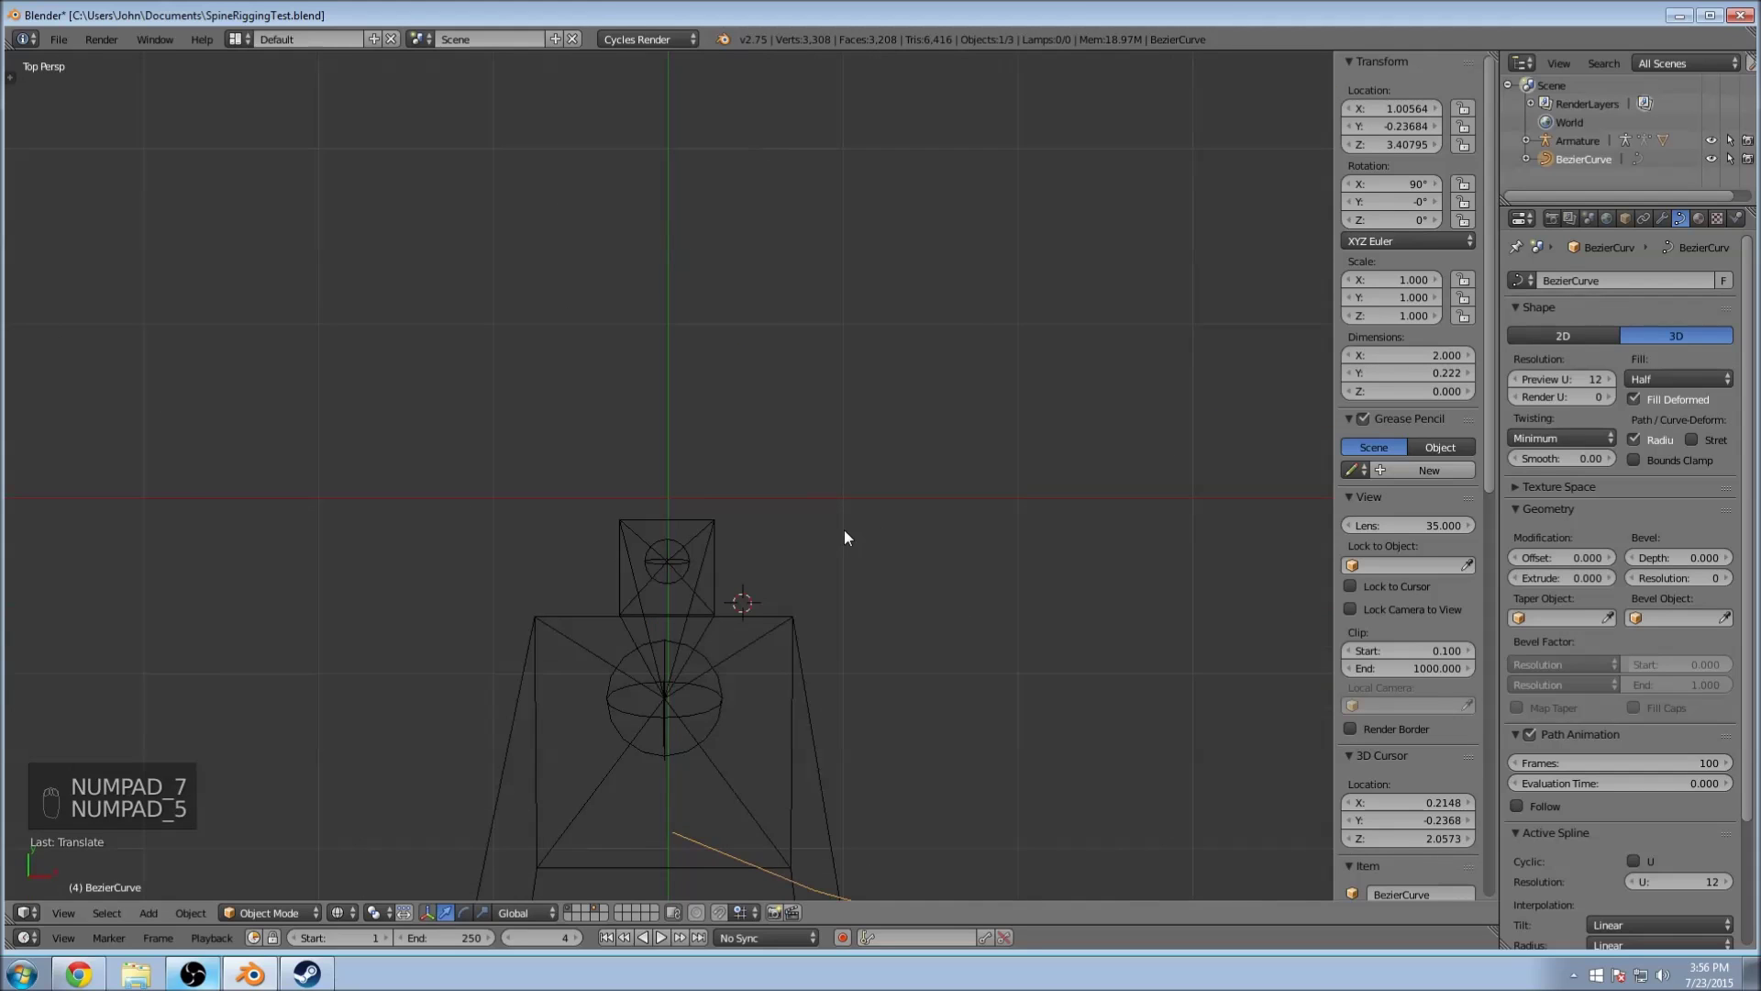
key("KP_3")
key("KP_5")
key("KP_5")
key("KP_5")
key("KP_5")
key("KP_5")
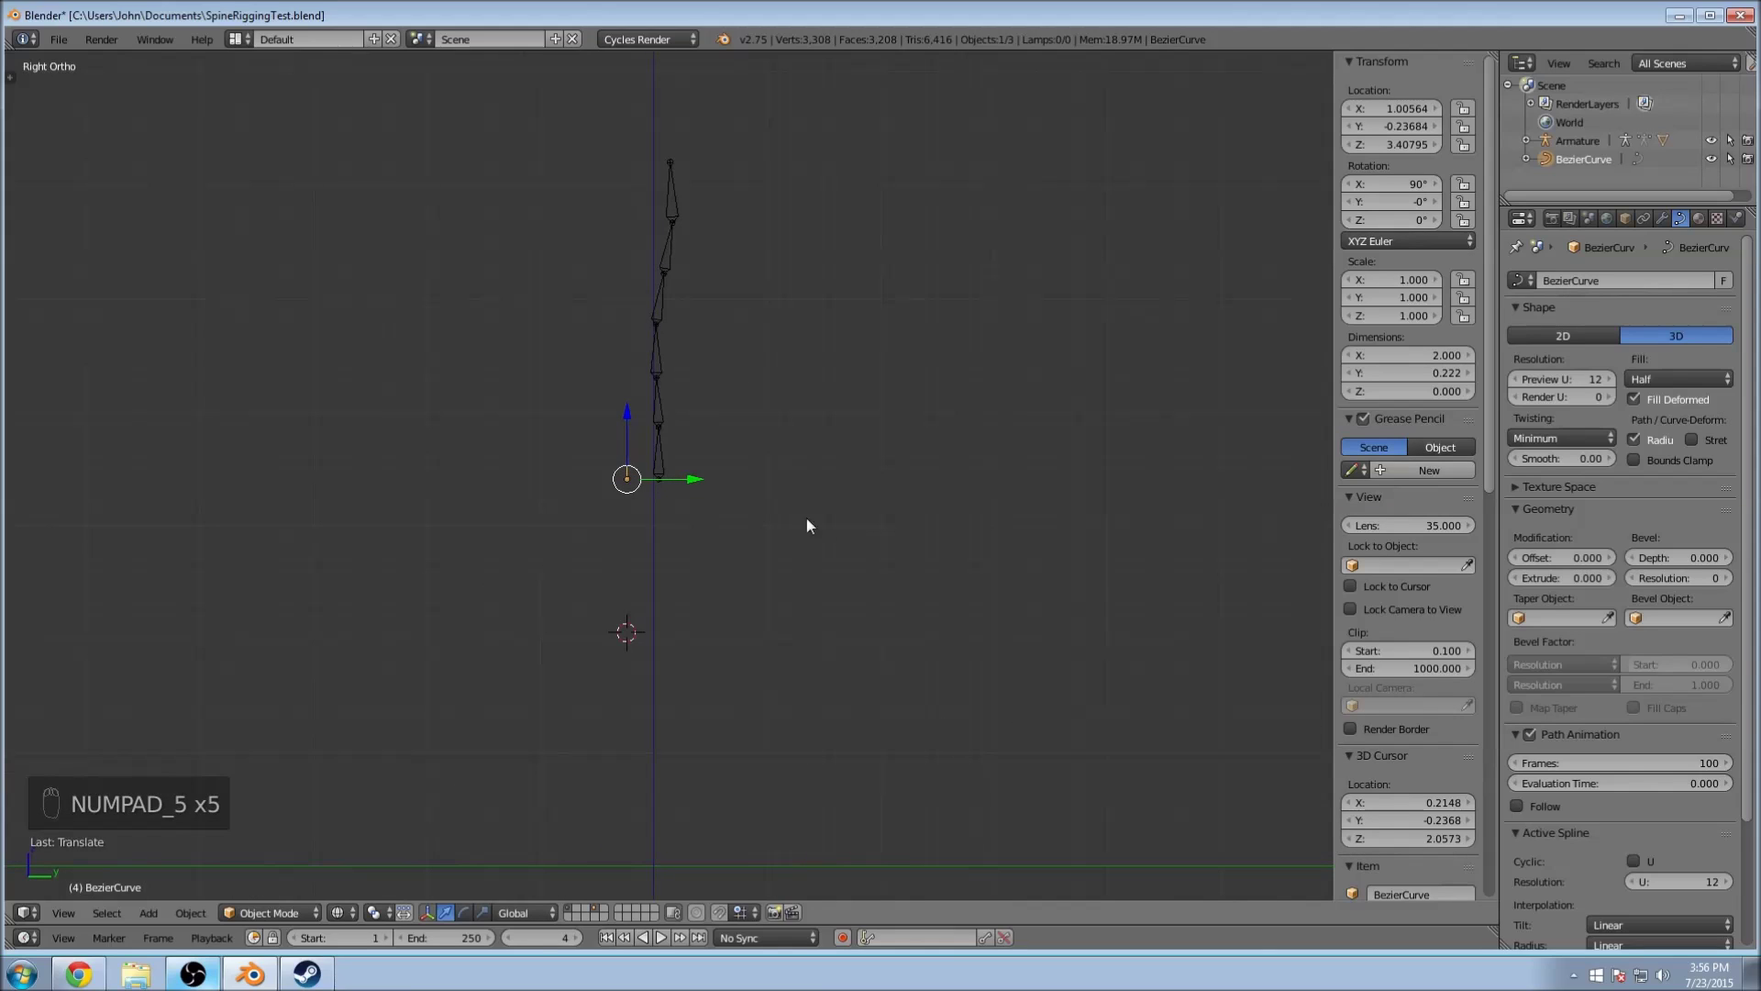
Step: Enter Edit Mode on the curve and move its start point in front view onto the base joint of the lowest spine bone
key("KP_1")
scroll(721, 609, "up", 6)
scroll(975, 639, "up", 10)
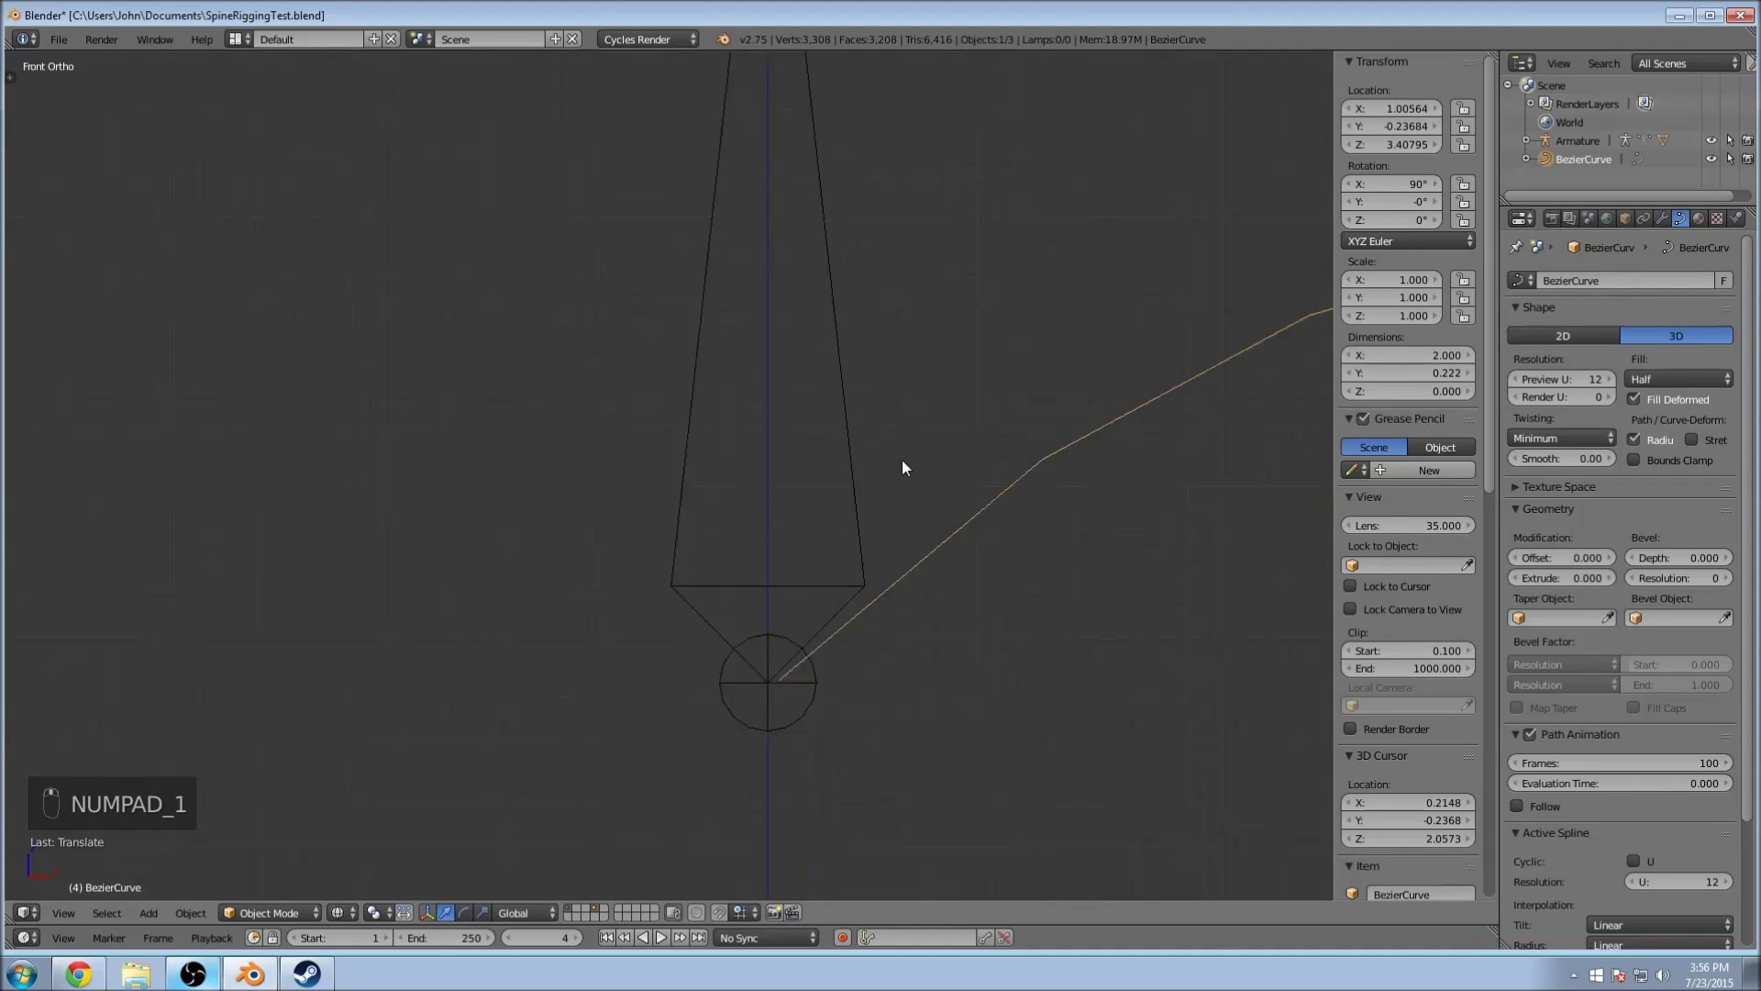
key("Tab")
scroll(779, 582, "up", 4)
key("a")
key("a")
key("b")
left_click_drag(876, 387, 998, 482)
scroll(973, 450, "up", 8)
key("g")
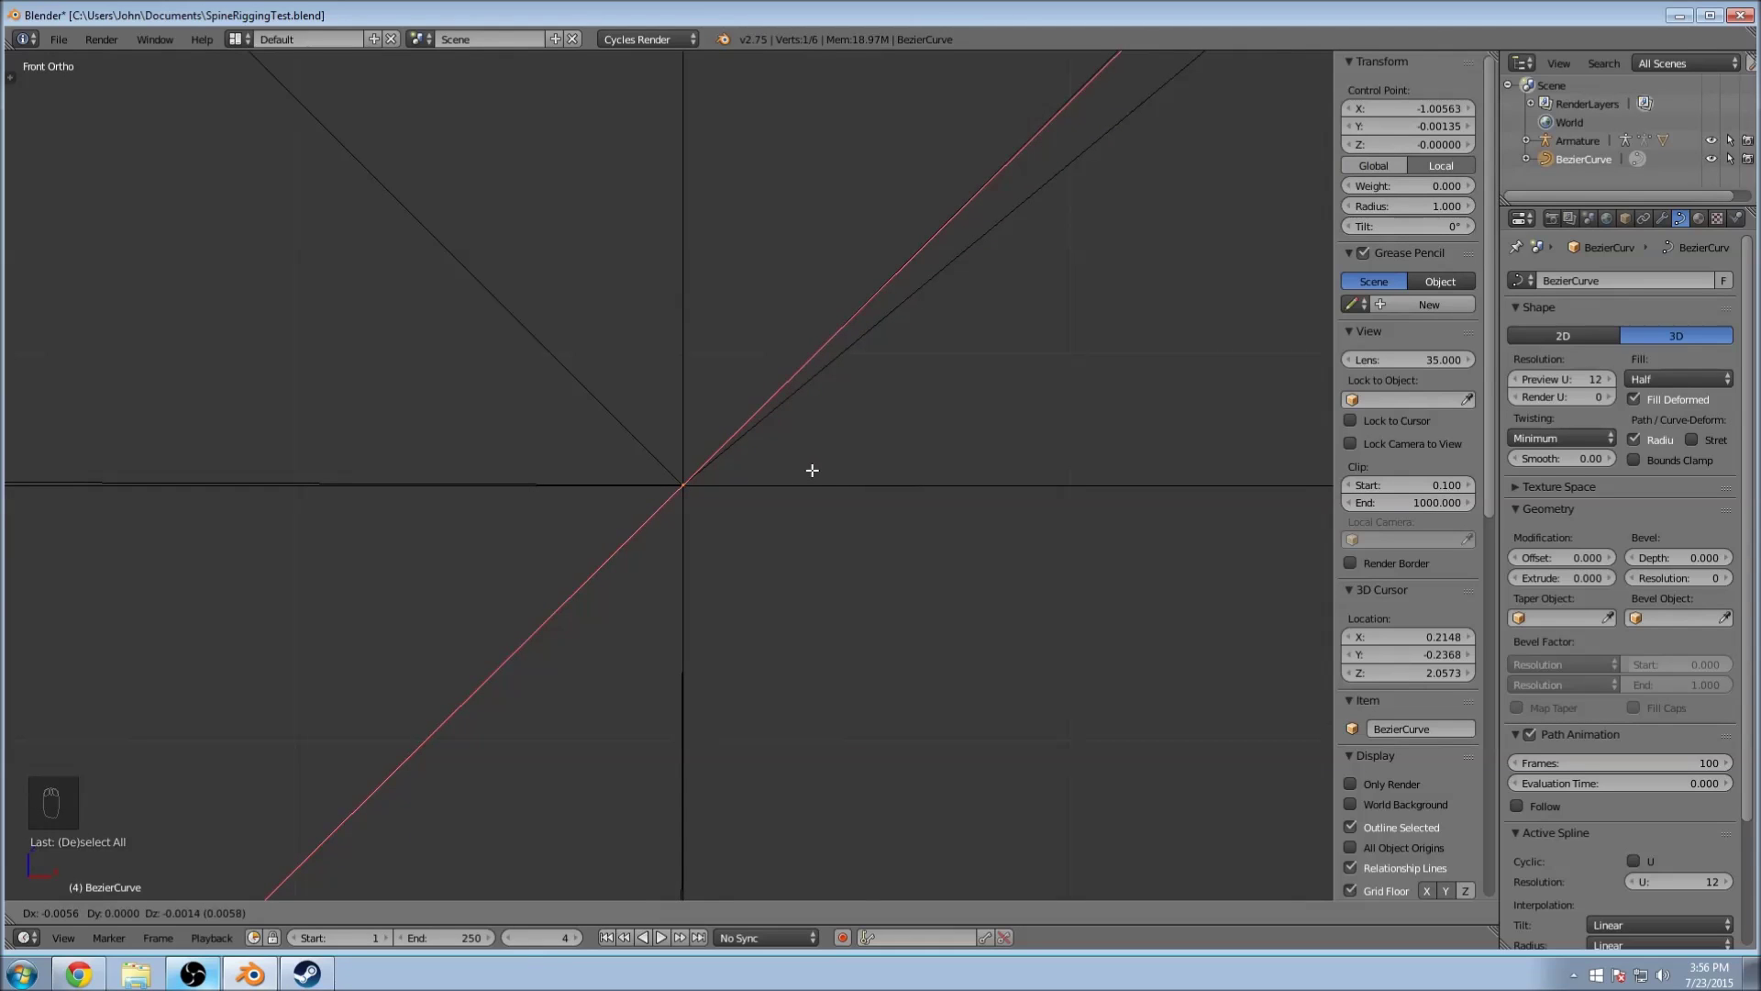
left_click(811, 469)
middle_click_drag(810, 472, 815, 419, "shift")
Step: Nudge the start point along X and Z to about local X -1.0056, Y -0.0014, centring it on the bone's base joint
key("g")
key("y")
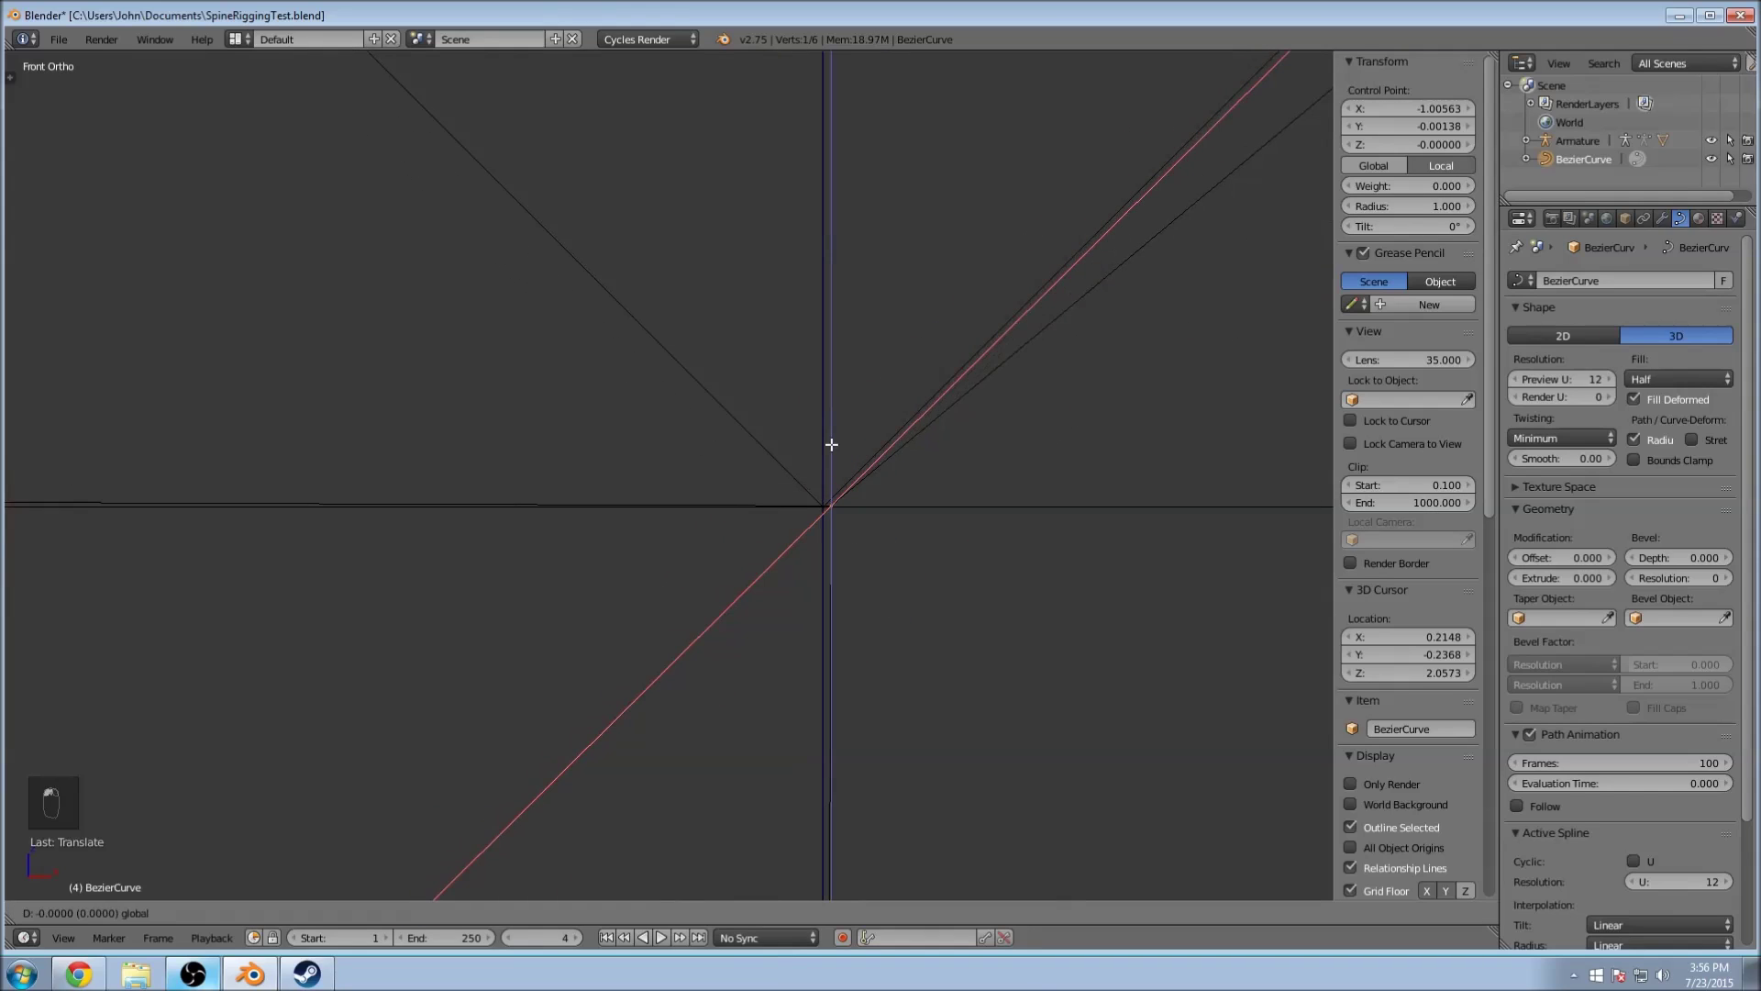
key("Escape")
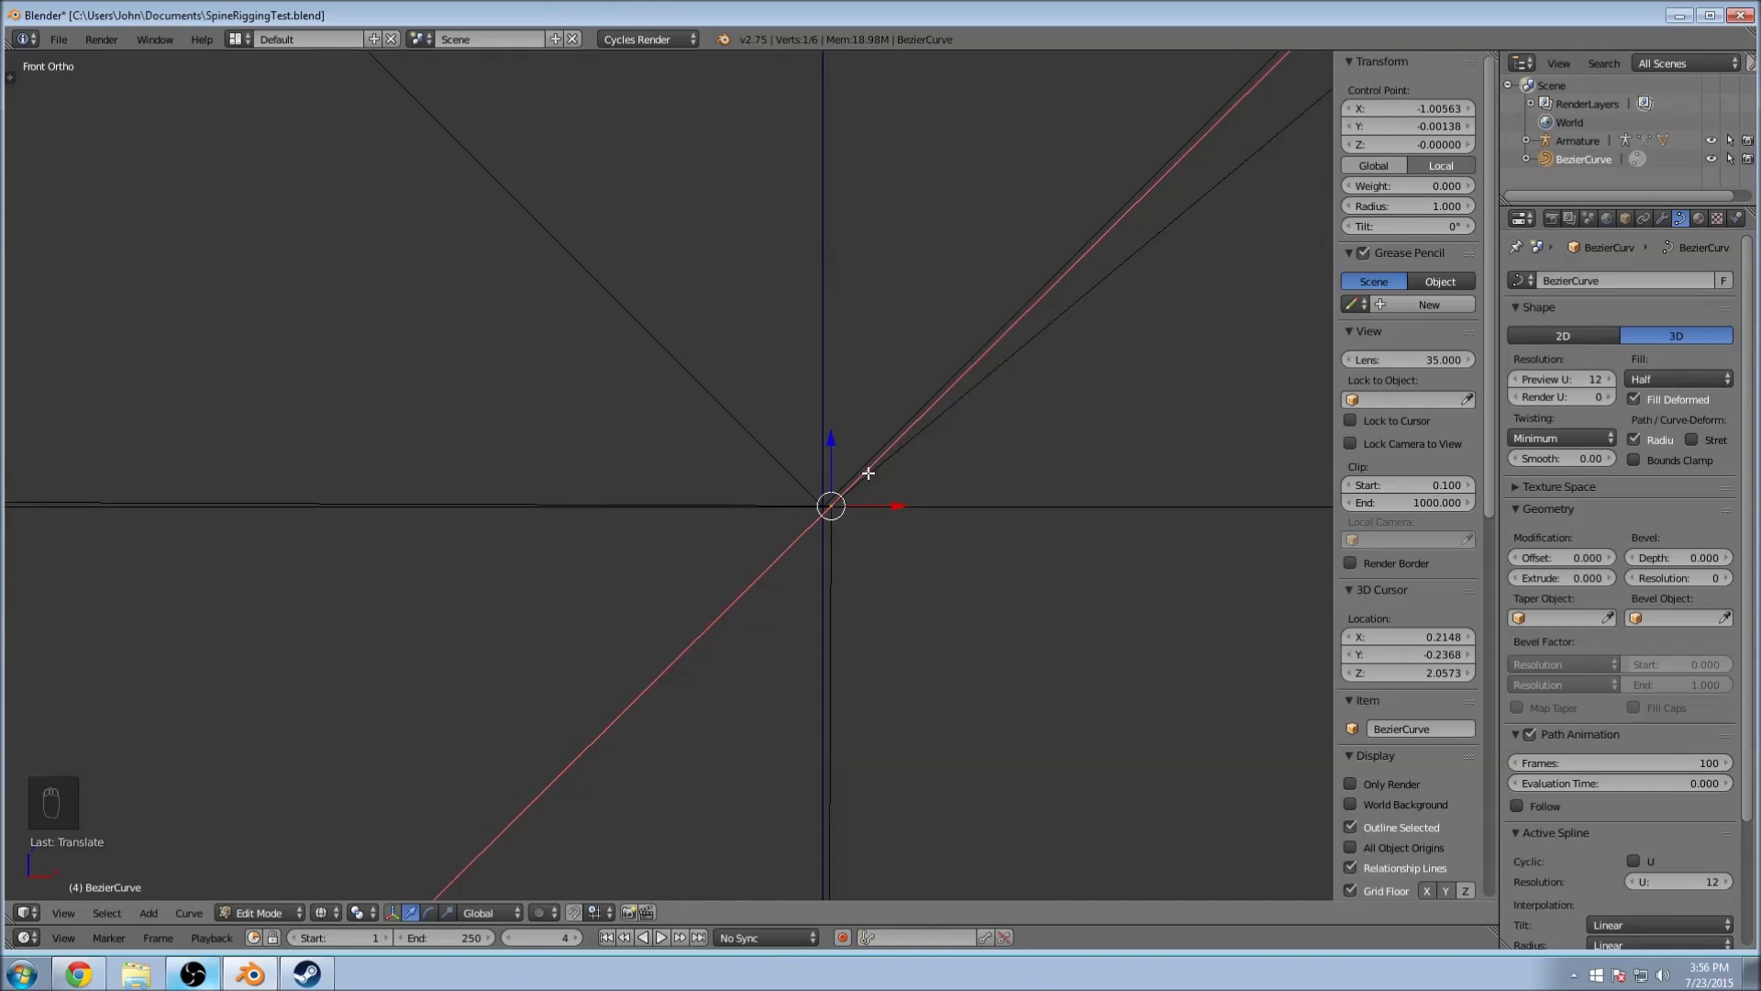
left_click_drag(892, 507, 884, 507)
left_click_drag(825, 443, 825, 443)
scroll(1046, 405, "down", 6)
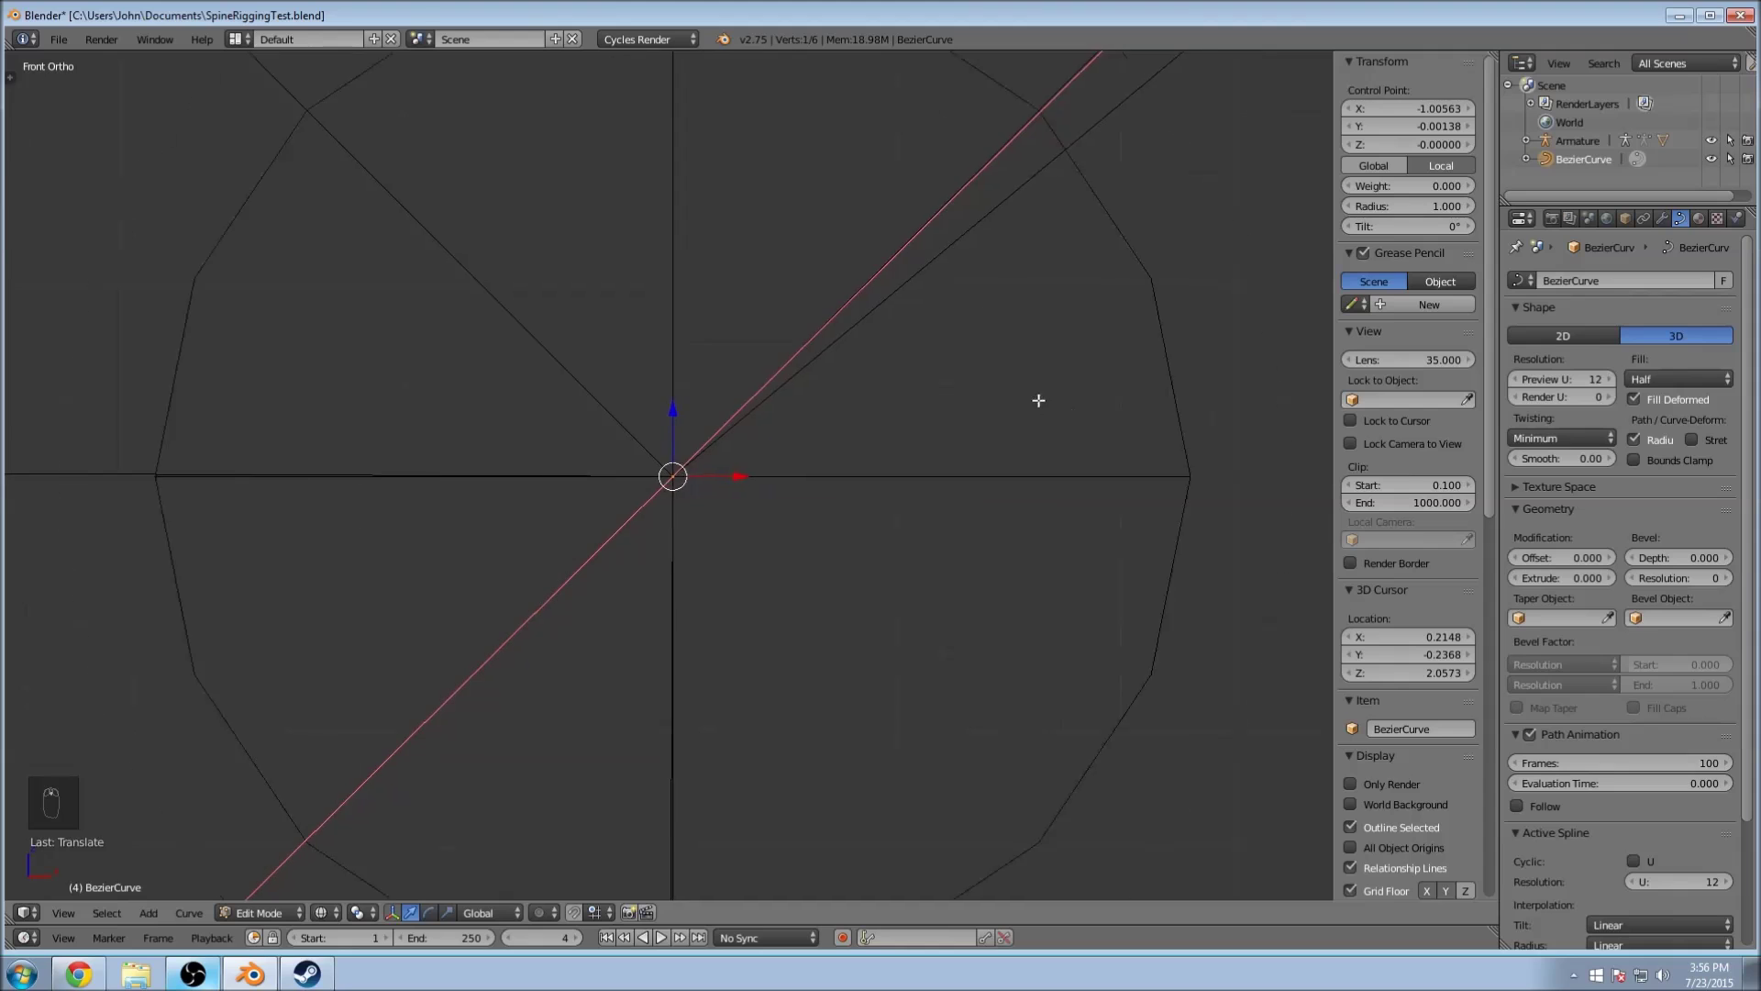
middle_click_drag(1061, 244, 449, 463, "shift")
scroll(450, 463, "down", 6)
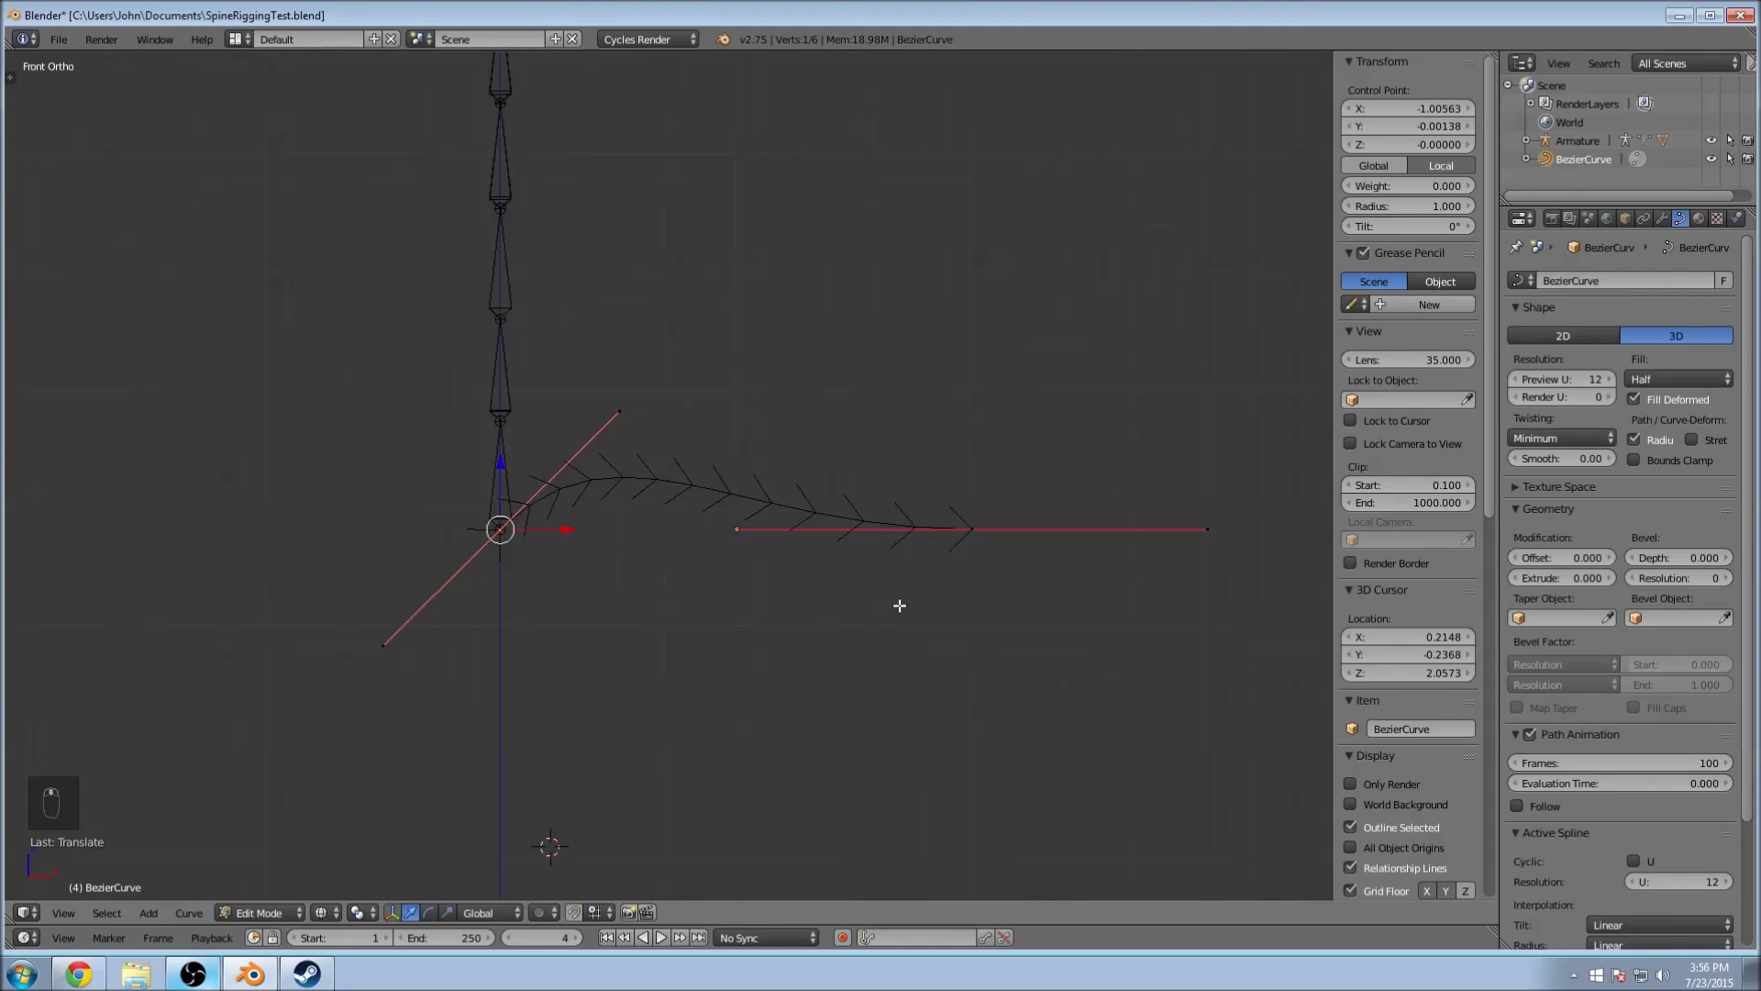
Step: Try to move only the centre point of the curve's far end up toward the spine, and undo the move
key("a")
key("b")
left_click_drag(915, 474, 1036, 605)
key("g")
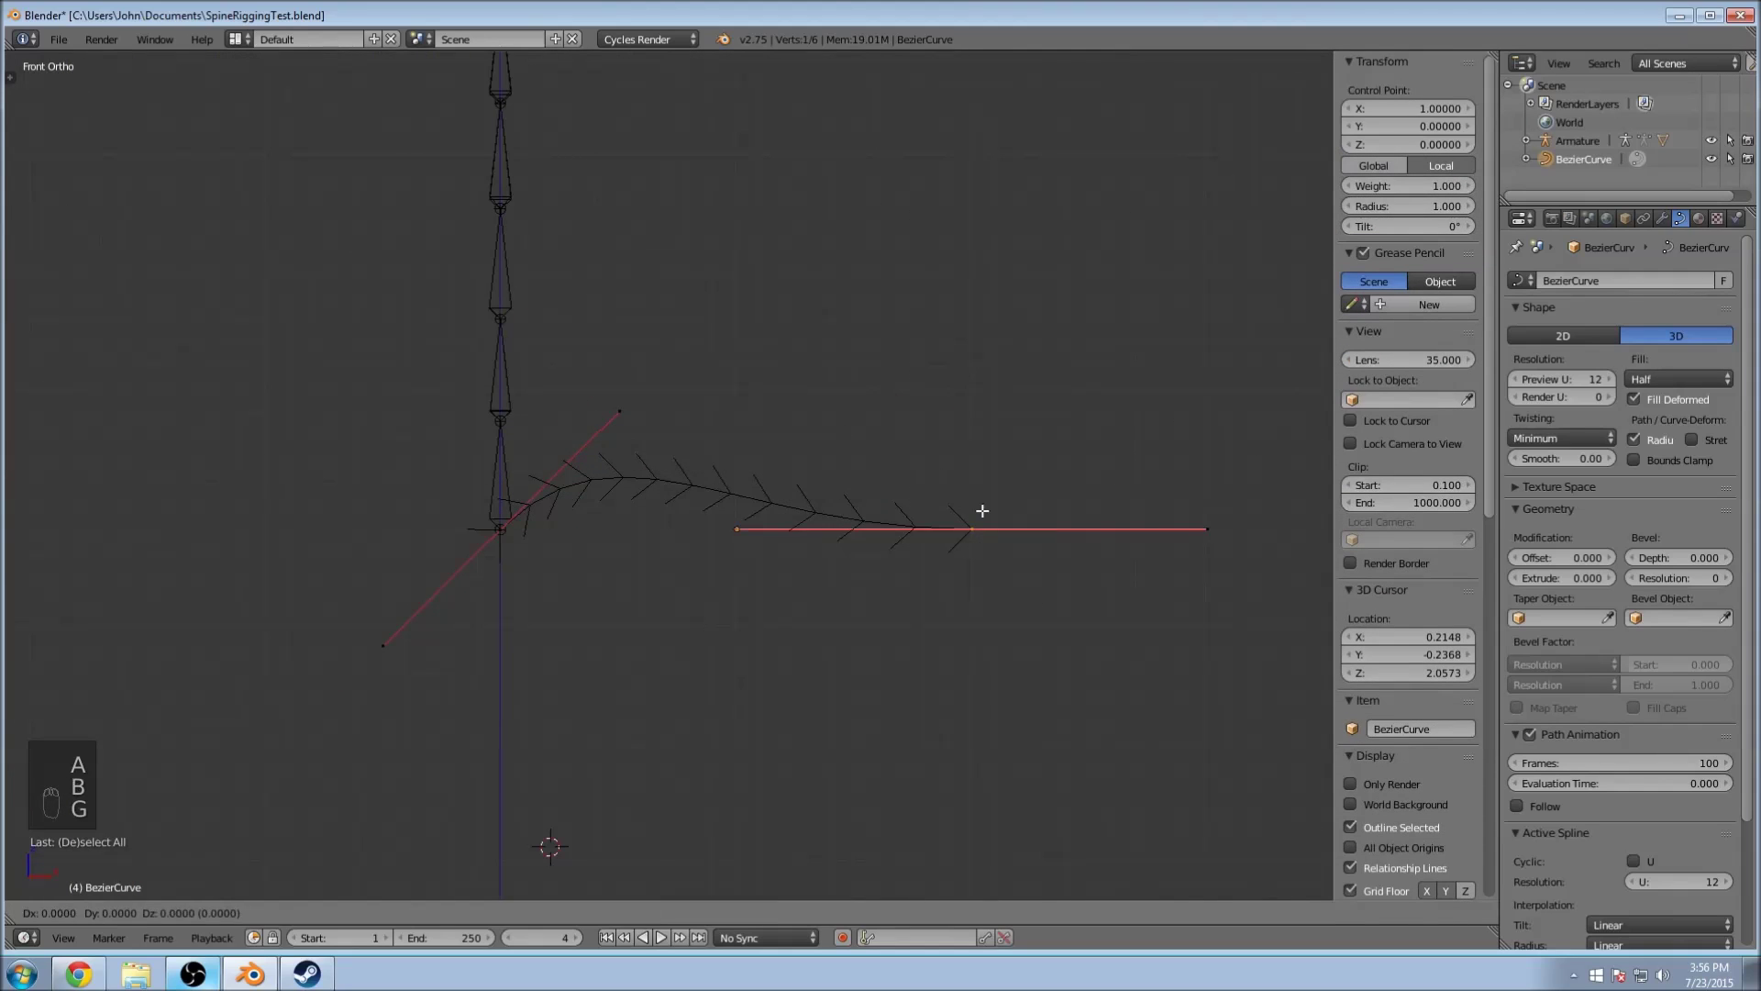
left_click(594, 169)
key("ctrl+z")
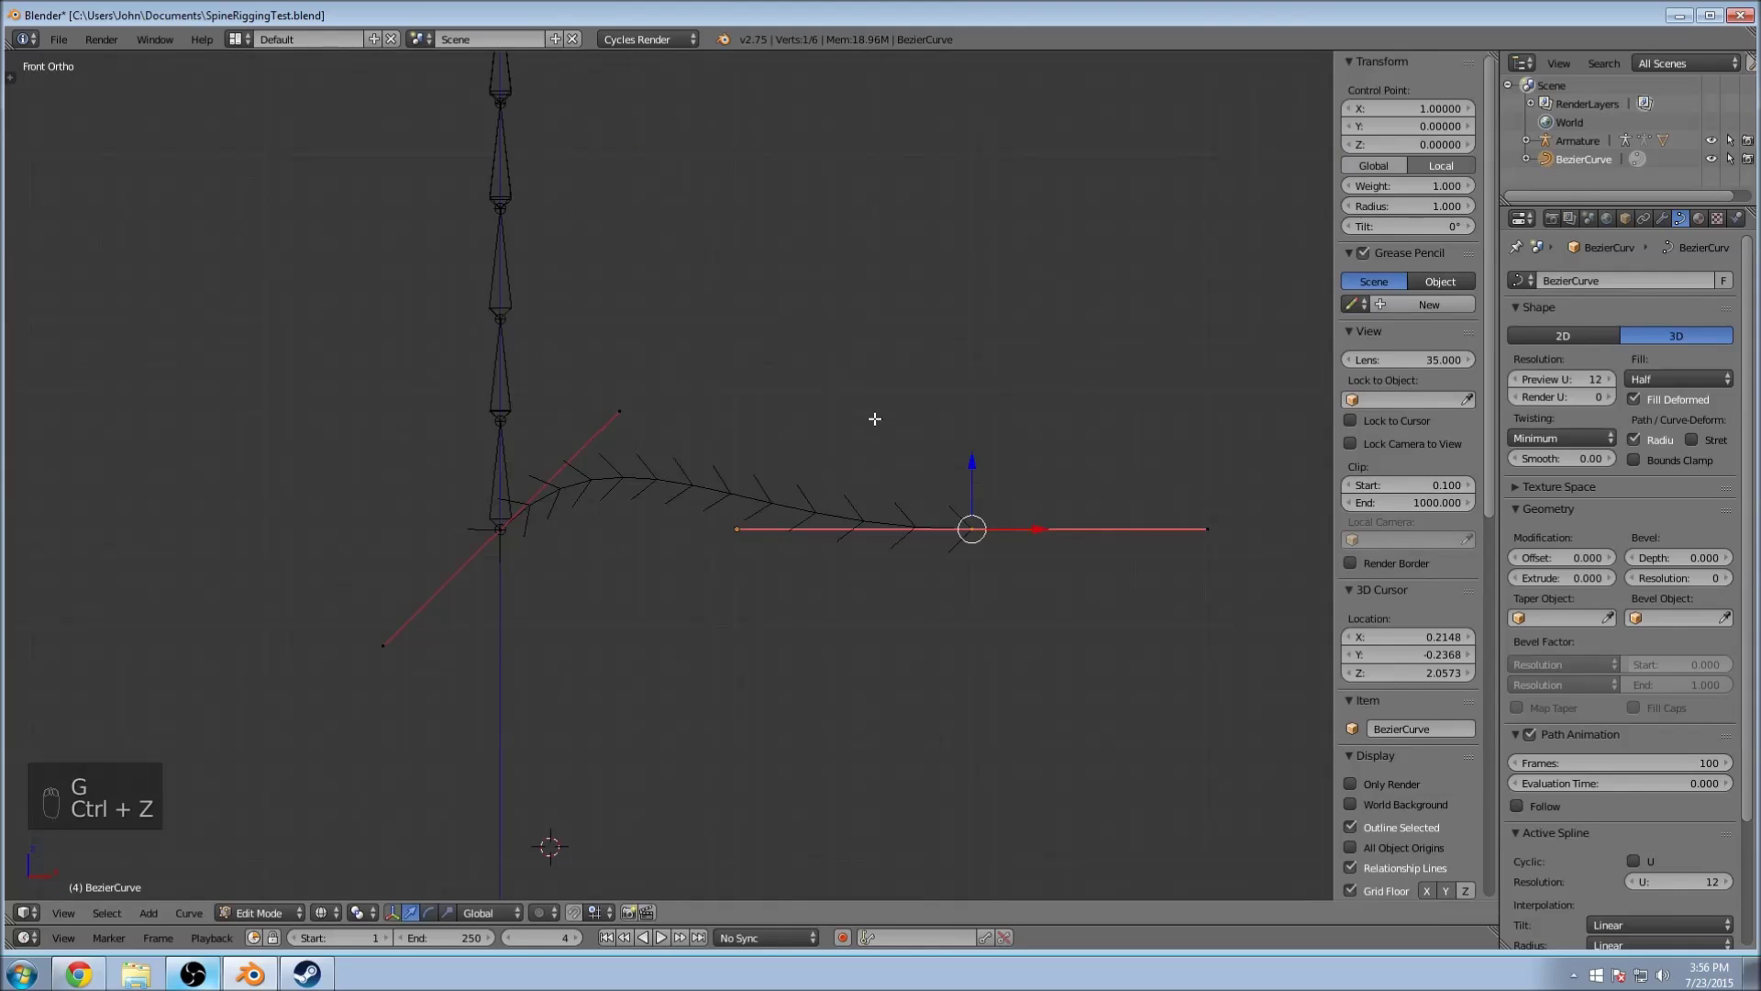
Step: Select the curve's end control point with both handles and move it up beside the upper spine, about local X -1.14, Y 1.95
key("a")
key("b")
left_click_drag(699, 487, 1191, 637)
key("g")
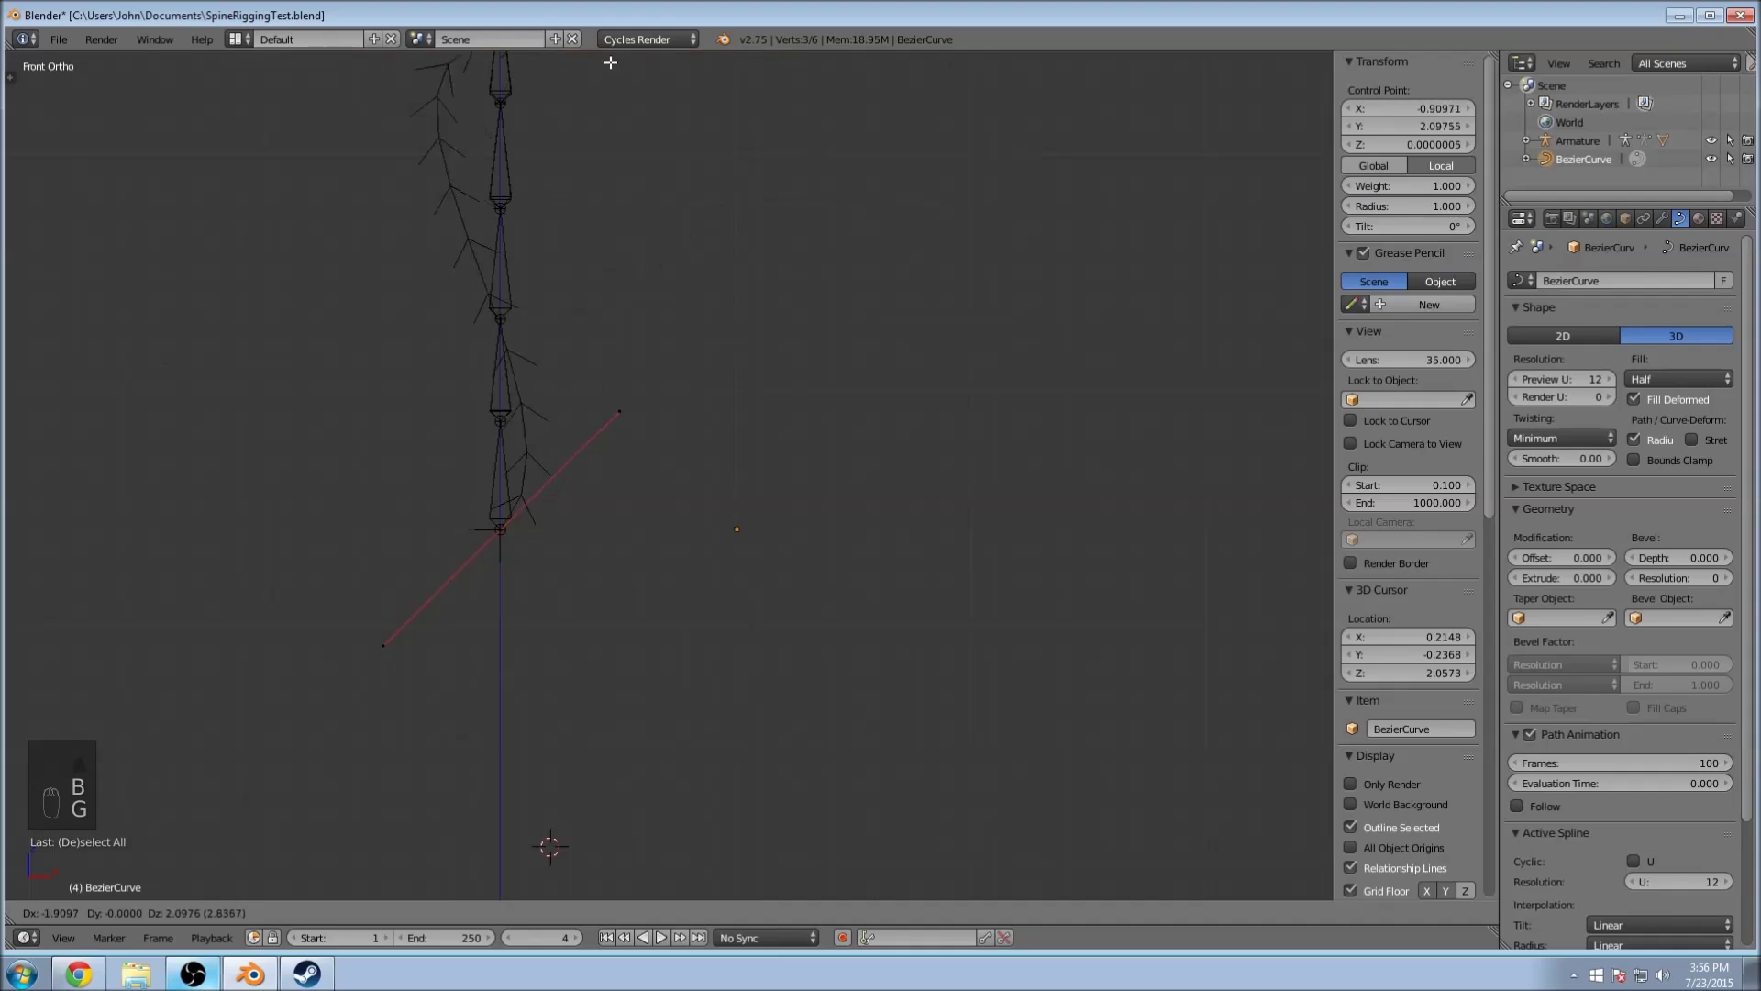
left_click(630, 145)
middle_click_drag(629, 145, 731, 484, "shift")
scroll(700, 366, "up", 4)
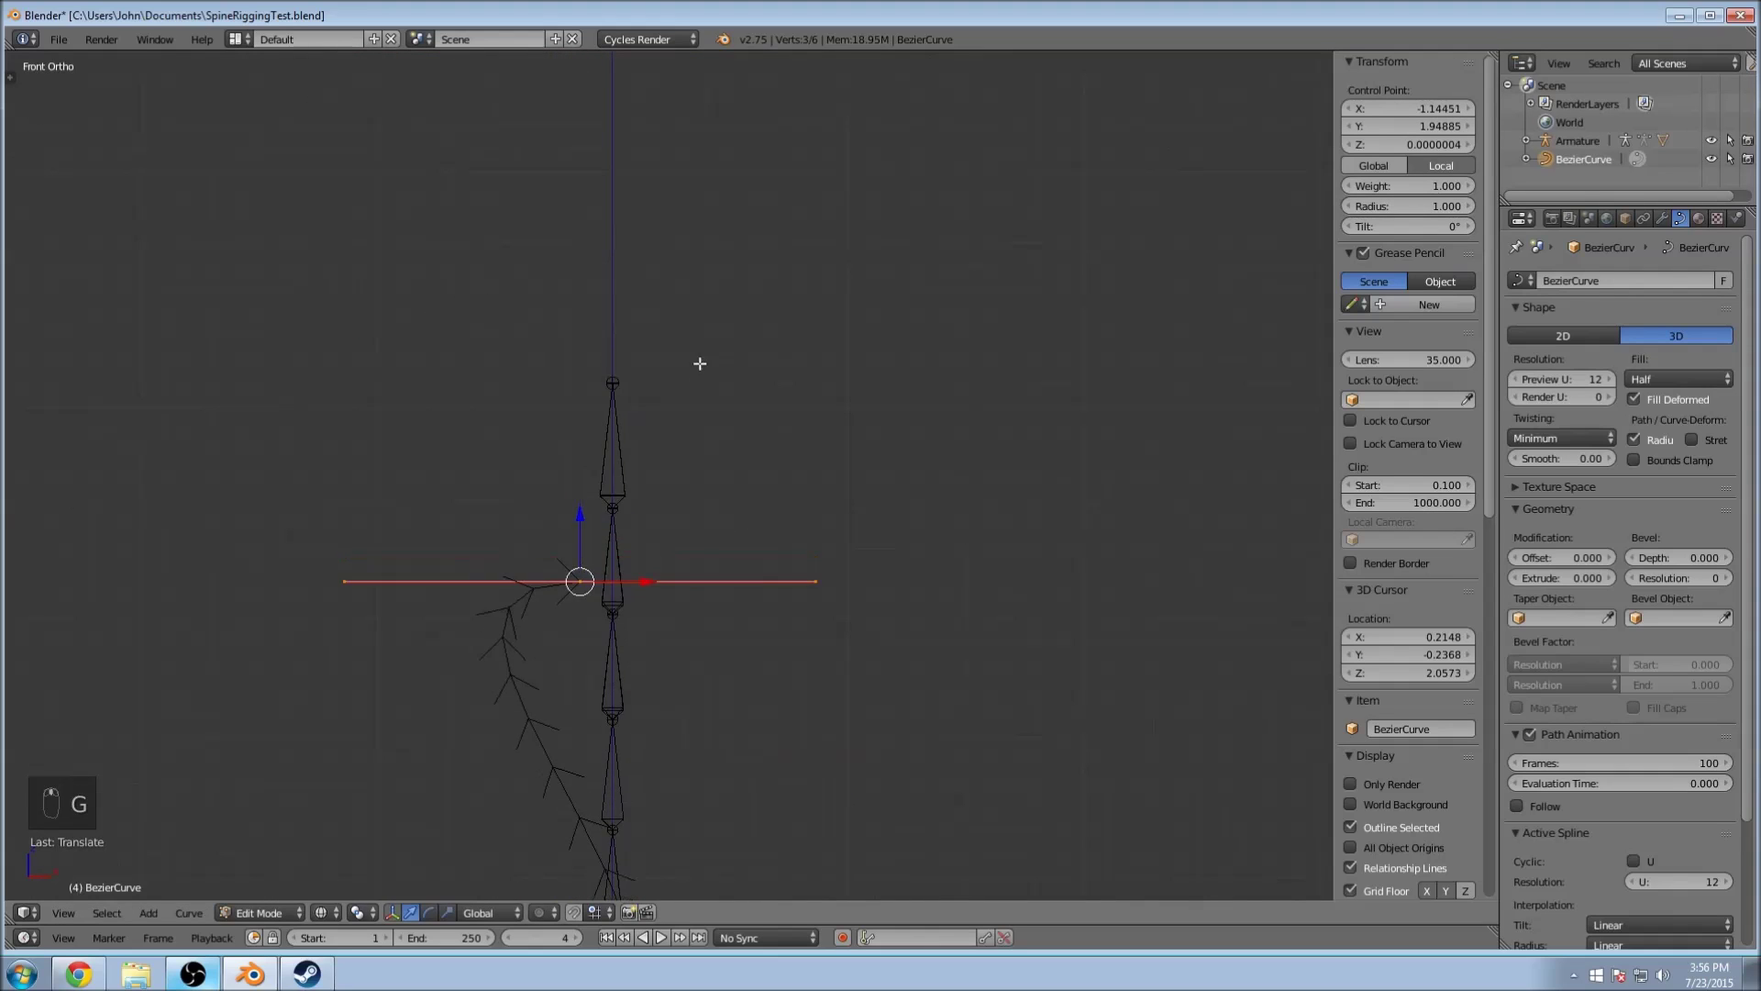
Step: Move the end control point onto the tip of the top spine bone in front view, about local X -1.0056, Y 2.7944
key("g")
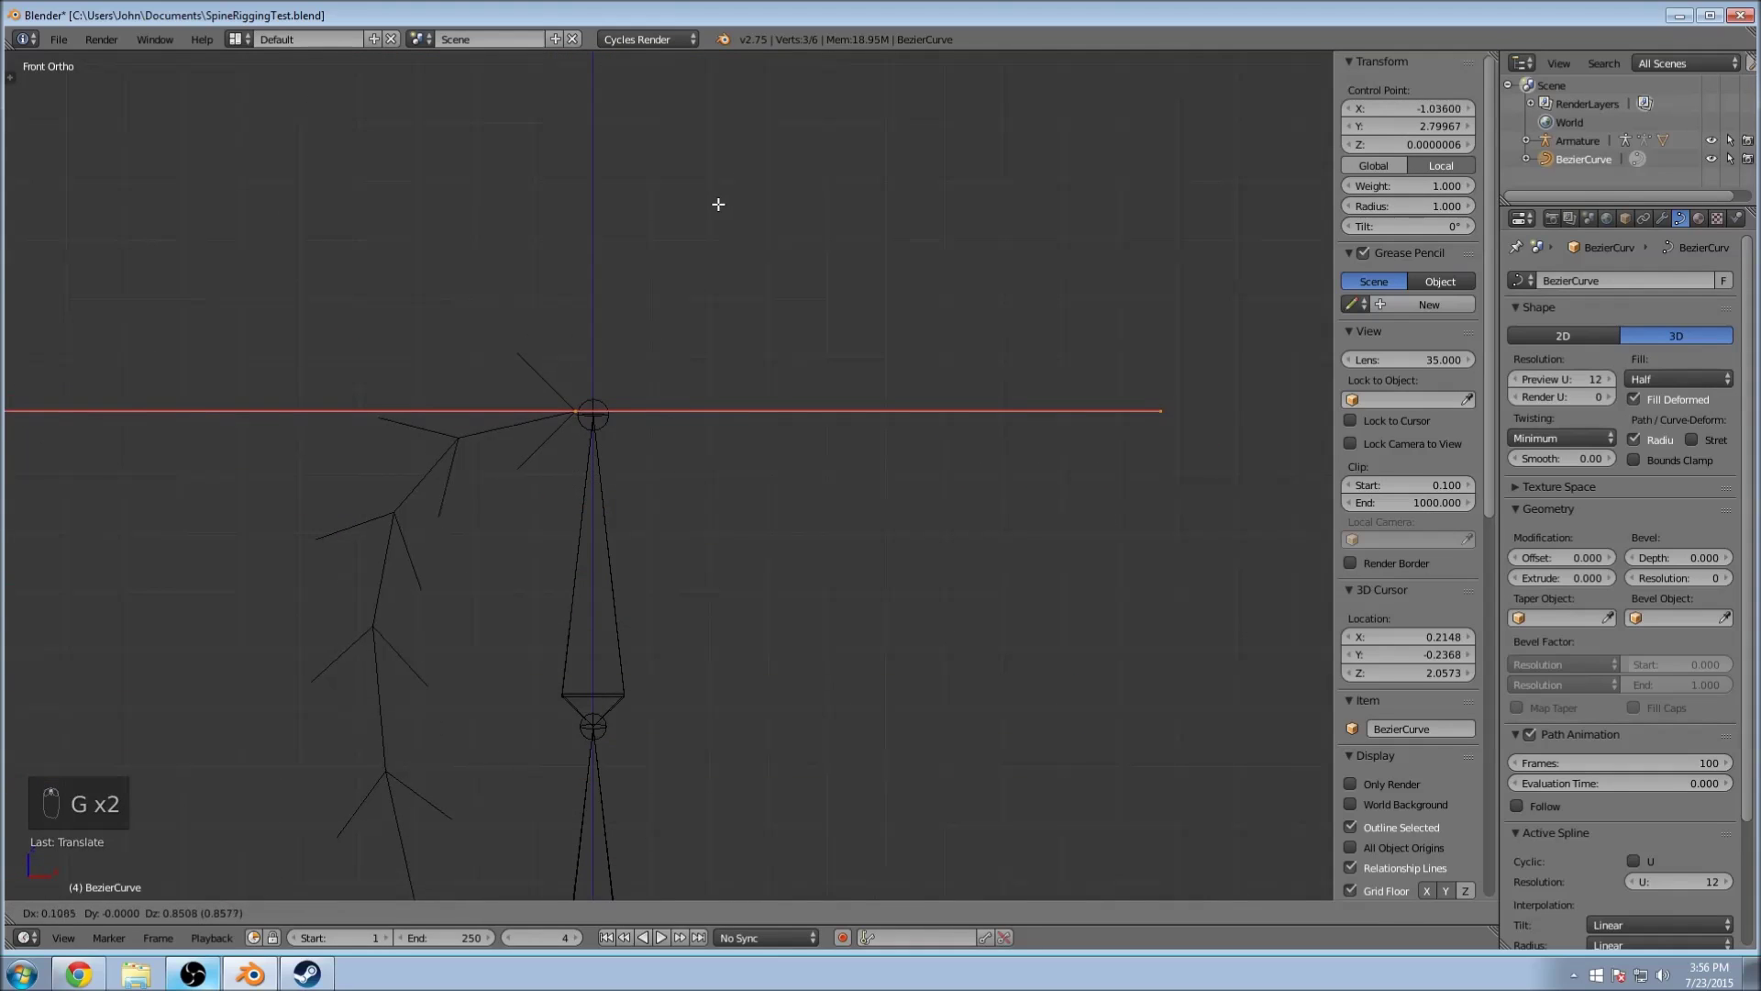
scroll(660, 275, "up", 4)
middle_click_drag(603, 337, 811, 500, "shift")
scroll(630, 452, "up", 5)
middle_click_drag(630, 453, 641, 485, "shift")
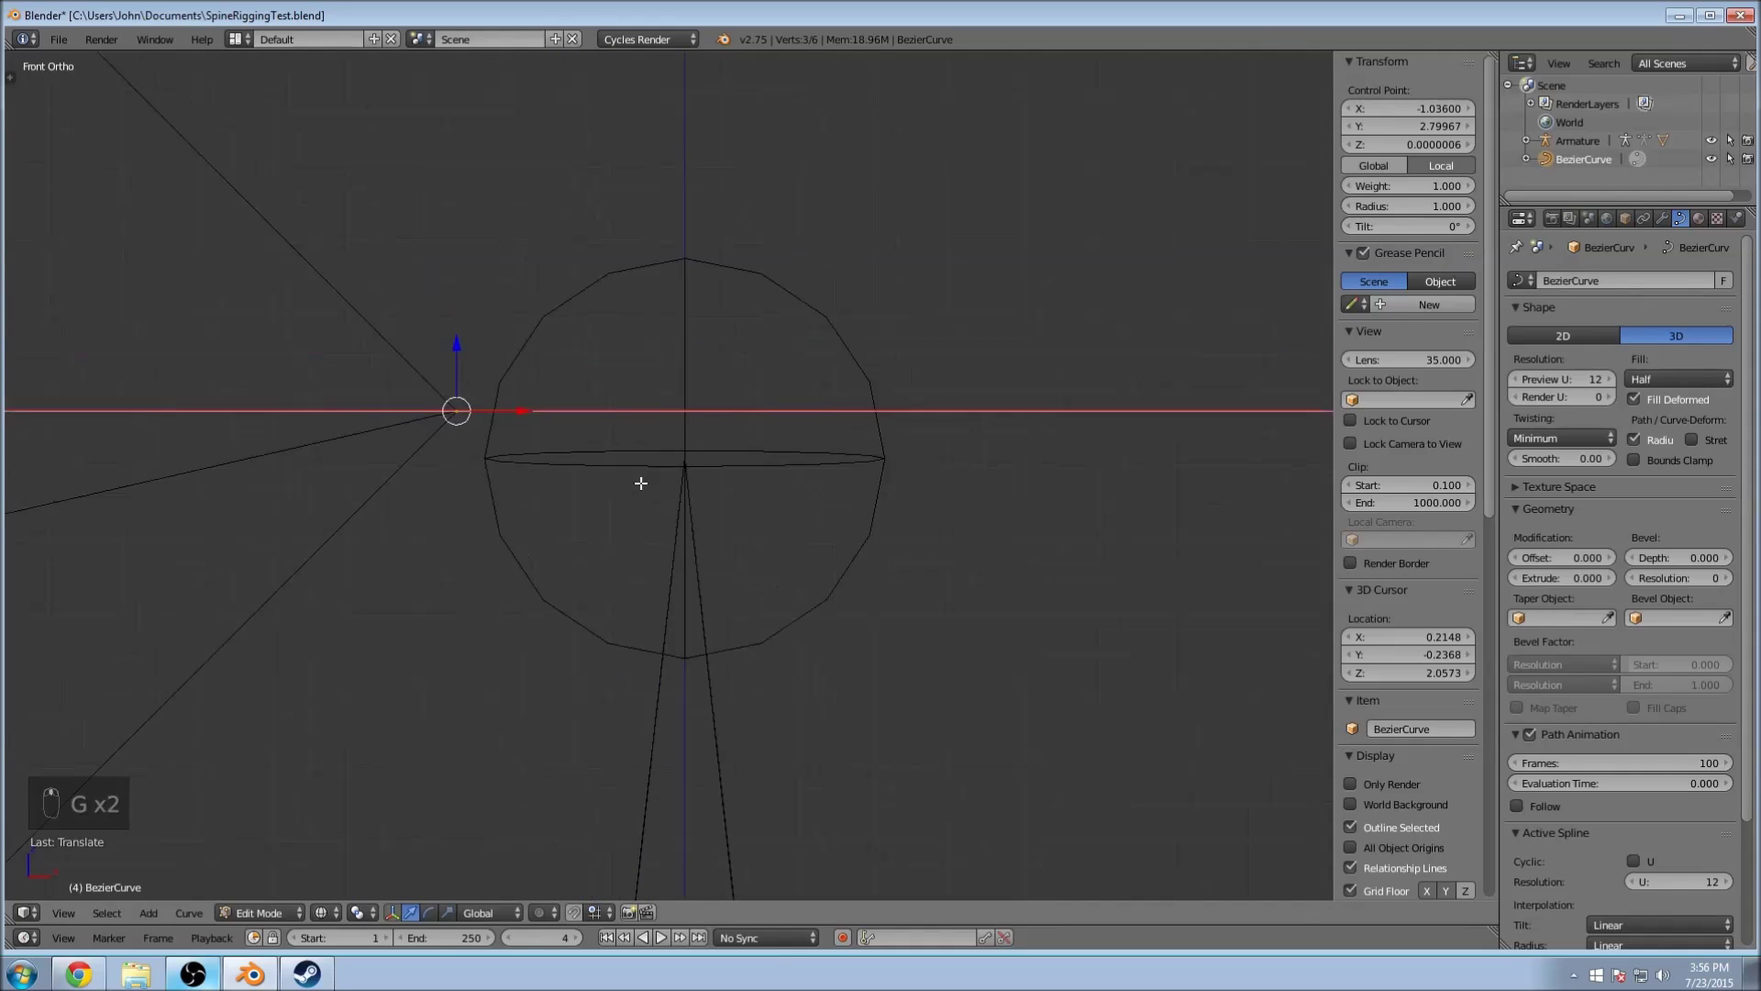
scroll(641, 484, "up", 1)
key("g")
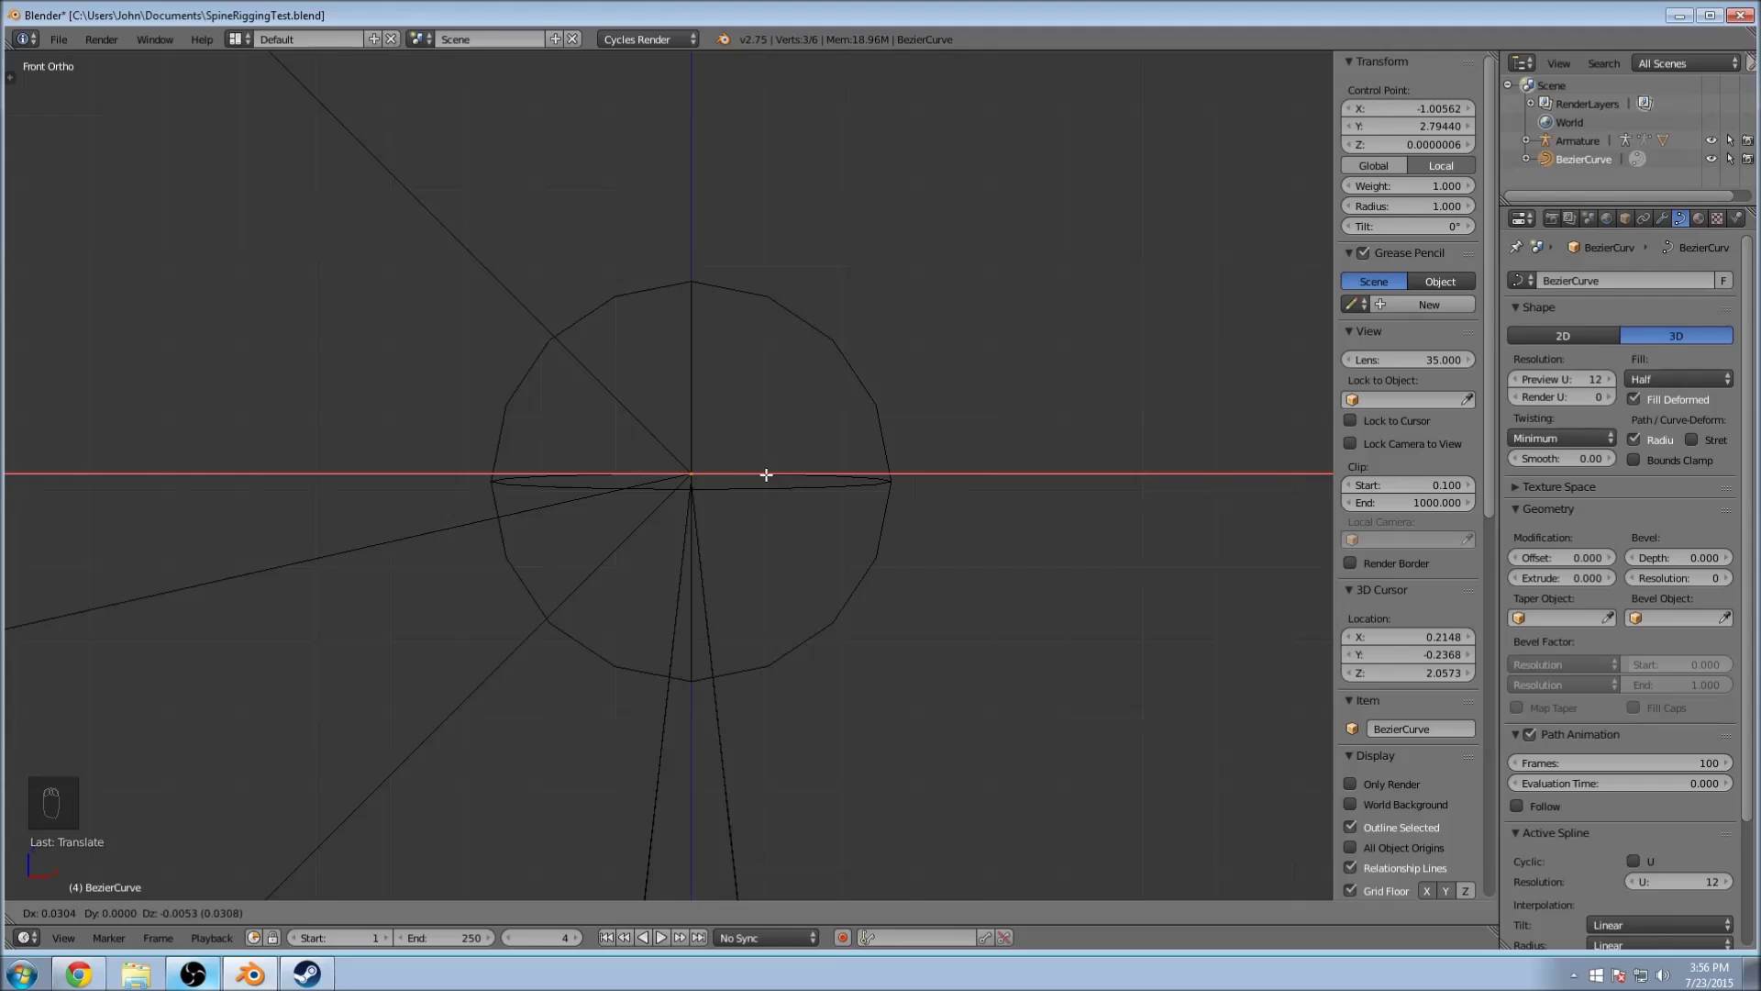
left_click(766, 474)
Step: Fine-tune the end control point on the top bone's tip to local X -1.00564, Y 2.79439
scroll(700, 471, "up", 5)
scroll(560, 559, "up", 3)
middle_click_drag(581, 581, 796, 430, "shift")
key("g")
key("Escape")
key("g")
key("z")
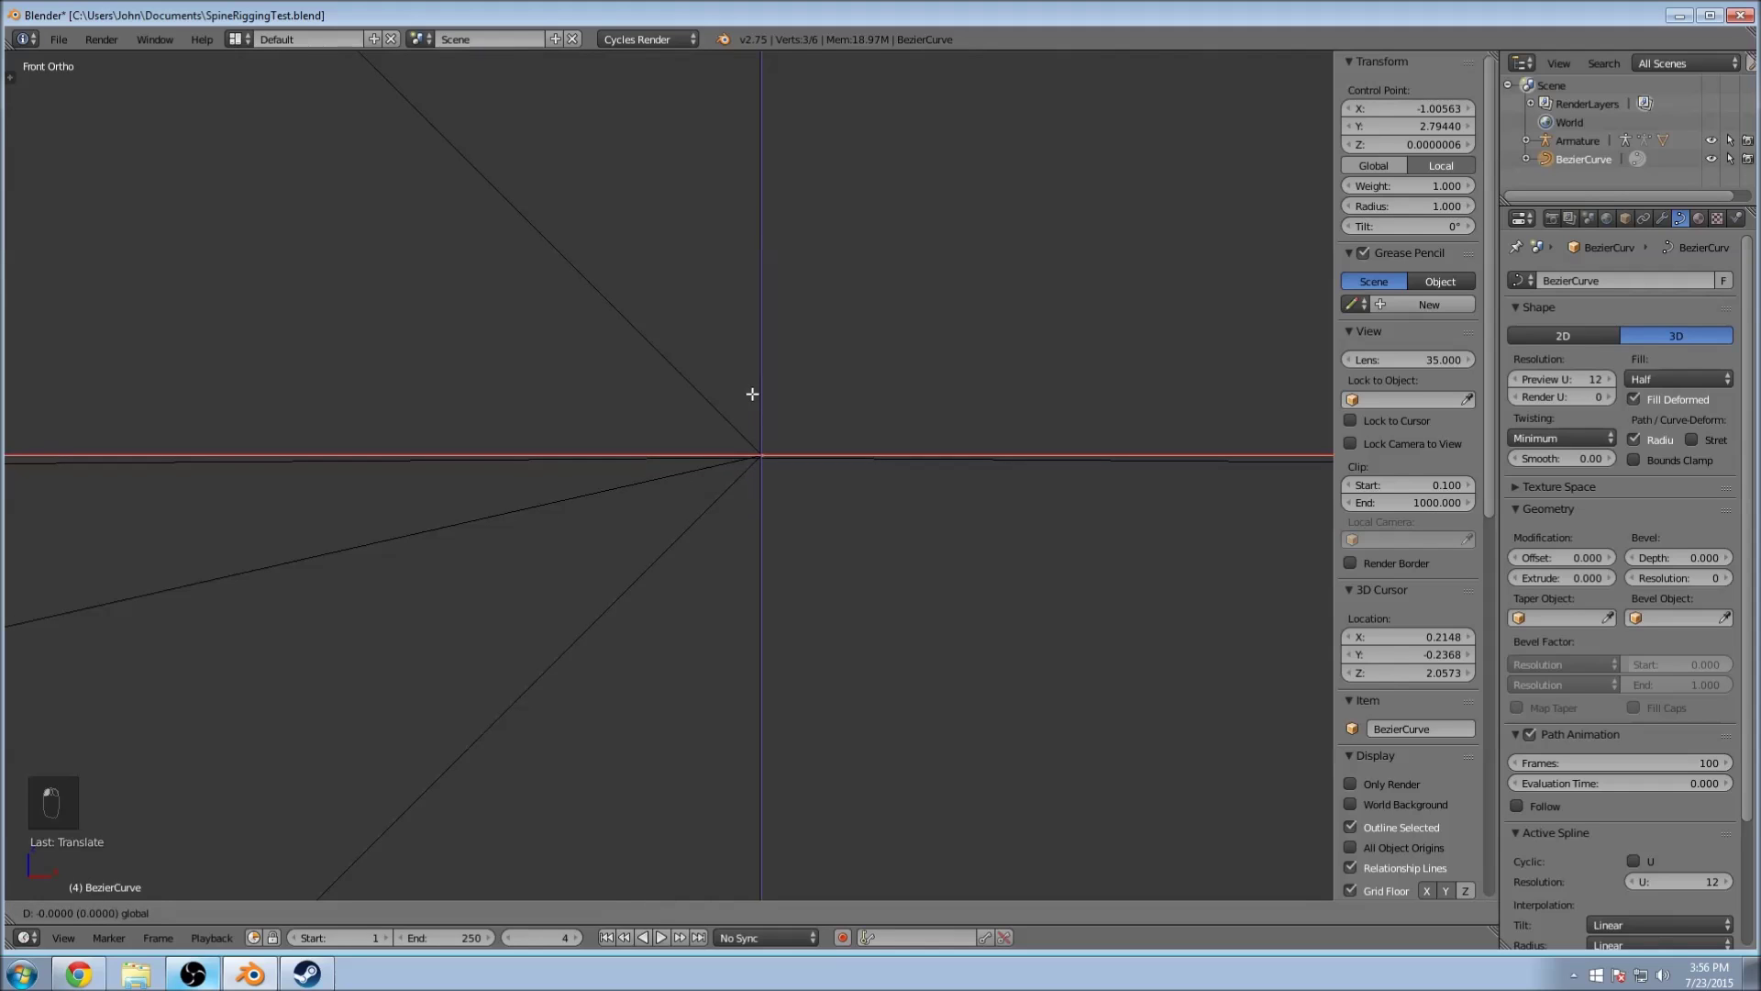
key("Escape")
key("g")
left_click(819, 457)
scroll(818, 458, "down", 8)
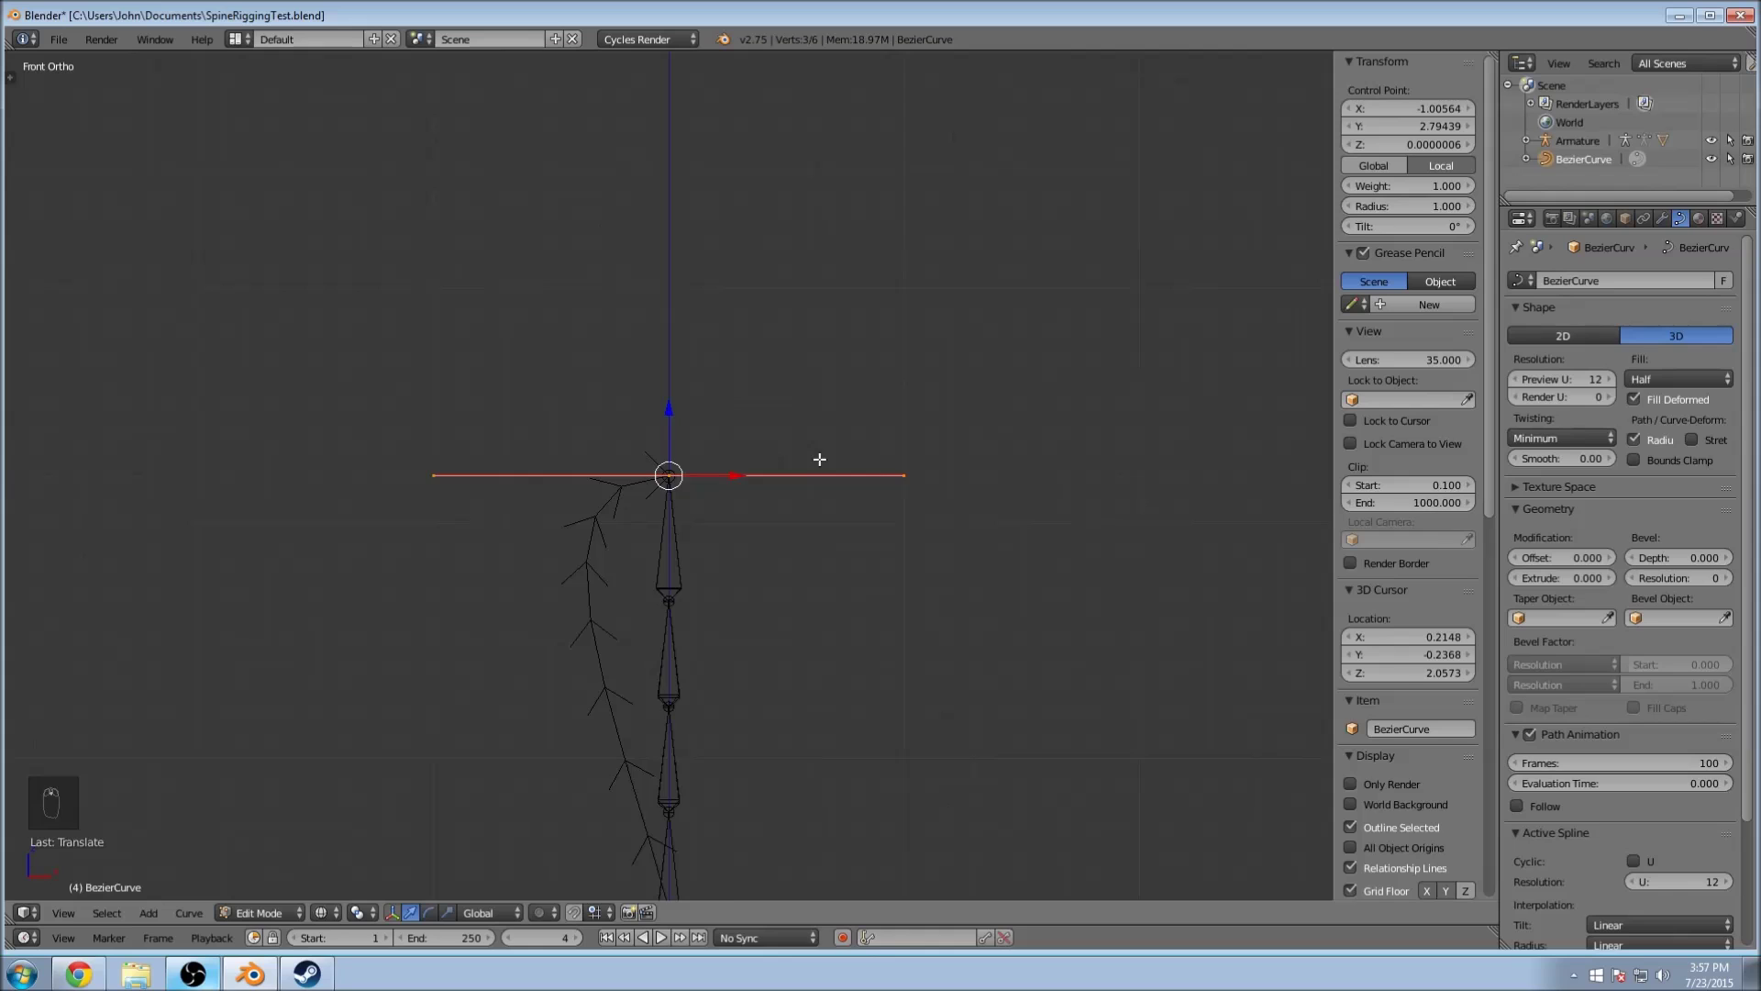
Step: In the right side view, try to move only the centre of the curve's start point to the lowest bone's base, and undo it
key("KP_3")
scroll(767, 378, "up", 6)
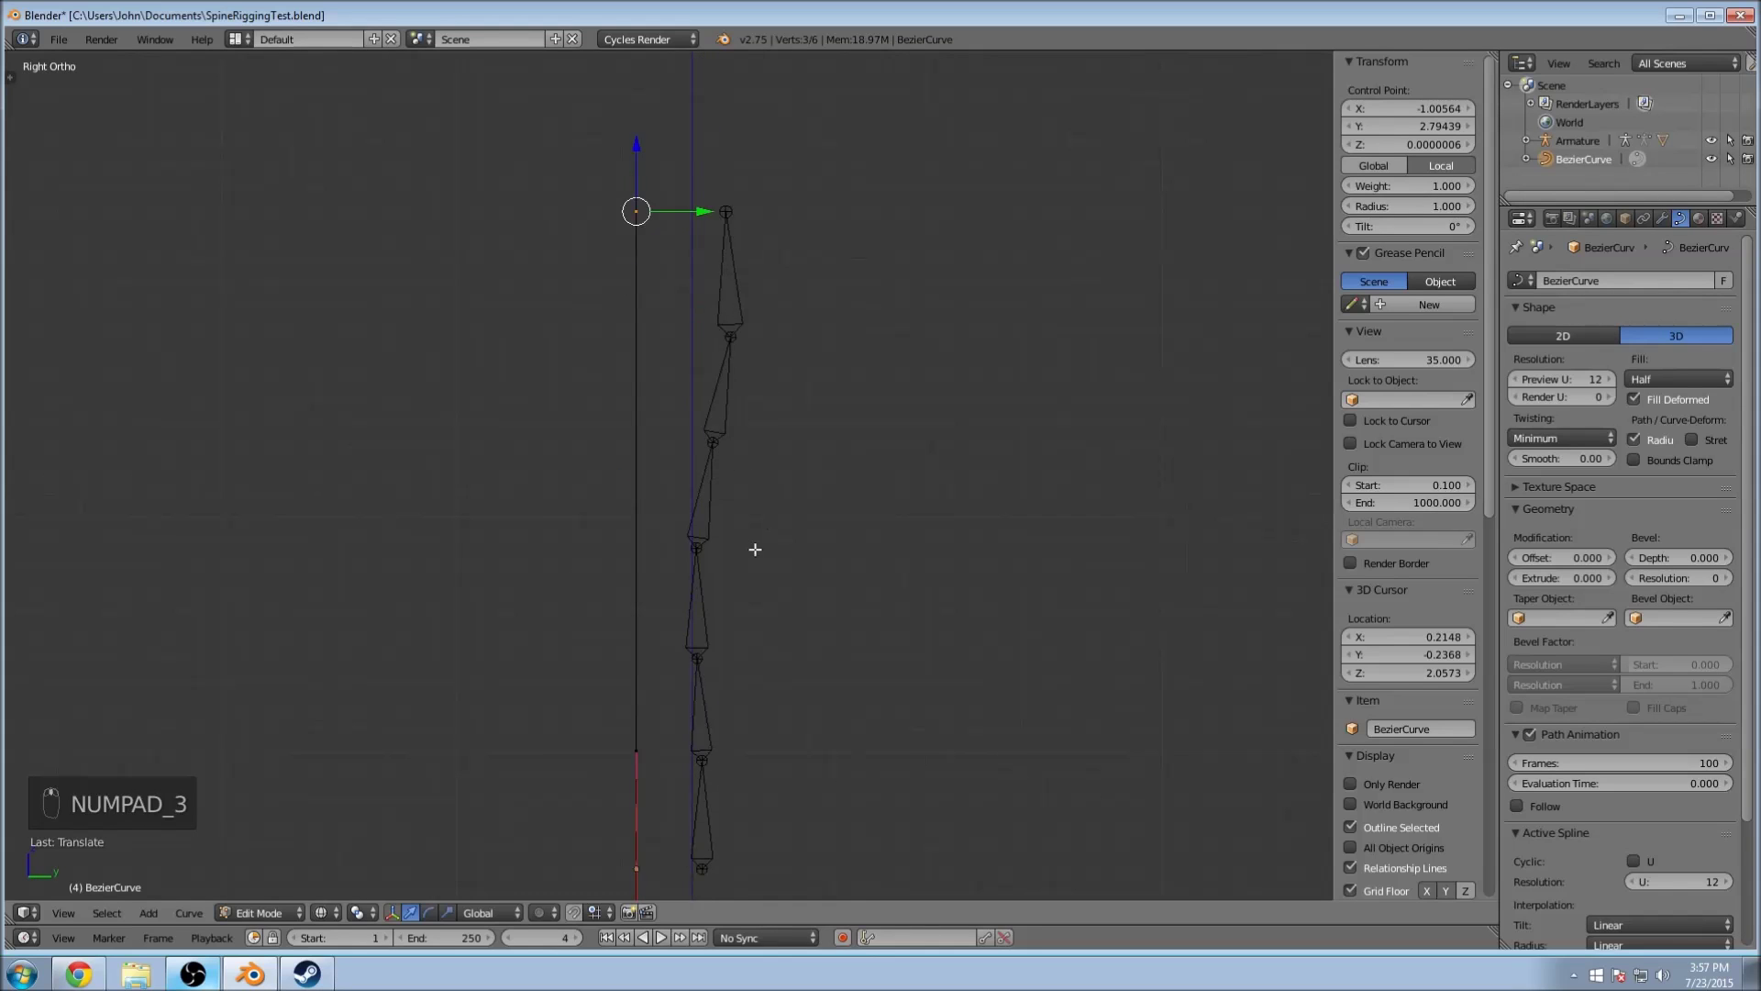
key("a")
key("a")
scroll(508, 687, "down", 4)
key("g")
left_click_drag(526, 623, 679, 685)
key("b")
scroll(736, 542, "up", 6)
key("g")
left_click(724, 740)
key("ctrl+z")
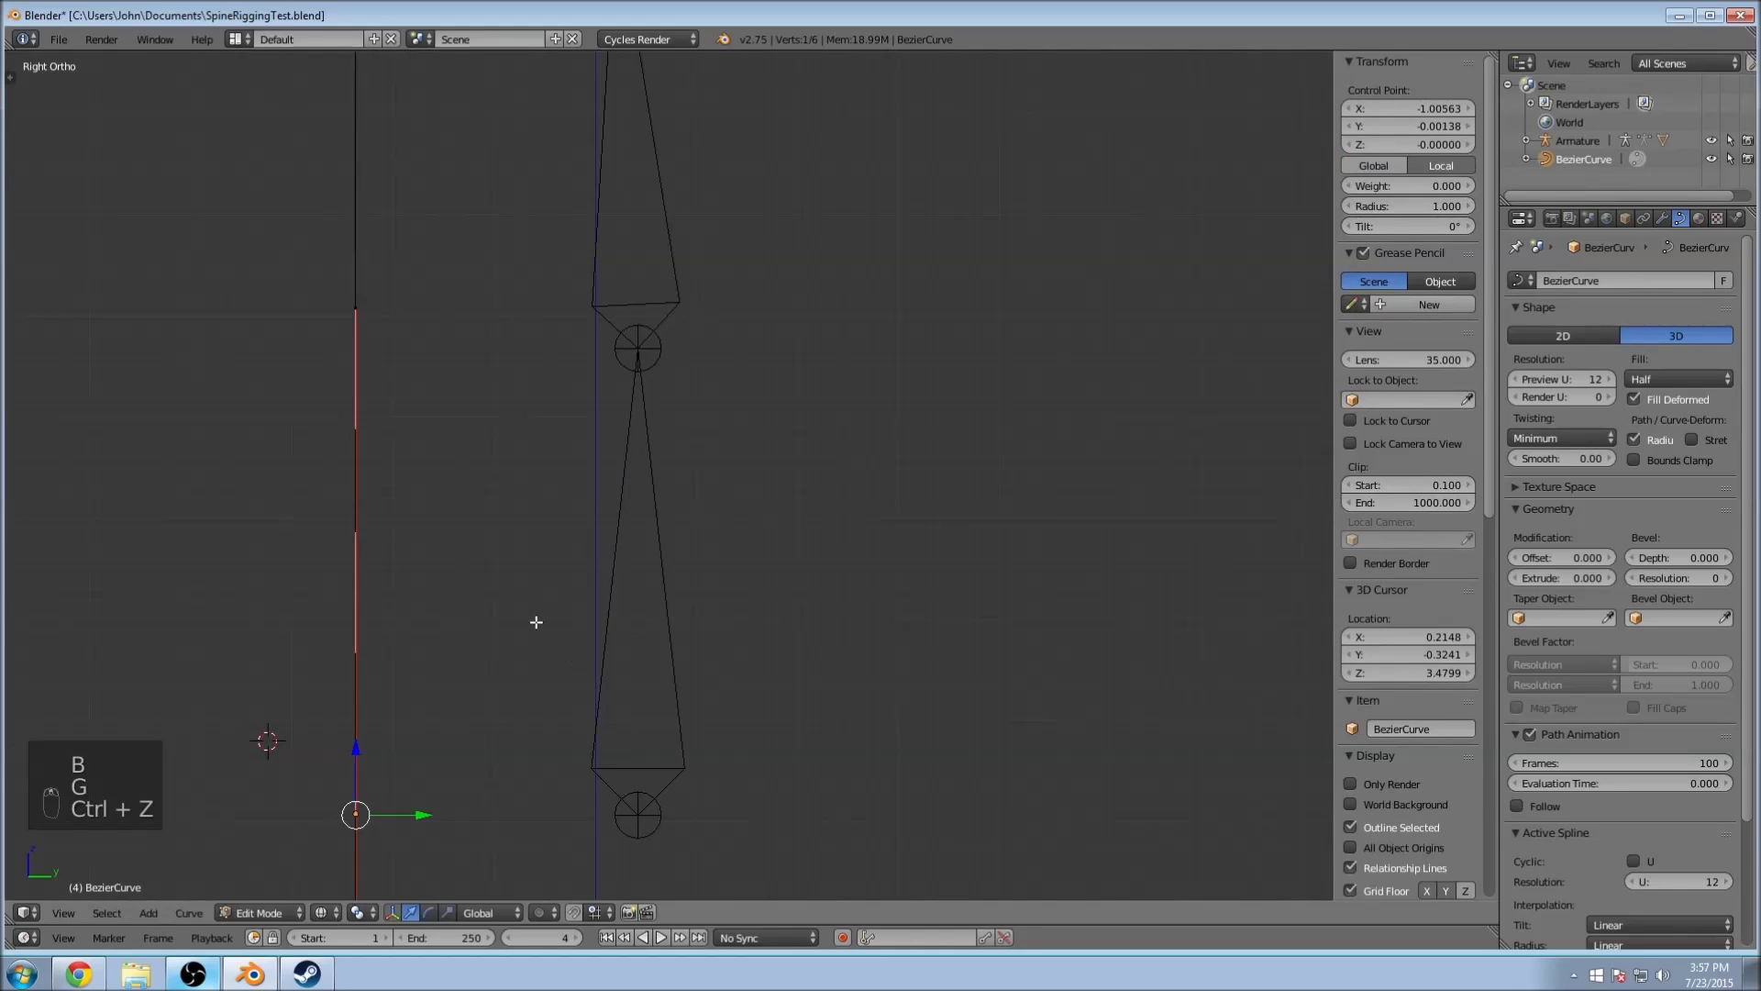
Step: Select the start control point with both handles and move it in side view near the lowest bone's base, about local Z -0.281
key("a")
scroll(536, 622, "down", 3)
key("b")
left_click_drag(393, 256, 859, 900)
scroll(709, 684, "down", 4)
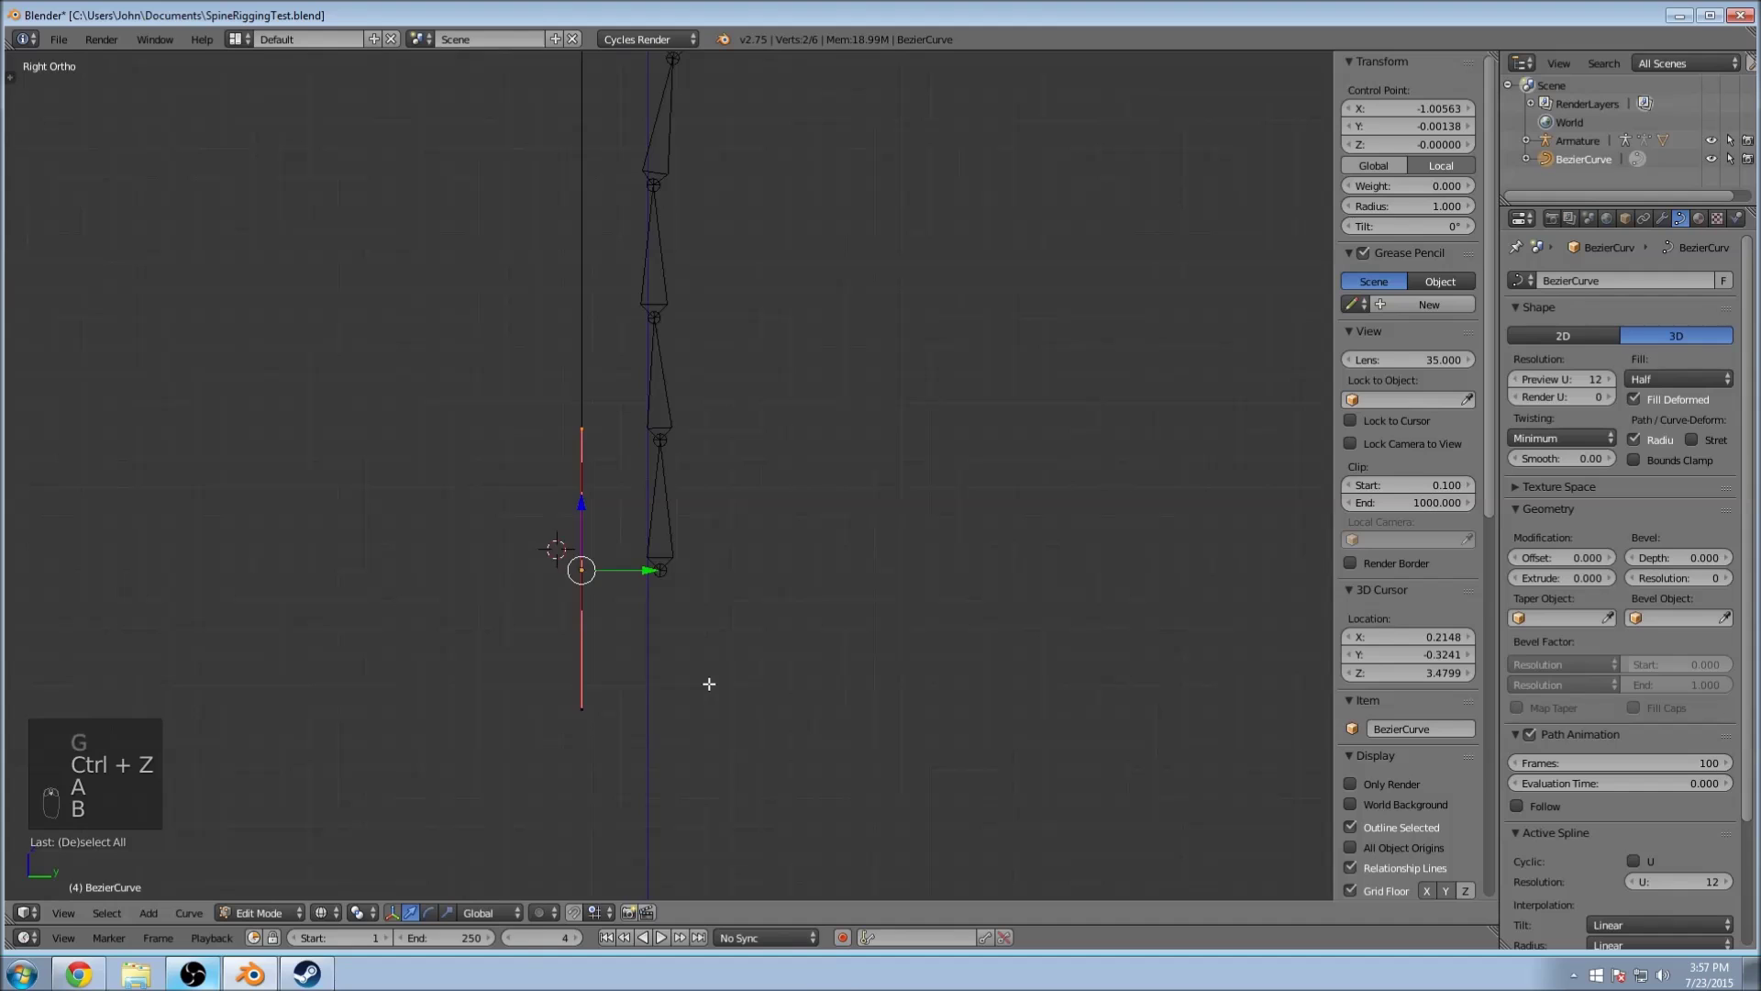
key("b")
left_click_drag(441, 336, 823, 897)
scroll(684, 747, "up", 9)
middle_click_drag(684, 747, 624, 463, "shift")
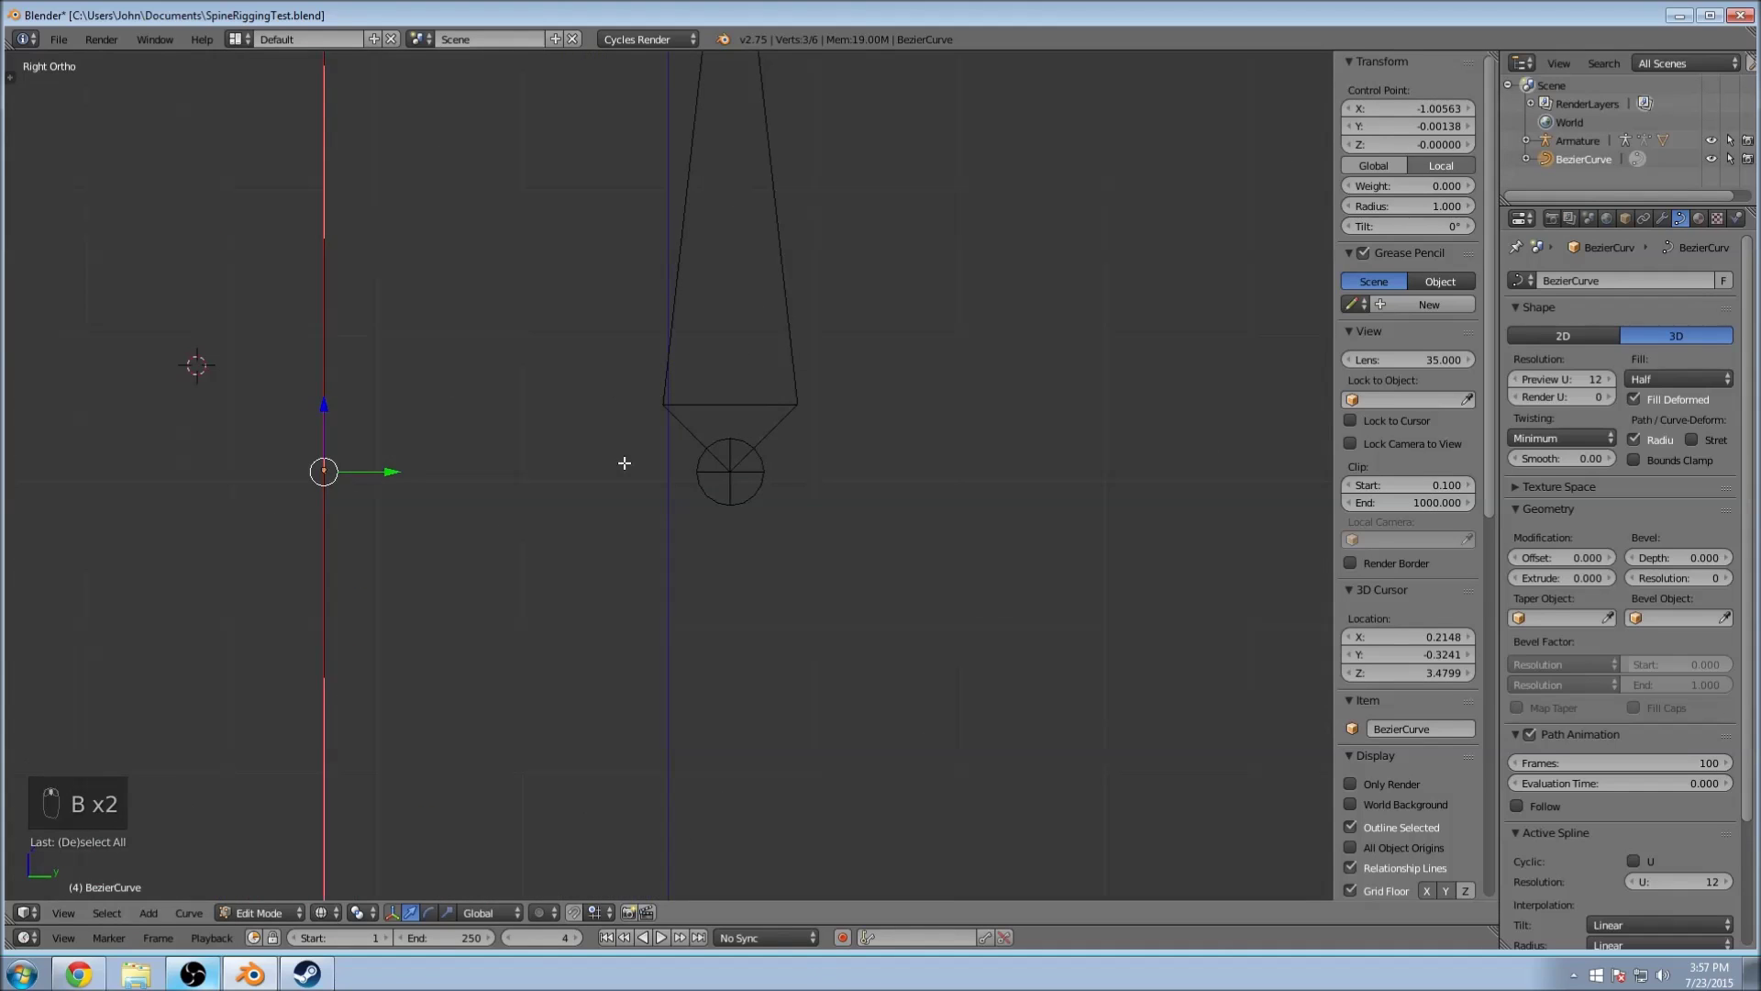
key("g")
left_click(889, 546)
scroll(873, 562, "up", 7)
middle_click_drag(872, 563, 835, 548, "shift")
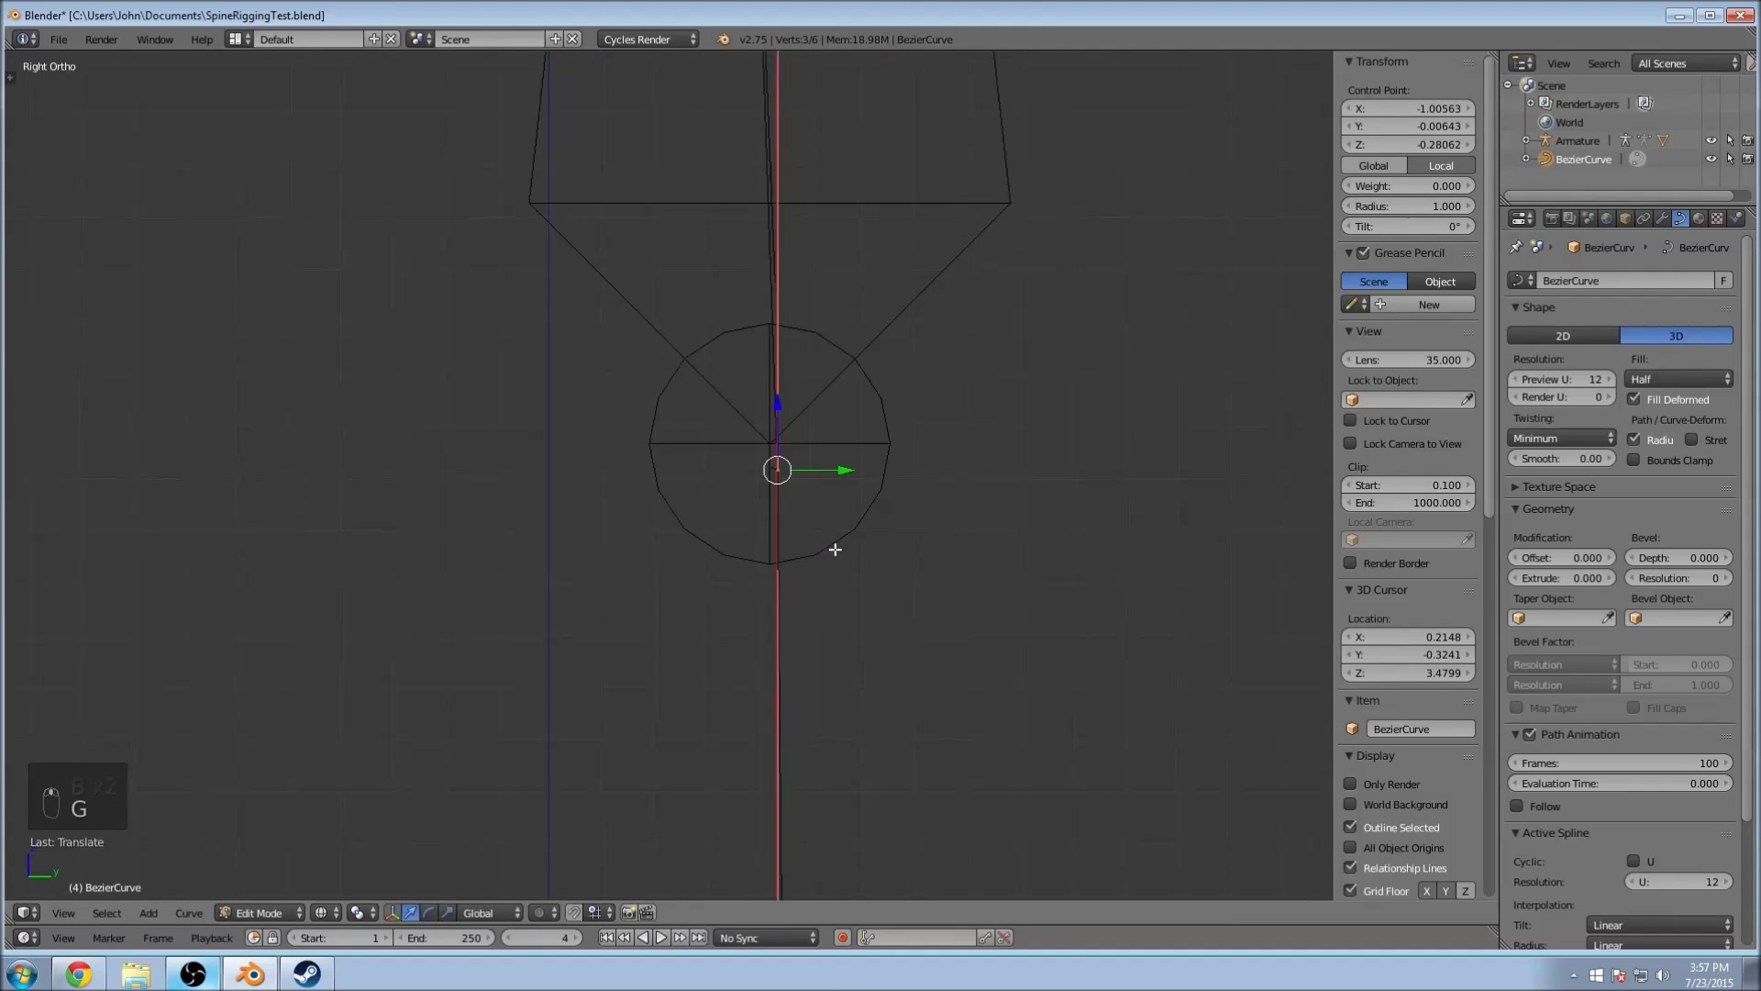
Step: Refine the start control point onto the lowest bone's base joint in side view, at about local Y -0.00138, Z -0.27915
scroll(835, 549, "up", 8)
middle_click_drag(940, 523, 645, 599, "shift")
scroll(889, 543, "up", 3)
middle_click_drag(889, 543, 691, 684, "shift")
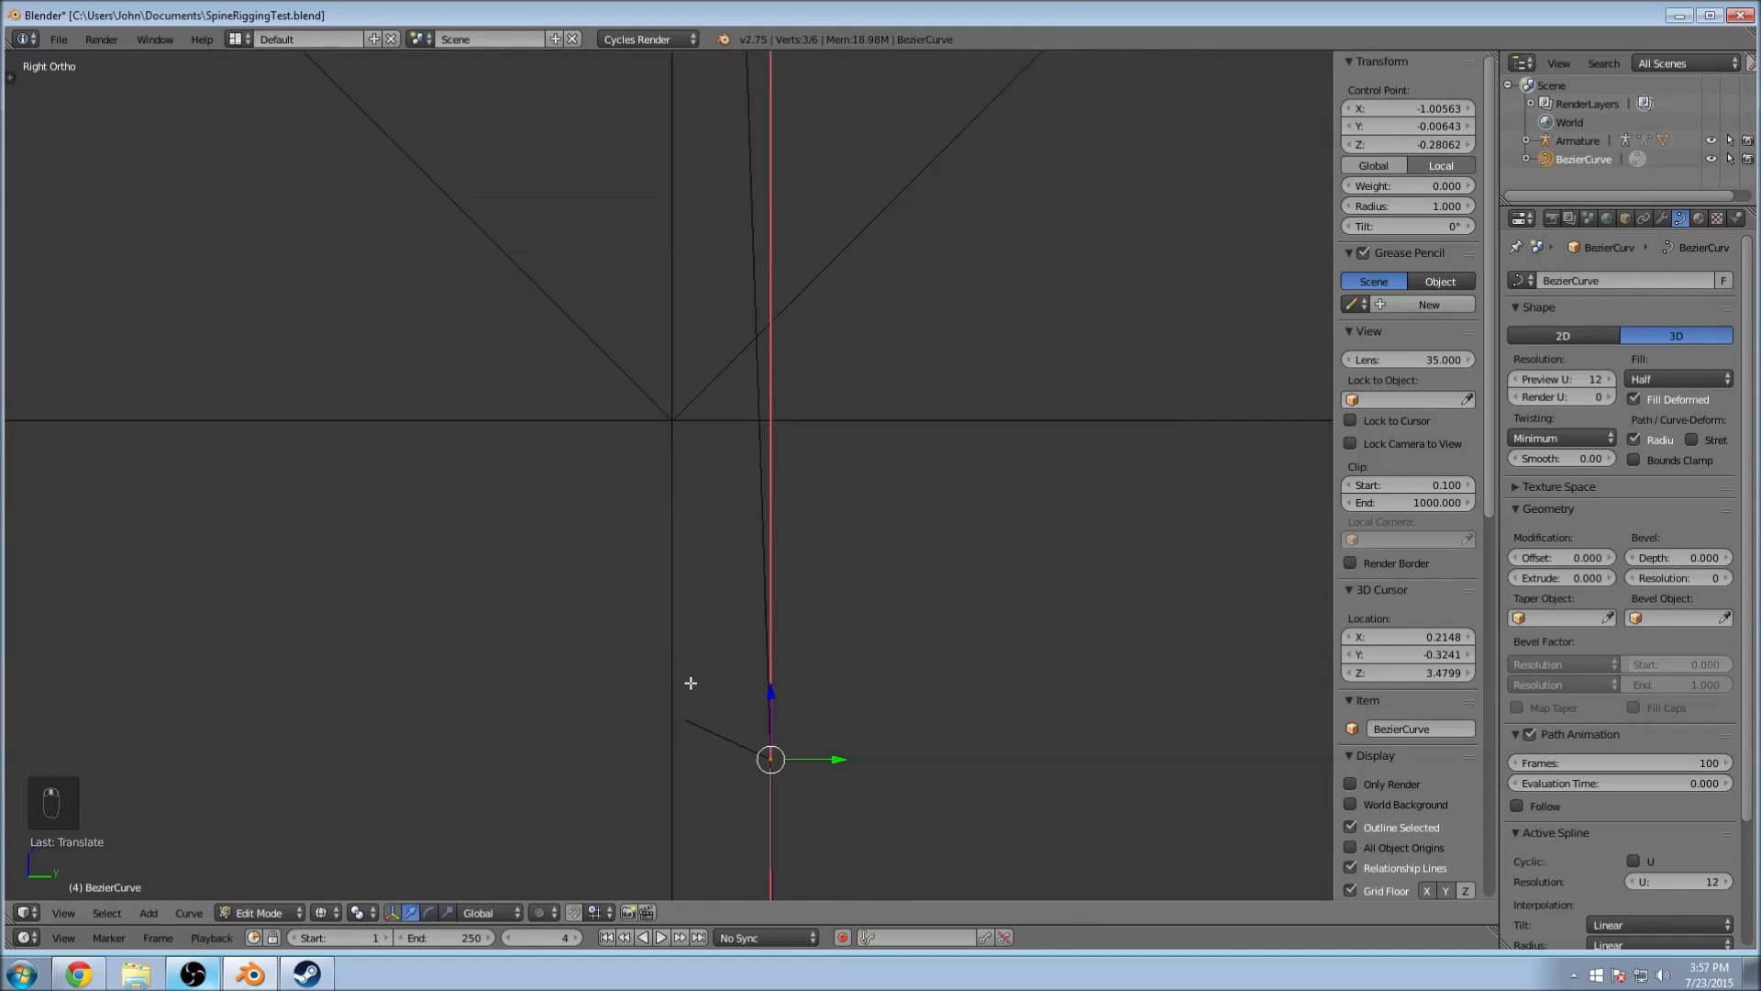
key("g")
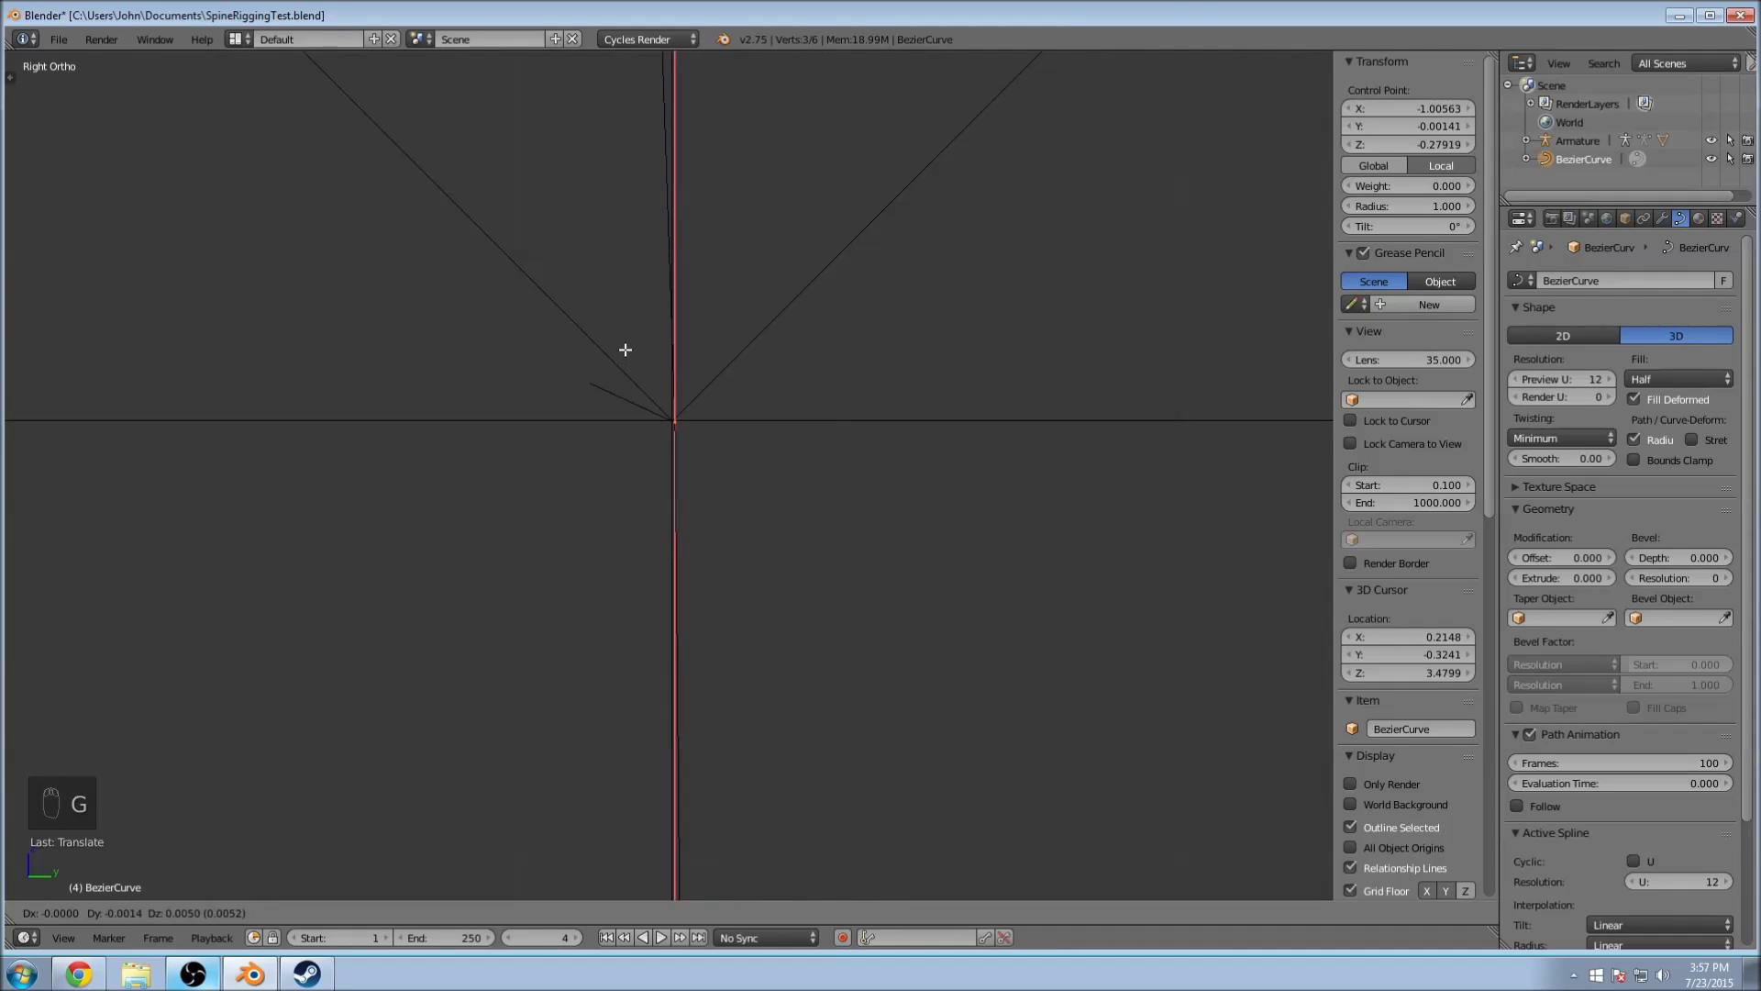
left_click(623, 347)
key("g")
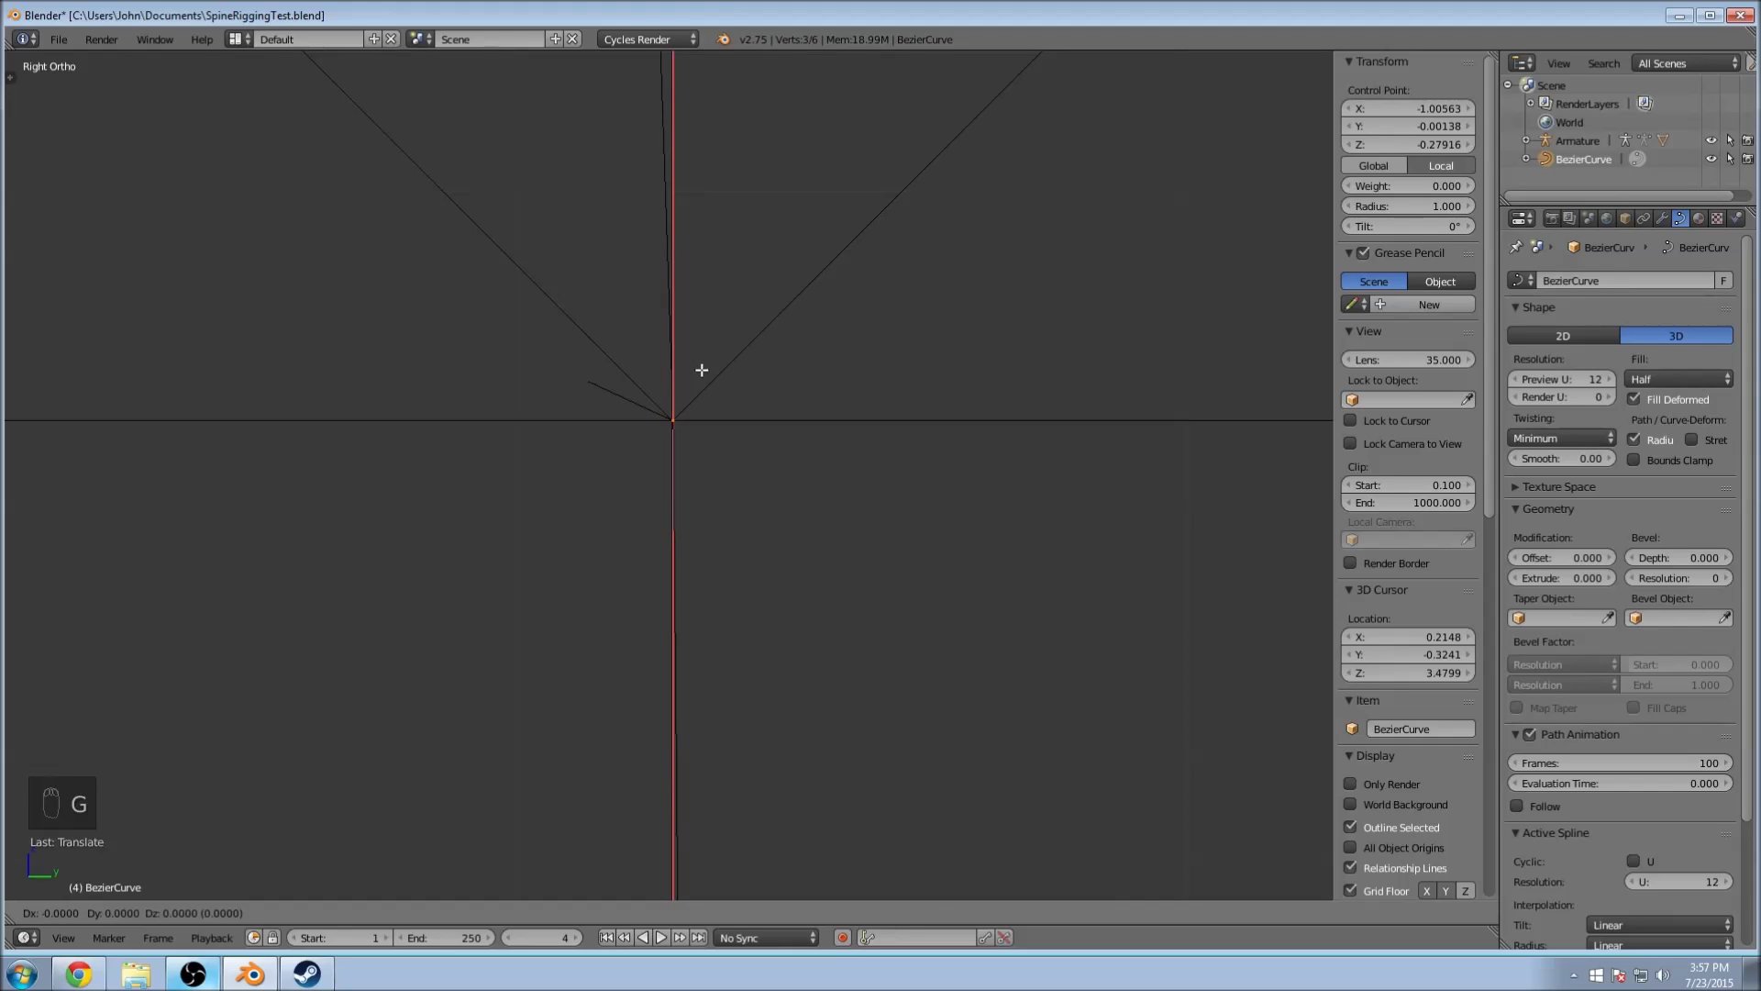
left_click(705, 365)
scroll(706, 364, "down", 5)
scroll(724, 224, "down", 8)
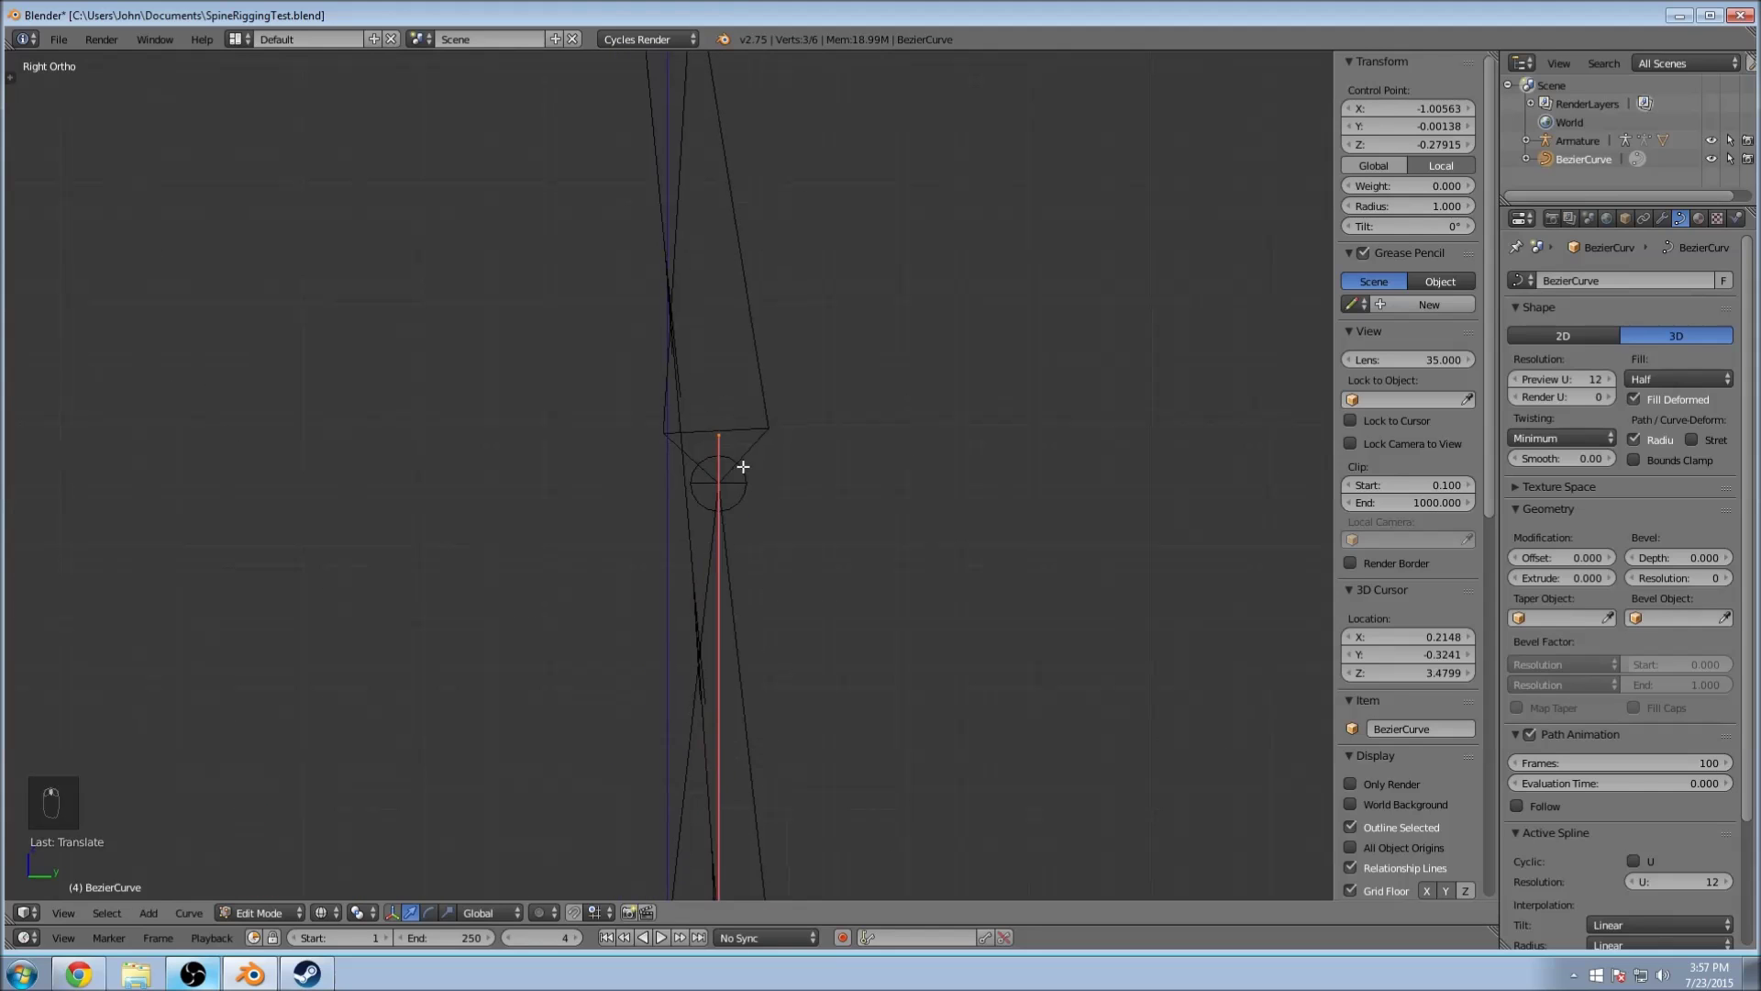
Step: In the right side view, select the curve's end control point with its handles and move it to the top bone's tip, about local Z -0.375
middle_click_drag(764, 320, 719, 629, "shift")
key("a")
key("b")
left_click_drag(579, 441, 706, 528)
scroll(719, 534, "up", 10)
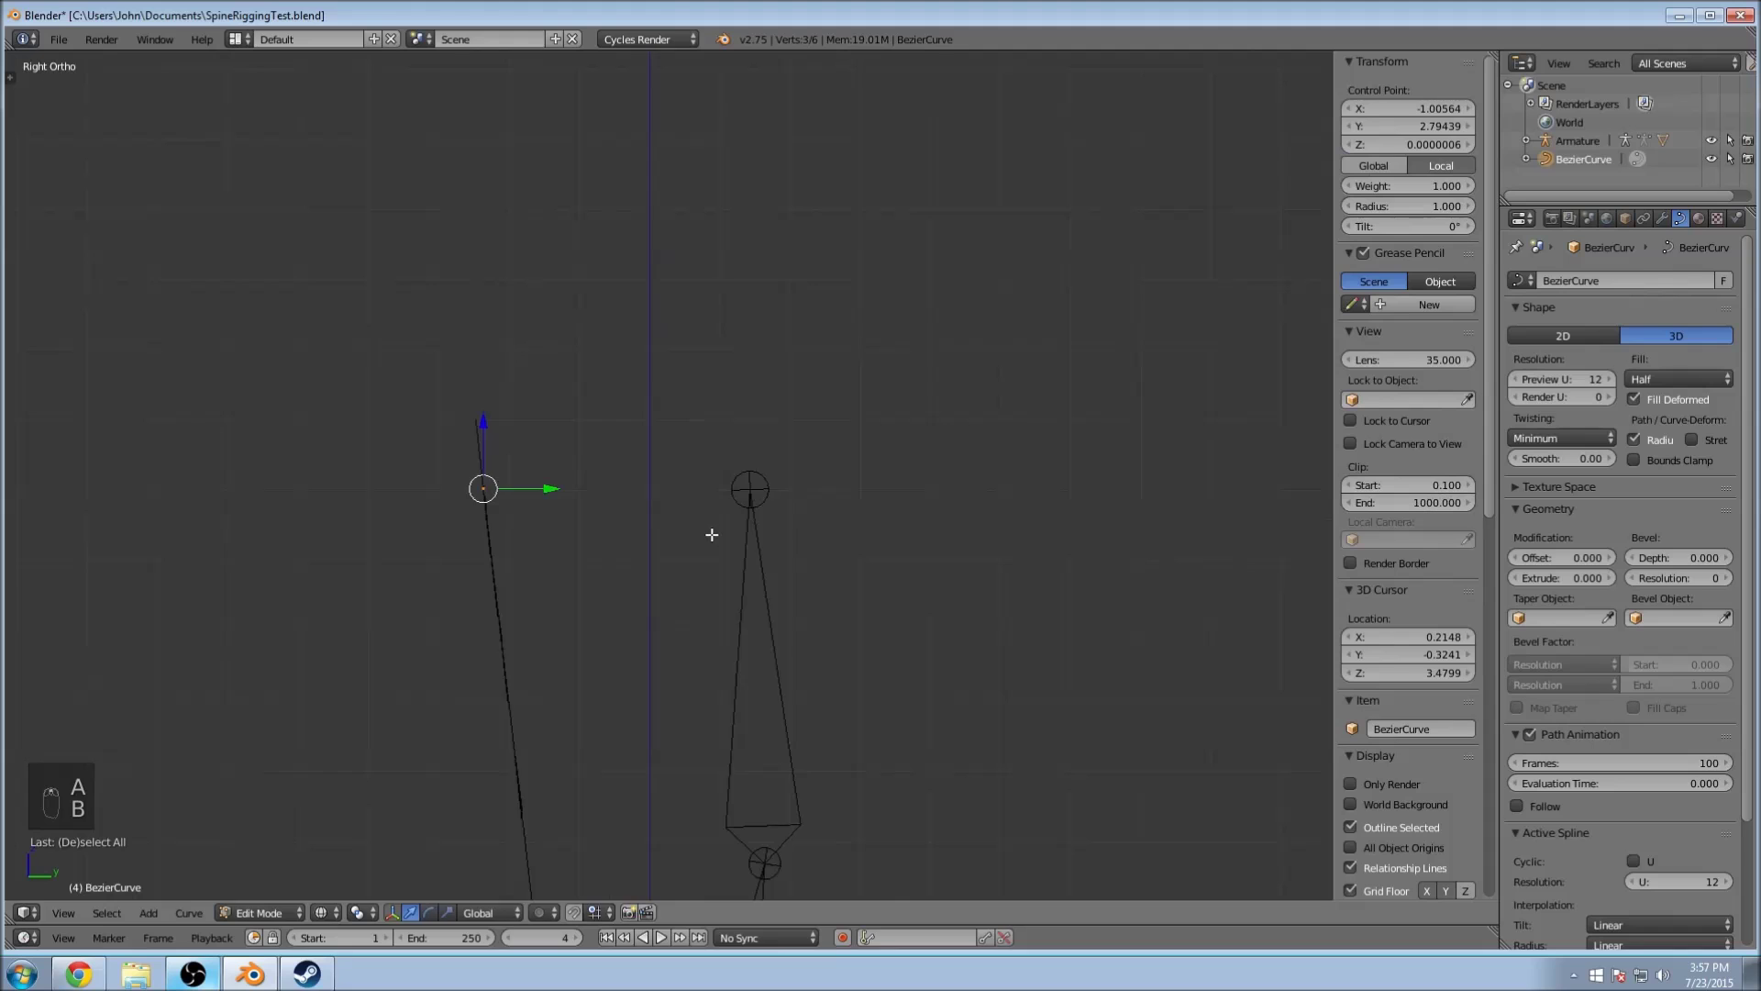
key("g")
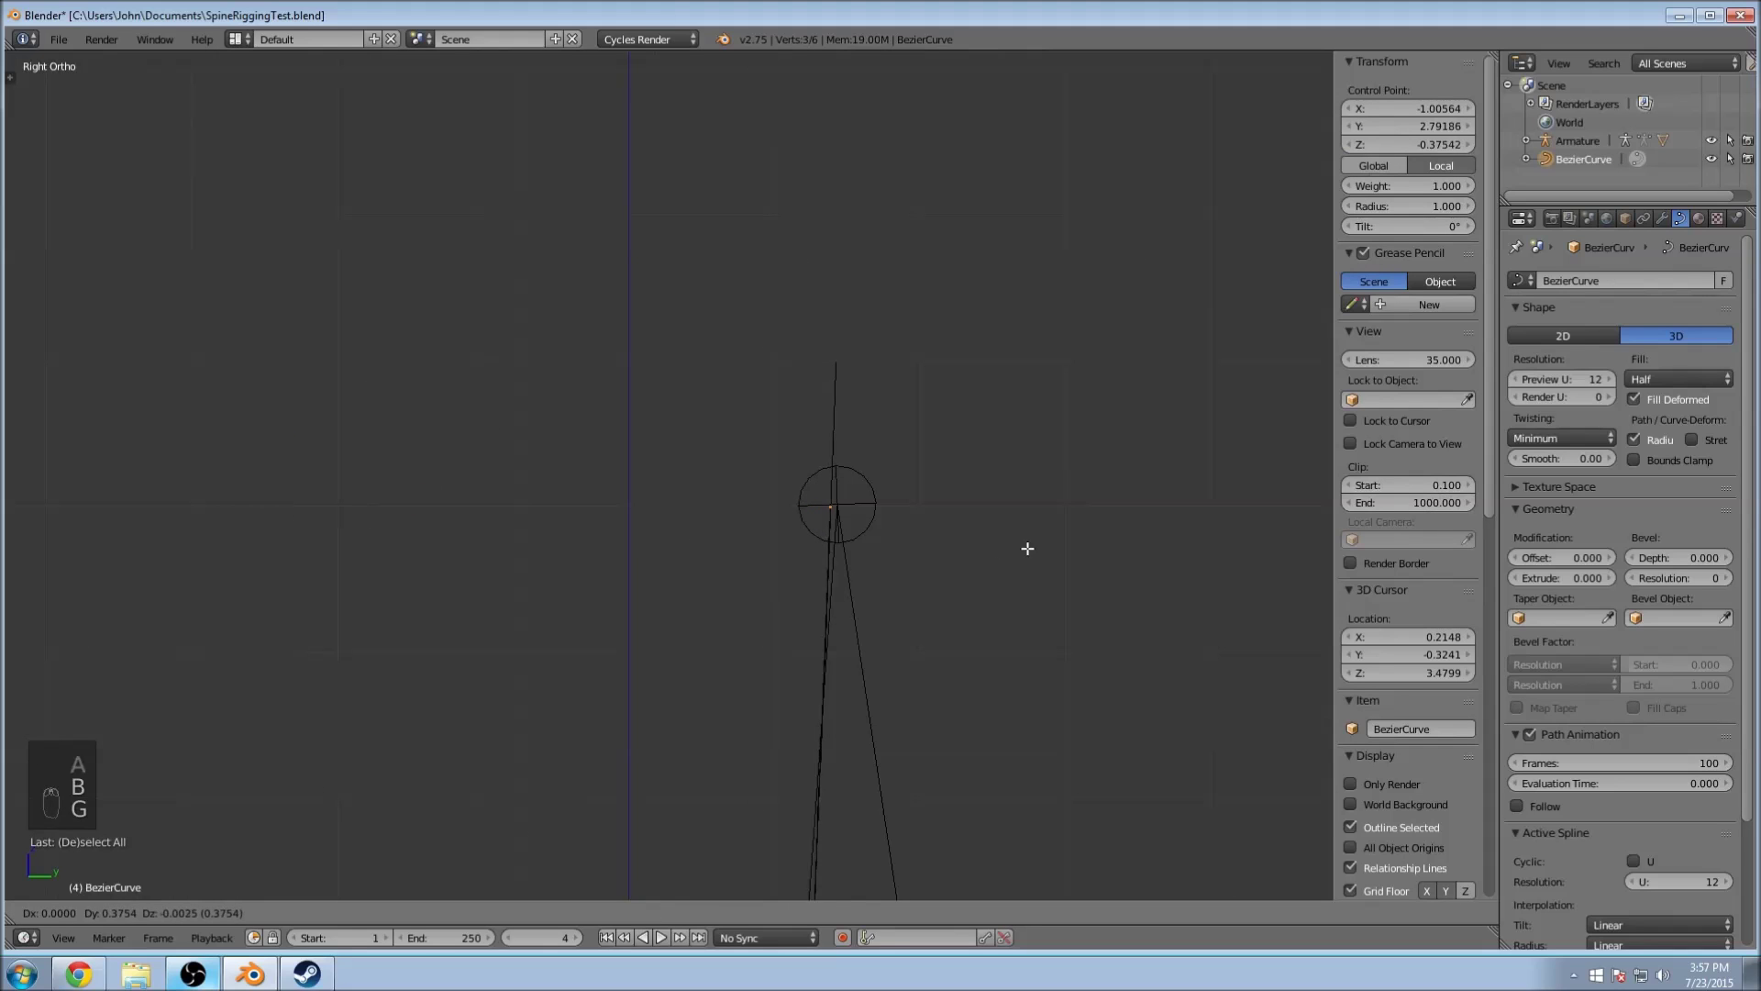
left_click(1030, 554)
Step: Refine the end control point onto the centre of the top bone's tip, at local Y 2.79333, Z -0.37996
scroll(768, 479, "up", 6)
scroll(769, 514, "down", 4)
scroll(733, 459, "up", 3)
middle_click_drag(697, 366, 767, 479, "shift")
key("g")
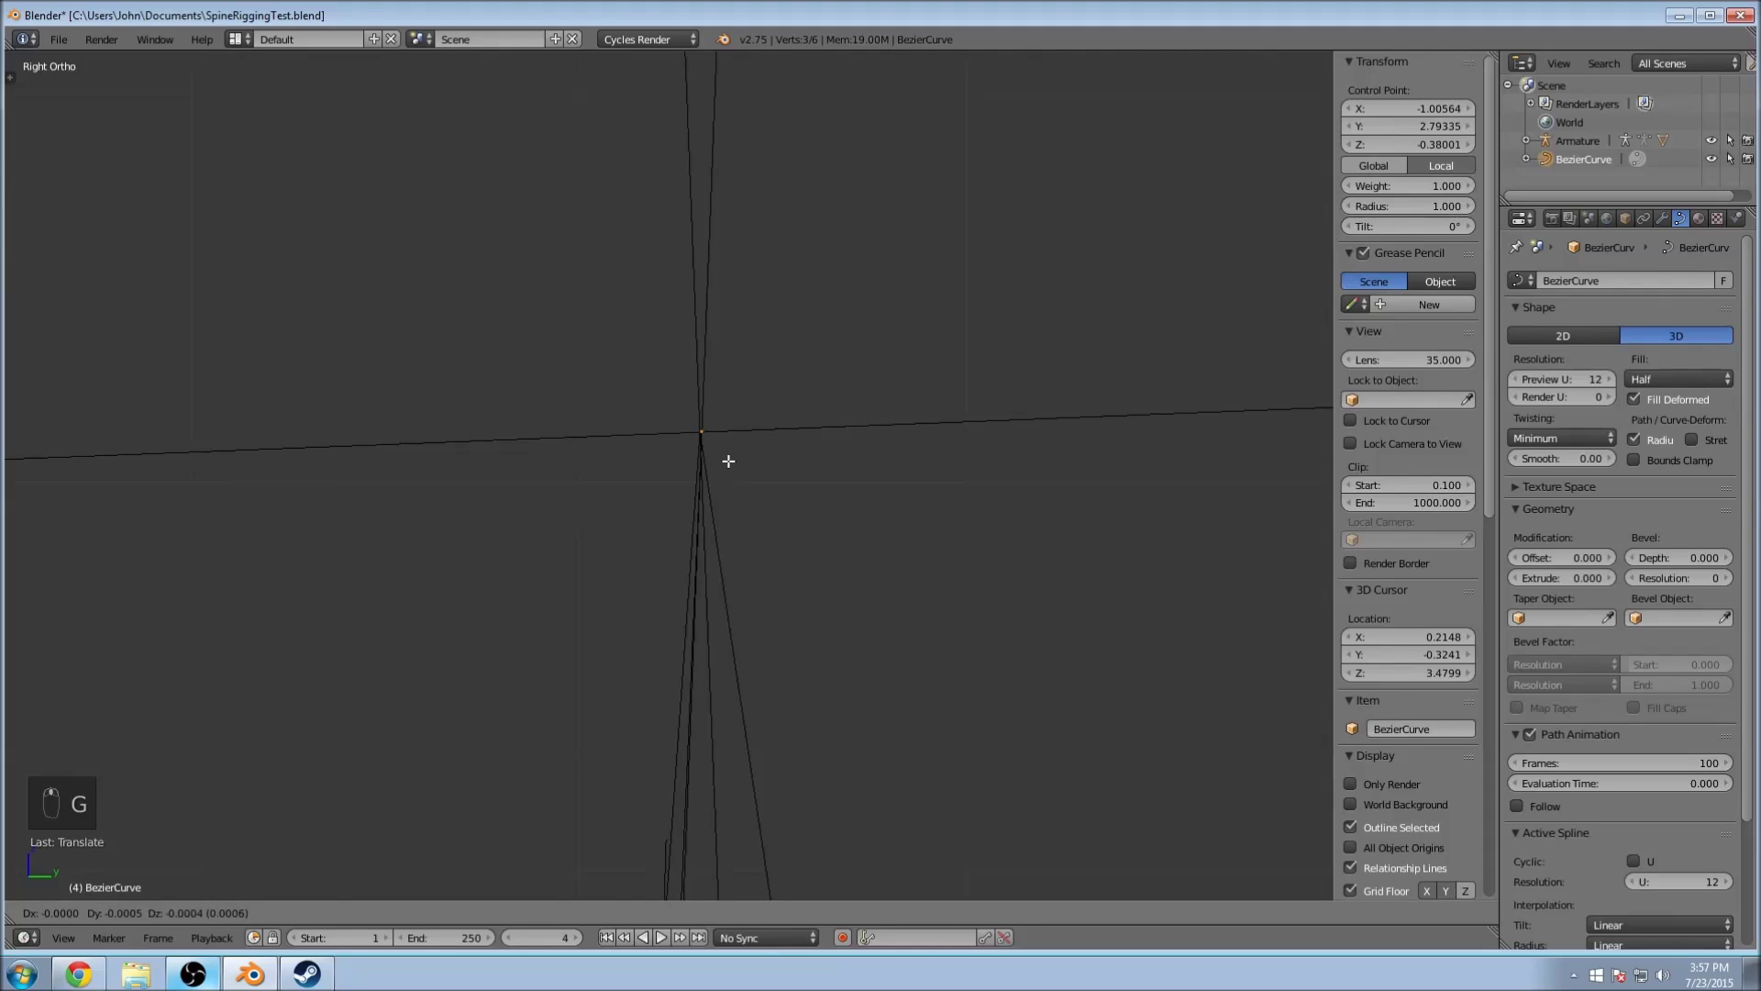
left_click(725, 460)
scroll(727, 462, "down", 2)
scroll(728, 466, "down", 3)
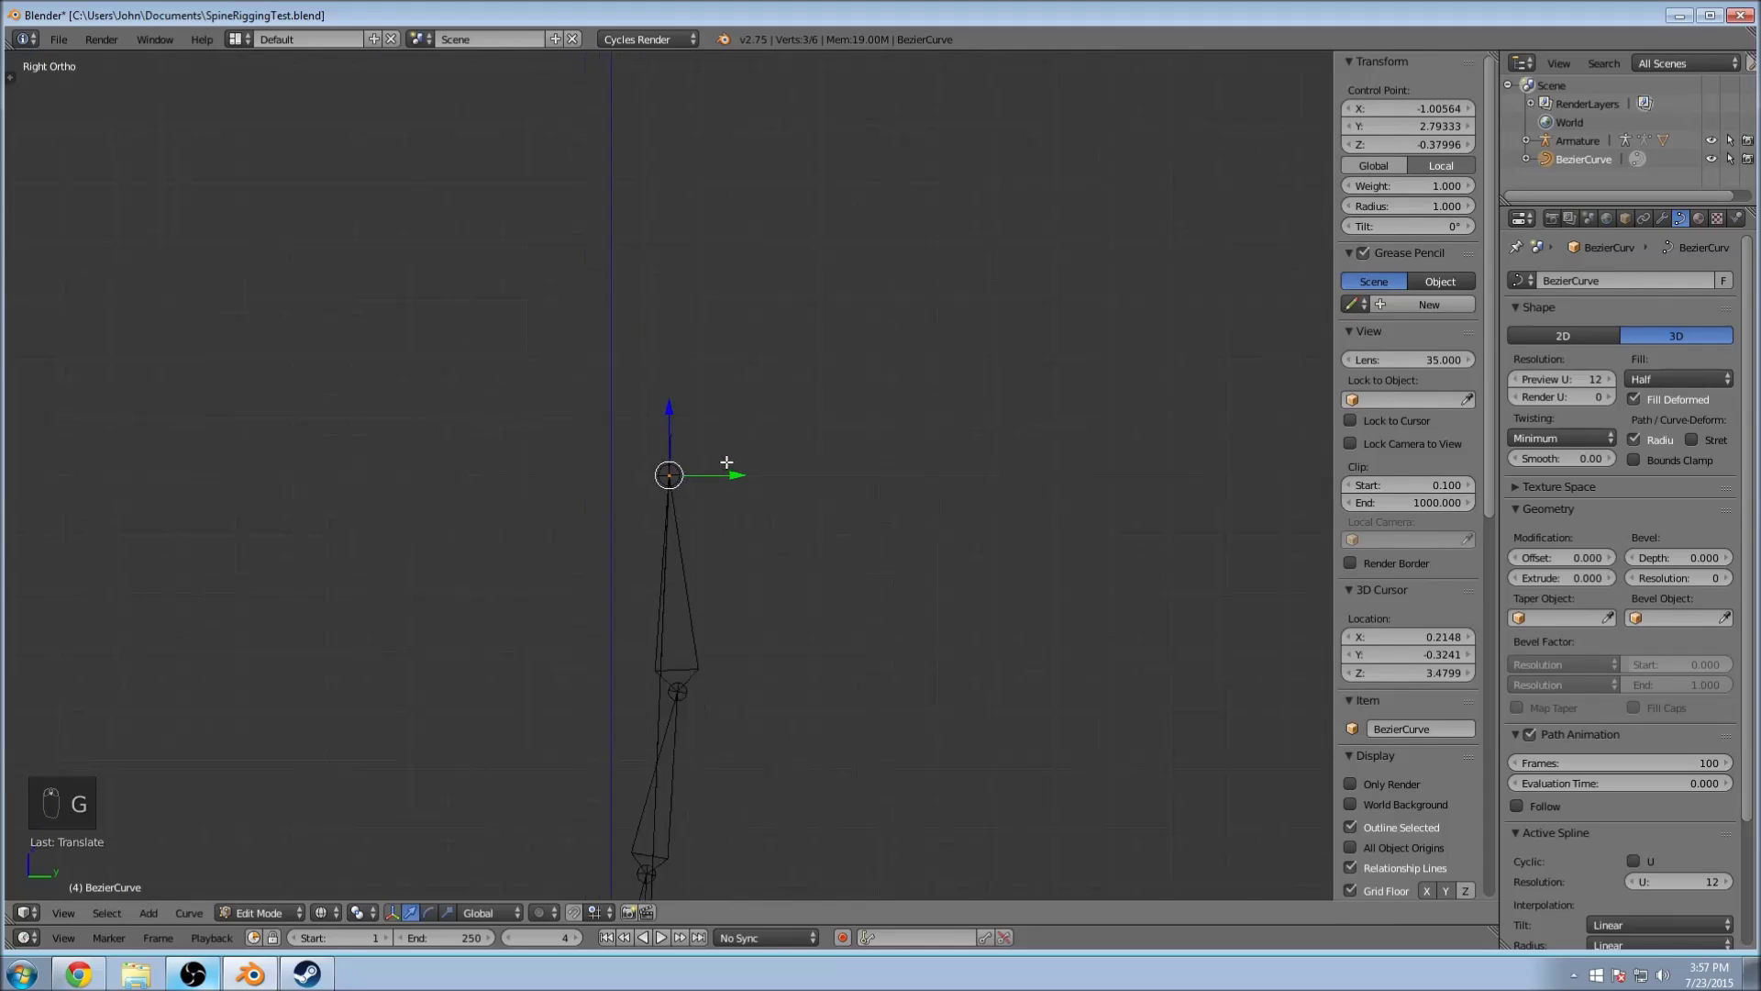
Step: In the front view, select all control points of the curve and set their handle type to Vector
key("a")
scroll(798, 385, "up", 1)
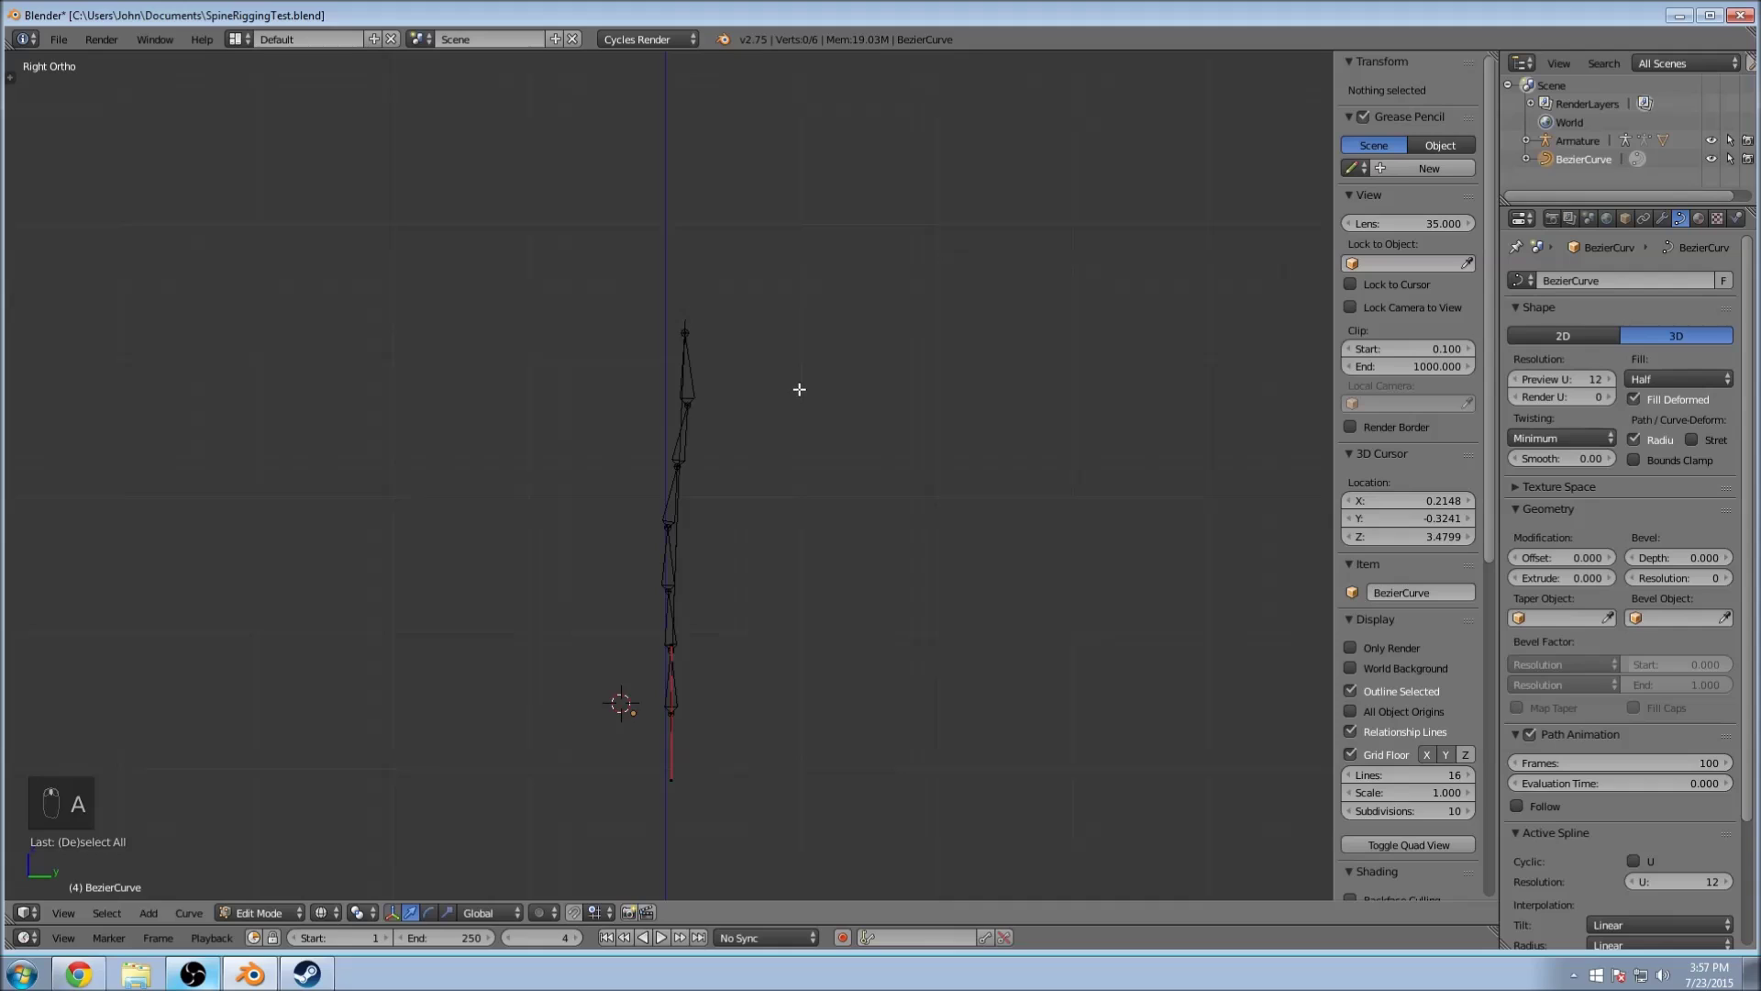
key("KP_1")
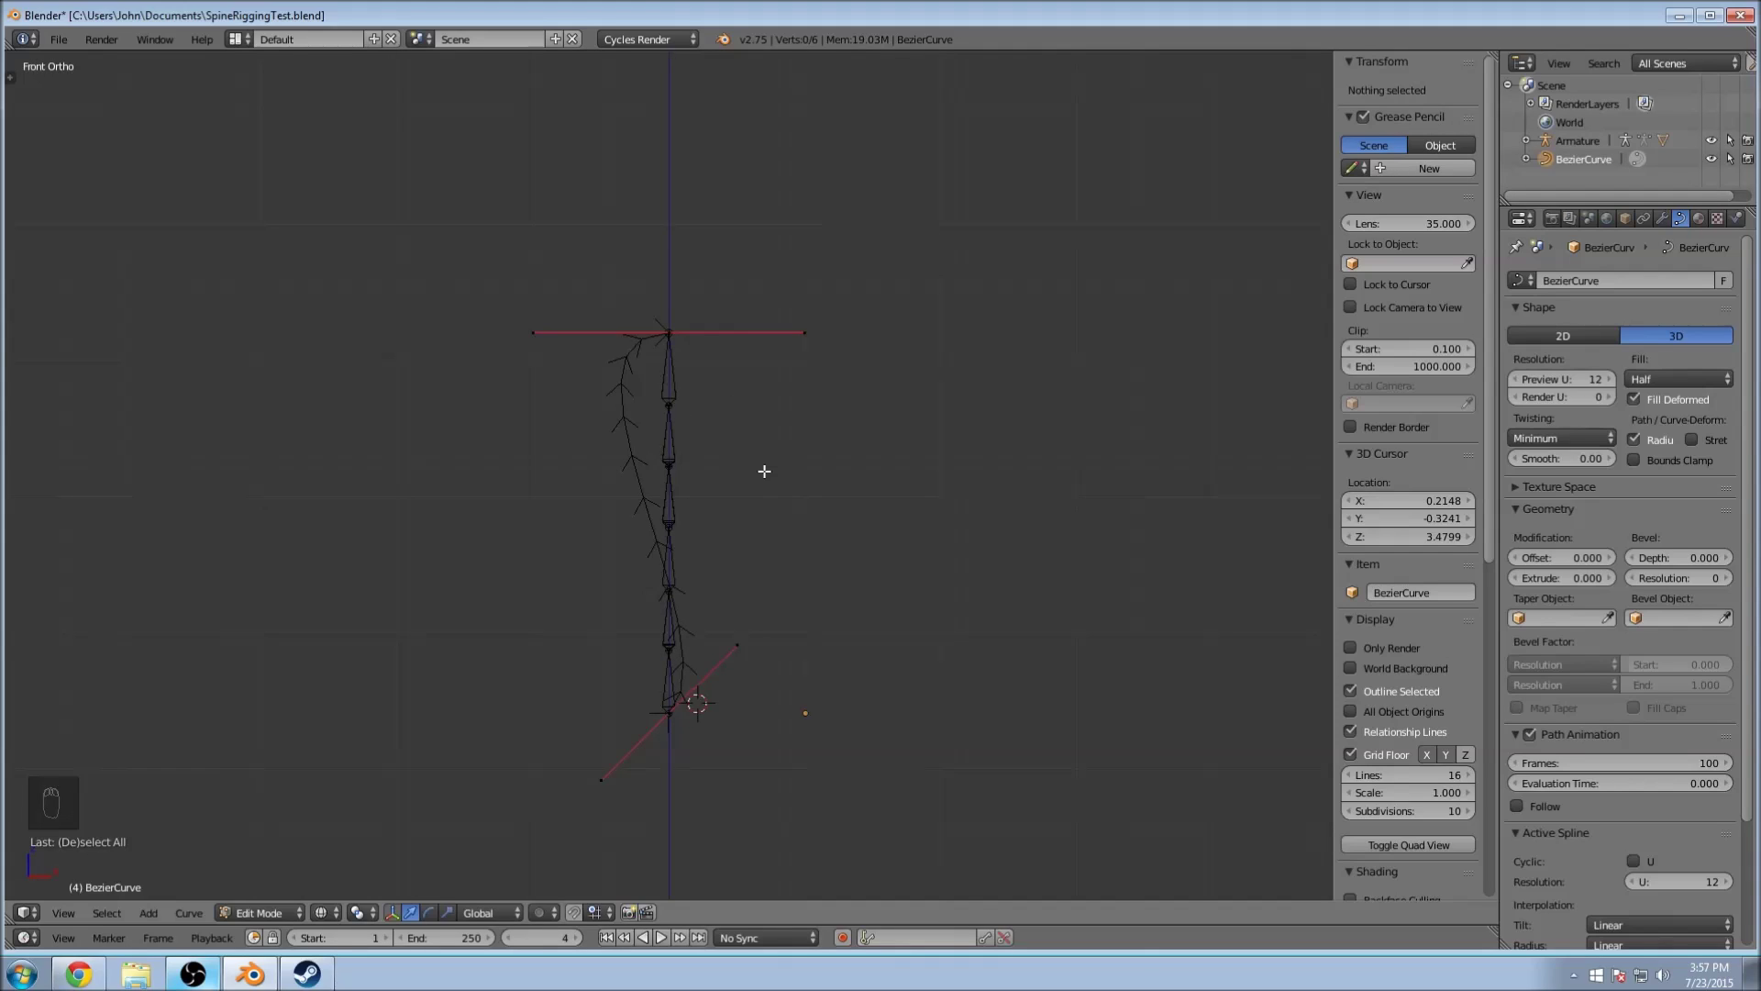
key("a")
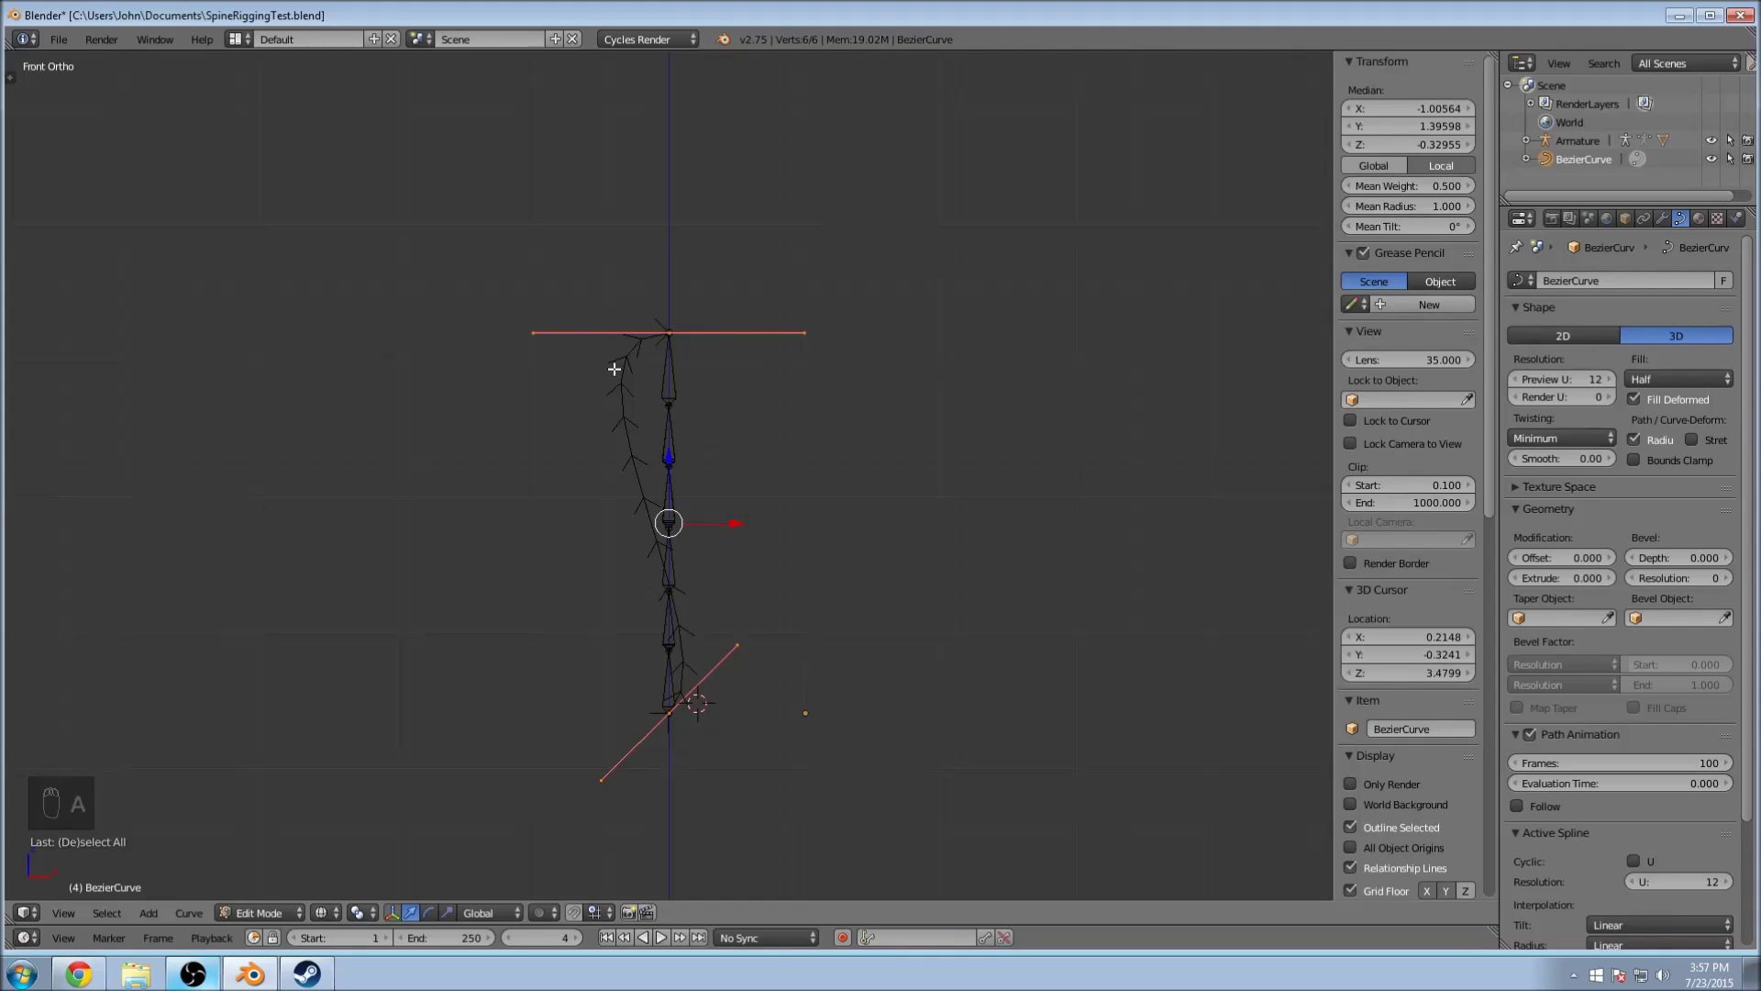
key("v")
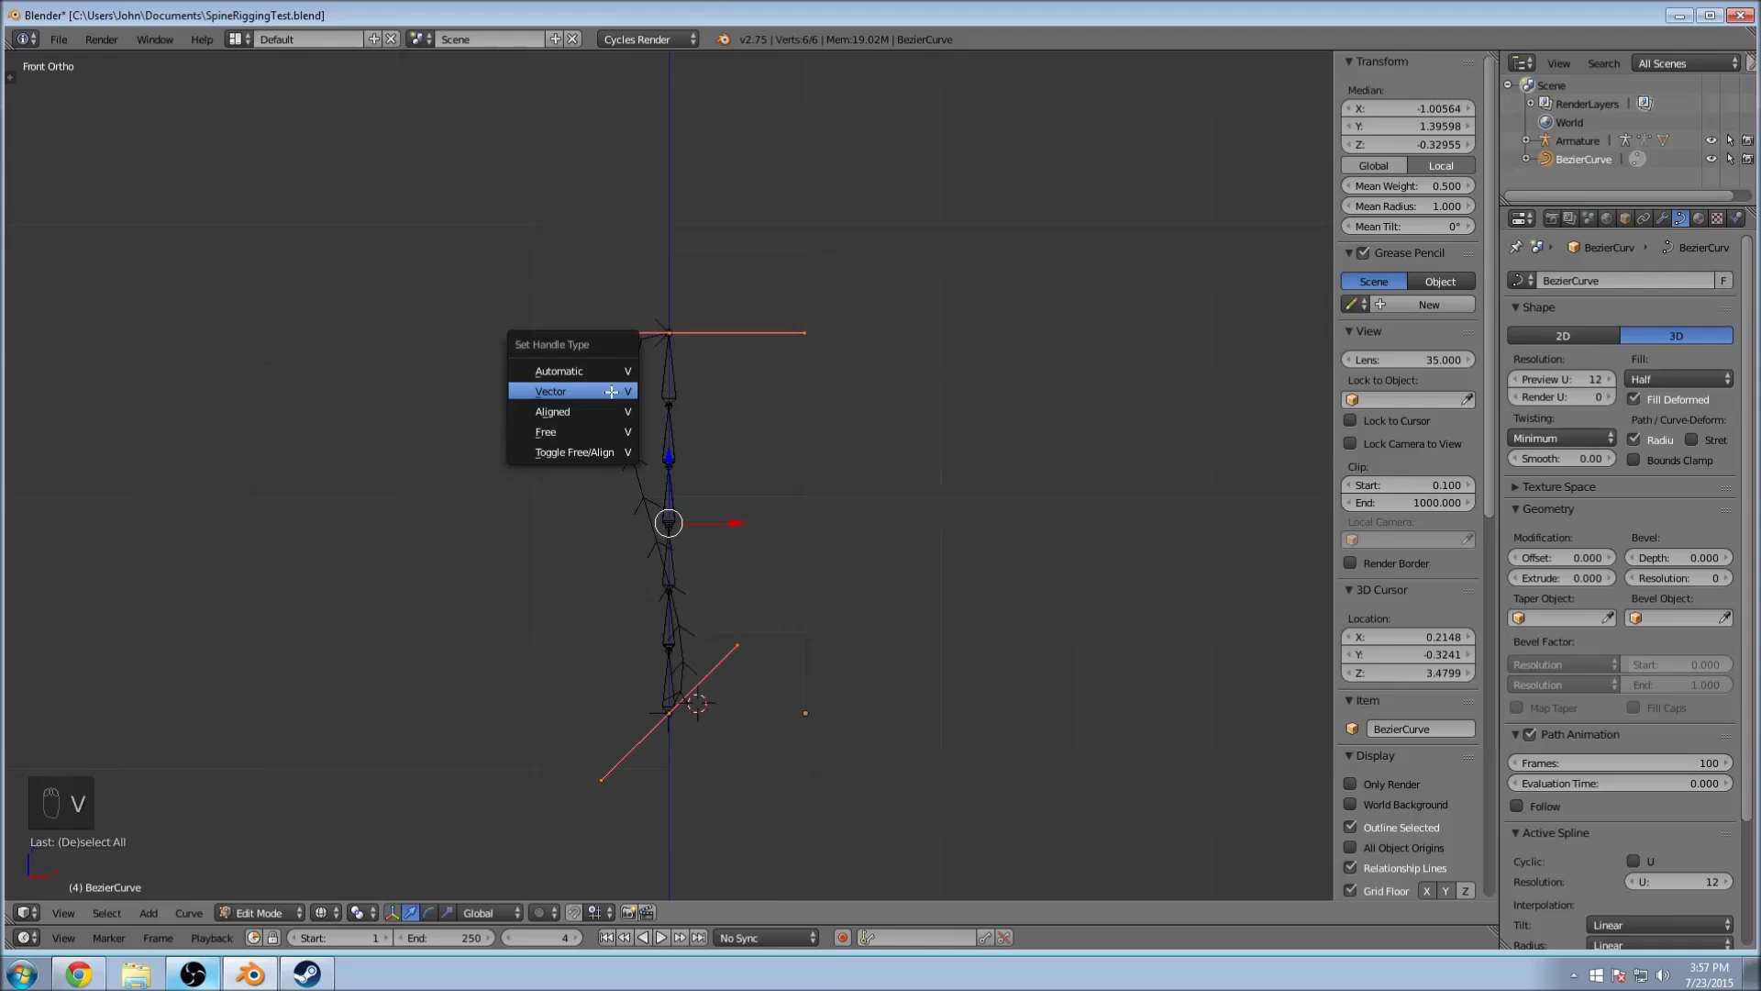
left_click(612, 392)
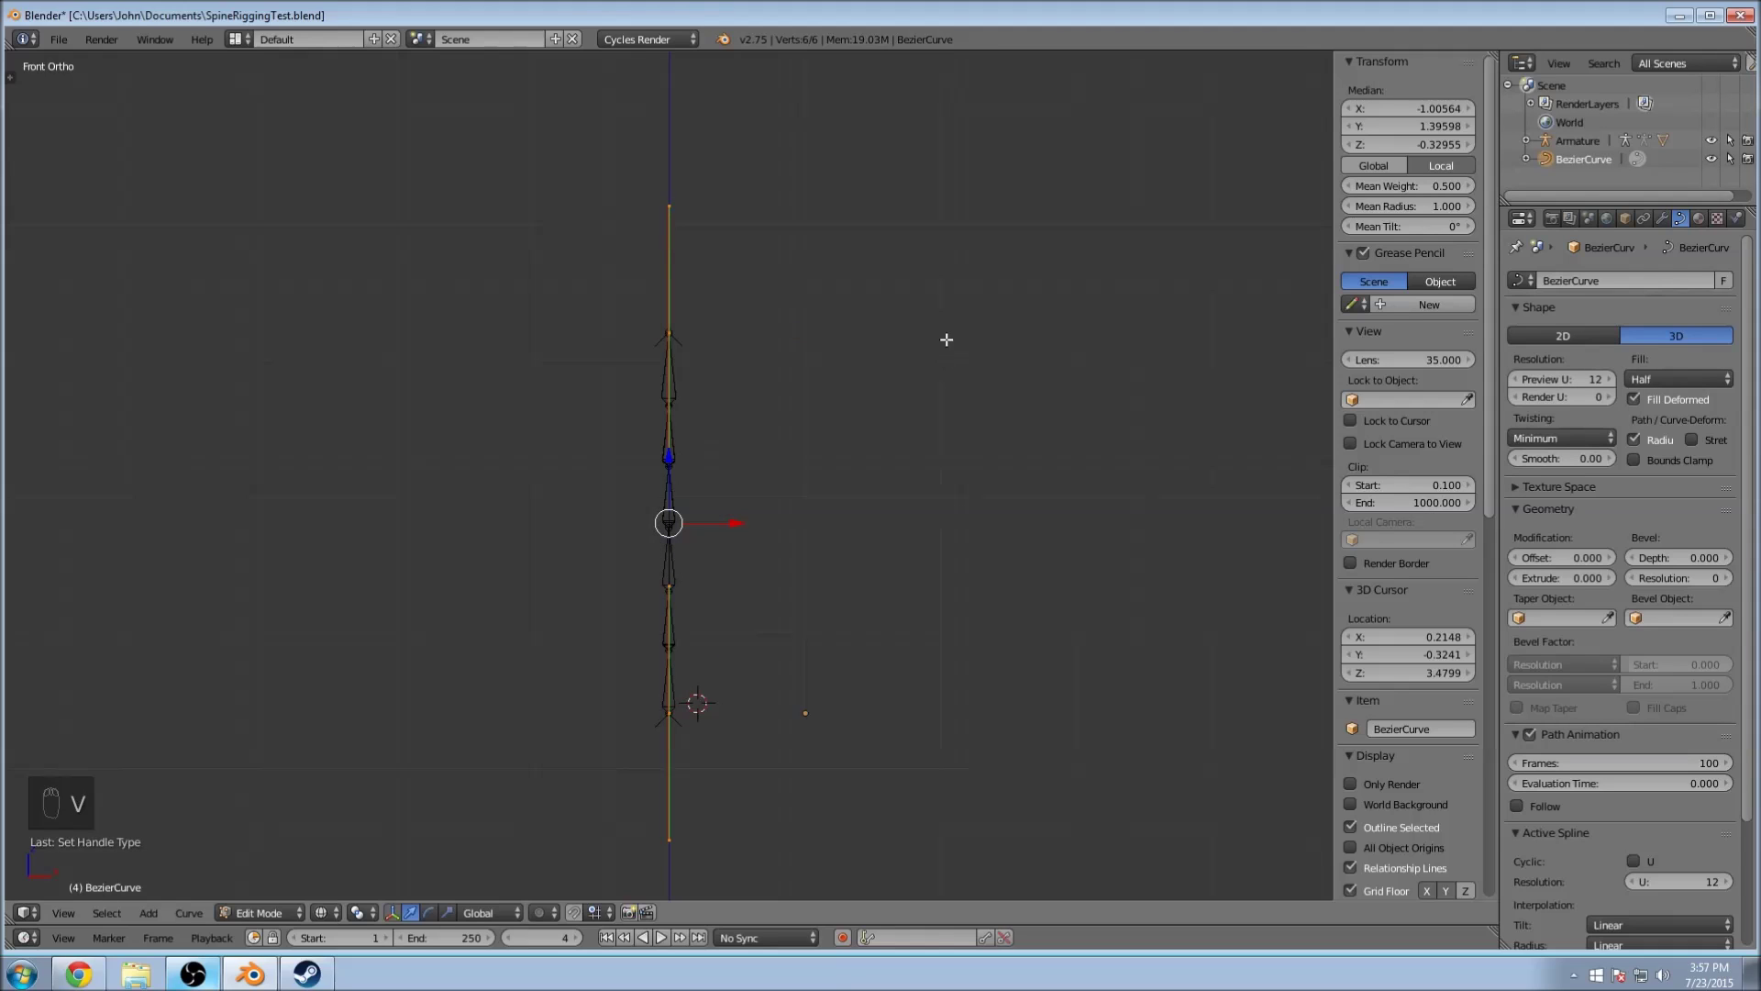
key("v")
left_click(932, 314)
Step: Switch to solid shading and perspective, and examine how the straightened curve lines up with the bone chain
scroll(795, 451, "up", 2)
middle_click_drag(796, 451, 614, 432)
key("z")
scroll(686, 404, "up", 4)
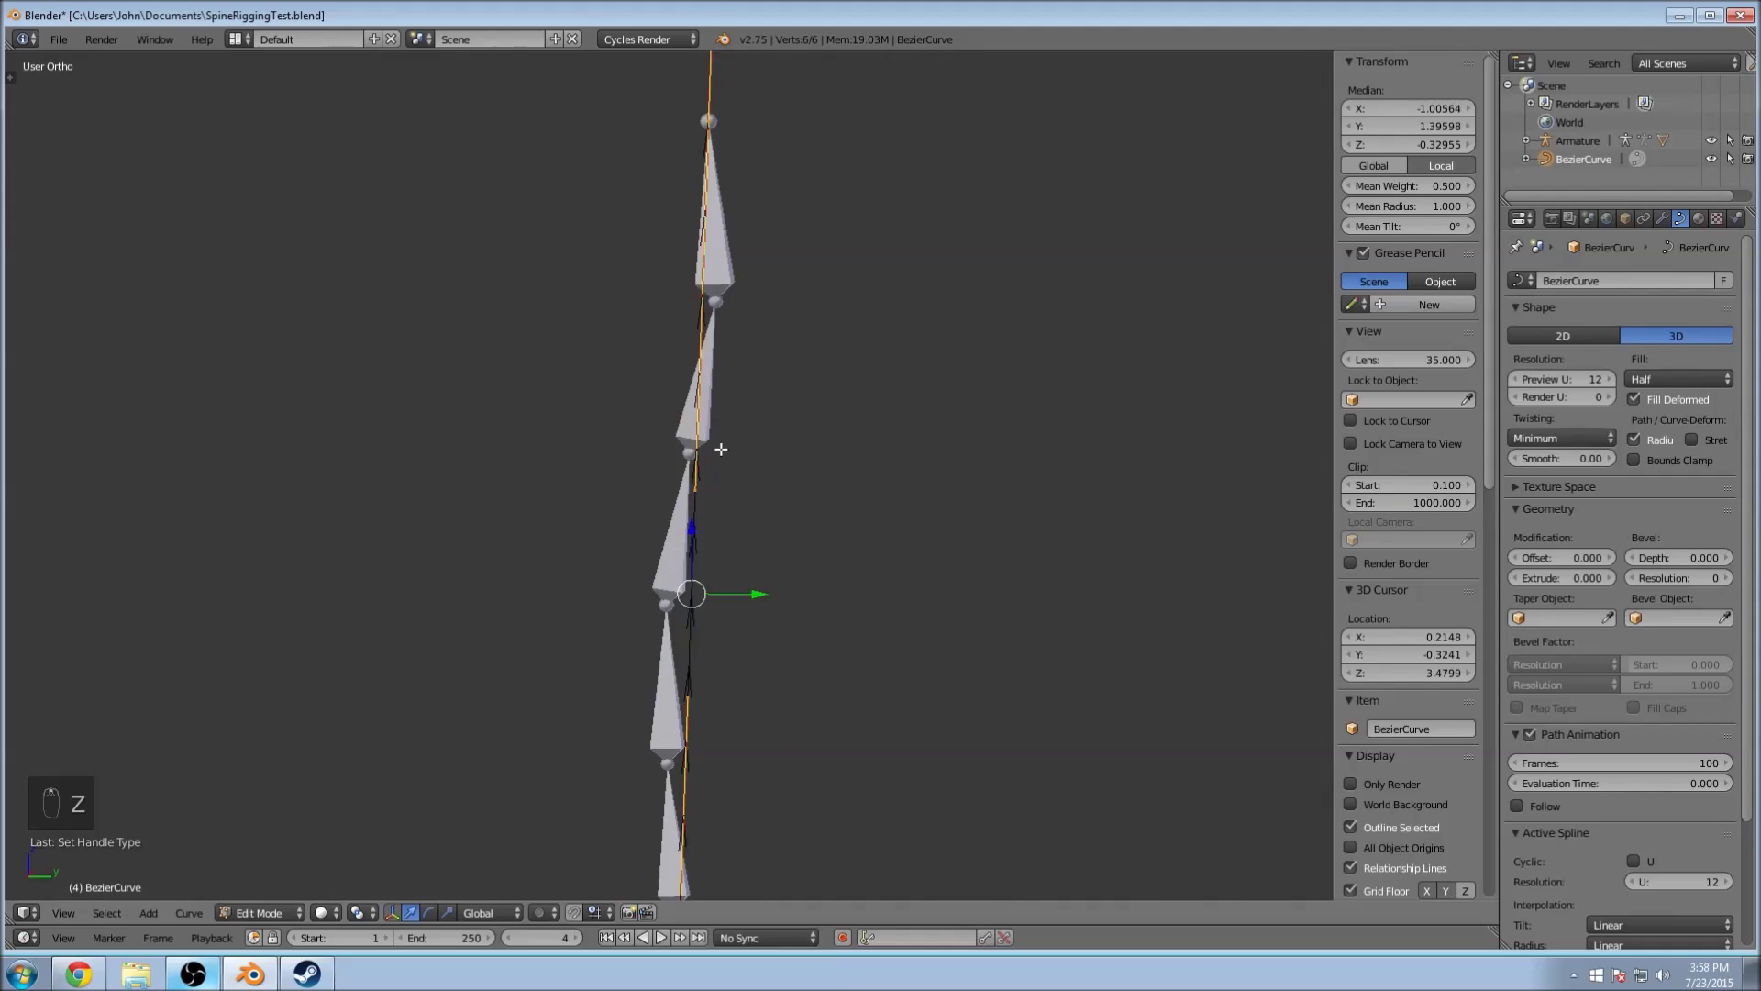
scroll(715, 697, "down", 3)
scroll(727, 661, "up", 5)
scroll(715, 549, "down", 2)
middle_click_drag(712, 547, 1026, 582)
scroll(972, 582, "up", 6)
scroll(838, 495, "down", 4)
key("KP_5")
middle_click_drag(838, 481, 794, 606)
key("a")
key("a")
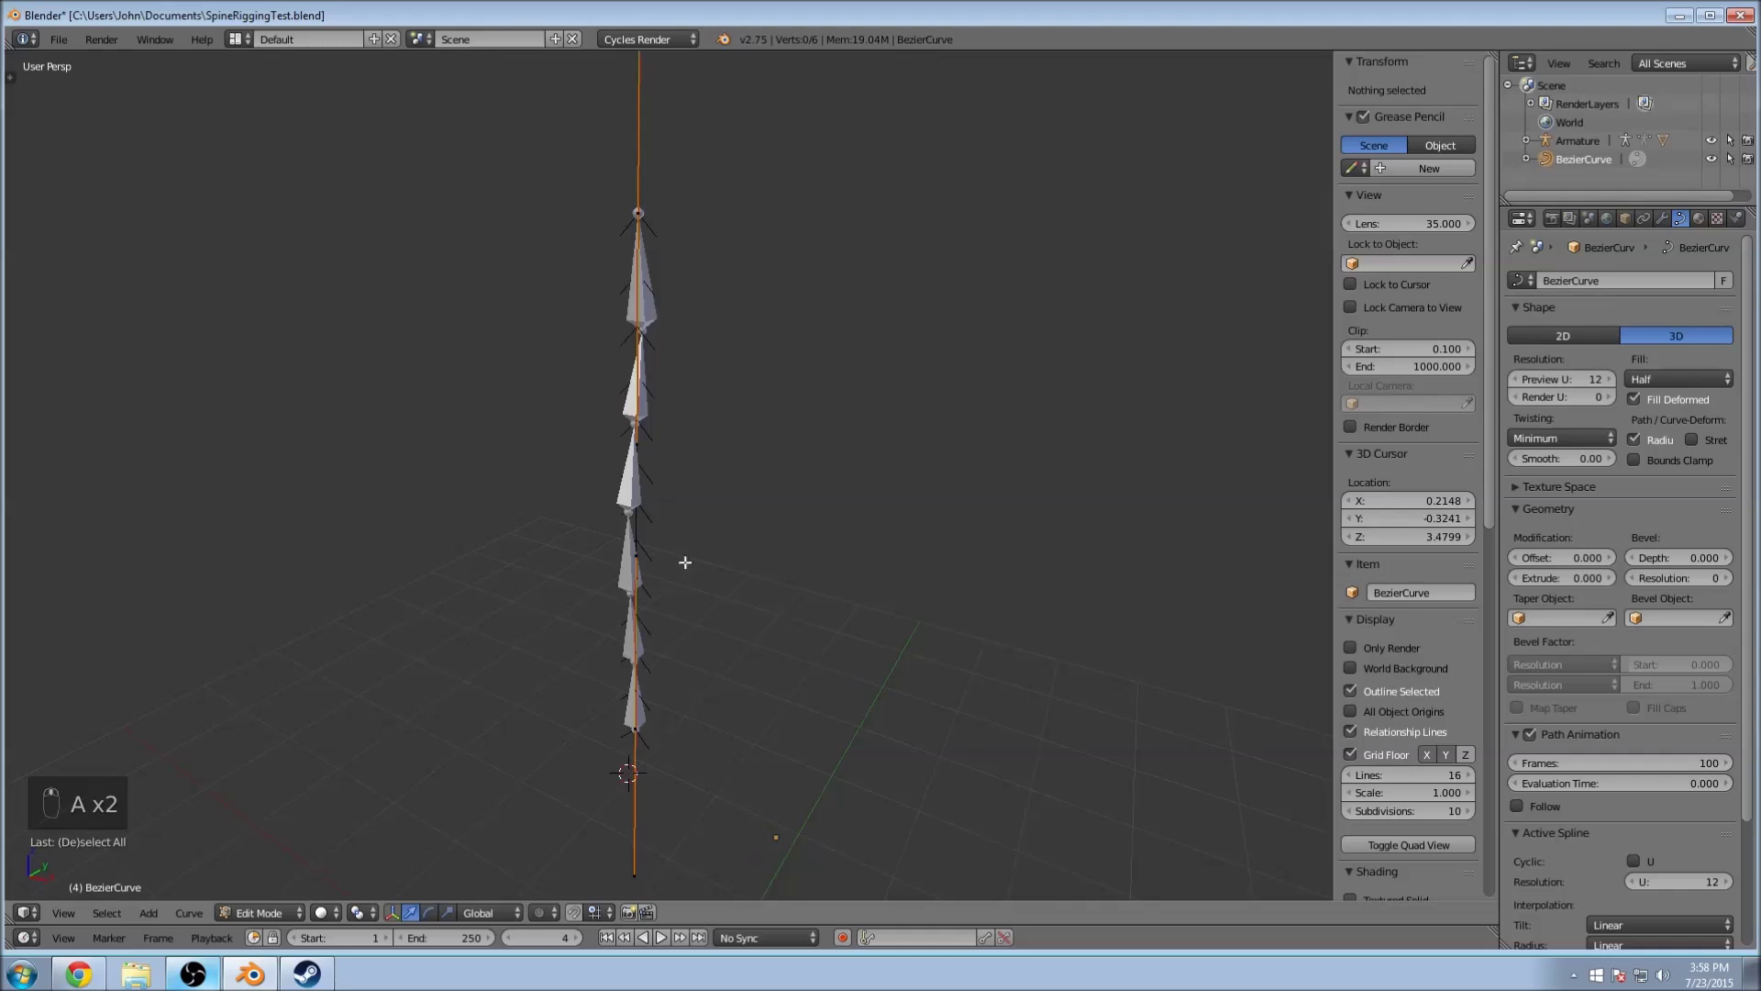
Step: Leave the curve's Edit Mode, select the armature, and show its bone constraint settings with the list of available constraints
key("Tab")
scroll(735, 475, "down", 2)
middle_click_drag(735, 475, 642, 464)
scroll(645, 463, "up", 3)
scroll(648, 464, "up", 1)
middle_click_drag(1287, 361, 962, 419)
right_click(635, 285)
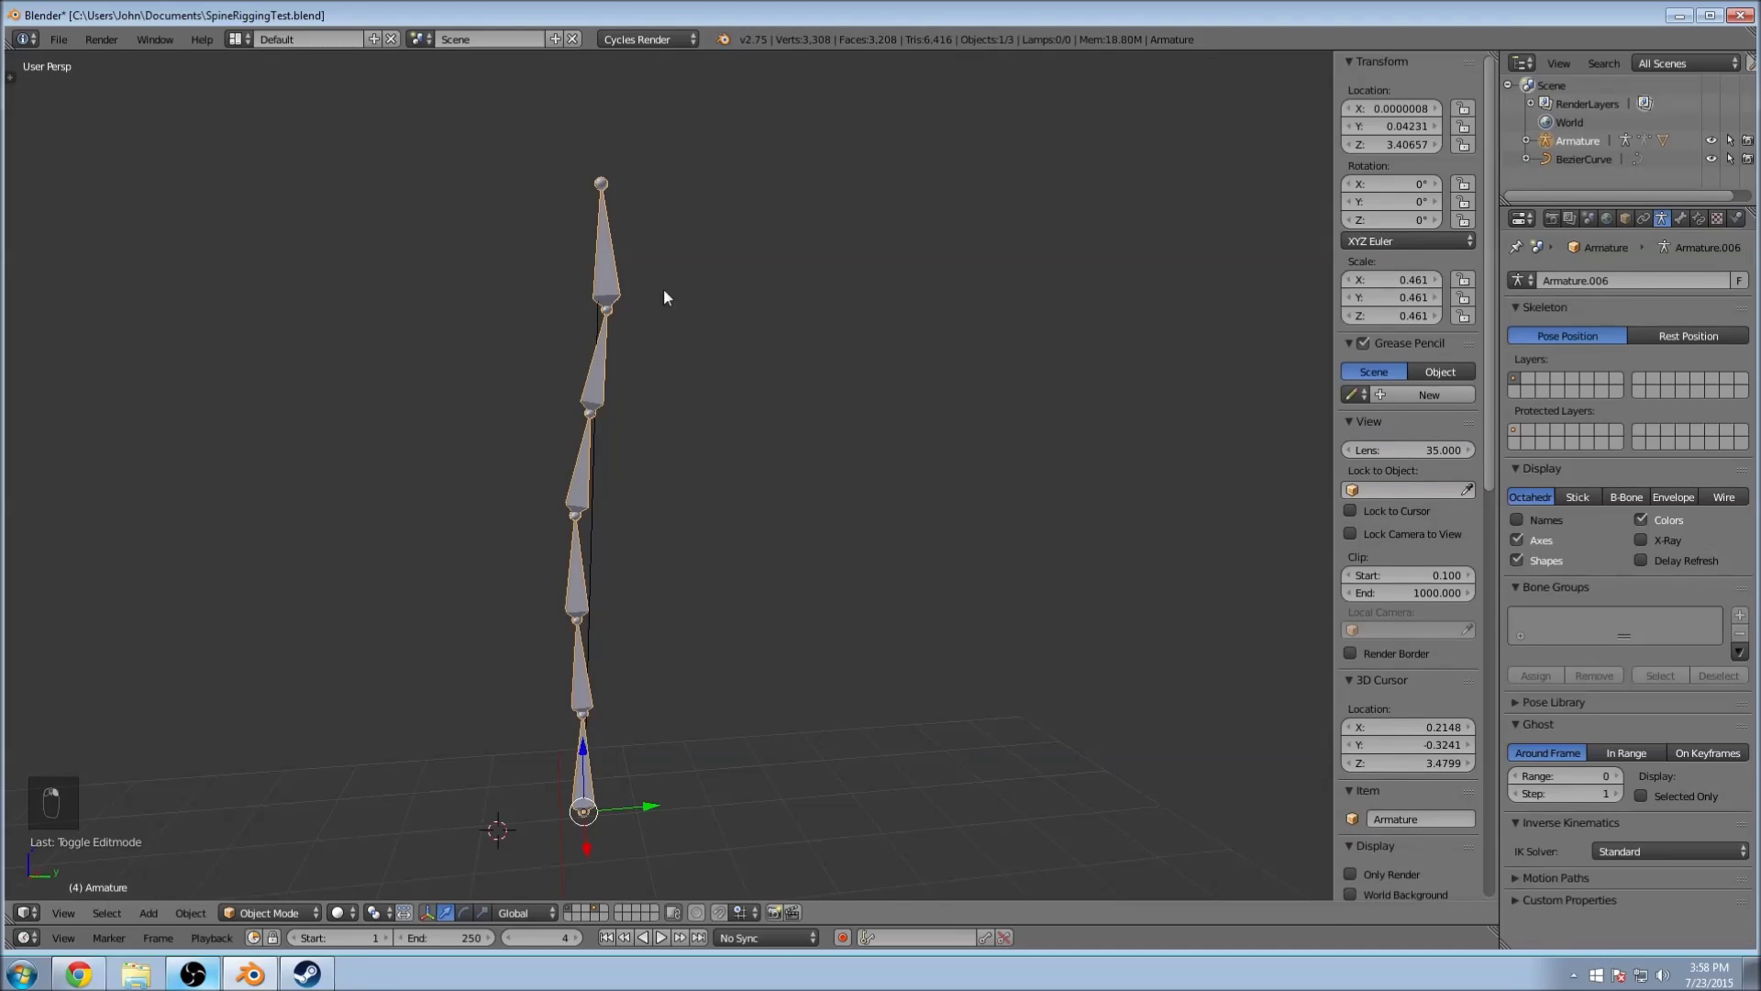
left_click(1701, 220)
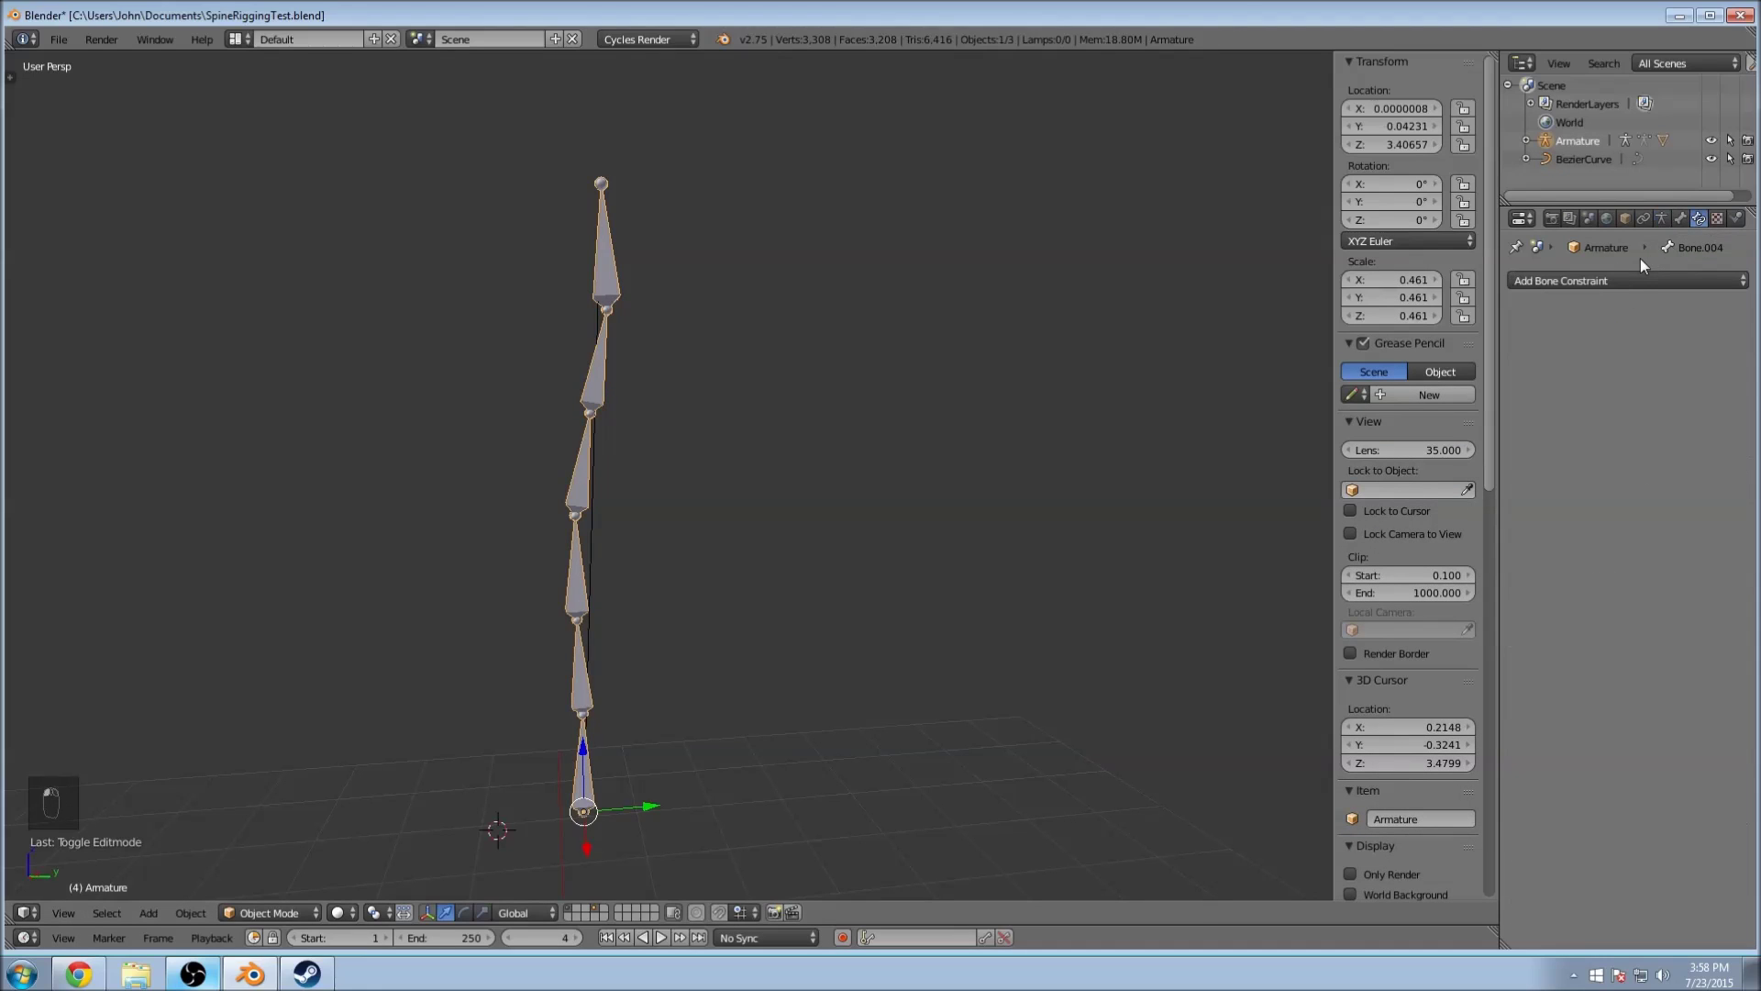
left_click(1588, 282)
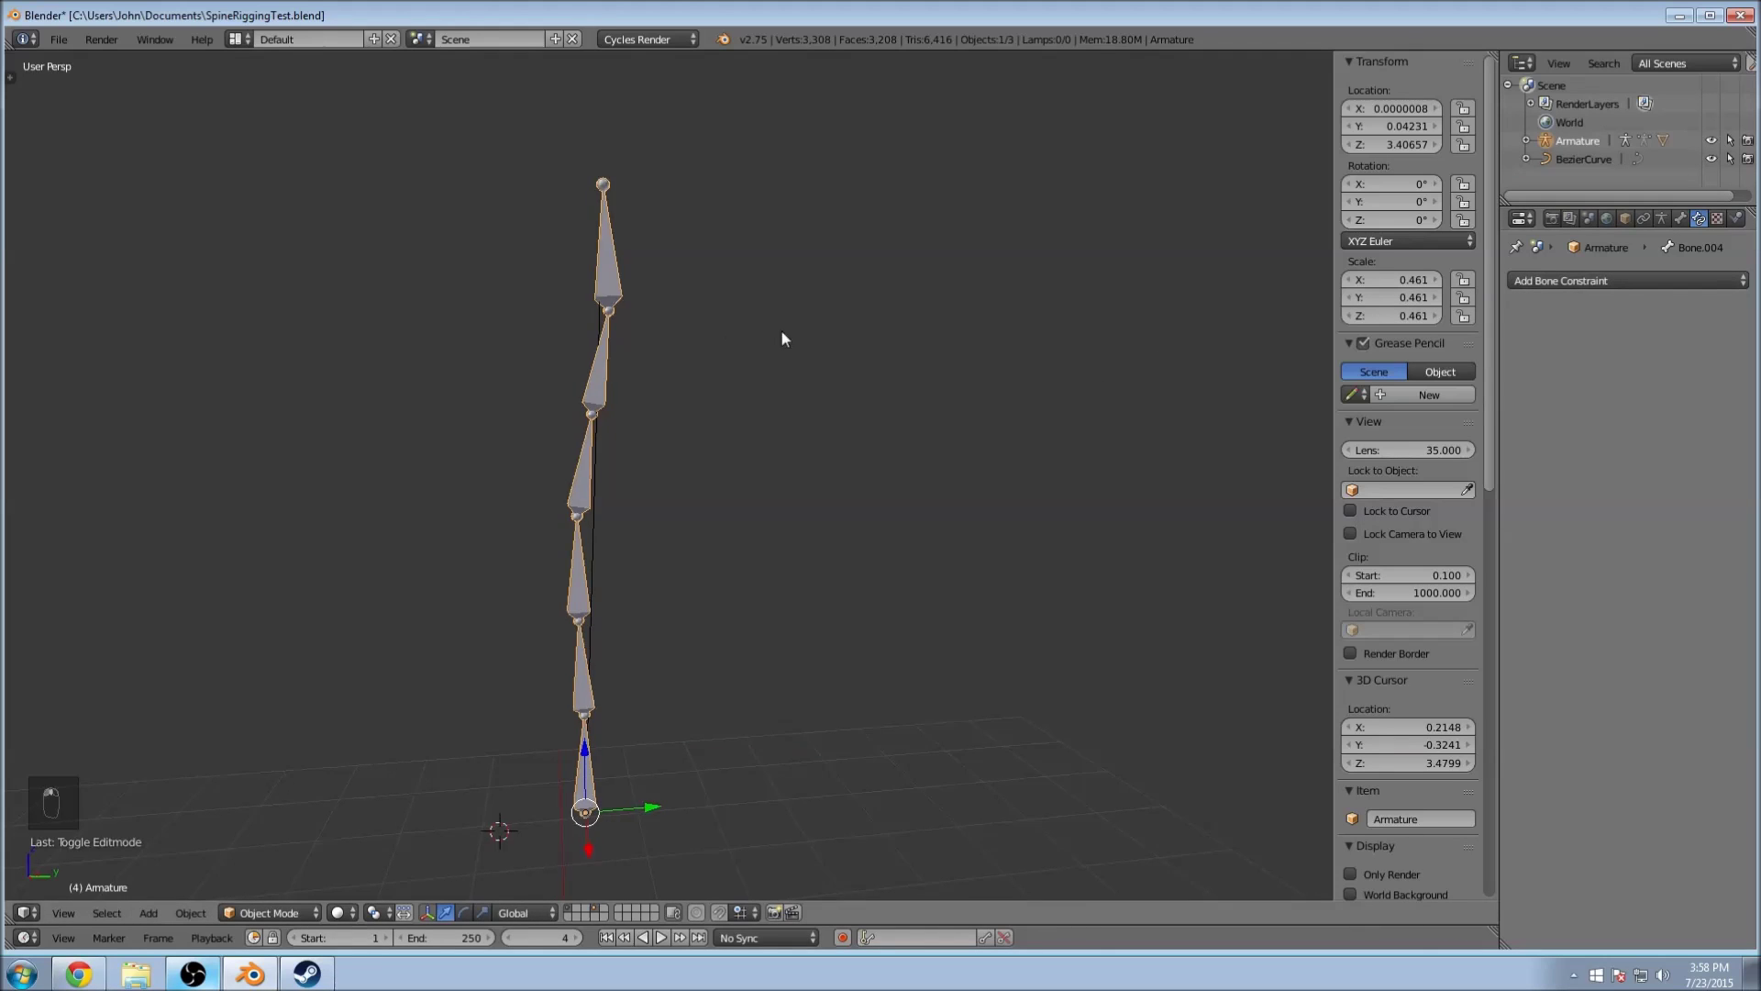
middle_click_drag(779, 328, 932, 338, "shift")
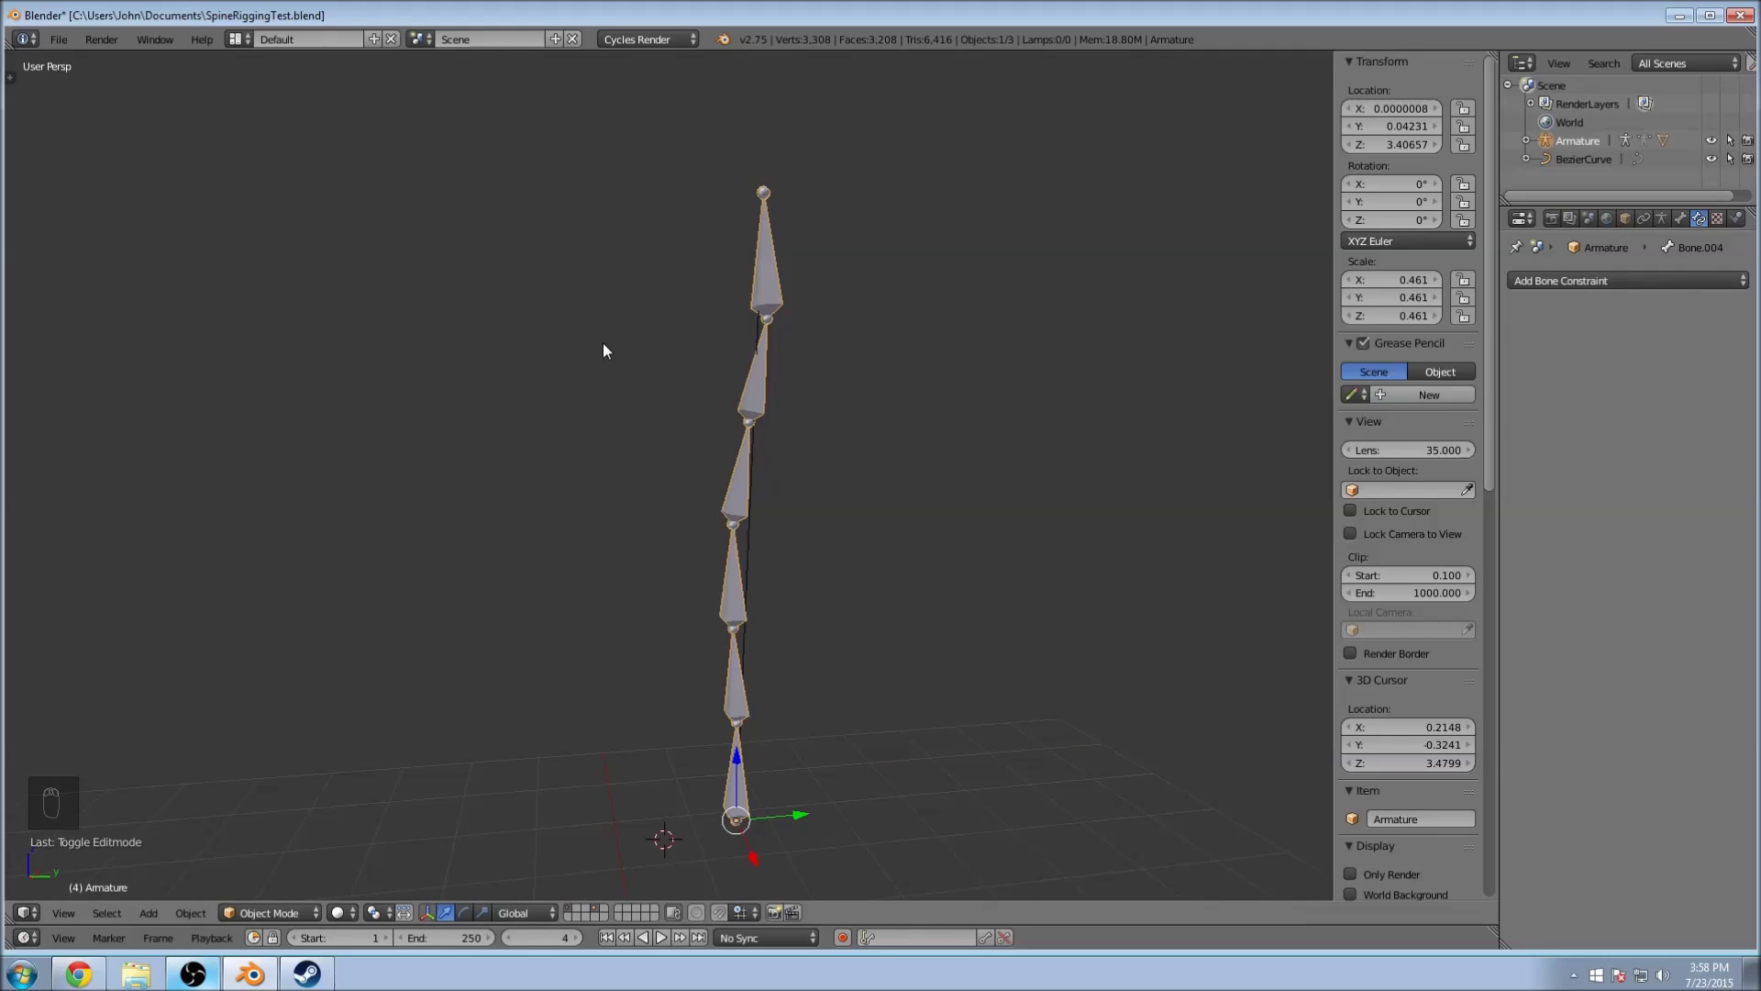
Step: Try applying the armature's scale, and undo it
key("ctrl+a")
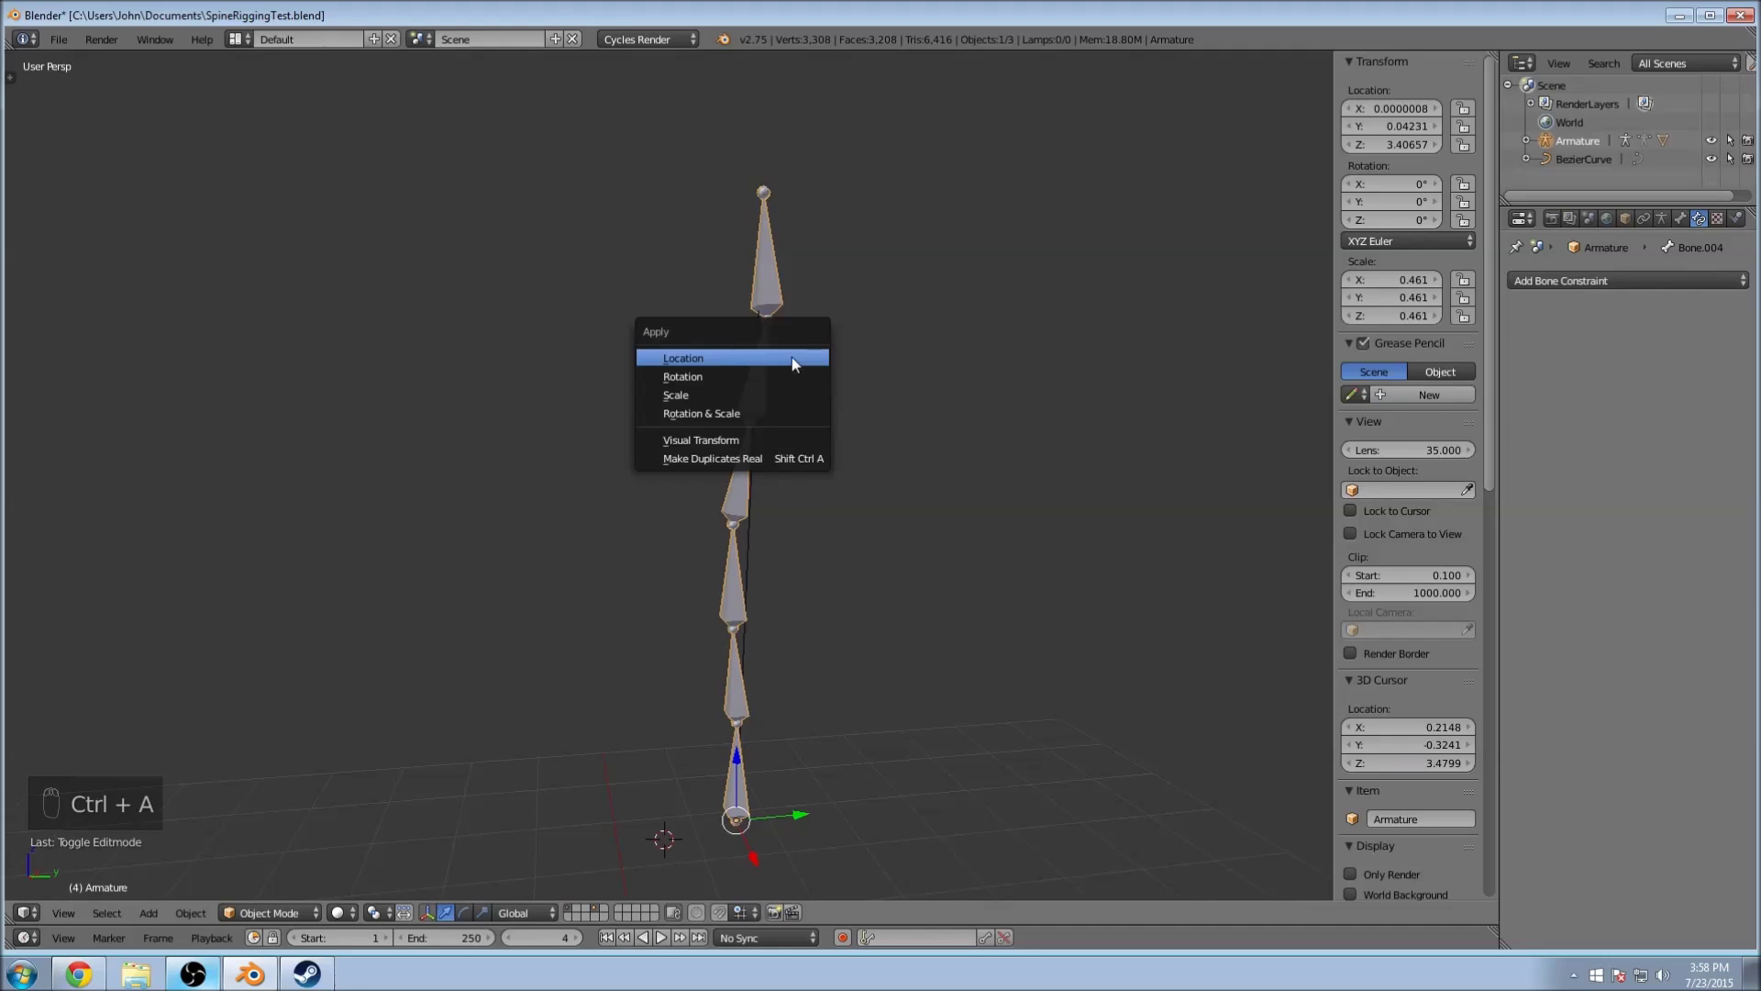
left_click(766, 398)
key("ctrl+z")
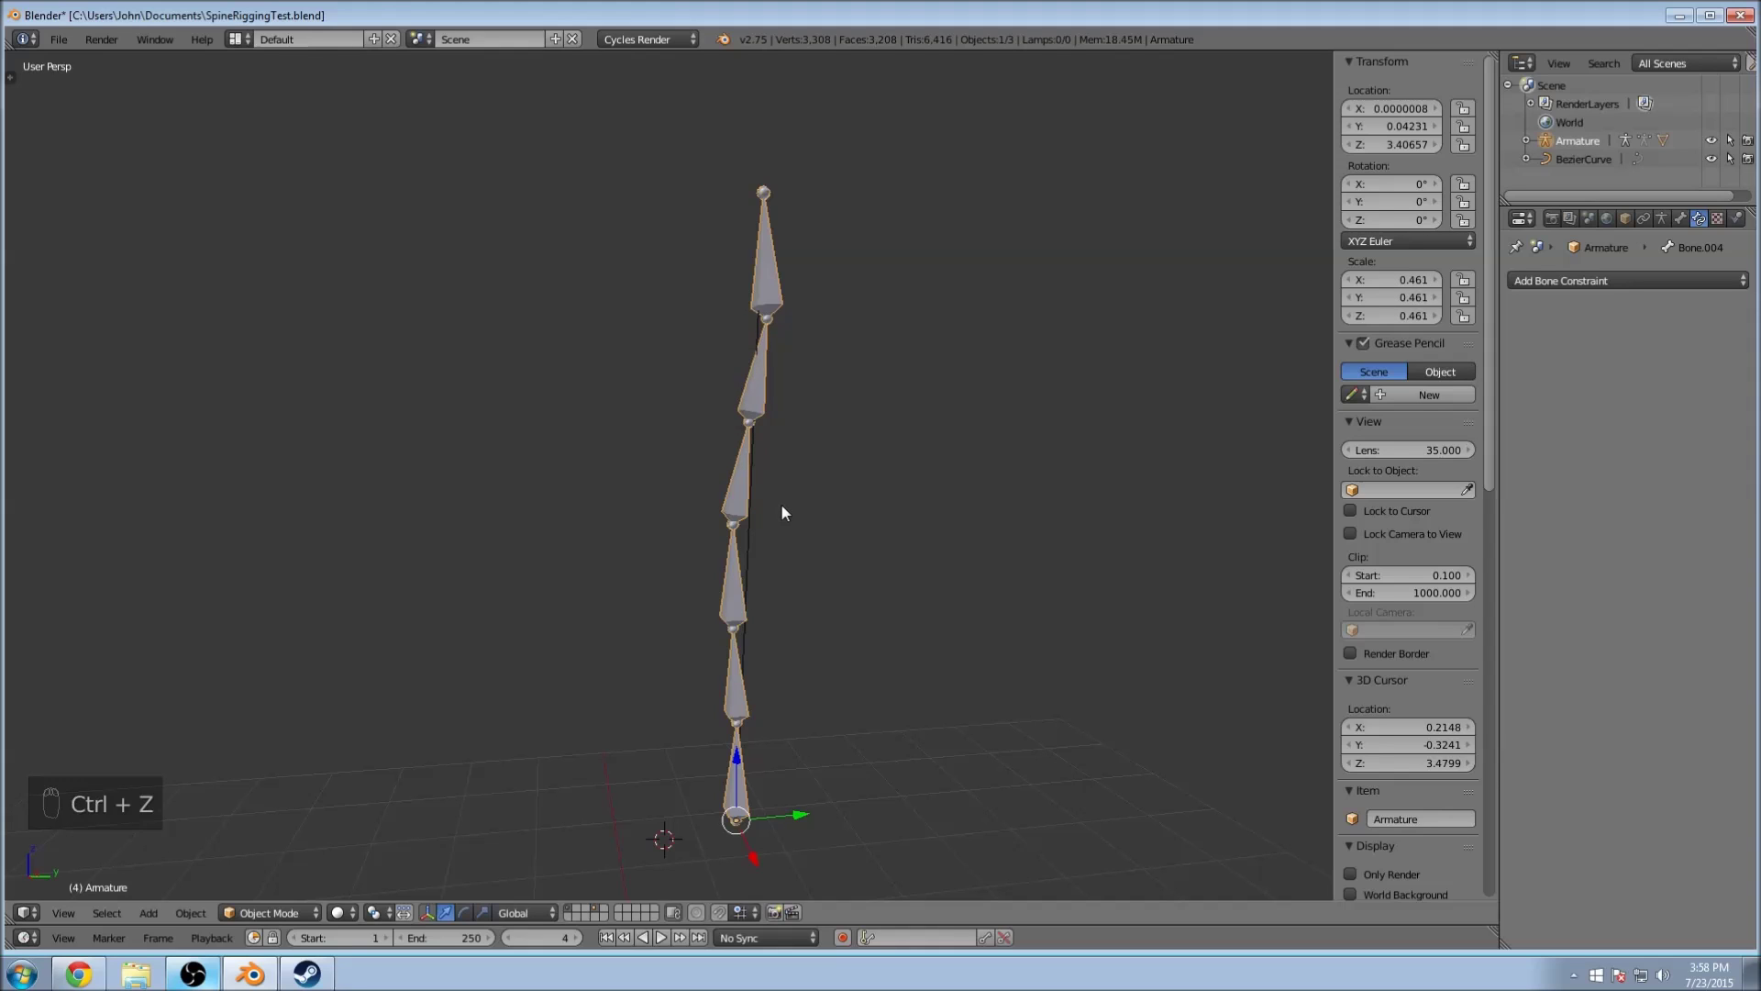
key("ctrl+z")
right_click(745, 495)
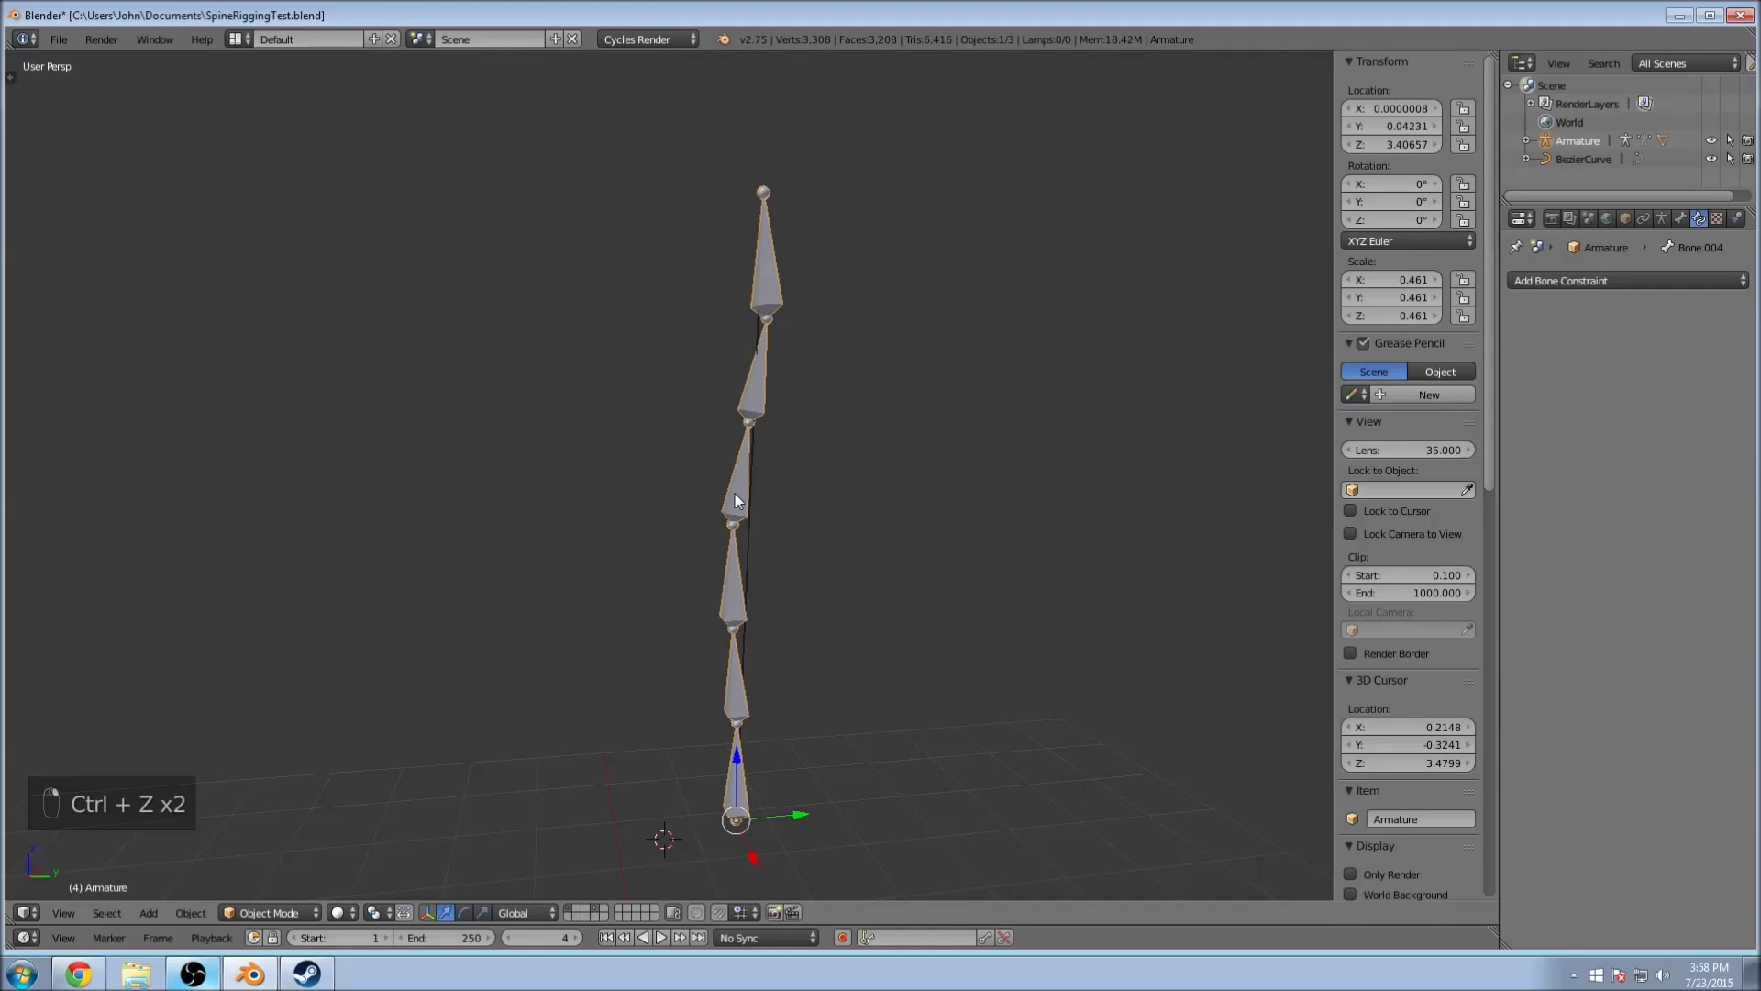
left_click(1664, 281)
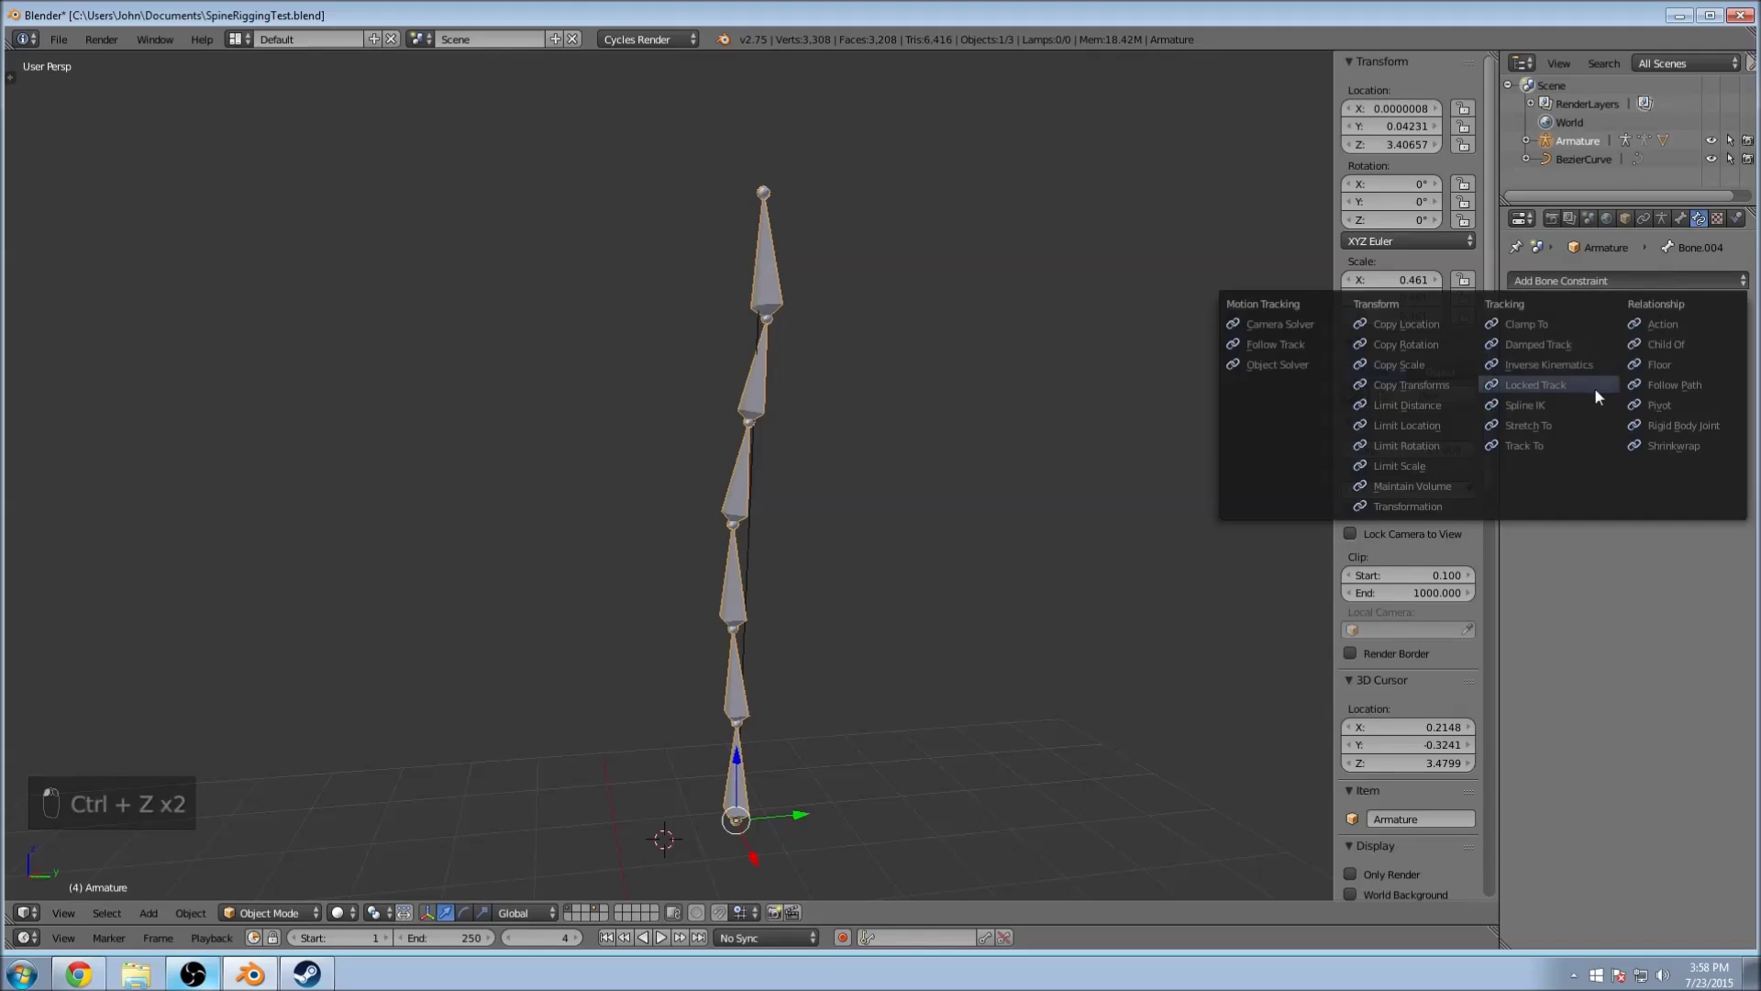
key("Tab")
key("Tab")
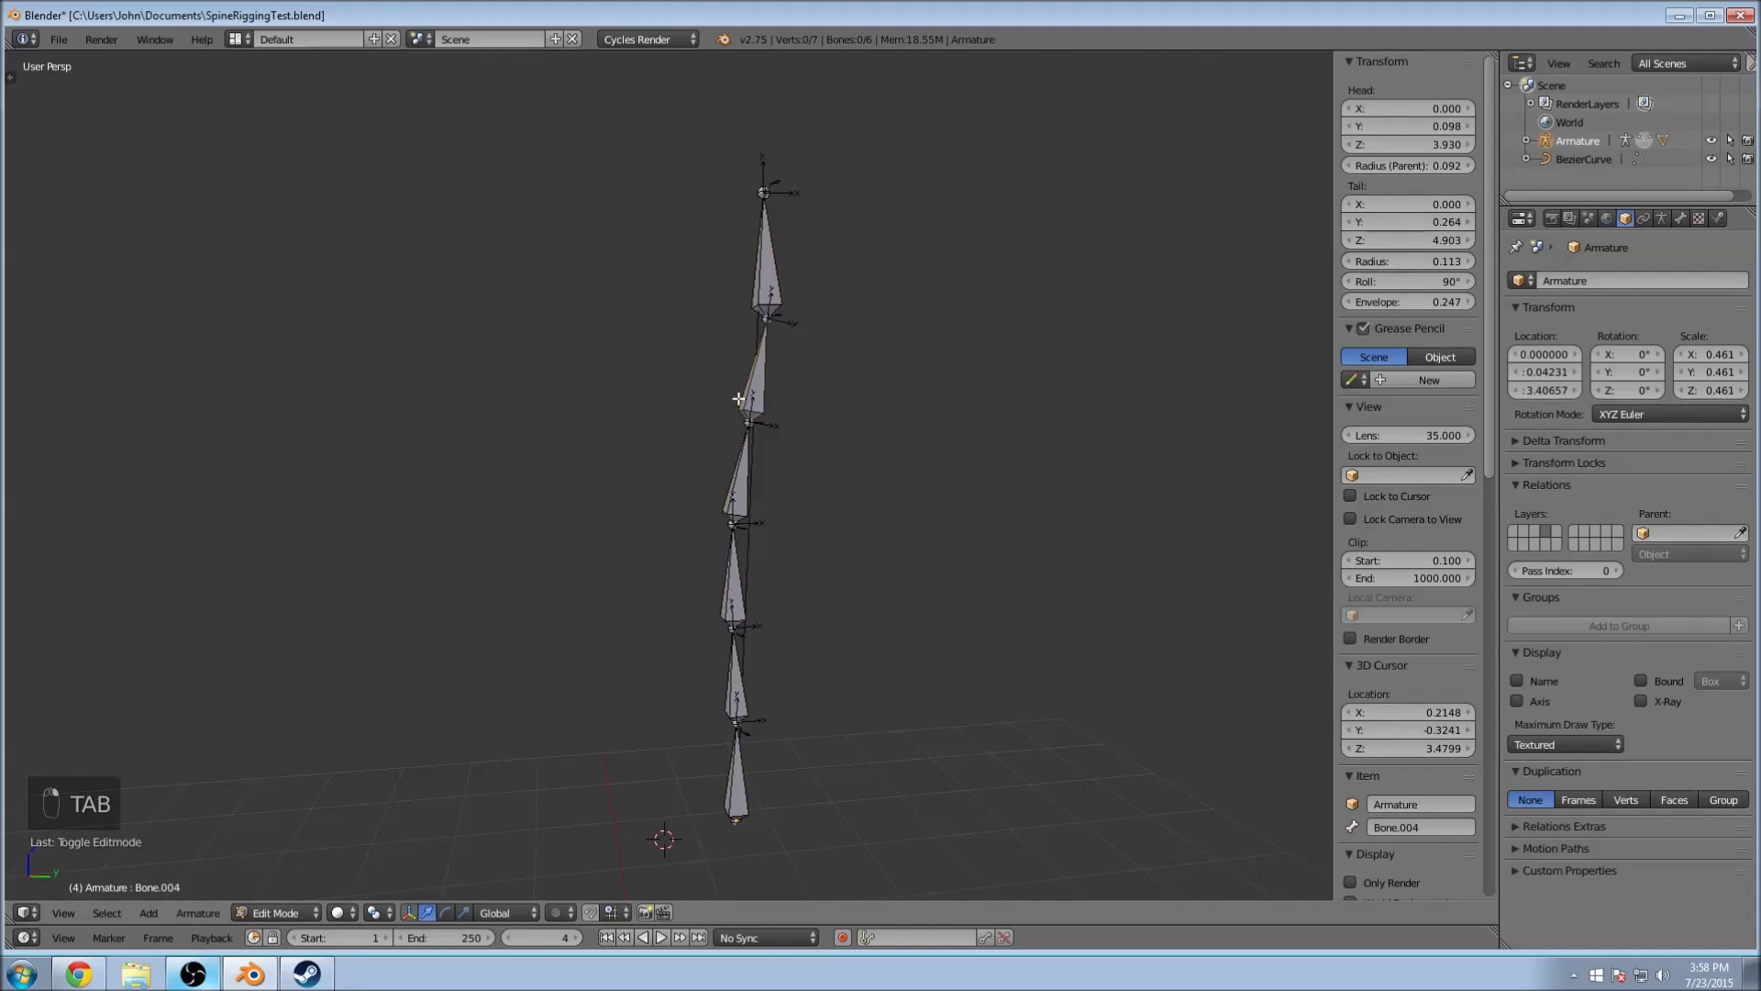
left_click(1668, 279)
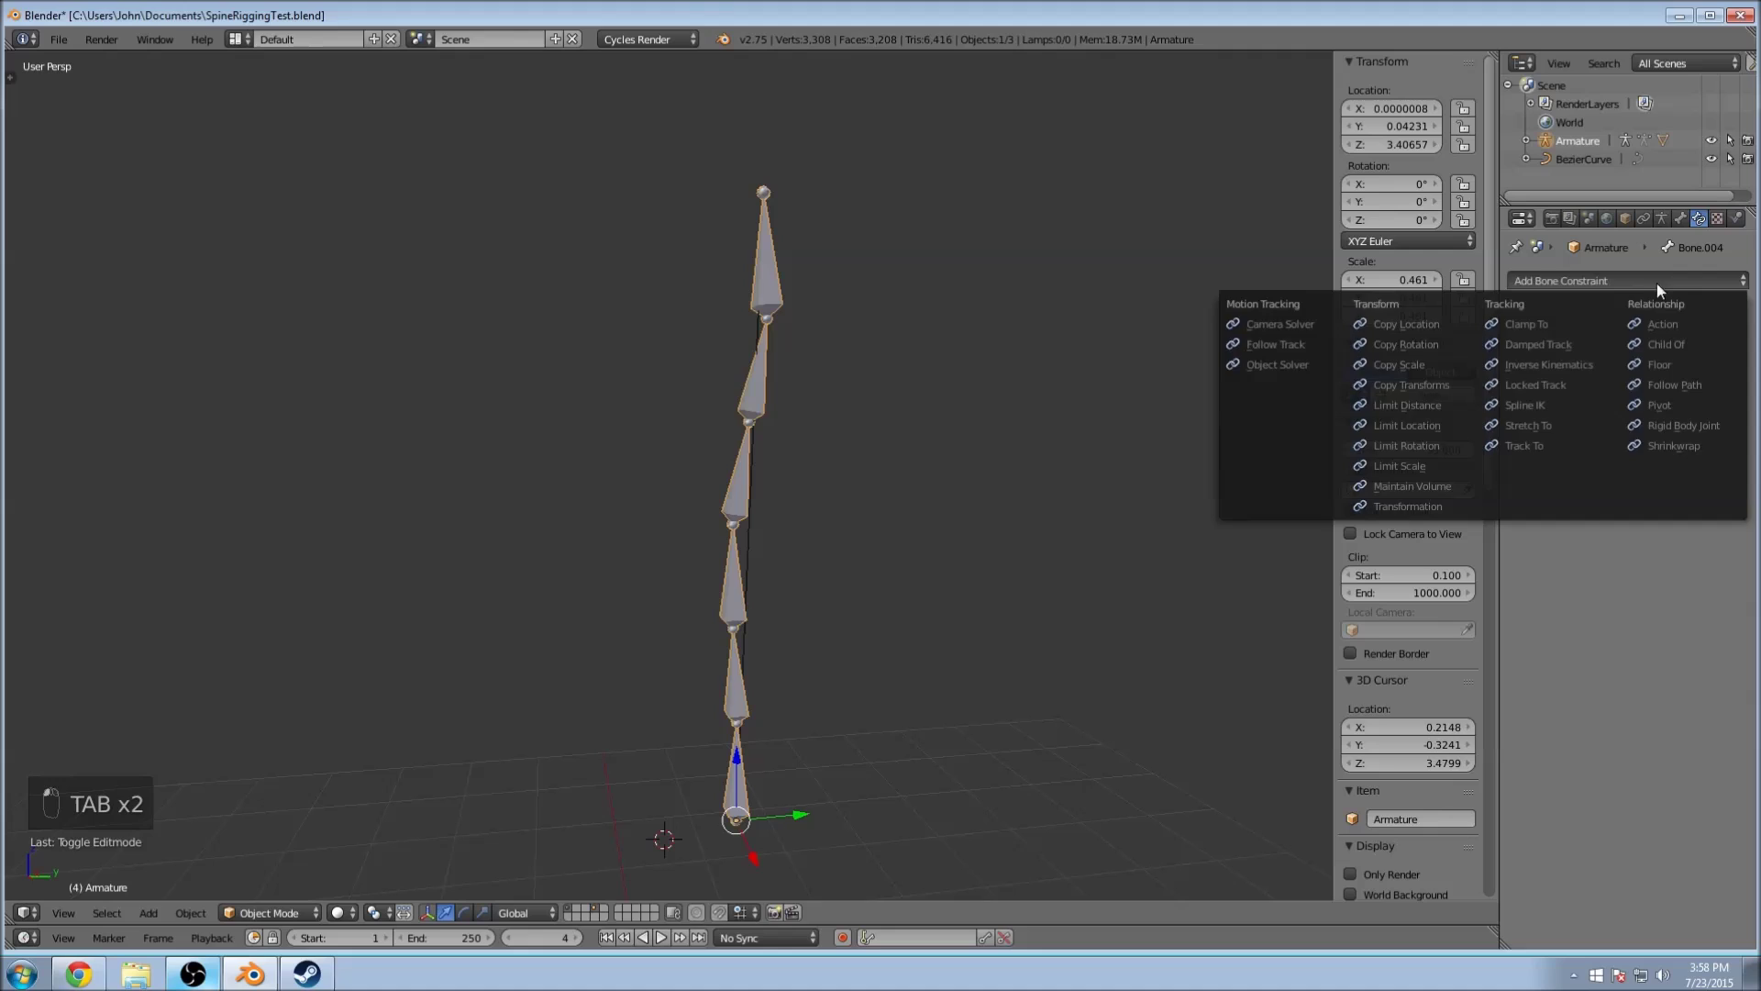
Step: Put the armature in Pose Mode and select all of its bones
left_click(256, 914)
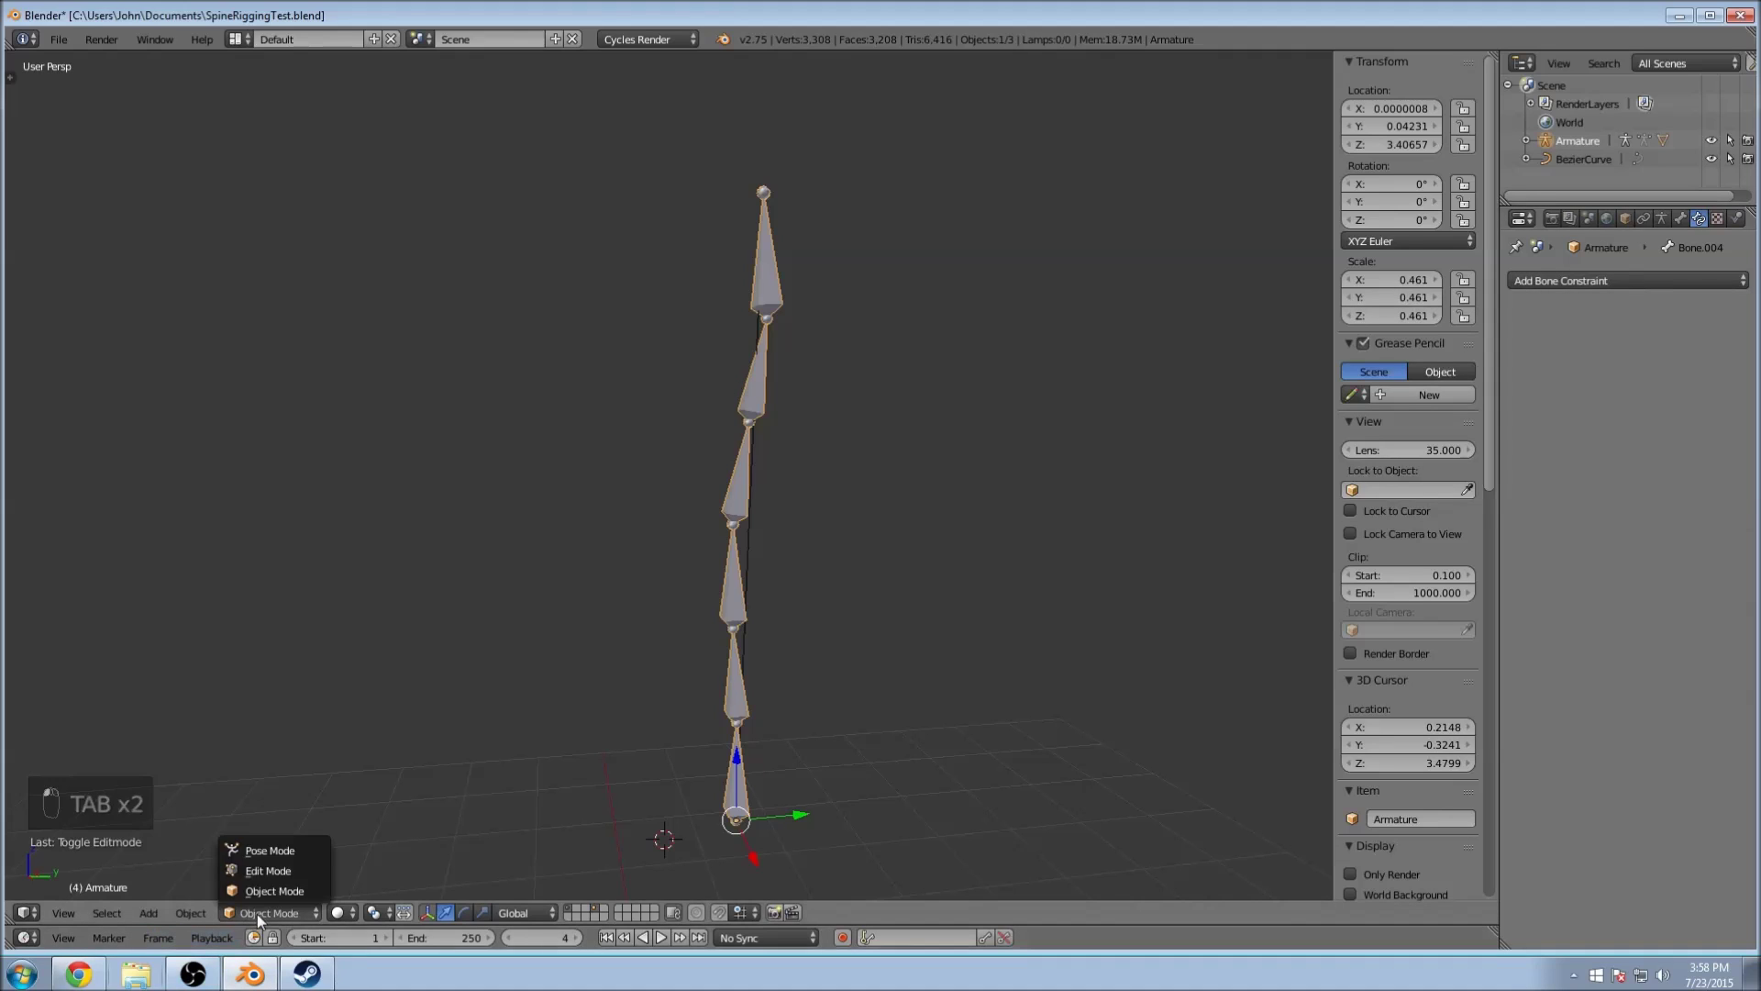
left_click(262, 844)
key("a")
key("a")
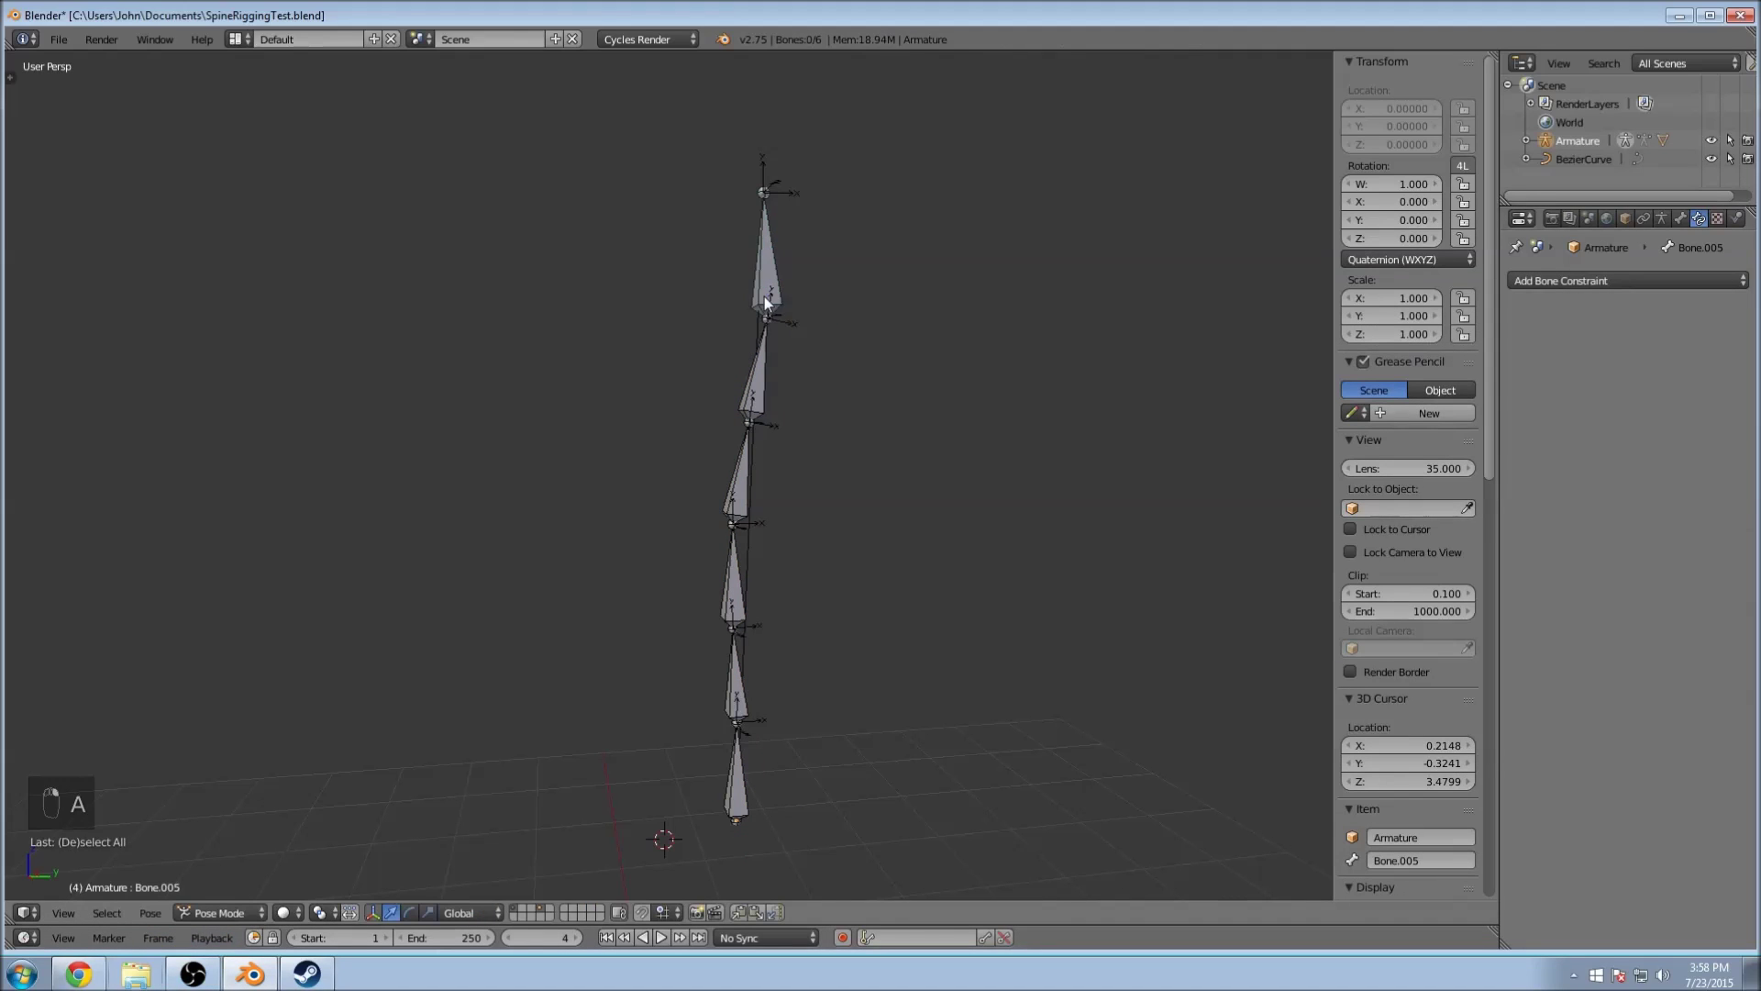
Step: Add a Spline IK constraint to the top bone with a chain length of 6 and Y Stretch turned off
left_click(1603, 281)
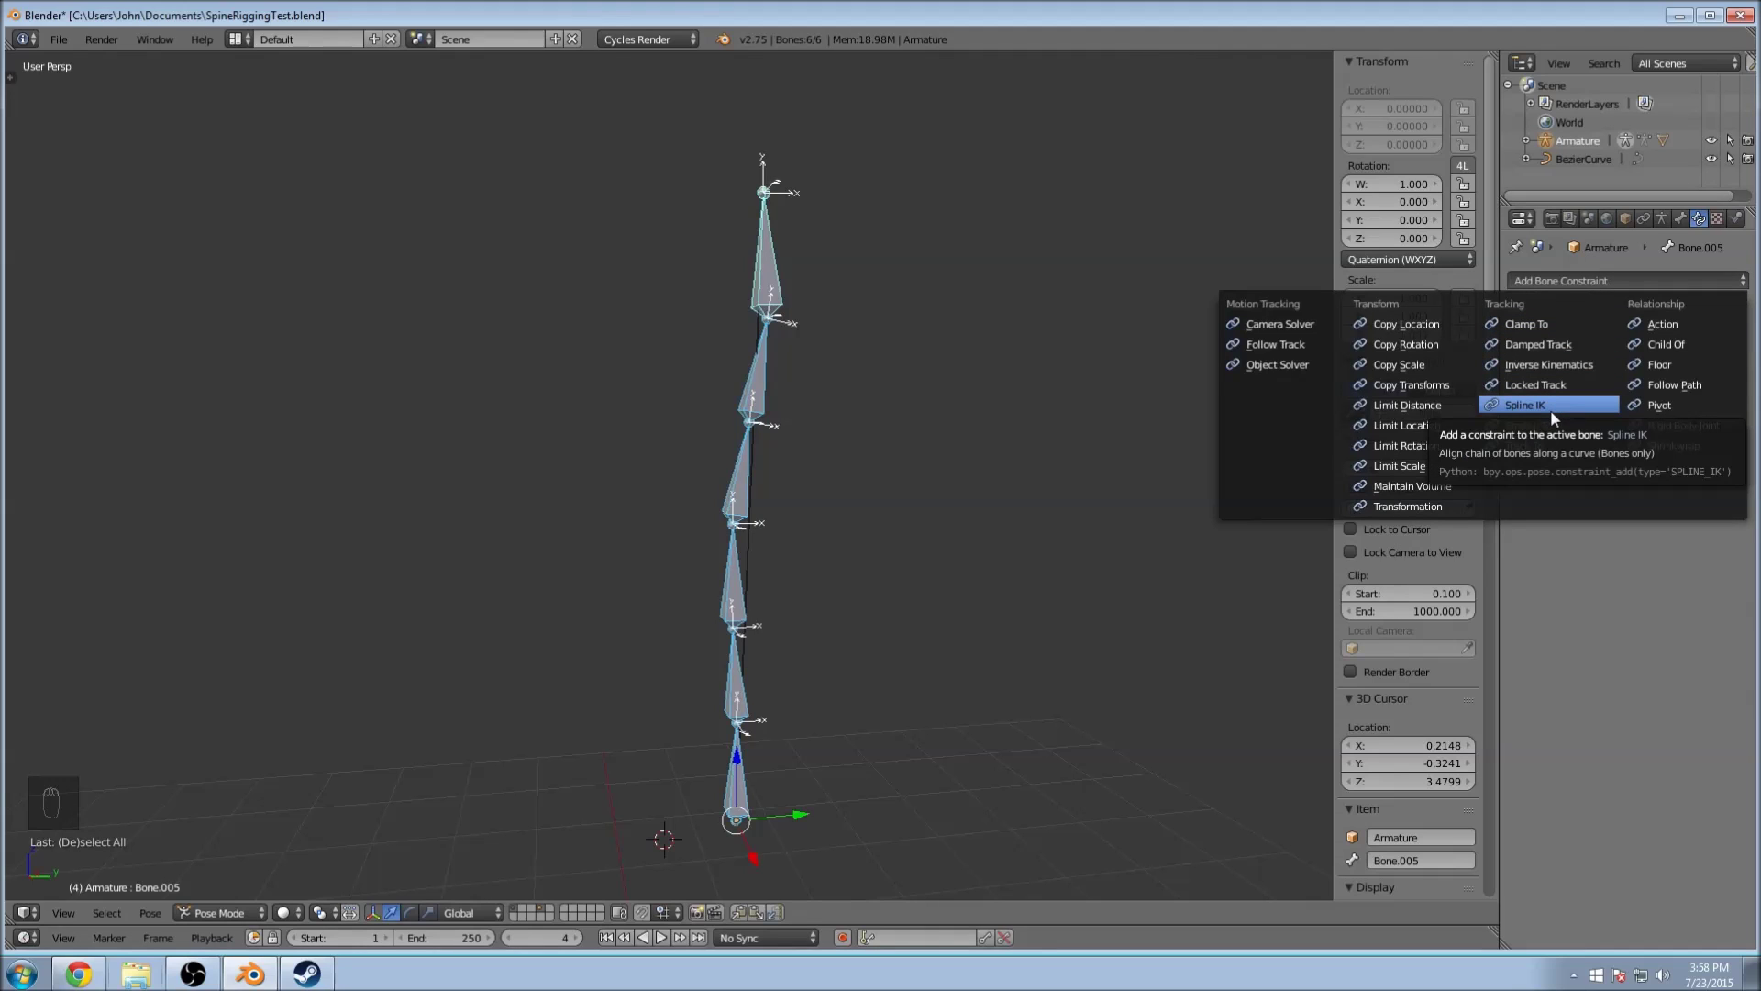
left_click(1610, 280)
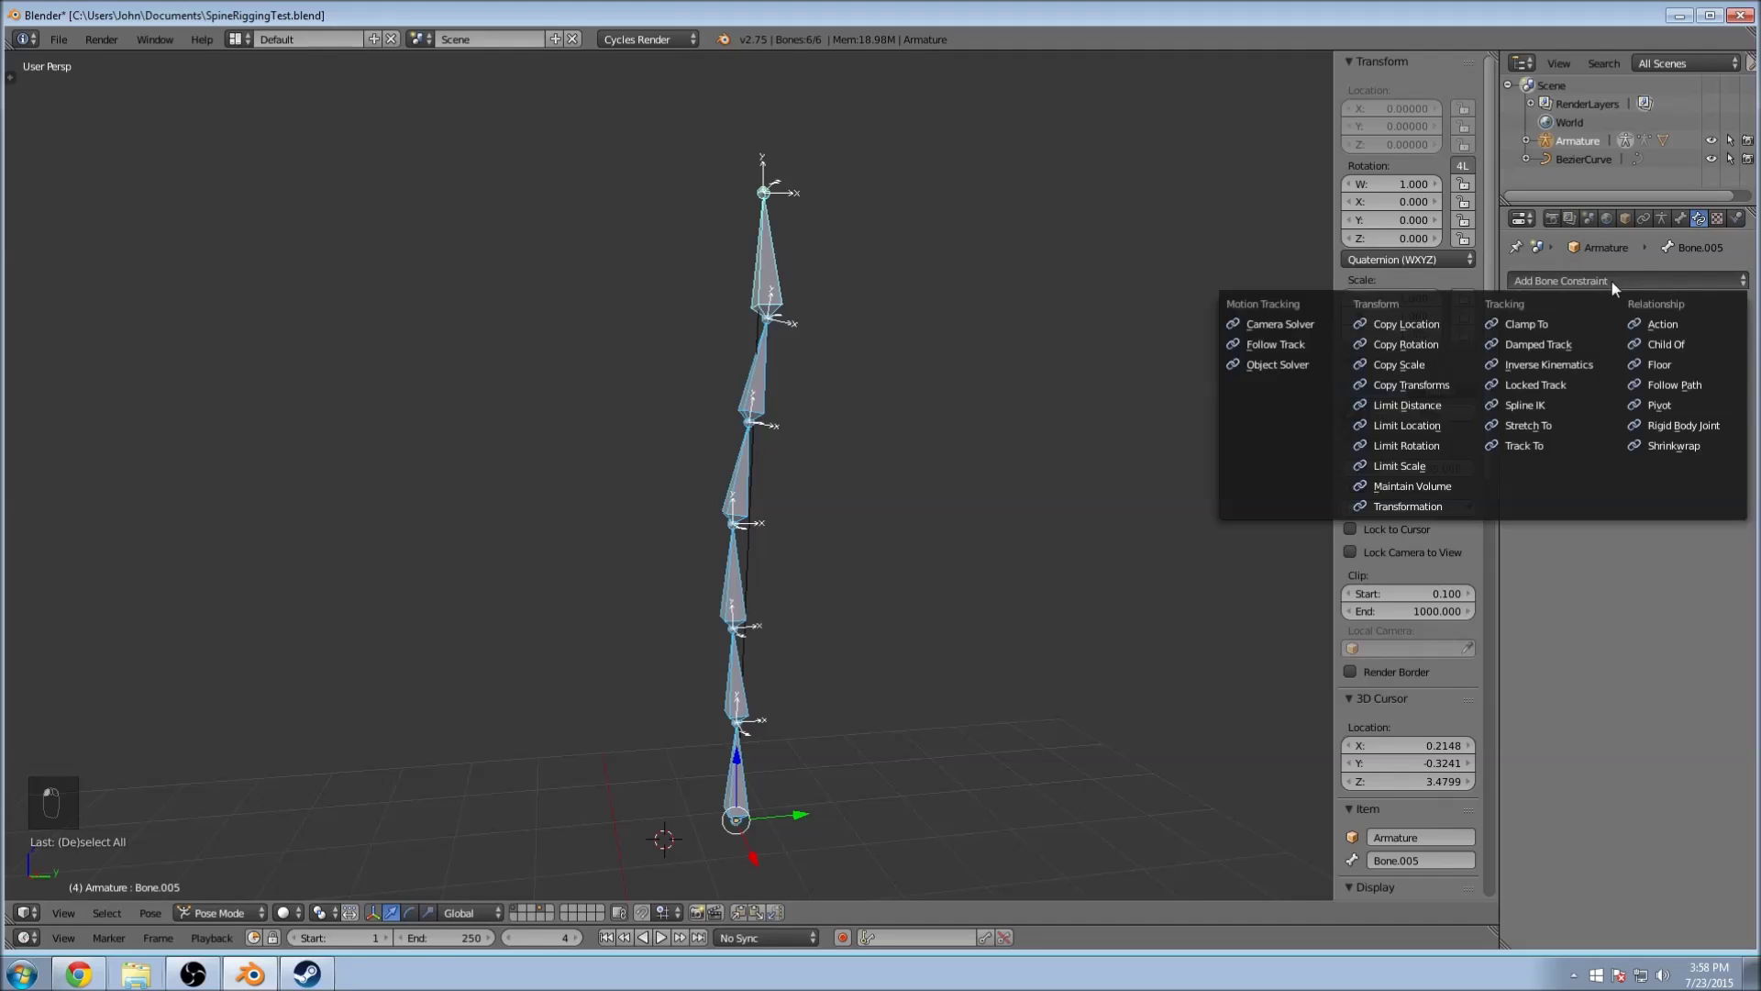
left_click(1543, 407)
left_click(1669, 394)
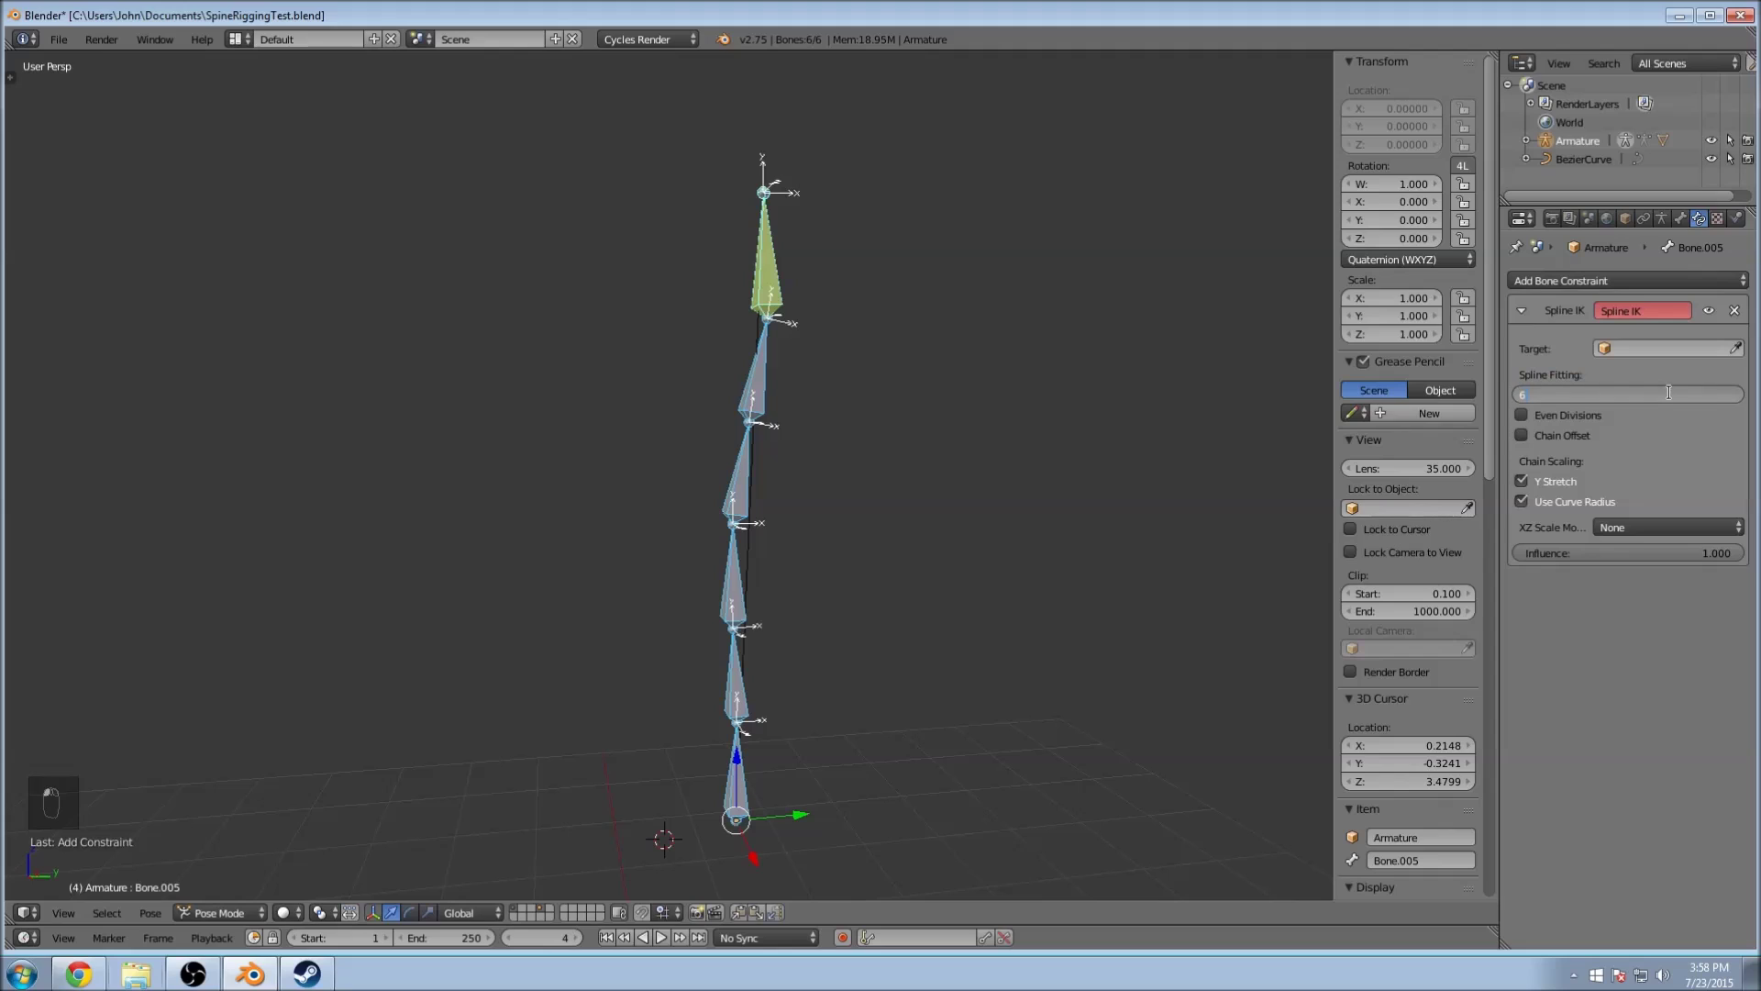
type("6")
key("Return")
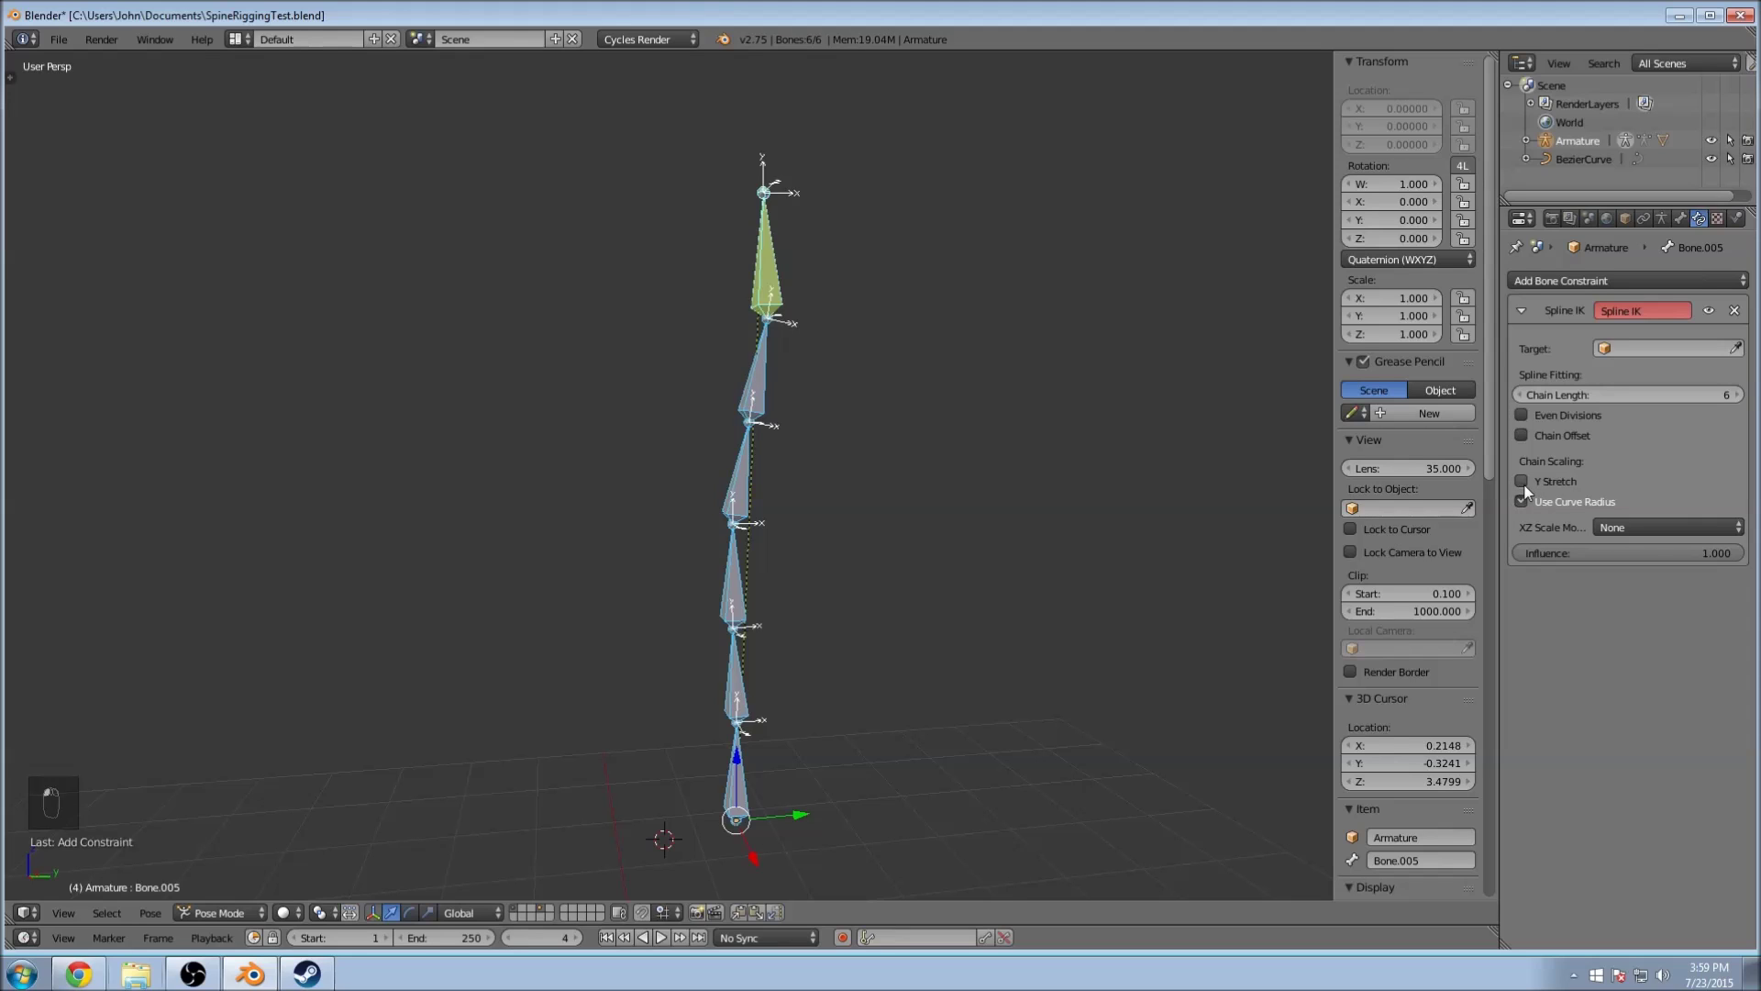
Step: Set BezierCurve as the target of the Spline IK constraint
middle_click_drag(800, 409, 920, 429)
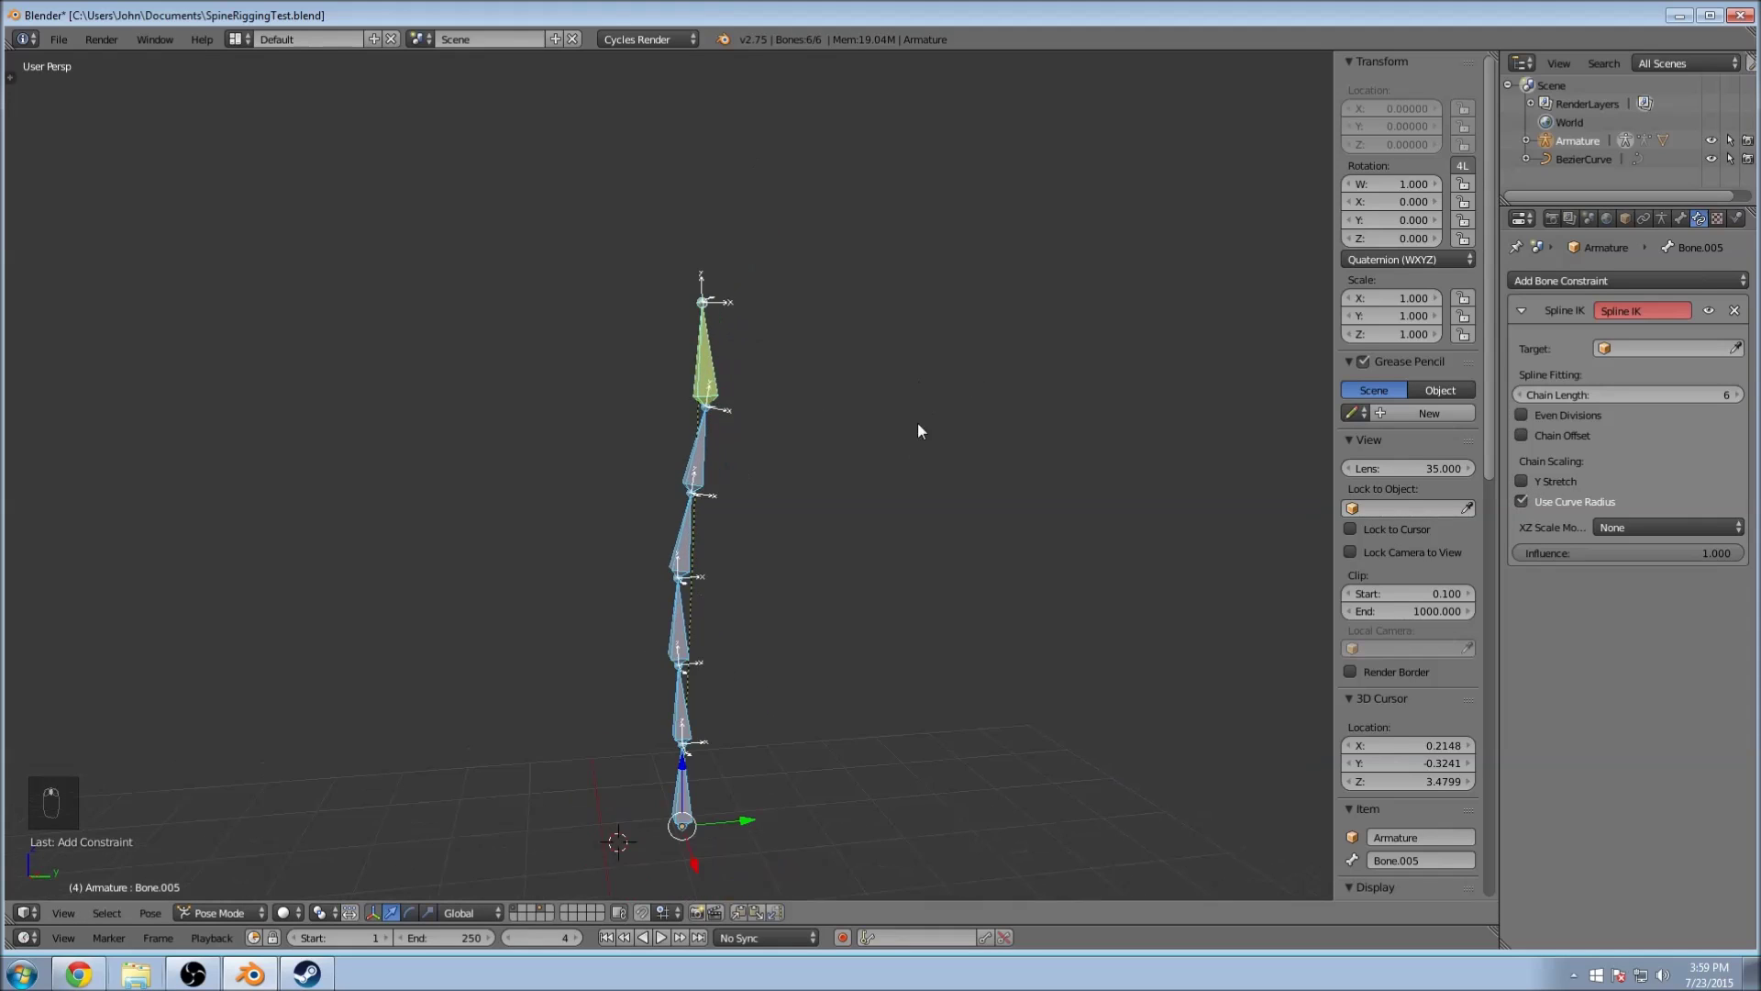
left_click(1665, 348)
left_click(1619, 371)
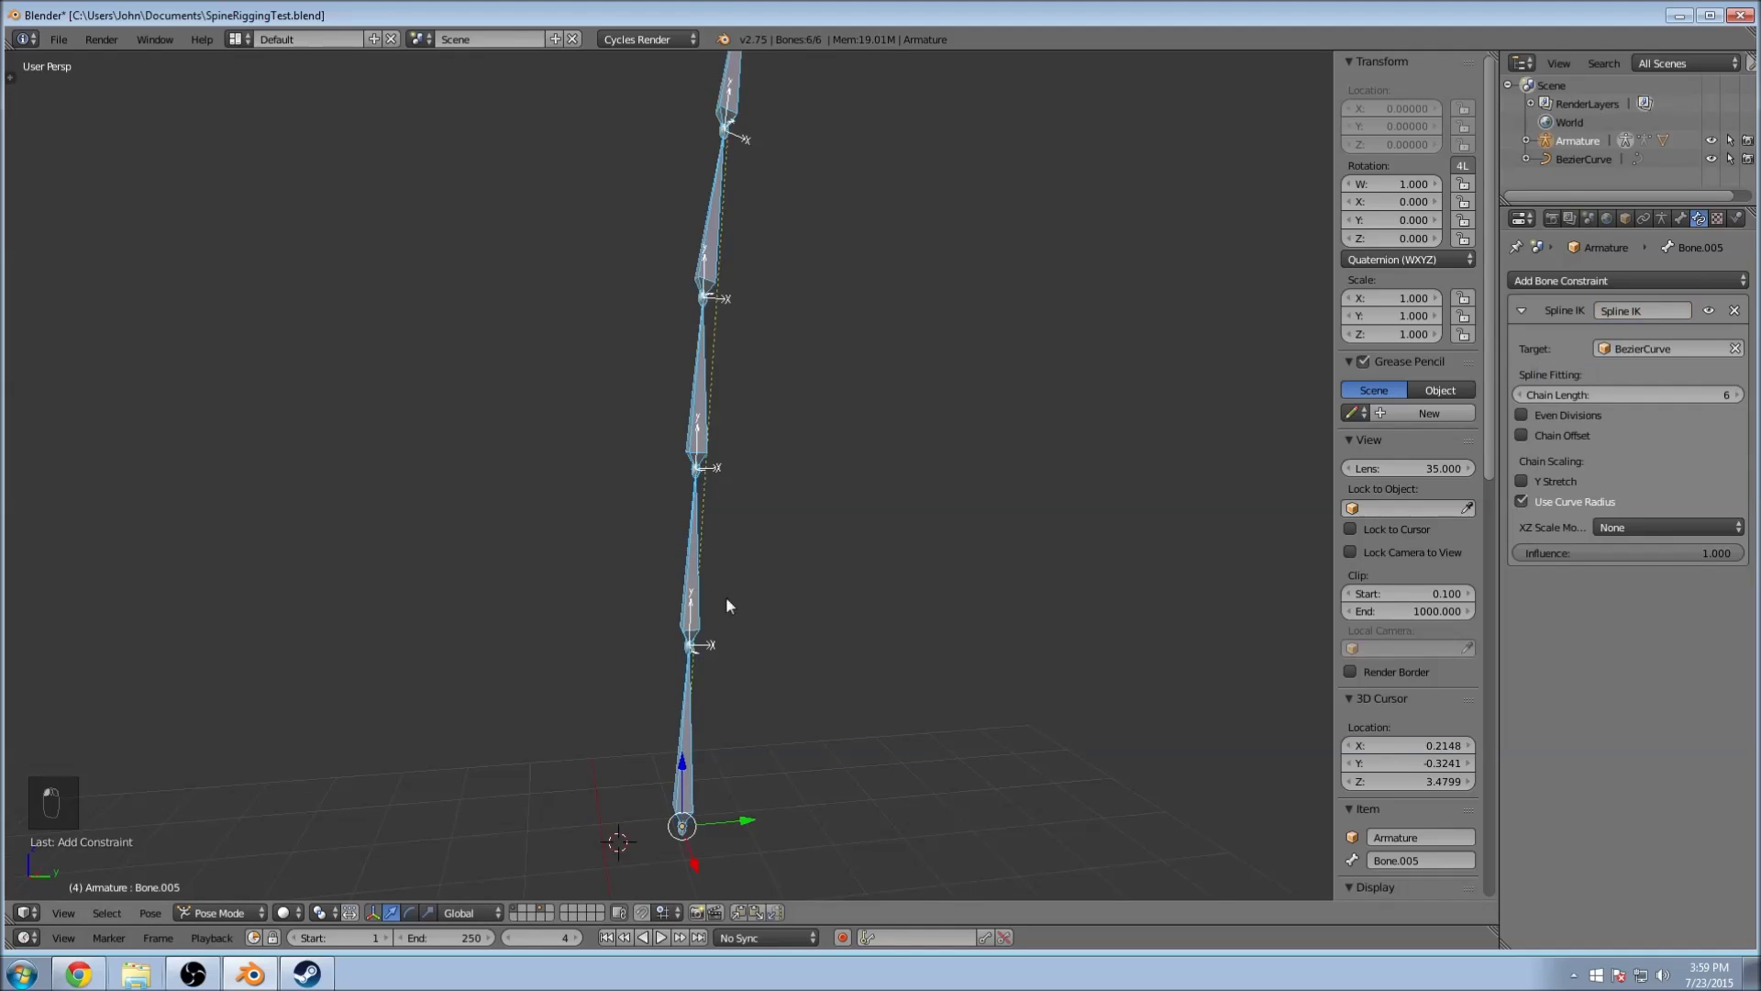
Step: Turn Y Stretch on for the Spline IK constraint and check how the bone chain follows the curve
scroll(756, 242, "down", 5)
scroll(700, 355, "up", 5)
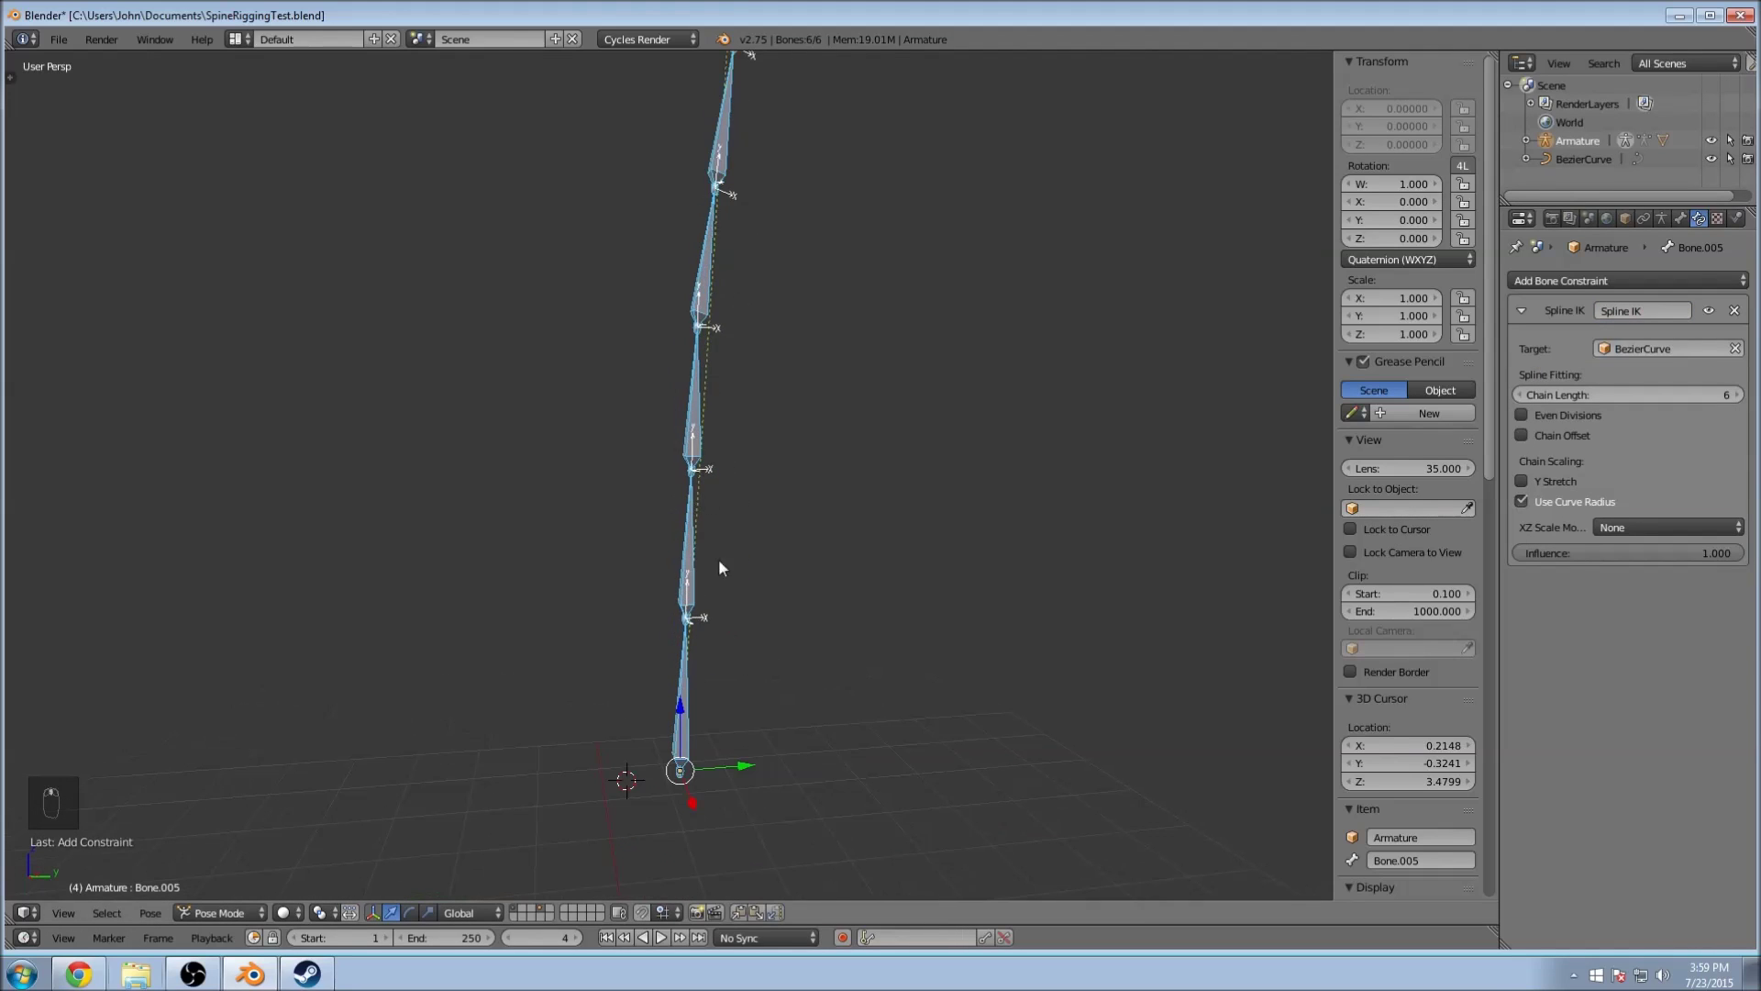
left_click(1521, 480)
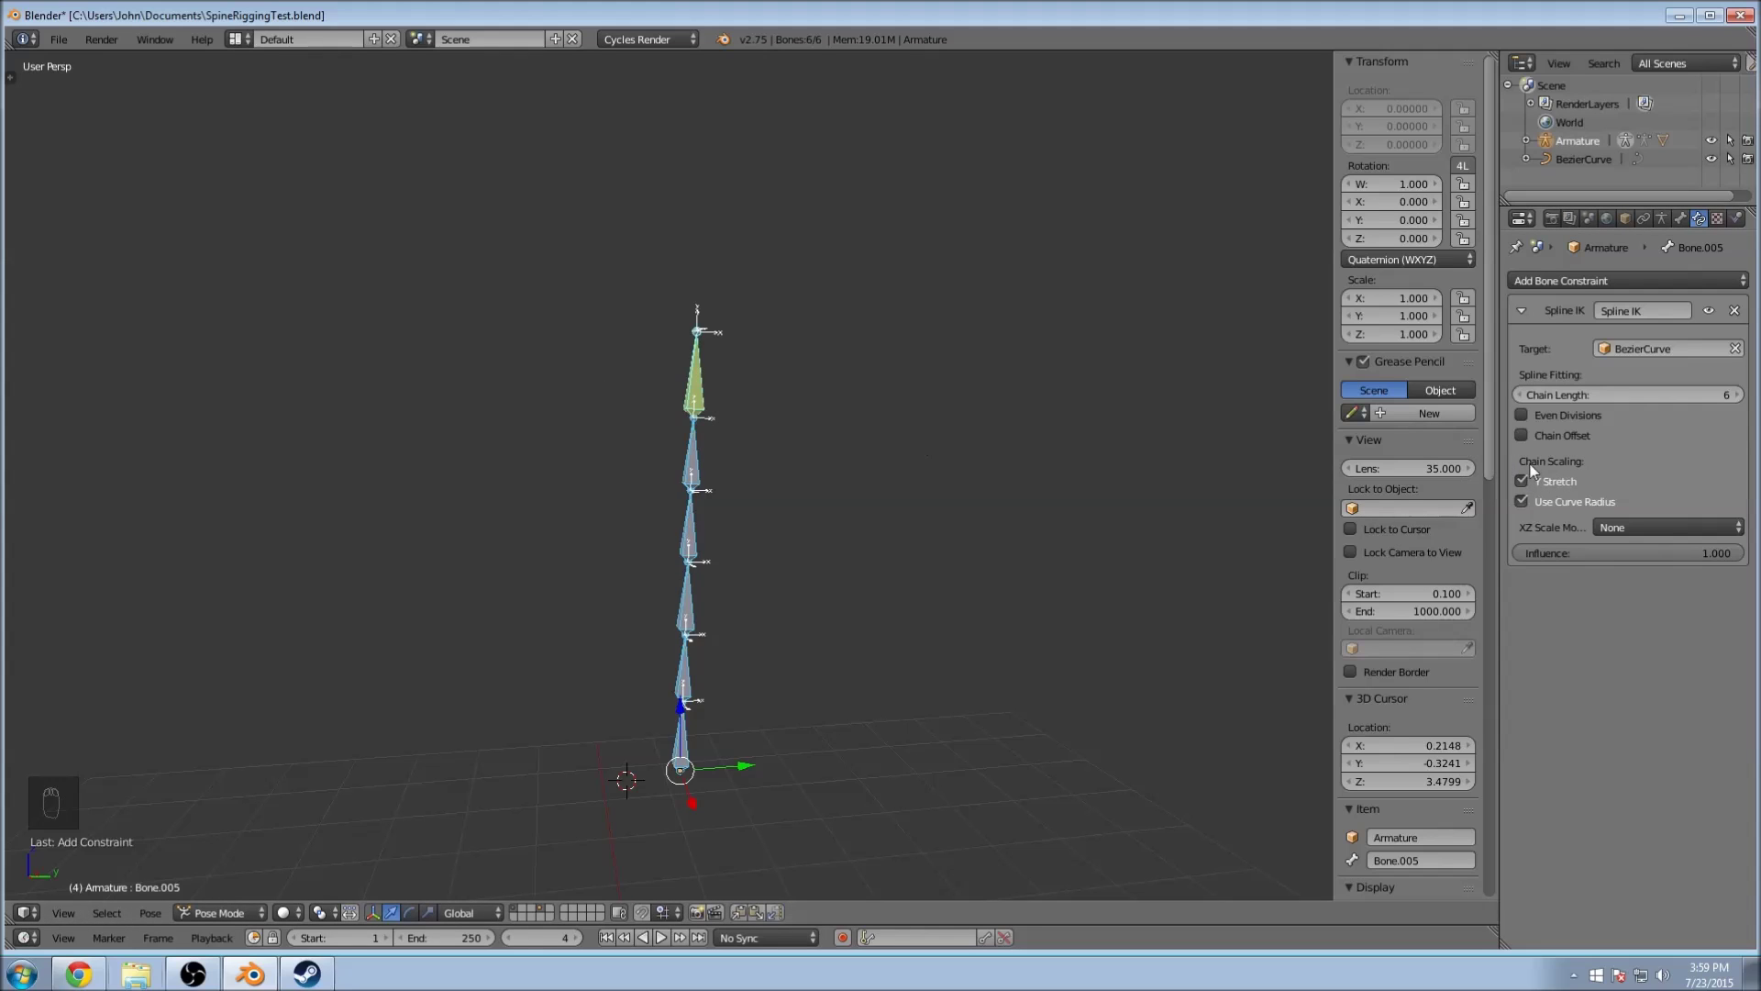
scroll(705, 323, "up", 5)
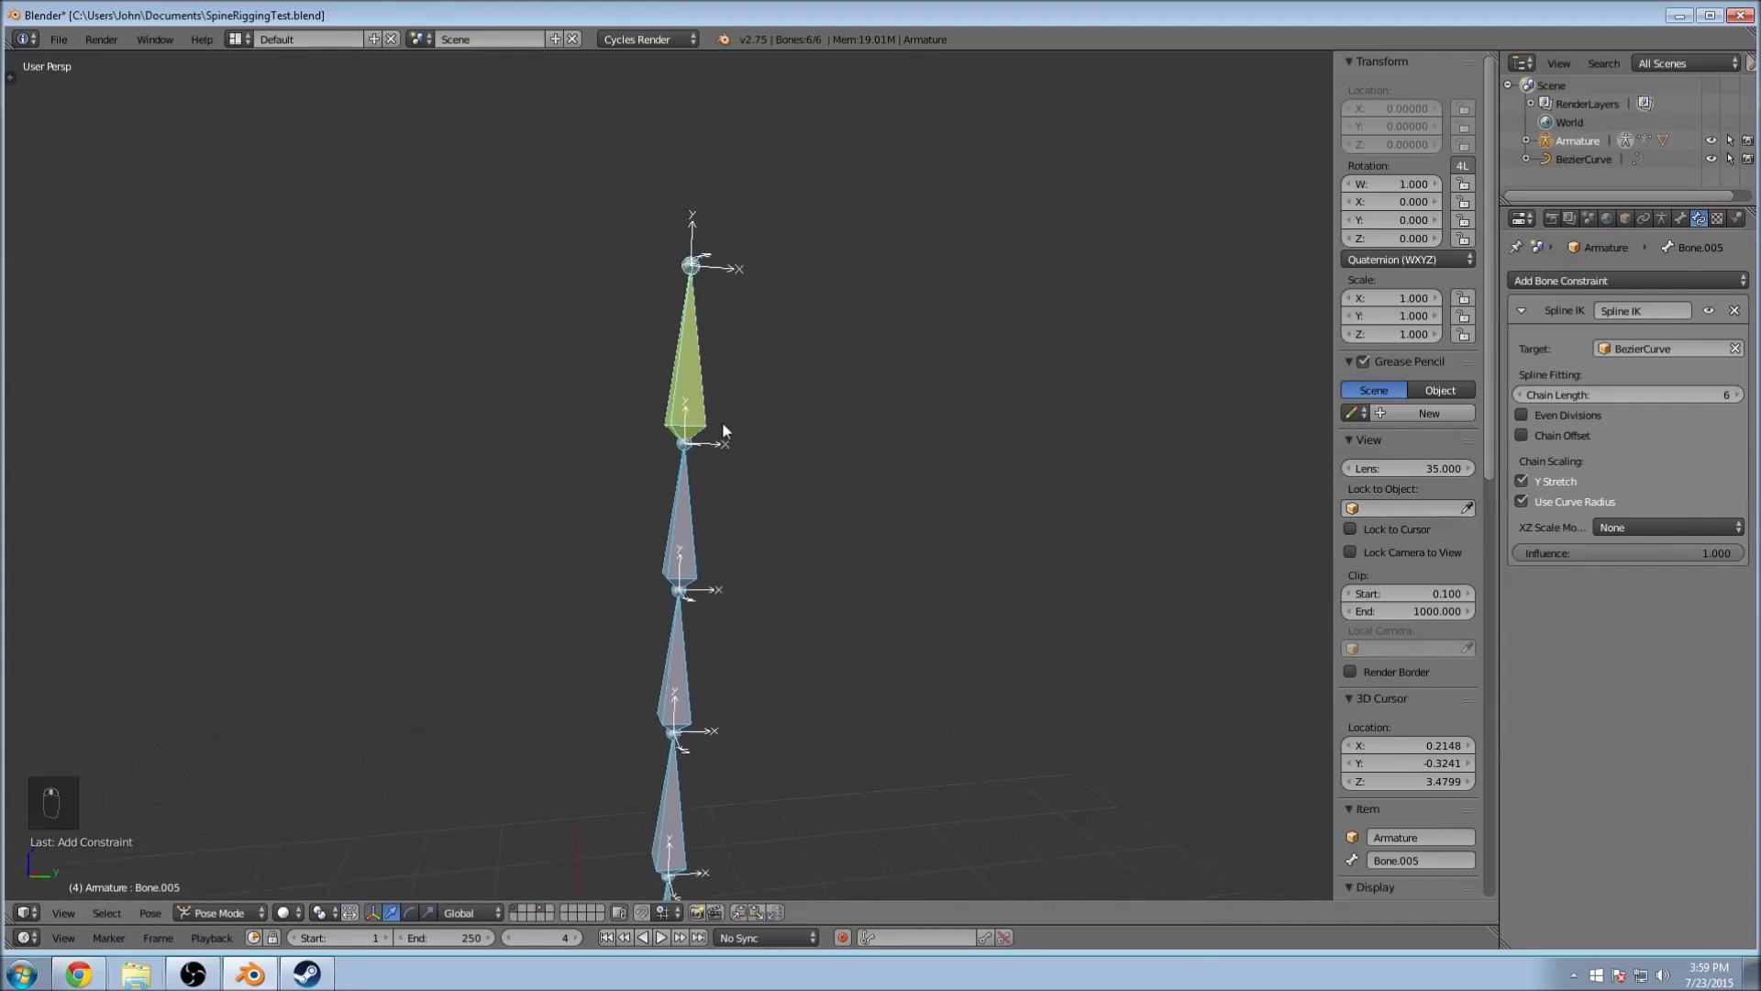
Step: Try moving BezierCurve's top control point in Edit Mode to test the stretching bone chain, and undo the move
left_click(1583, 160)
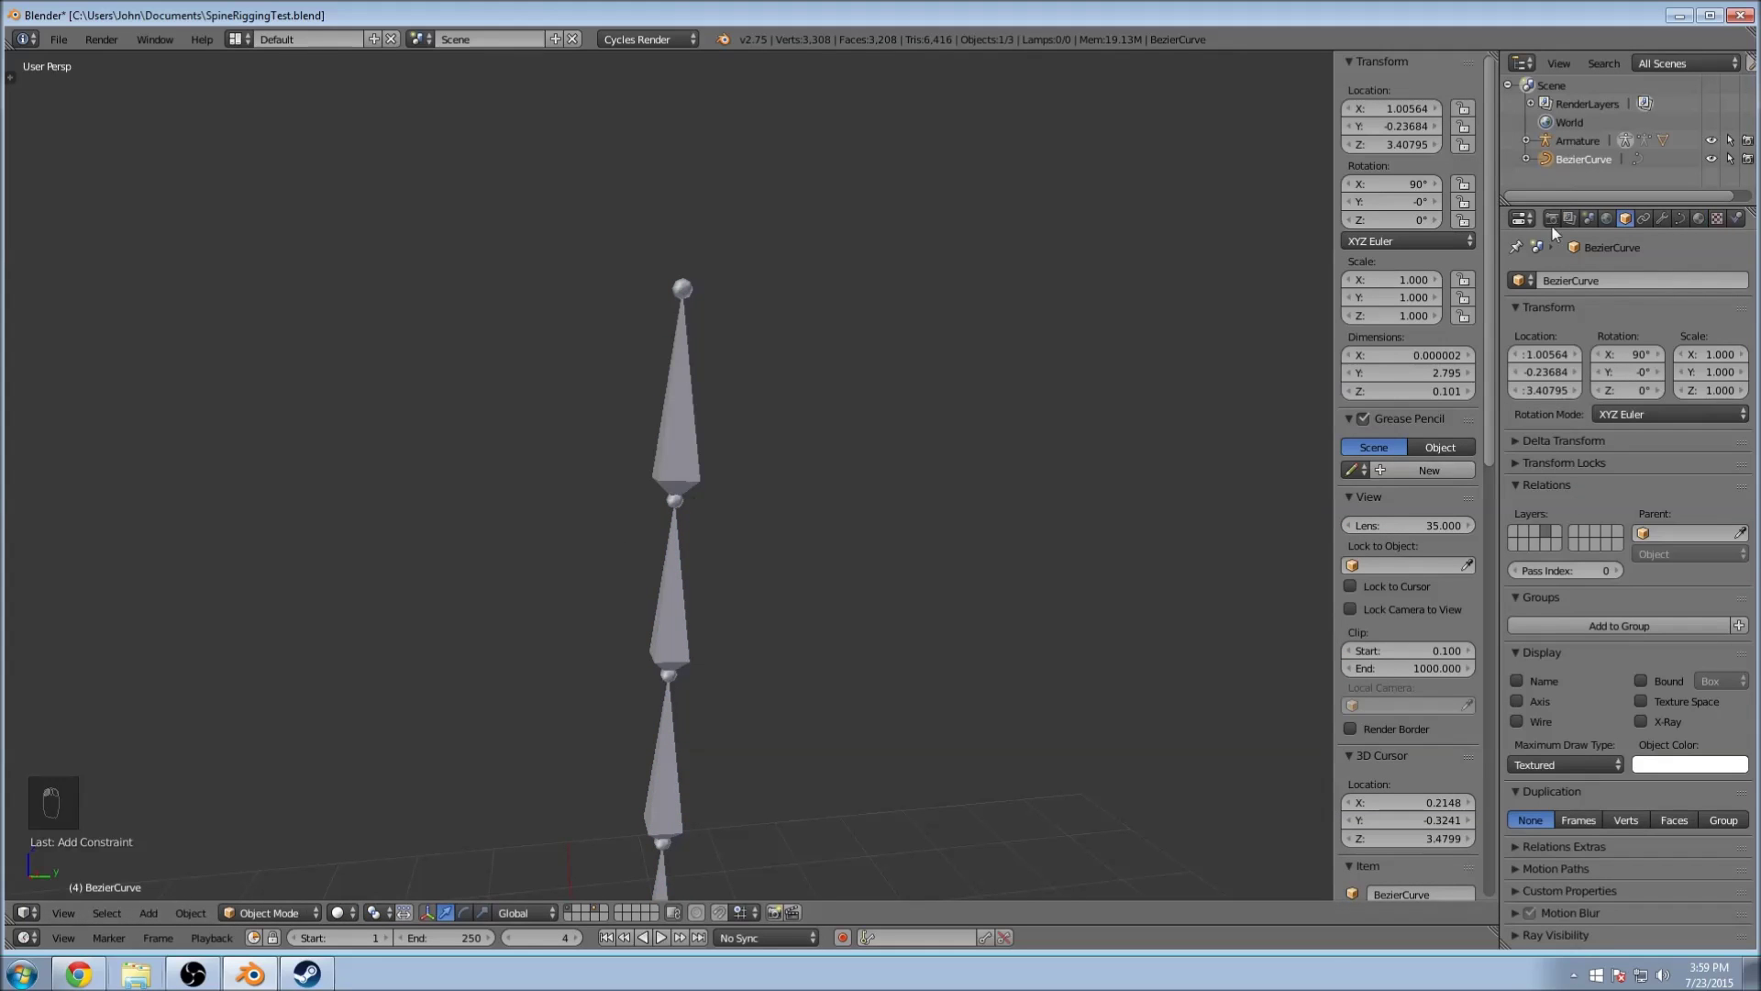
key("Tab")
key("b")
key("b")
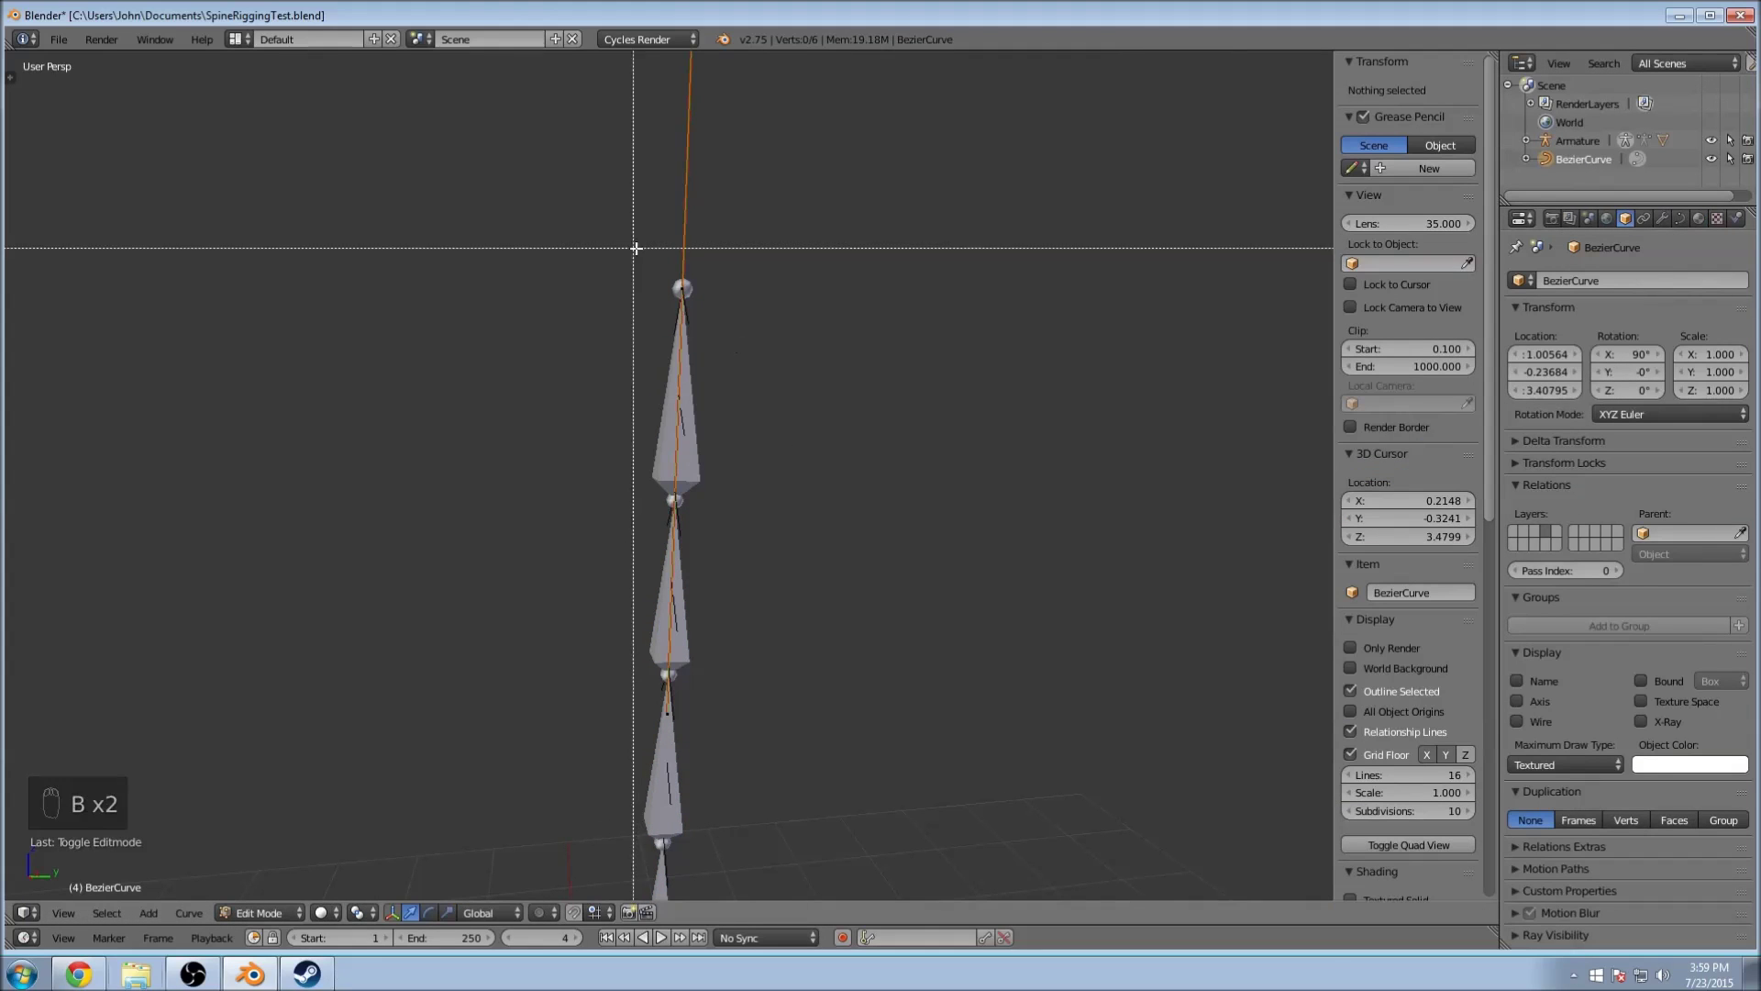
left_click_drag(636, 247, 767, 334)
key("g")
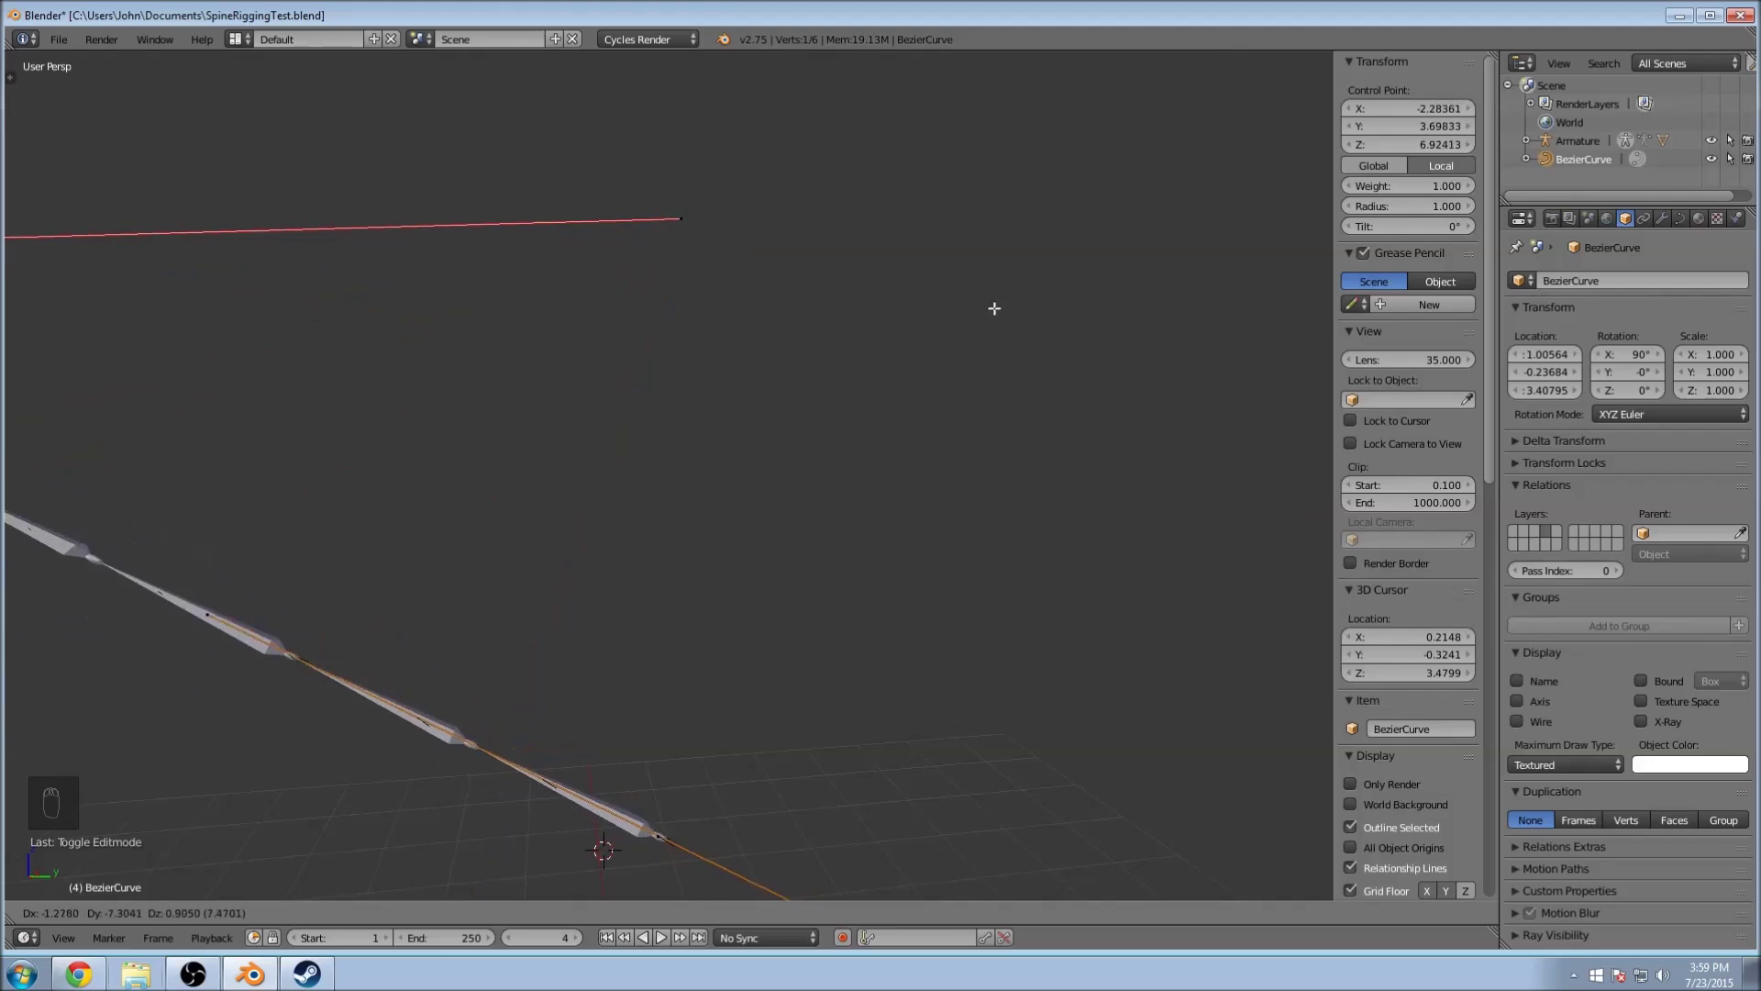
left_click(1017, 192)
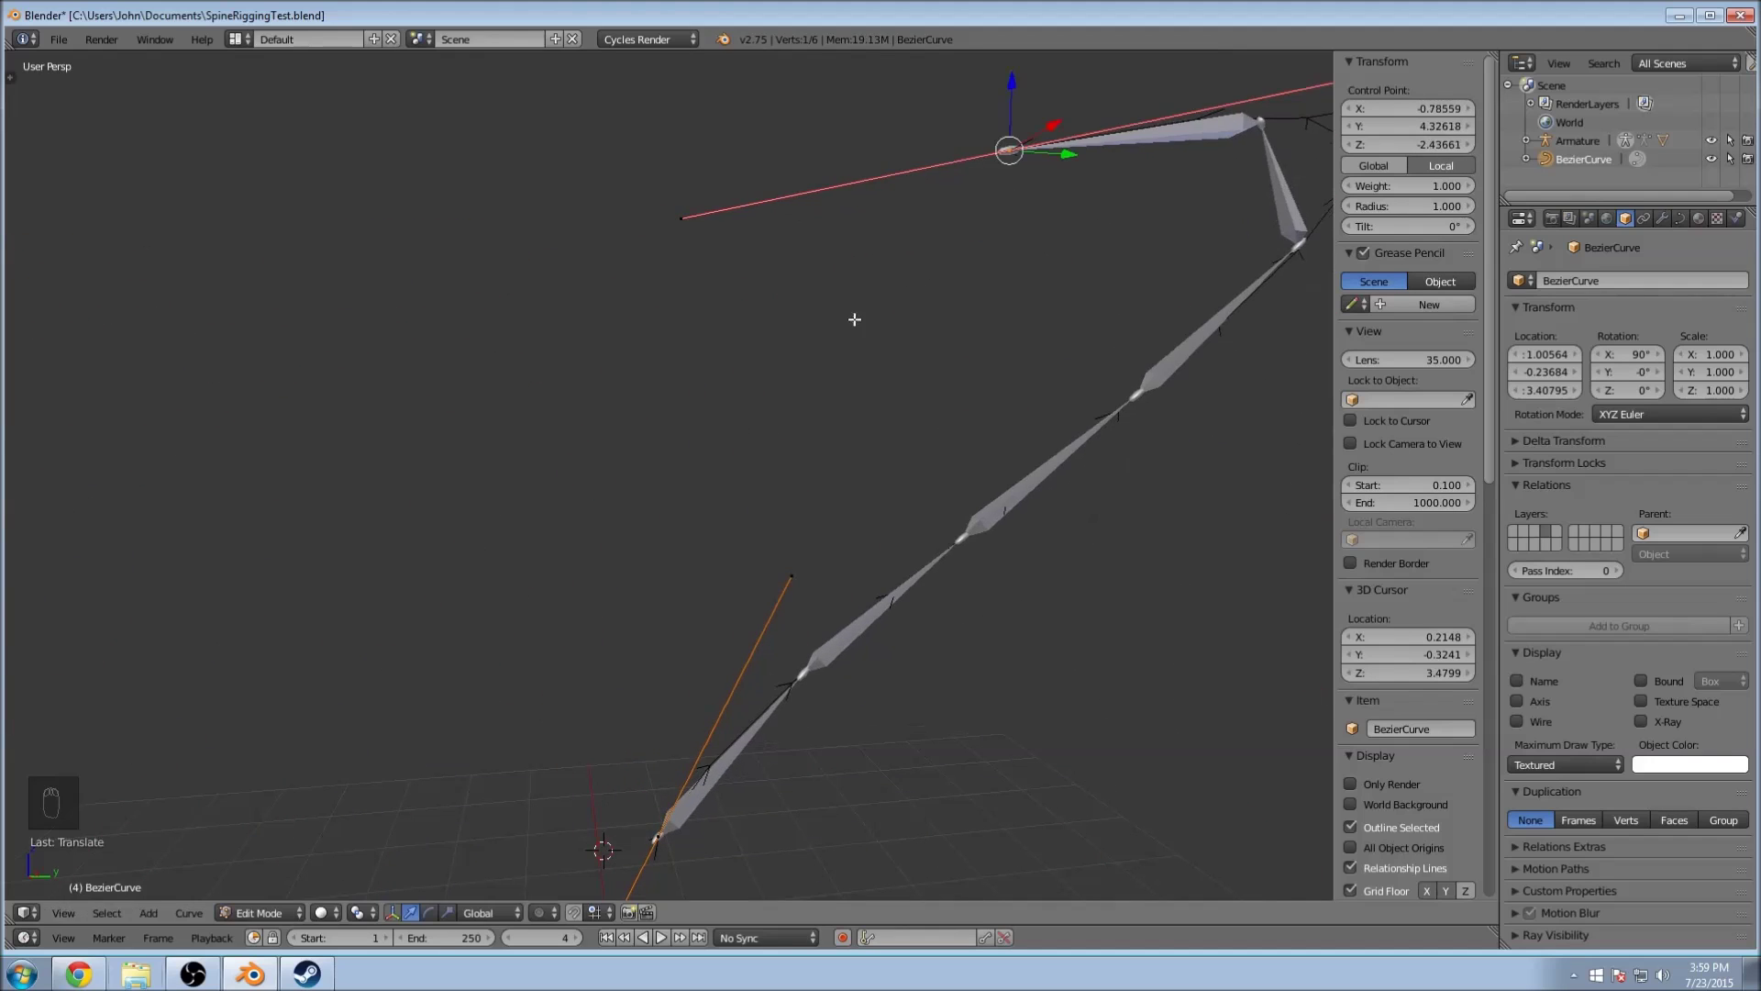
key("ctrl+z")
key("ctrl+z")
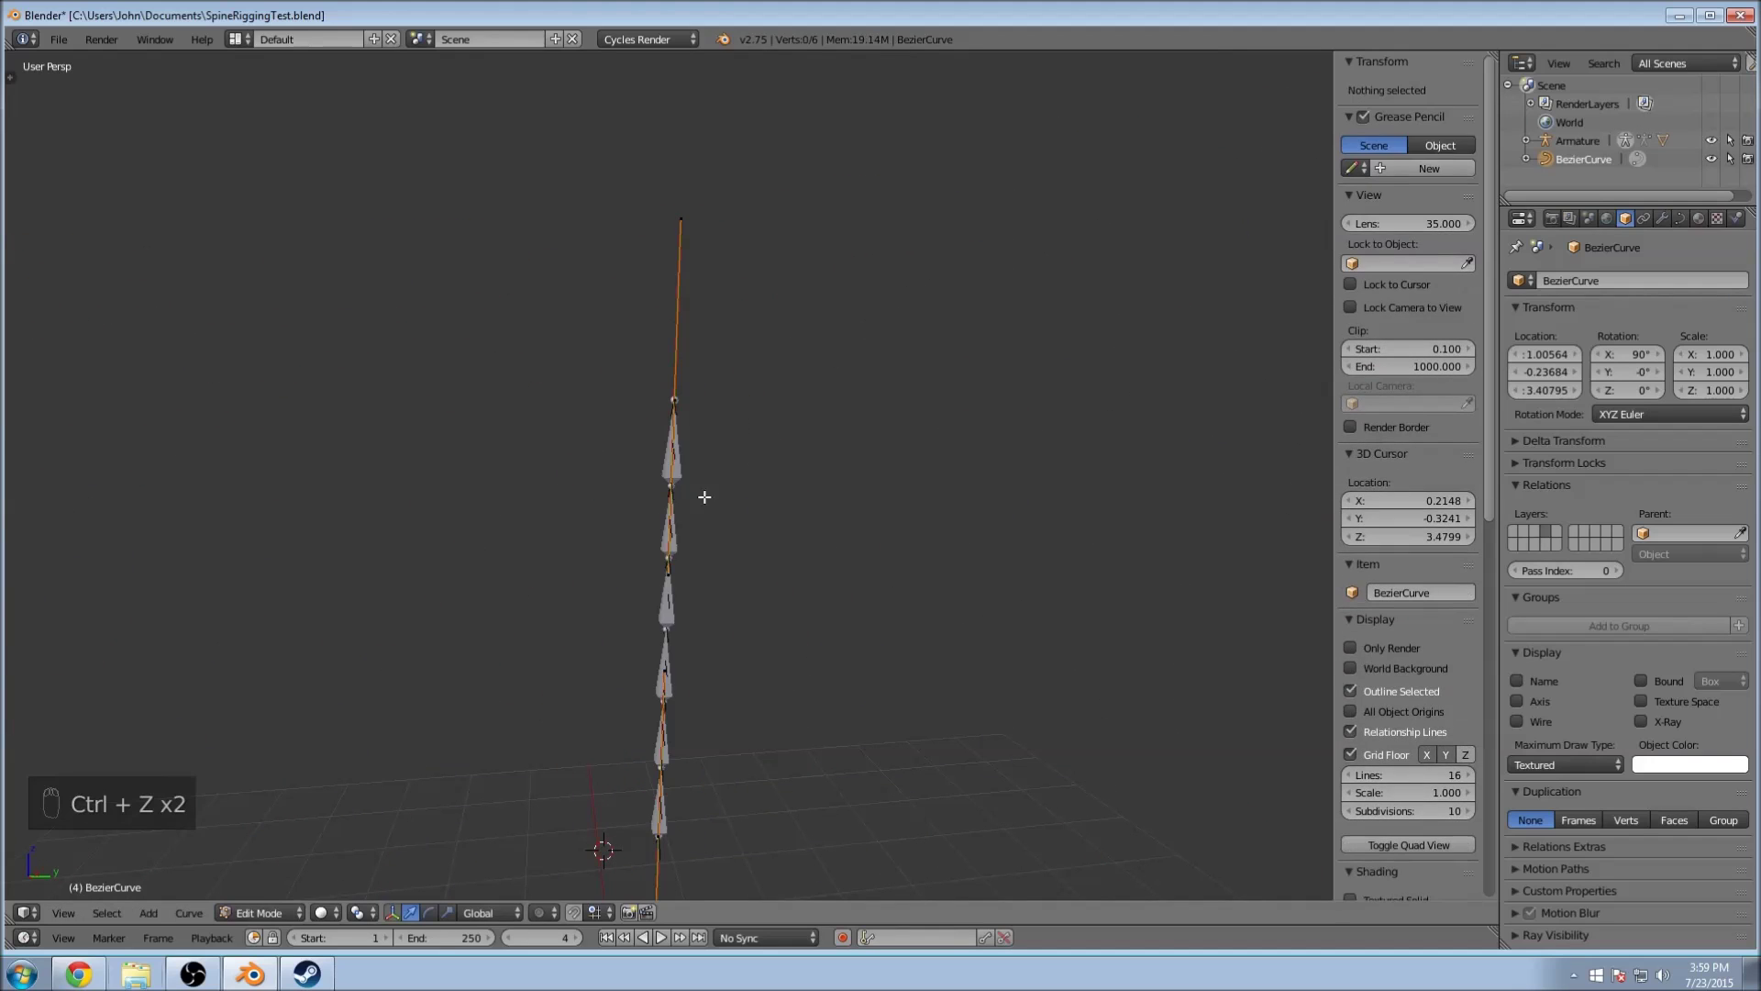
Step: Select the armature in Object Mode and apply its scale
mouse_move(769, 476)
middle_mouse_down()
mouse_move(515, 413)
mouse_move(719, 350)
mouse_move(751, 480)
mouse_move(766, 428)
mouse_move(727, 456)
mouse_move(741, 495)
middle_mouse_up()
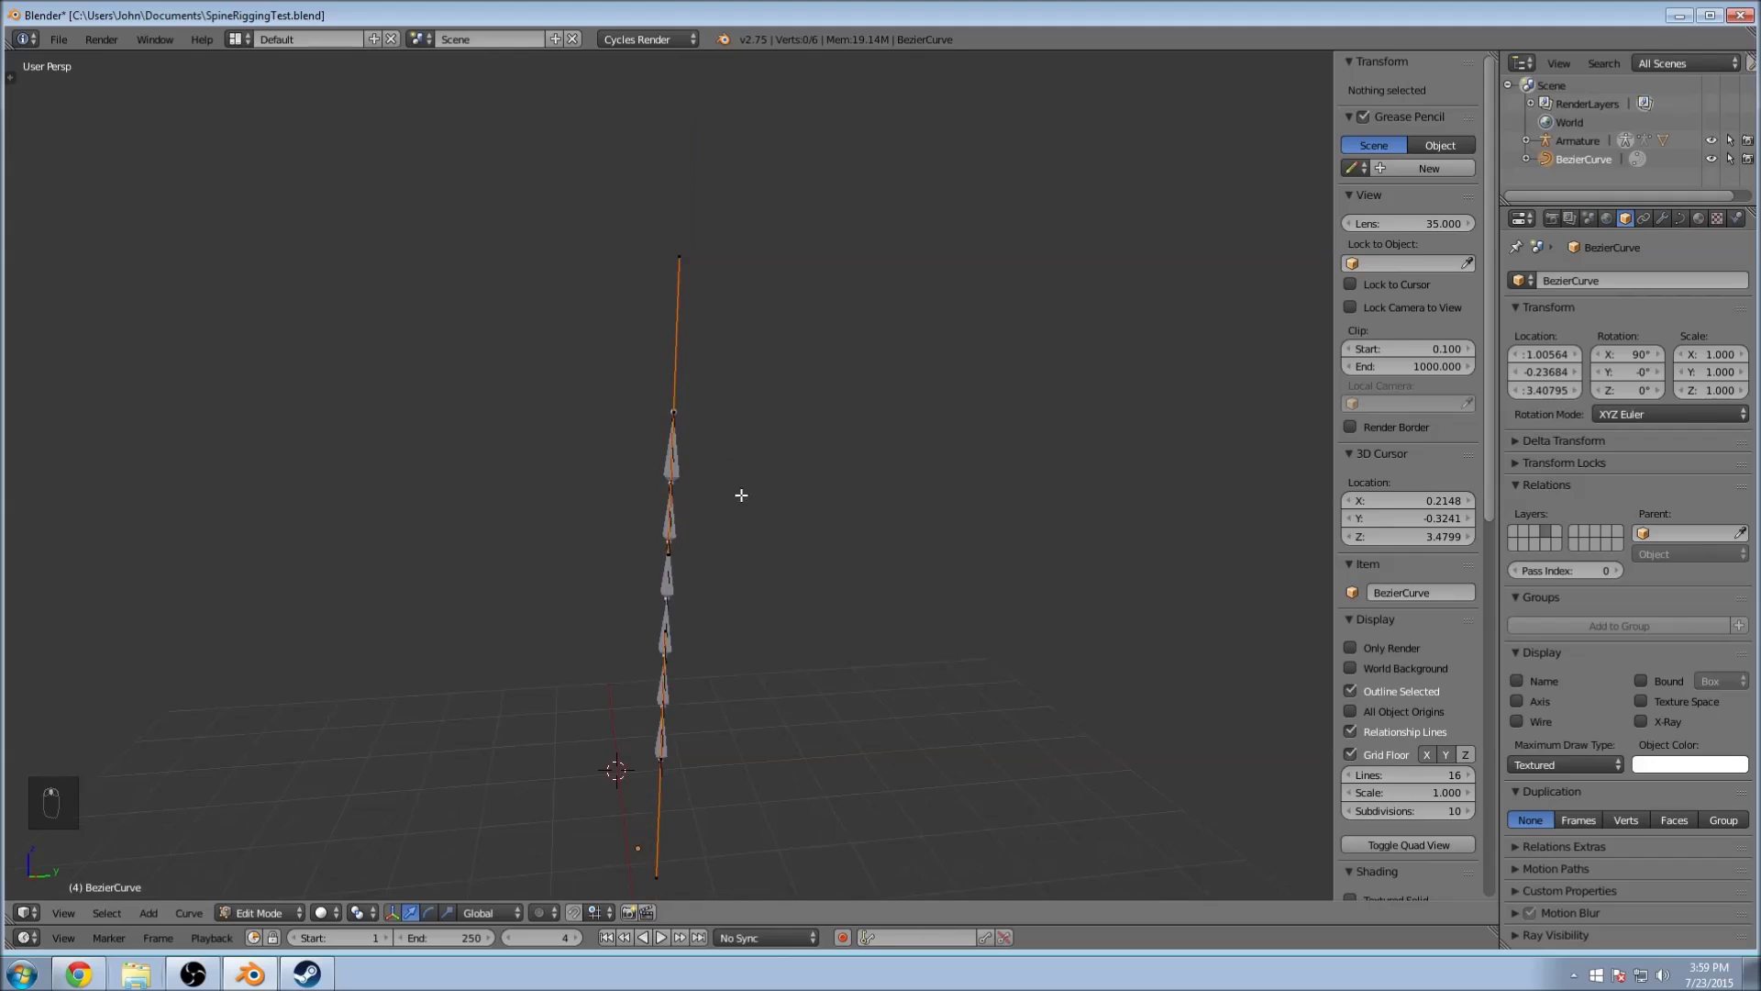
key("Tab")
scroll(789, 417, "up", 5)
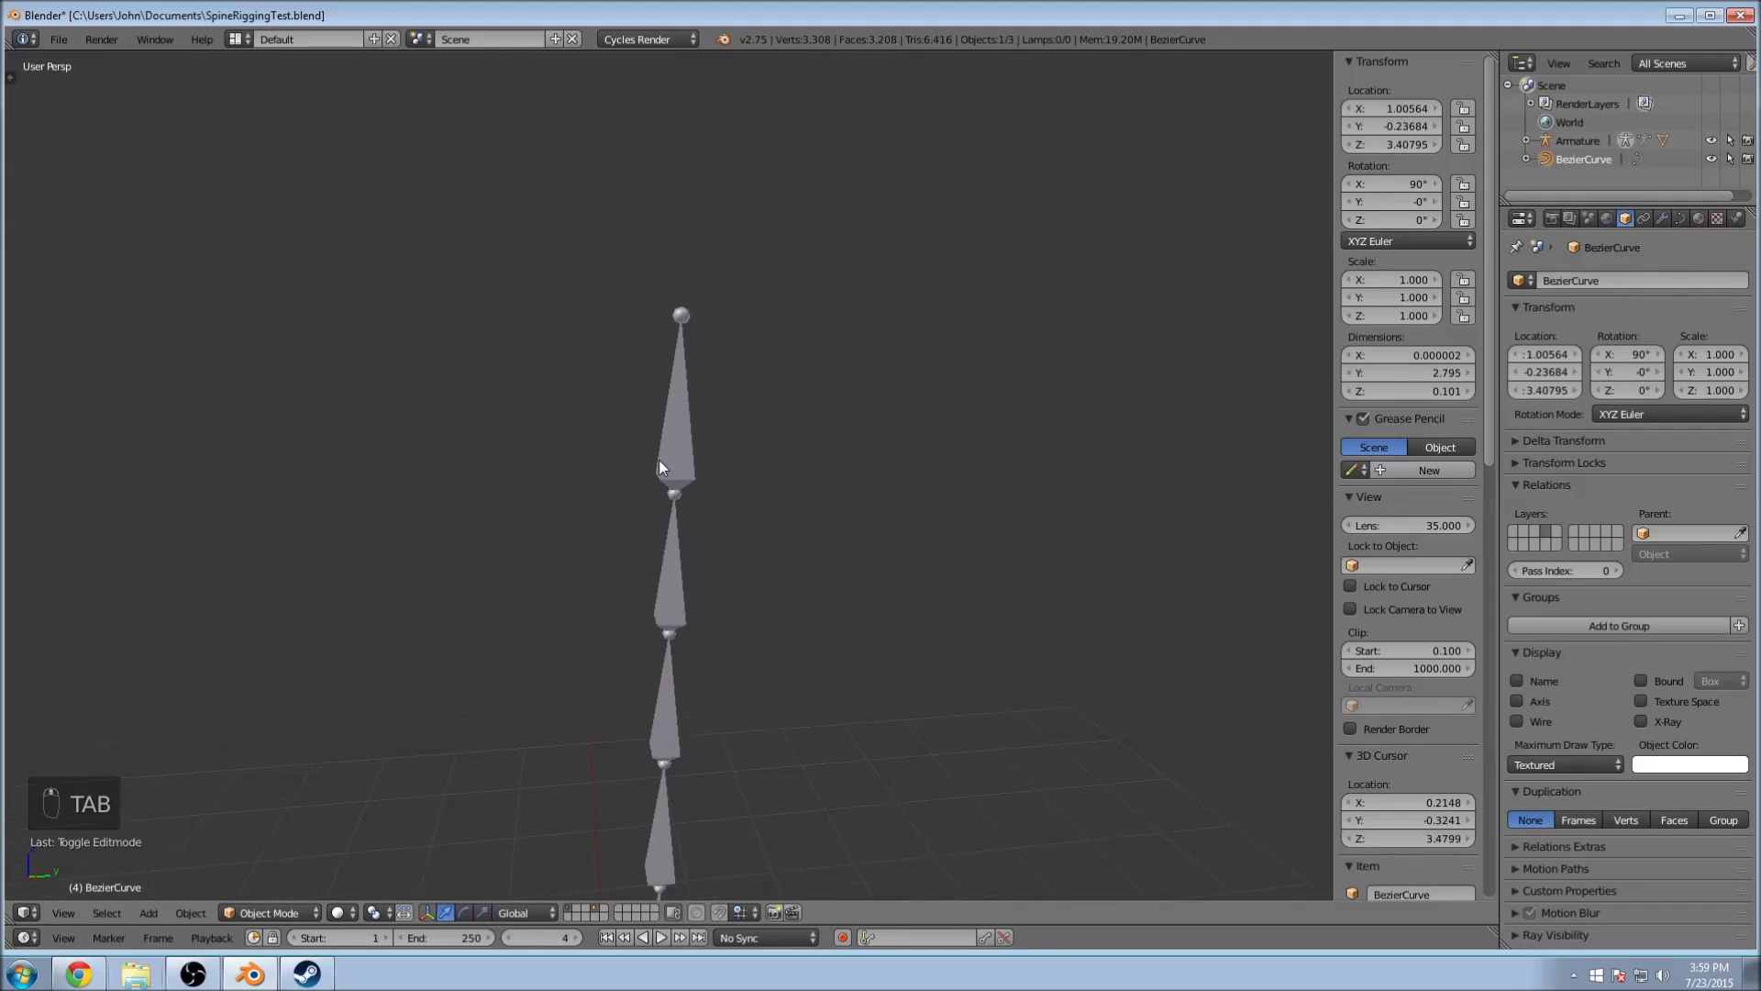
right_click(683, 431)
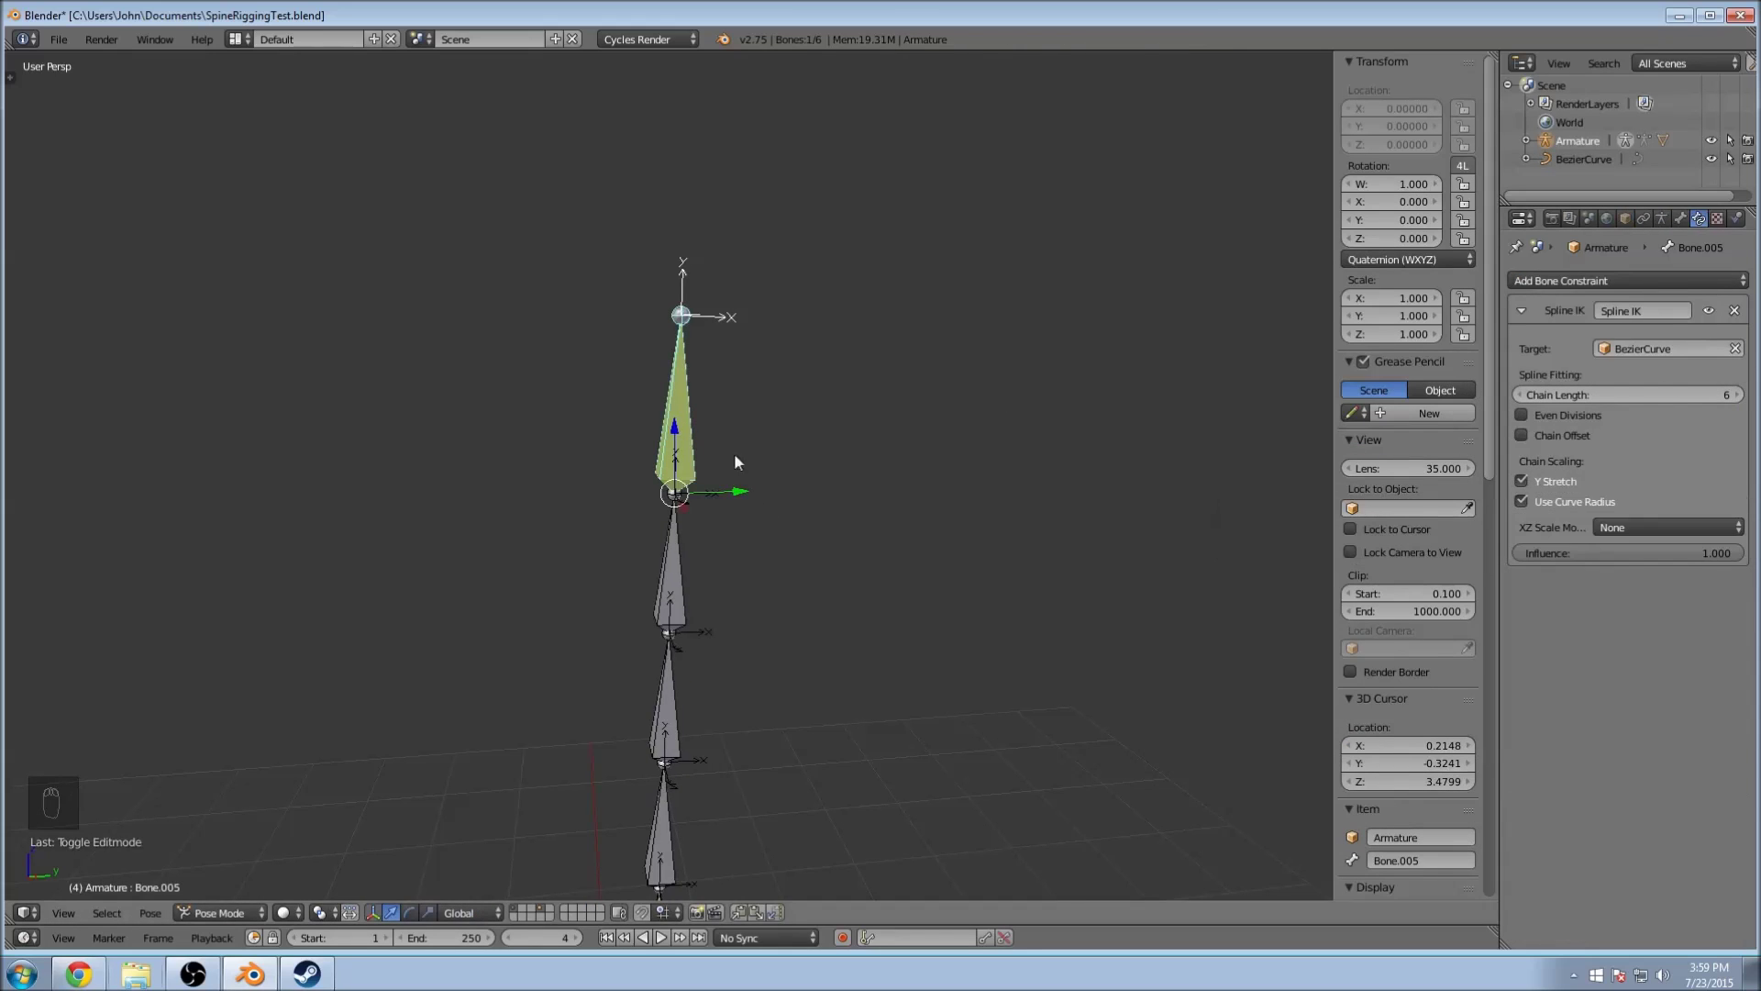
key("Tab")
left_click(275, 913)
left_click(278, 893)
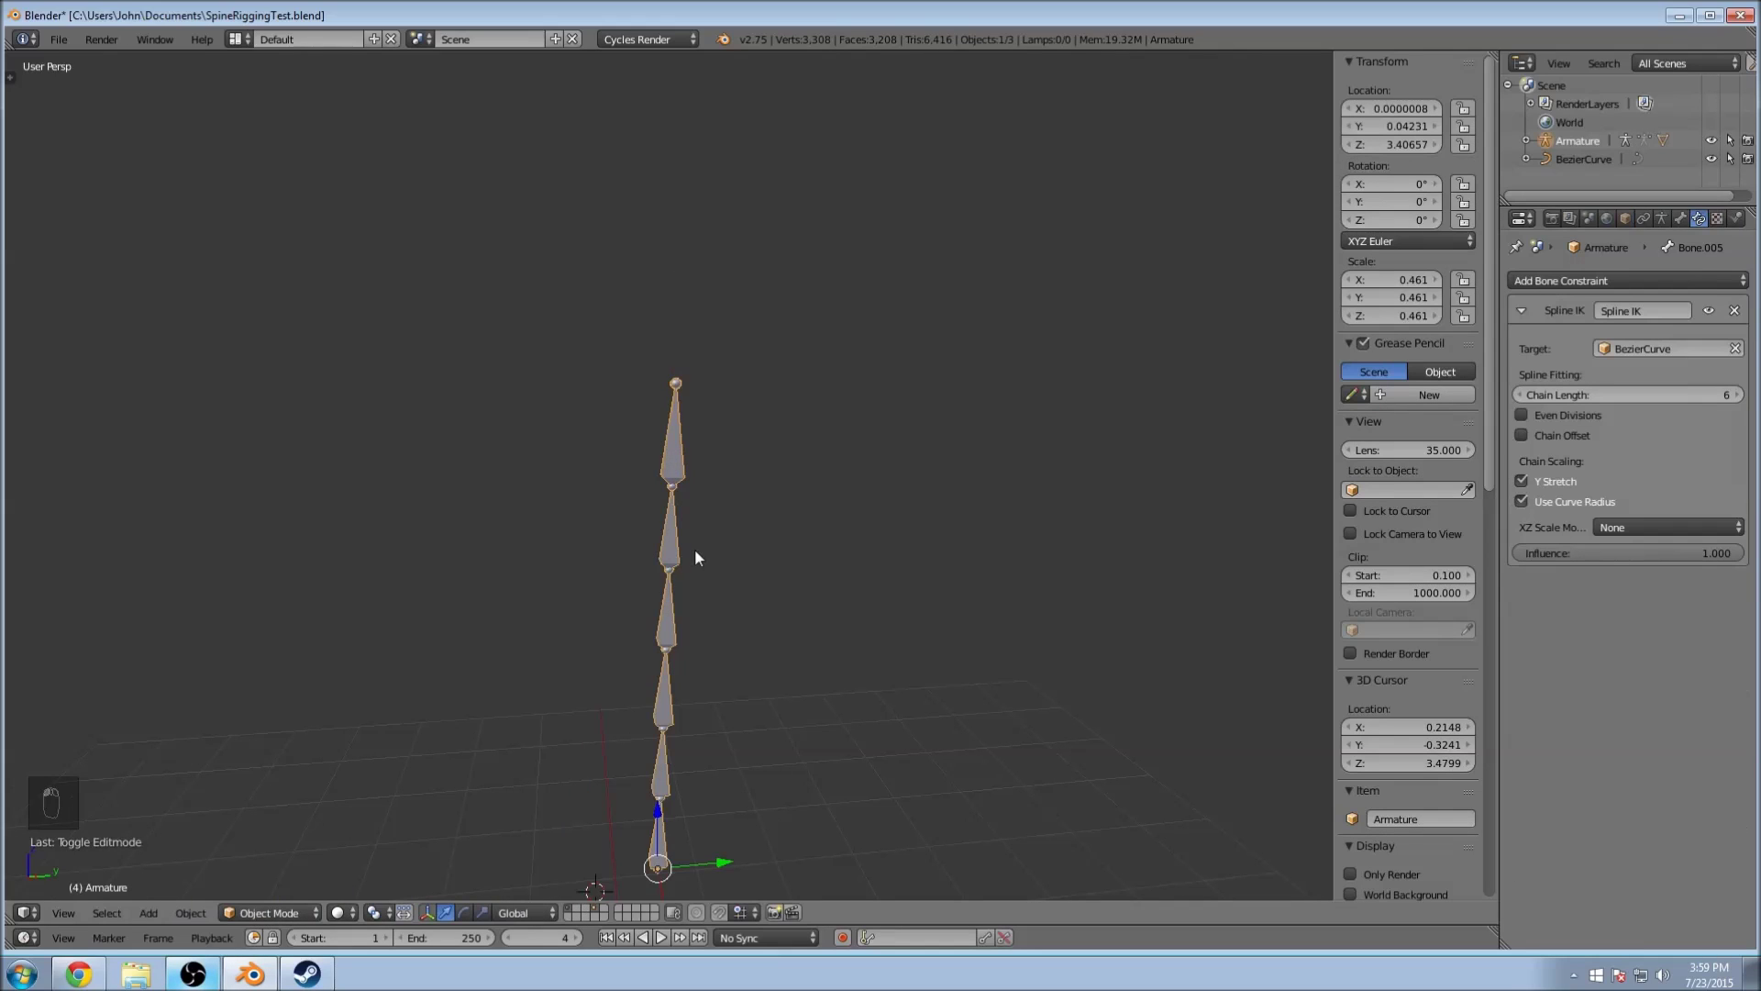
key("ctrl+a")
left_click(762, 642)
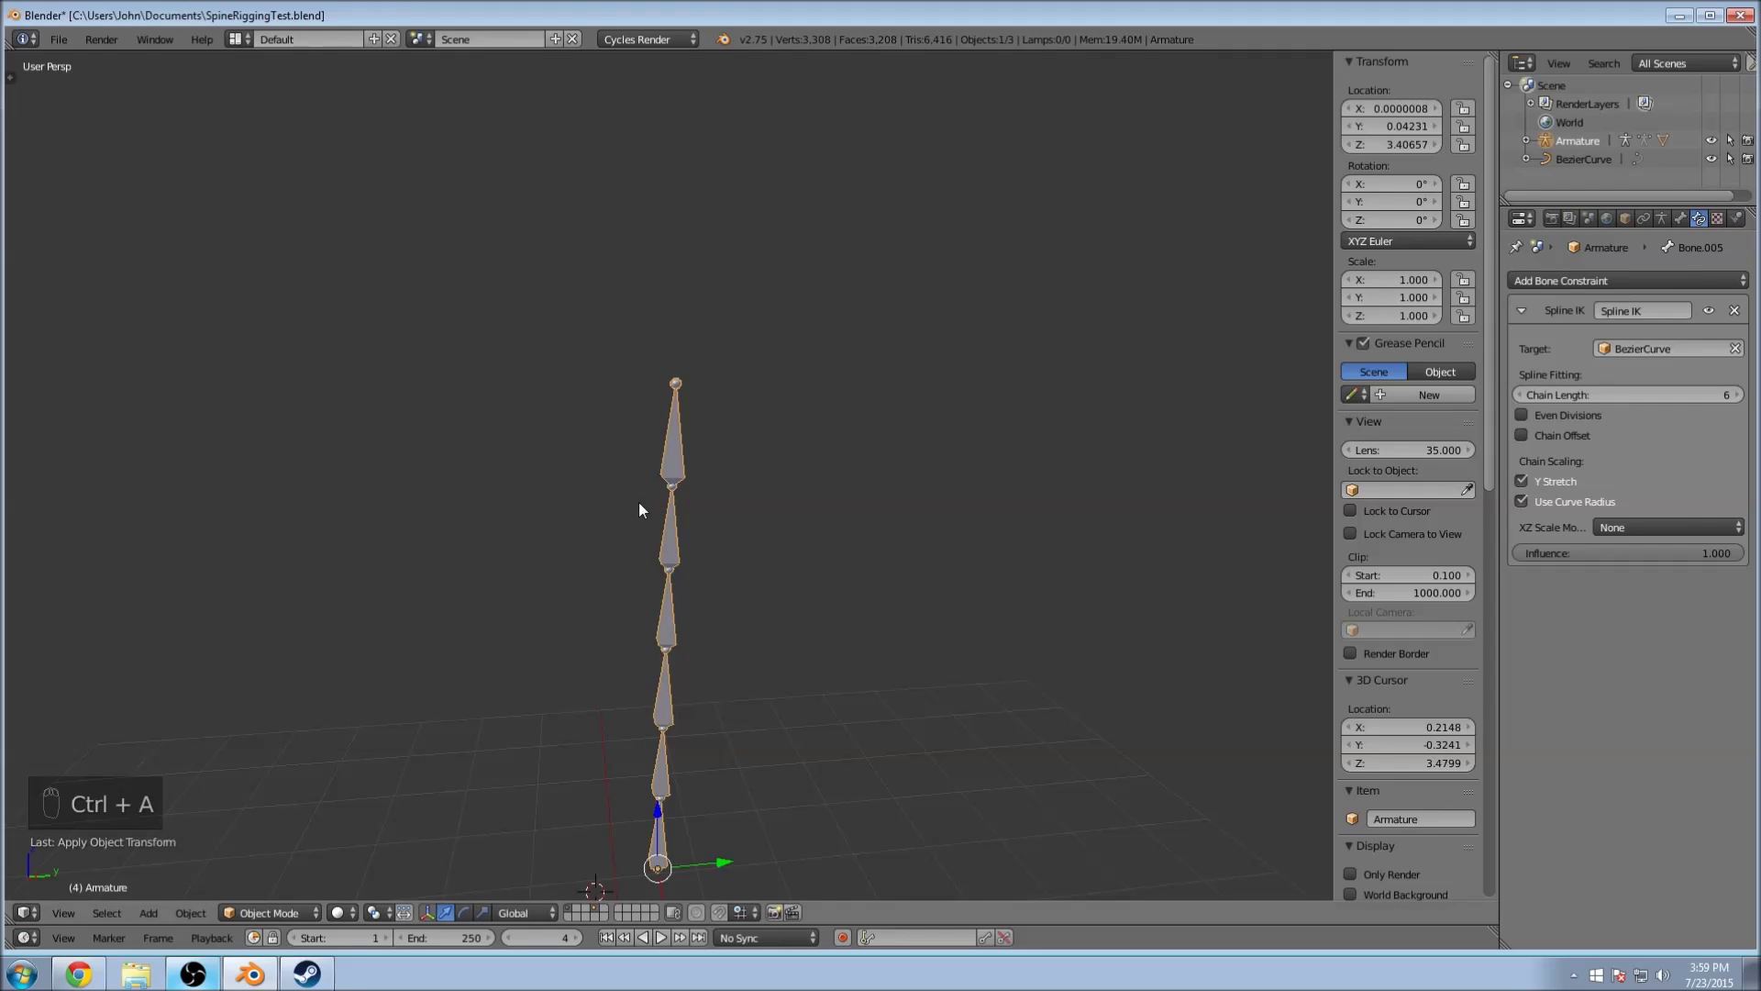
Step: Turn off Y Stretch for the armature's Spline IK constraint
left_click(1587, 159)
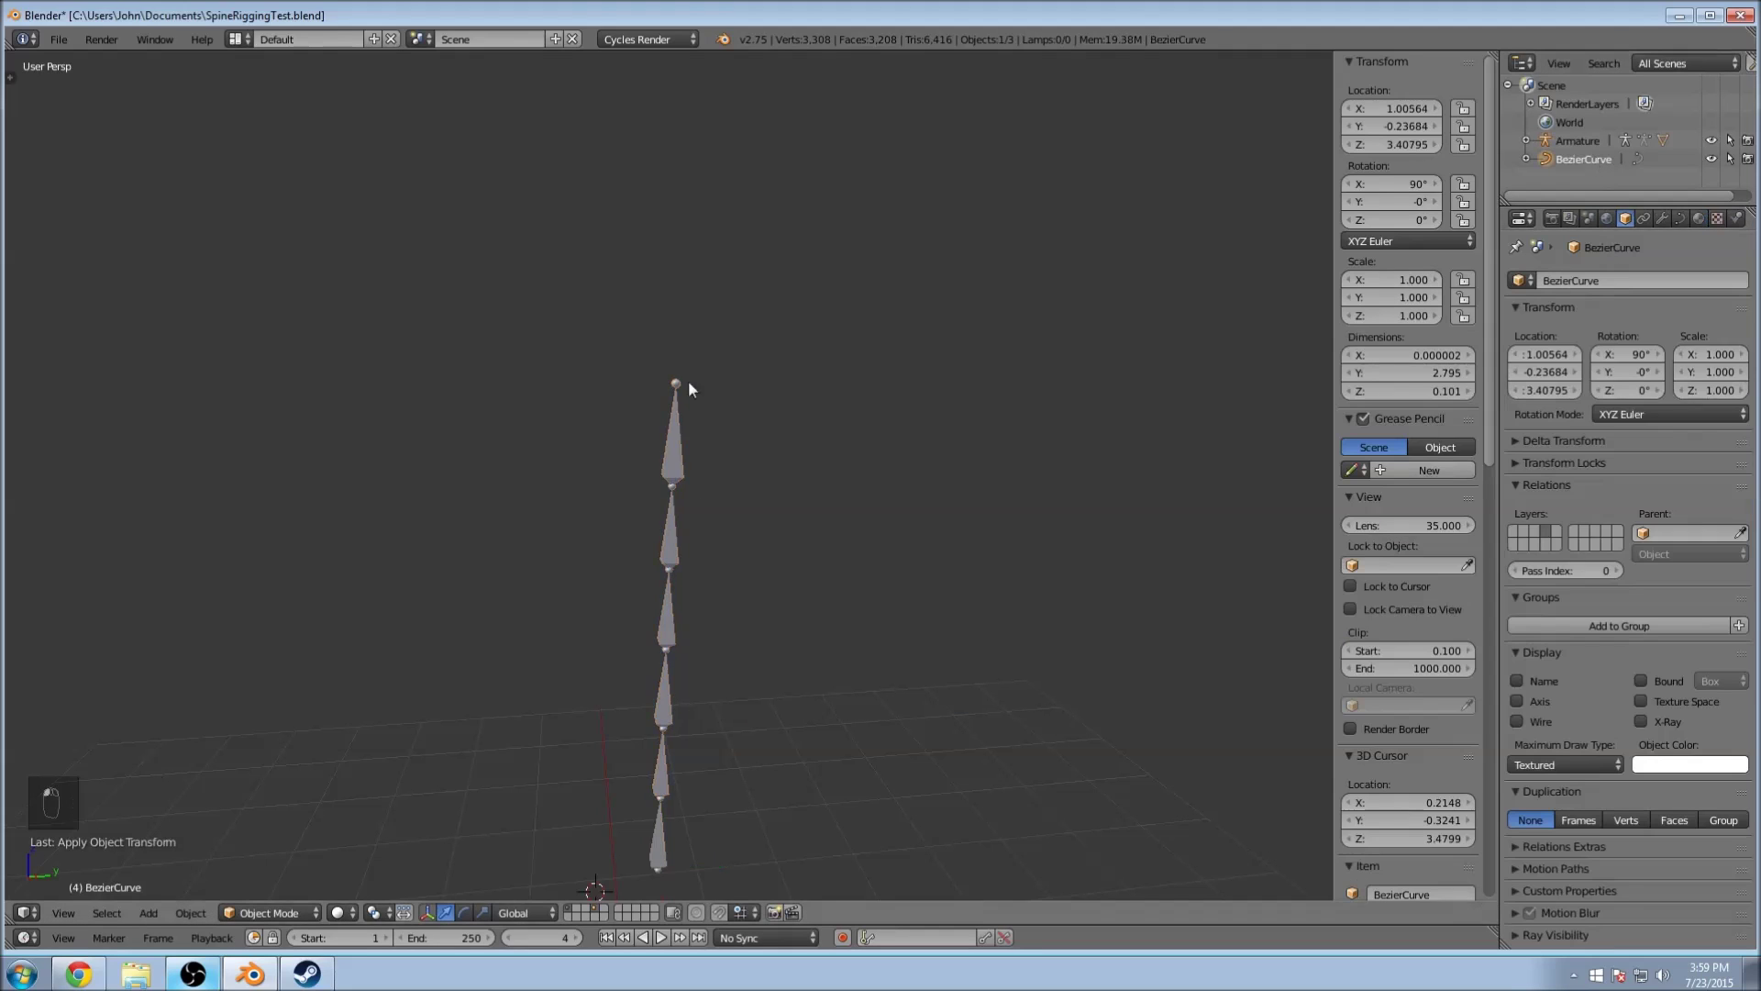
right_click(684, 449)
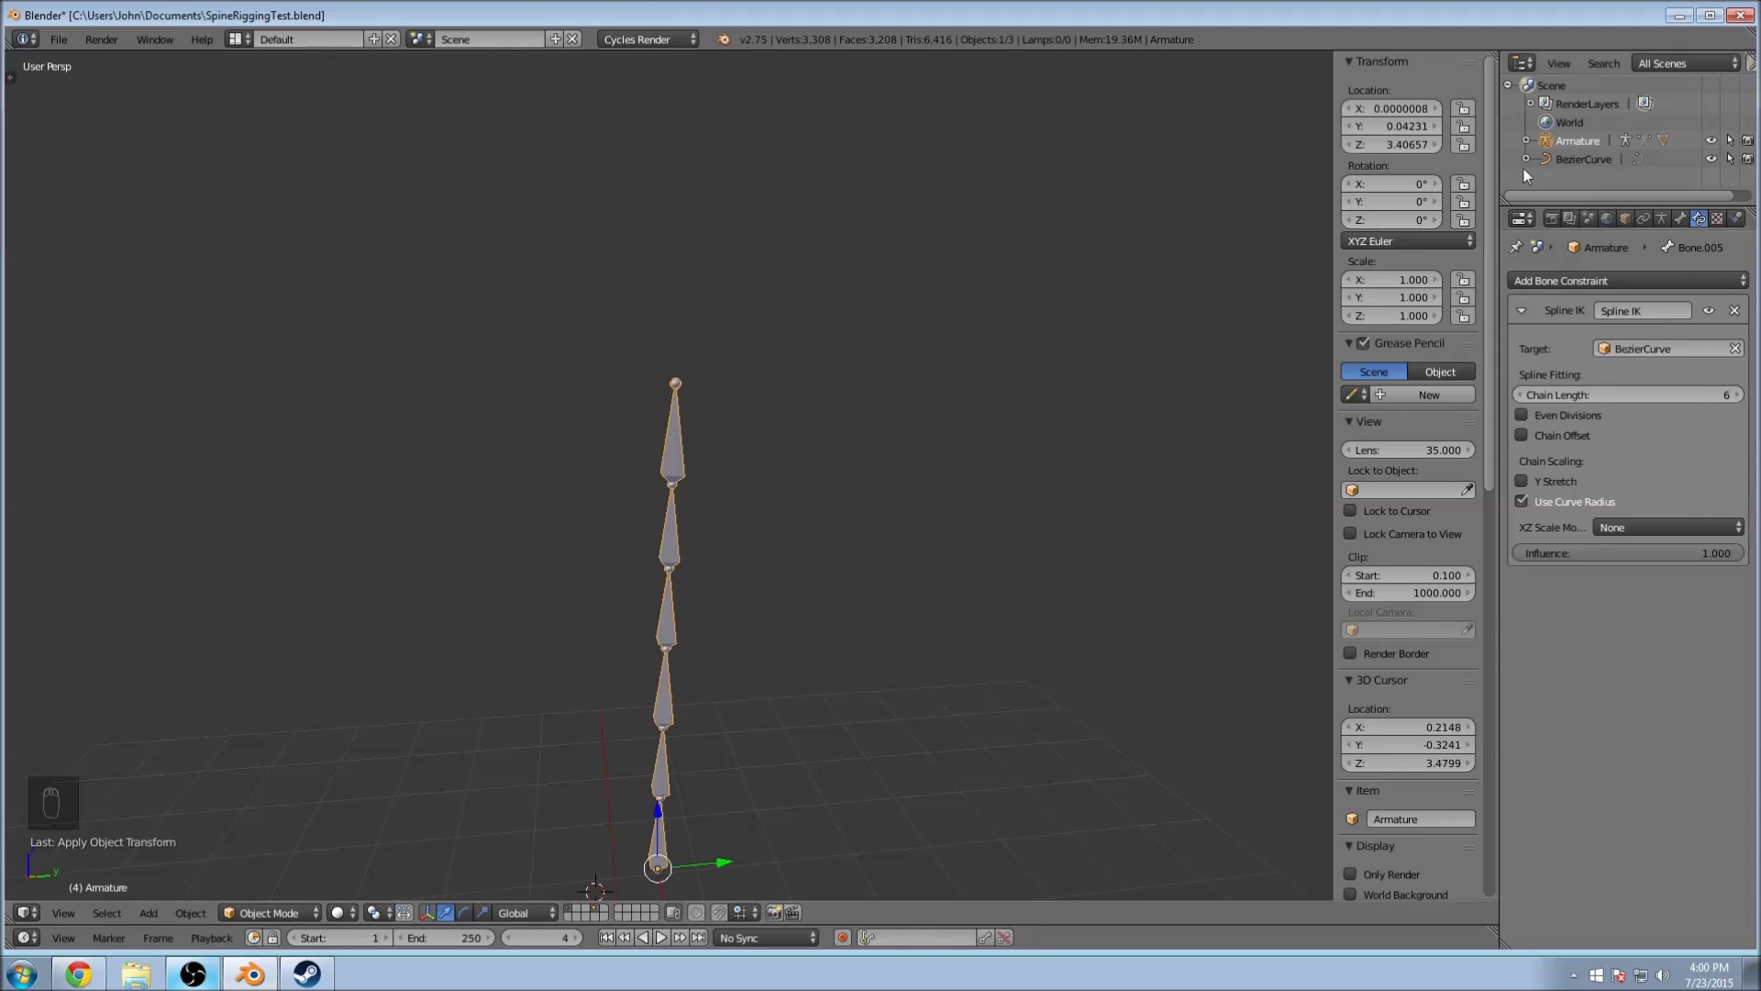
Step: Try moving BezierCurve's top control point to test the chain without Y Stretch, and undo the move
left_click(1572, 161)
key("Tab")
key("b")
key("b")
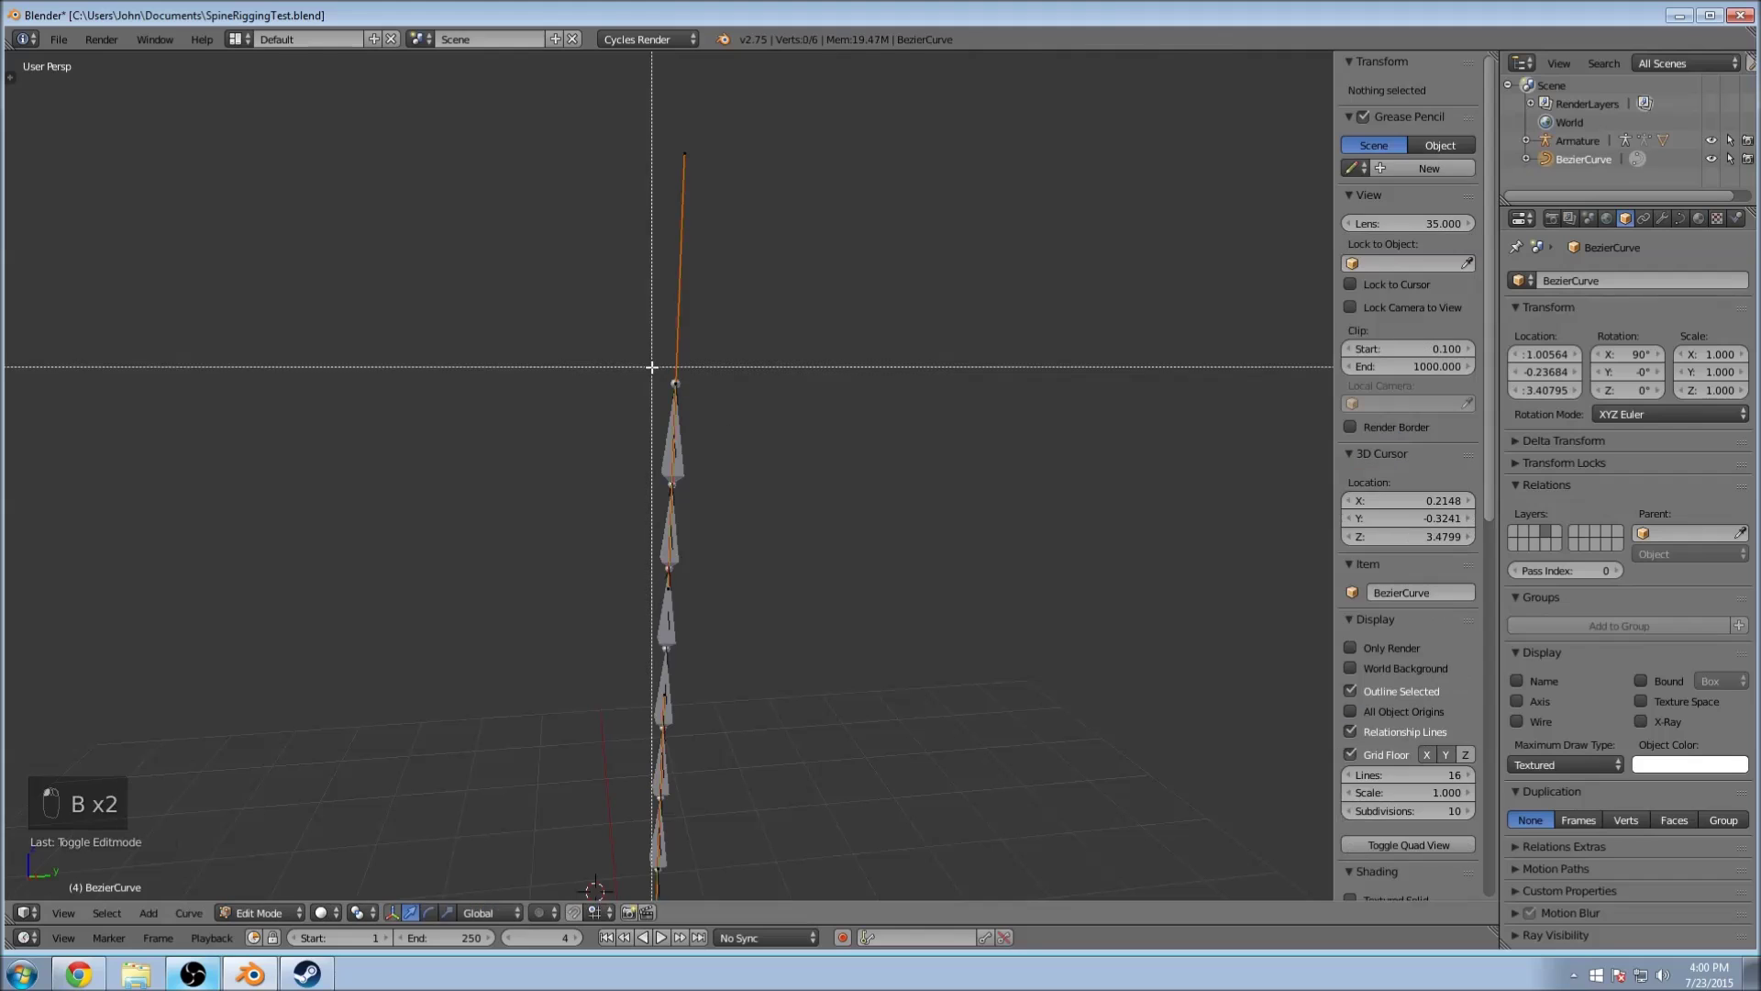
key("g")
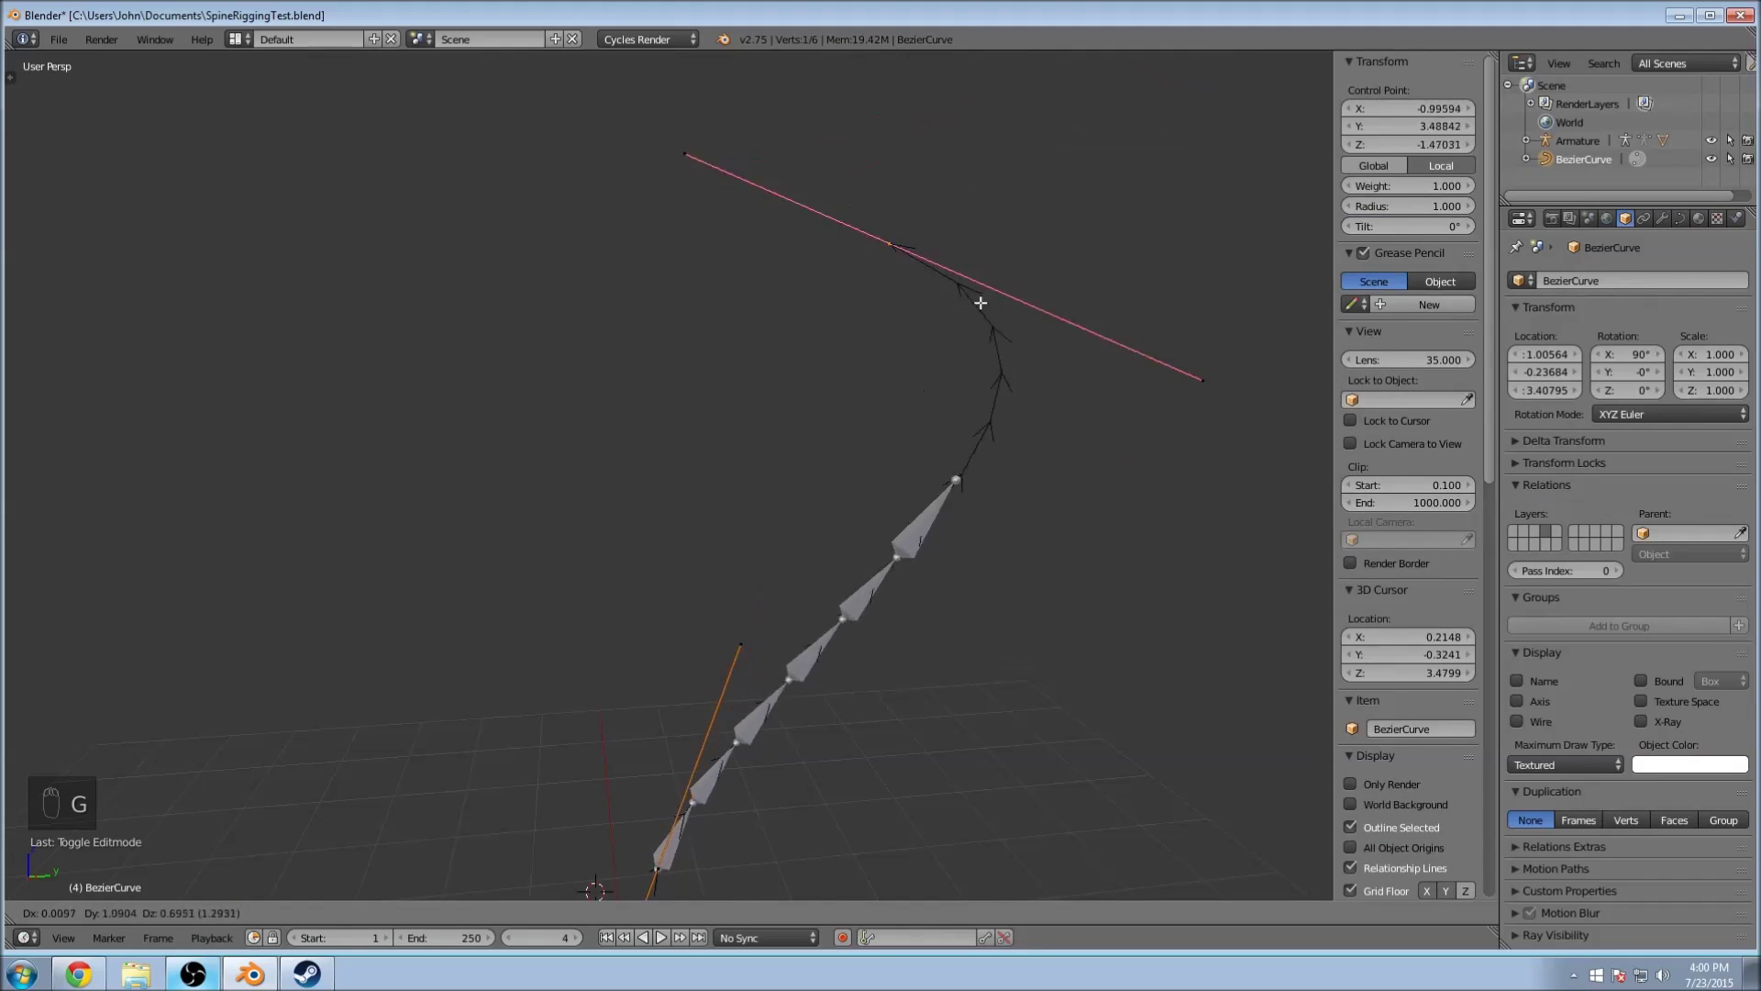
left_click(719, 532)
key("ctrl+z")
key("ctrl+z")
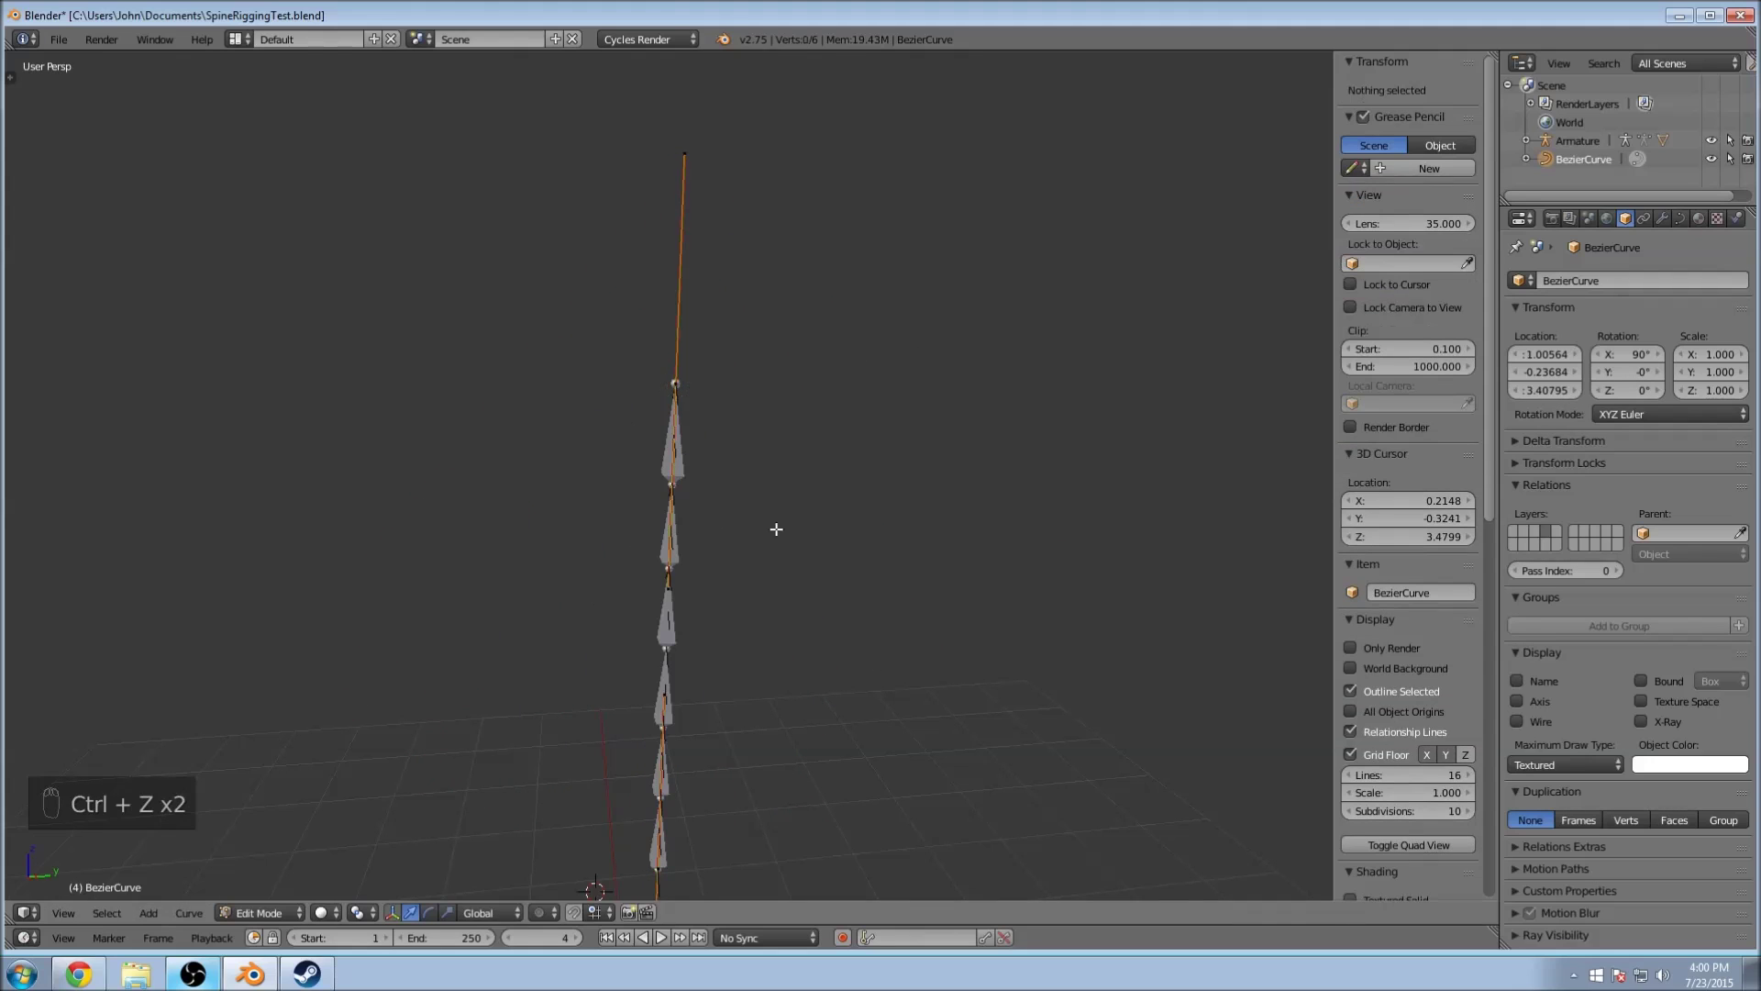
Step: Return BezierCurve to Object Mode and set its origin to its center of mass
key("Tab")
middle_click_drag(711, 495, 789, 591)
scroll(799, 526, "up", 4)
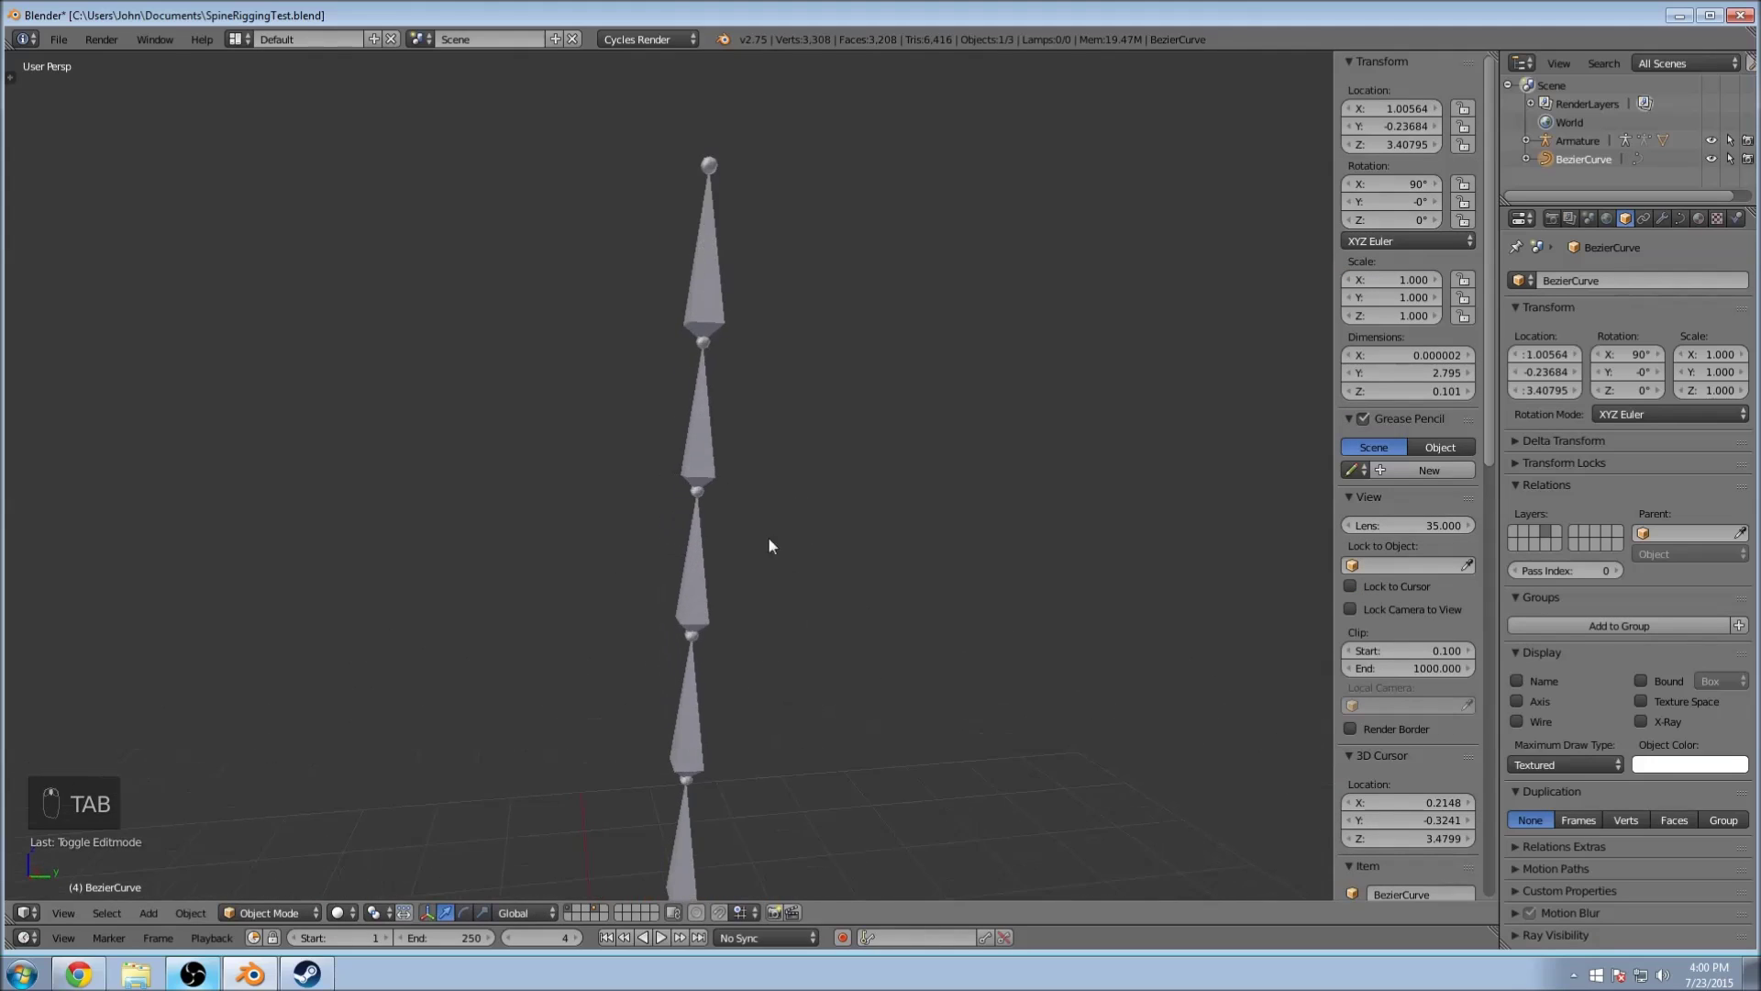
scroll(740, 530, "down", 2)
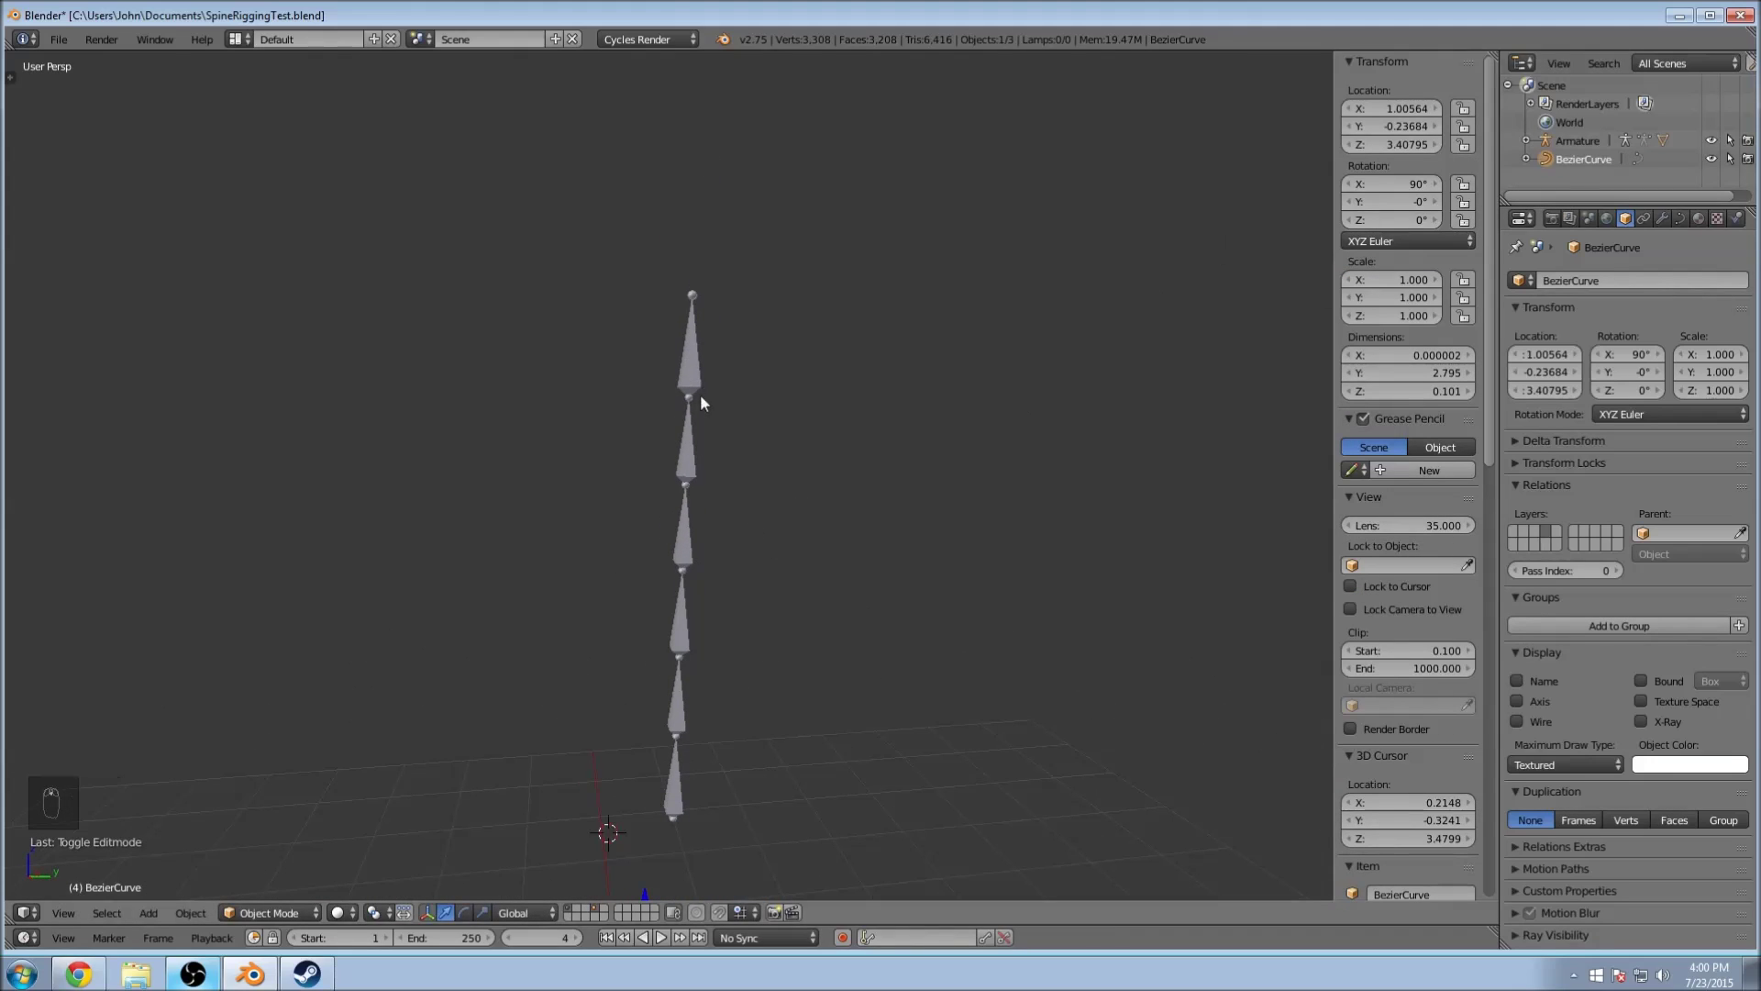
scroll(695, 389, "down", 3)
middle_click_drag(696, 389, 915, 553)
scroll(915, 553, "up", 2)
key("ctrl+alt+shift+c")
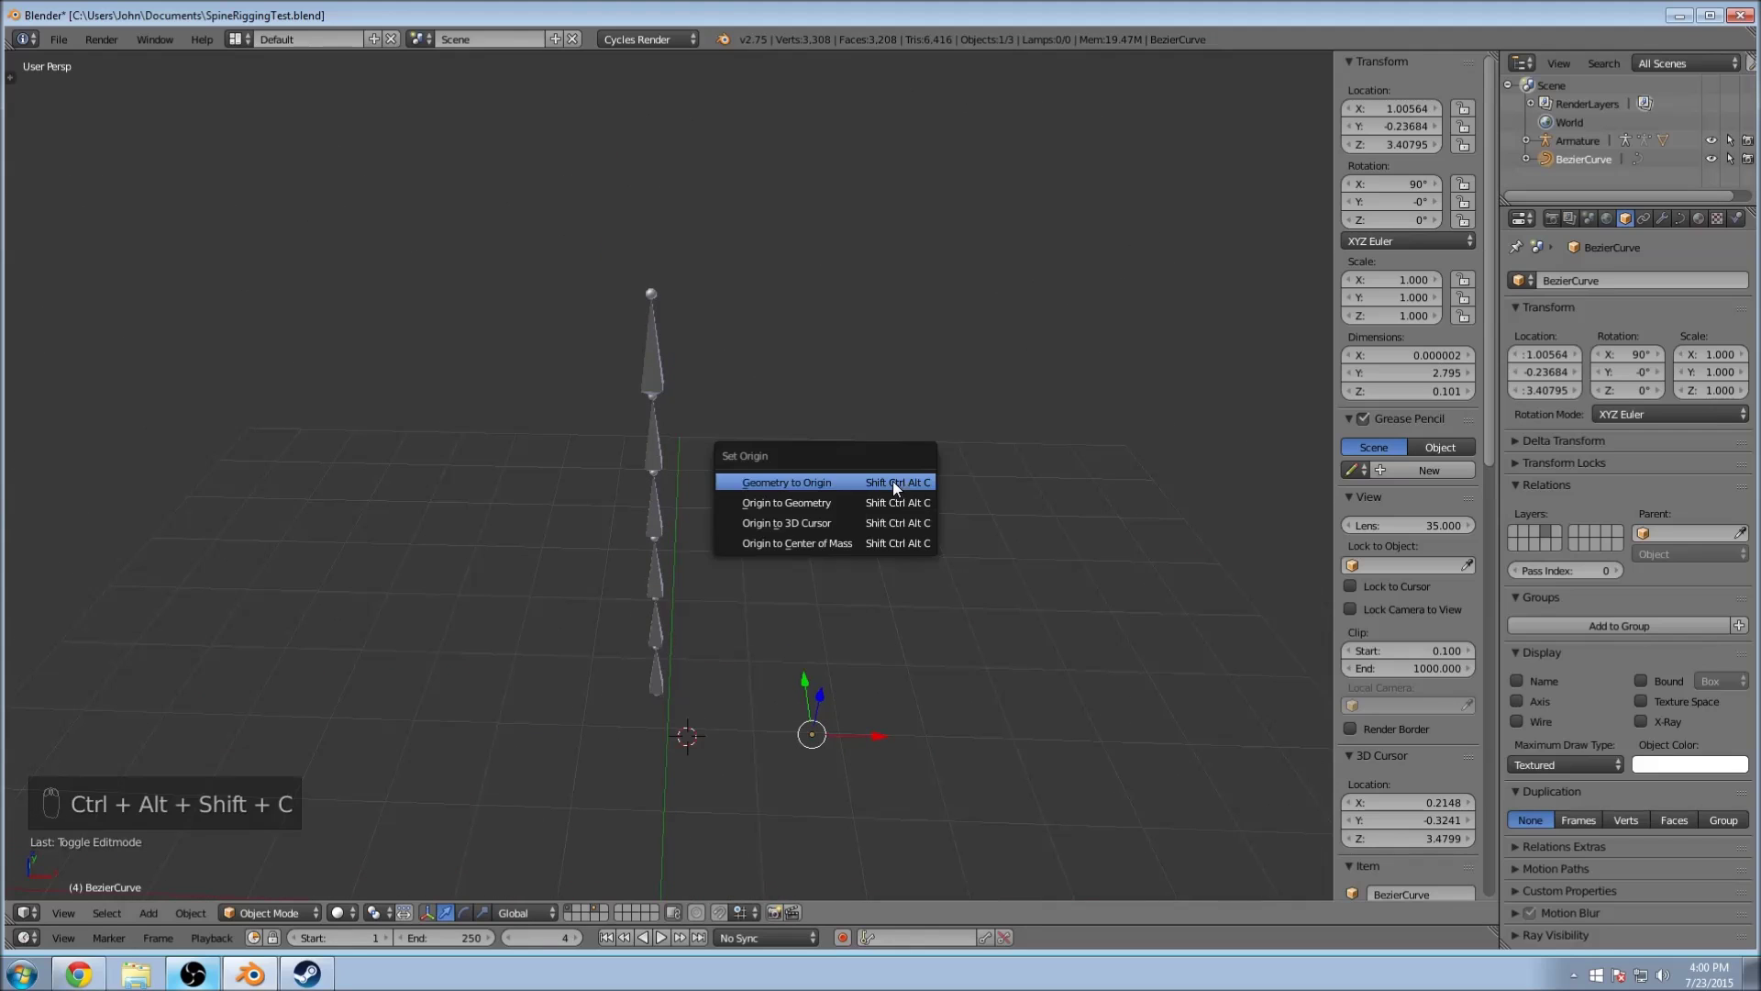
left_click(872, 539)
middle_click_drag(842, 525, 707, 590)
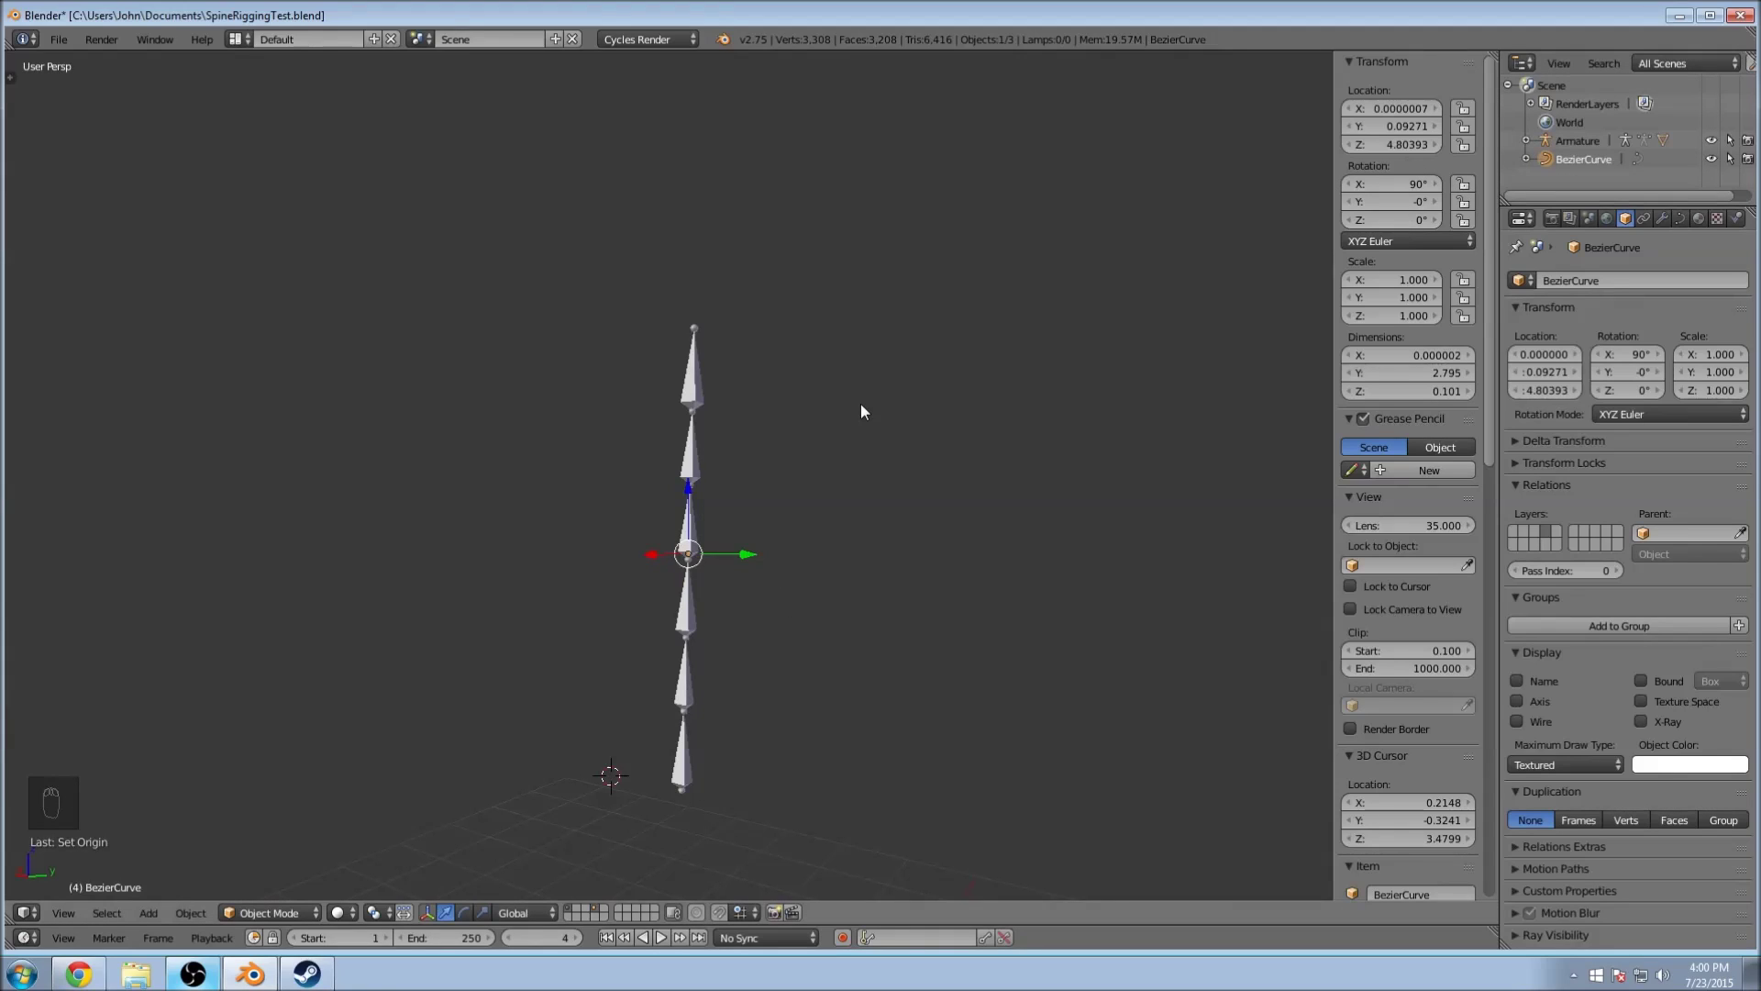
key("ctrl+alt+shift+c")
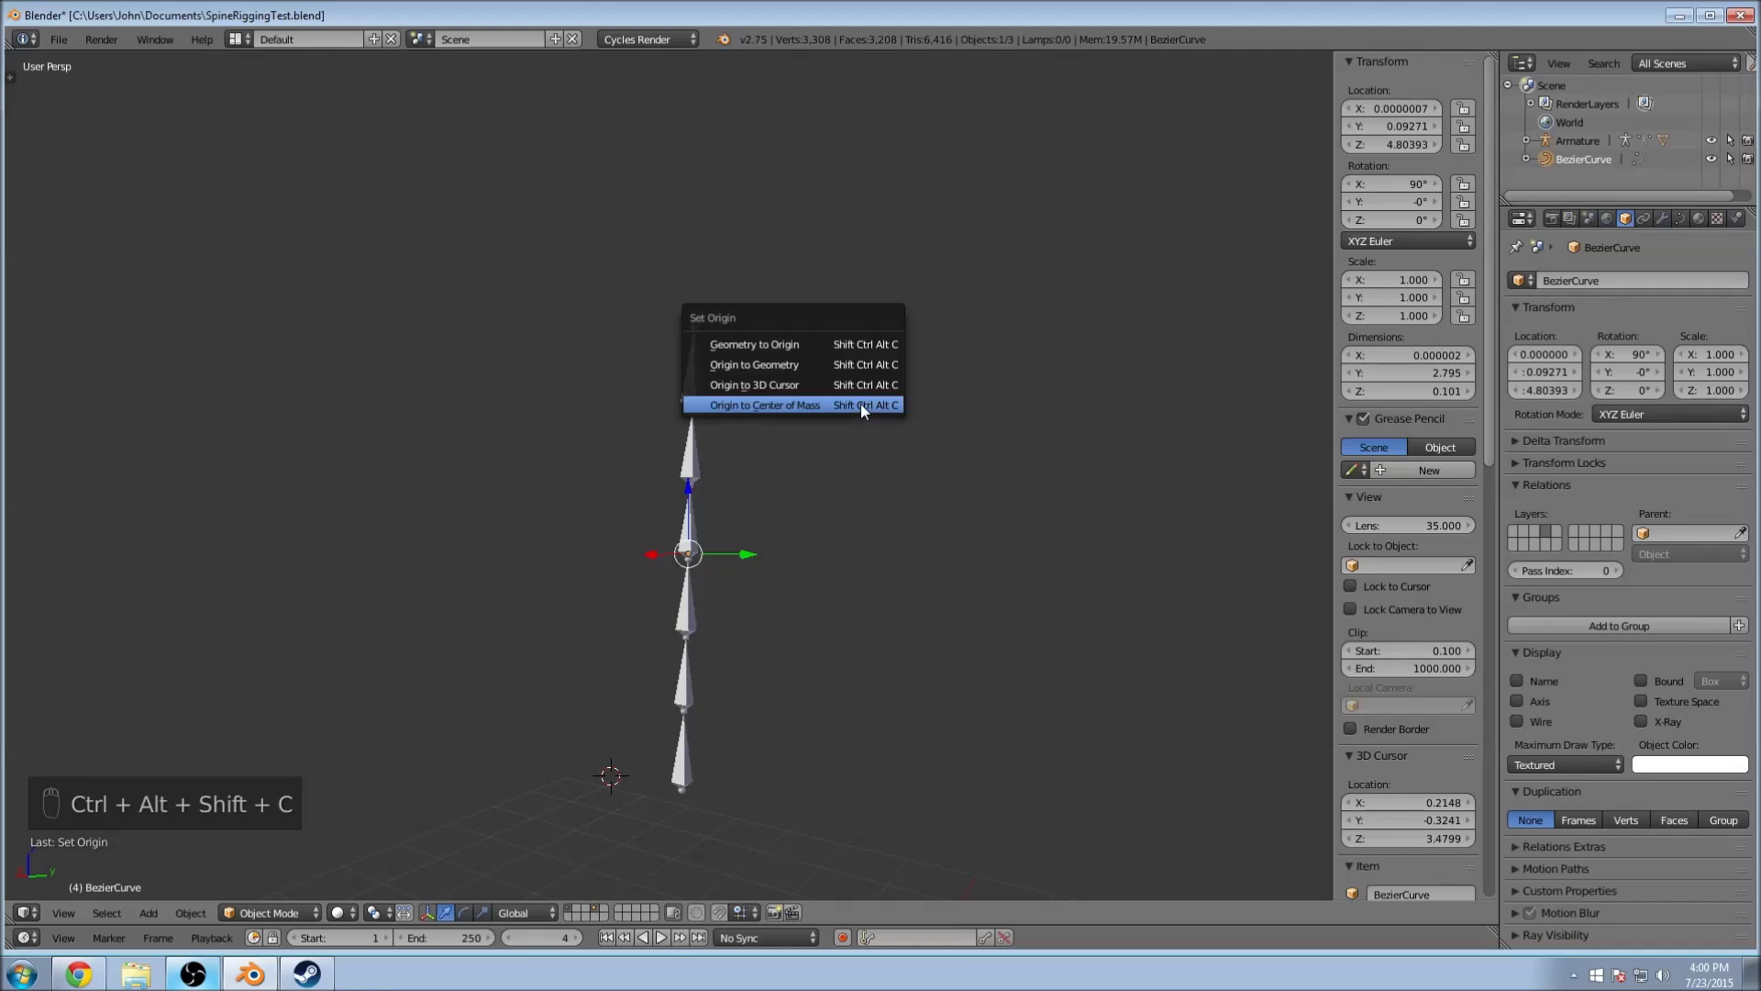
left_click(884, 405)
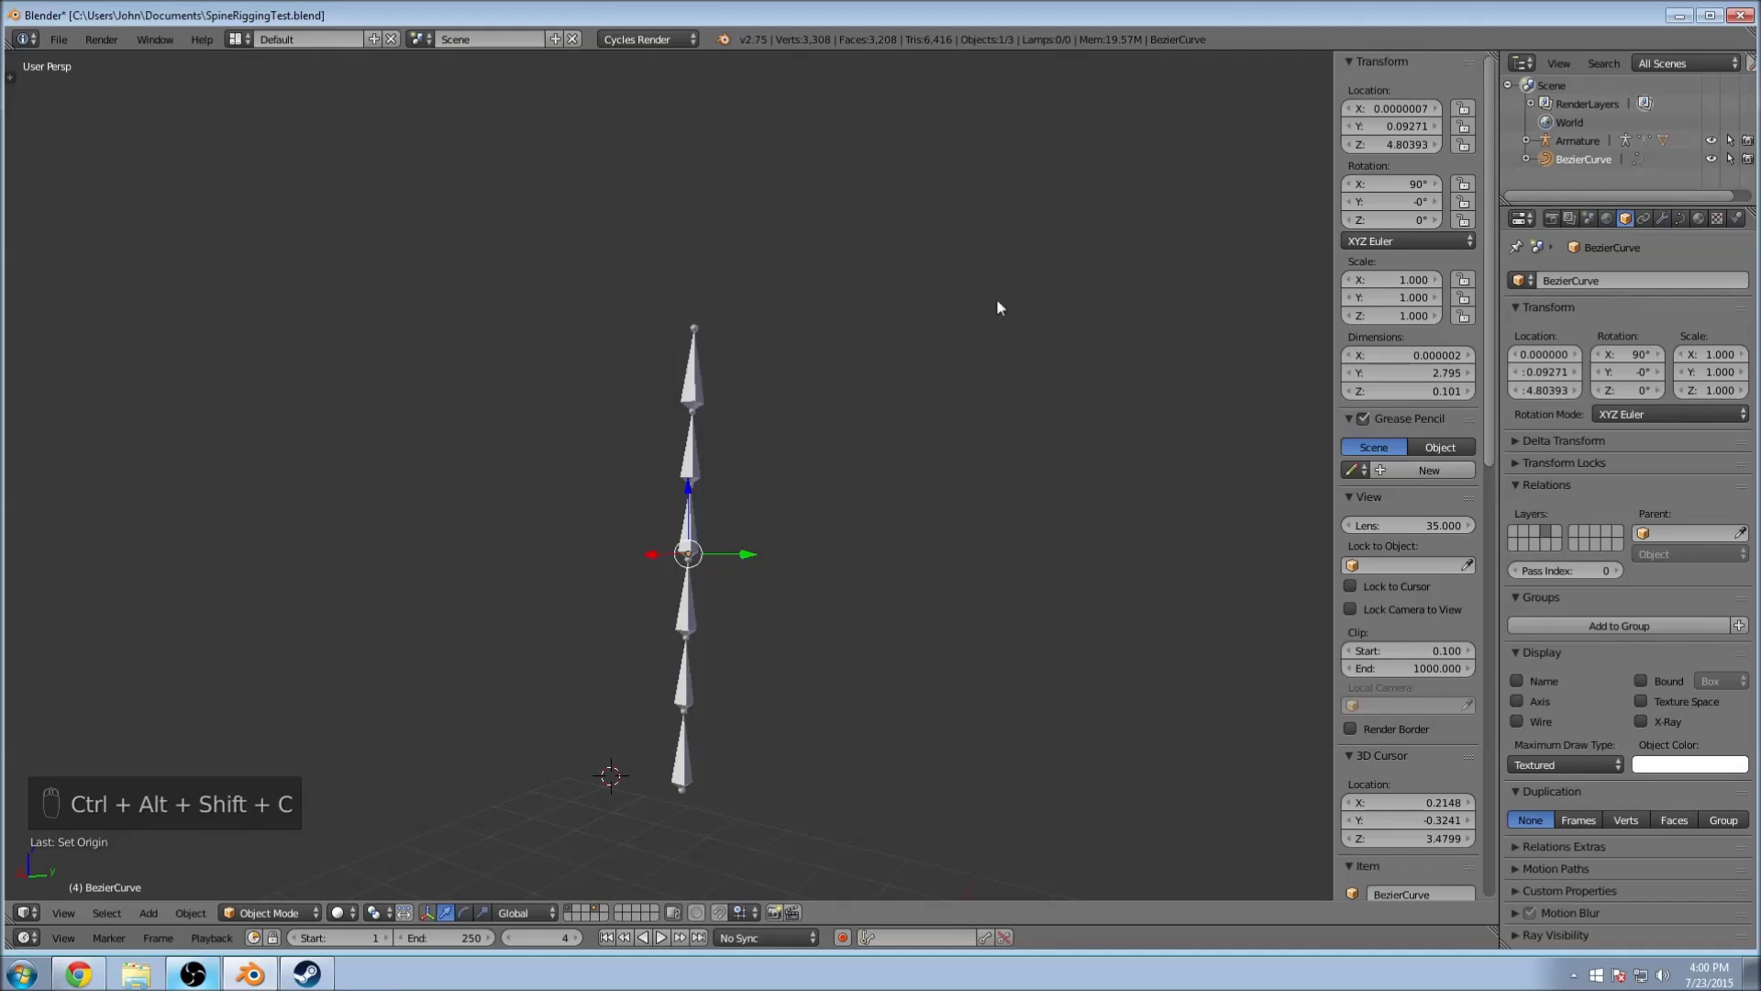
Step: Unhide the torso mesh around the spine chain
middle_click_drag(956, 366, 970, 458)
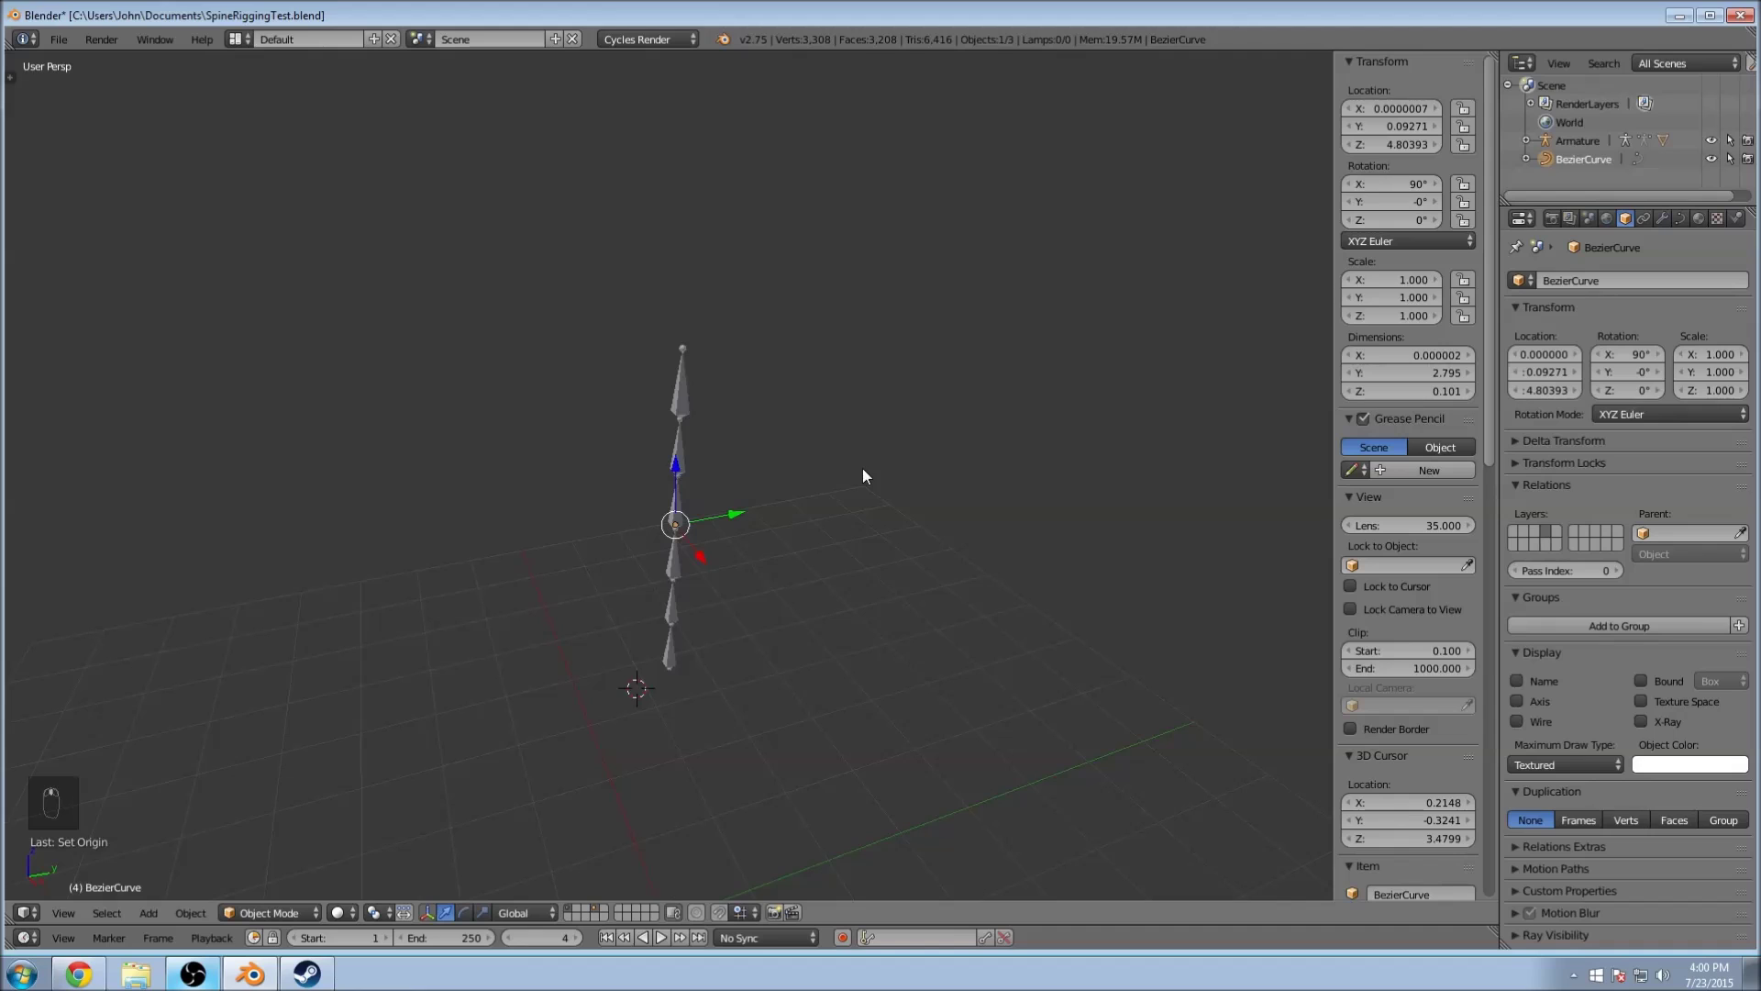
scroll(826, 415, "up", 3)
middle_click_drag(853, 420, 871, 510)
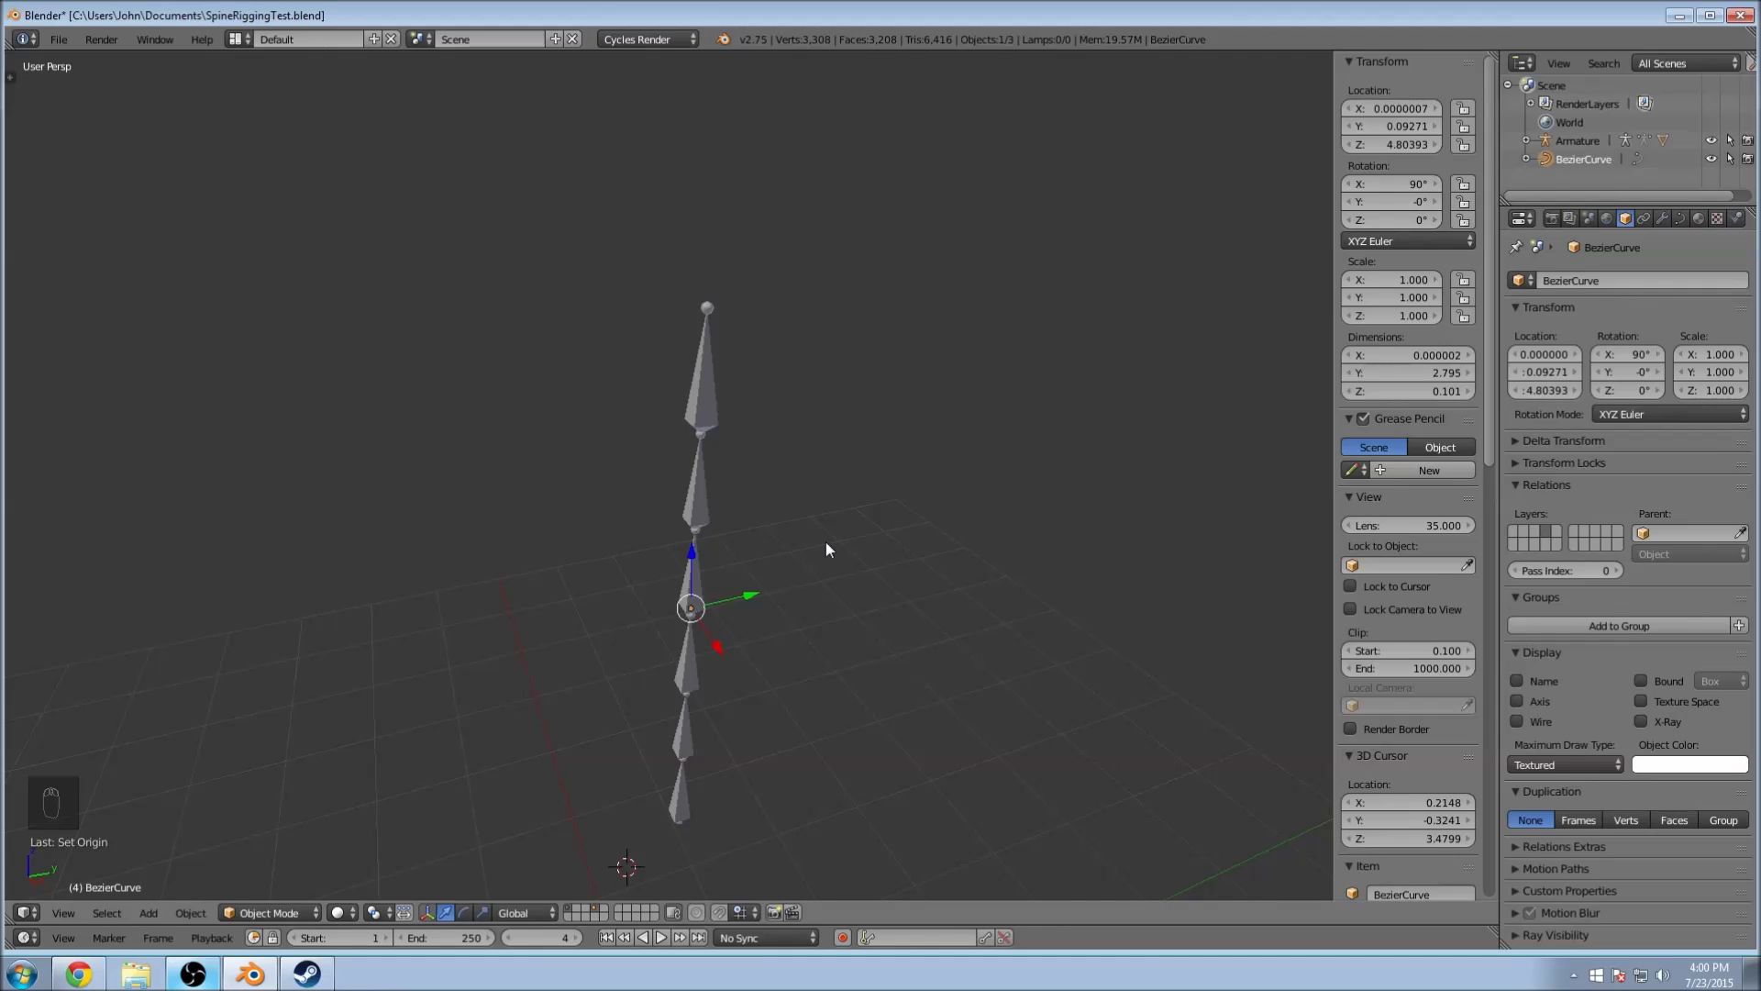
key("alt+h")
middle_click_drag(735, 458, 693, 383)
Step: Try moving BezierCurve's top control point to see the torso deform, undo the move and deselect all points
left_click(1577, 158)
key("Tab")
key("b")
key("b")
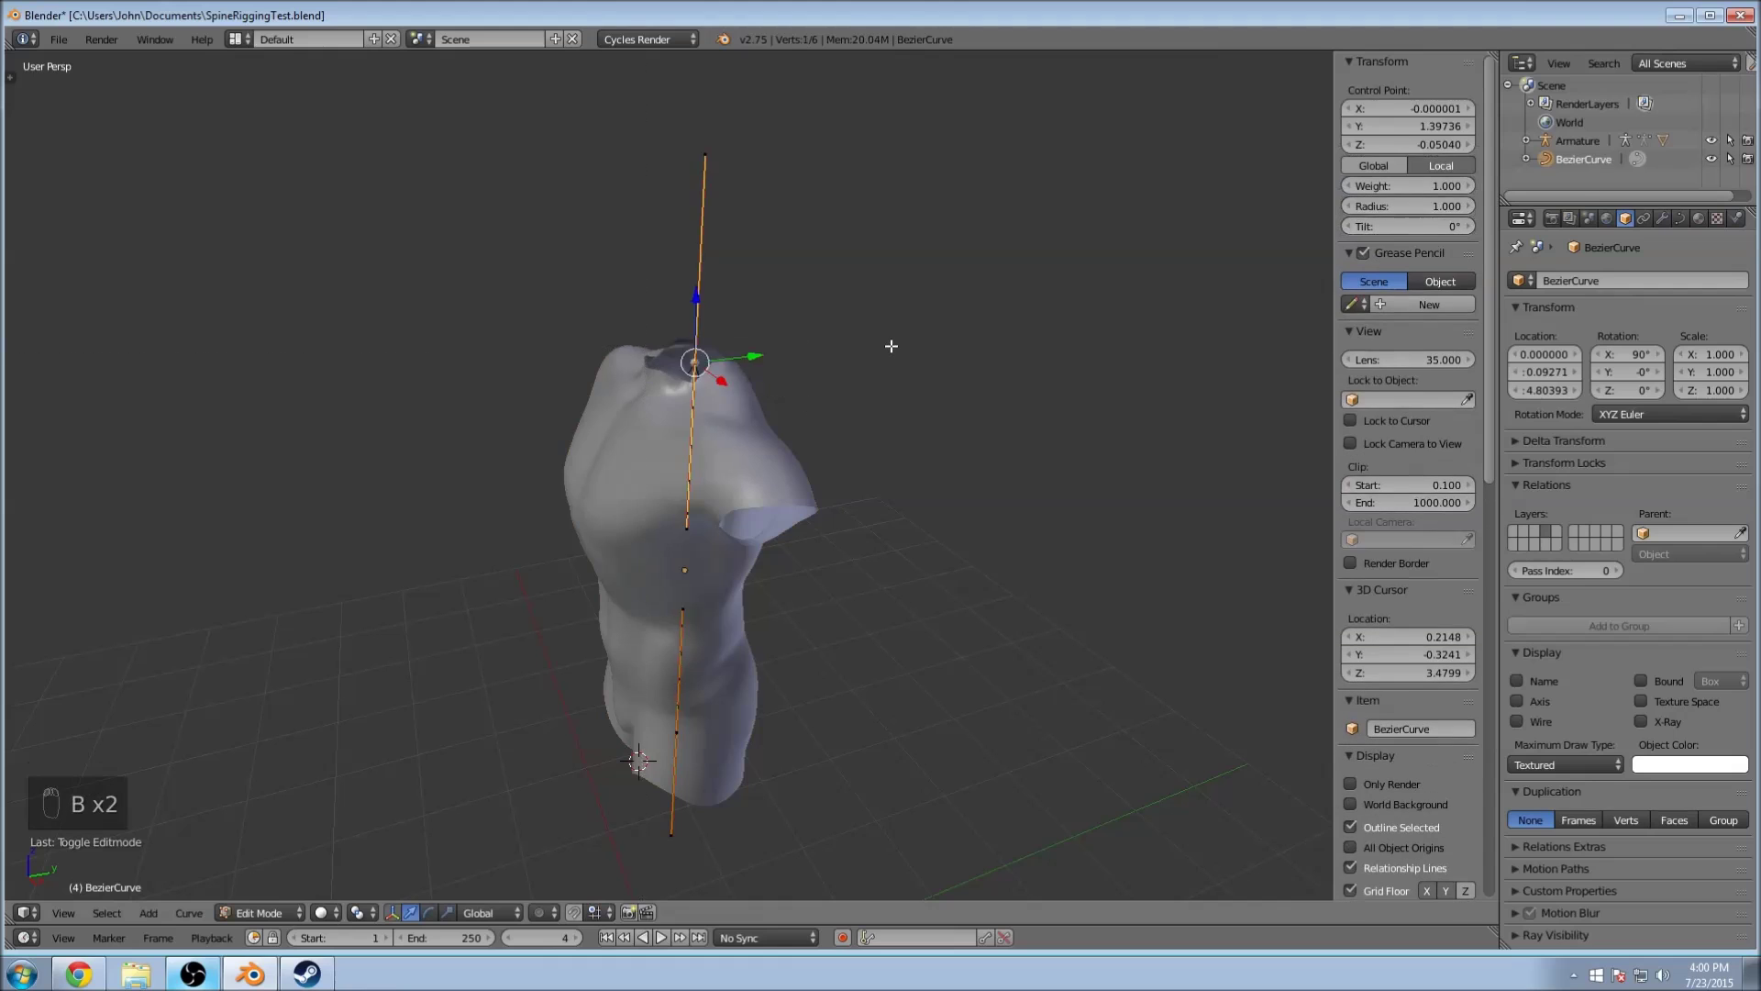
key("g")
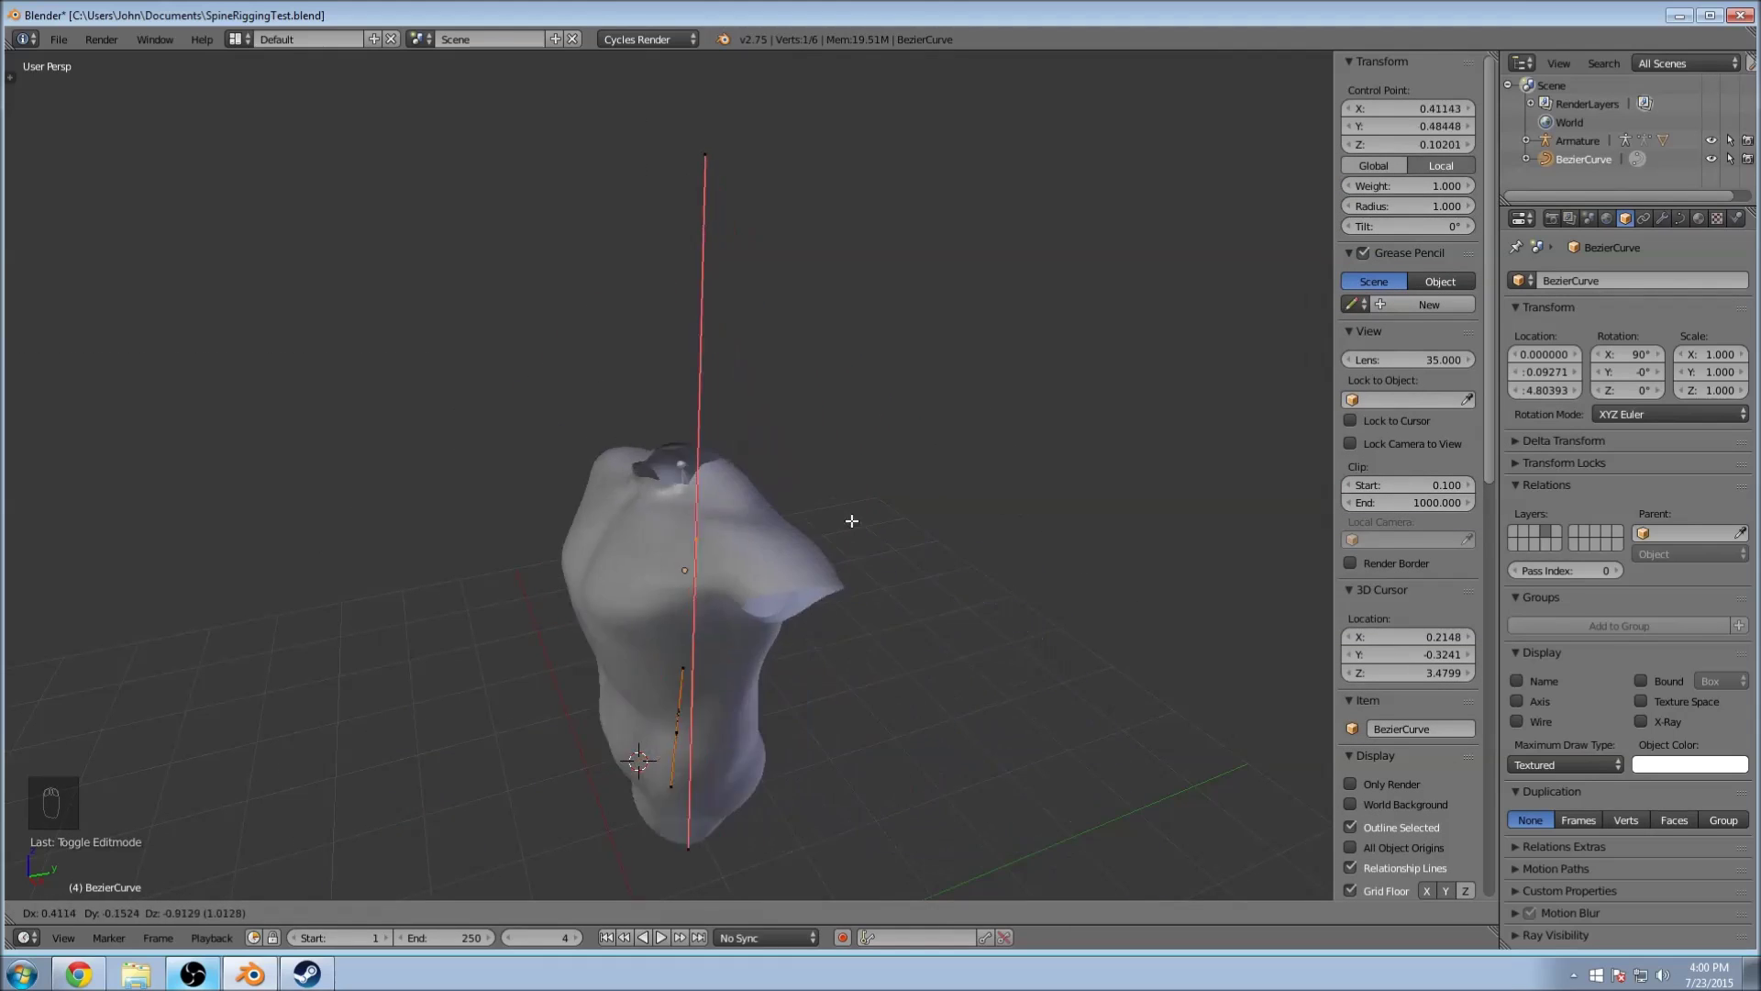
left_click(771, 383)
key("ctrl+z")
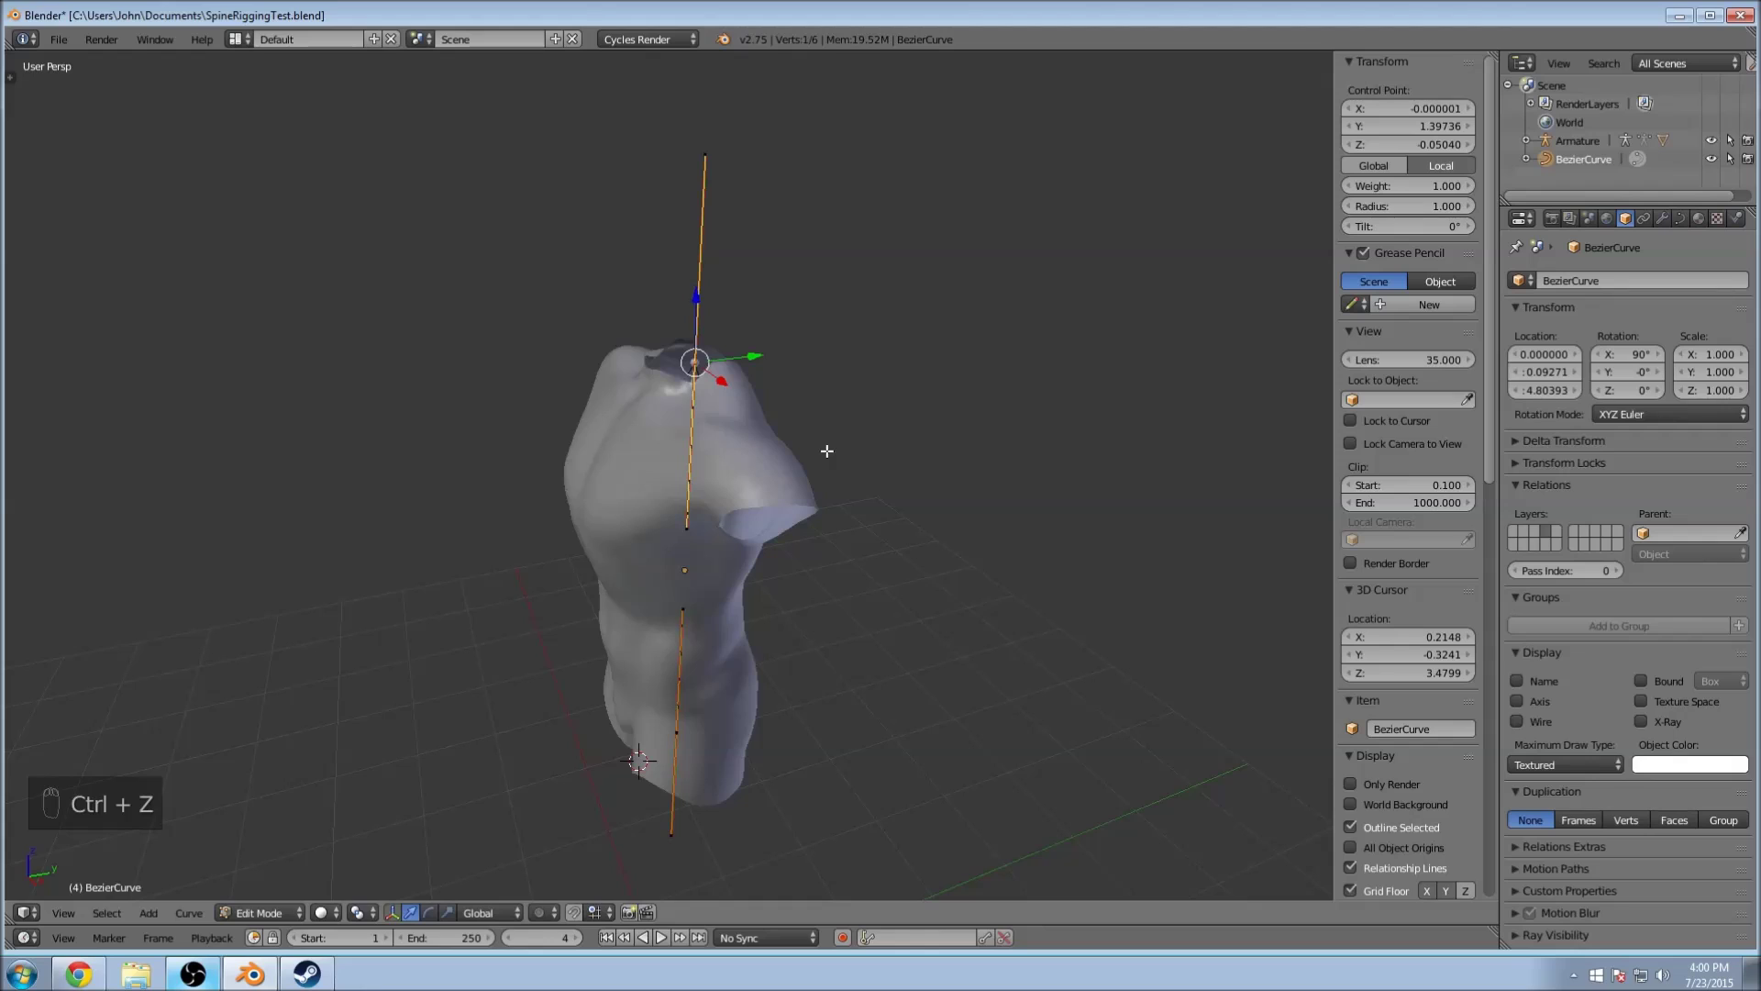
key("a")
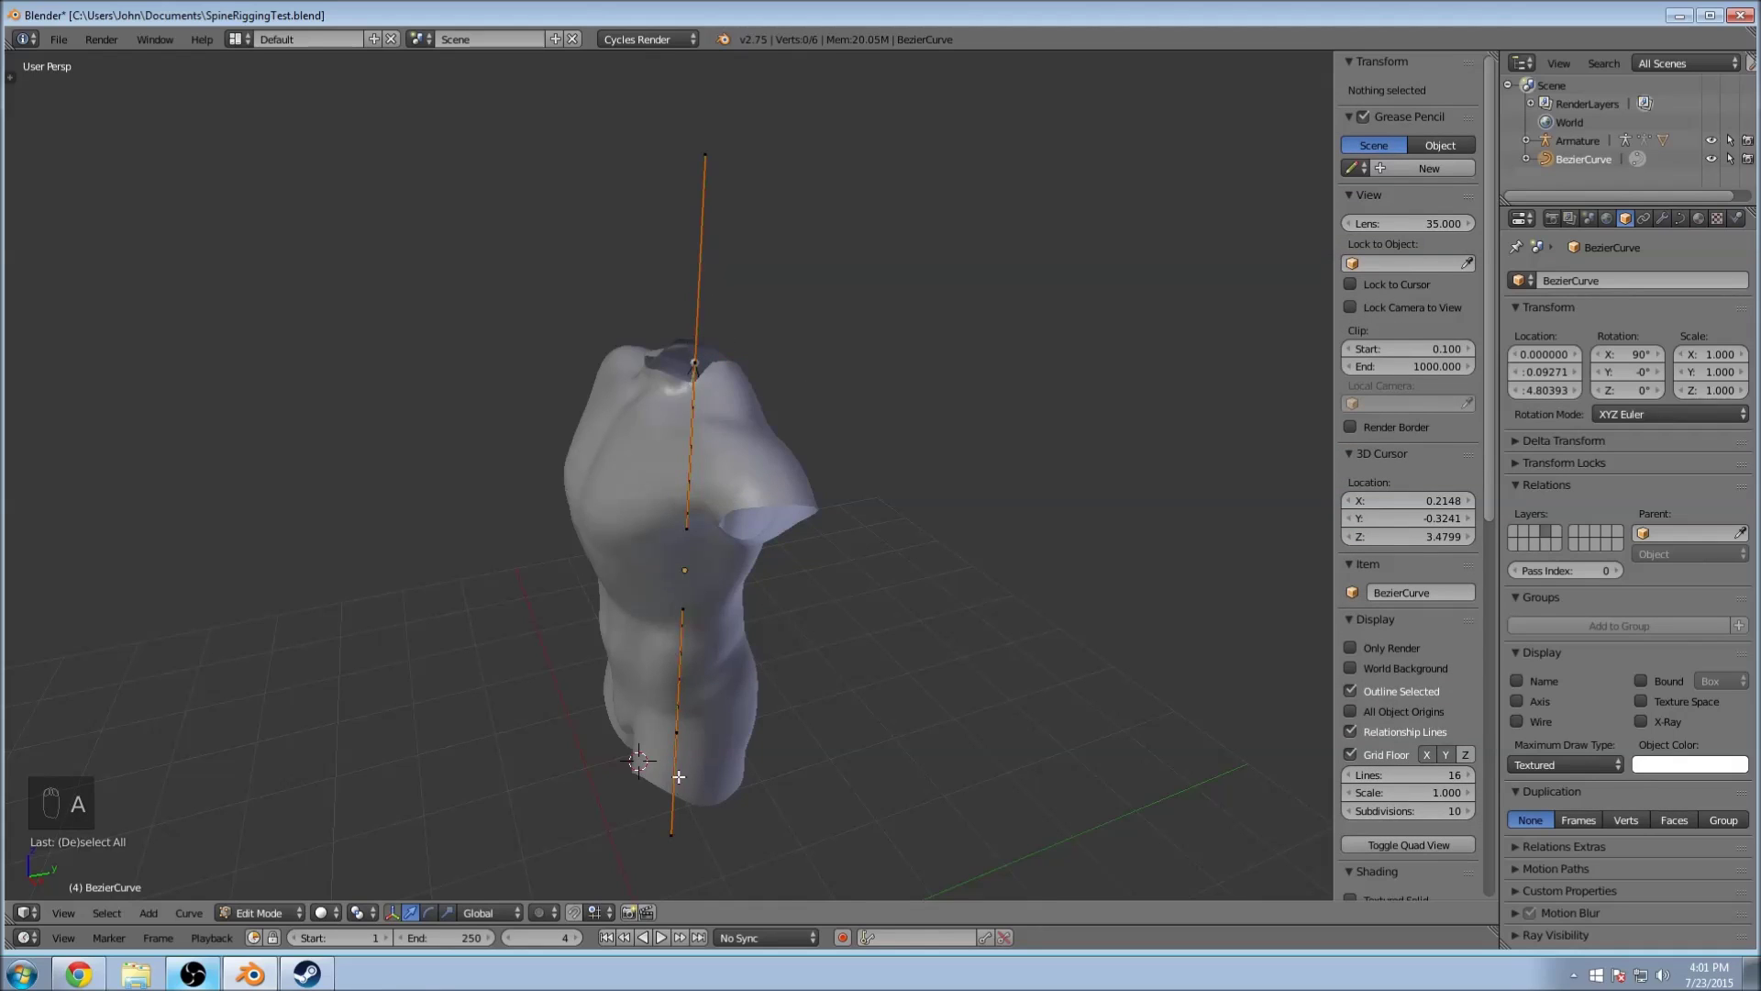
Step: Try bending the torso down towards its base with the curve's top control point, and undo the bend
middle_click_drag(1096, 732, 862, 641)
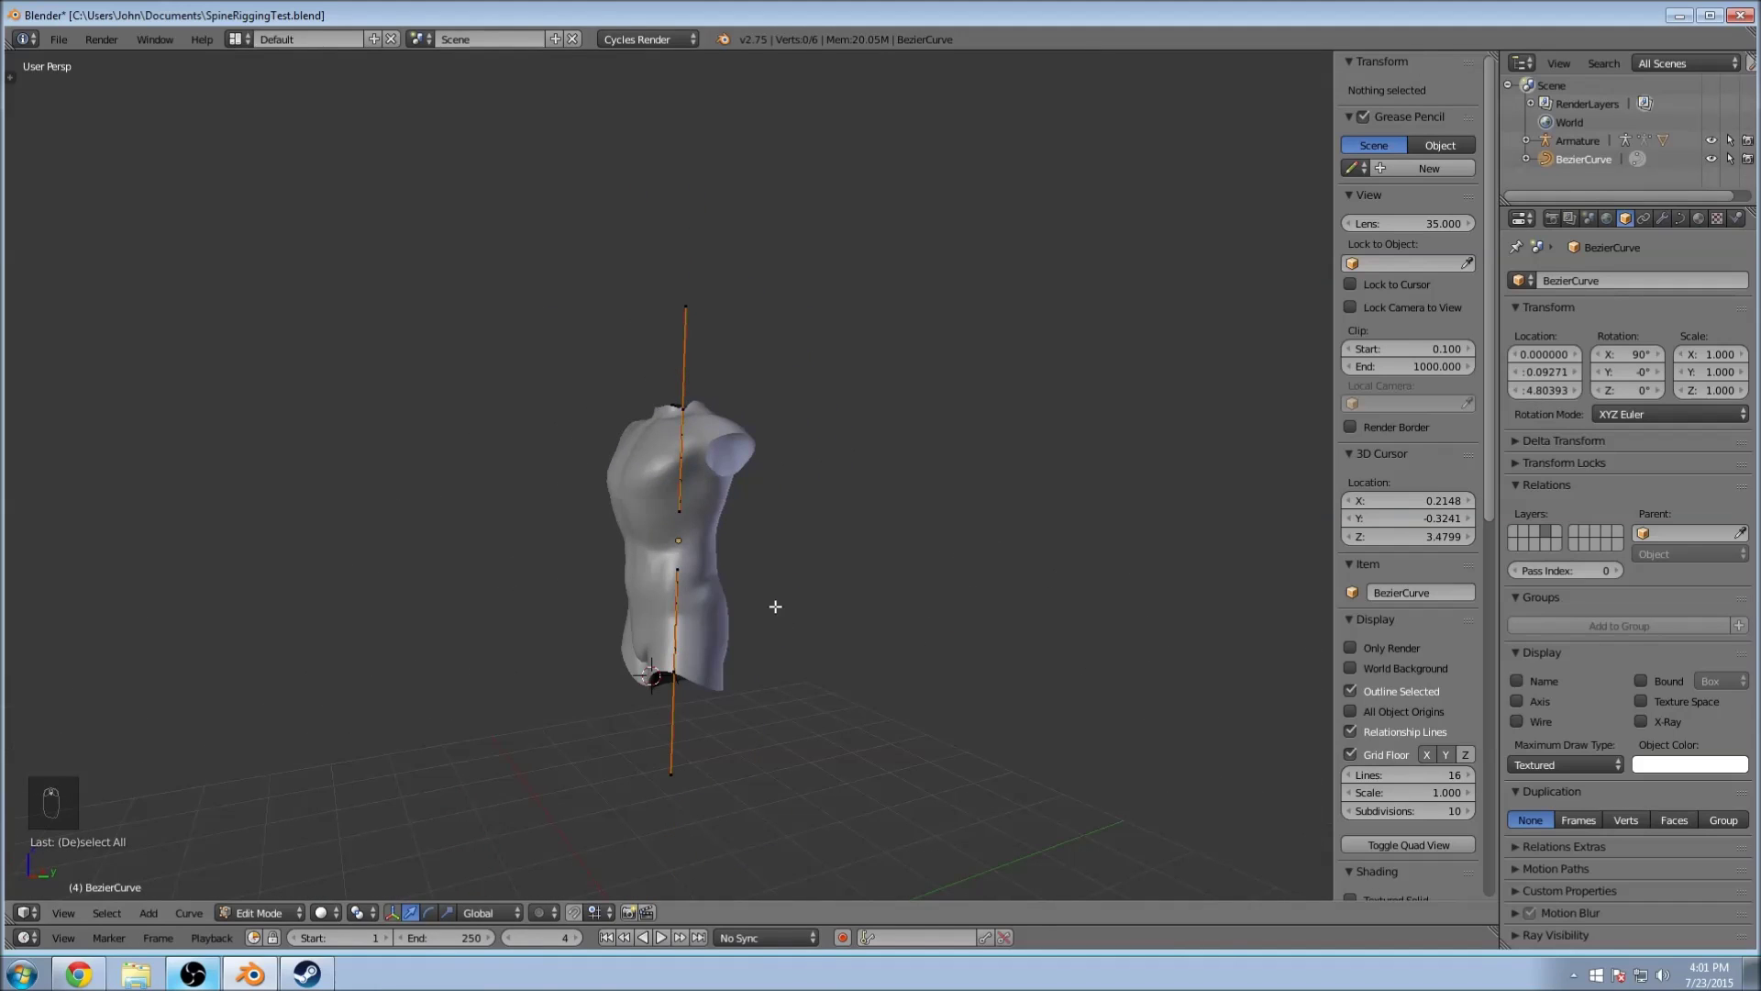
key("b")
left_click_drag(659, 393, 702, 423)
key("g")
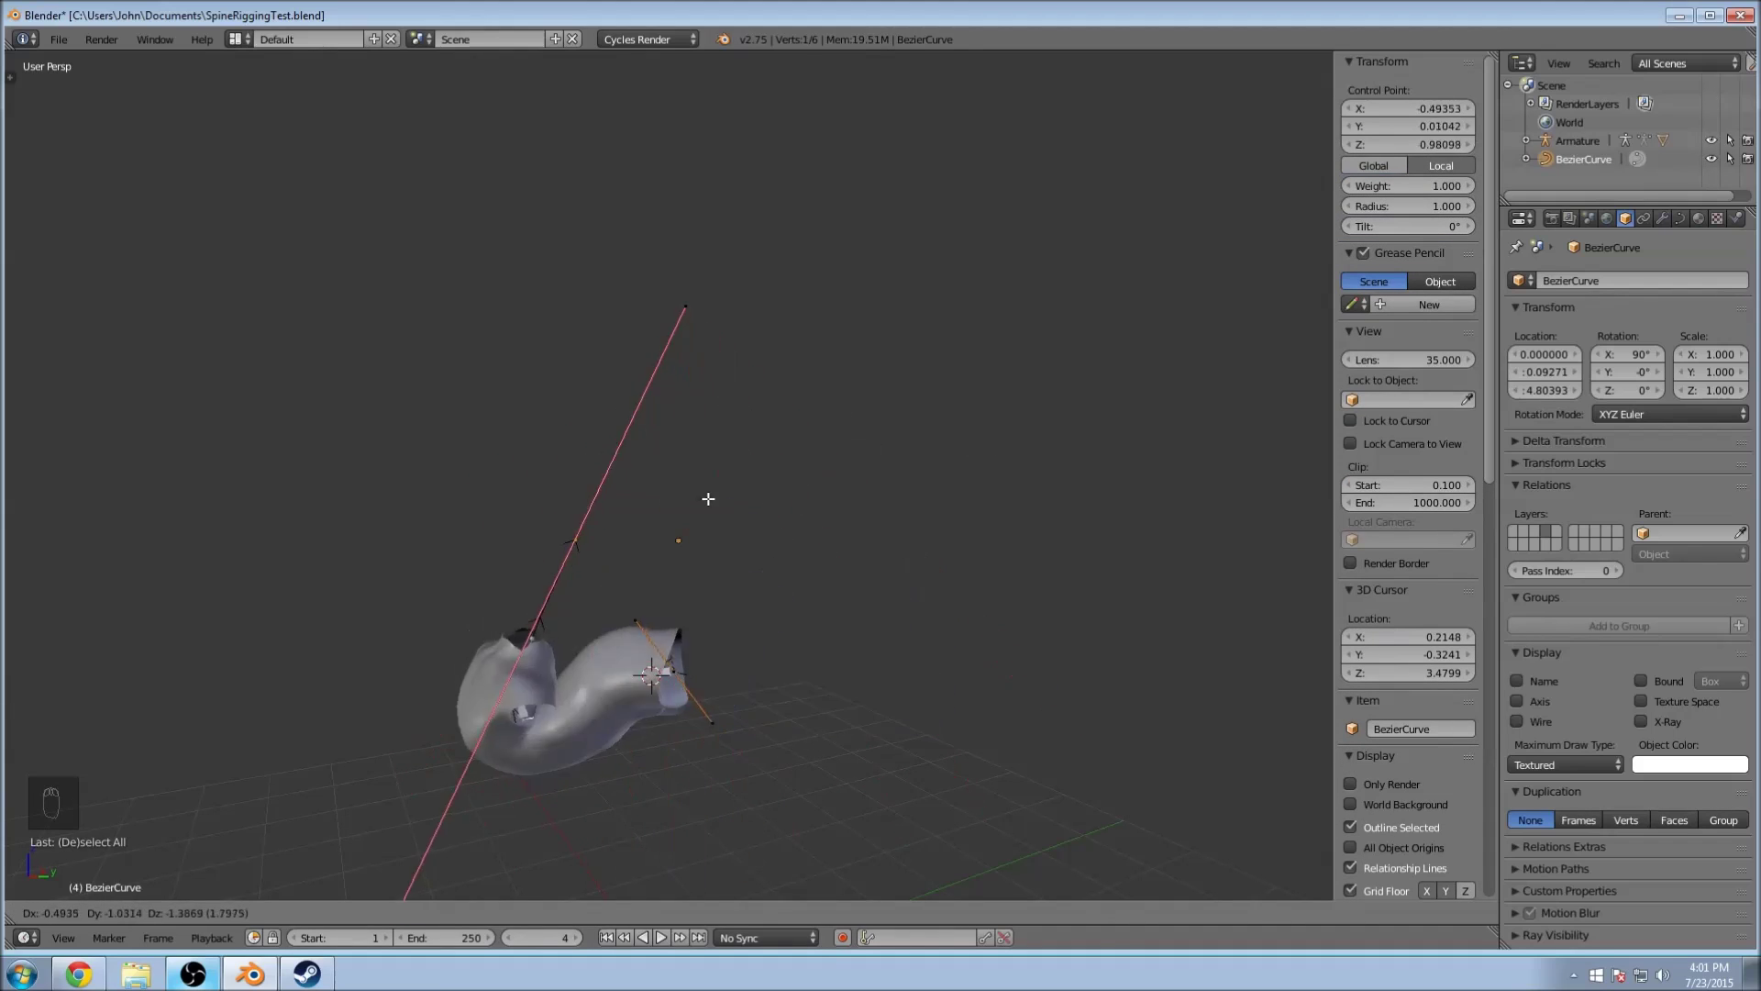
left_click(707, 317)
key("ctrl+z")
scroll(765, 326, "up", 3)
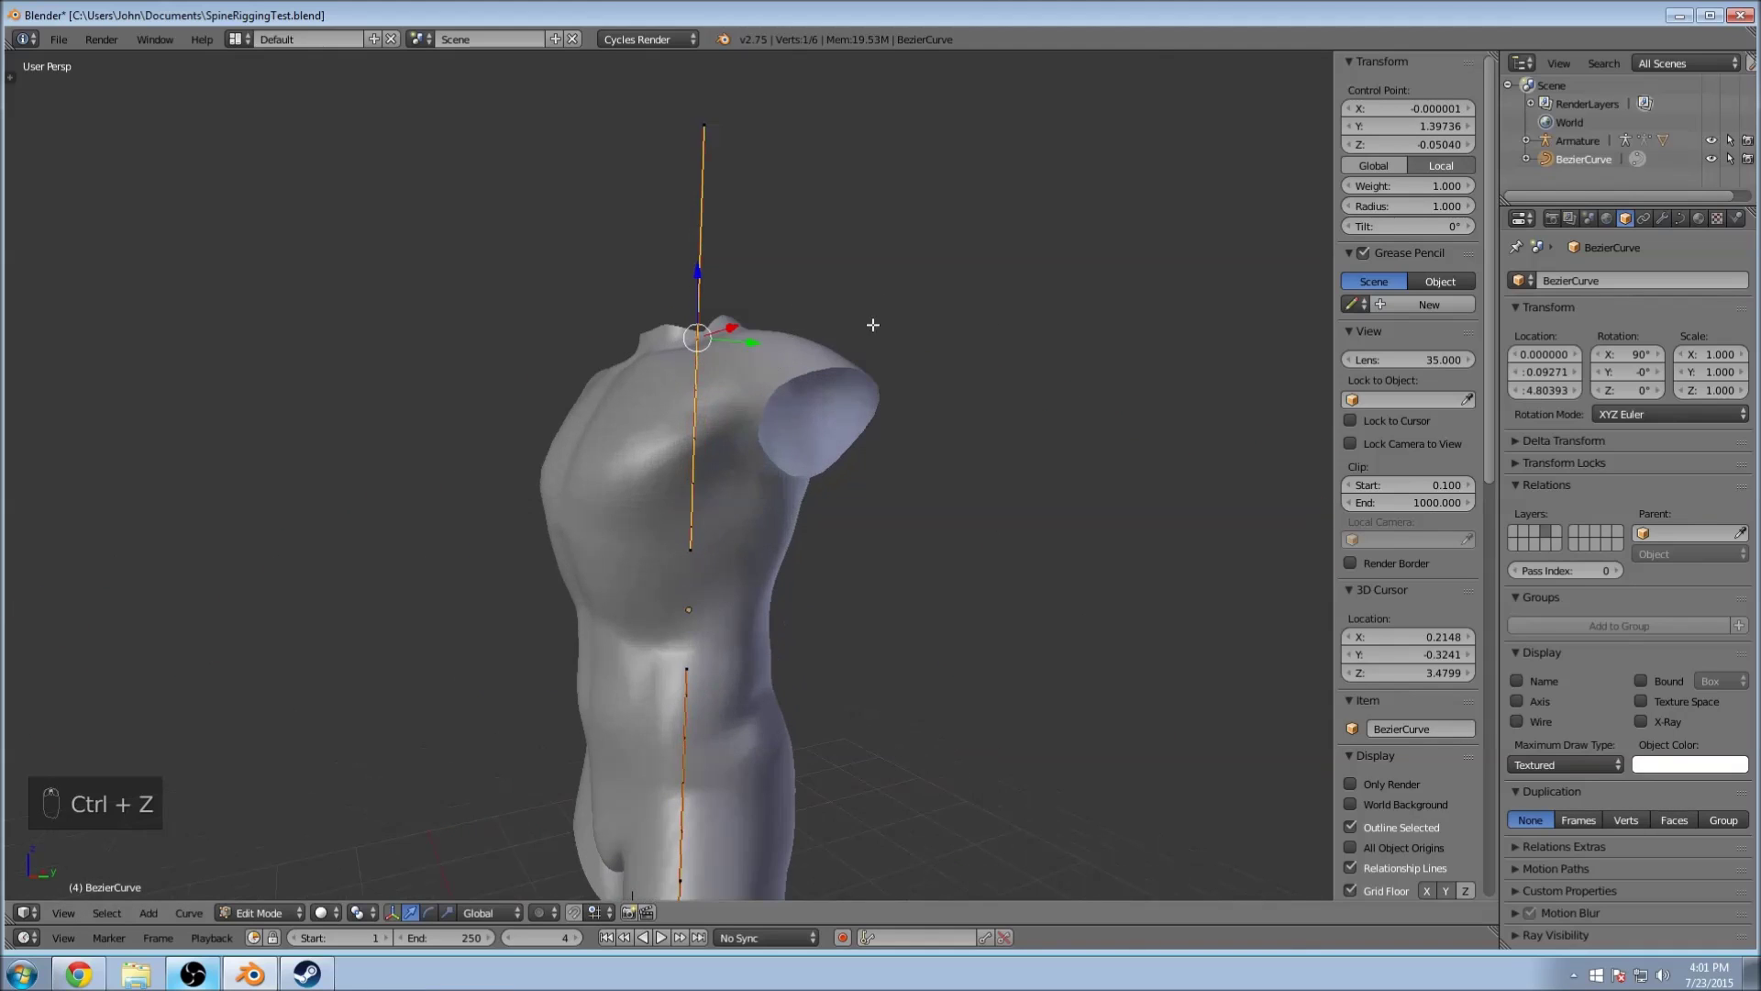
Step: Select all points of BezierCurve, subdivide it with 1 cut, and deselect everything
key("a")
key("a")
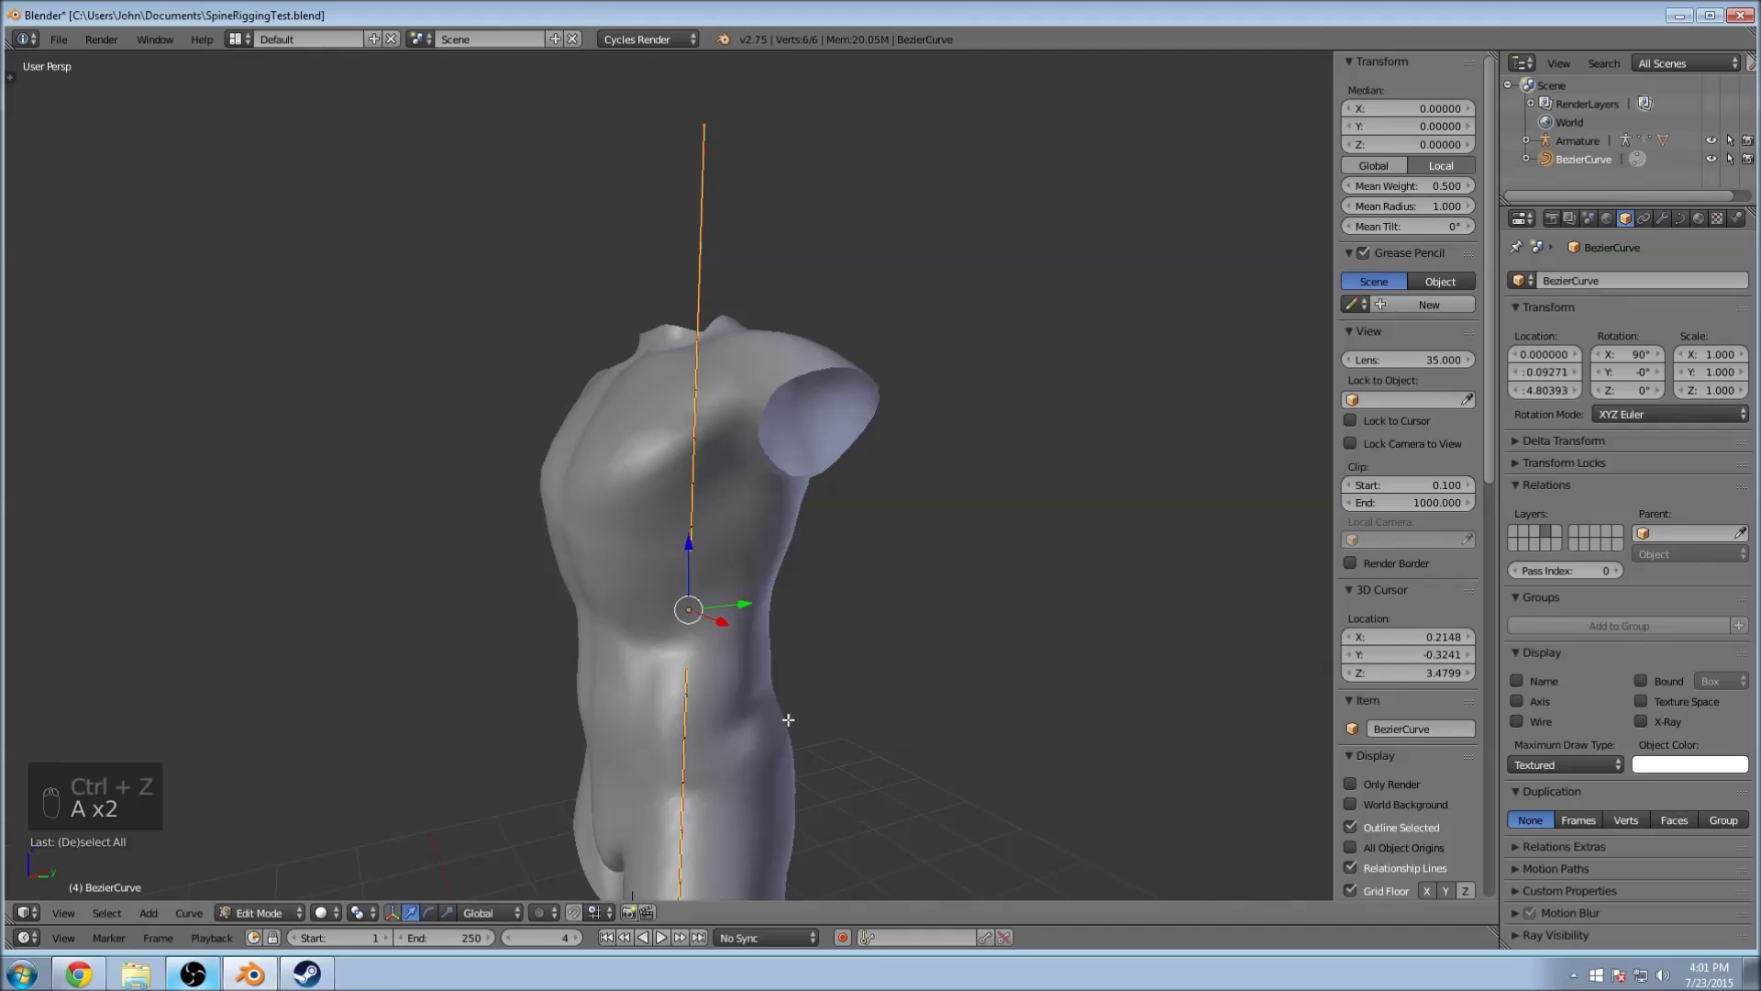
scroll(669, 306, "down", 3)
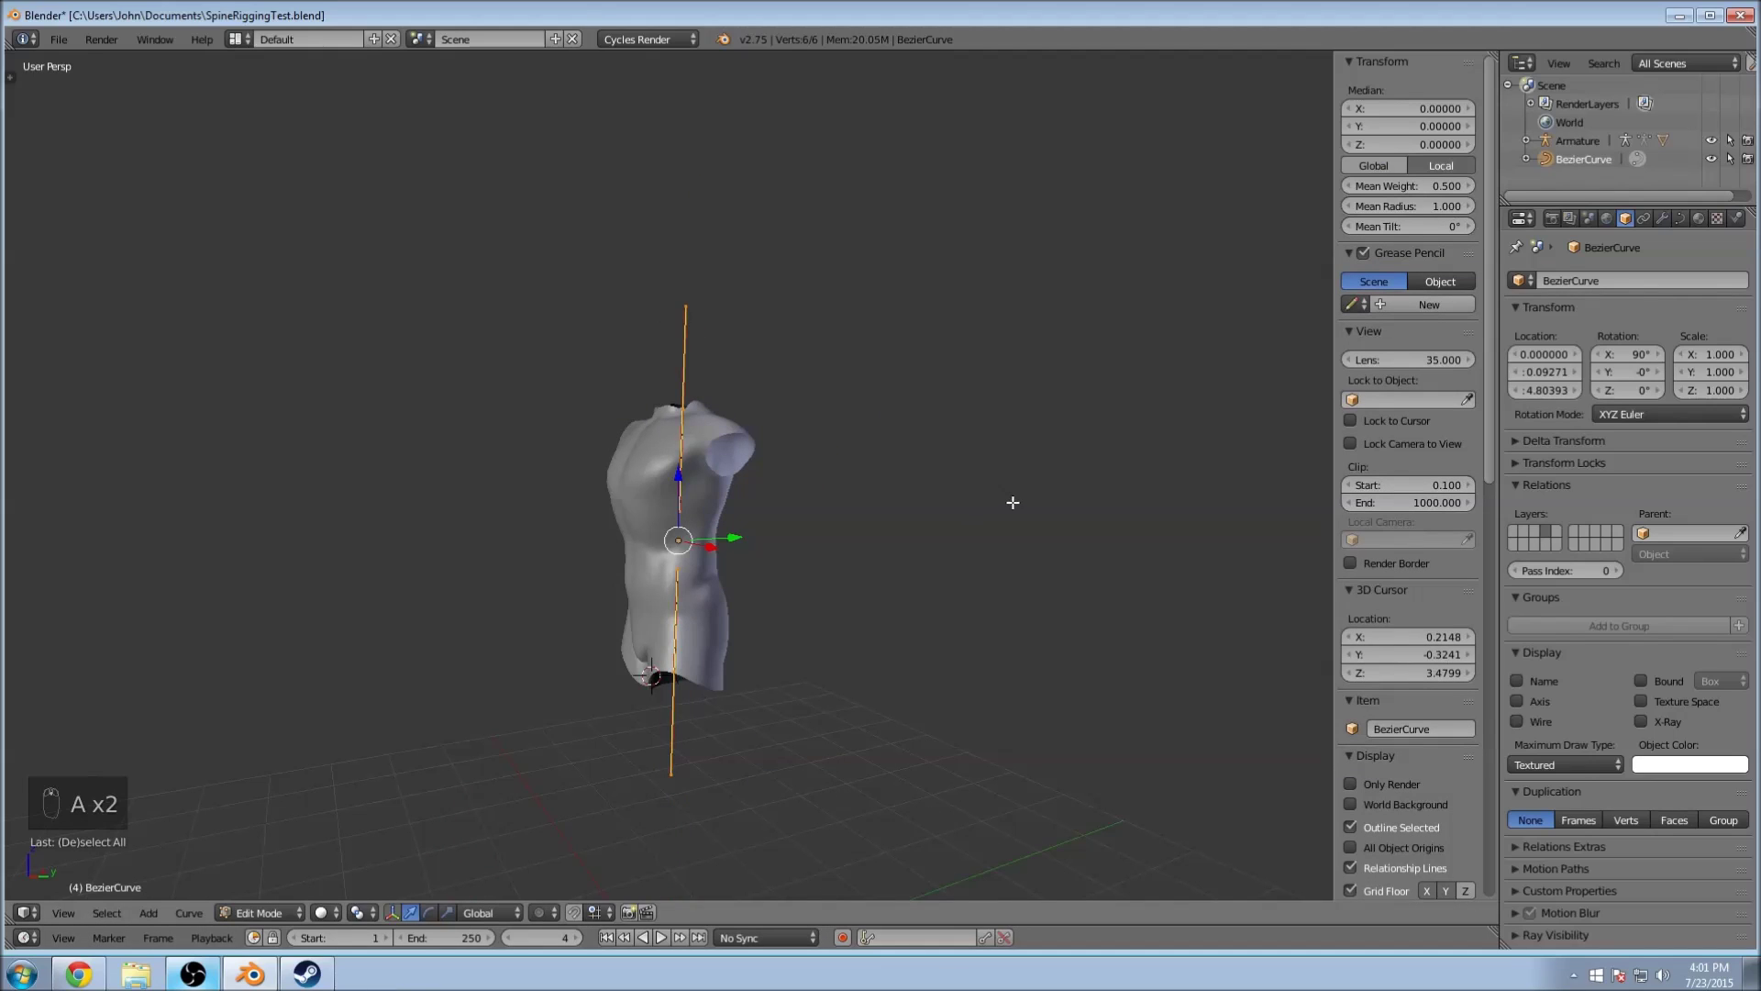
key("w")
left_click(990, 414)
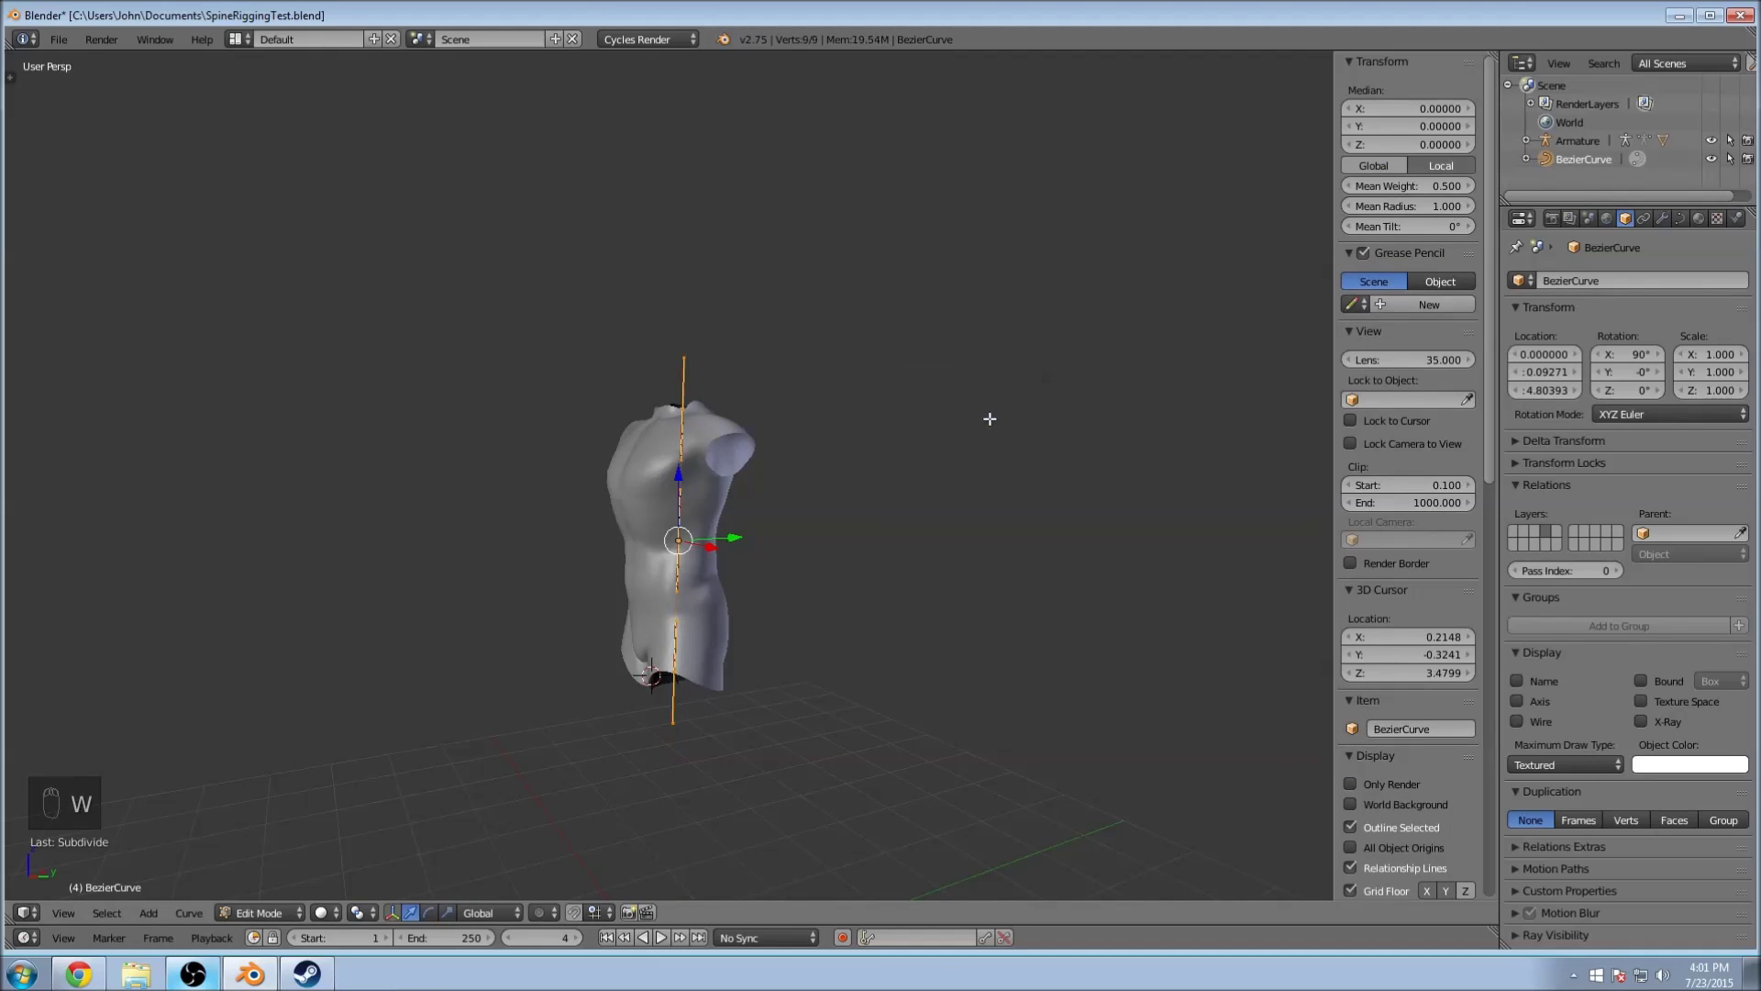
key("t")
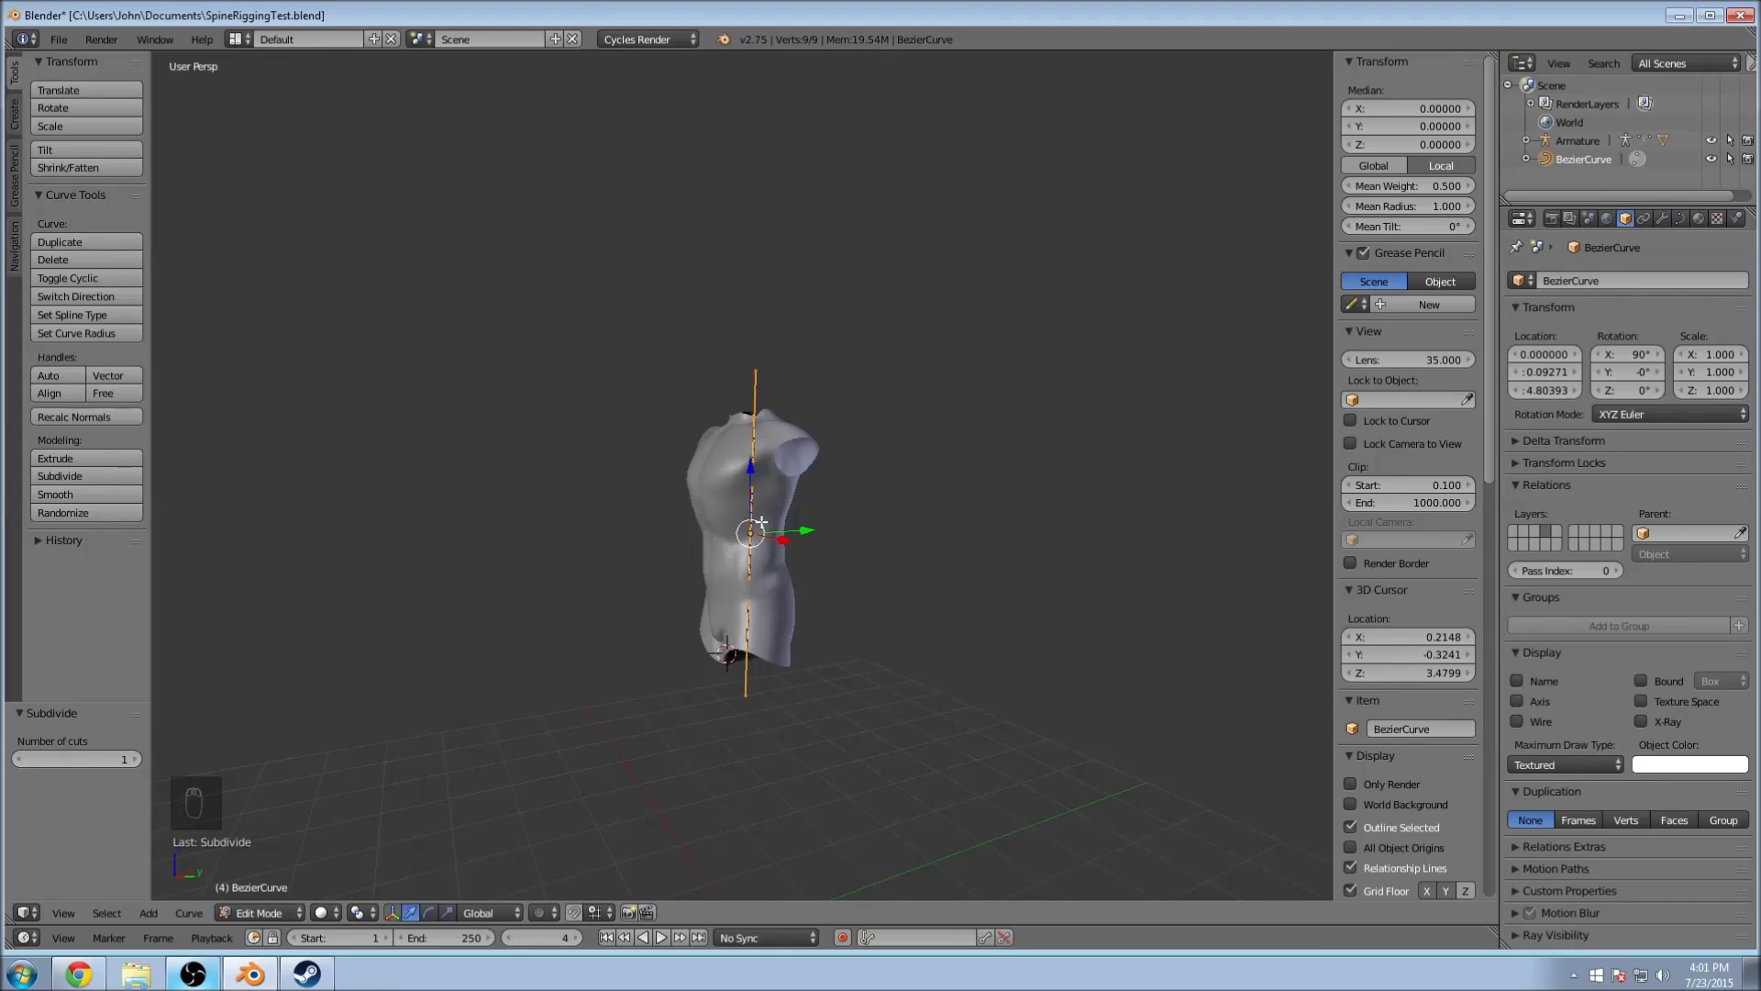
key("t")
middle_click_drag(386, 394, 794, 398)
key("a")
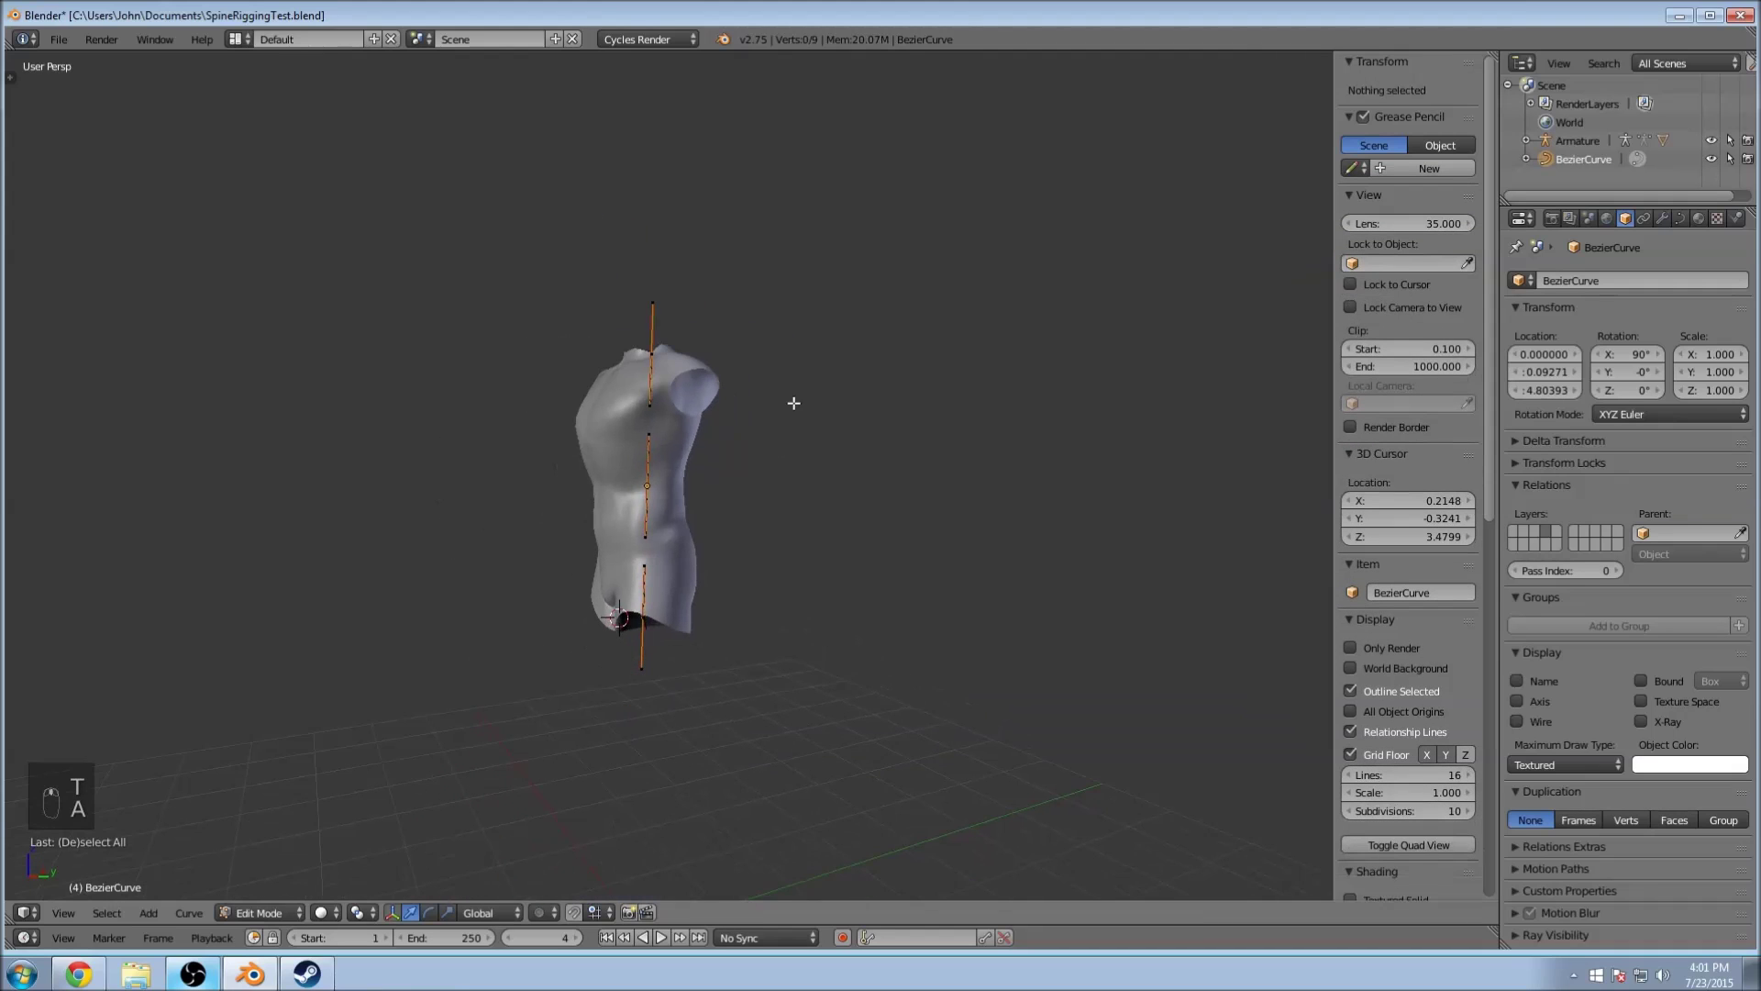
Step: Leave the curve's Edit Mode, deselect everything and add a mesh circle at the 3D cursor near the torso's base
key("Tab")
middle_click_drag(664, 543, 586, 609)
key("a")
key("a")
middle_click_drag(633, 549, 789, 541)
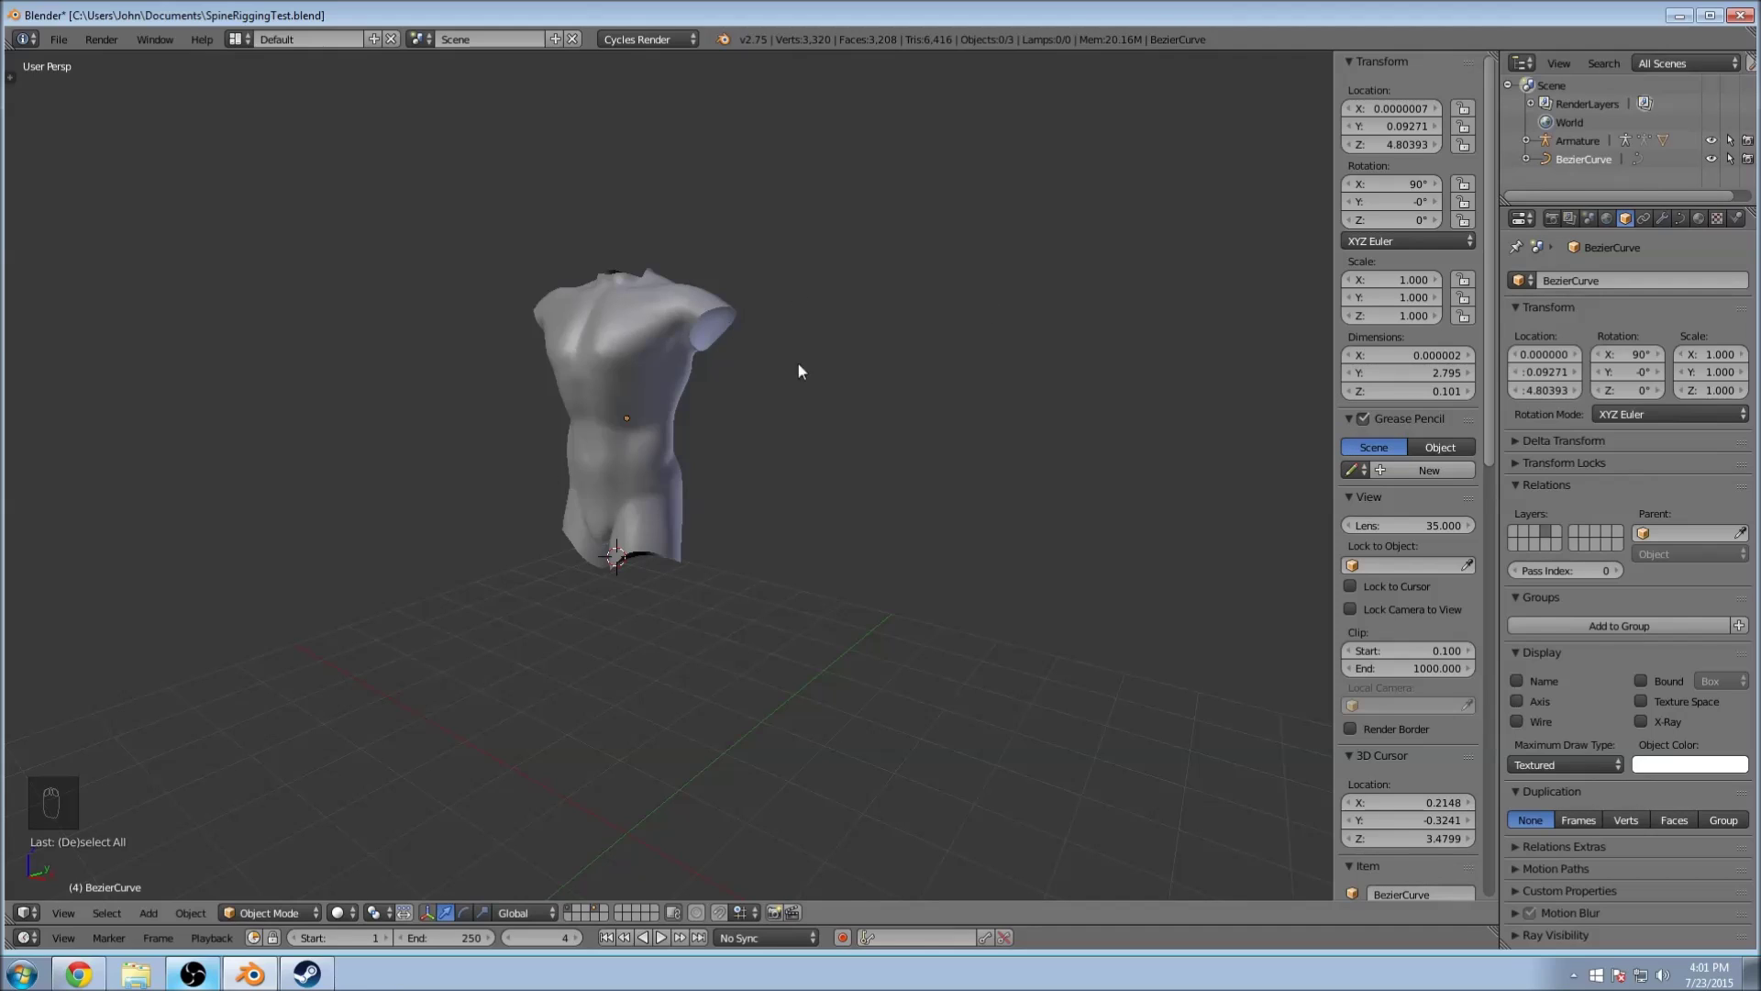
middle_click_drag(785, 650, 664, 675)
scroll(657, 708, "up", 3)
key("space")
mouse_move(657, 709)
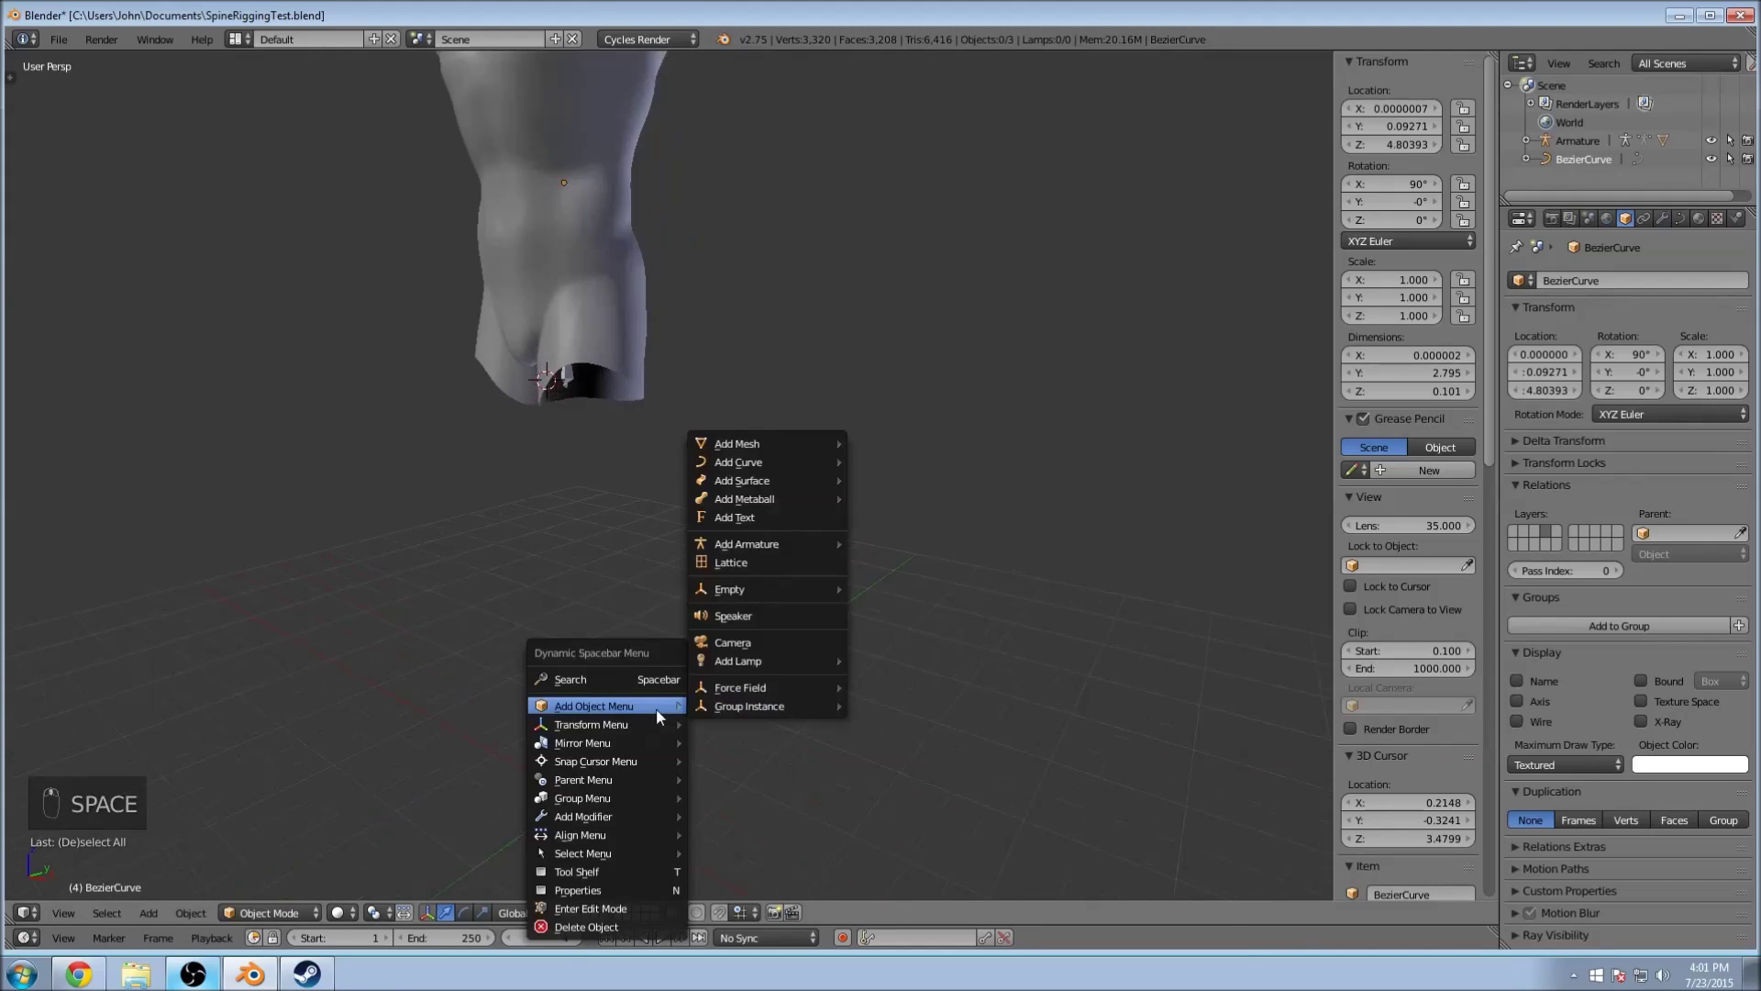
mouse_move(775, 456)
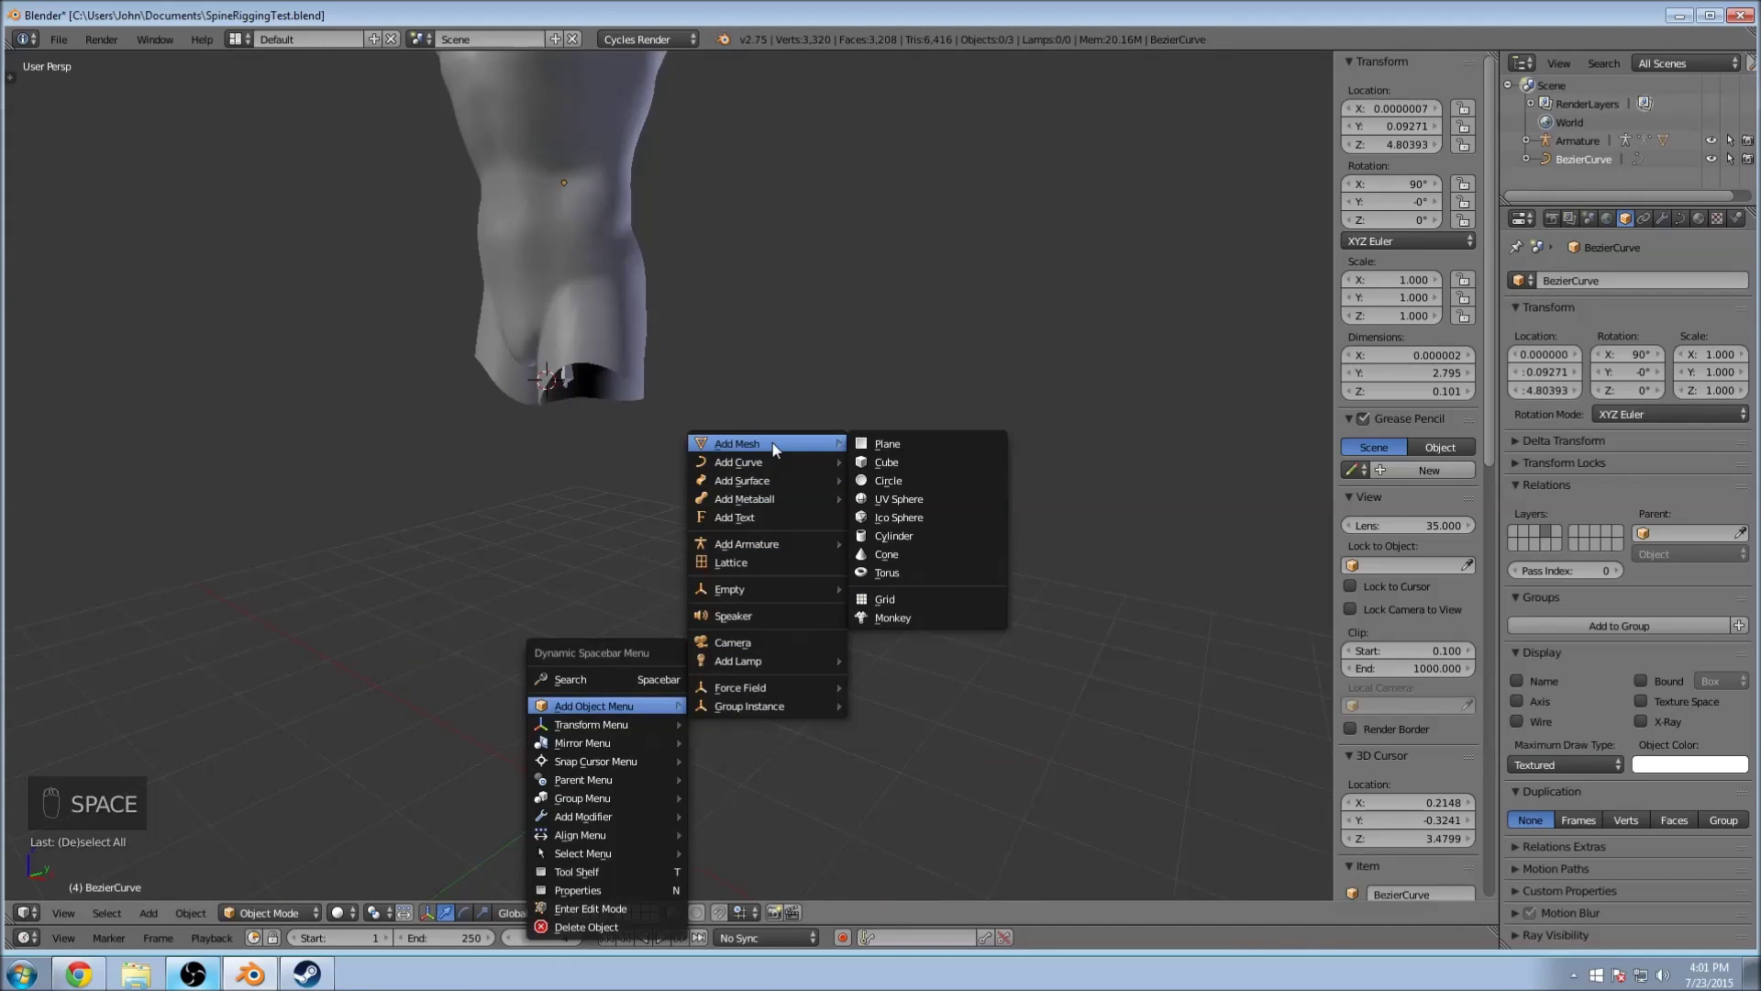
left_click(925, 484)
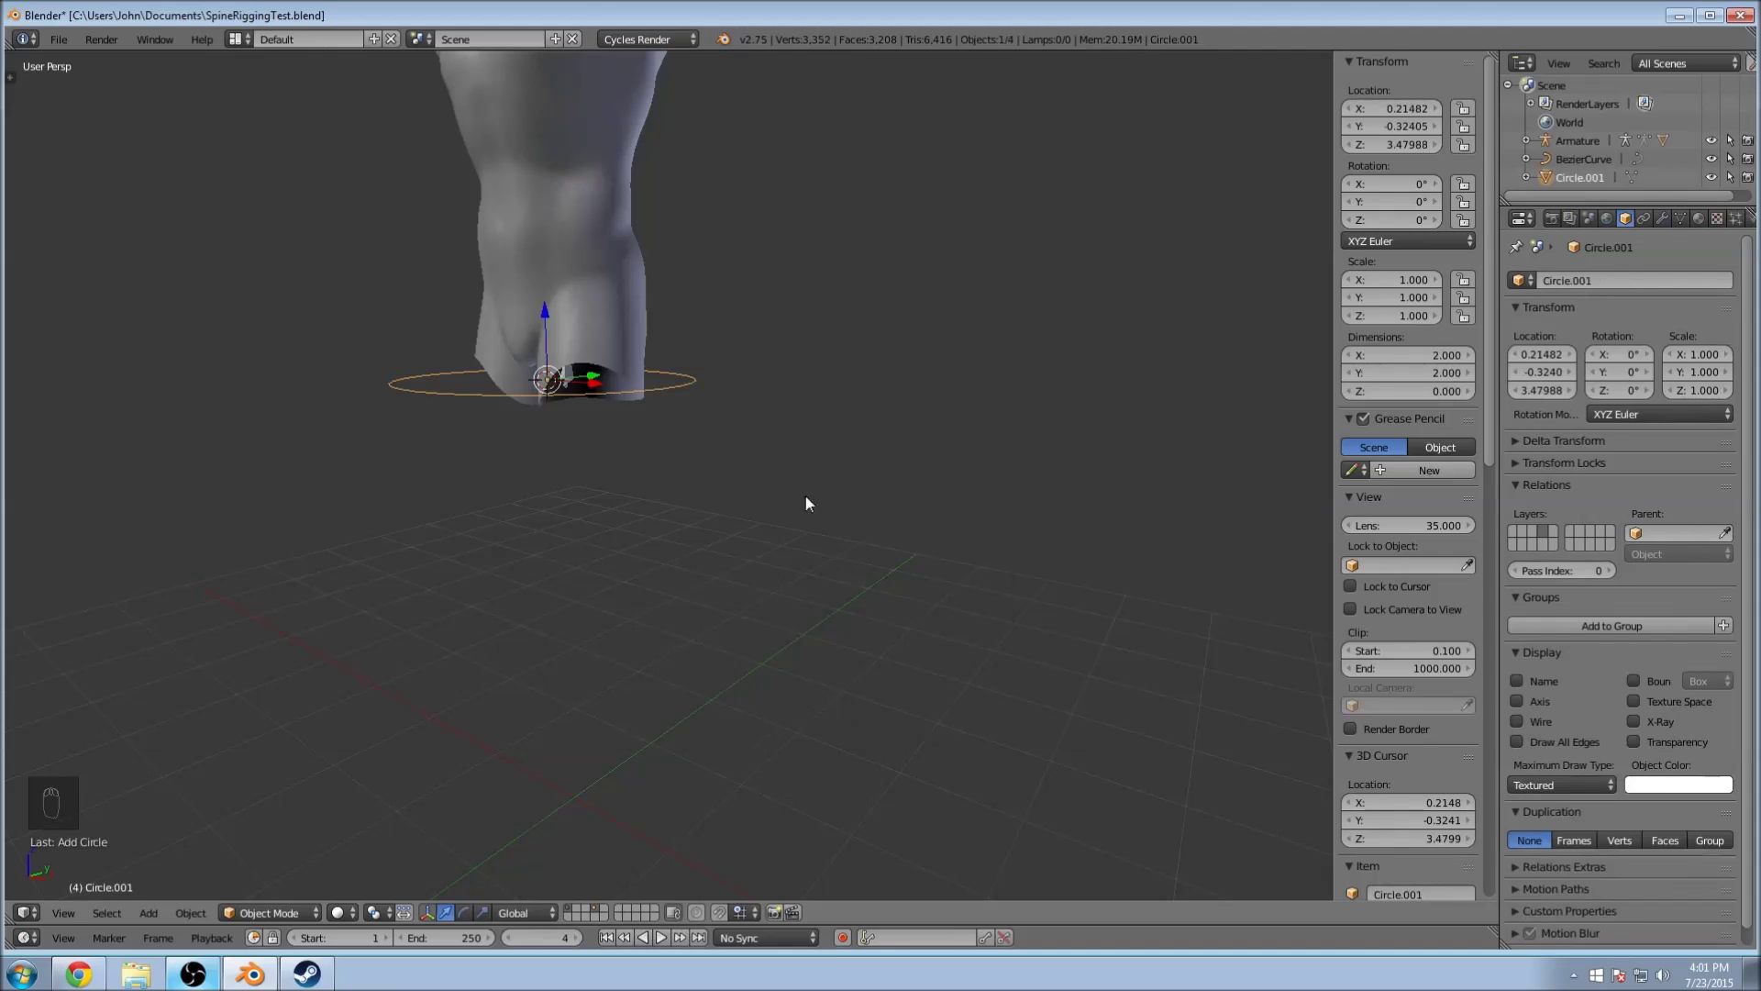
Step: Apply the new circle's location and set its geometry to origin so it sits at the world centre
middle_click_drag(809, 507, 751, 537)
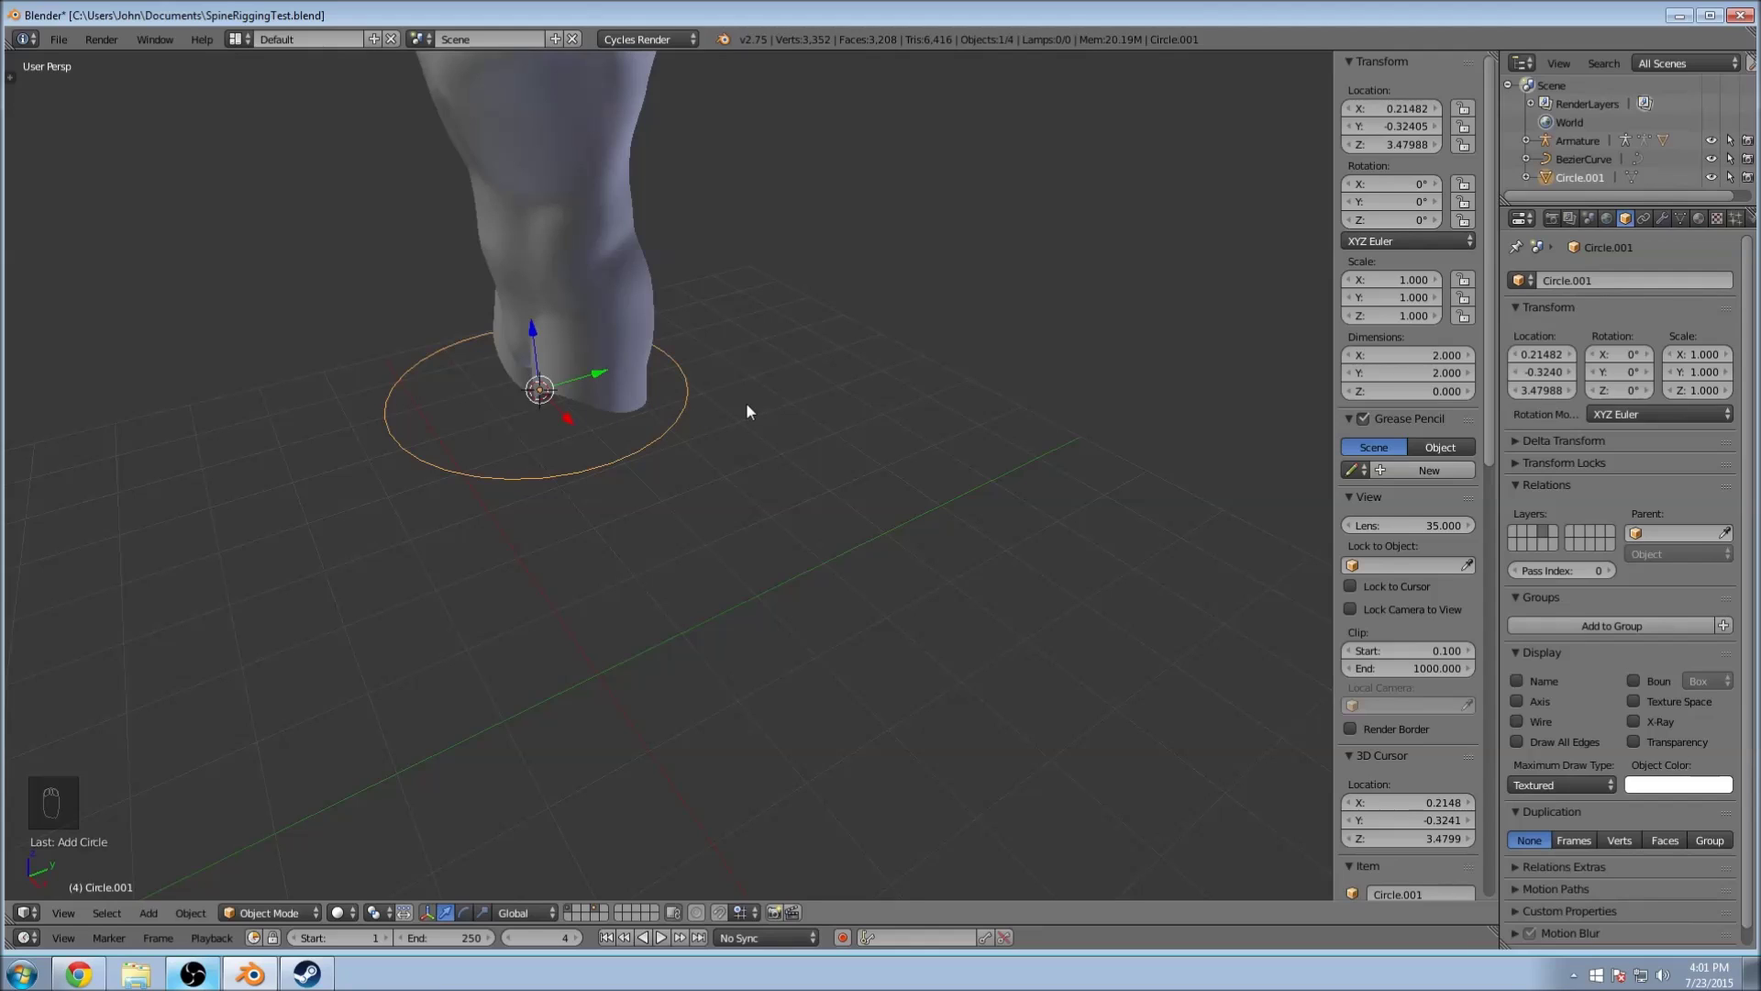
key("ctrl+a")
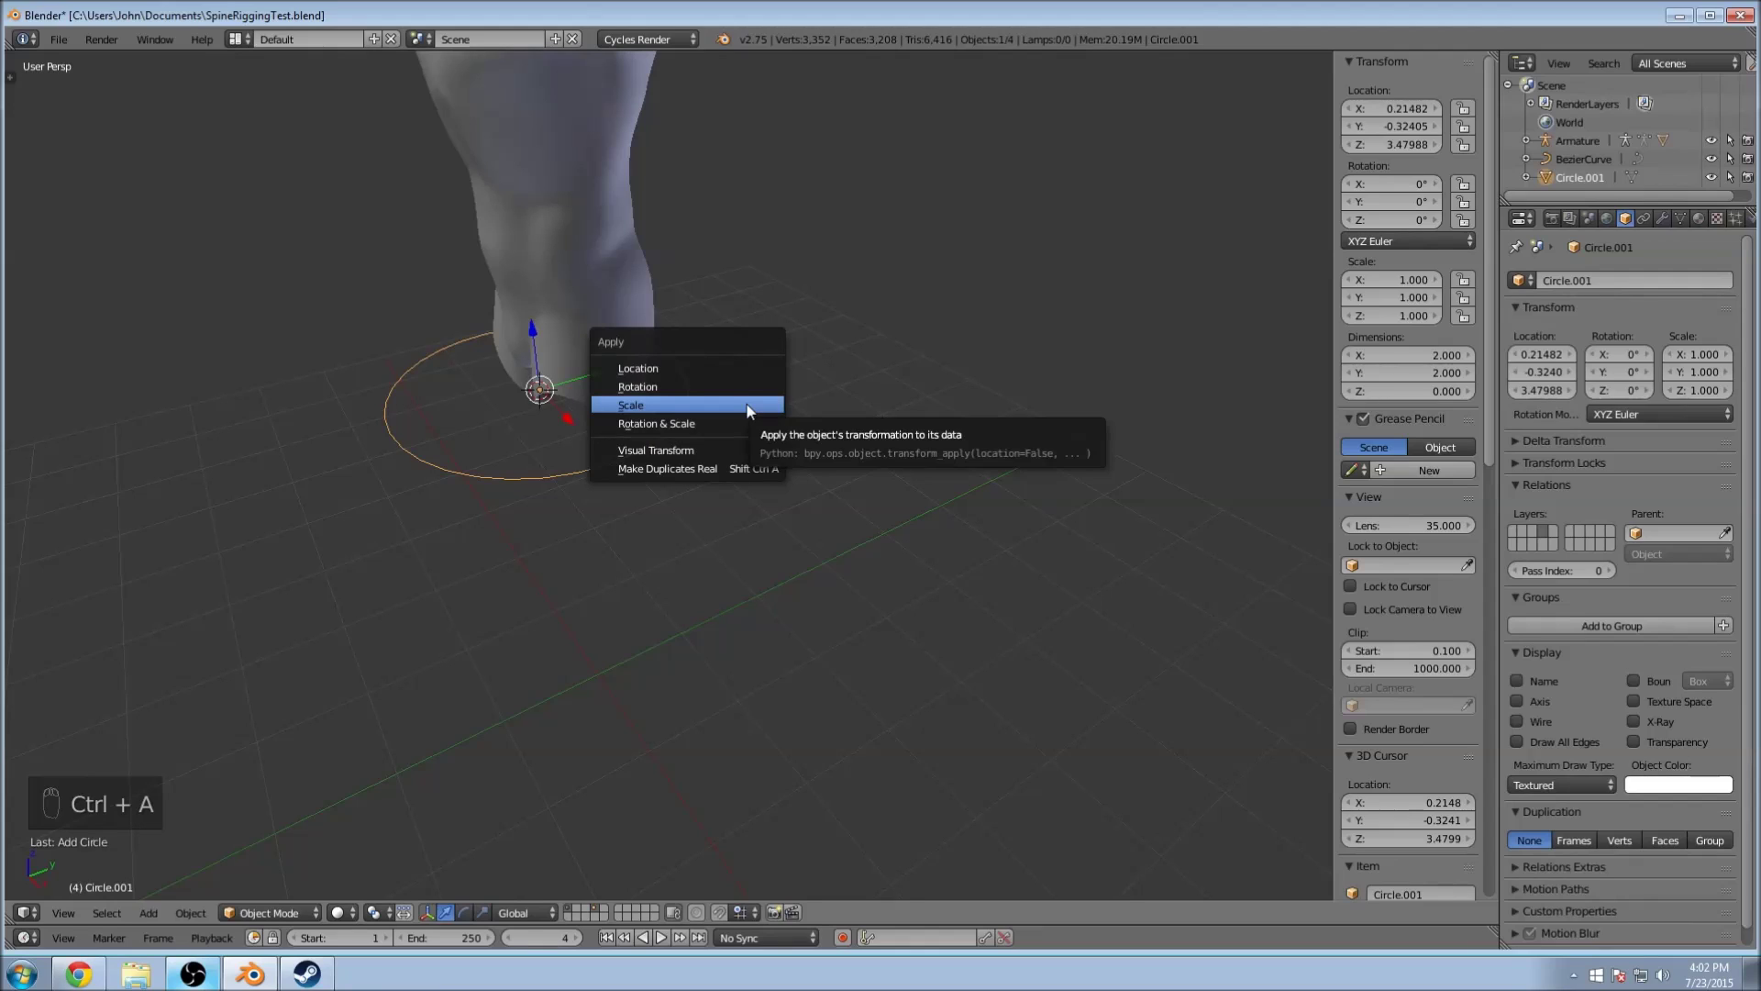
left_click(705, 368)
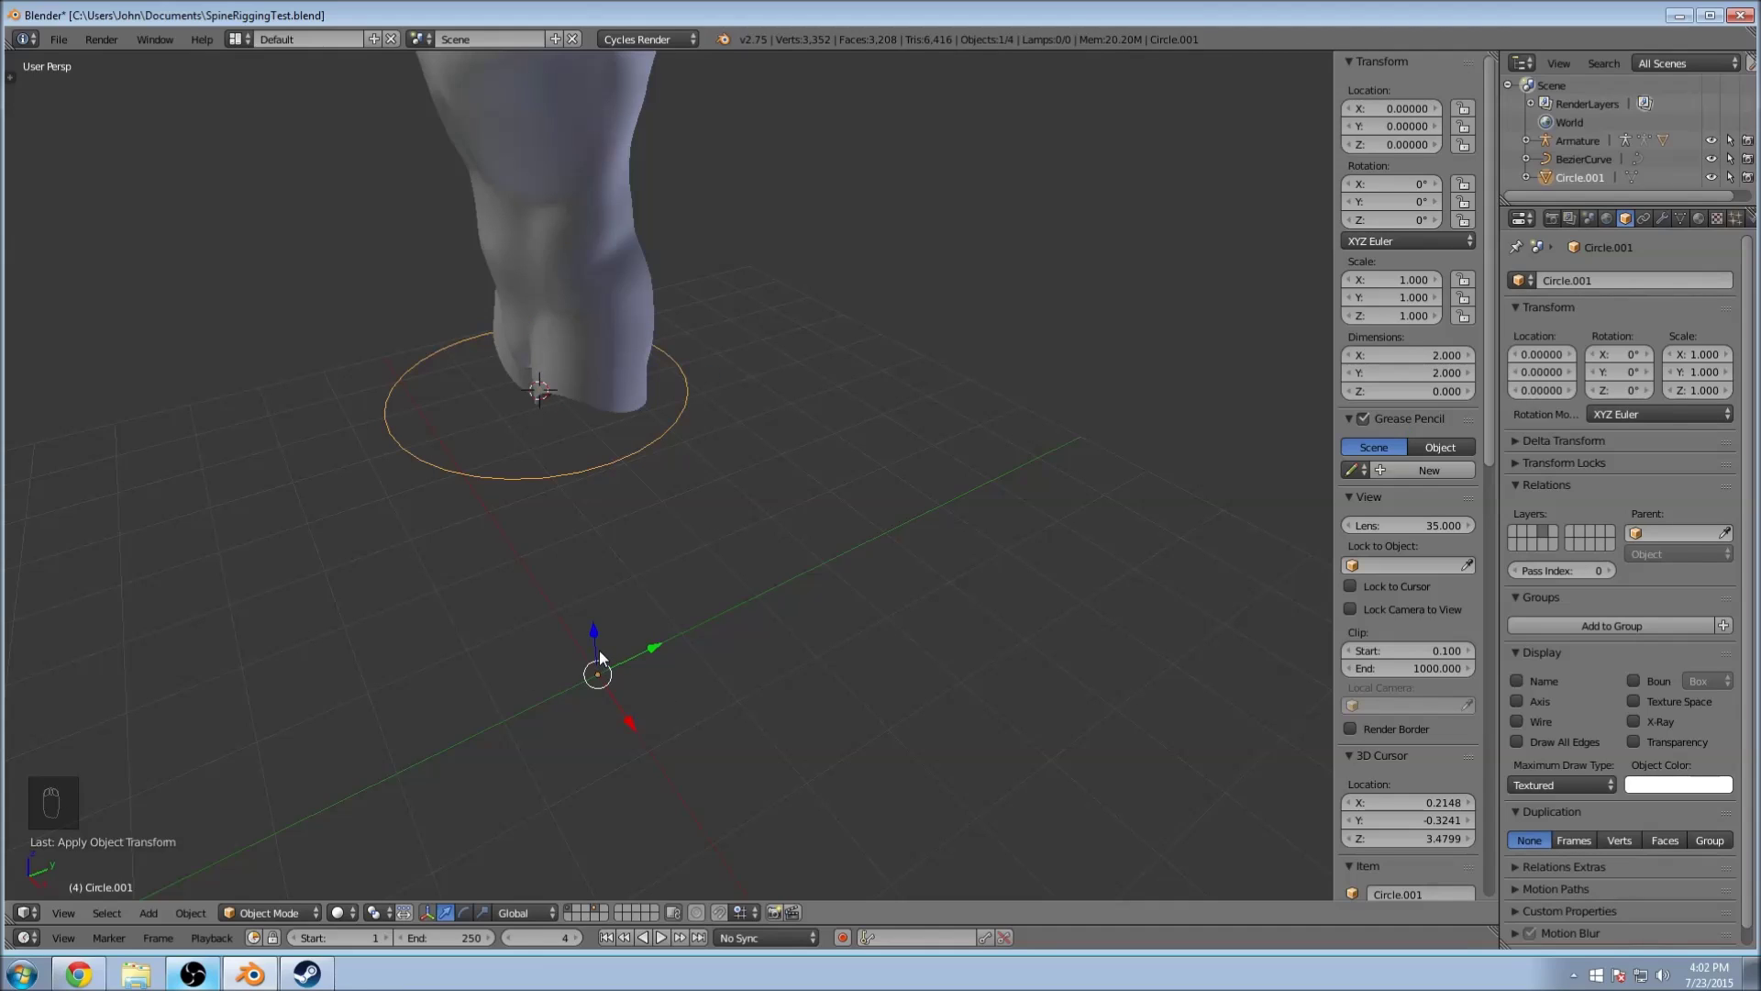
key("ctrl+alt+shift+c")
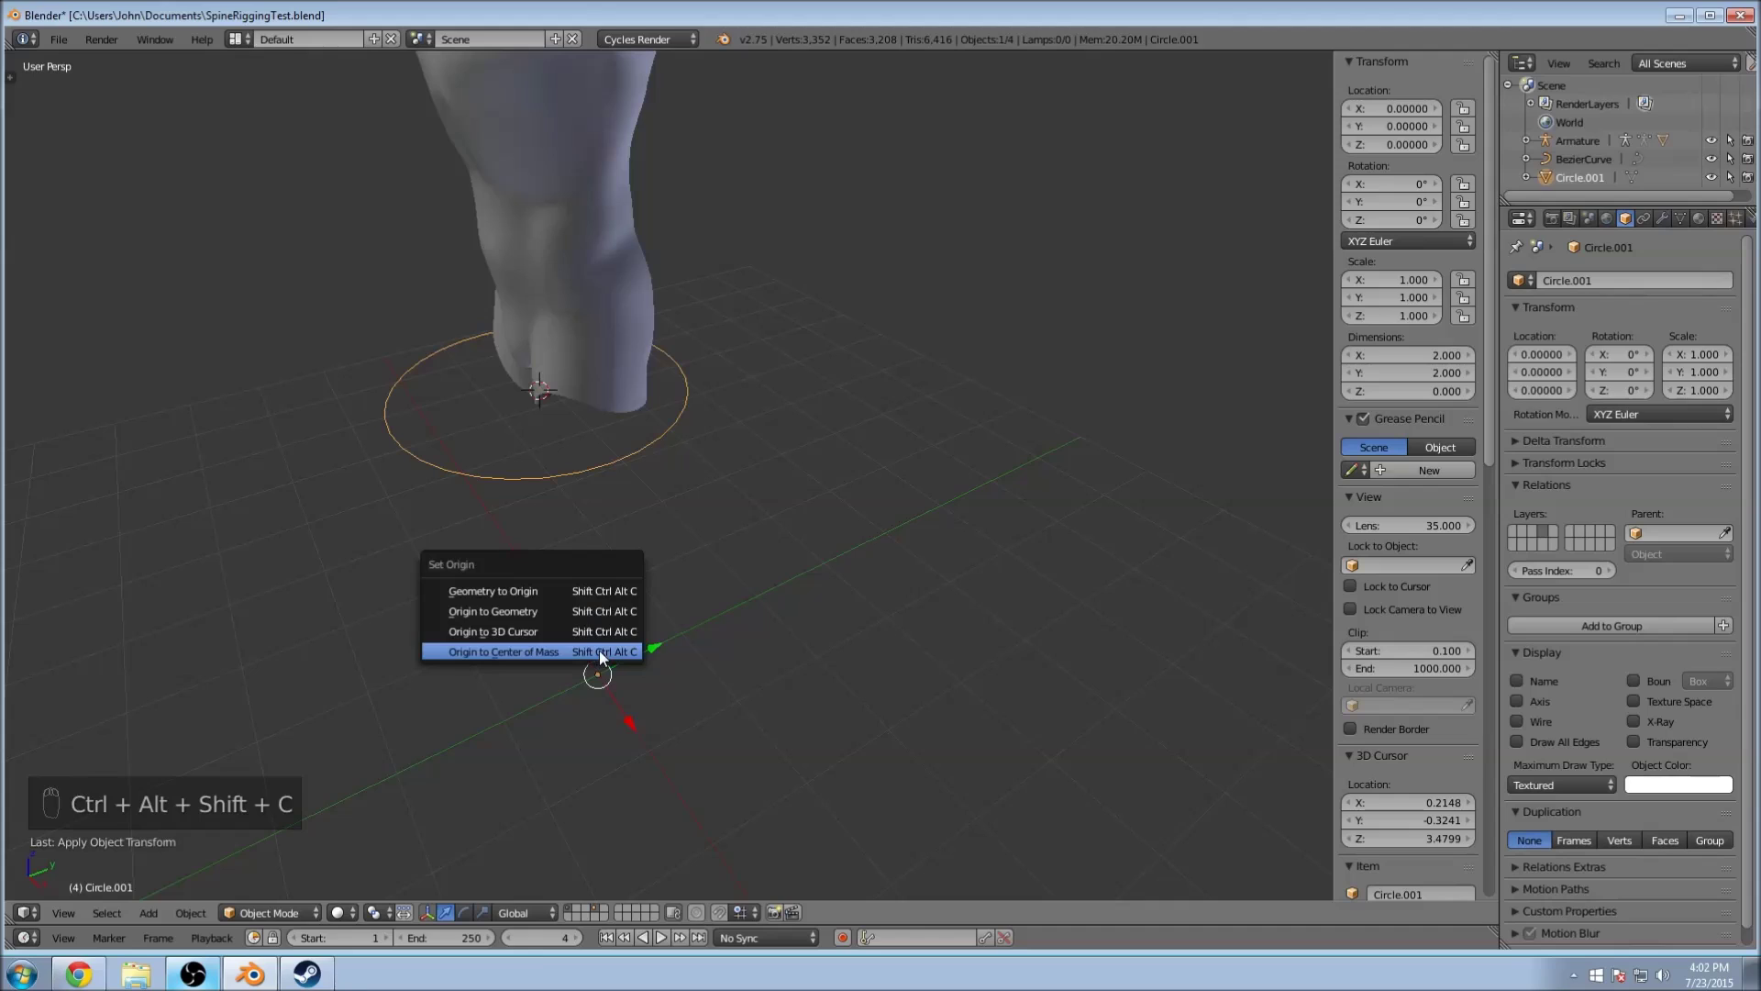
left_click(580, 591)
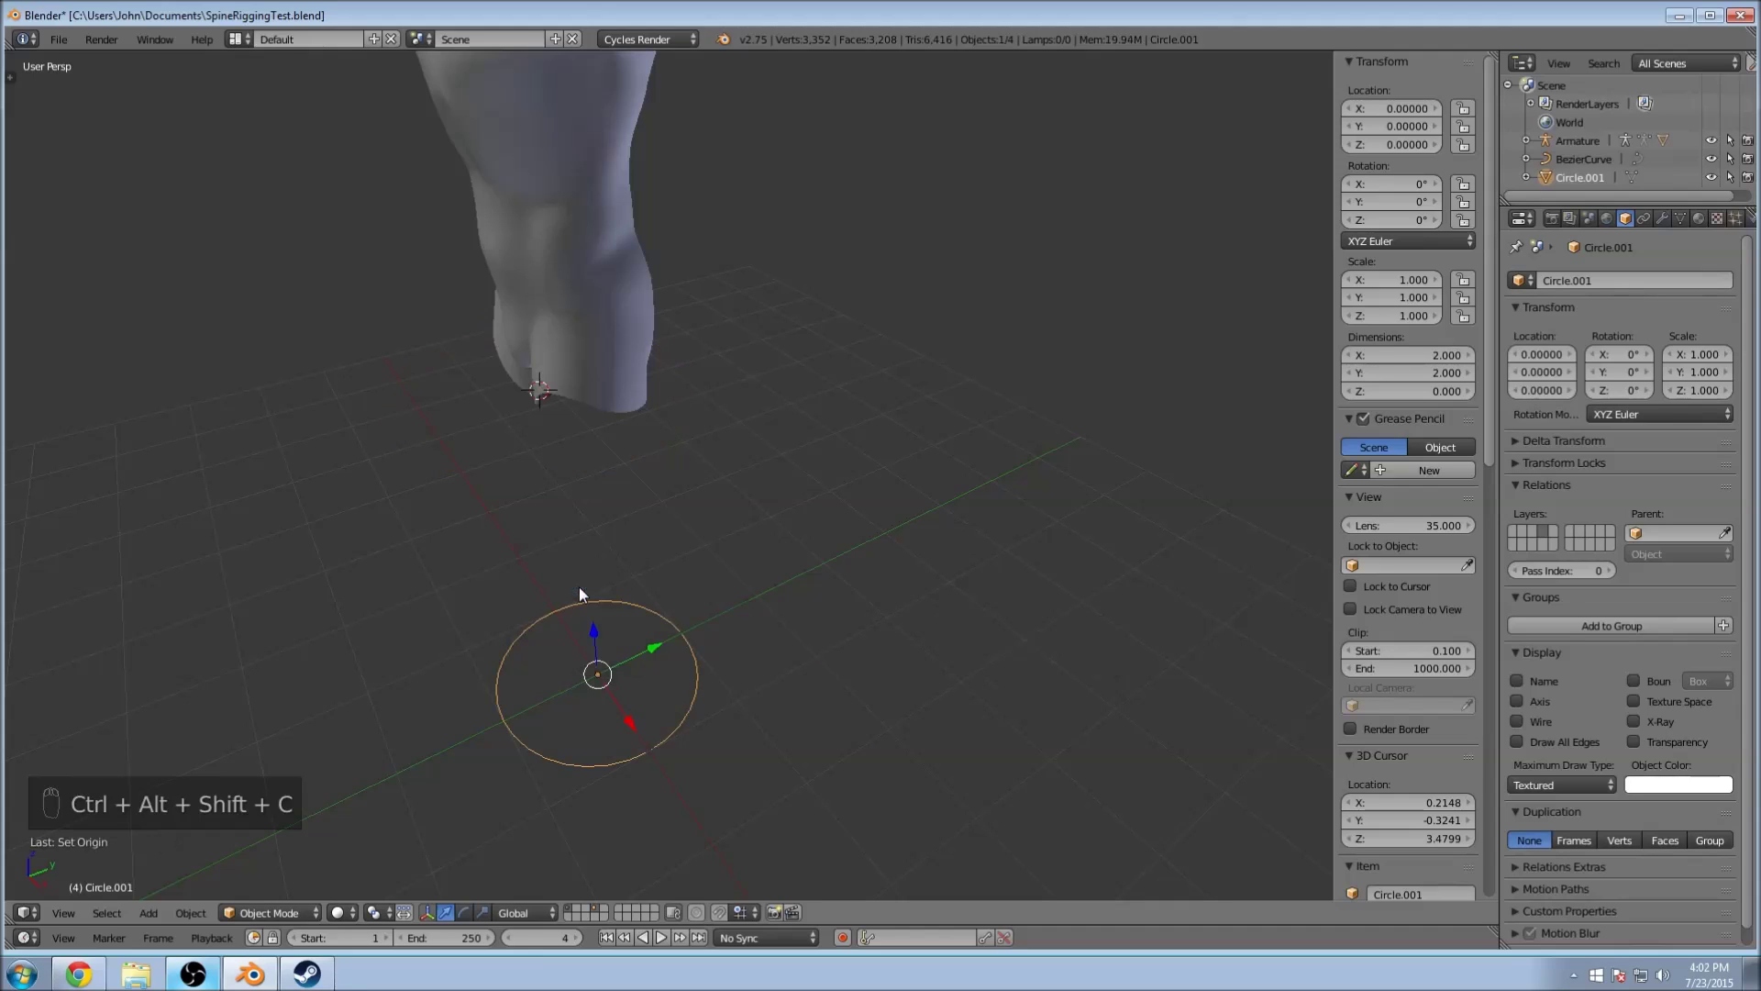
Step: Duplicate the circle twice in place, rotating one copy 90° about X and the other 90° about Y
key("space")
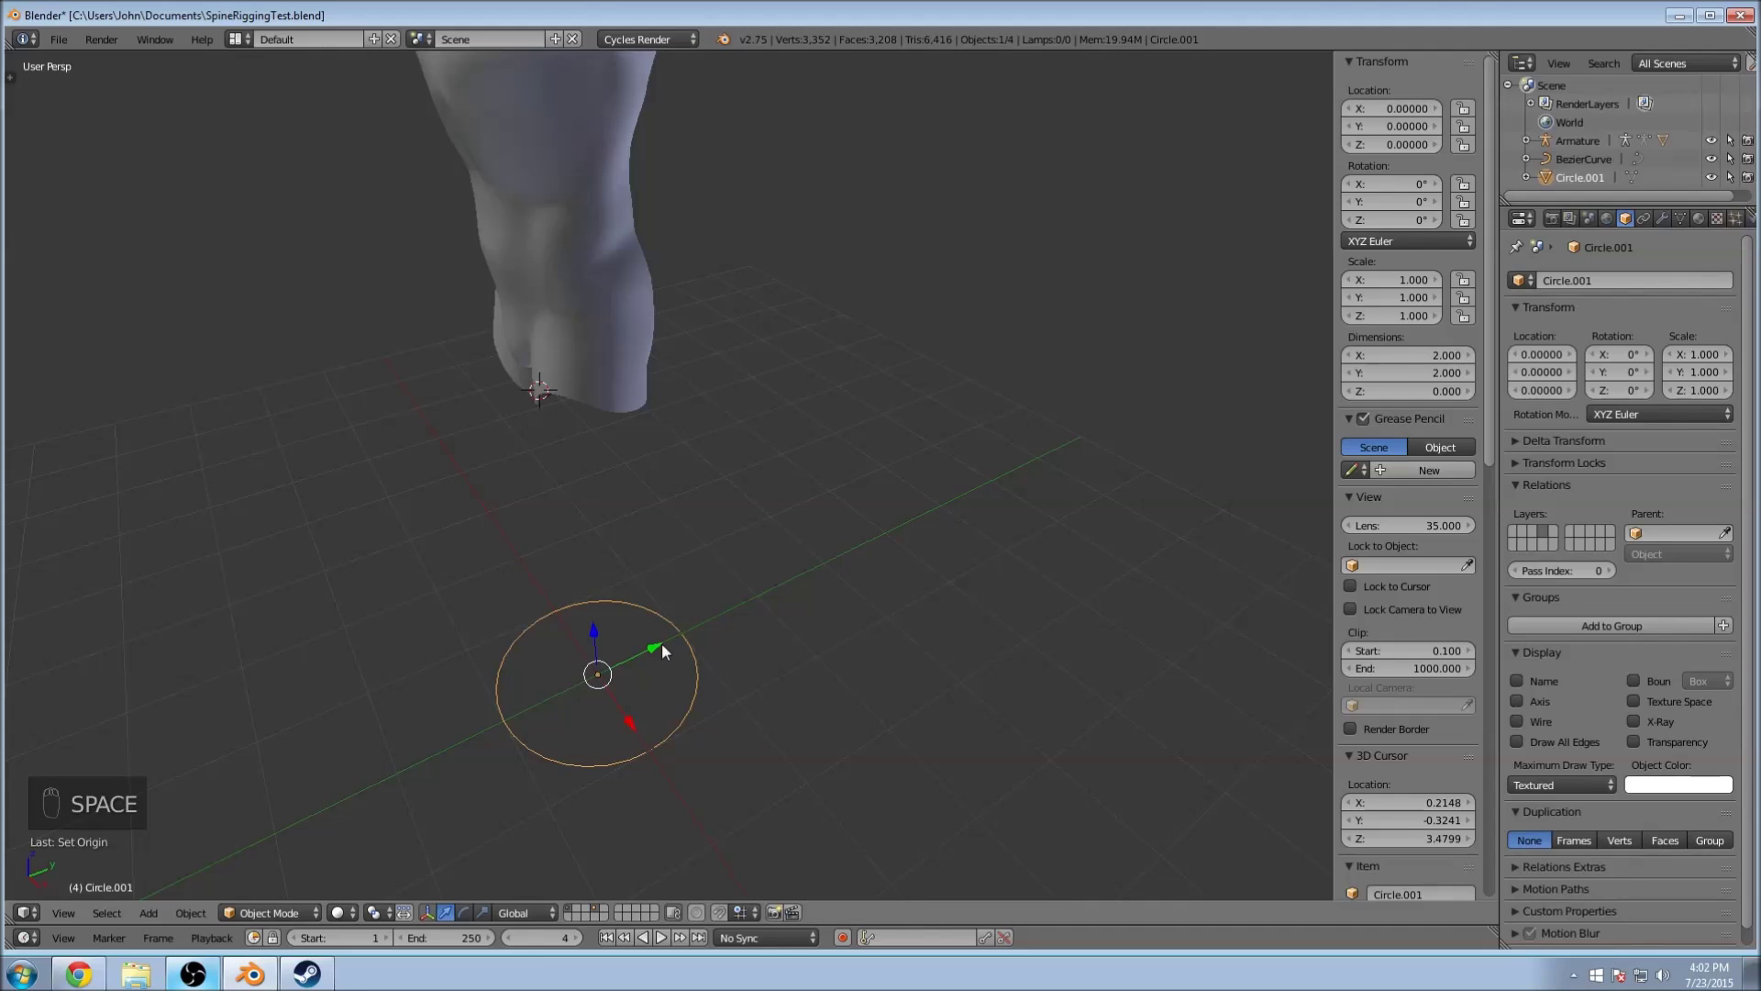
key("shift+d")
key("shift+d")
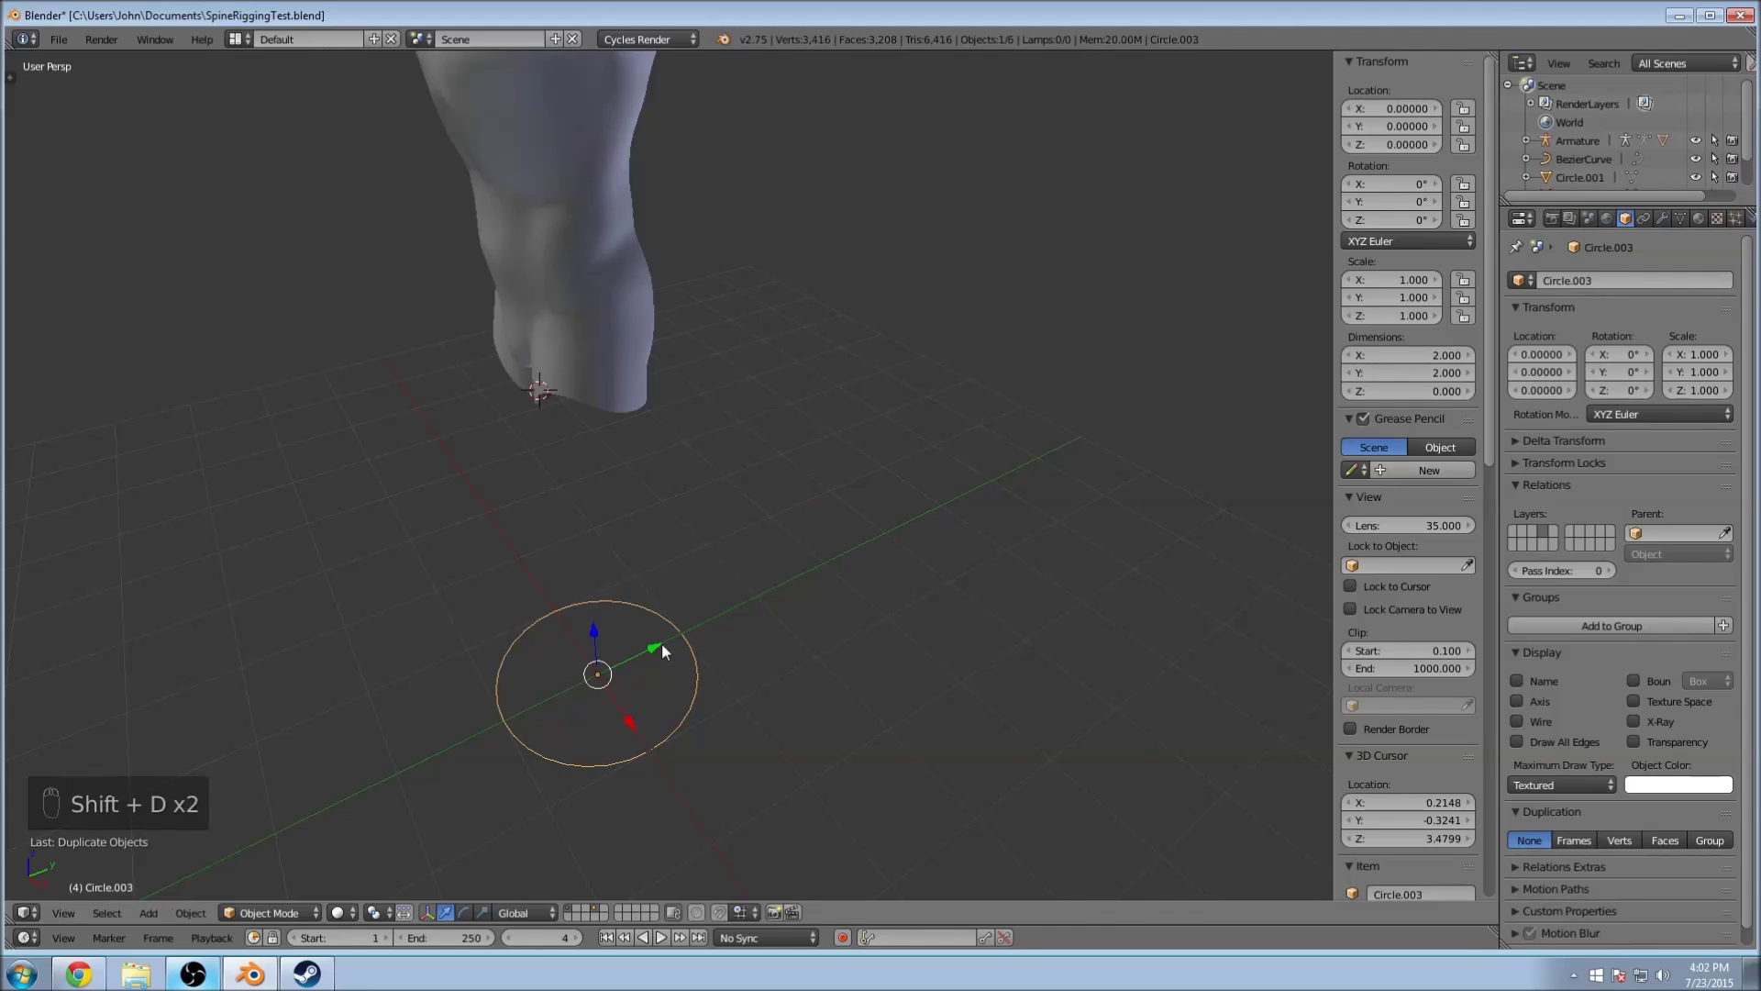
middle_click_drag(691, 604, 747, 588)
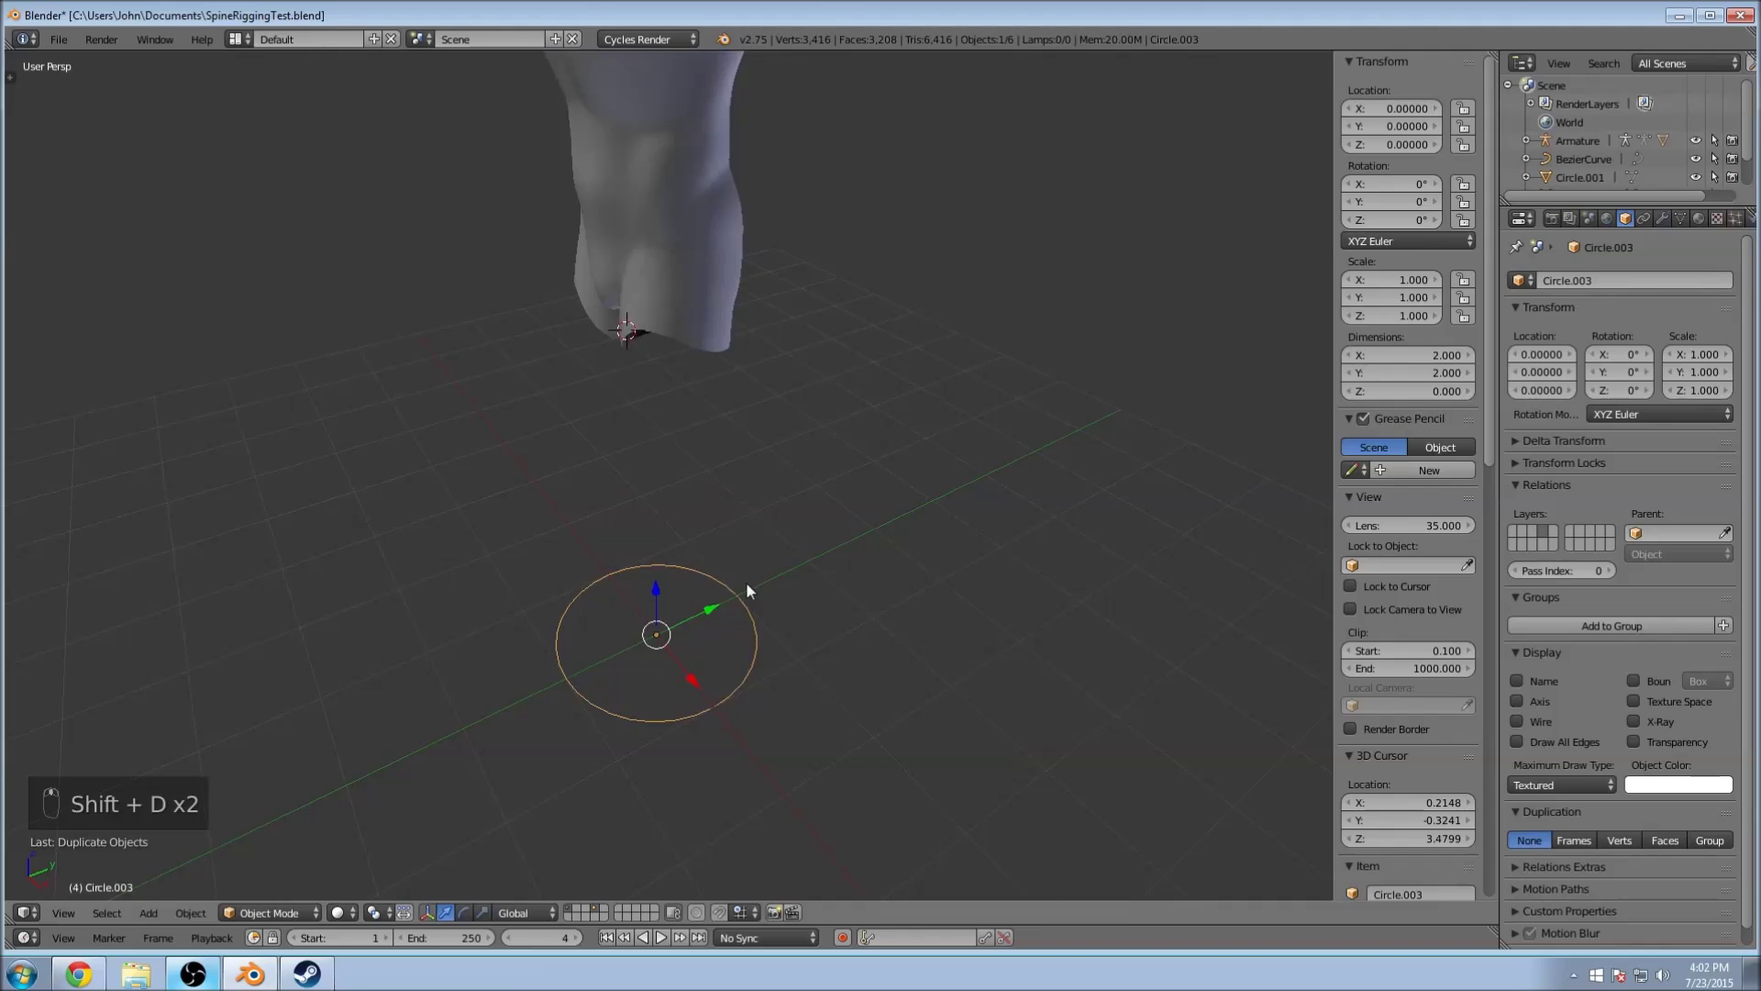
key("r")
type("x90")
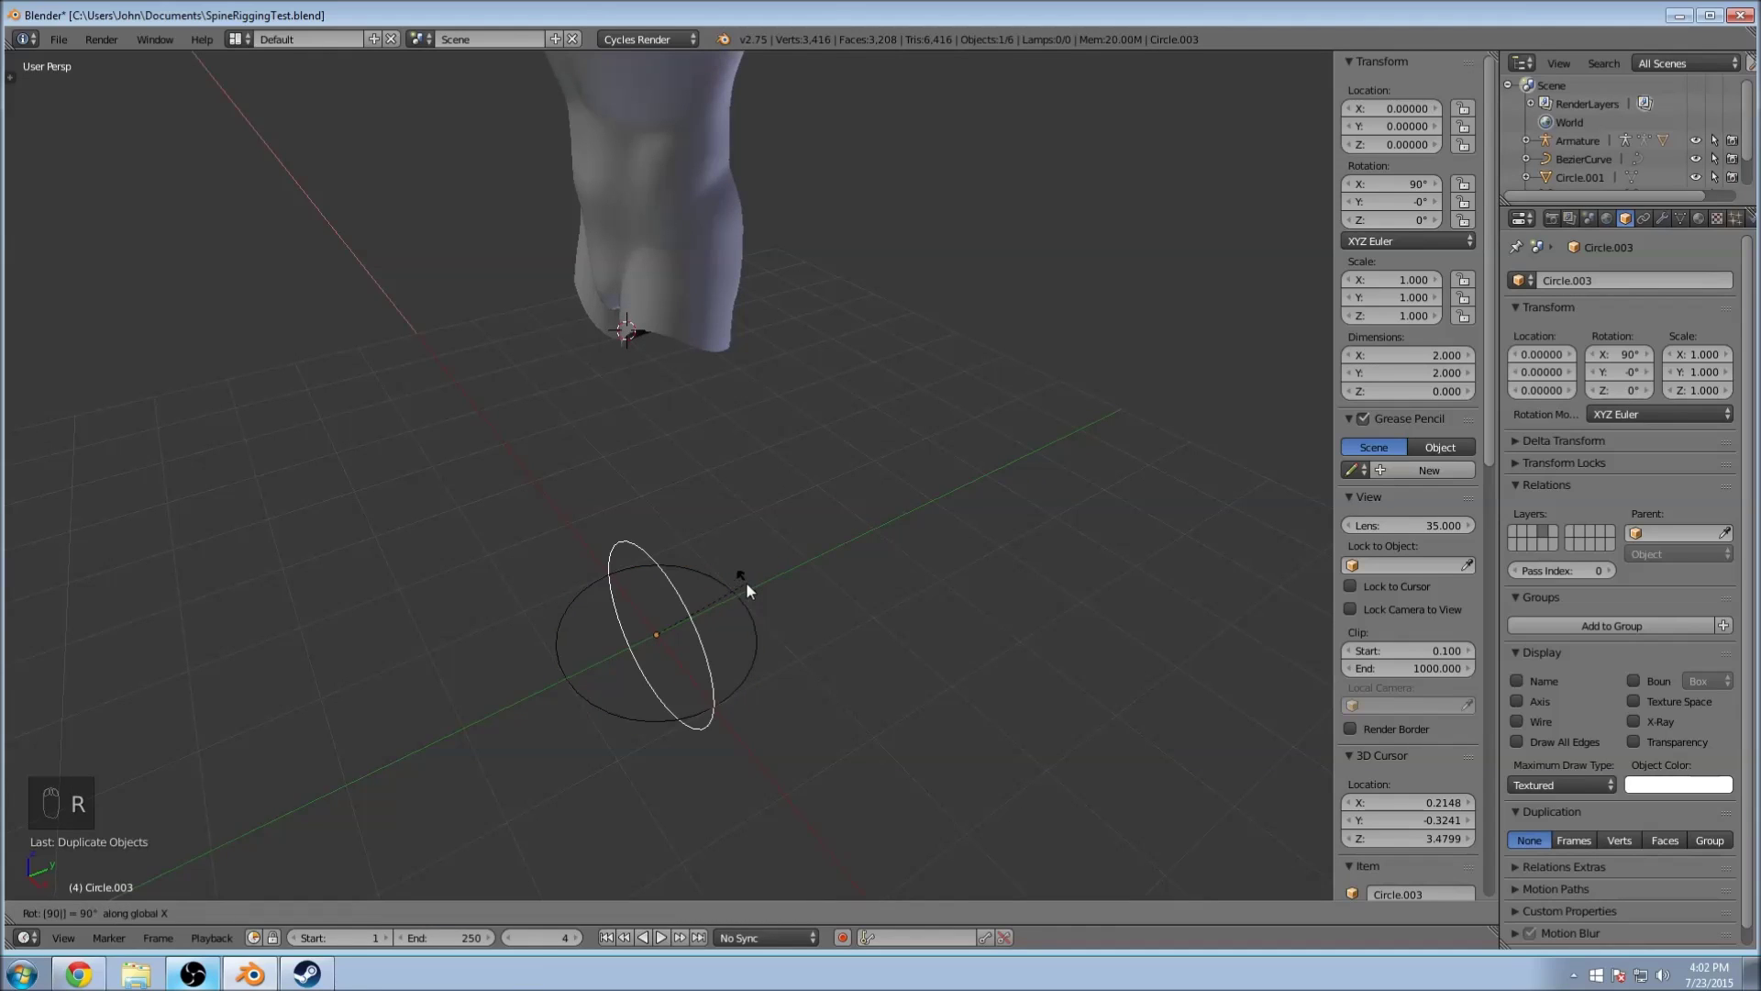
left_click(747, 590)
right_click(745, 604)
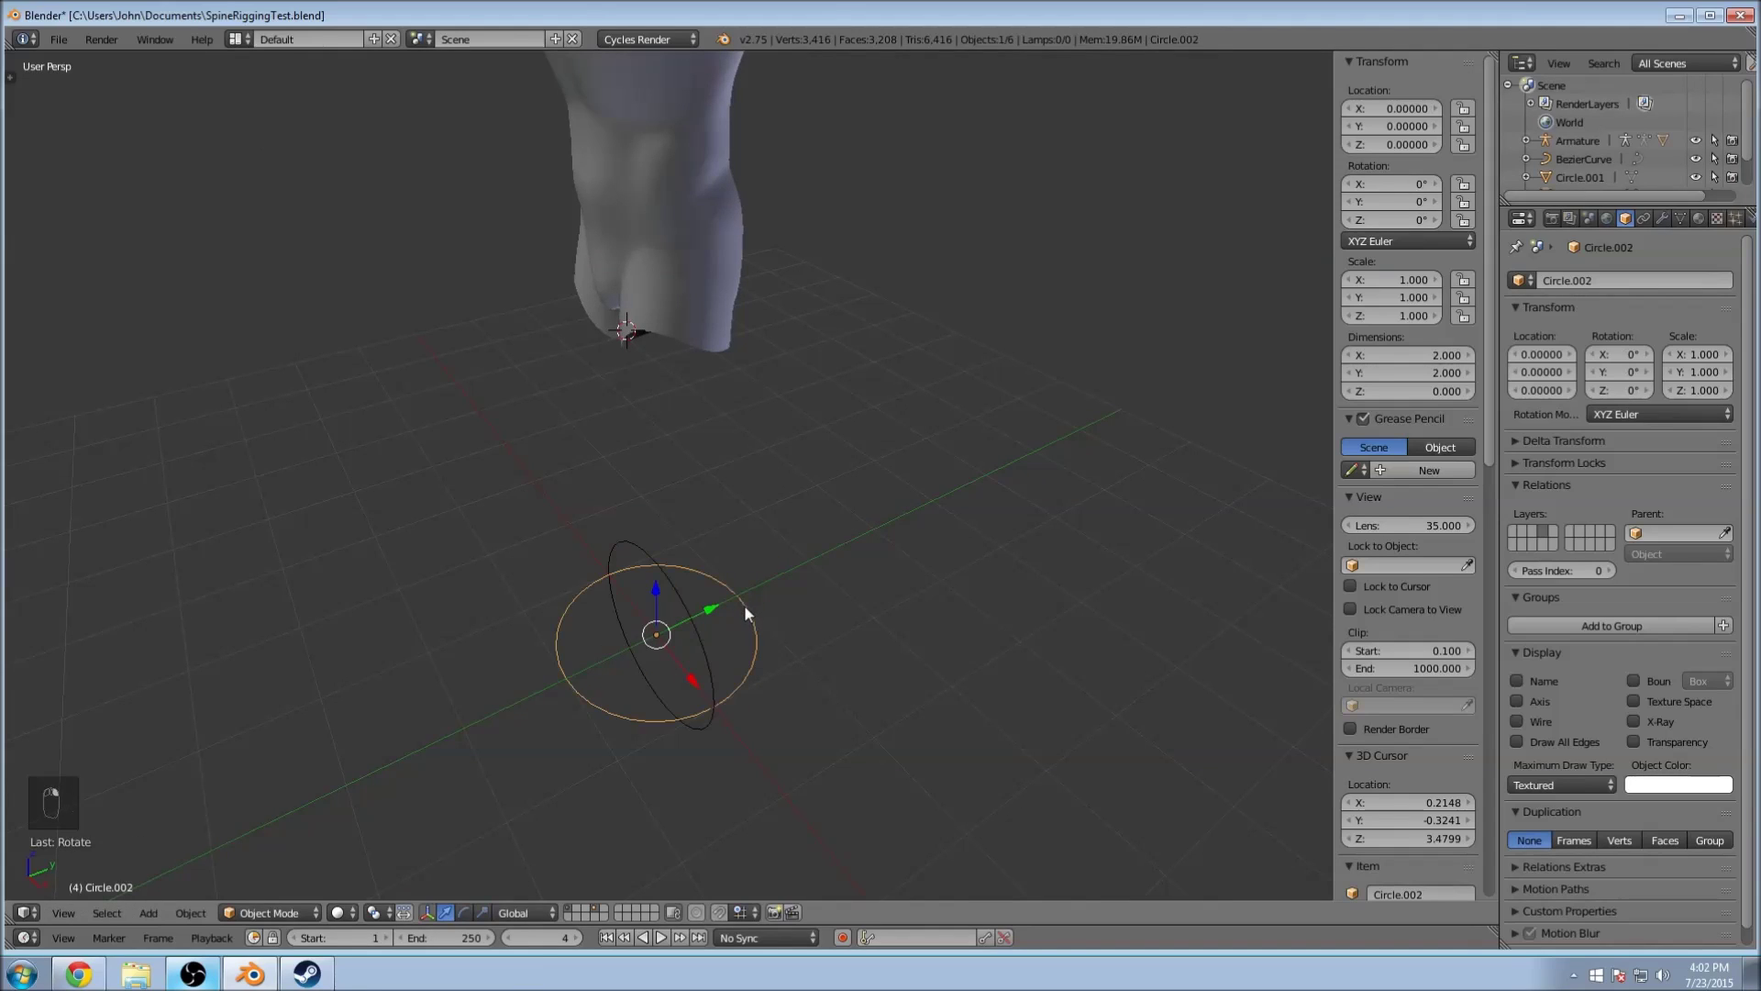
type("ry90")
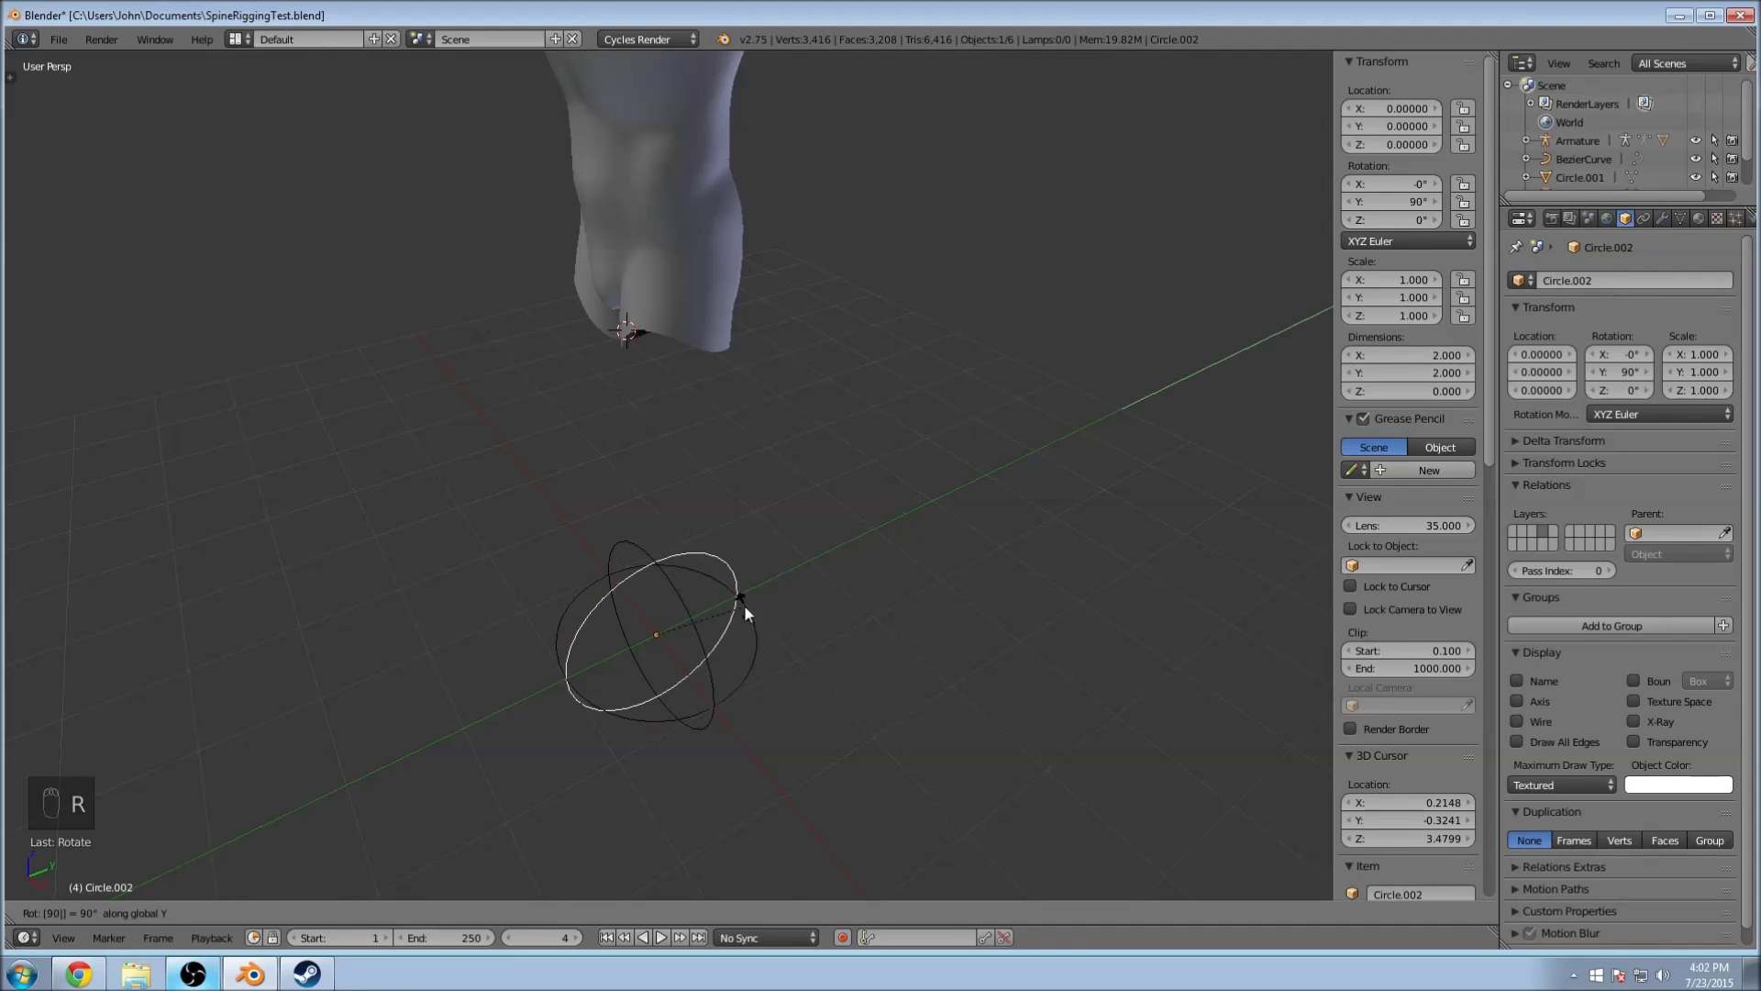
key("Return")
Step: Box-select the three crossed circles at the world centre and join them into one object
middle_click_drag(744, 603, 569, 587)
key("z")
key("a")
key("z")
key("b")
left_click_drag(546, 504, 762, 707)
key("ctrl+j")
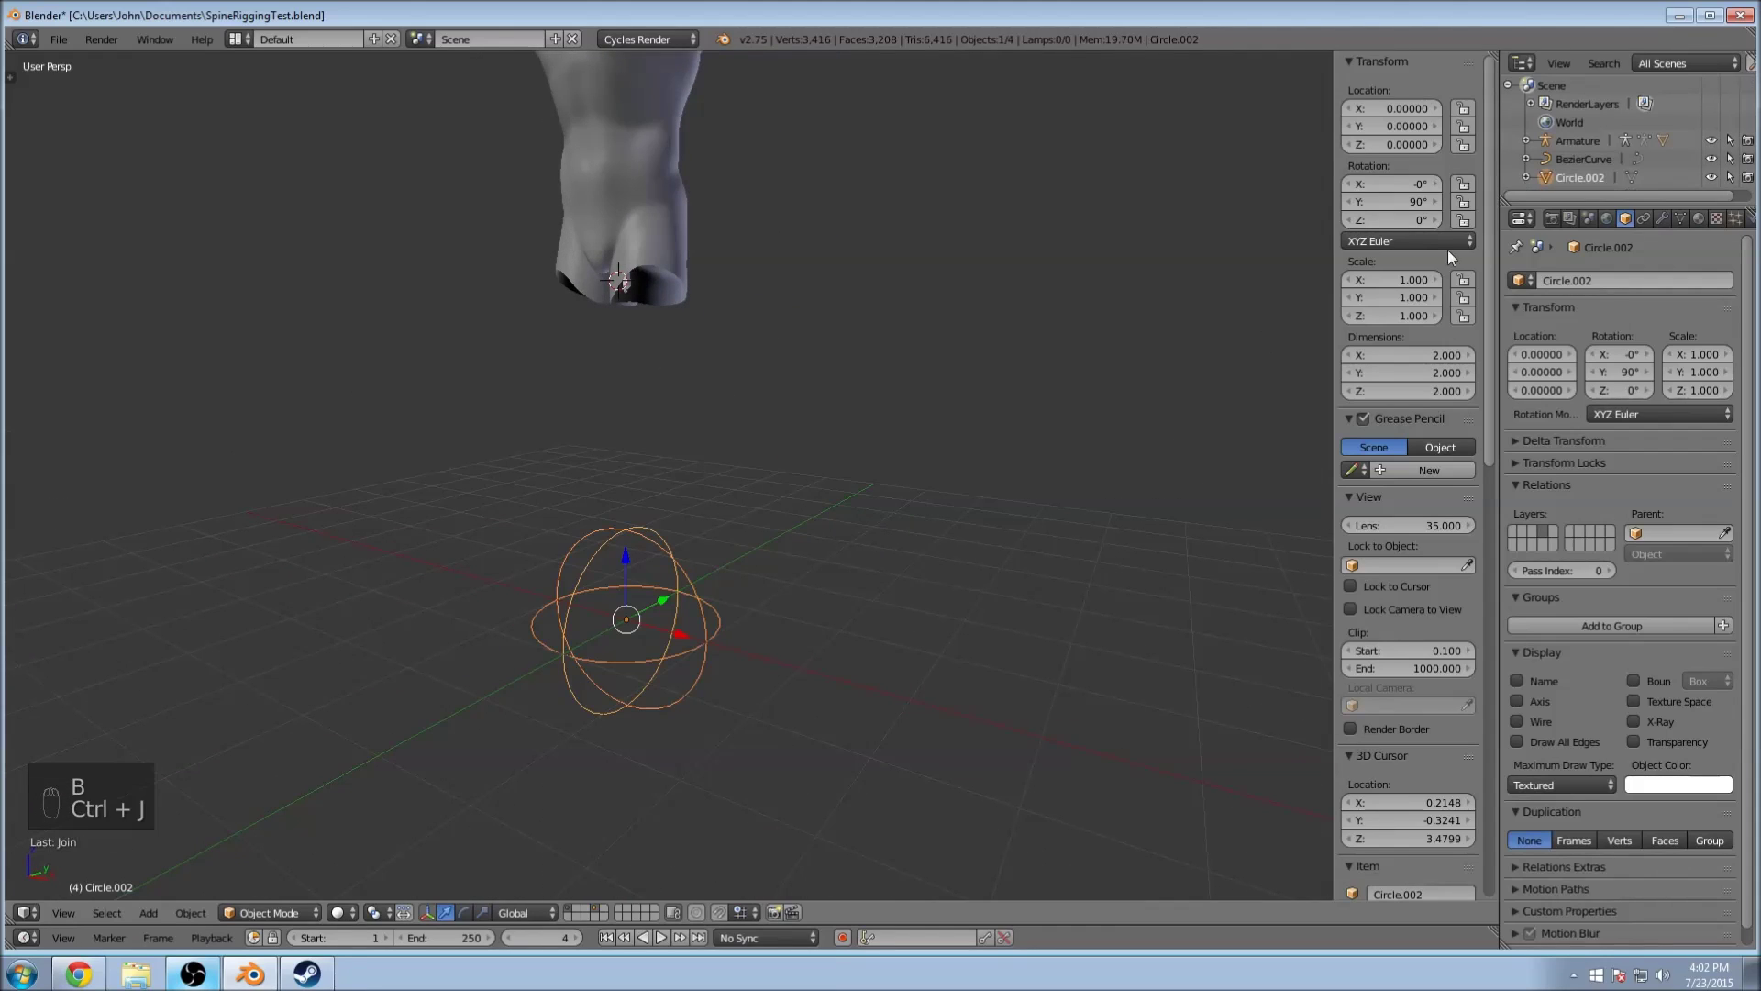
Step: Rename the joined circle object as Control and keep it selected
middle_click_drag(749, 502, 798, 486)
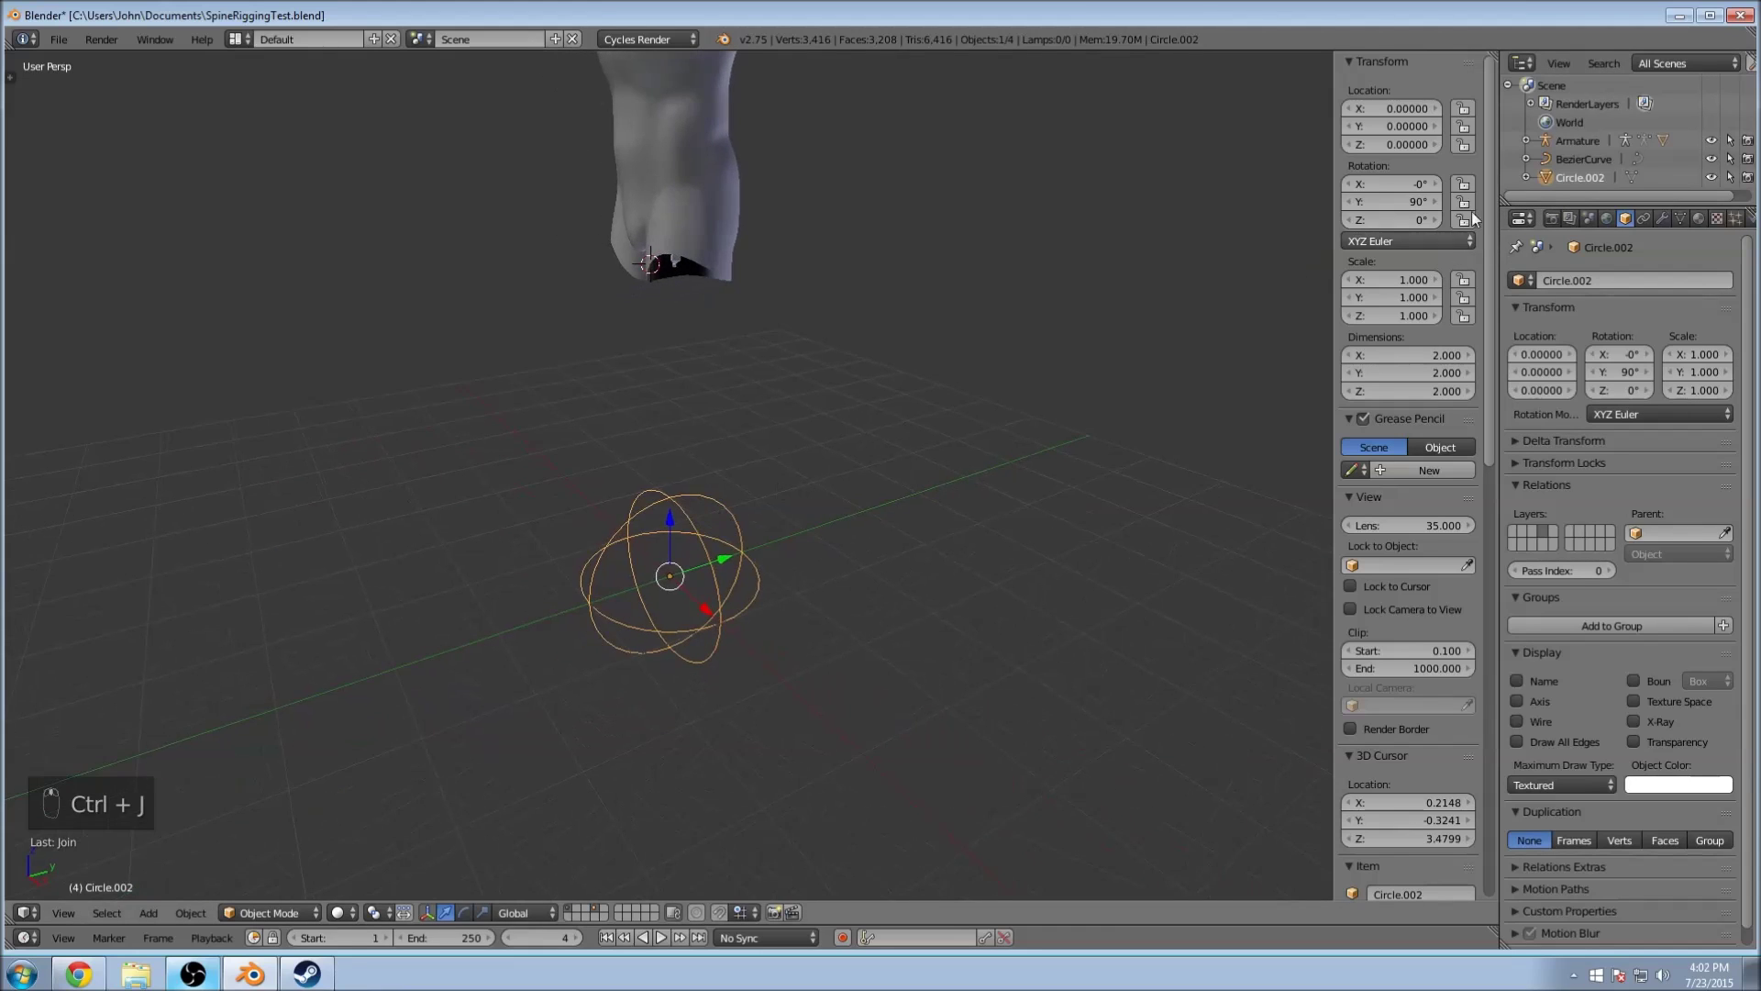
double_click(1605, 179)
type("Control")
key("Return")
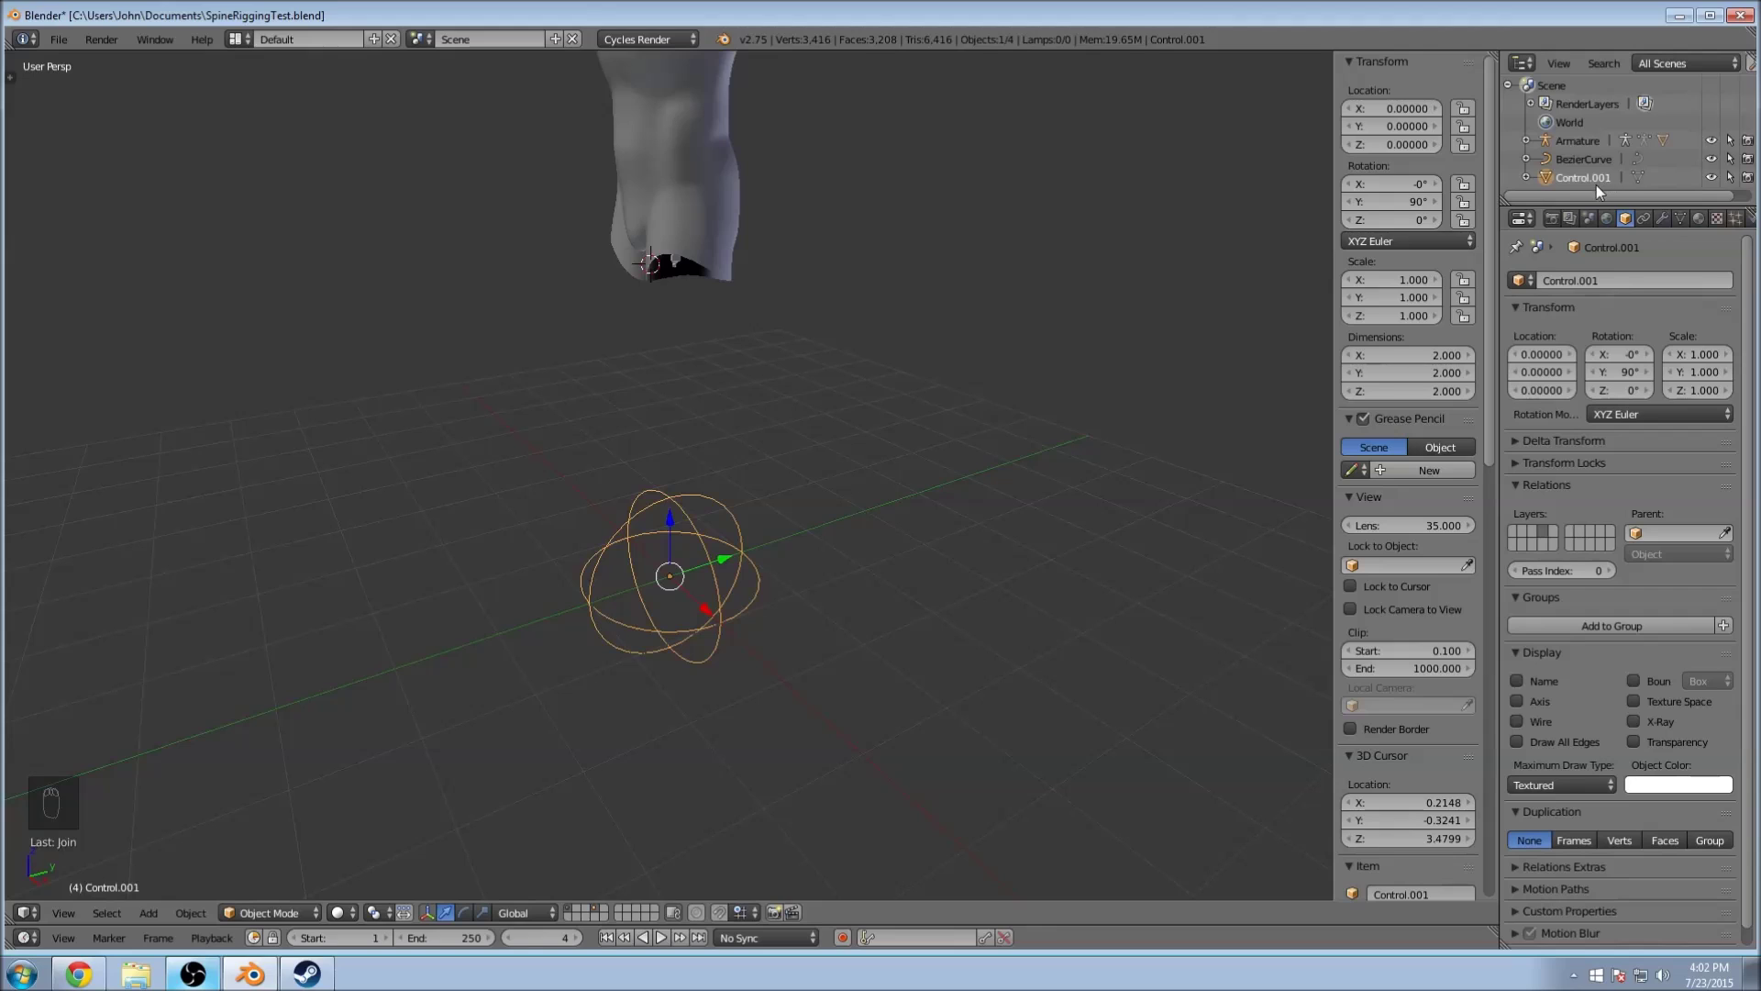
left_click(1605, 167)
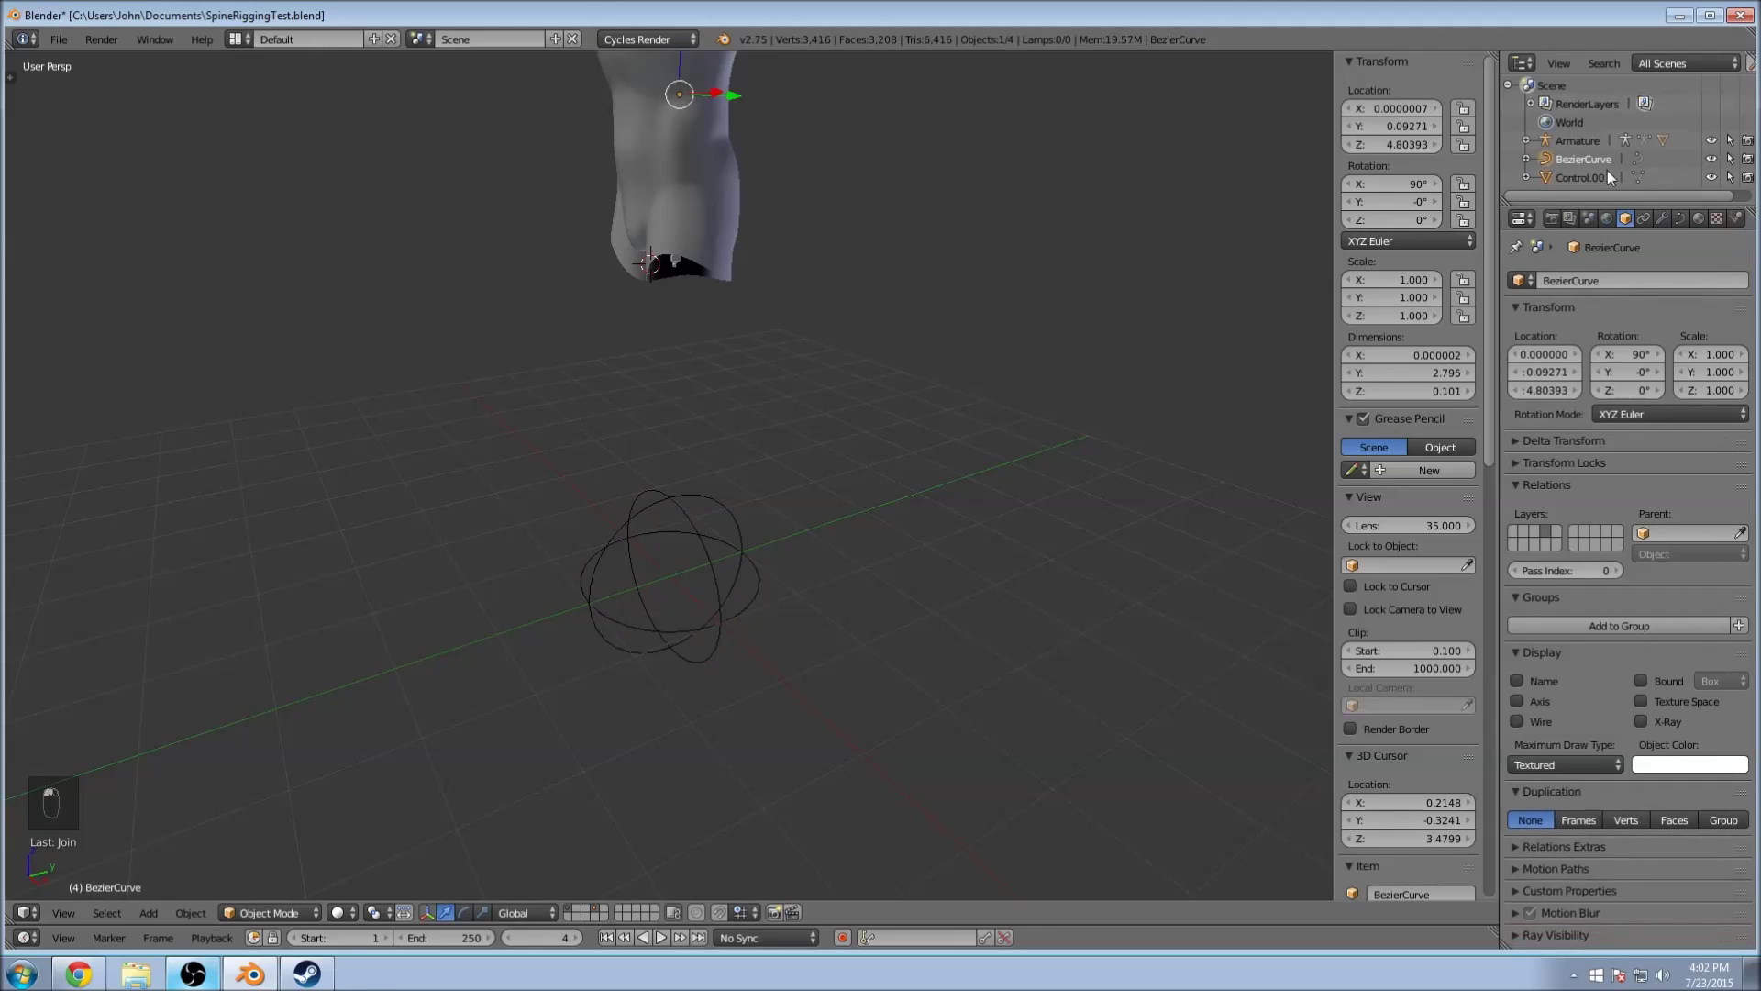
left_click(1599, 178)
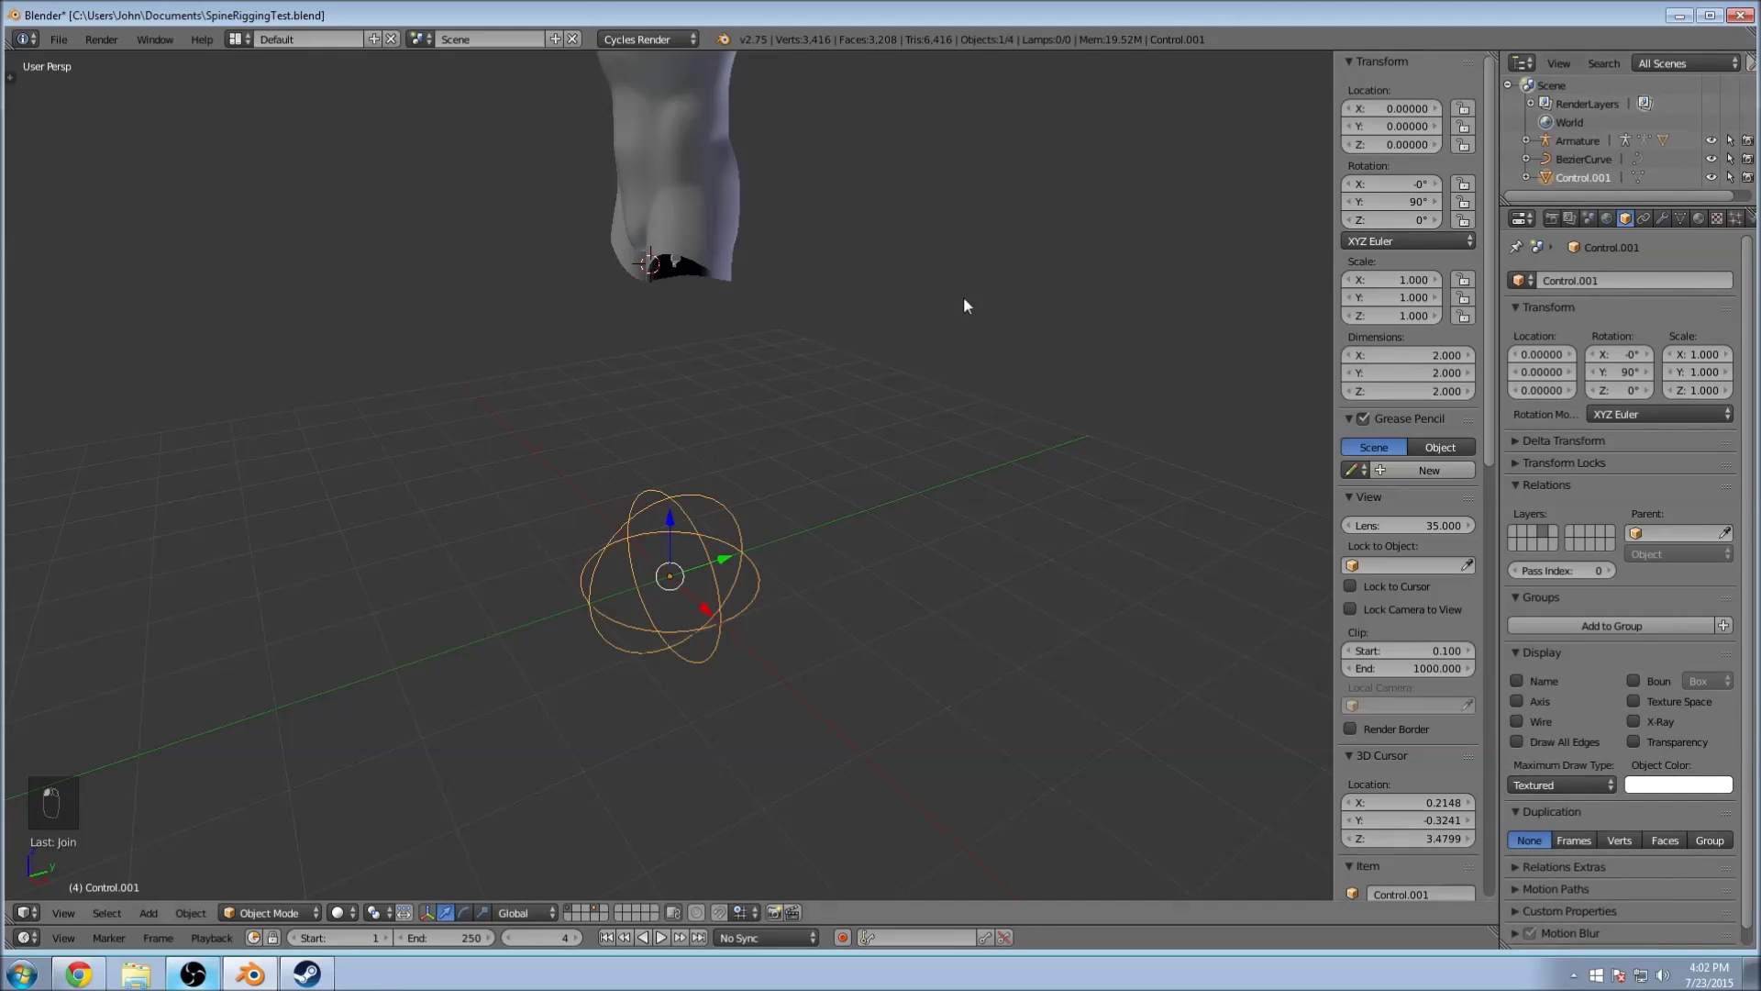
middle_click_drag(932, 307, 932, 424)
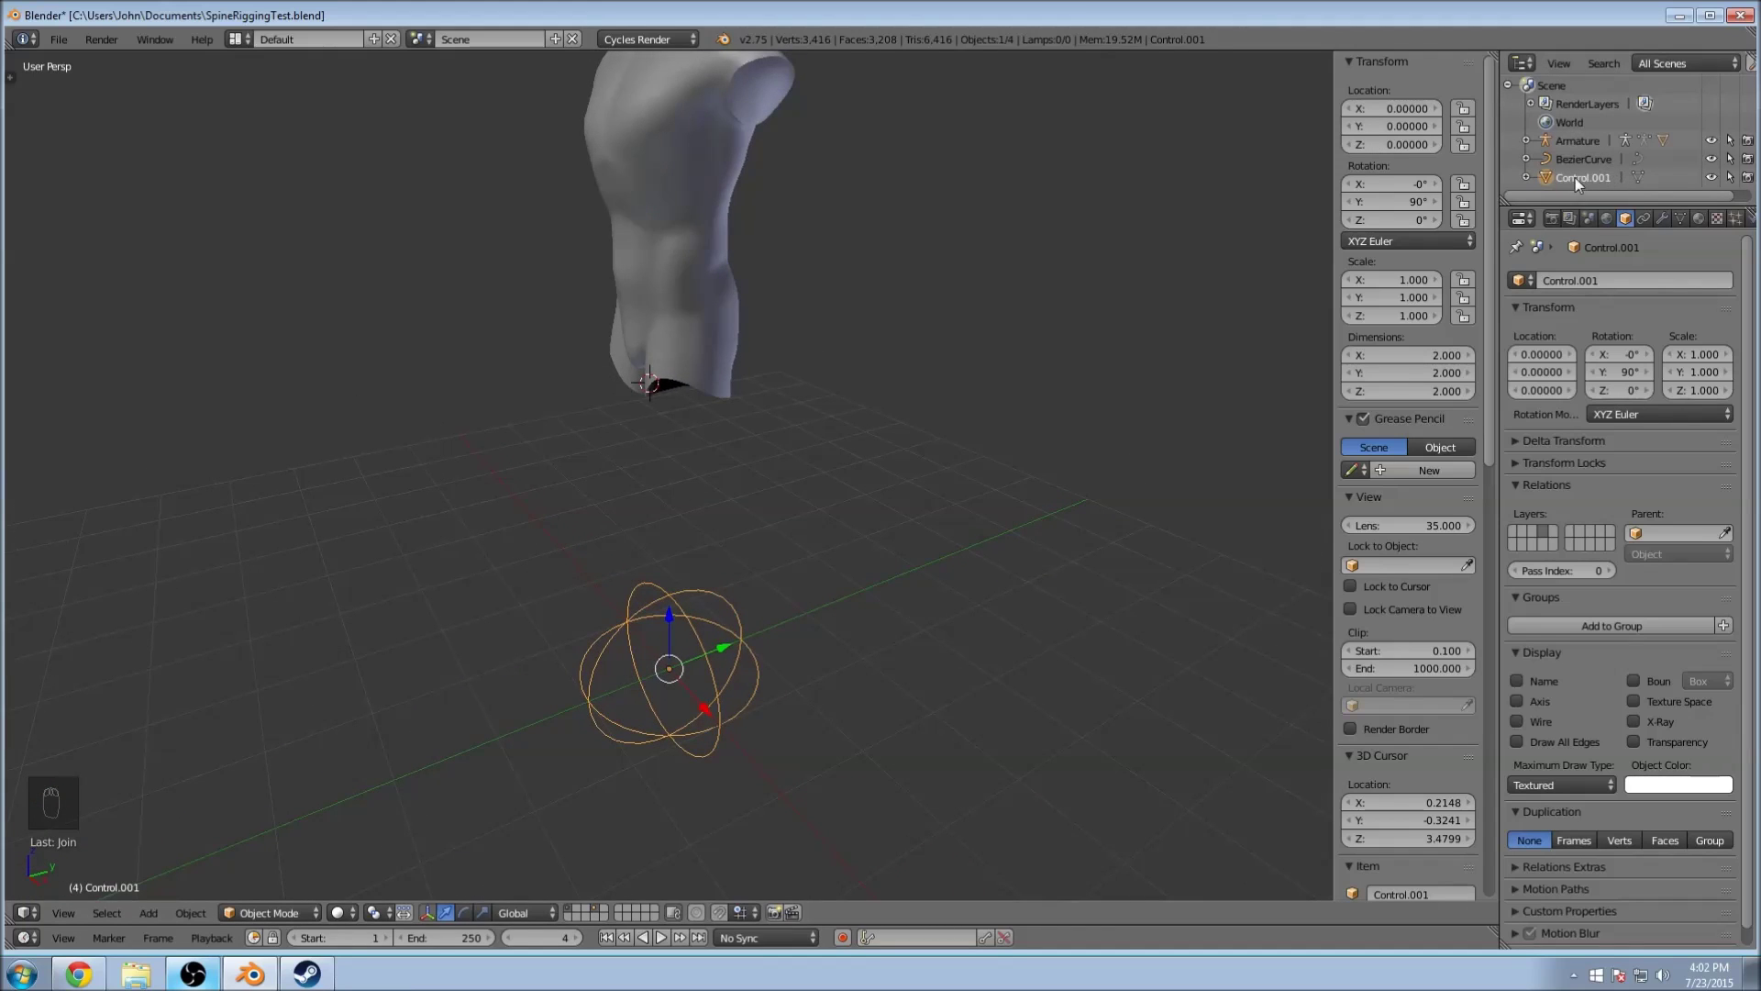
middle_click_drag(789, 612, 880, 523)
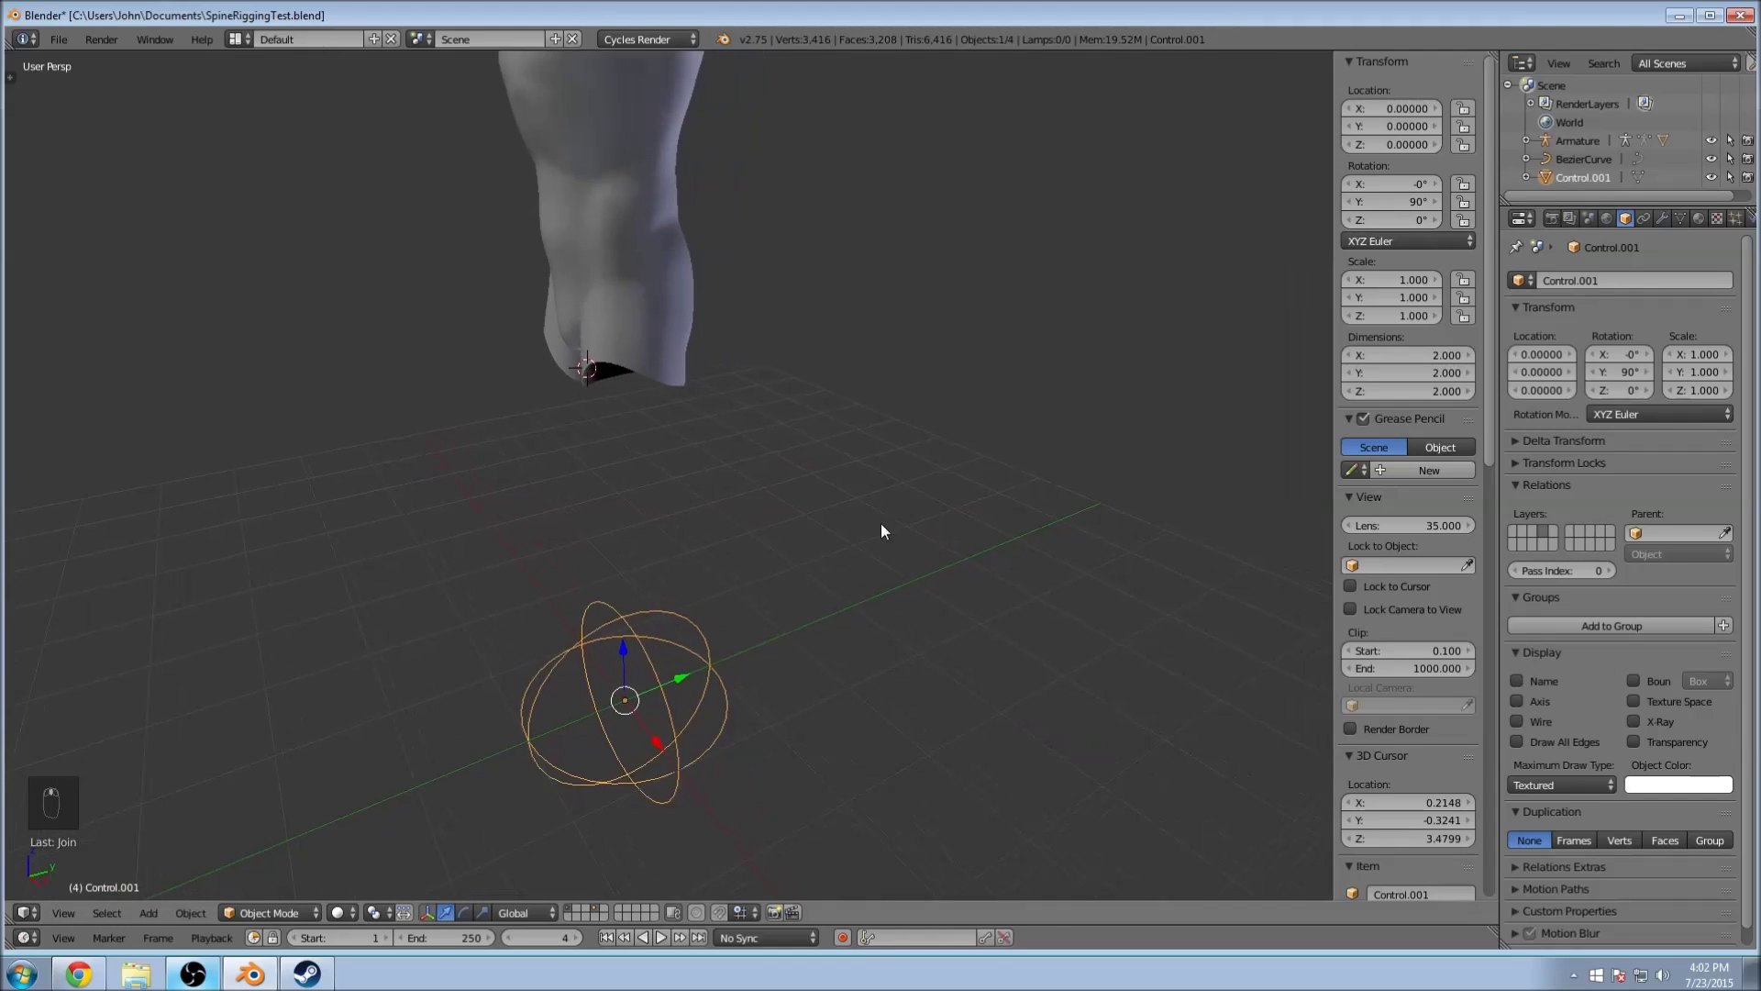
Step: Rename the BezierCurve object as SpineCurve
left_click(1579, 140)
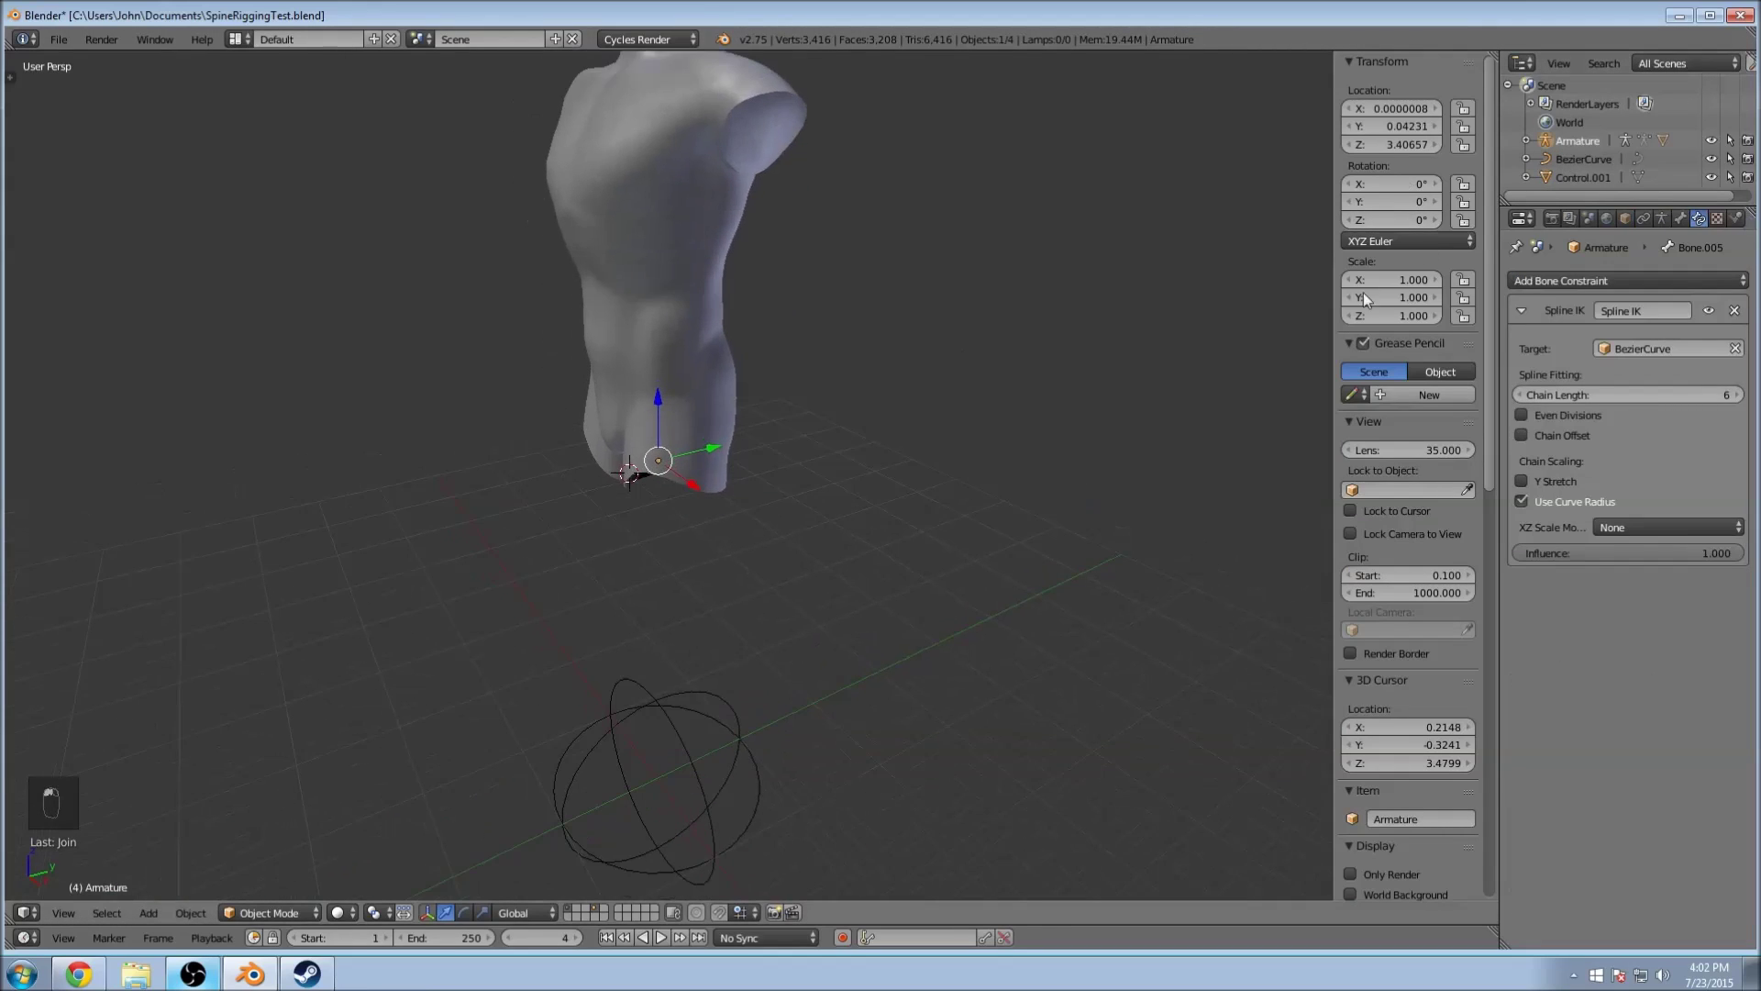
double_click(1587, 160)
type("Spin")
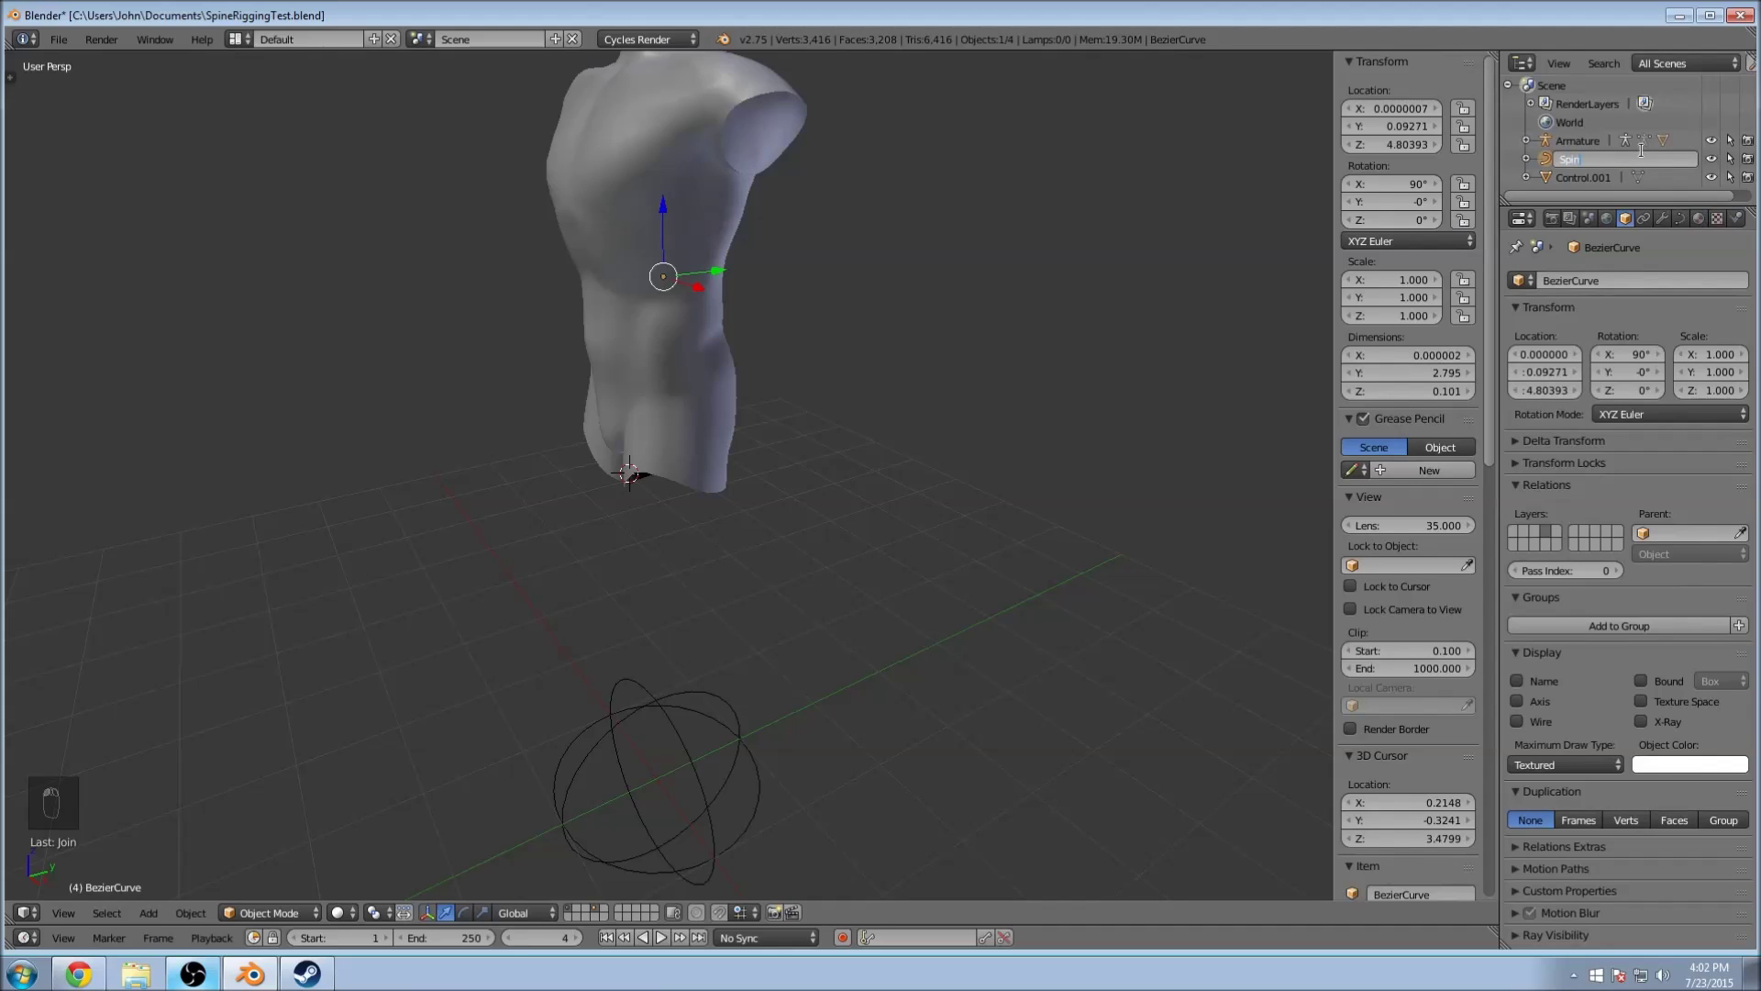
key("BackSpace")
key("BackSpace")
key("BackSpace")
key("BackSpace")
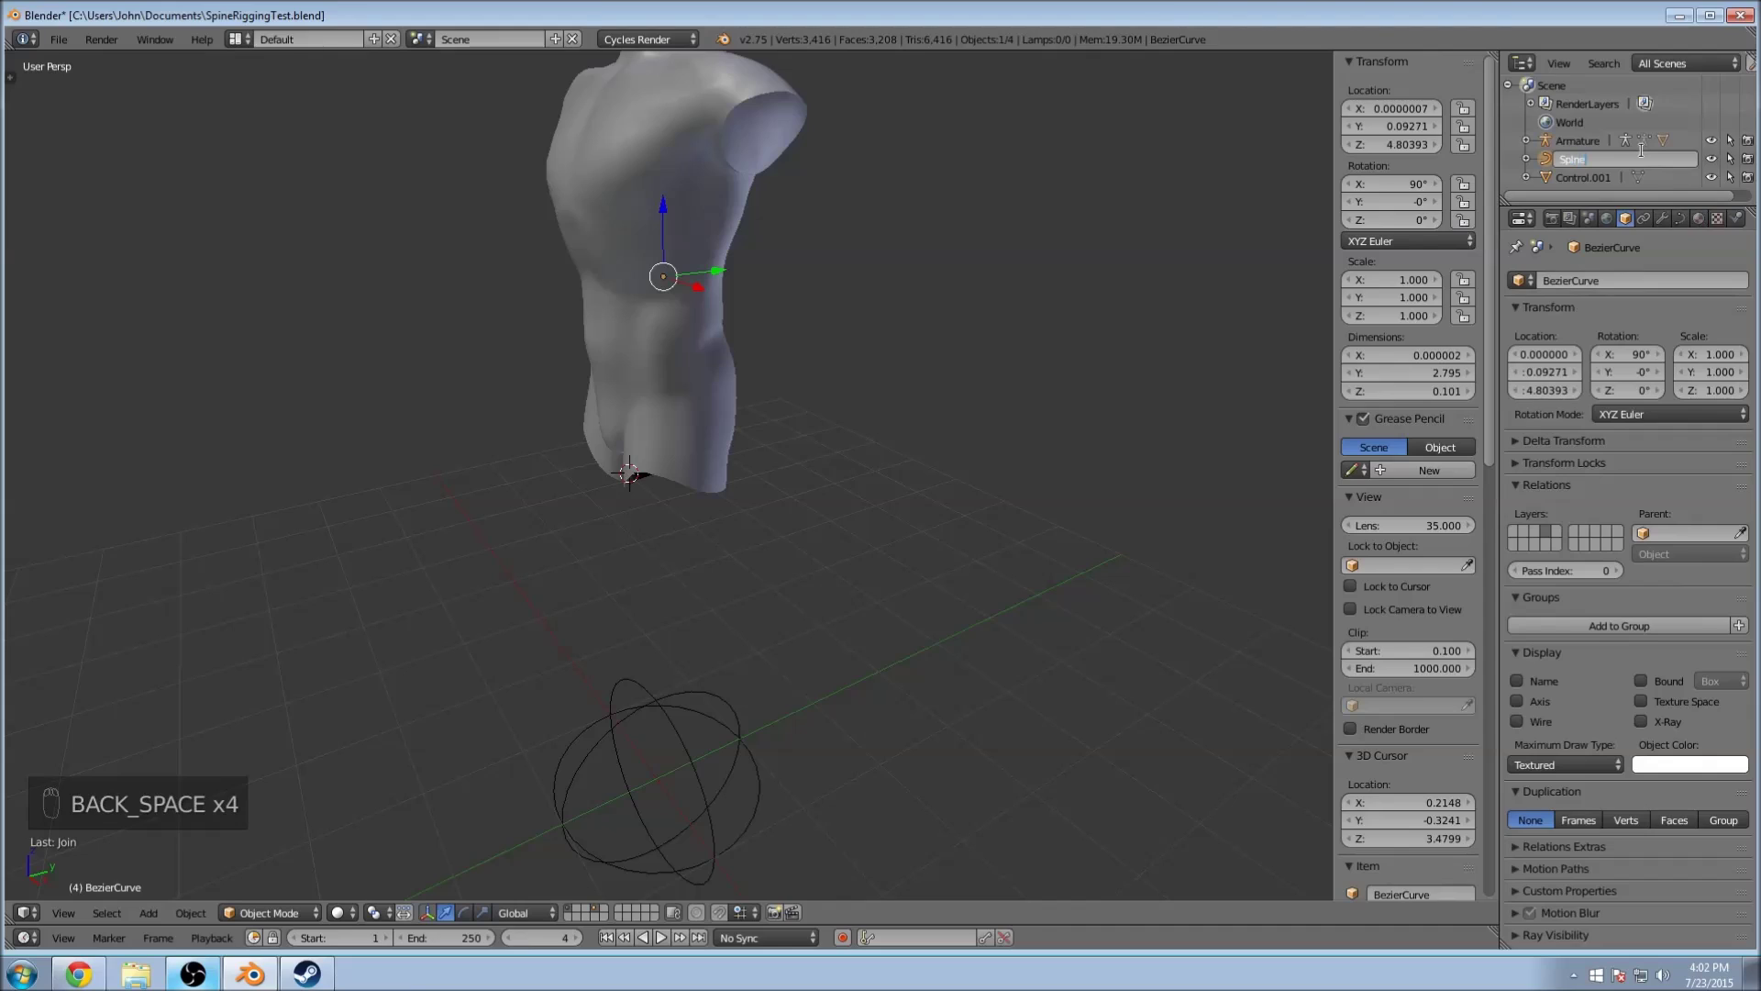
key("BackSpace")
key("BackSpace")
key("Return")
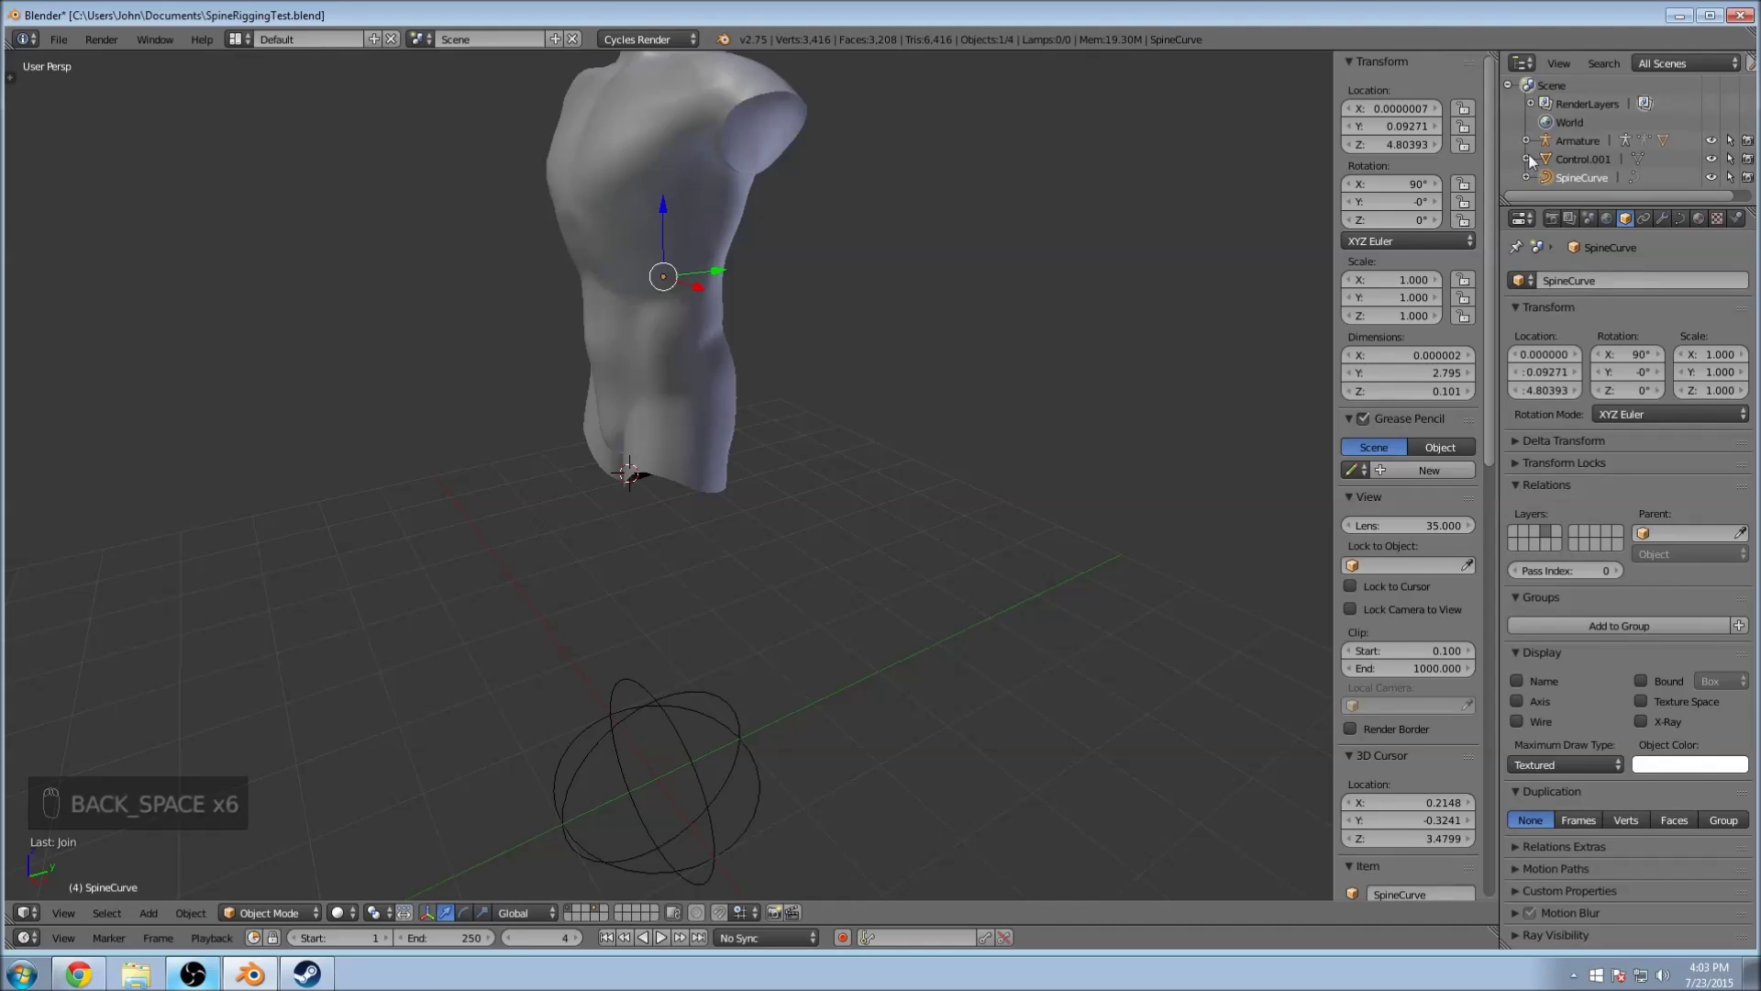
Step: Rename the Armature object as Spine
double_click(1565, 140)
type("Sp")
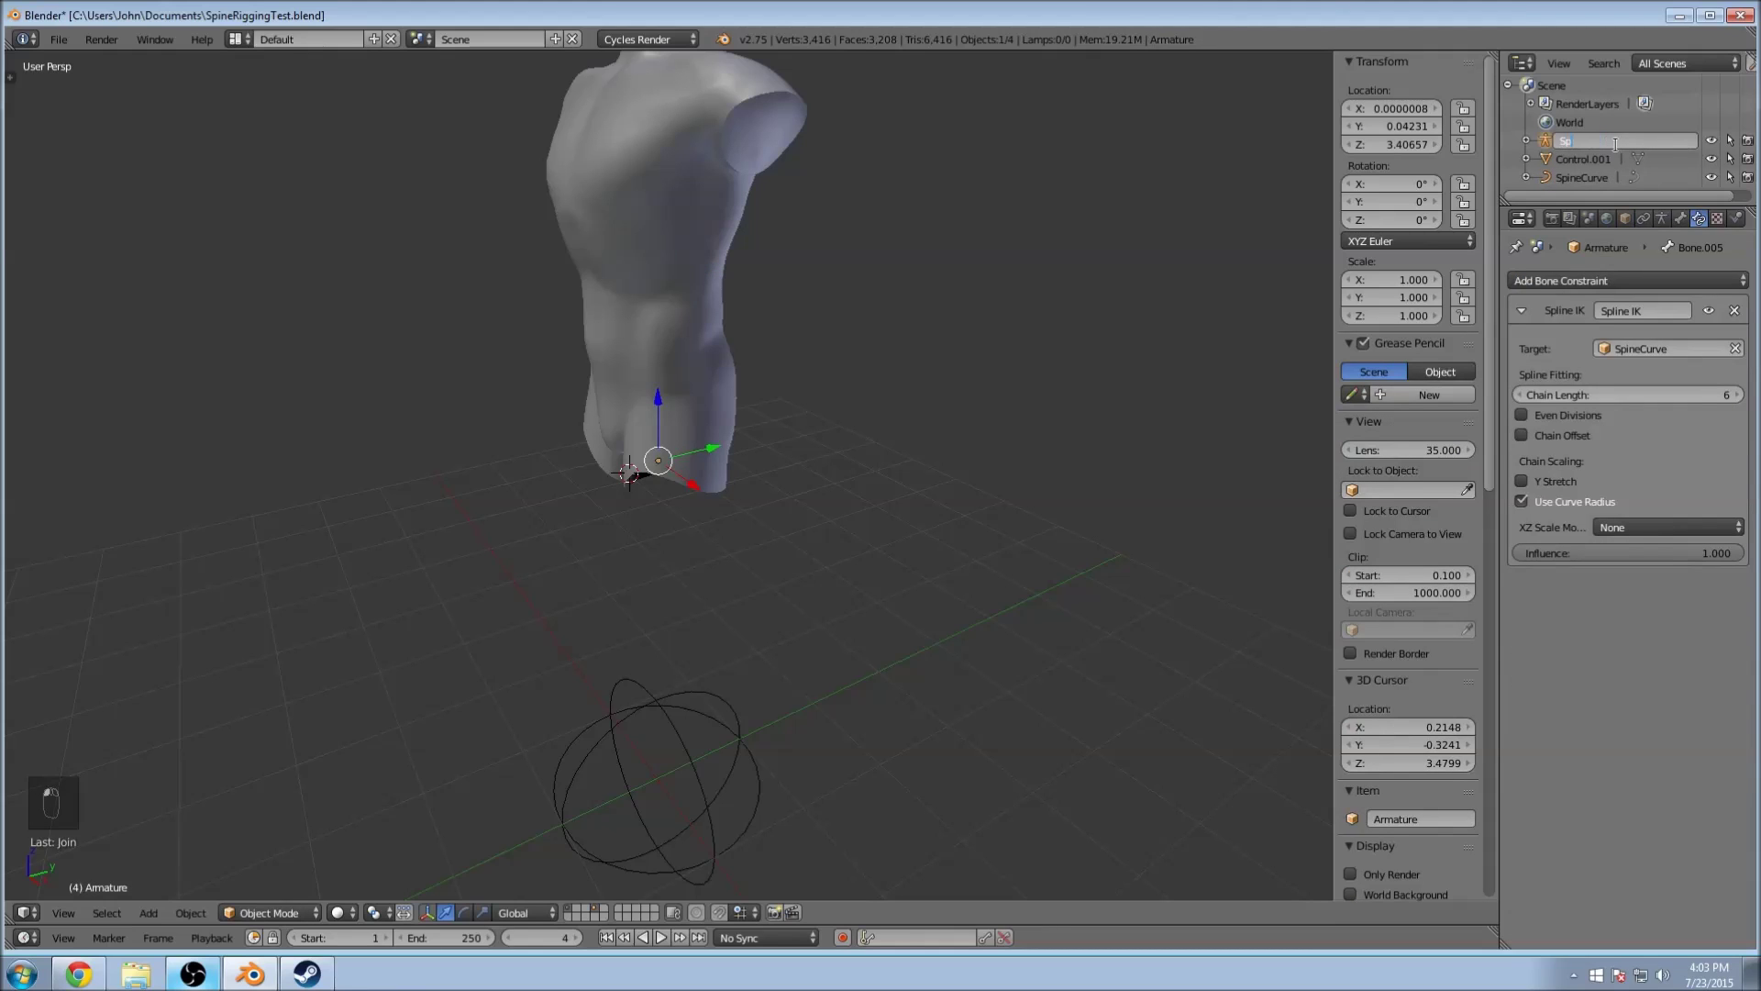
key("Return")
Step: Show the scene in wireframe, enter Edit Mode on the Spine armature and rename its lowest bone as Spine_Jnt1
scroll(883, 284, "up", 2)
middle_click_drag(884, 285, 770, 283, "shift")
key("z")
middle_click_drag(850, 425, 853, 456)
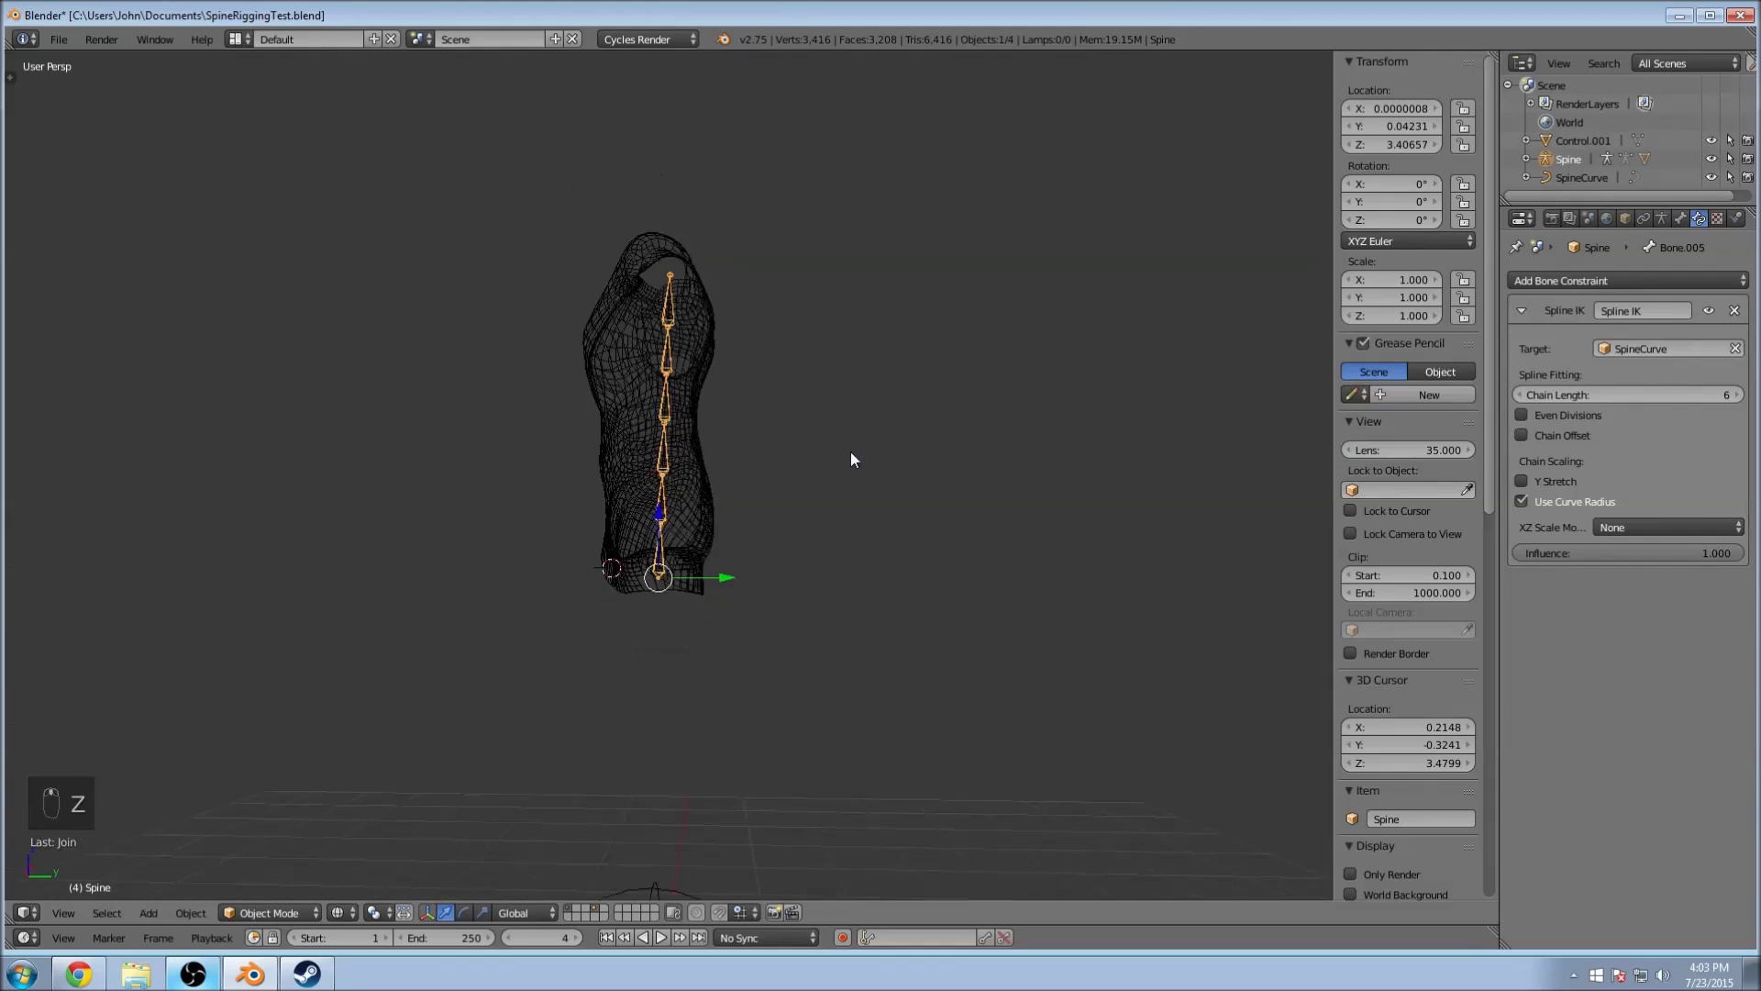
key("Tab")
middle_click_drag(884, 330, 904, 361)
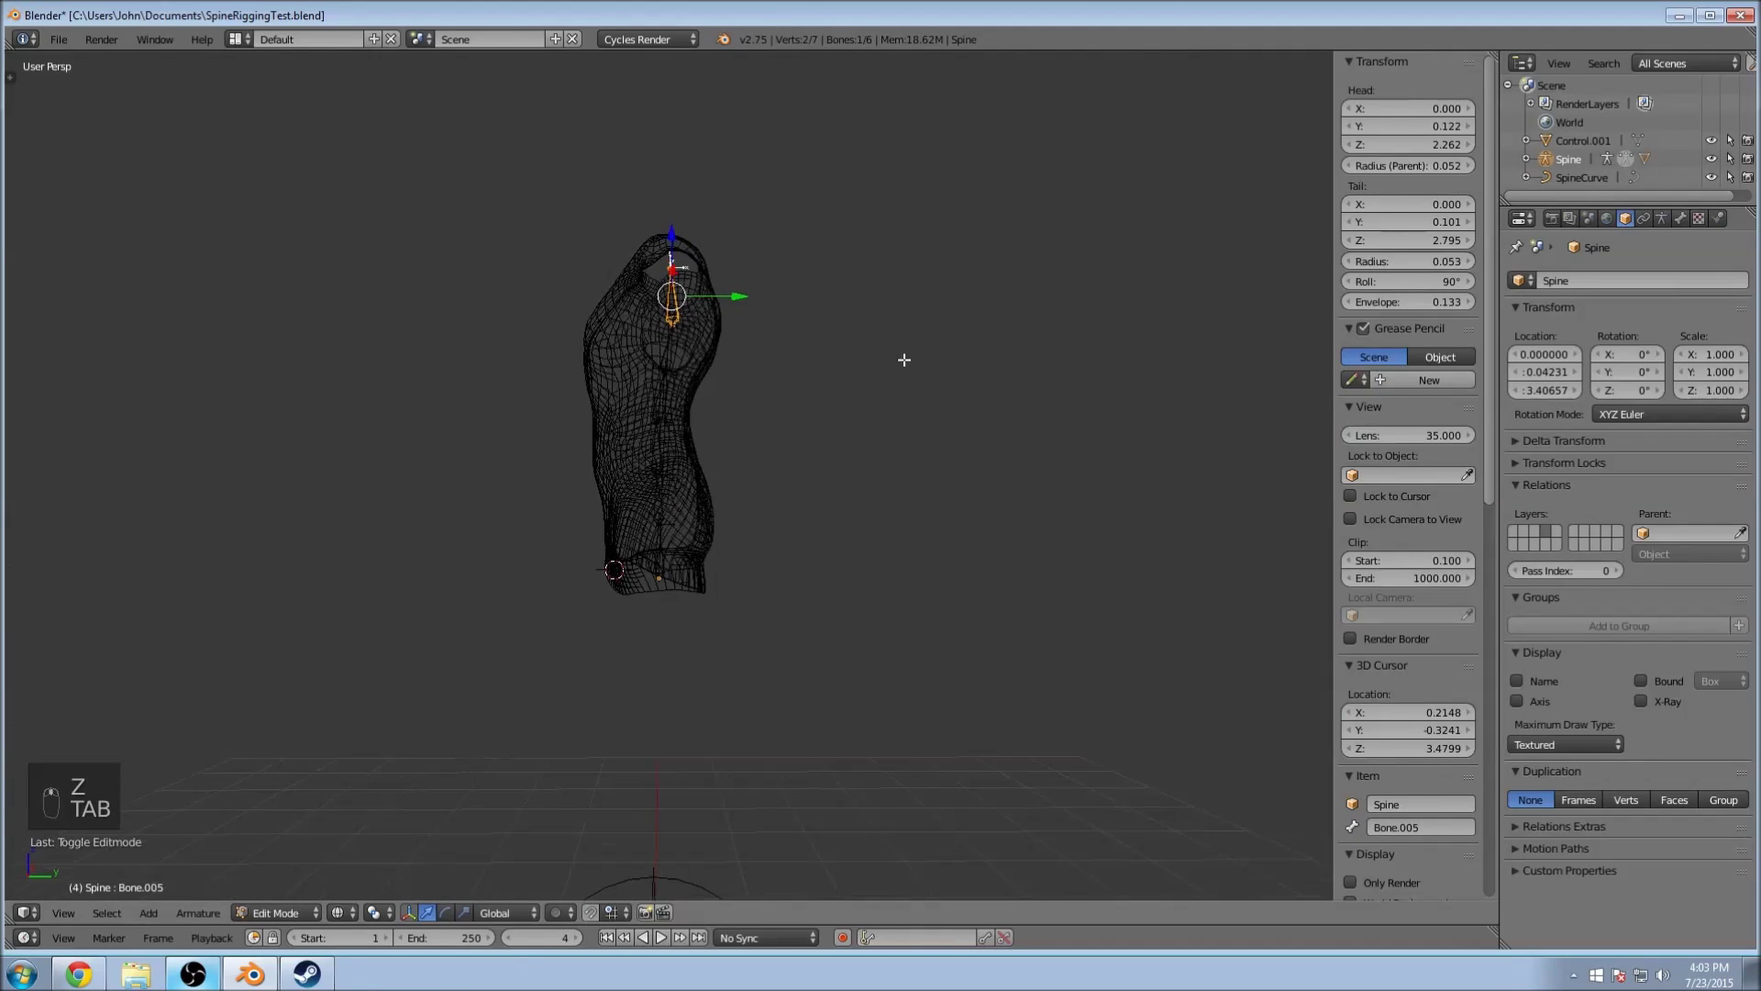
left_click(1681, 218)
right_click(669, 555)
left_click(1592, 280)
type("Spine_Jnt1")
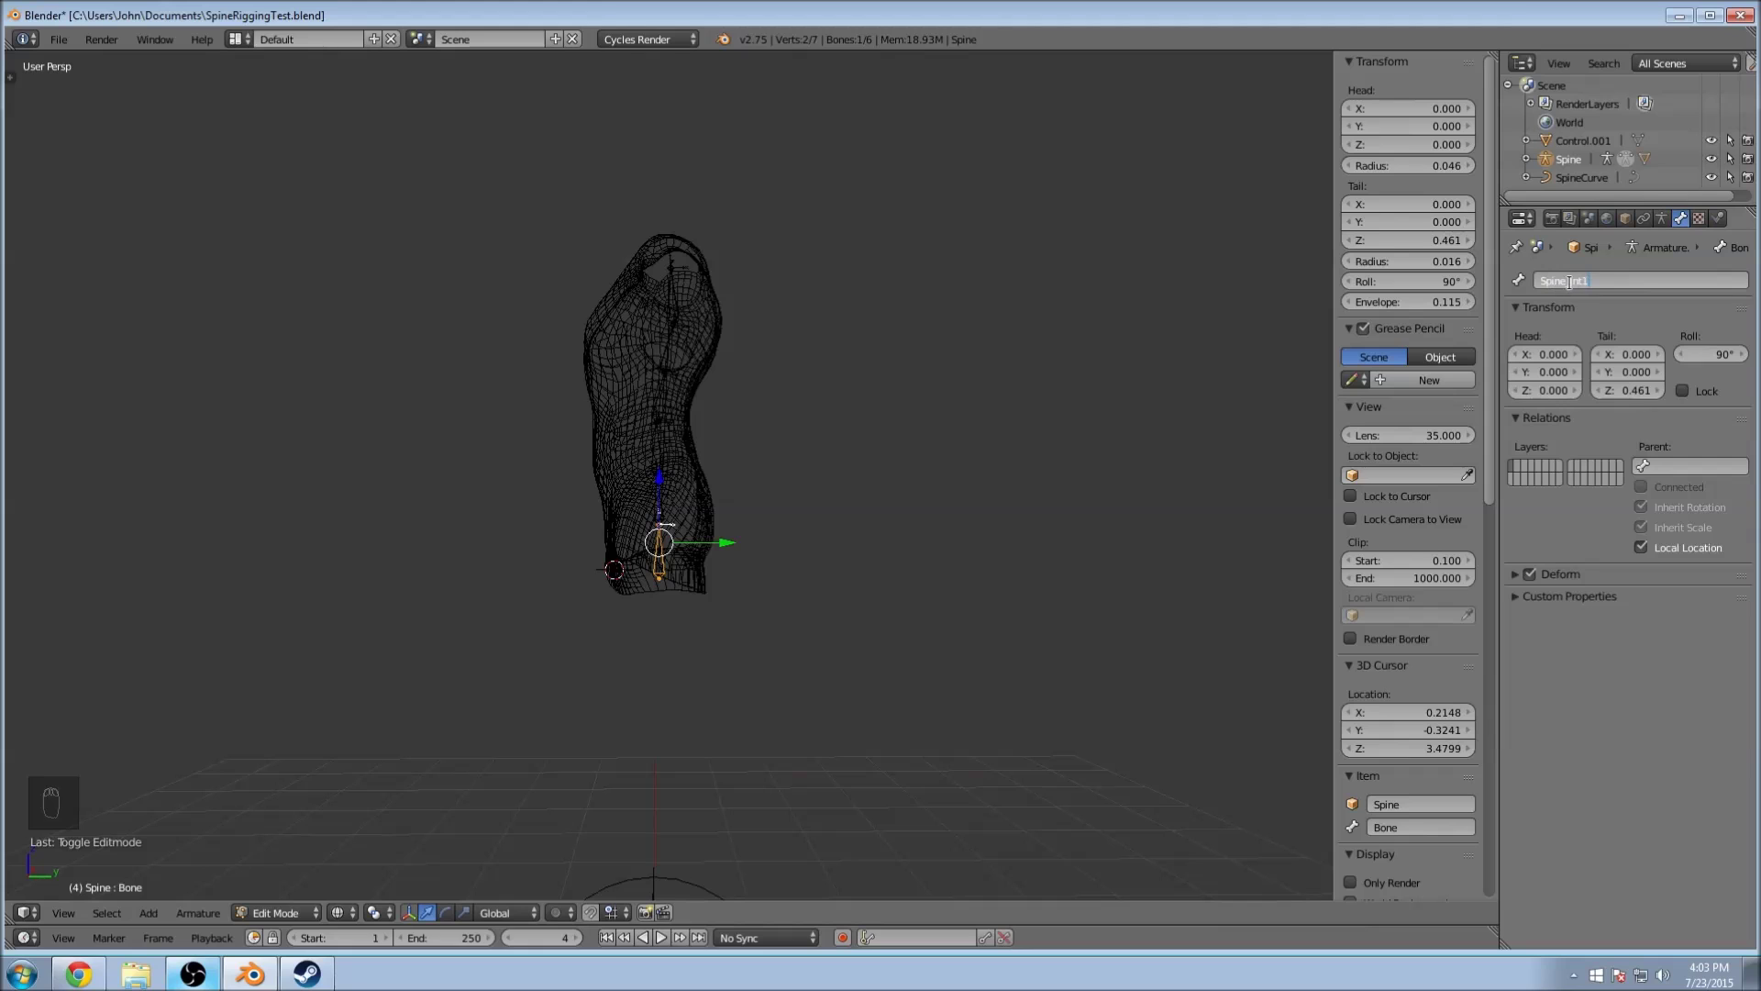
key("Return")
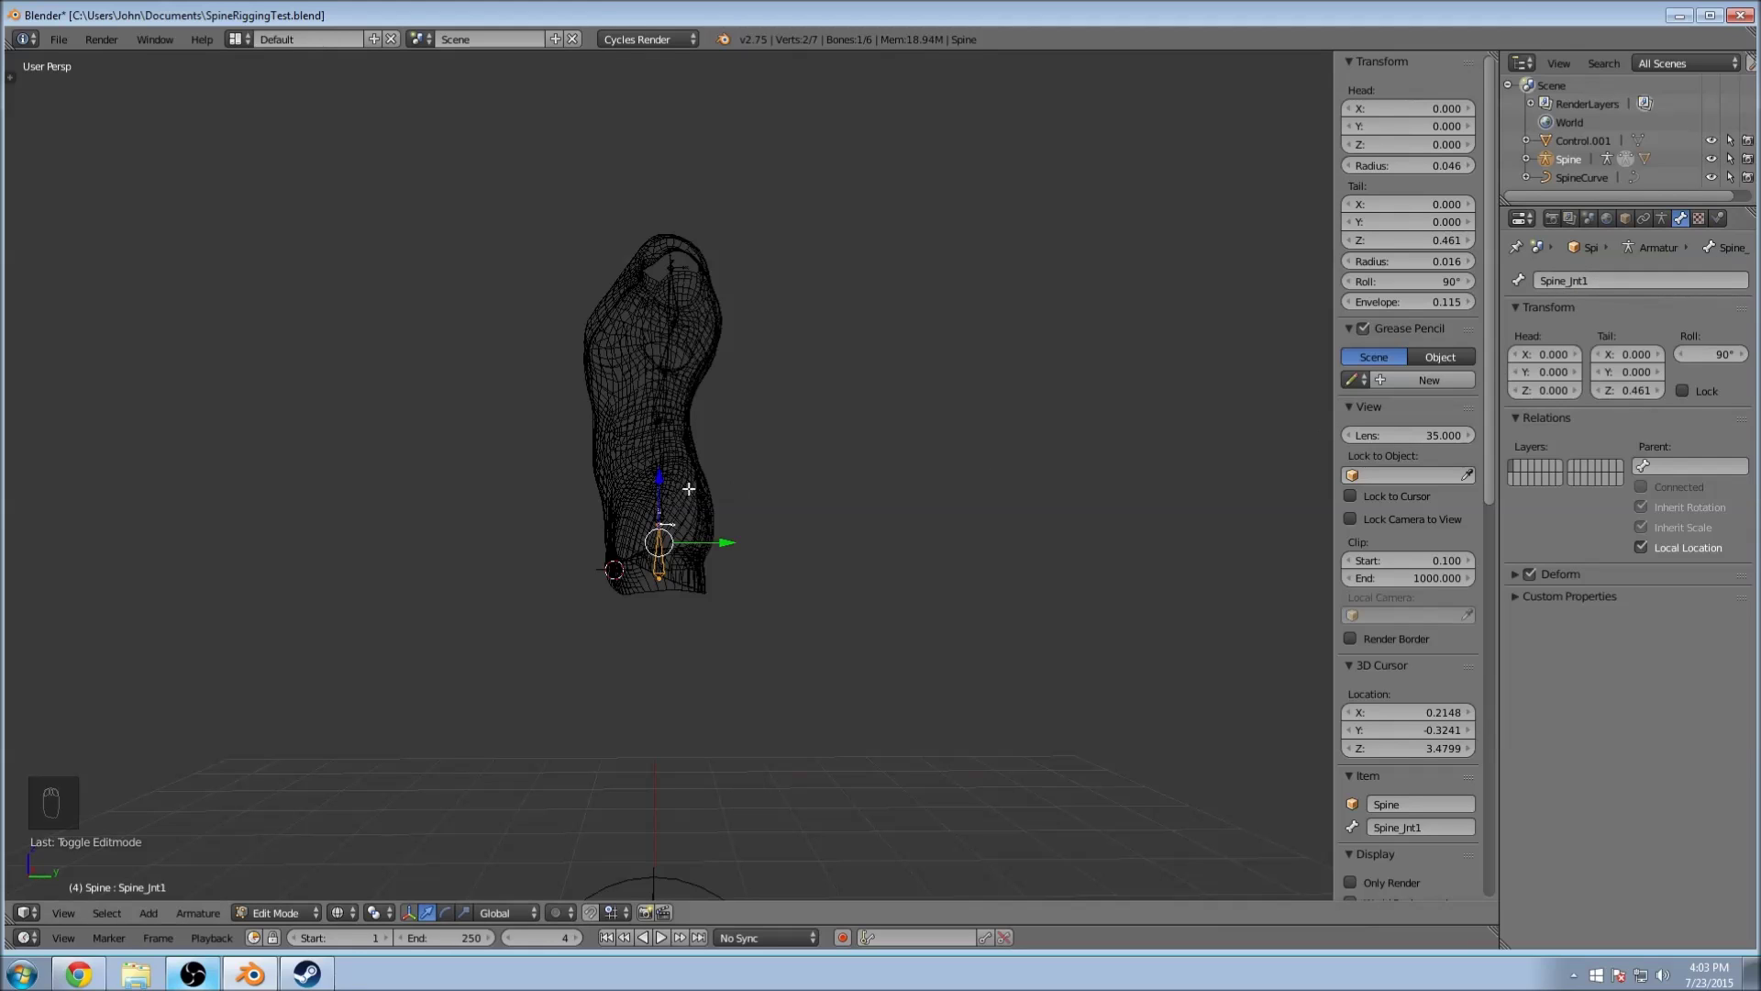
Step: Select the second bone from the base of the spine chain and rename it as Spine_Jnt2
scroll(645, 570, "up", 6)
key("e")
left_click(638, 414)
double_click(1614, 281)
type("Spine_Jnt2")
key("Return")
Step: Select the third bone from the base of the spine chain and rename it as Spine_Jnt3
key("e")
left_click(655, 423)
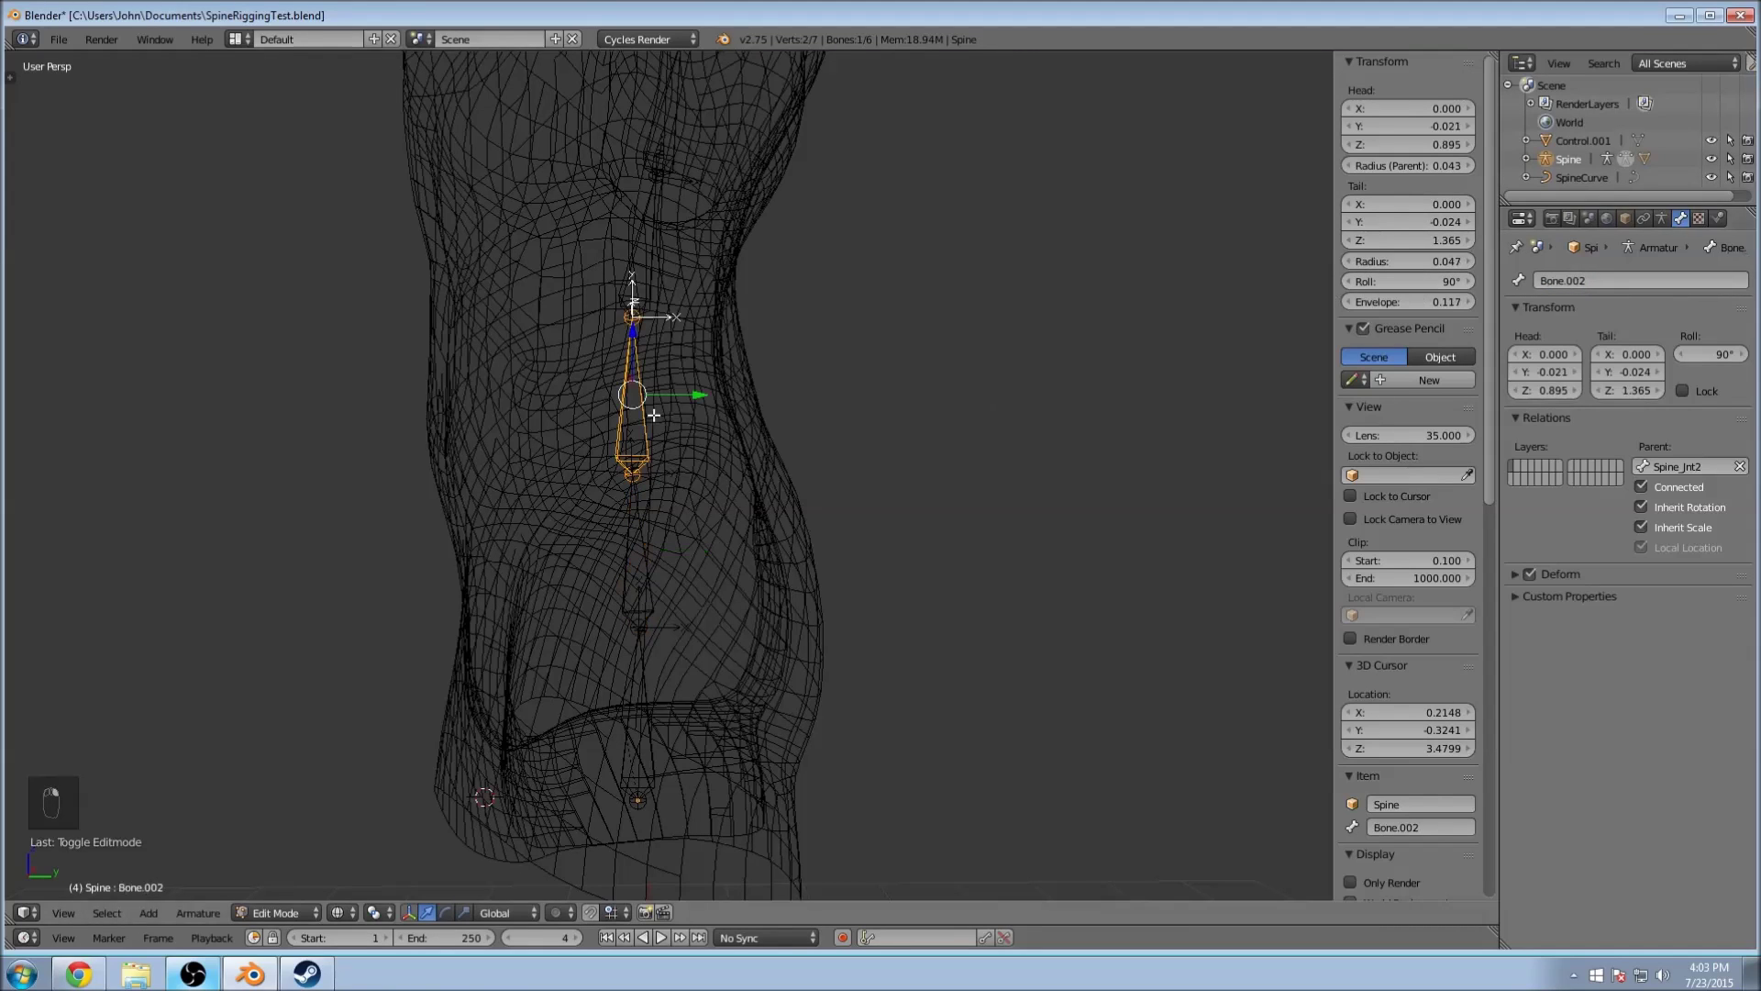
double_click(1606, 275)
type("Spine_Jnt3")
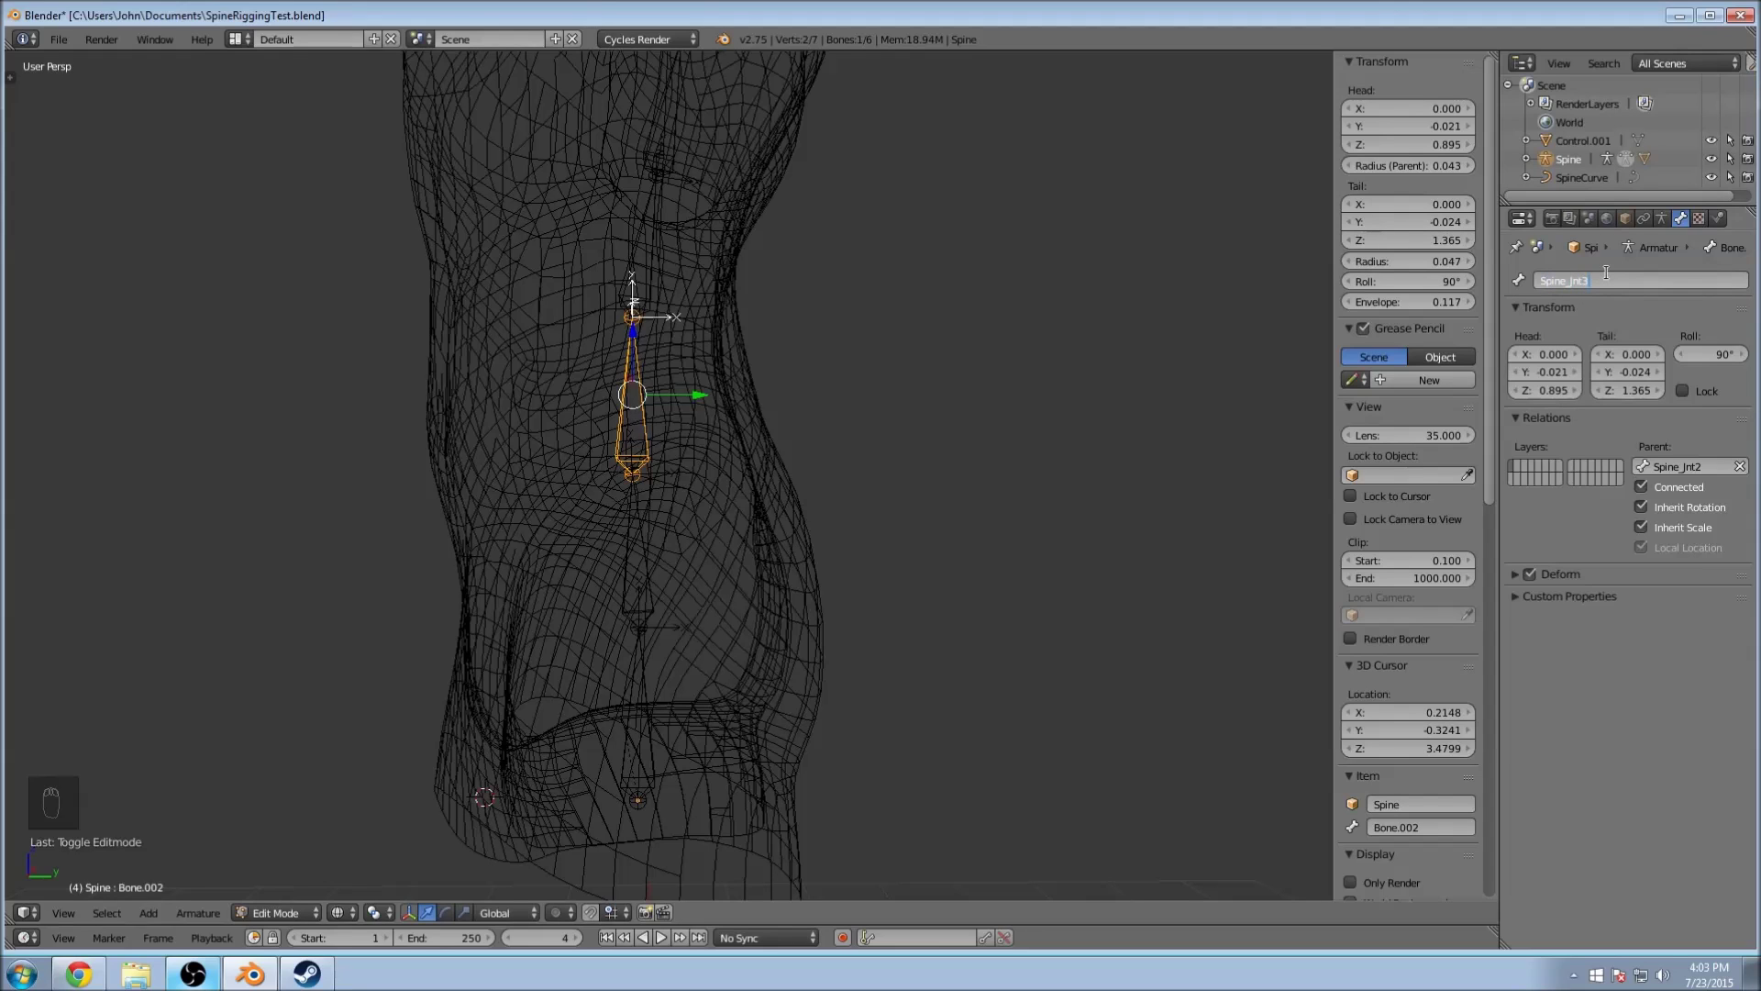
key("Return")
Step: Select the fourth bone from the base of the spine chain and rename it as Spine_Jnt4
scroll(775, 275, "down", 2)
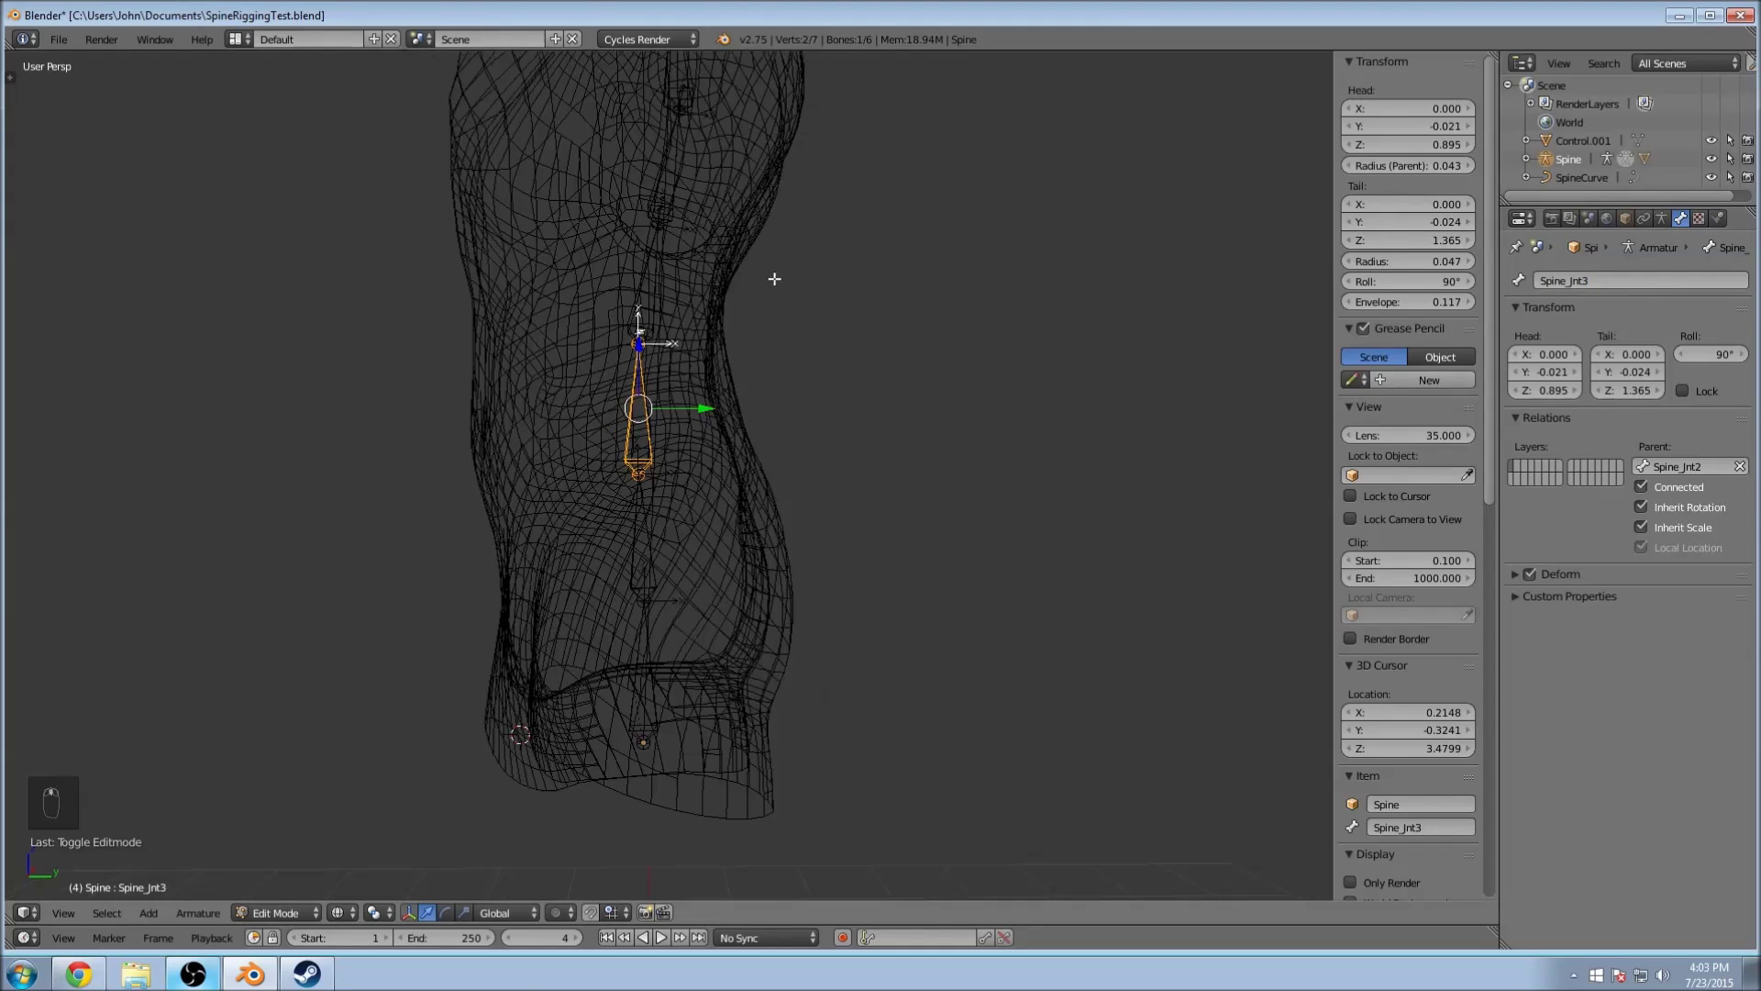
key("e")
left_click(688, 310)
left_click(1642, 280)
type("S")
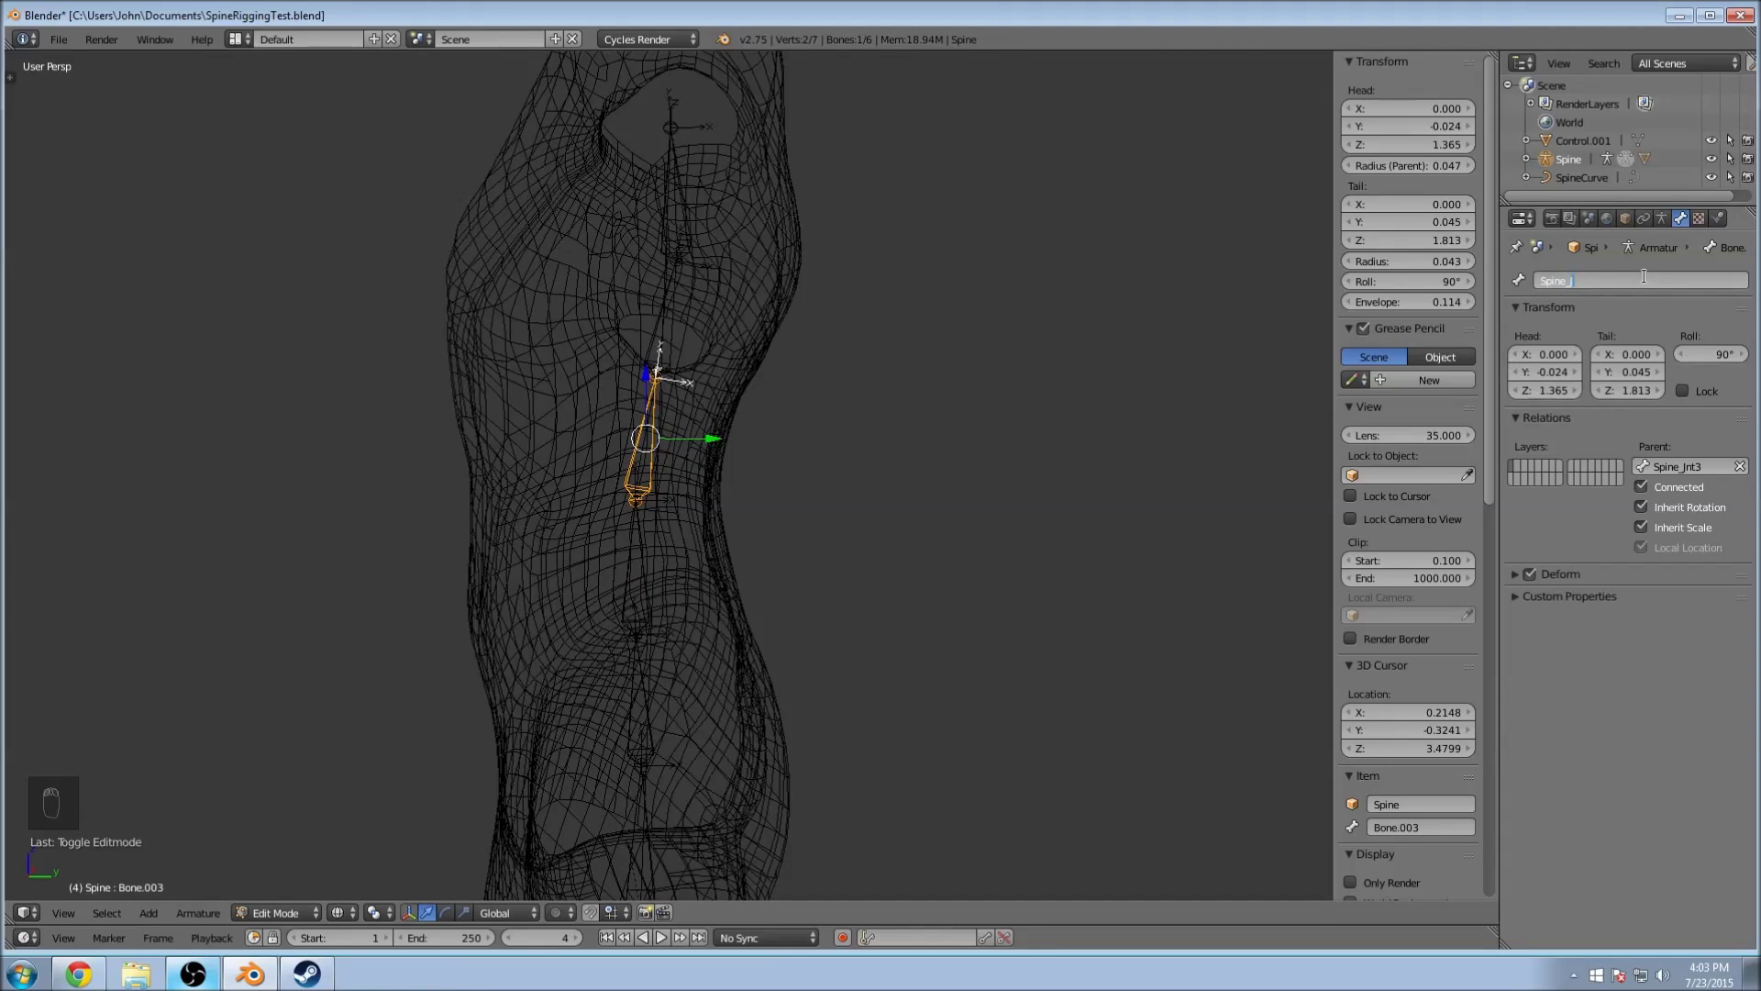
type("pine_Jnt4")
key("Return")
Step: Select the fifth bone from the base of the spine chain and rename it as Spine_Jnt5
key("e")
left_click(667, 300)
middle_click_drag(1142, 291, 1128, 257)
left_click(1608, 280)
type("S")
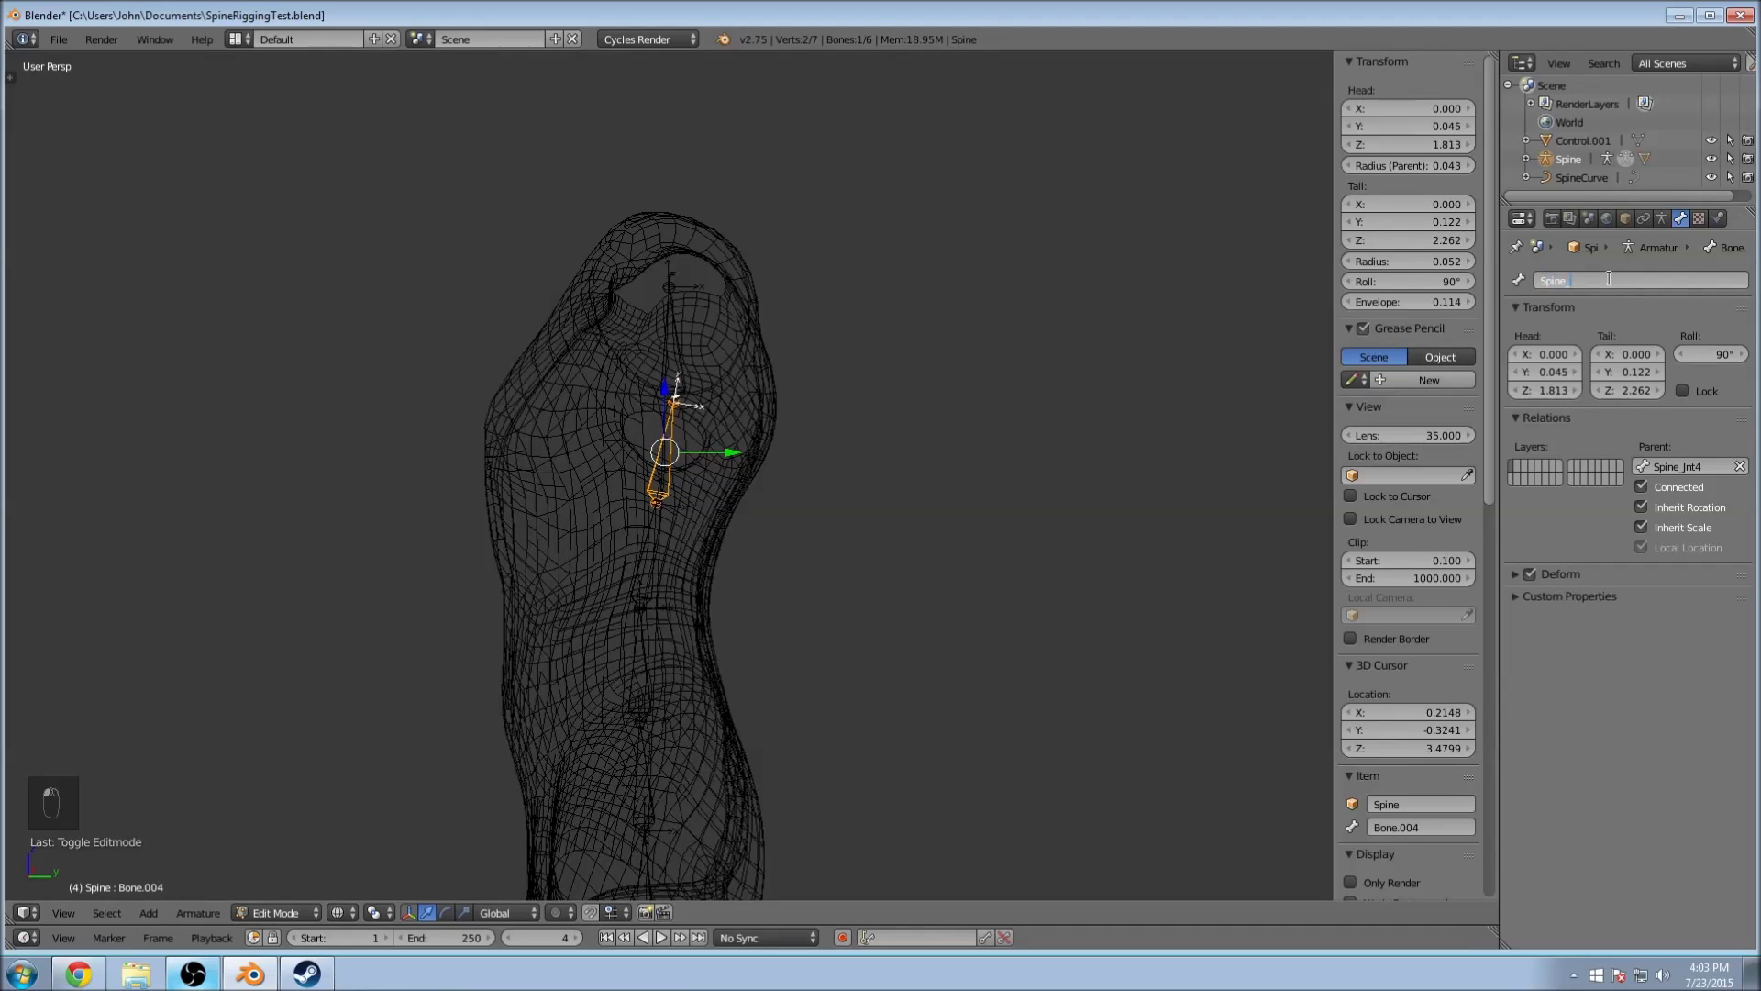
type("pine_Jnt5")
key("Return")
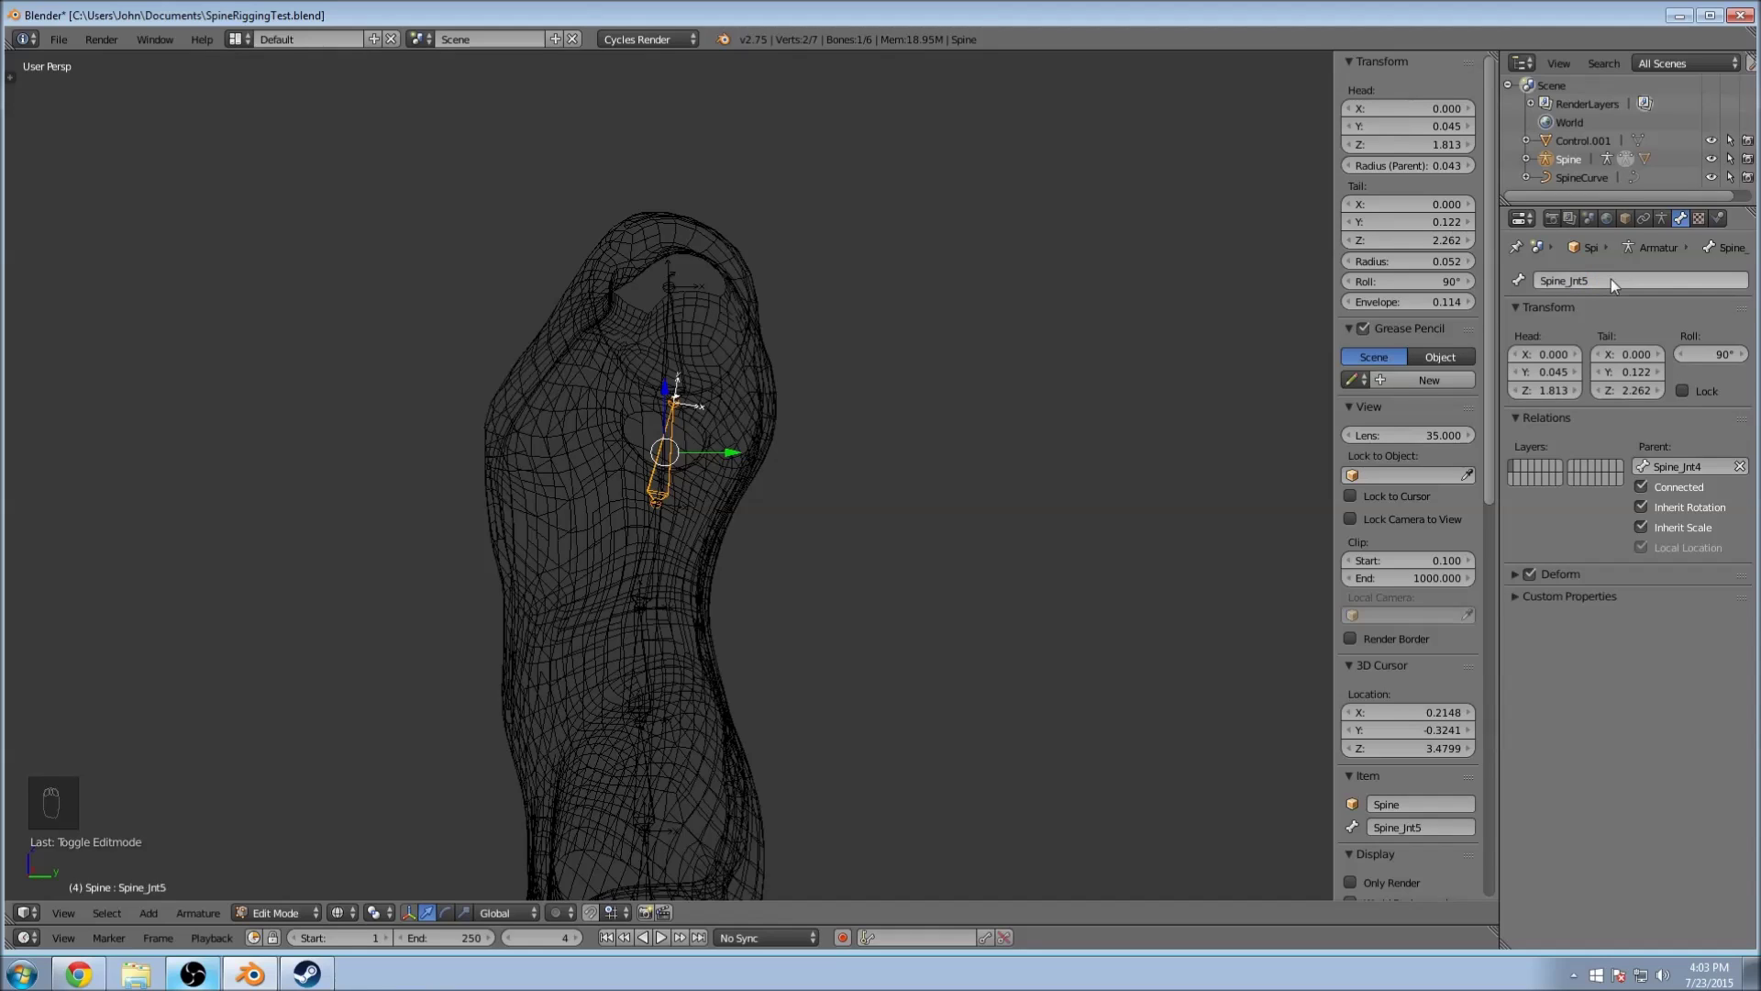
Step: Select the topmost bone of the spine chain and rename it as Spine_Jnt6
key("e")
left_click(668, 265)
left_click(1608, 280)
type("Spine_Jnt")
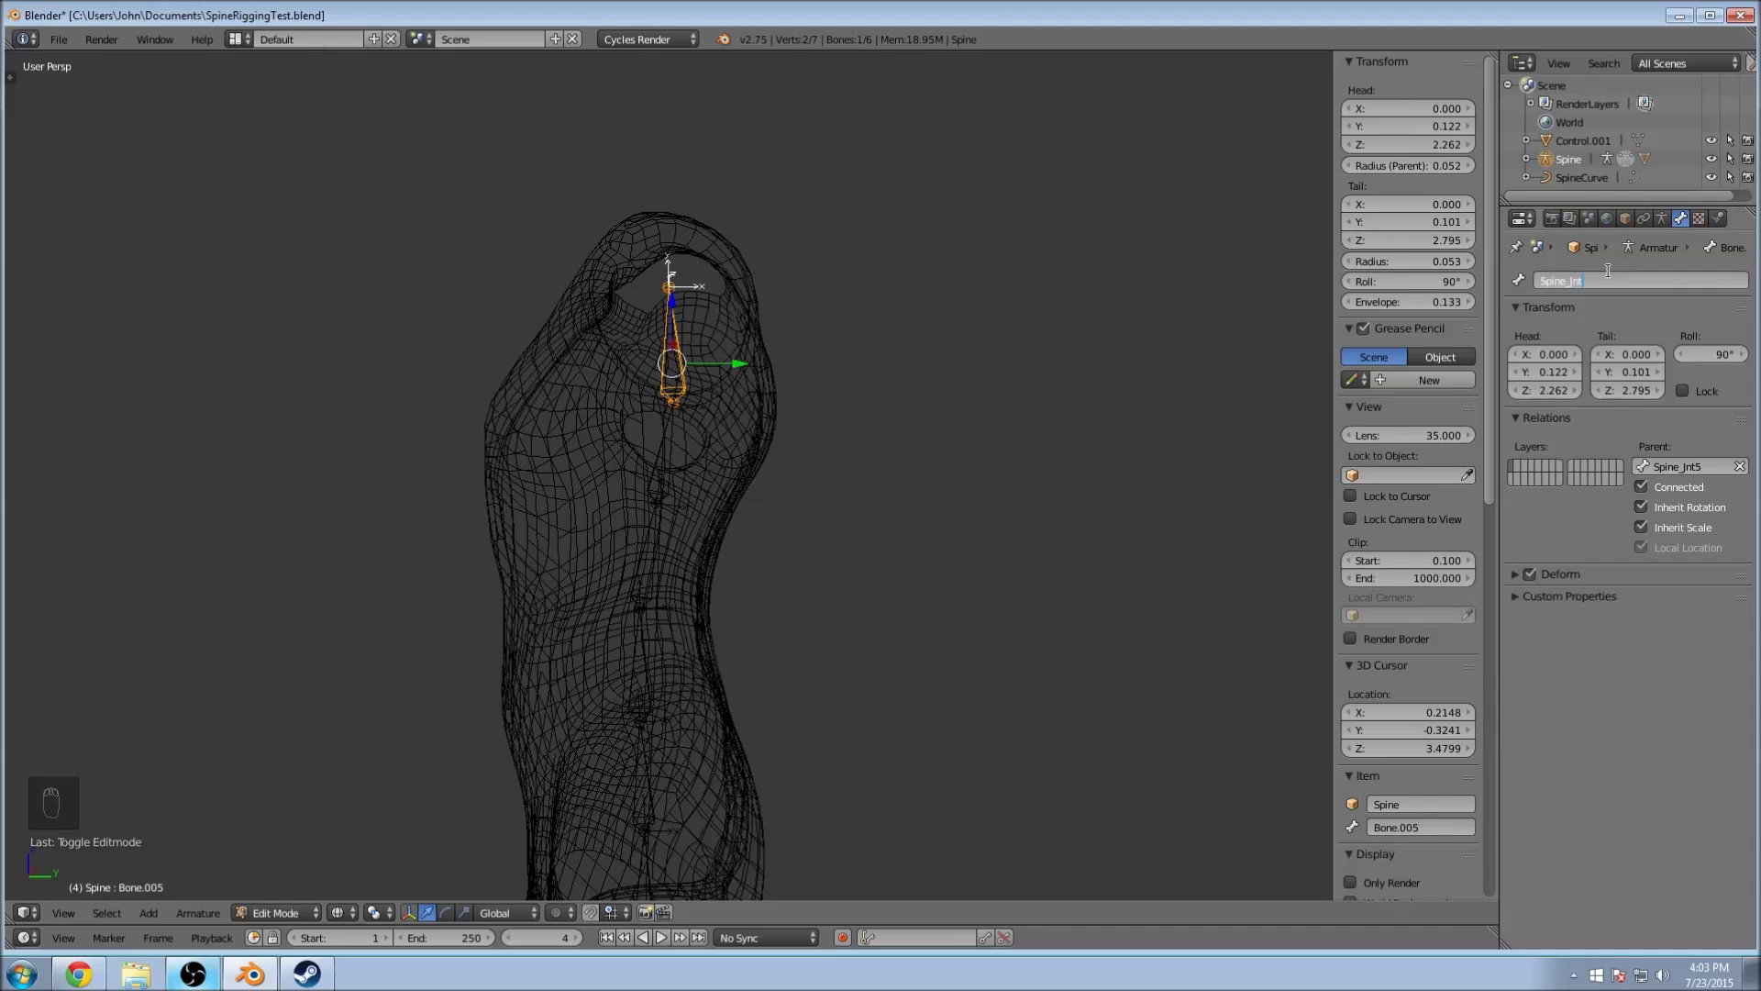
type("6")
key("Return")
Step: Return to Object Mode with solid shading, deselect everything and save the file
scroll(908, 327, "down", 3)
middle_click_drag(639, 506, 944, 519)
key("Tab")
scroll(812, 486, "up", 2)
mouse_move(799, 479)
middle_mouse_down("shift")
mouse_move(917, 406)
mouse_move(1116, 442)
mouse_move(697, 450)
middle_mouse_up("shift")
key("z")
scroll(915, 396, "down", 2)
scroll(899, 458, "up", 2)
key("a")
left_click(58, 40)
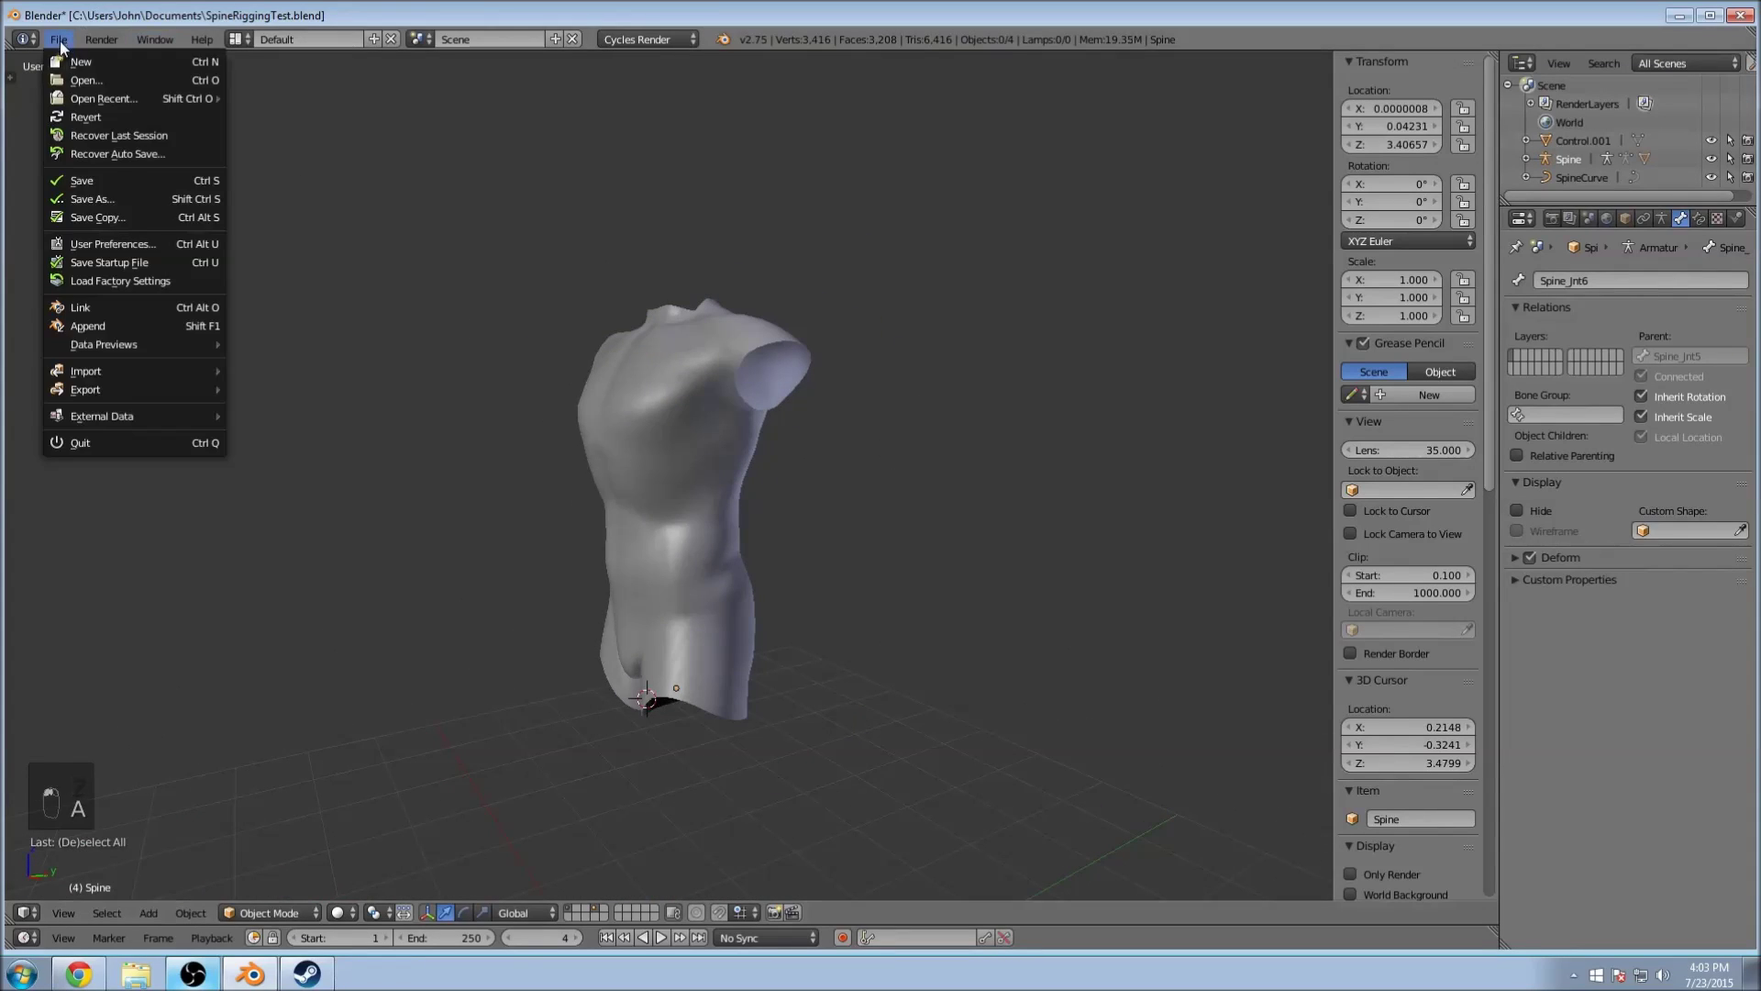
left_click(99, 178)
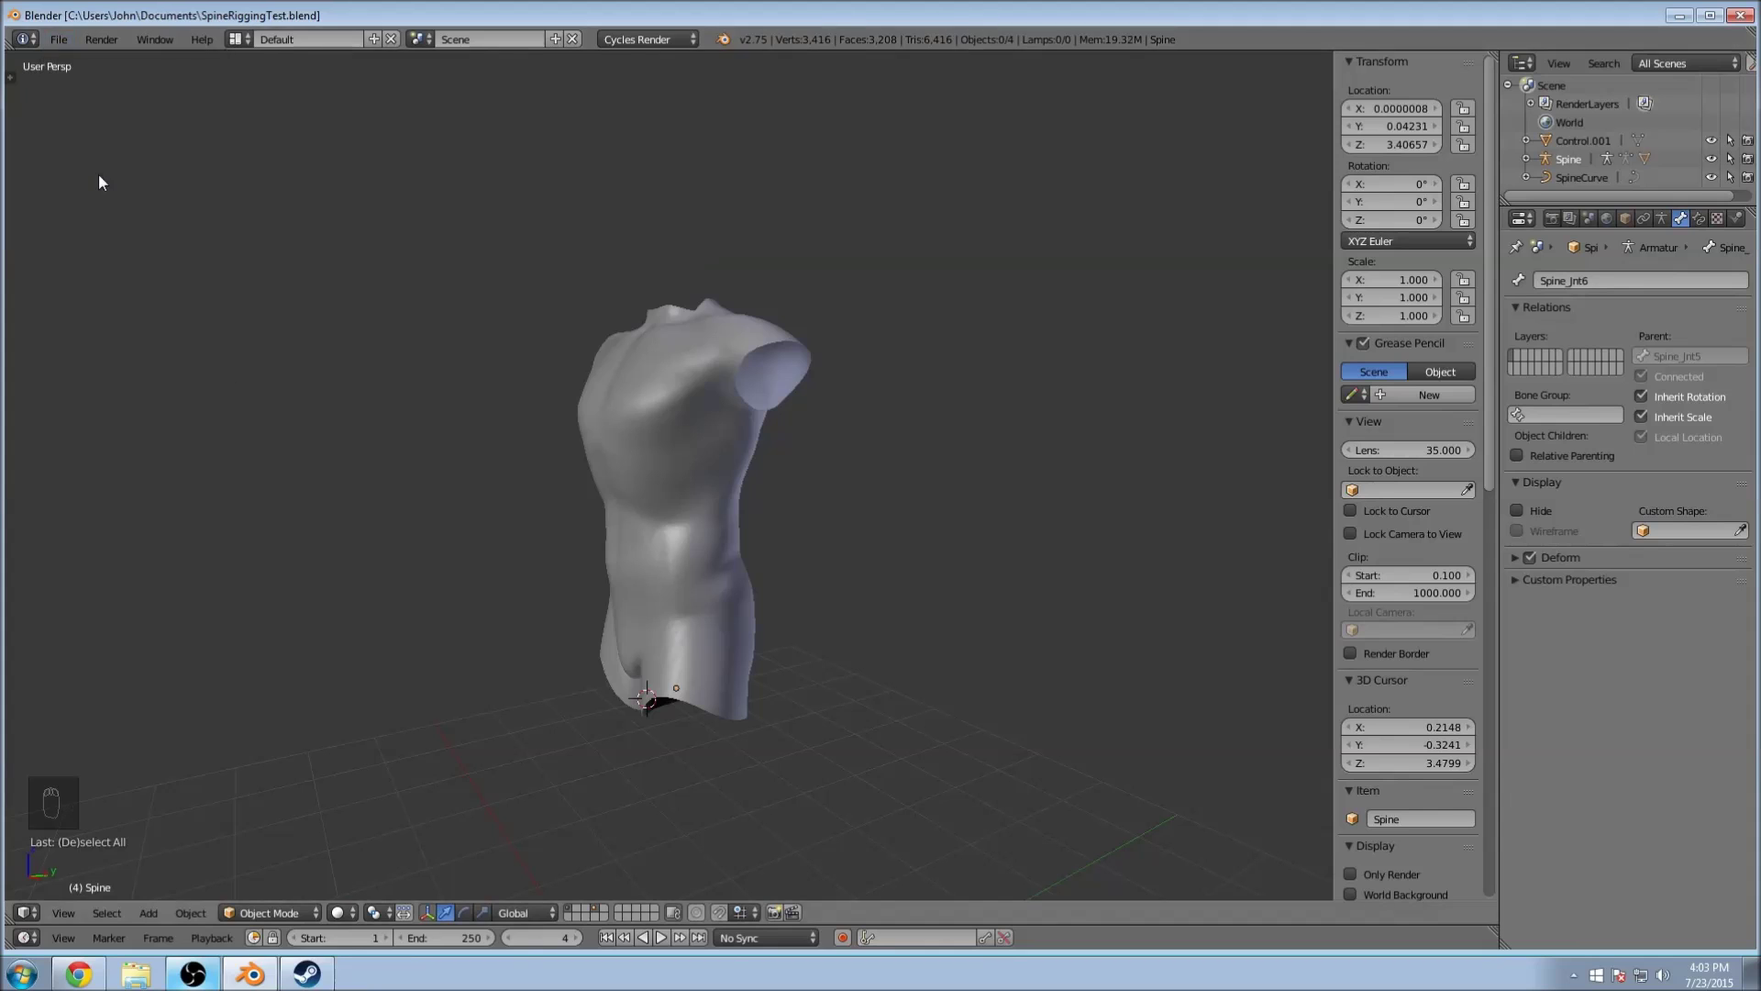
Step: Select the torso mesh and hide it so only the rig parts remain in view
middle_click_drag(610, 174, 725, 349)
right_click(723, 351)
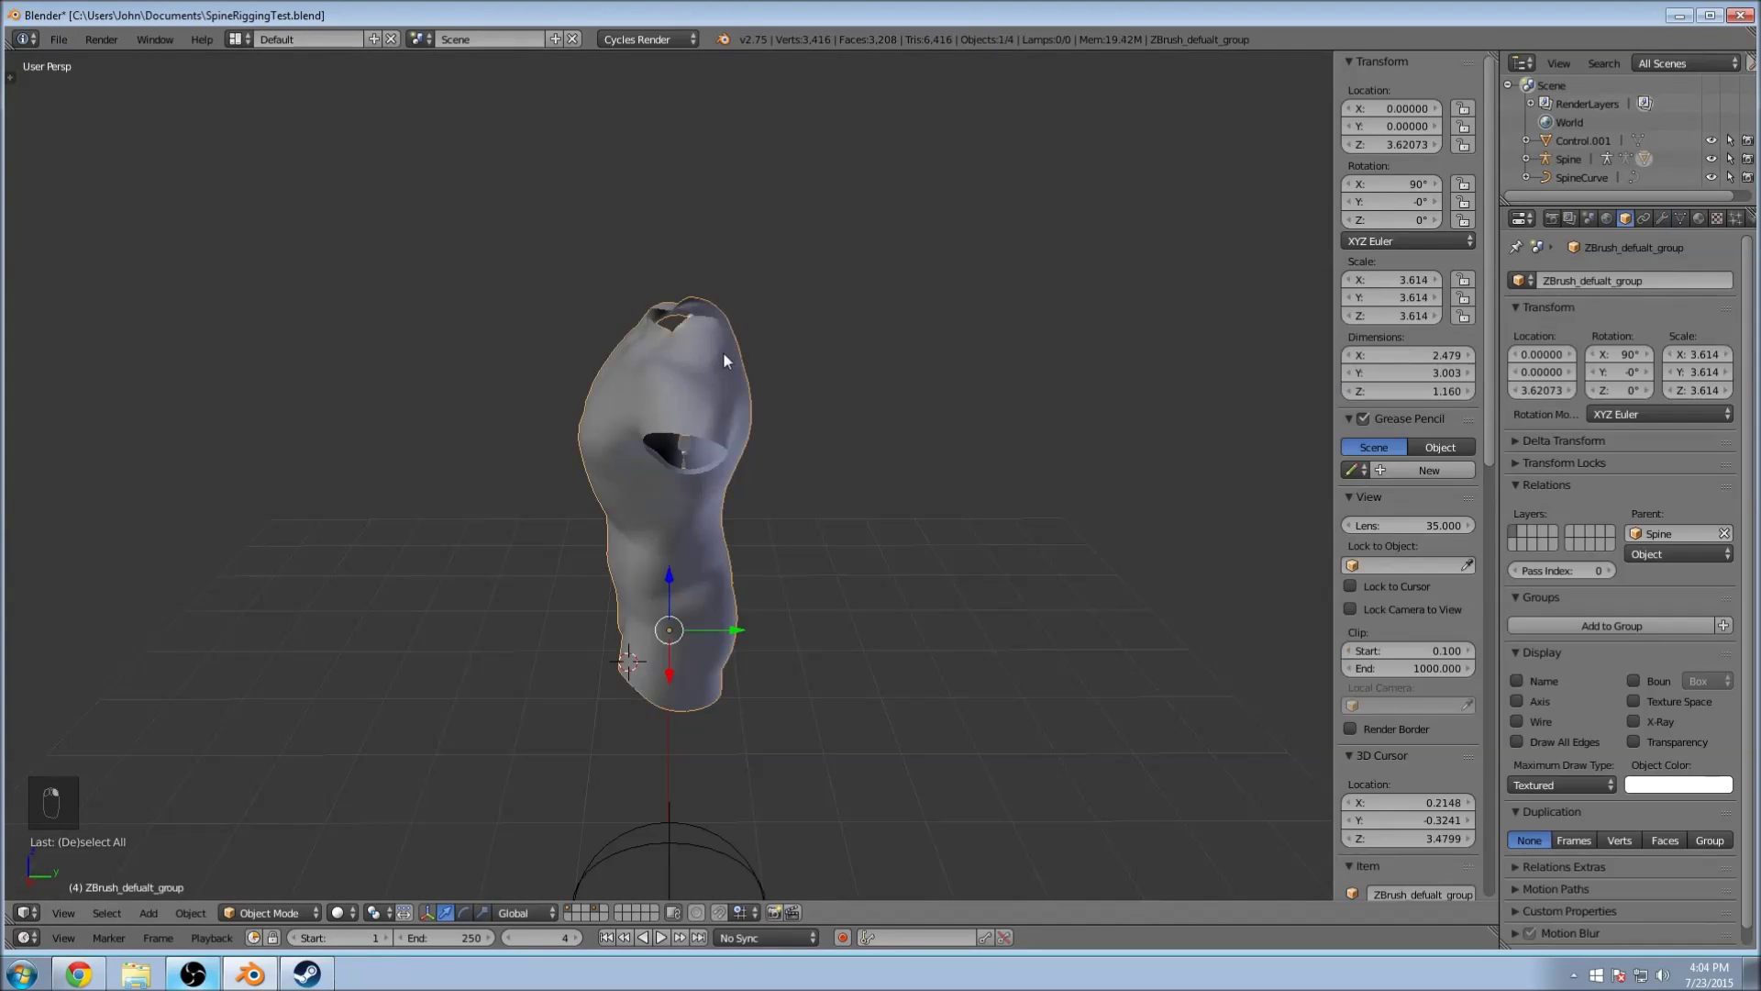
key("h")
mouse_move(680, 700)
middle_mouse_down()
mouse_move(797, 565)
mouse_move(666, 700)
middle_mouse_up()
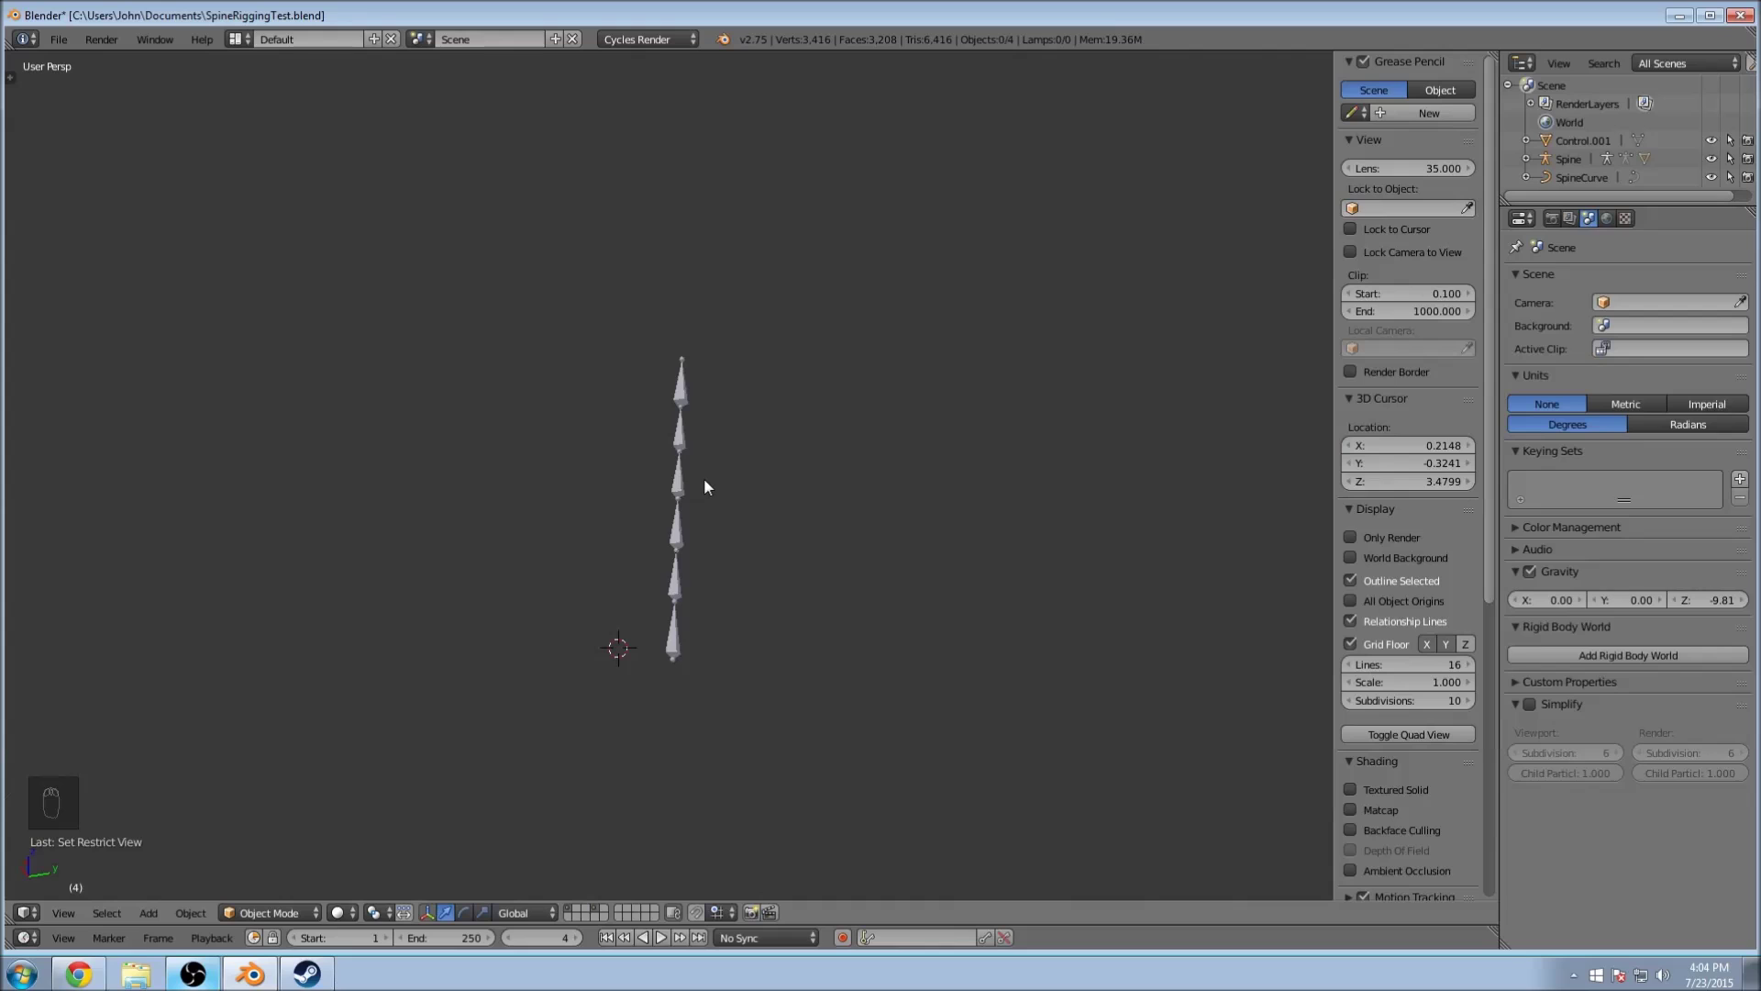
Step: Examine the Spine armature's bone chain up close in Edit Mode, then return to Object Mode
right_click(680, 477)
key("Tab")
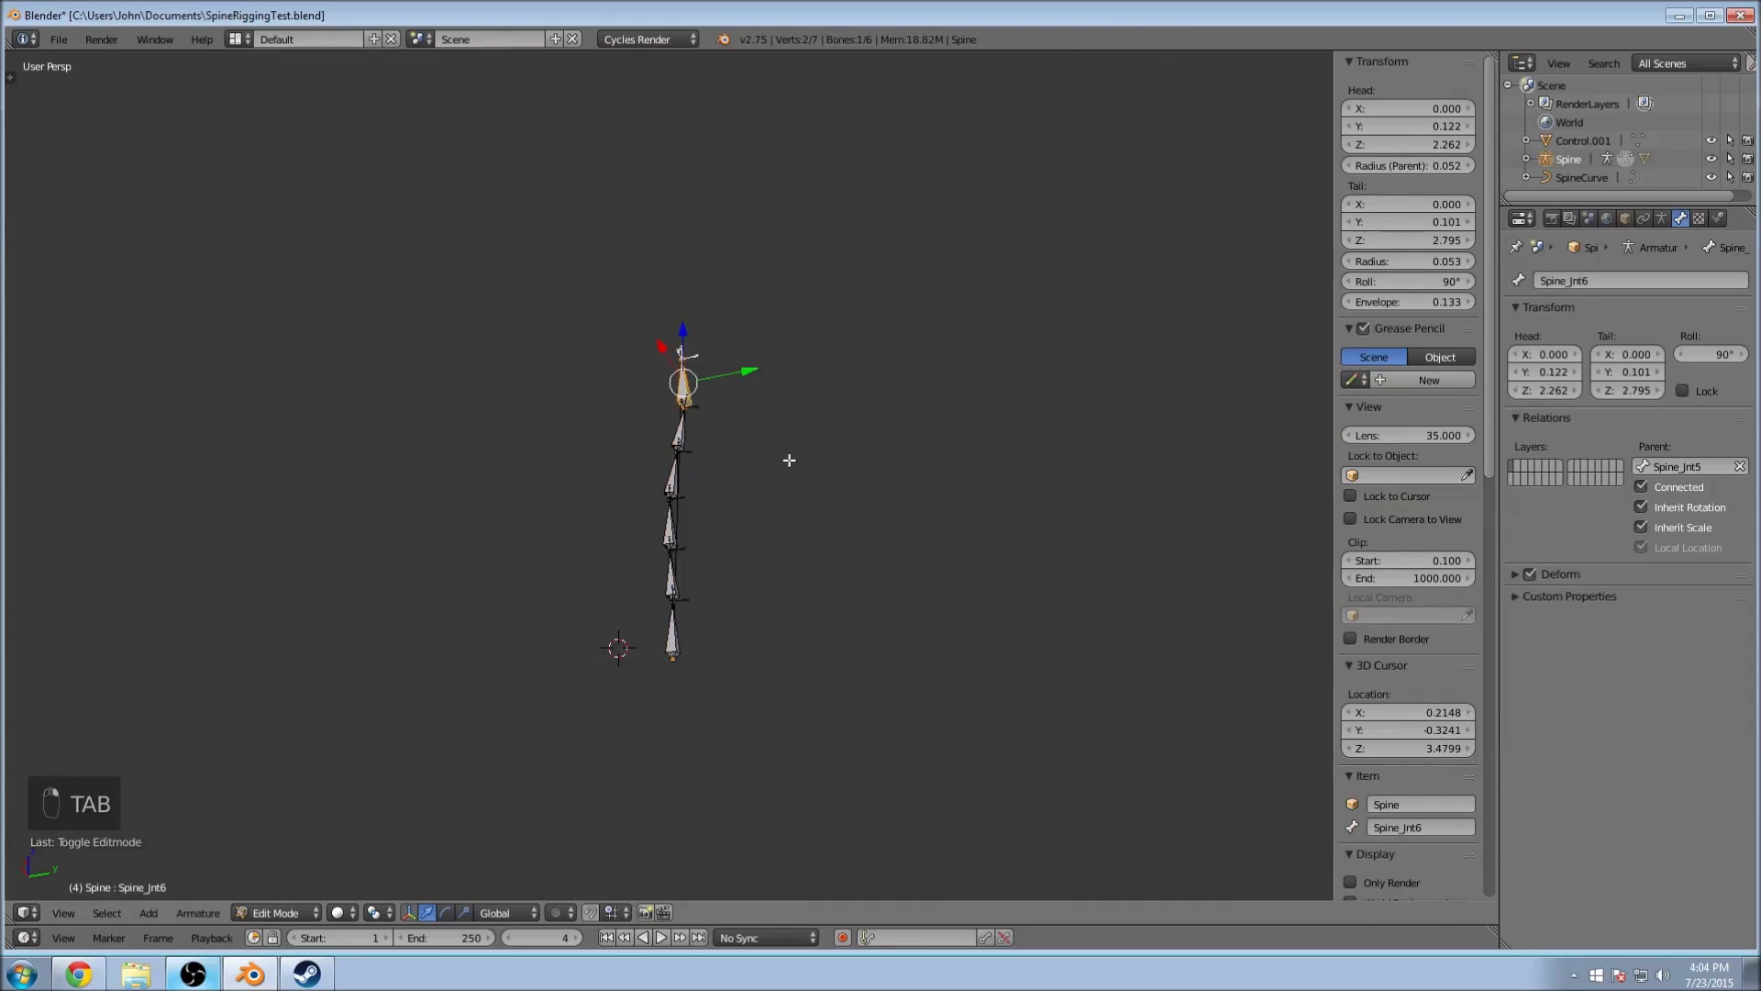
key("Tab")
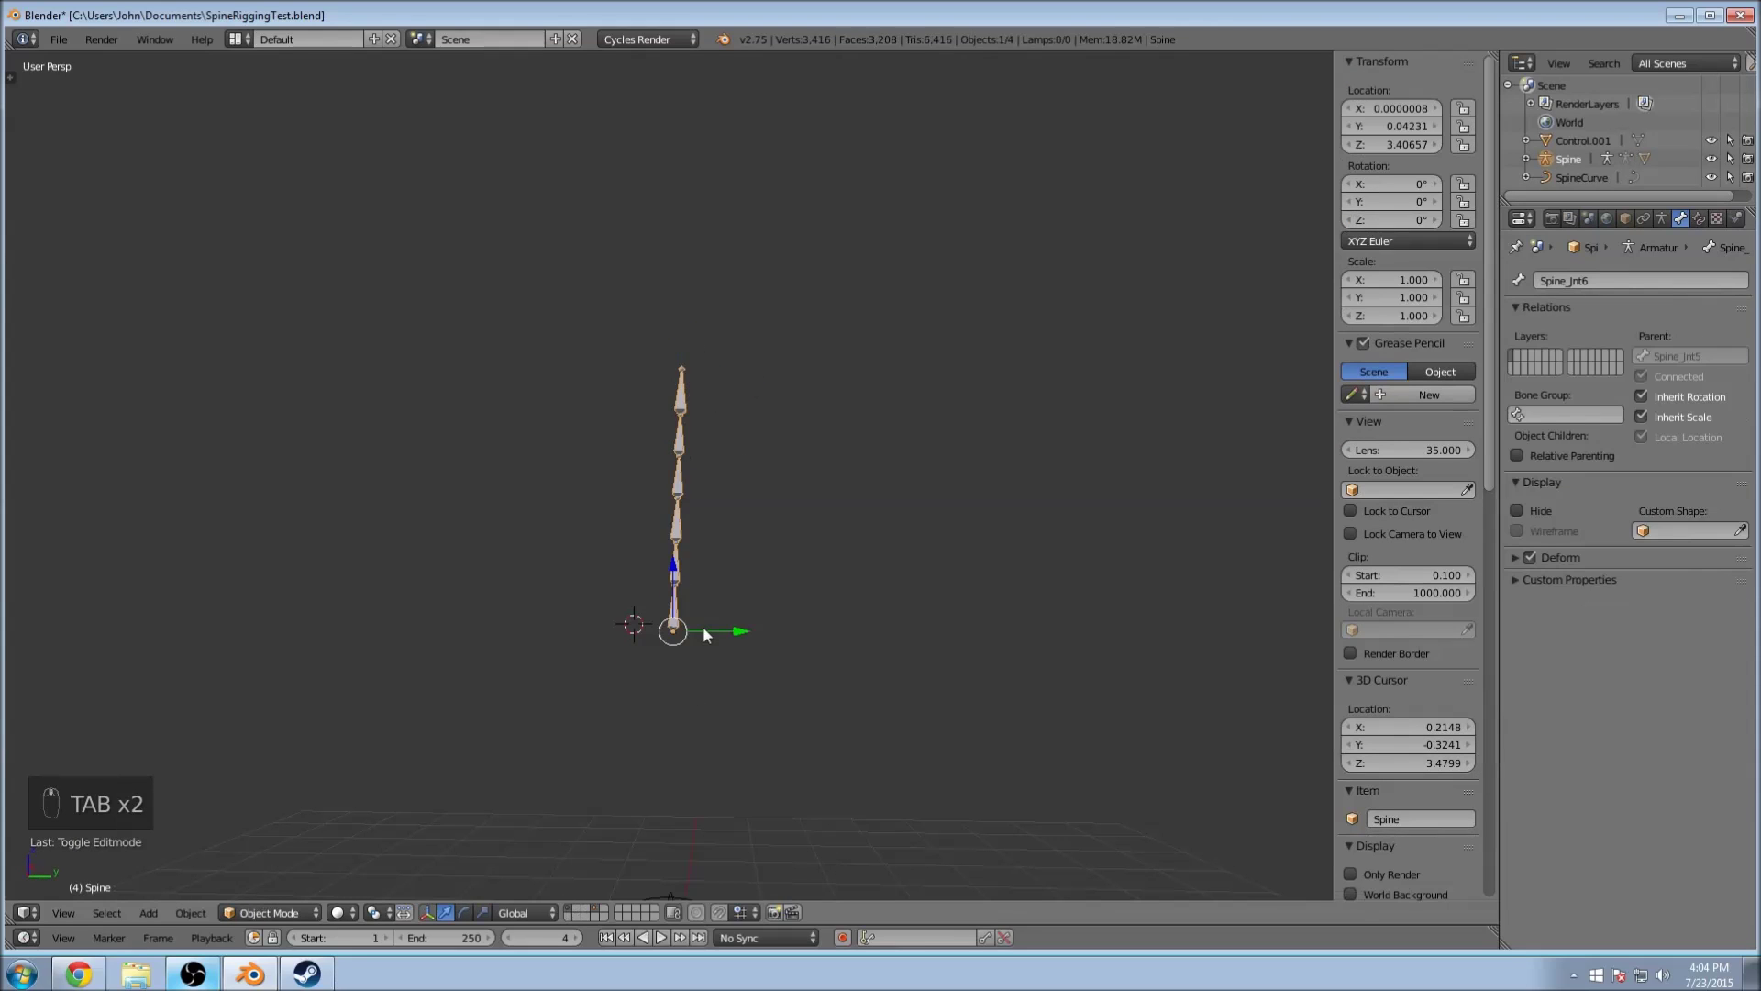
key("Tab")
scroll(711, 550, "up", 8)
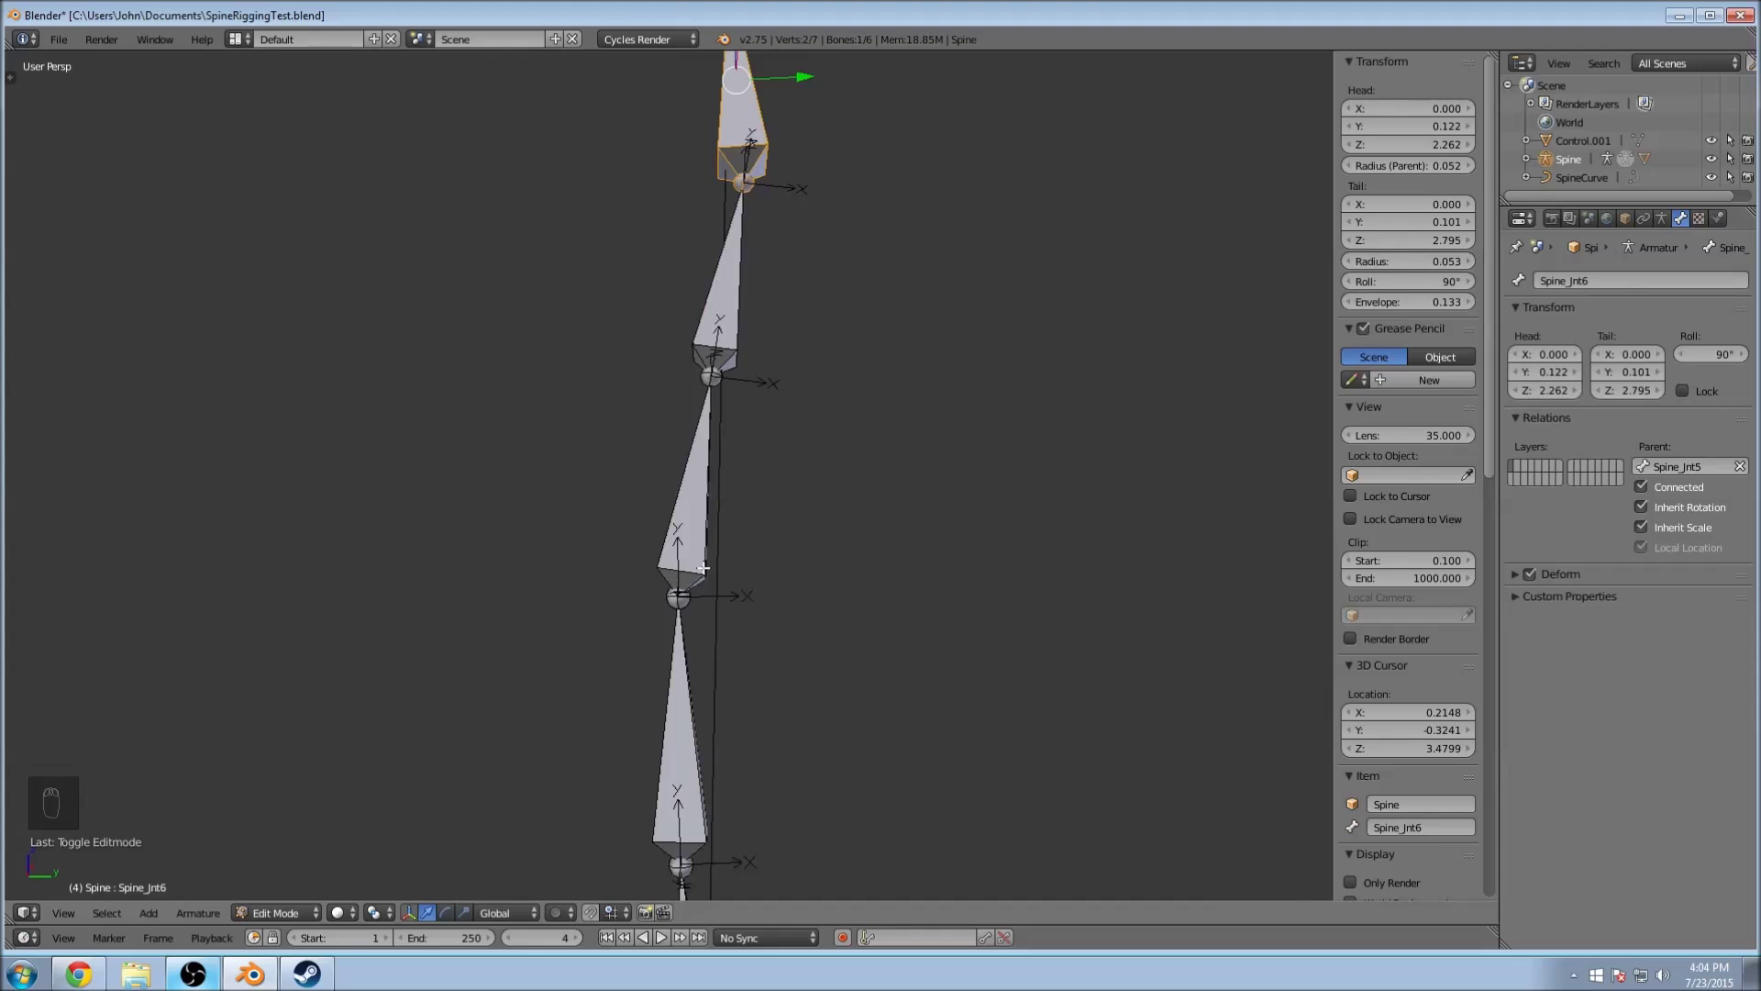
key("Tab")
scroll(604, 443, "down", 6)
Step: Deselect all objects and save the file
key("a")
key("a")
left_click(57, 42)
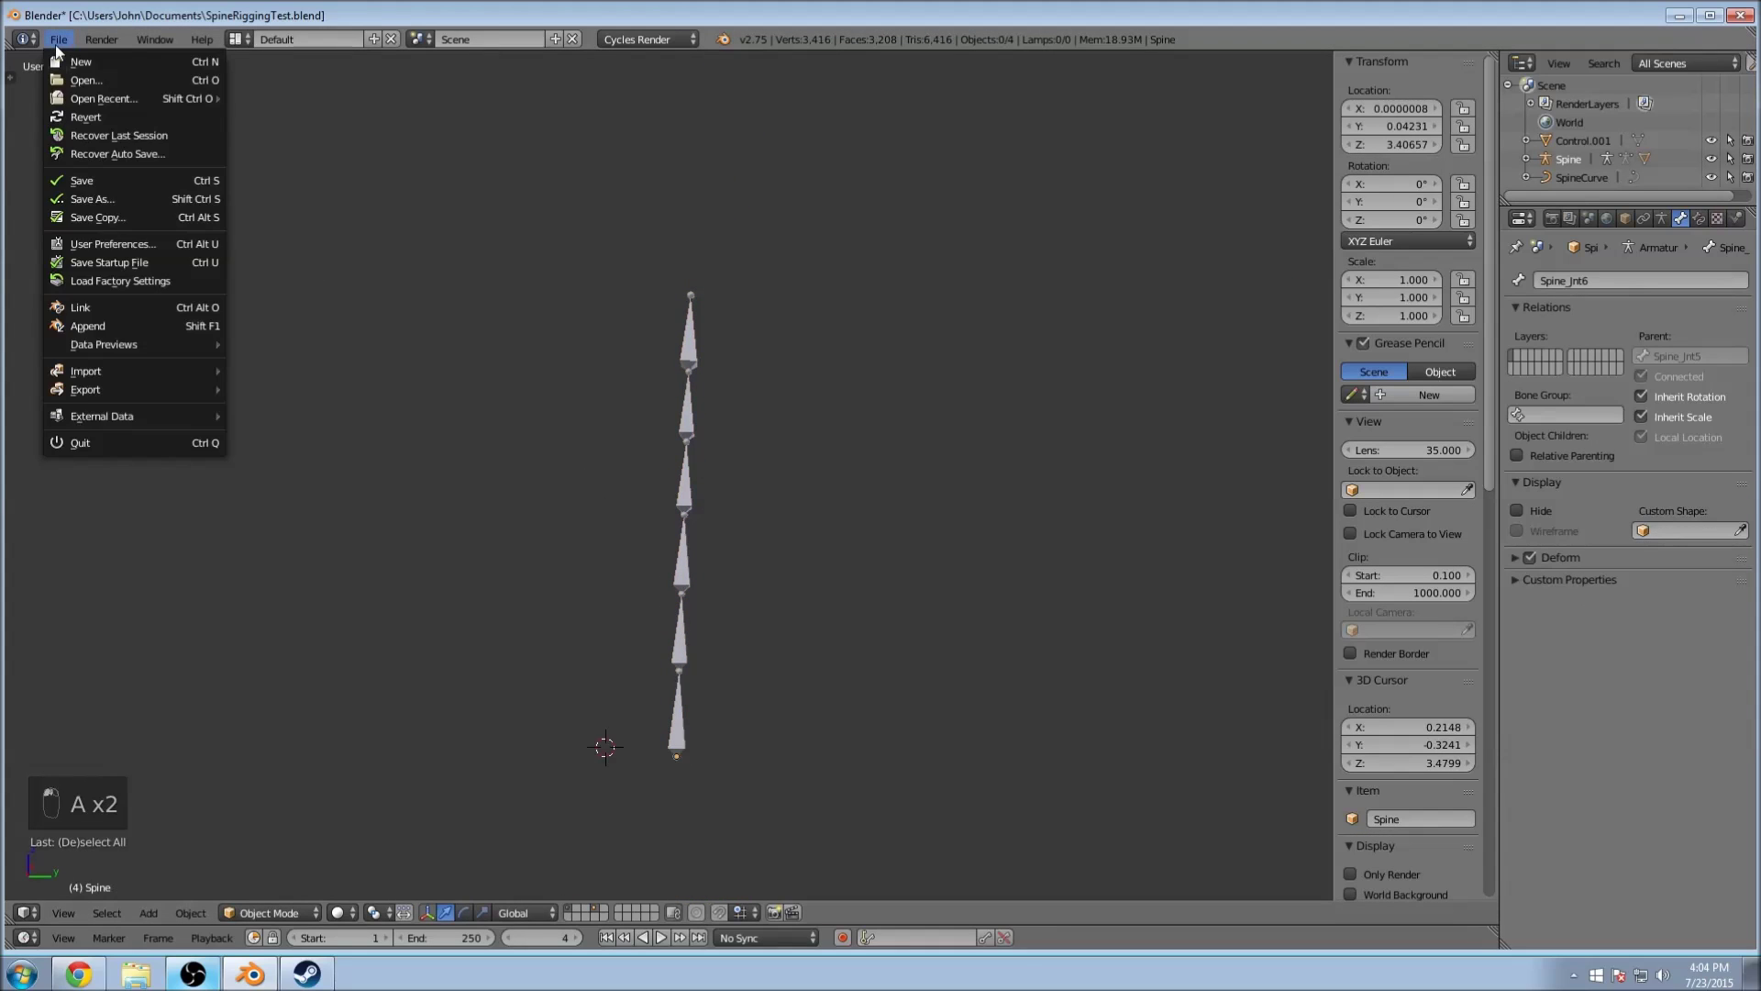
left_click(107, 182)
middle_click_drag(951, 364, 703, 582)
right_click(654, 638)
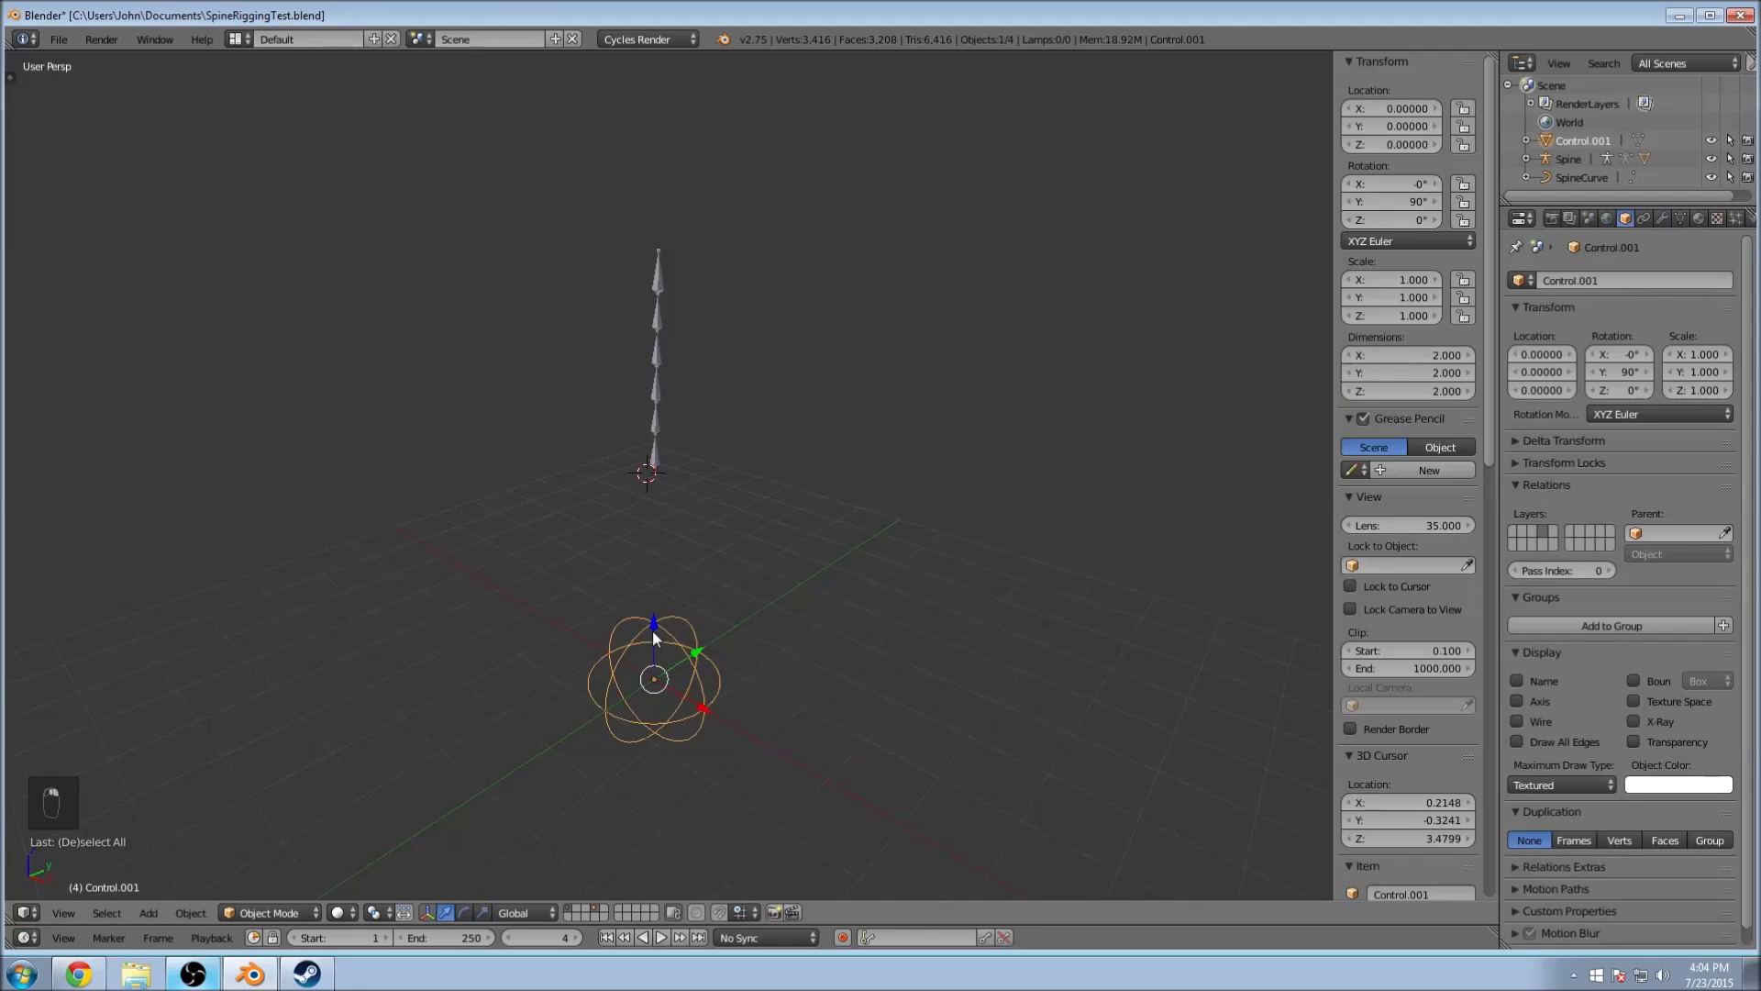
scroll(660, 230, "up", 6)
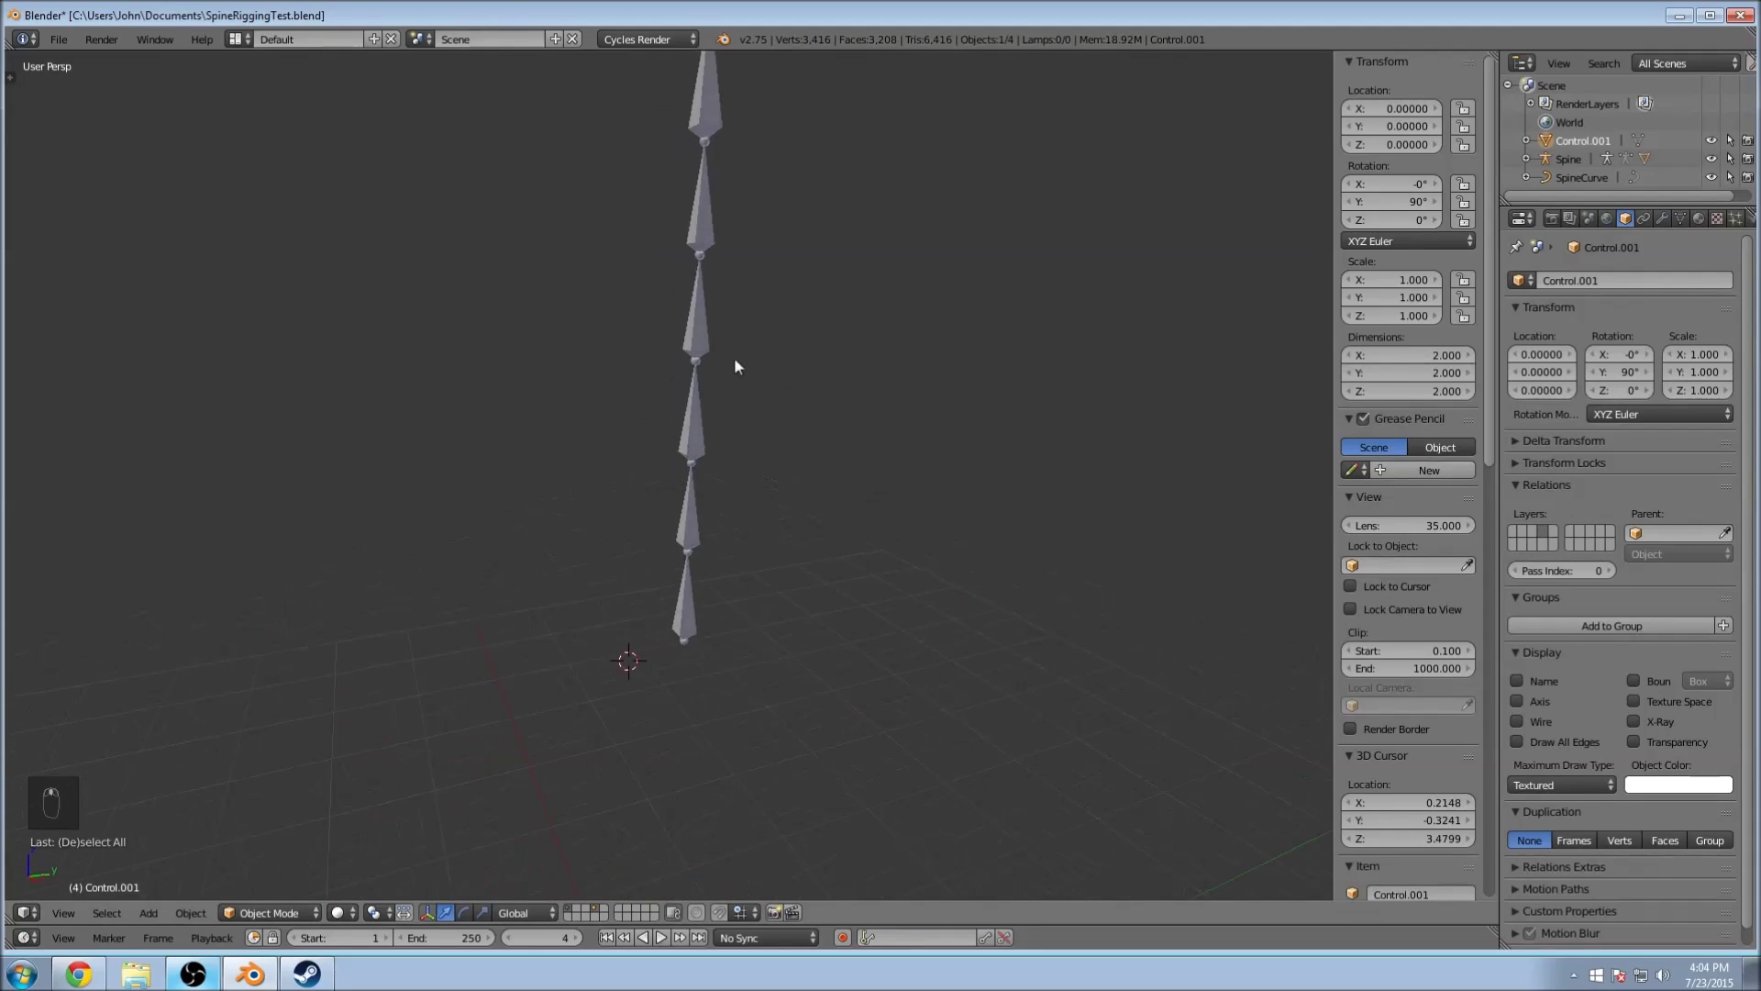
Step: Select SpineCurve, enter Edit Mode on it and switch to the right orthographic view
left_click(1581, 177)
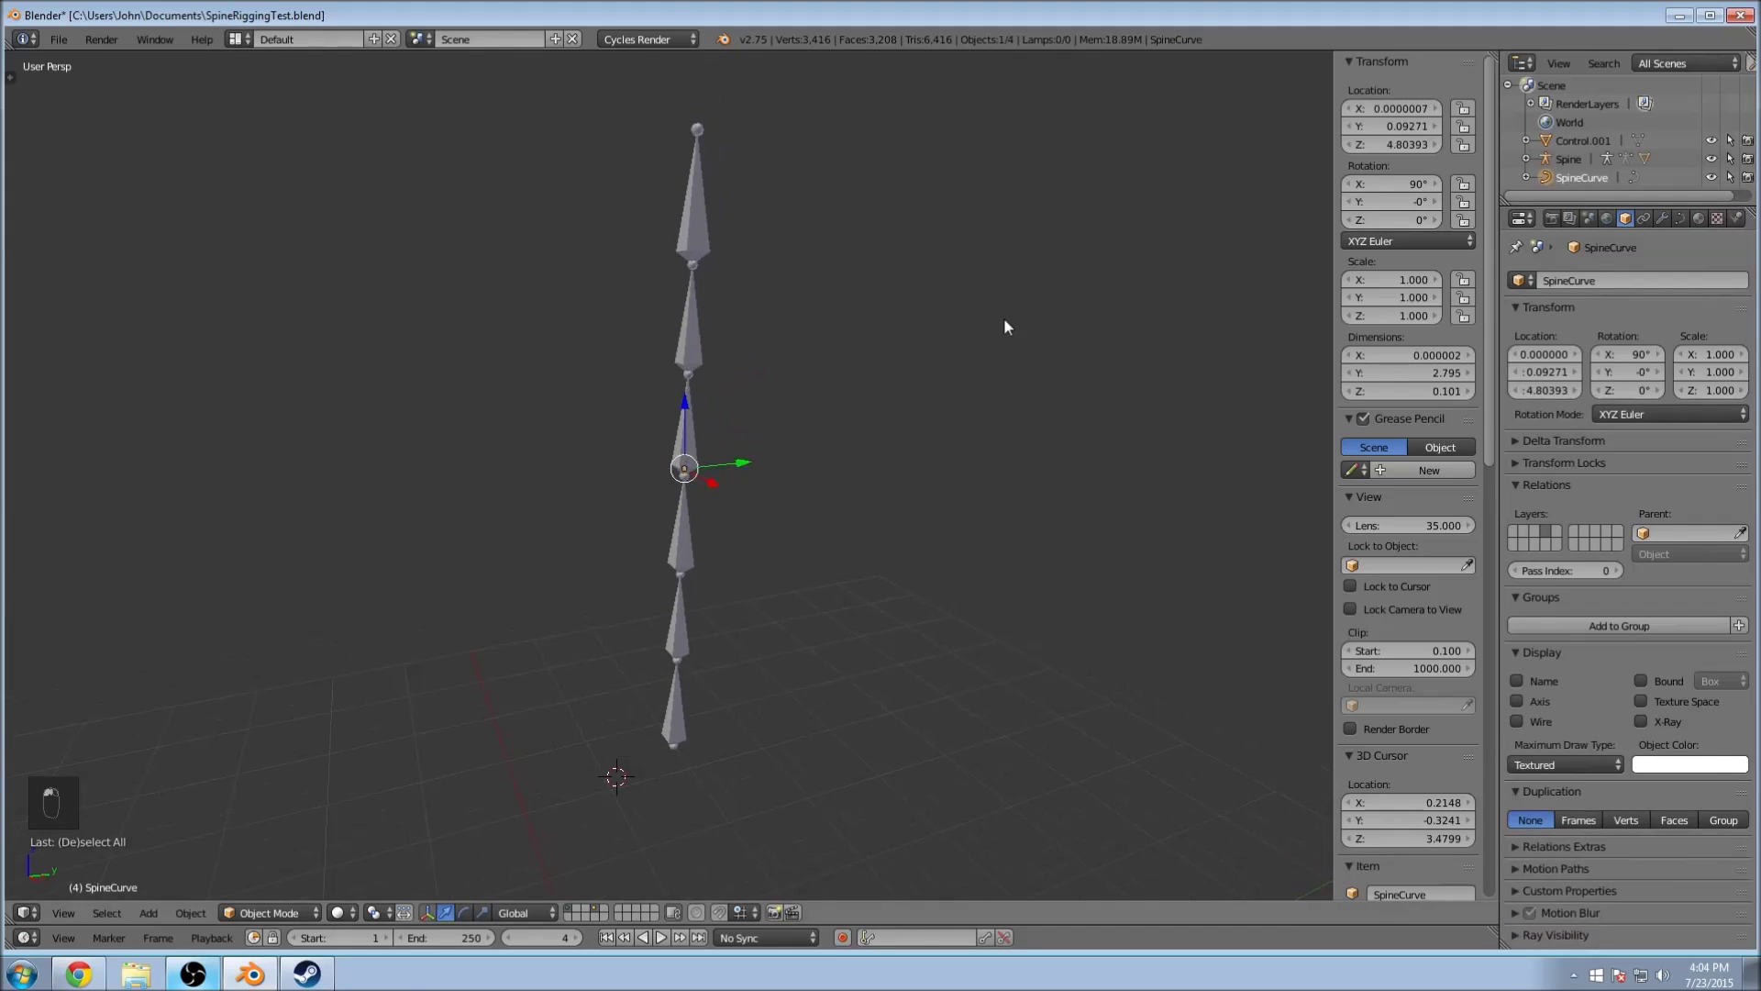
key("Tab")
middle_click_drag(798, 235, 804, 290)
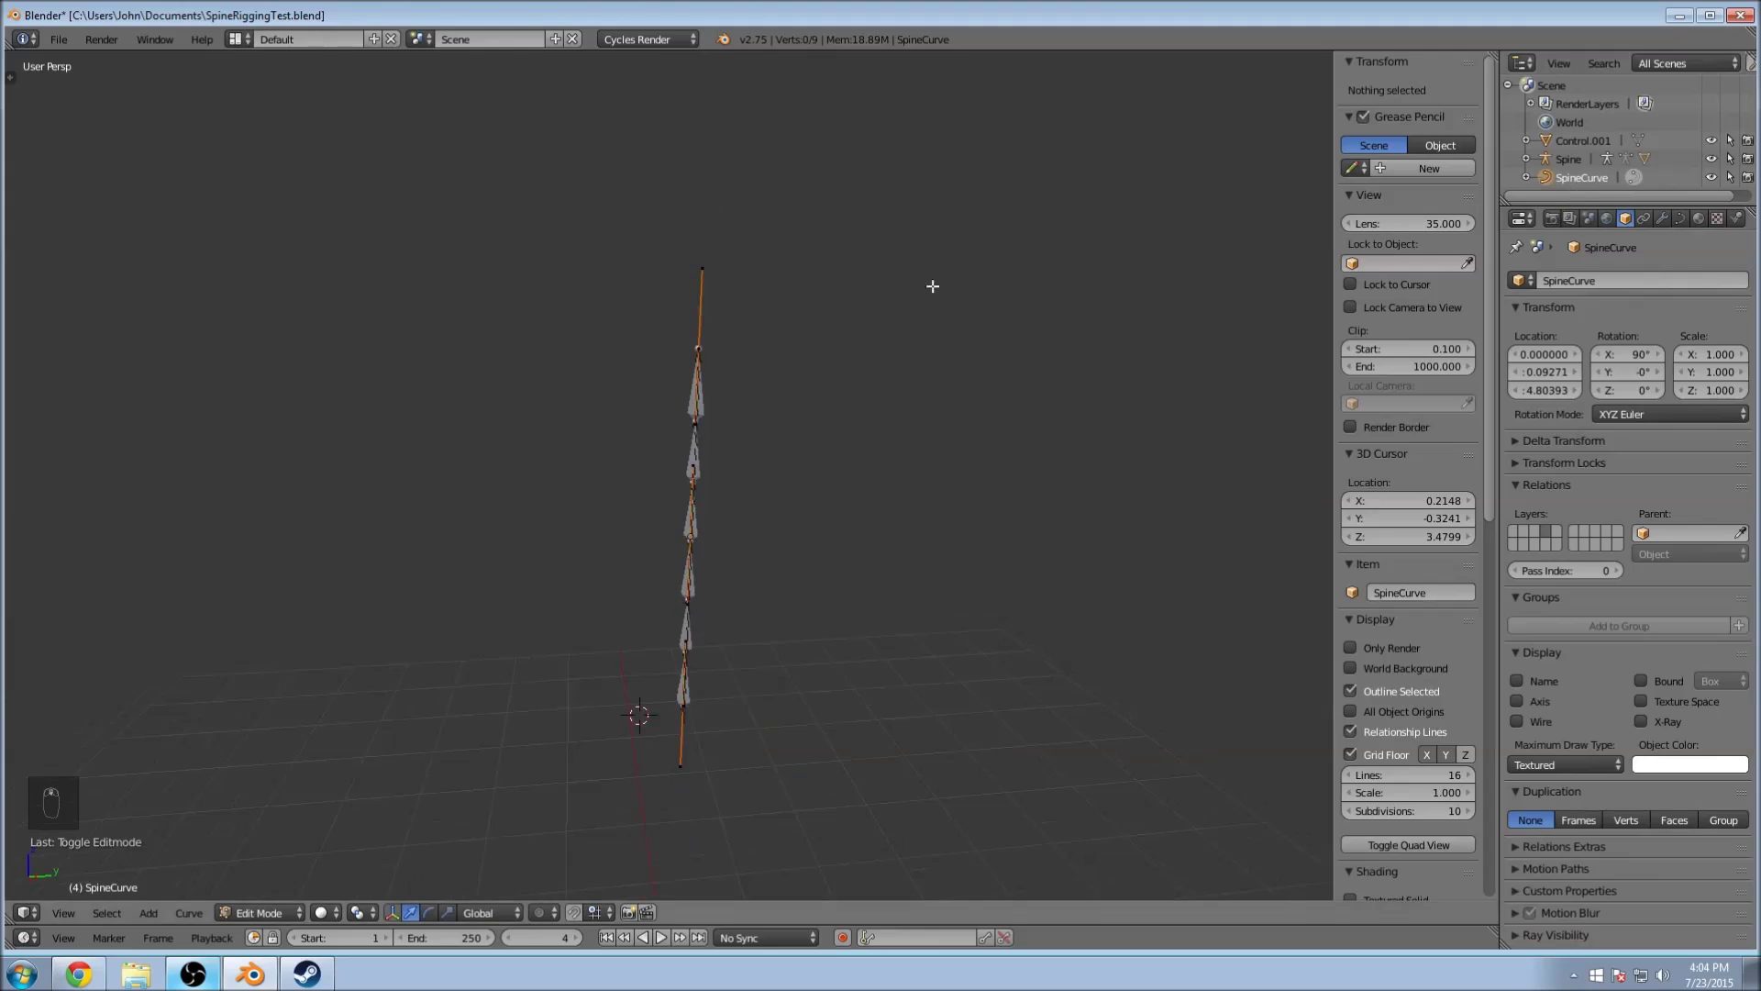
key("KP_3")
key("KP_5")
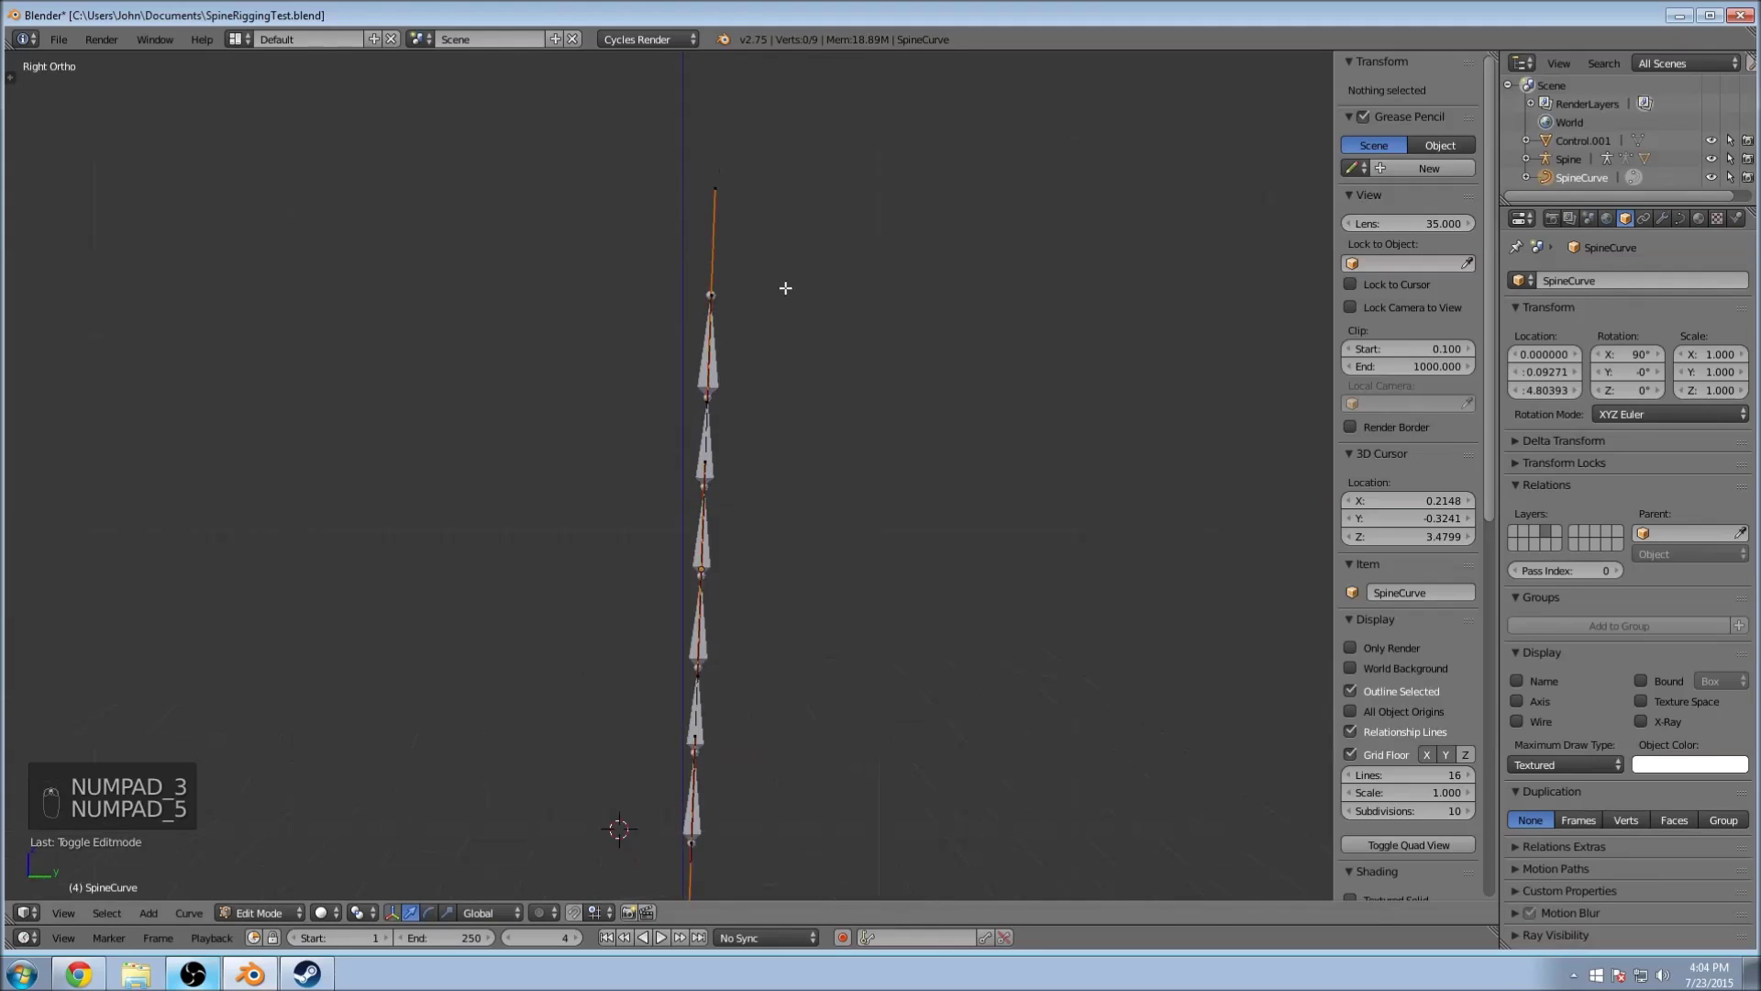
middle_click_drag(786, 288, 728, 275, "shift")
scroll(728, 275, "down", 2)
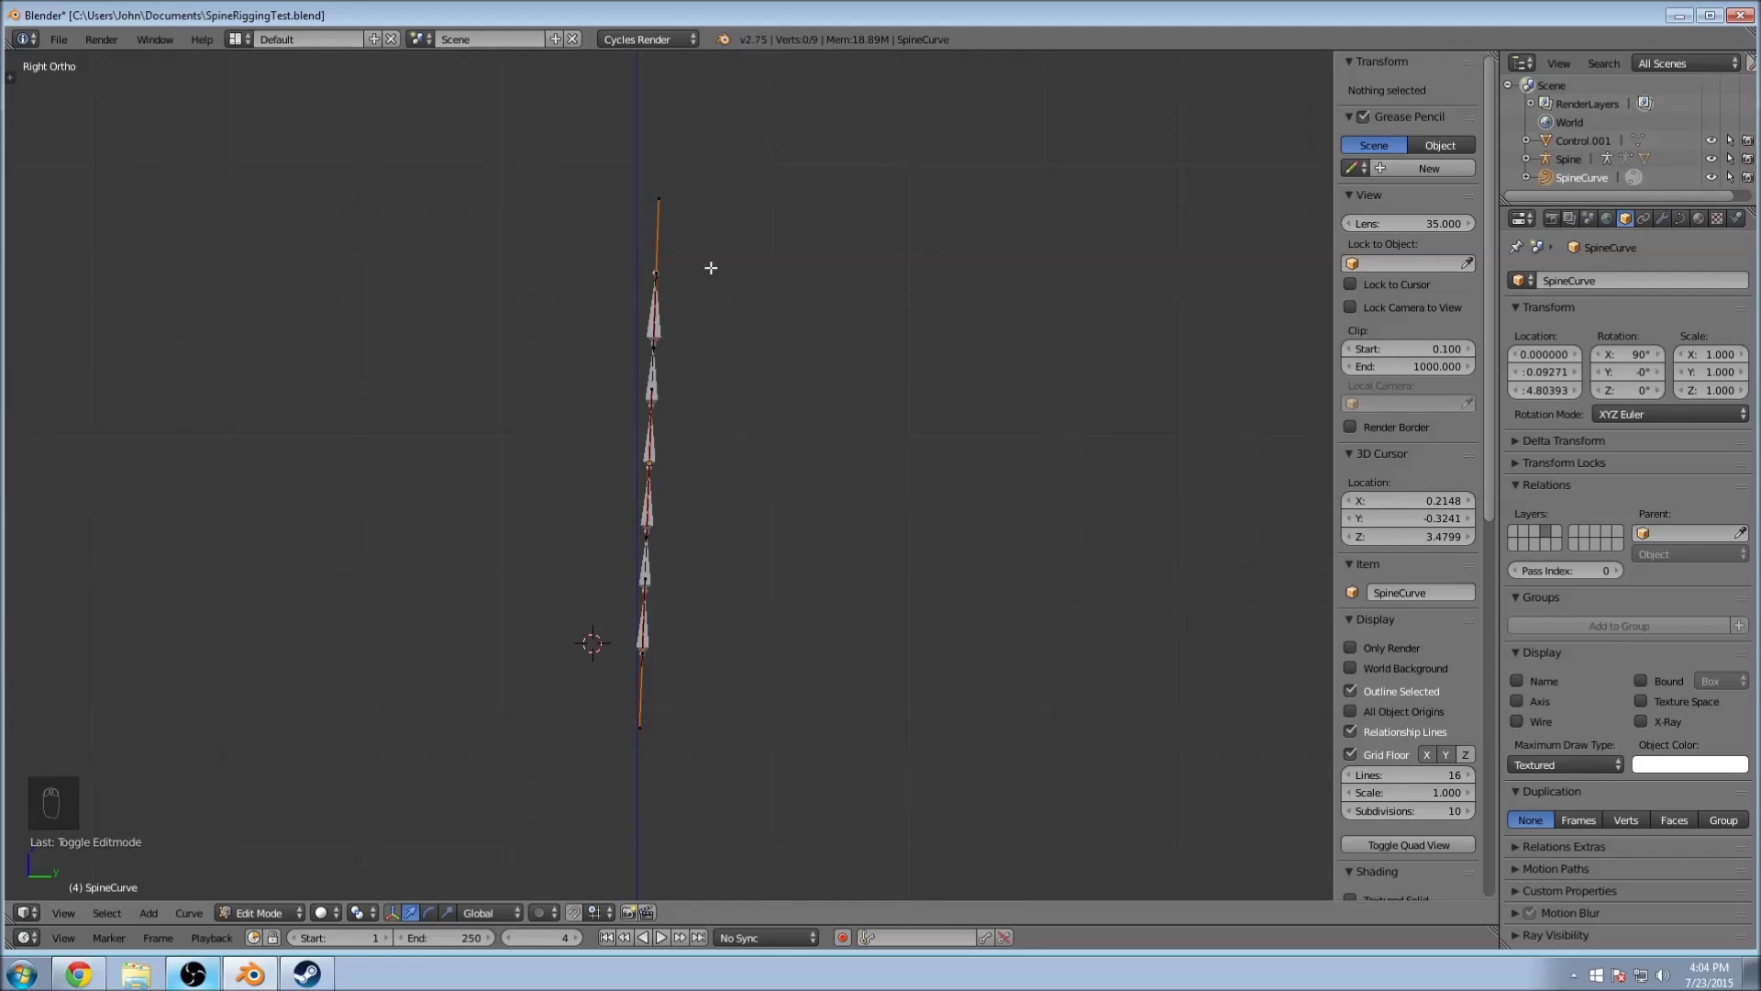
Step: Select only the topmost control point of SpineCurve and snap the 3D cursor to it
key("b")
left_click_drag(628, 258, 837, 380)
key("a")
key("b")
scroll(715, 275, "up", 8)
key("b")
scroll(927, 358, "down", 5)
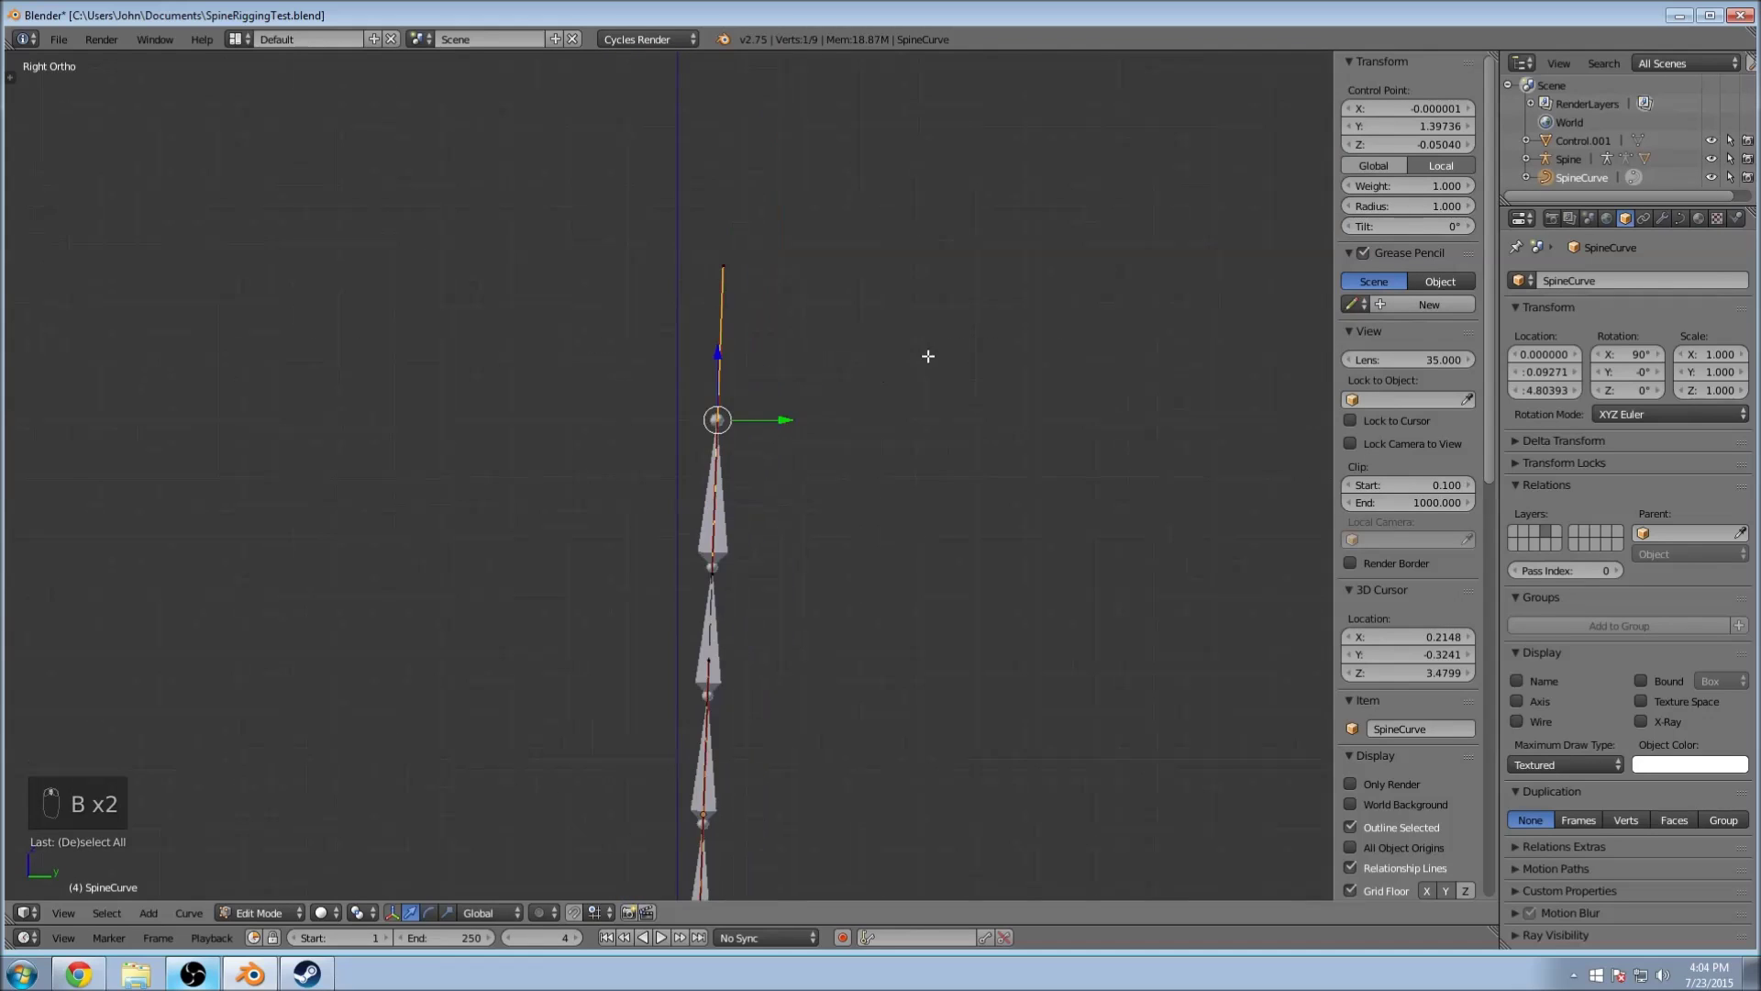
scroll(765, 379, "down", 3, "shift")
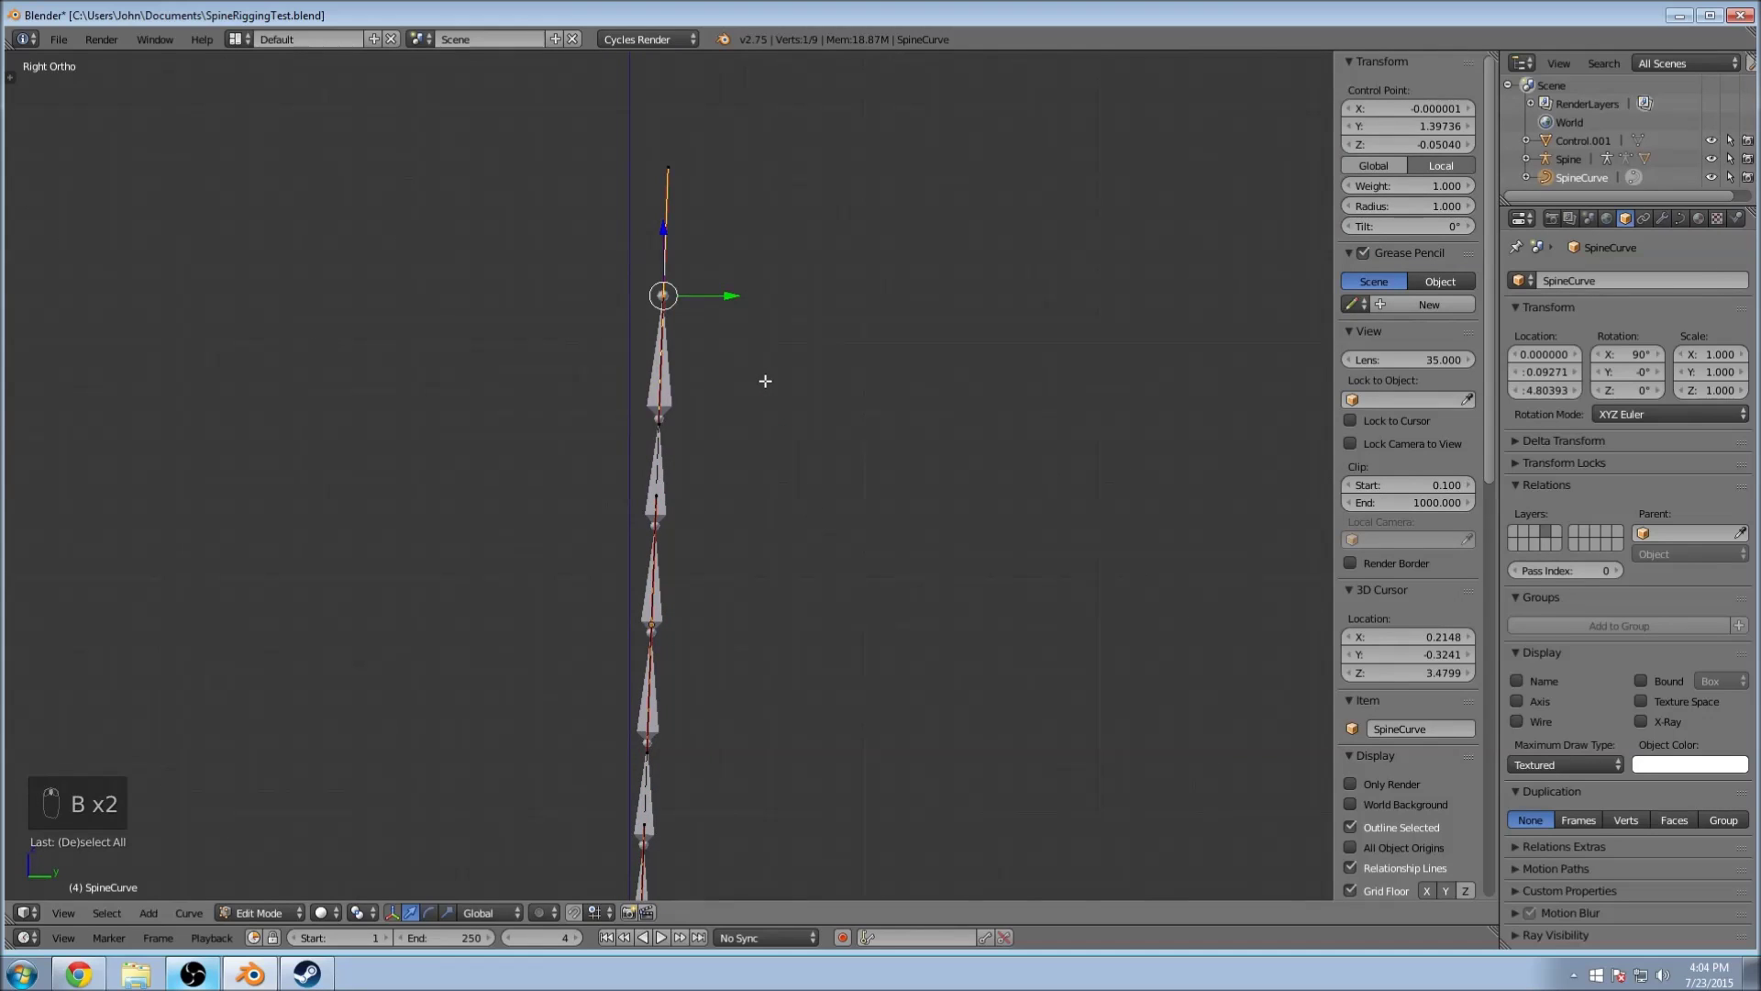
key("shift+s")
left_click(751, 382)
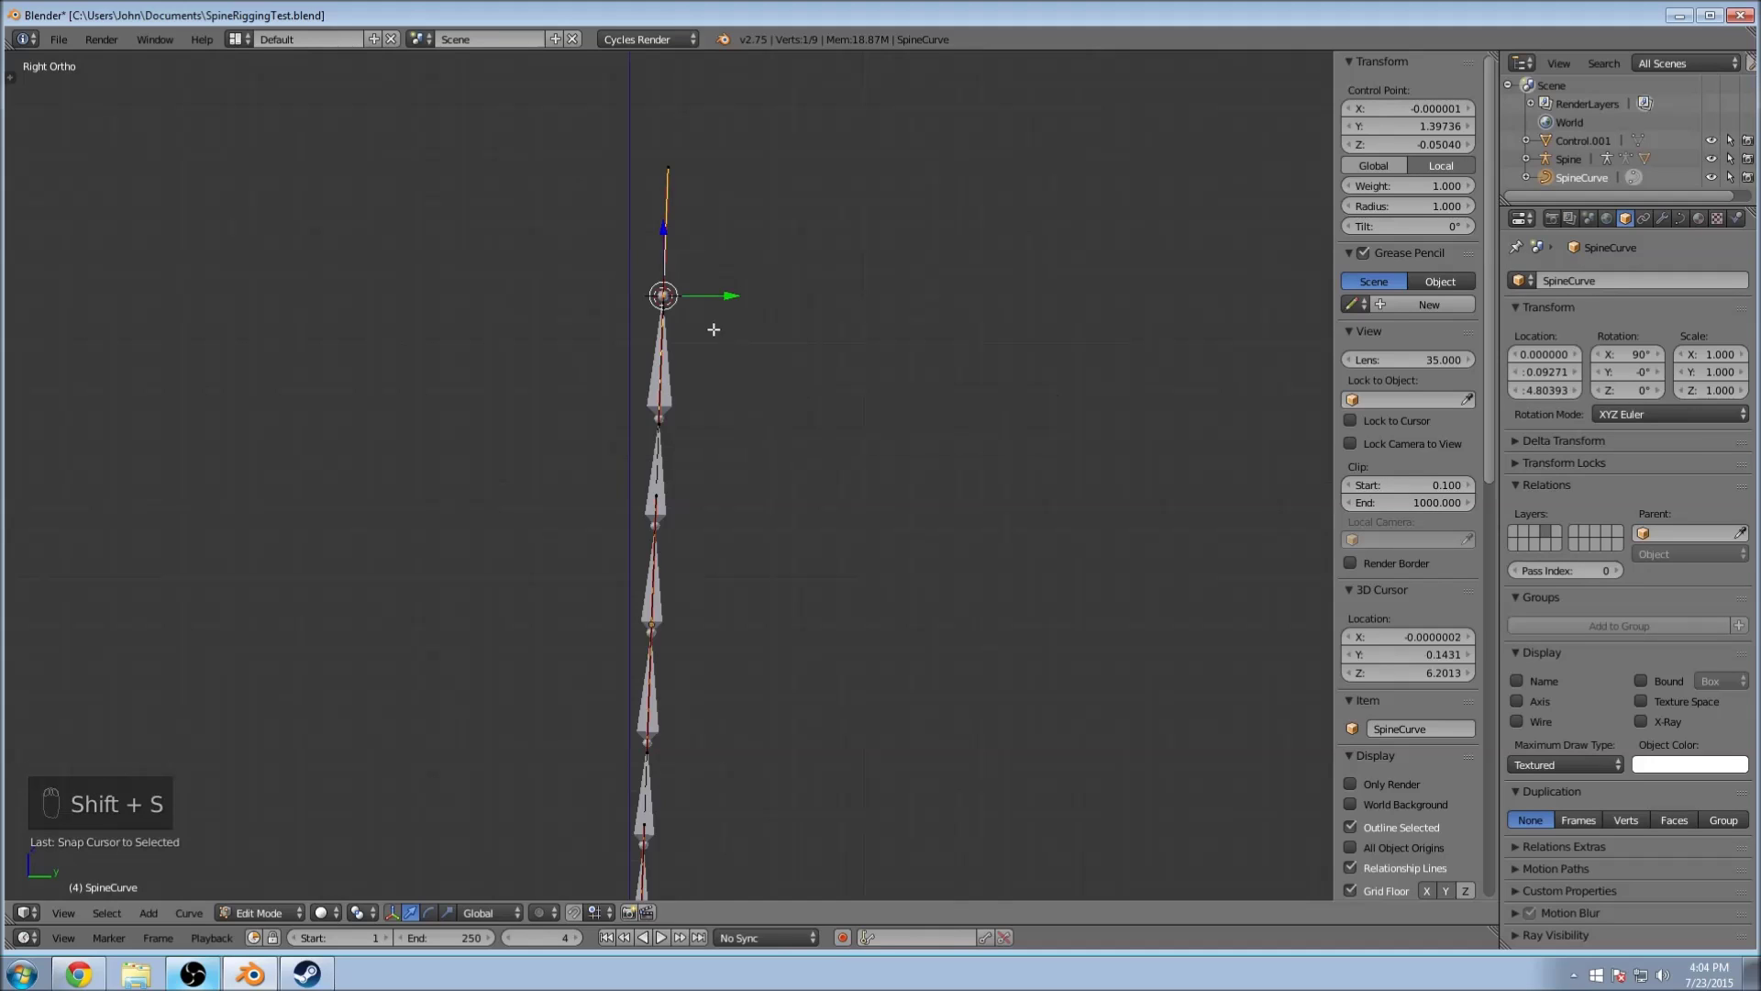
Step: Leave Edit Mode on SpineCurve and select the Control.001 object at the world origin
scroll(753, 309, "down", 2)
scroll(753, 309, "down", 1)
scroll(747, 424, "down", 5, "shift")
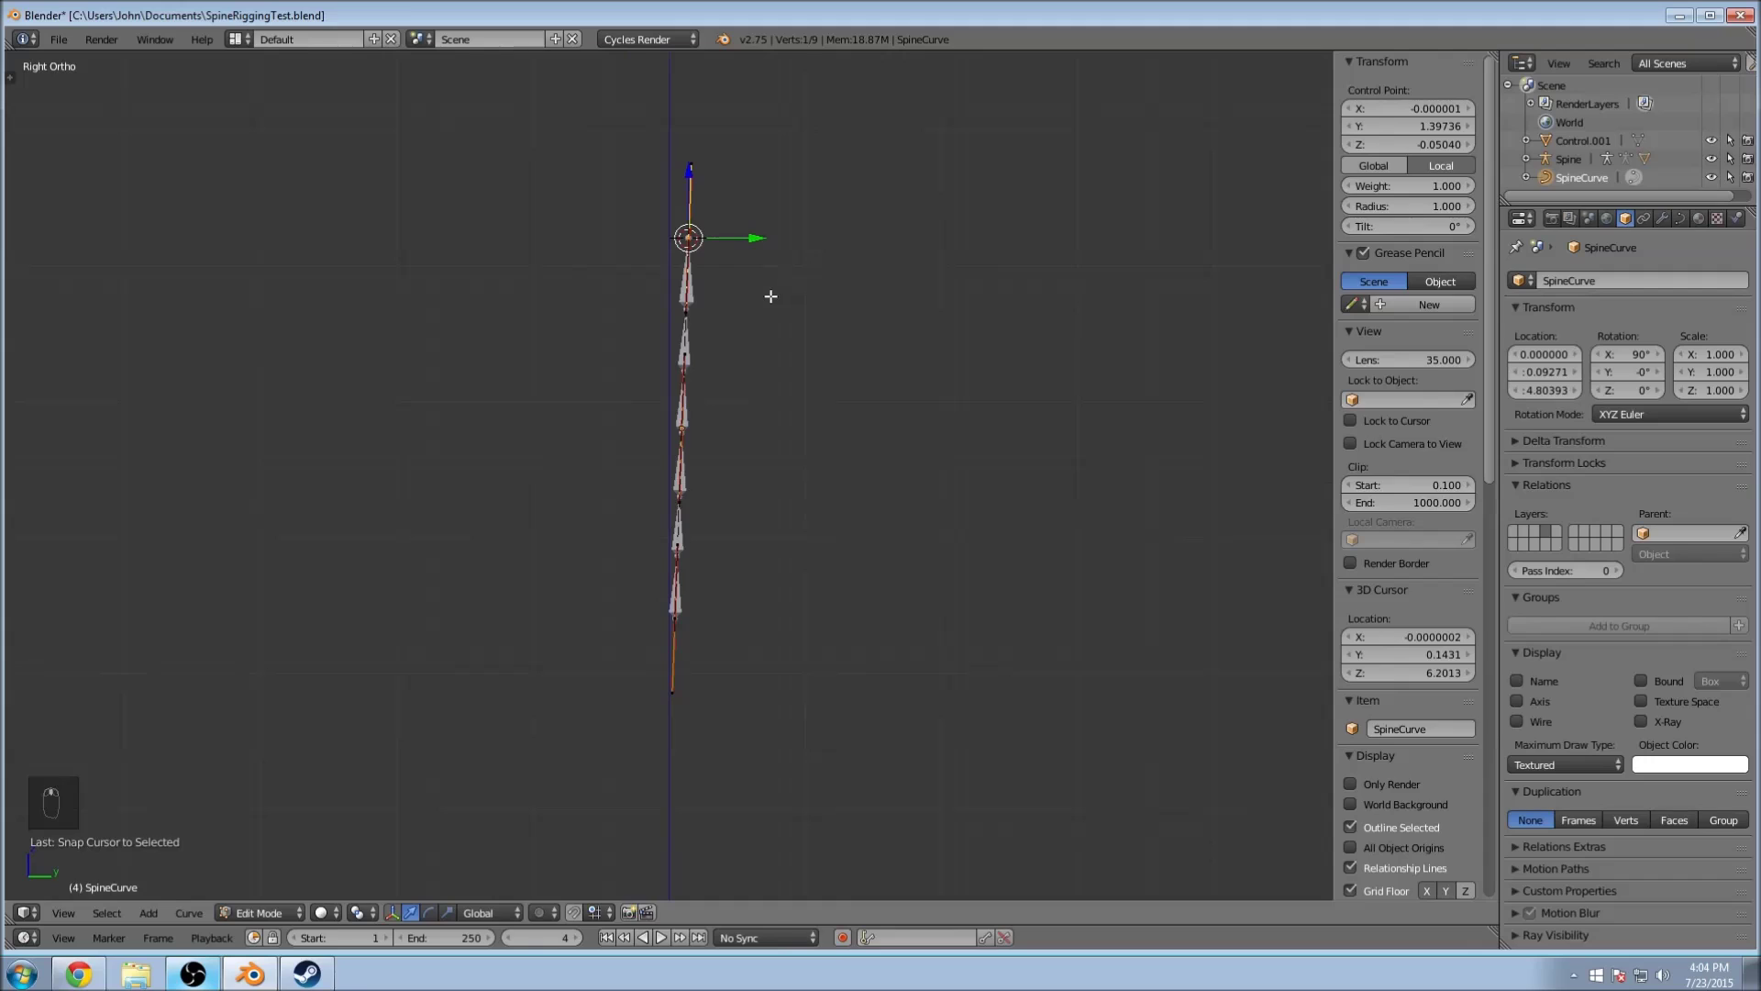
key("Tab")
scroll(775, 385, "down", 2)
scroll(775, 463, "down", 3, "shift")
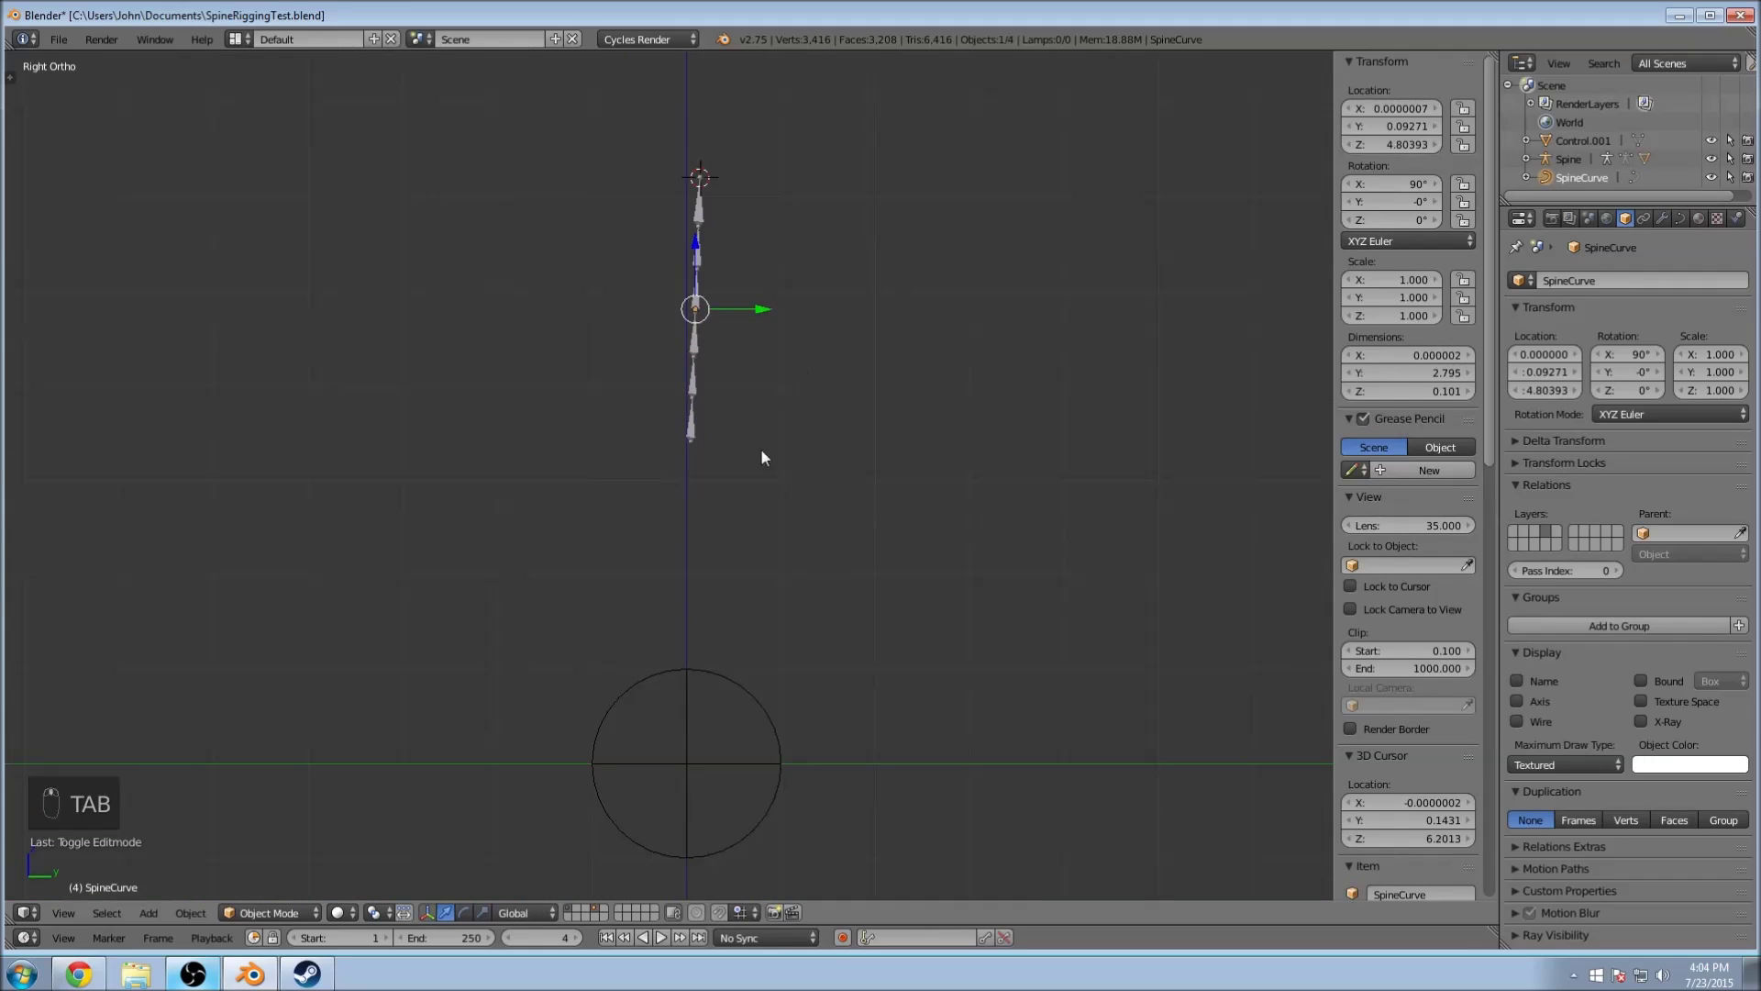
right_click(685, 666)
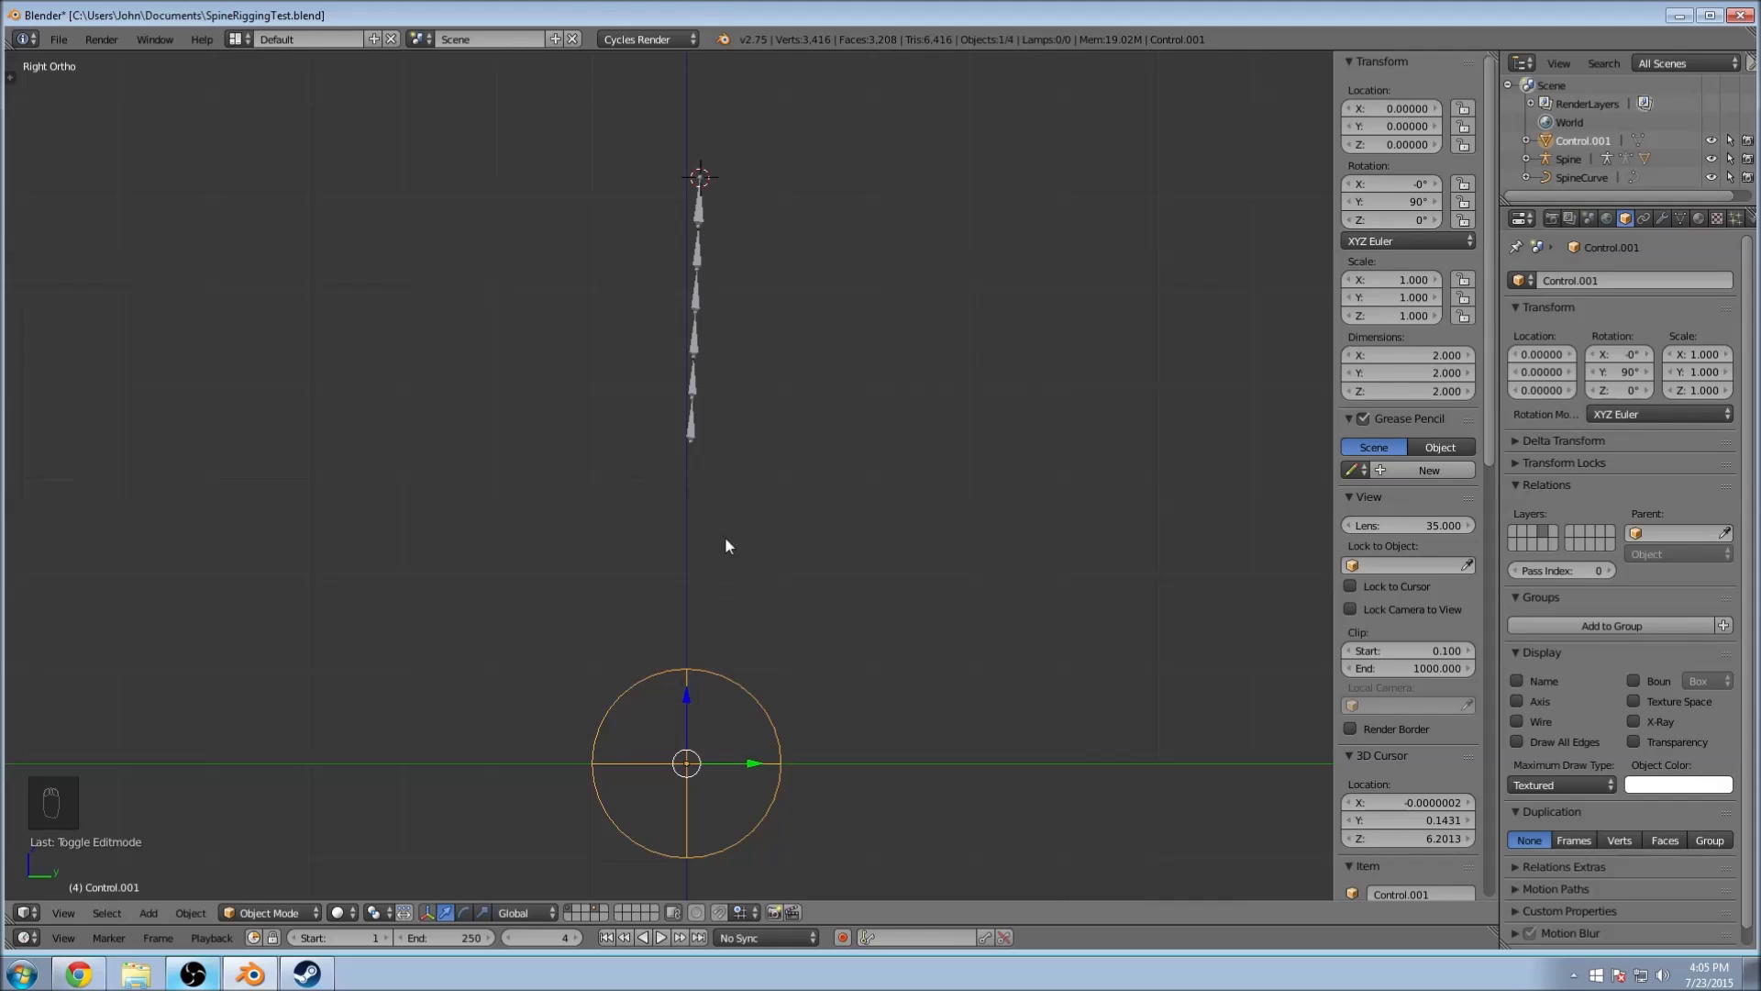
scroll(932, 403, "up", 2, "shift")
key("Tab")
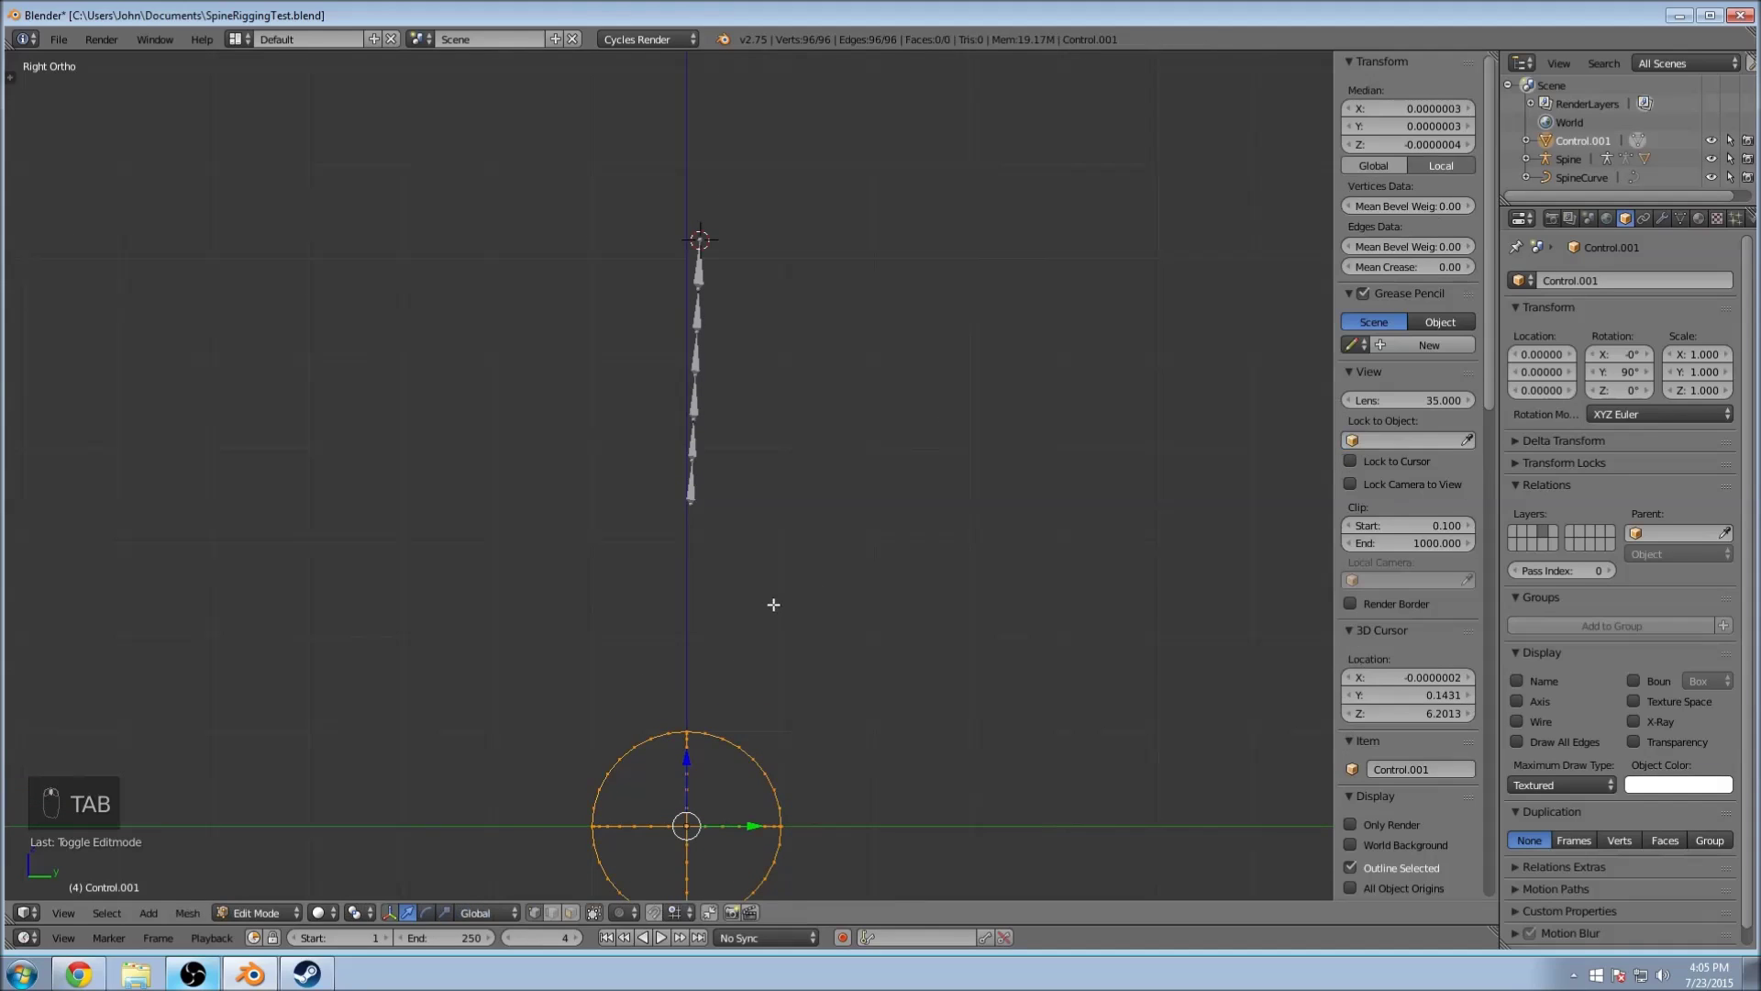
key("shift+a")
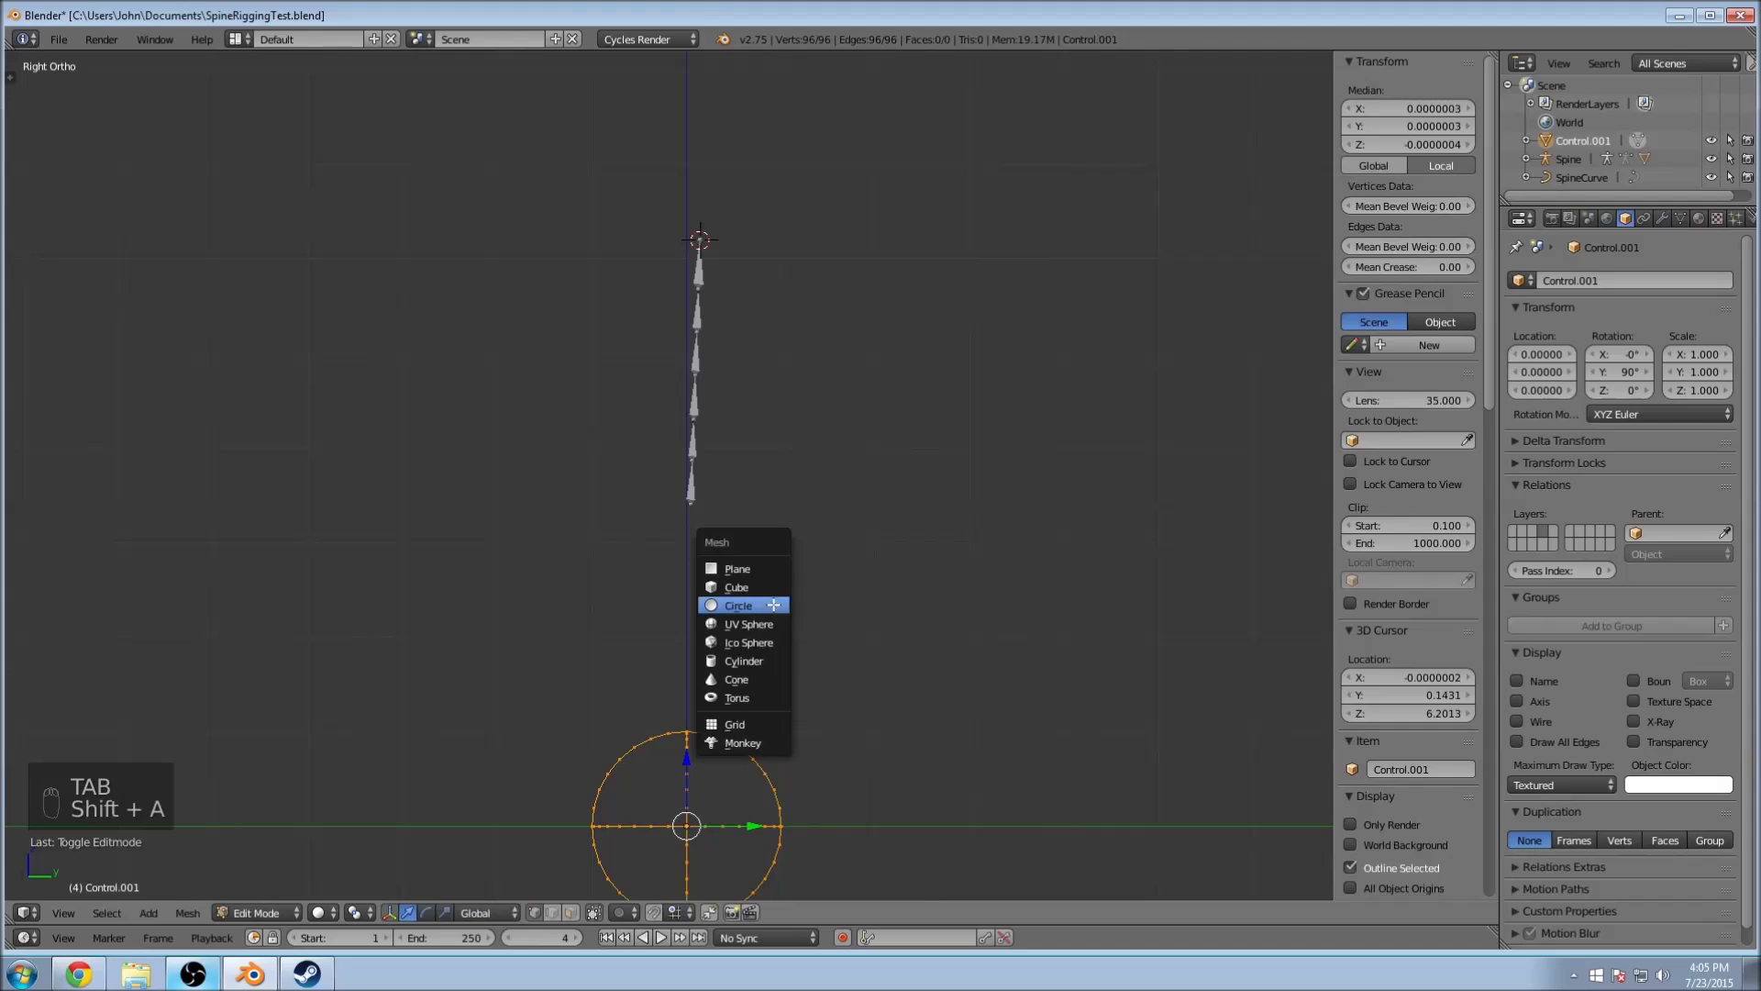
key("shift+a")
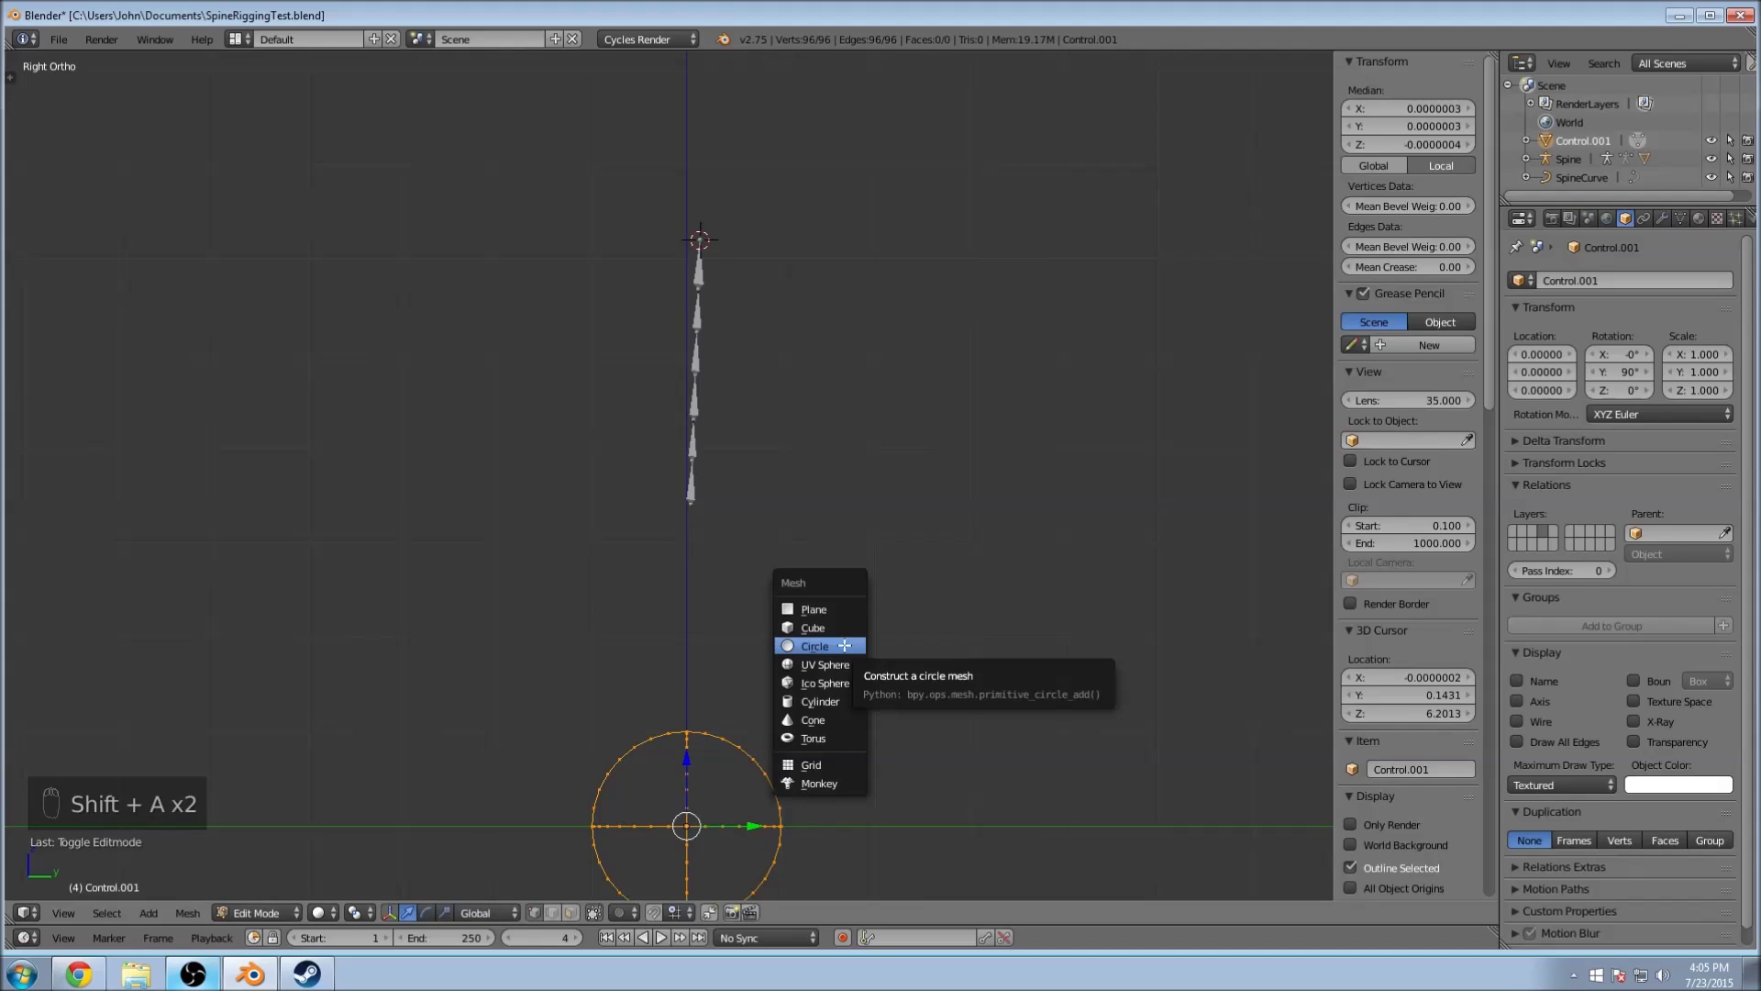
left_click(846, 645)
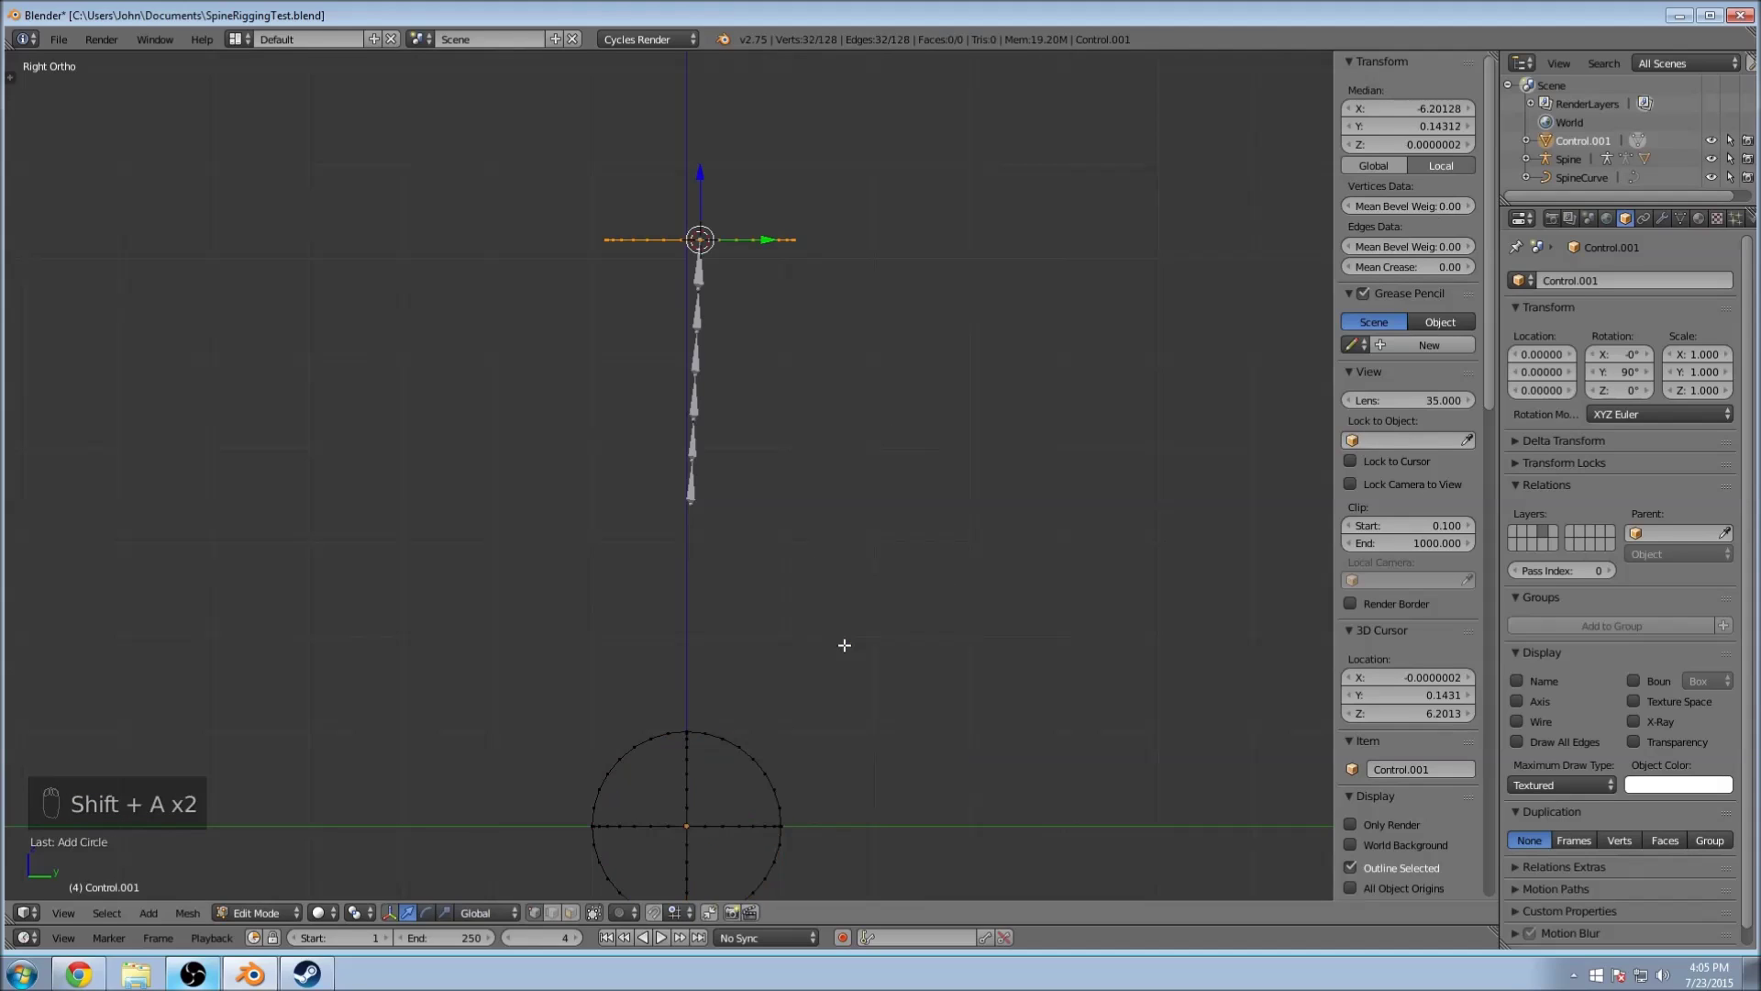
key("Delete")
left_click(807, 574)
key("Tab")
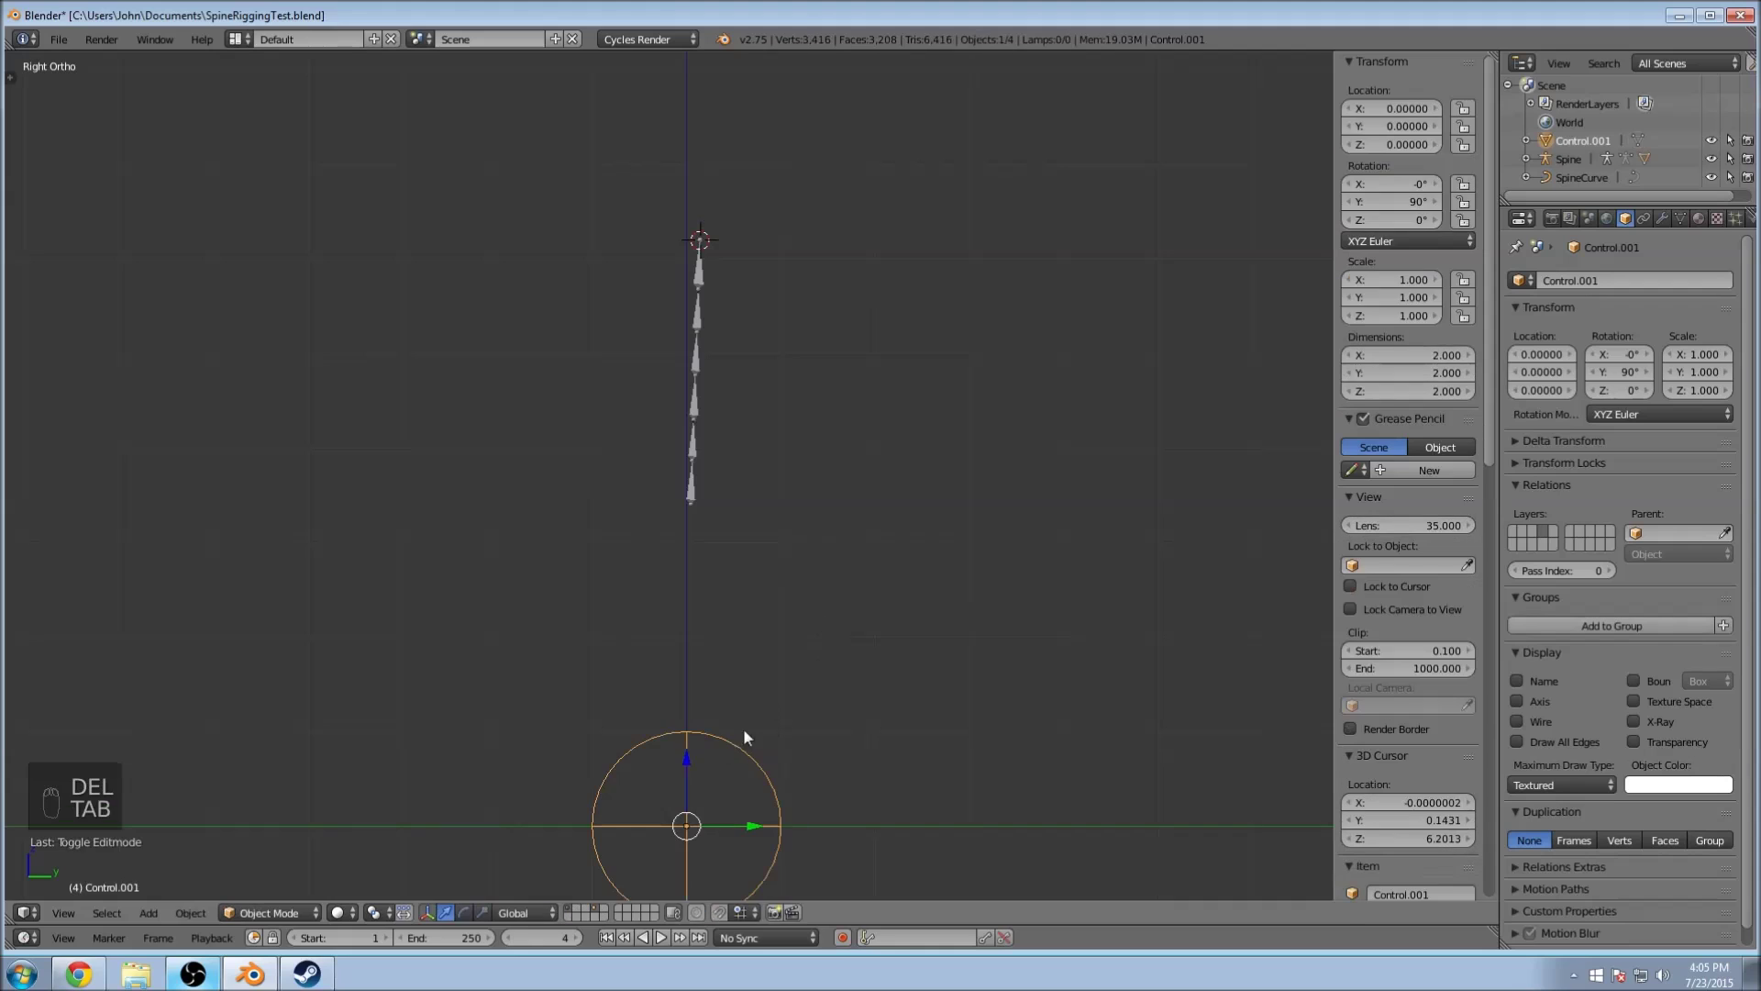
key("shift+a")
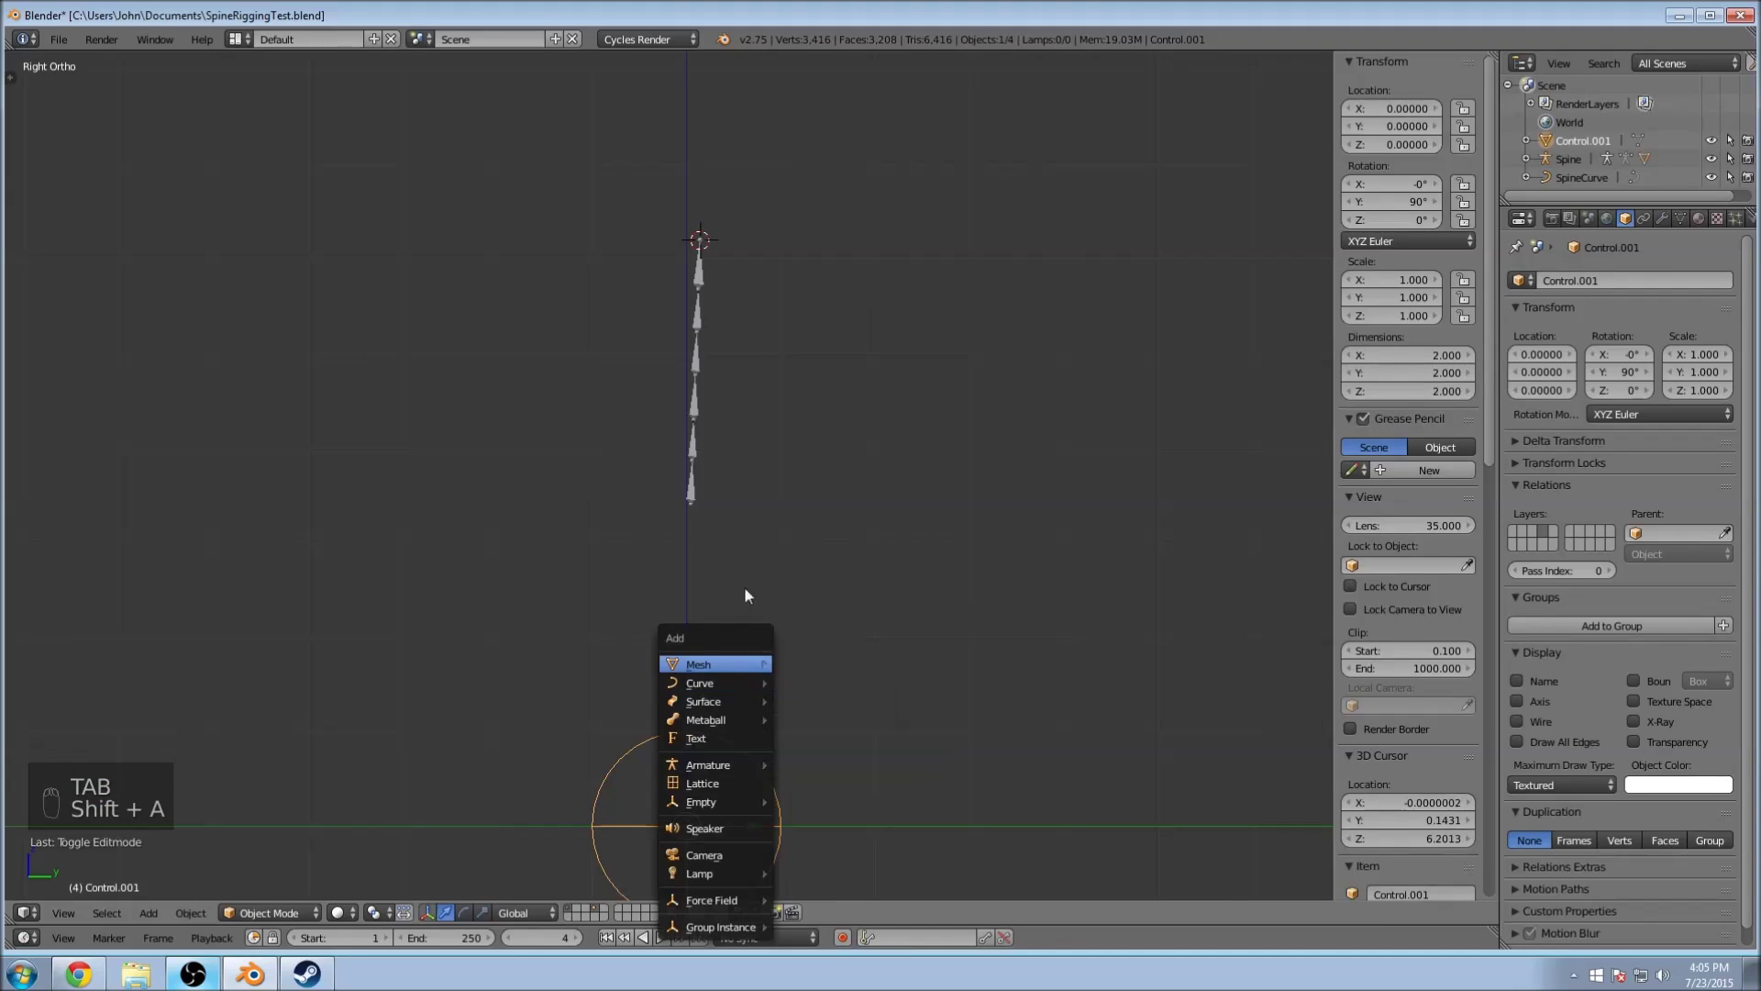
key("shift+a")
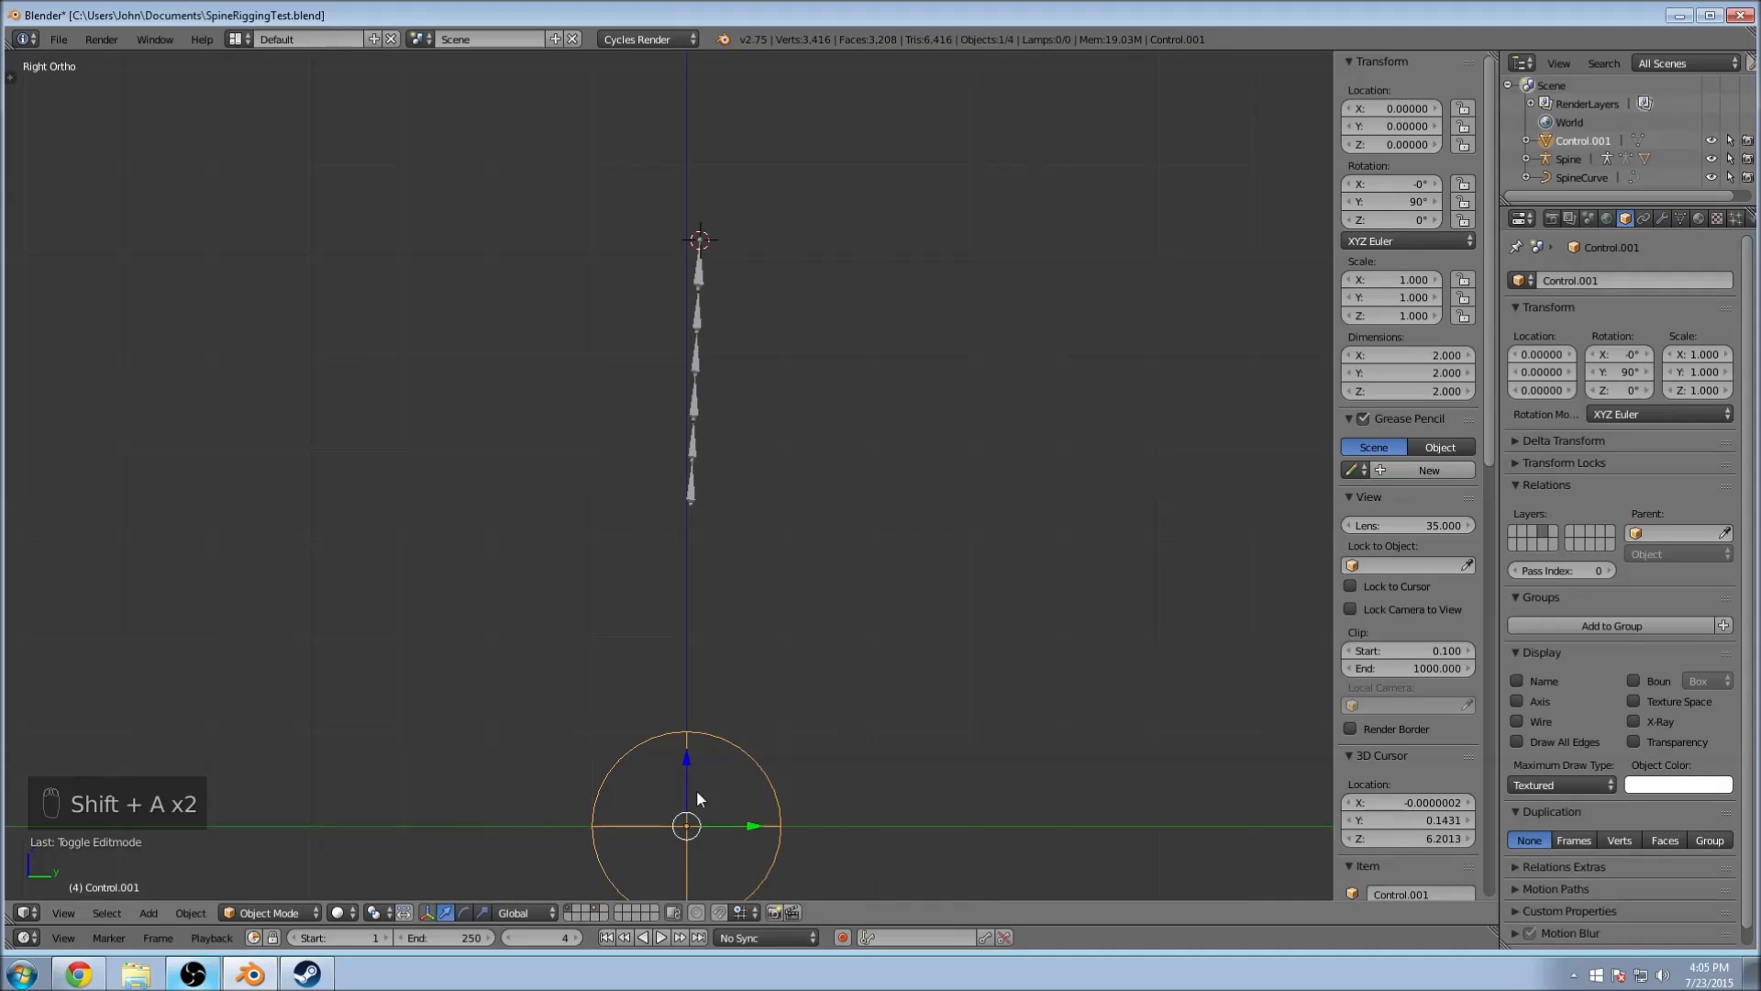
key("shift+d")
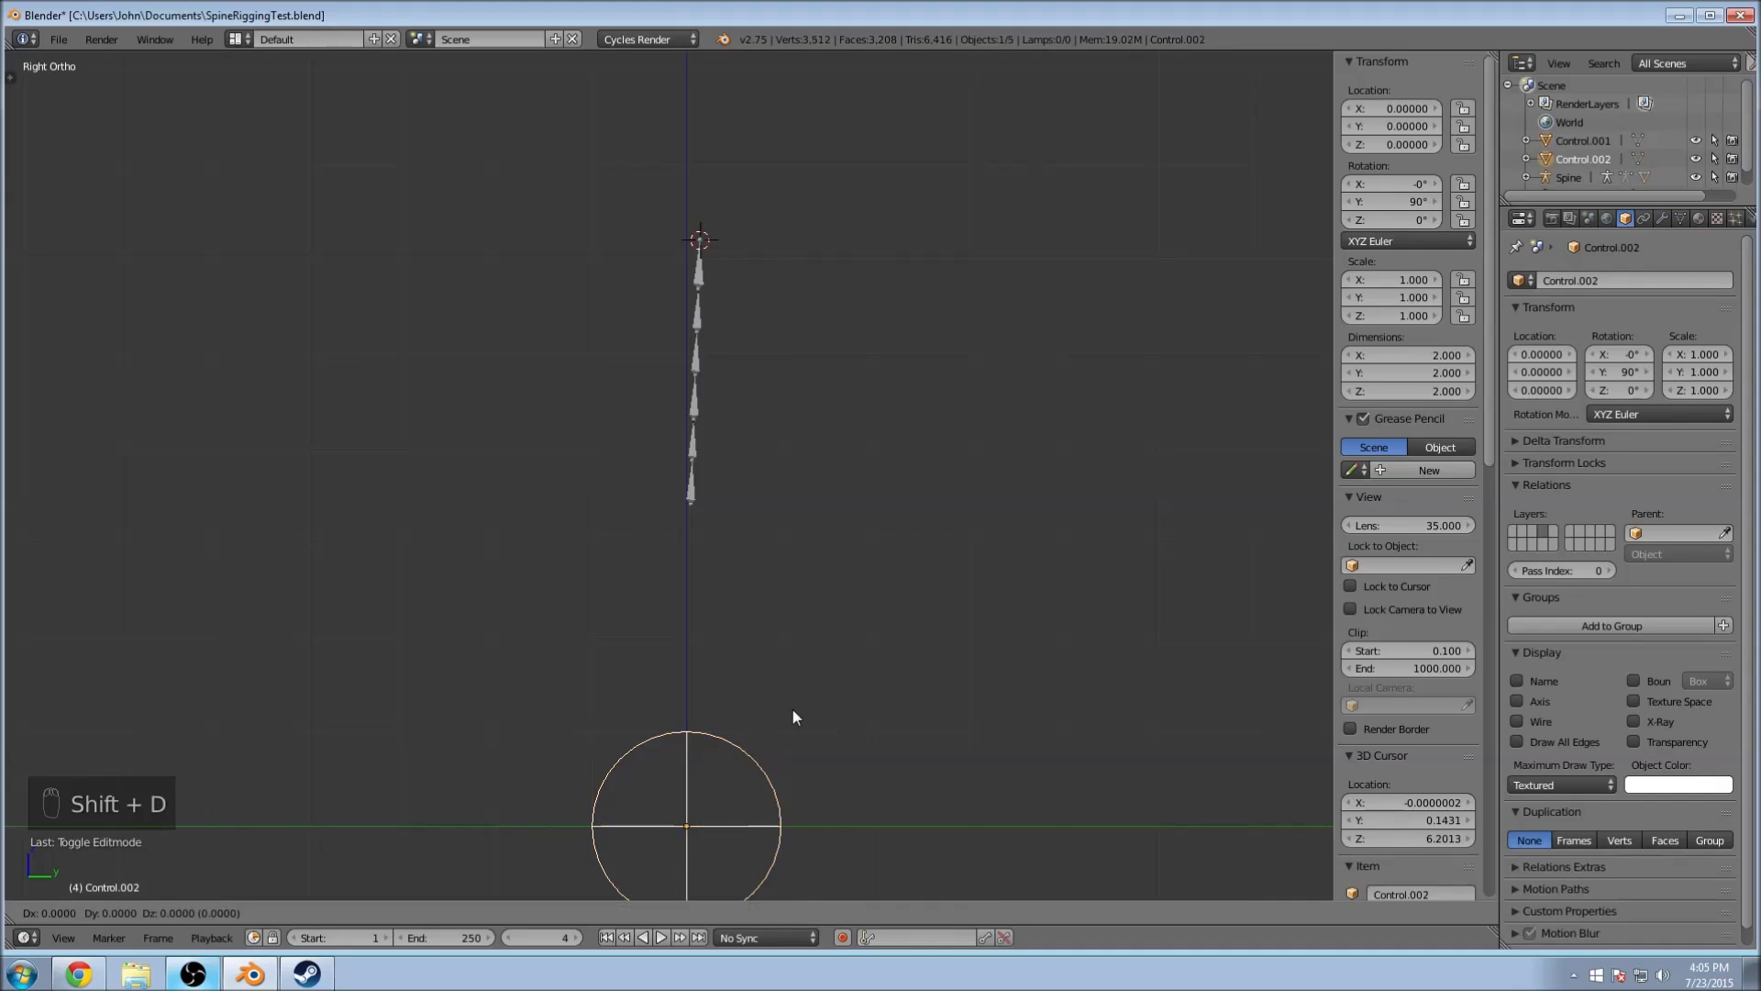
left_click(792, 710)
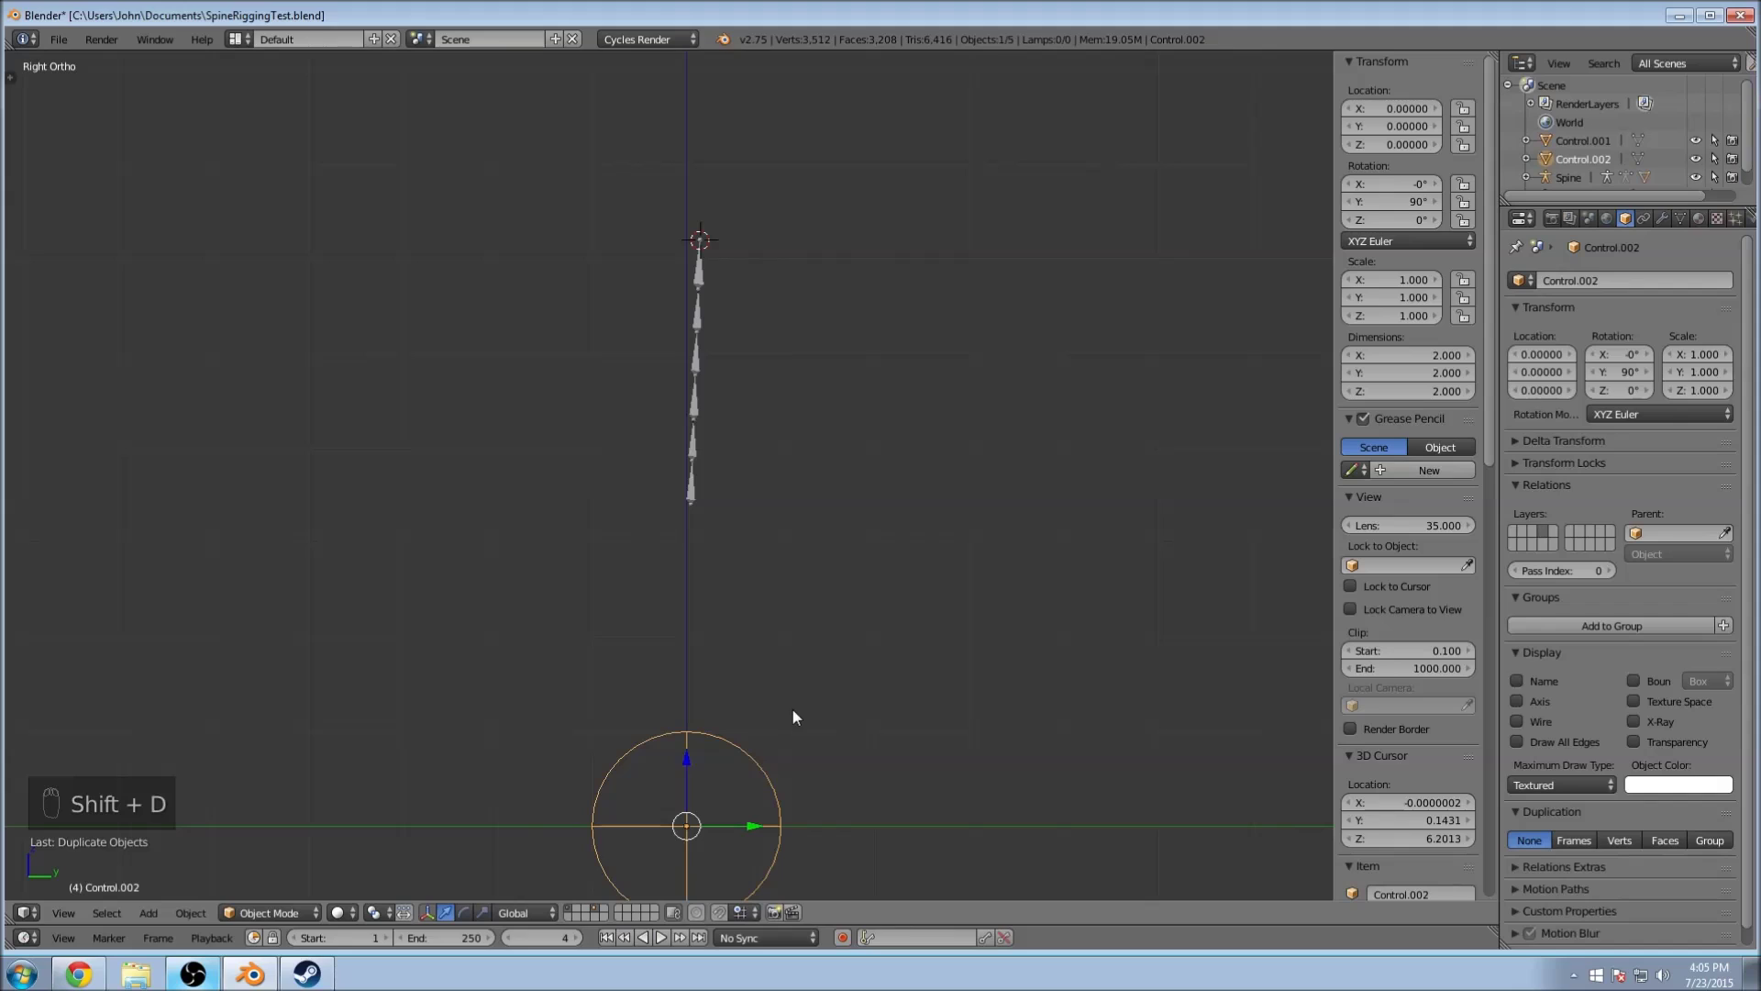
key("ctrl+alt+shift+c")
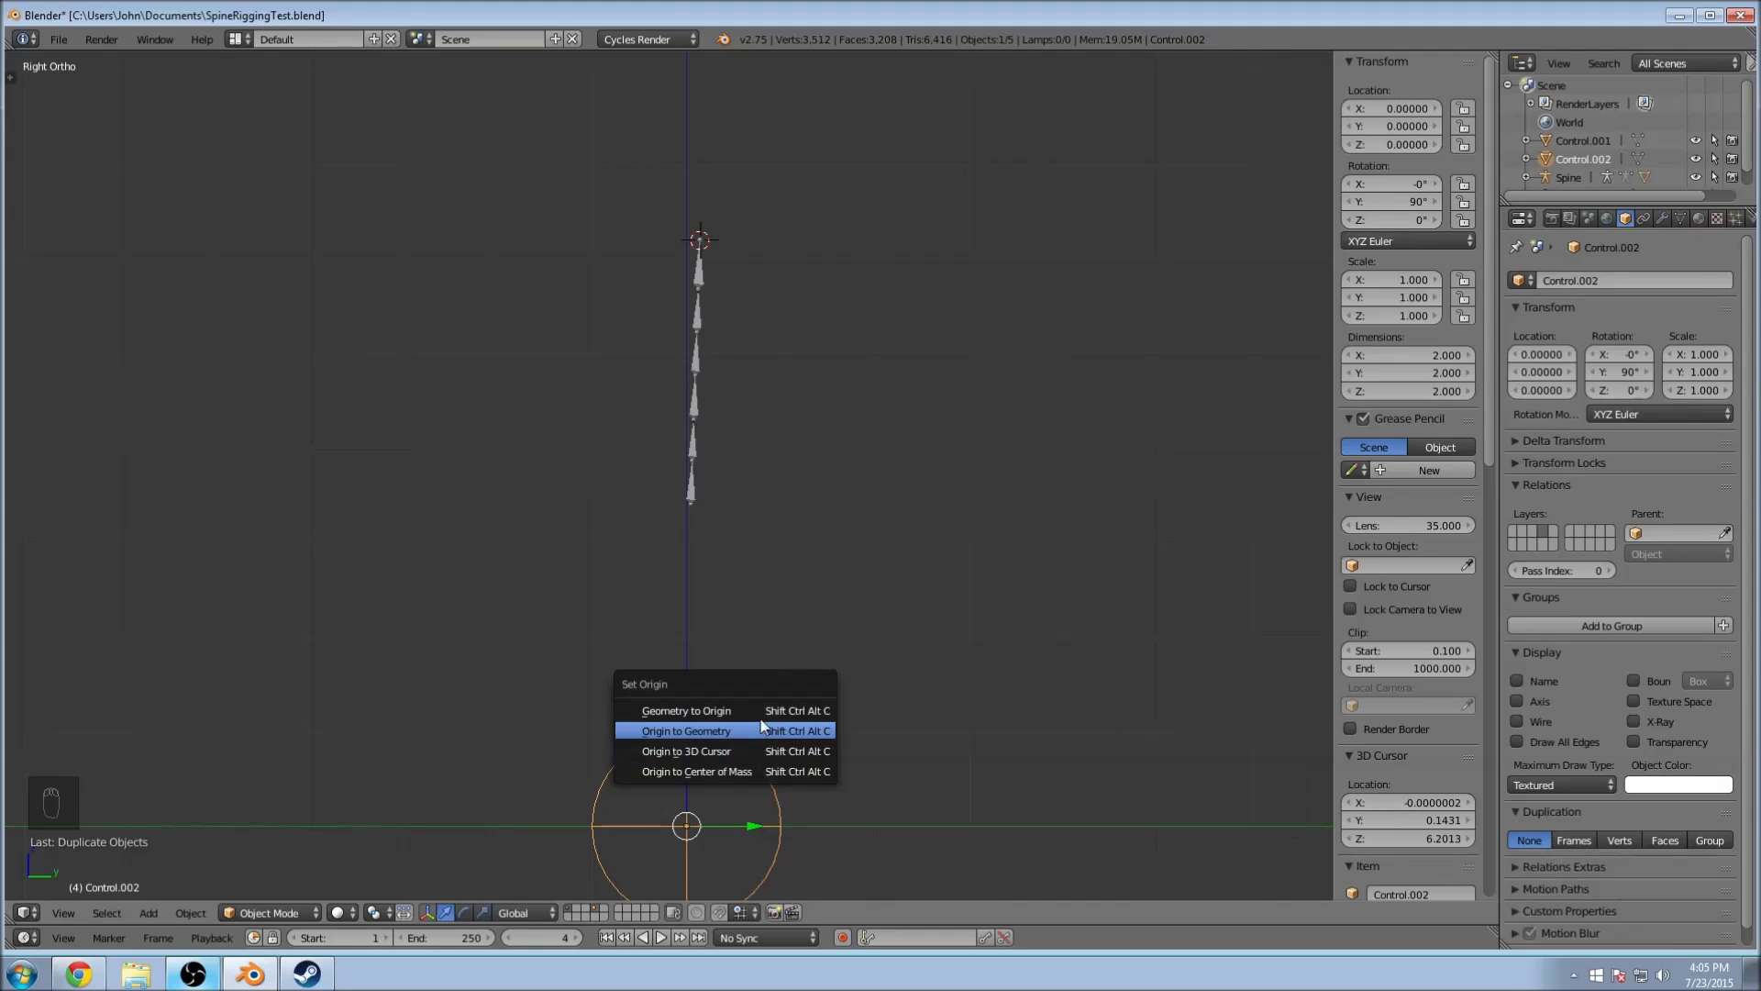
left_click(716, 730)
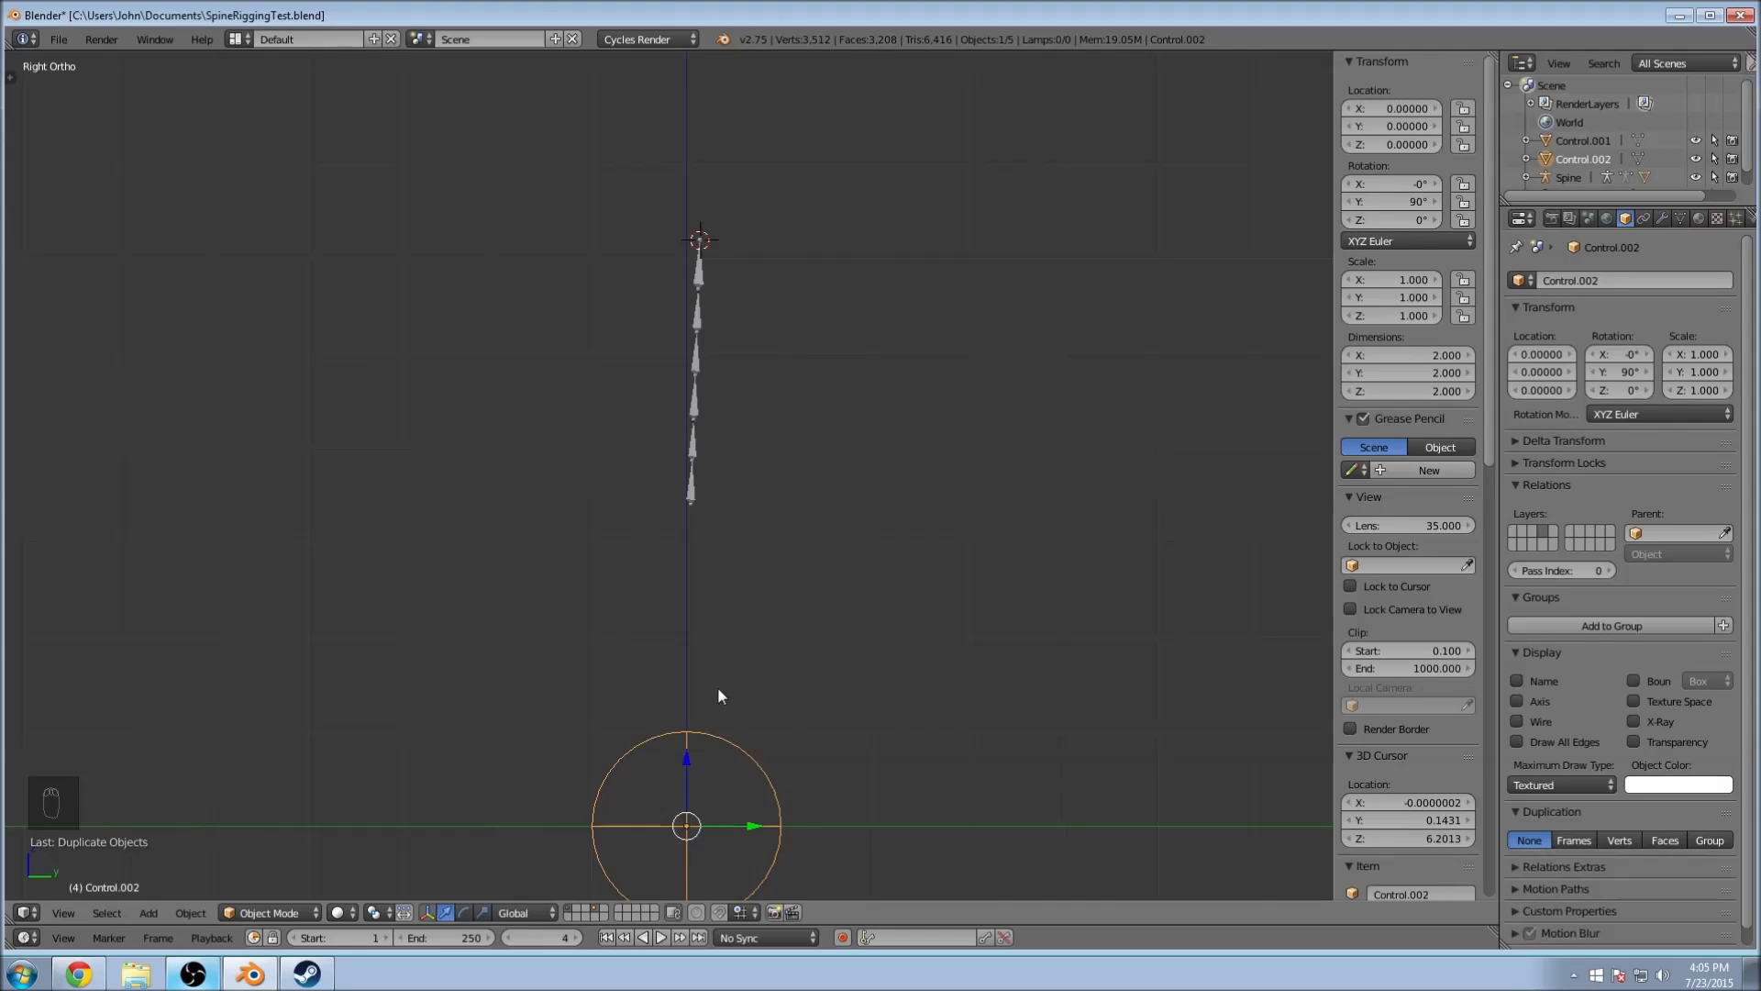
key("Delete")
left_click(780, 619)
Step: Add a single-bone armature at the 3D cursor and move it beside the spine to about Y 1.473, Z 5.993
scroll(948, 332, "down", 1, "shift")
middle_click_drag(949, 340, 898, 413, "shift")
scroll(1062, 677, "up", 3)
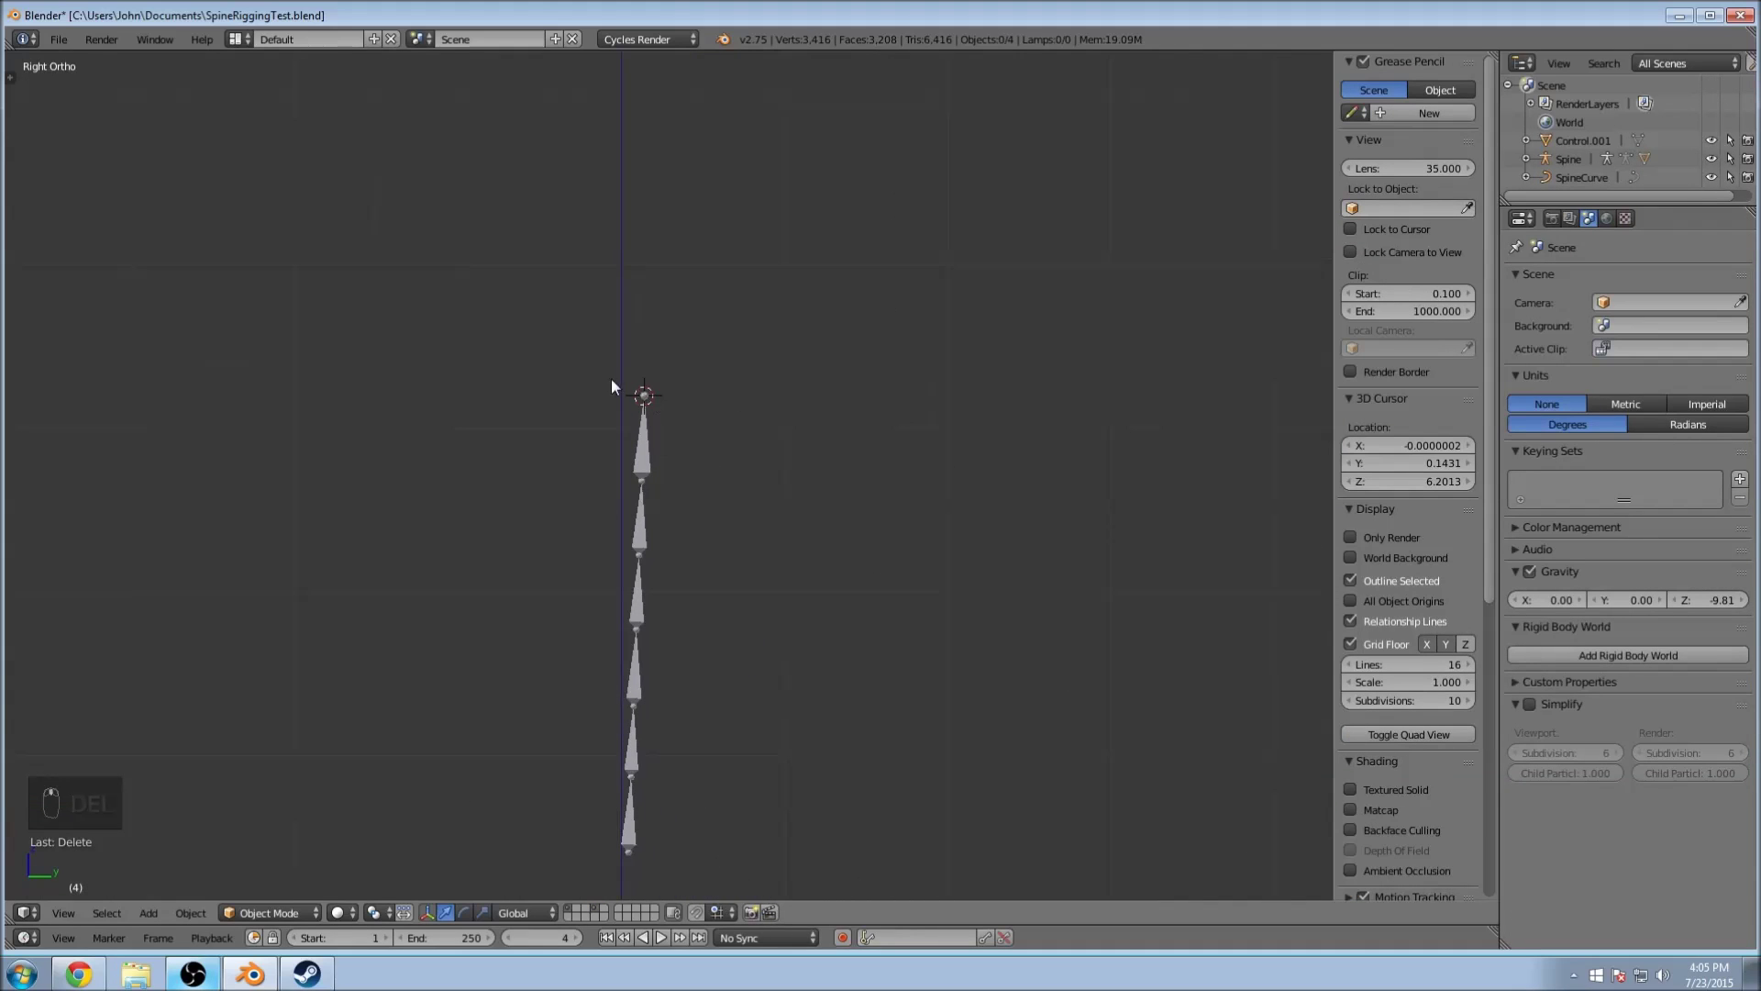
key("space")
mouse_move(807, 515)
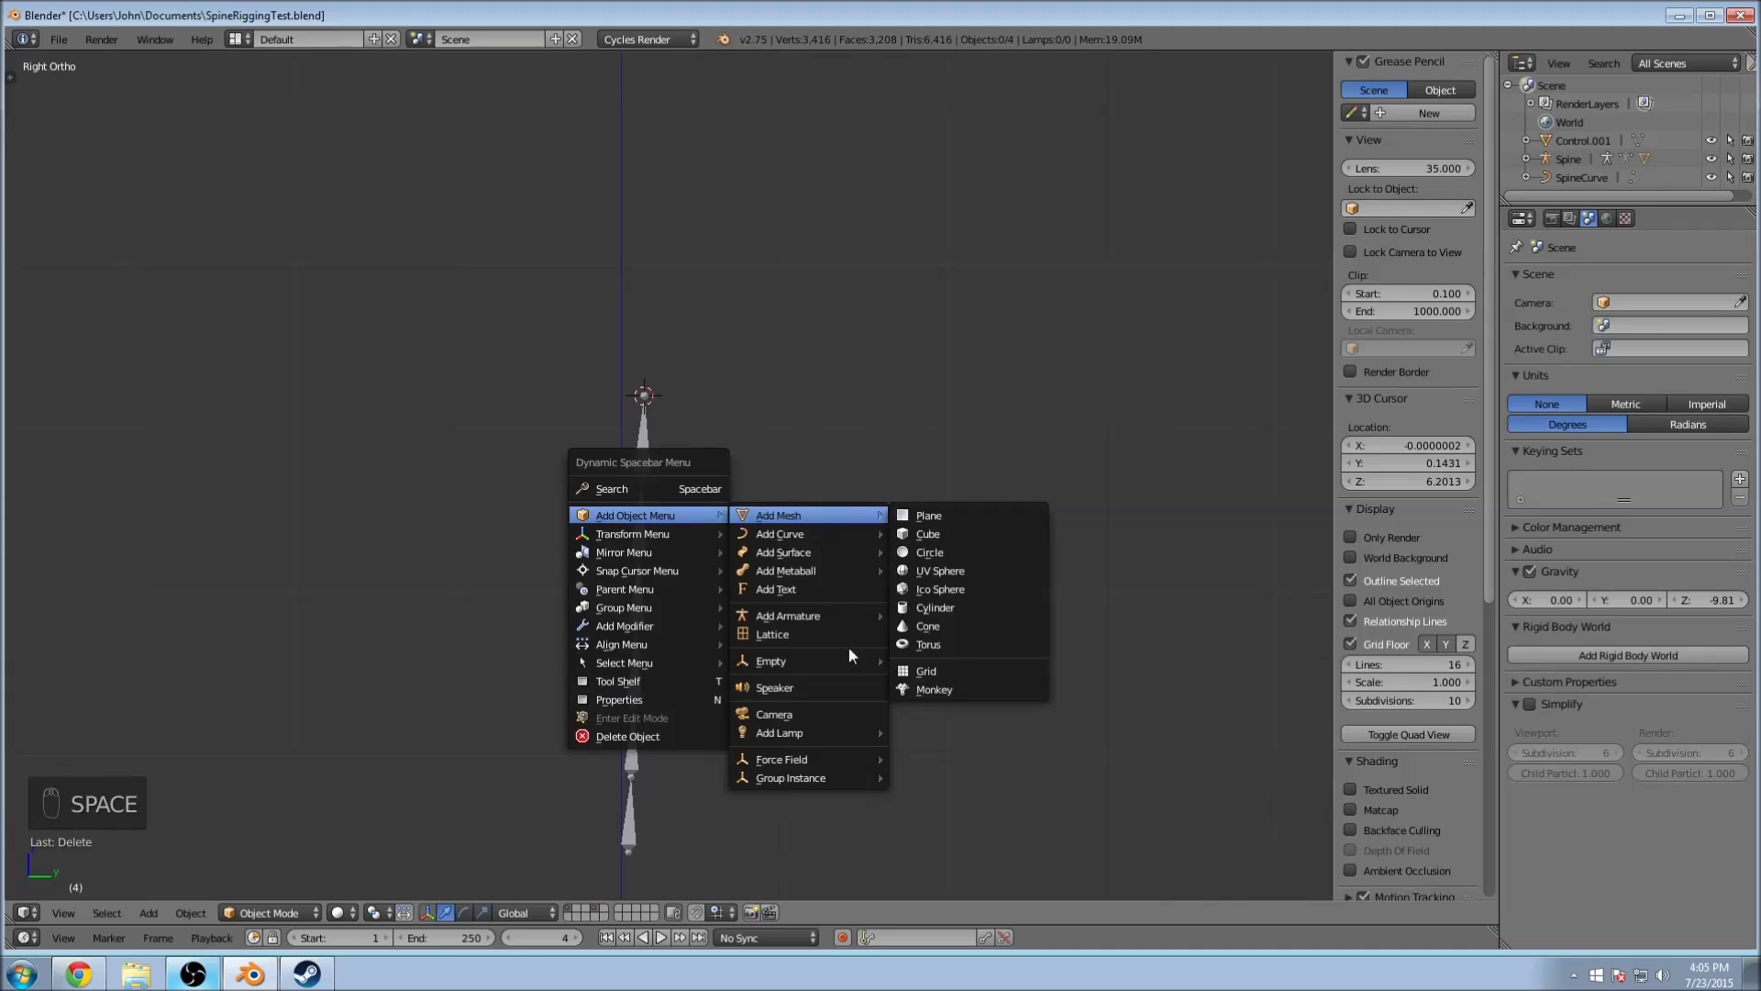
mouse_move(831, 618)
left_click(949, 624)
key("g")
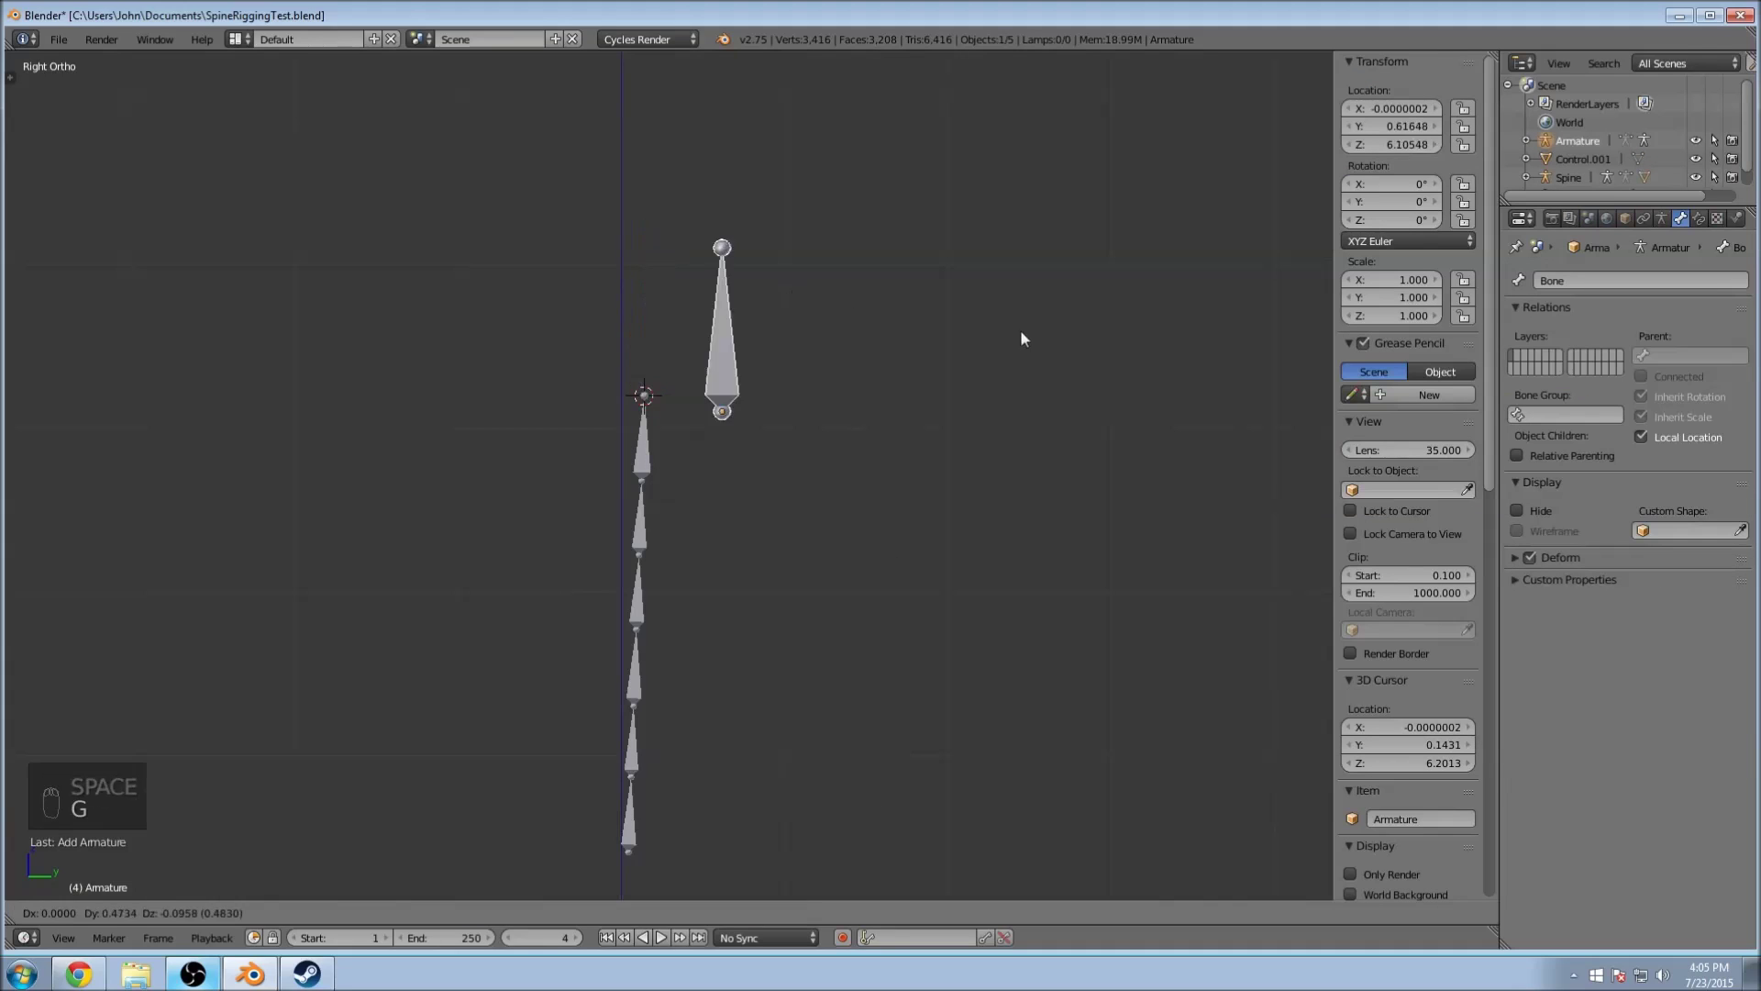
left_click(1004, 330)
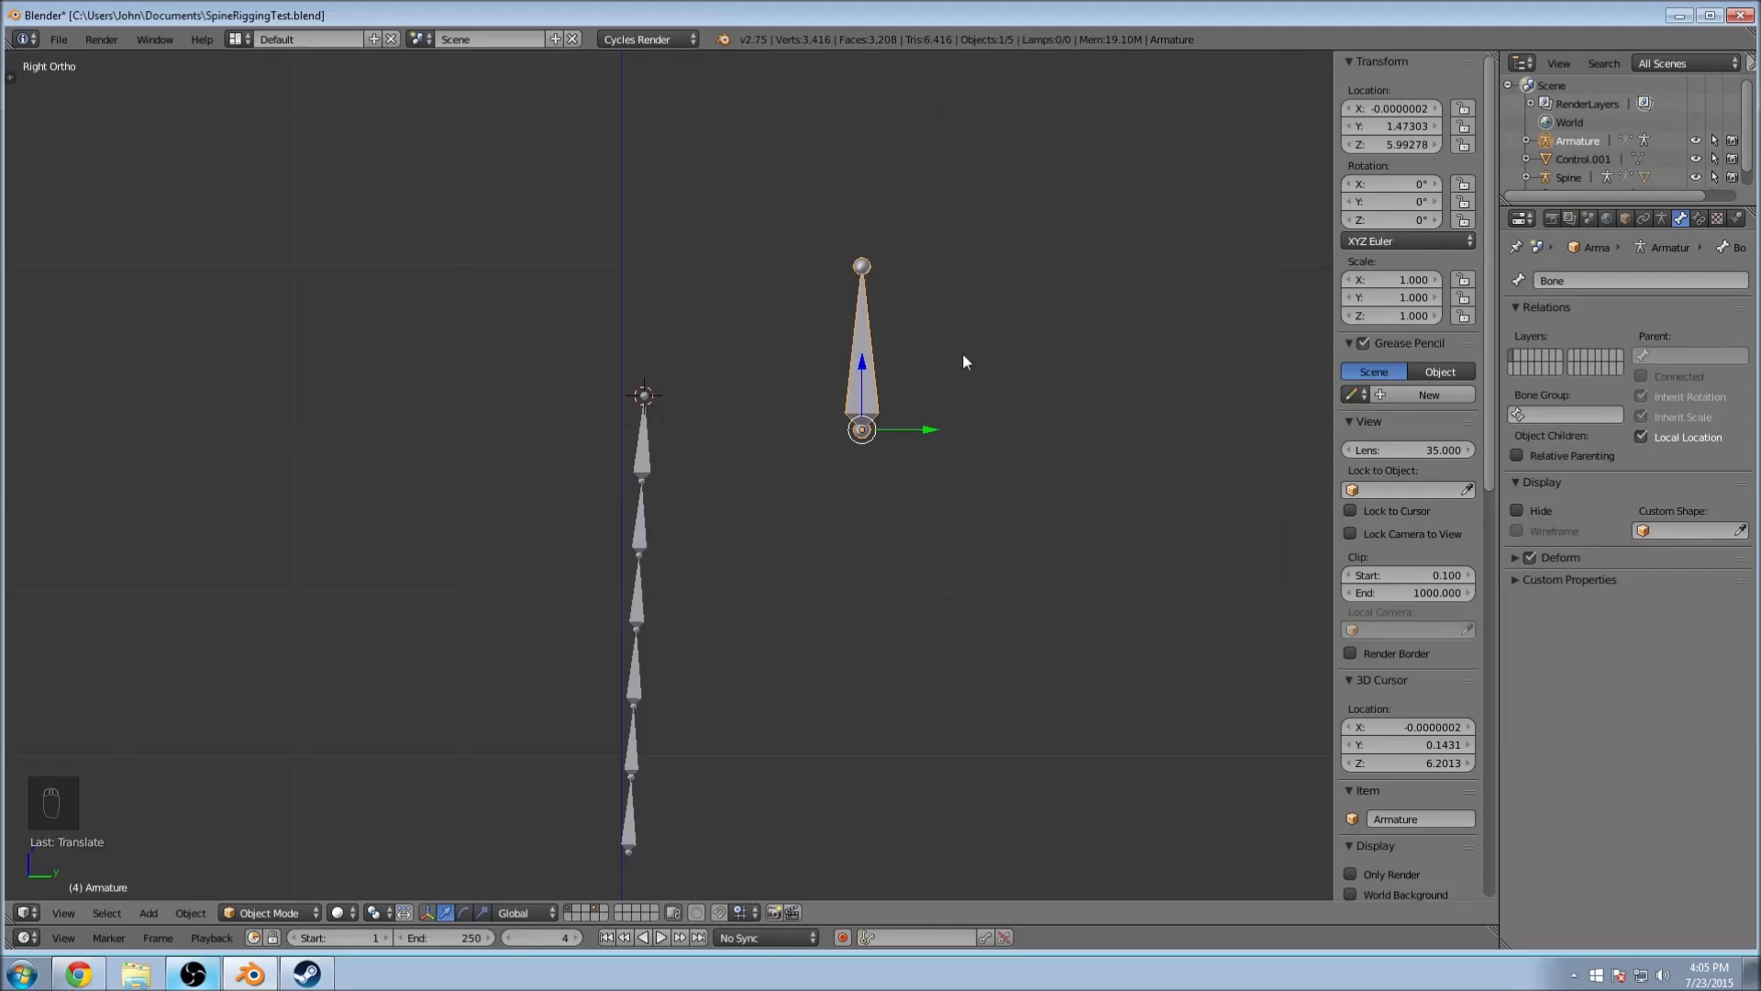
Step: In the new armature's Edit Mode, add a second bone at the 3D cursor on the spine's top end, then leave Edit Mode
key("Tab")
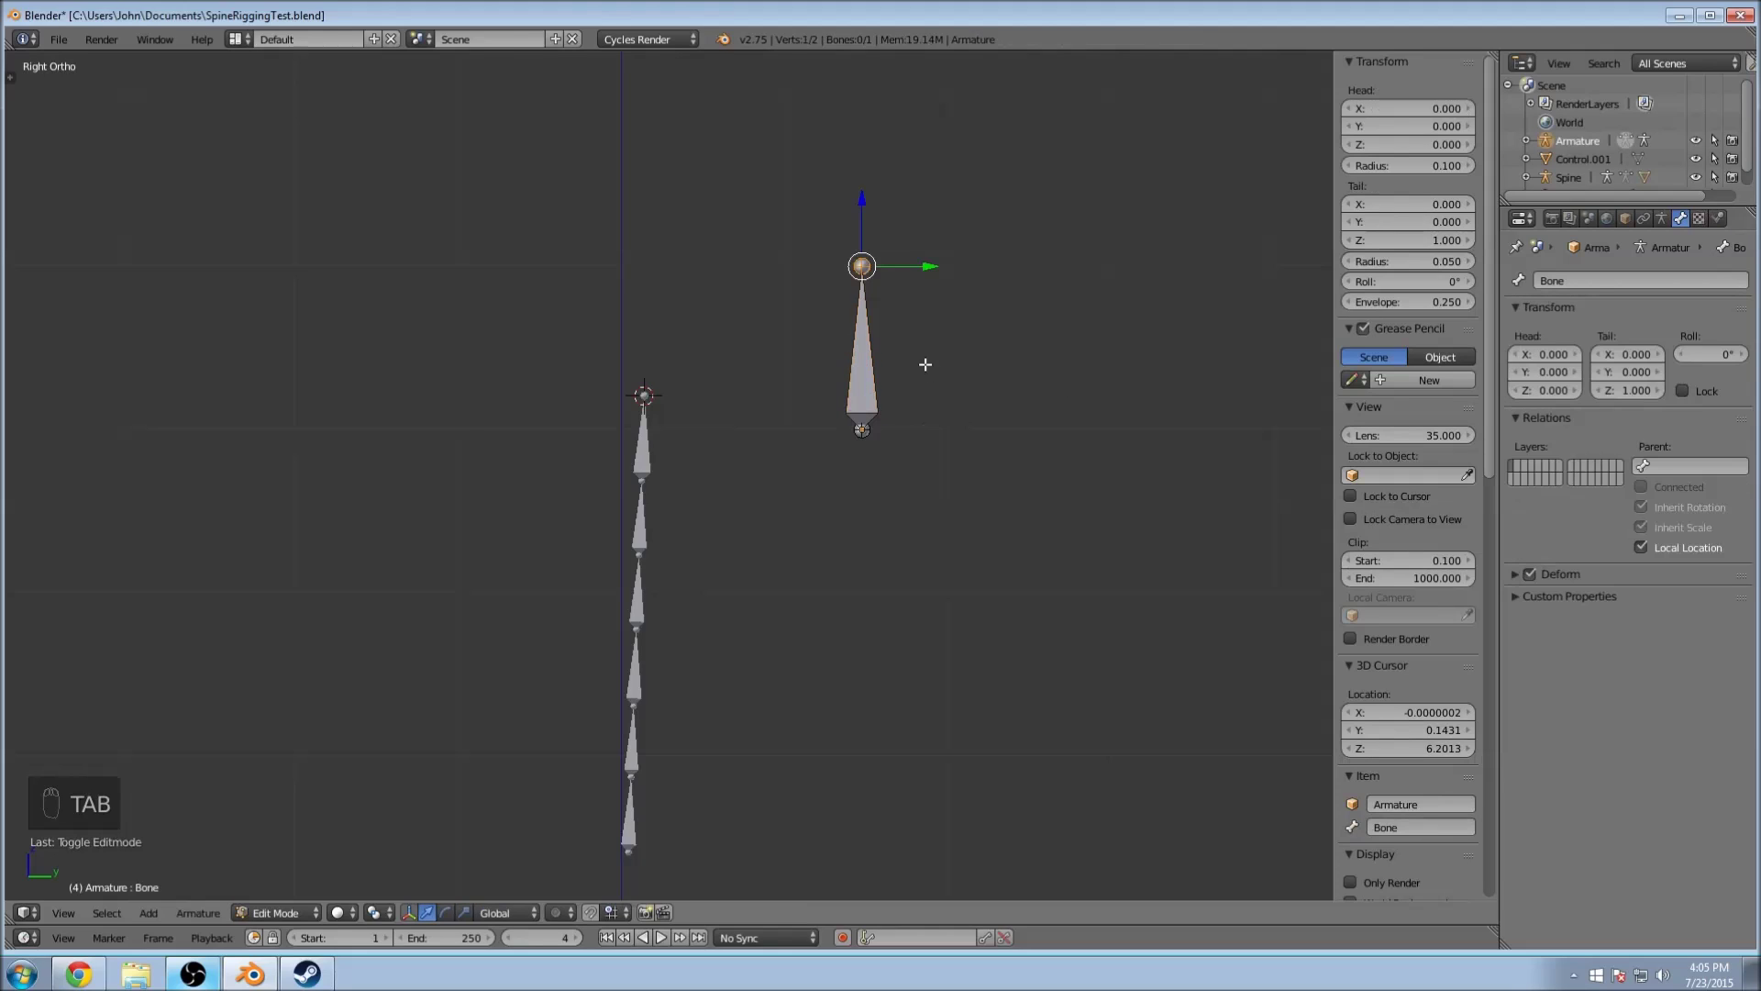
key("a")
key("a")
key("a")
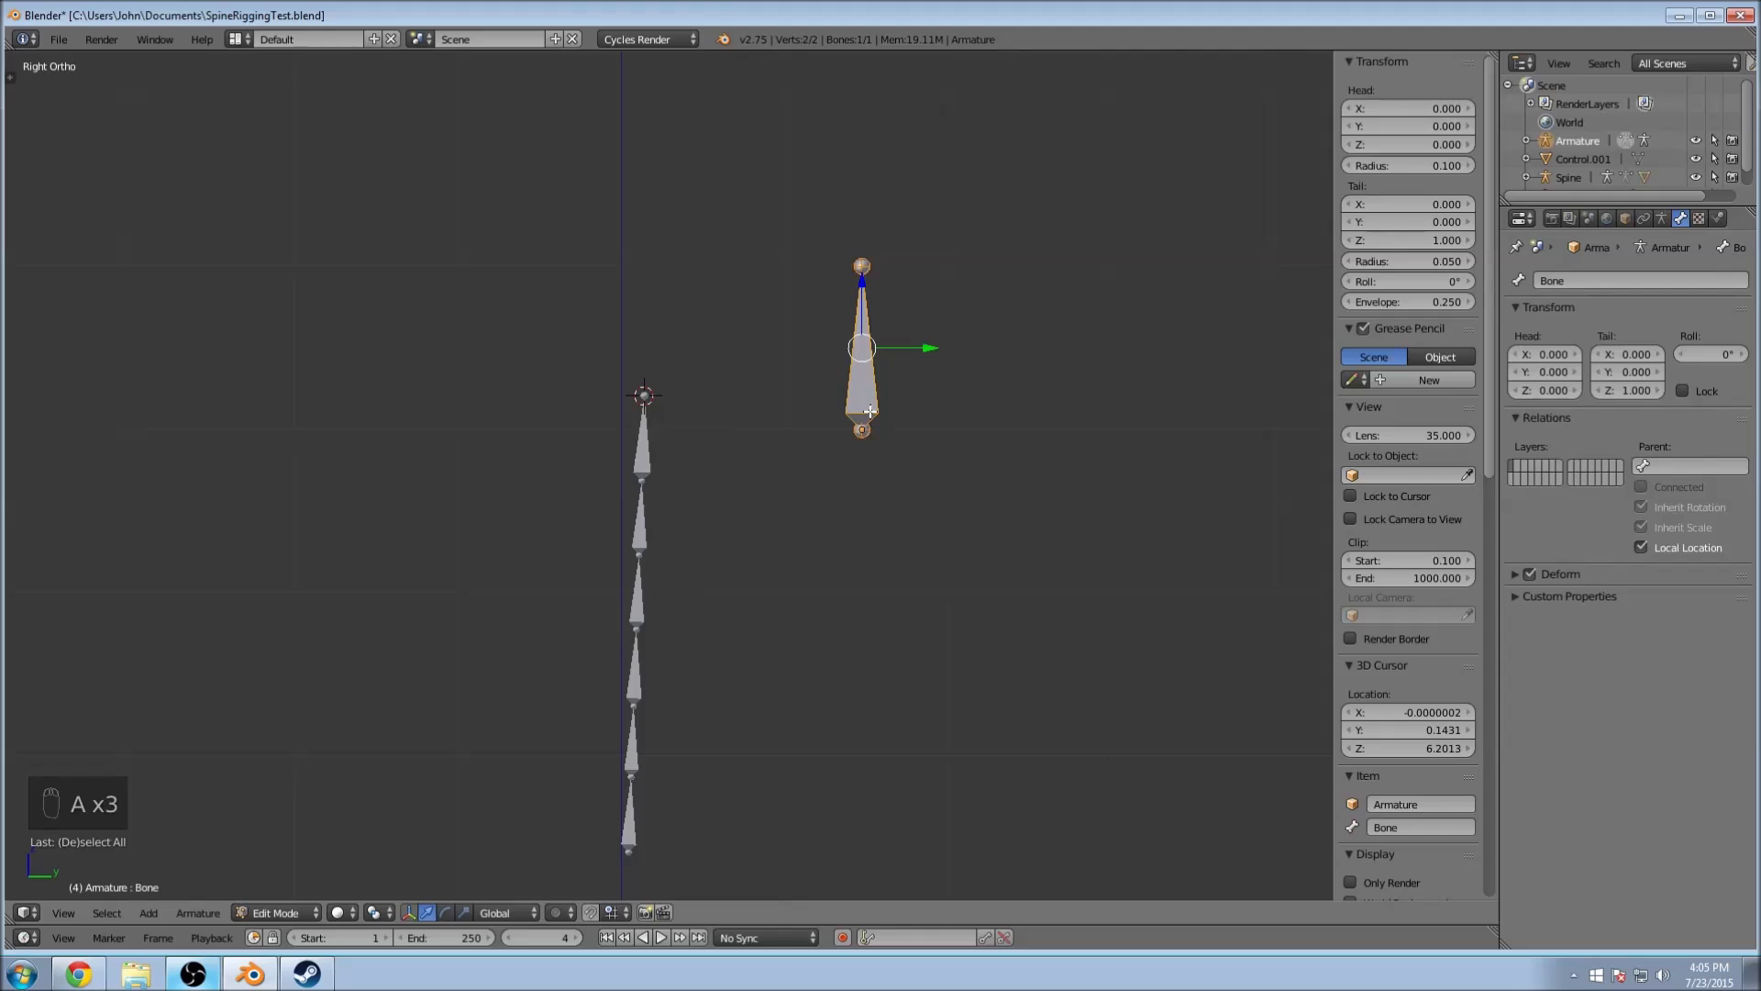
key("shift+a")
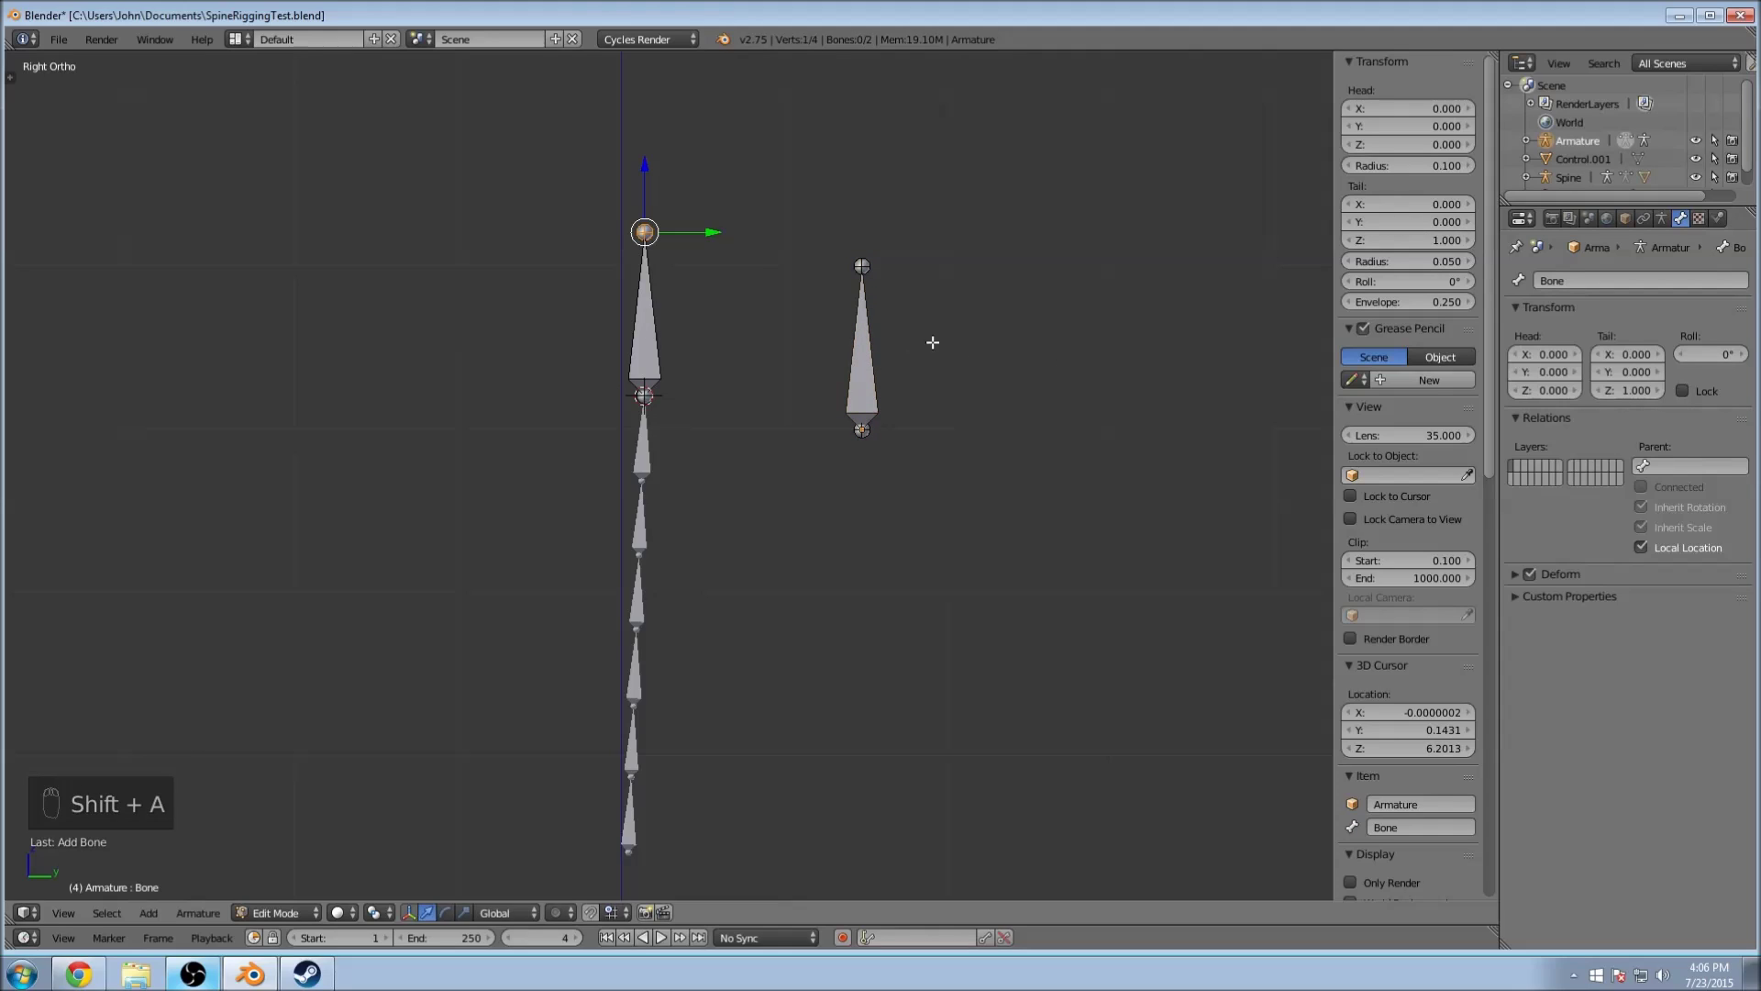
key("Tab")
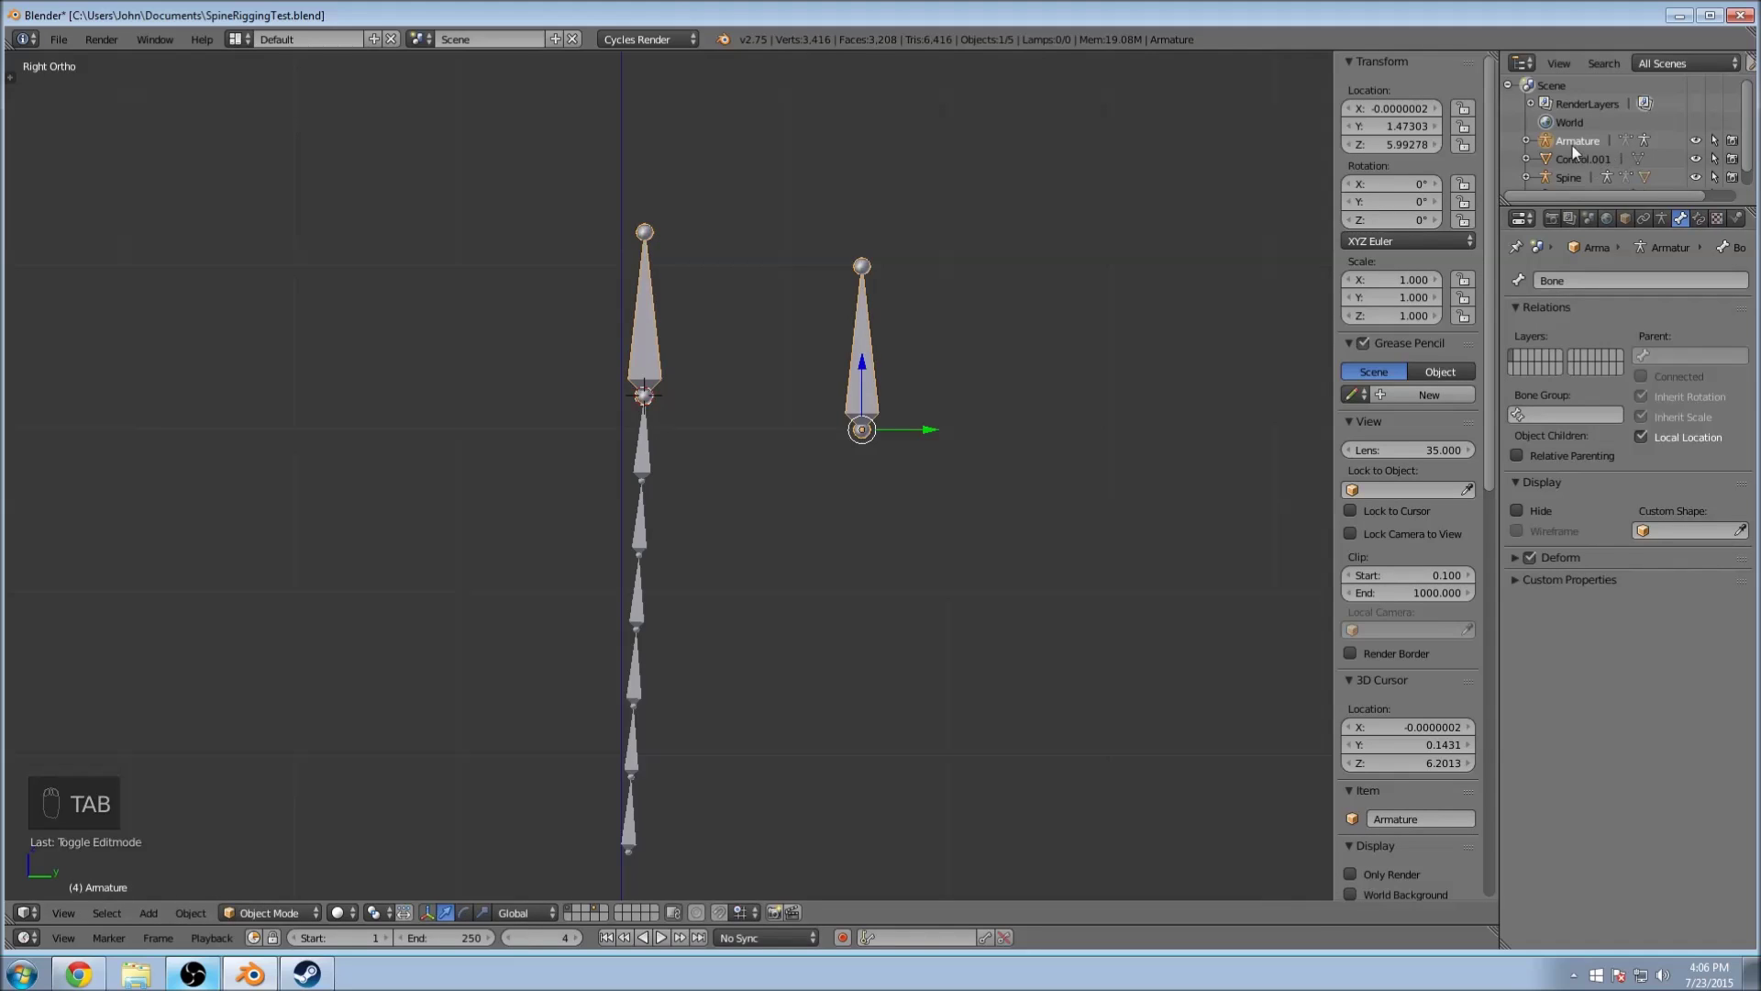
Step: Select SpineCurve and enter Edit Mode on it
left_click(1572, 180)
scroll(1581, 180, "down", 1)
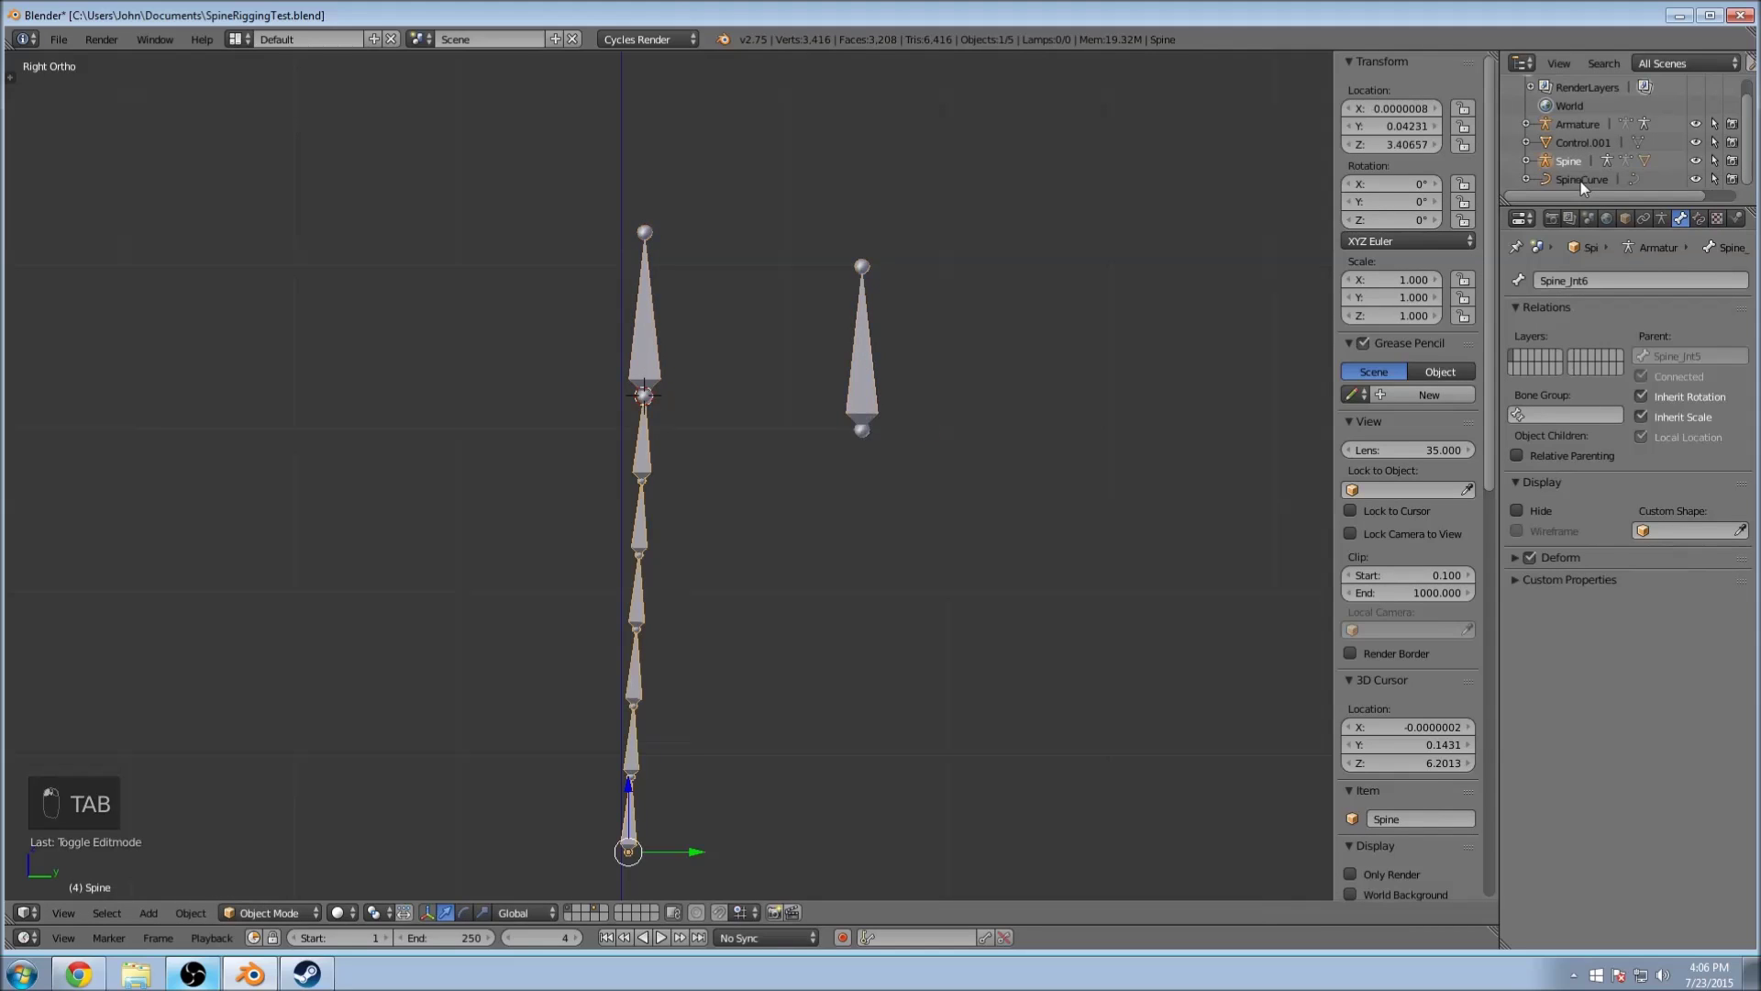
left_click(1582, 180)
key("Tab")
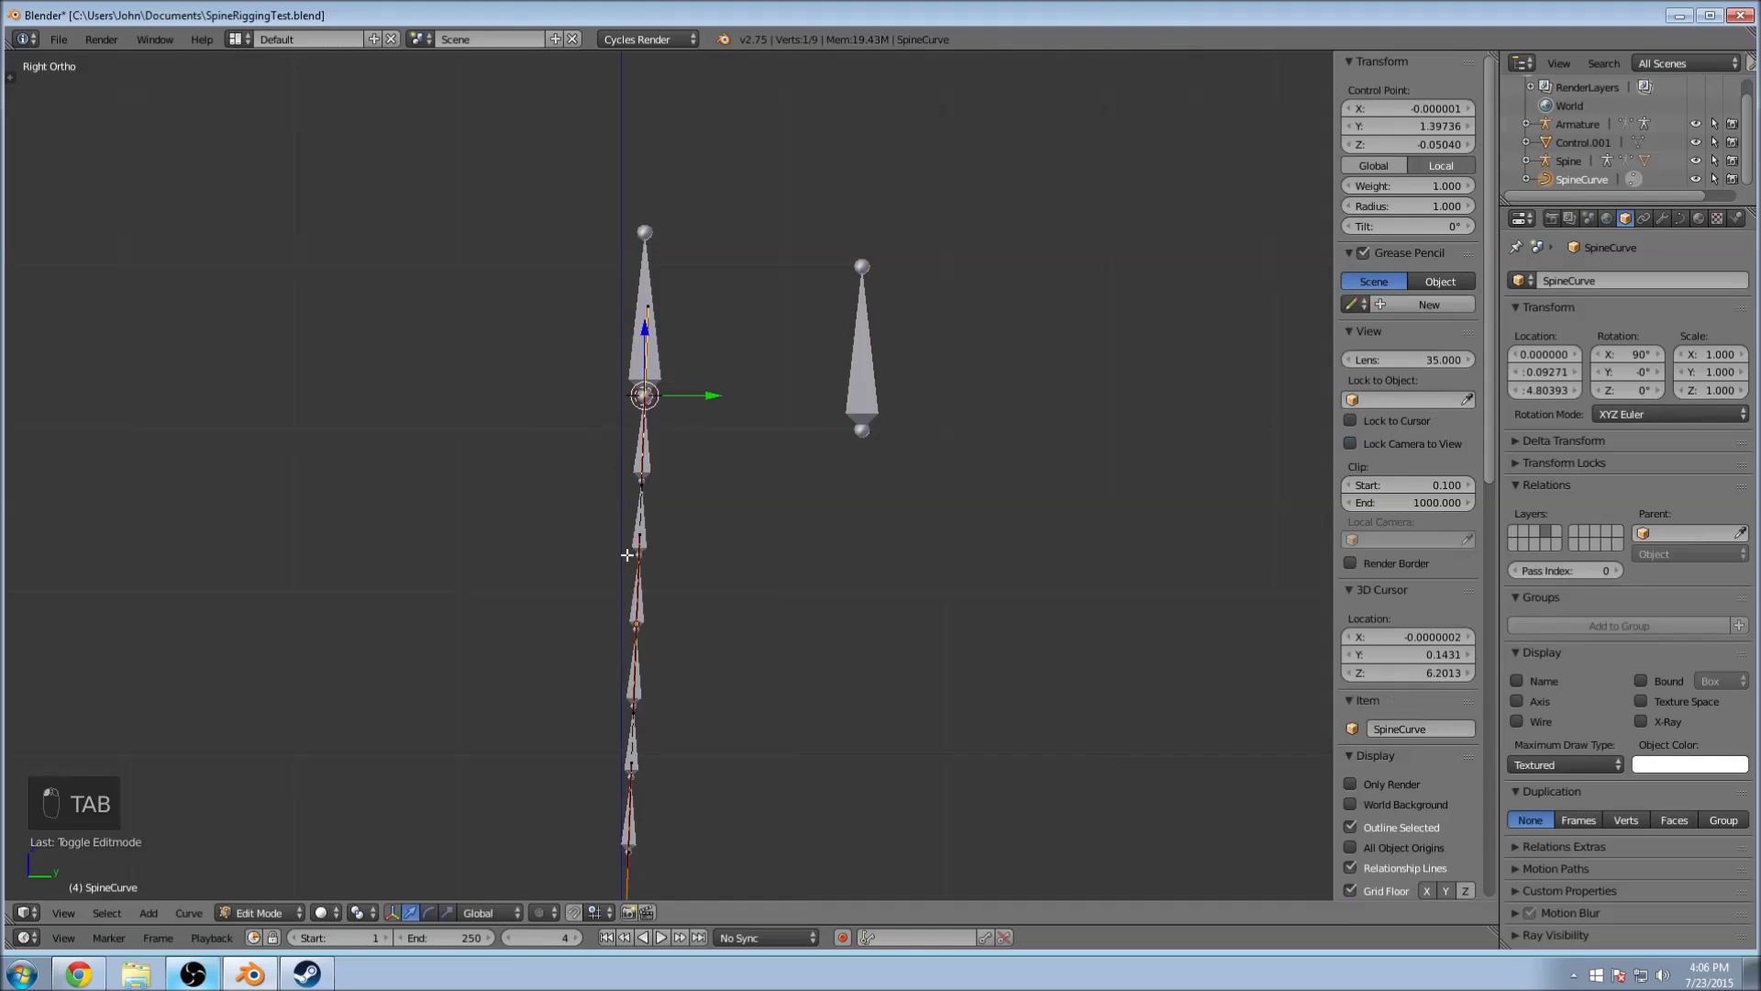
Step: Clear the selection of all SpineCurve control points
key("b")
key("b")
left_click_drag(613, 612, 684, 645)
key("a")
key("b")
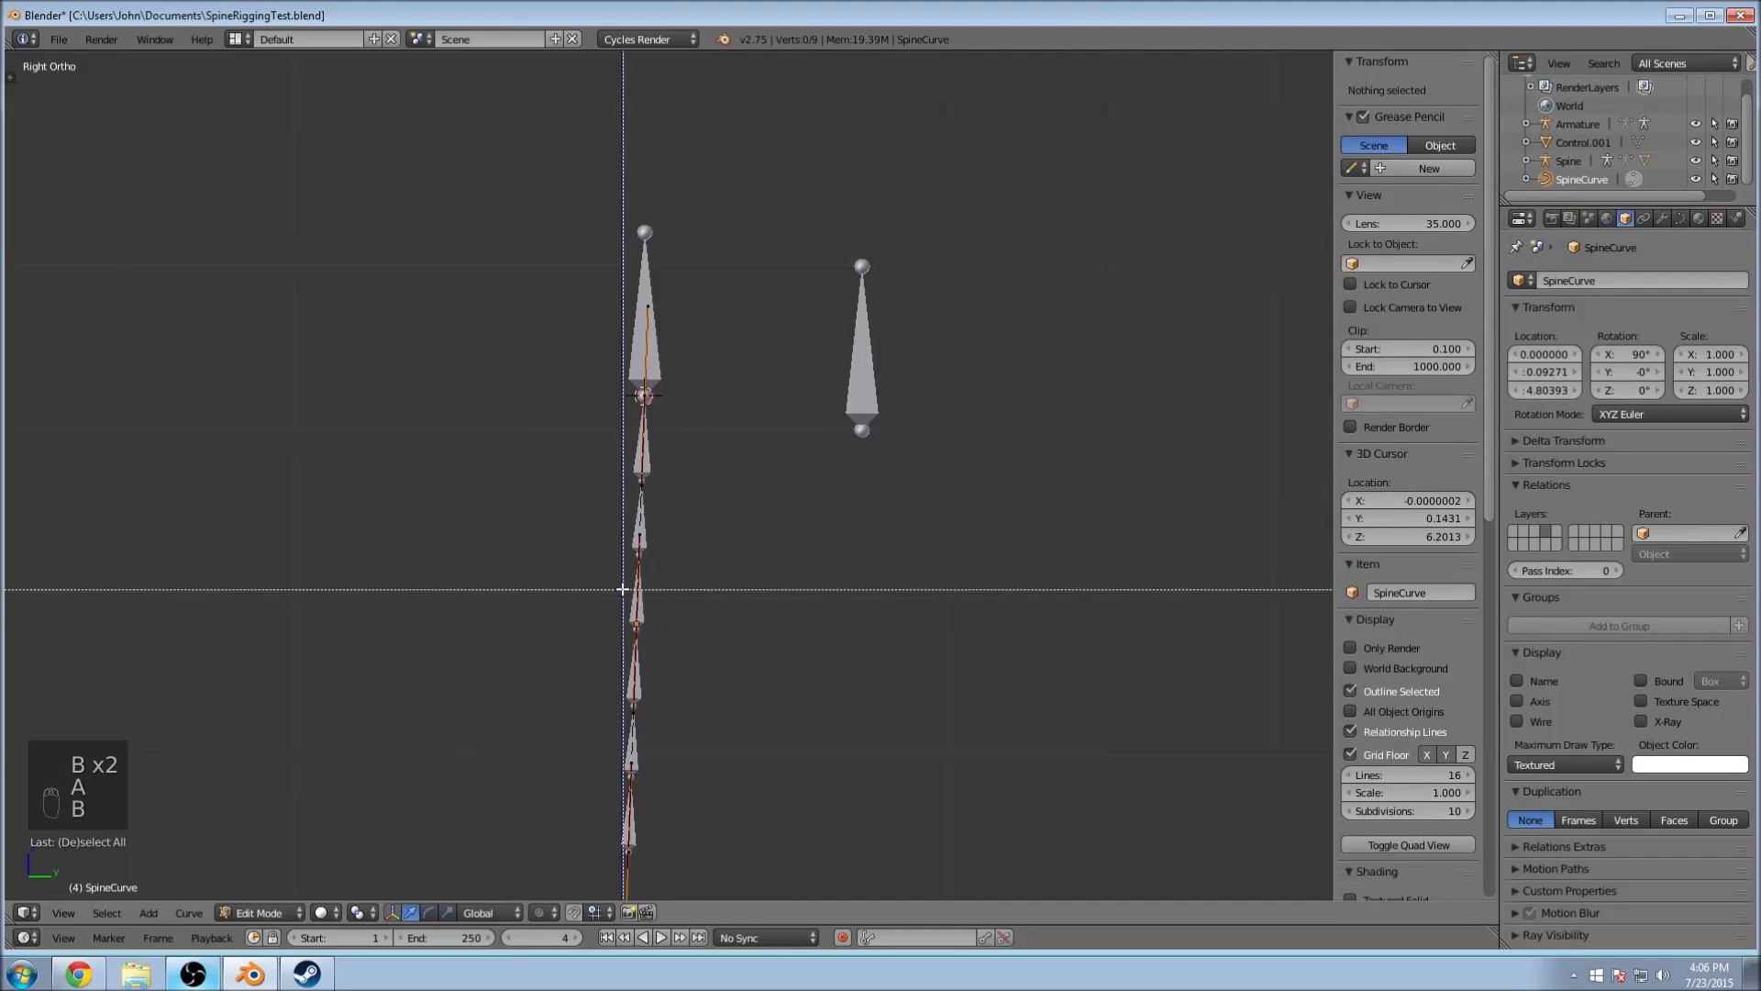
key("a")
key("a")
key("a")
scroll(589, 579, "down", 3)
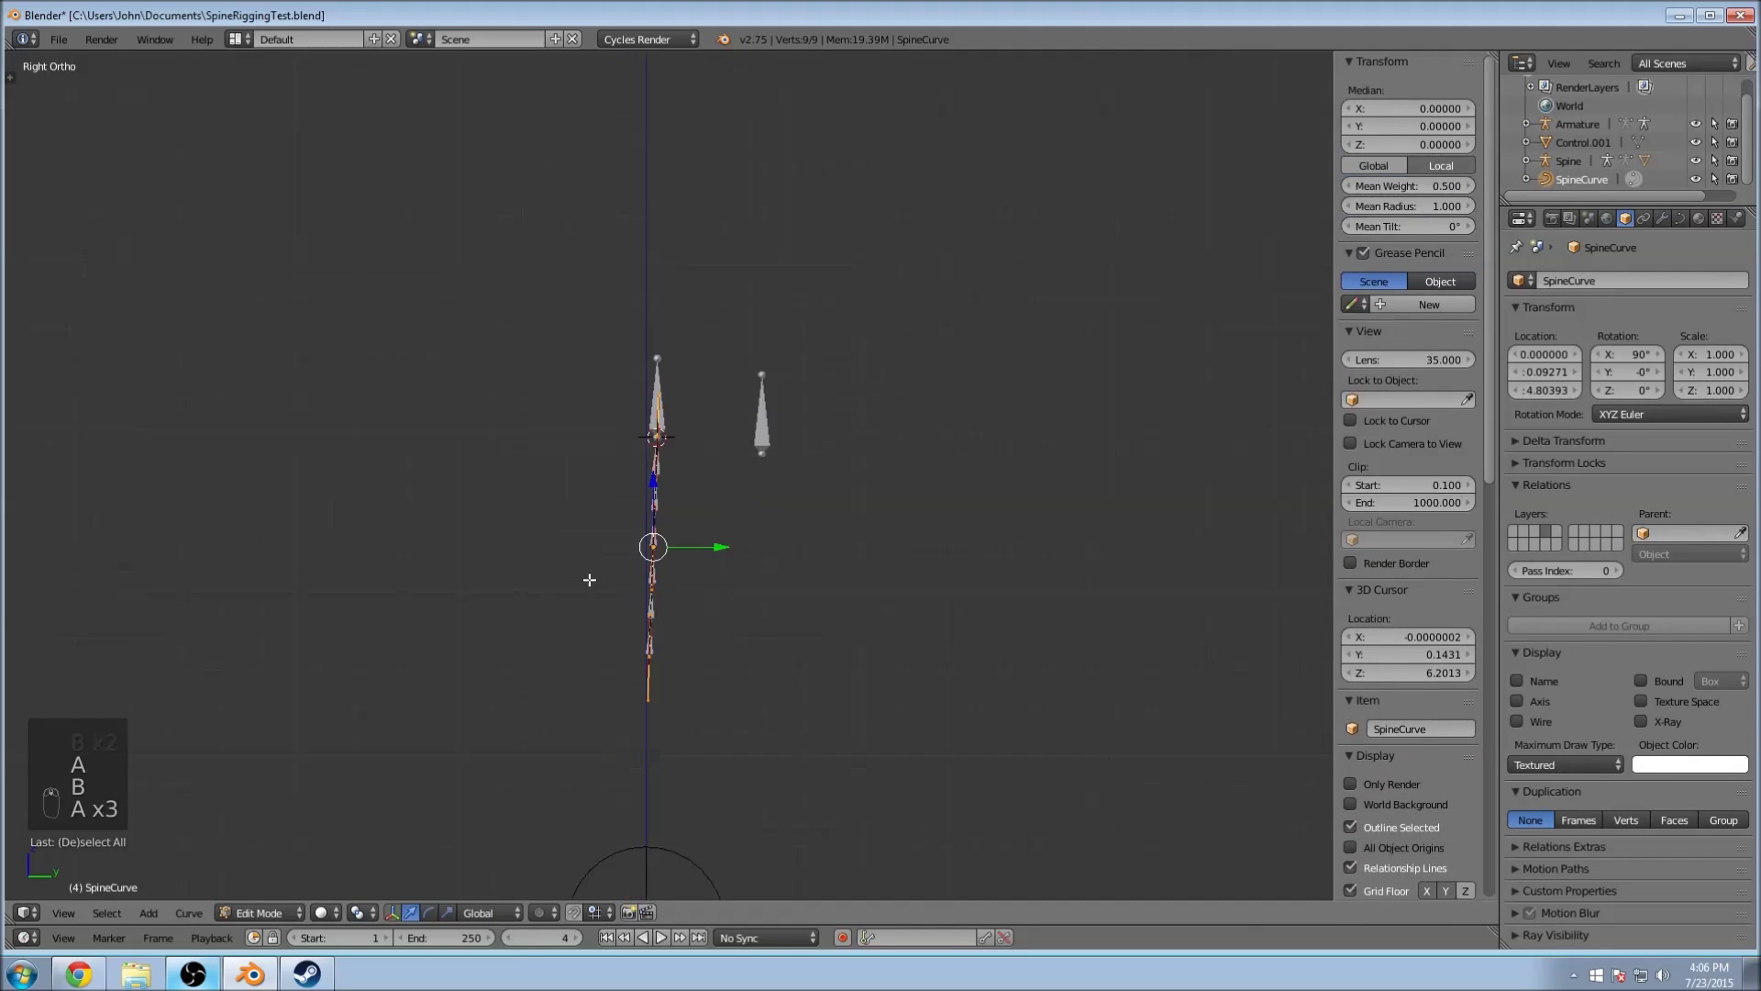
key("a")
key("a")
key("a")
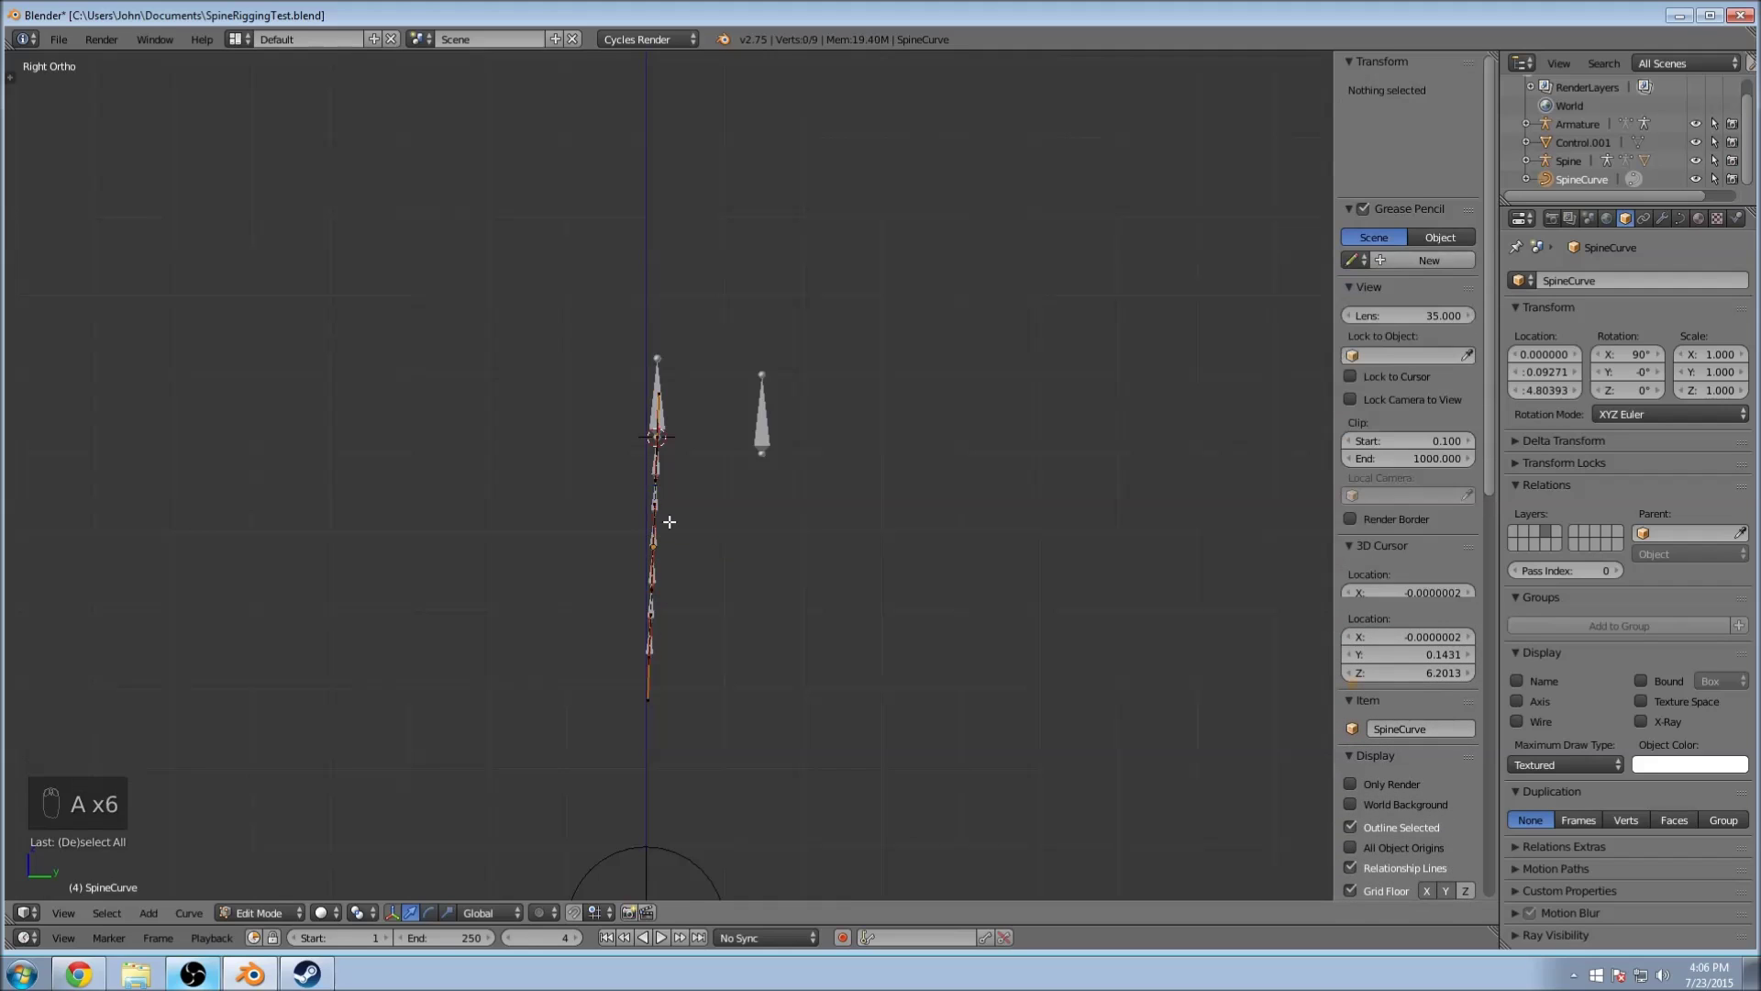
scroll(617, 515, "up", 5)
middle_click_drag(667, 548, 699, 472, "shift")
key("a")
key("a")
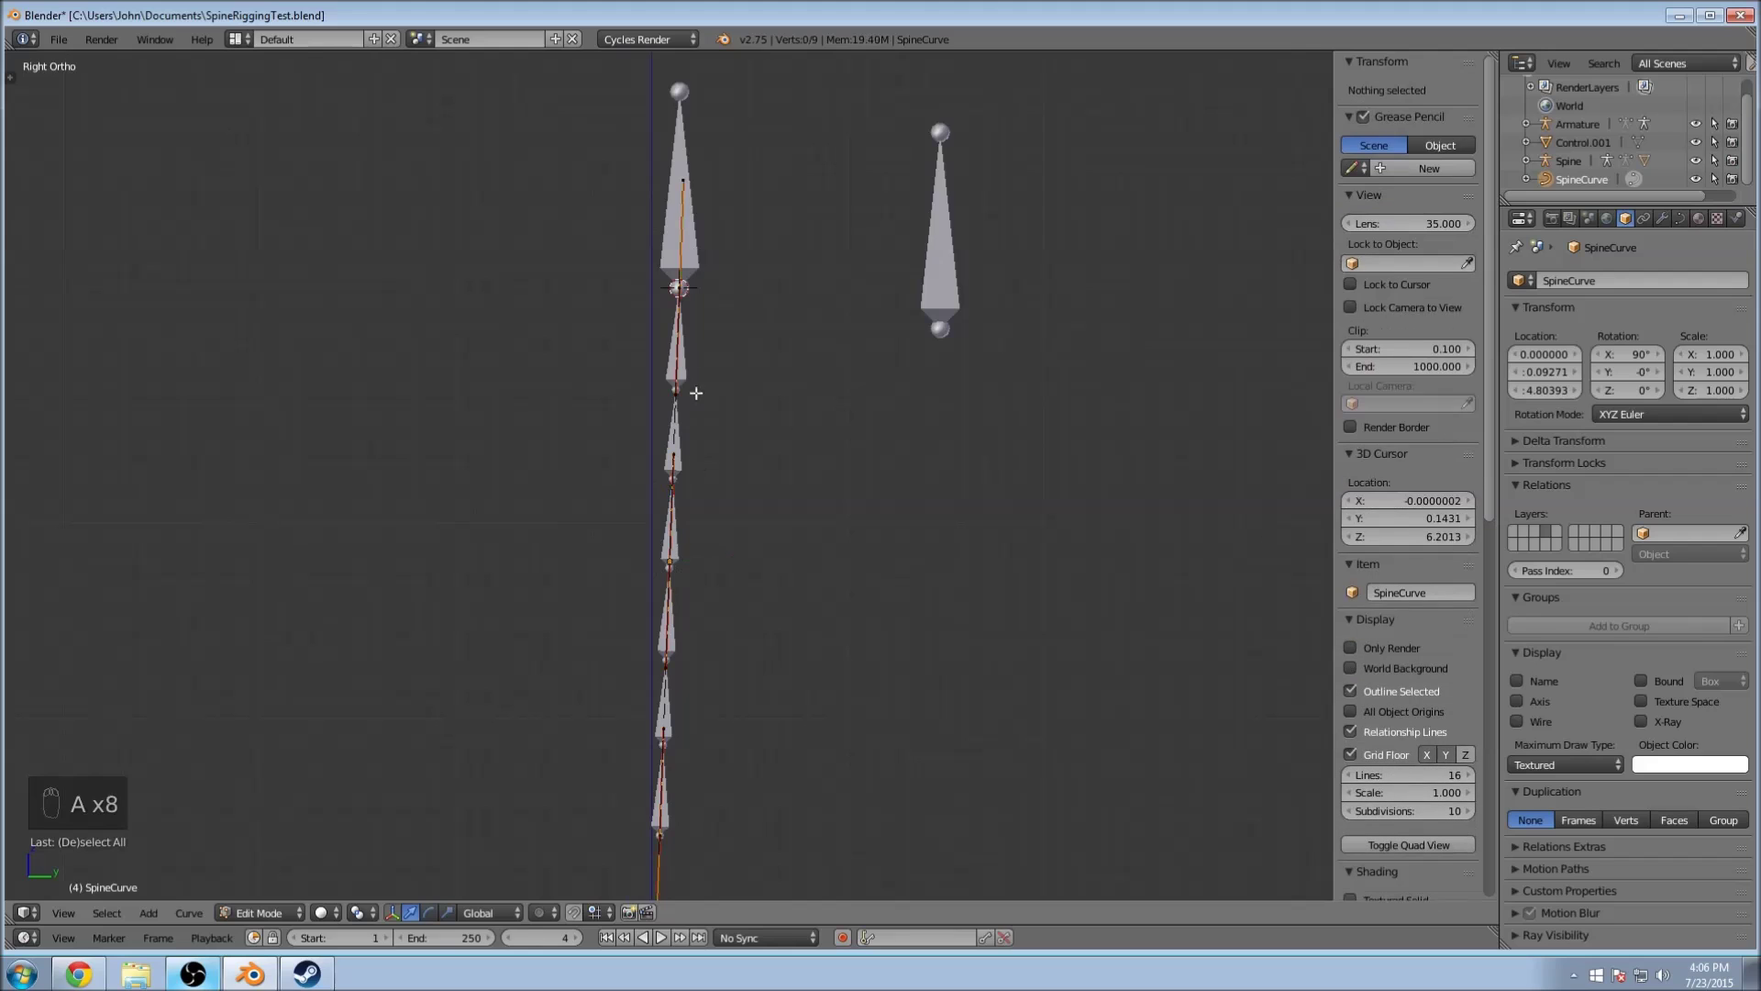
Step: Box-select only the middle control point of SpineCurve
key("b")
left_click_drag(654, 266, 750, 311)
key("a")
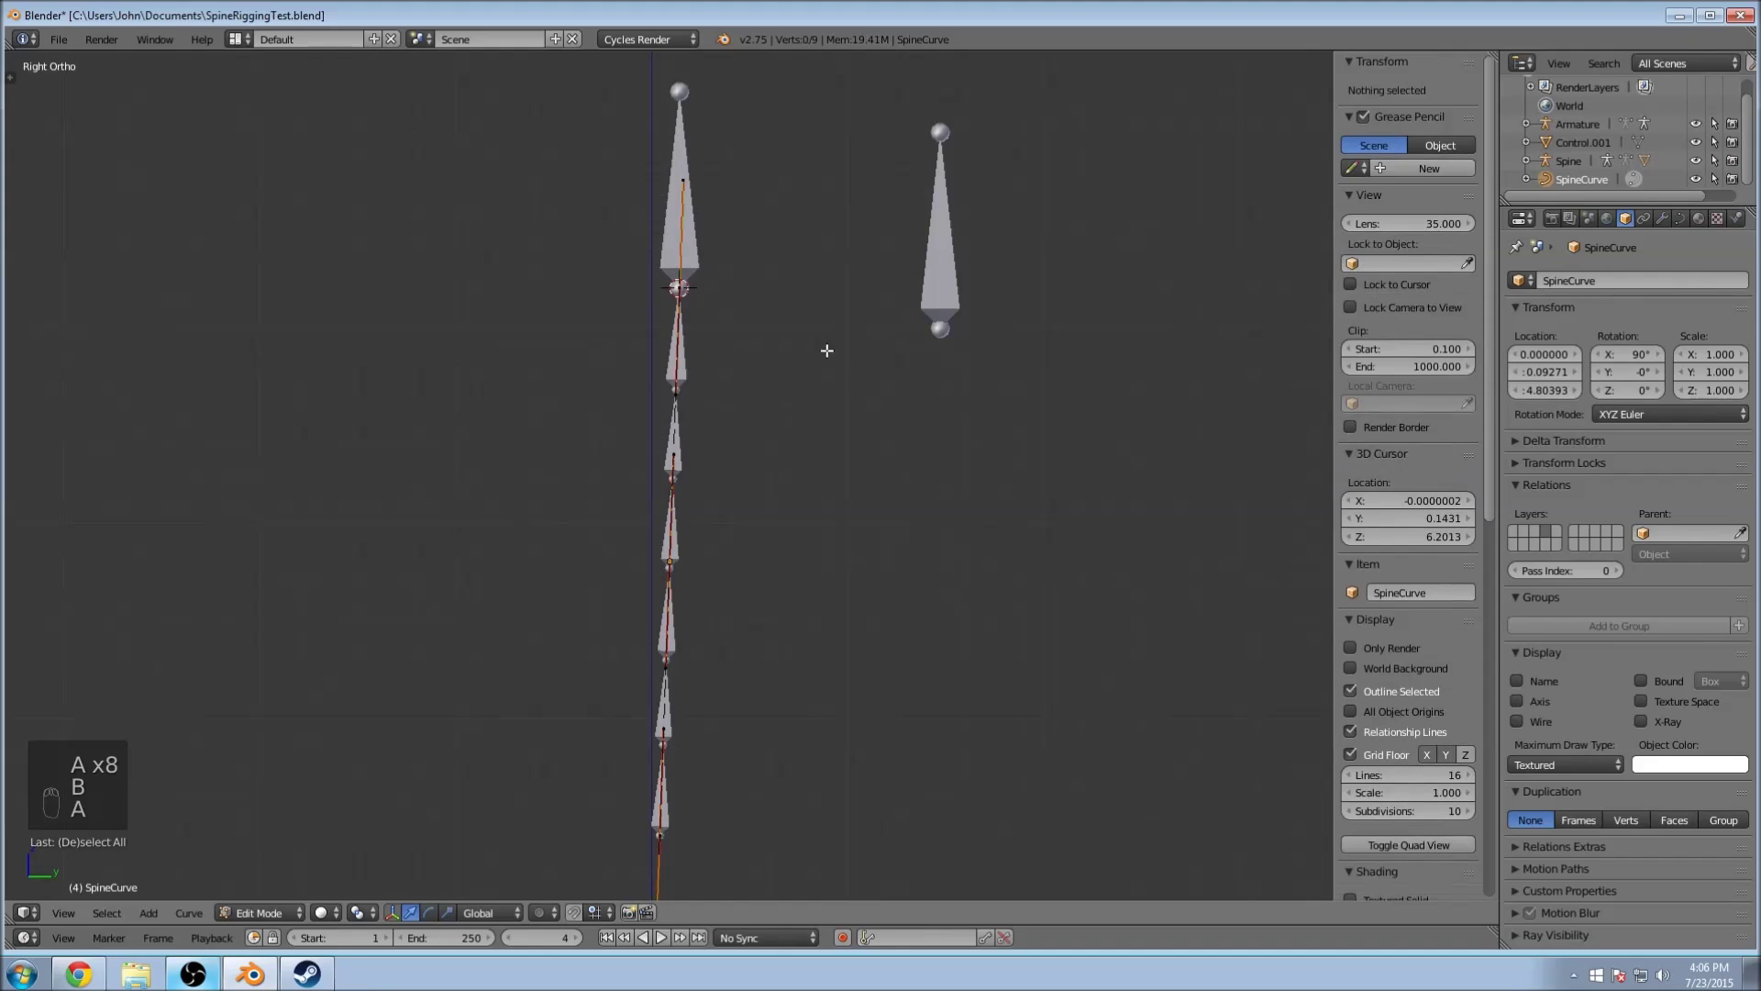
key("b")
left_click_drag(639, 548, 766, 594)
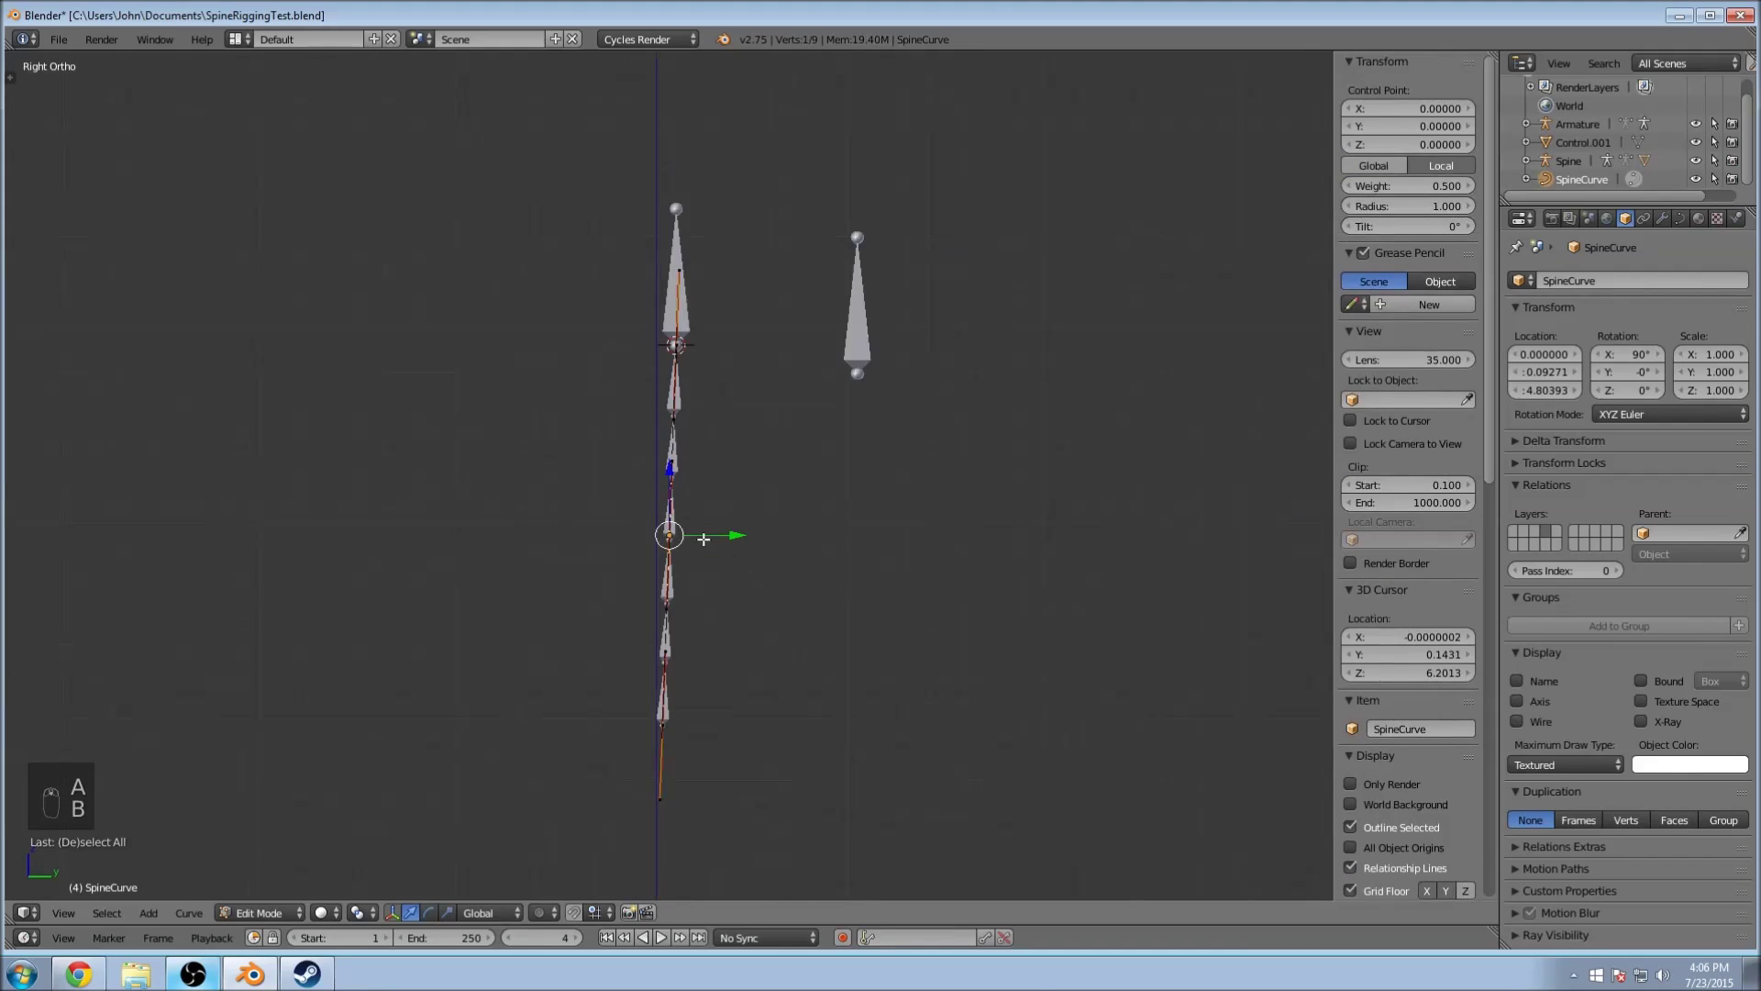
Step: Switch the viewport to wireframe shading and box-select SpineCurve's middle control point again
key("z")
scroll(766, 592, "up", 5)
middle_click_drag(712, 563, 745, 440, "shift")
key("z")
key("b")
left_click_drag(670, 431, 876, 587)
scroll(842, 546, "down", 5)
middle_click_drag(760, 427, 747, 535, "shift")
scroll(750, 538, "down", 2)
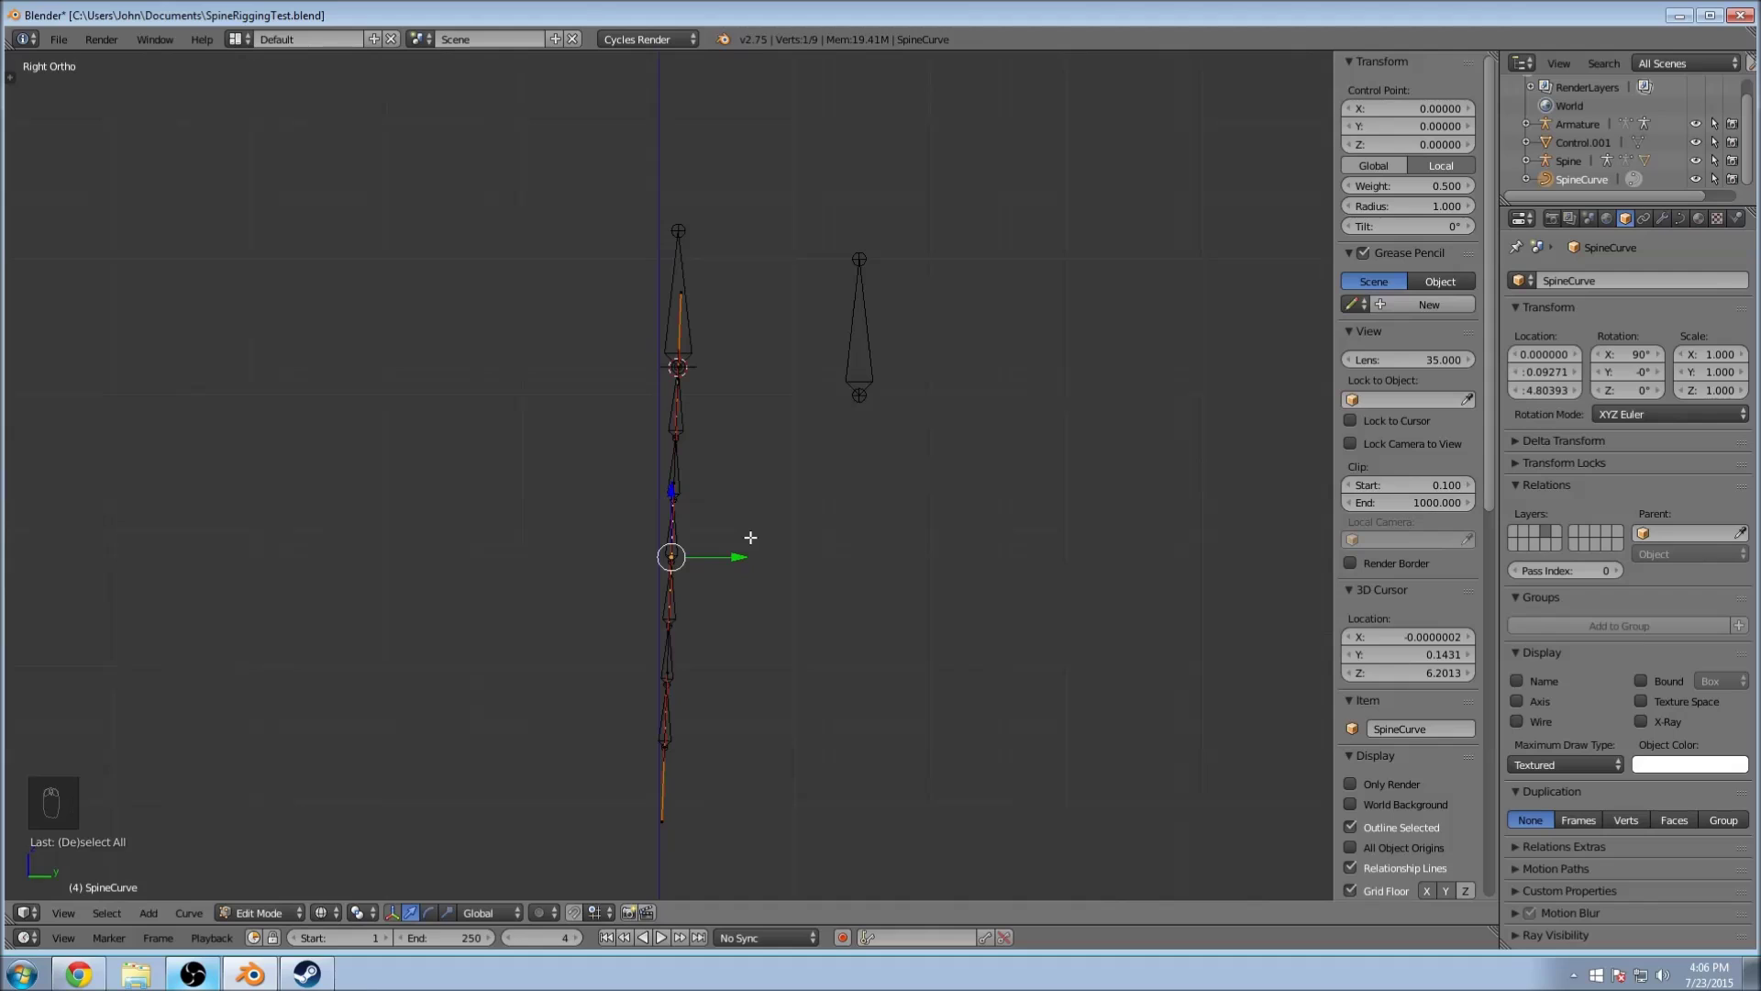
Step: Snap the 3D cursor to SpineCurve's middle control point and leave Edit Mode
key("shift+s")
left_click(749, 538)
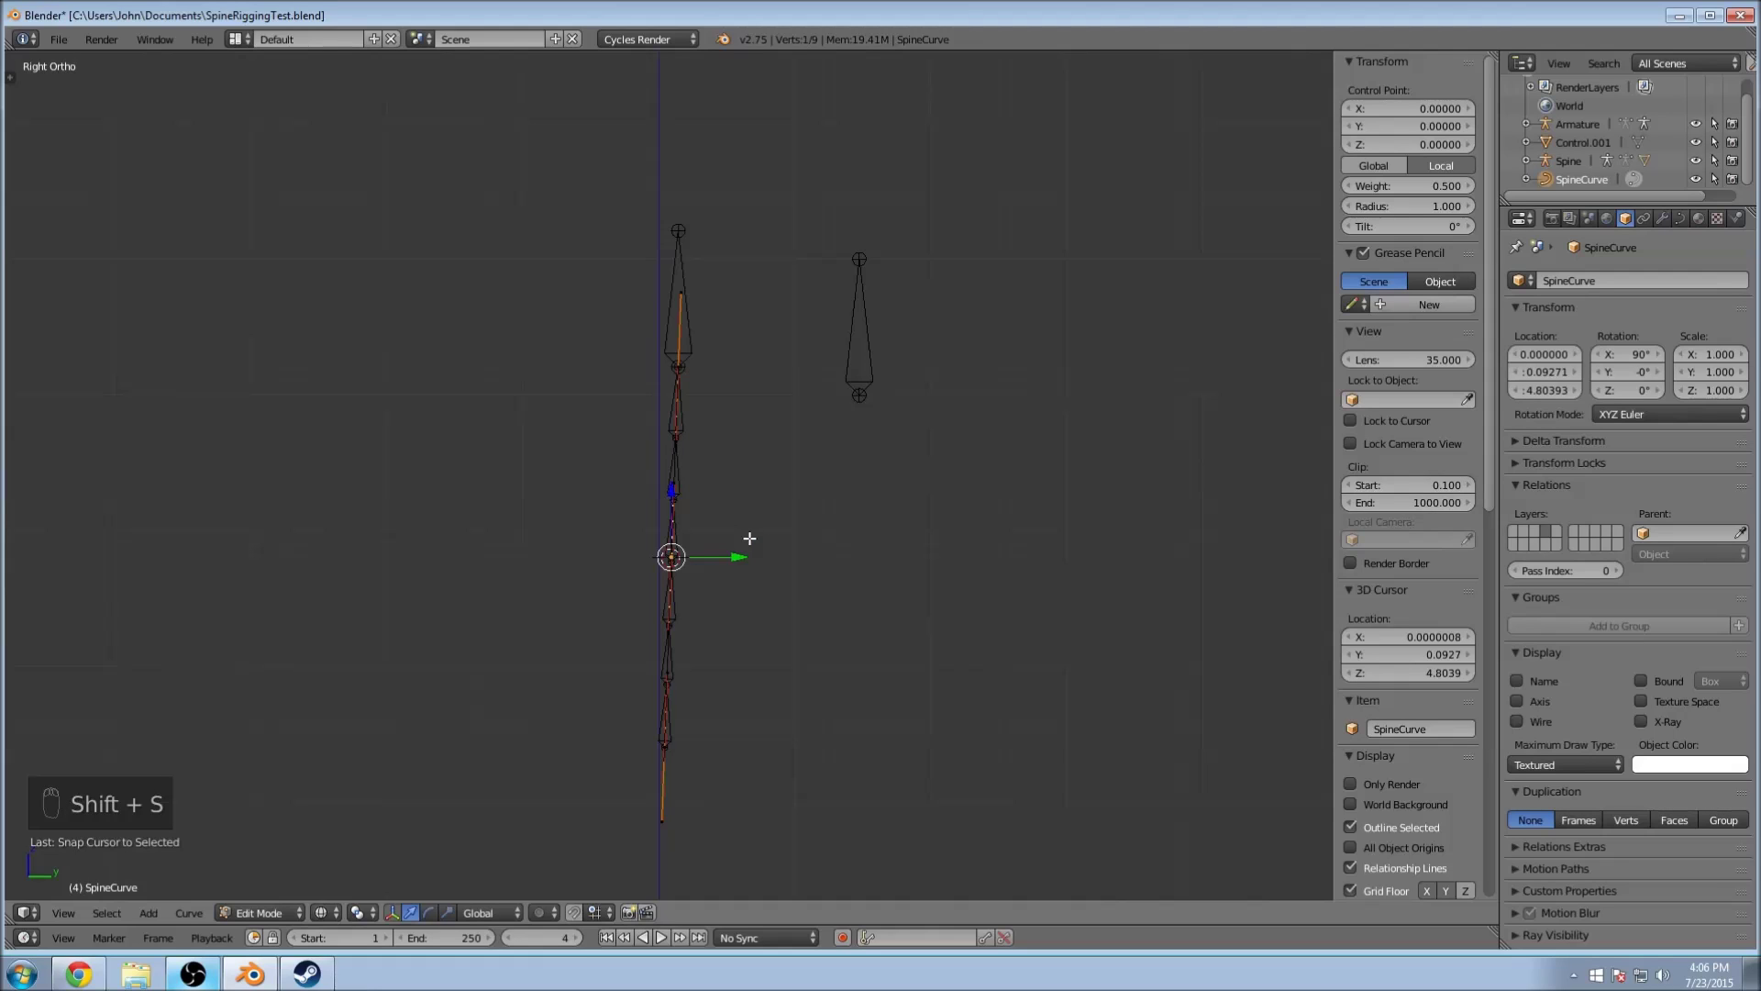
key("Tab")
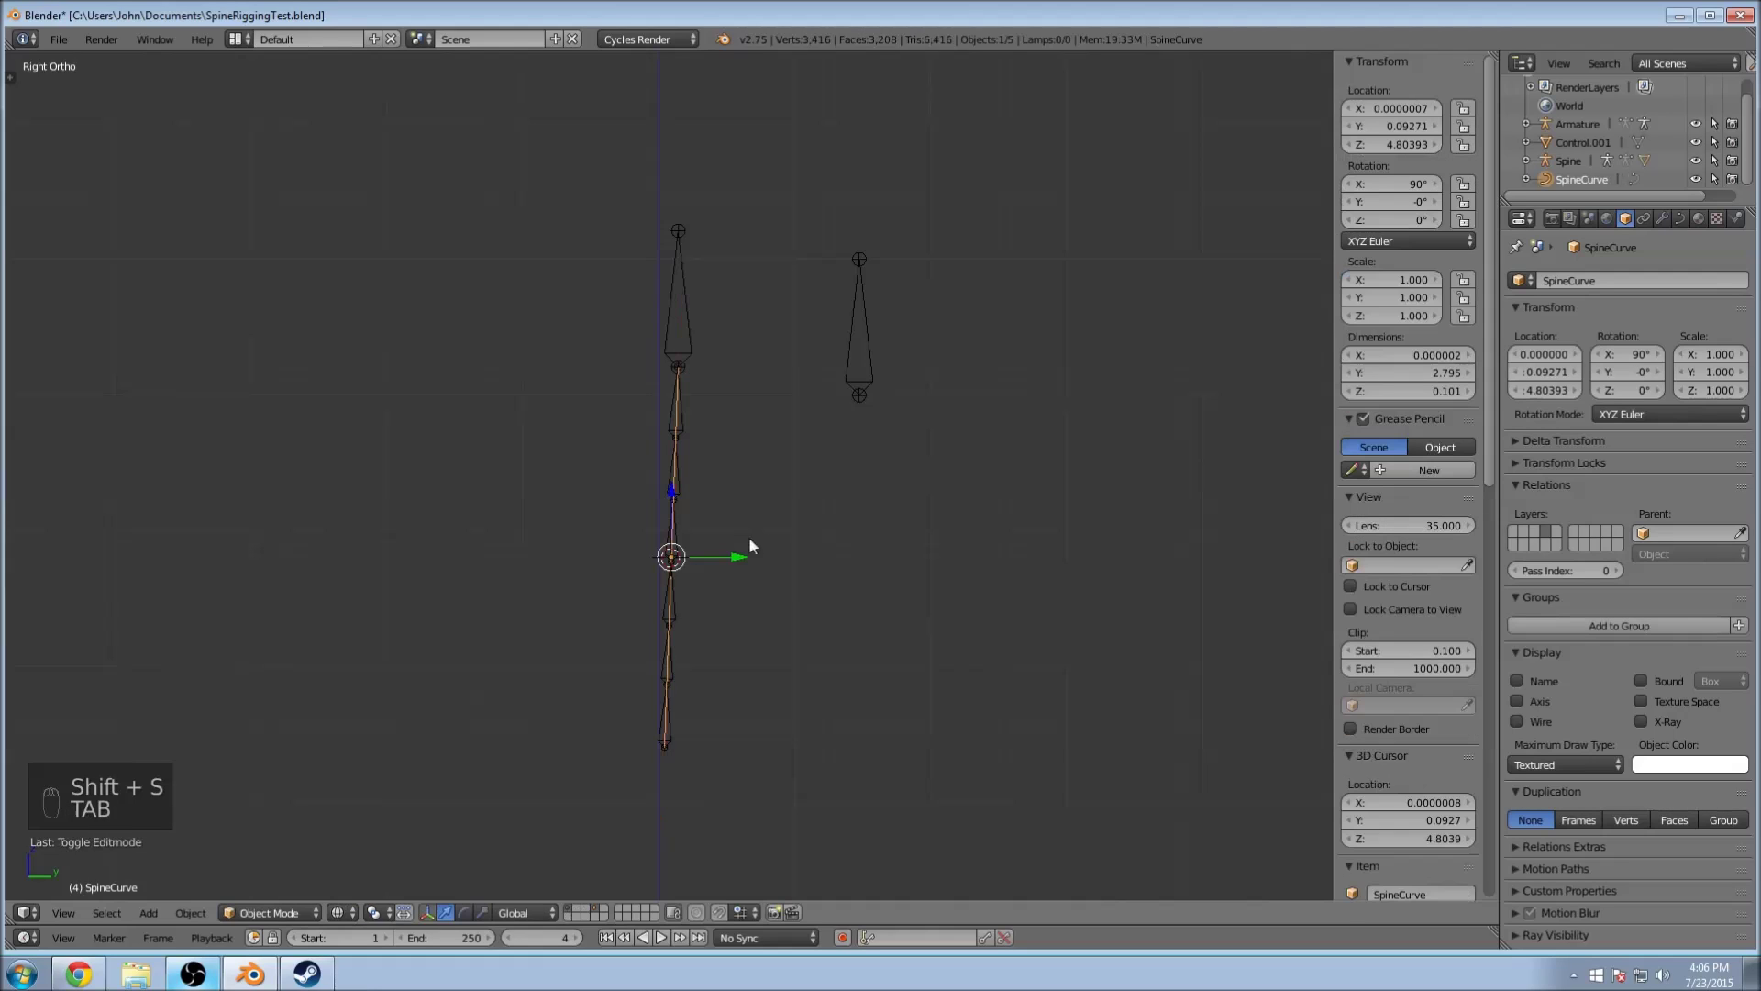
Step: Select the Armature object, add a bone at the 3D cursor in its Edit Mode, and return to Object Mode
right_click(849, 371)
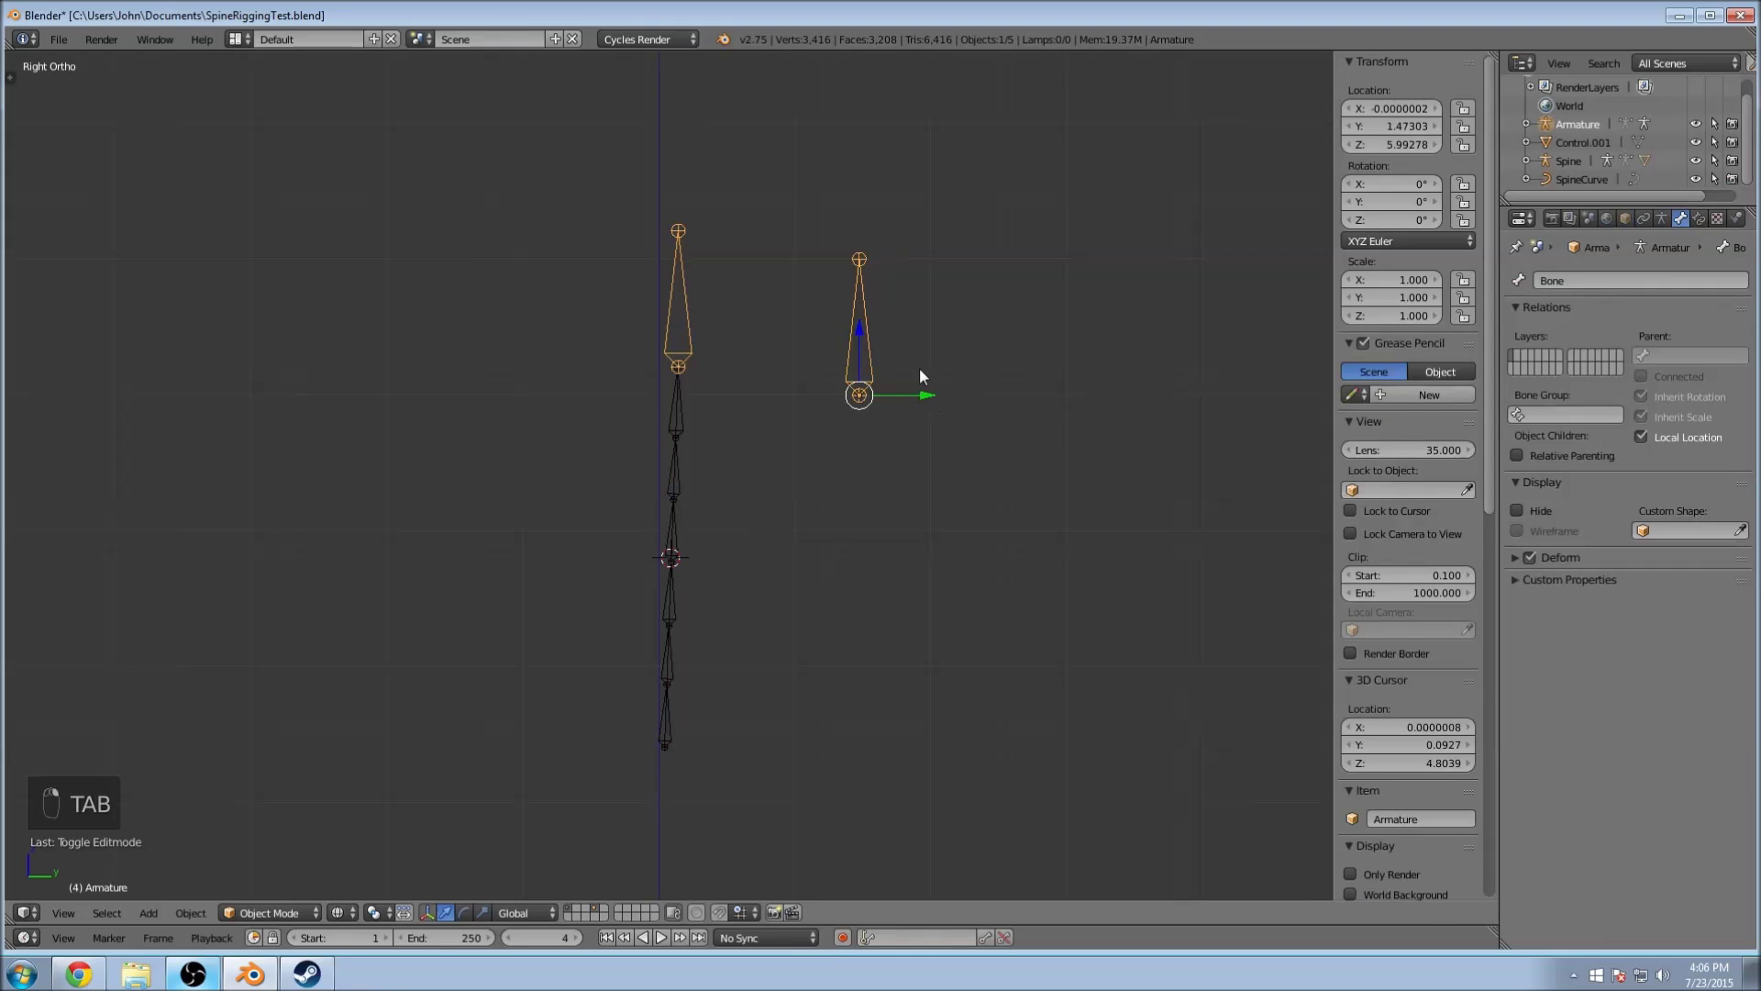
key("Tab")
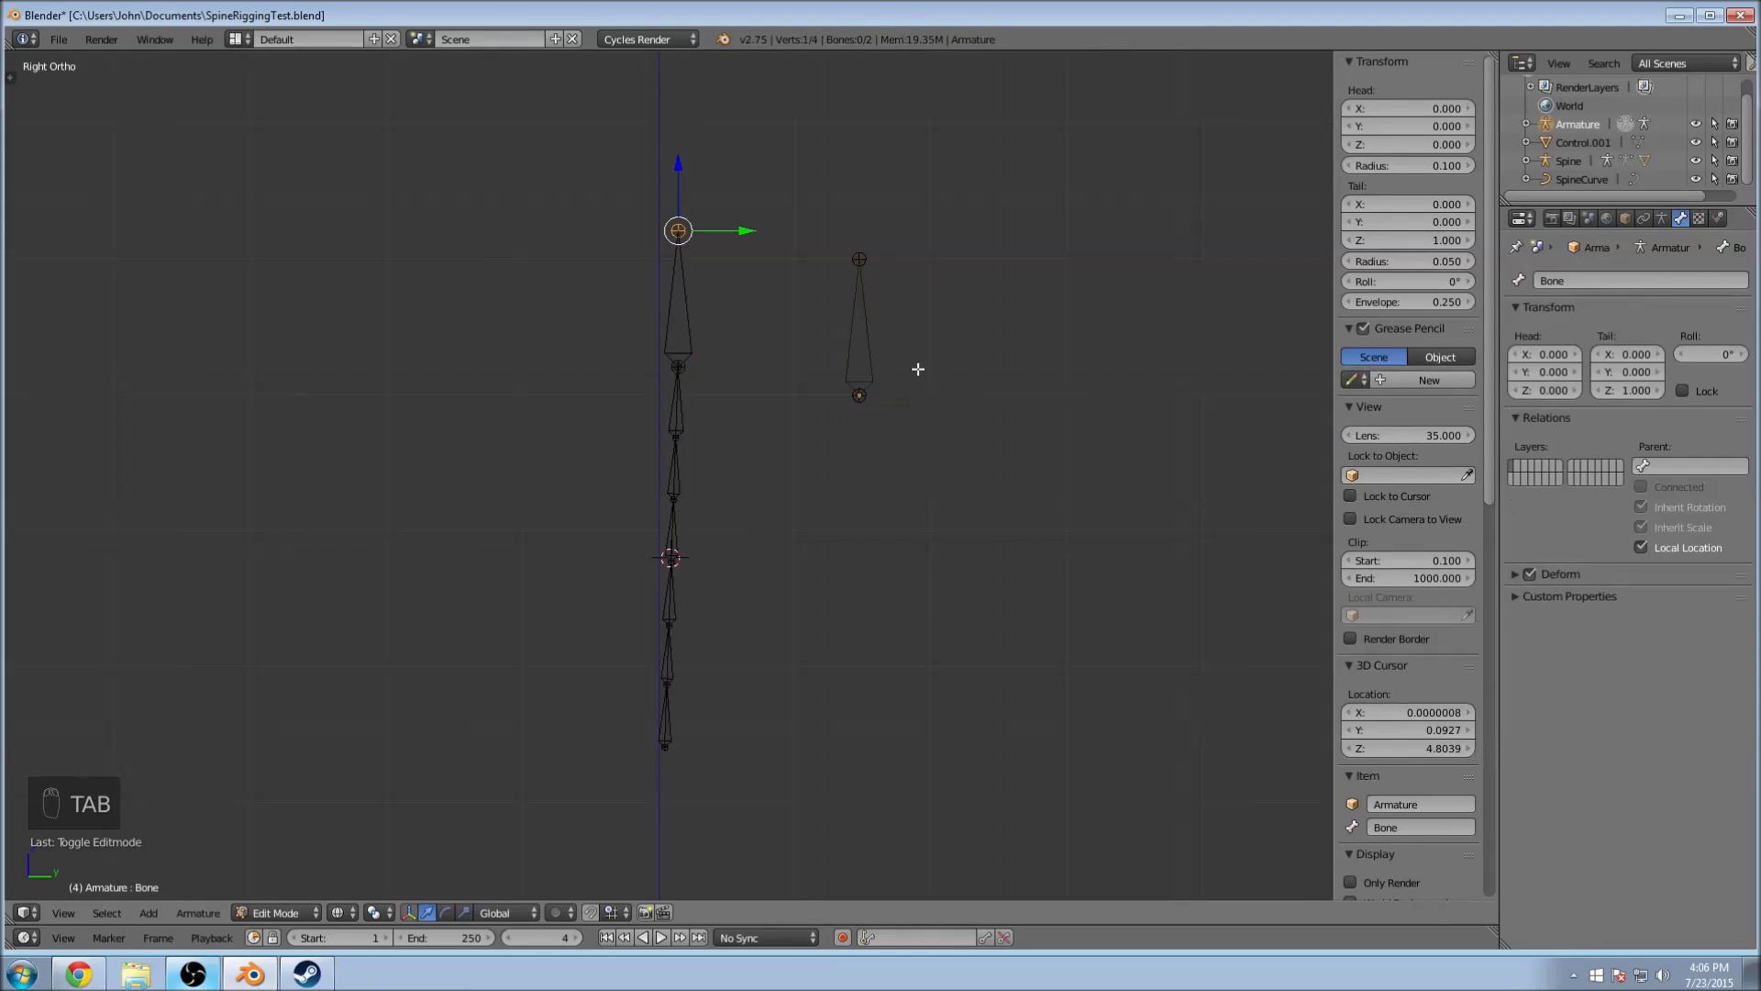
right_click(845, 366)
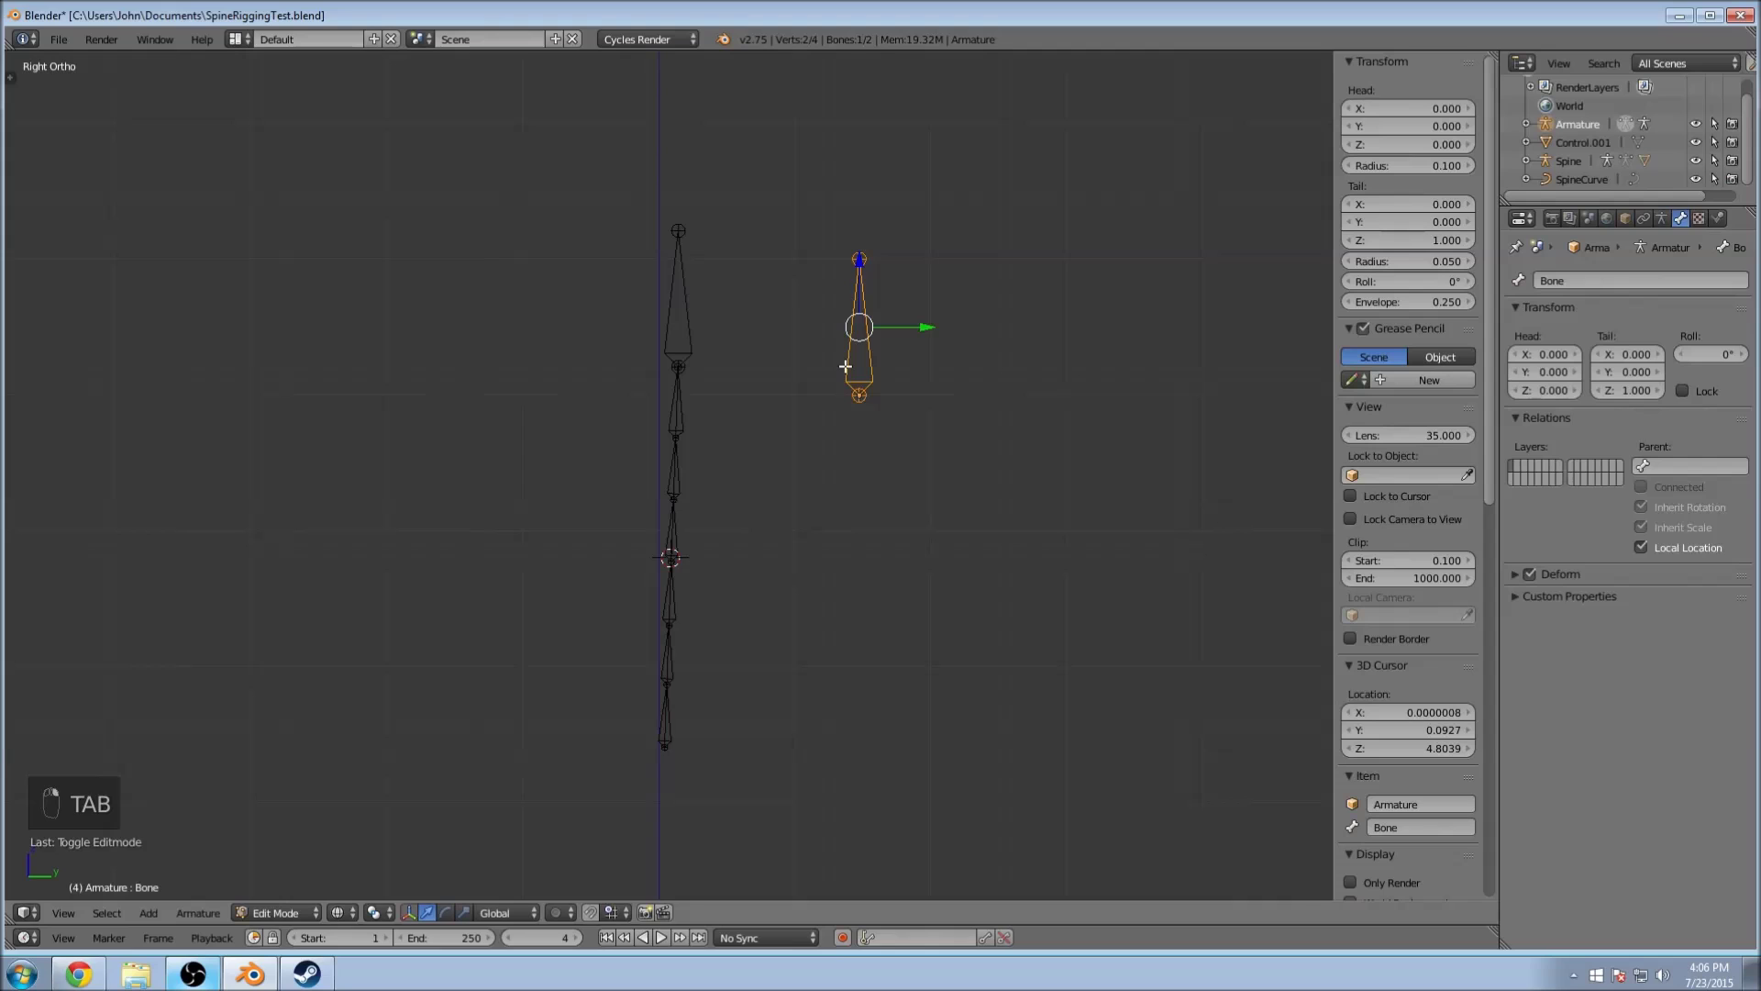
key("shift+a")
scroll(683, 599, "up", 3)
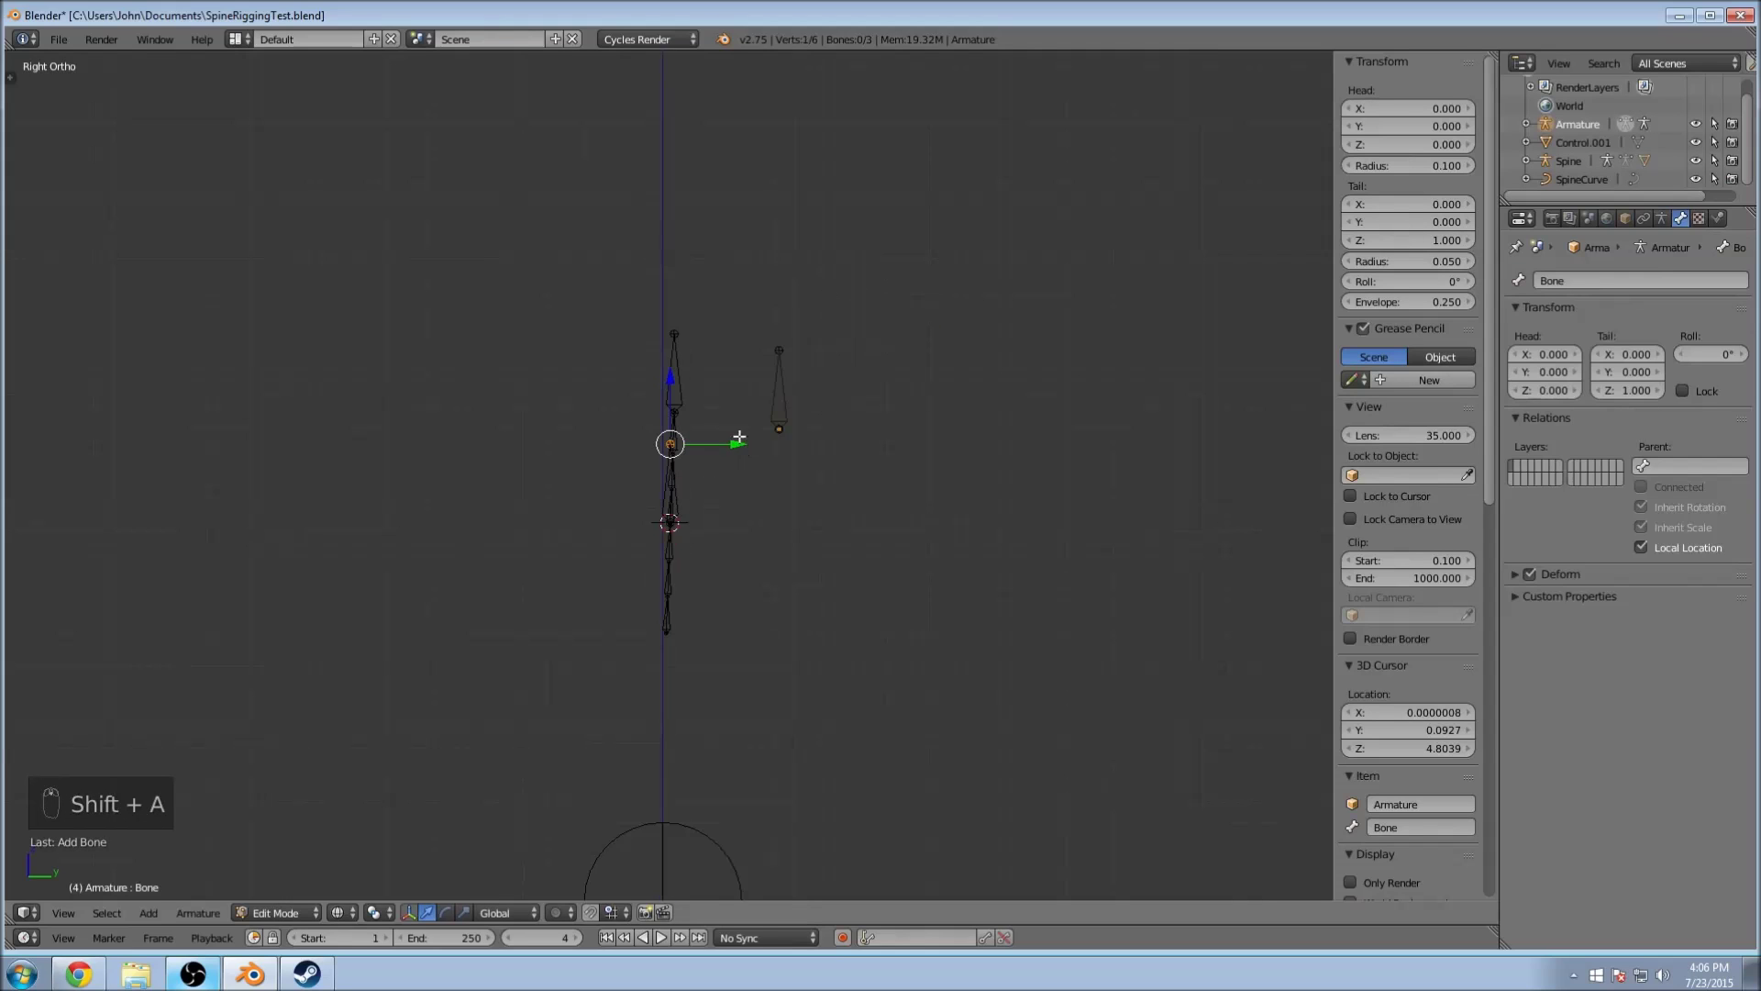
scroll(723, 480, "down", 3)
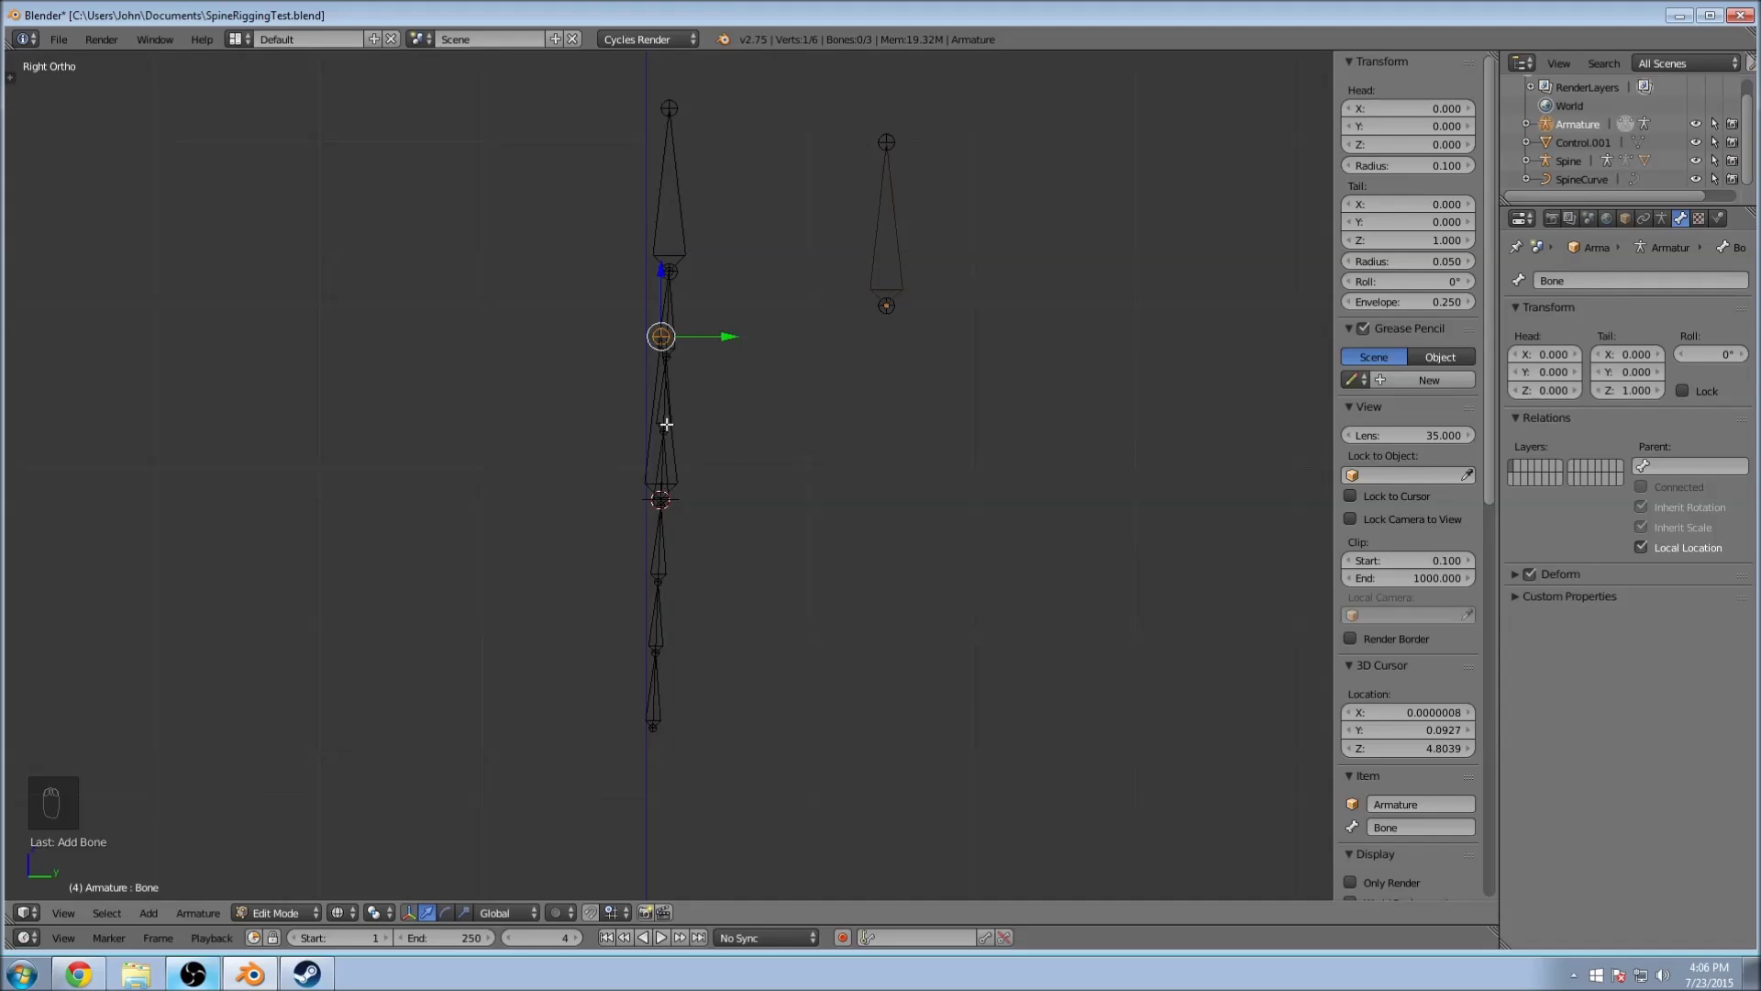
key("Tab")
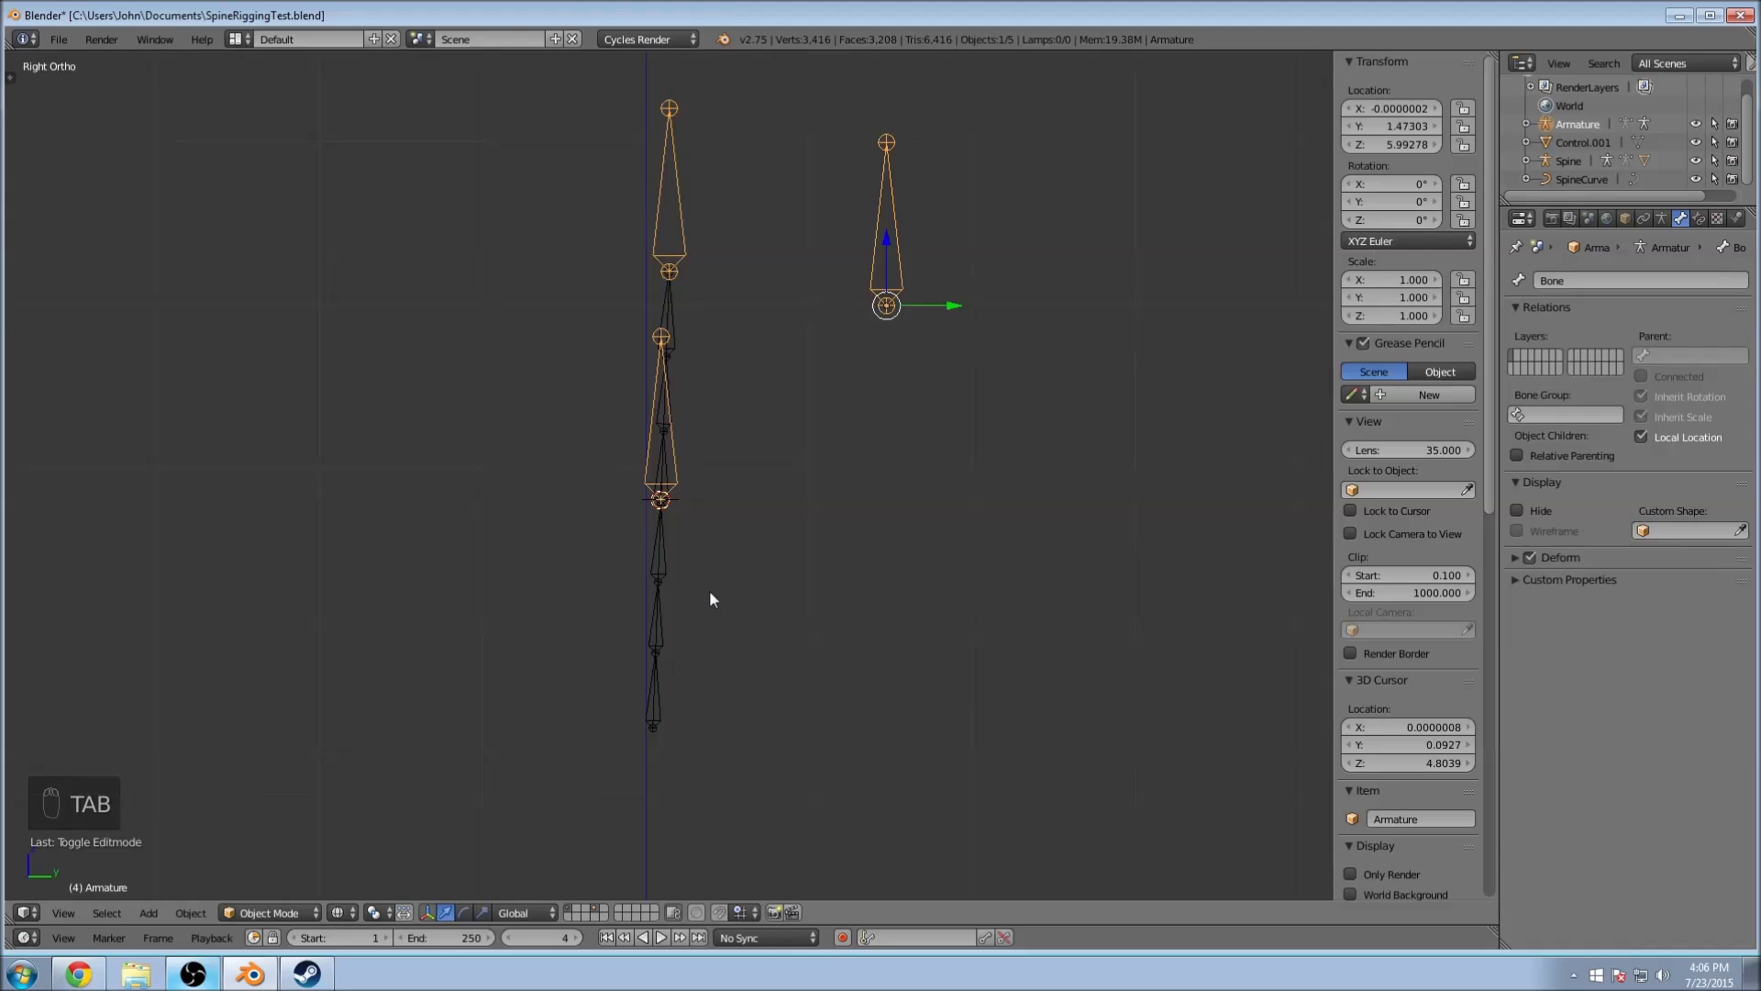
Step: In SpineCurve's Edit Mode, select only the control point at the spine's lower end, then leave Edit Mode
left_click(1570, 181)
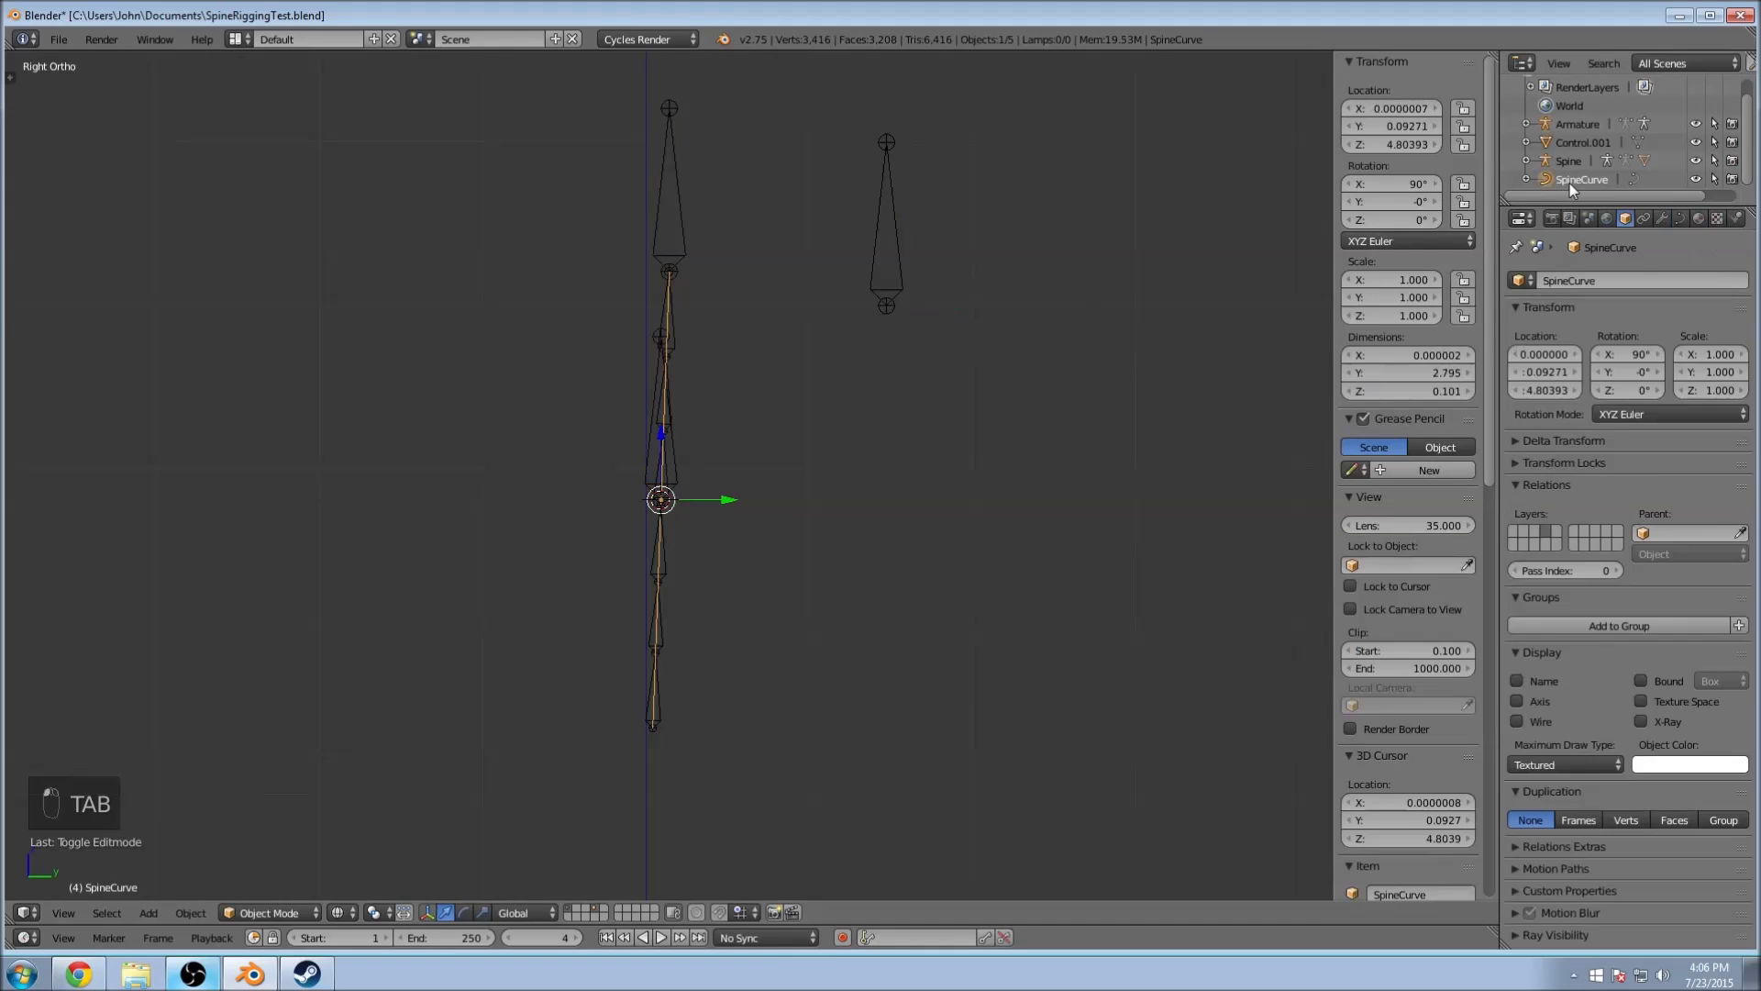
key("Tab")
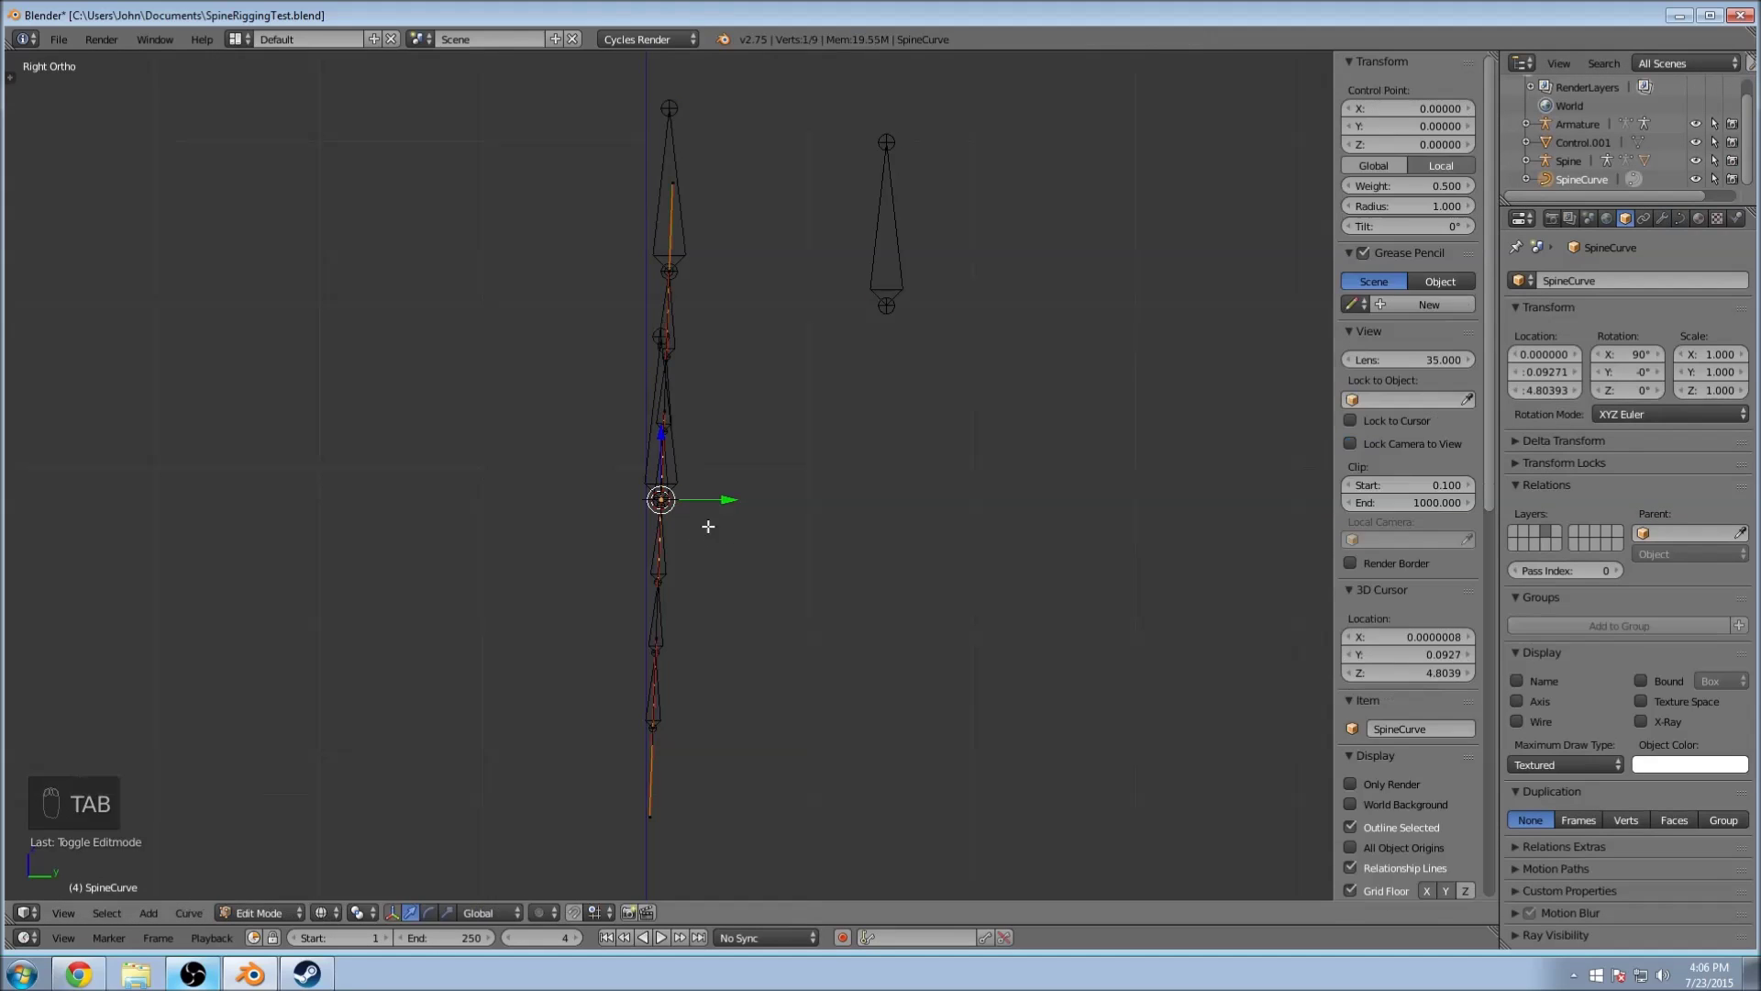
key("a")
key("a")
key("b")
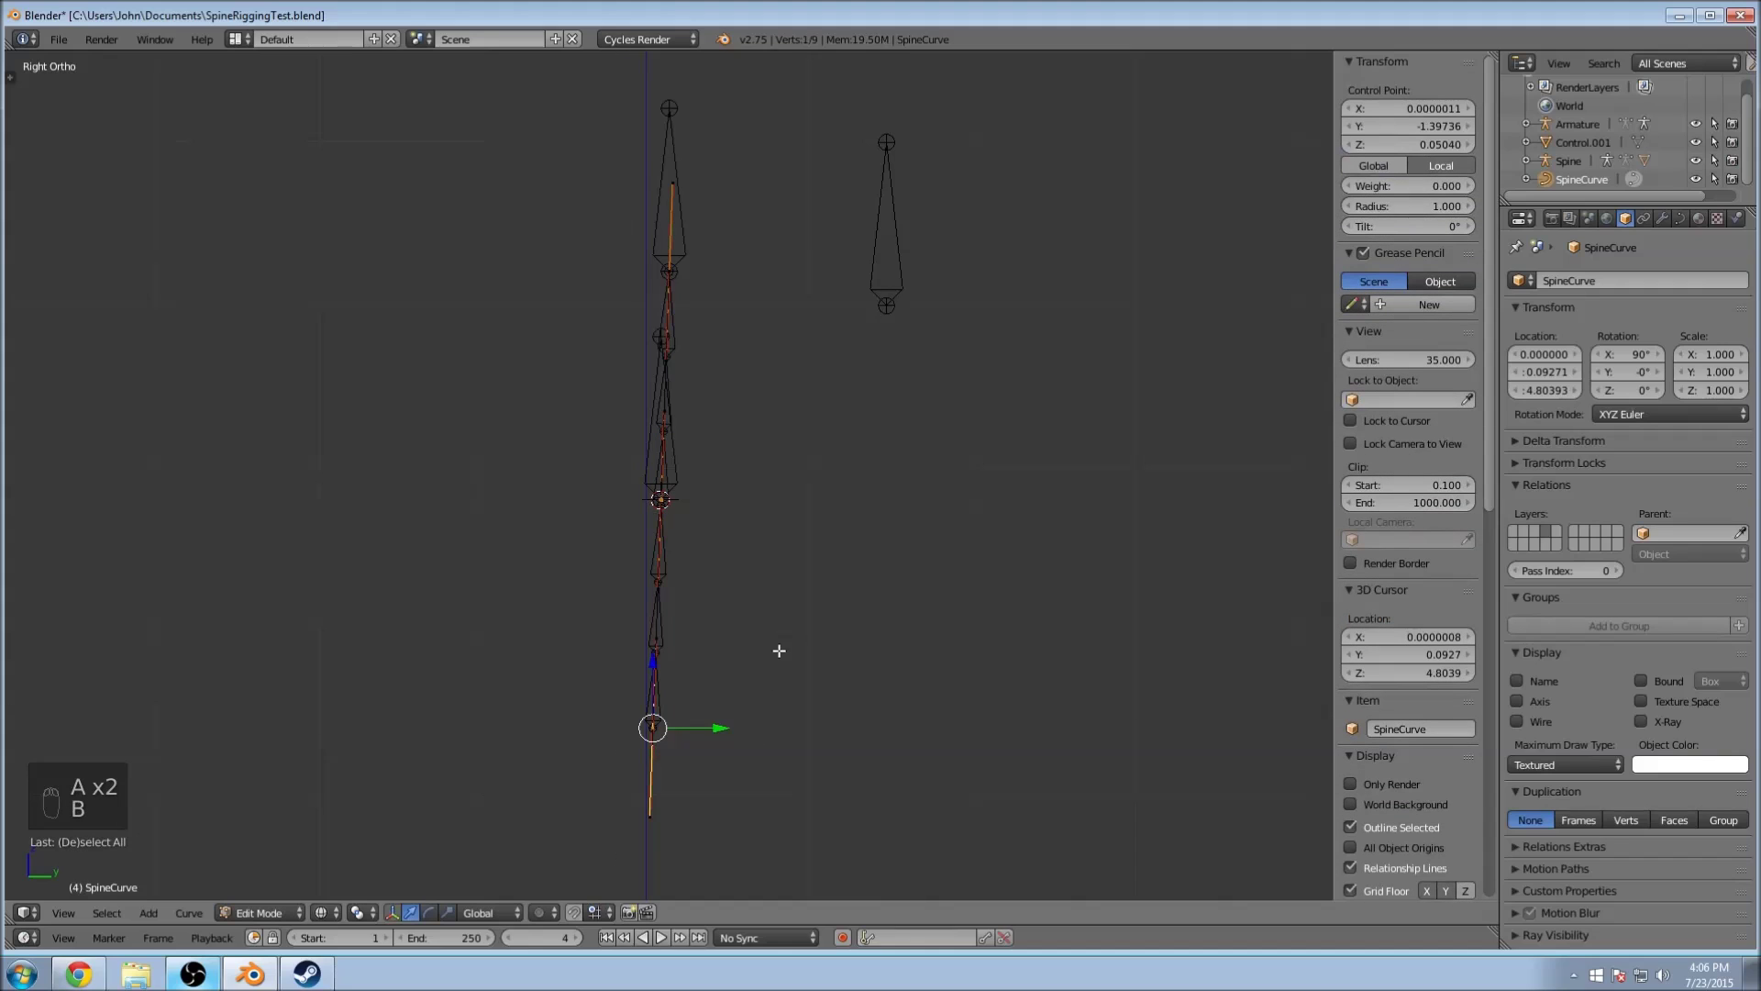
key("Tab")
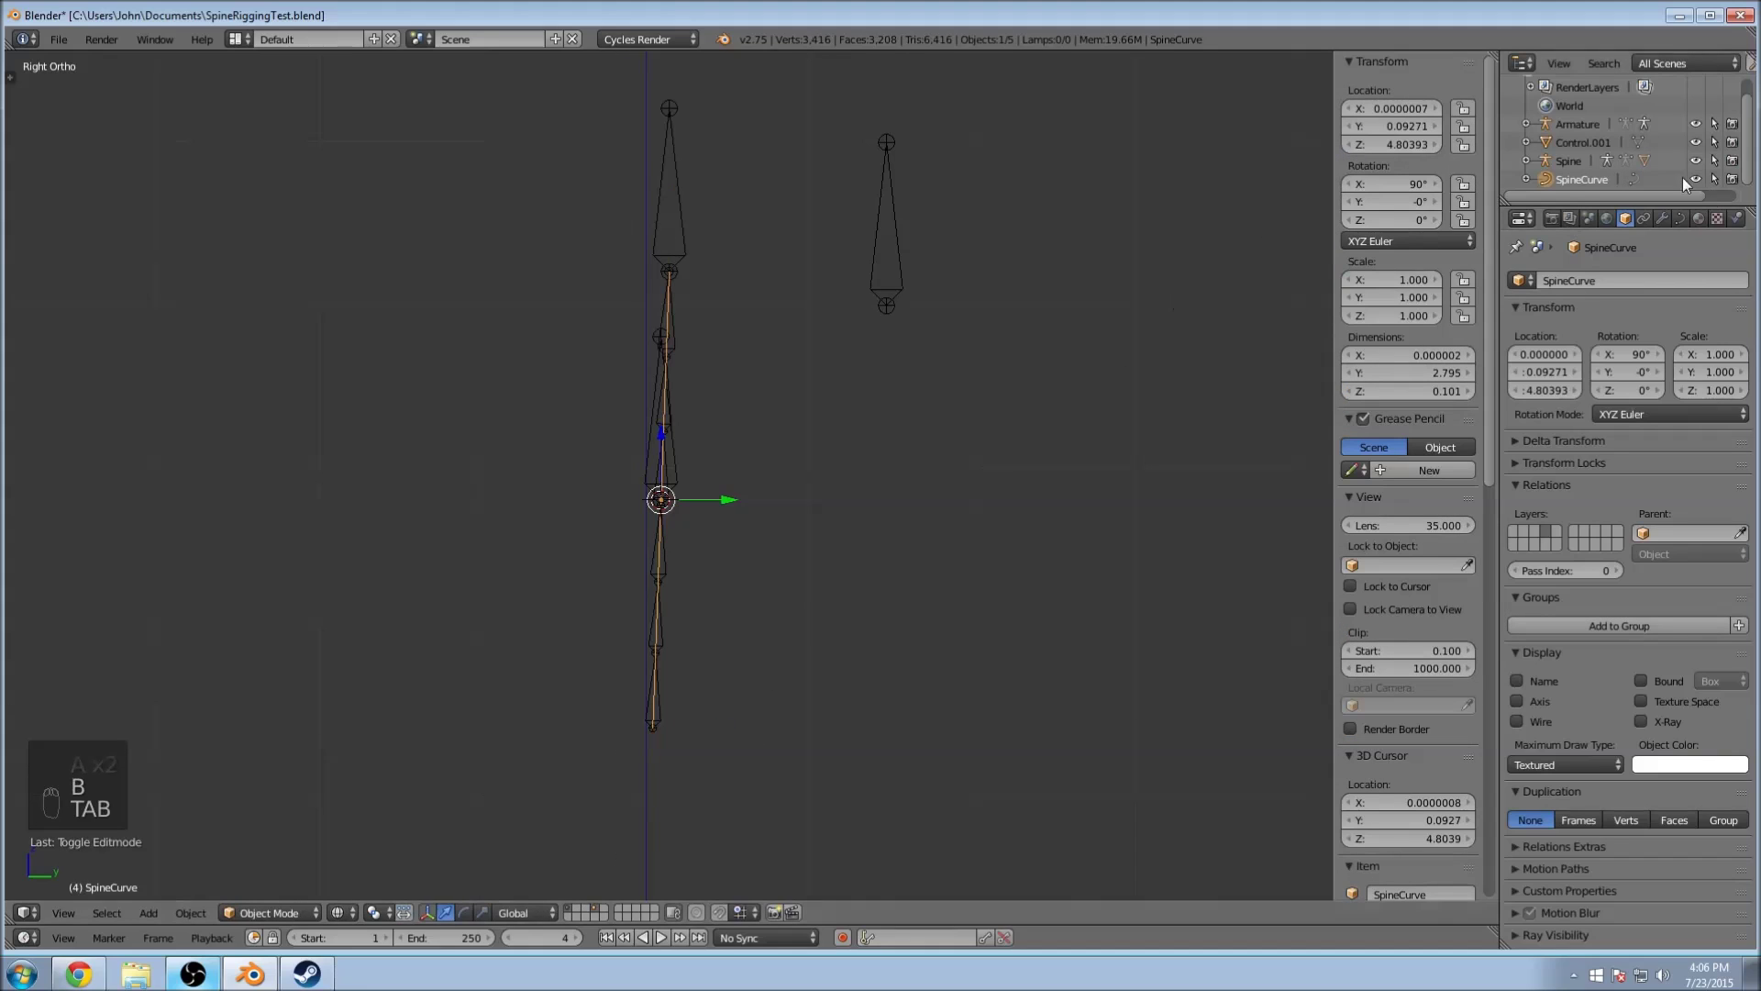
right_click(894, 273)
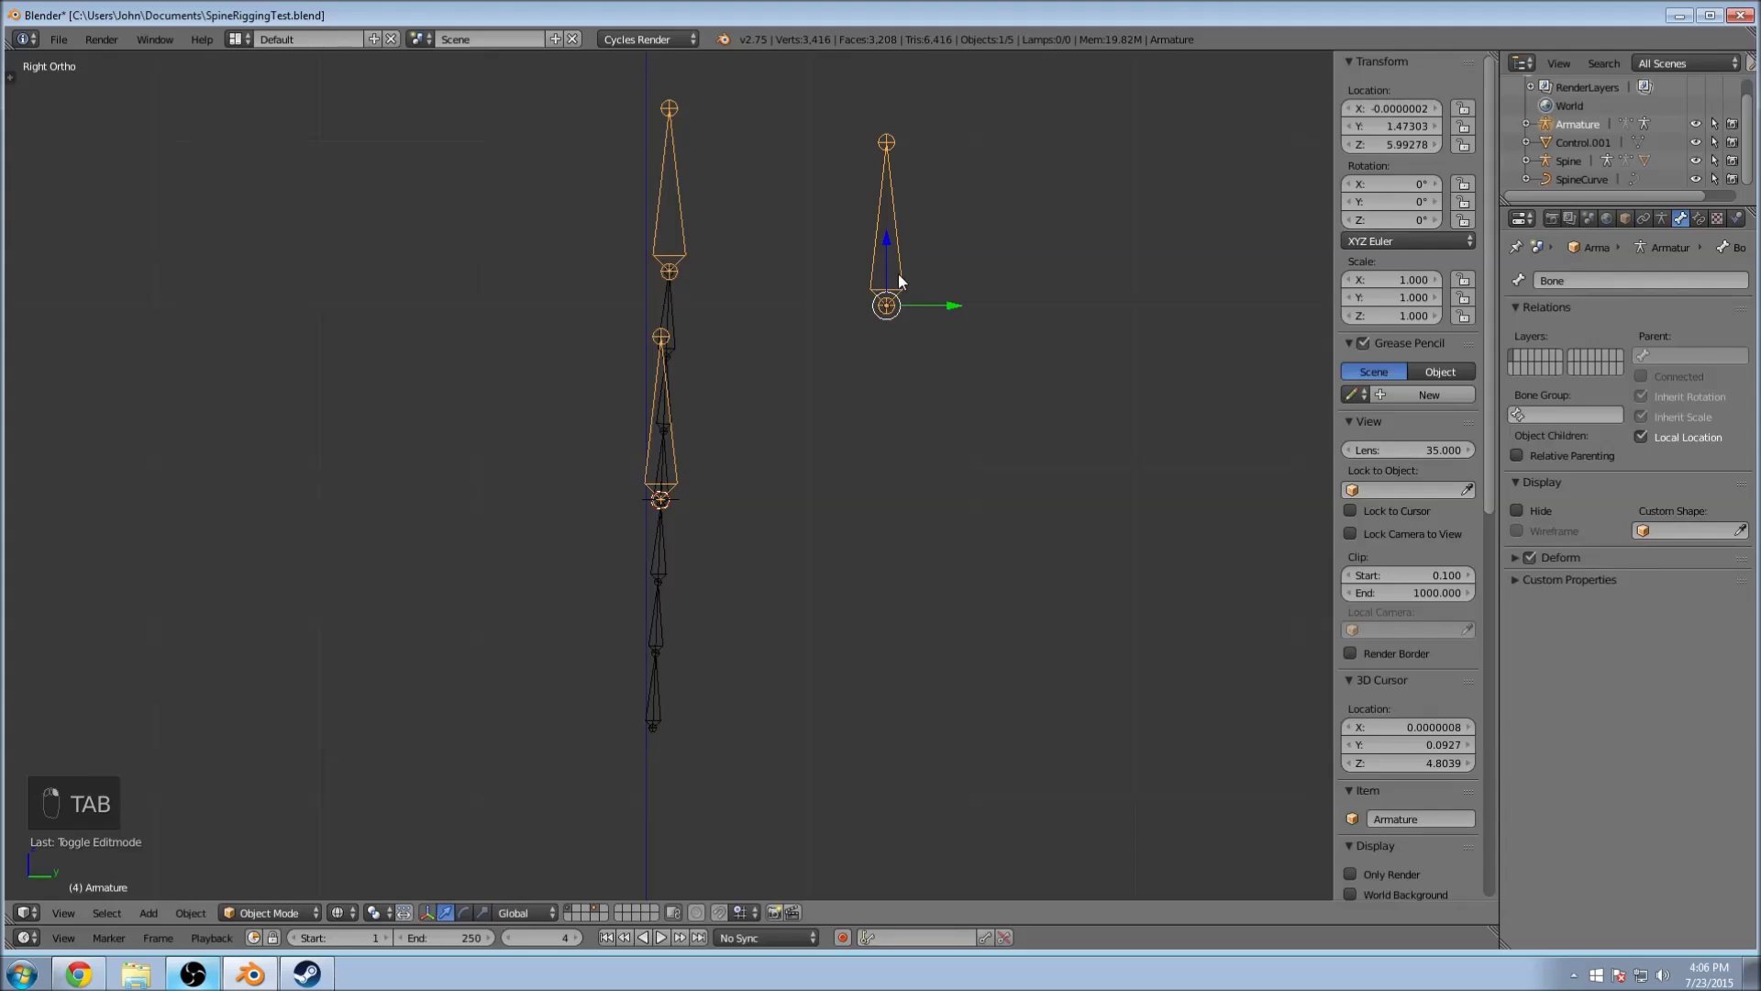
key("Tab")
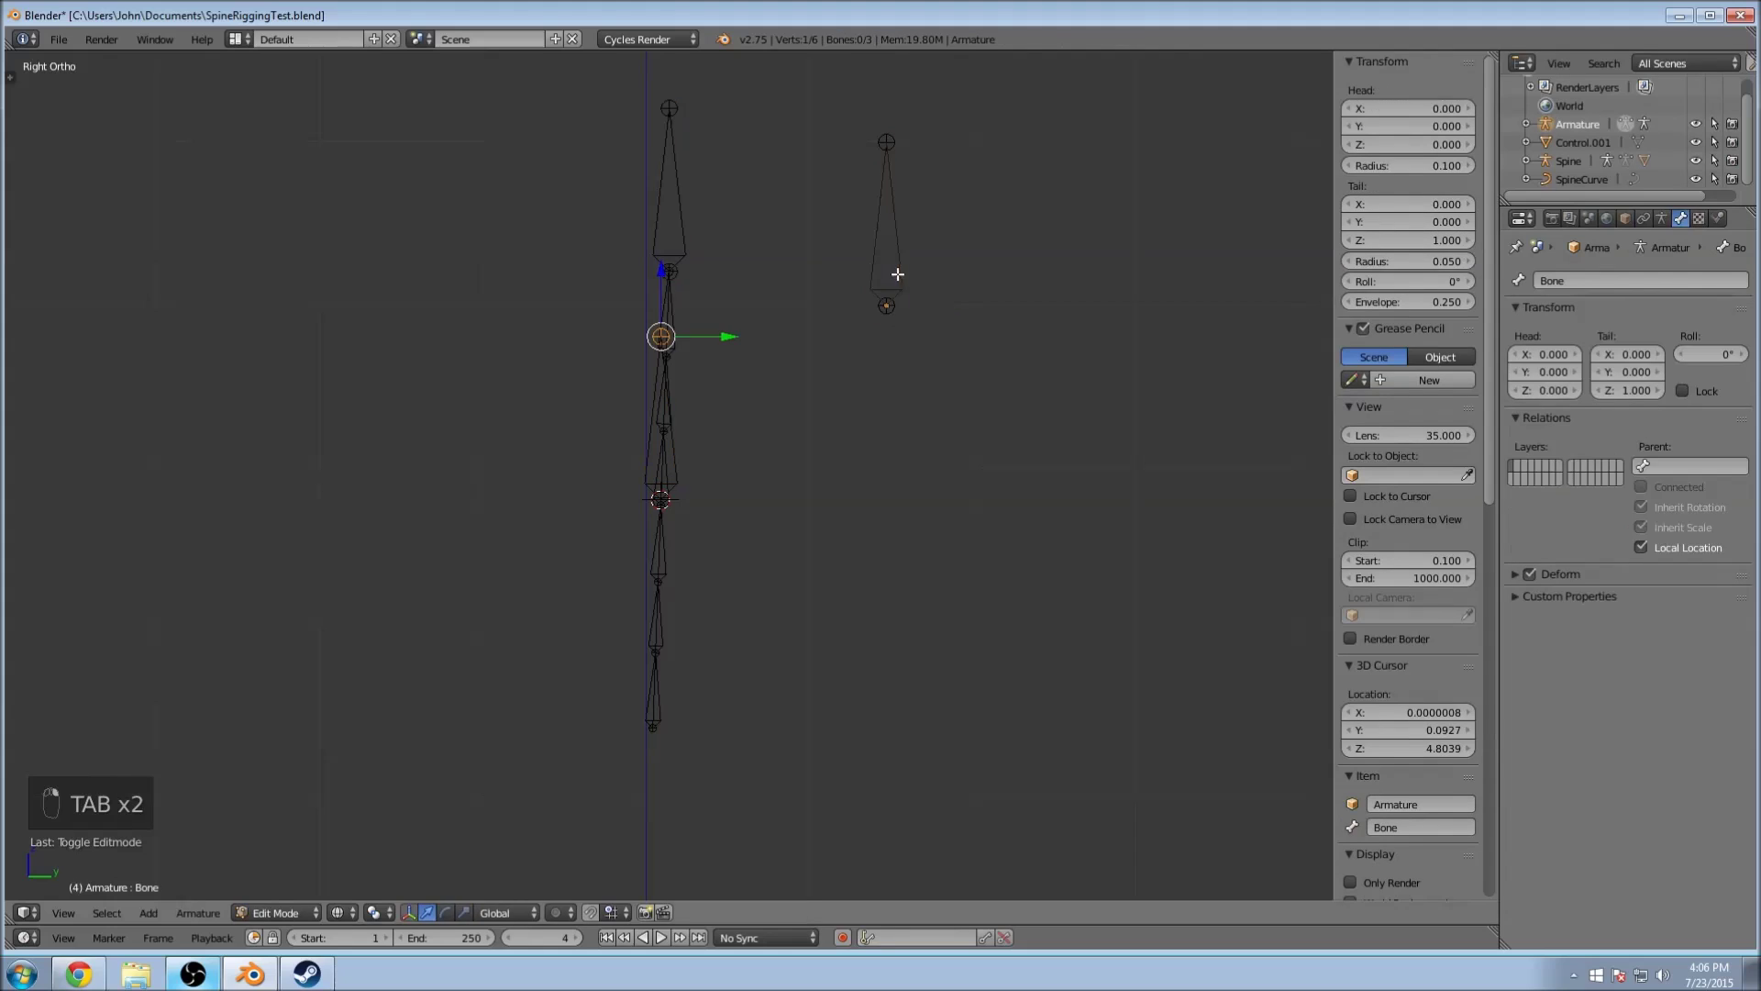
key("Tab")
Step: Snap the 3D cursor to SpineCurve's selected lower-end control point in Edit Mode, then return to Object Mode
right_click(653, 642)
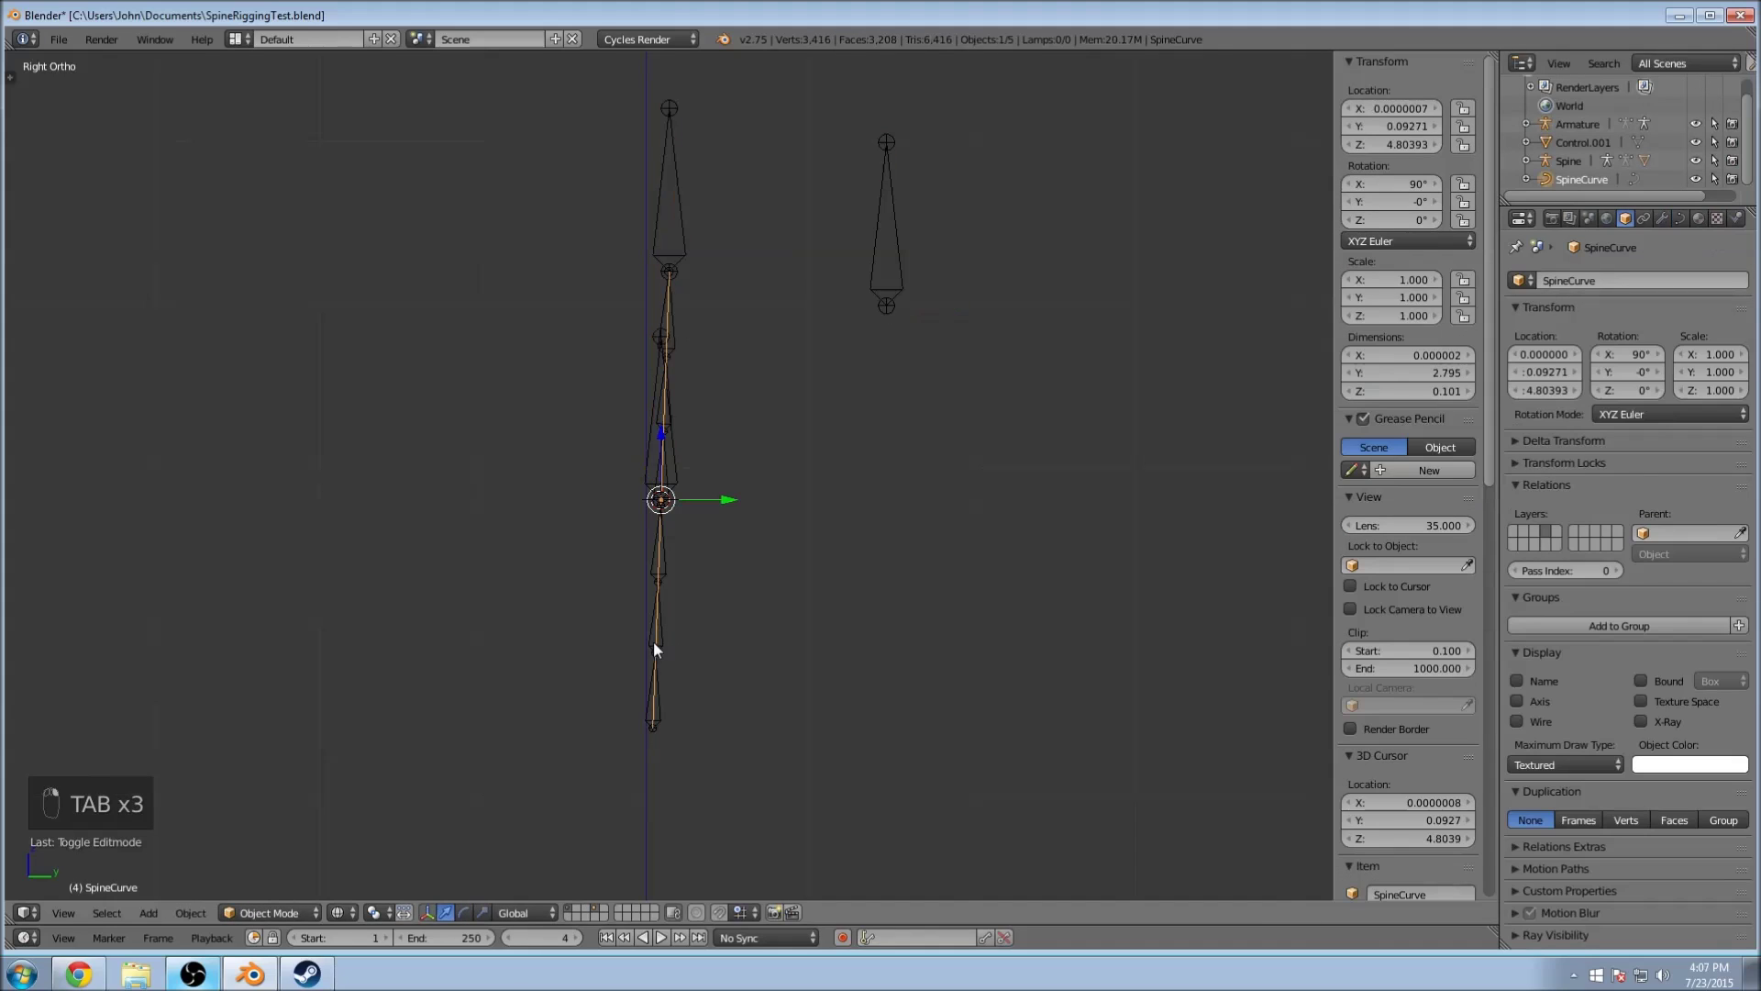
key("Tab")
key("shift+s")
left_click(633, 700)
key("Tab")
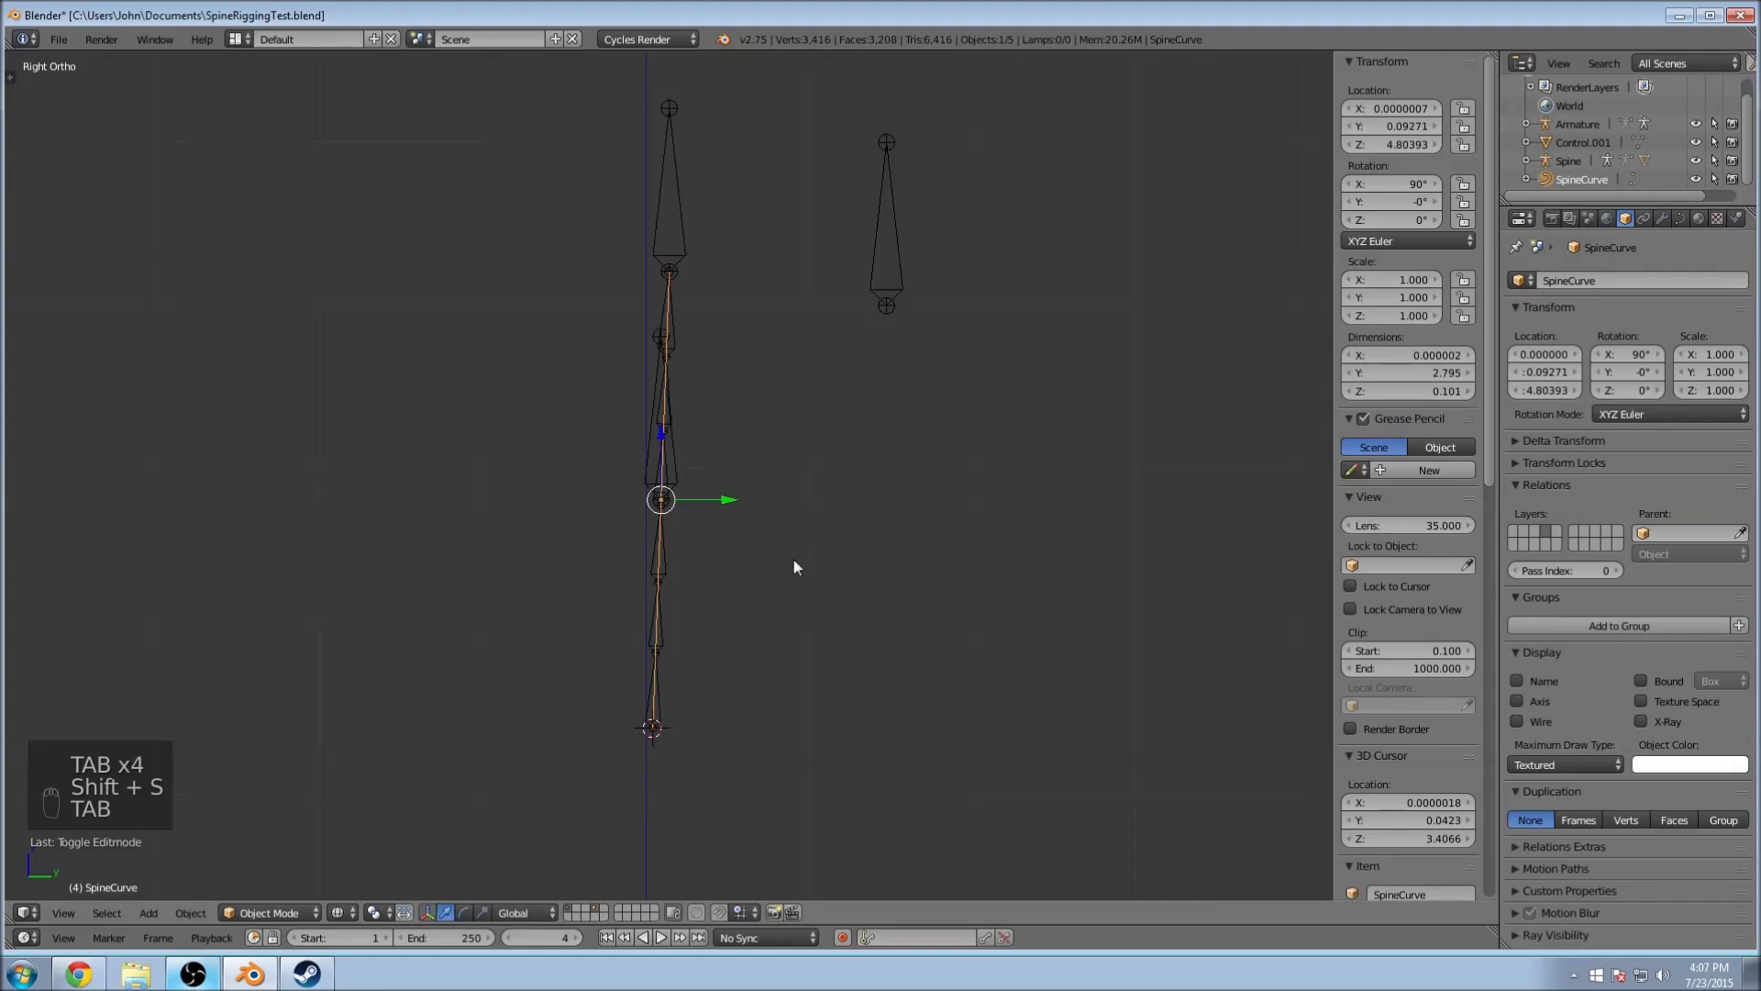
Step: Add a bone to the Armature object at the 3D cursor in Edit Mode, then return to Object Mode
right_click(885, 251)
key("Tab")
right_click(884, 254)
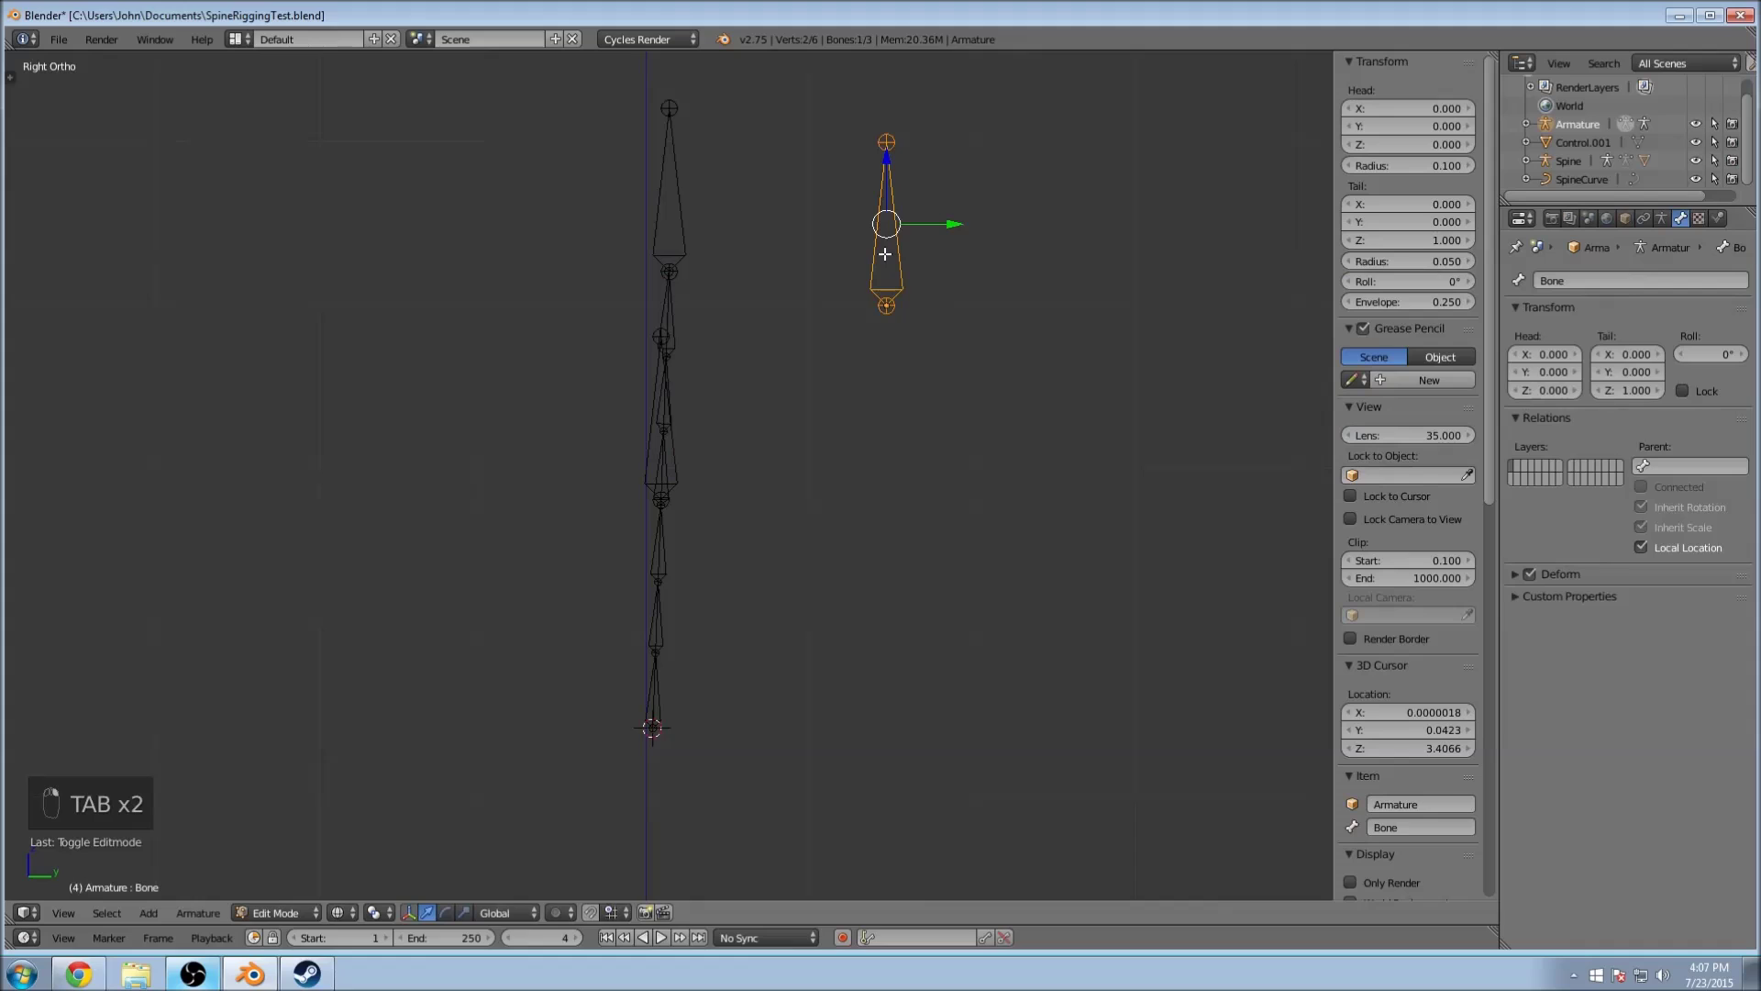
key("shift+a")
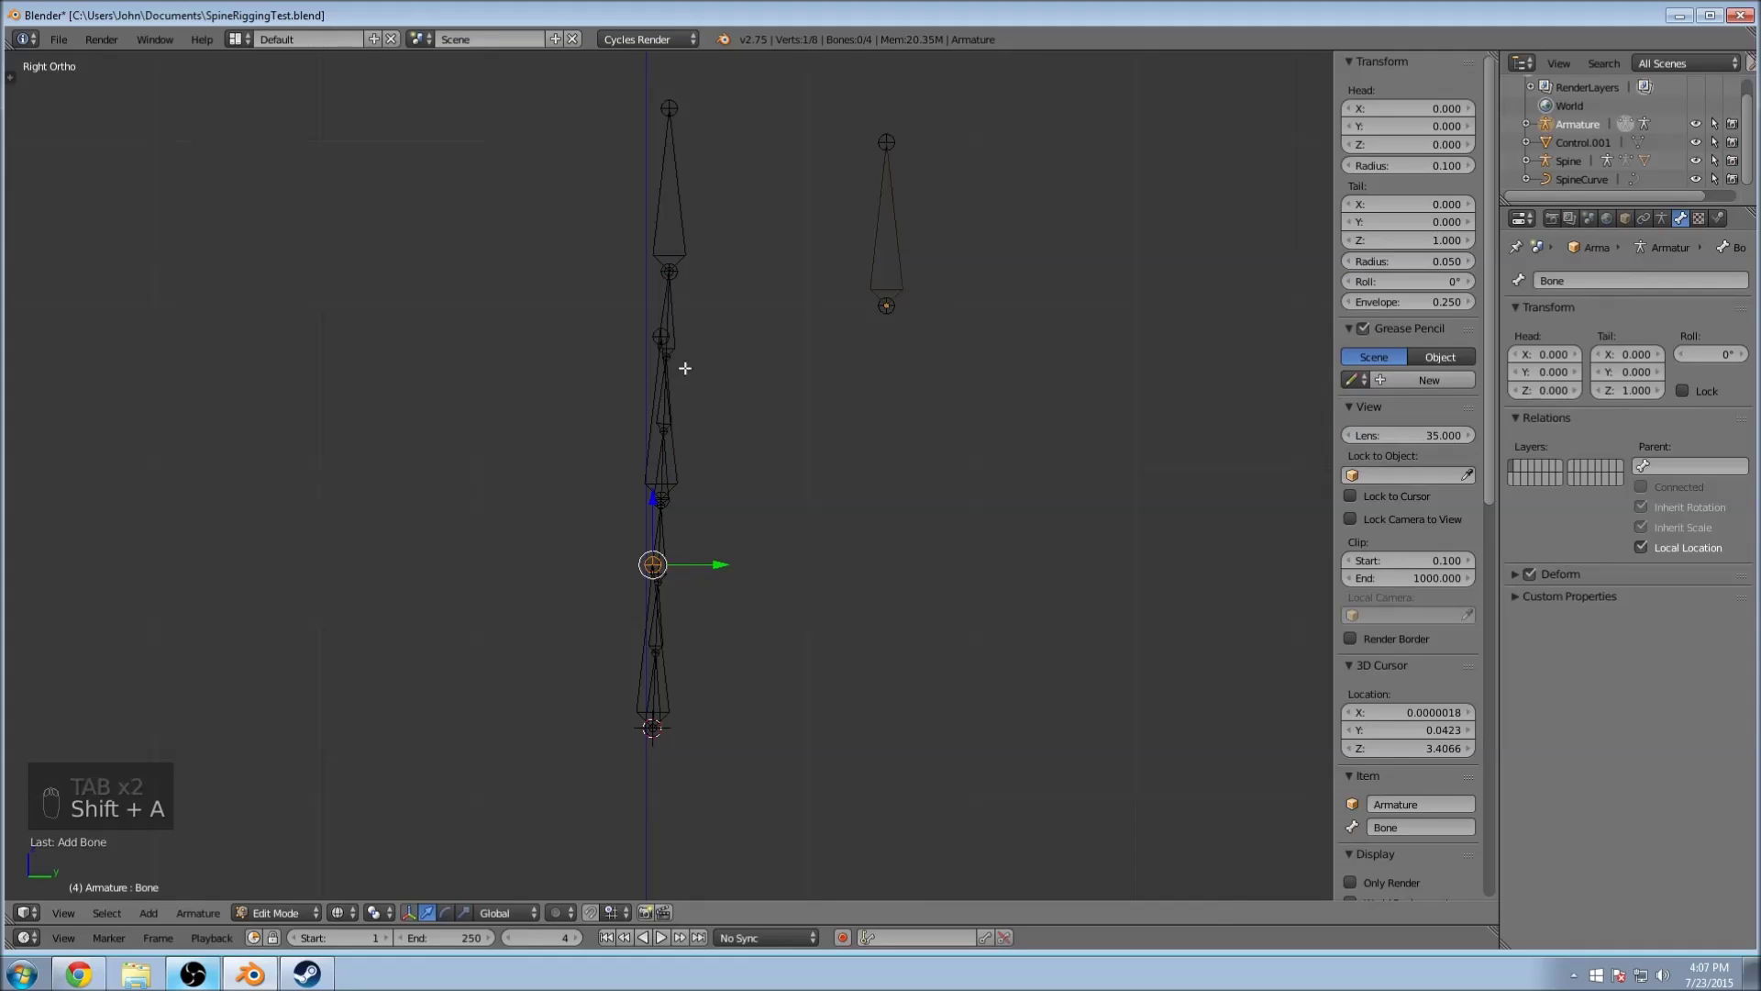
key("Tab")
Step: Delete the Armature's original bone that stands apart from the spine, then leave Edit Mode
key("Tab")
right_click(881, 267)
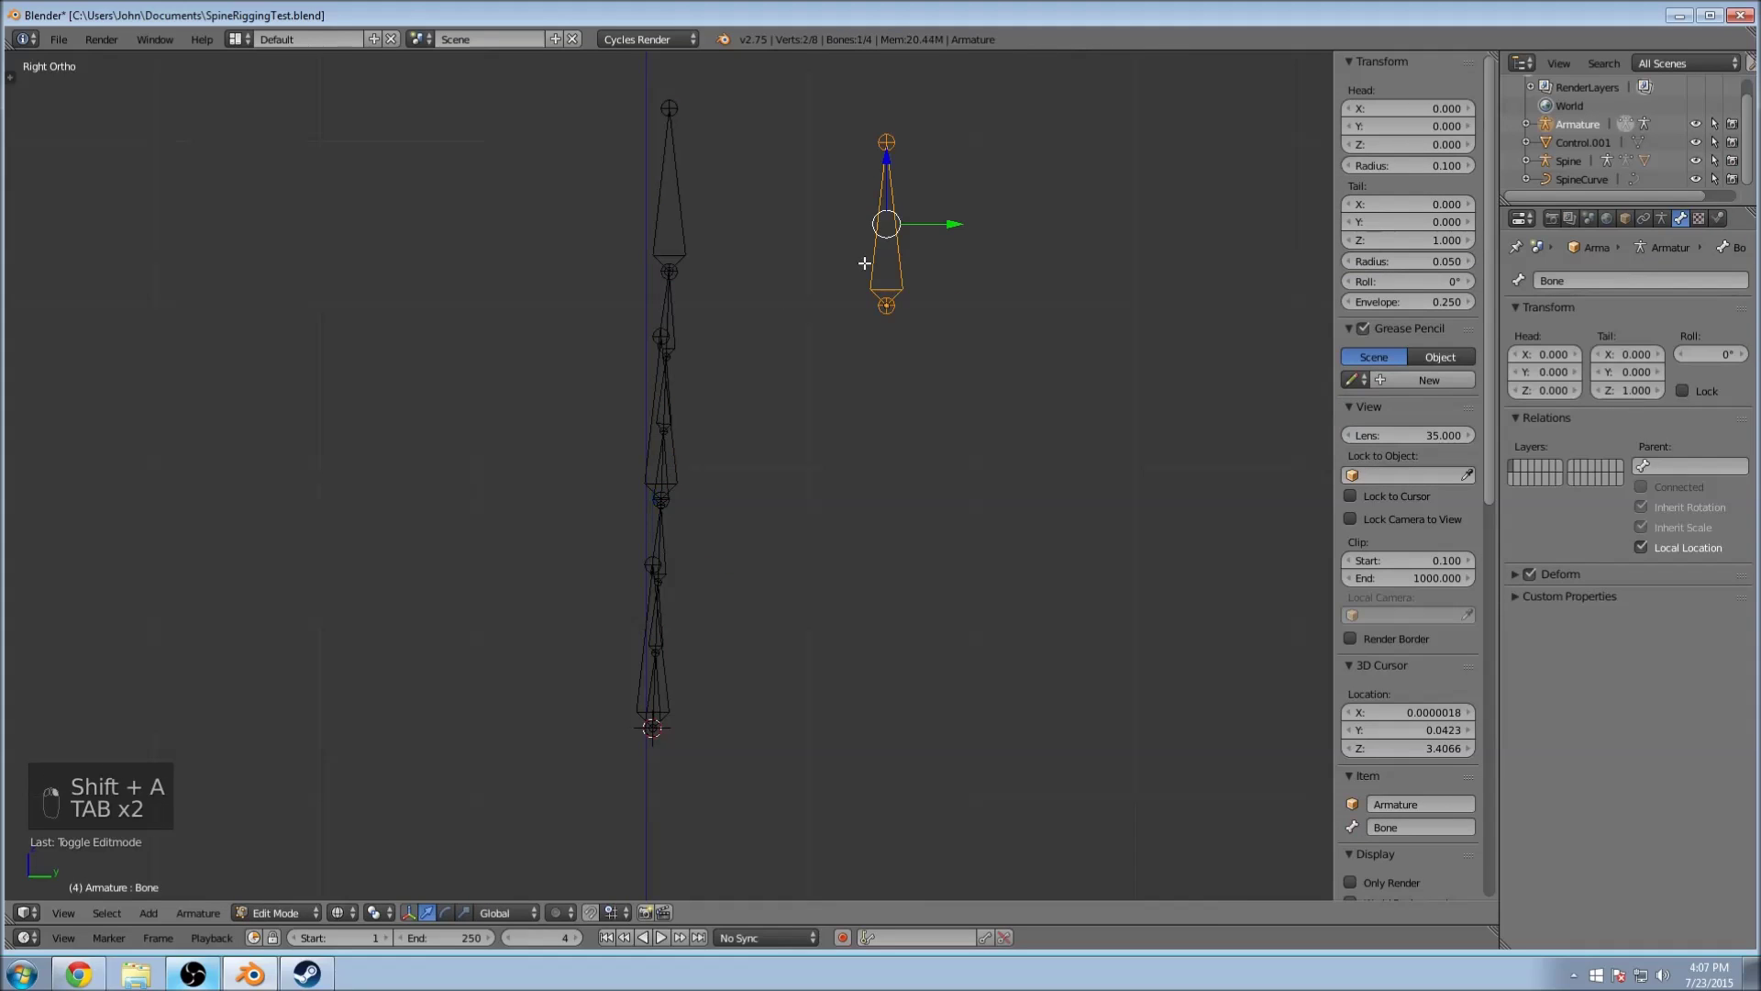
key("Delete")
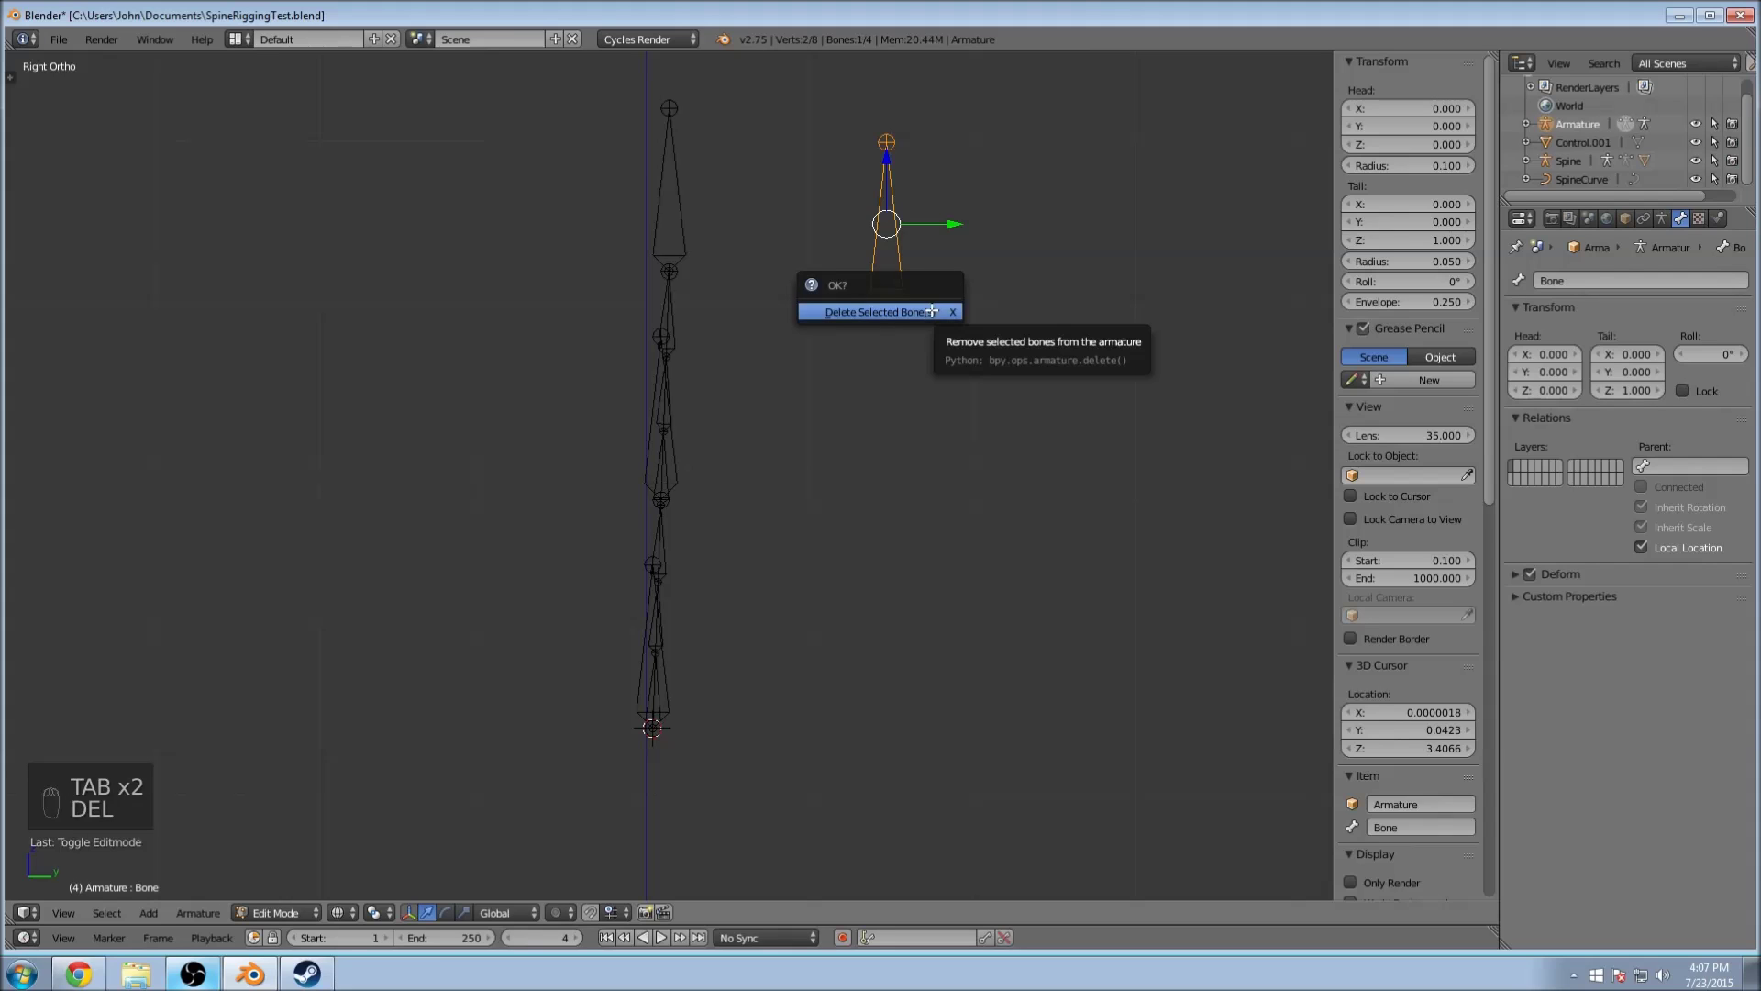
left_click(932, 311)
scroll(728, 464, "down", 4)
scroll(774, 400, "up", 5)
scroll(774, 400, "down", 4)
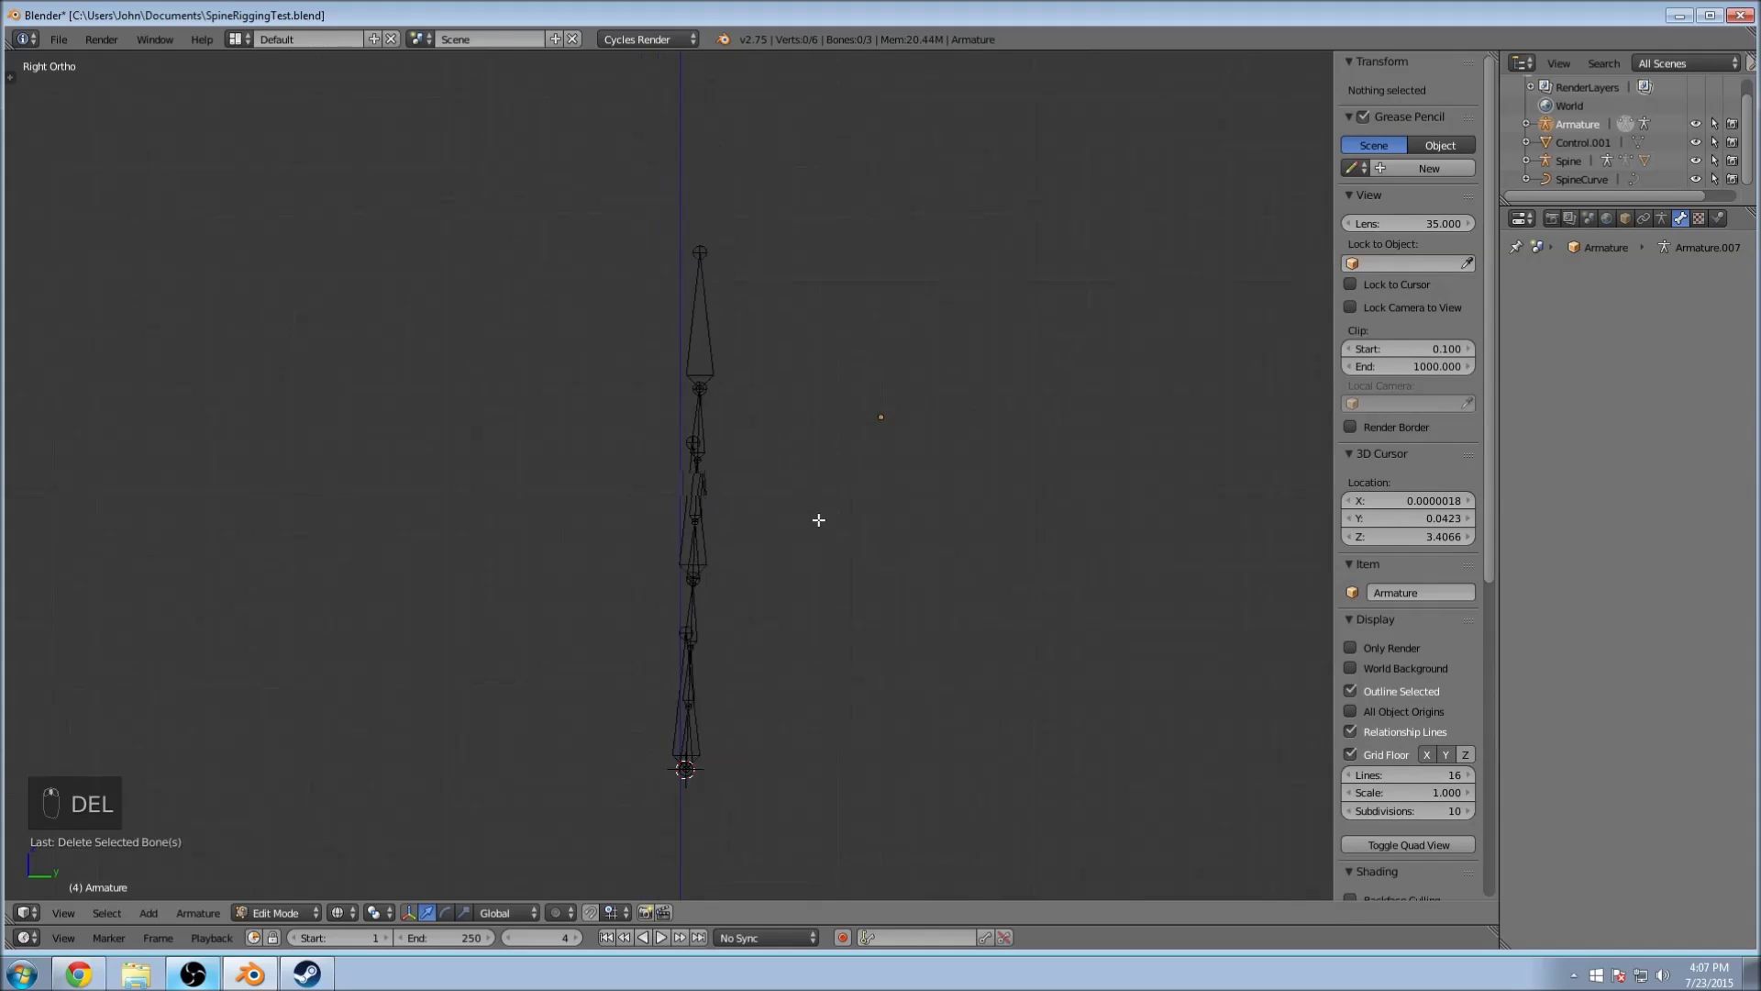
key("Tab")
Step: Return the viewport to solid shading and select the Armature's uppermost control bone in Edit Mode
key("z")
mouse_move(697, 340)
middle_mouse_down()
mouse_move(824, 387)
mouse_move(793, 409)
middle_mouse_up()
scroll(792, 410, "up", 3)
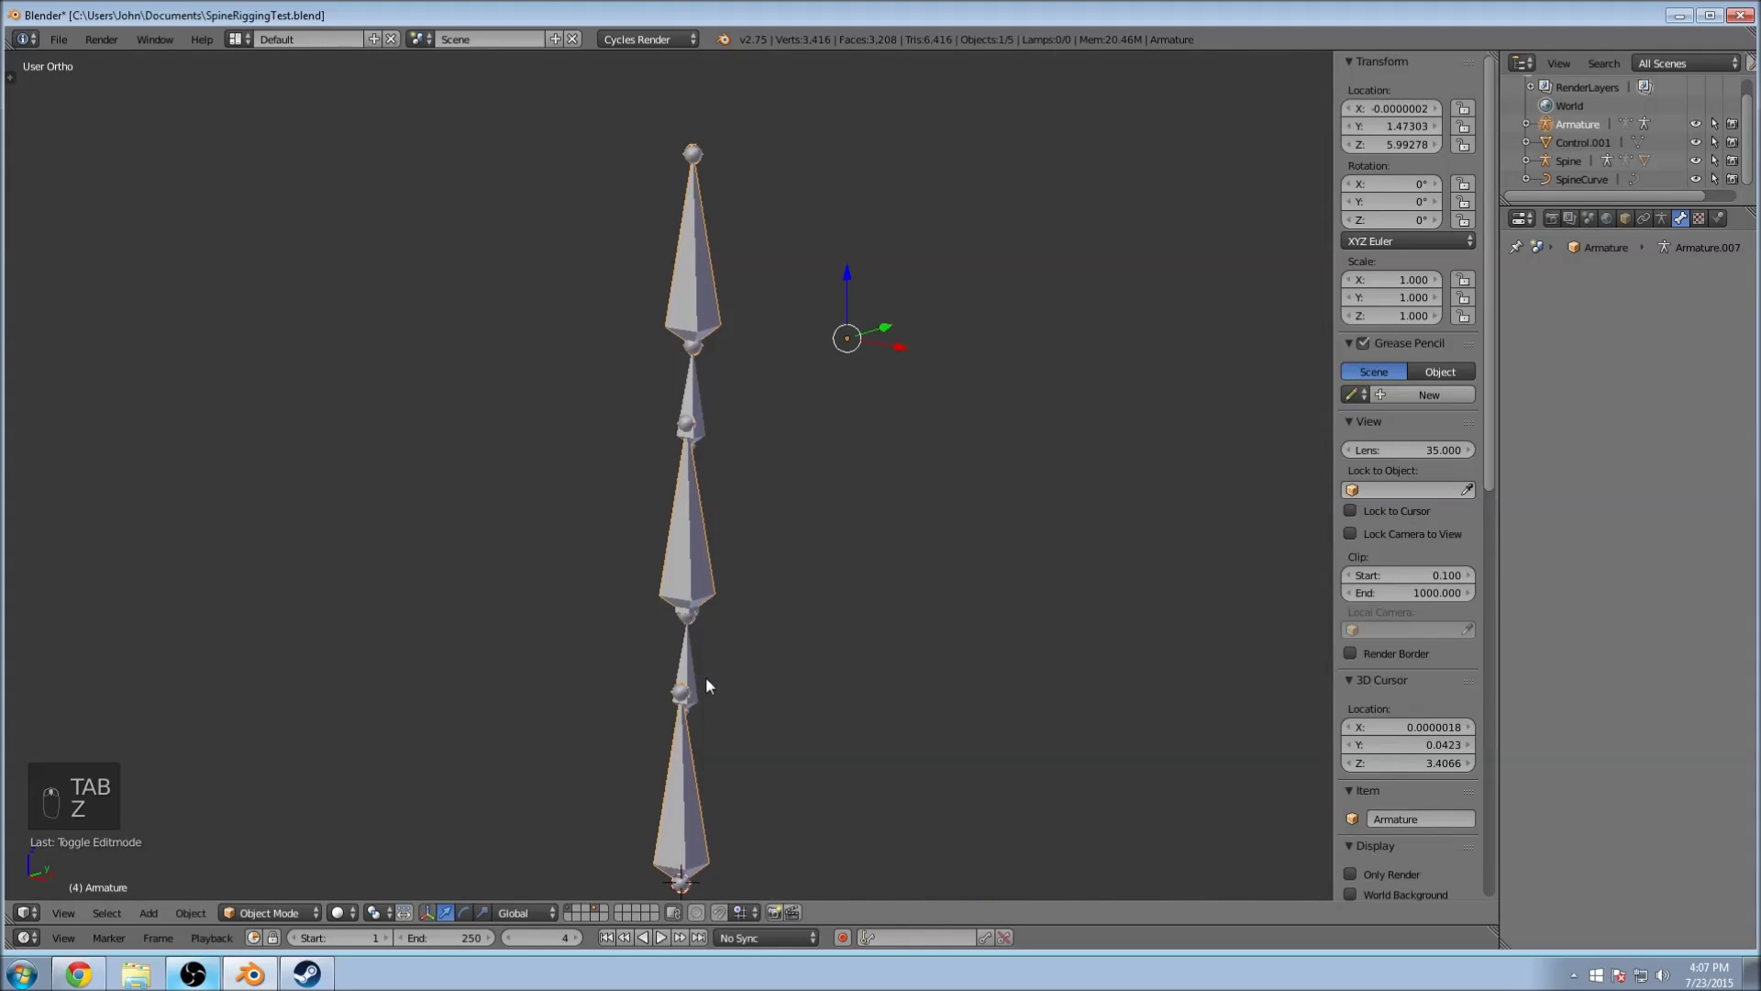
right_click(678, 273)
key("Tab")
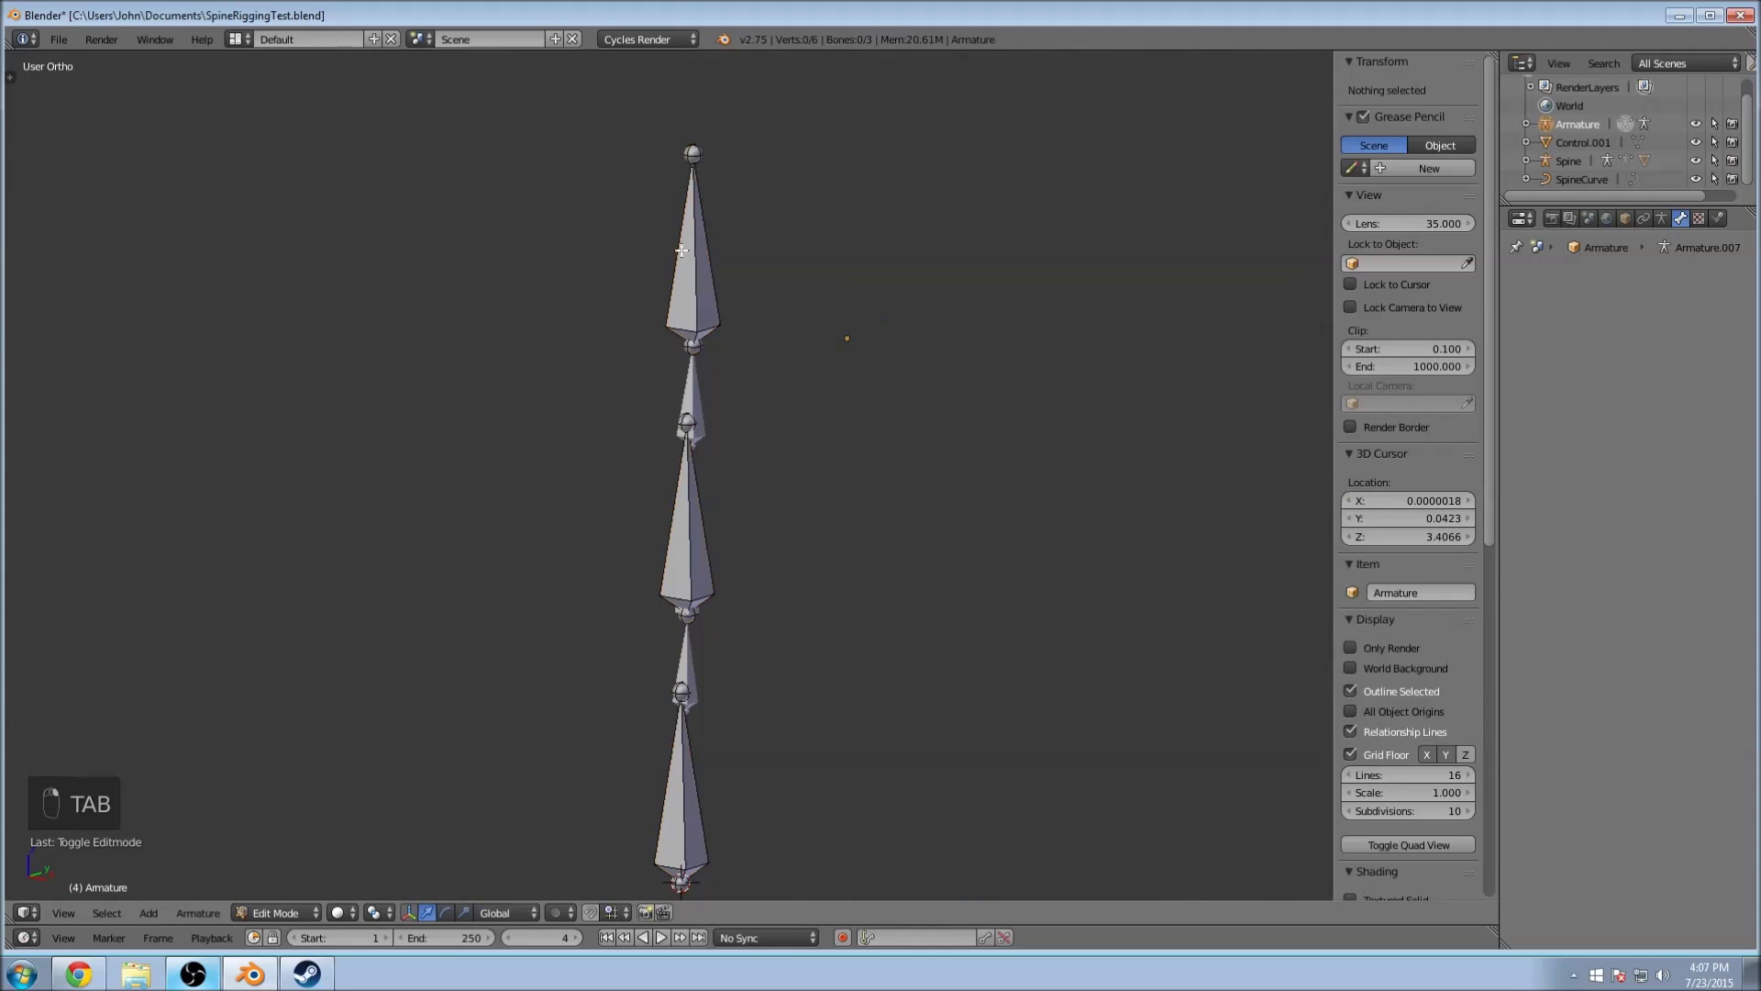
right_click(683, 253)
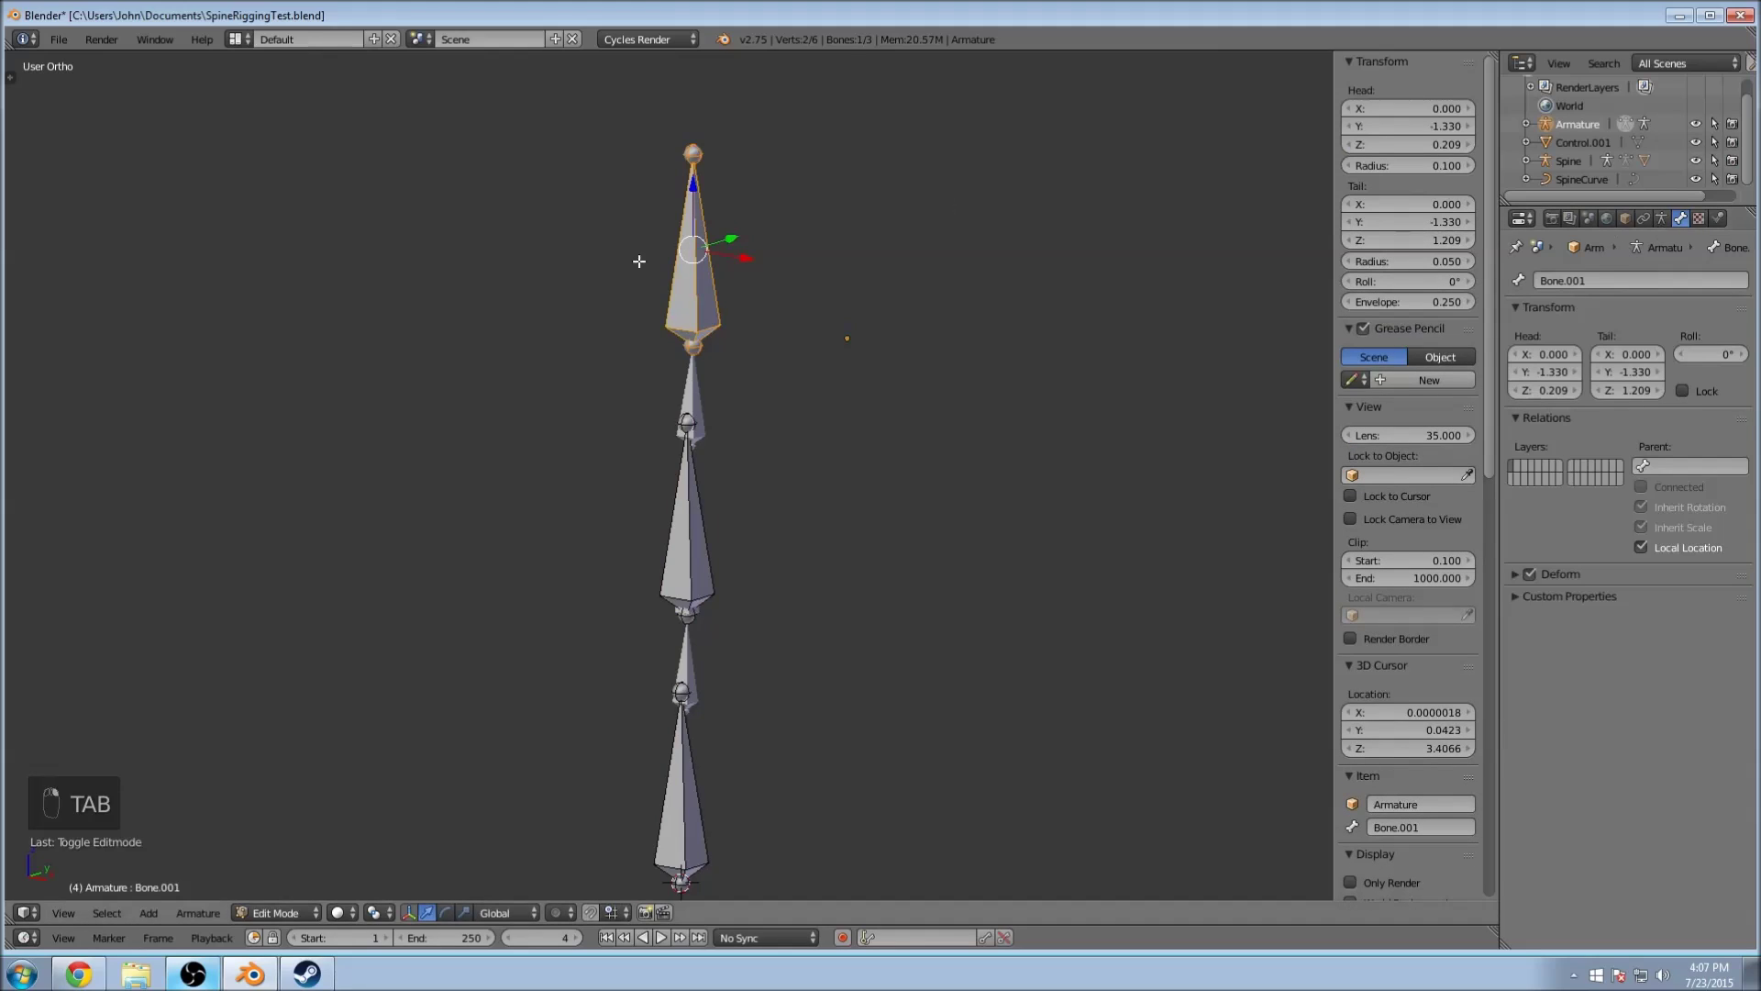
Step: Set the Armature object's maximum draw type to Wire
left_click(1626, 218)
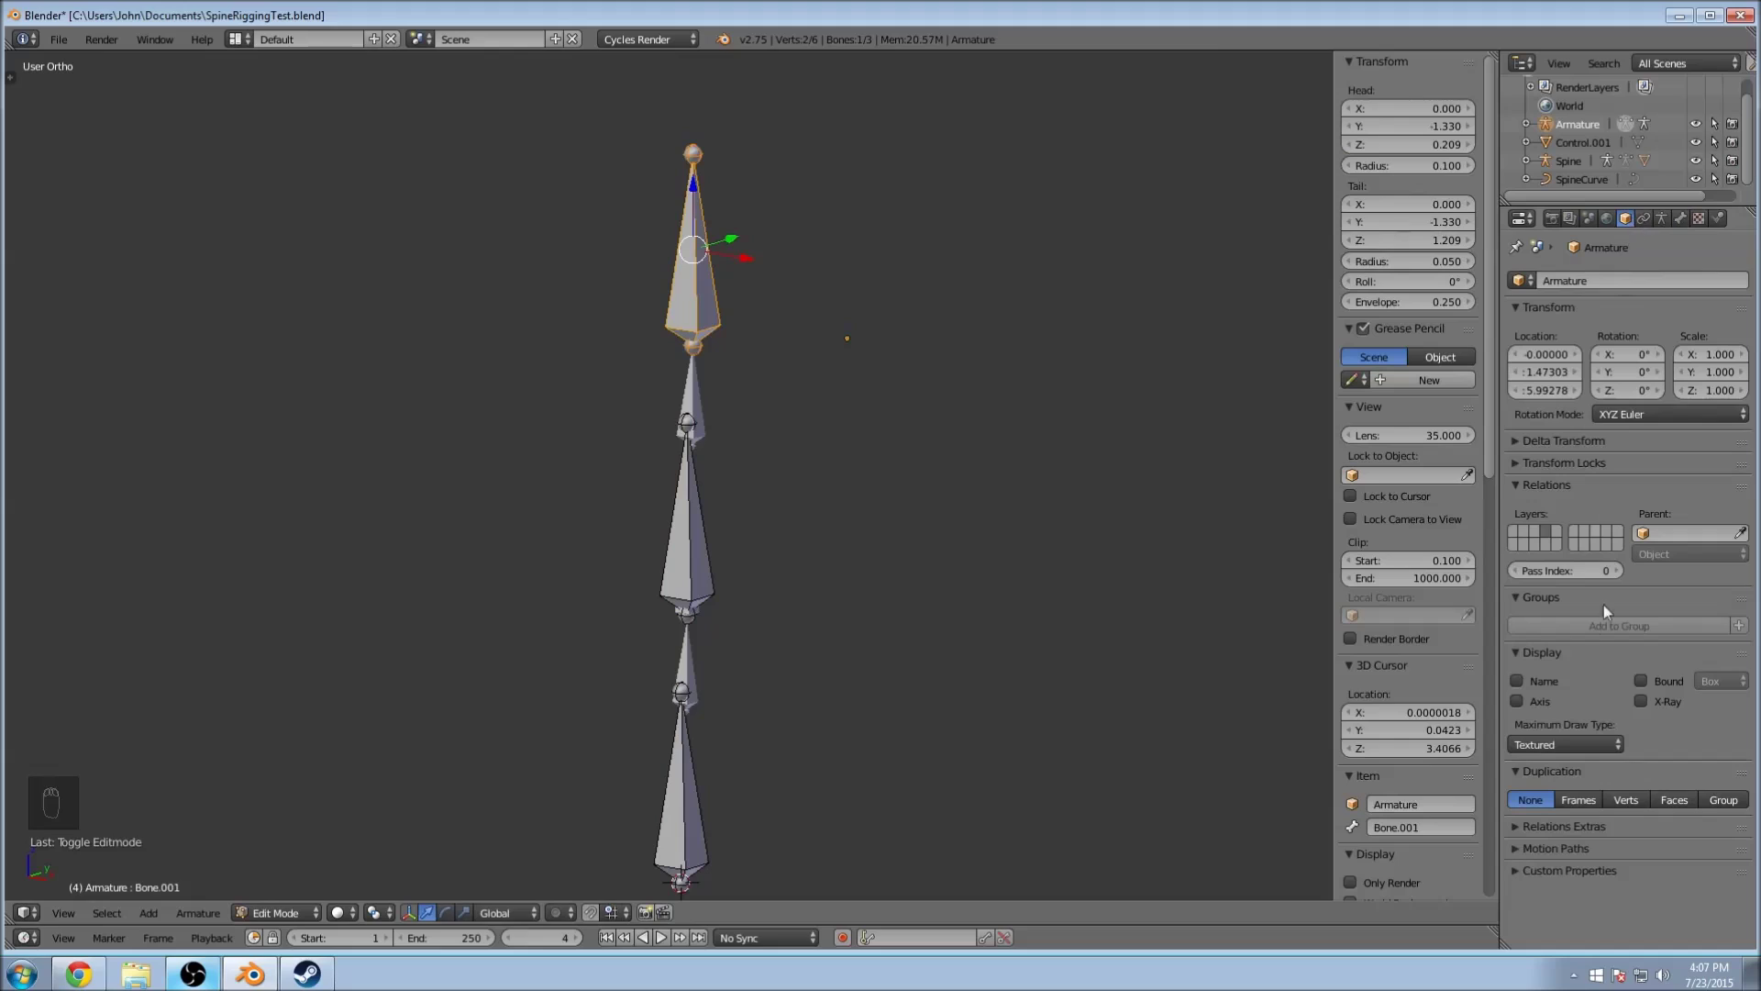
left_click(1575, 744)
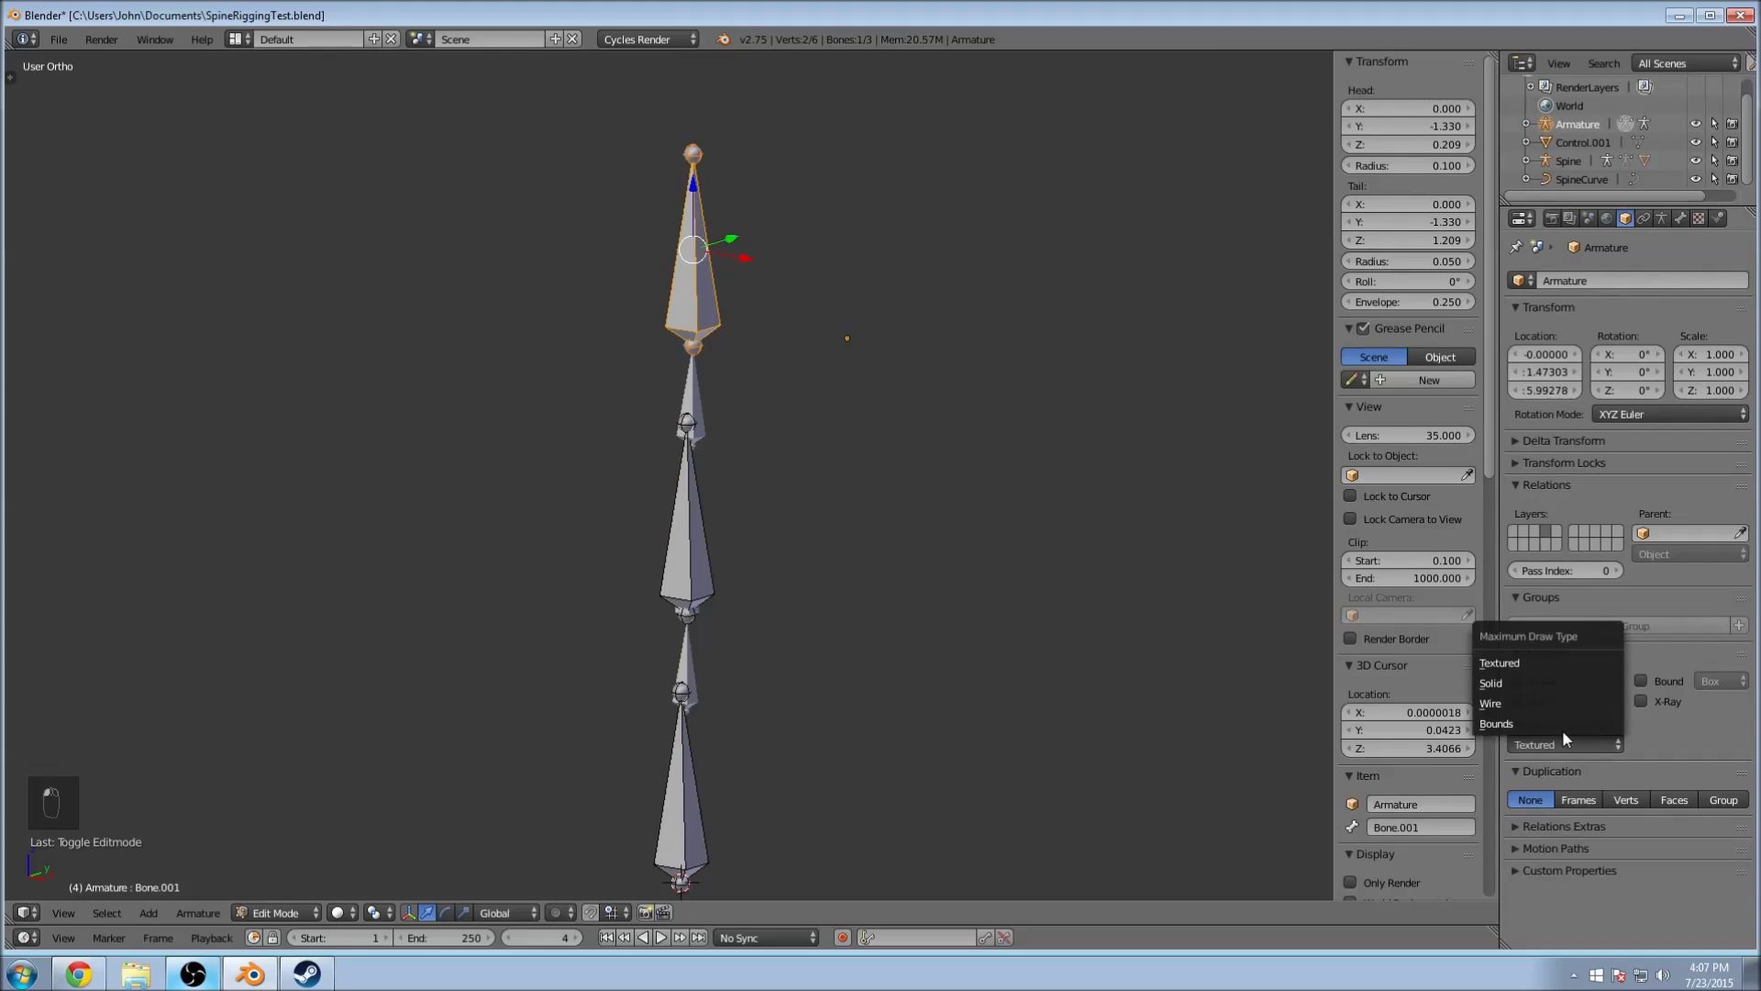
left_click(1538, 703)
scroll(653, 470, "down", 3)
scroll(739, 598, "up", 5)
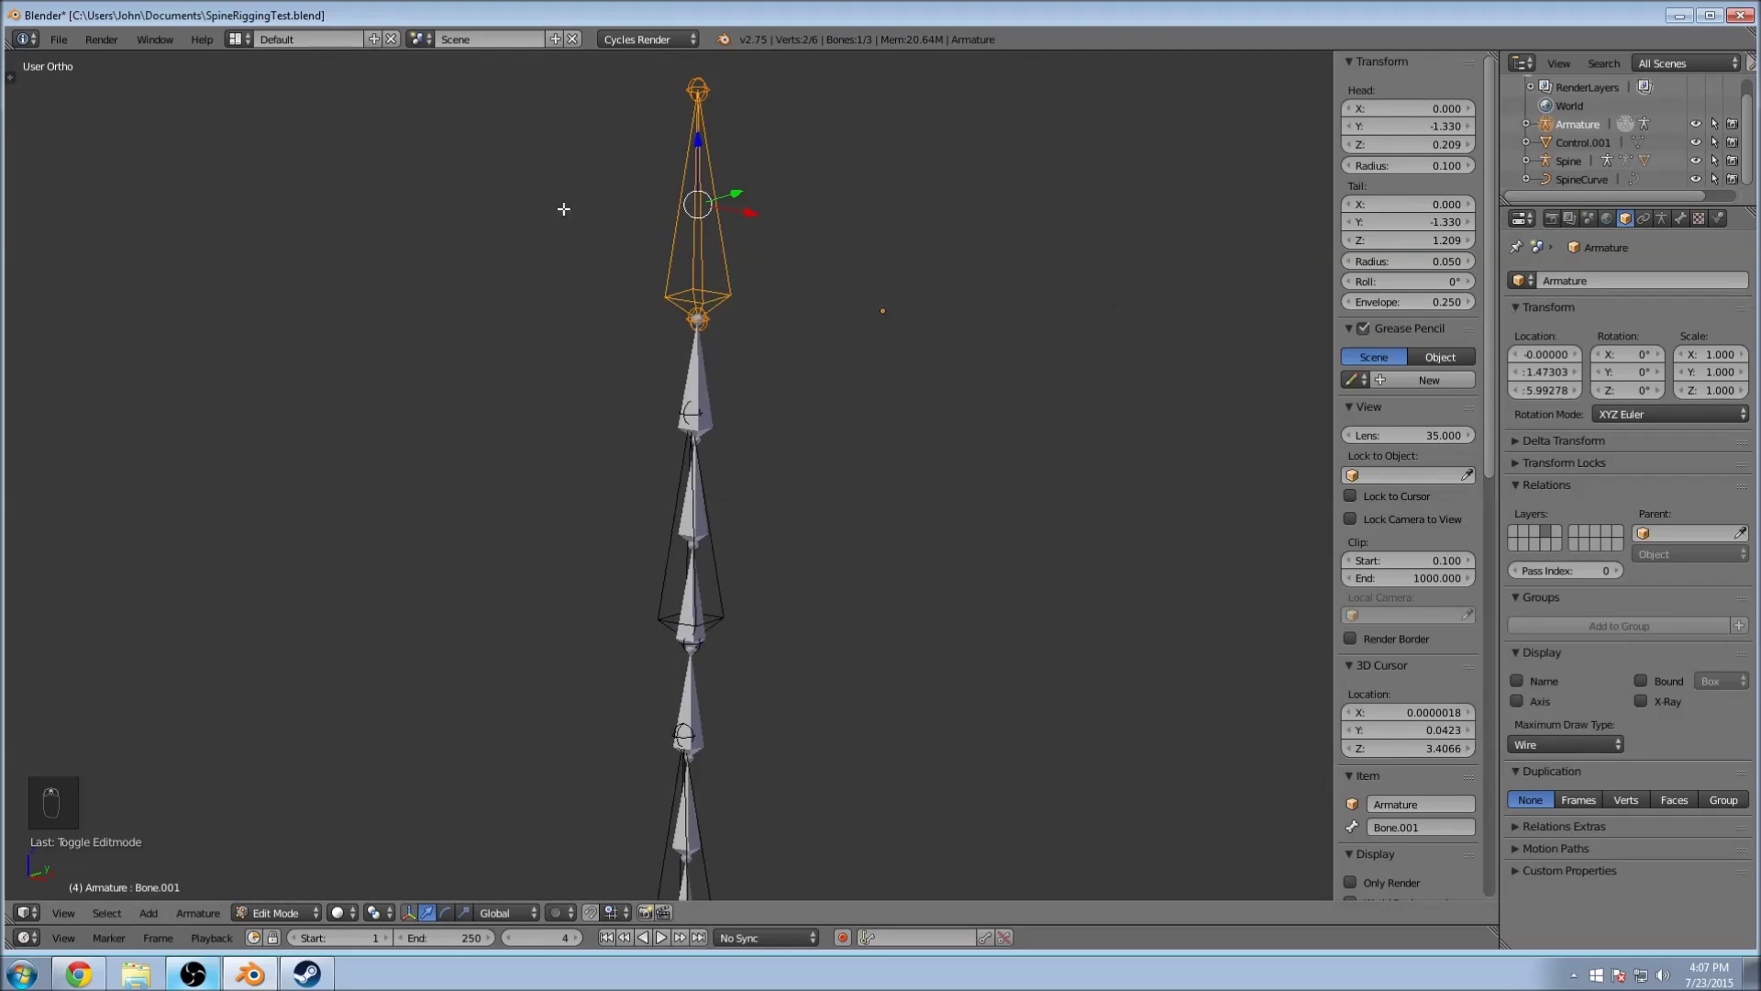
left_click(1661, 219)
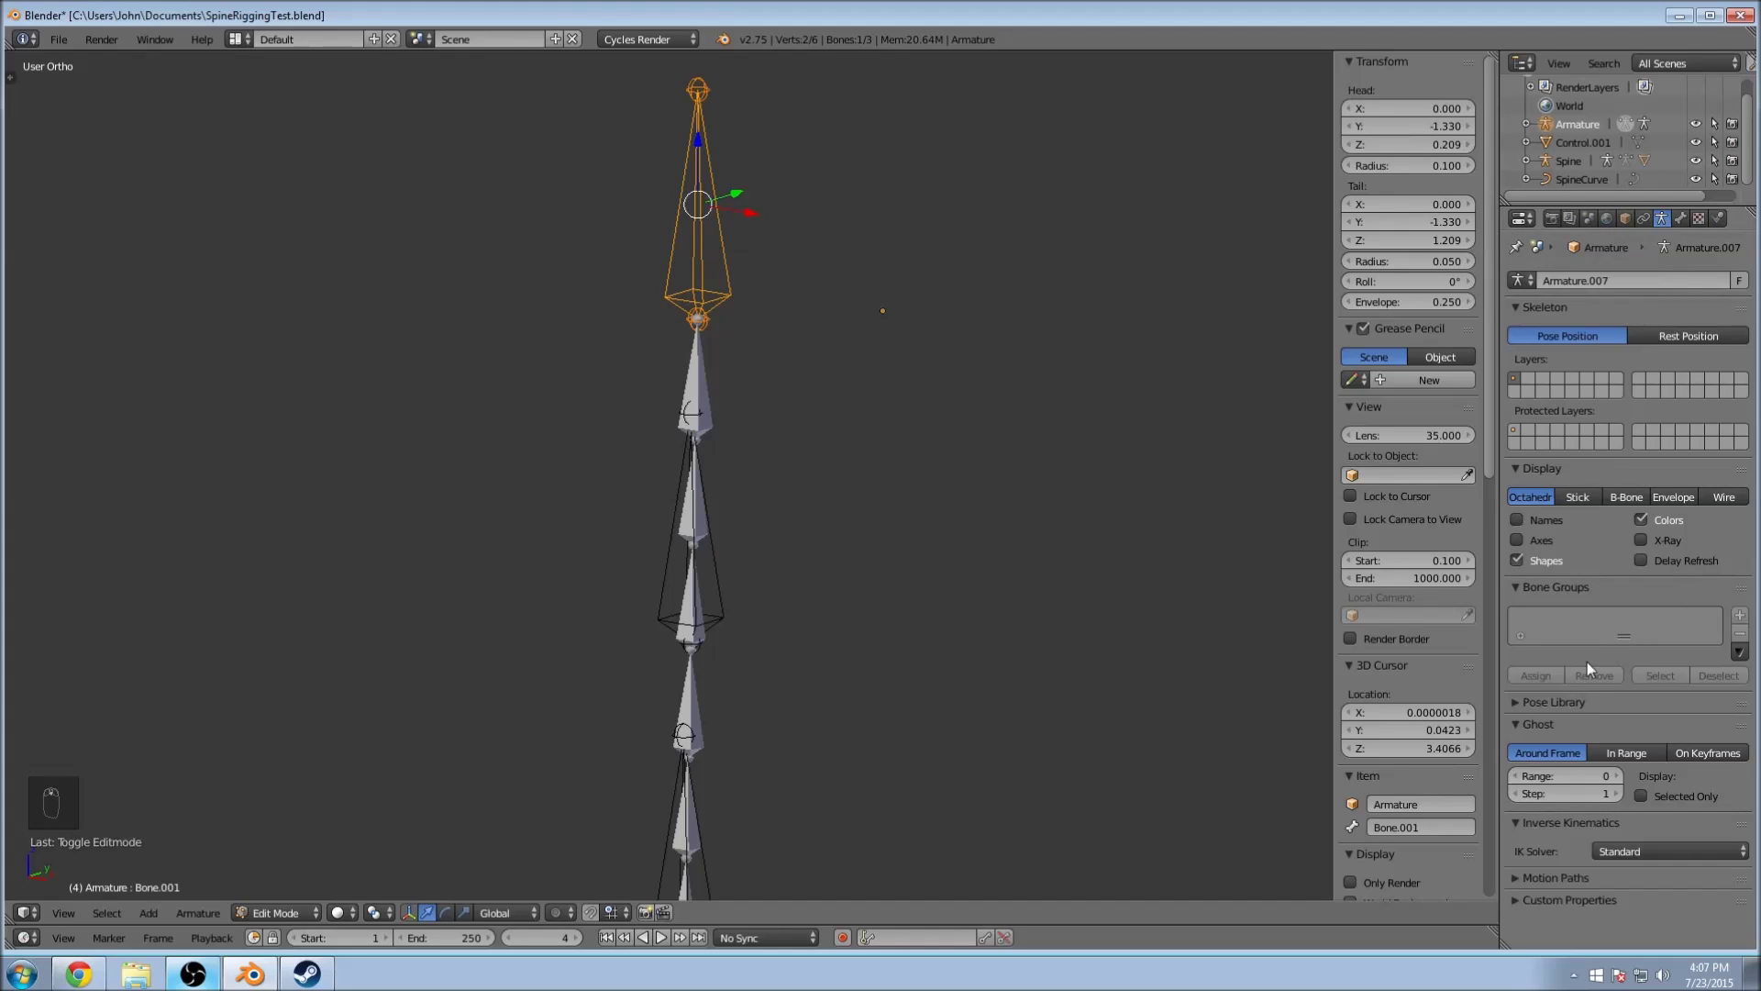
left_click(1523, 702)
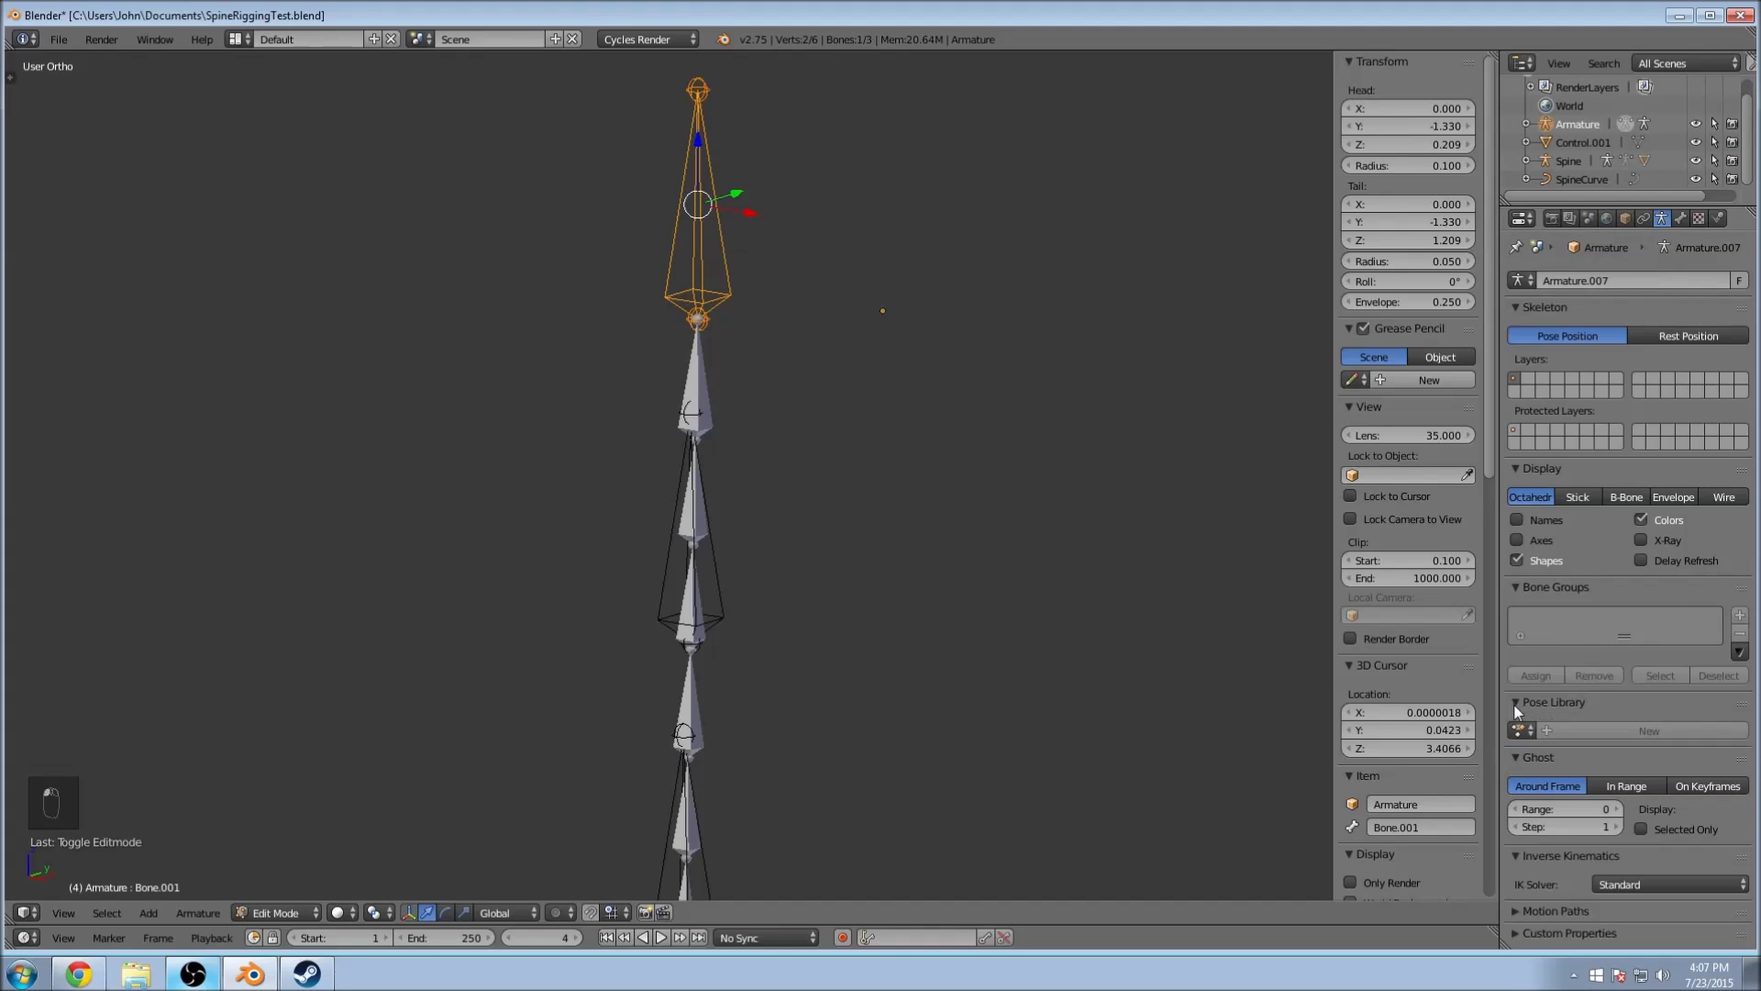
left_click(1682, 218)
left_click(1660, 220)
left_click(1626, 219)
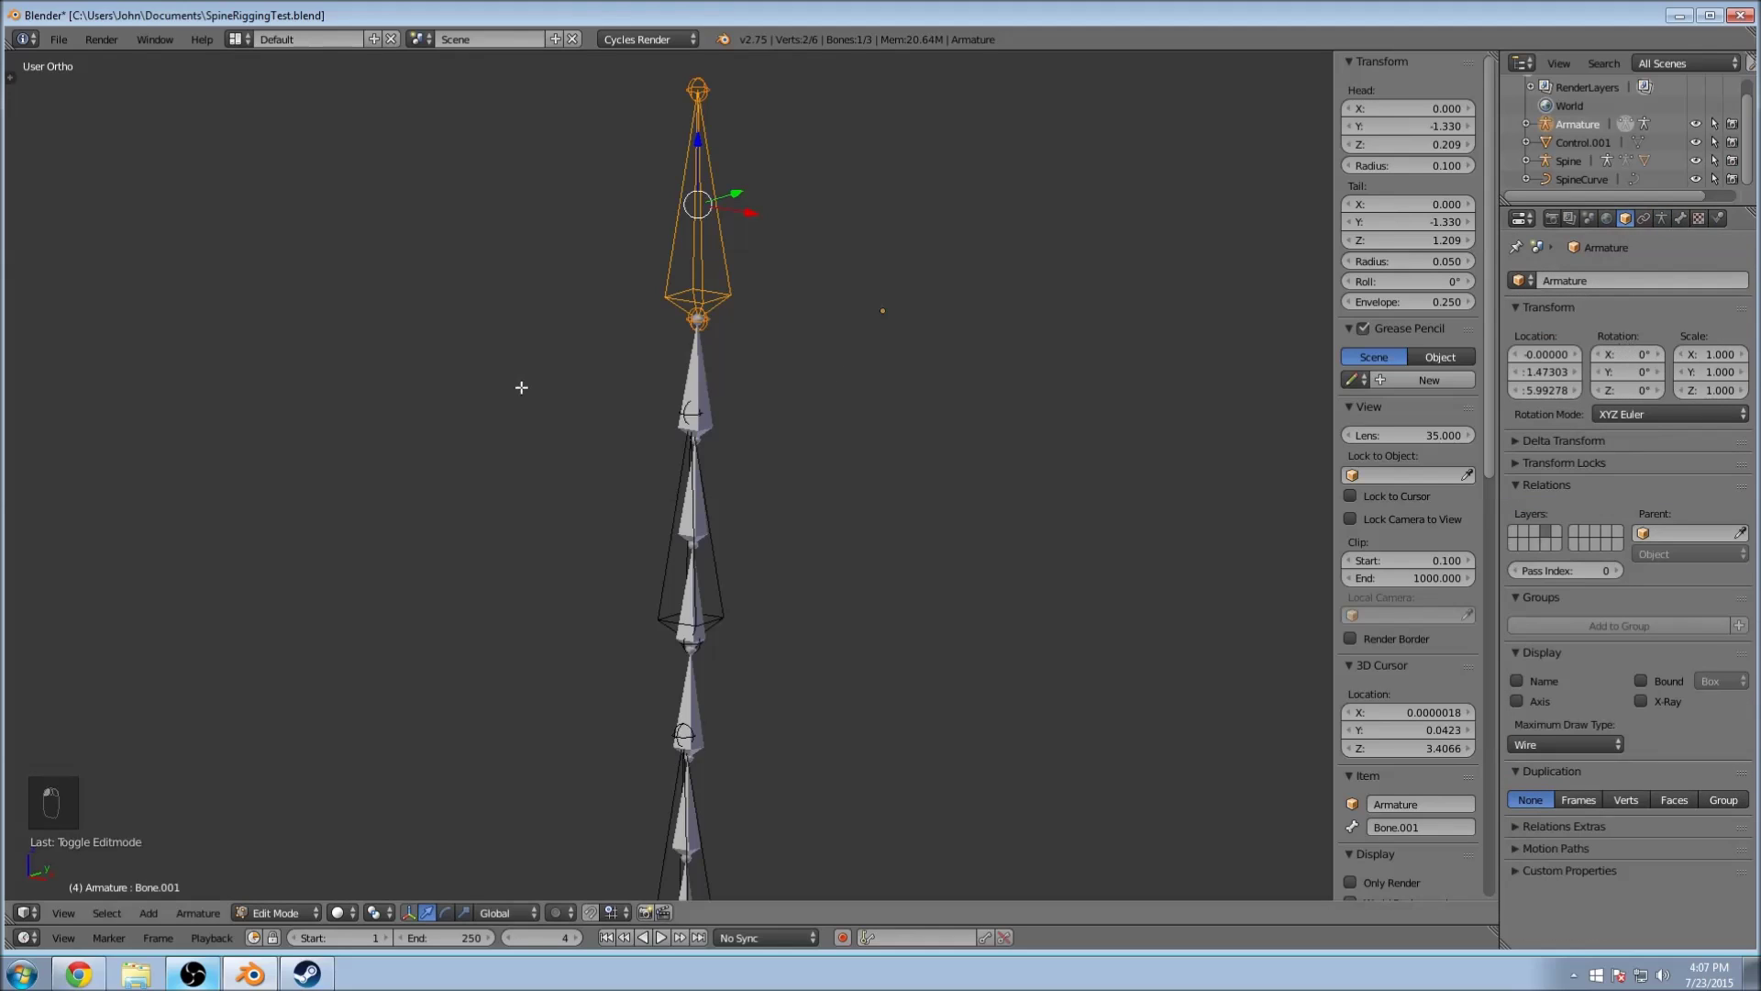
Step: Switch the Armature to Pose Mode and open the bone properties of its uppermost control bone
key("Tab")
scroll(772, 392, "down", 3)
scroll(772, 393, "up", 2)
left_click(269, 912)
left_click(261, 849)
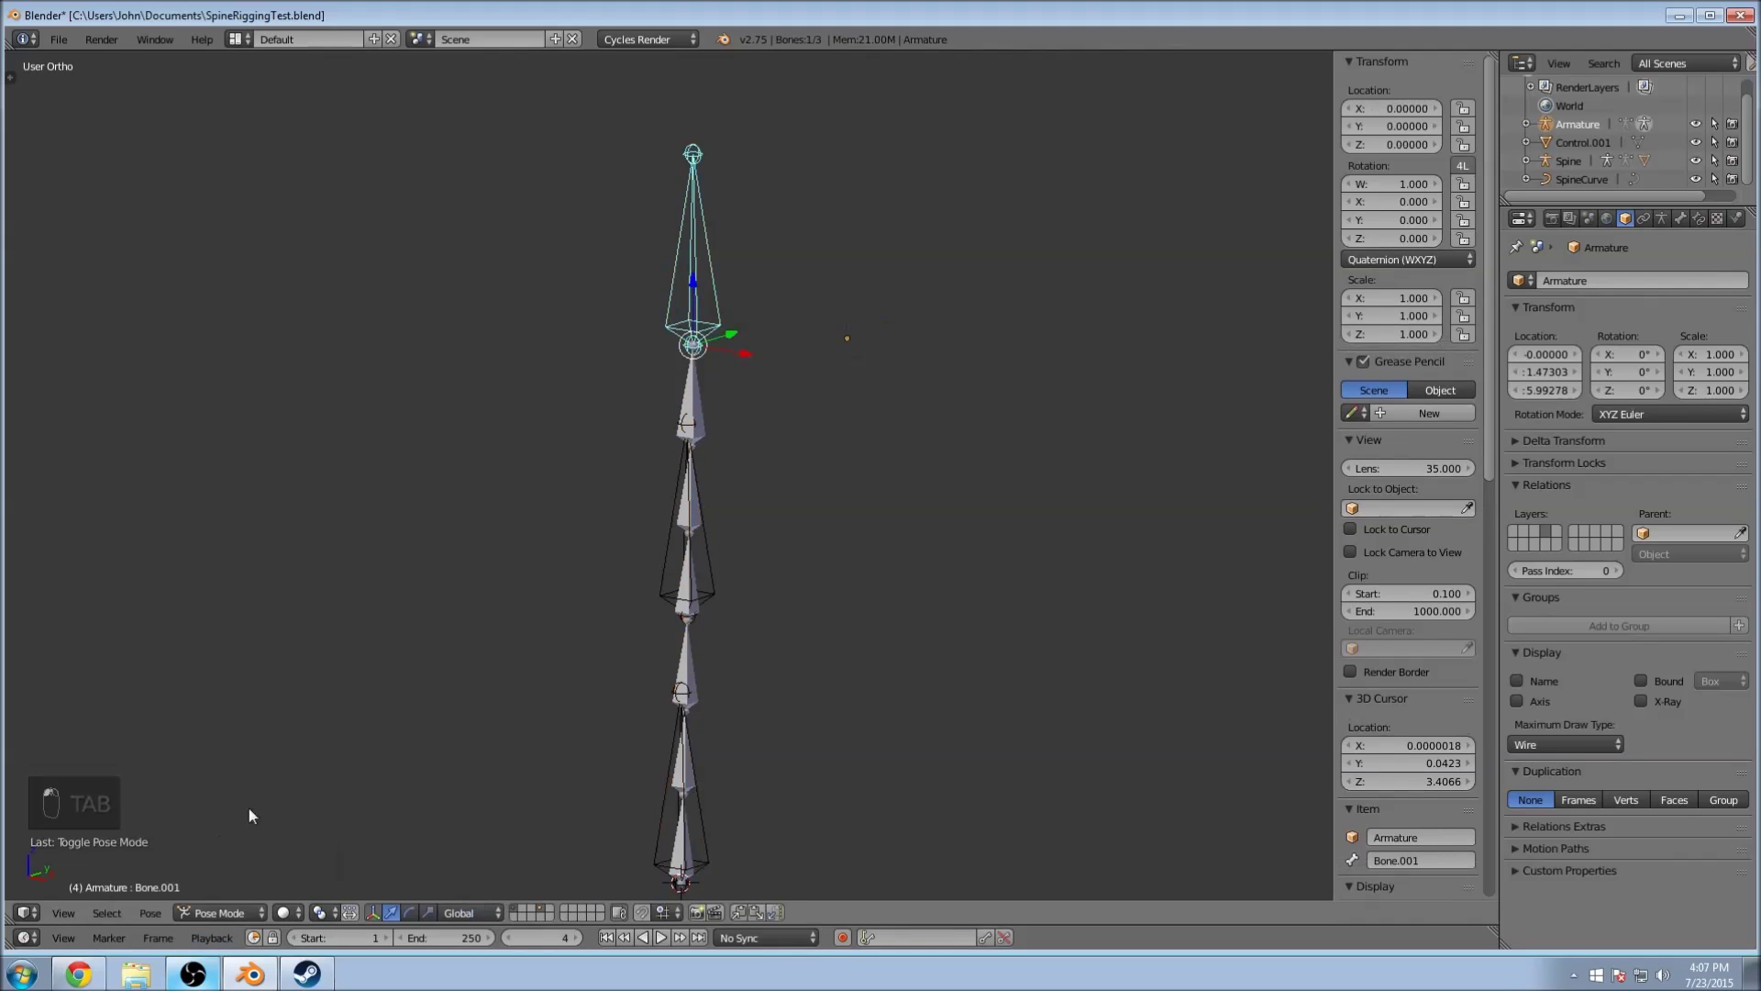
left_click(1662, 218)
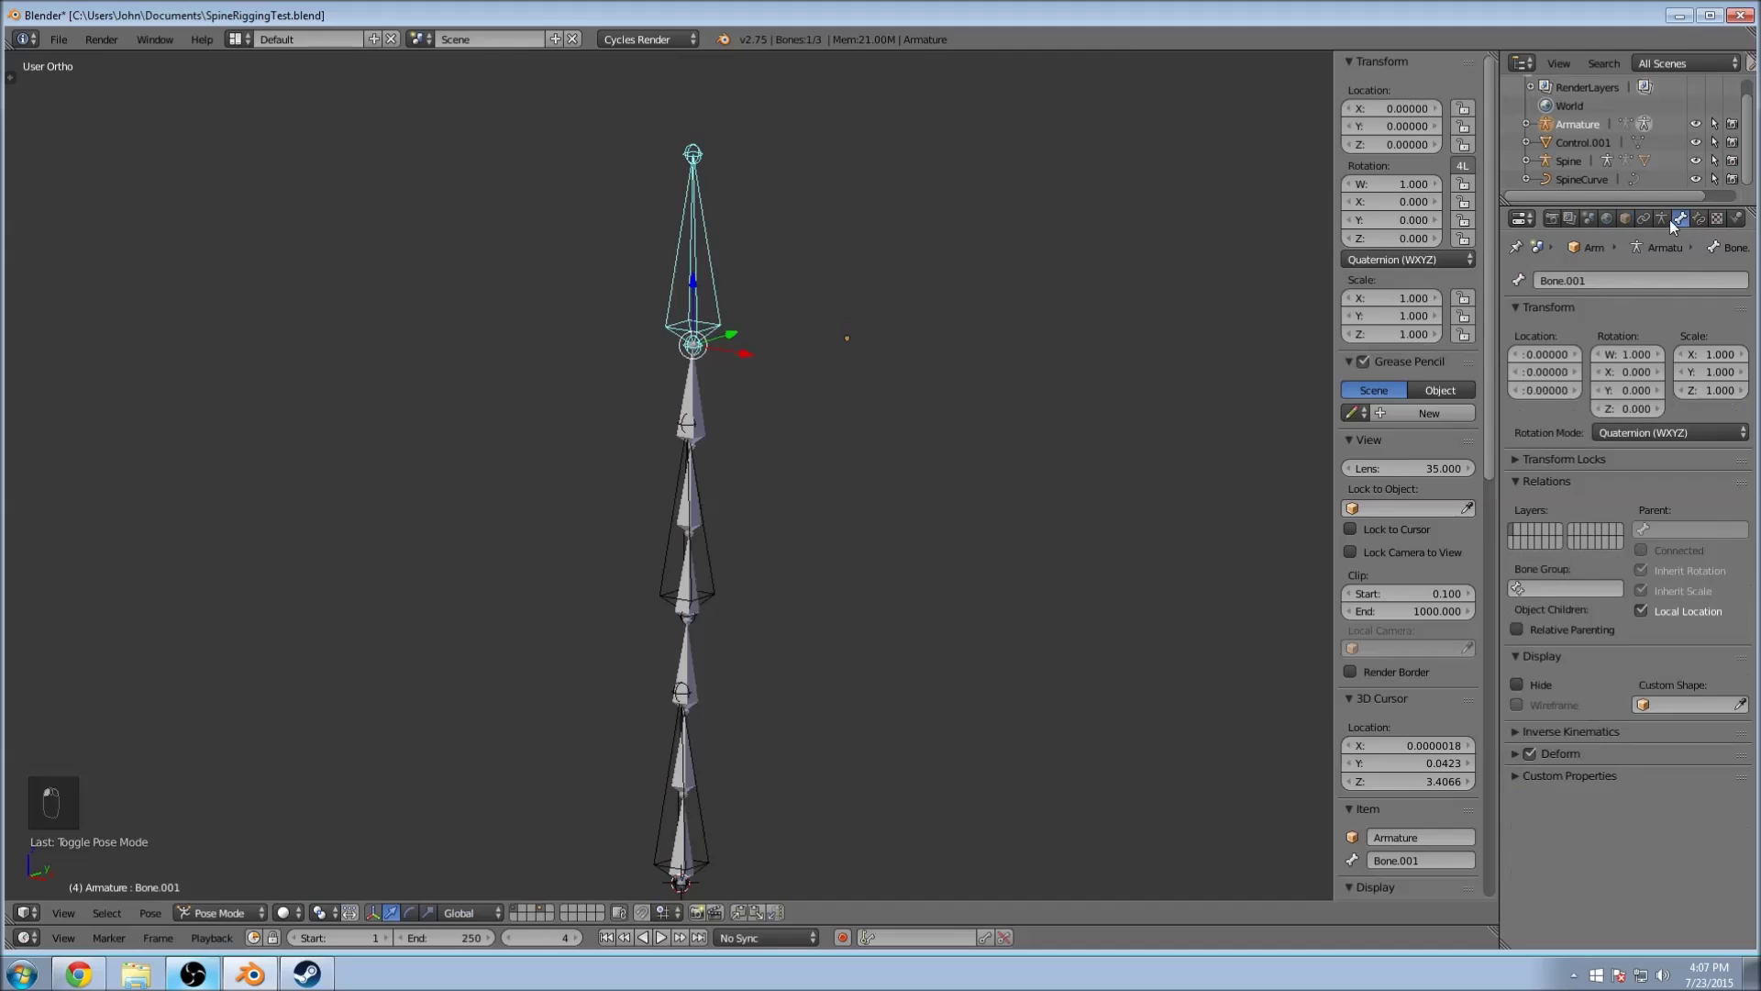
left_click(1680, 220)
scroll(807, 504, "down", 3)
middle_click_drag(834, 523, 789, 550)
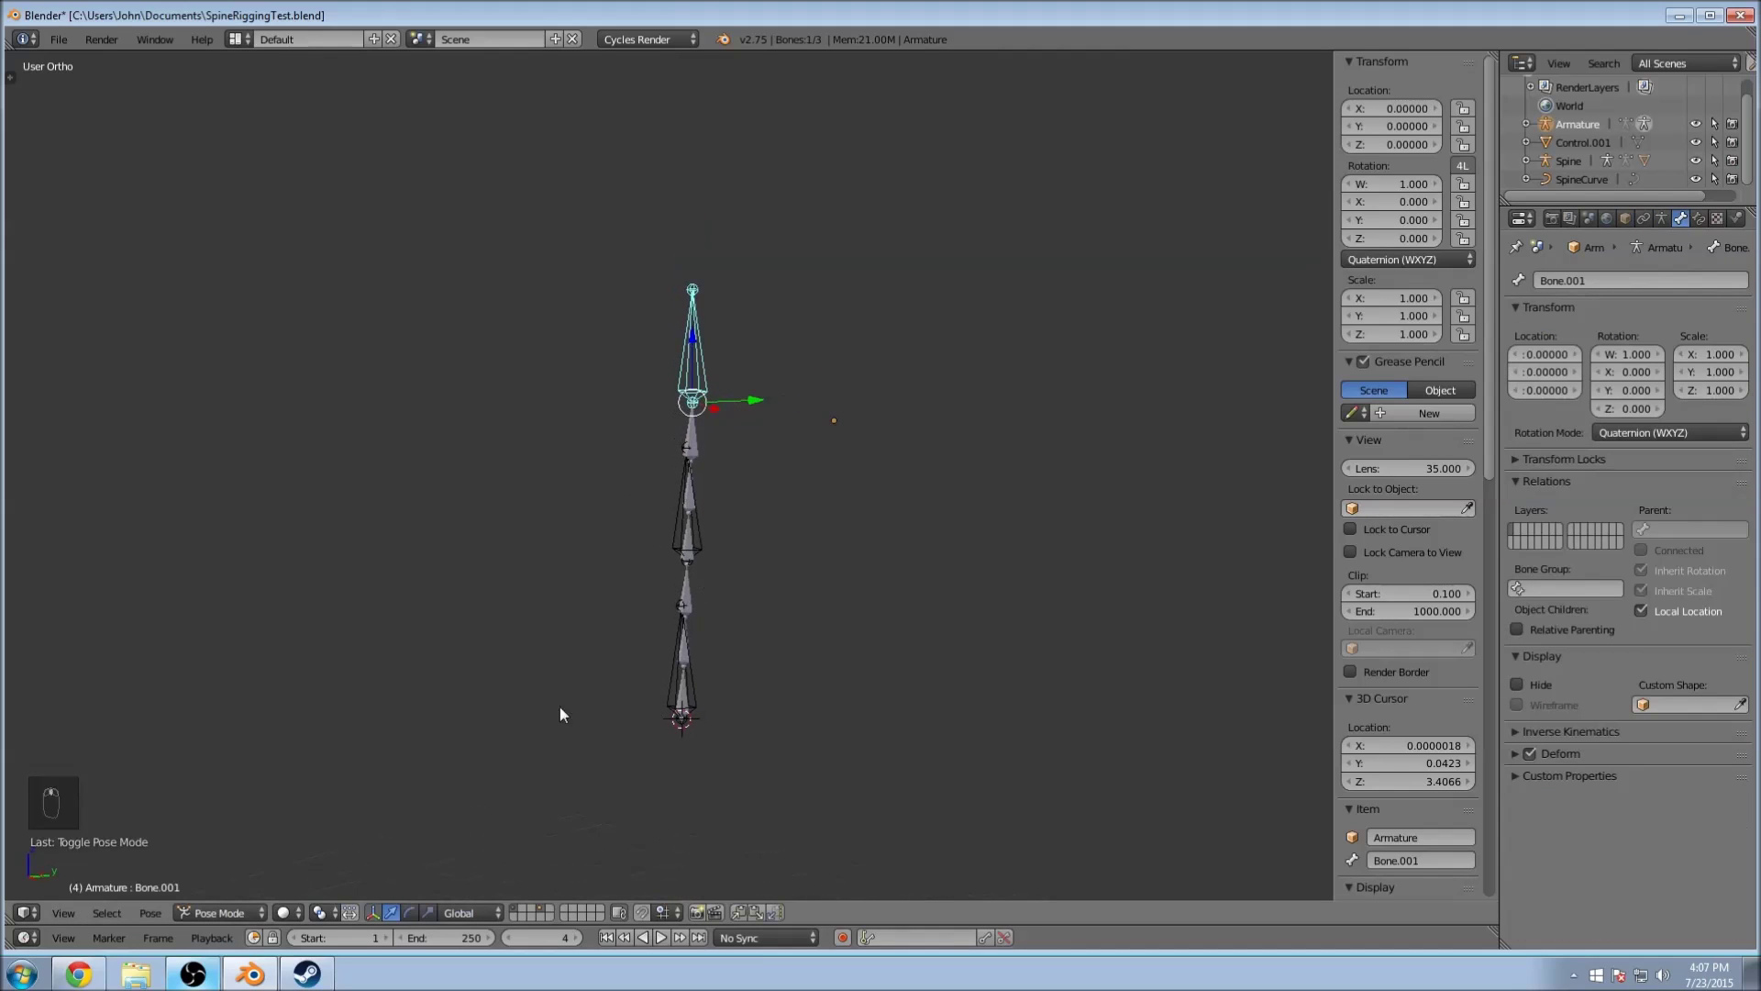
Step: Staying in Pose Mode, select the middle, lowest and uppermost control bones one after another
left_click(207, 912)
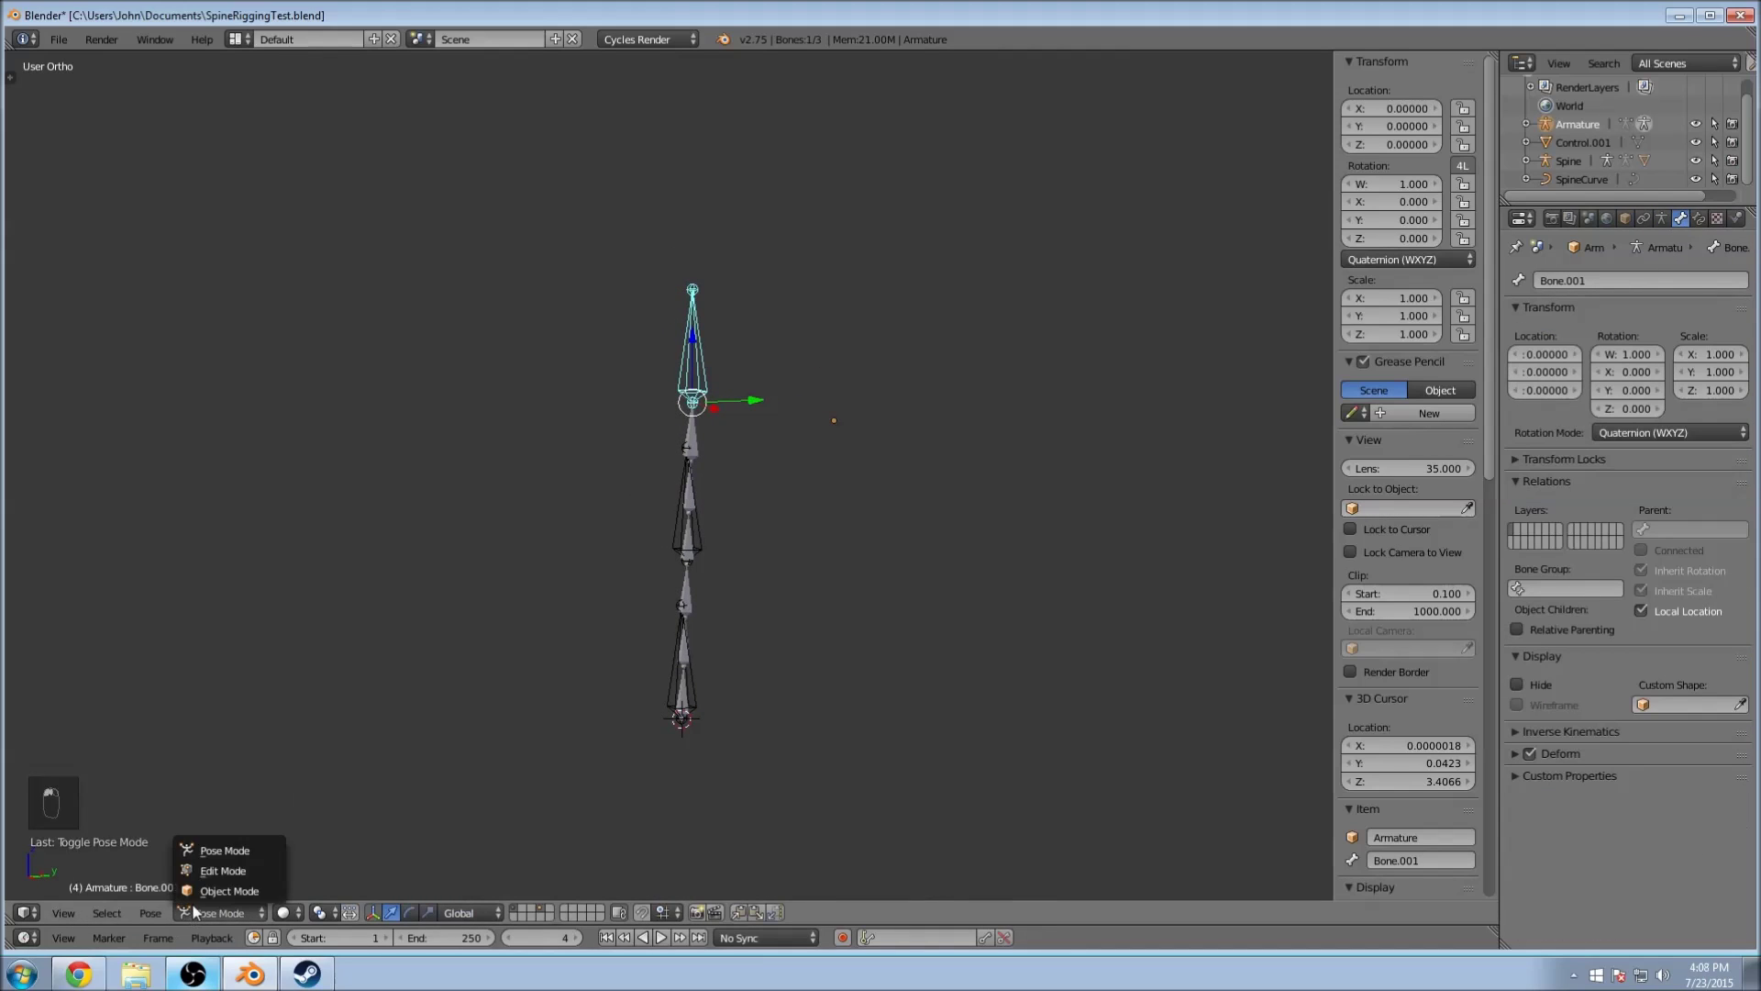
left_click(233, 853)
left_click(690, 541)
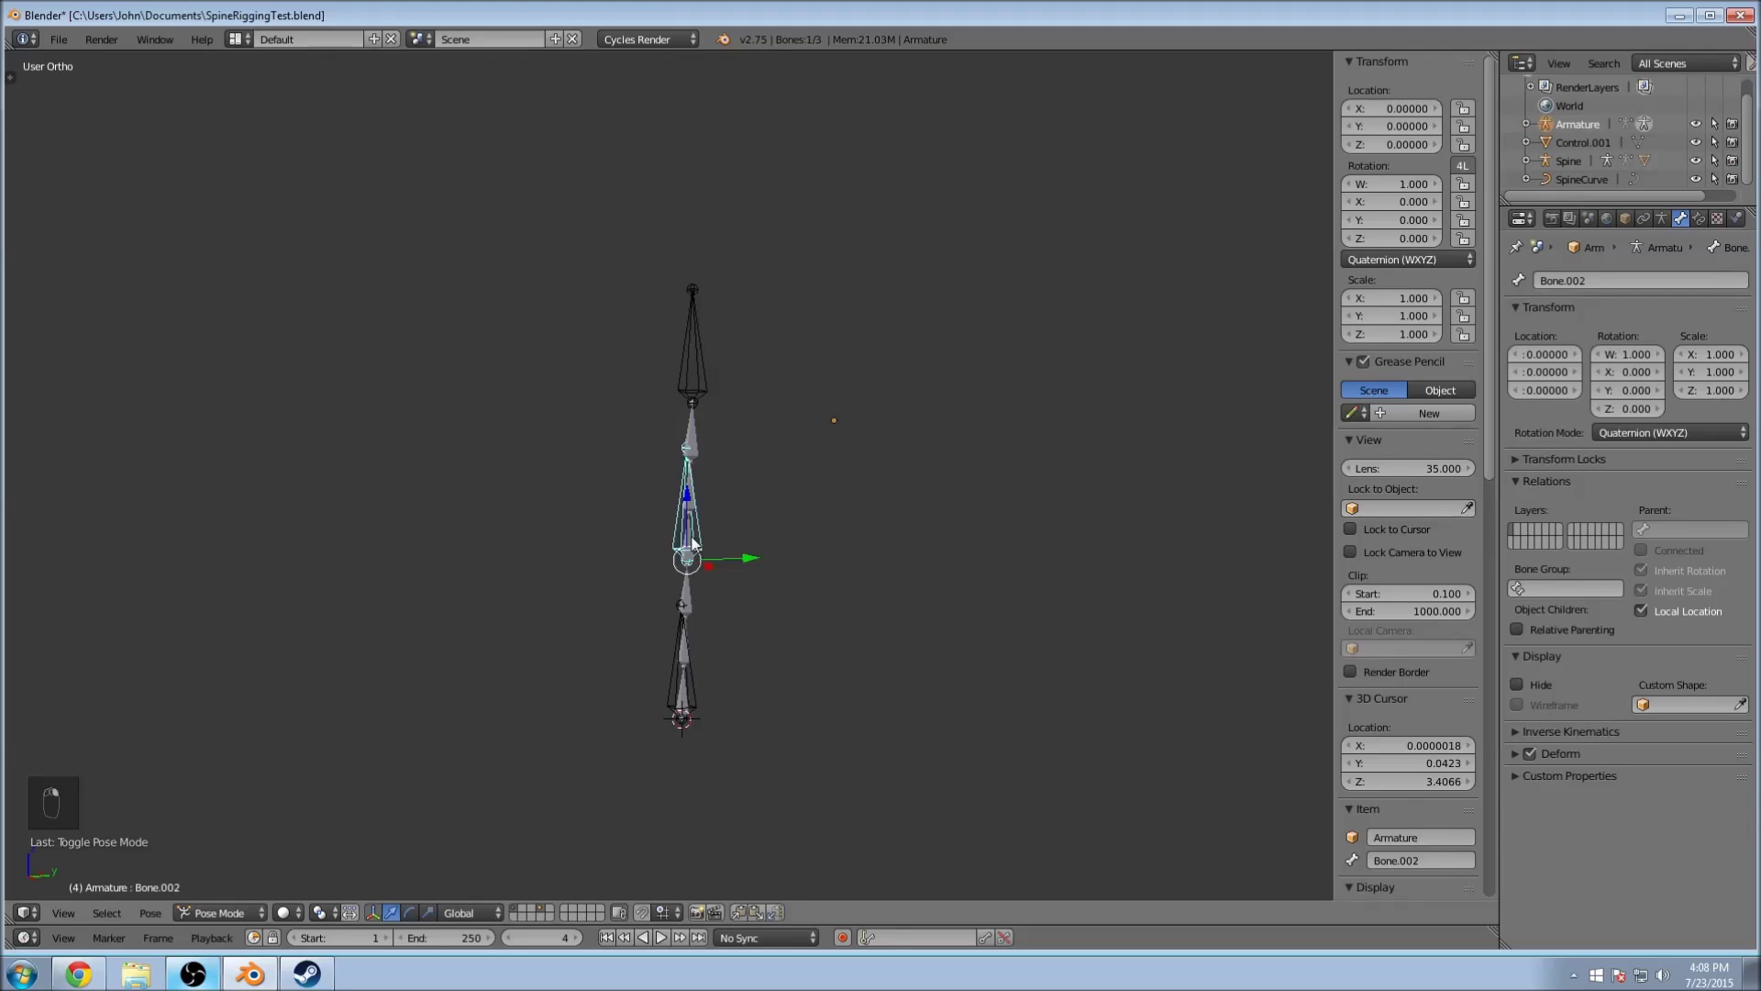
right_click(694, 695)
right_click(701, 365)
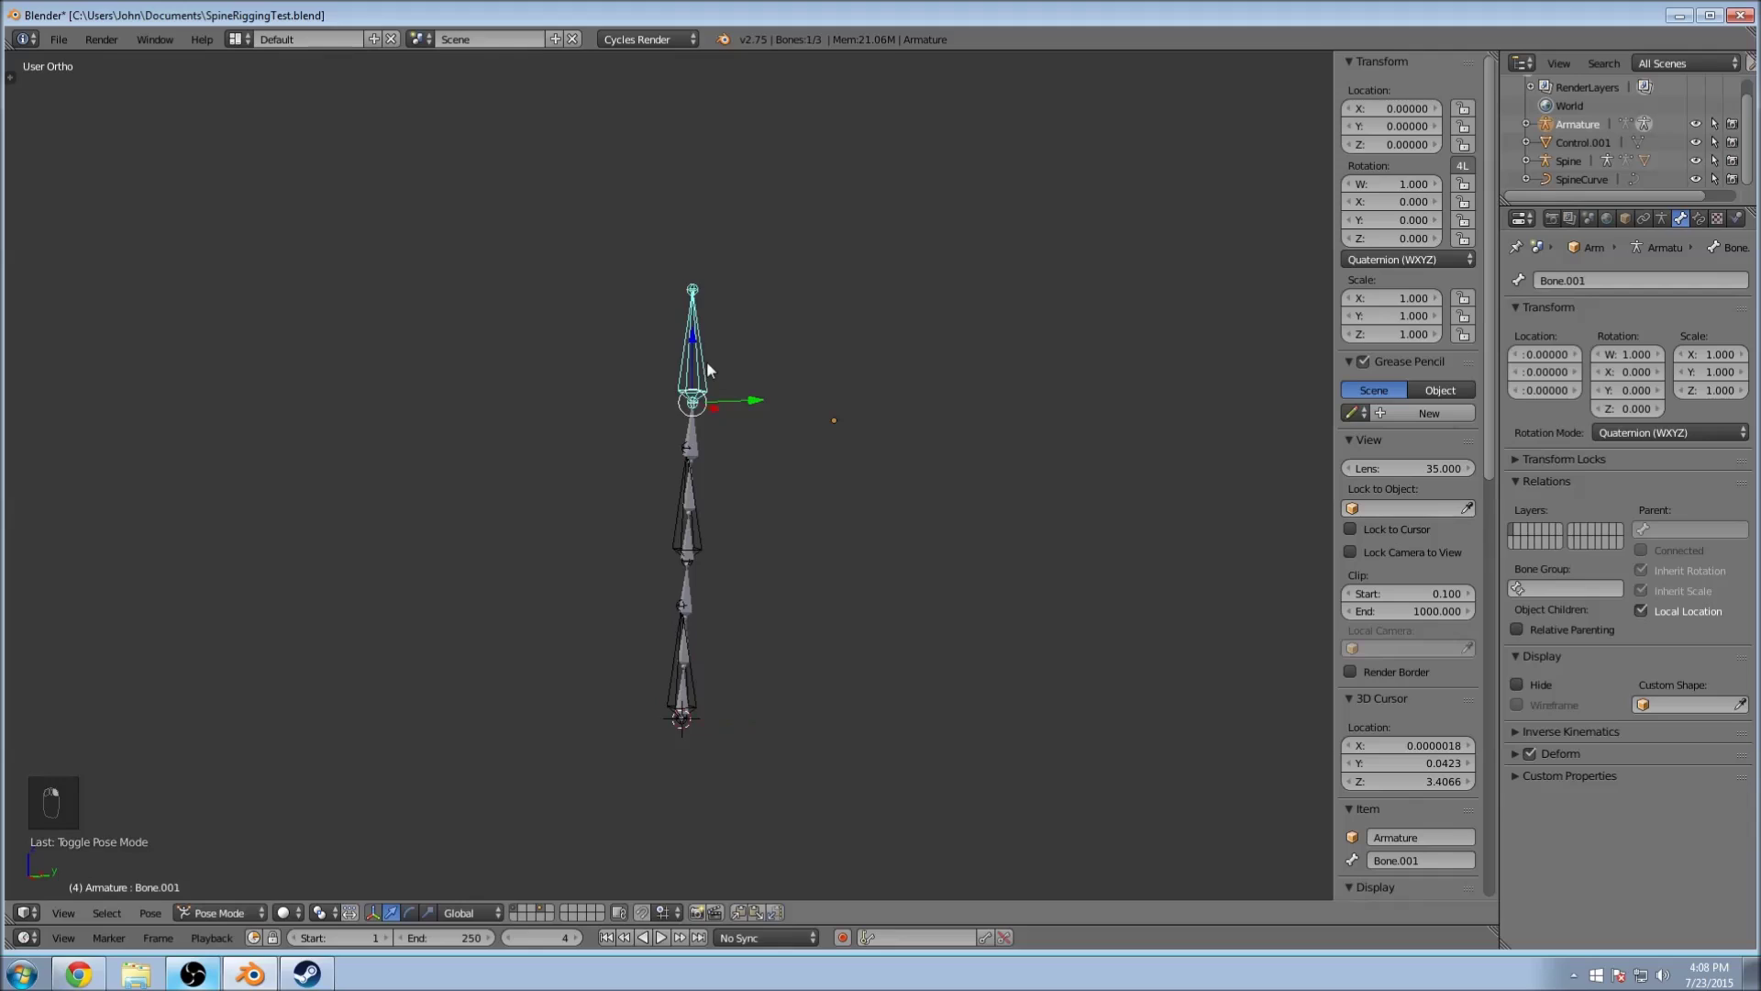
Step: Assign Control.001 as the custom display shape of the top control bone
left_click(1660, 704)
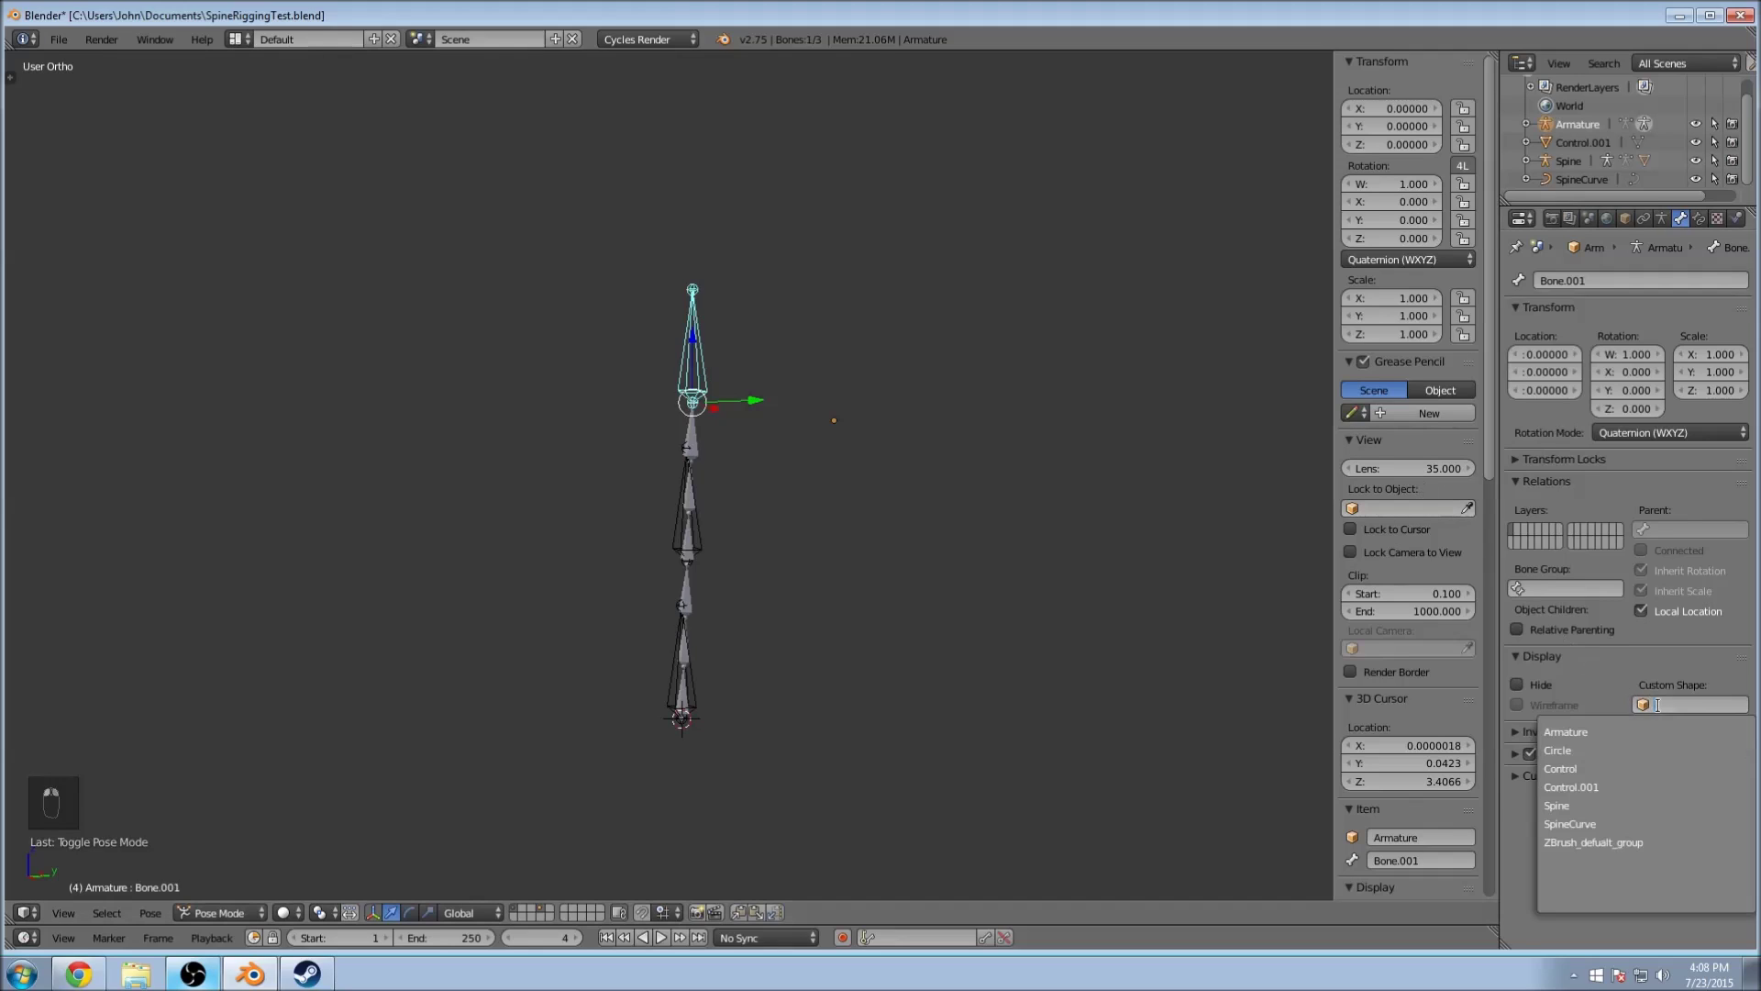
left_click(1610, 787)
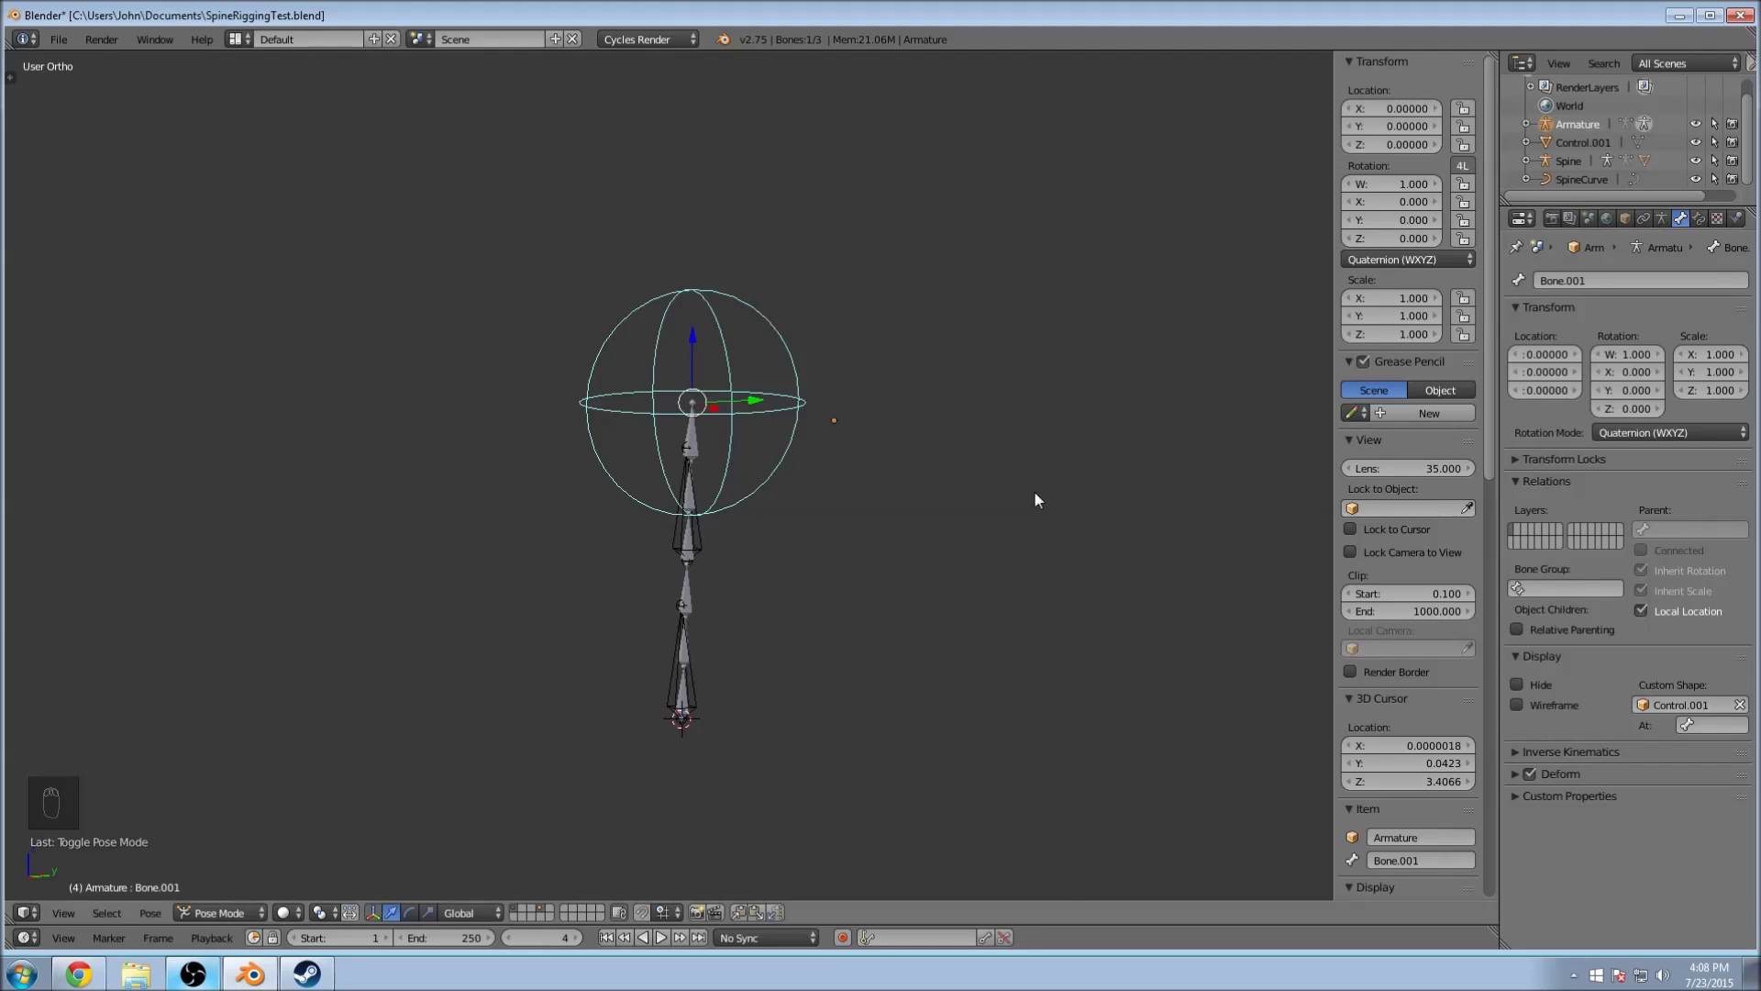
scroll(809, 576, "down", 2)
scroll(829, 588, "up", 4)
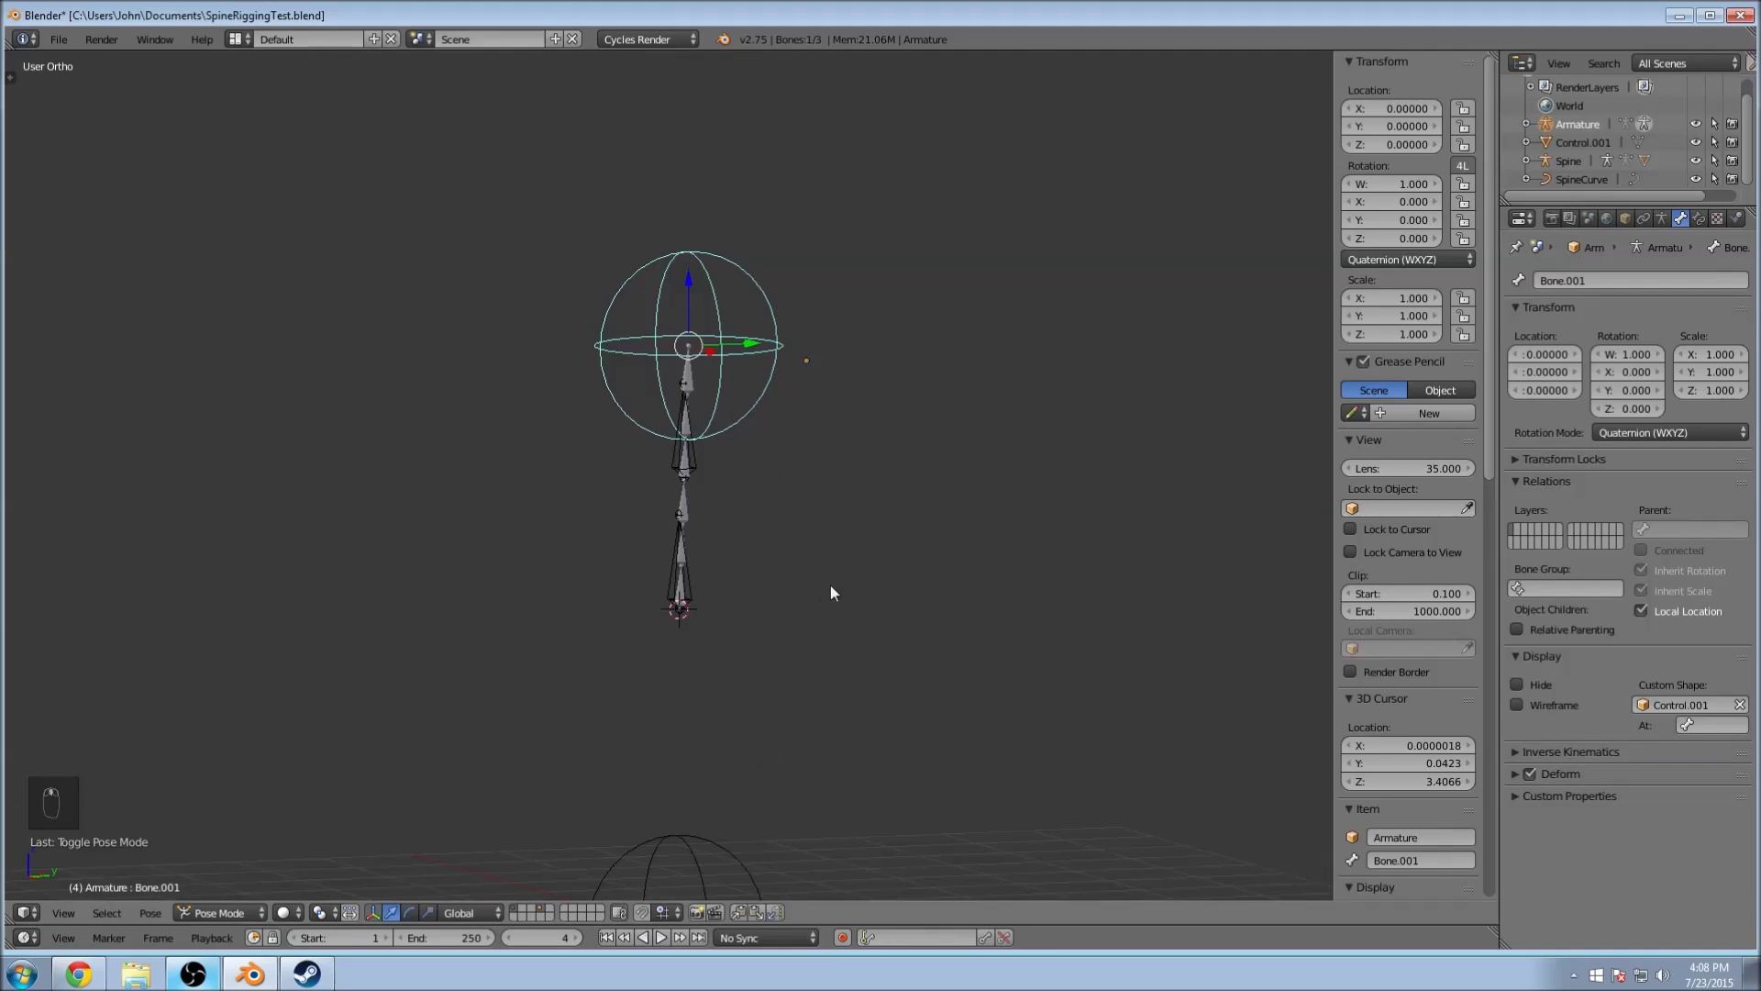
scroll(809, 578, "down", 1)
middle_click_drag(808, 571, 860, 402, "shift")
scroll(860, 403, "down", 4)
scroll(1020, 464, "up", 4)
middle_click_drag(982, 393, 900, 684, "shift")
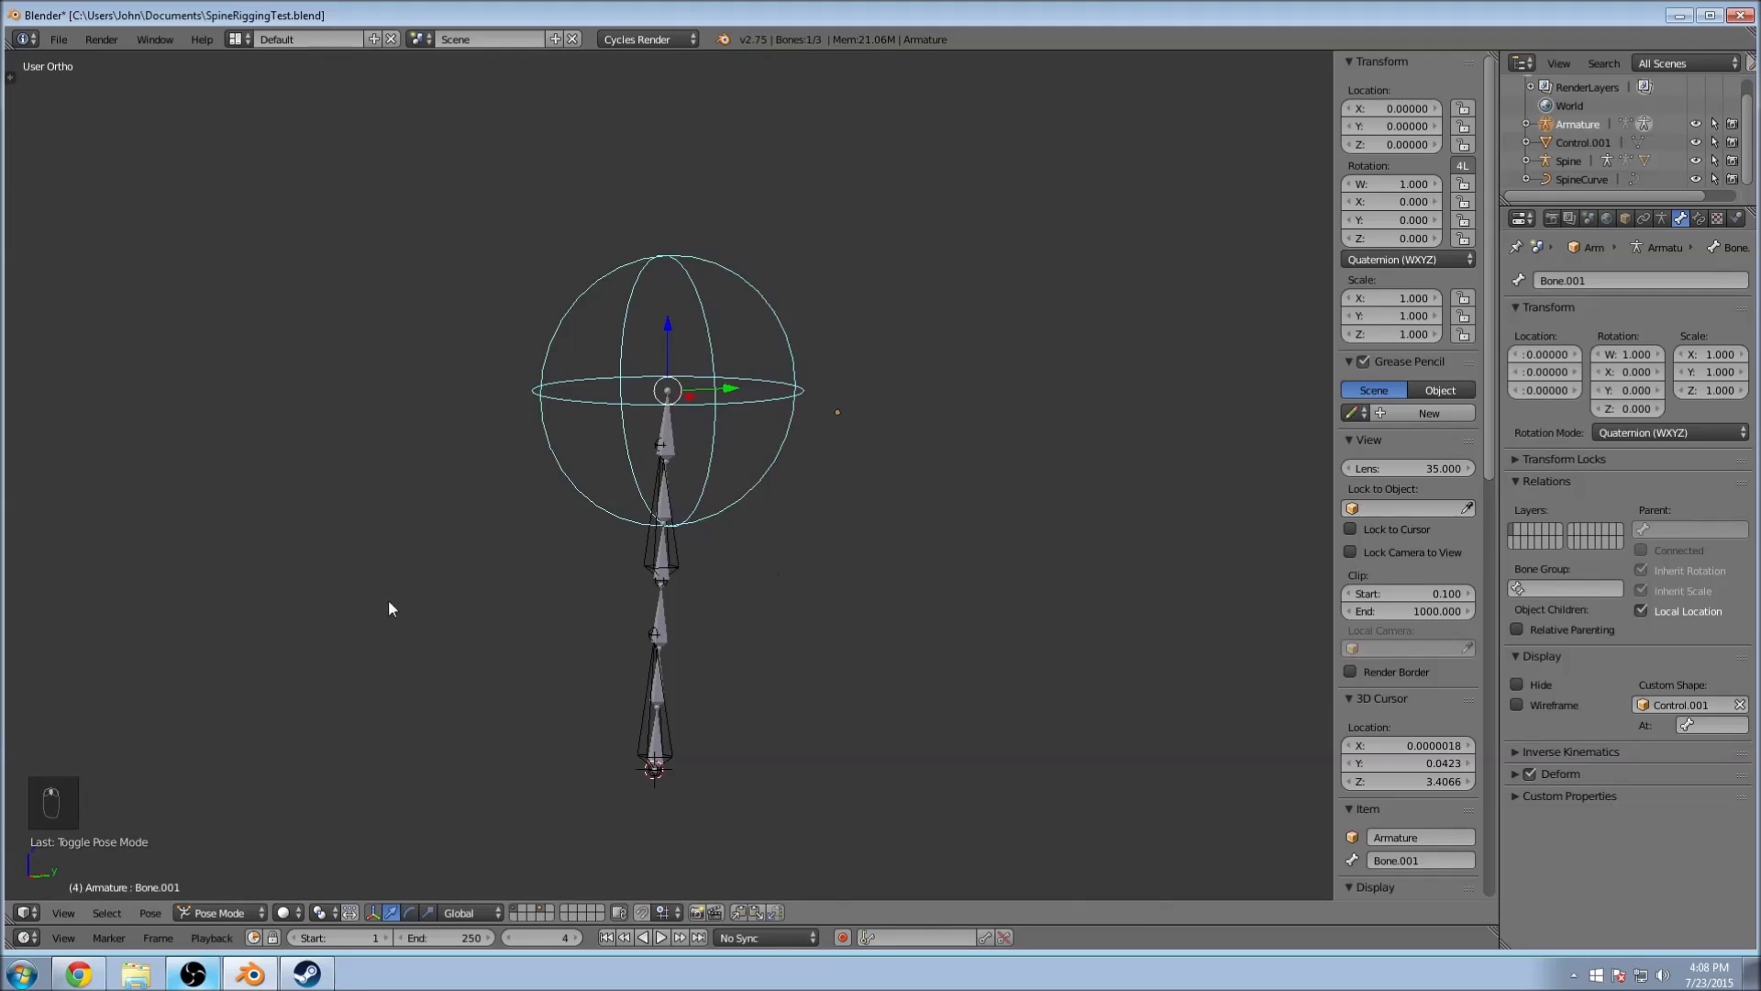
Step: Assign Control.001 as the custom display shape of both the middle and the bottom control bones
right_click(677, 569)
left_click(1697, 705)
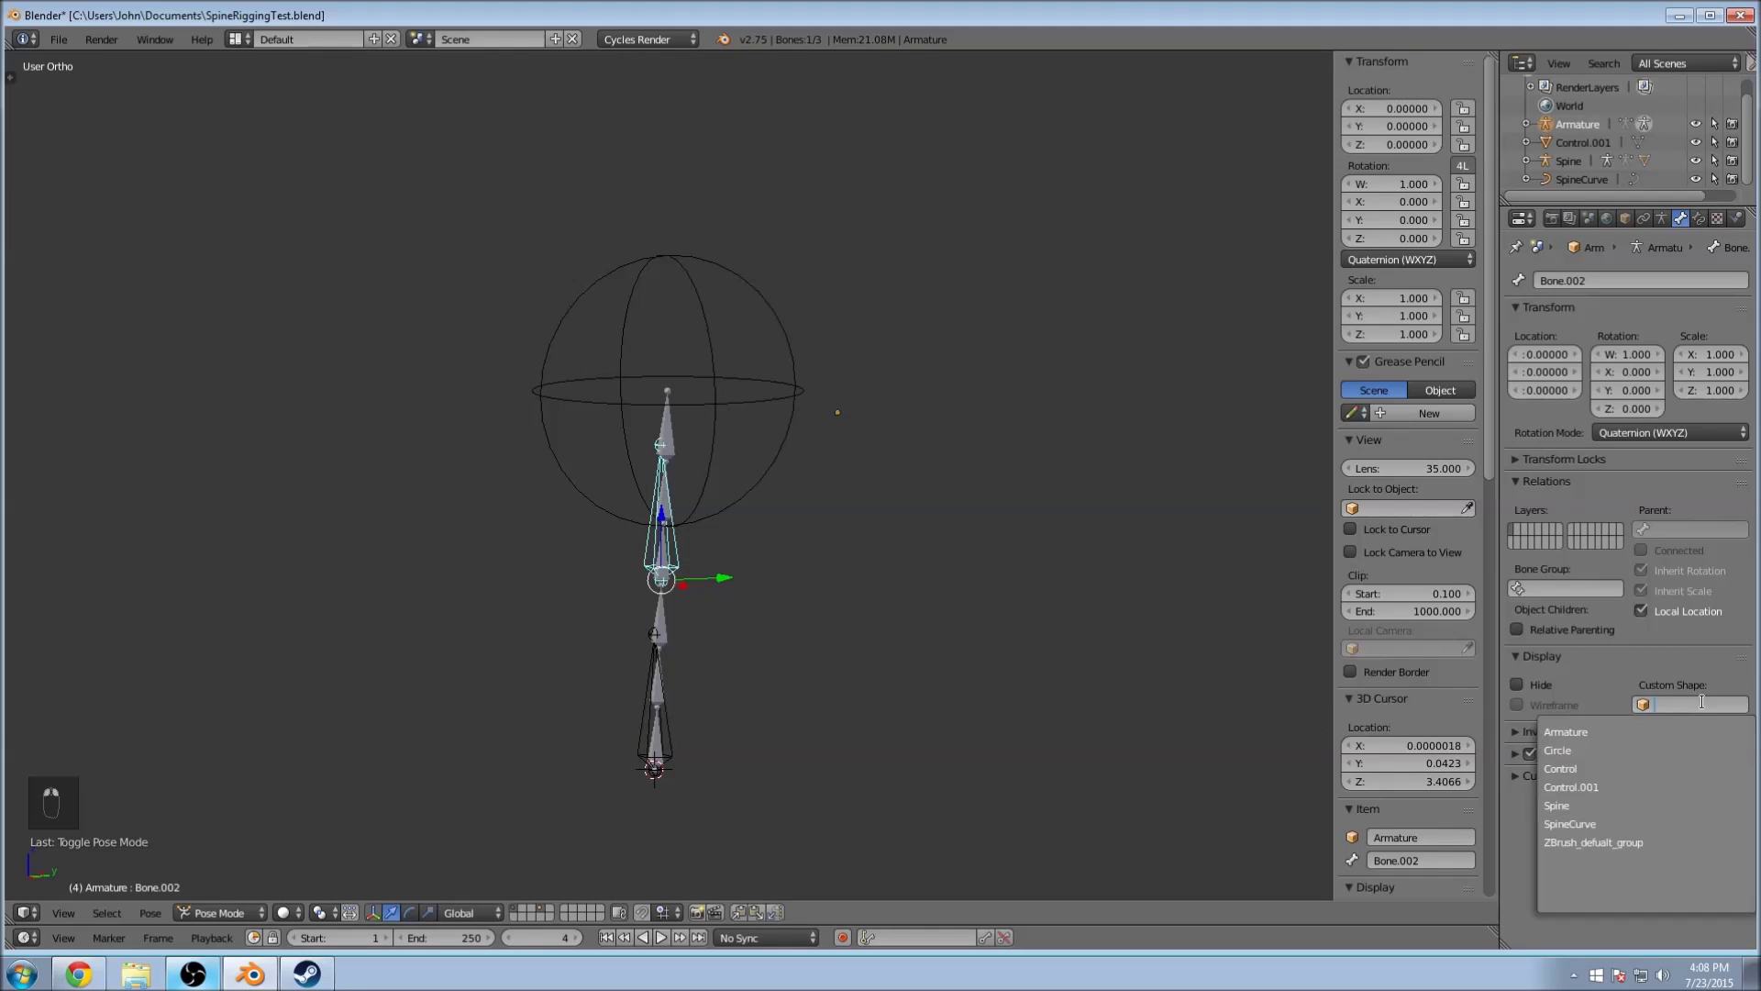
left_click(1583, 786)
right_click(672, 731)
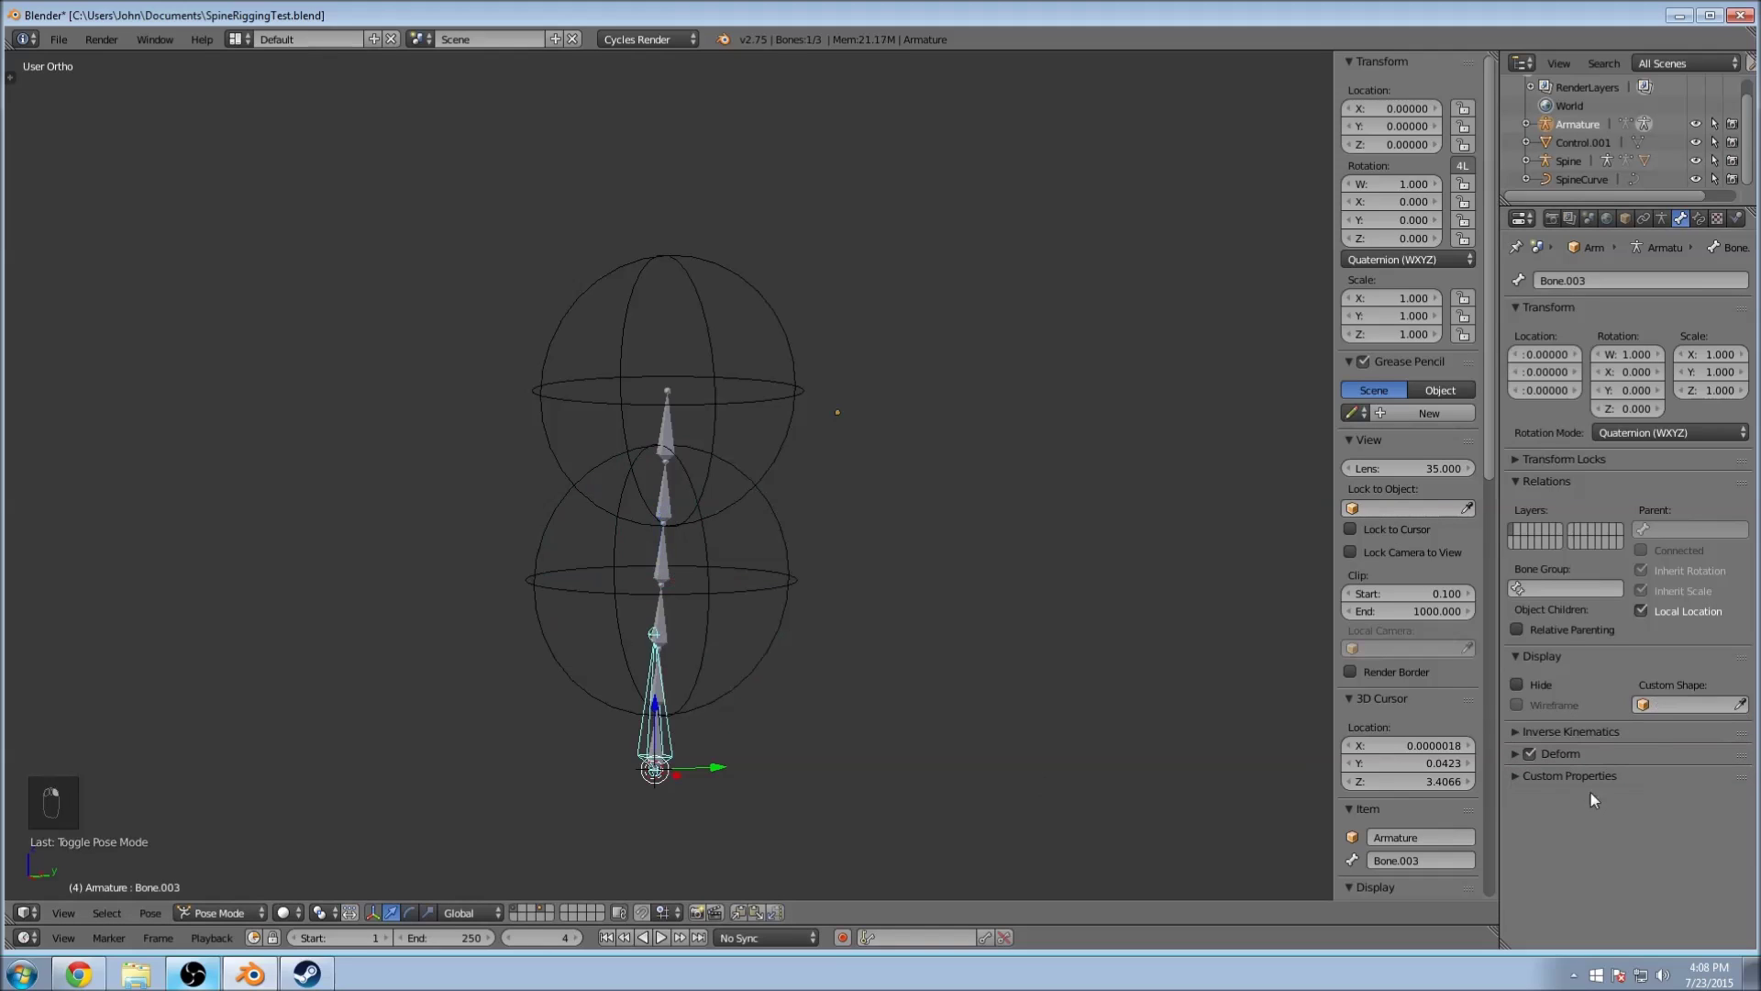
left_click(1697, 704)
left_click(1594, 786)
Step: Switch to perspective view and select the original Control.001 sphere below the bone chain
middle_click_drag(826, 678, 745, 850)
key("KP_5")
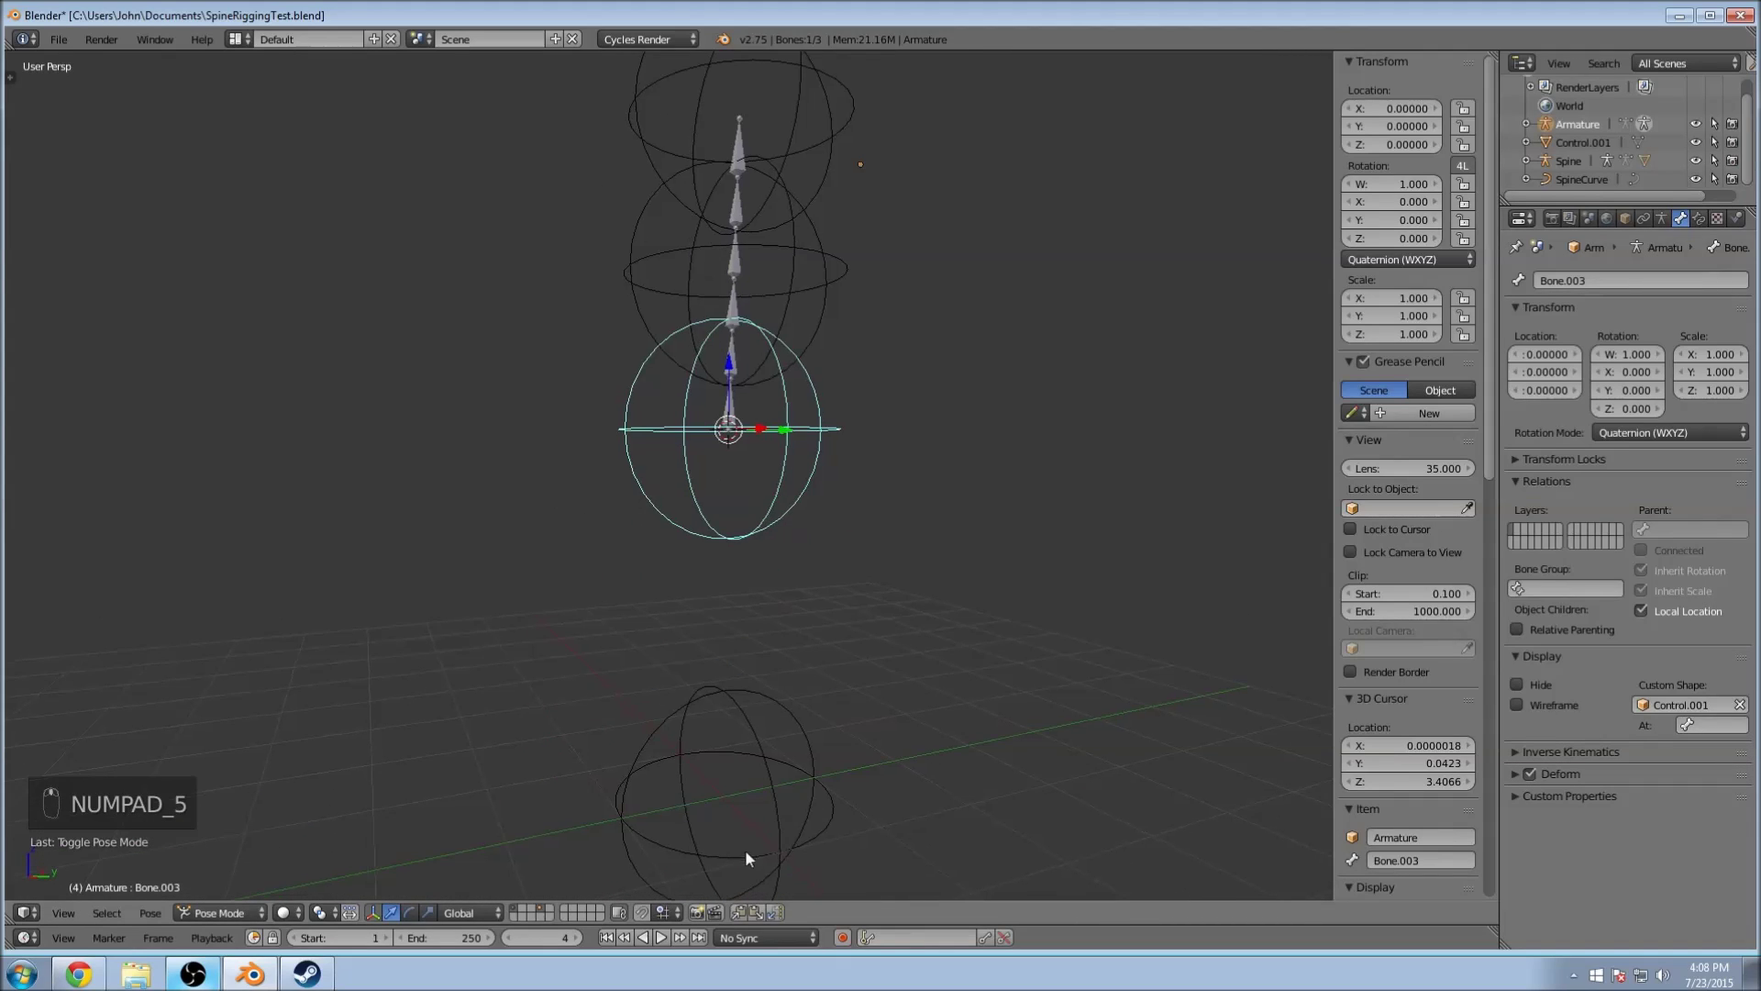
right_click(739, 759)
left_click_drag(768, 783, 541, 837)
key("ctrl+z")
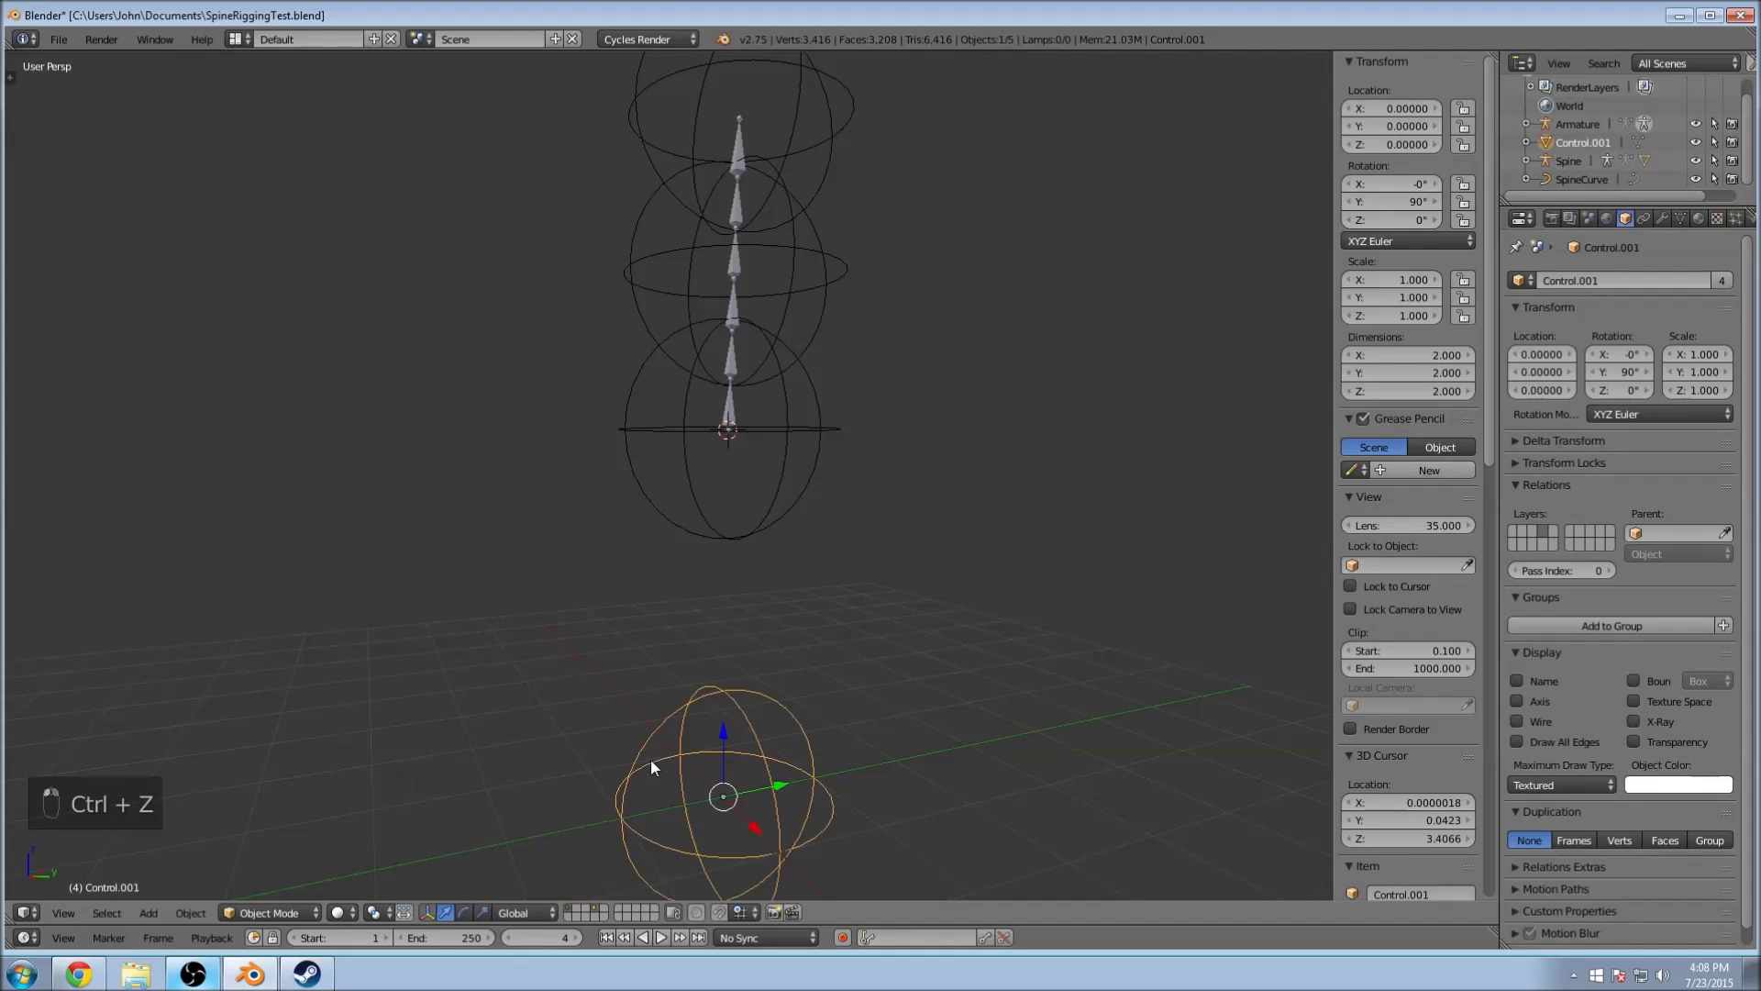
key("alt+h")
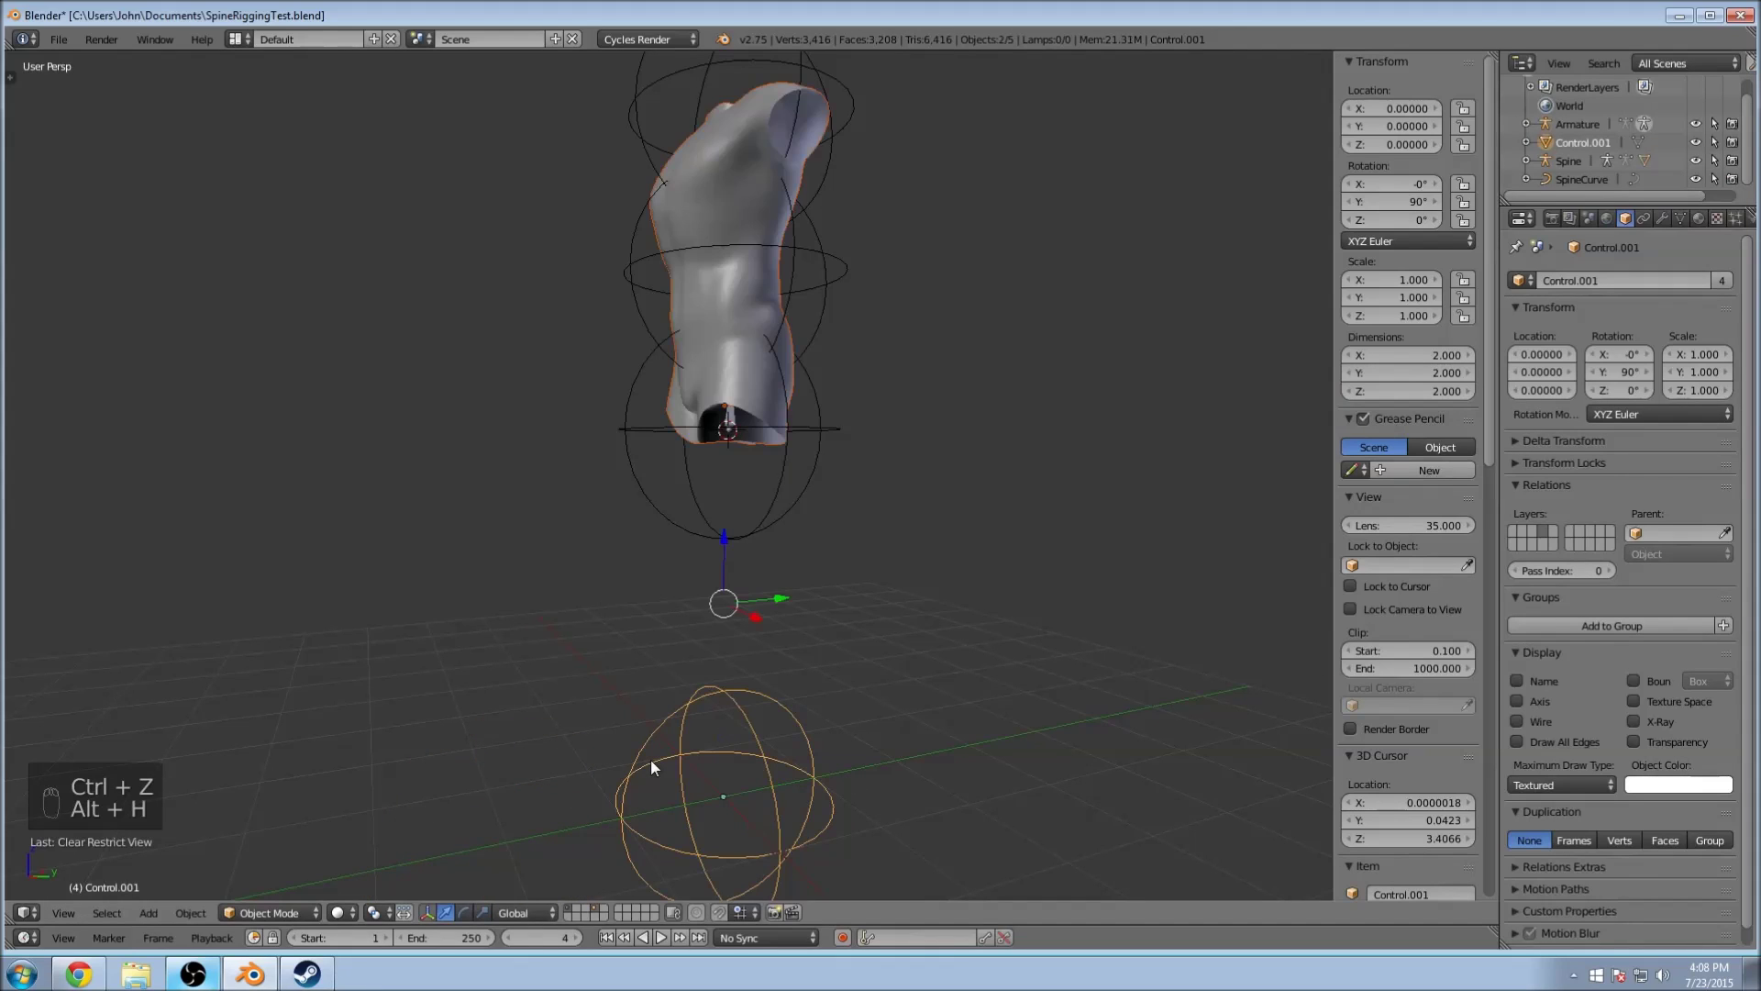
key("ctrl+z")
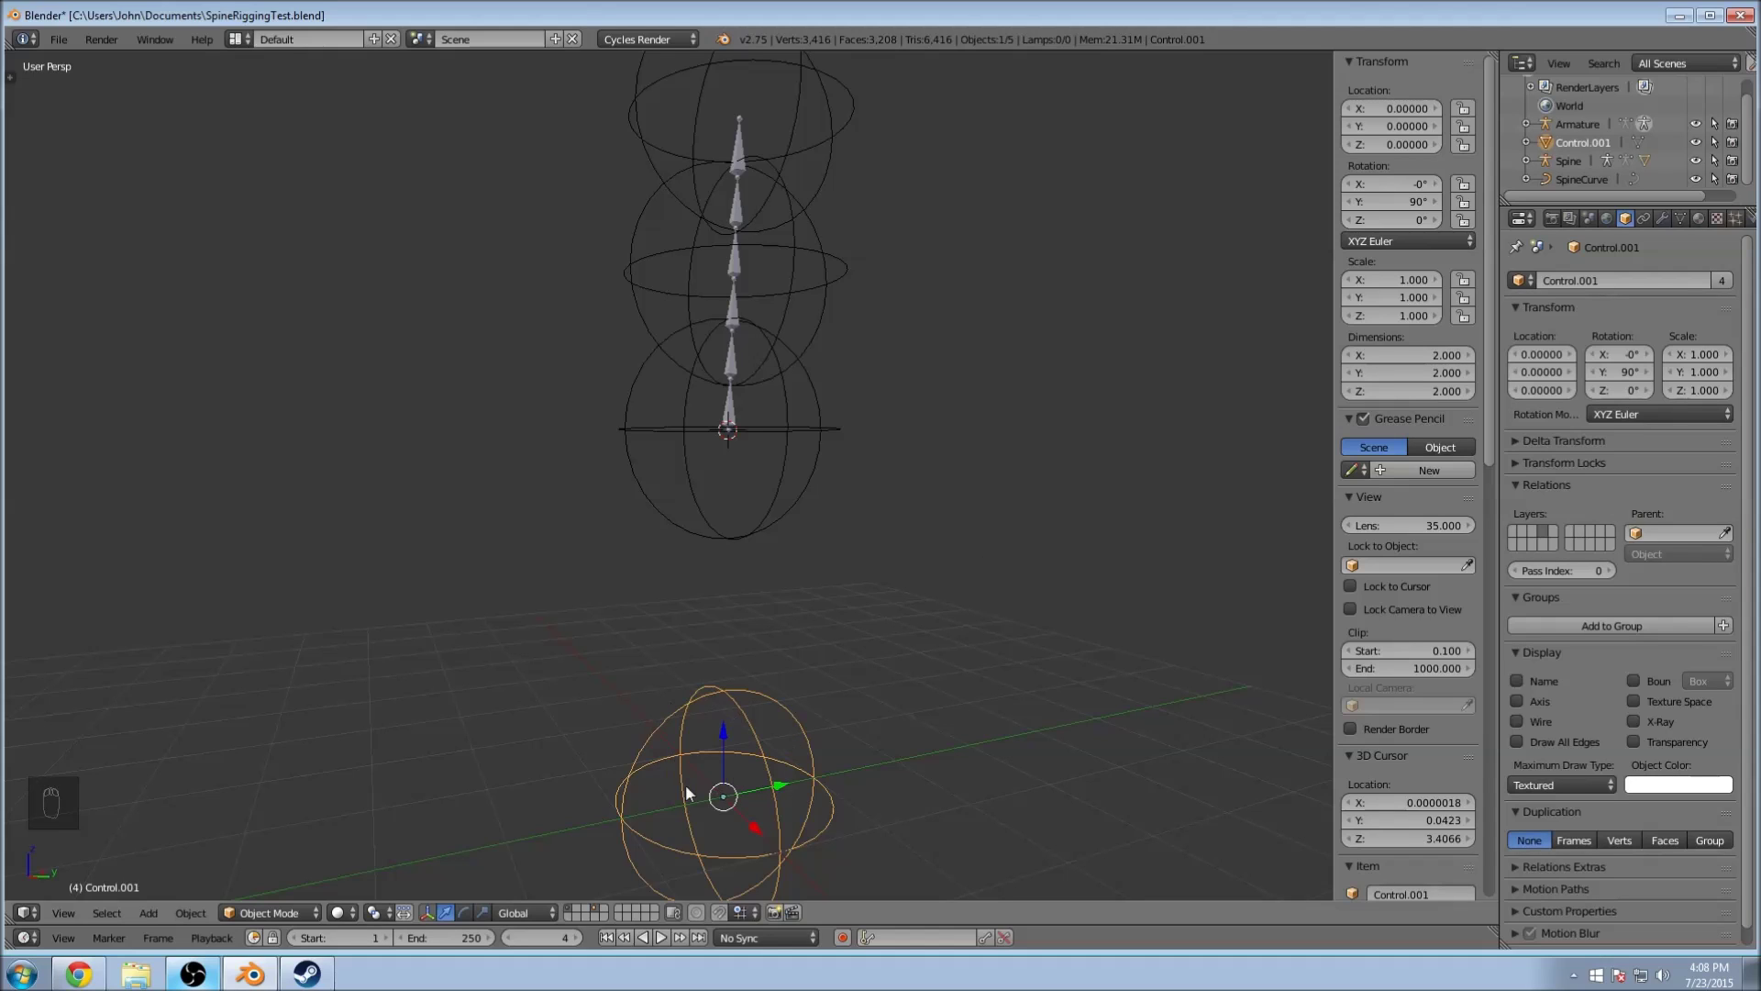
key("s")
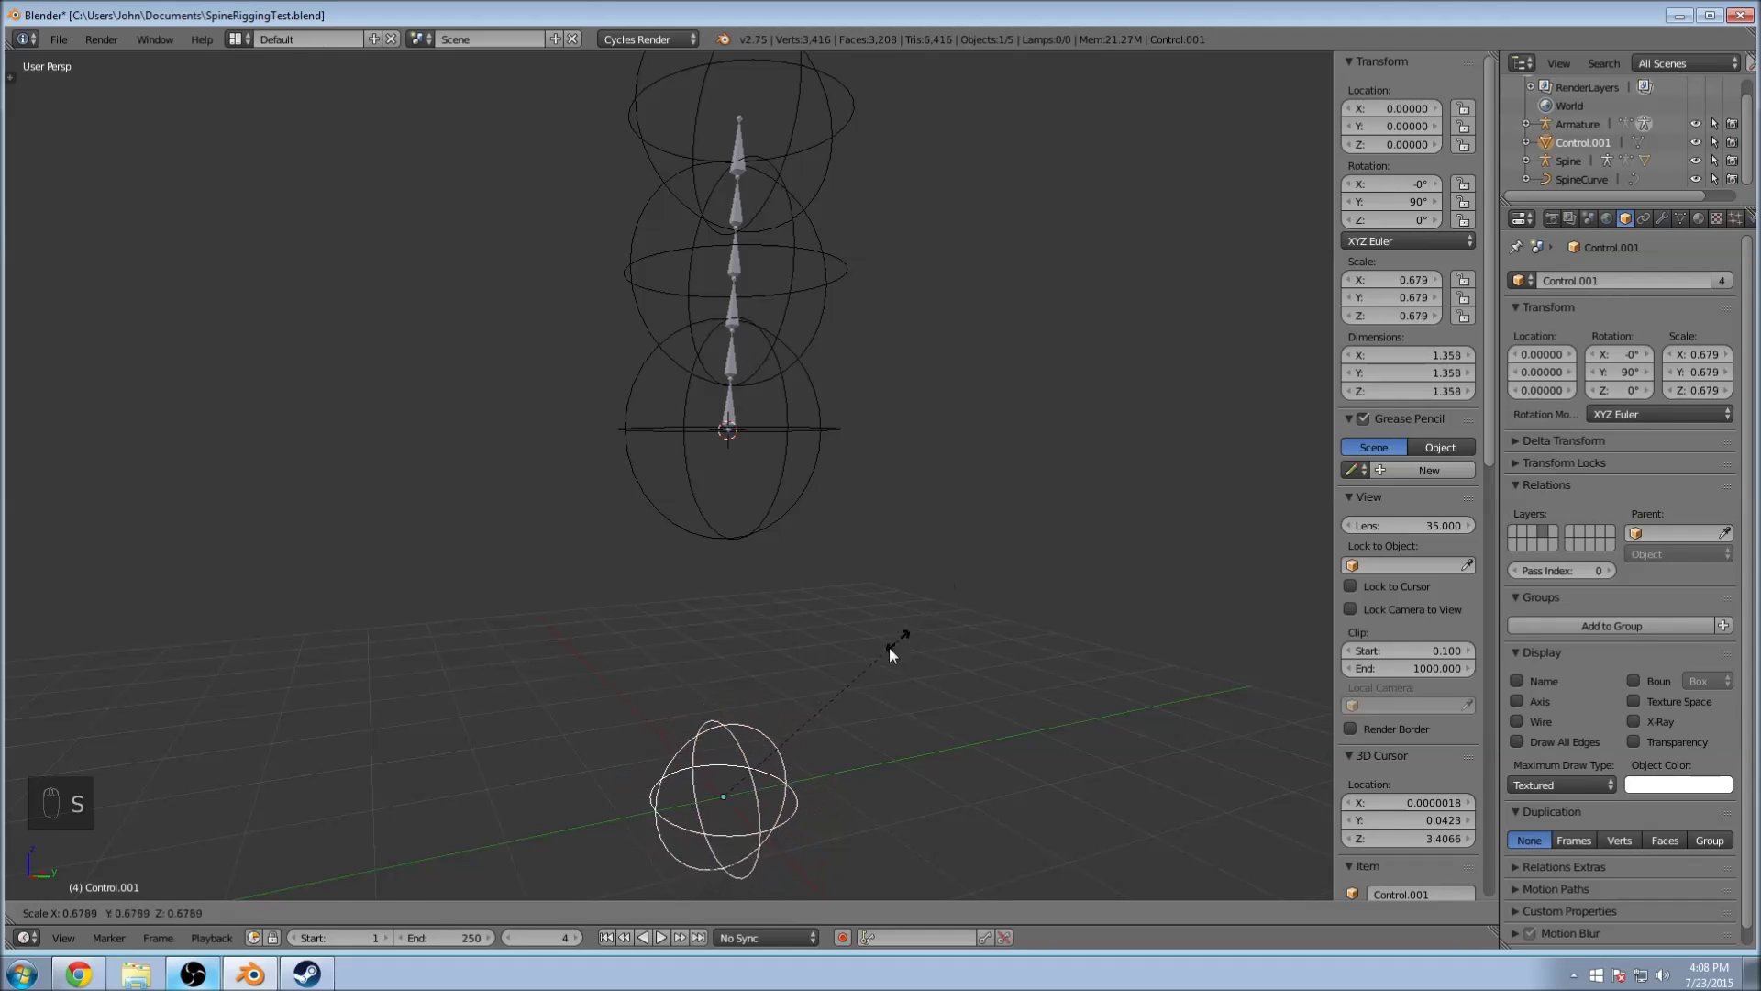
left_click(848, 686)
key("ctrl+z")
Step: Enter Edit Mode on Control.001 and scale its whole mesh down so the bone shapes shrink
key("Tab")
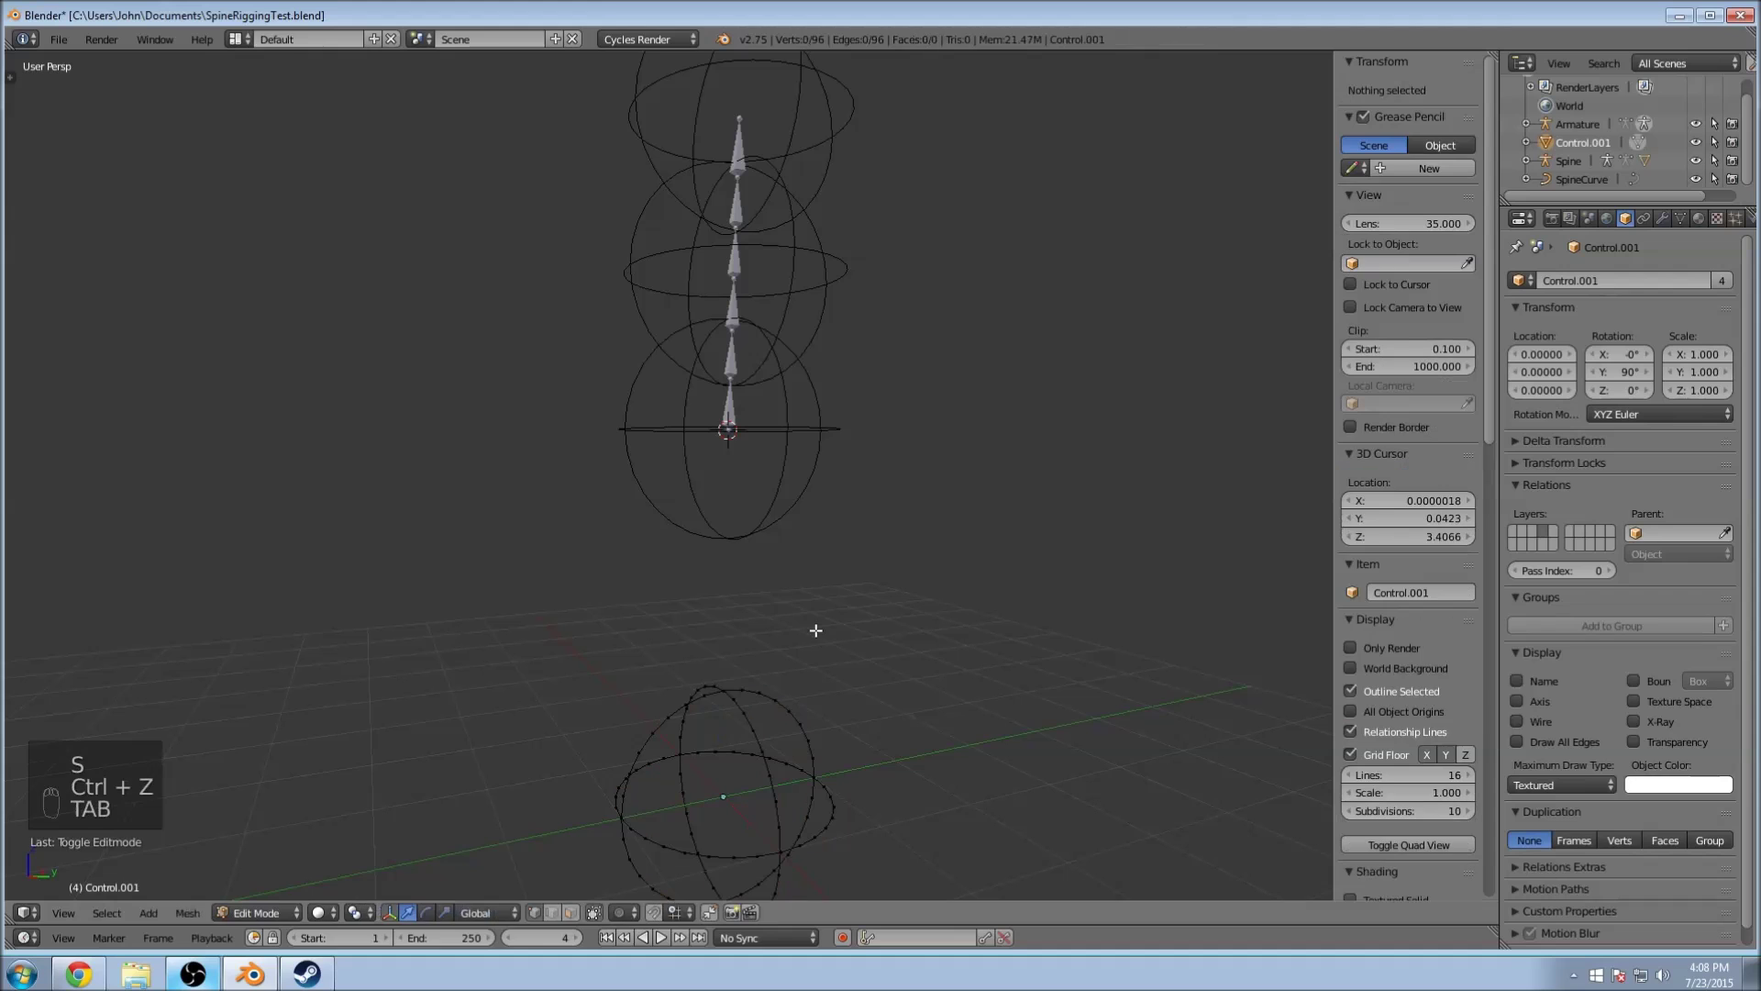
key("a")
key("a")
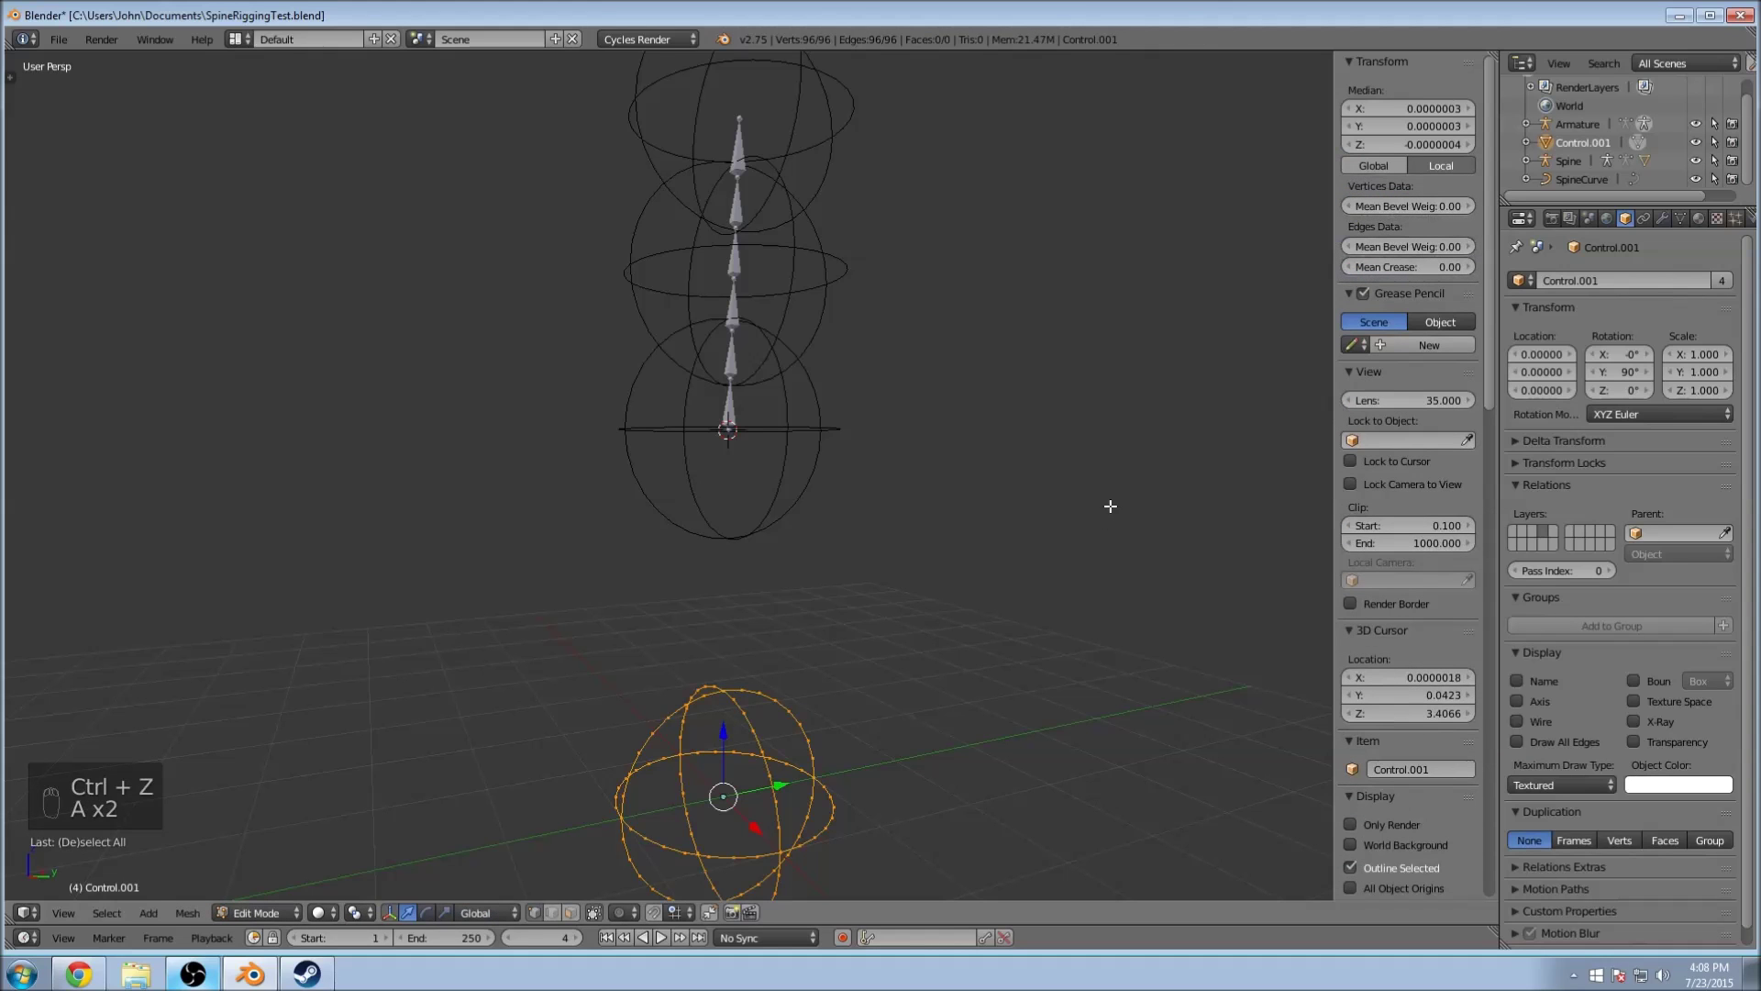
key("s")
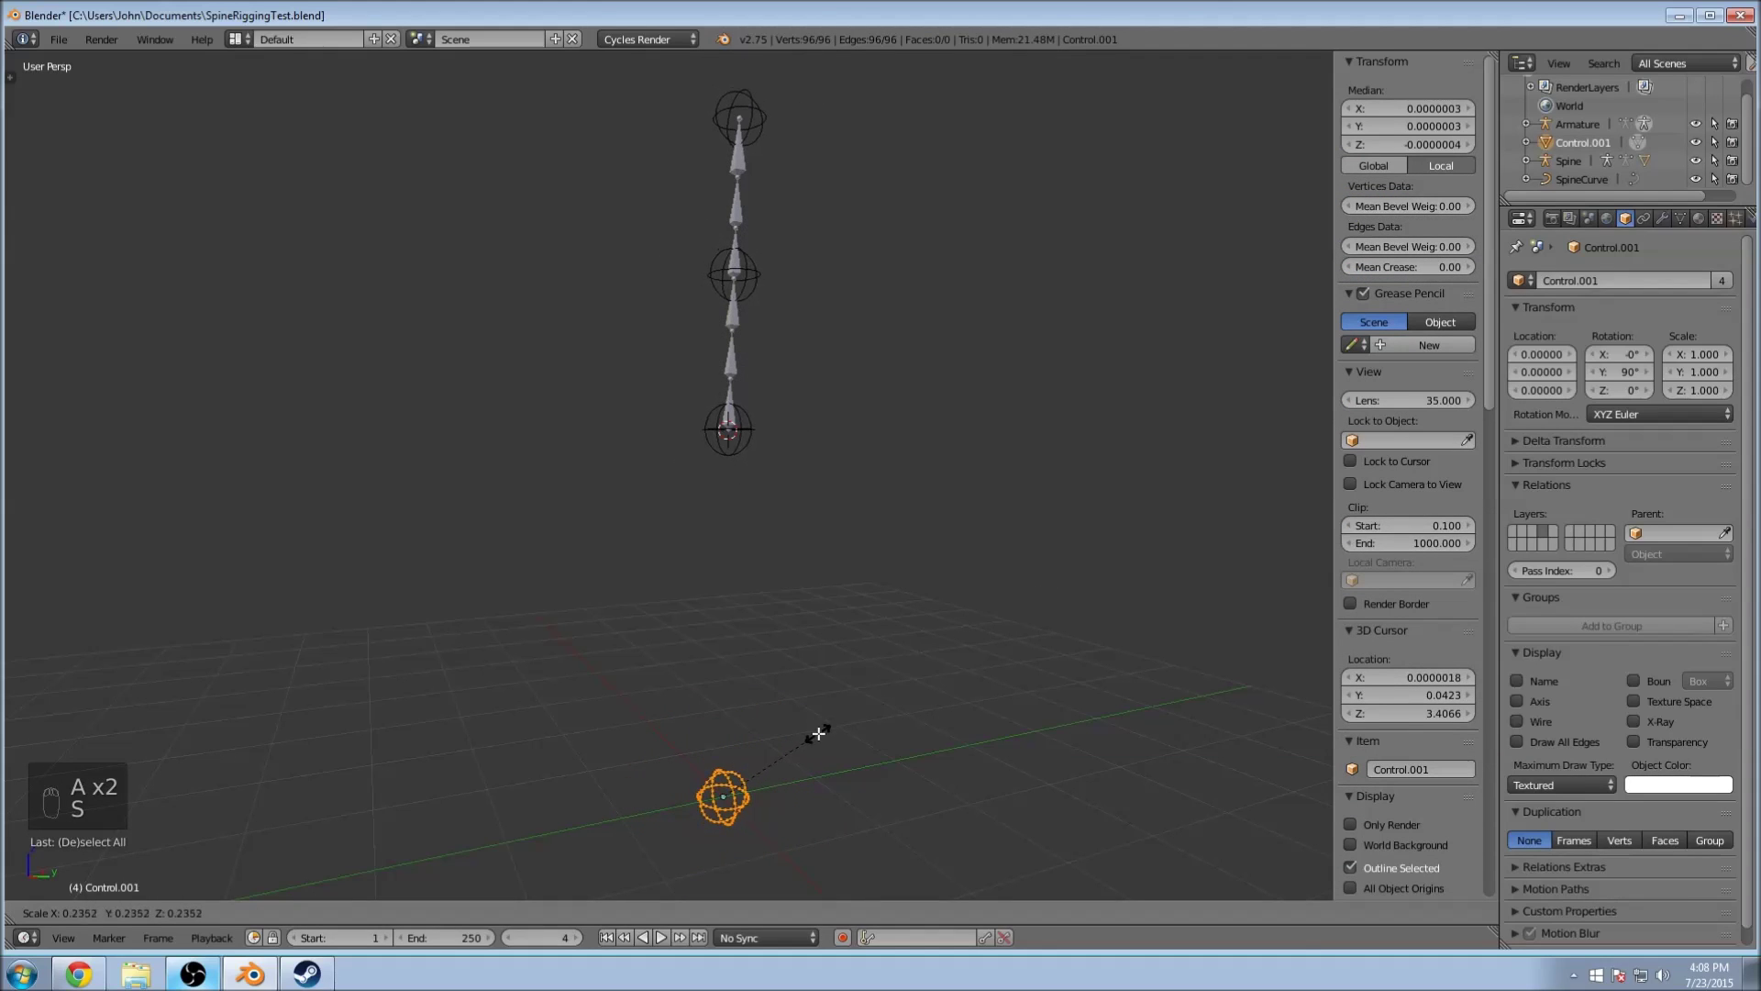
left_click(971, 600)
key("Tab")
key("s")
key("ctrl+z")
key("Tab")
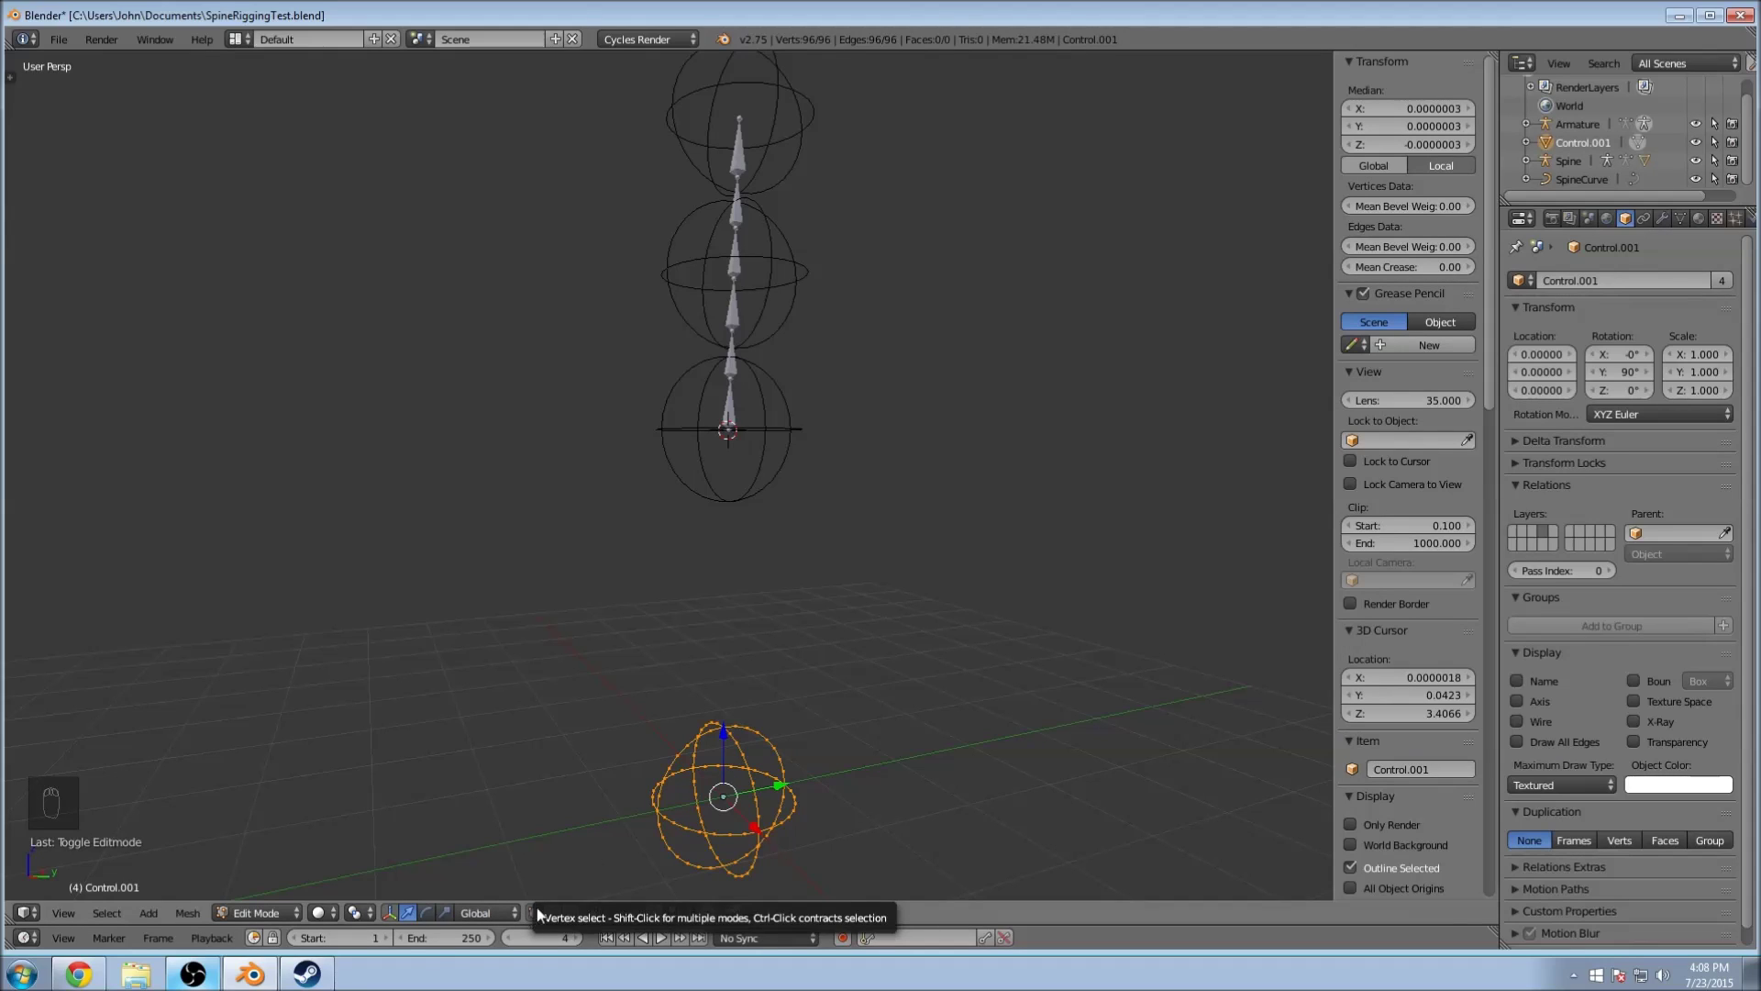
Step: Scale the Control.001 mesh by a further factor of about 0.38, return to Object Mode and deselect everything
key("s")
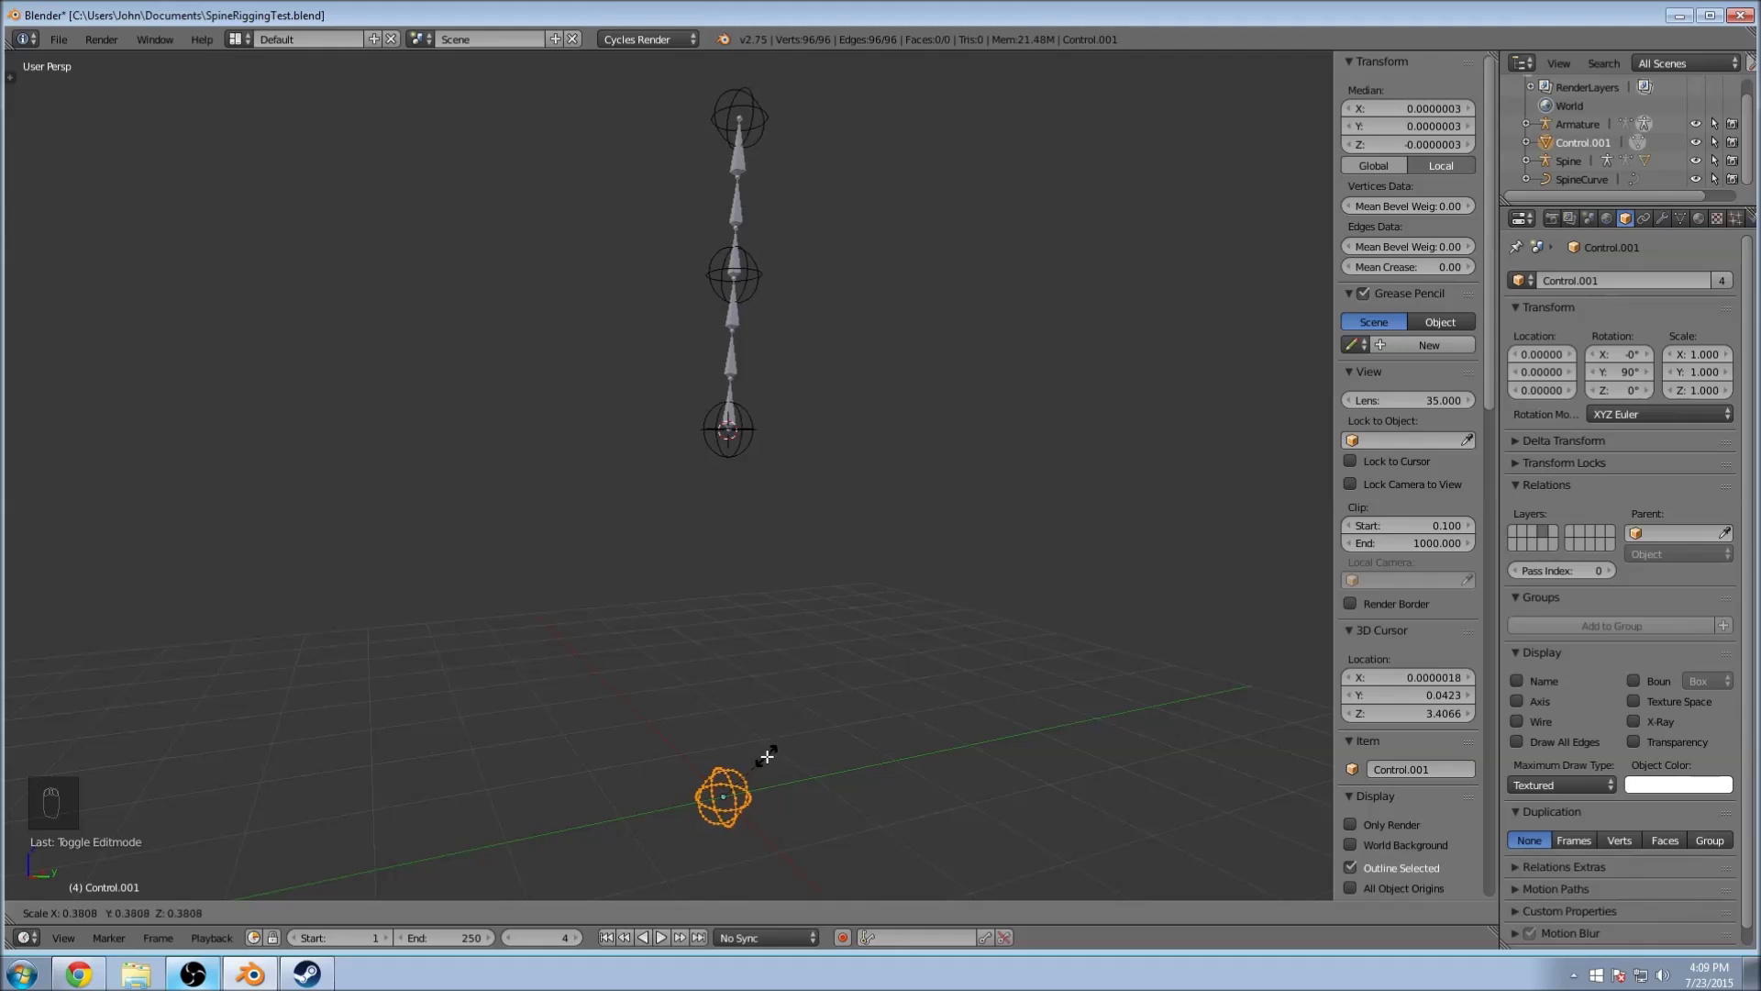
left_click(762, 753)
middle_click_drag(944, 374, 886, 476)
key("Tab")
key("a")
key("a")
scroll(886, 475, "up", 3)
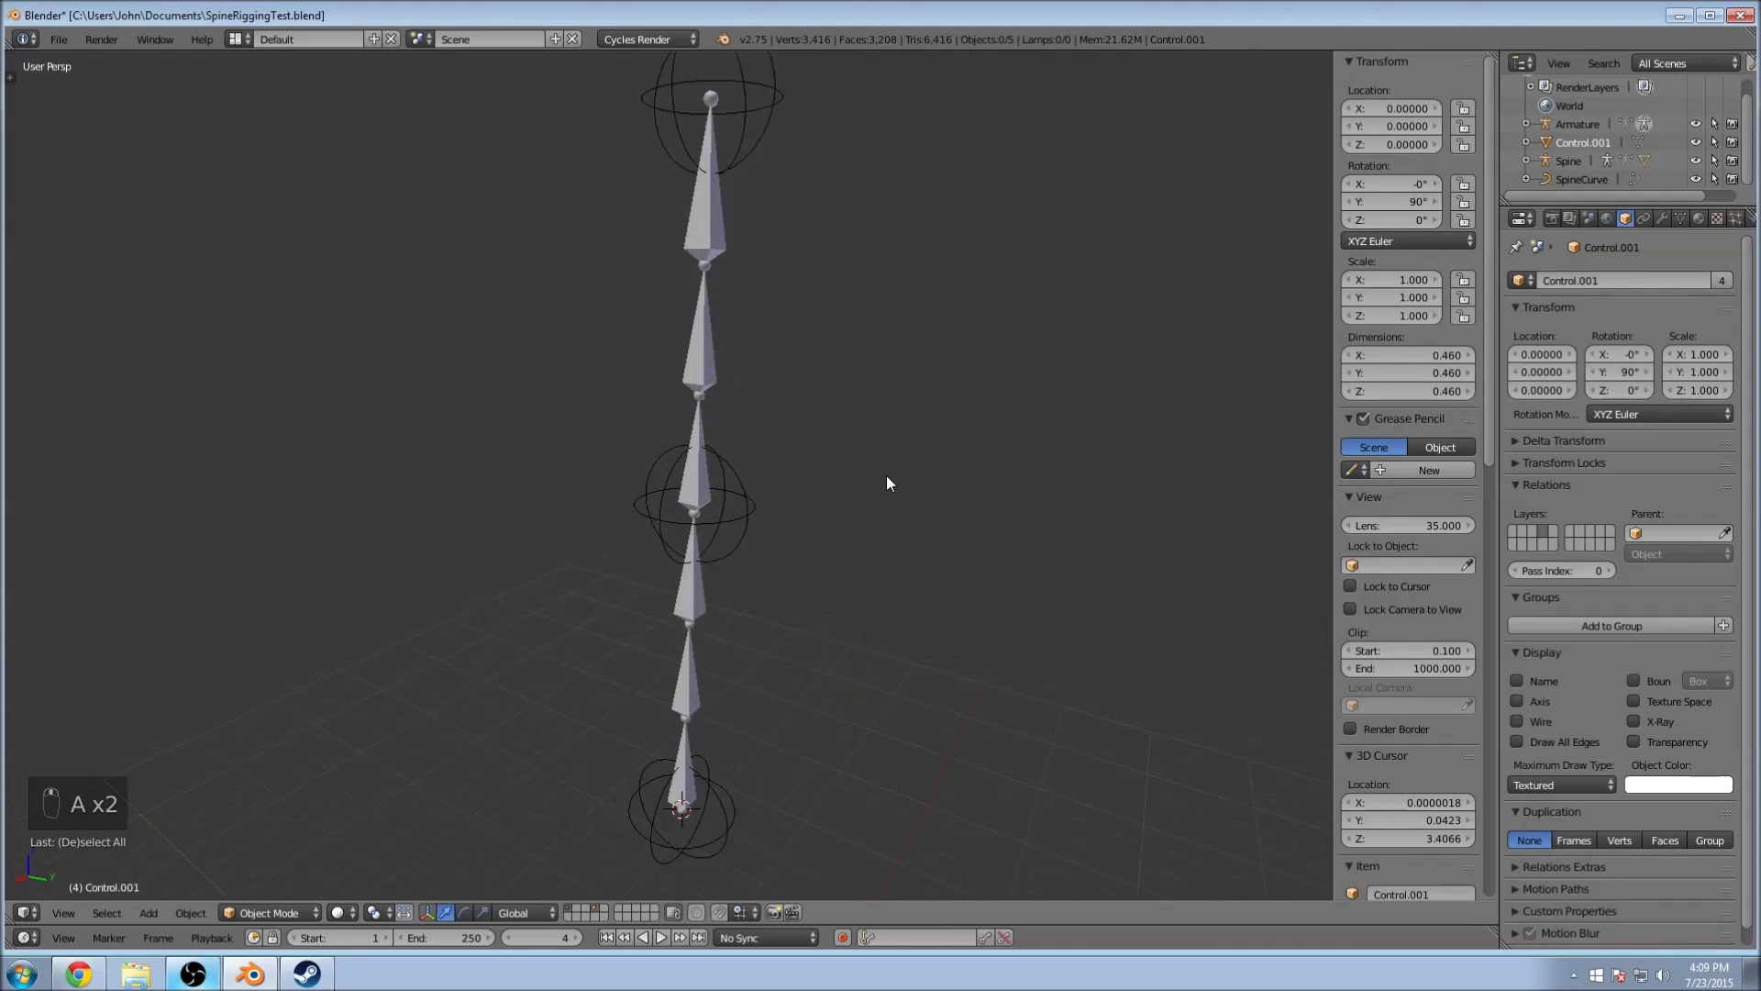
scroll(888, 378, "down", 2)
middle_click_drag(888, 378, 807, 382)
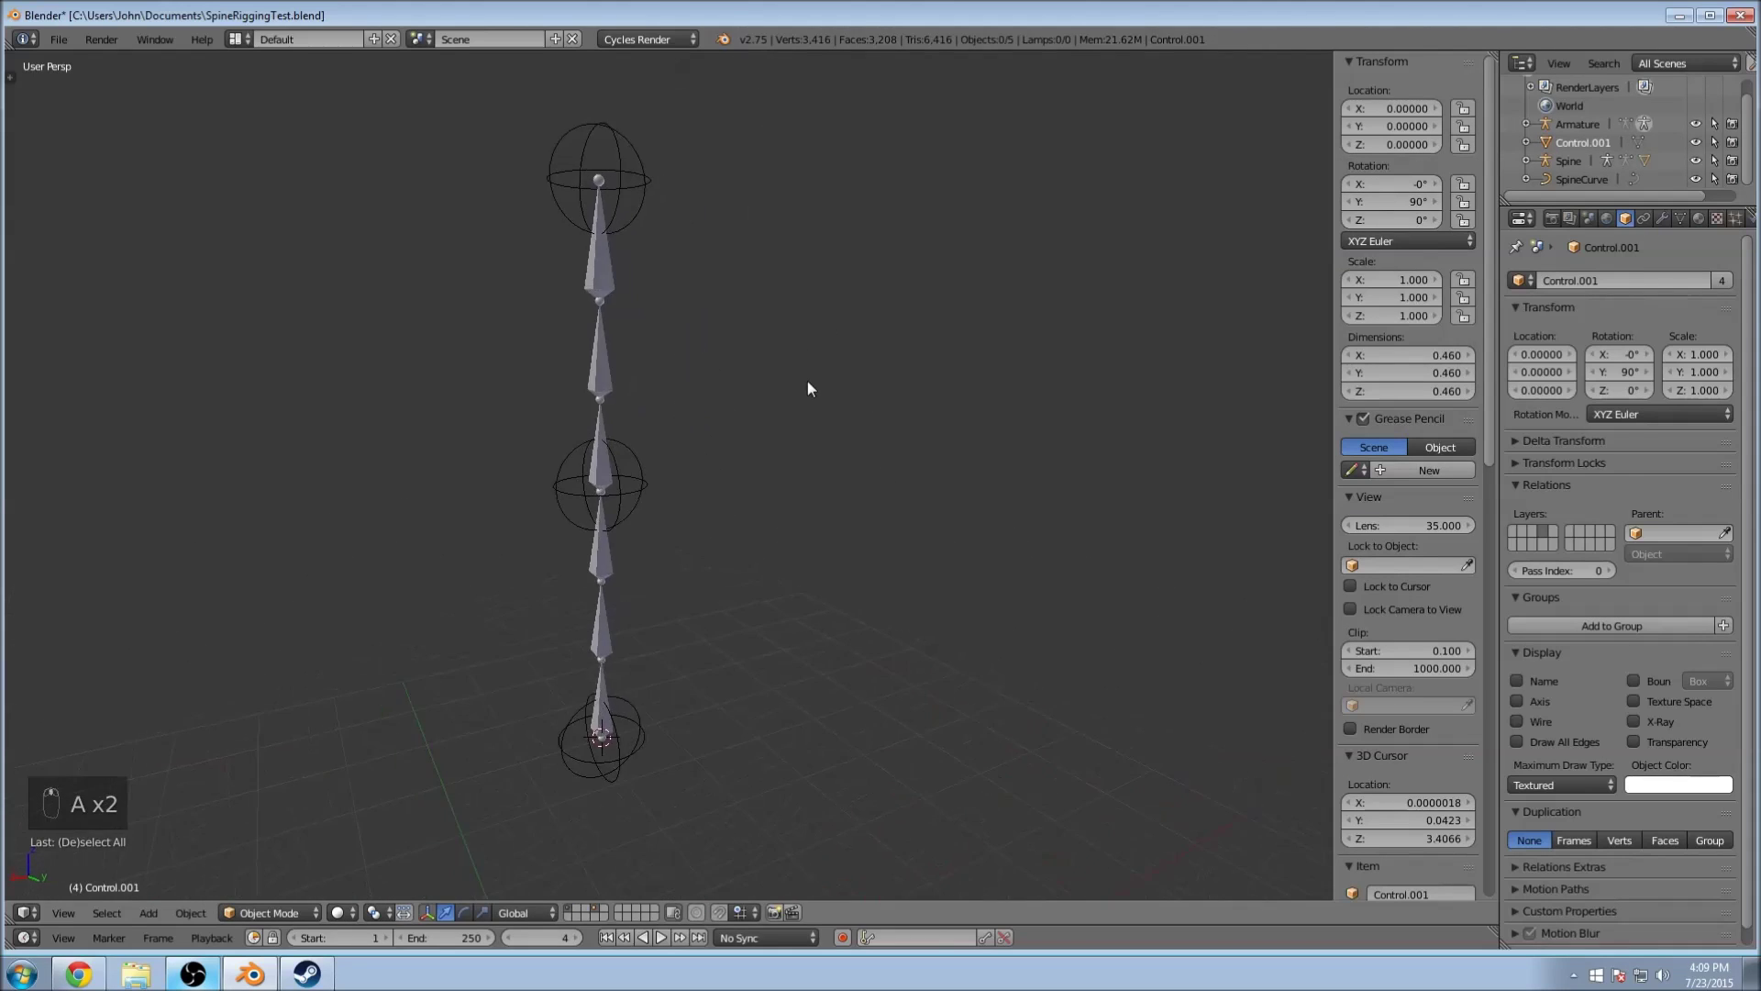
Step: Select the armature in Object Mode and try moving its geometry to the origin with Set Origin
right_click(621, 197)
key("ctrl+Tab")
left_click(221, 912)
left_click(225, 890)
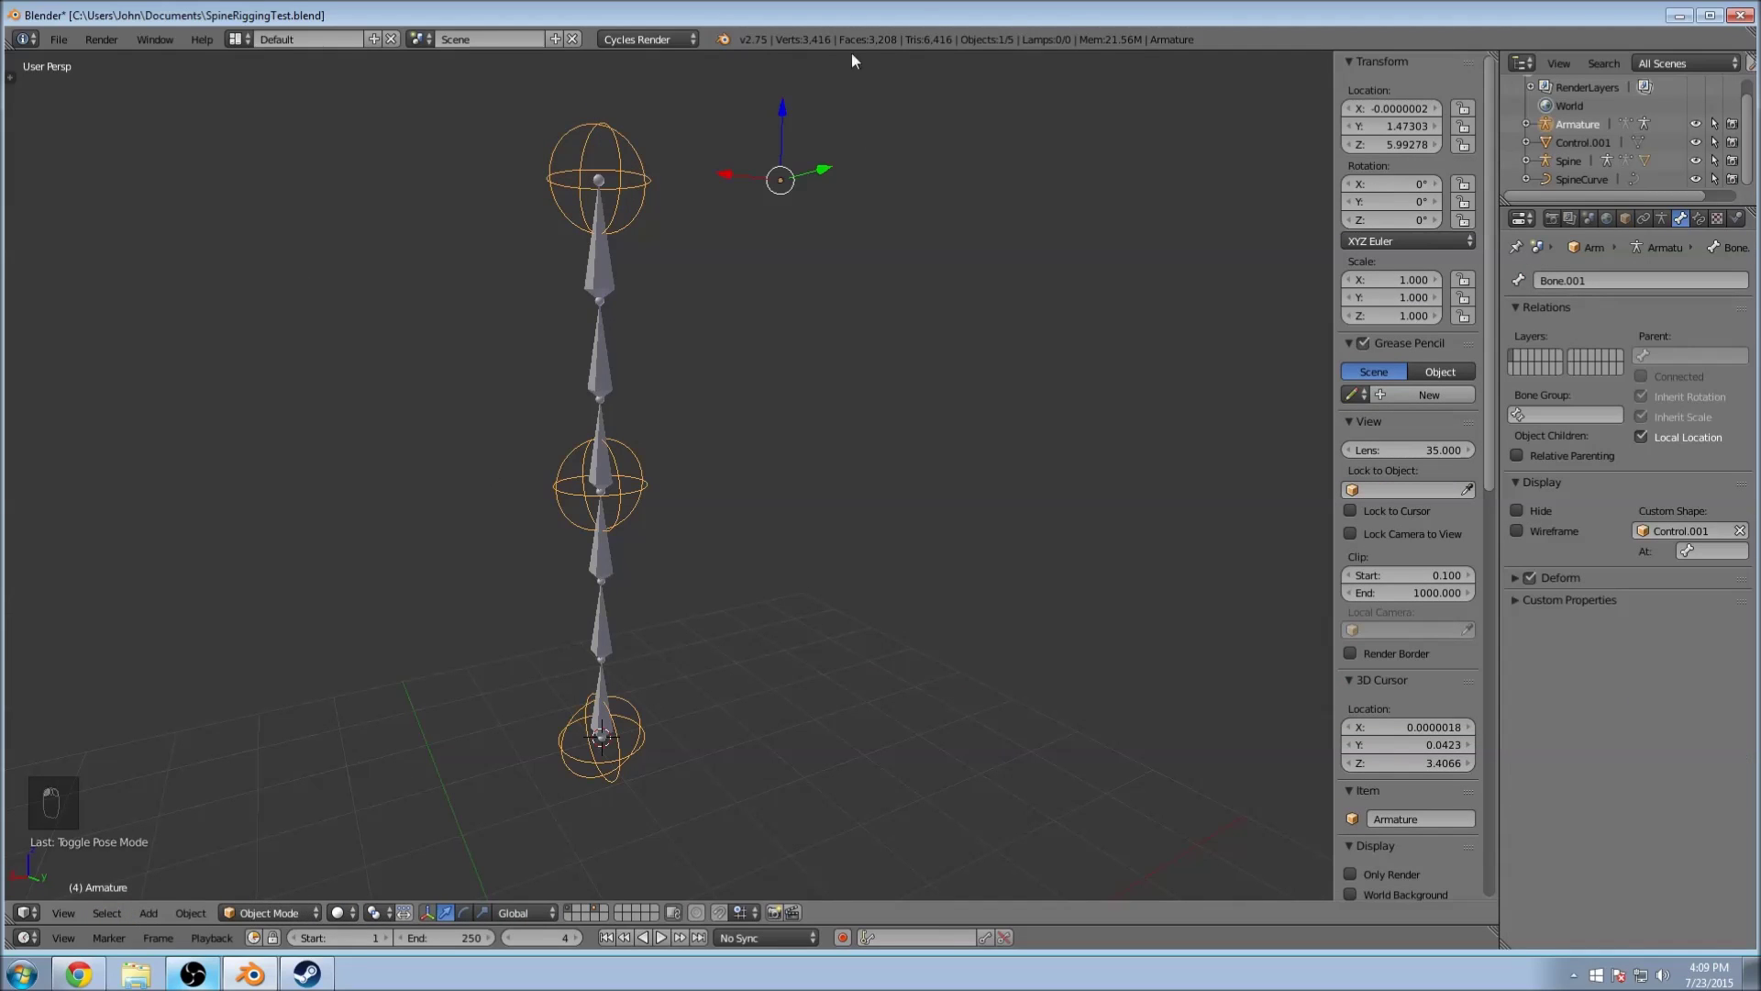
key("ctrl+shift+c")
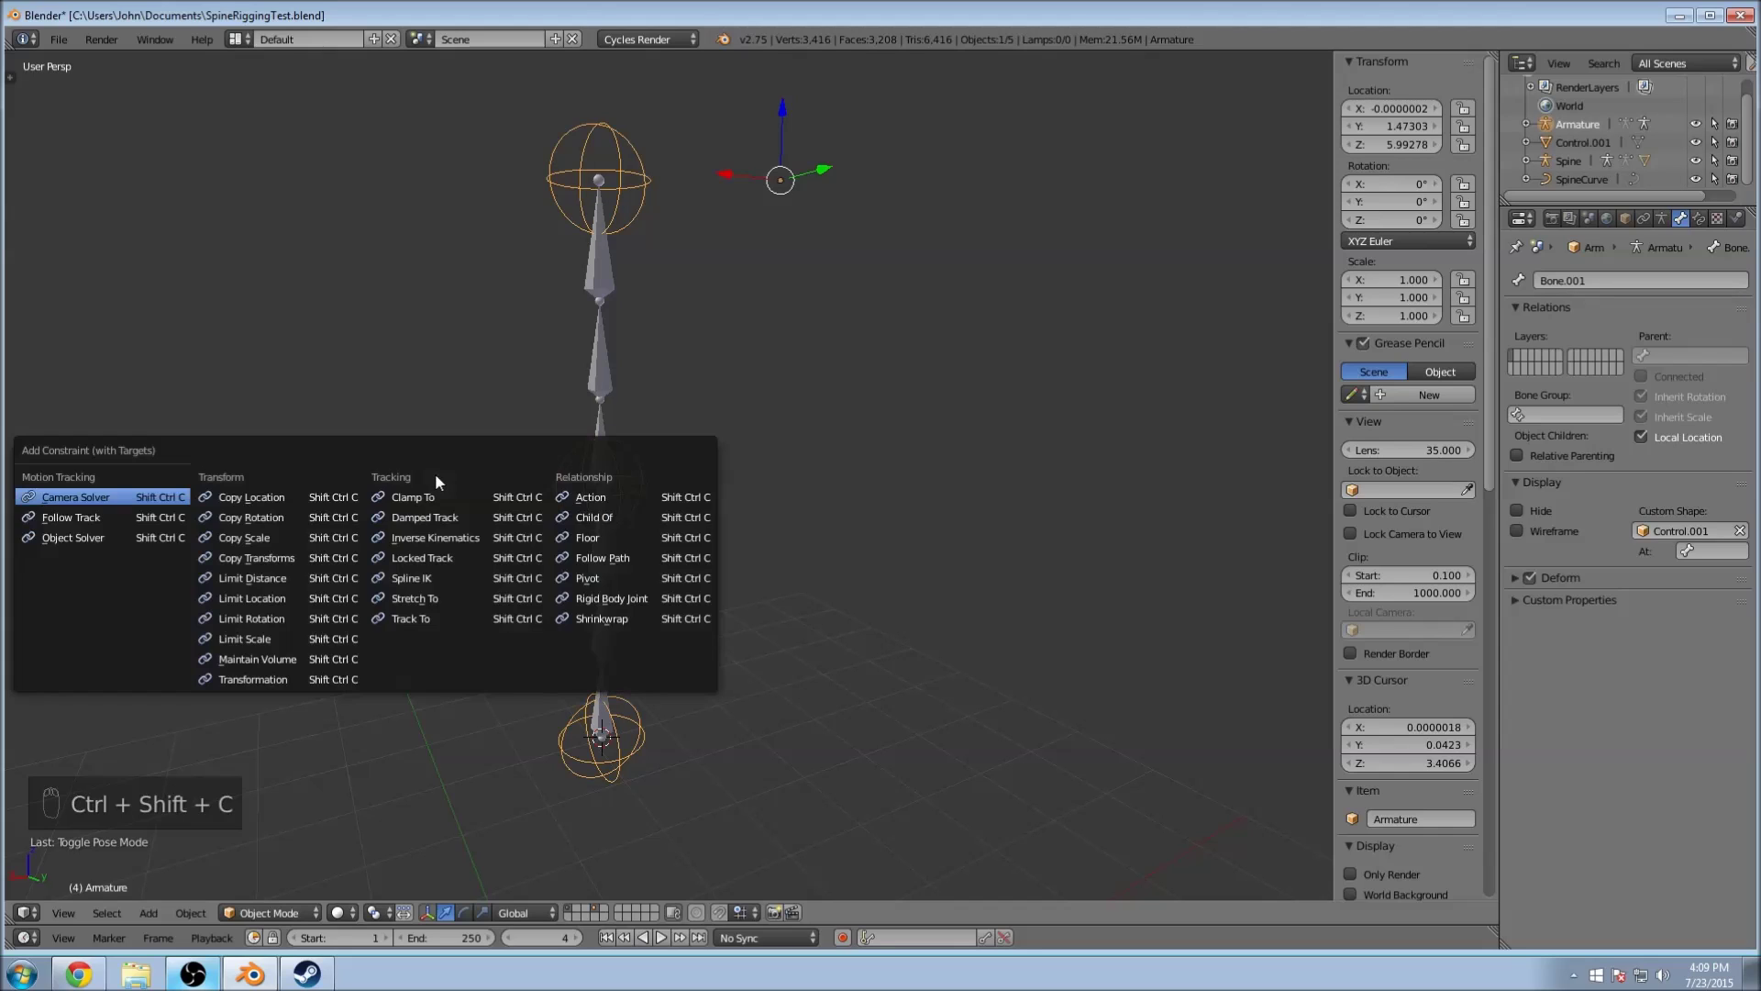
key("ctrl+alt+shift+c")
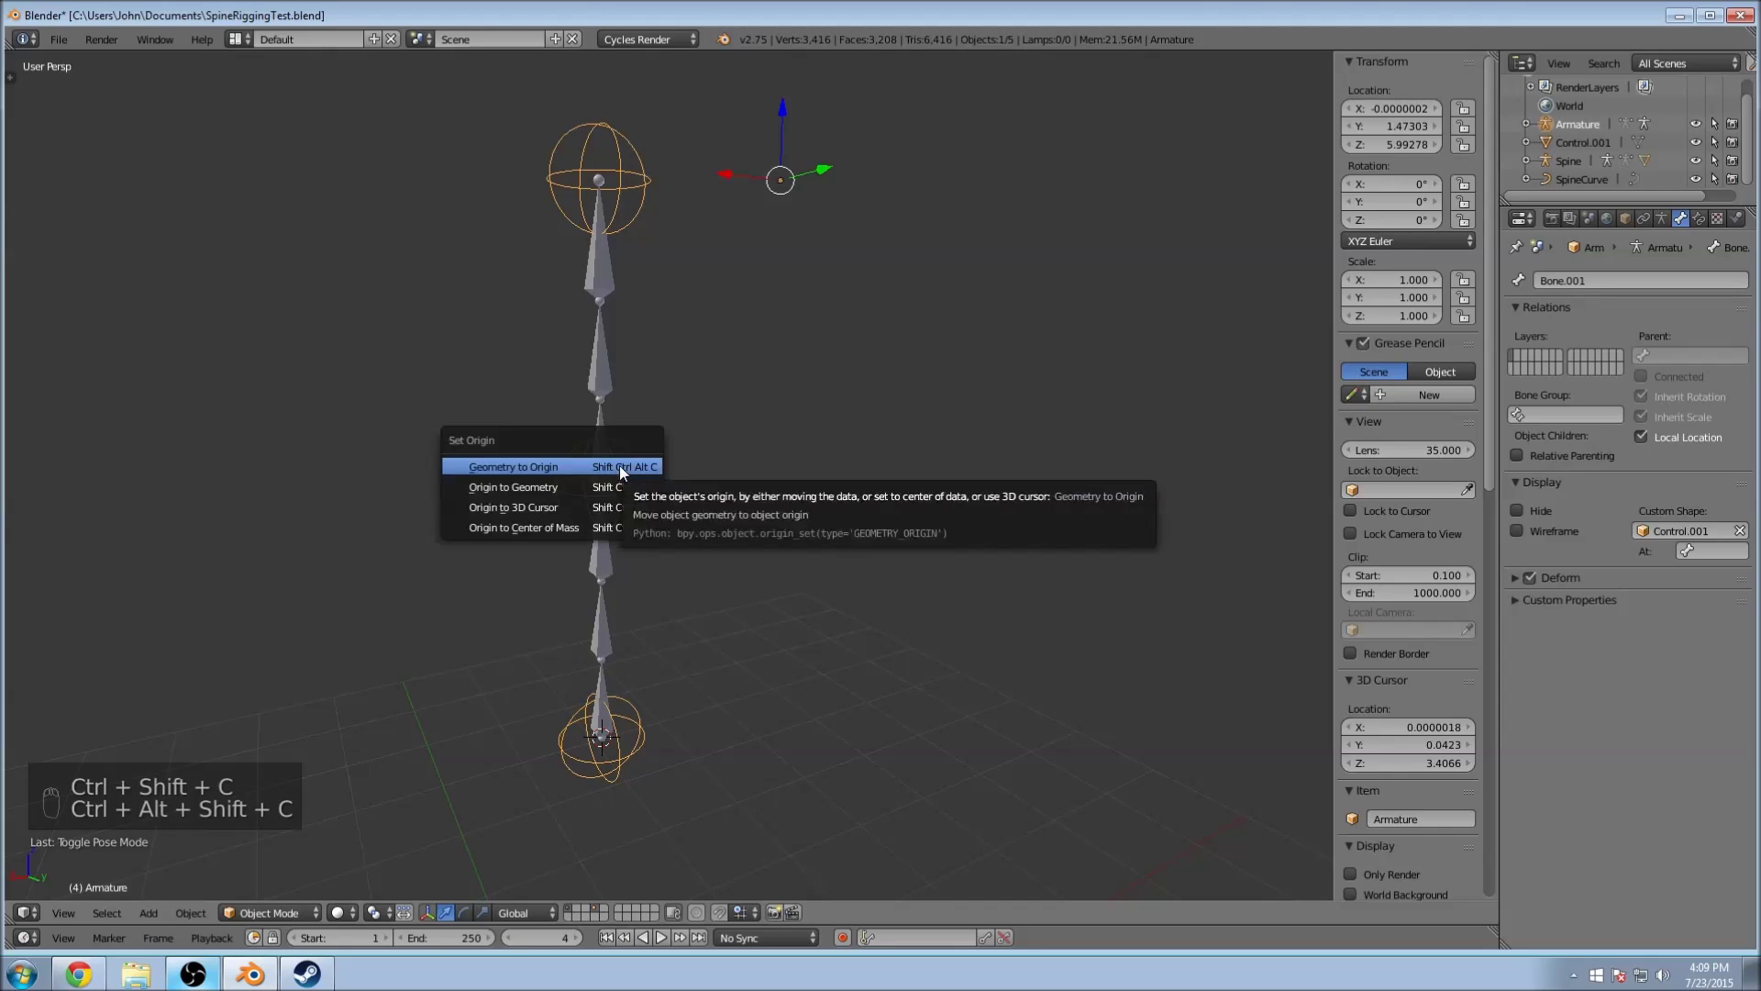
left_click(620, 465)
key("ctrl+z")
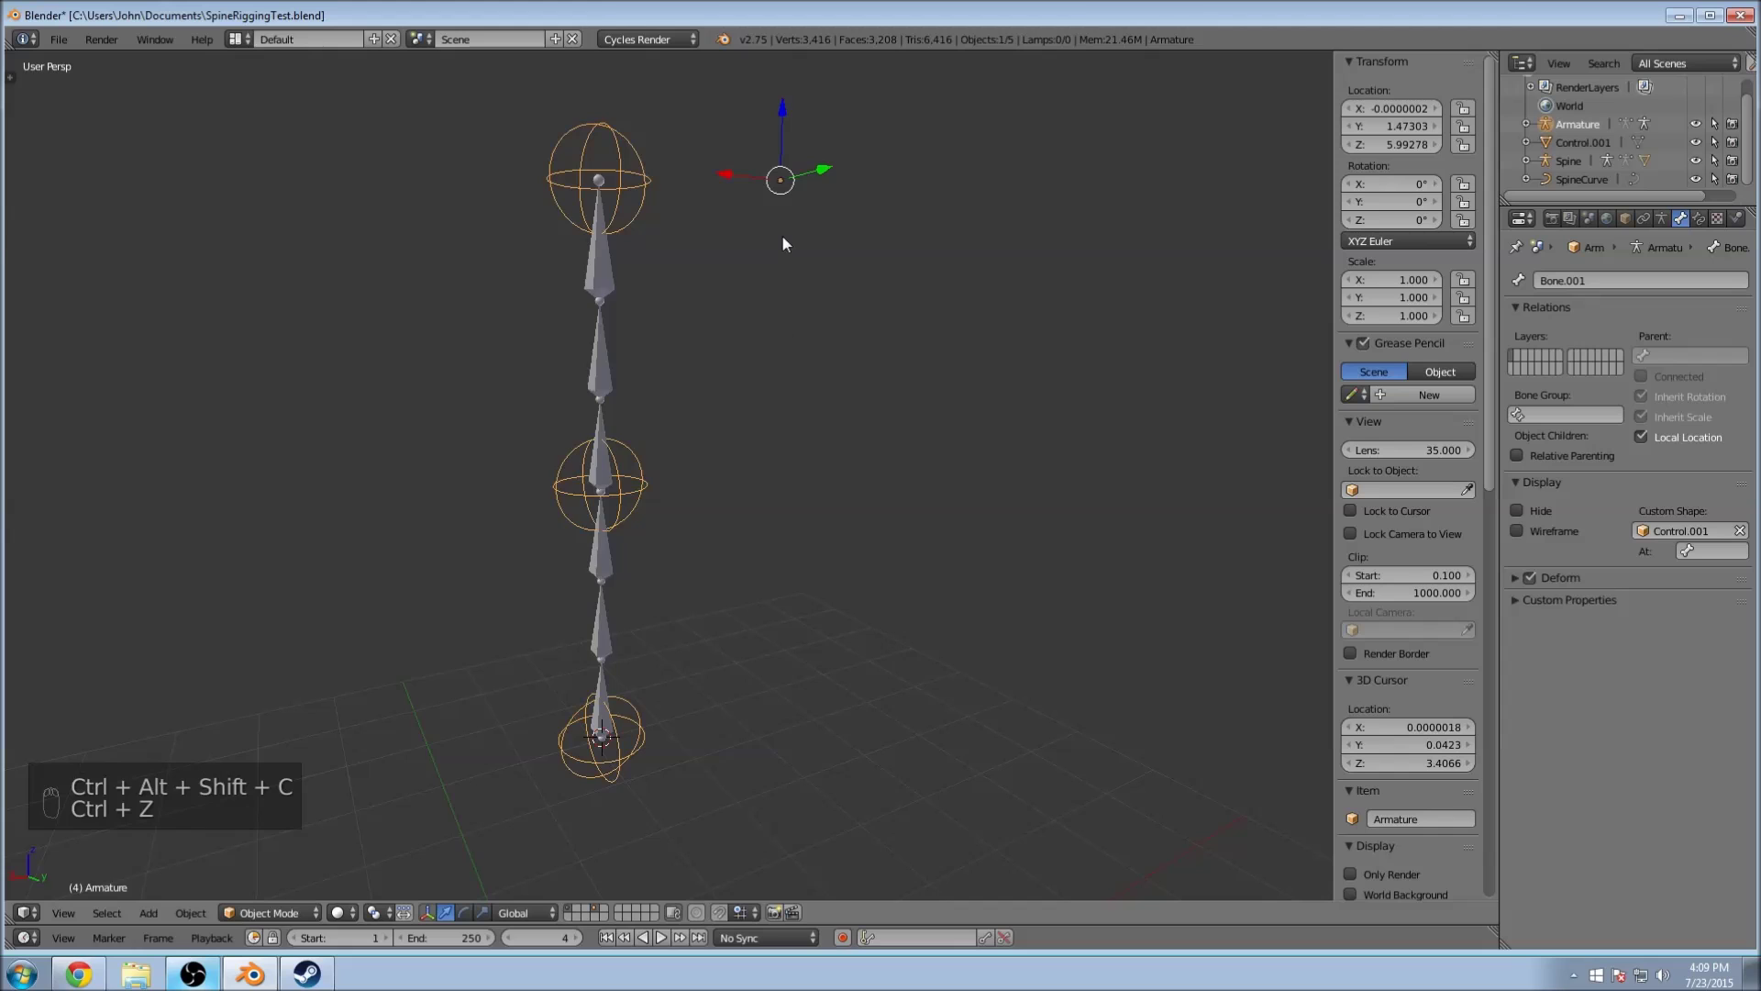
Step: Select the control armature again and put it in Pose Mode
middle_click_drag(782, 243, 830, 287)
scroll(830, 287, "down", 3)
middle_click_drag(657, 618, 667, 521)
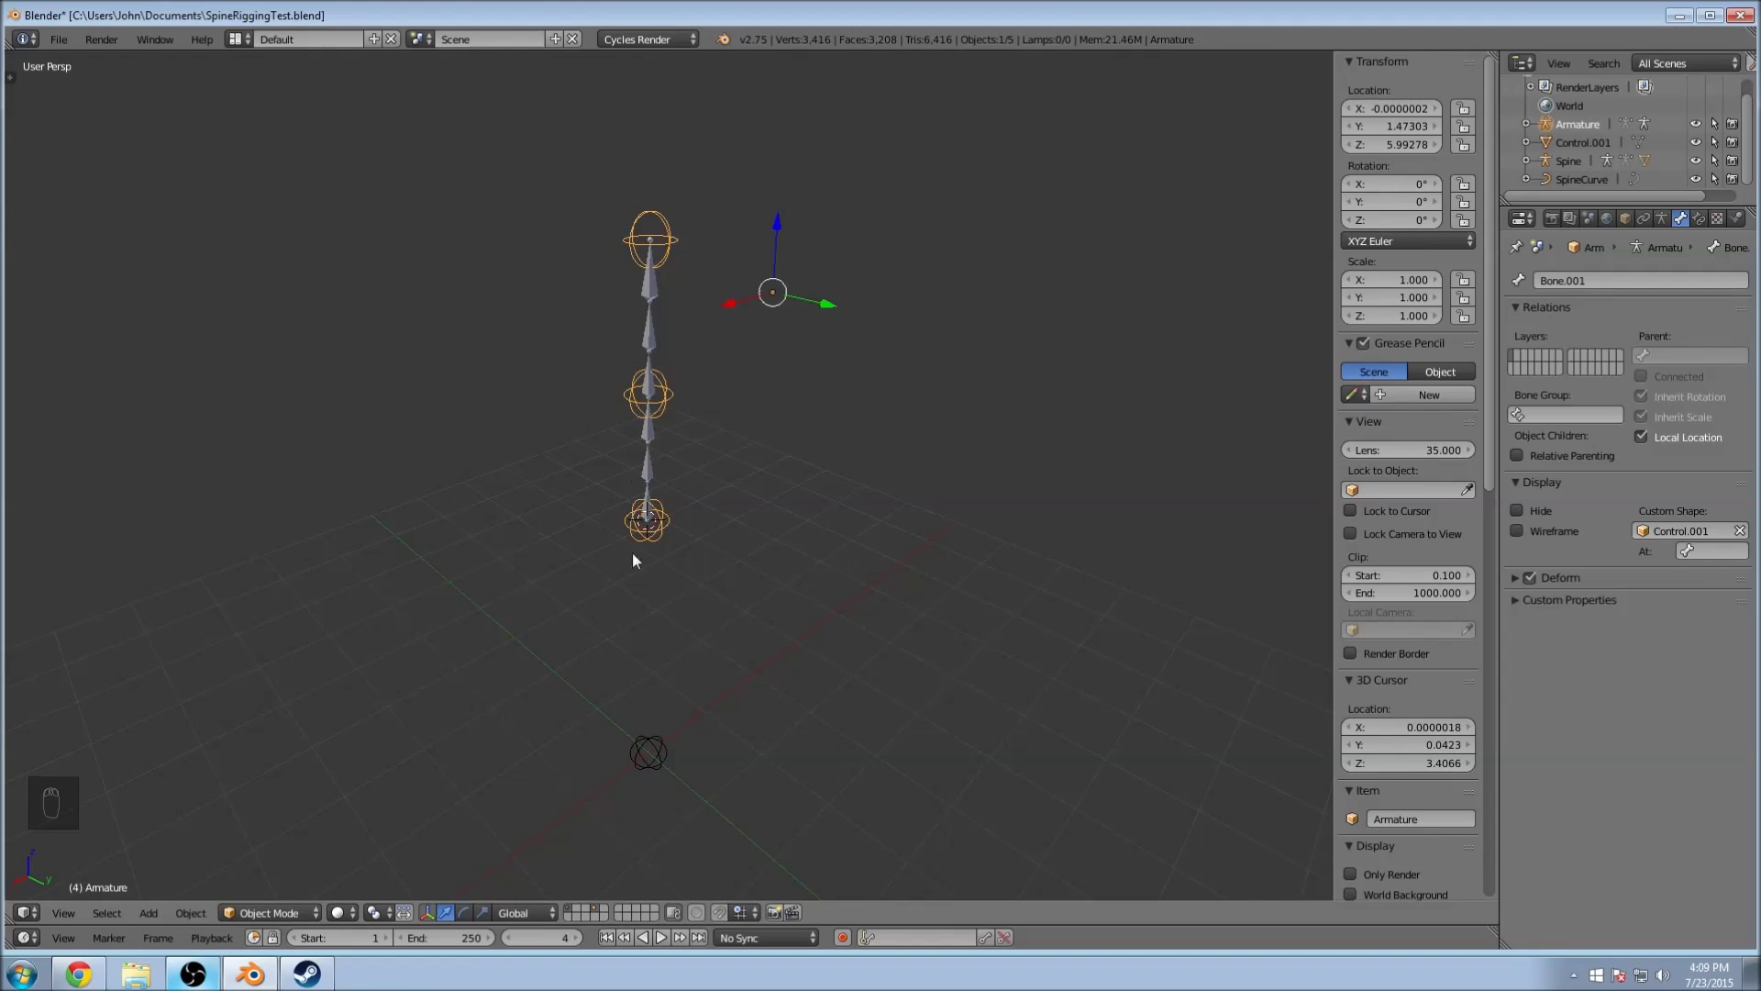
right_click(650, 748)
right_click(675, 243)
scroll(834, 311, "up", 3)
middle_click_drag(834, 310, 1042, 475)
middle_click_drag(716, 433, 337, 742)
left_click(289, 908)
left_click(280, 846)
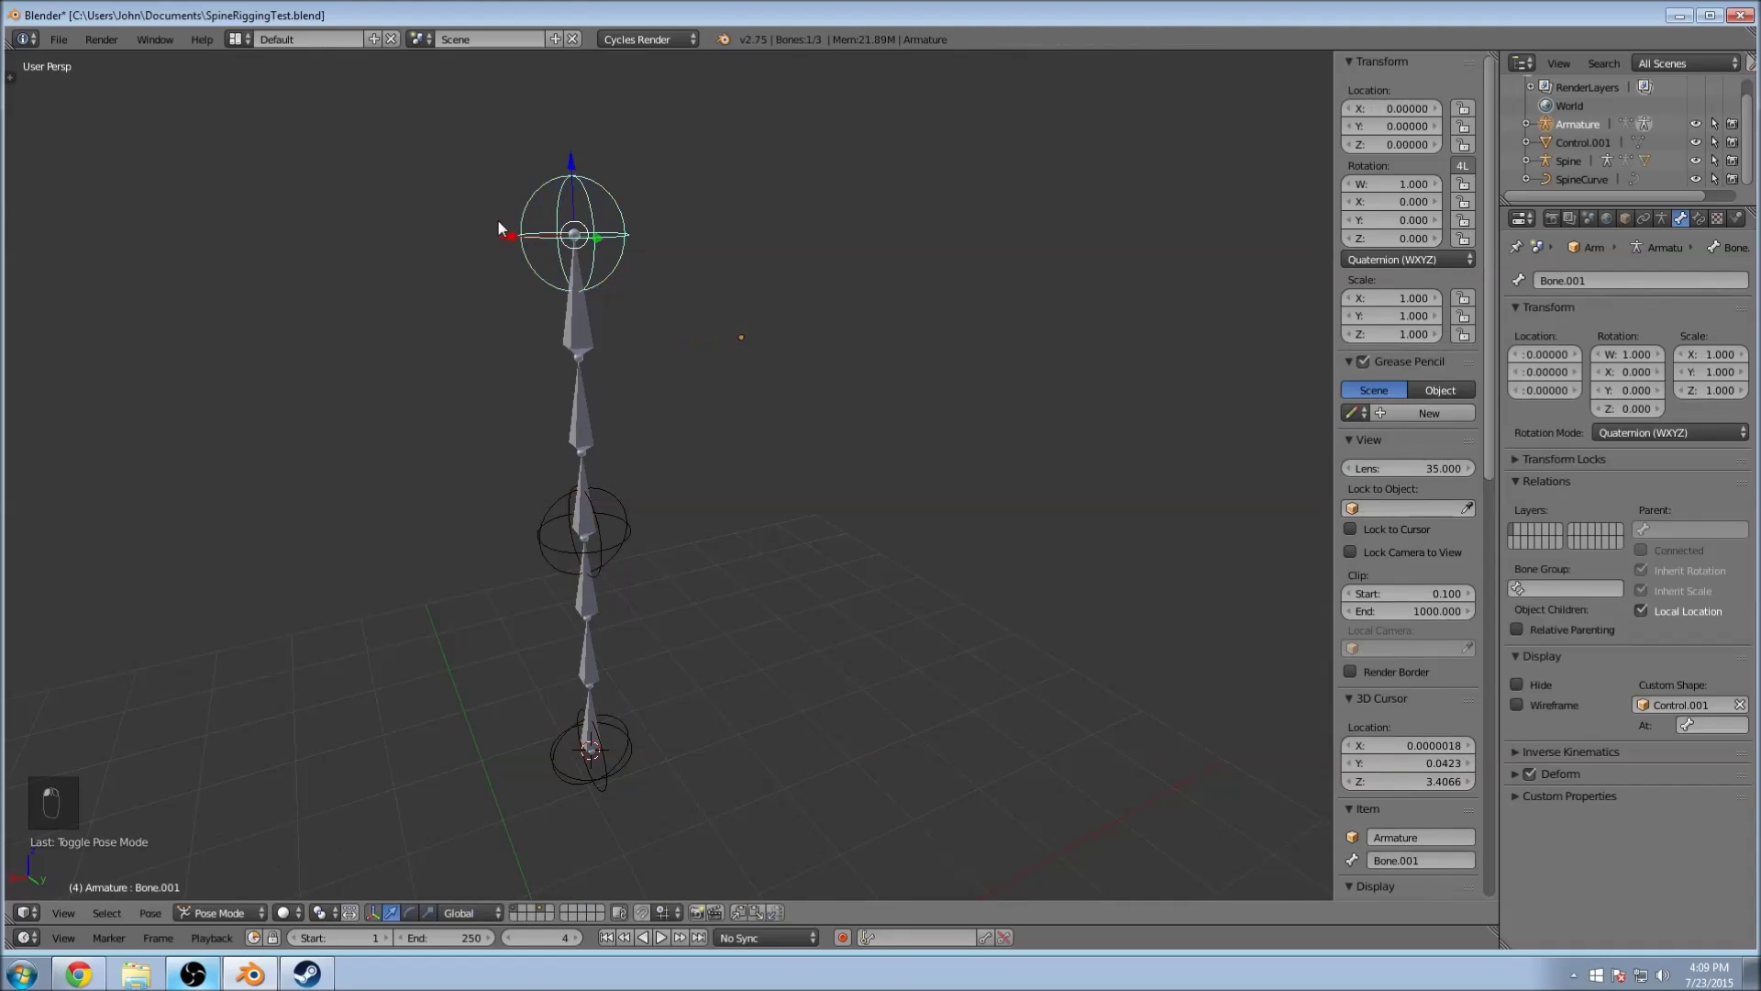
Step: Try moving the top control bone in Pose Mode
right_click(614, 543)
right_click(582, 202)
key("g")
left_click(533, 206)
key("ctrl+z")
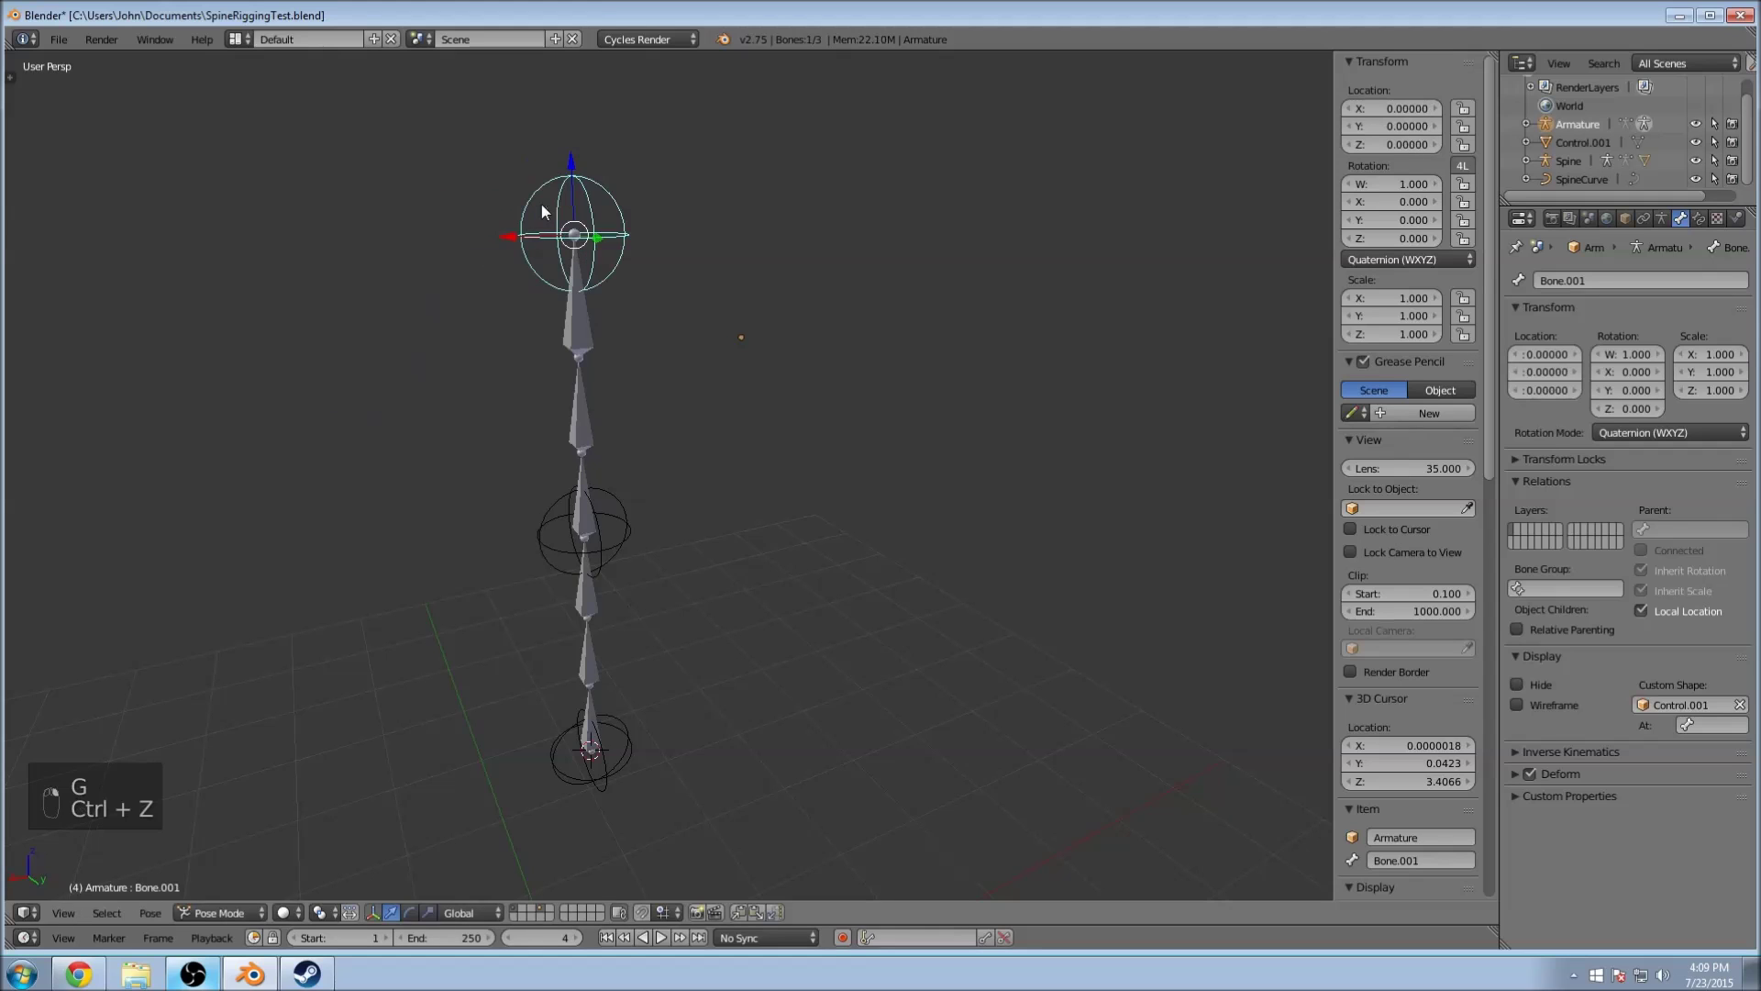
Step: Toggle the armature to Object Mode and back to Pose Mode, and select the top control bone
scroll(581, 179, "up", 3)
scroll(581, 187, "down", 3)
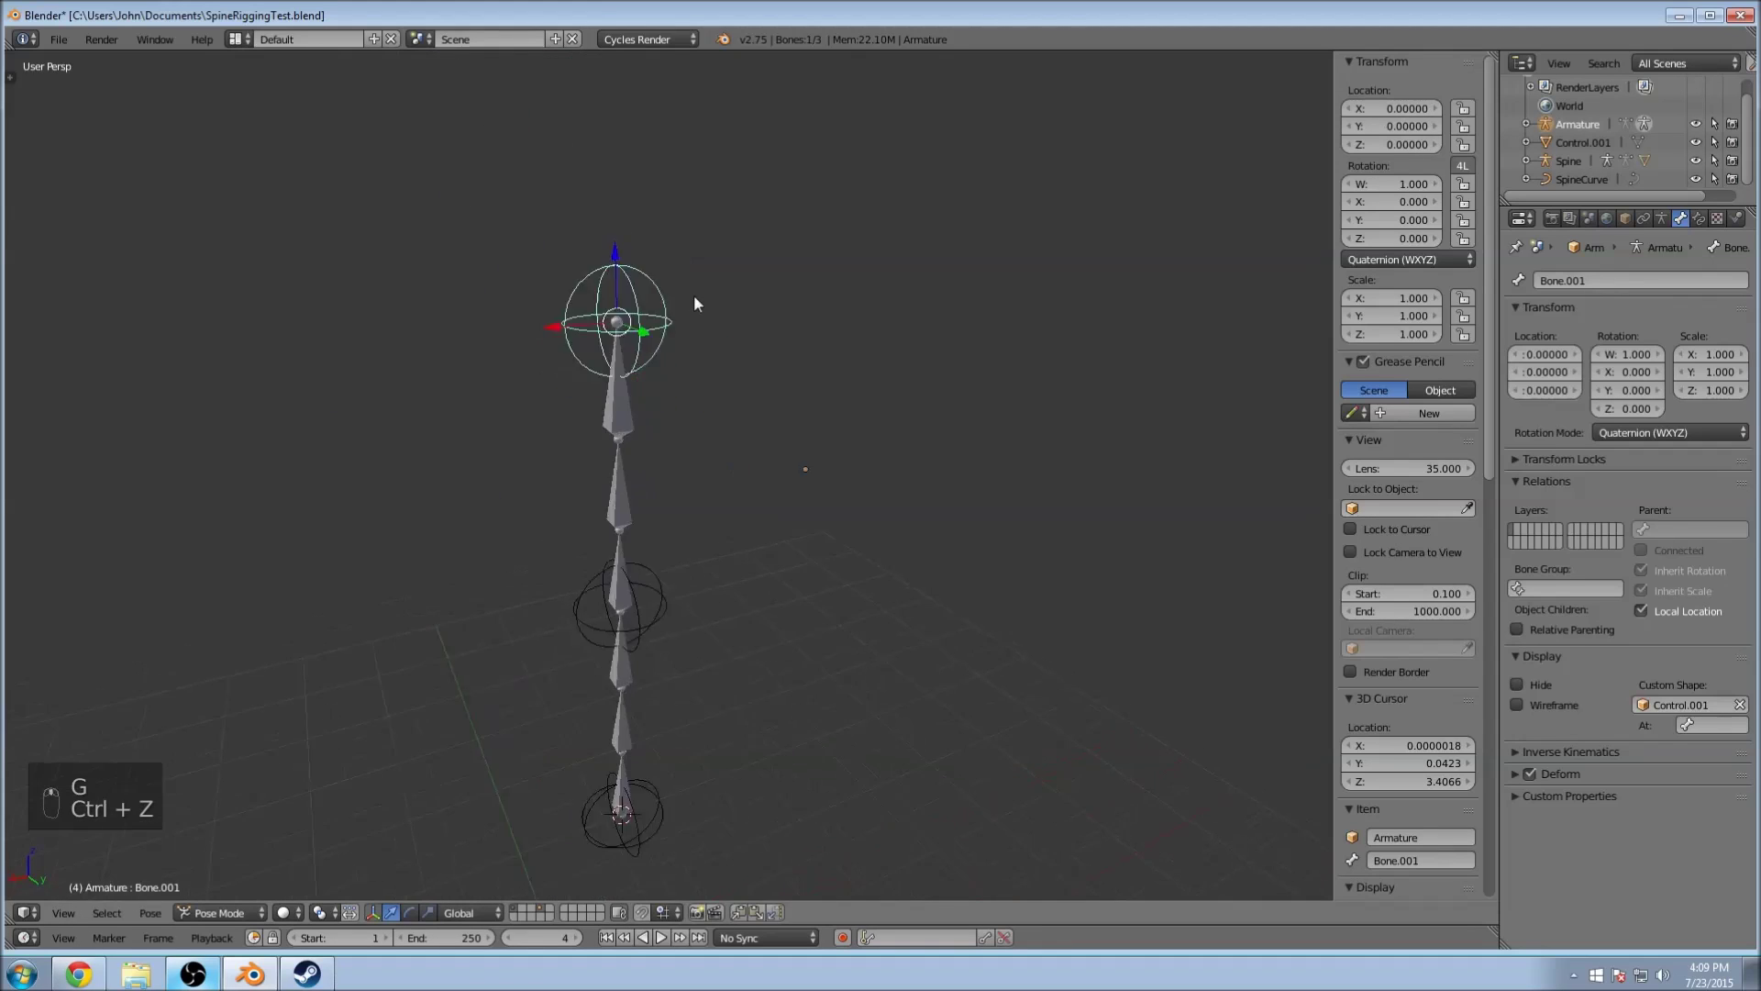
scroll(690, 306, "up", 3)
key("a")
left_click(219, 913)
left_click(207, 905)
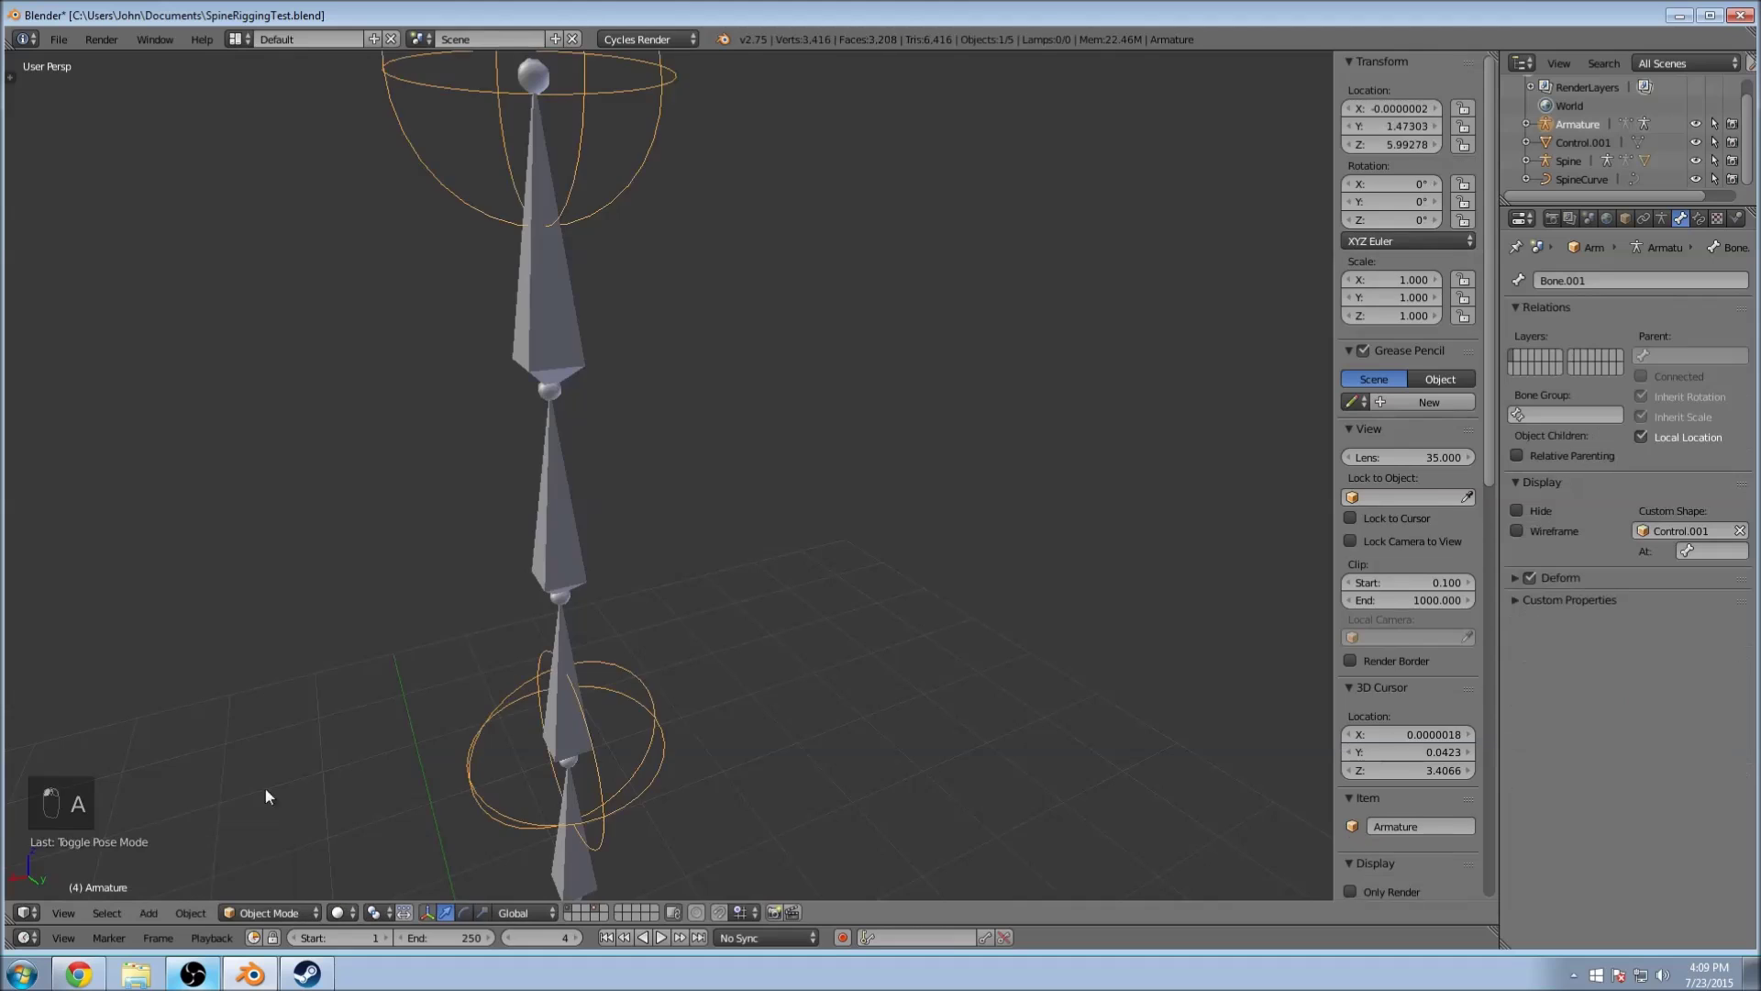
scroll(835, 268, "down", 4)
left_click(273, 913)
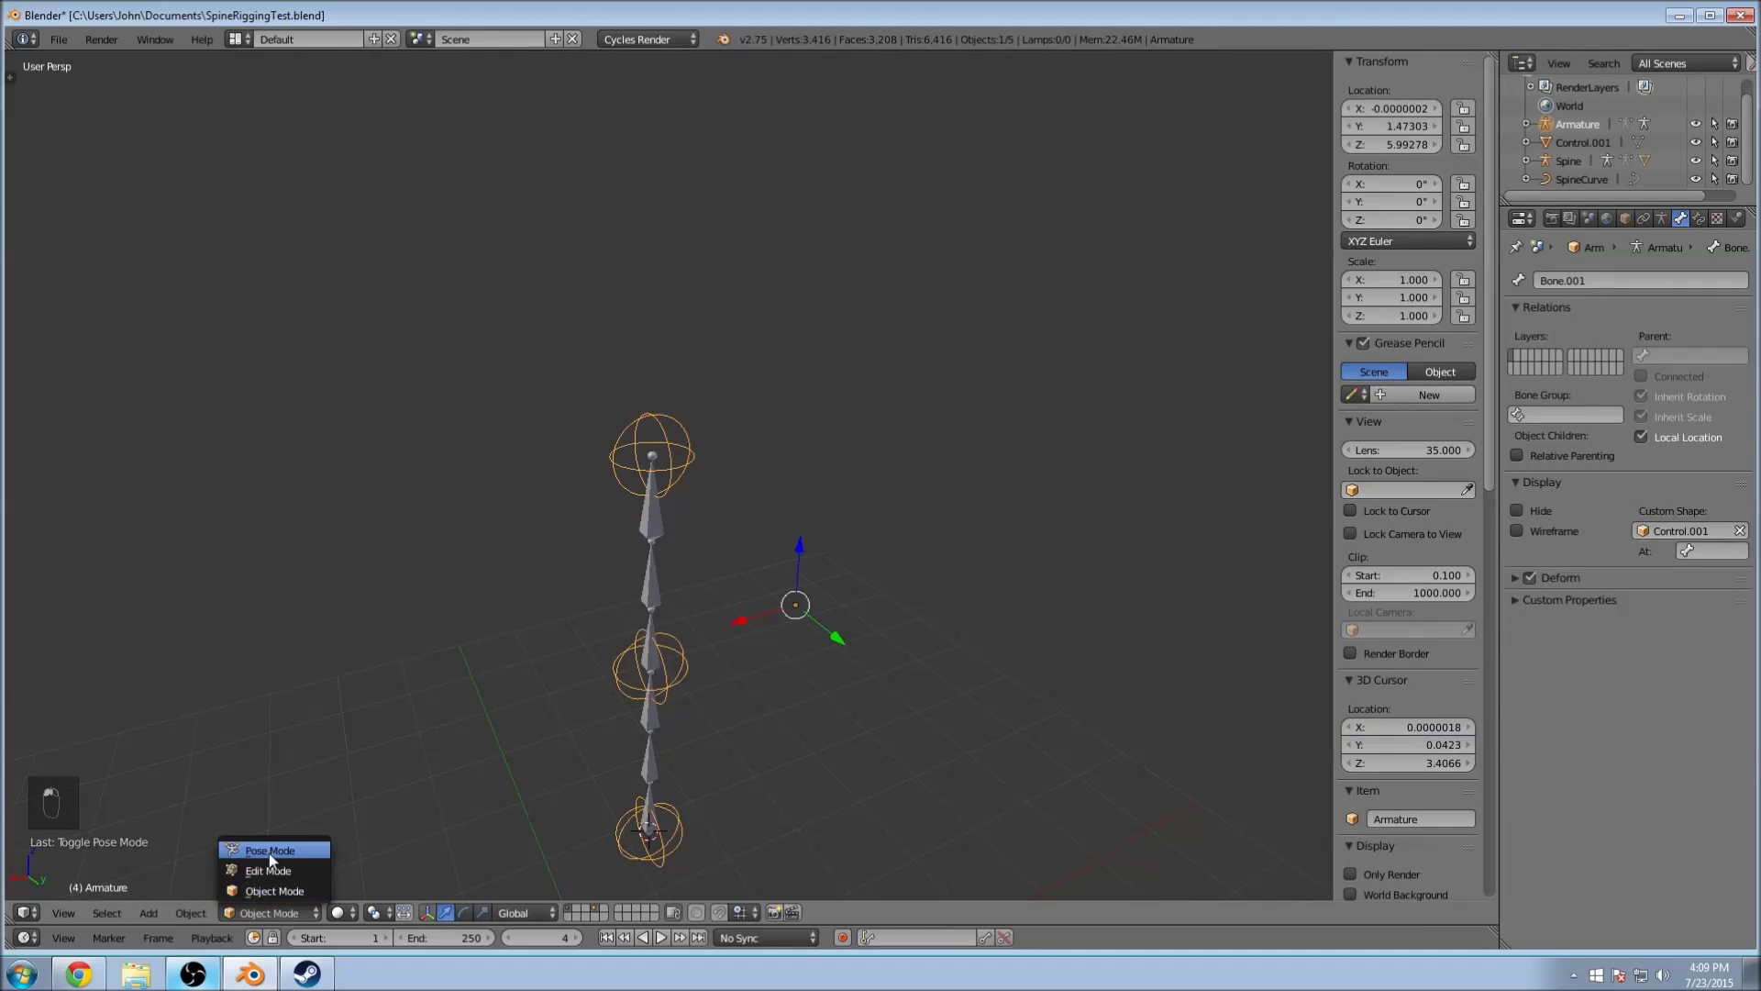
left_click(248, 849)
right_click(686, 432)
middle_click_drag(713, 425, 756, 431)
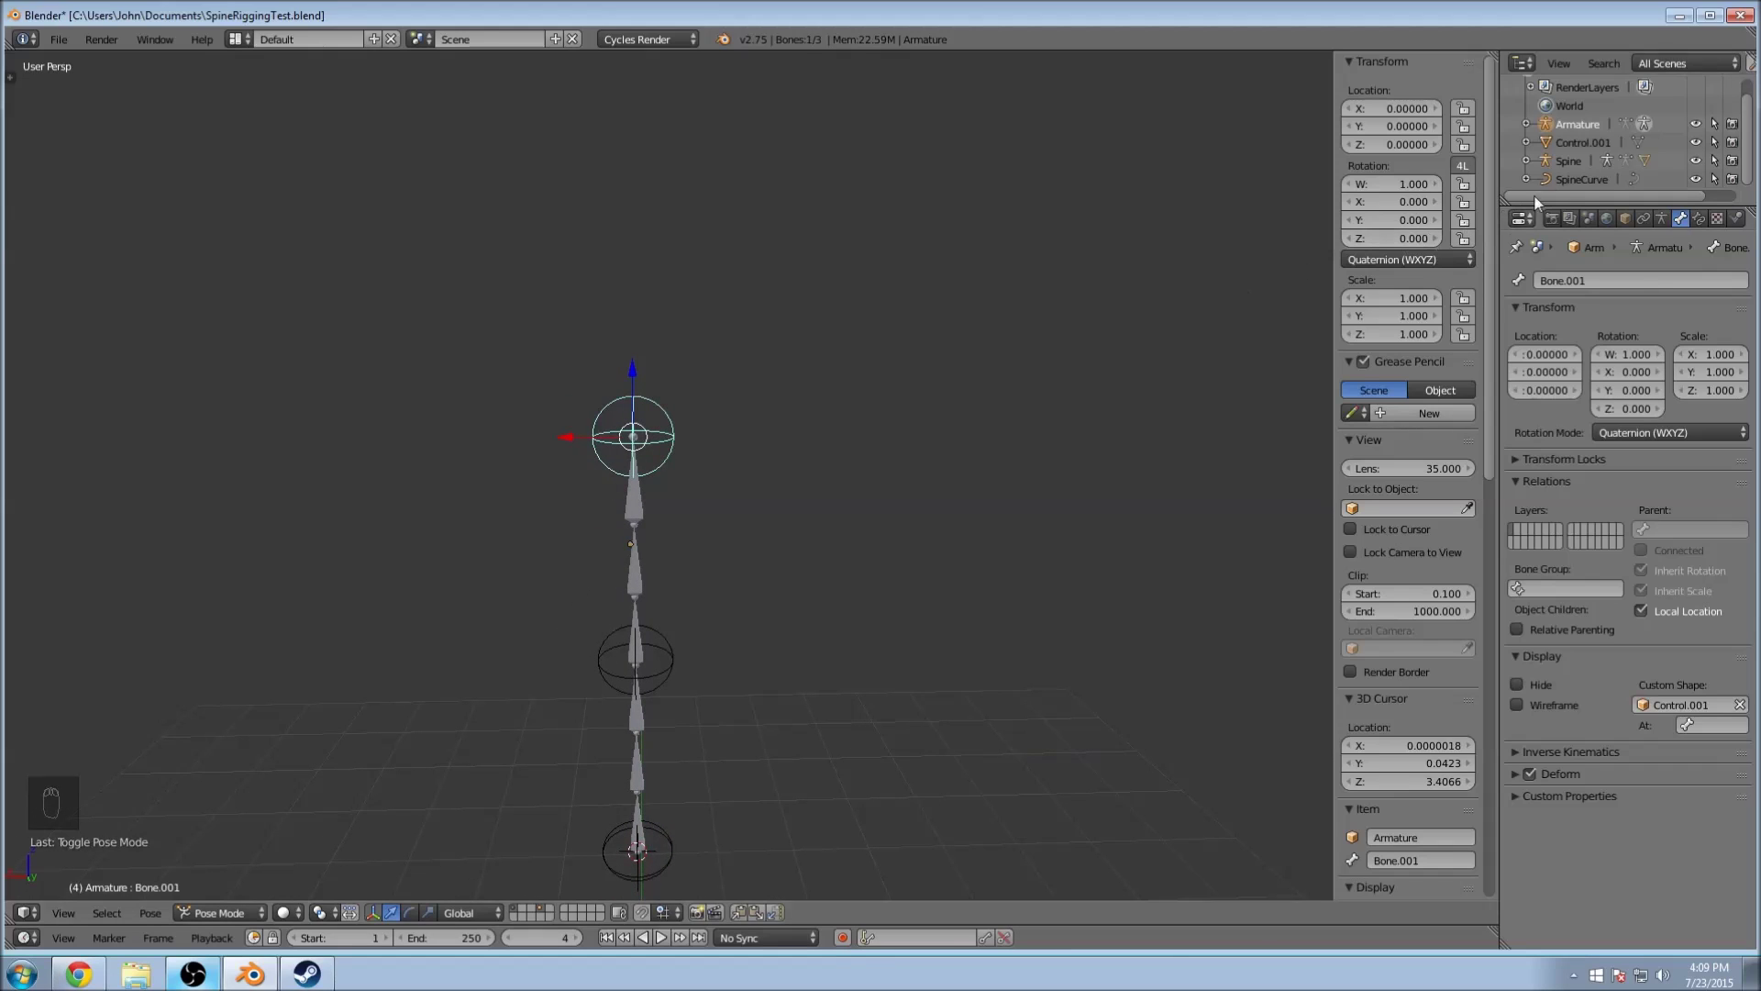
Step: Enter Edit Mode on SpineCurve, select its control point at the top control sphere, and hook it to the selected object bone
left_click(1570, 179)
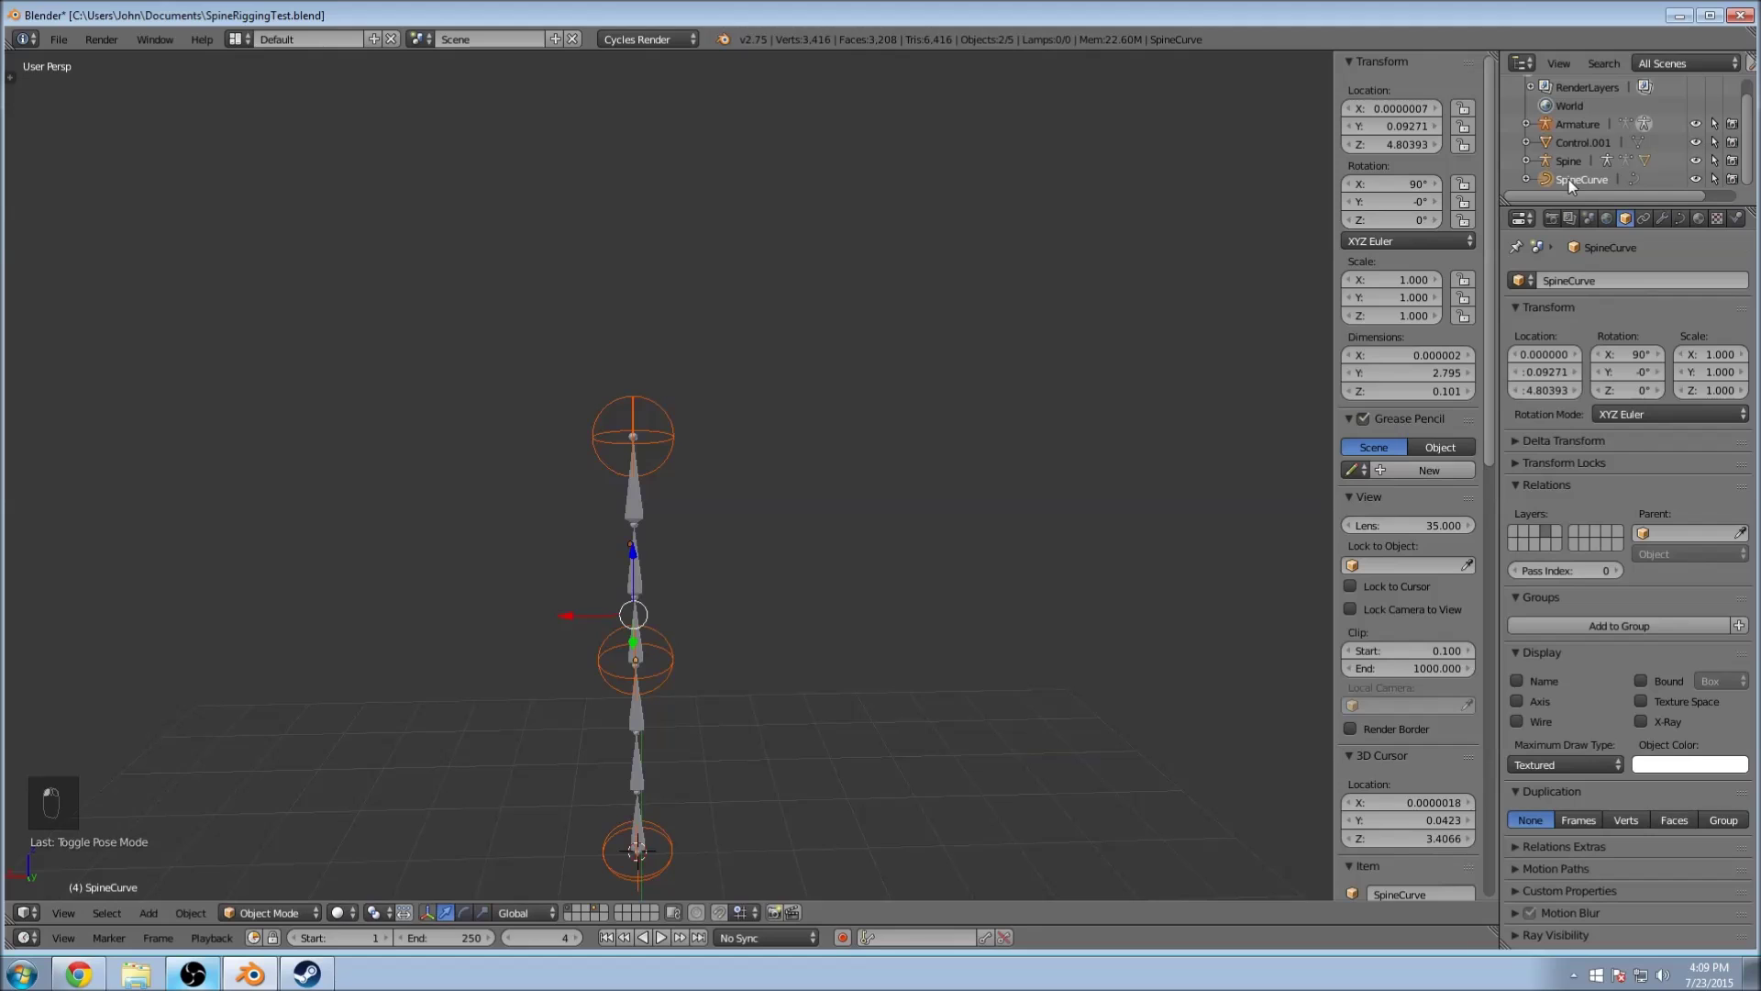
key("Tab")
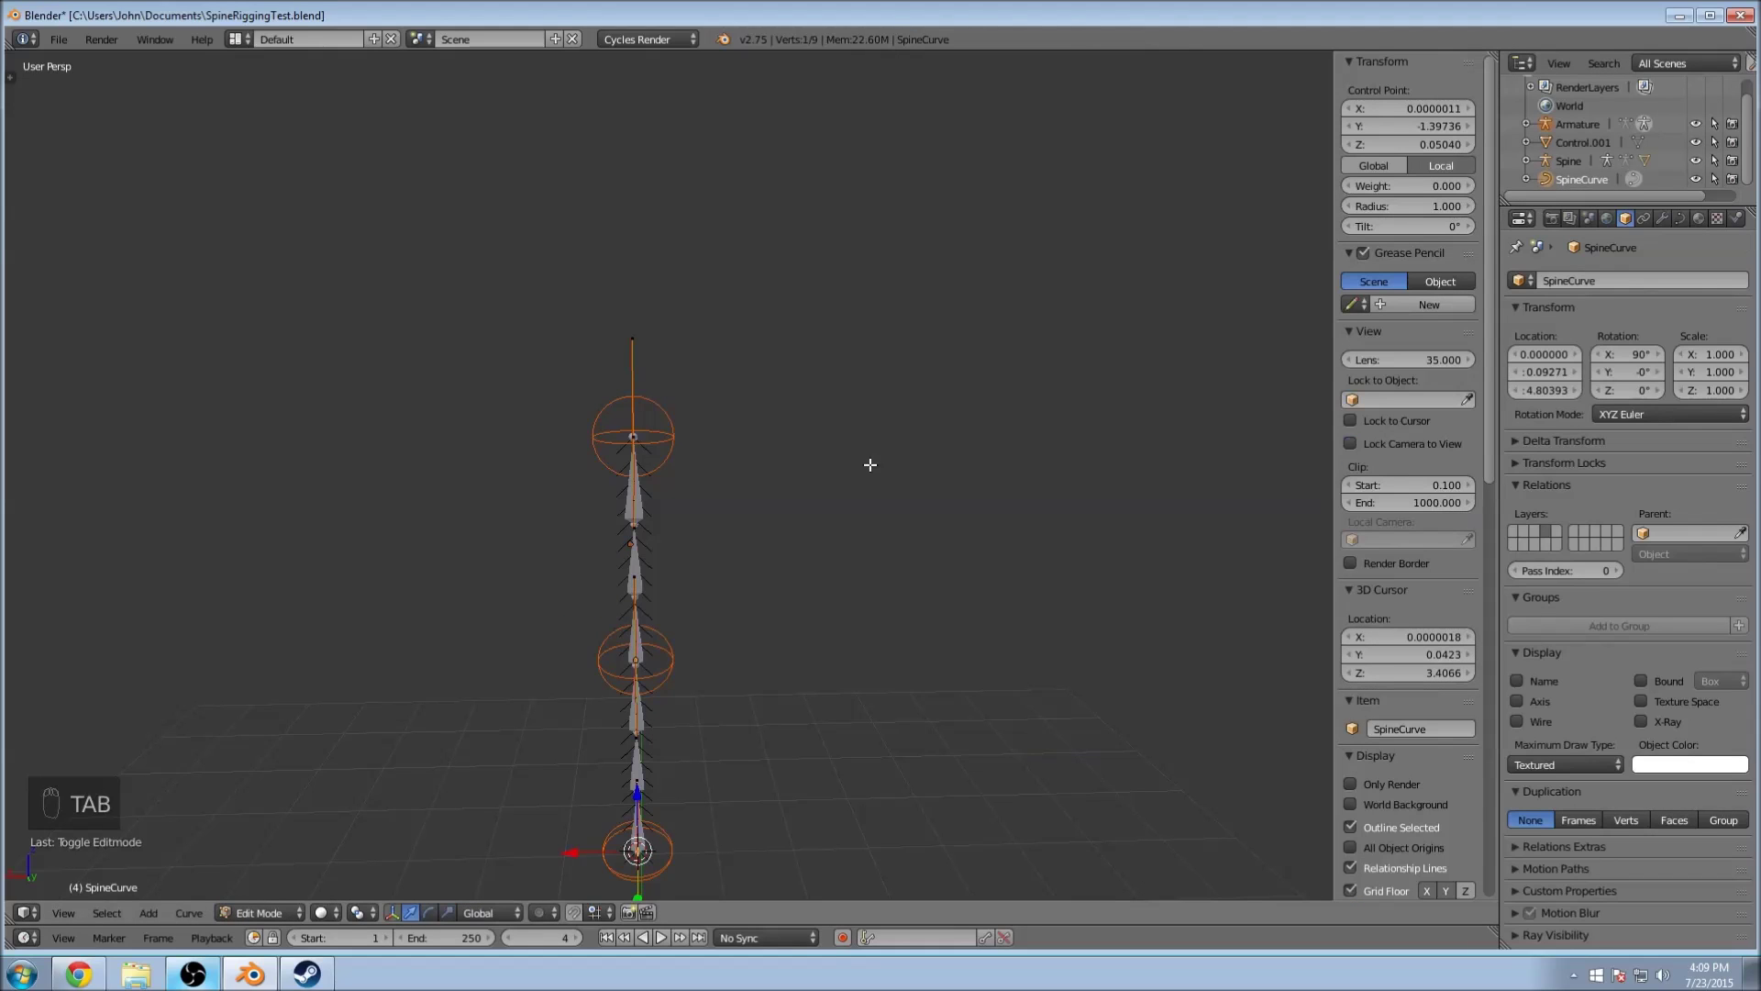
scroll(560, 422, "up", 2)
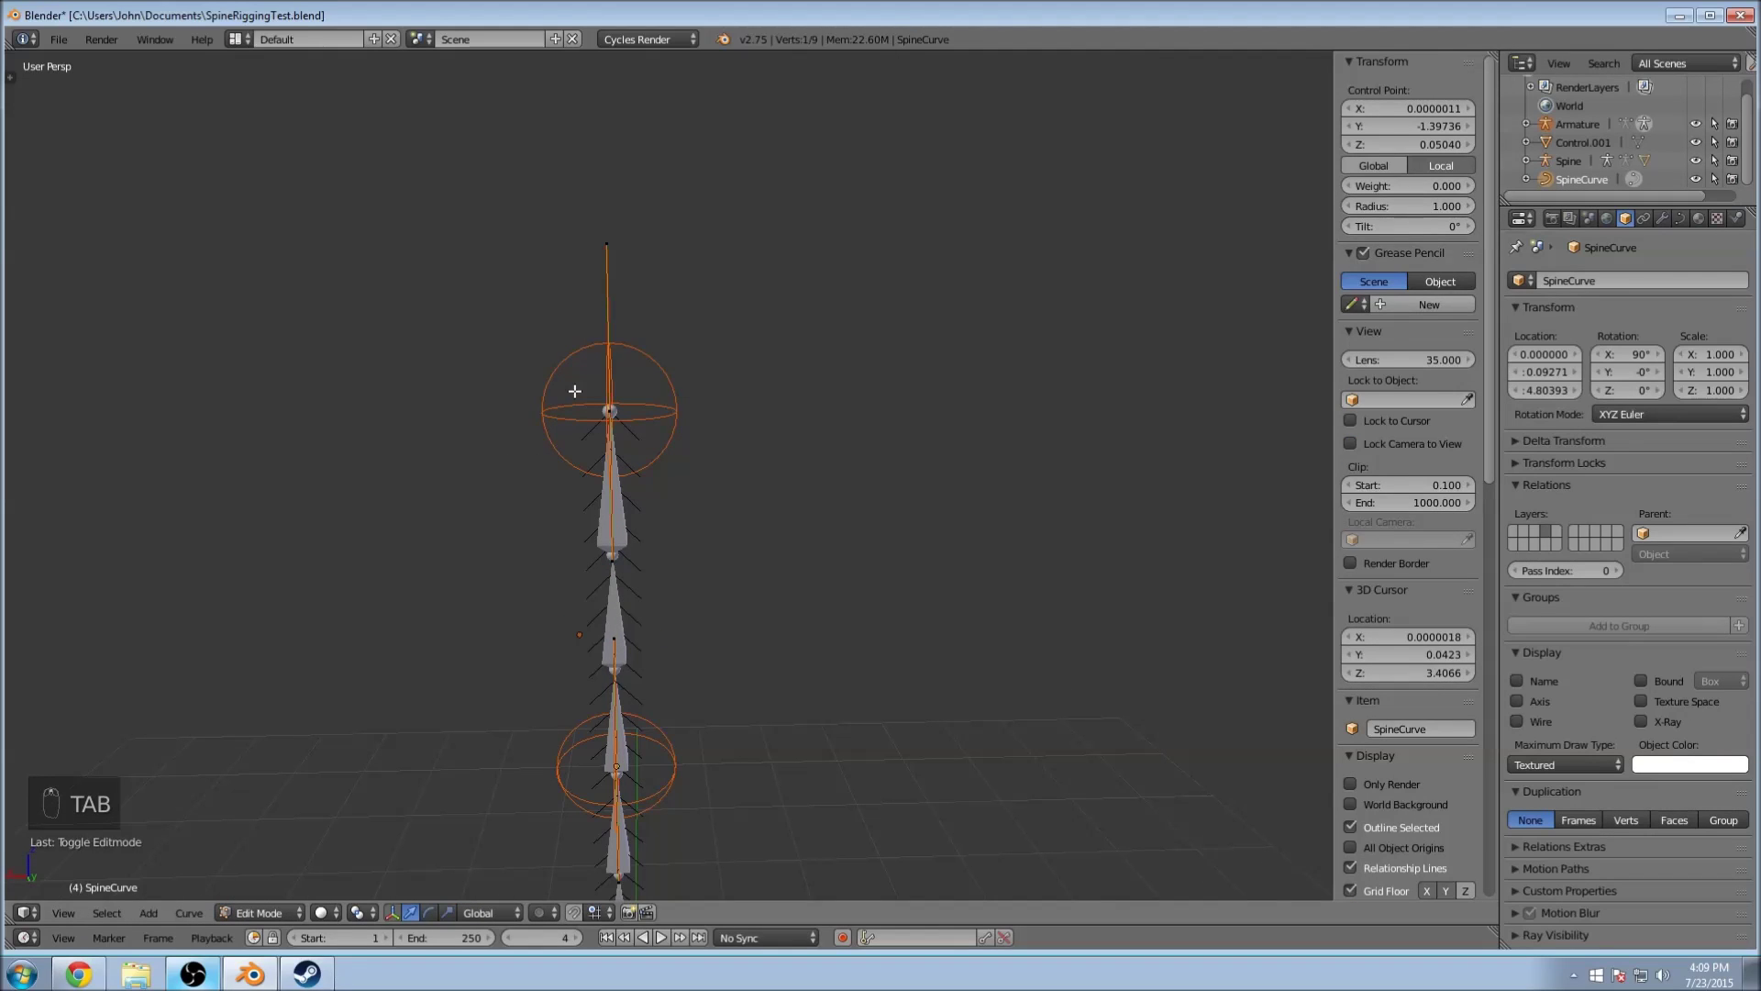
key("a")
key("a")
key("a")
key("a")
key("b")
left_click_drag(573, 396, 710, 443)
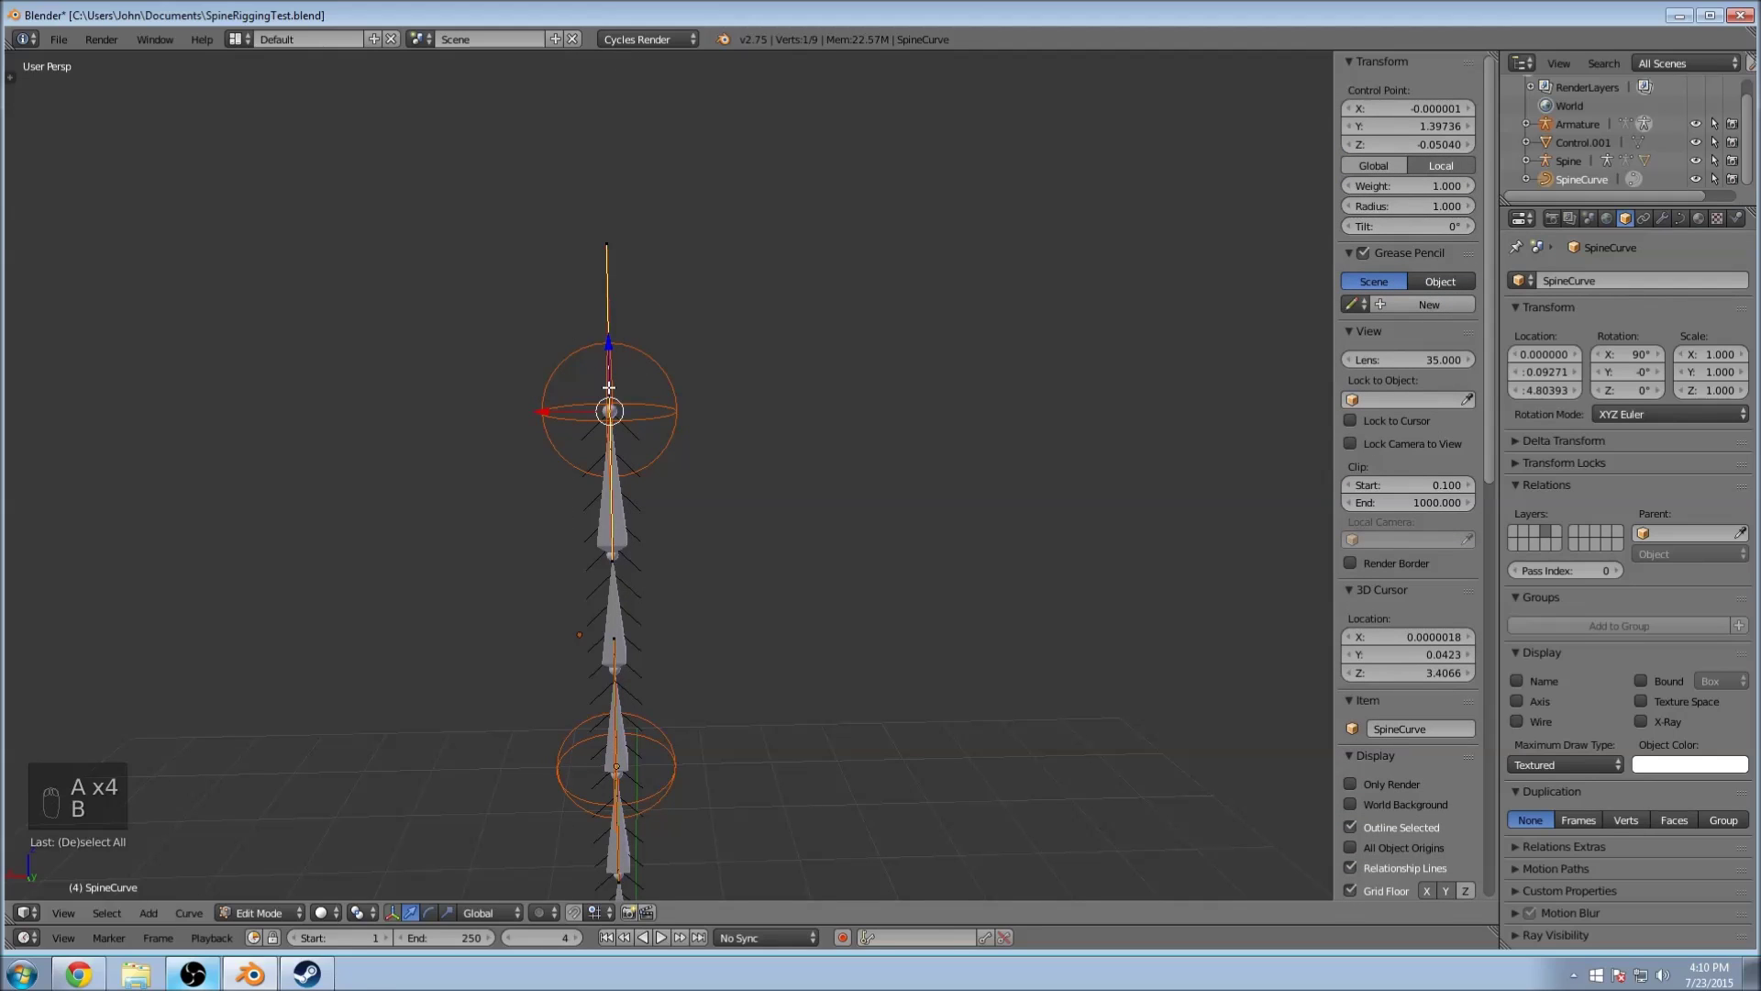
key("ctrl+h")
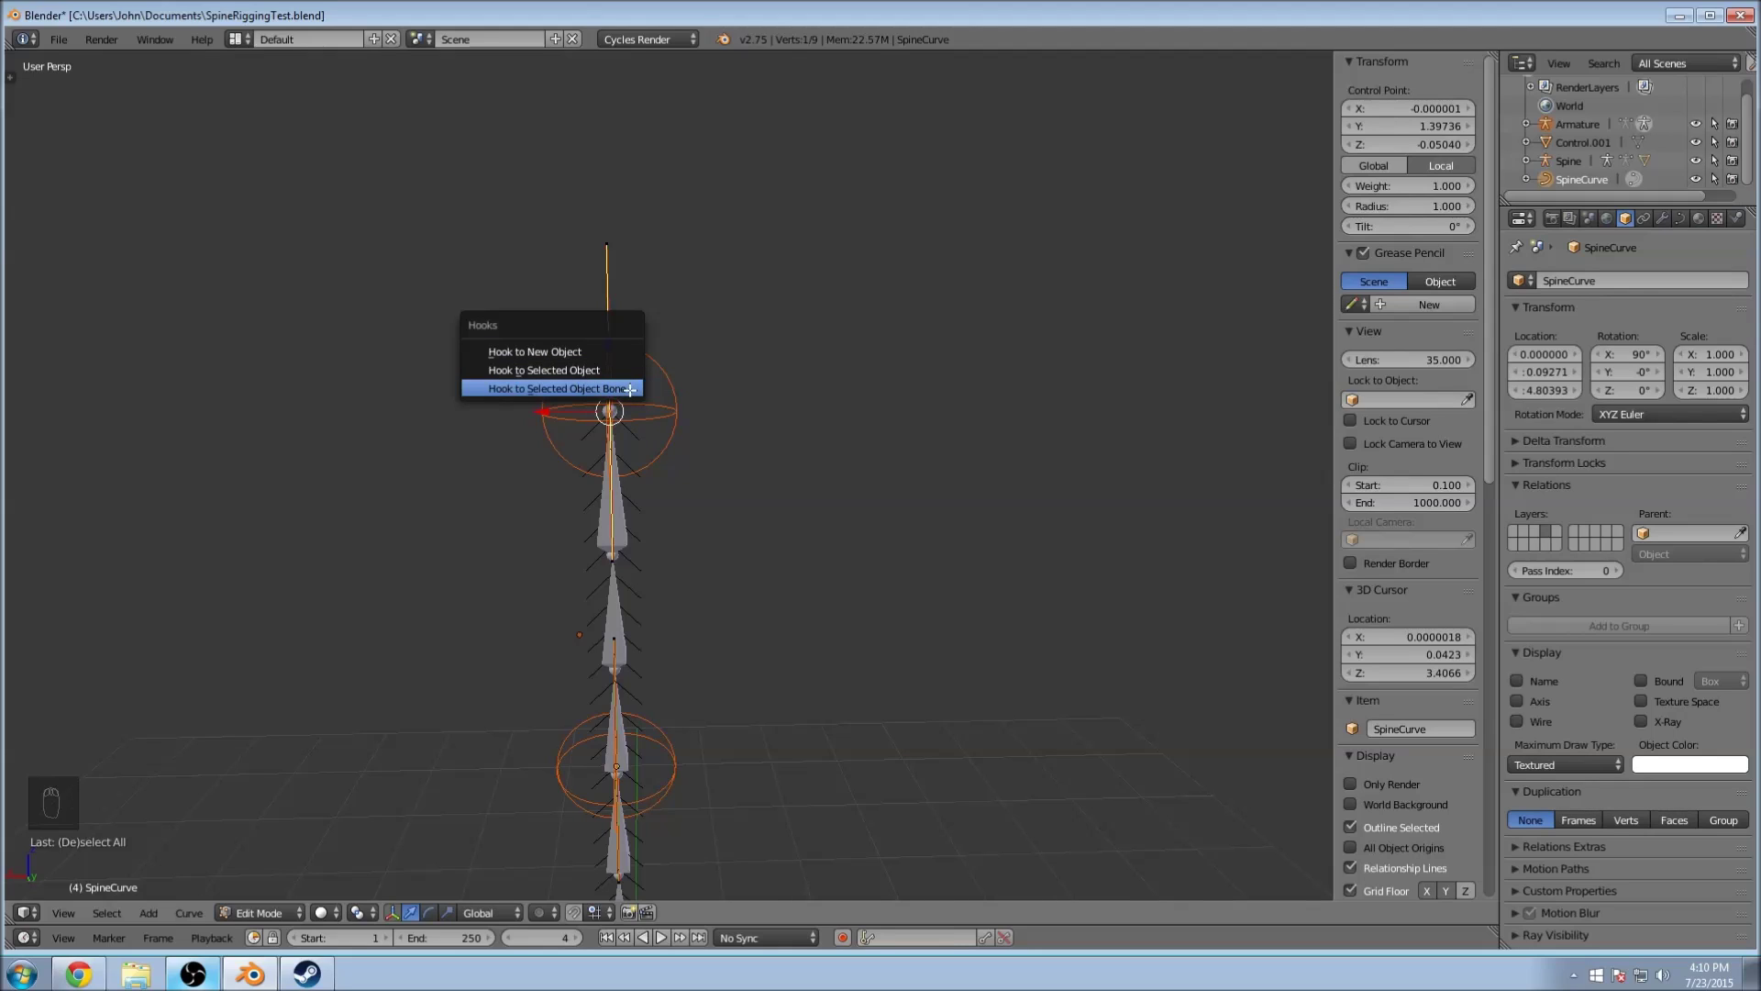
left_click(629, 389)
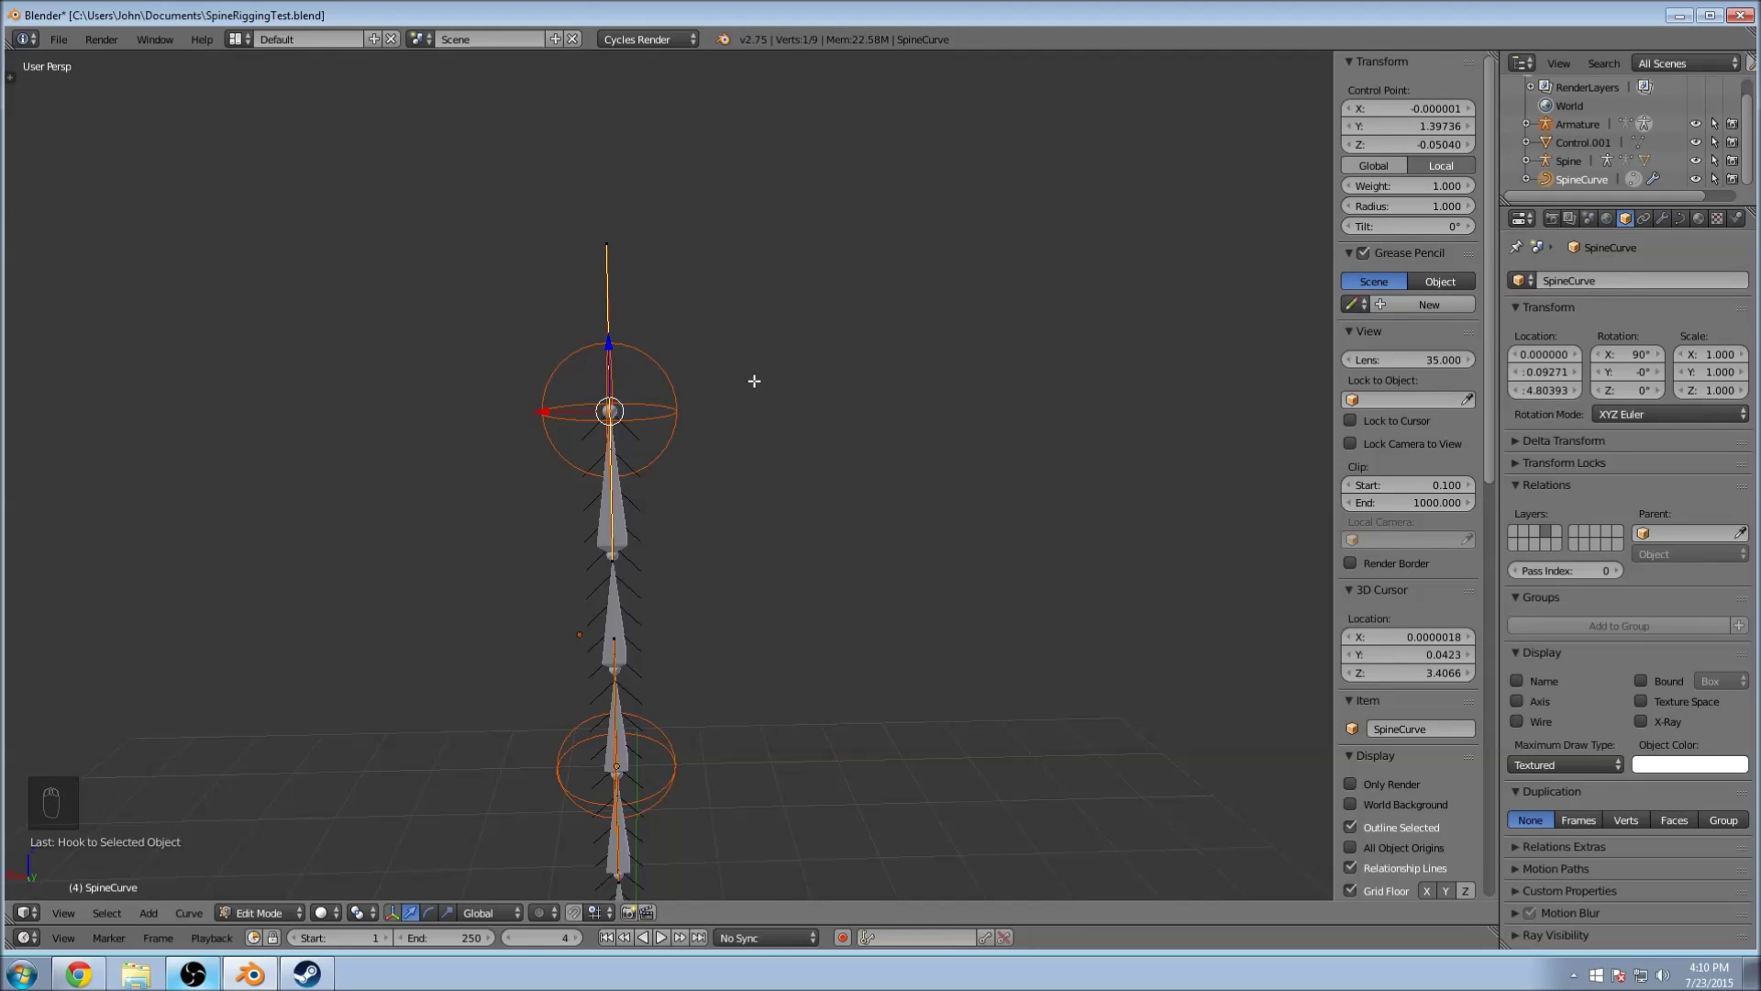
Step: Leave Edit Mode on SpineCurve and select the middle control bone
key("a")
scroll(700, 452, "down", 3)
key("Tab")
right_click(668, 437)
right_click(670, 605)
middle_click_drag(732, 580, 787, 468, "shift")
scroll(787, 468, "up", 1)
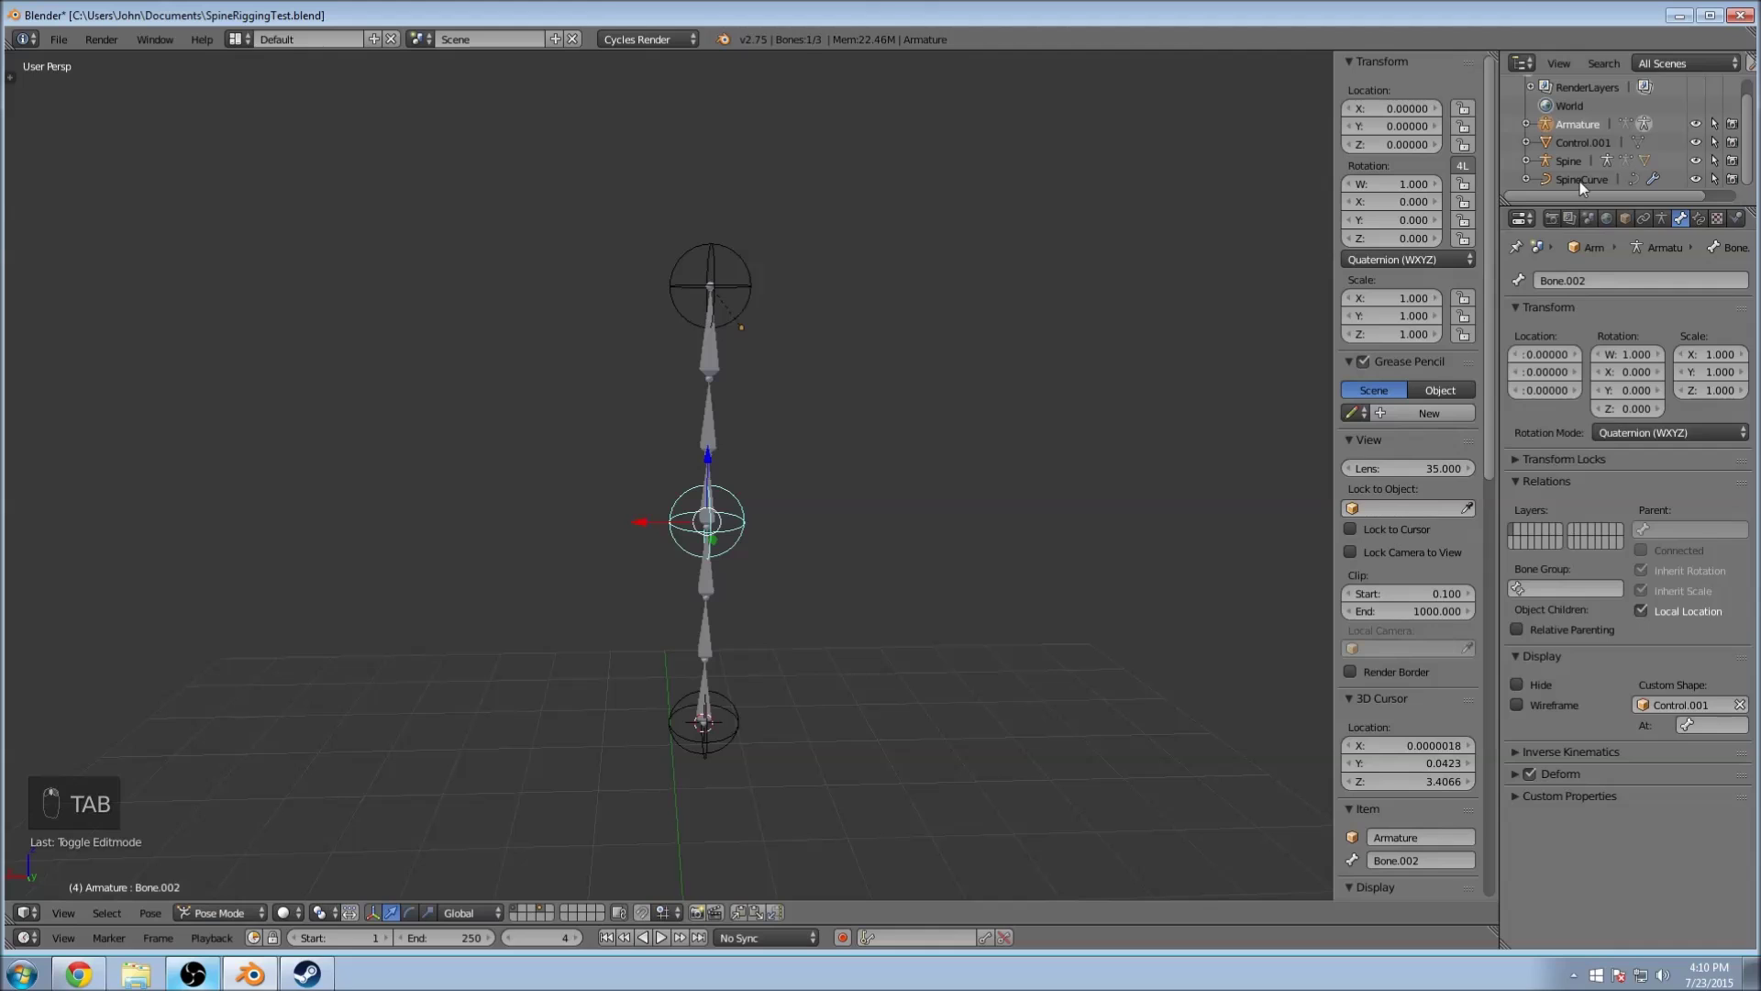
Step: Enter Edit Mode on SpineCurve in wireframe display, select its middle control point, and hook it to the selected object bone
left_click(1580, 180)
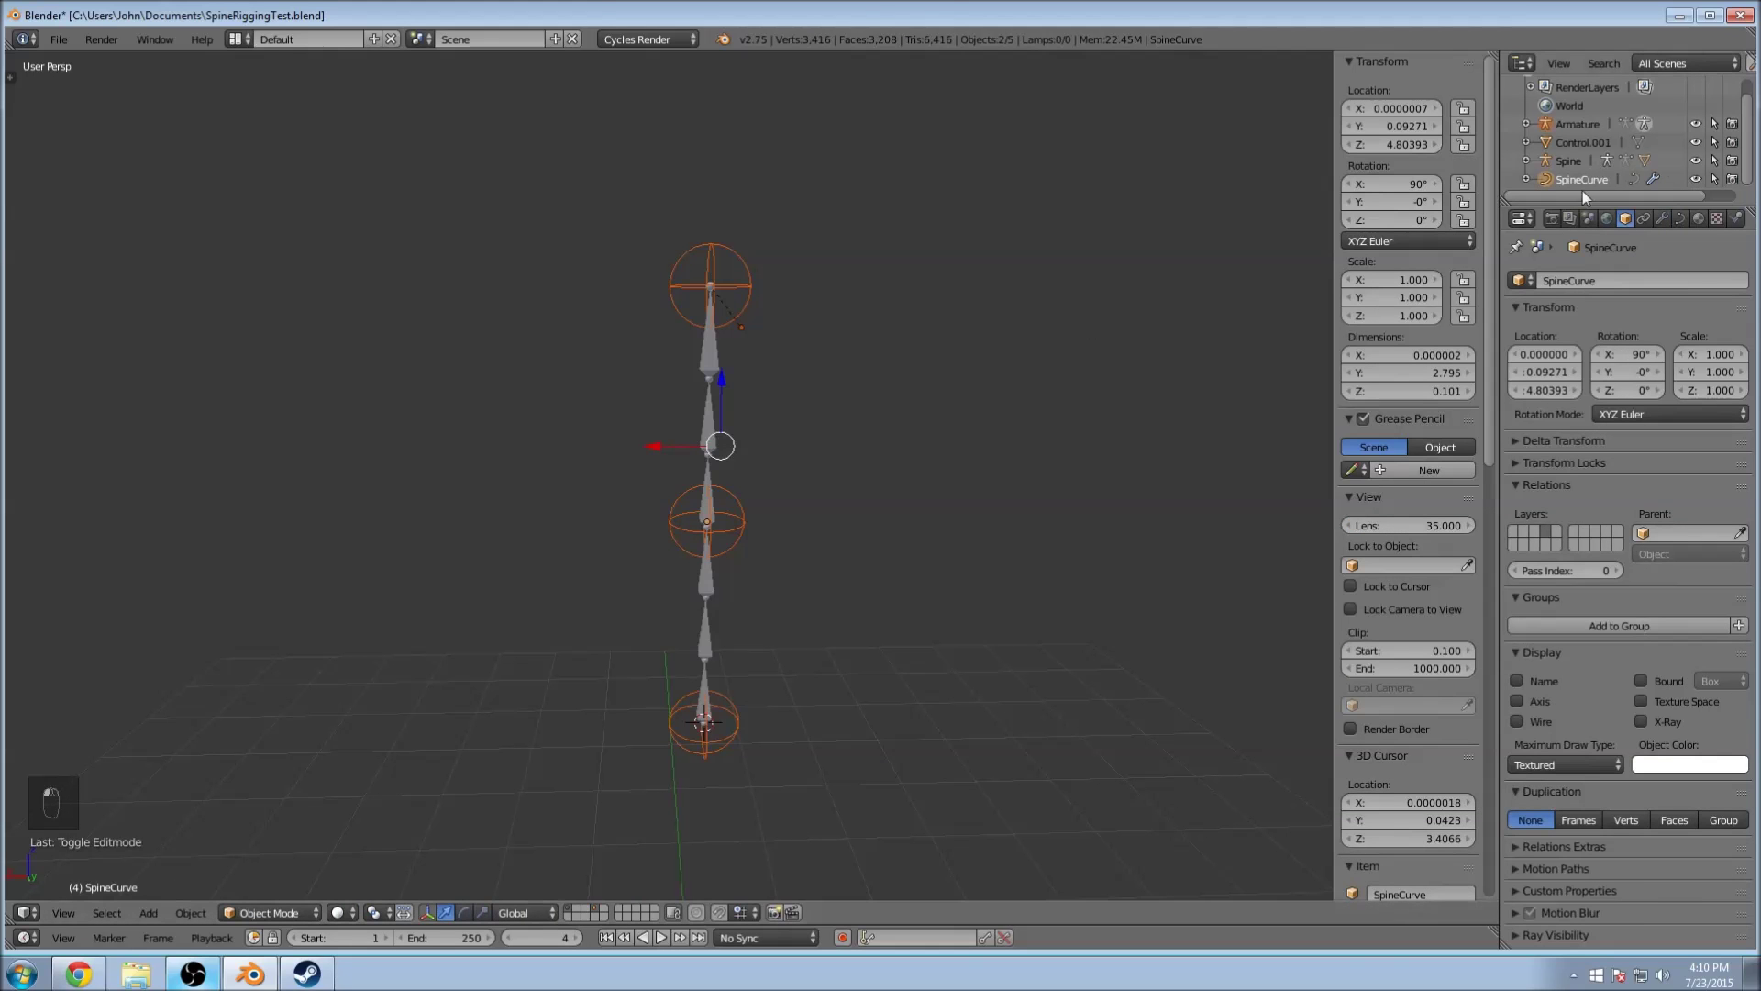
key("Tab")
key("z")
scroll(838, 521, "down", 1)
key("b")
left_click_drag(676, 488, 774, 502)
key("a")
key("a")
key("a")
key("a")
key("b")
scroll(779, 530, "up", 4)
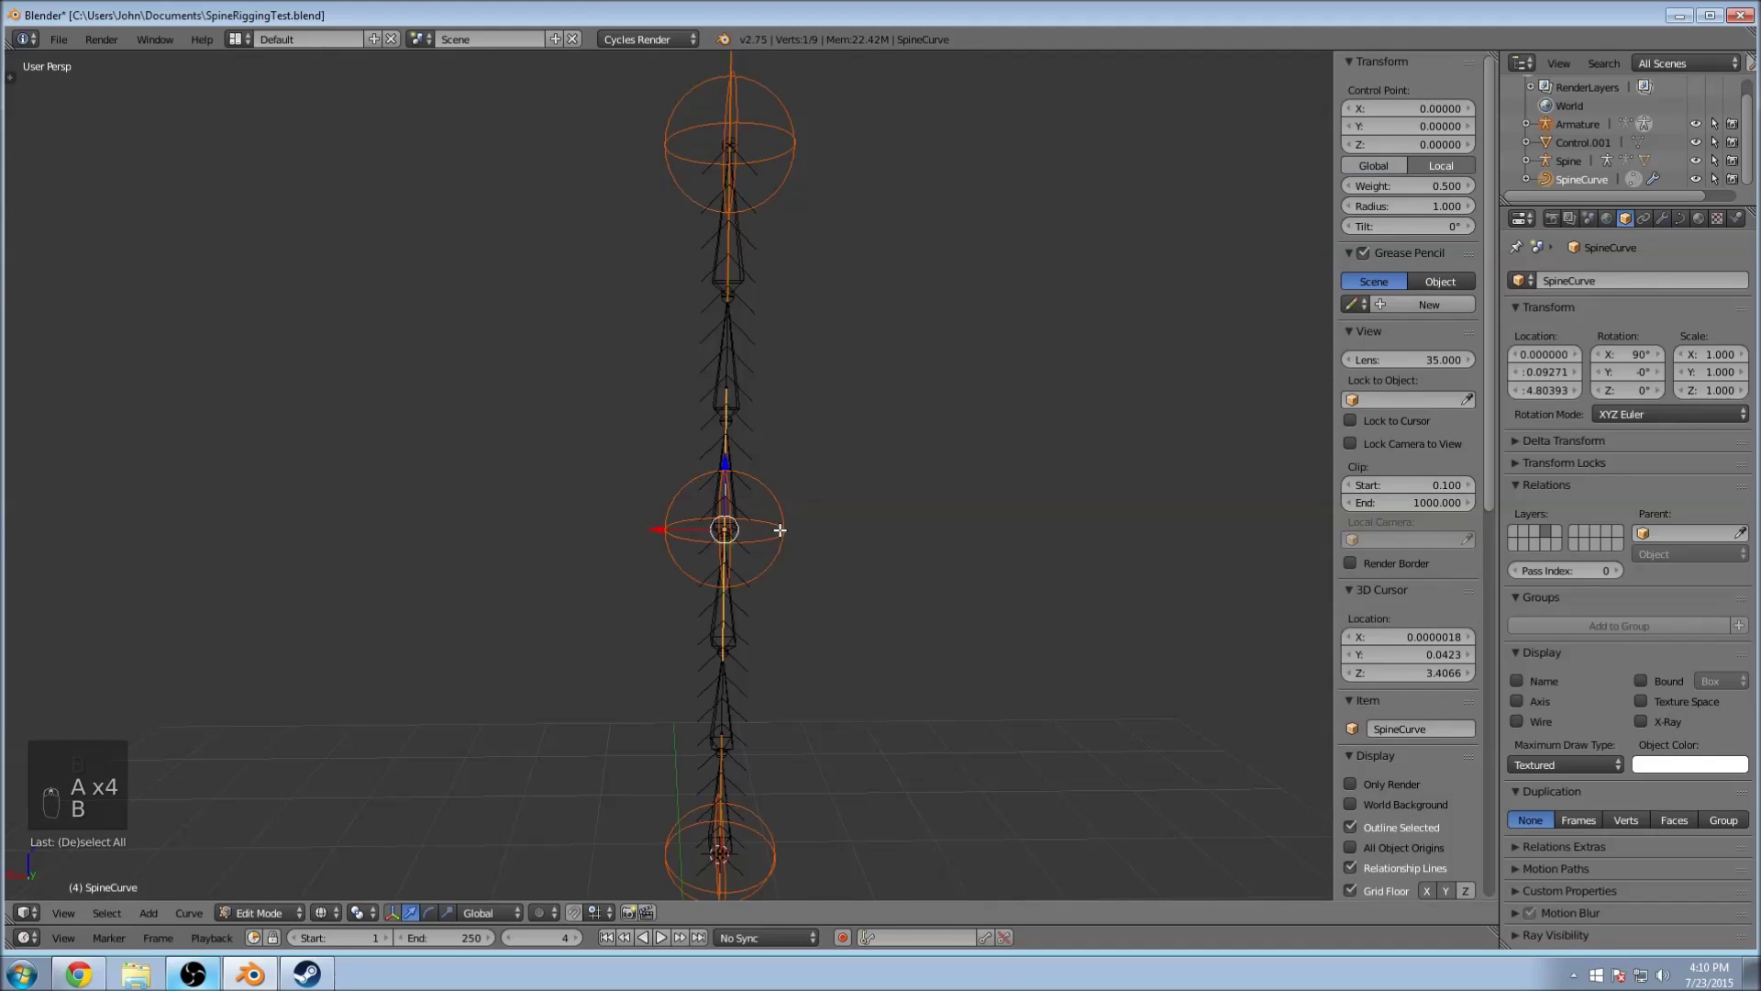
scroll(857, 476, "up", 4)
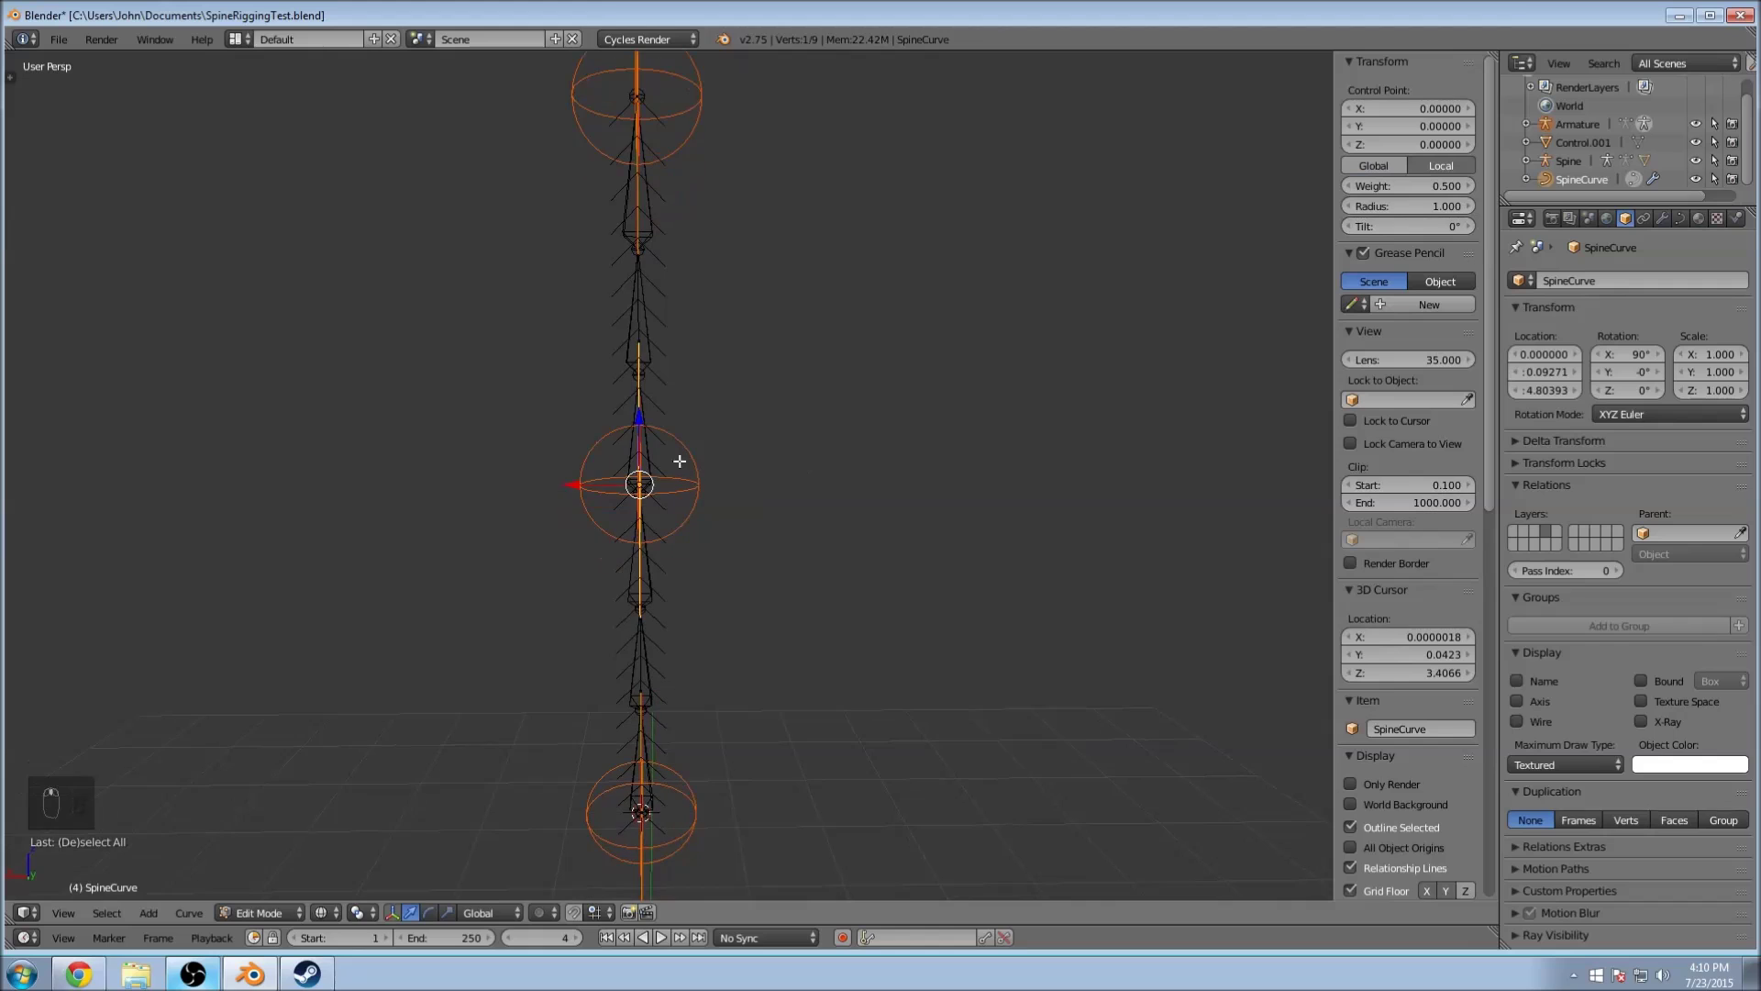
key("ctrl+h")
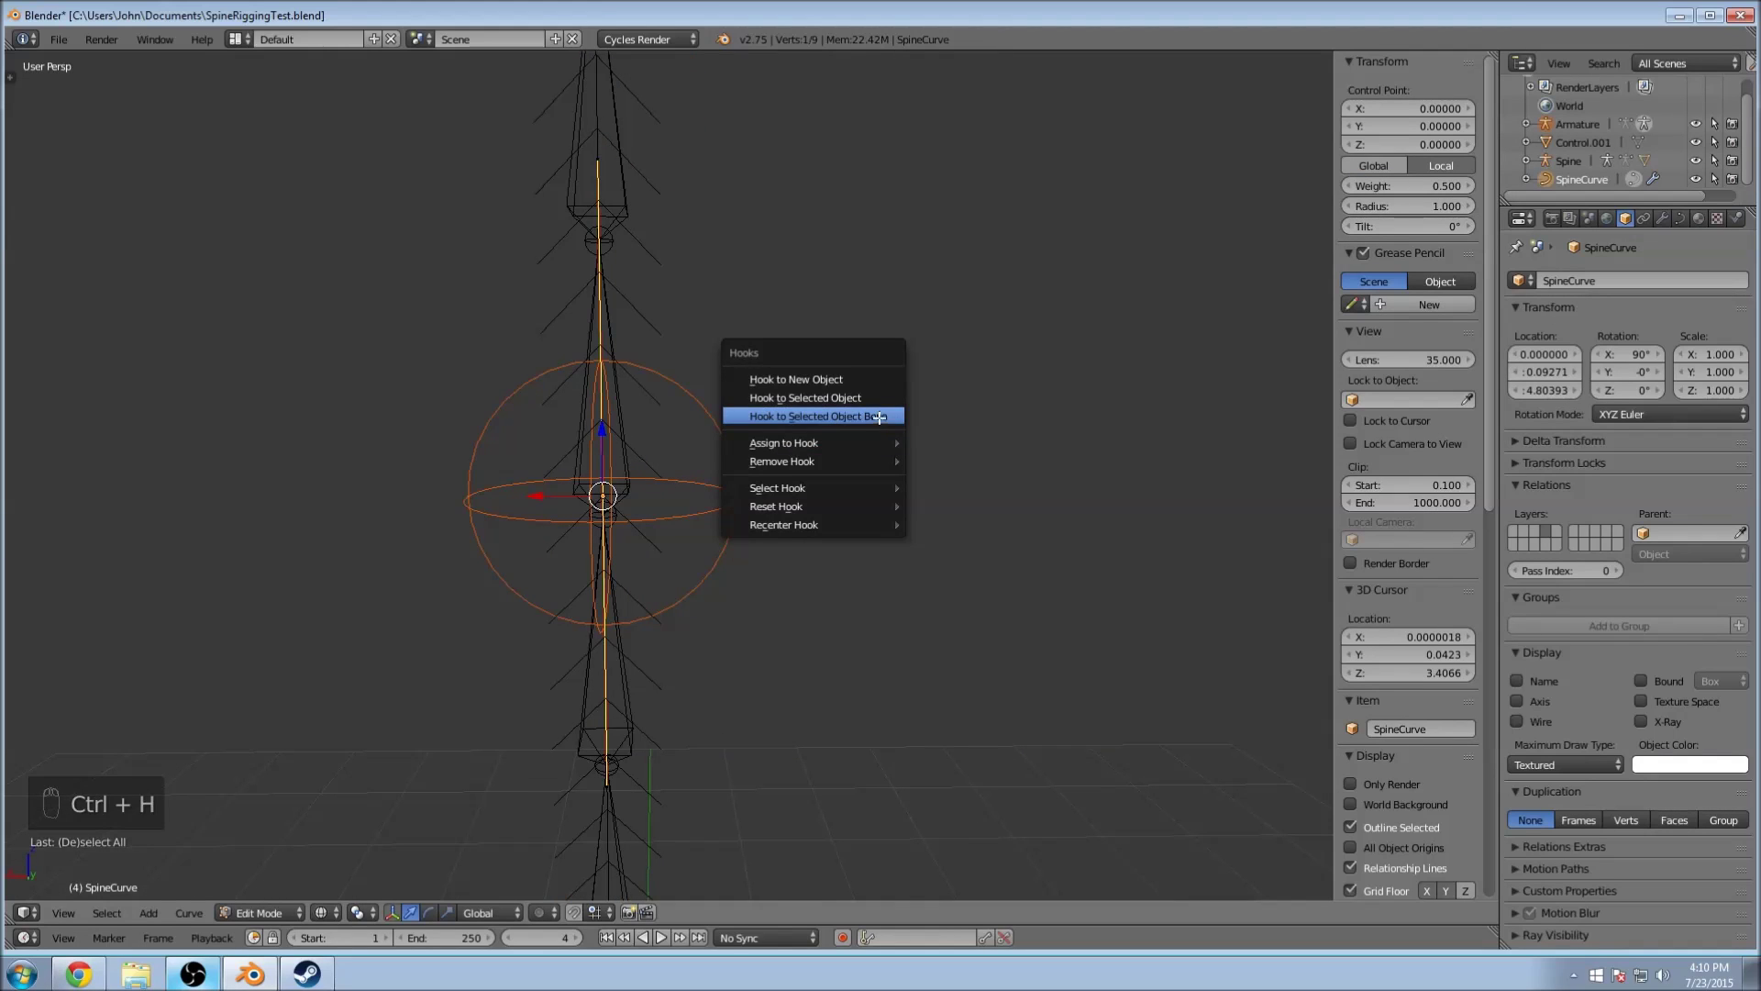
left_click(879, 417)
scroll(830, 464, "down", 5)
Step: Select the bottom control bone, hook SpineCurve's bottom control point to that selected object bone, and return to Object Mode
key("Tab")
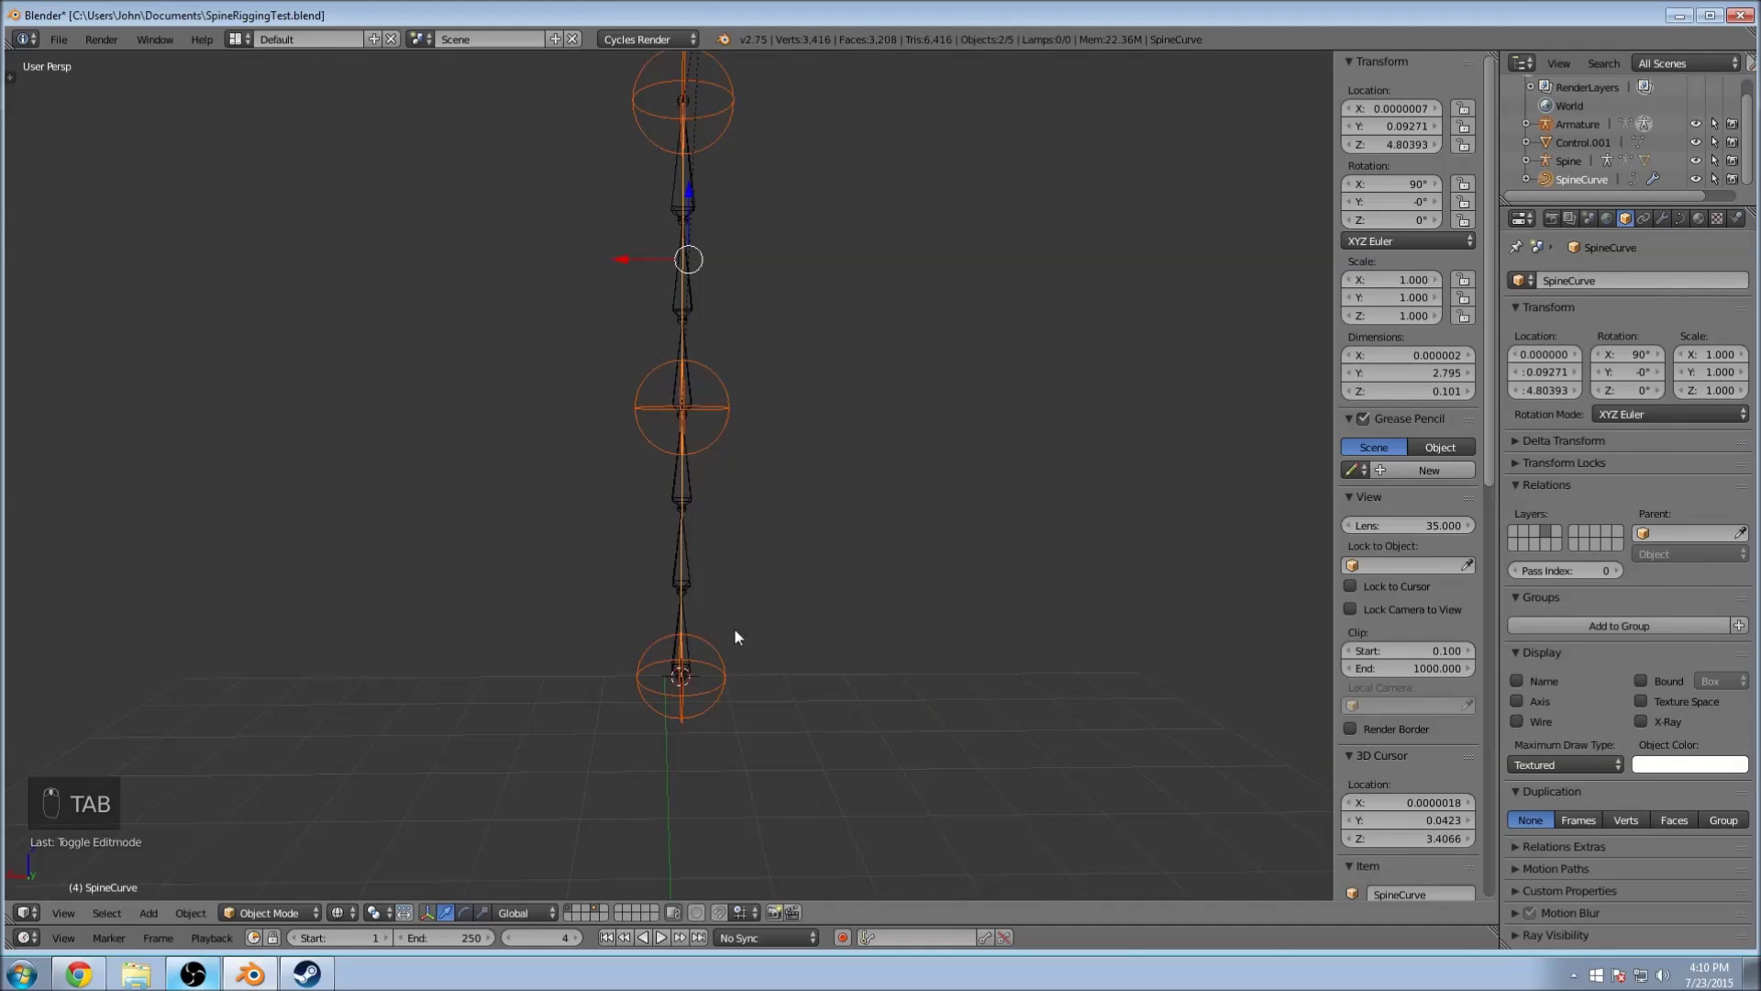
right_click(728, 671)
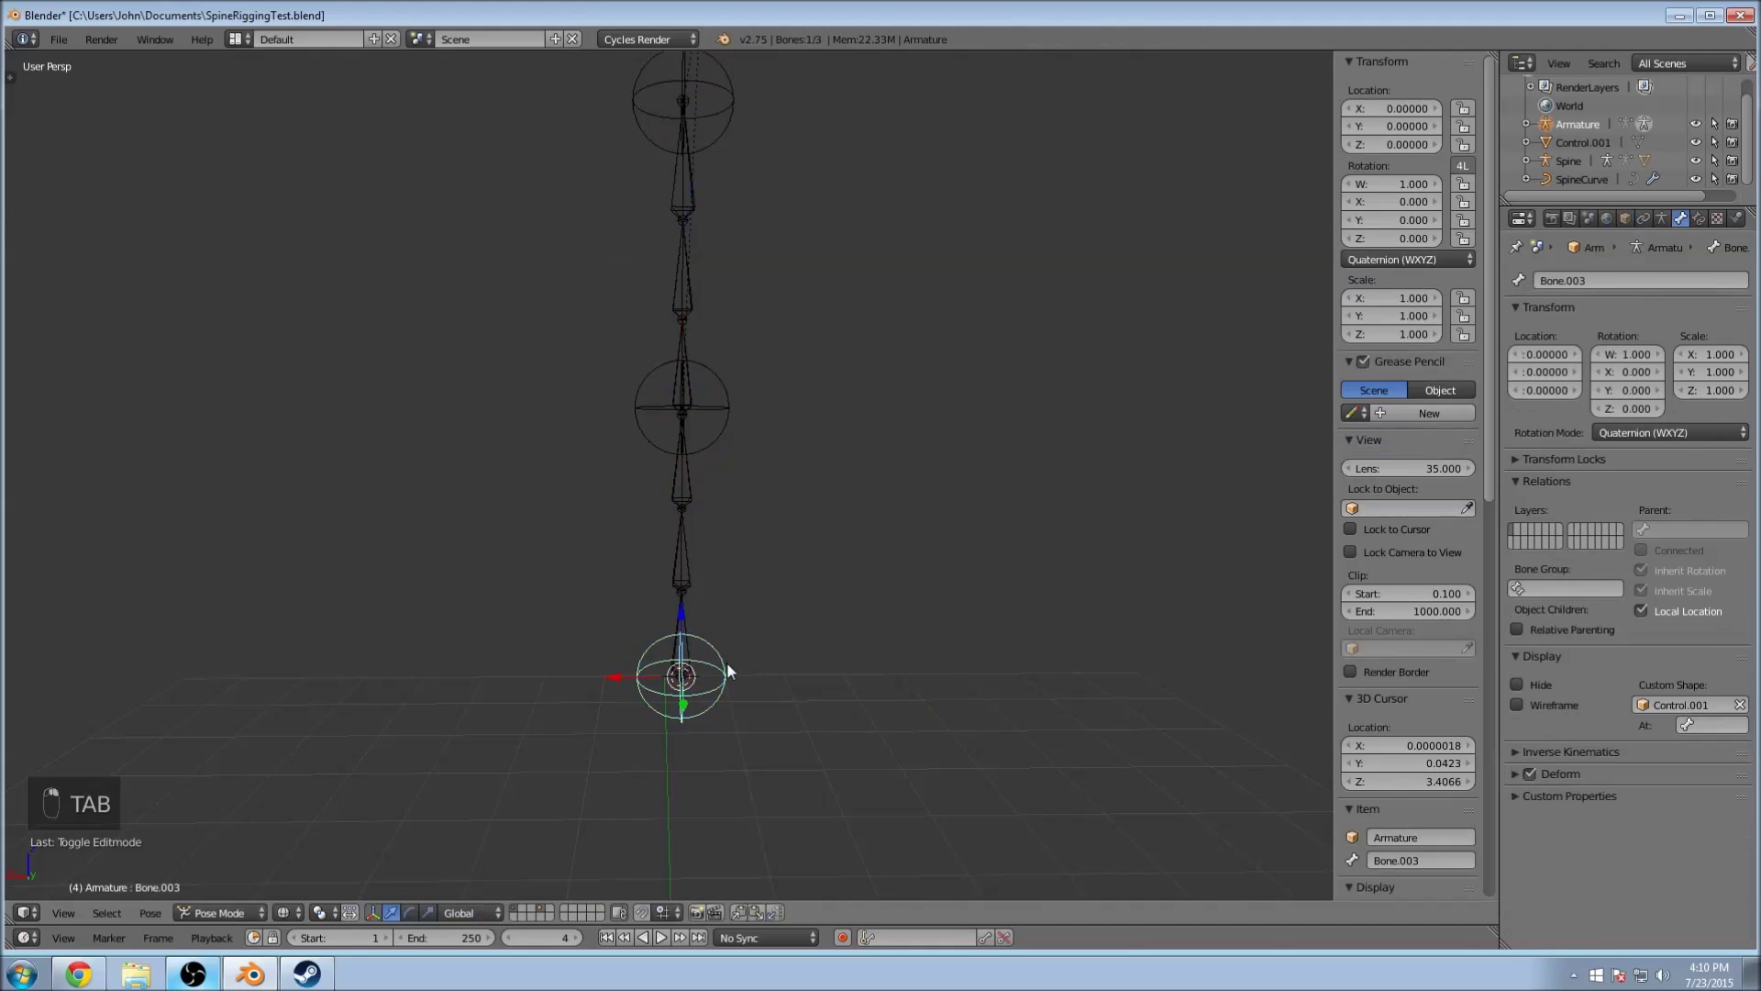
left_click(1588, 172)
key("Tab")
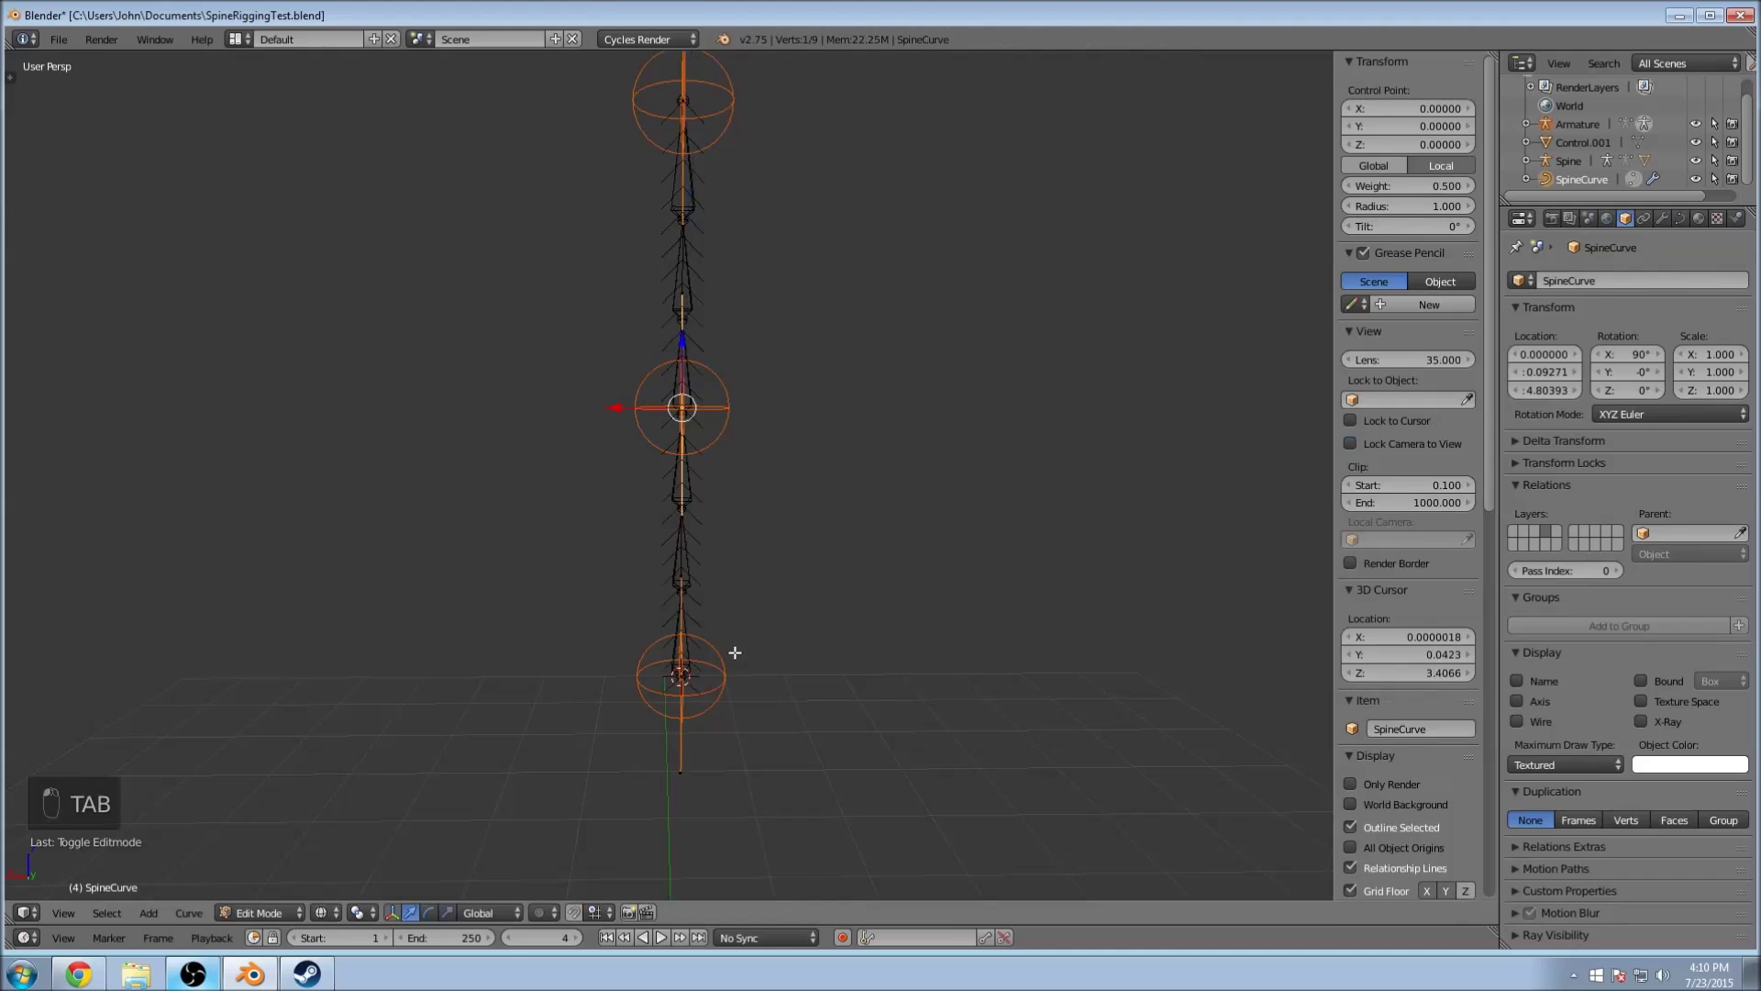
scroll(763, 602, "down", 1)
key("a")
key("a")
key("b")
left_click_drag(676, 641, 786, 602)
key("ctrl+h")
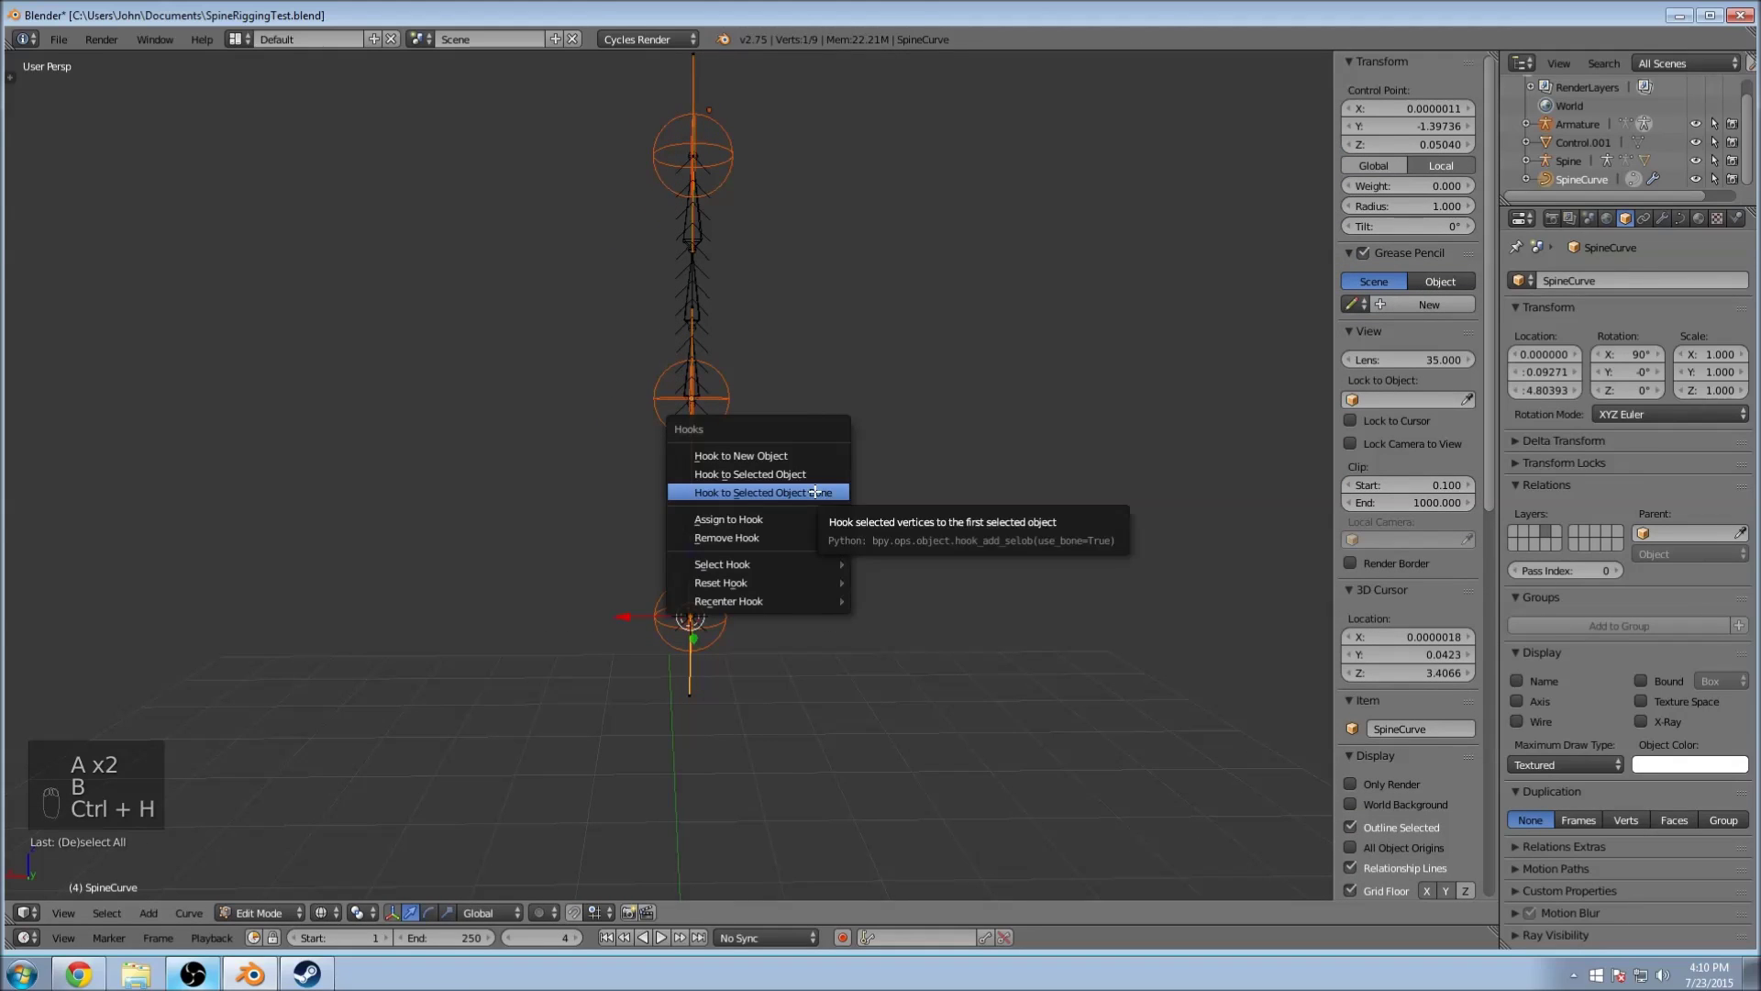
left_click(816, 488)
scroll(817, 482, "down", 3)
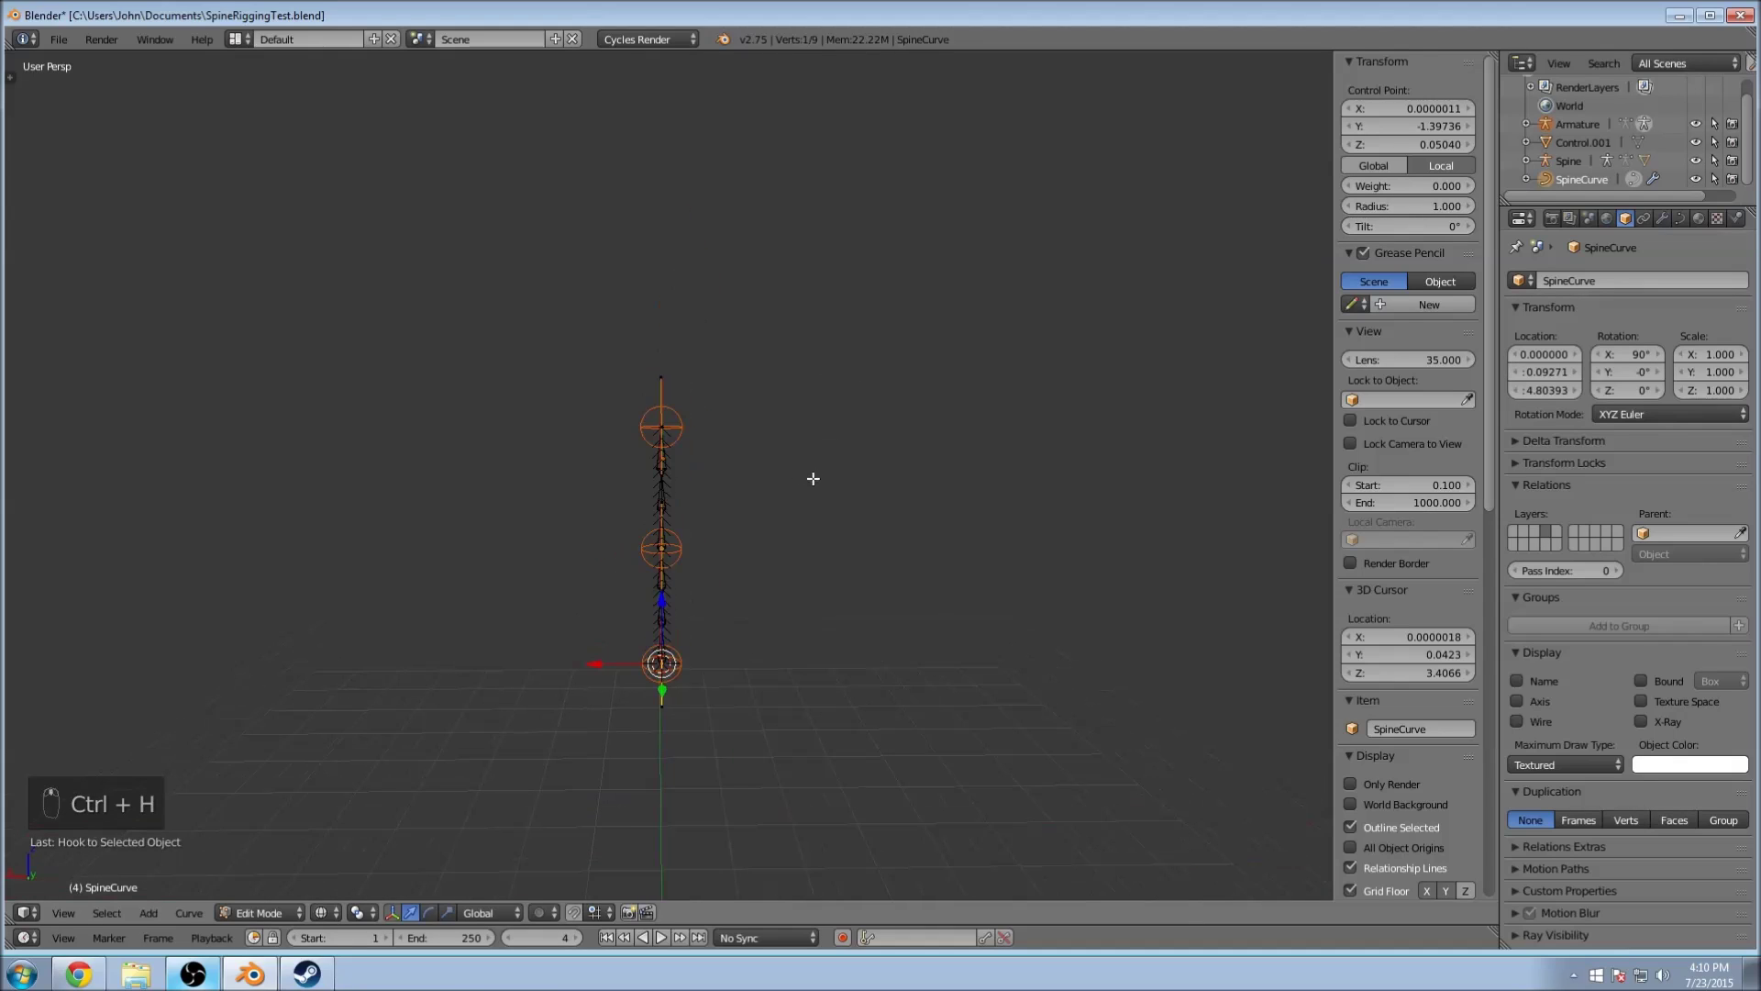
right_click(677, 418)
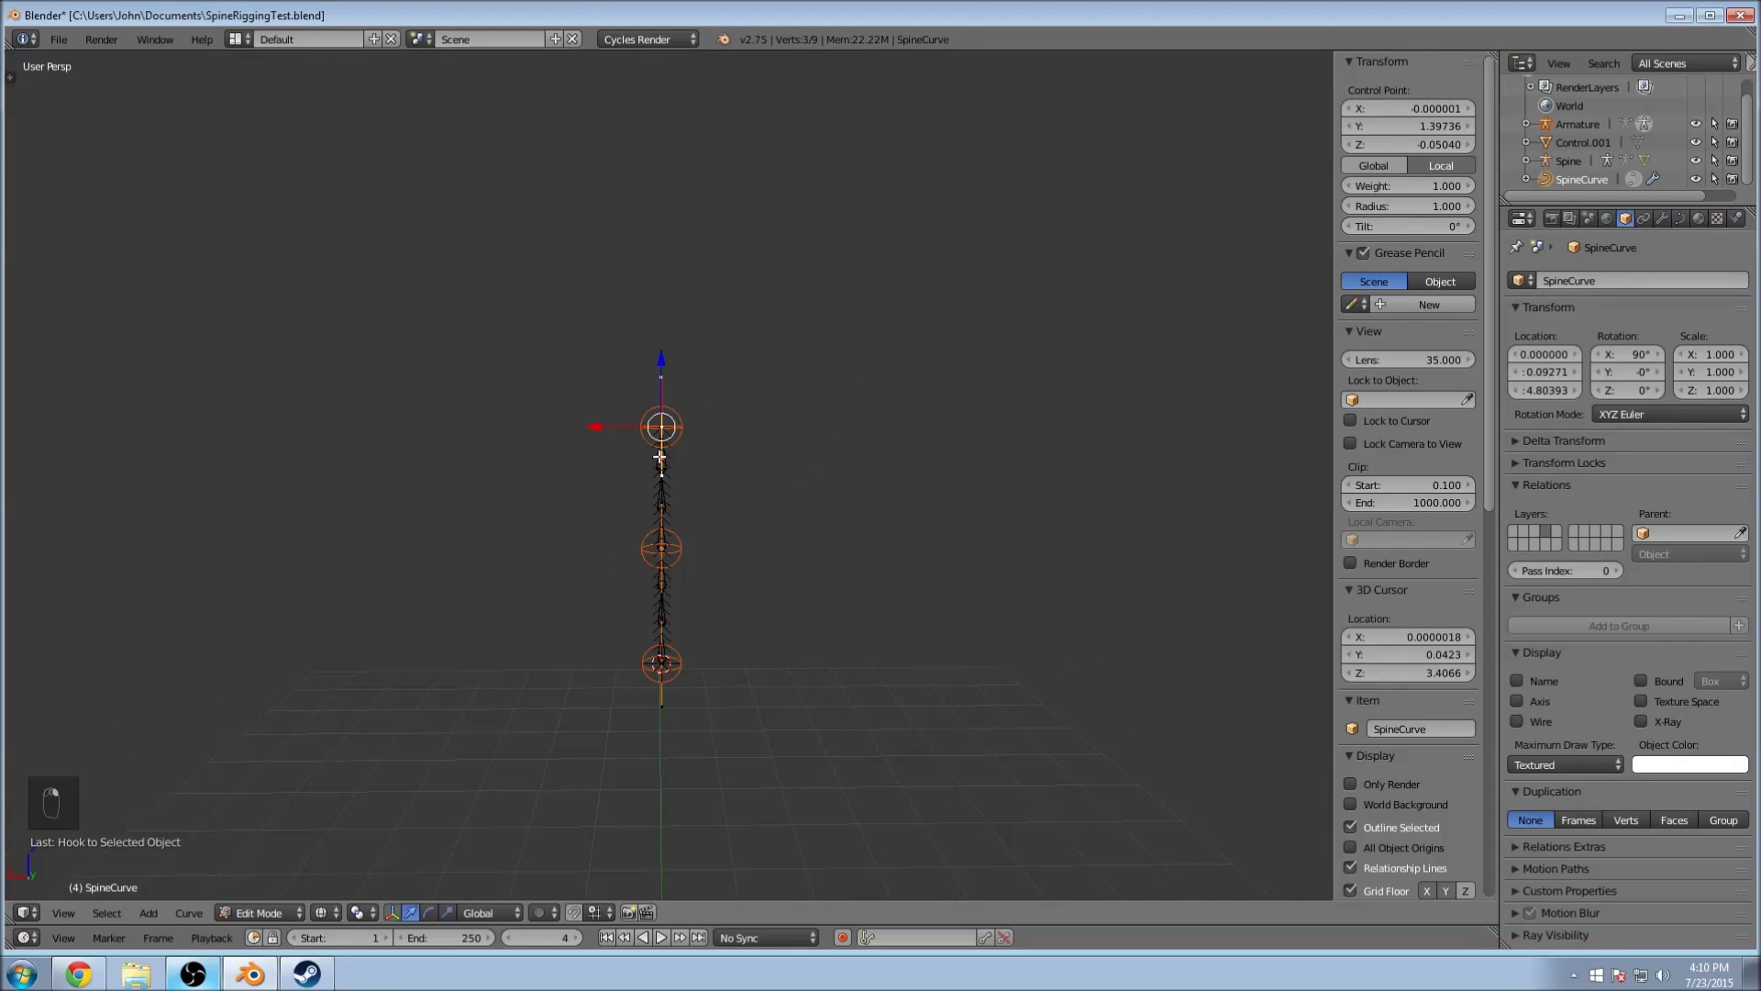
key("Tab")
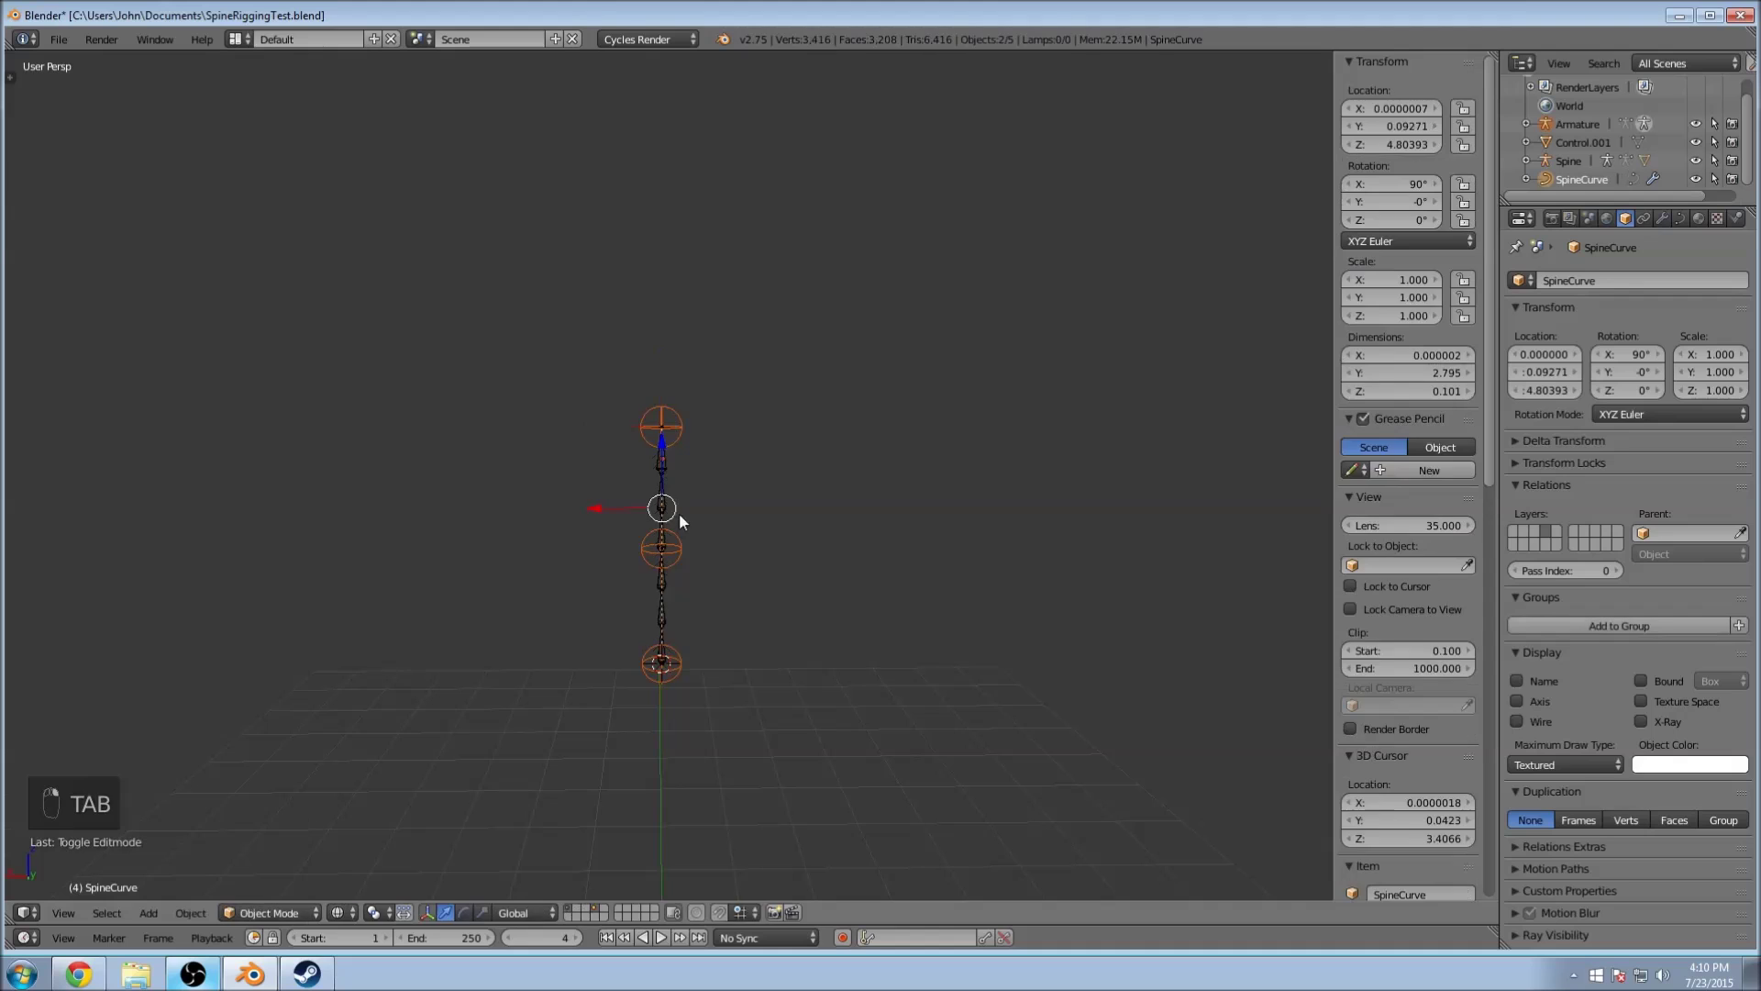
Step: Try moving the top control bone to test the spine's bending, and undo the move
right_click(683, 420)
key("g")
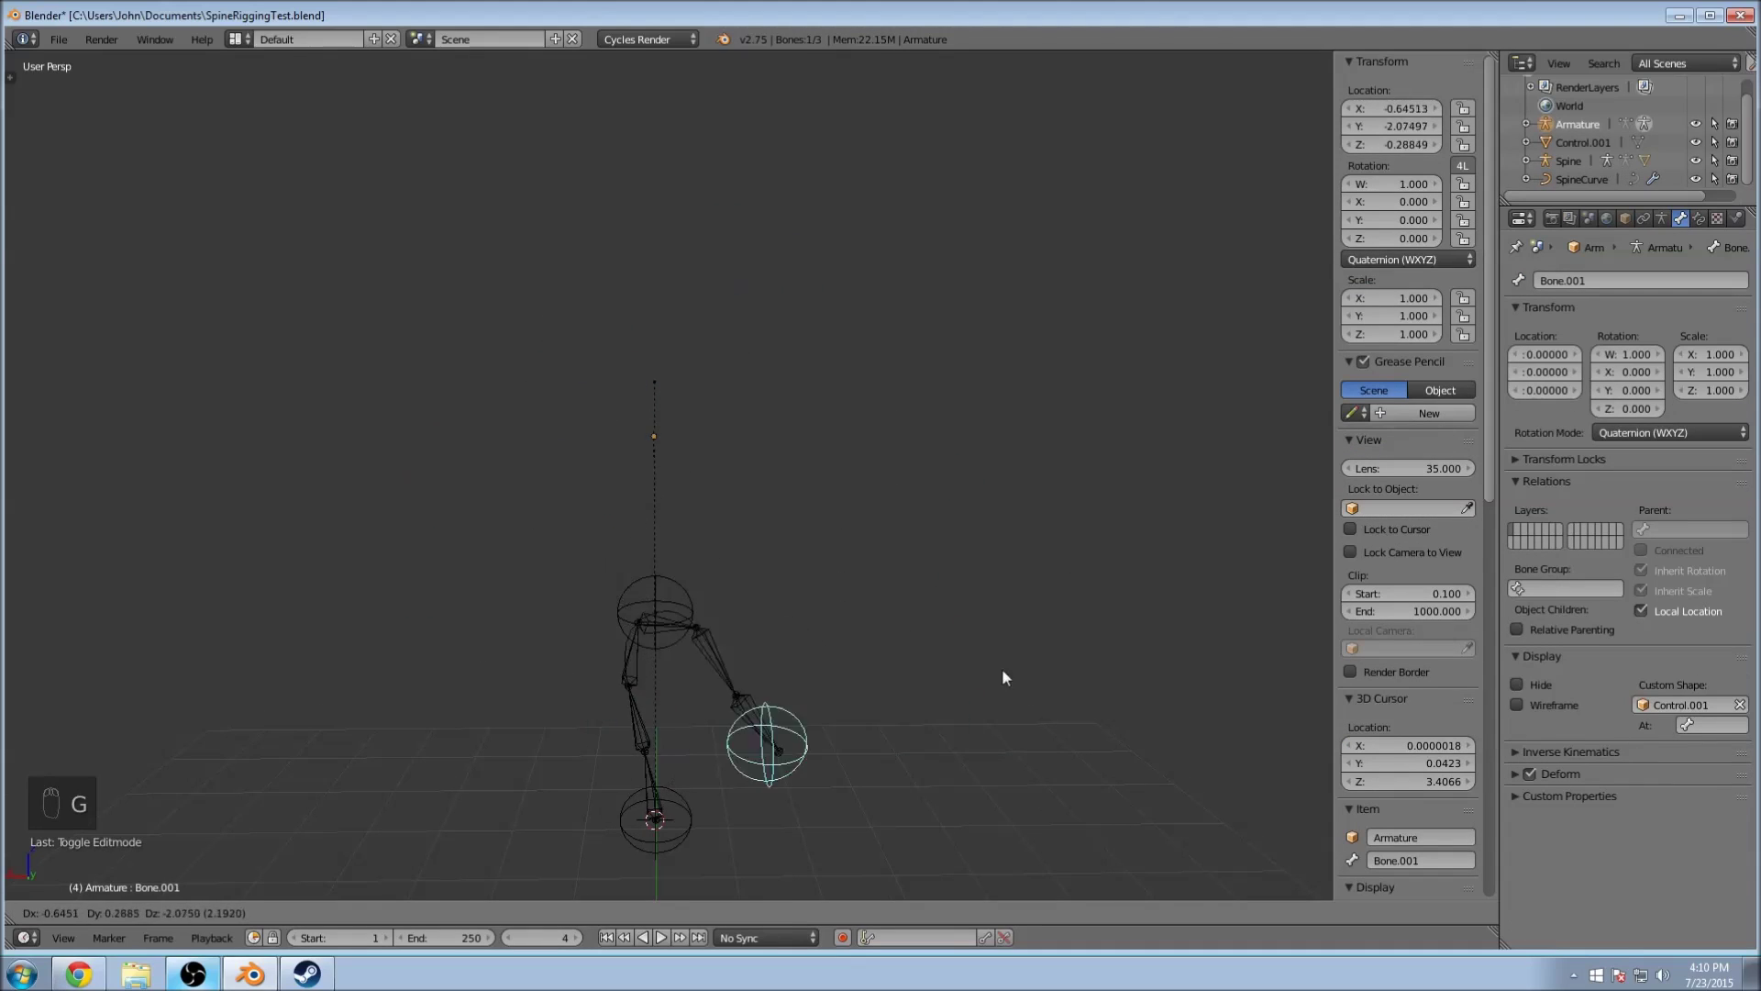
left_click(543, 477)
key("ctrl+z")
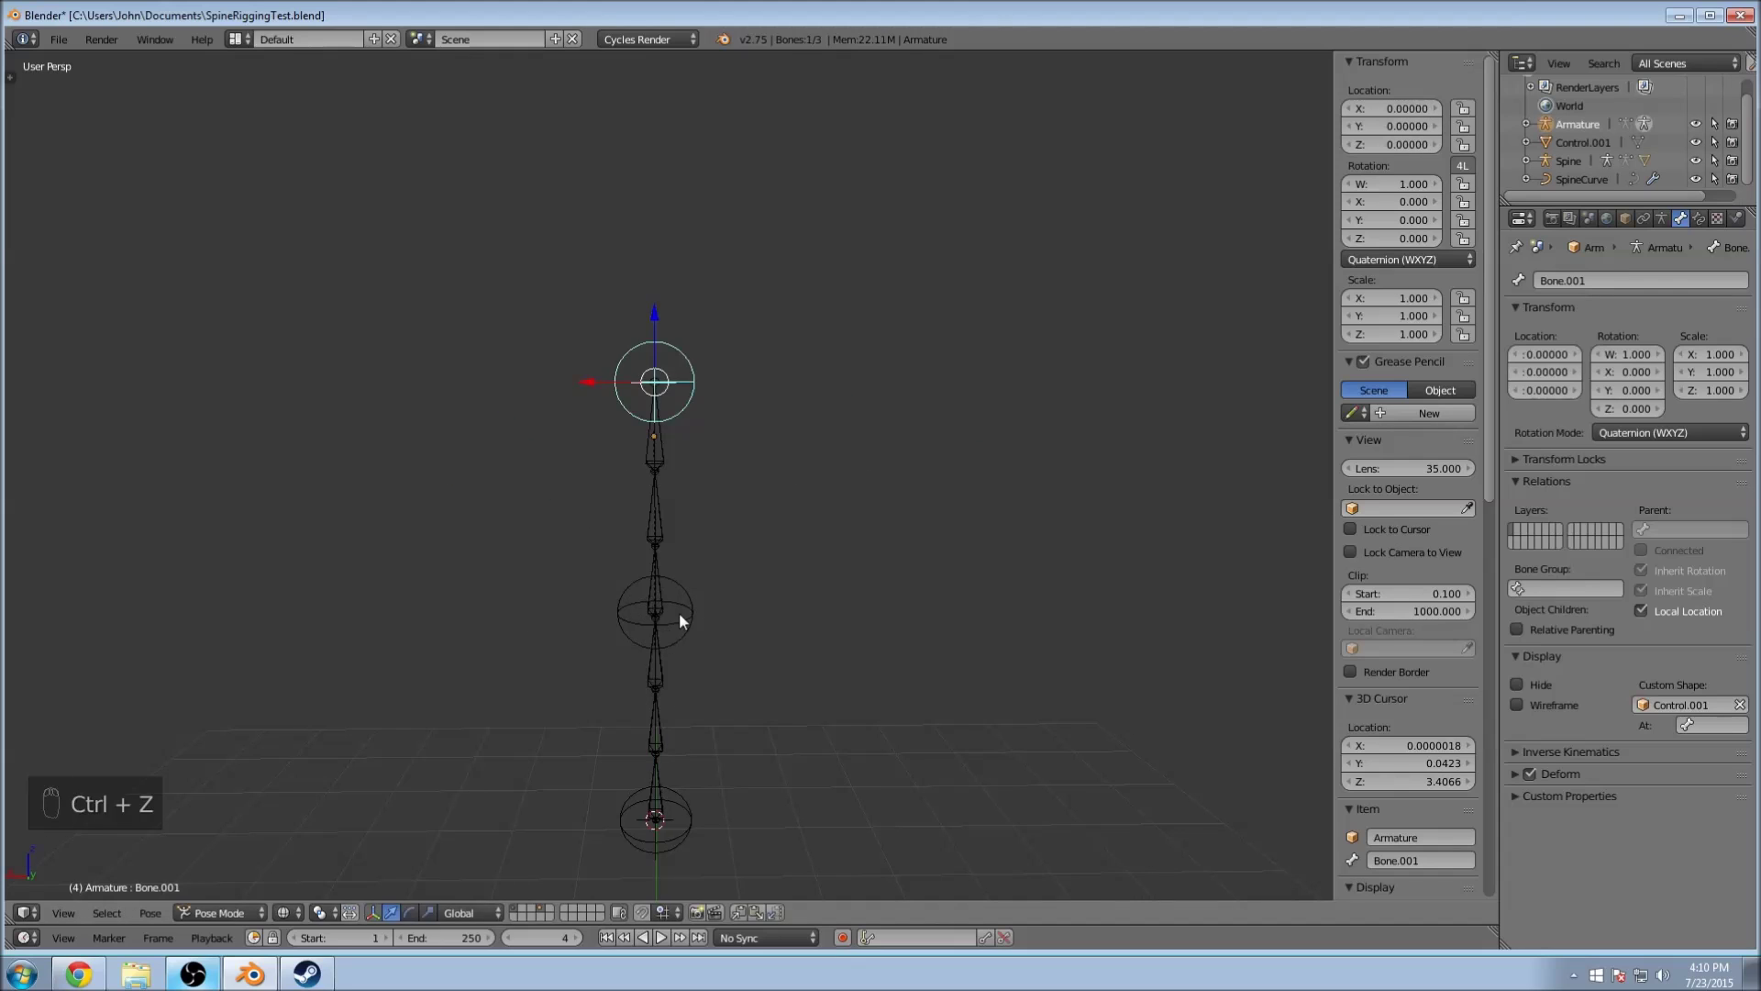
Step: Try moving the middle control bone and undo the move
right_click(670, 633)
key("g")
left_click(664, 620)
key("ctrl+z")
key("ctrl+z")
key("ctrl+z")
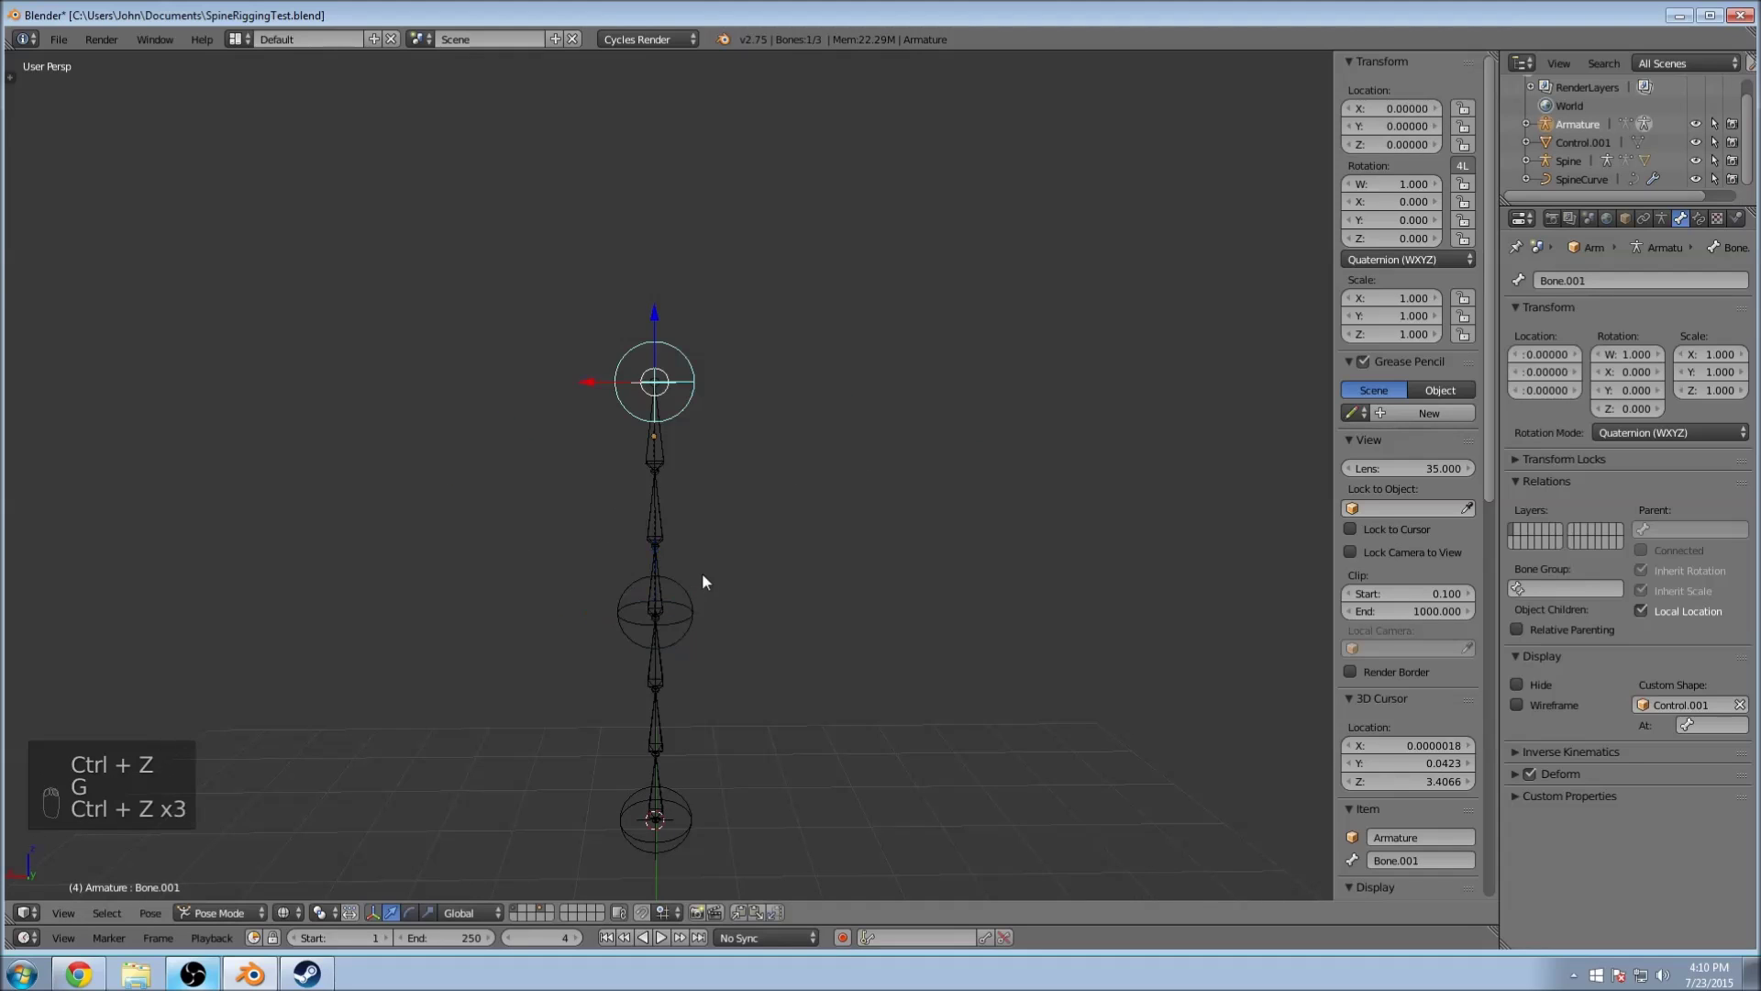
Step: Switch the control armature to Object Mode
middle_click_drag(778, 498, 873, 459)
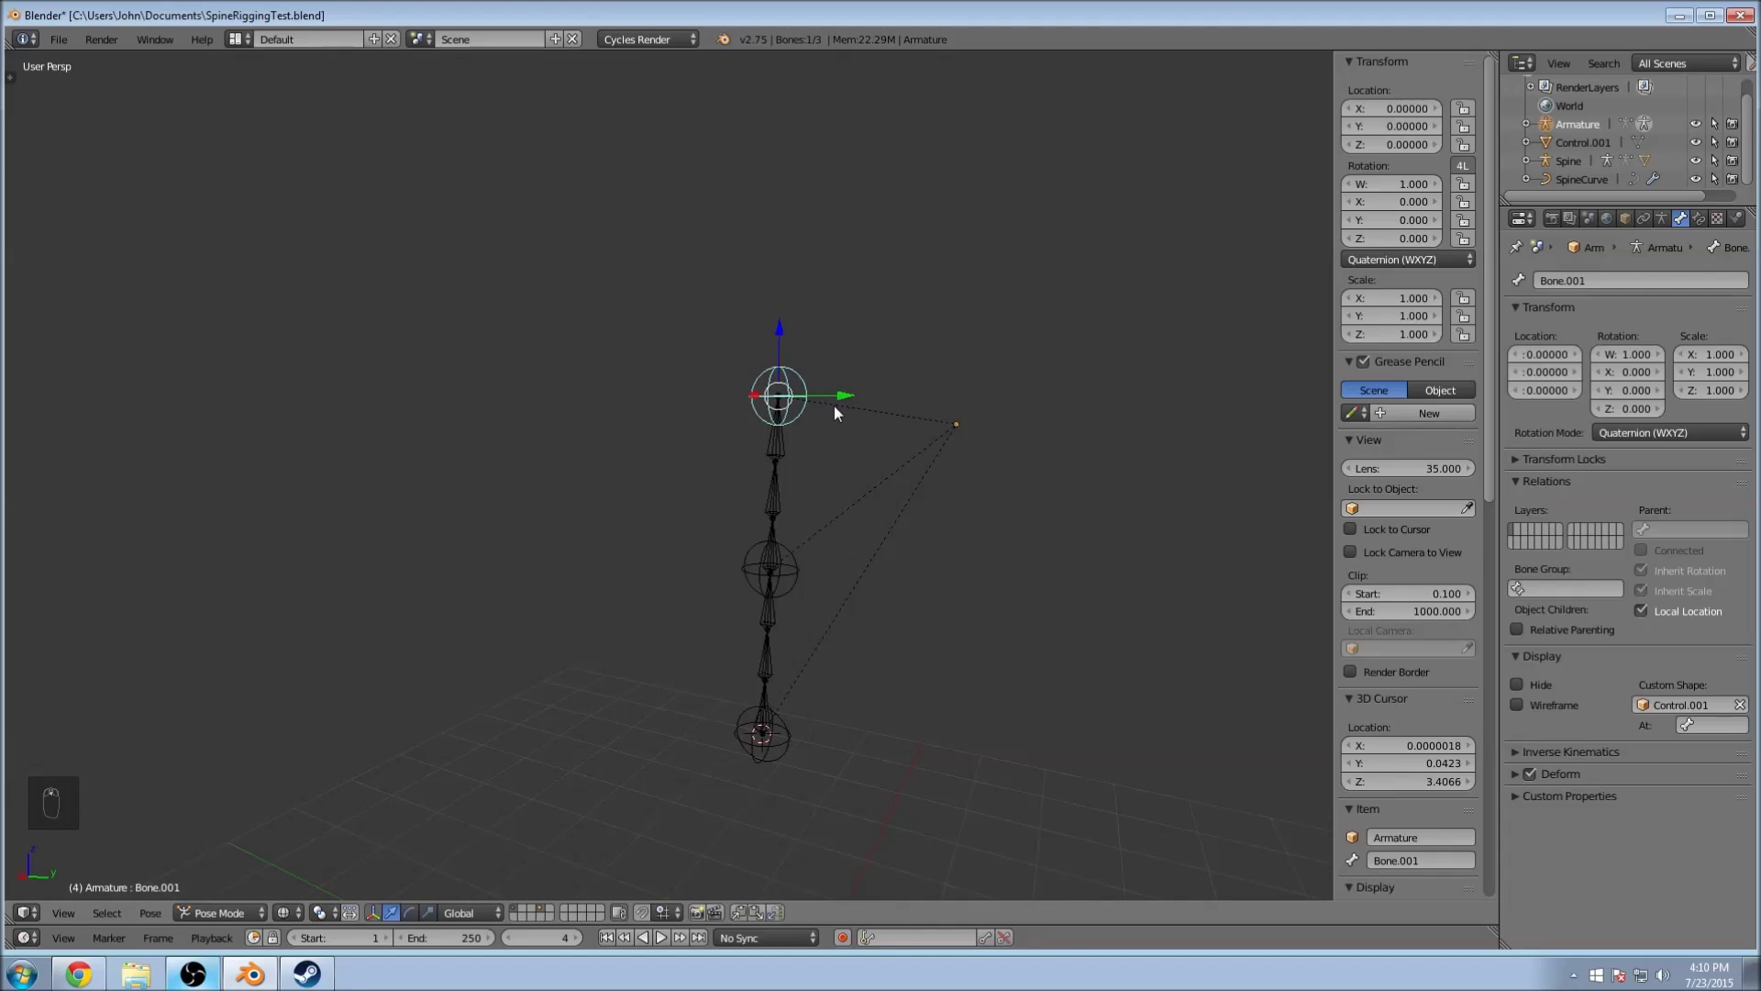
middle_click_drag(813, 407, 1002, 449)
key("Tab")
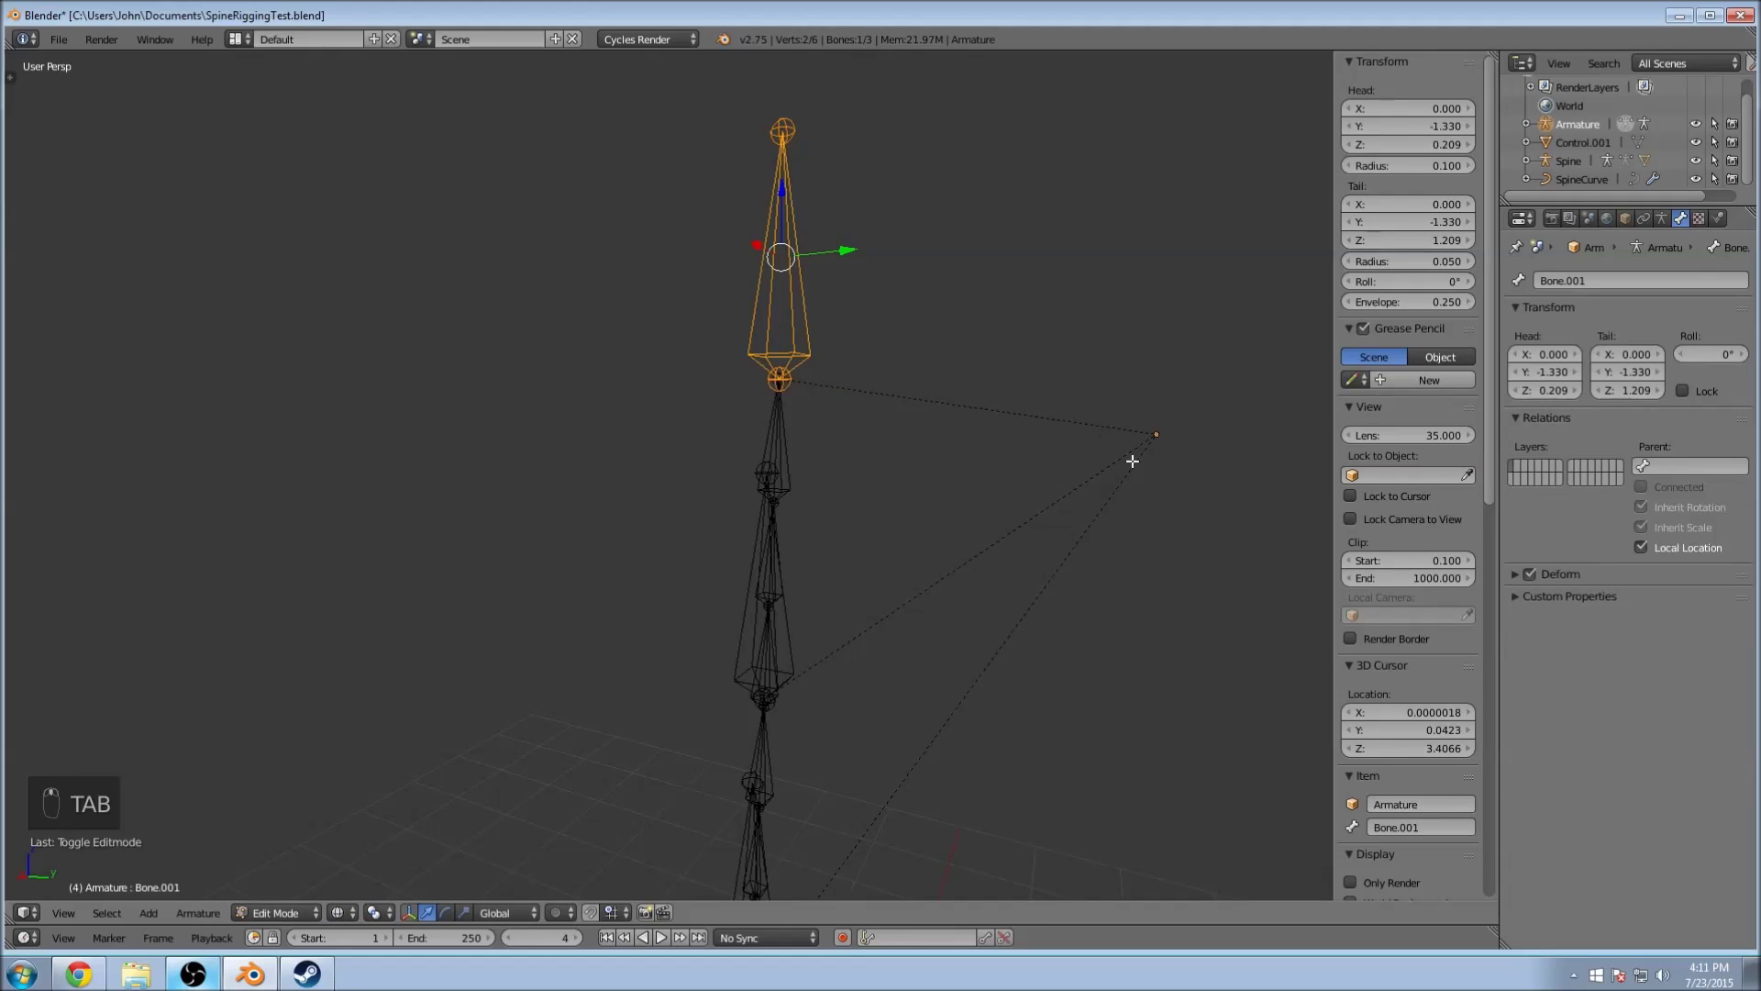
key("Tab")
left_click(222, 915)
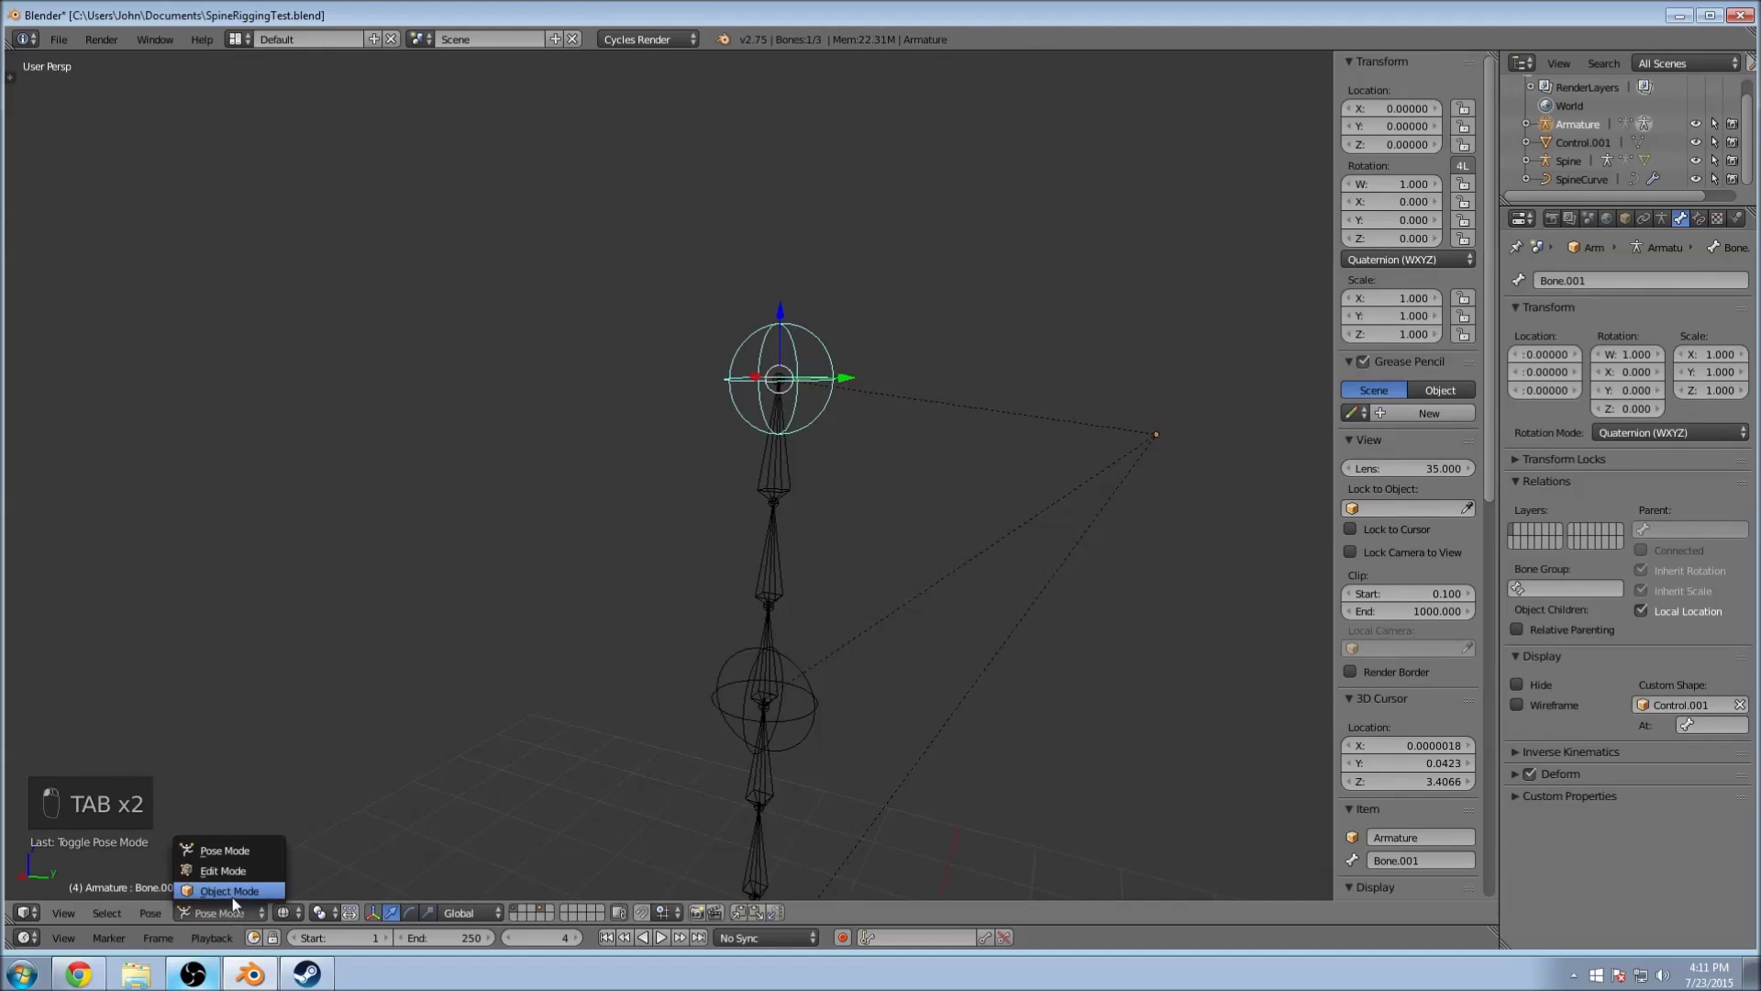
left_click(229, 845)
middle_click_drag(1038, 537, 920, 363)
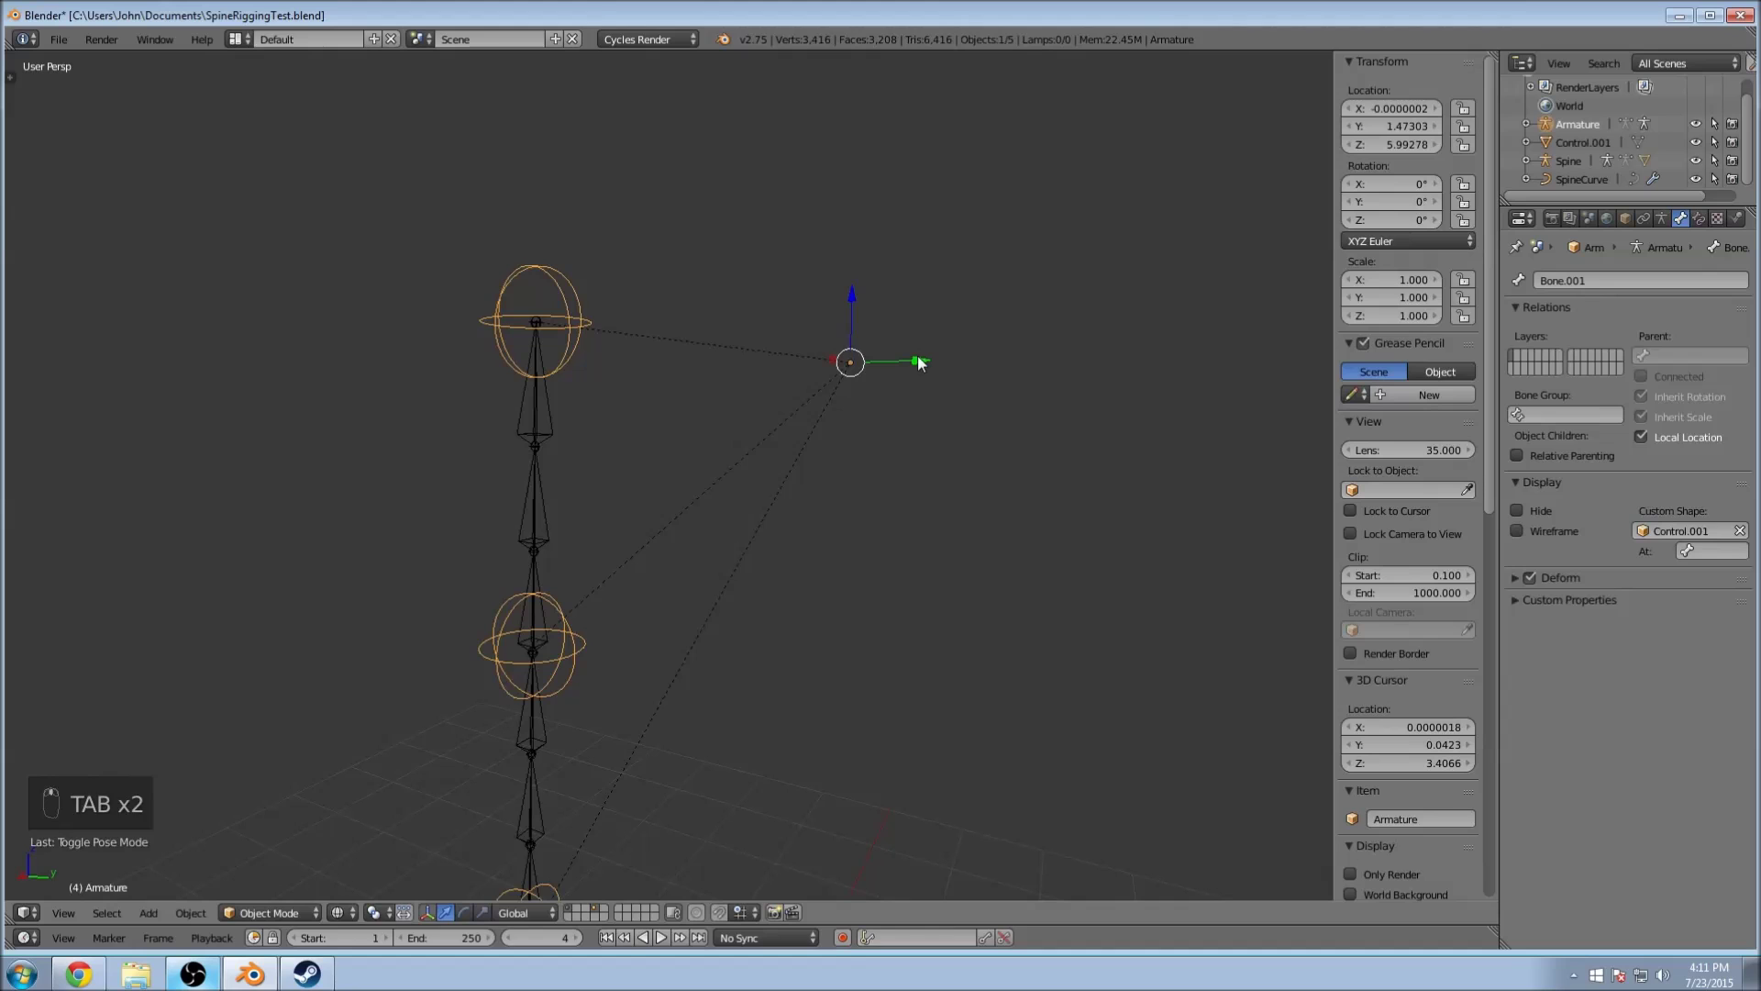
Step: Use Set Origin on the control armature to place its origin within the spine bone chain
key("ctrl+alt+shift+c")
left_click(881, 420)
middle_click_drag(587, 470, 674, 438)
key("ctrl+shift+space")
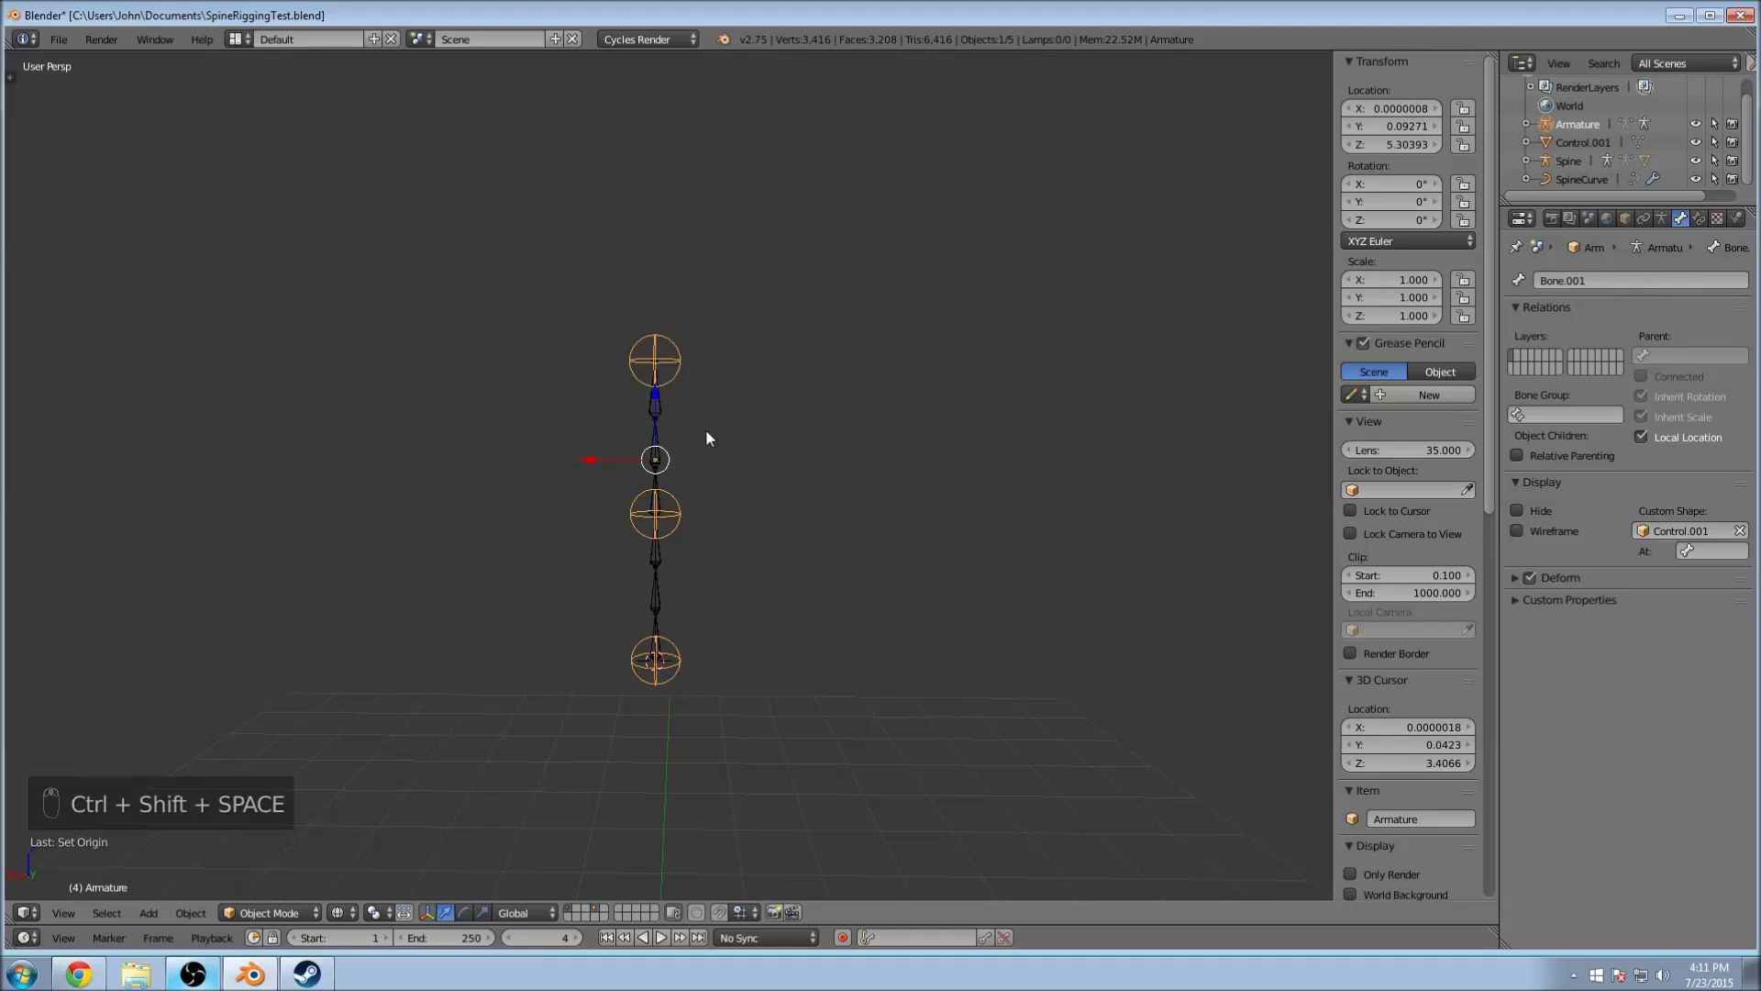
key("ctrl+alt+shift+c")
left_click(744, 445)
scroll(706, 481, "up", 3)
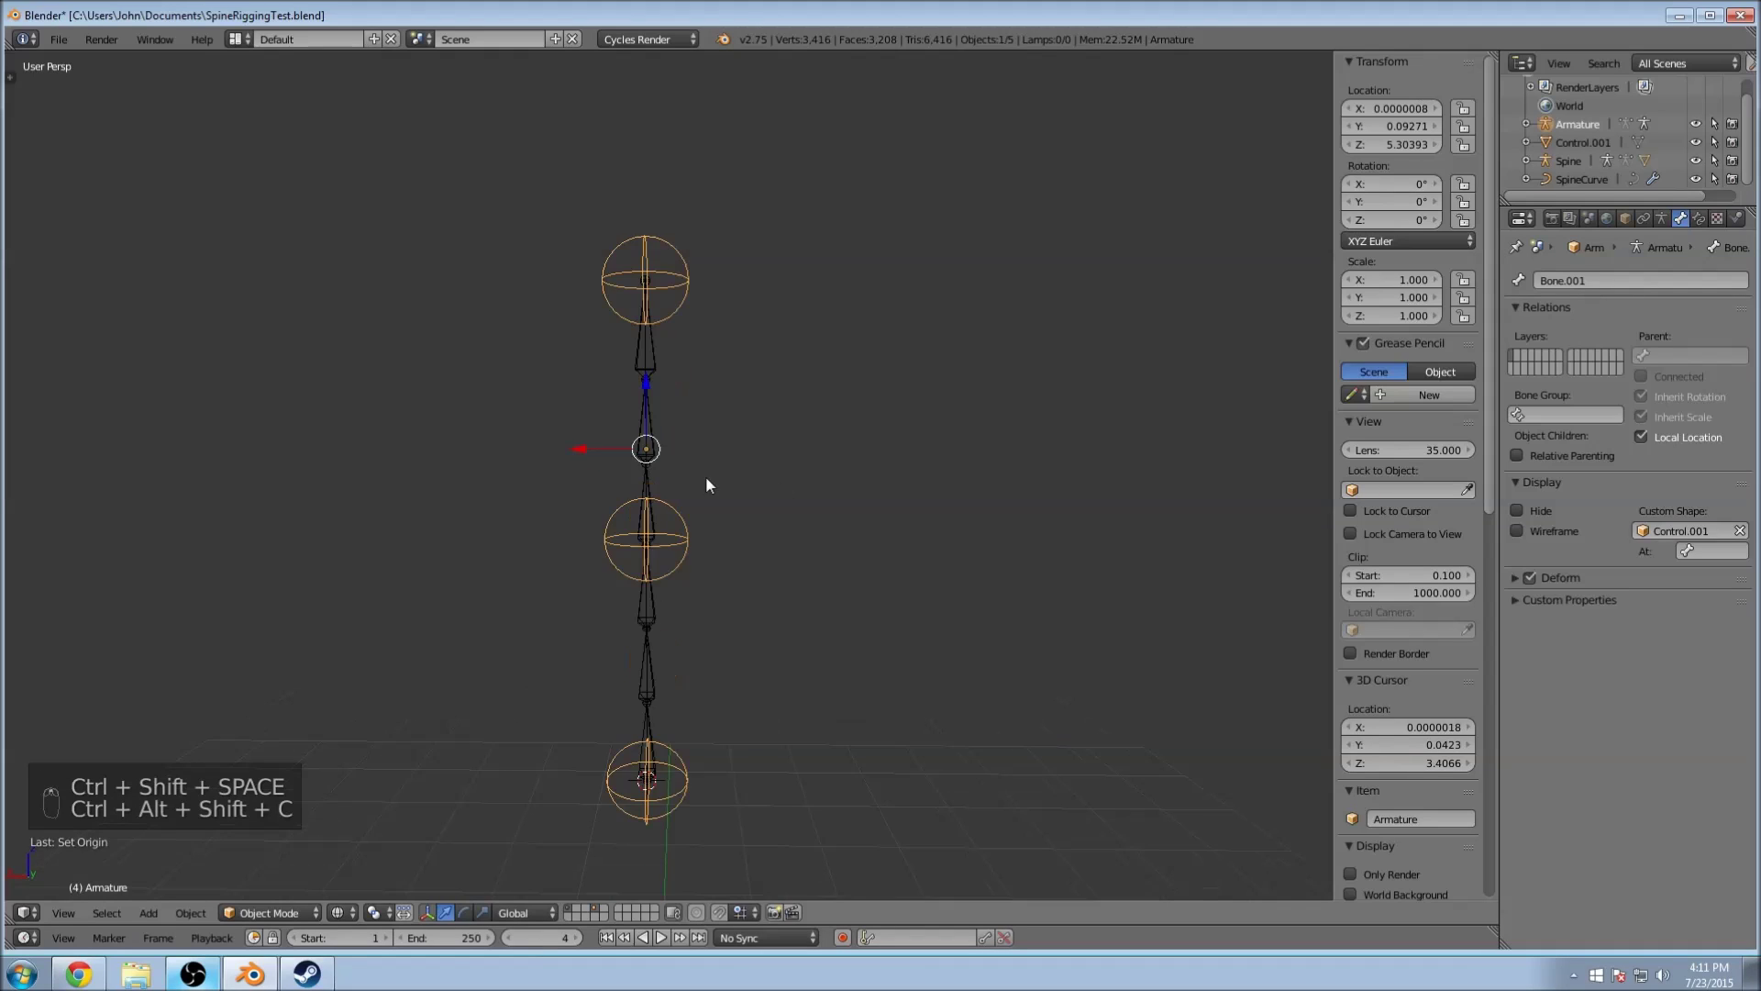
middle_click_drag(729, 431, 640, 340)
key("ctrl+alt+shift+c")
left_click(795, 420)
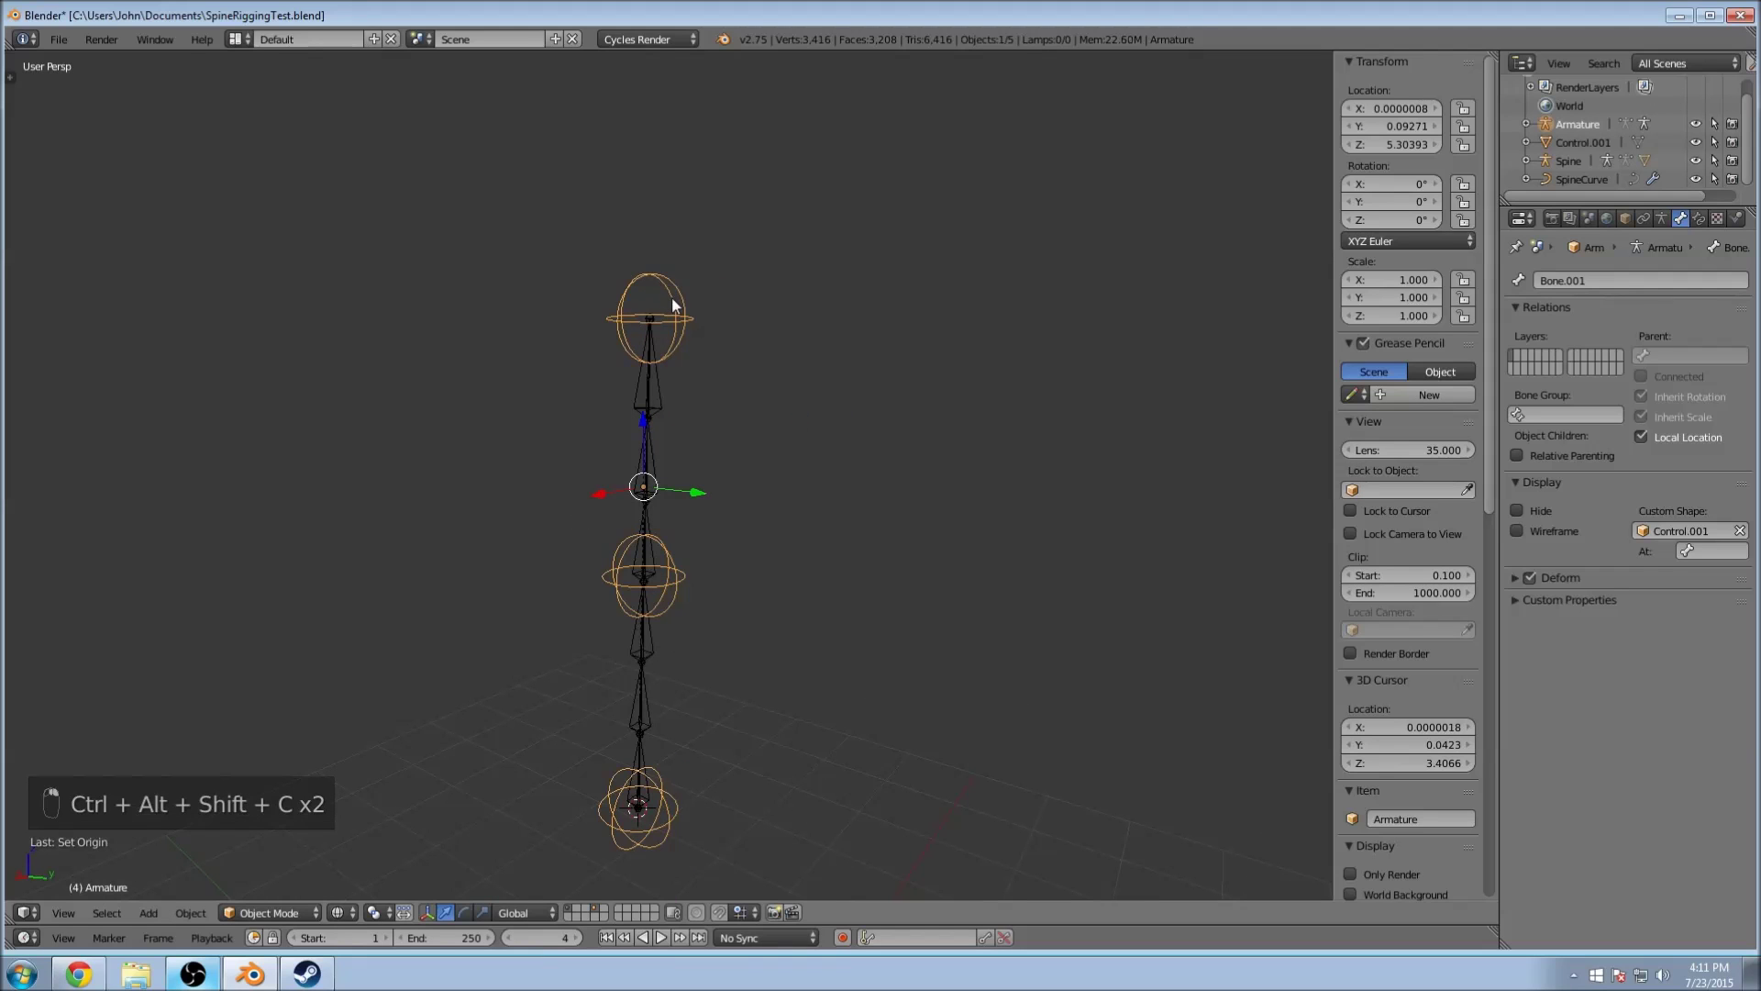
Step: Put the control armature in Pose Mode, try moving the top control bone, and undo the move
left_click(316, 911)
left_click(372, 846)
key("g")
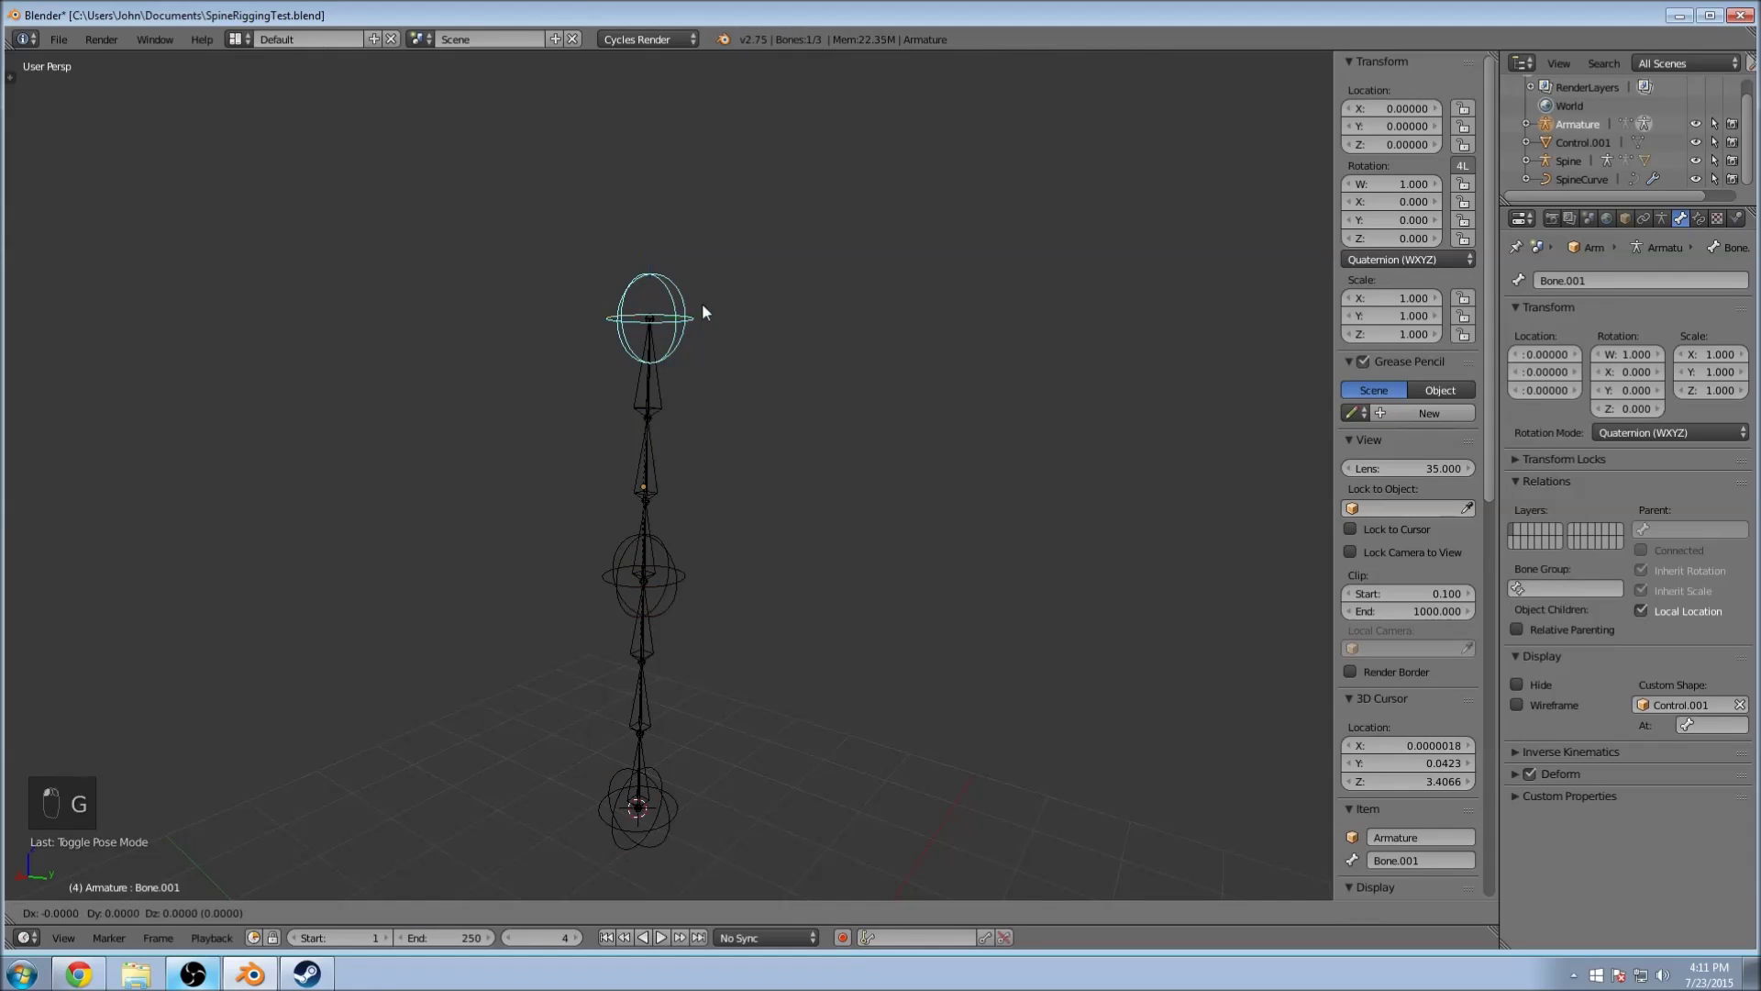
left_click(851, 313)
key("ctrl+z")
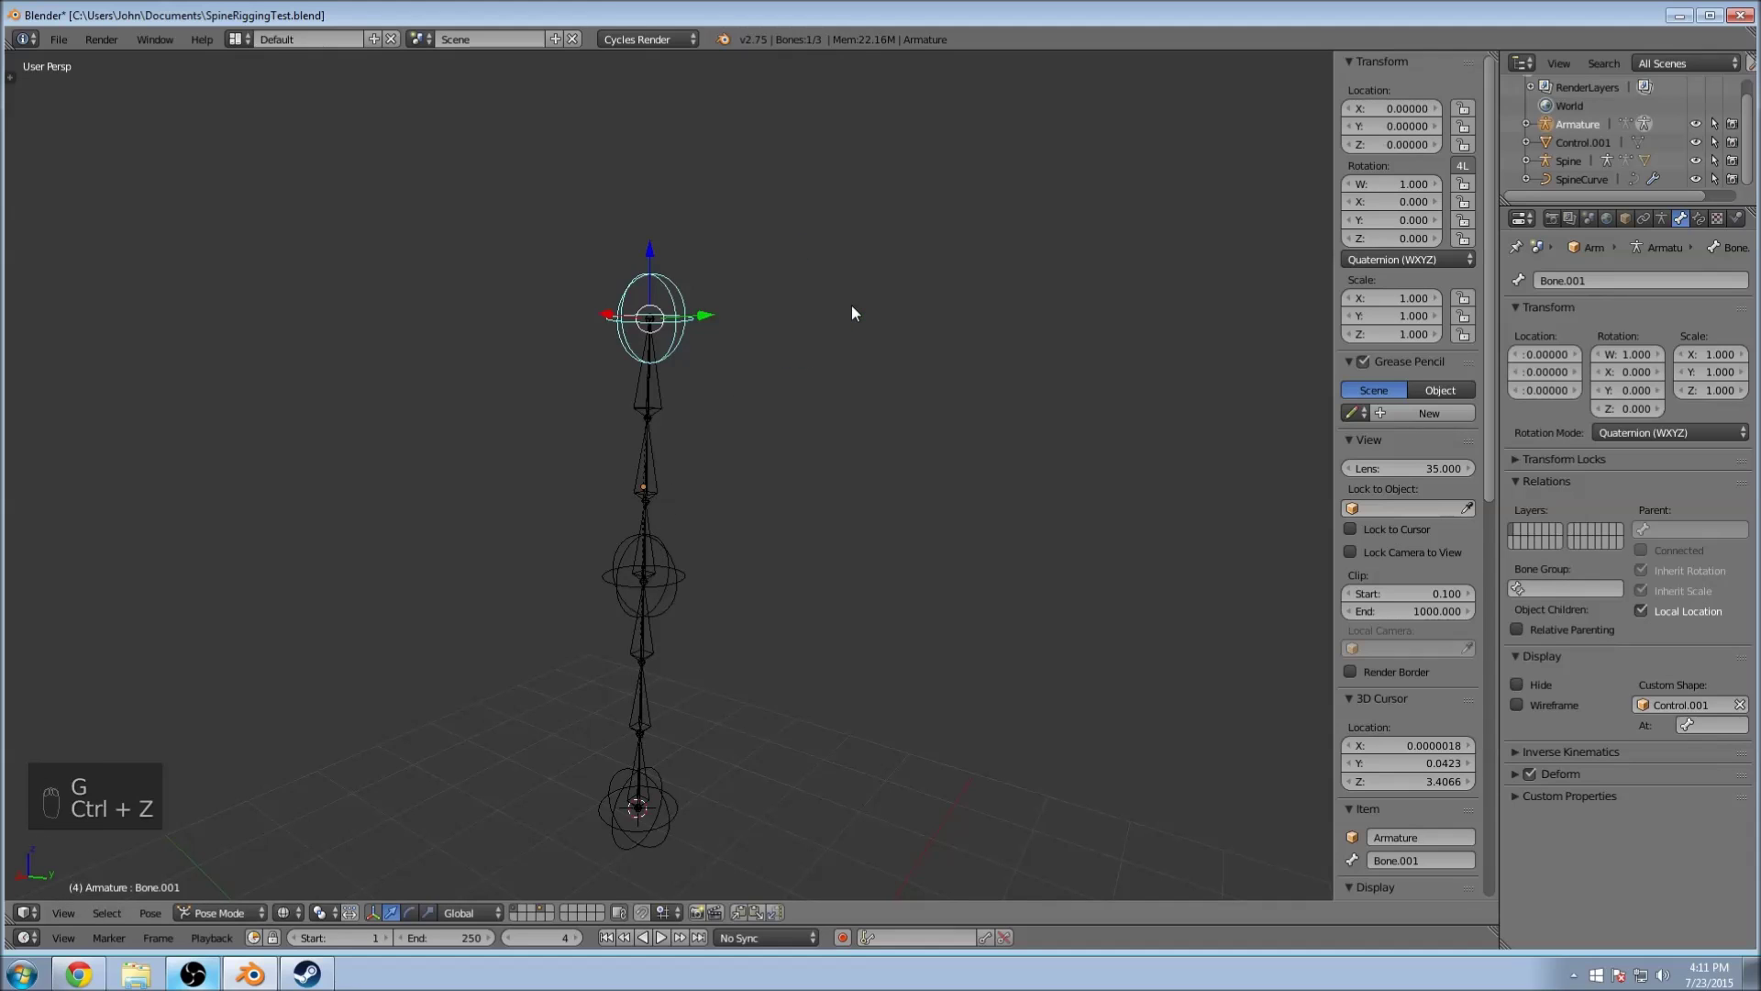
Step: Deselect all control bones and switch the viewport to solid display
key("a")
key("Tab")
key("Tab")
middle_click_drag(783, 384, 740, 402)
key("z")
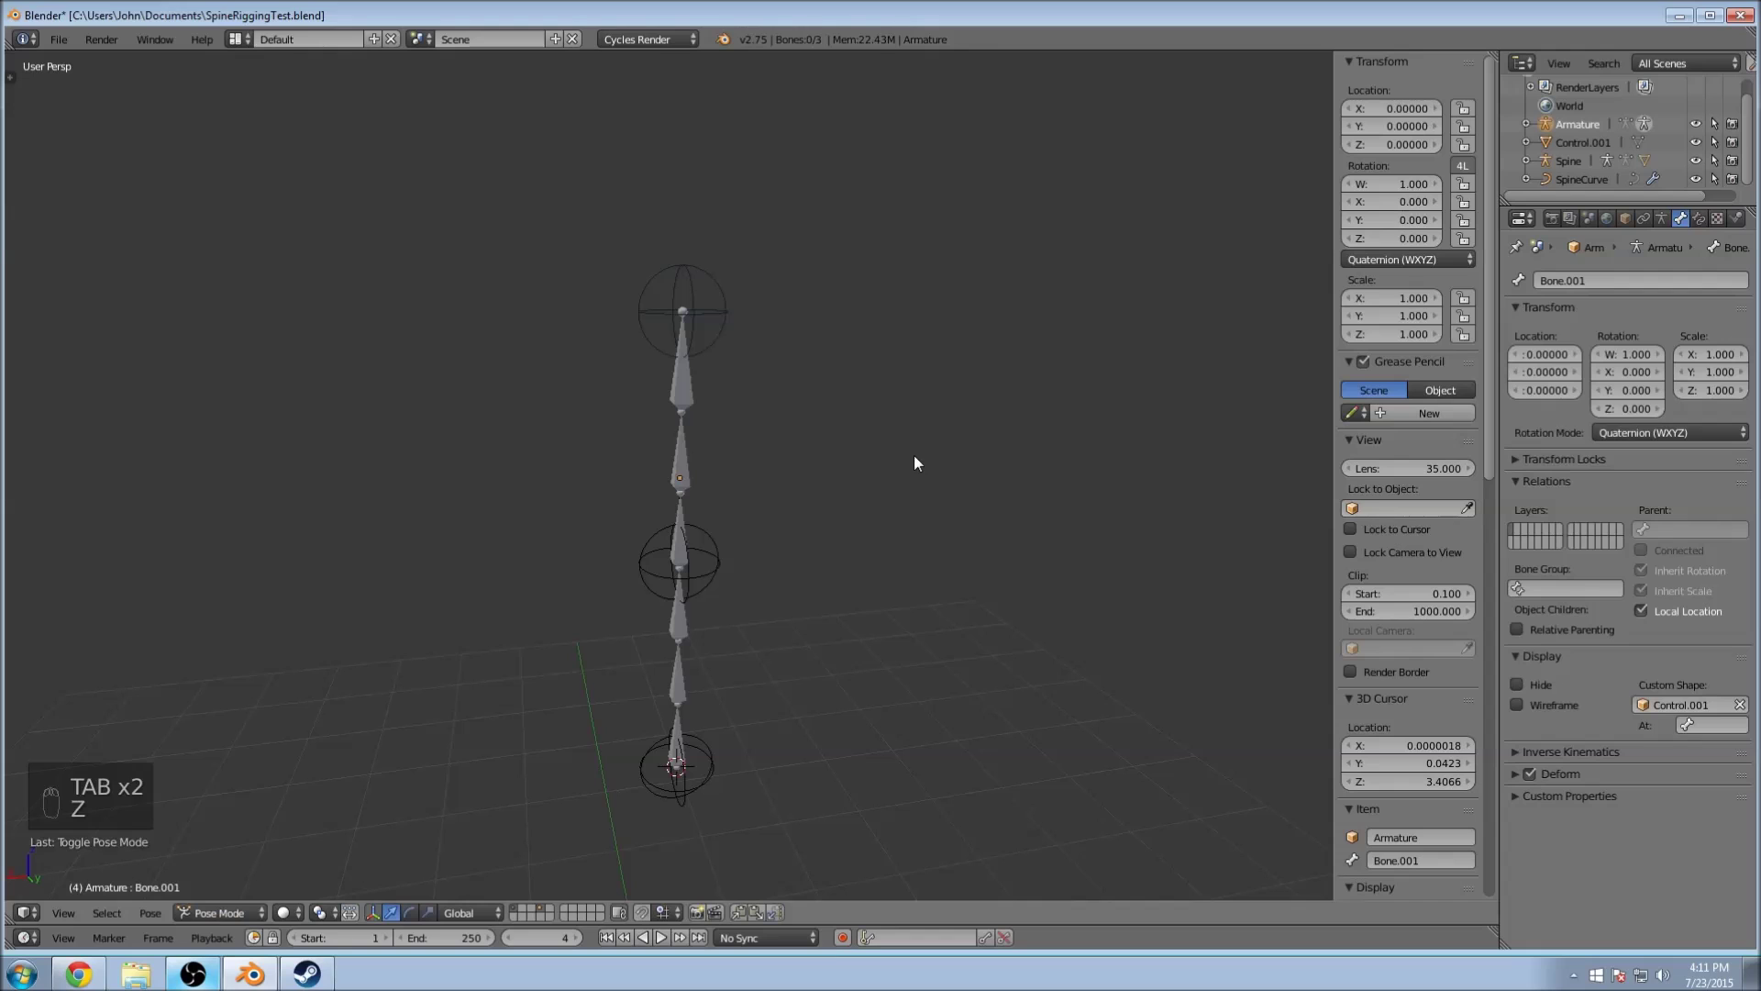
Step: Switch the control armature to Object Mode and reveal the hidden torso mesh
key("alt+h")
scroll(842, 453, "down", 2)
scroll(842, 453, "up", 3)
left_click(223, 908)
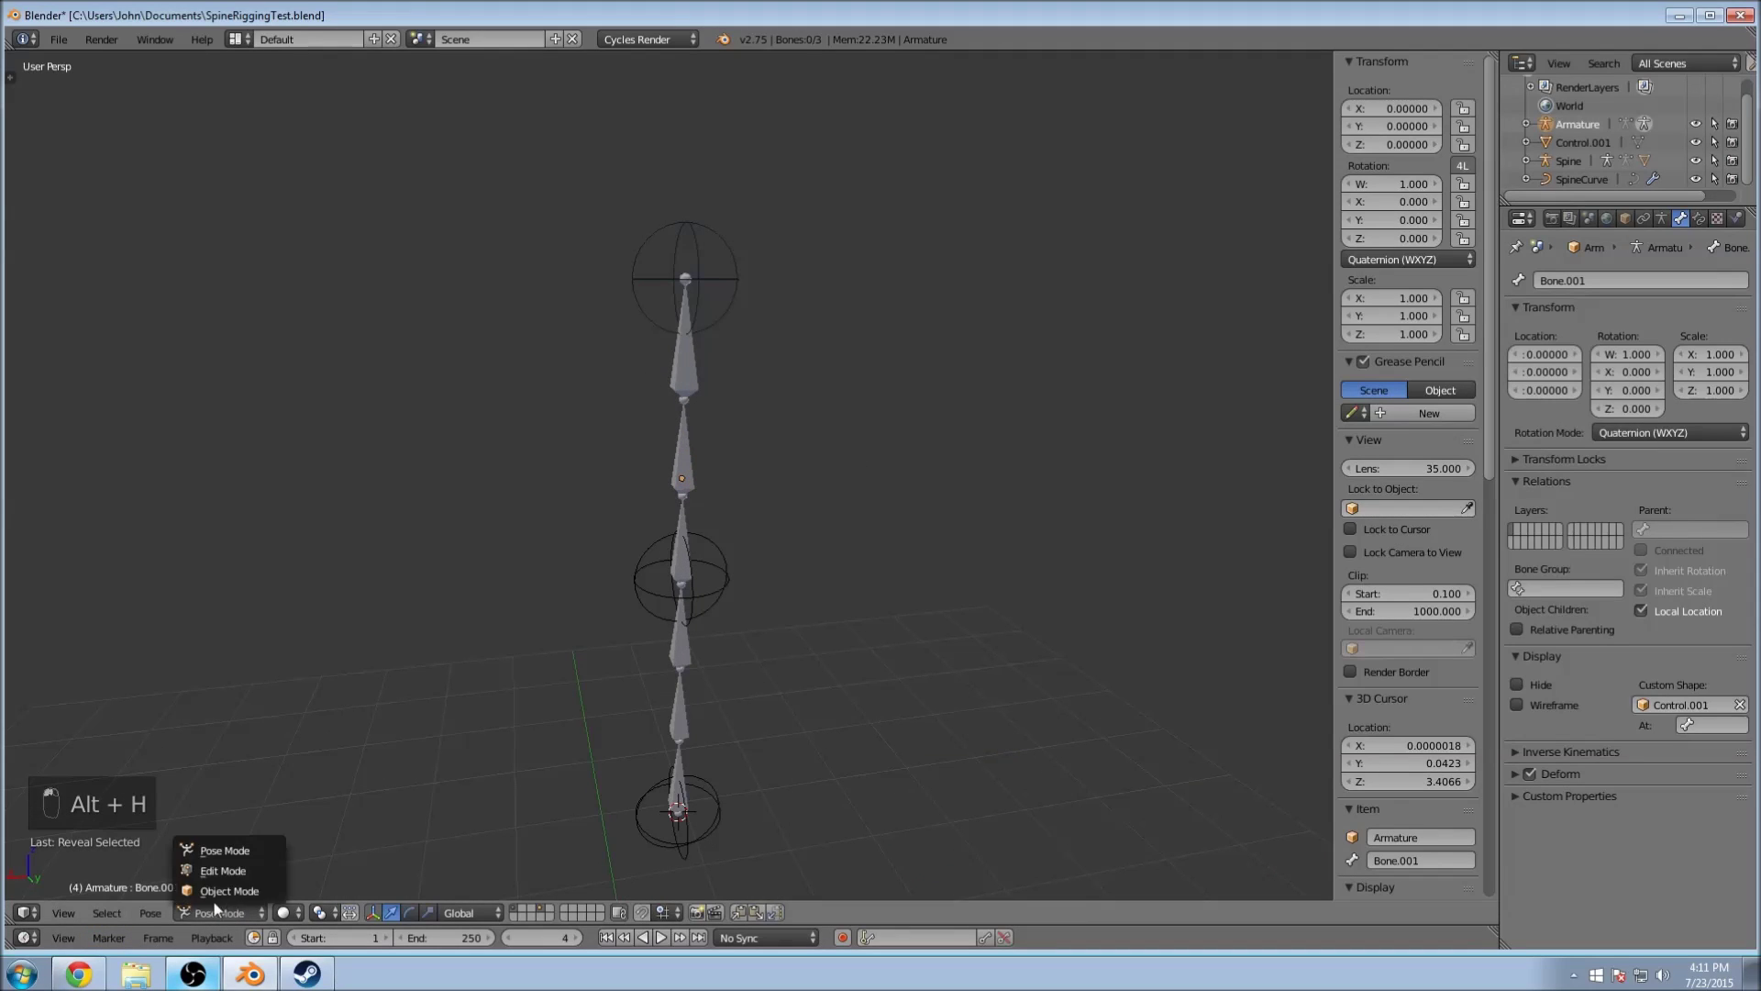
left_click(227, 891)
key("alt+h")
middle_click_drag(918, 592, 851, 369)
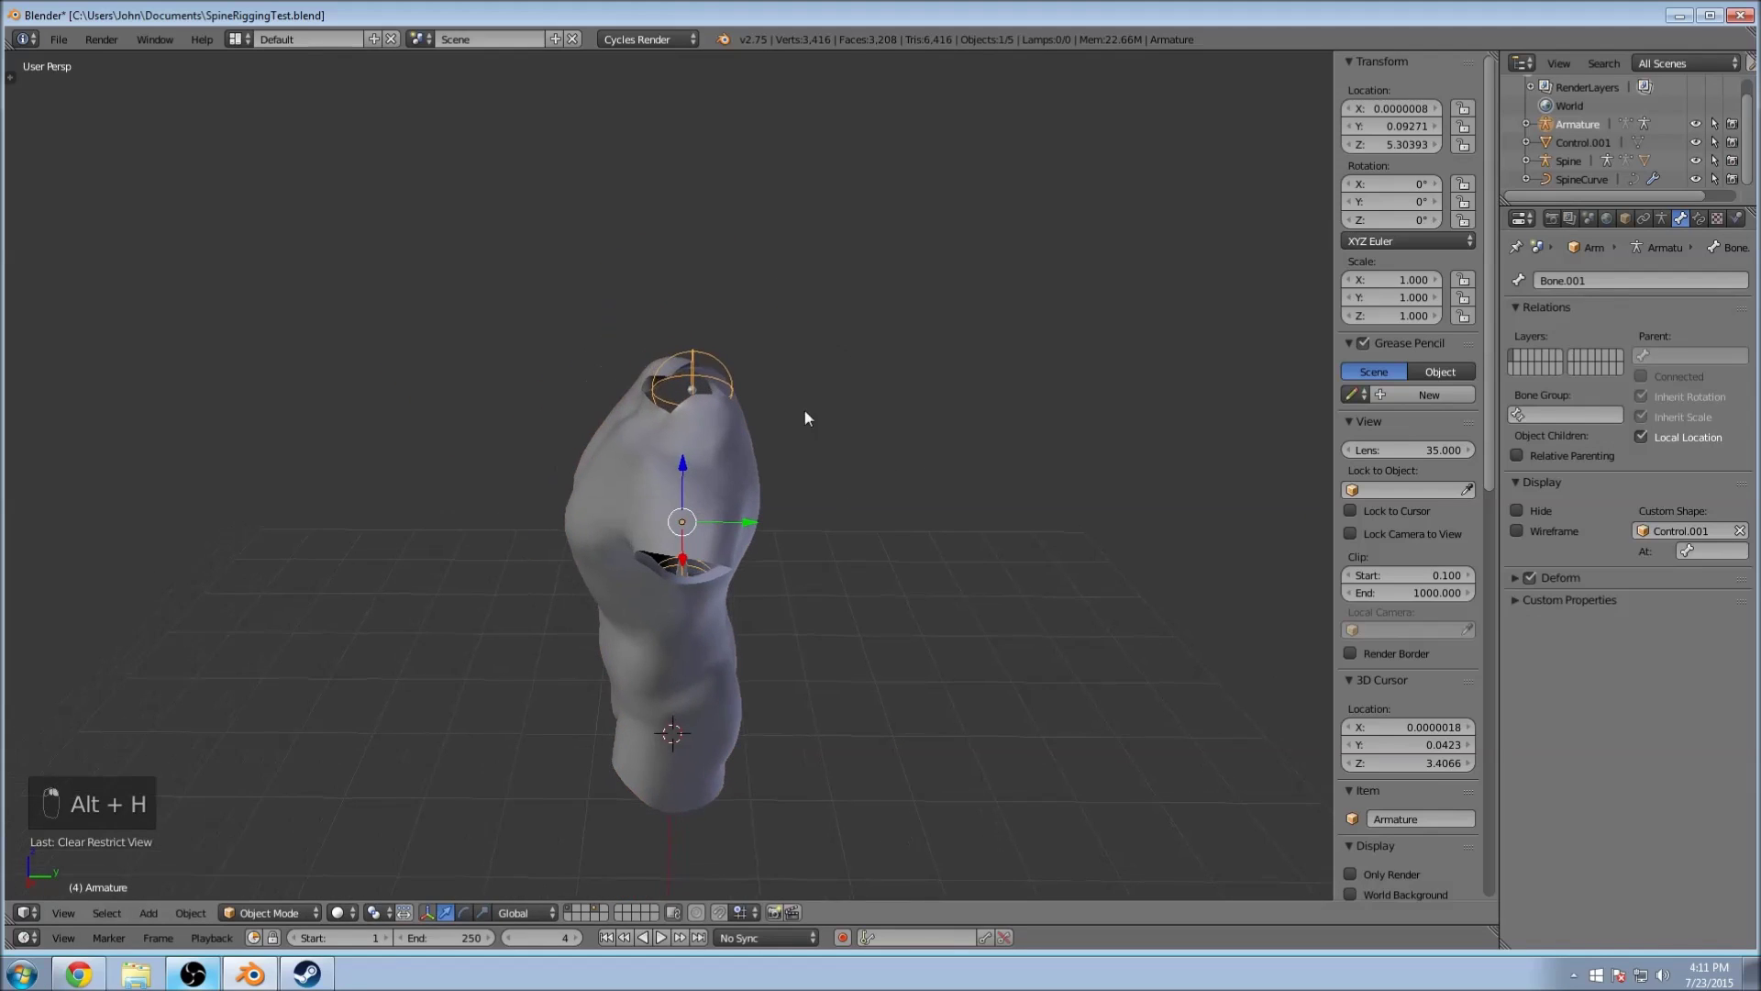
Step: Put the control armature in Pose Mode and move the top control bone to about X 0.10, Y -0.17, Z 0.85
left_click(279, 915)
left_click(269, 866)
right_click(682, 356)
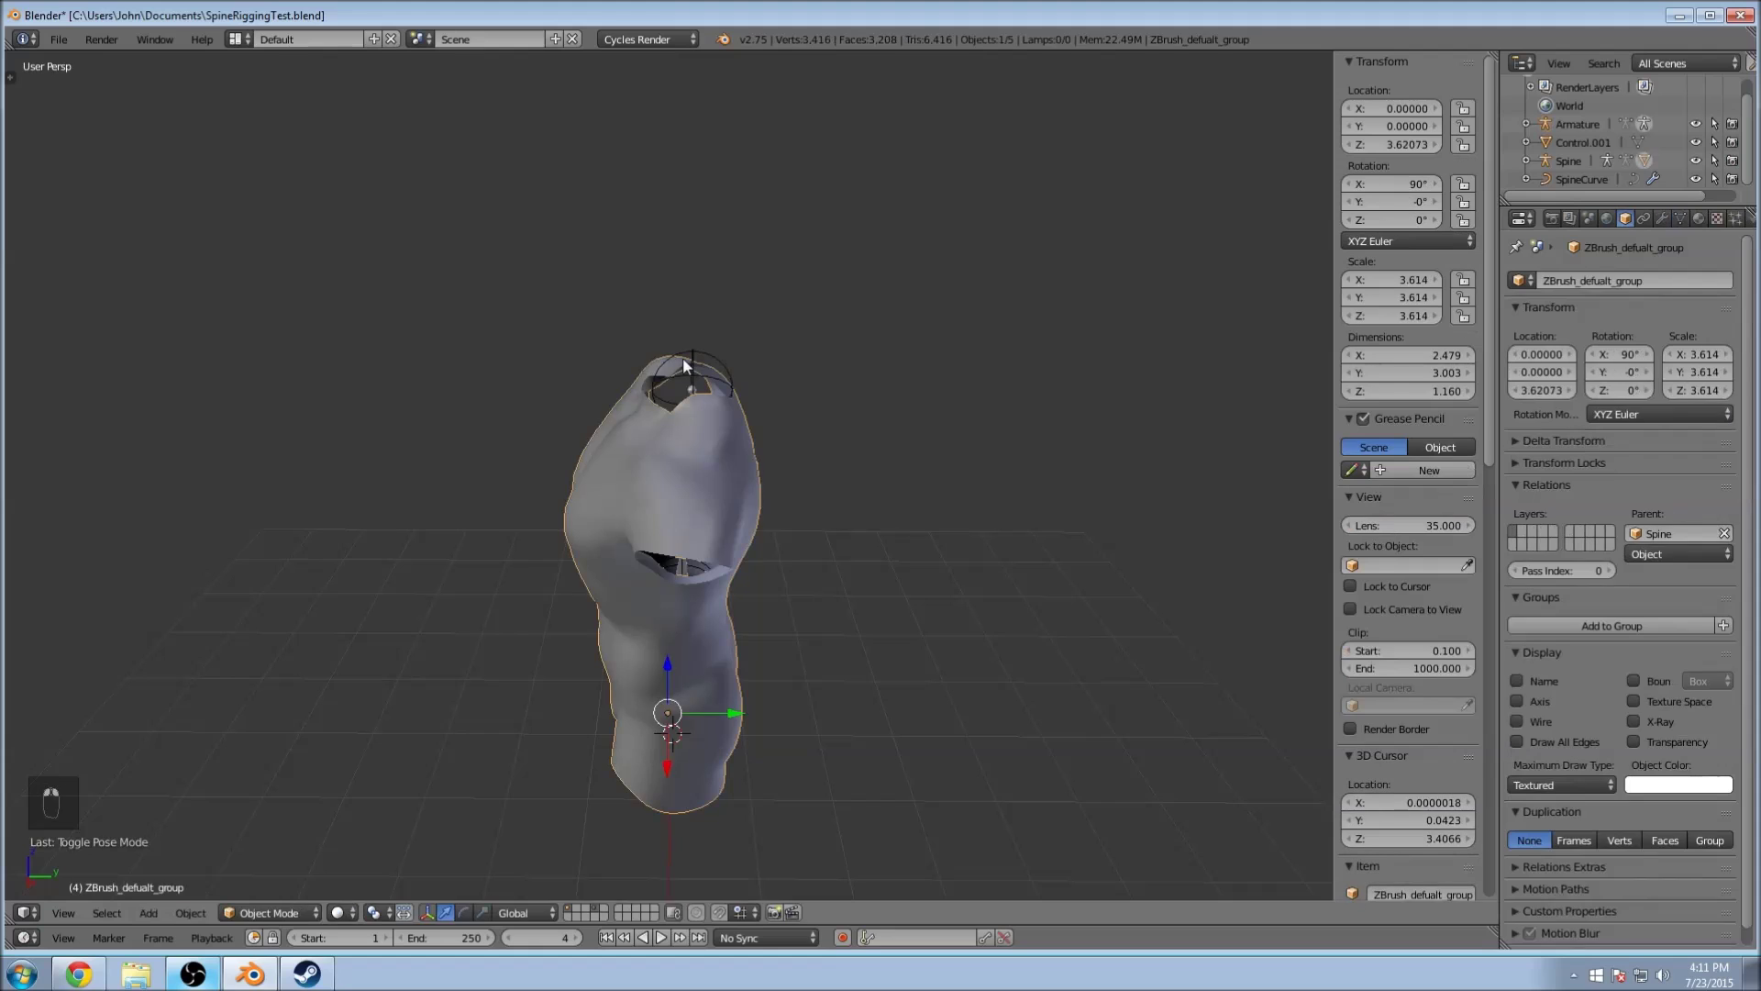
right_click(713, 351)
key("g")
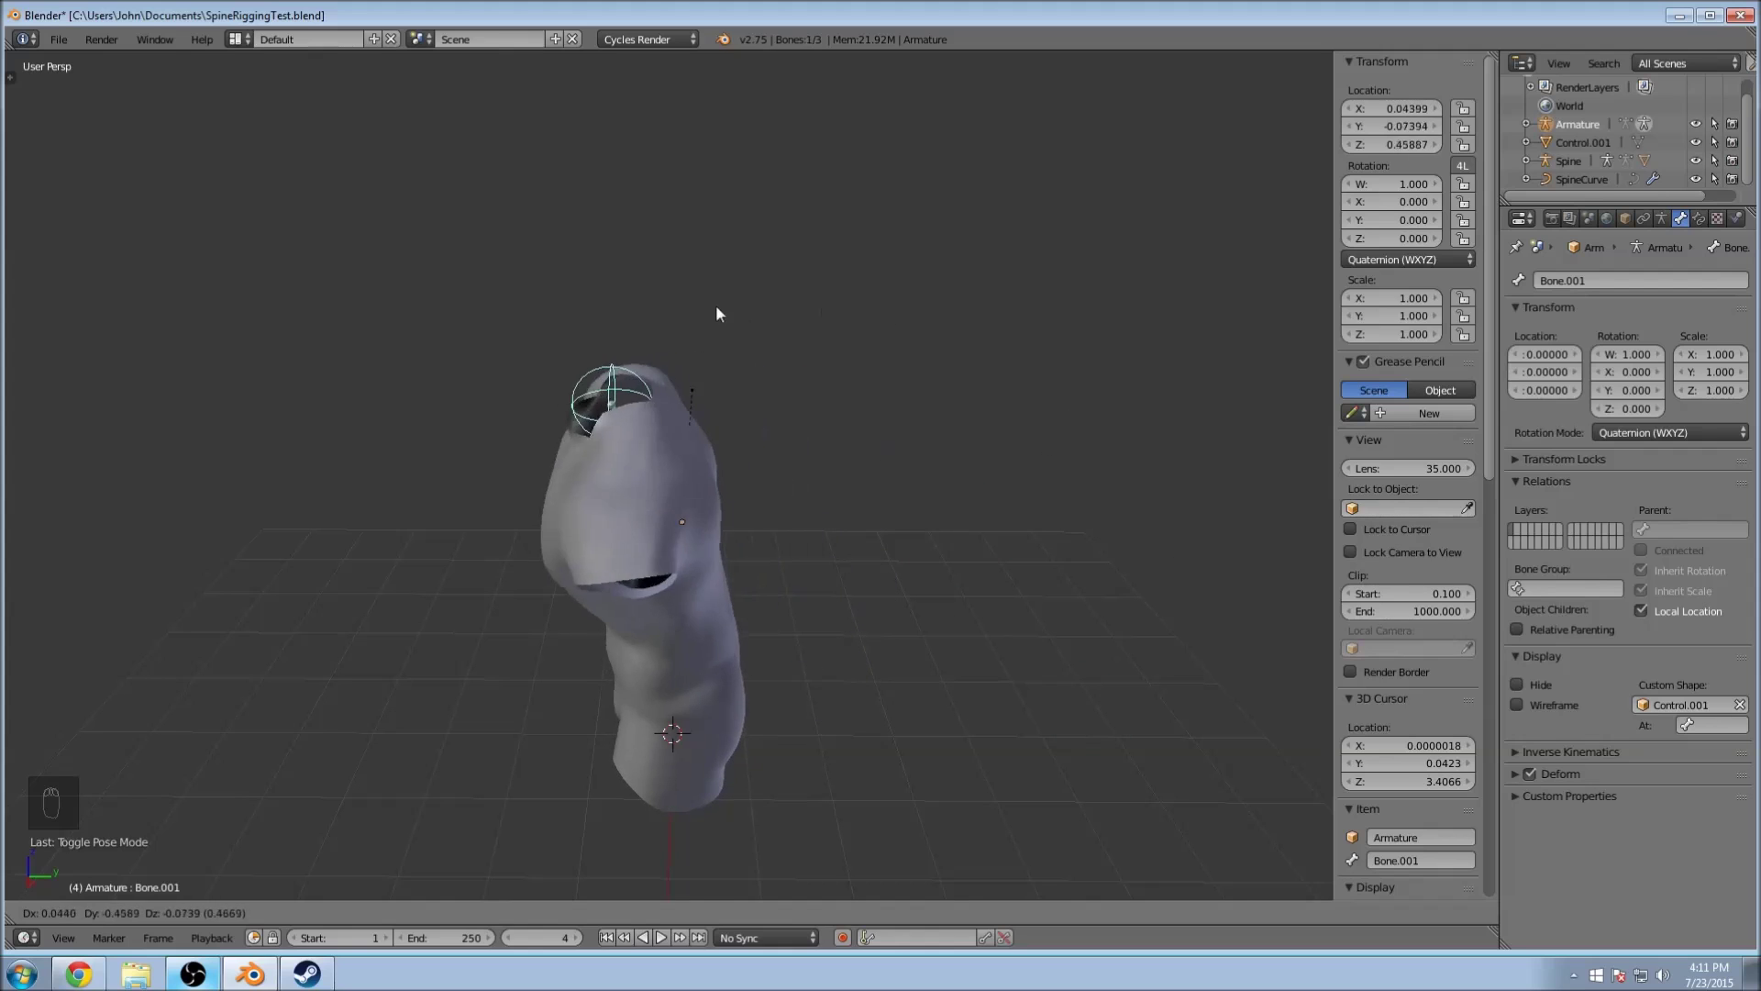
left_click(663, 329)
Step: Move the top control bone to about X 0.19, Y -0.29, Z 0.04 while checking the torso's deformation
middle_click_drag(652, 504, 690, 655)
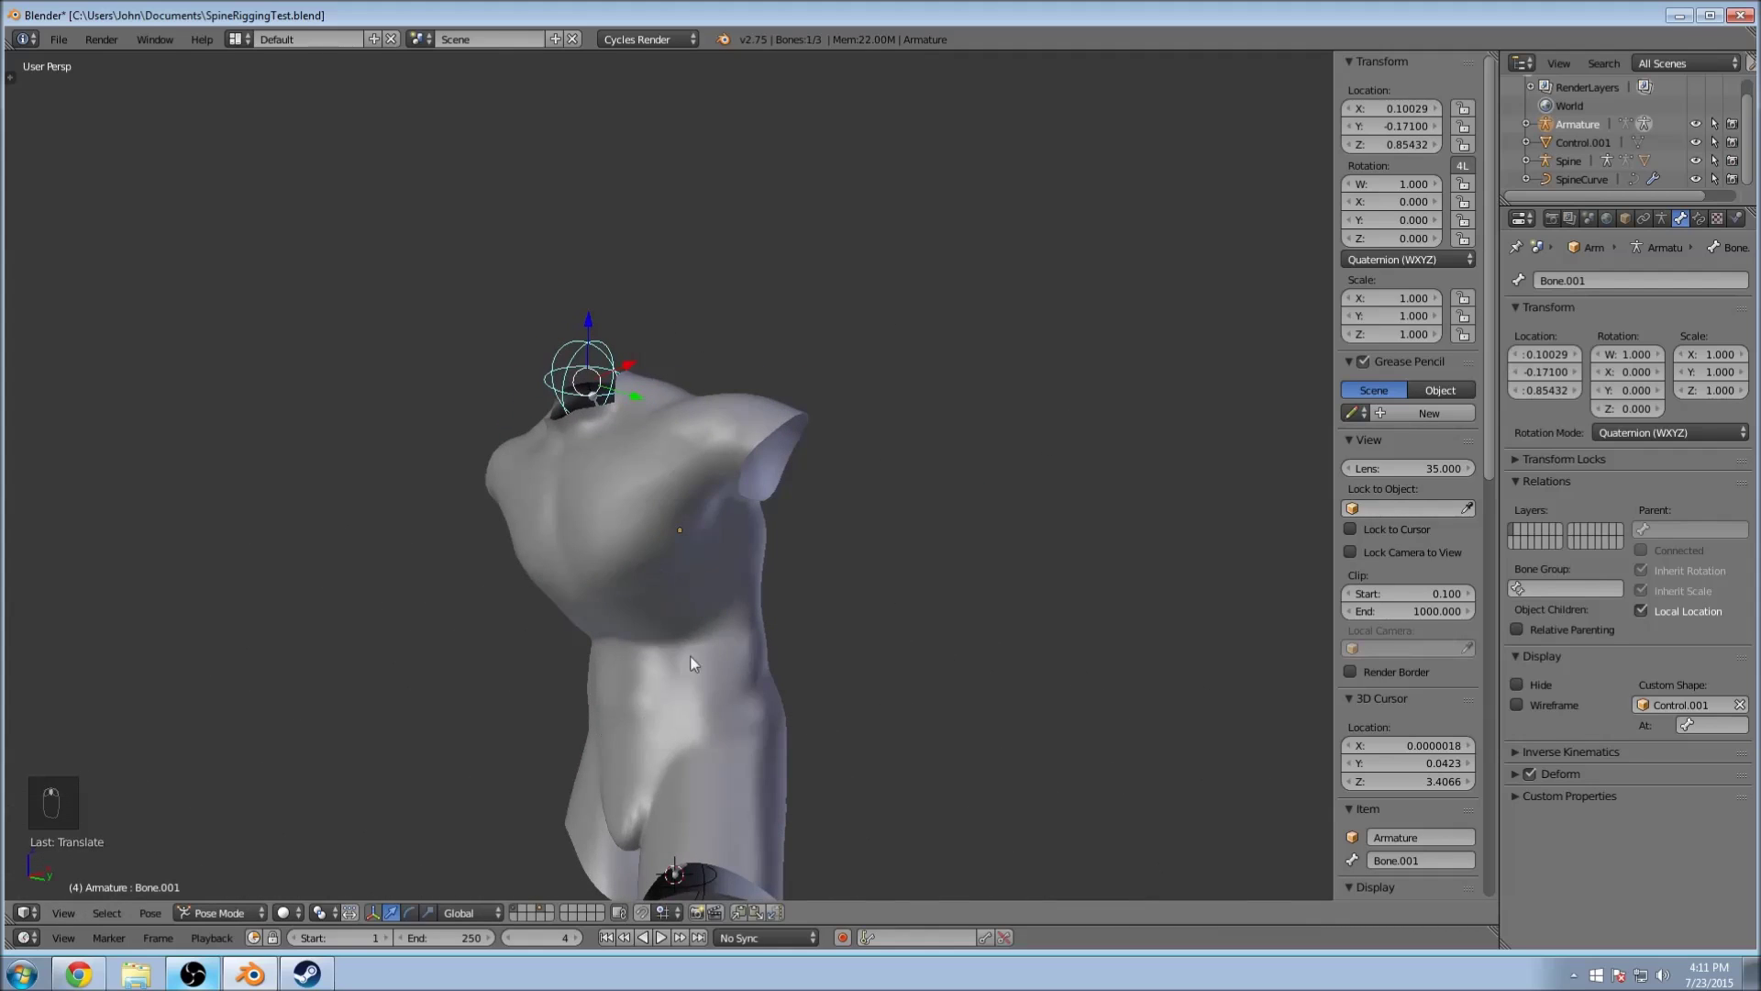
middle_click_drag(586, 449, 690, 598)
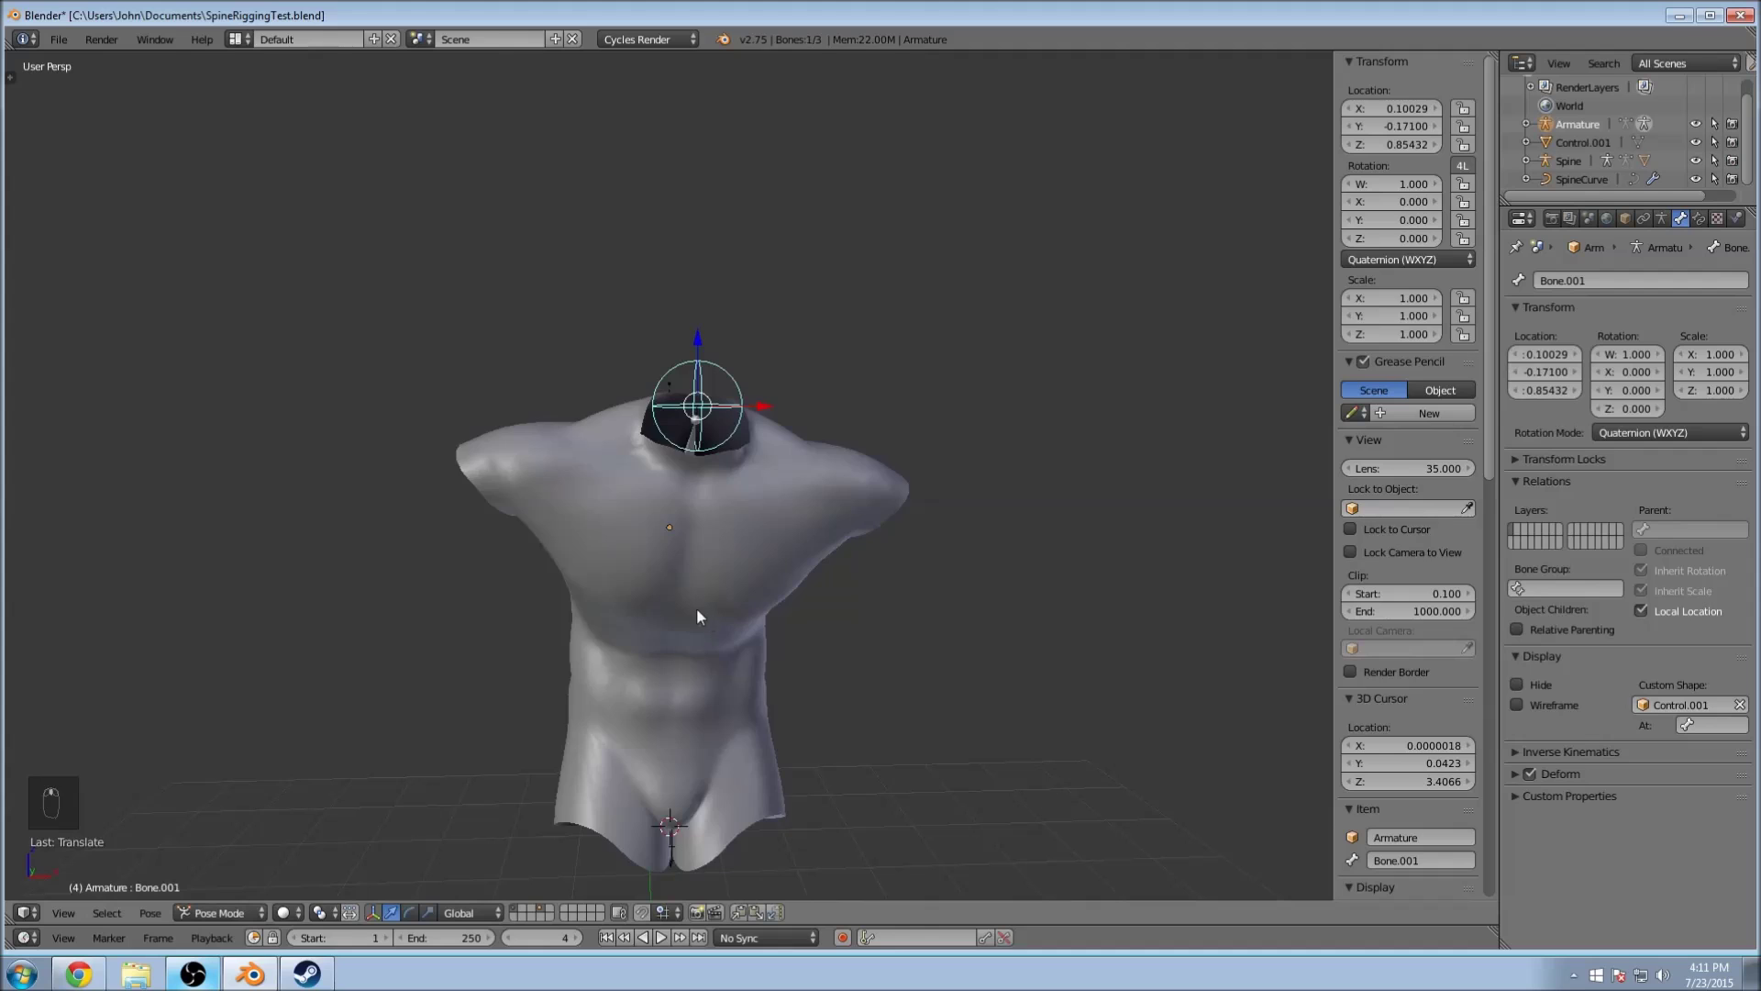
key("z")
key("z")
key("g")
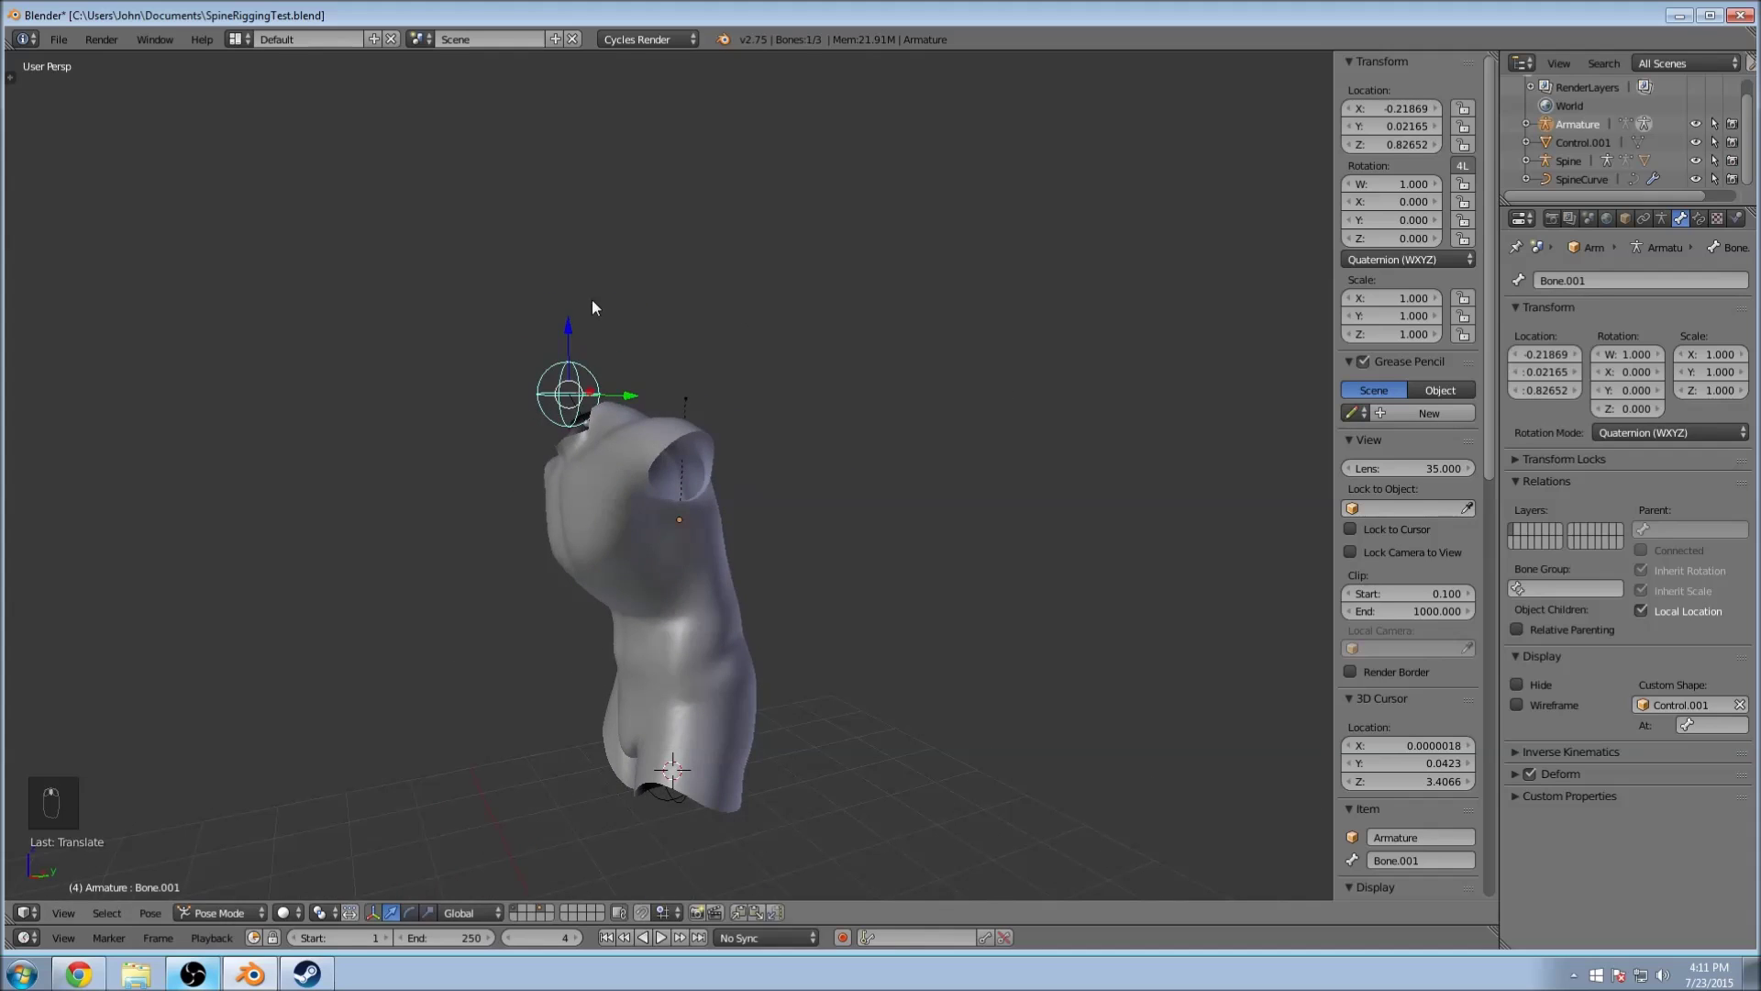
left_click(701, 342)
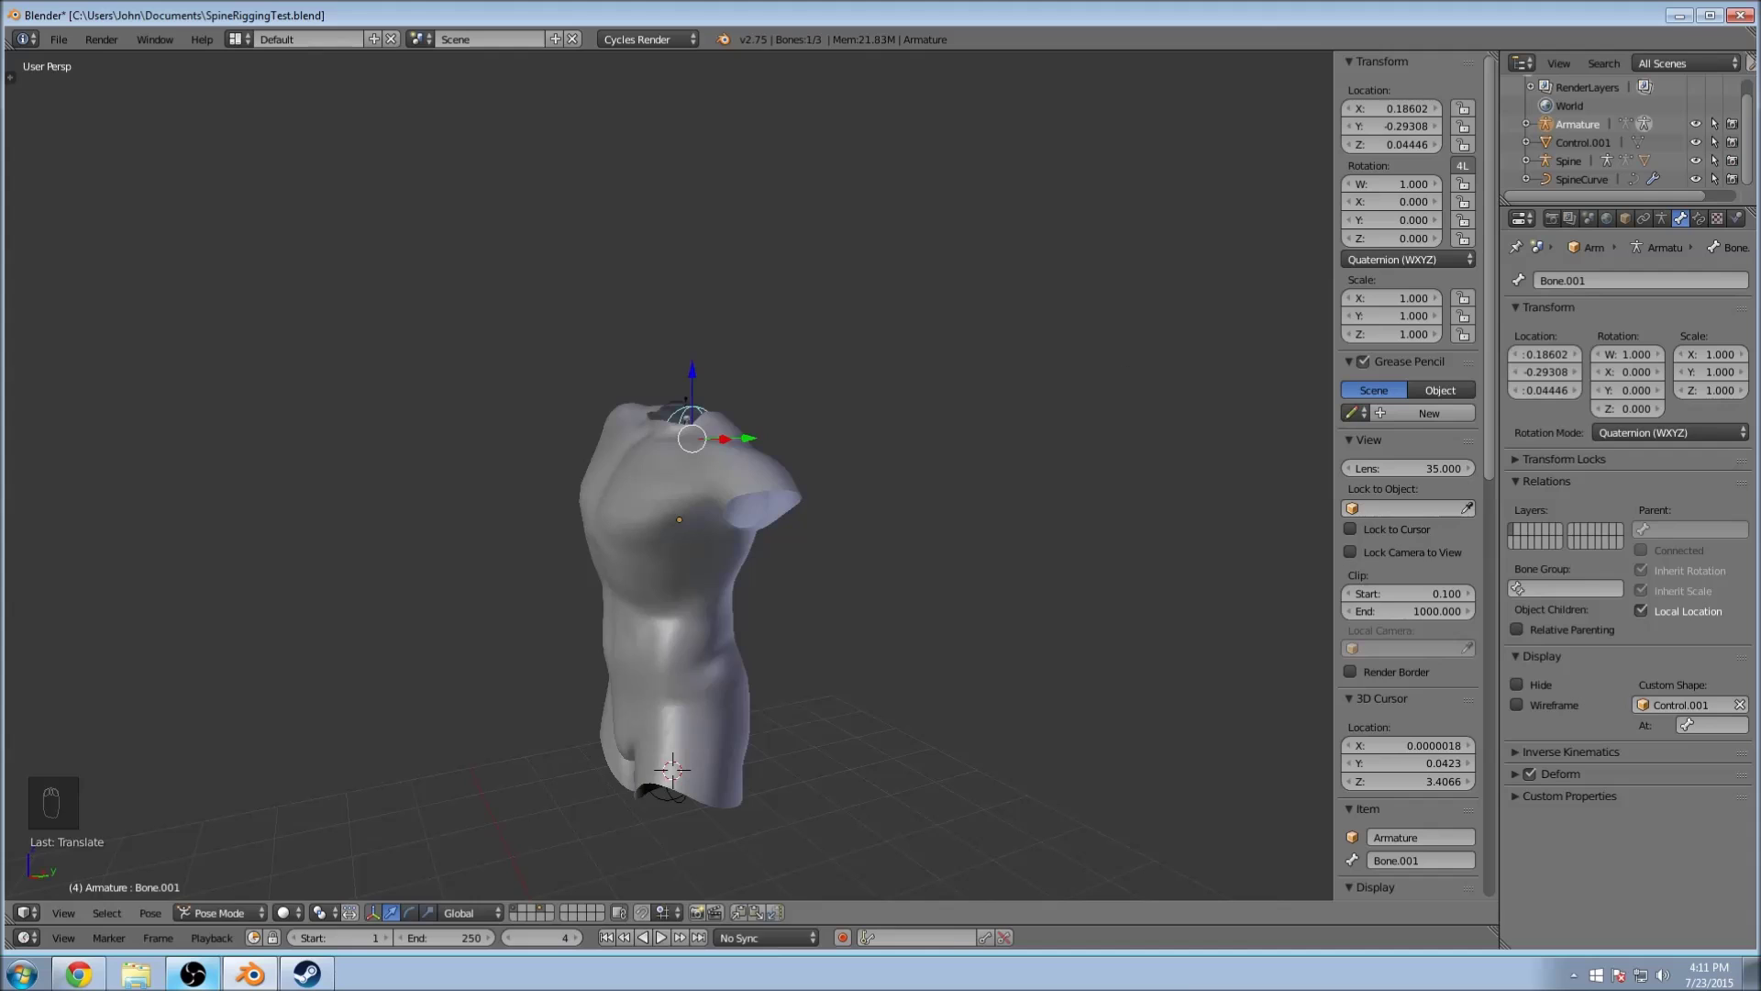
Step: Try bending the torso far over with the top control bone, and undo the move
key("g")
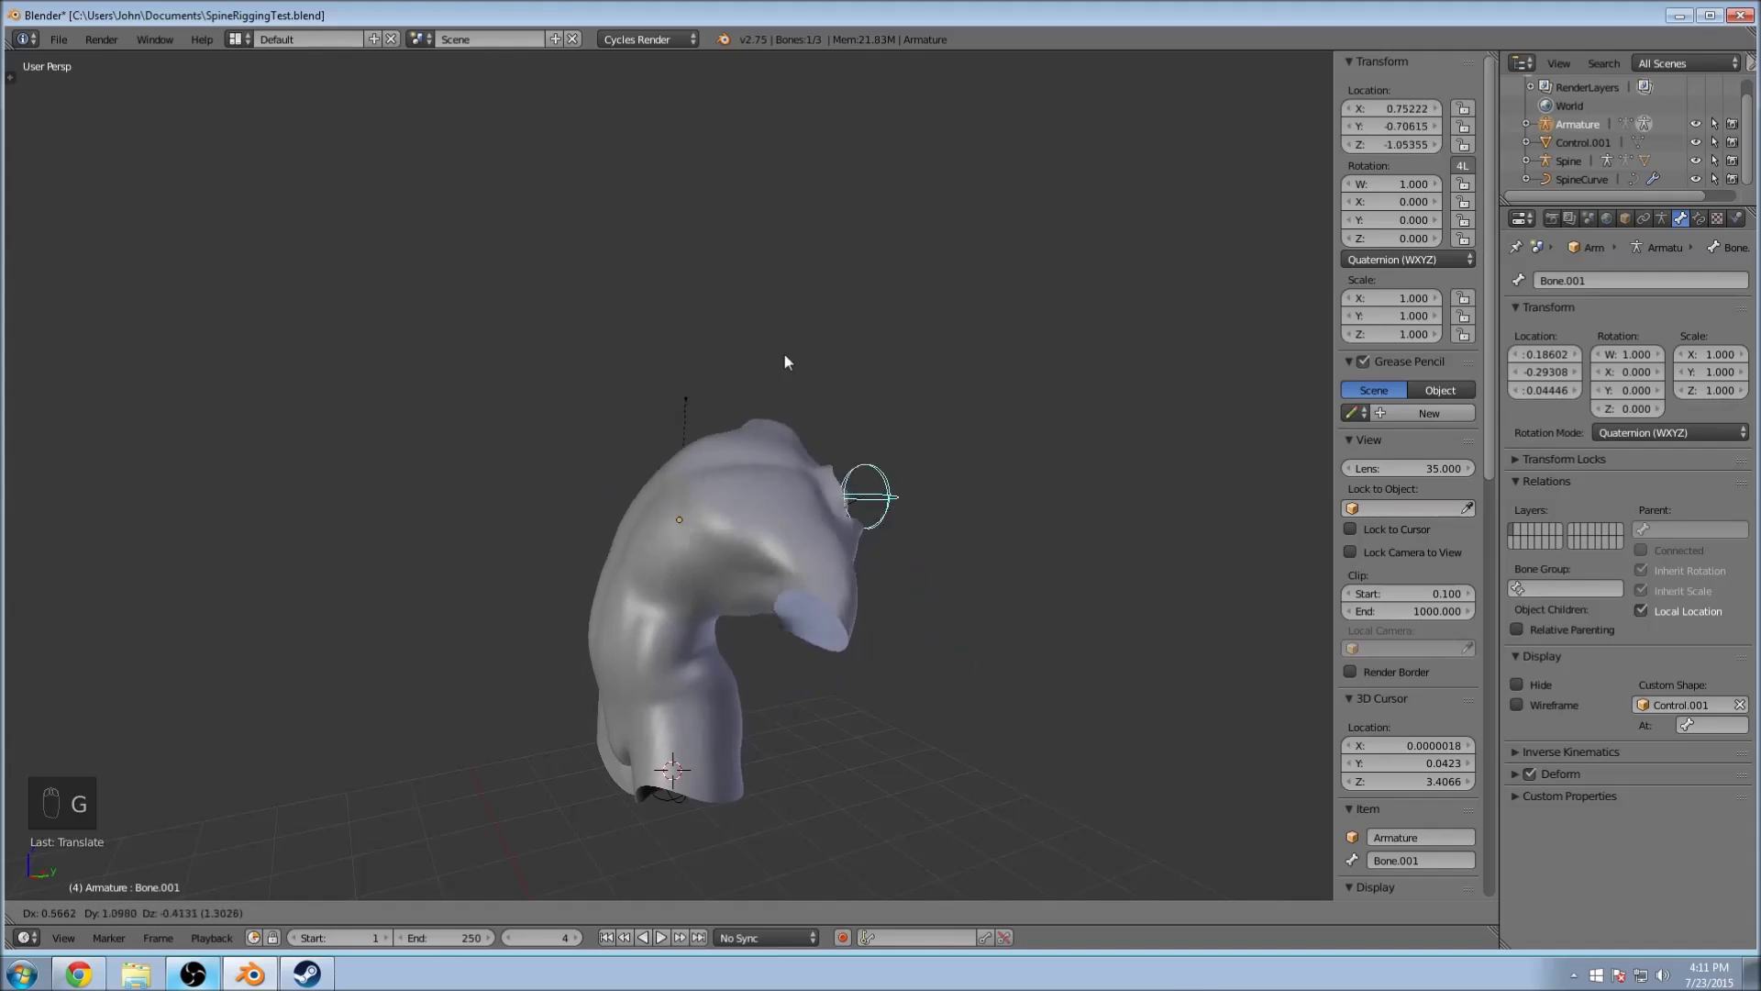
left_click(531, 477)
key("ctrl+z")
key("ctrl+z")
key("ctrl+z")
key("ctrl+z")
key("ctrl+z")
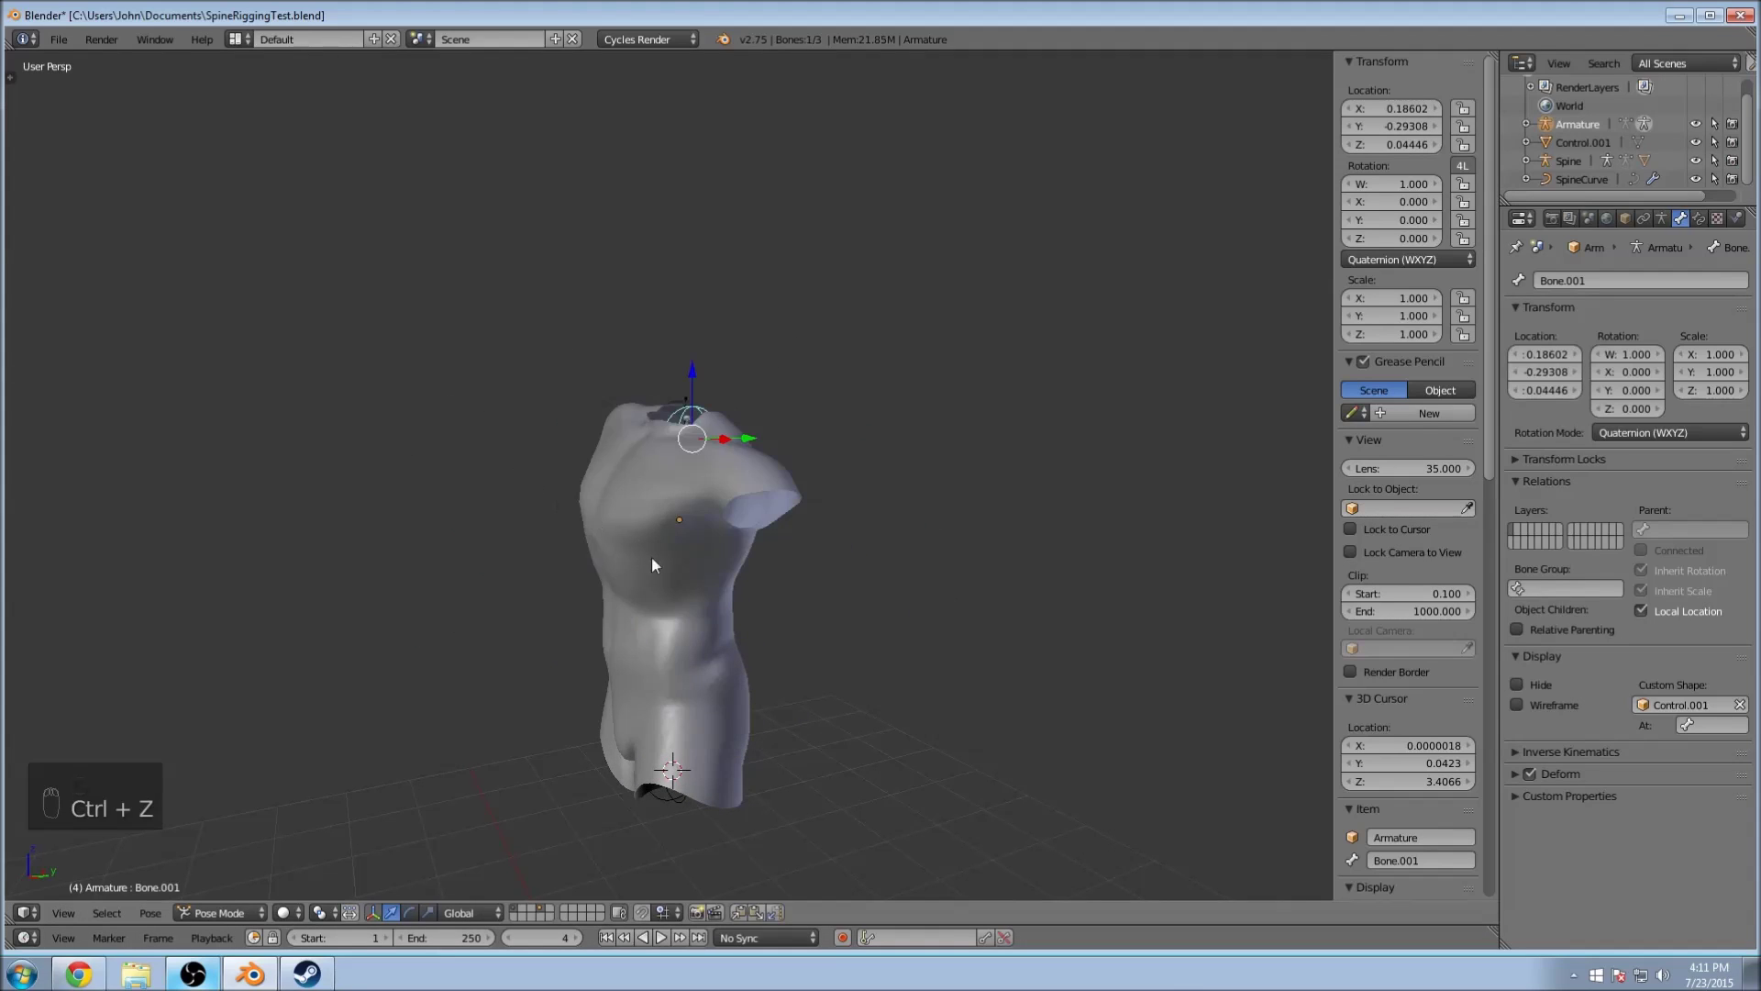
Step: Undo the top control bone's moves, and try shifting the middle control bone to check the torso's deformation
key("ctrl+z")
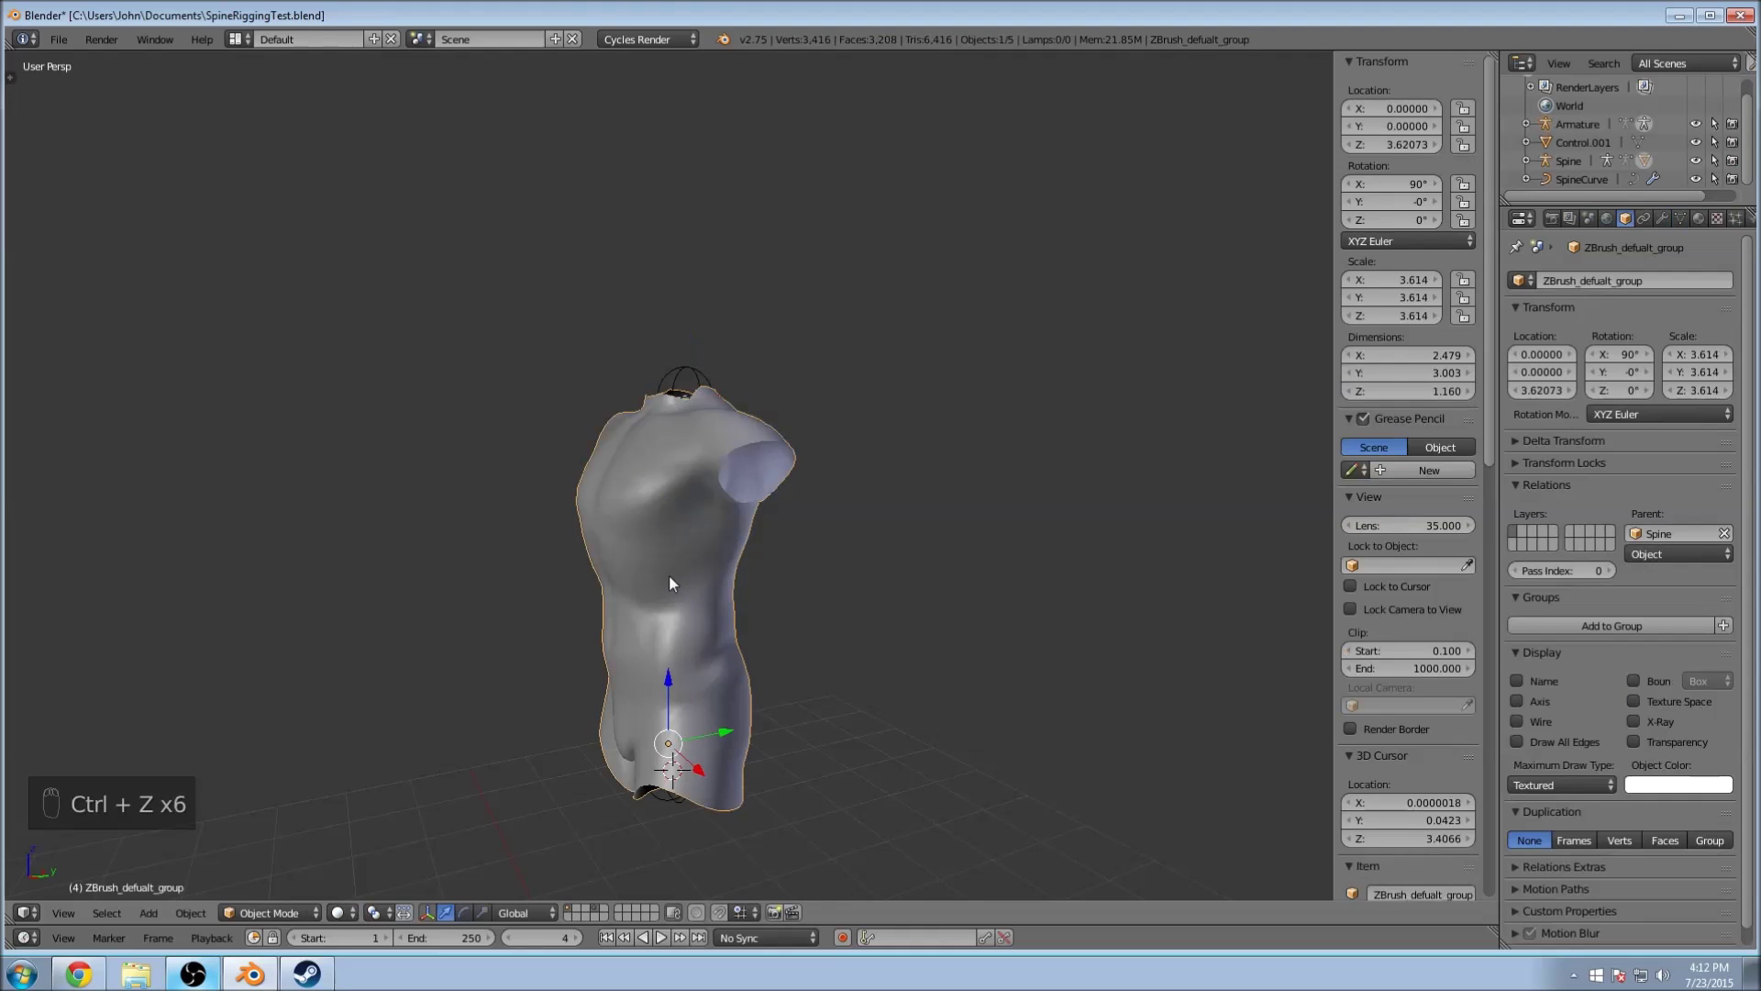
key("z")
right_click(690, 595)
key("z")
key("g")
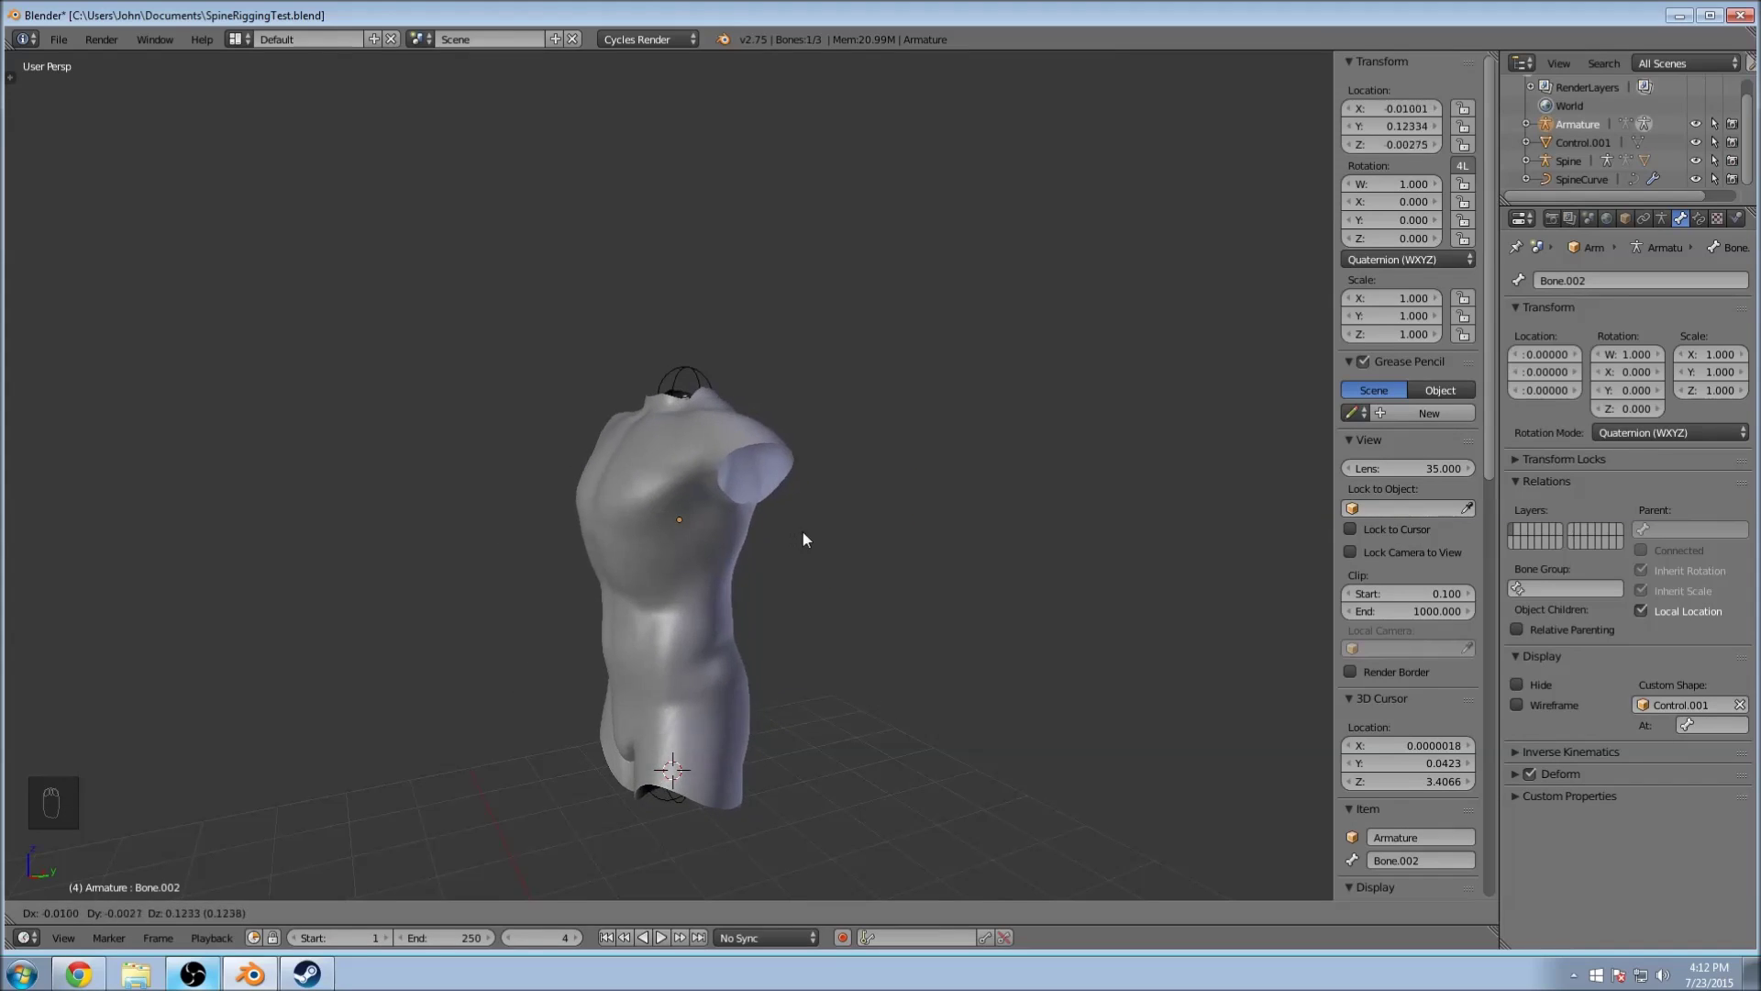
right_click(802, 539)
key("ctrl+z")
Step: Try moving the bottom control bone to test how the hips deform, and undo the moves
key("z")
right_click(653, 796)
key("z")
key("g")
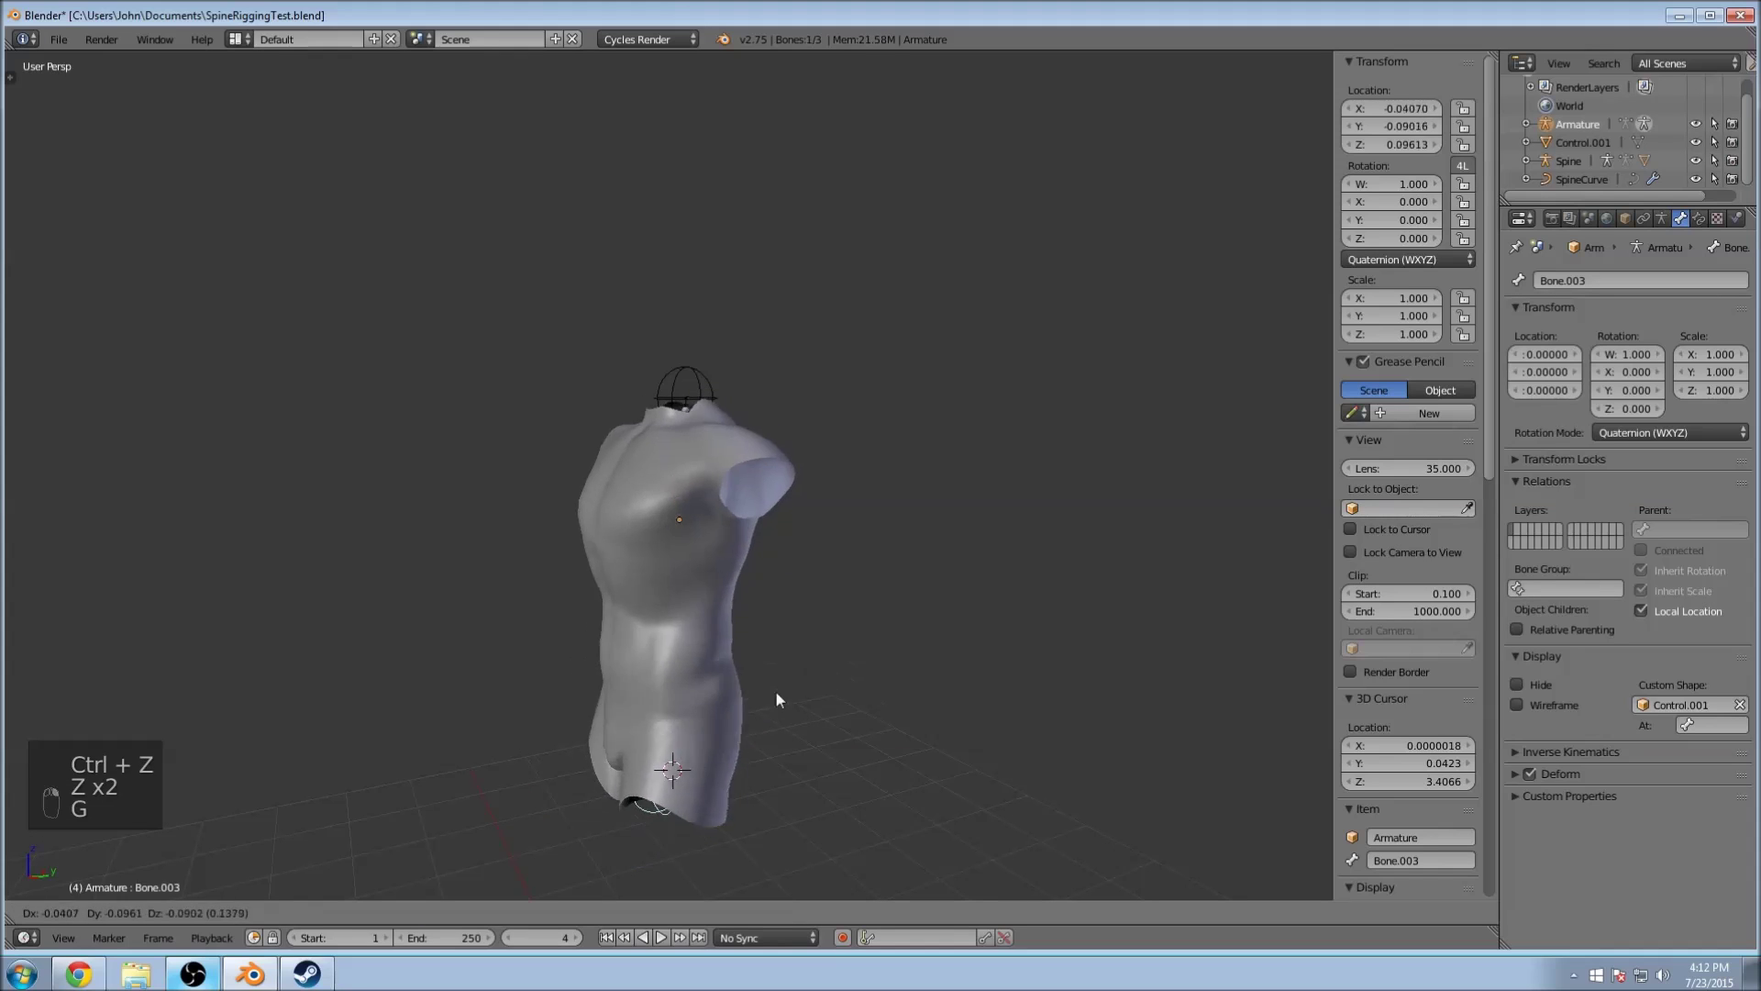
left_click(732, 664)
key("ctrl+z")
mouse_move(735, 743)
left_mouse_down()
mouse_move(785, 730)
mouse_move(688, 732)
mouse_move(769, 723)
mouse_move(753, 731)
left_mouse_up()
key("ctrl+z")
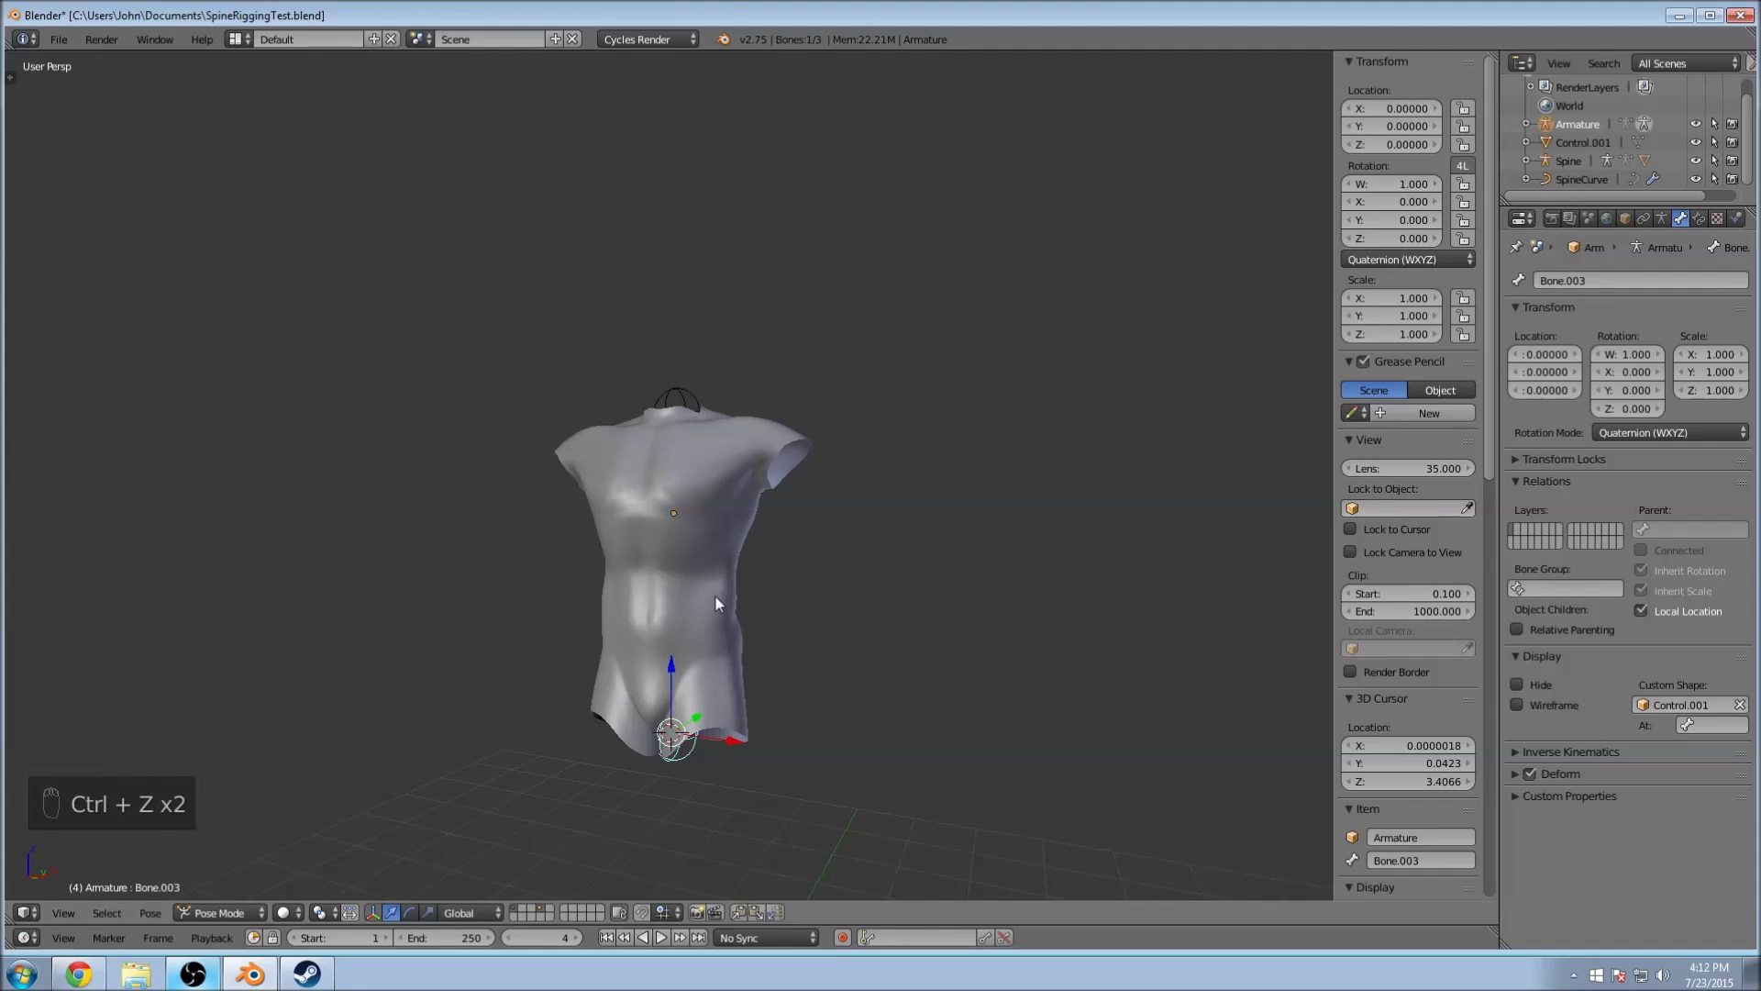
Step: Try moving the middle control bone along the global Z axis, and undo the move
scroll(713, 594, "up", 3)
scroll(701, 633, "down", 3)
key("z")
right_click(664, 600)
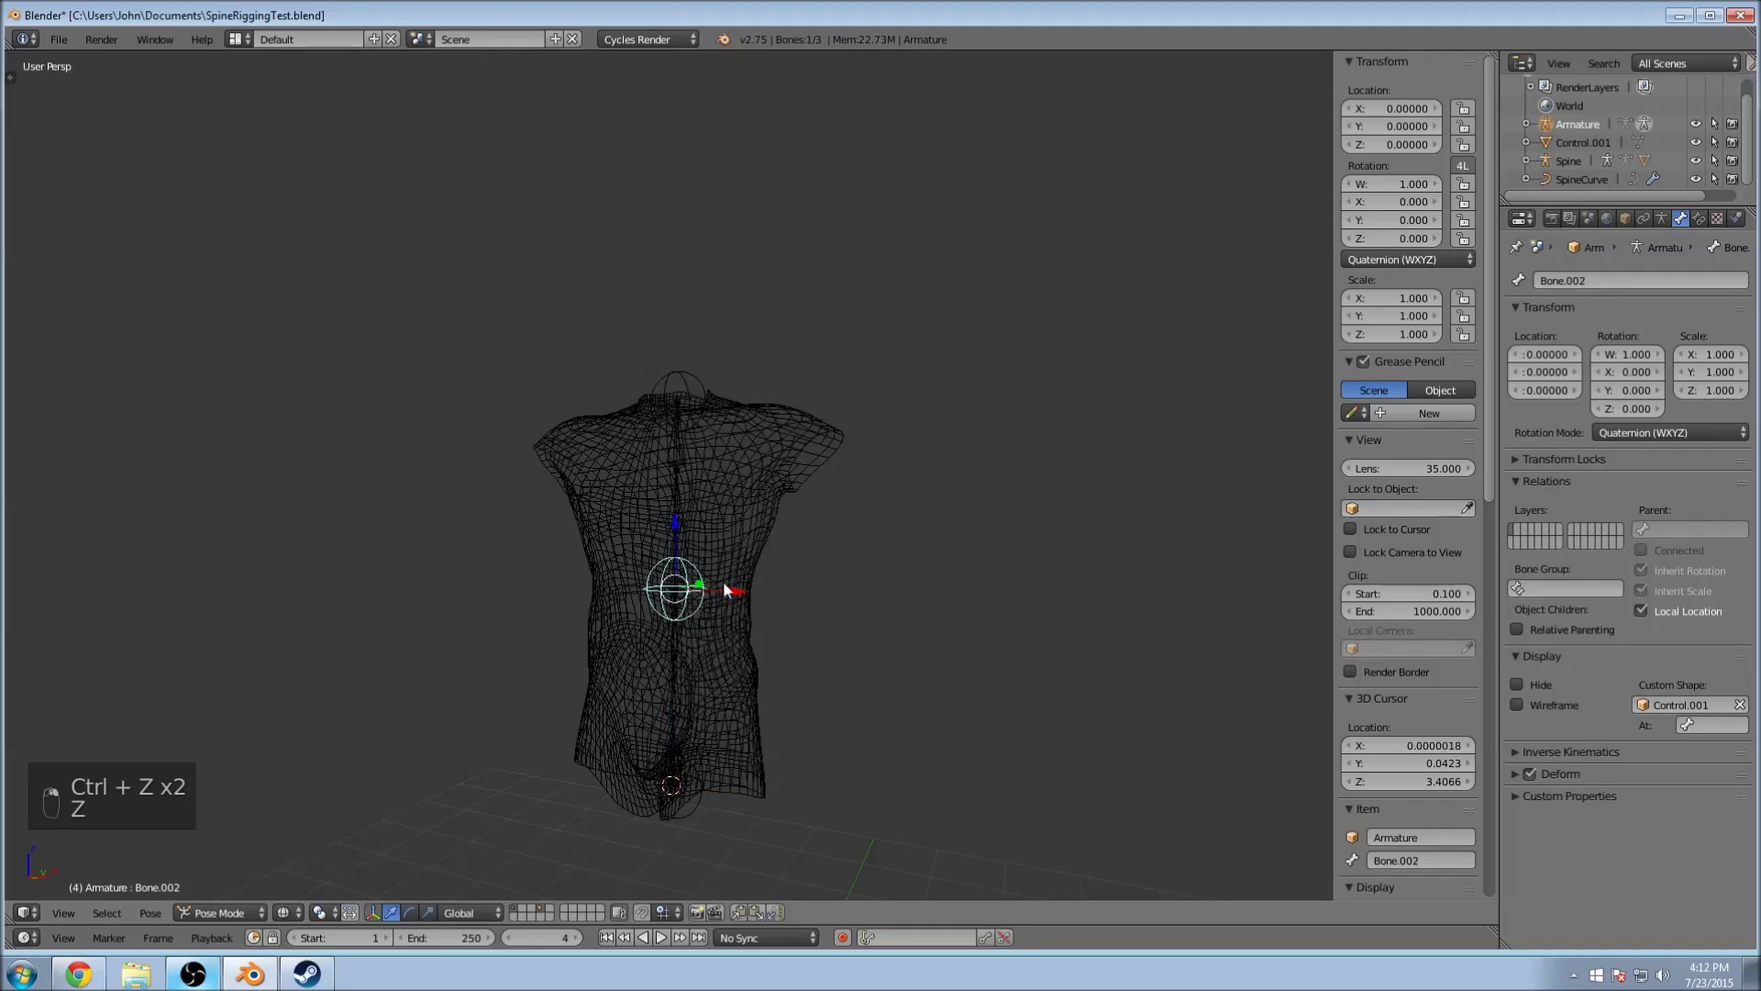
key("z")
key("g")
key("z")
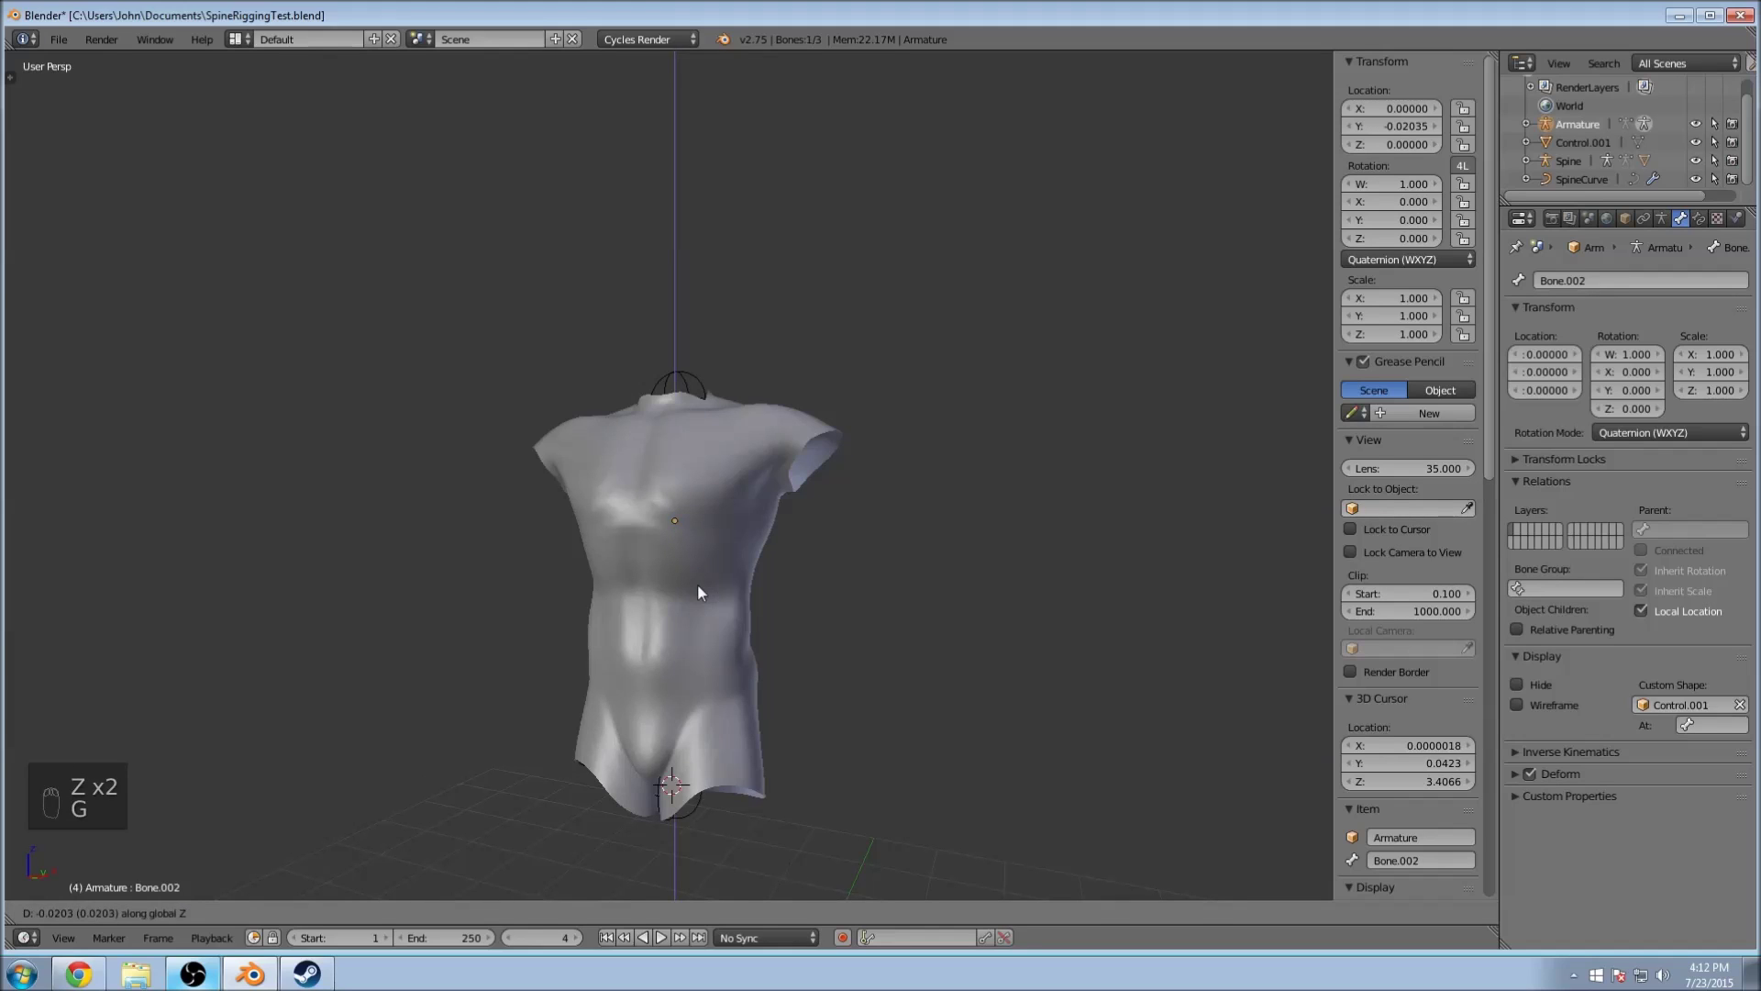
left_click(697, 583)
key("ctrl+z")
key("ctrl+z")
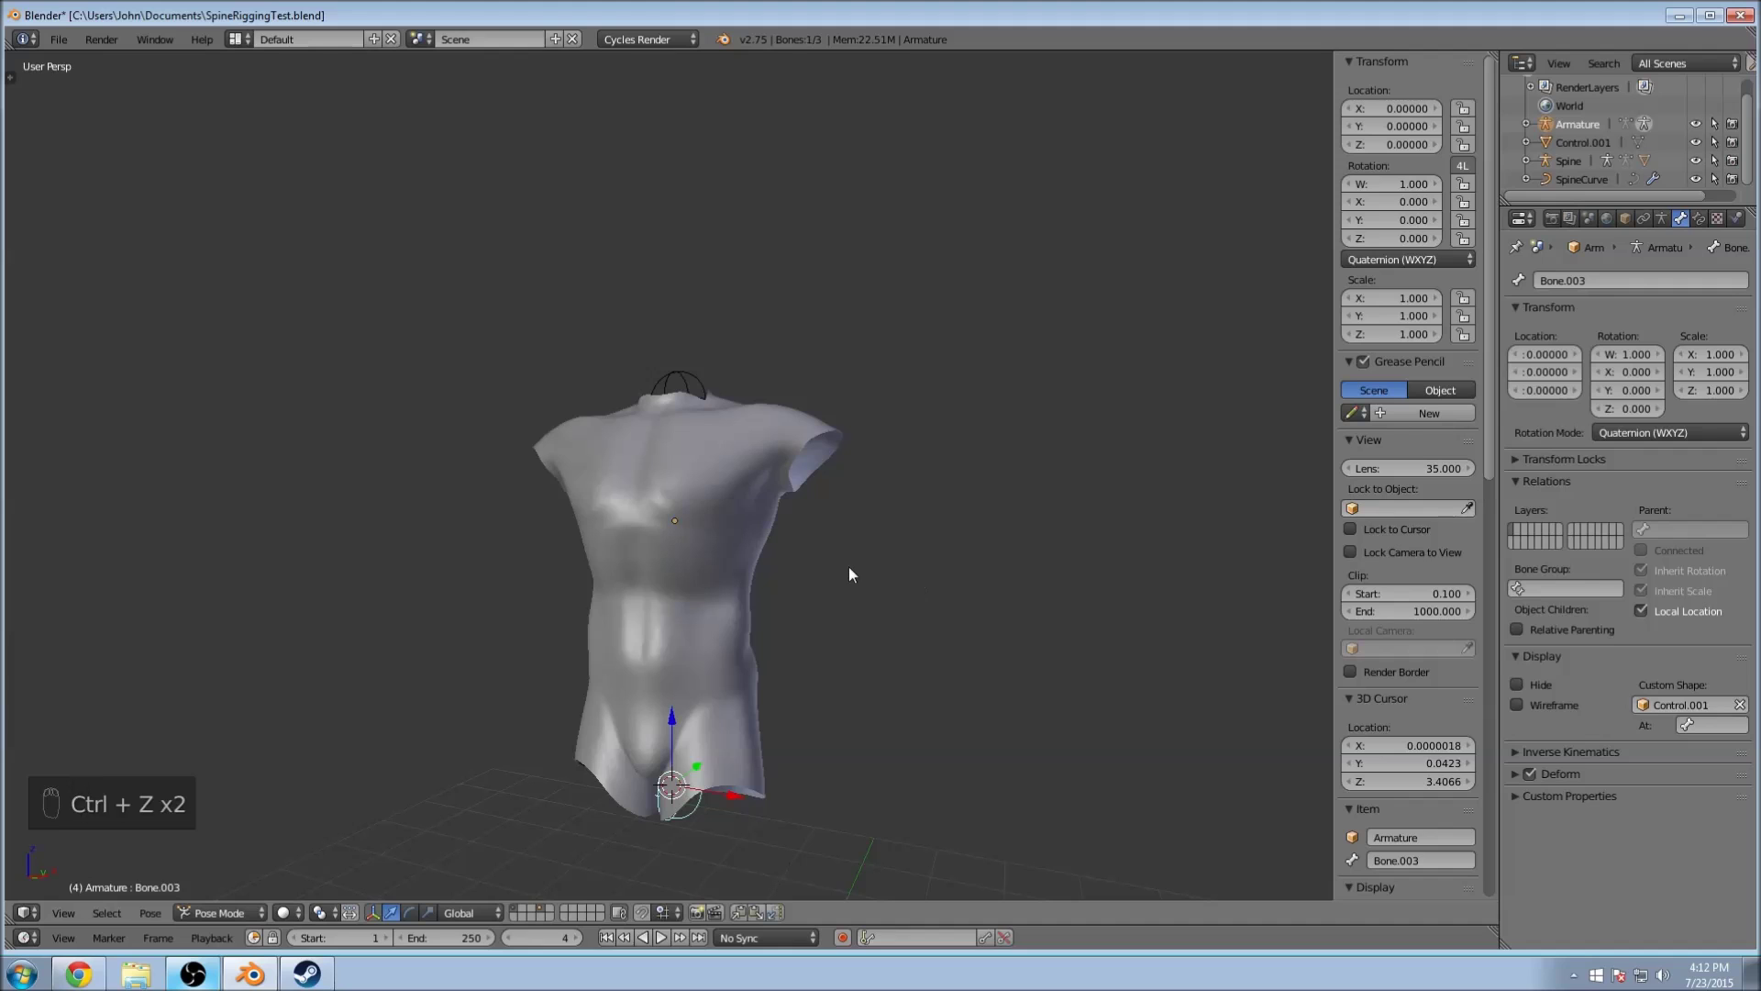
Step: Try moving the middle control bone freely off the spine's axis, and undo the move
key("a")
key("z")
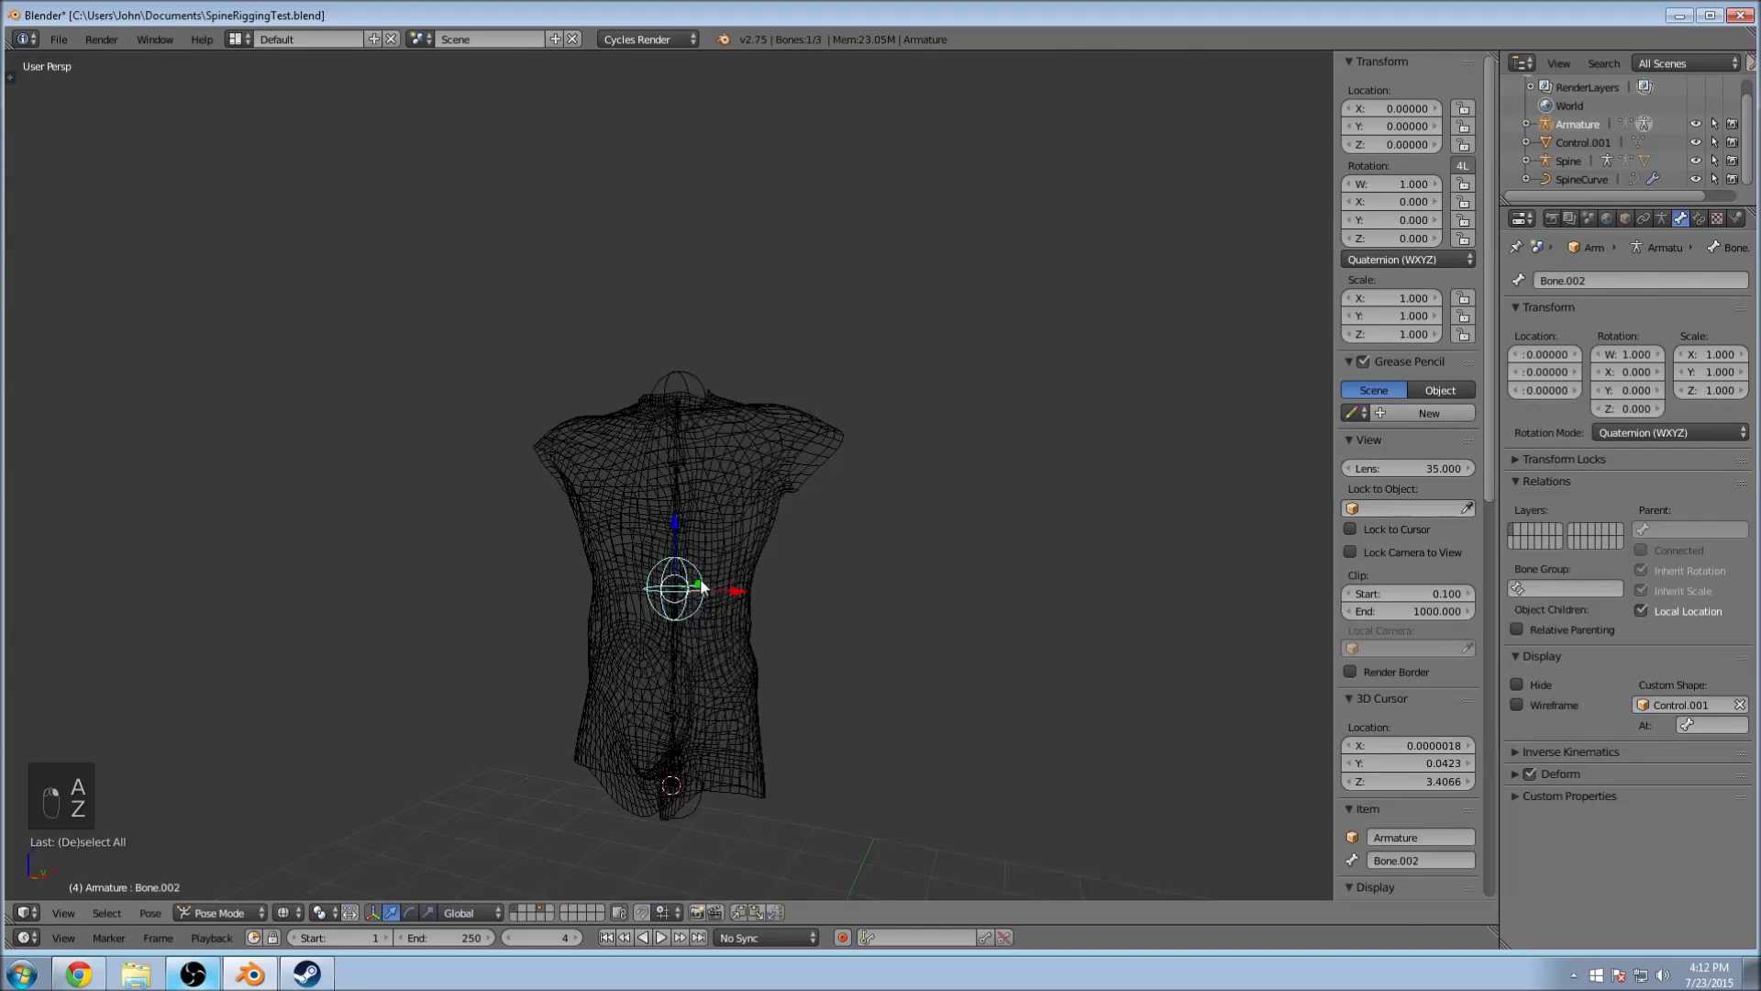
middle_click_drag(846, 557, 888, 562)
key("z")
key("g")
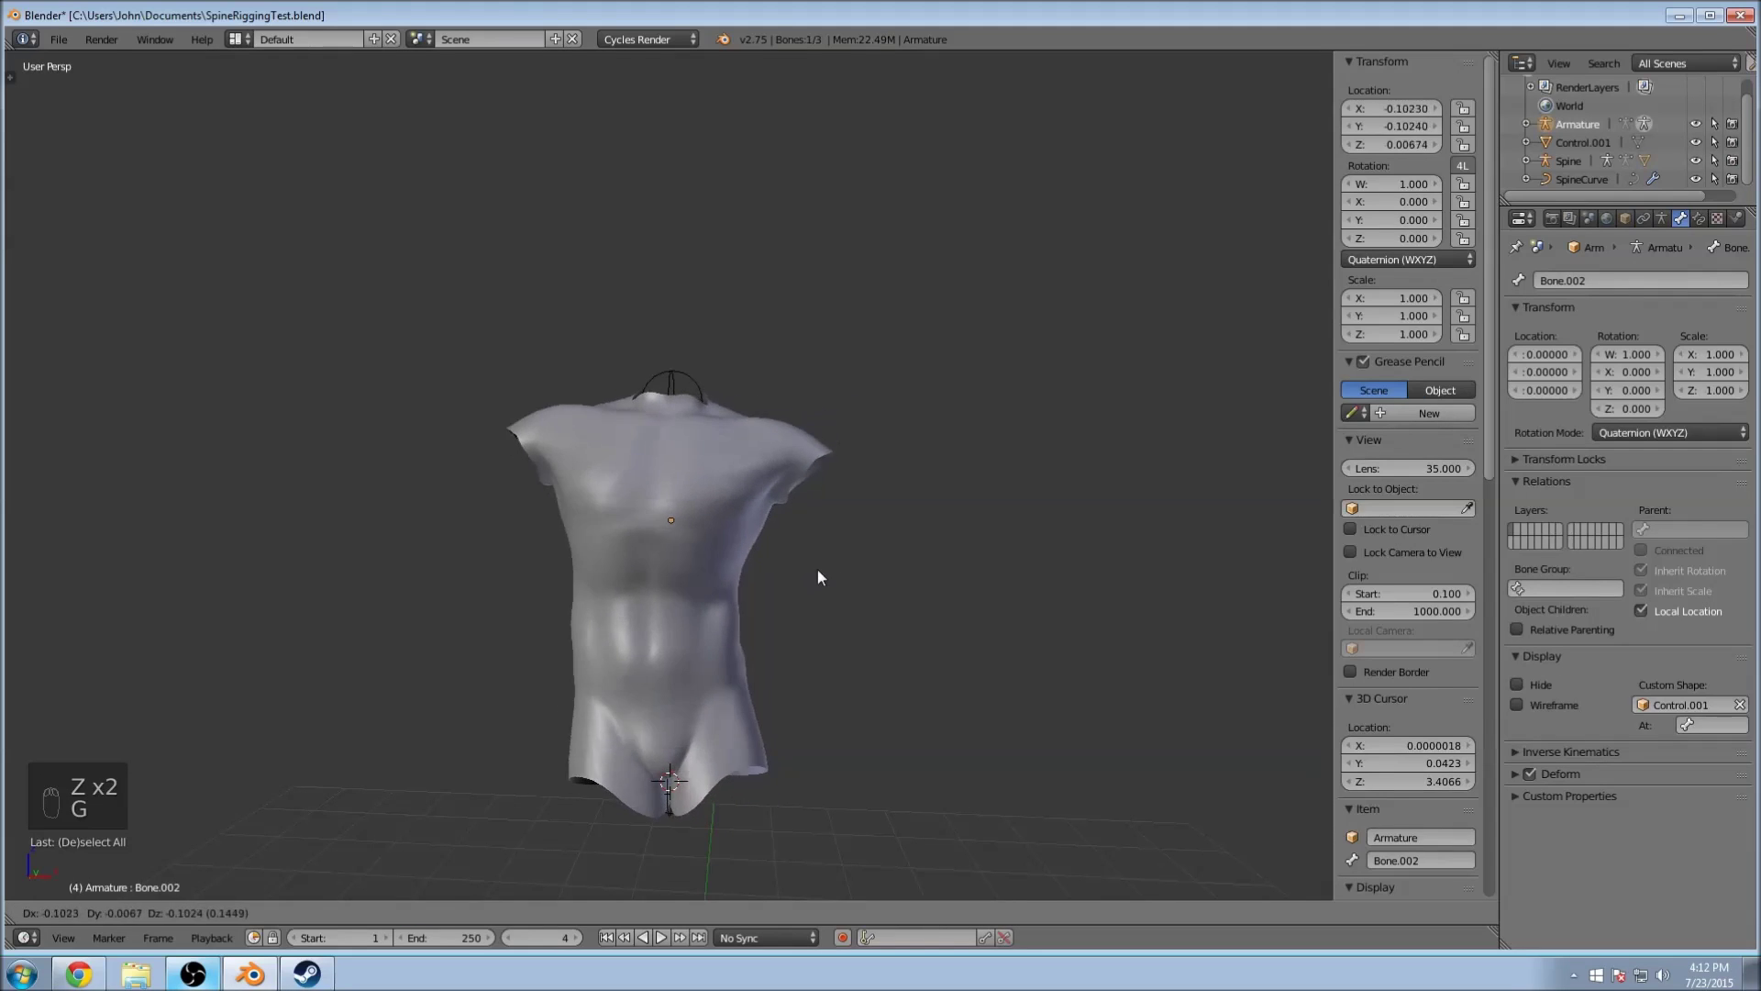
left_click(833, 565)
key("ctrl+z")
Step: Try leaning the torso sideways with the top control bone, and undo the moves
right_click(675, 378)
key("g")
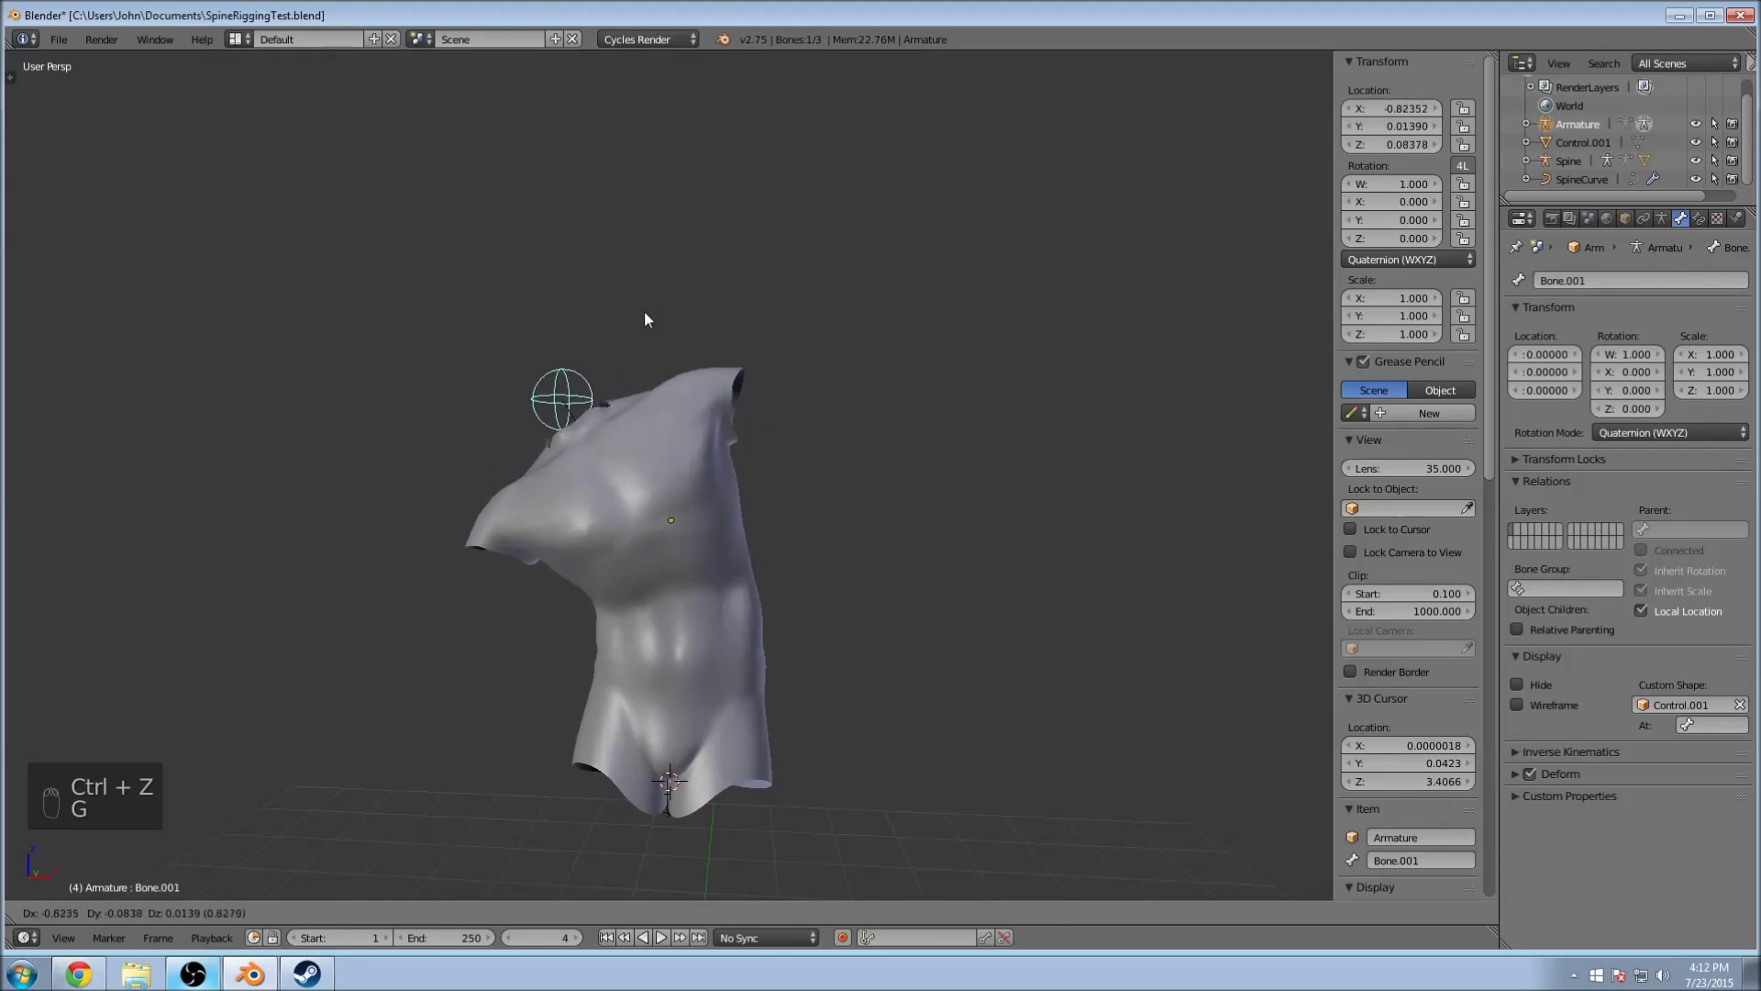
left_click(732, 343)
key("ctrl+z")
middle_click_drag(1001, 387, 945, 497)
key("ctrl+z")
key("ctrl+z")
scroll(945, 497, "down", 4)
scroll(945, 497, "up", 3)
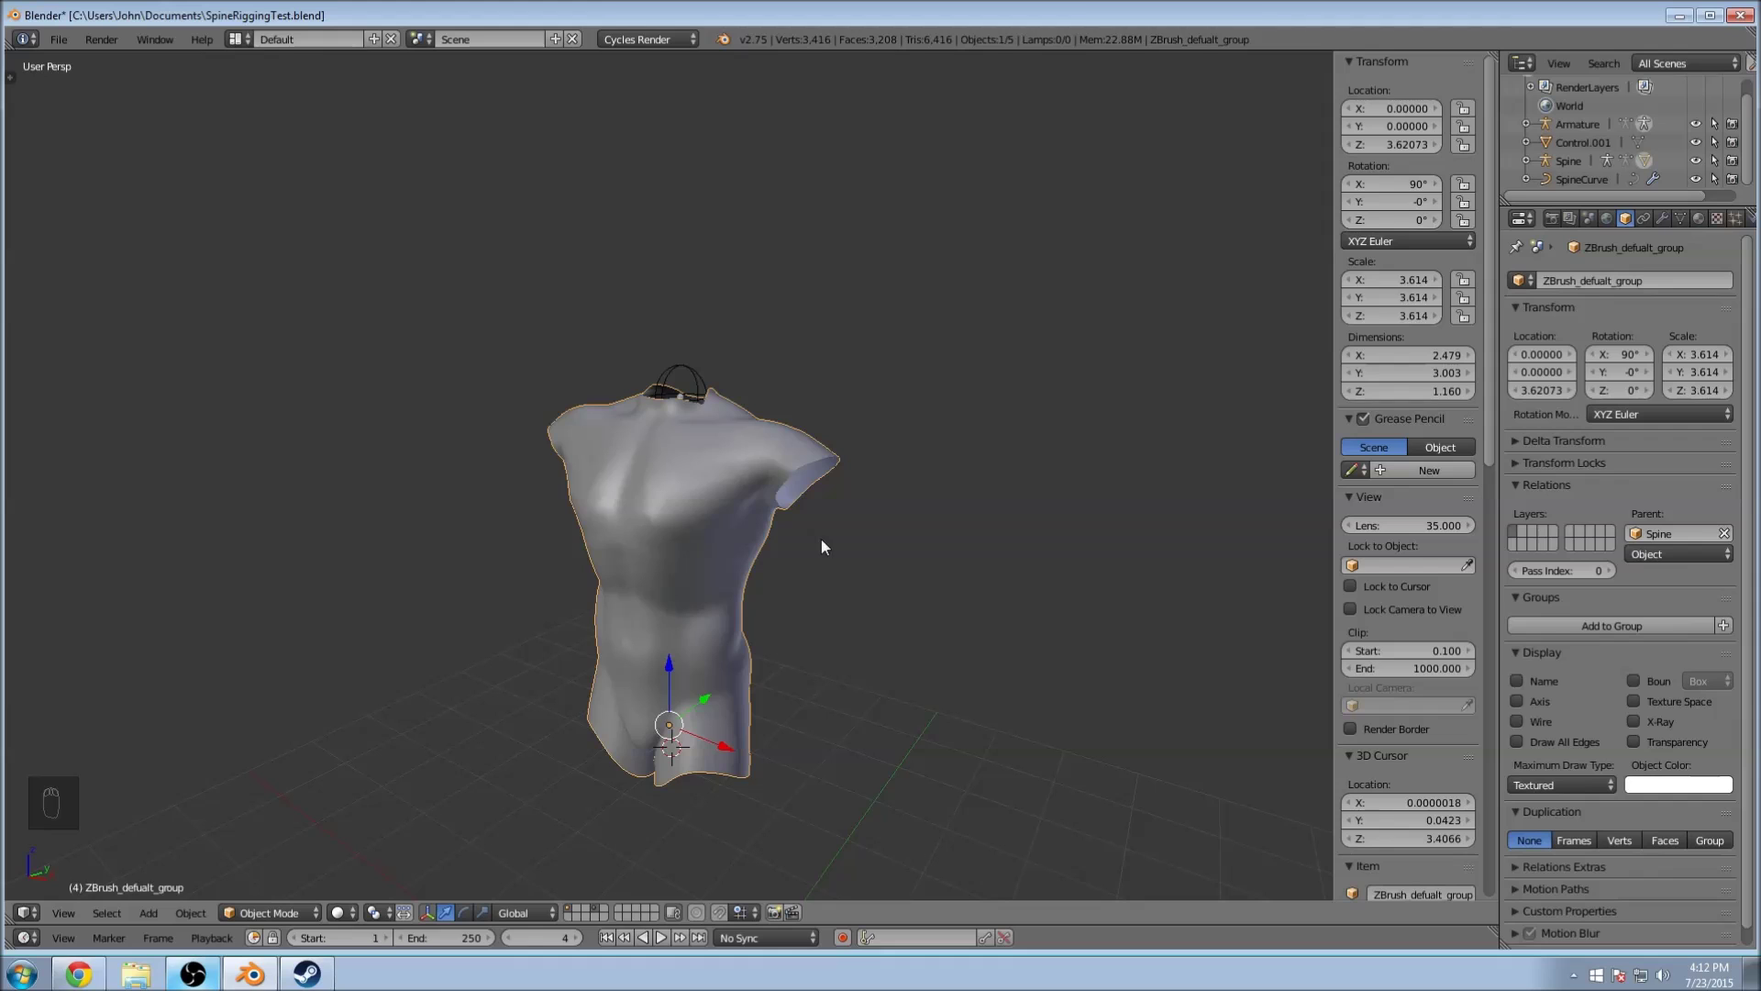
Step: Try bending the torso far forward by moving the top control bone to about X 0.49, Y -1.22, Z -1.53
right_click(695, 376)
middle_click_drag(806, 387, 714, 381)
key("g")
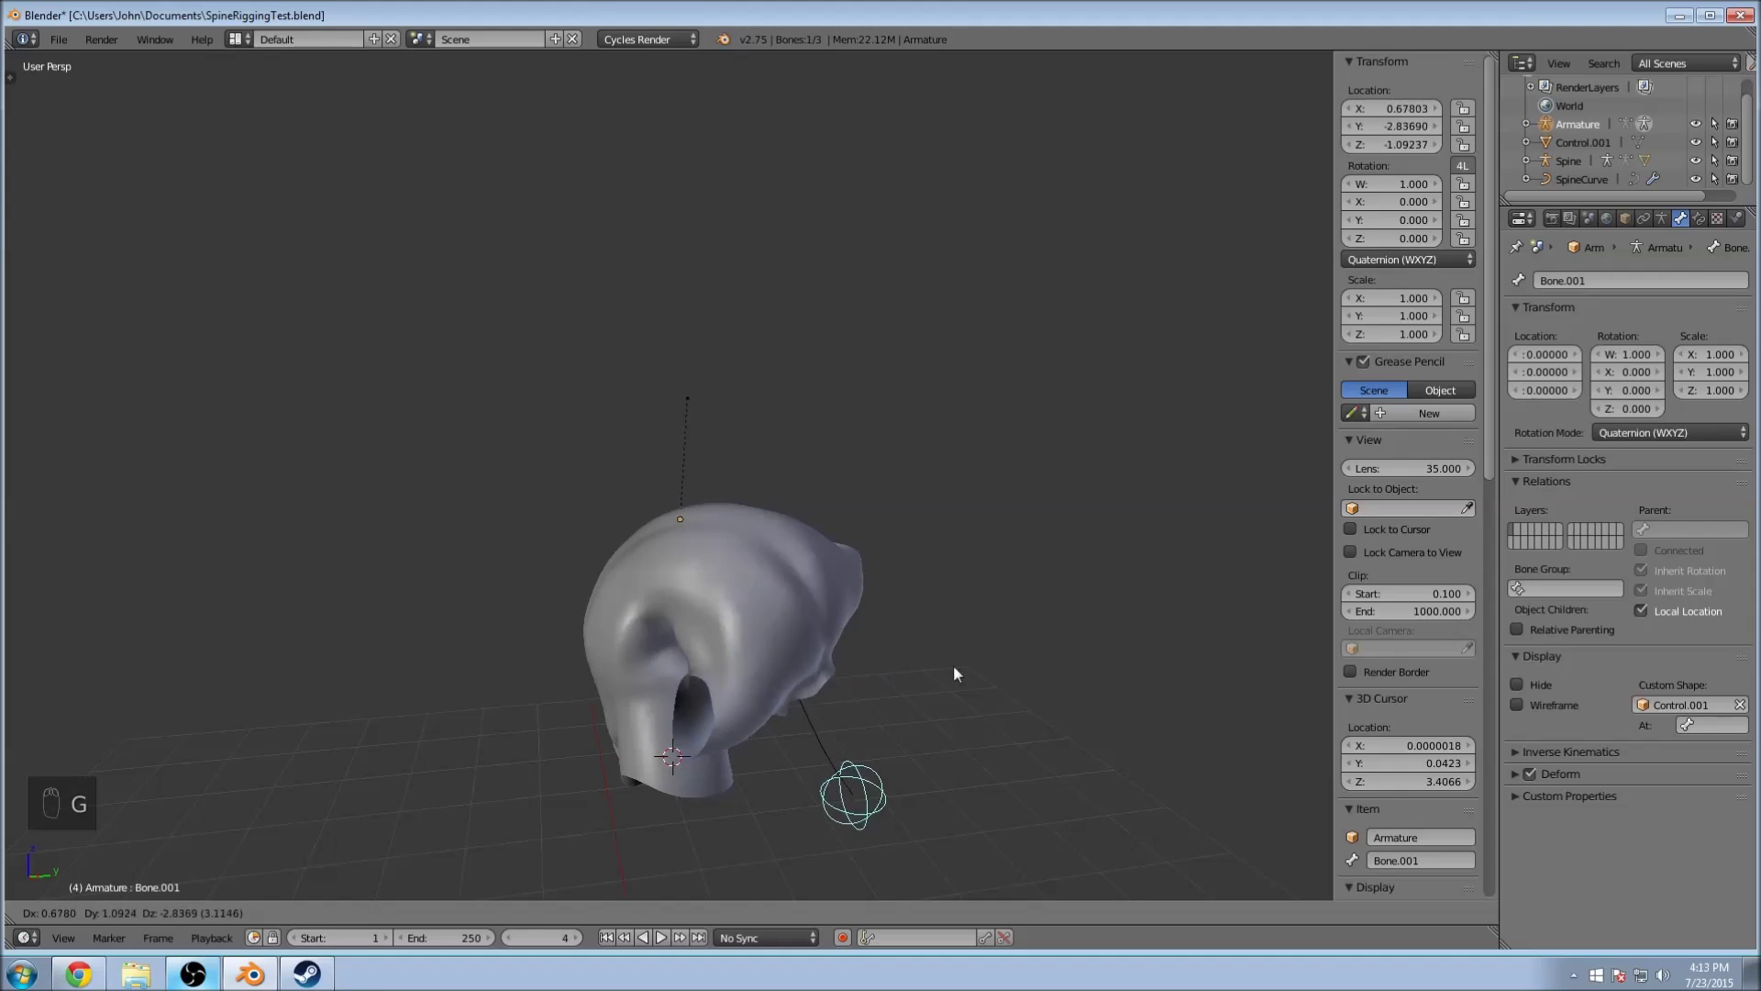
left_click(979, 567)
middle_click_drag(980, 567, 579, 536)
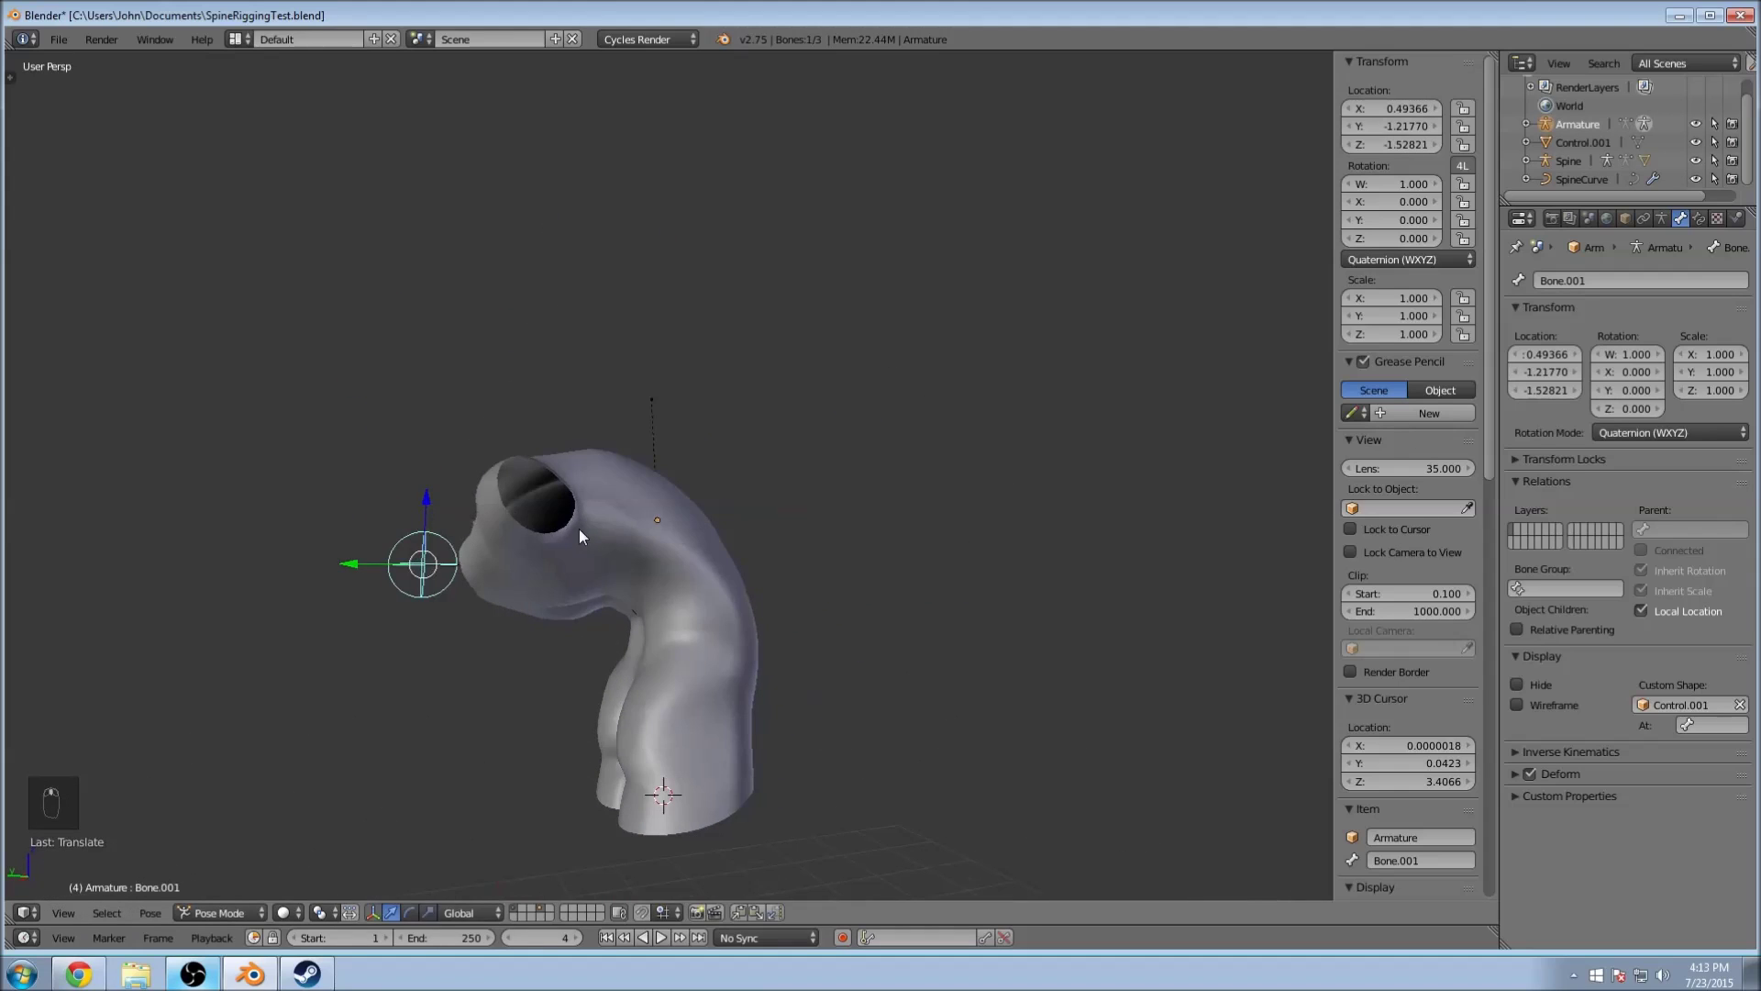
Step: Try moving the top control bone farther from the bent torso, undo both bends and deselect all bones
key("g")
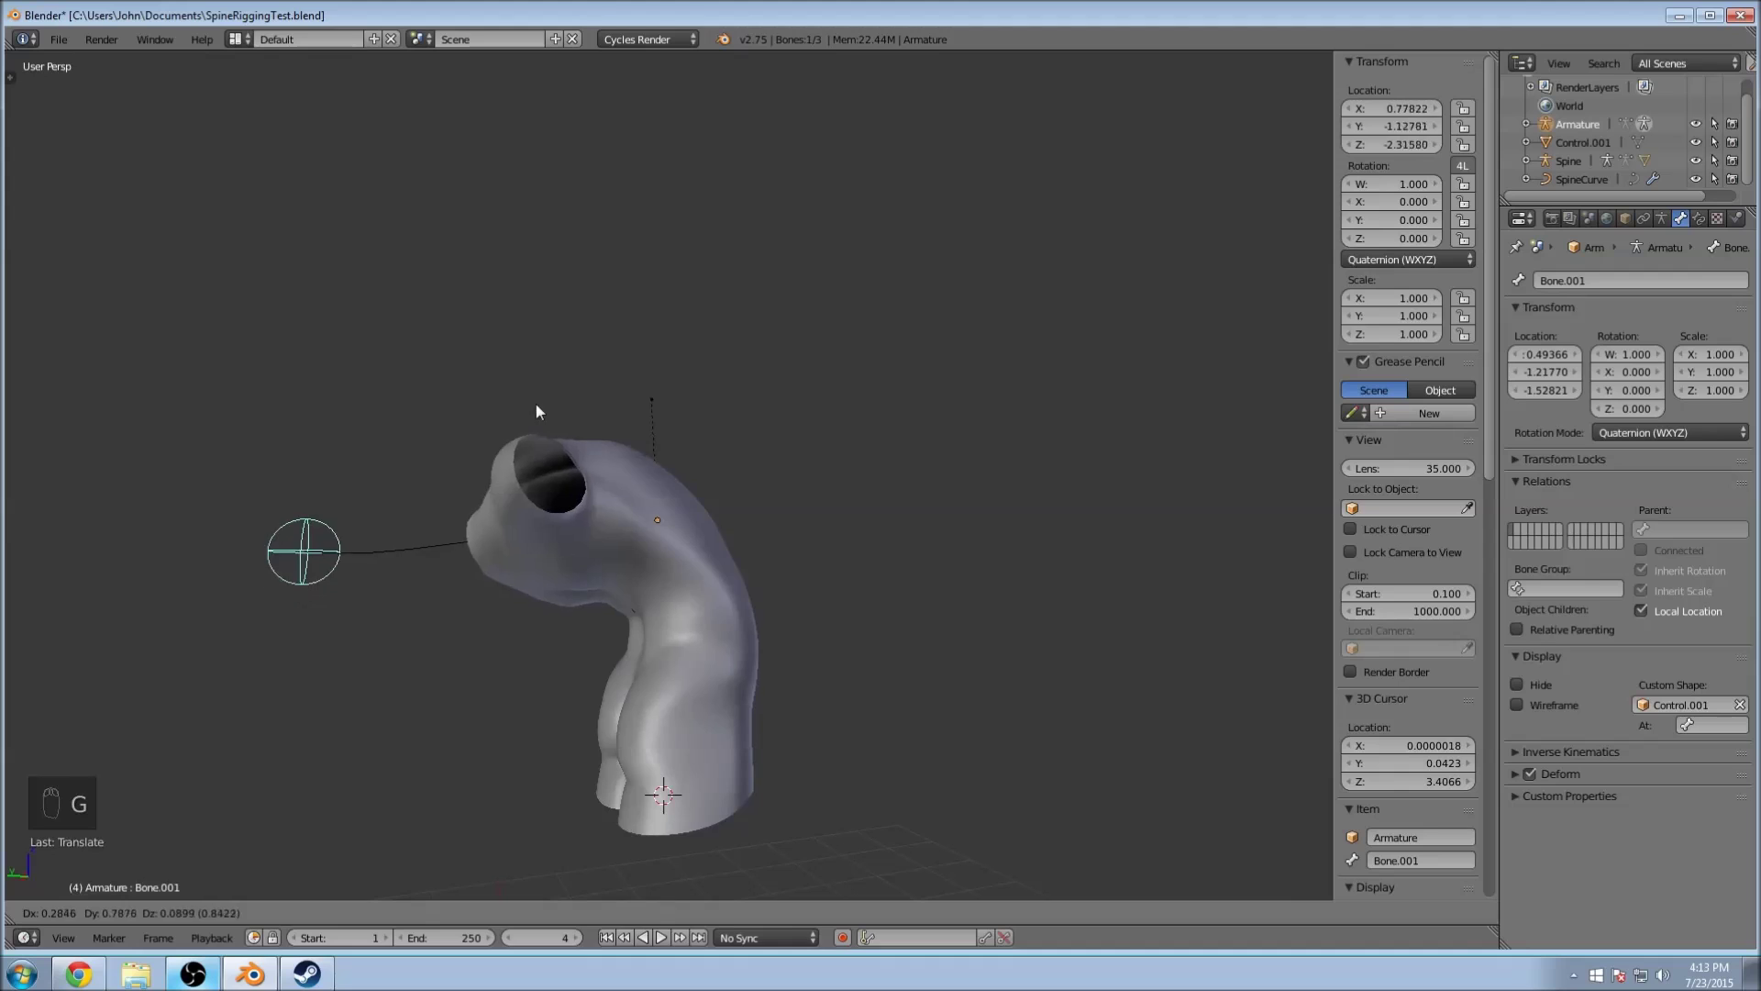
left_click(660, 556)
middle_click_drag(465, 425, 905, 459)
key("ctrl+z")
key("ctrl+z")
key("ctrl+z")
key("a")
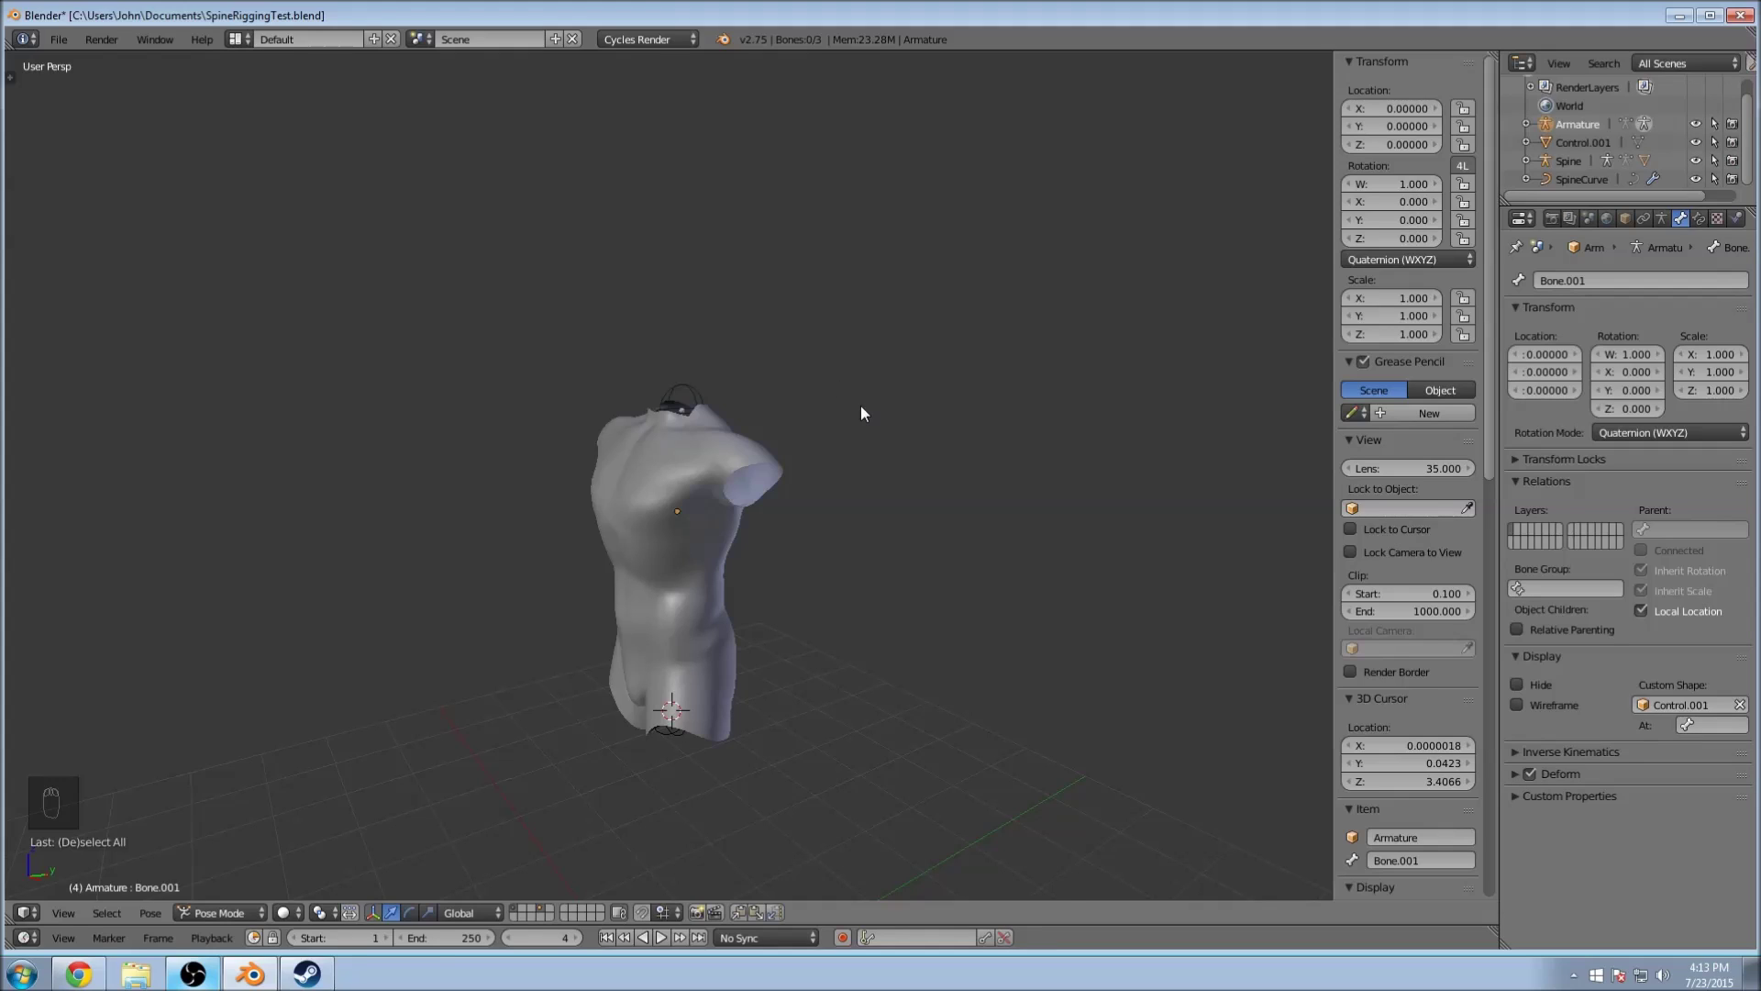
Step: Try another move of the top control bone from the rest pose, and undo it
right_click(729, 382)
key("g")
key("ctrl+z")
key("ctrl+z")
key("ctrl+z")
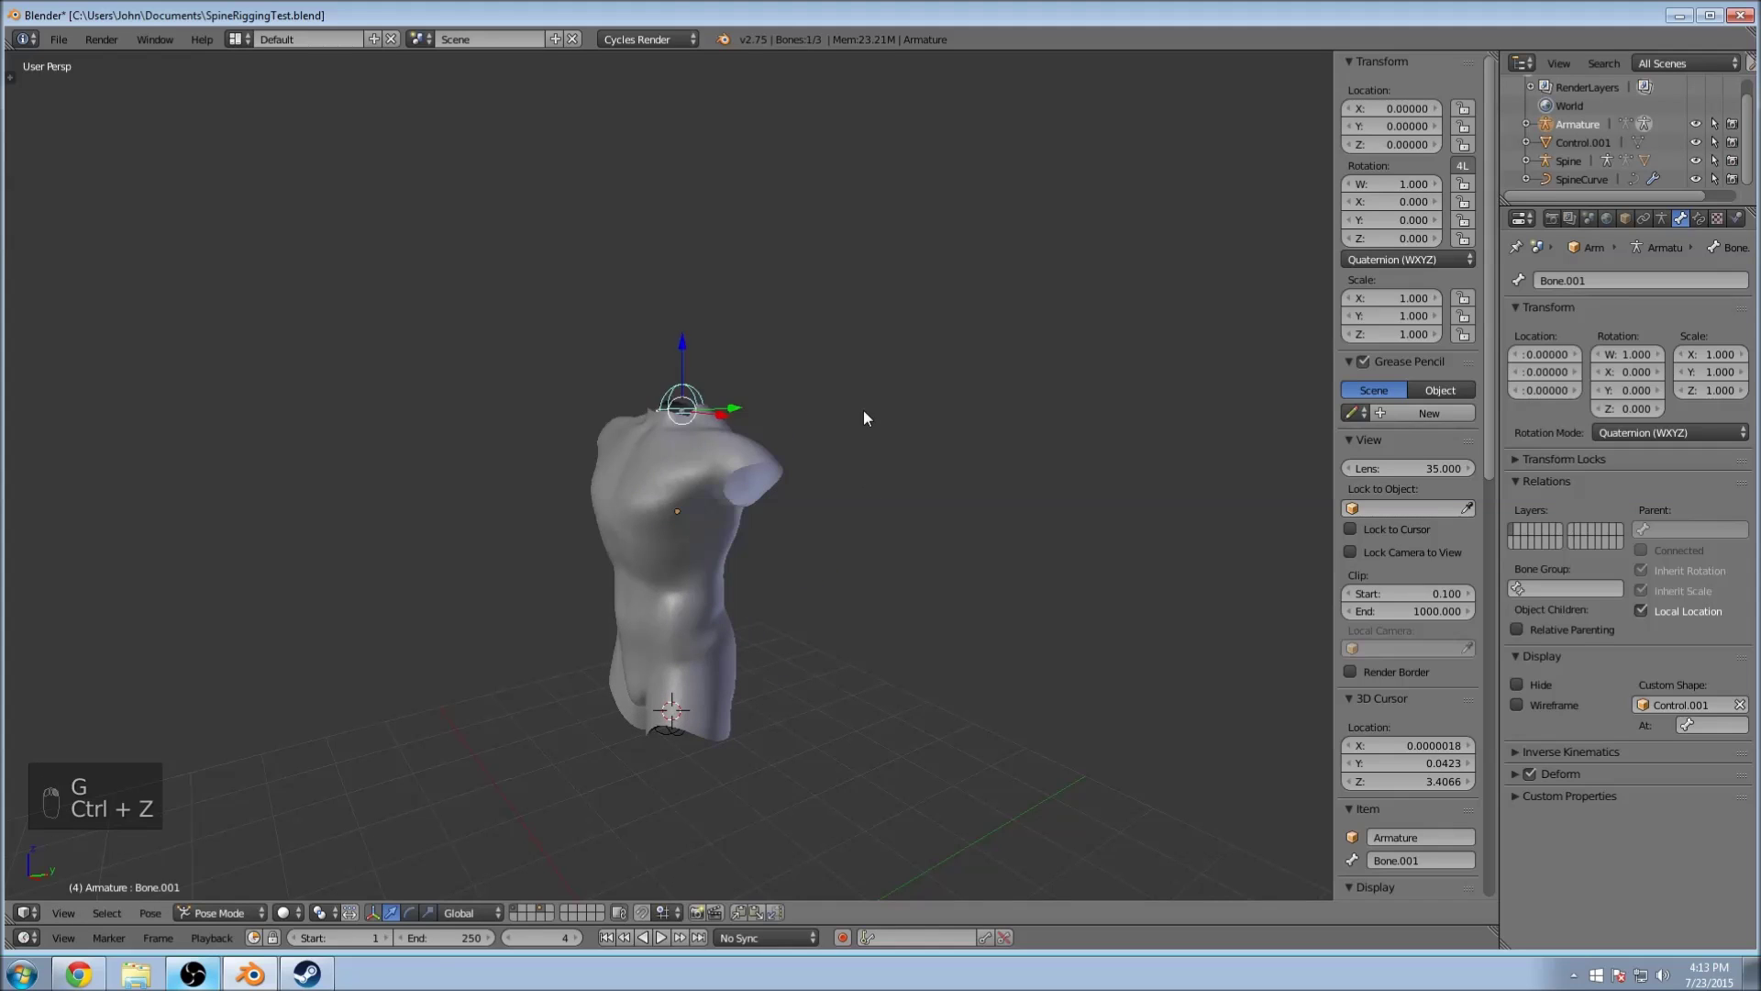
Step: Switch the control armature out of Pose Mode into Object Mode
scroll(704, 404, "up", 5)
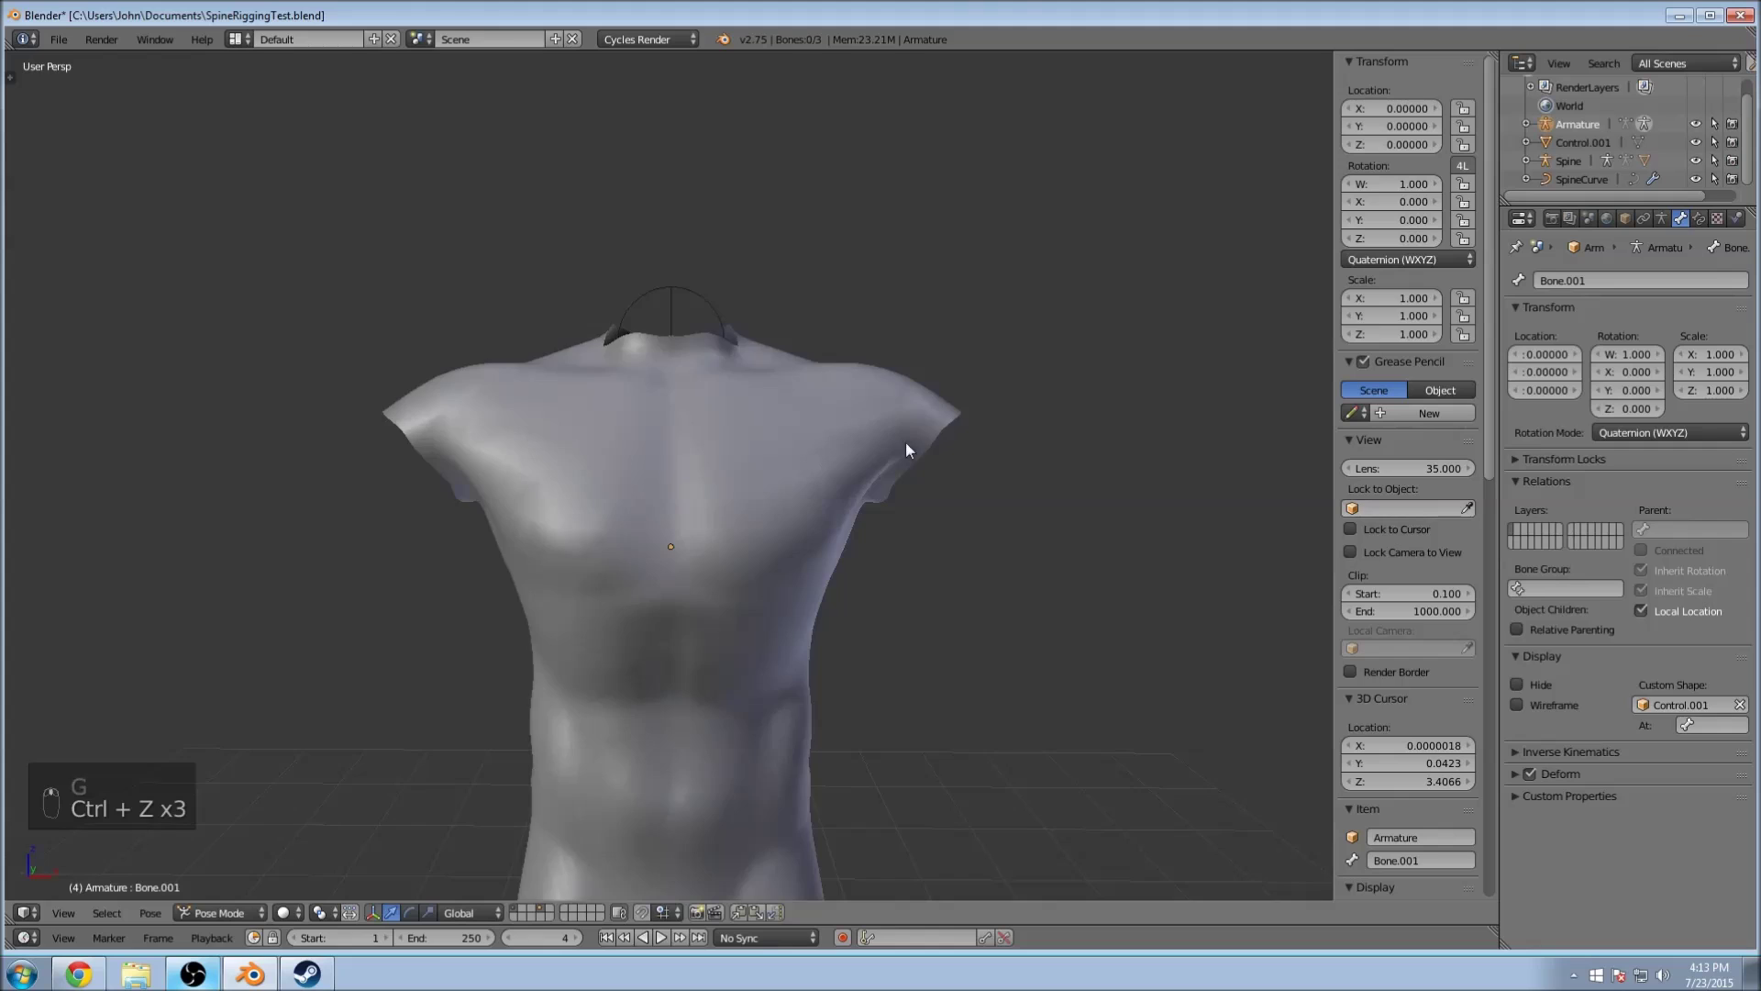
middle_click_drag(870, 444, 733, 482)
key("Tab")
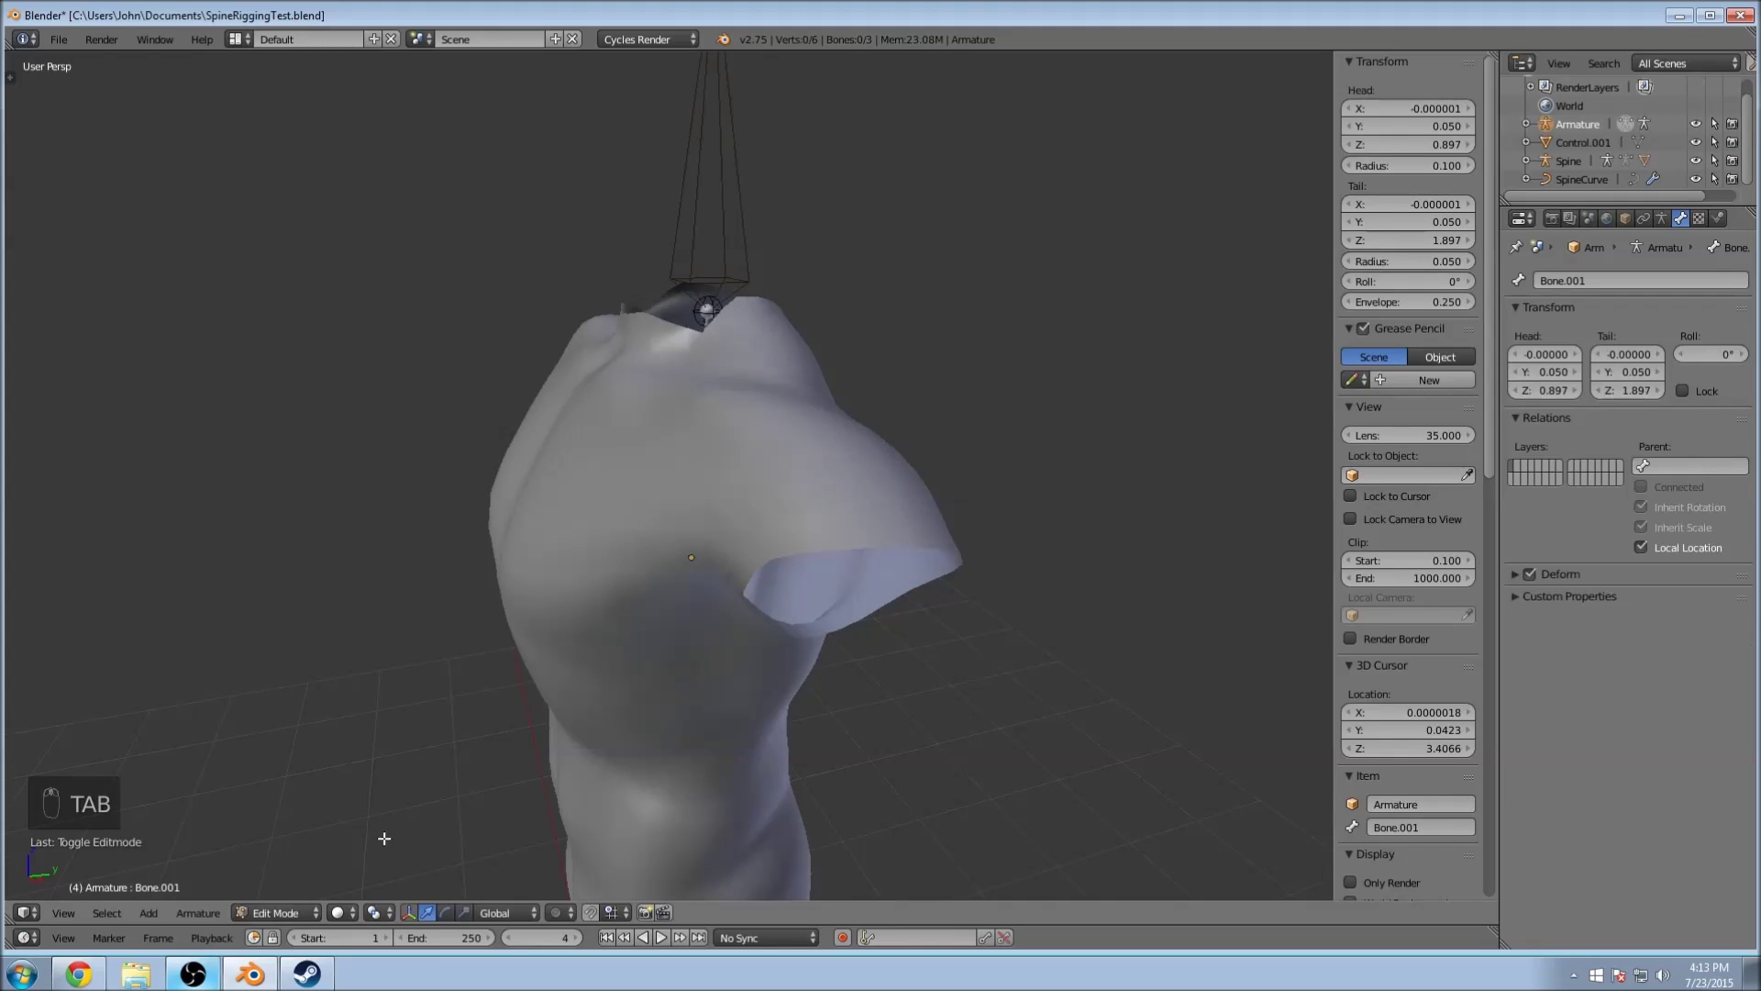
left_click(284, 913)
left_click(277, 894)
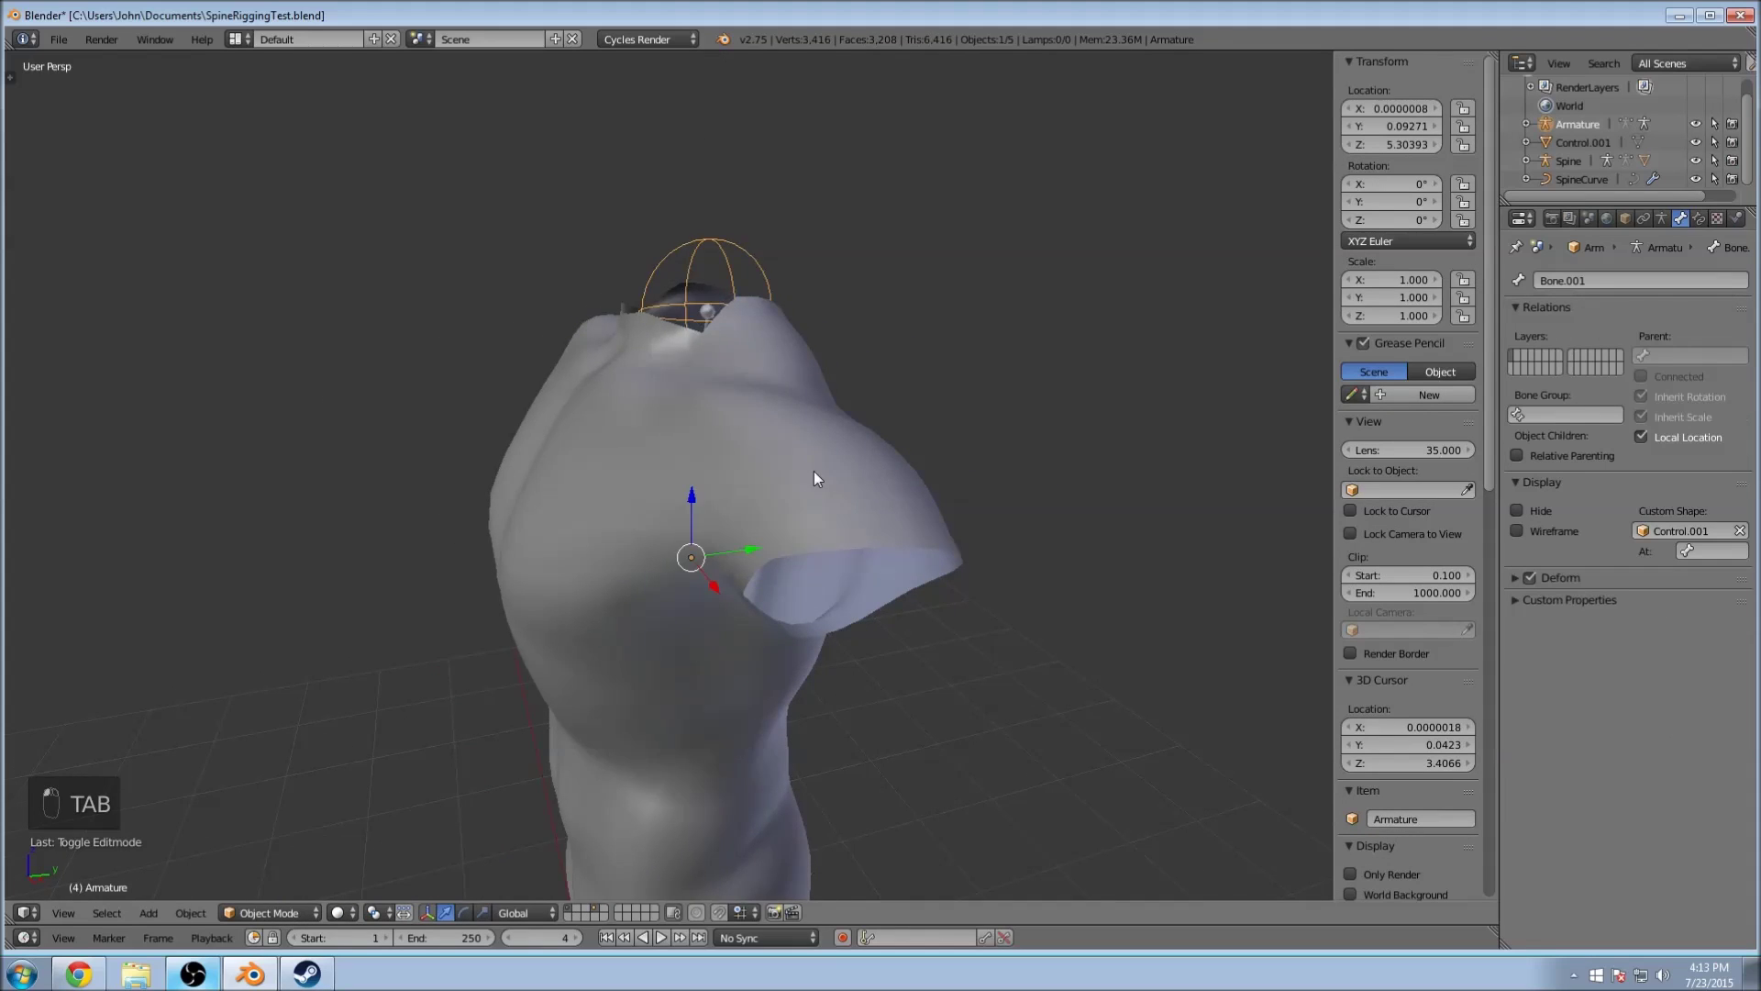
scroll(812, 478, "down", 4)
scroll(691, 333, "up", 1)
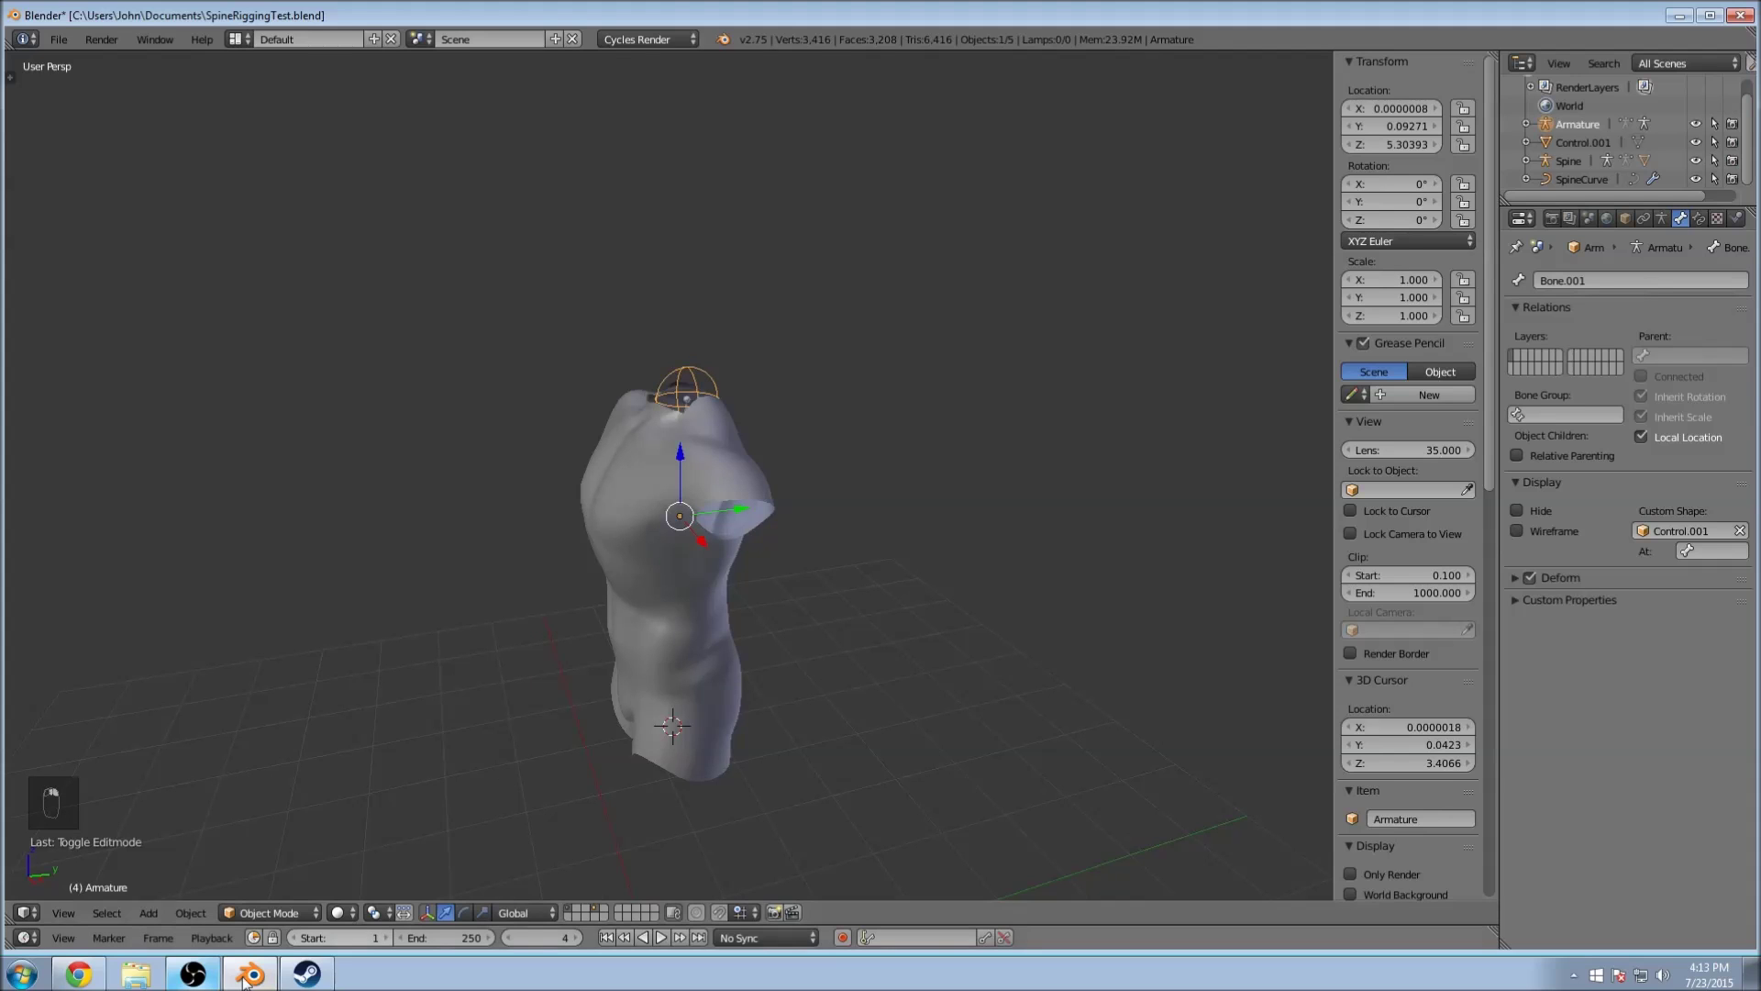
Step: Return the control armature to Pose Mode, try rotating the top control bone about the global Z axis, and undo the rotation
left_click(262, 913)
left_click(276, 848)
right_click(704, 376)
middle_click_drag(869, 349, 1021, 418)
key("r")
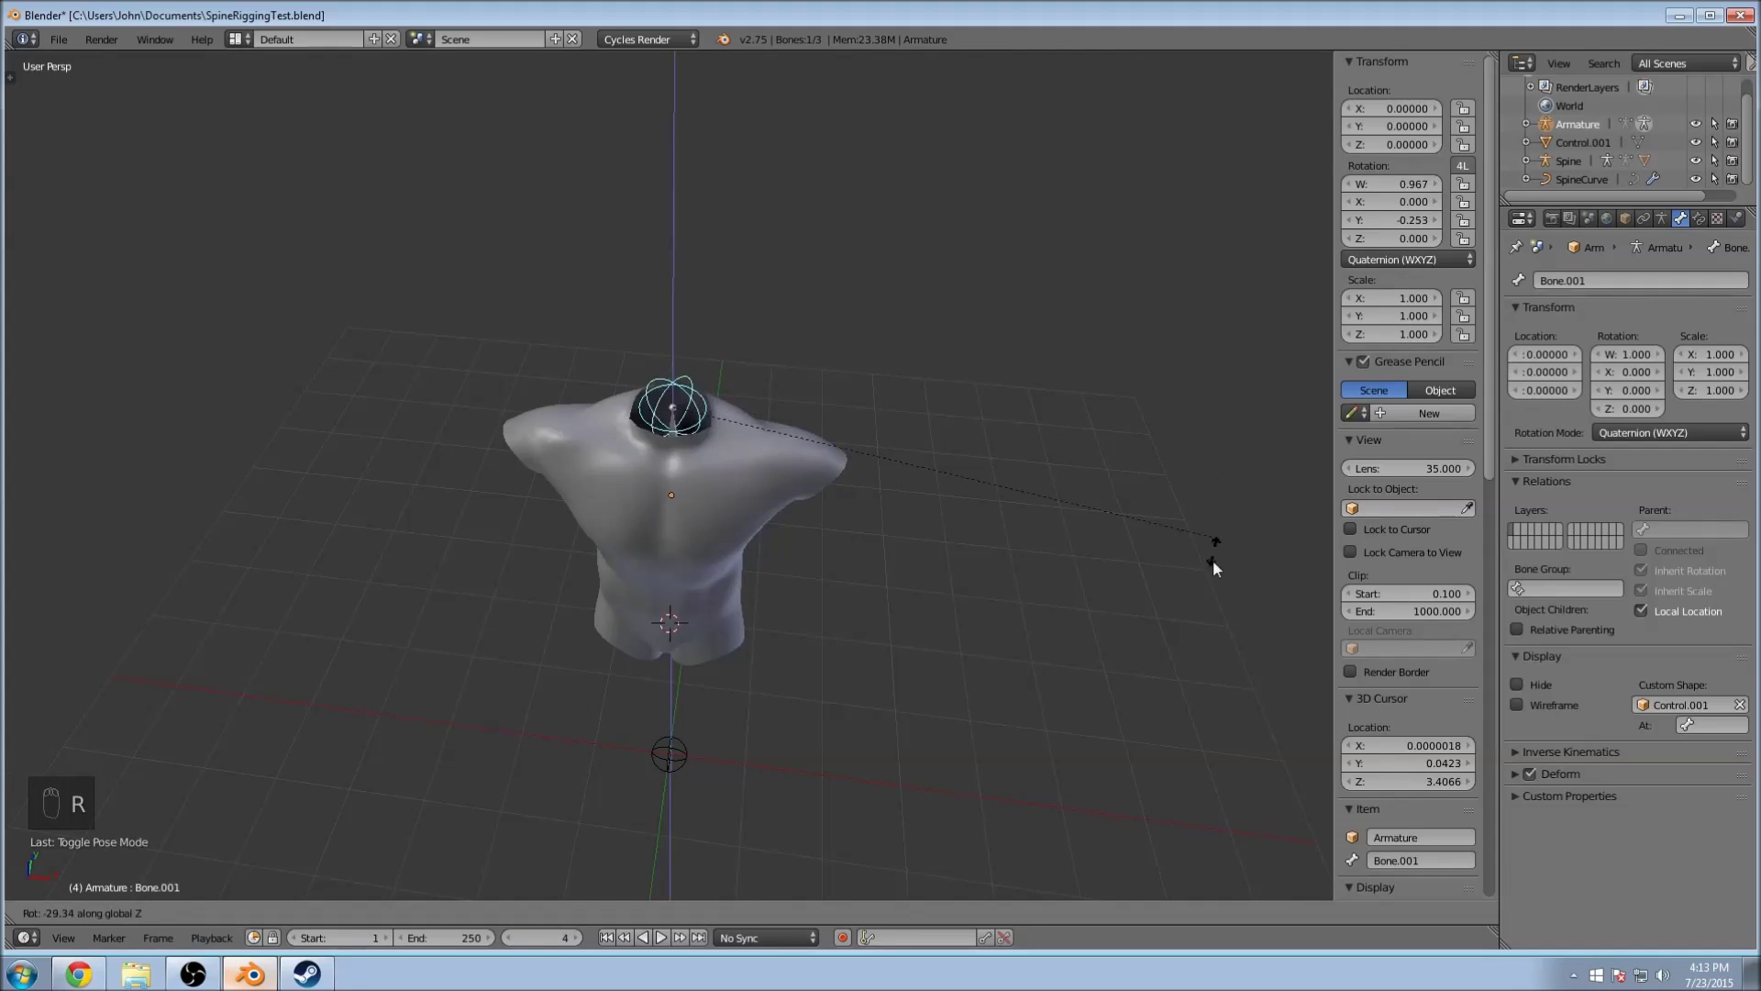
left_click(798, 275)
key("ctrl+z")
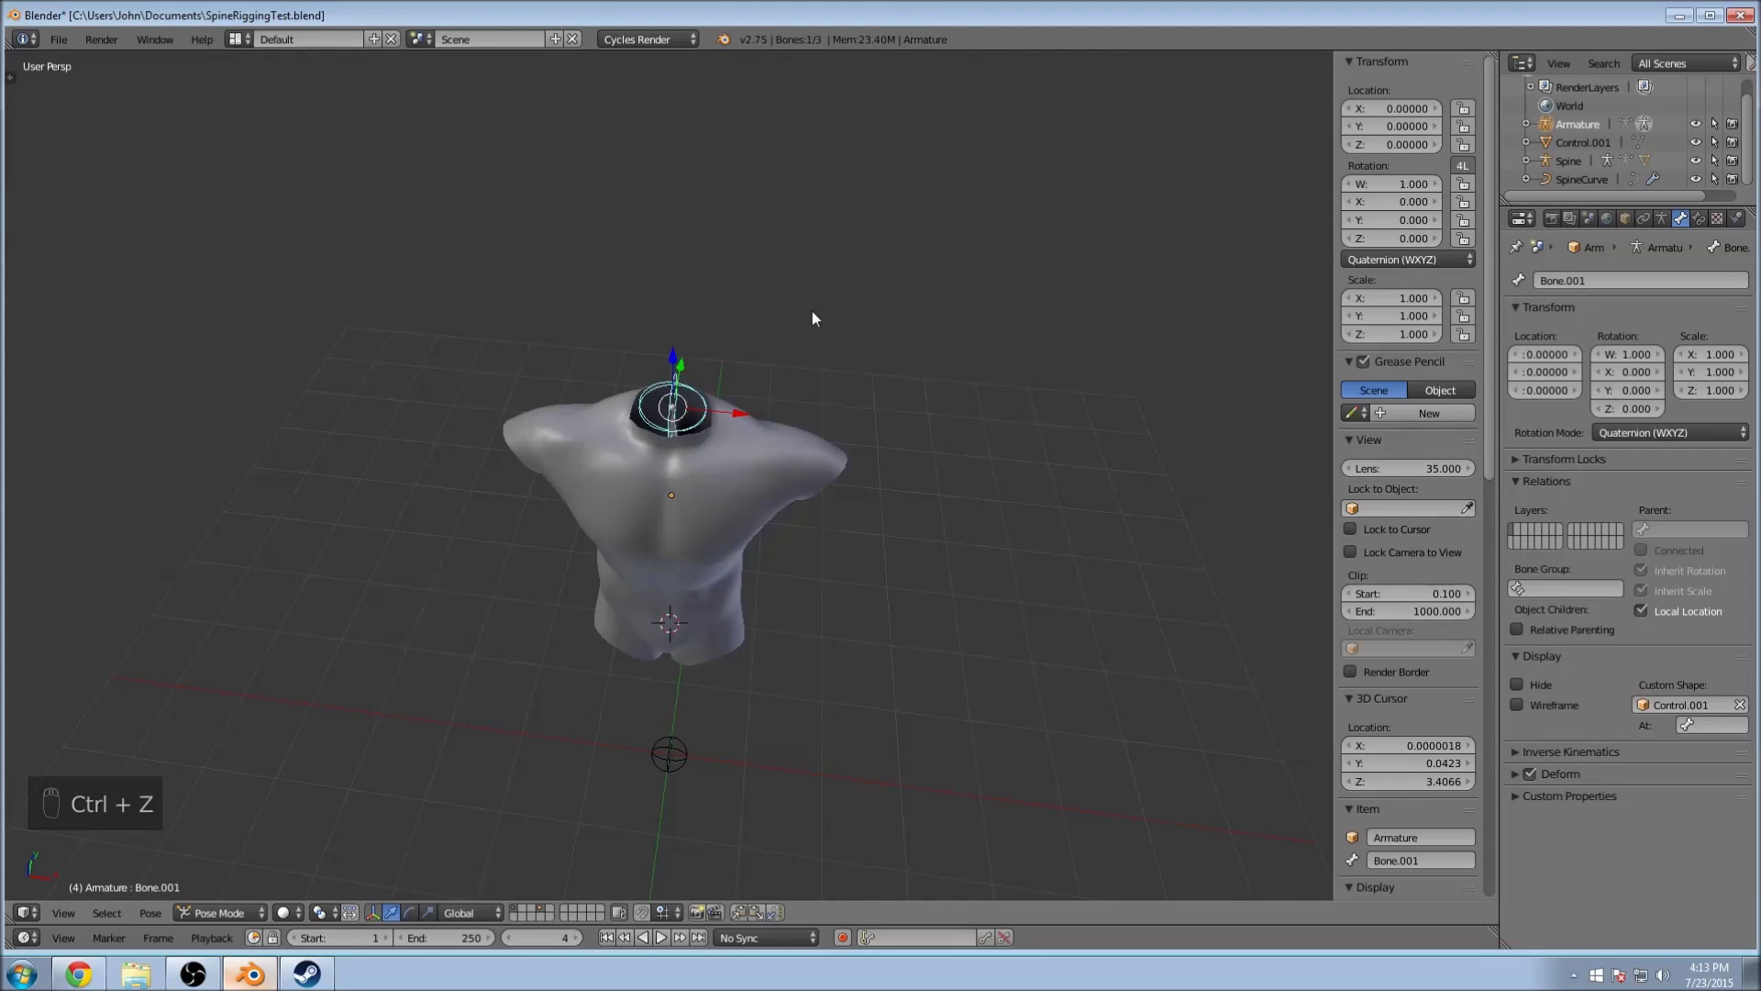
Step: Try pulling the top control bone far to the torso's side, undo the move and deselect all bones
key("g")
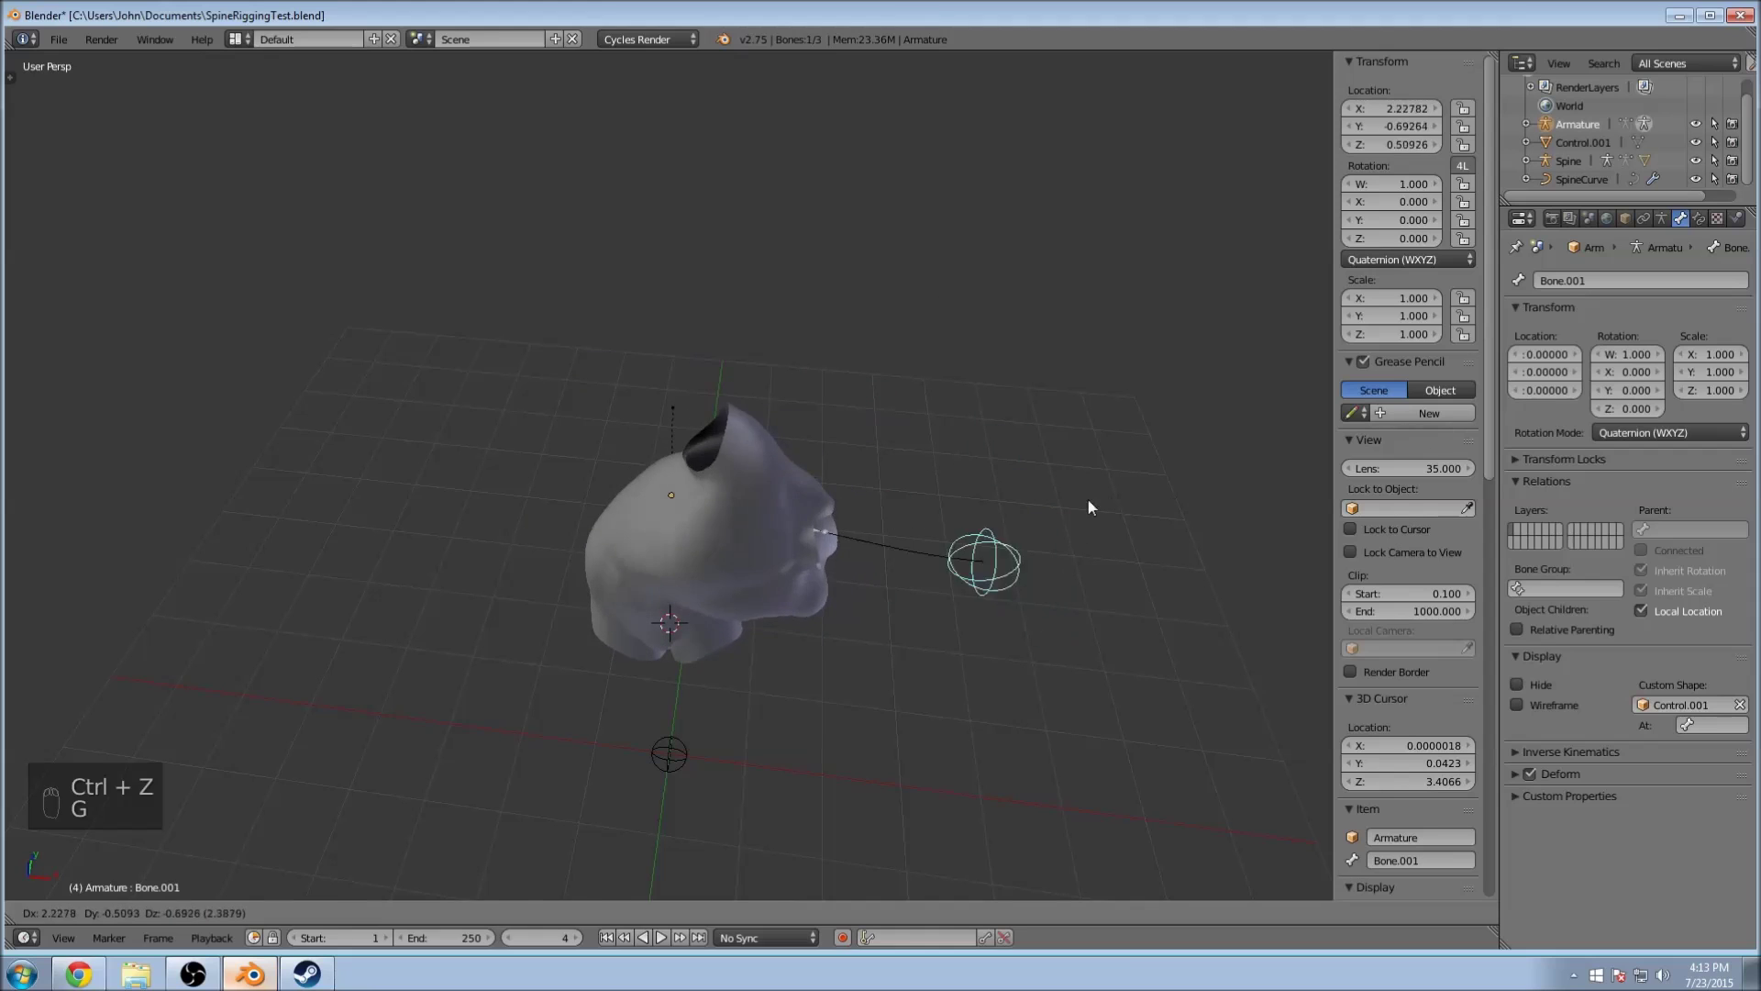
left_click(963, 580)
key("ctrl+z")
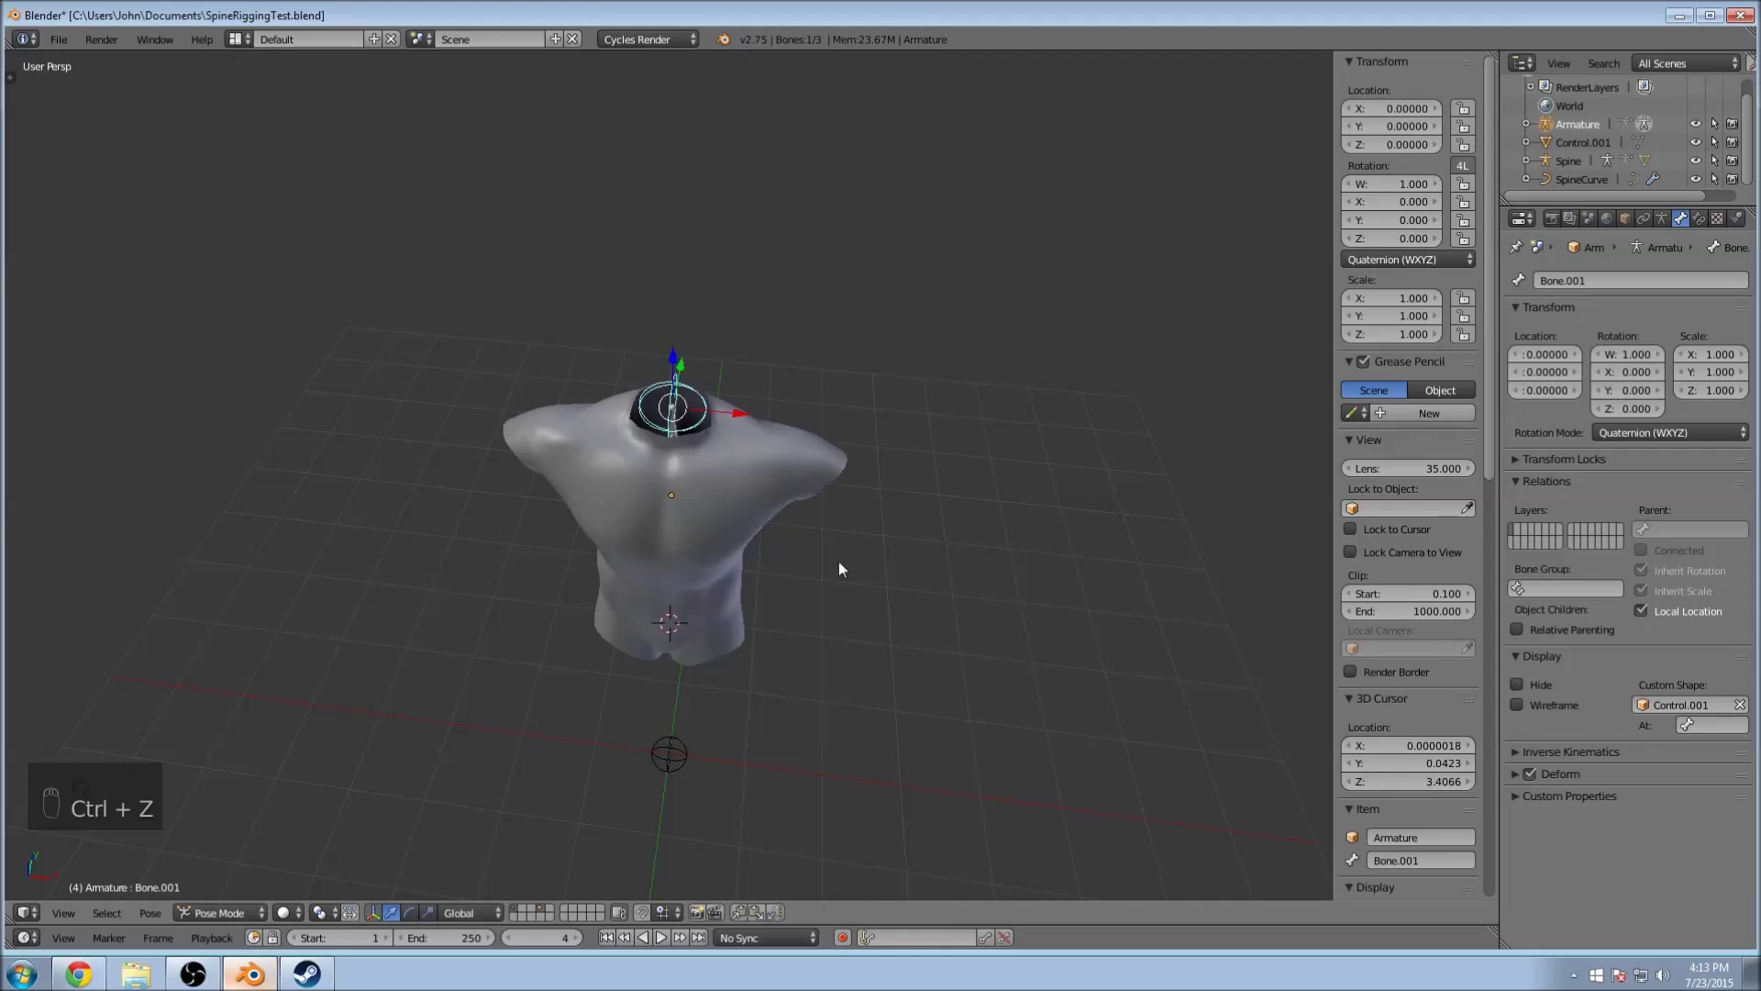
middle_click_drag(839, 507, 702, 545)
key("a")
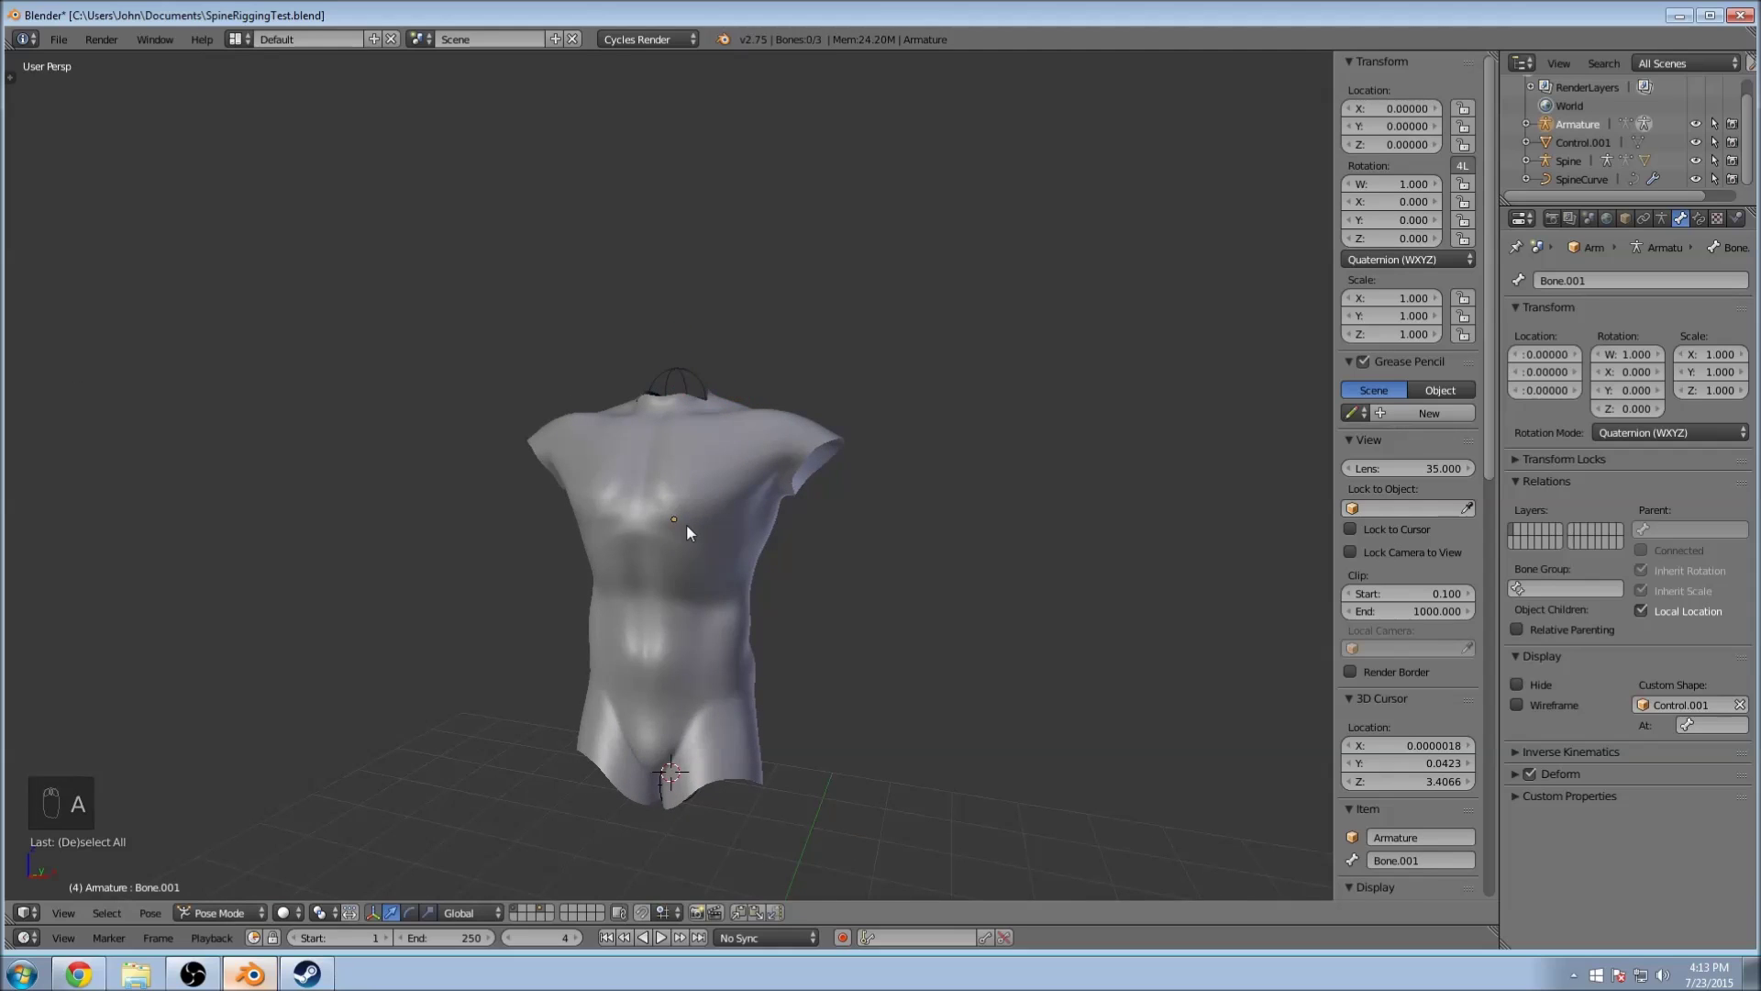
Step: Switch the control armature to Object Mode and hide the torso mesh
scroll(688, 524, "up", 3)
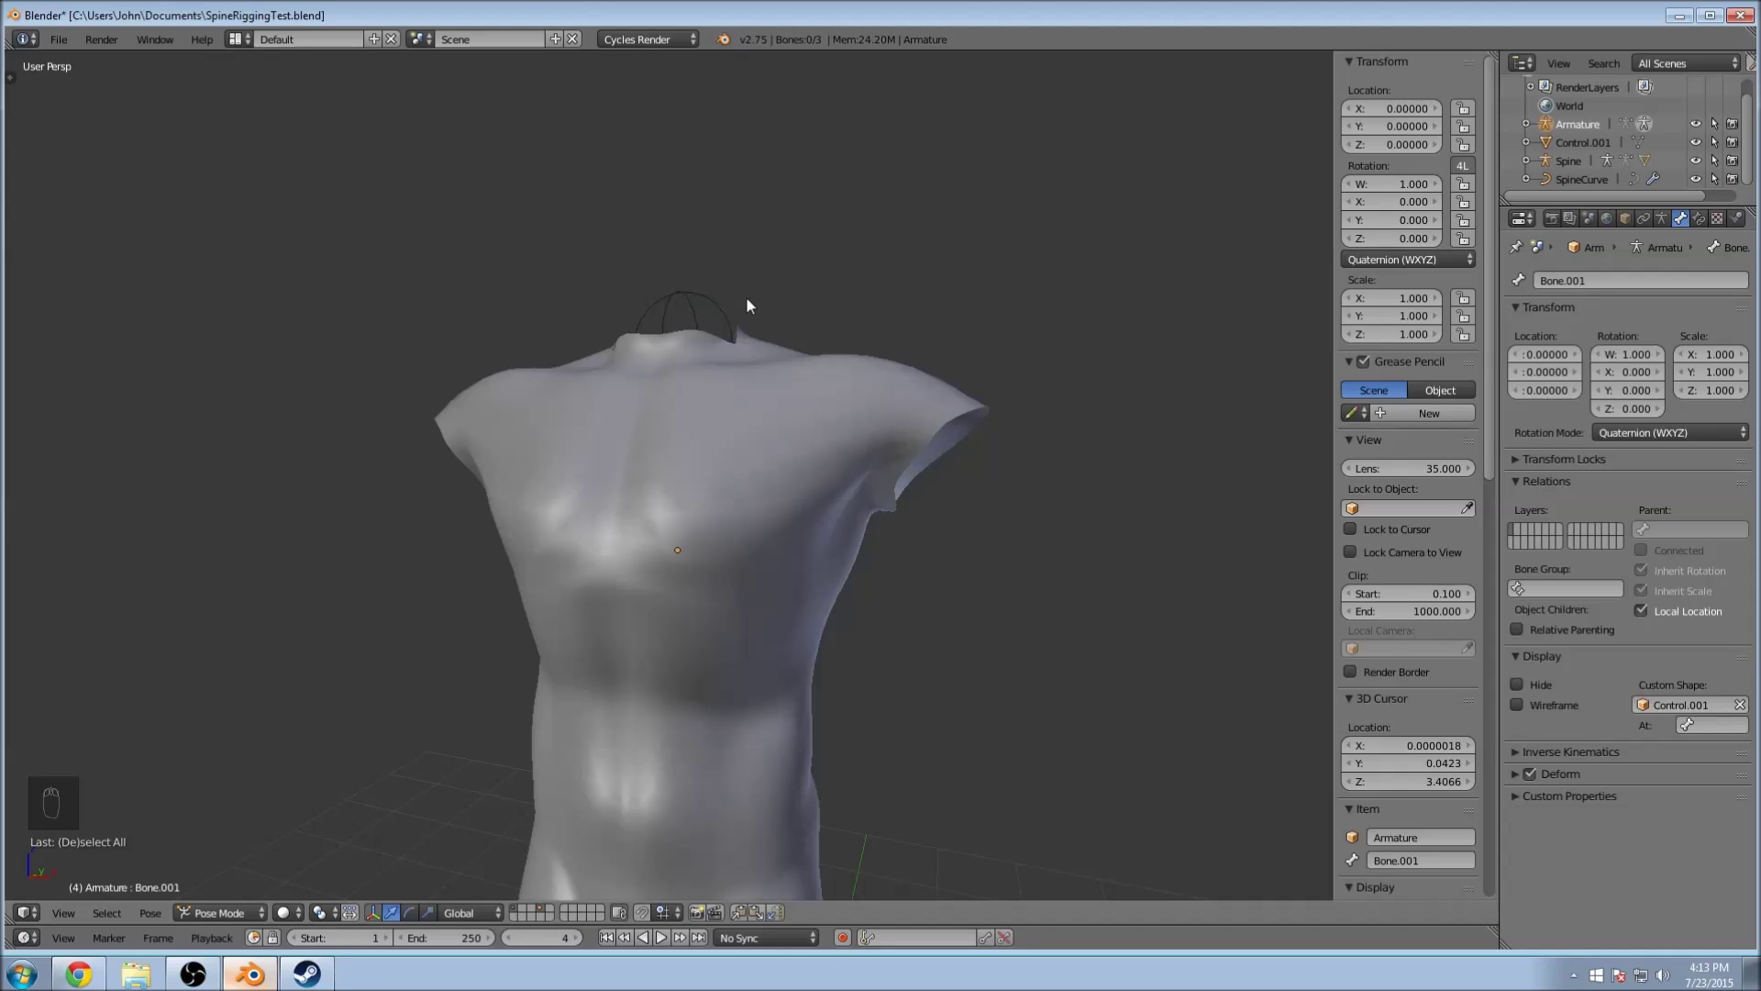
left_click(228, 906)
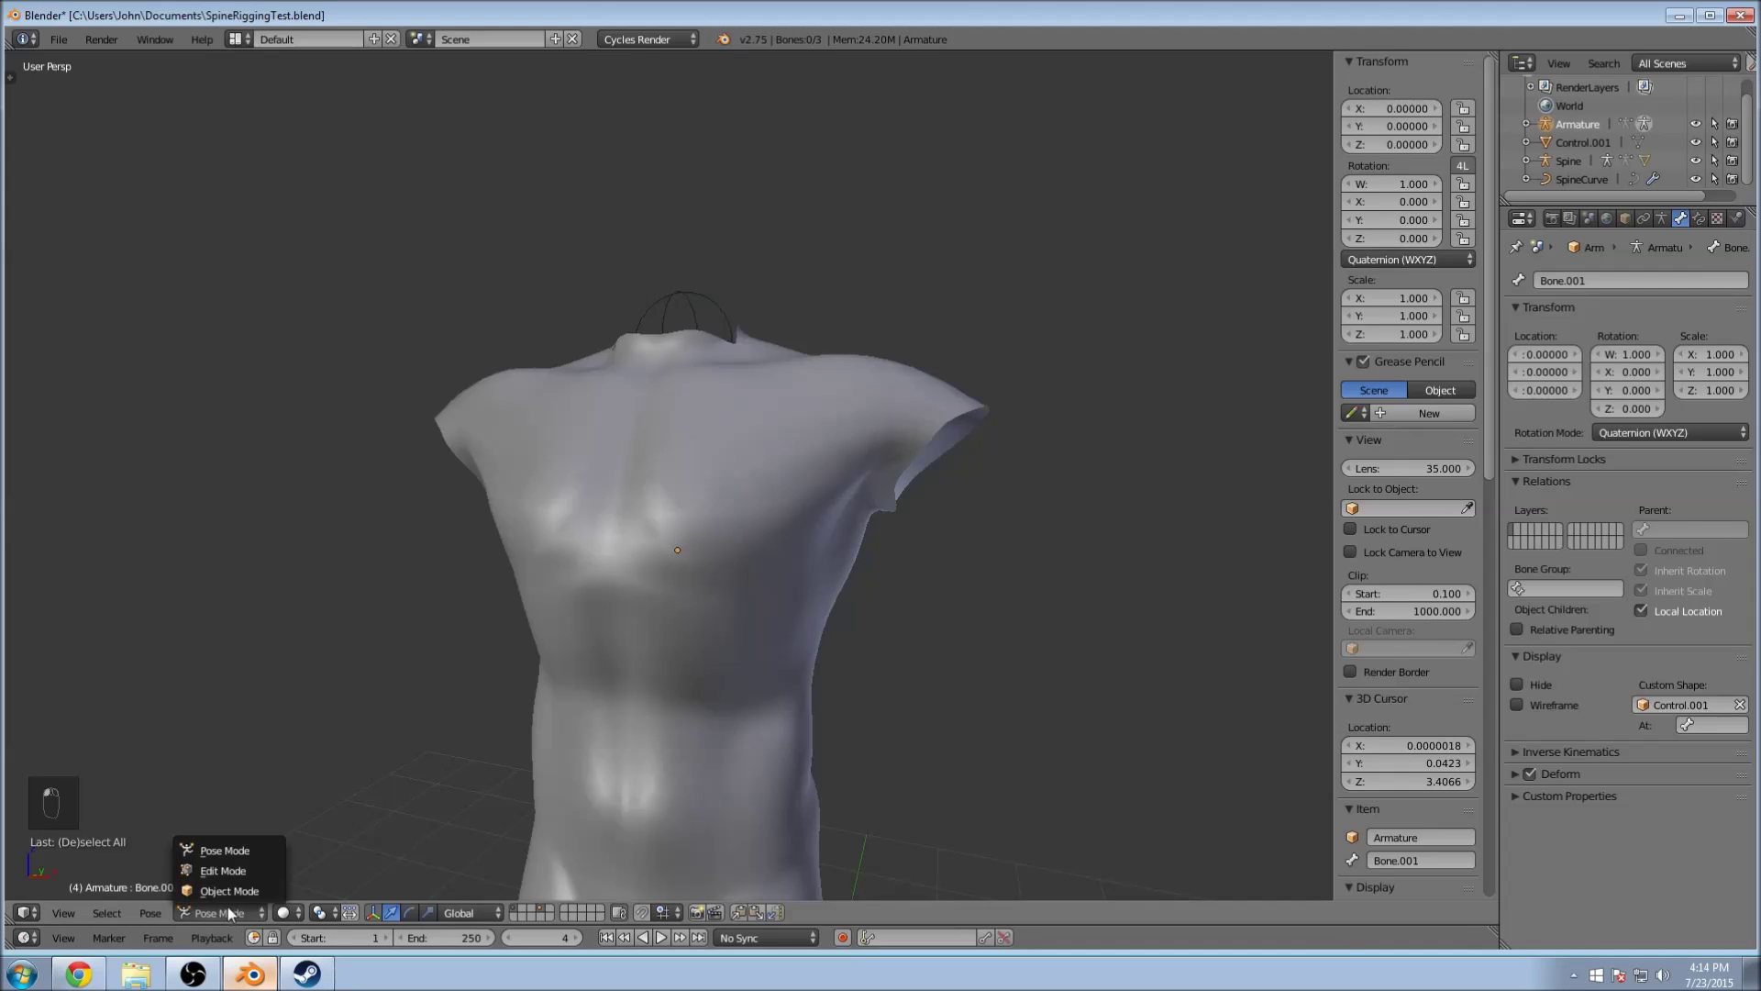
left_click(218, 886)
right_click(780, 450)
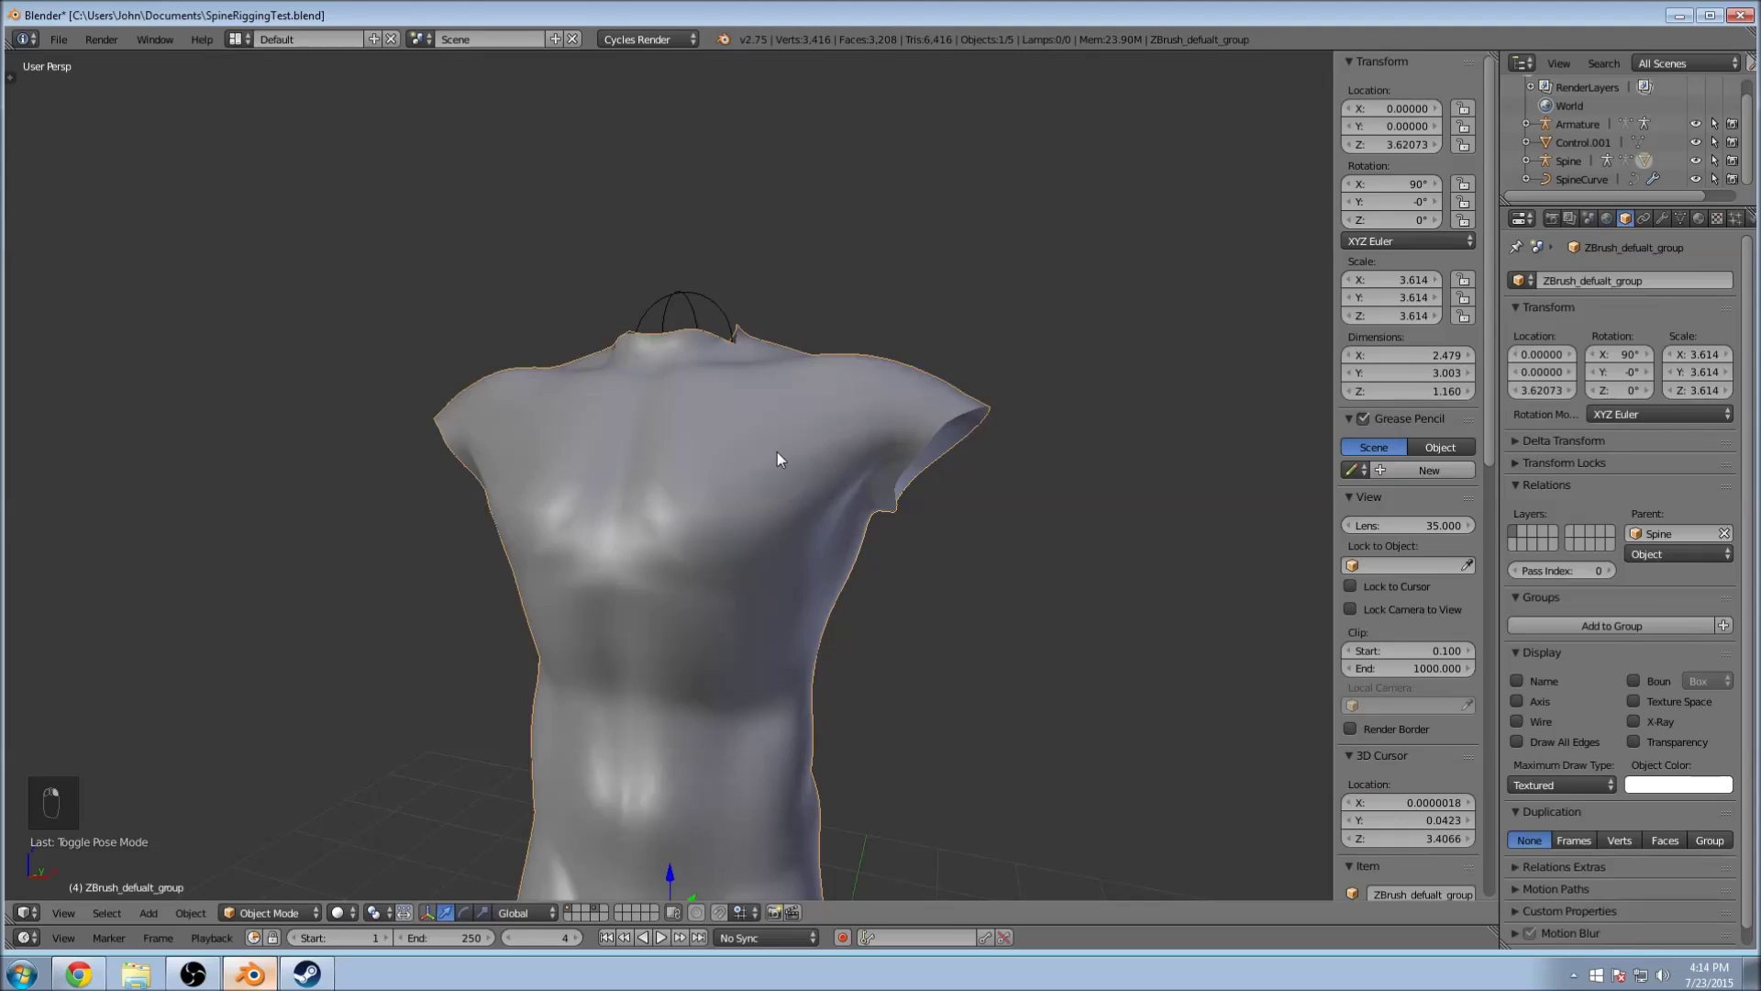
key("h")
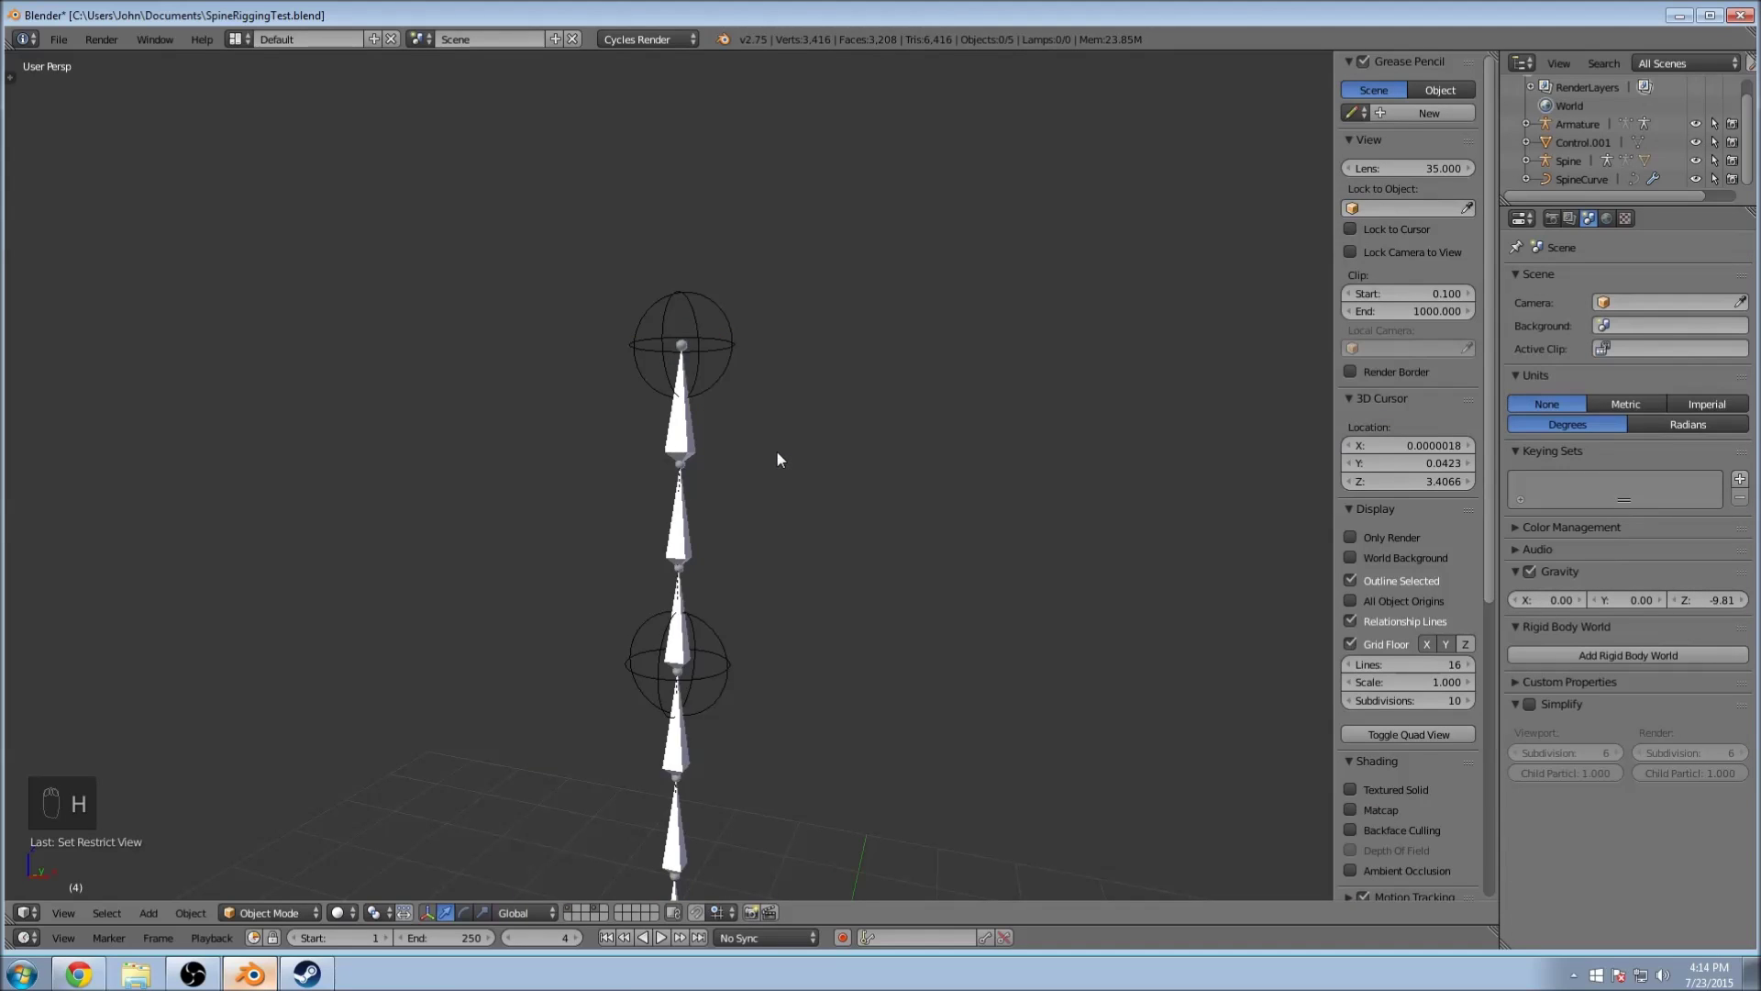
Step: Add a mesh circle at the 3D cursor, at the base of the spine
middle_click_drag(1206, 511, 777, 444)
scroll(767, 459, "down", 2)
scroll(763, 449, "up", 2)
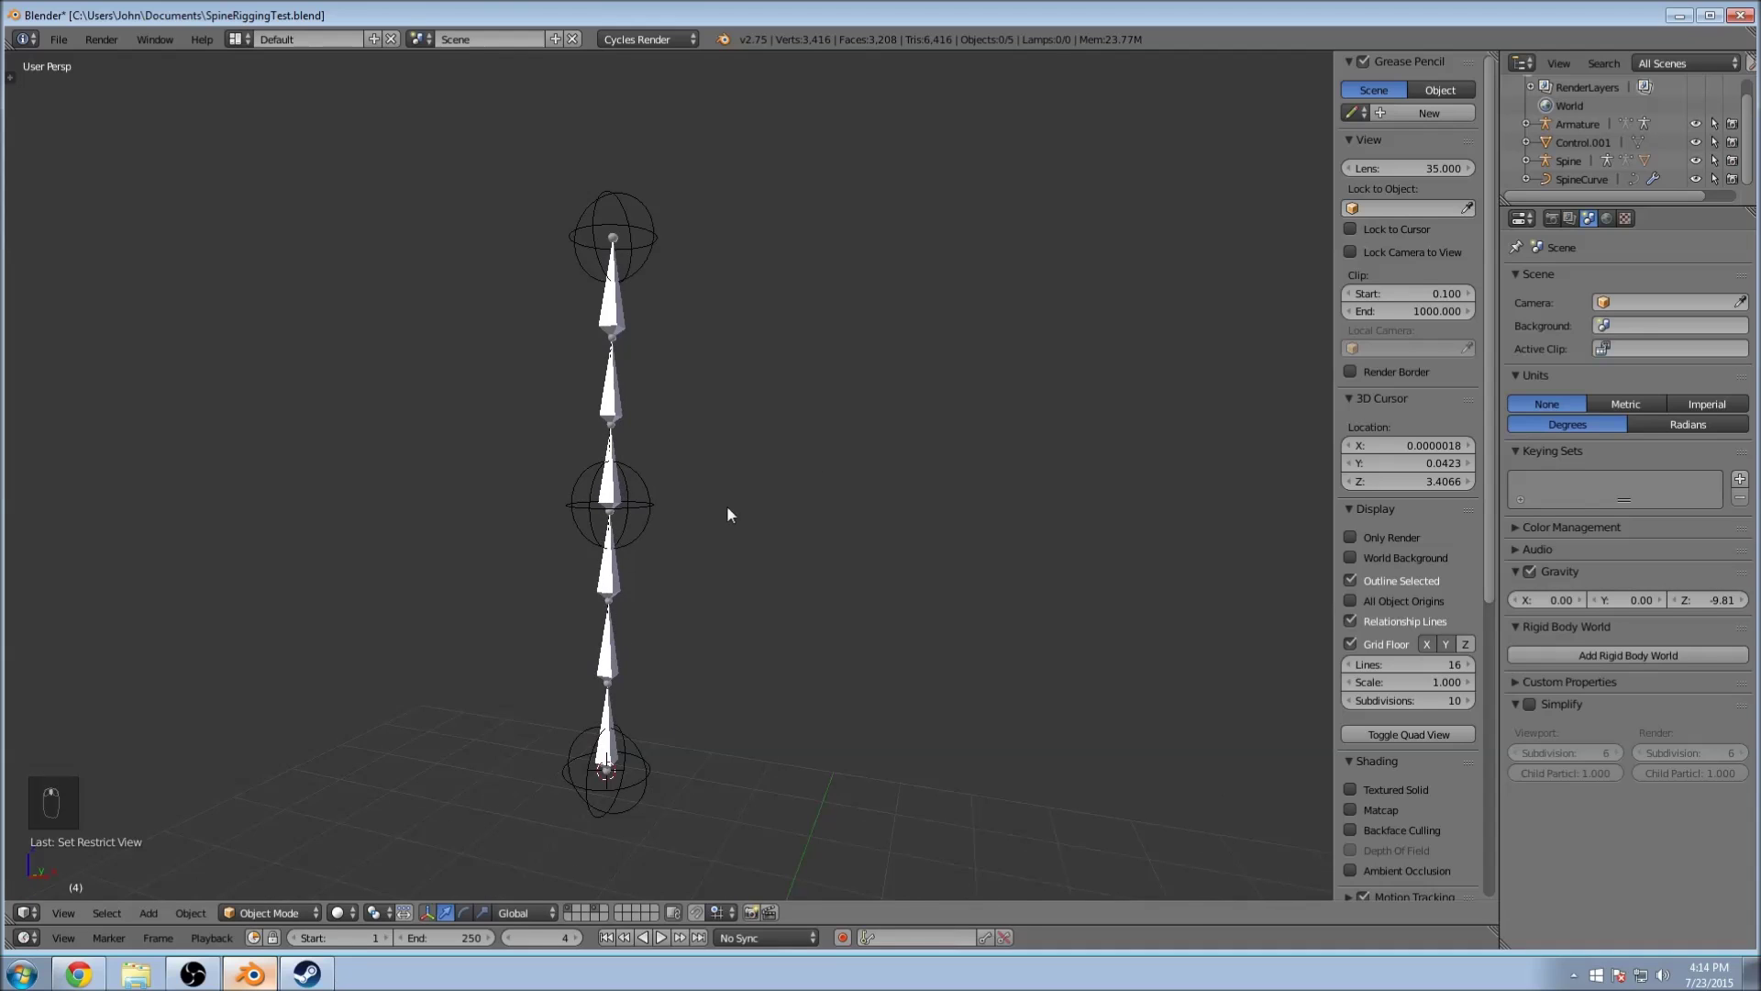
middle_click_drag(729, 514, 778, 514)
right_click(654, 484)
middle_click_drag(653, 483, 802, 578)
key("space")
mouse_move(895, 583)
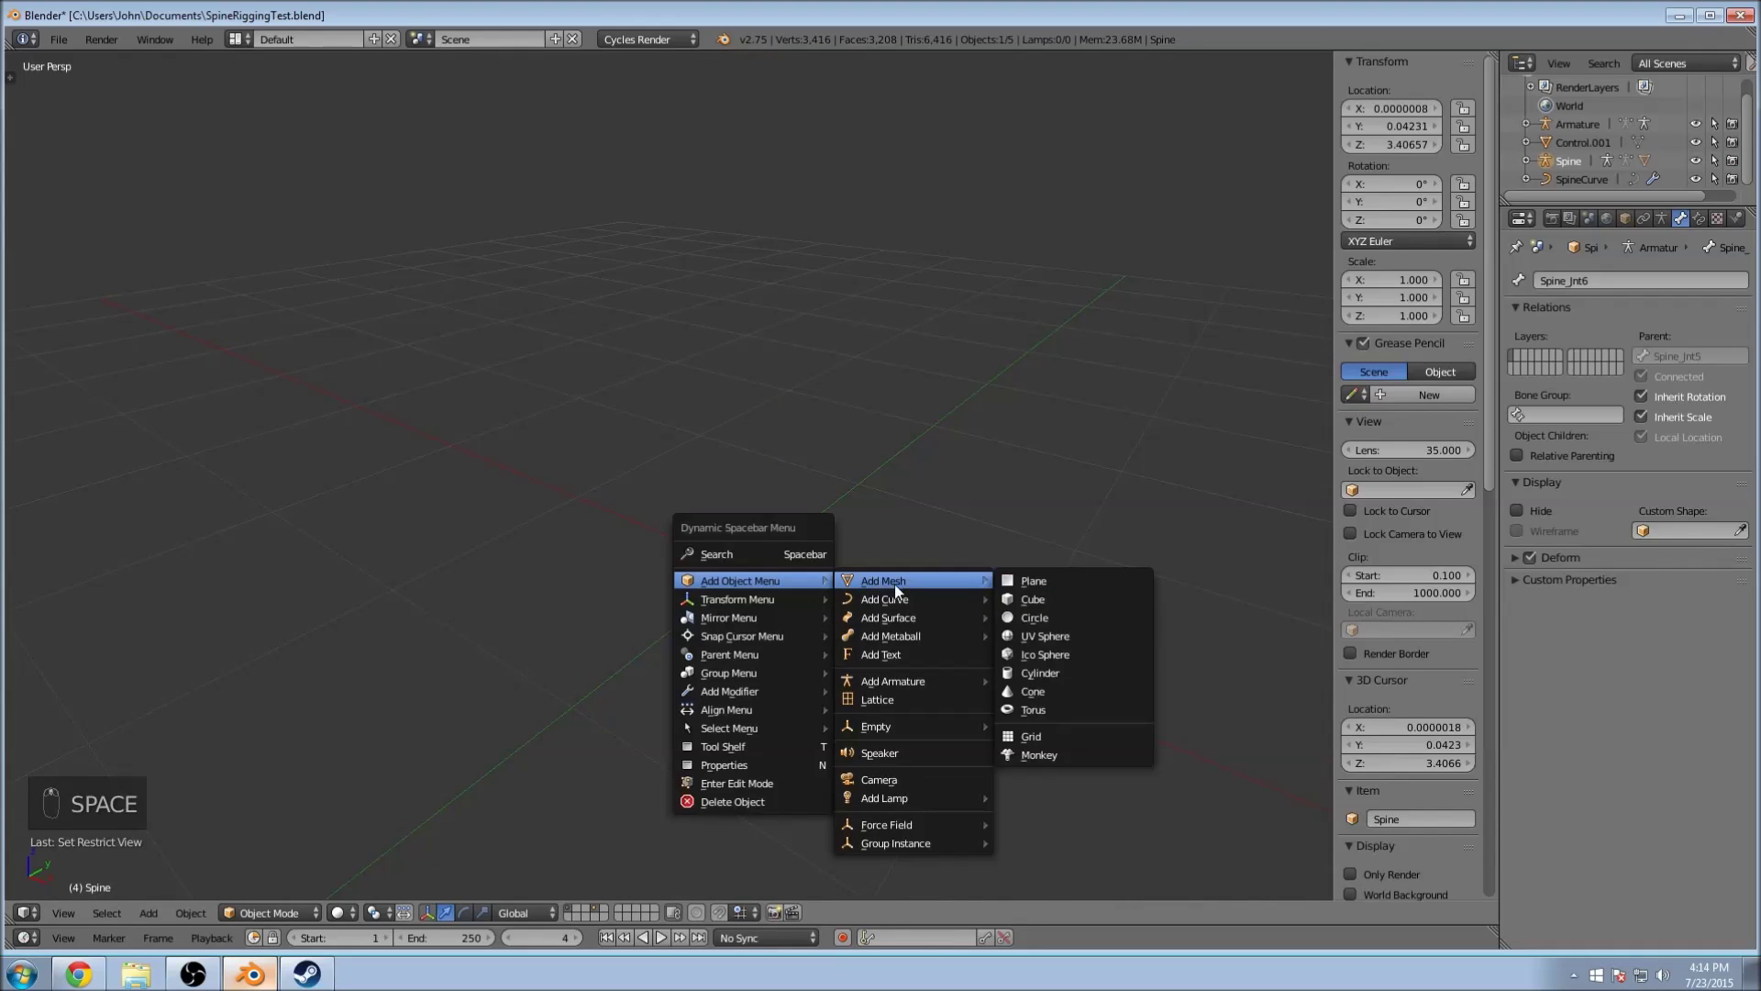
left_click(1115, 612)
Step: Apply the new circle's location and move its geometry to its origin at the world center
middle_click_drag(813, 553, 806, 477)
key("ctrl+a")
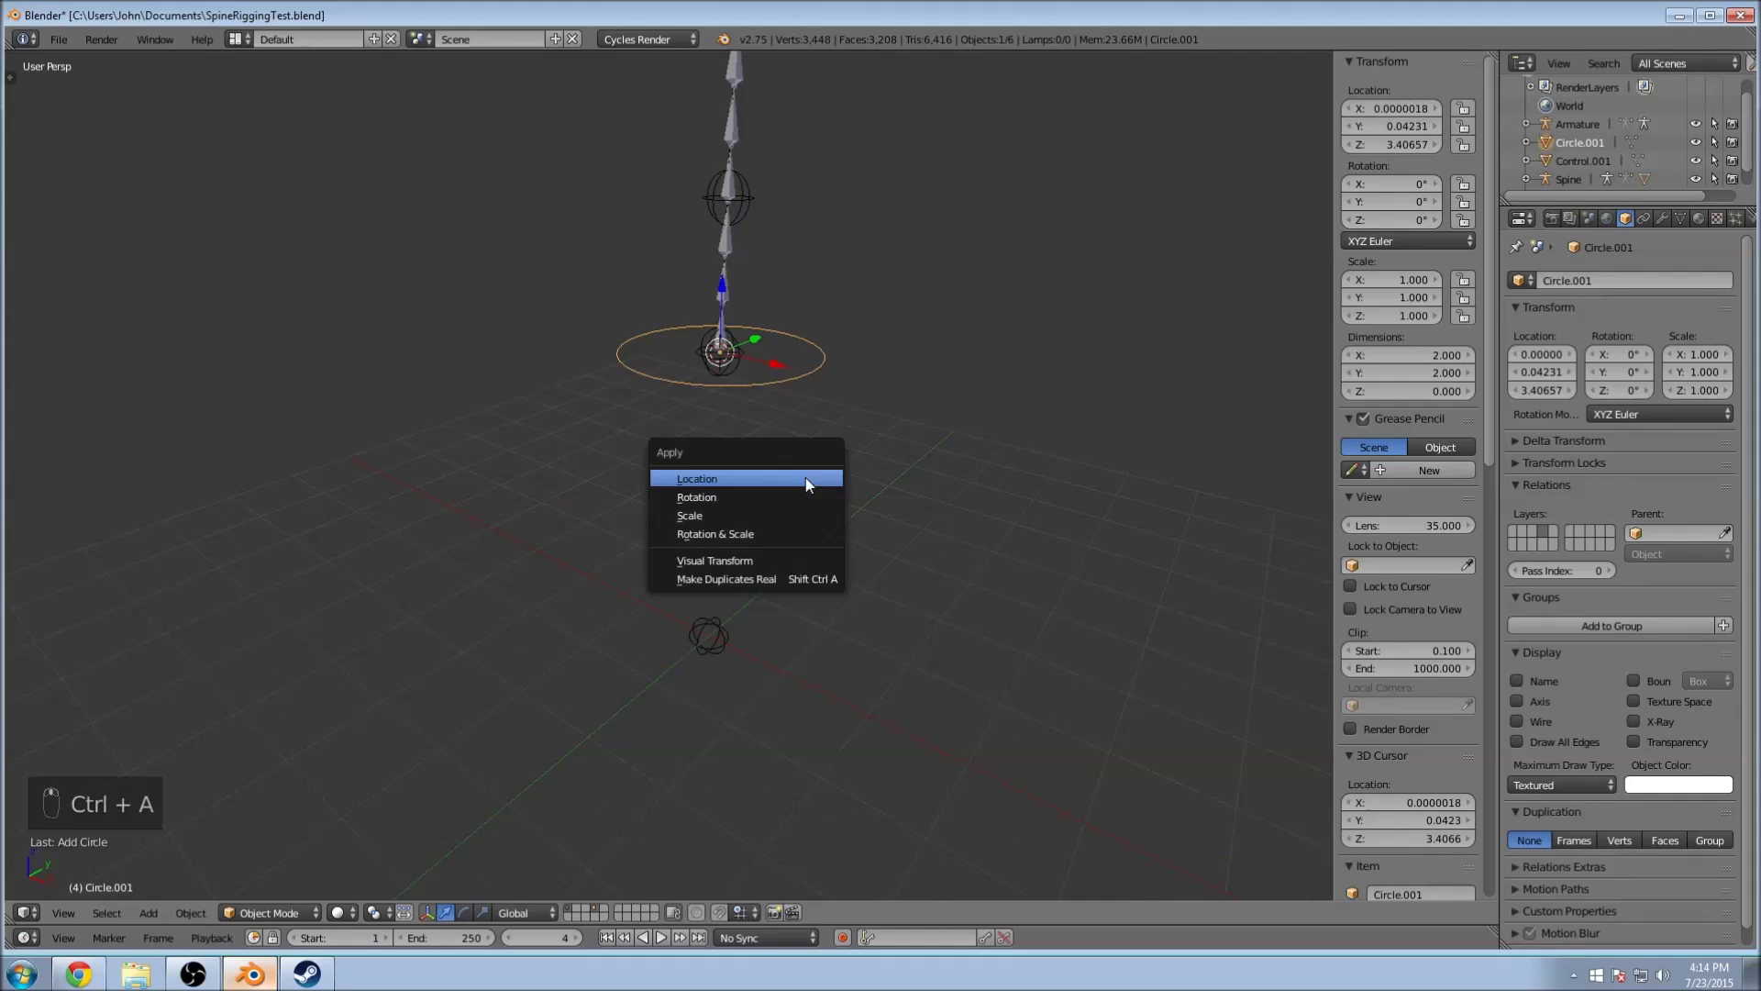
left_click(775, 475)
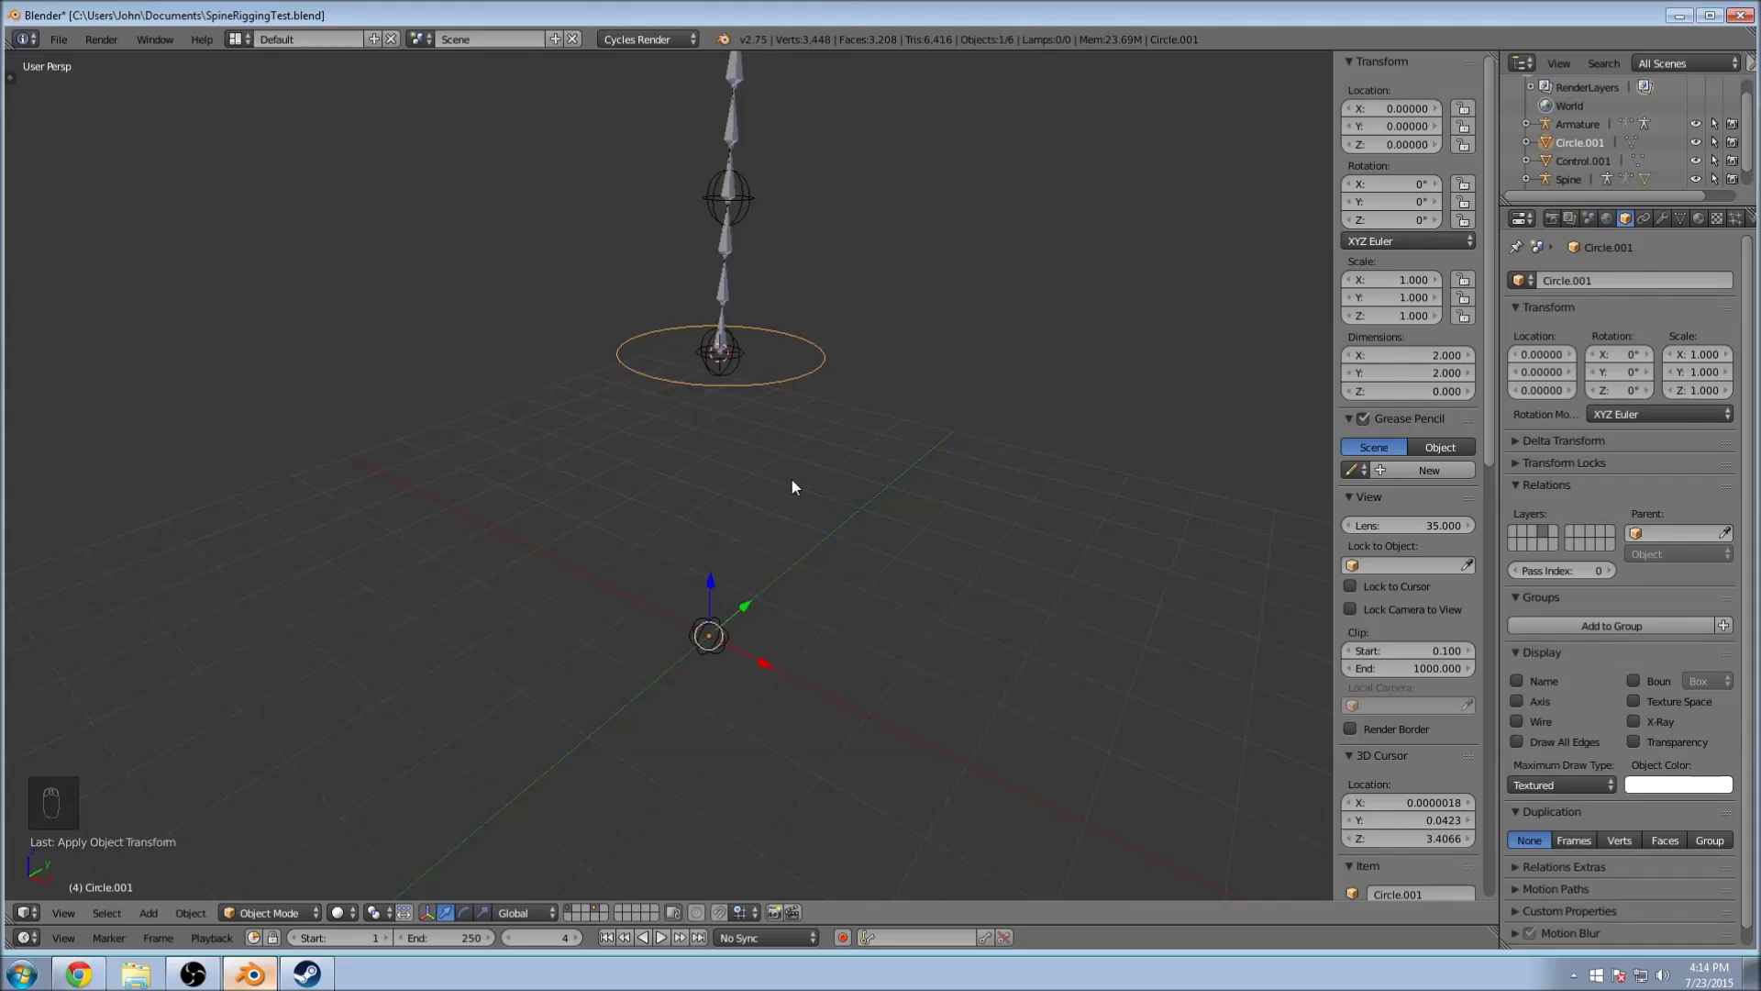
key("ctrl+alt+shift+c")
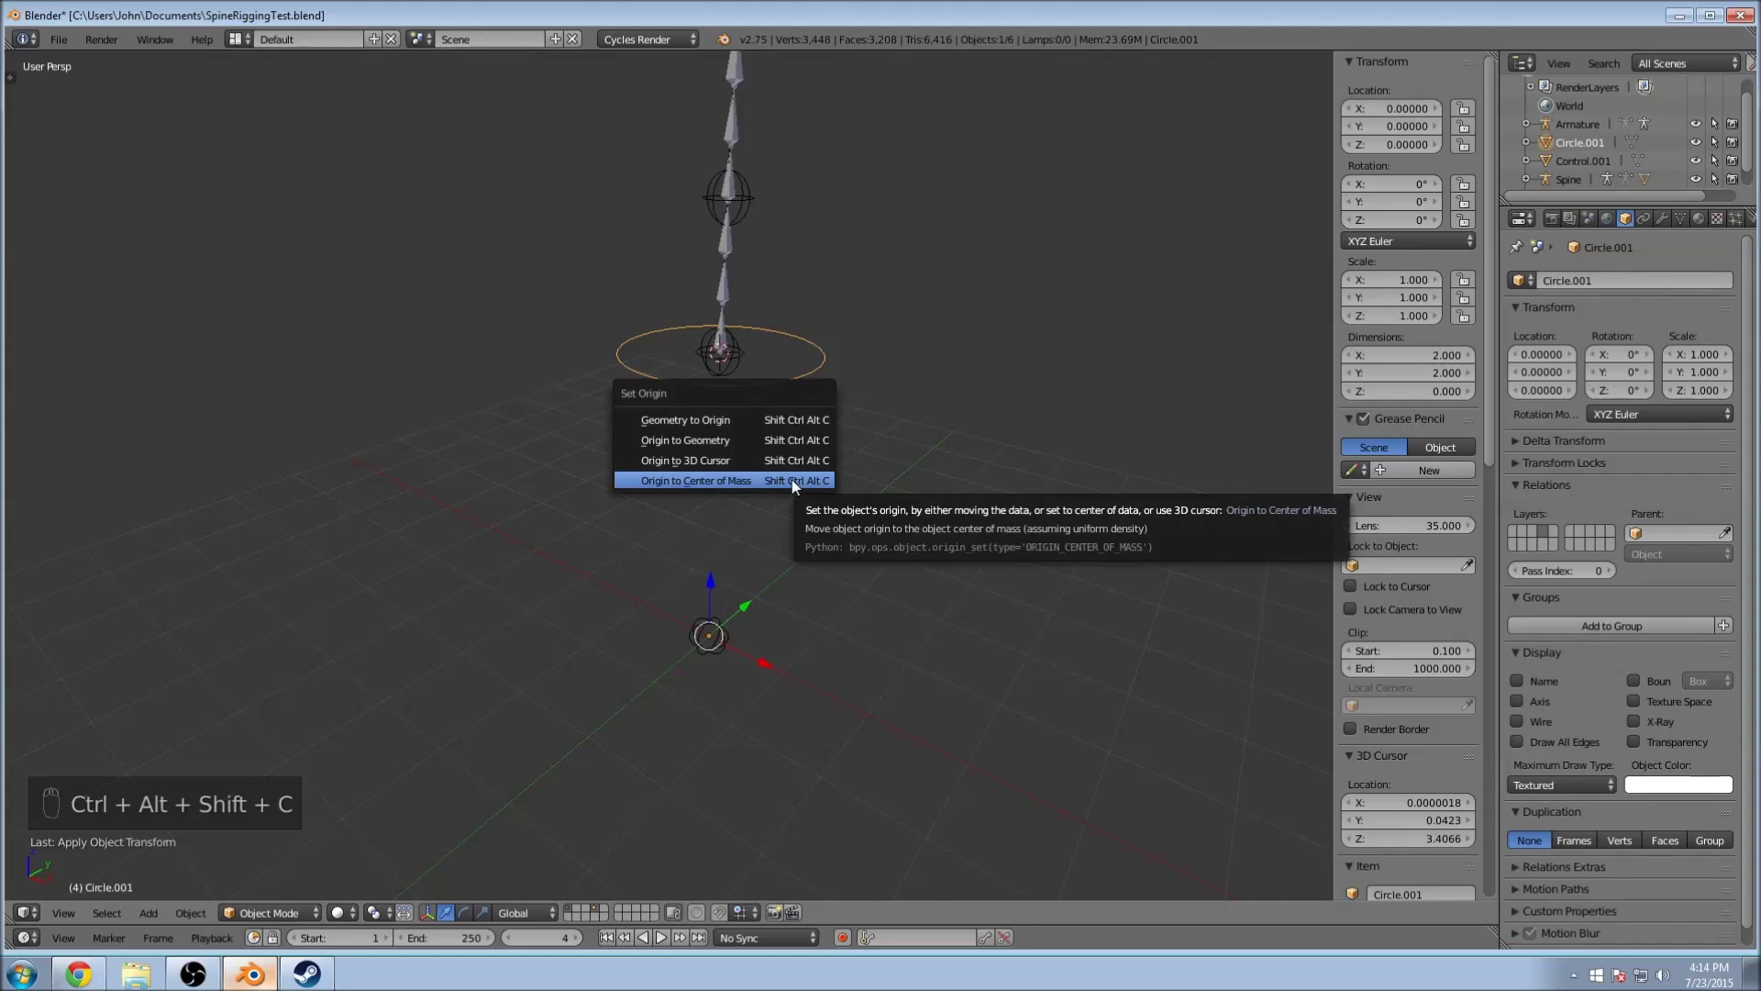
left_click(752, 417)
scroll(825, 569, "up", 3)
scroll(782, 464, "down", 2)
scroll(783, 464, "up", 2)
scroll(782, 464, "down", 4)
scroll(847, 537, "up", 2)
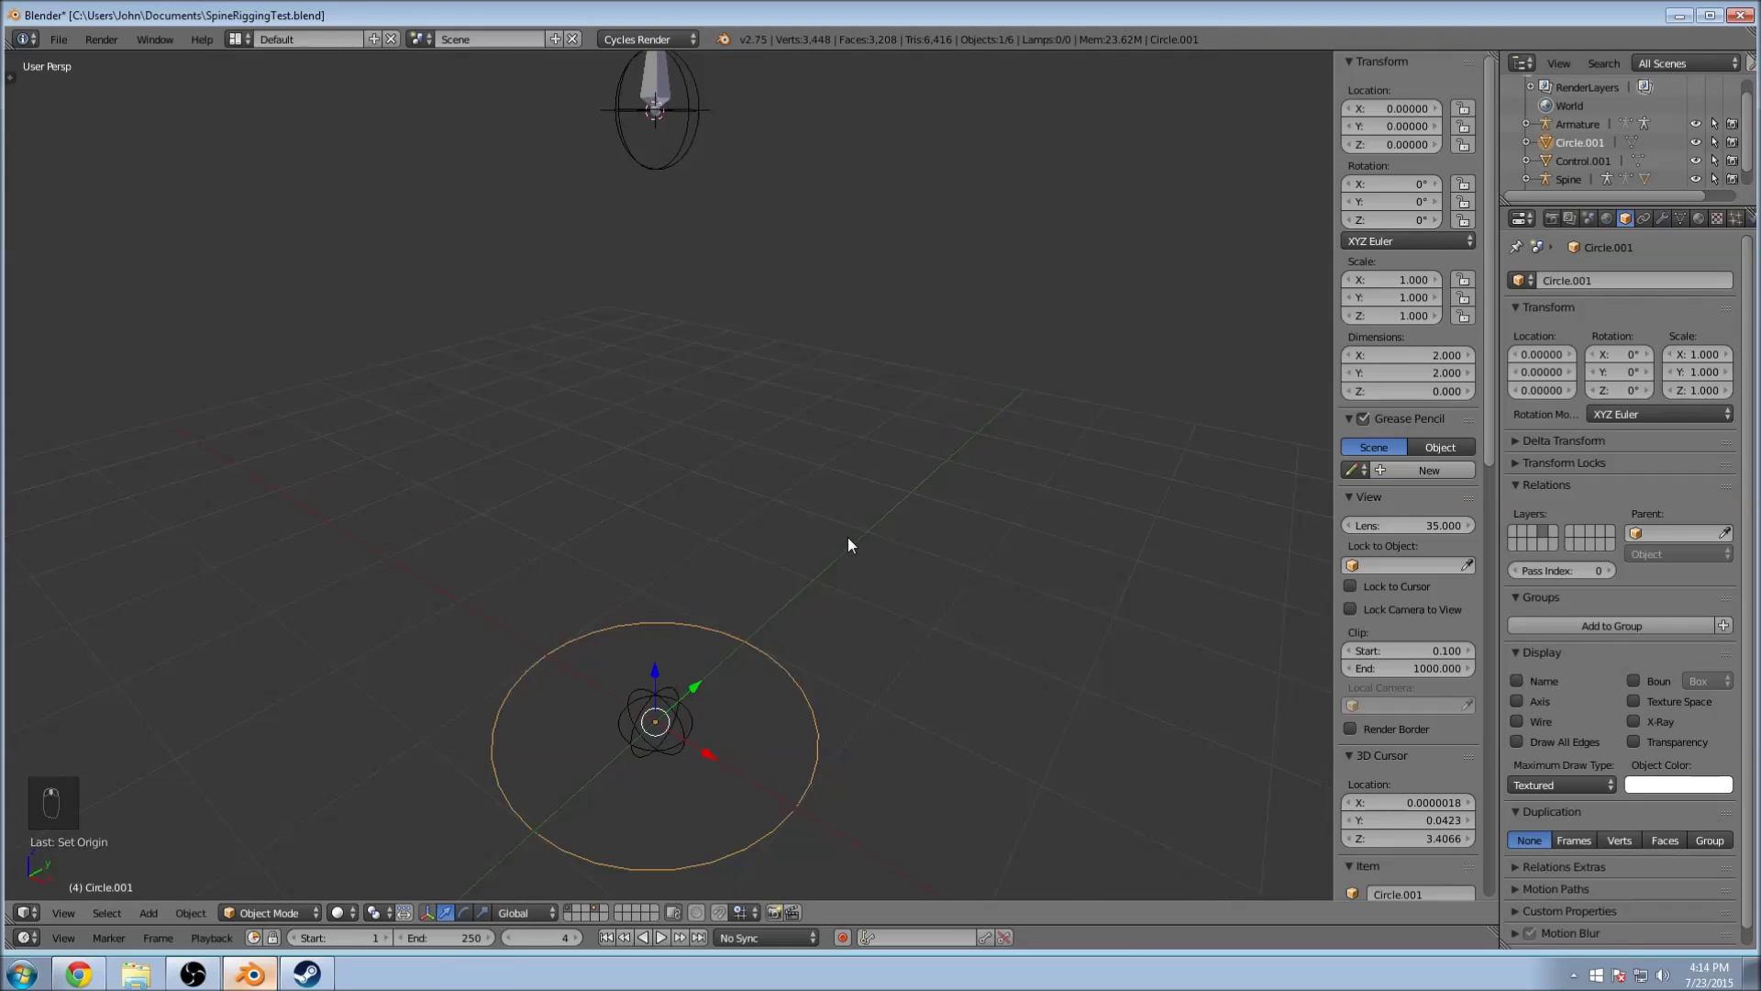
Step: Rename the new circle object "SpintControl"
double_click(1583, 146)
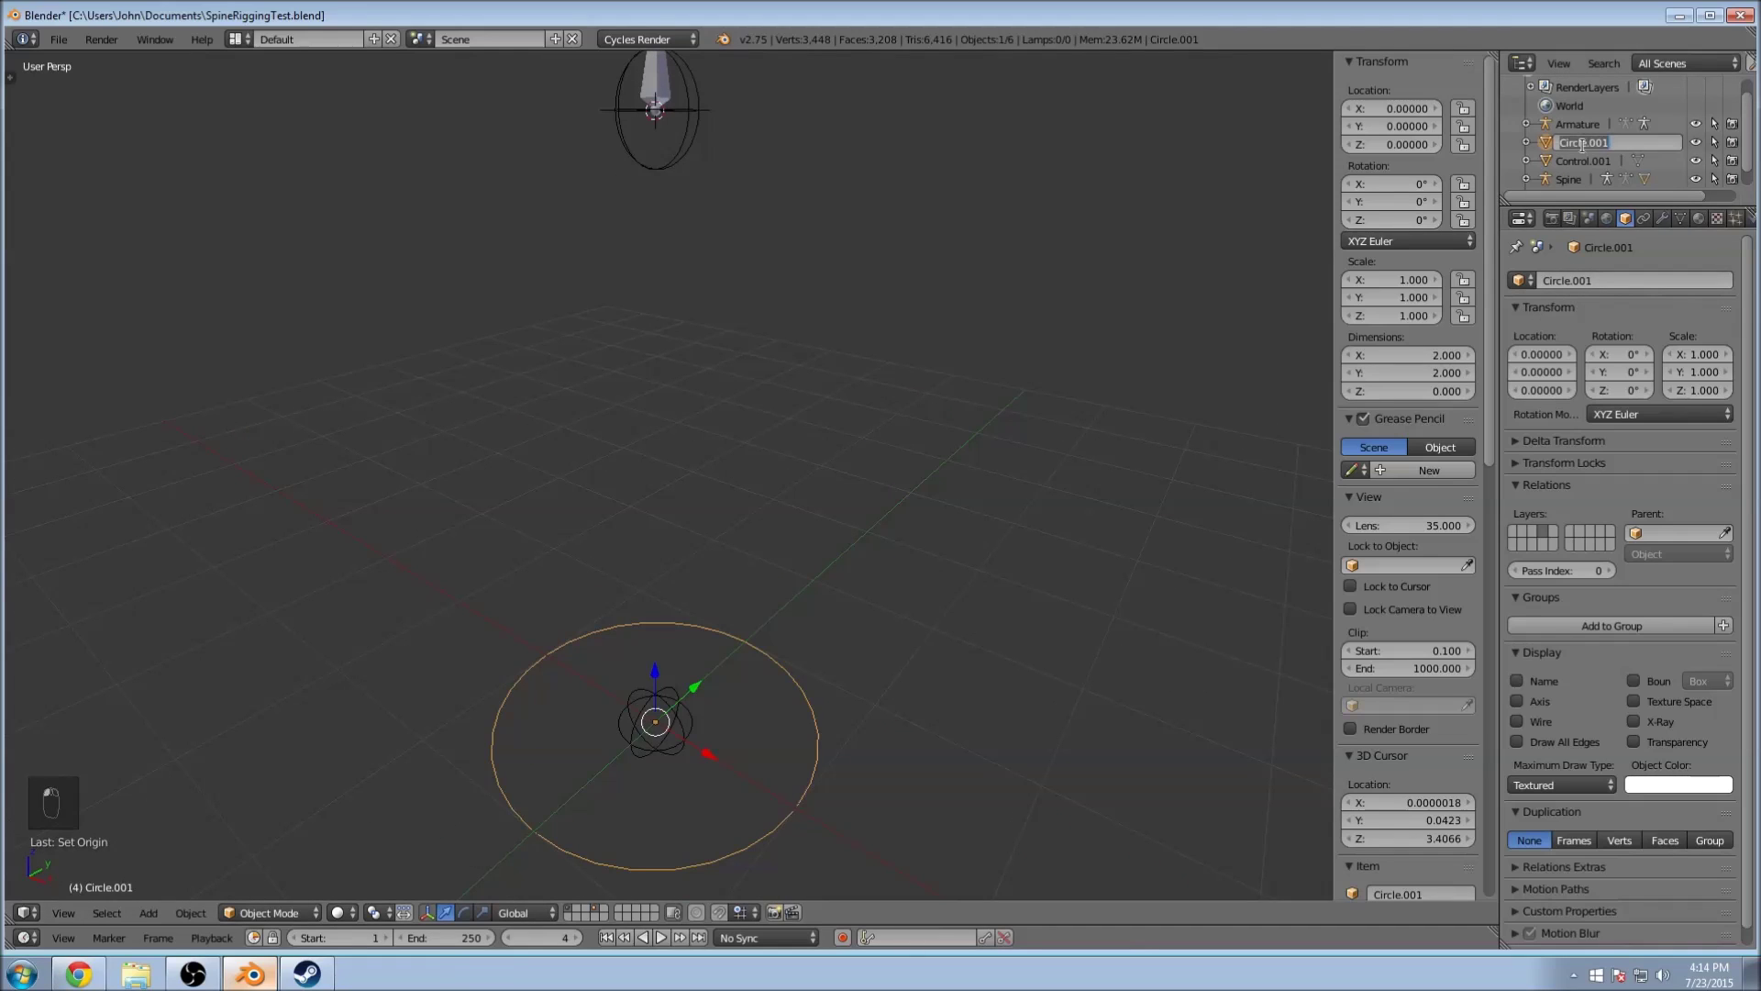
key("BackSpace")
type("SpintControl")
key("Return")
Step: Examine the spine armature's bone chain from several angles, checking one of its middle bones in Edit Mode
scroll(1642, 159, "down", 1)
scroll(1642, 160, "up", 2)
scroll(552, 413, "down", 3)
middle_click_drag(552, 413, 509, 657)
scroll(510, 657, "up", 2)
scroll(510, 656, "down", 2)
middle_click_drag(699, 640, 864, 541)
scroll(785, 662, "up", 3)
right_click(679, 440)
middle_click_drag(679, 440, 832, 423)
middle_click_drag(737, 359, 828, 433)
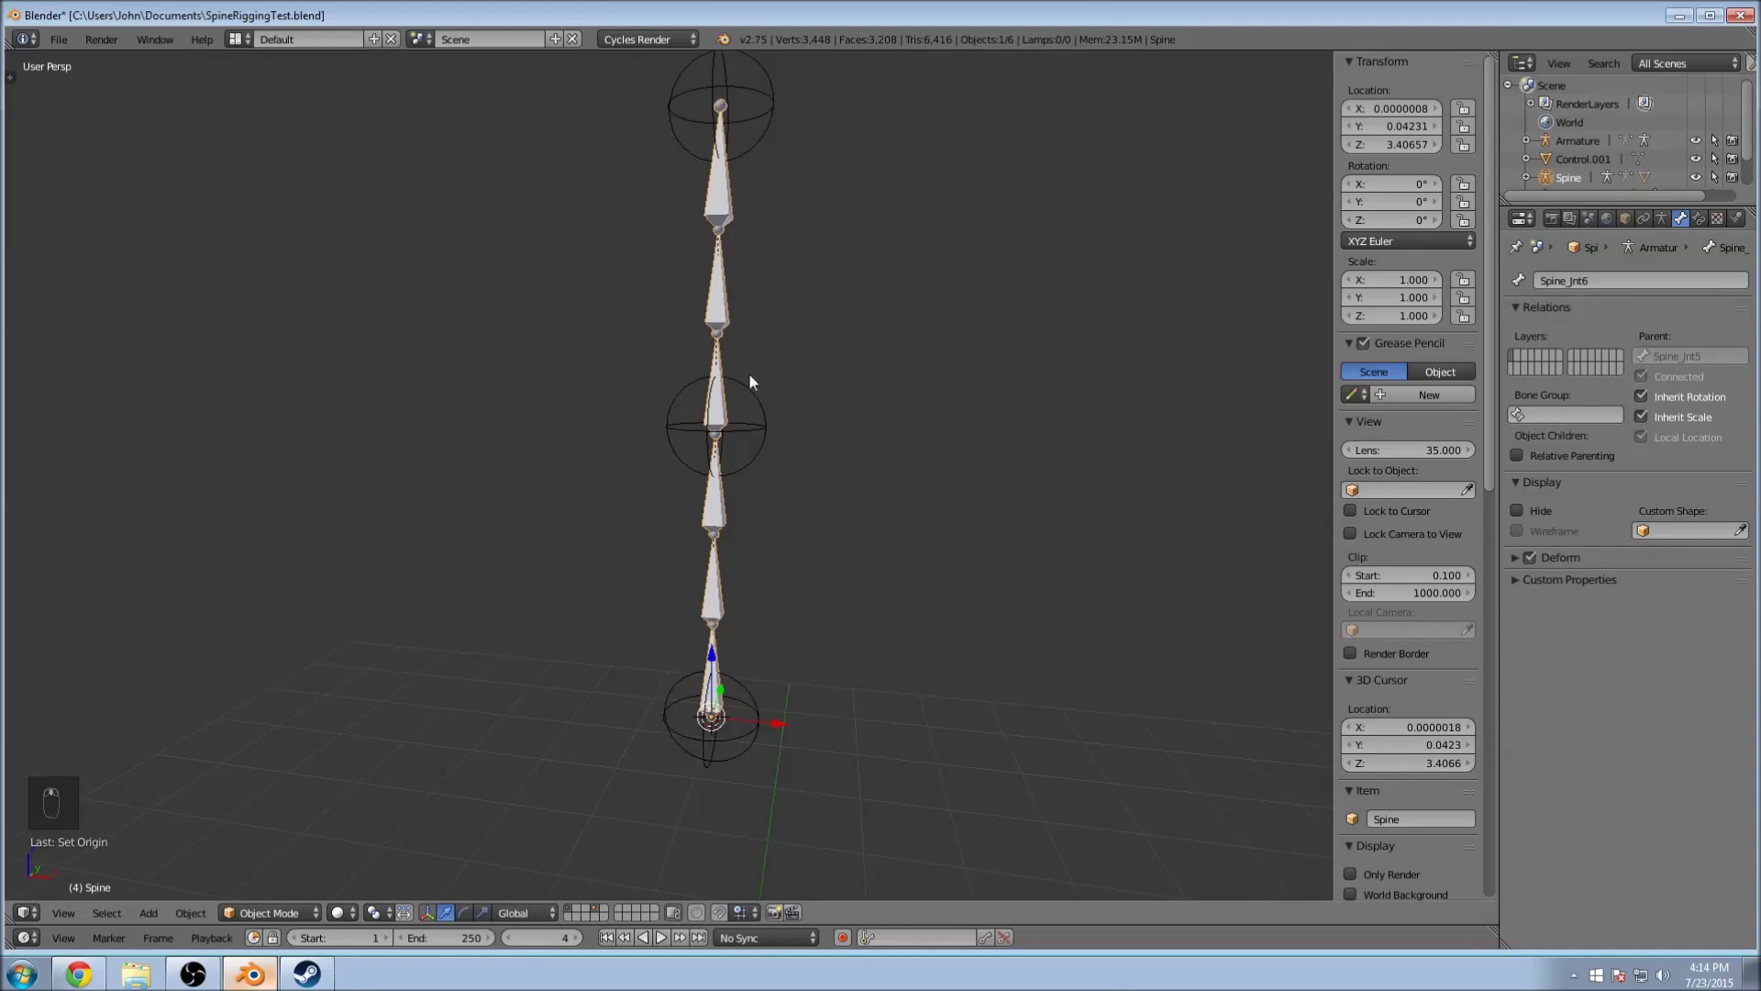
middle_click_drag(838, 585, 736, 583)
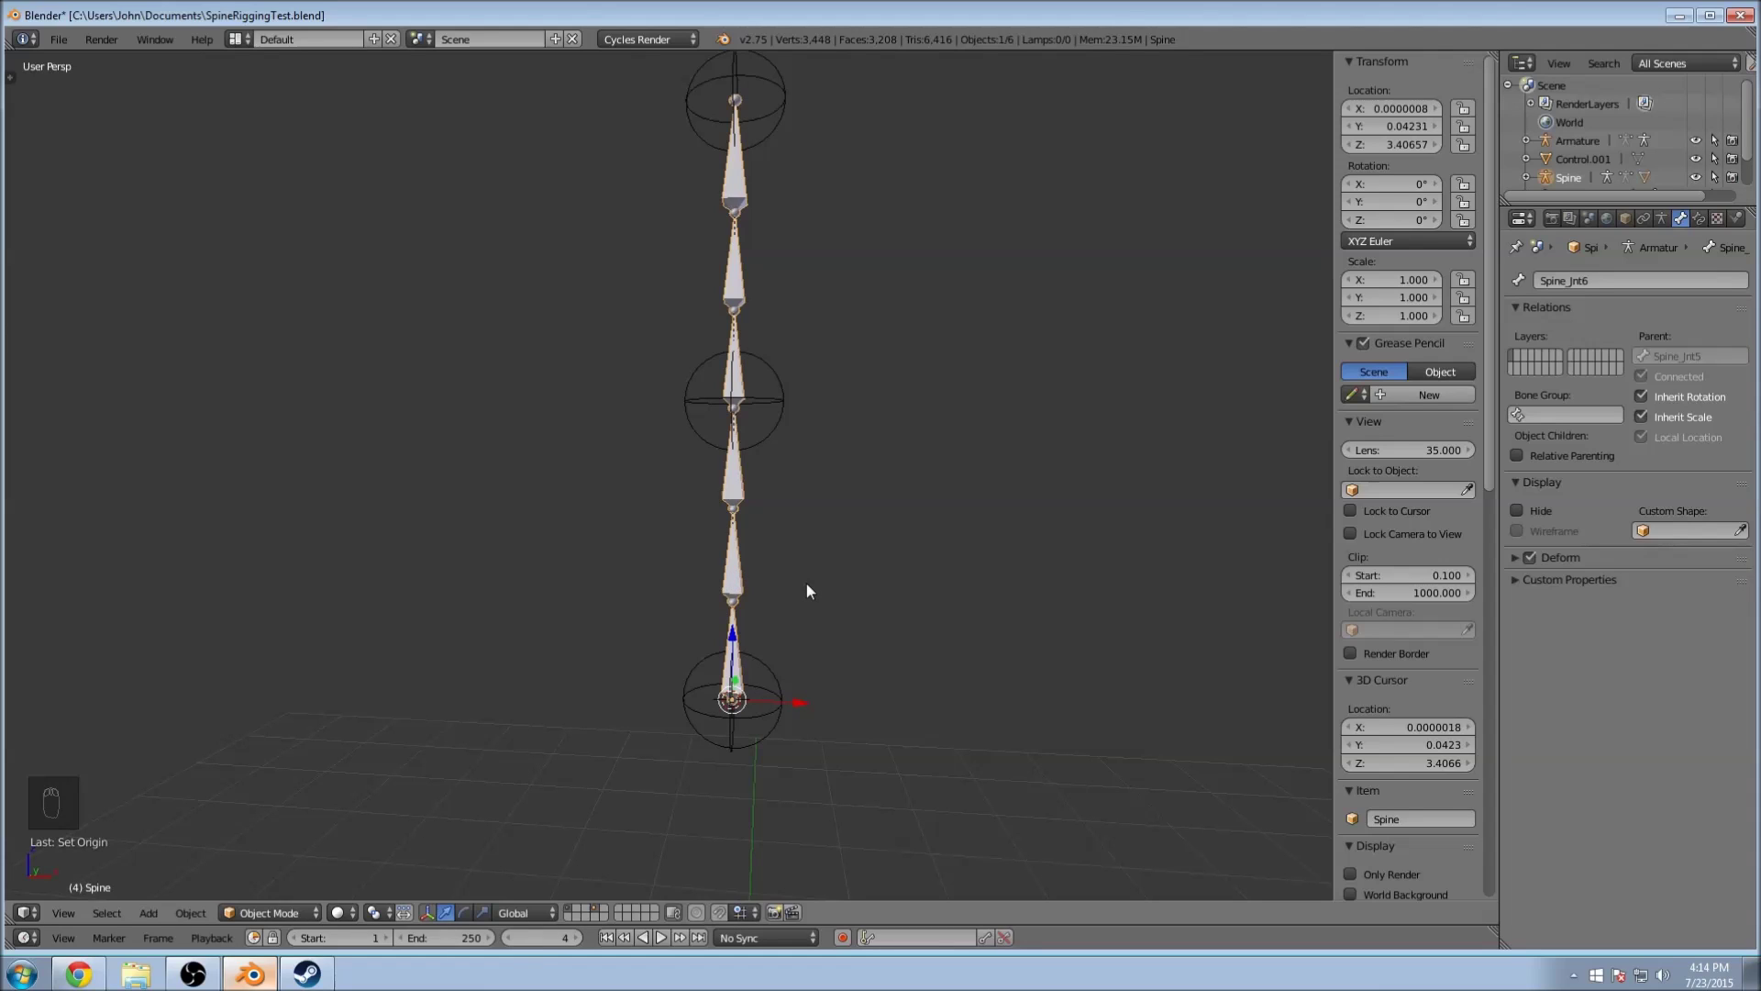
key("Tab")
right_click(737, 367)
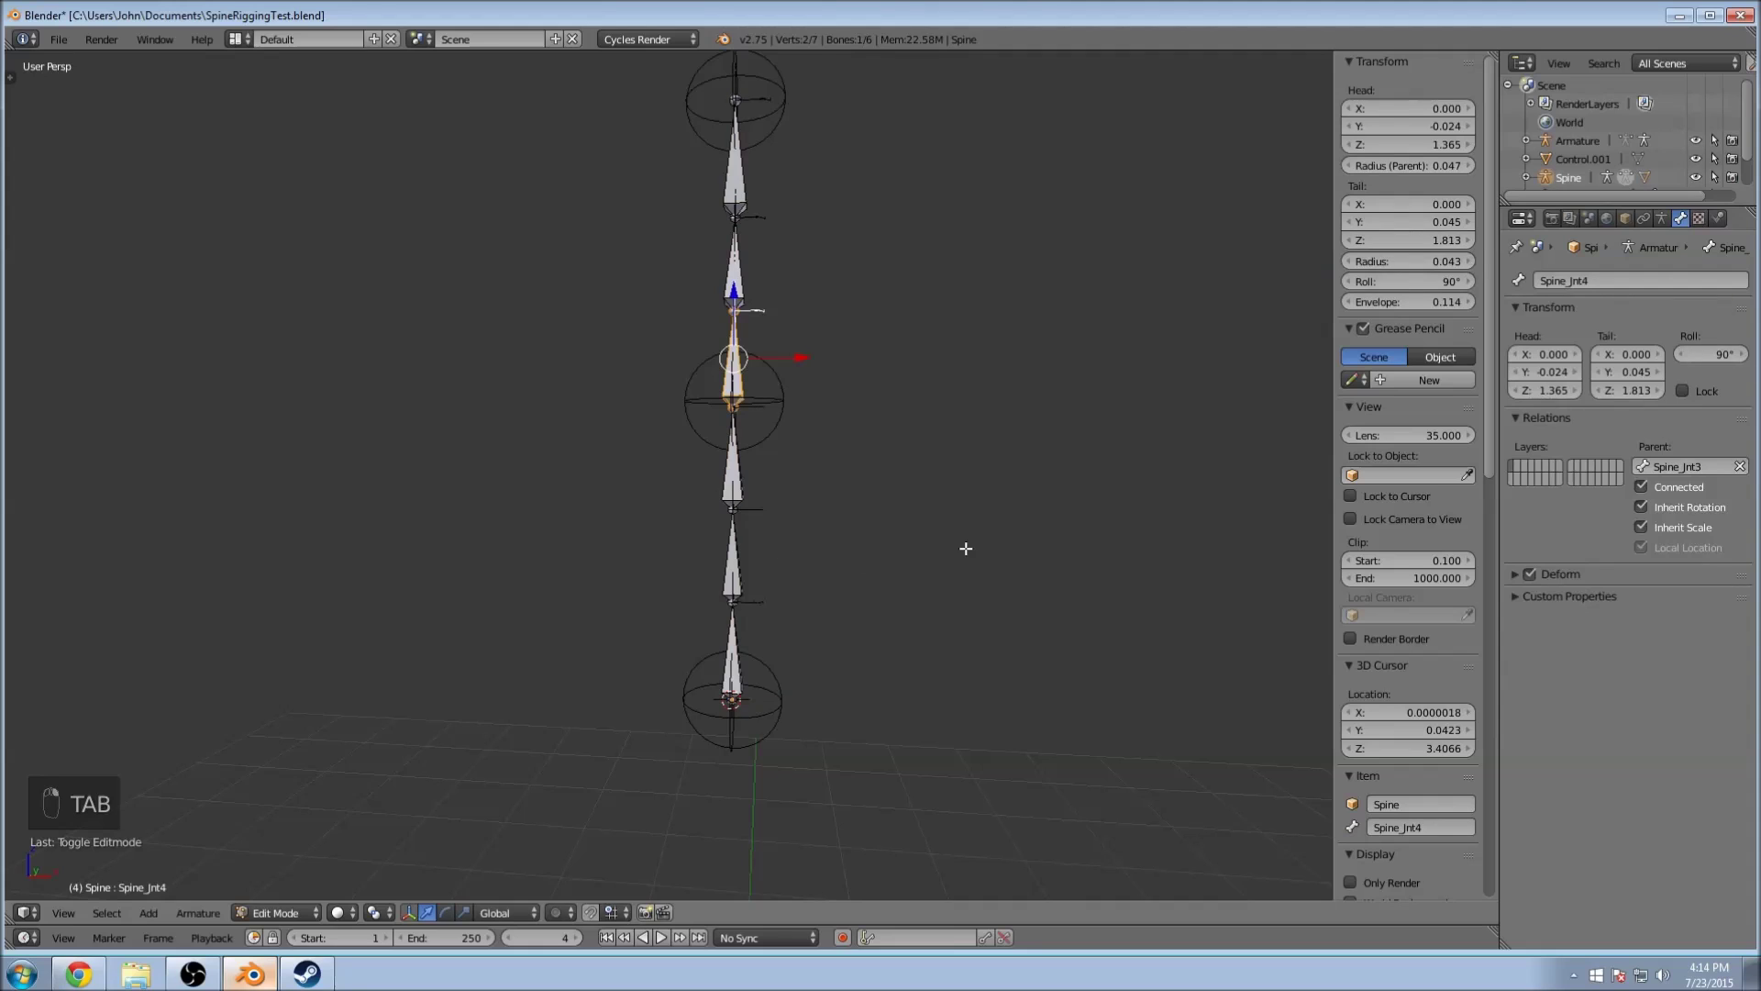
scroll(965, 546, "down", 4)
key("Tab")
middle_click_drag(966, 555, 847, 486)
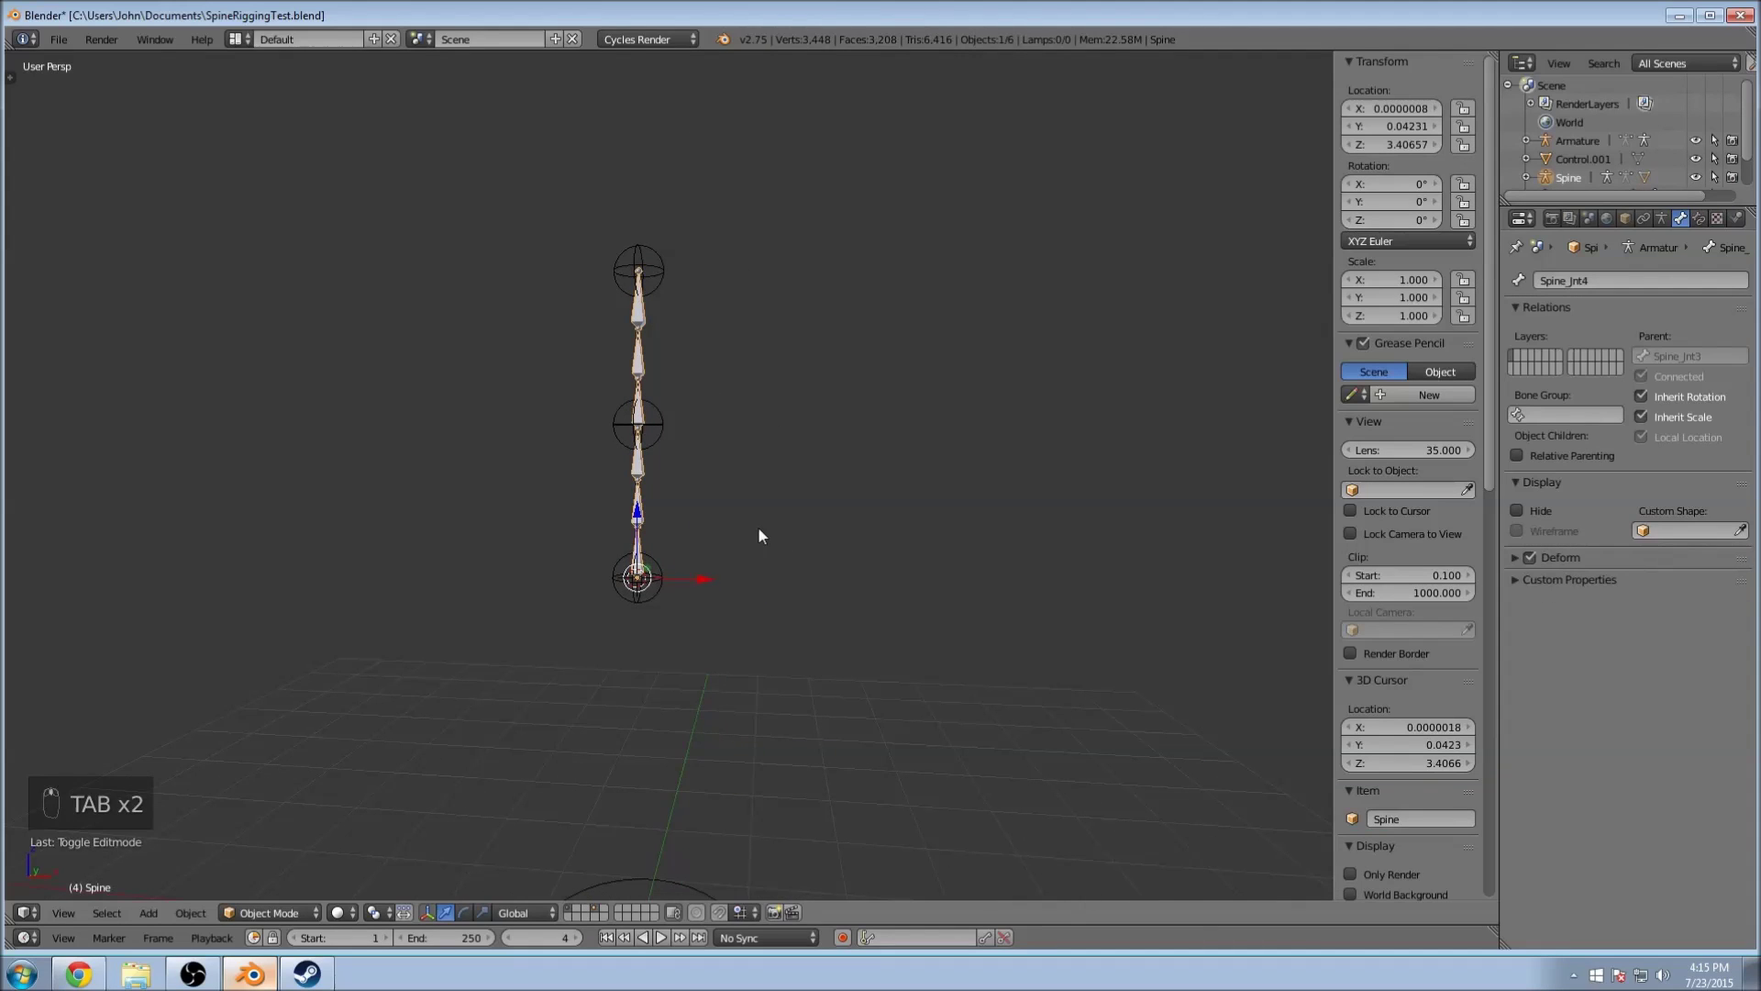
Step: Add a new single-bone armature at the 3D cursor, at the base of the spine
key("space")
mouse_move(758, 530)
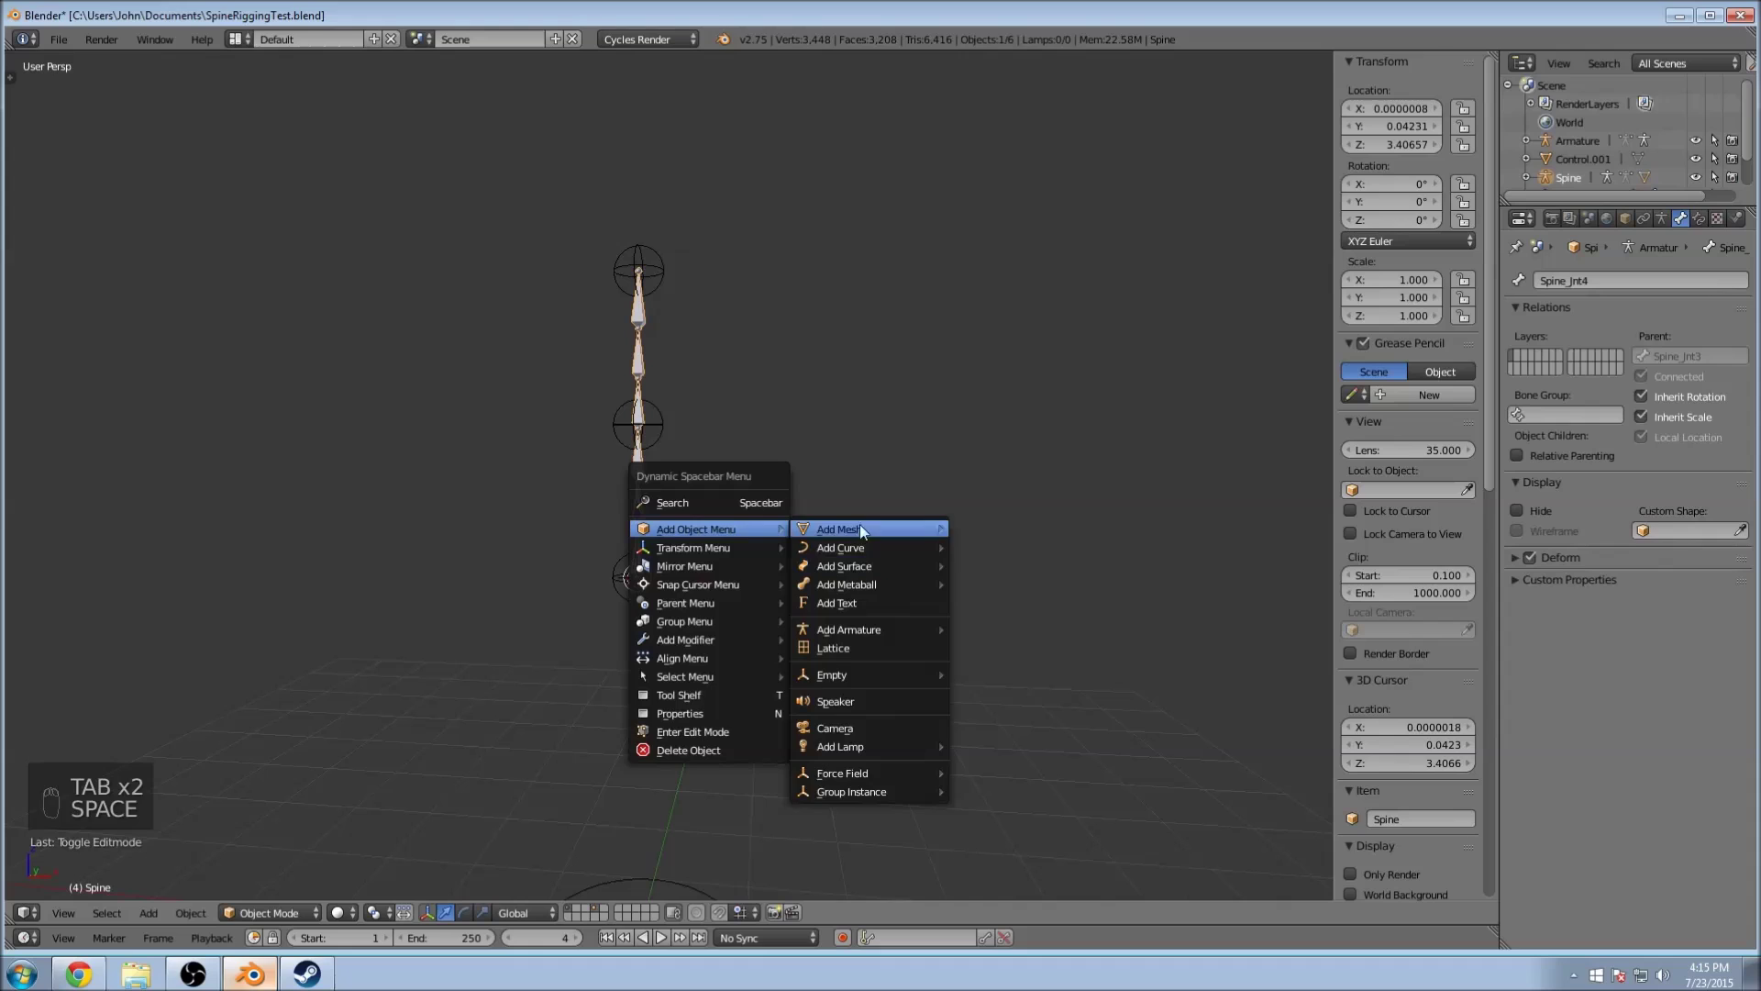
mouse_move(877, 630)
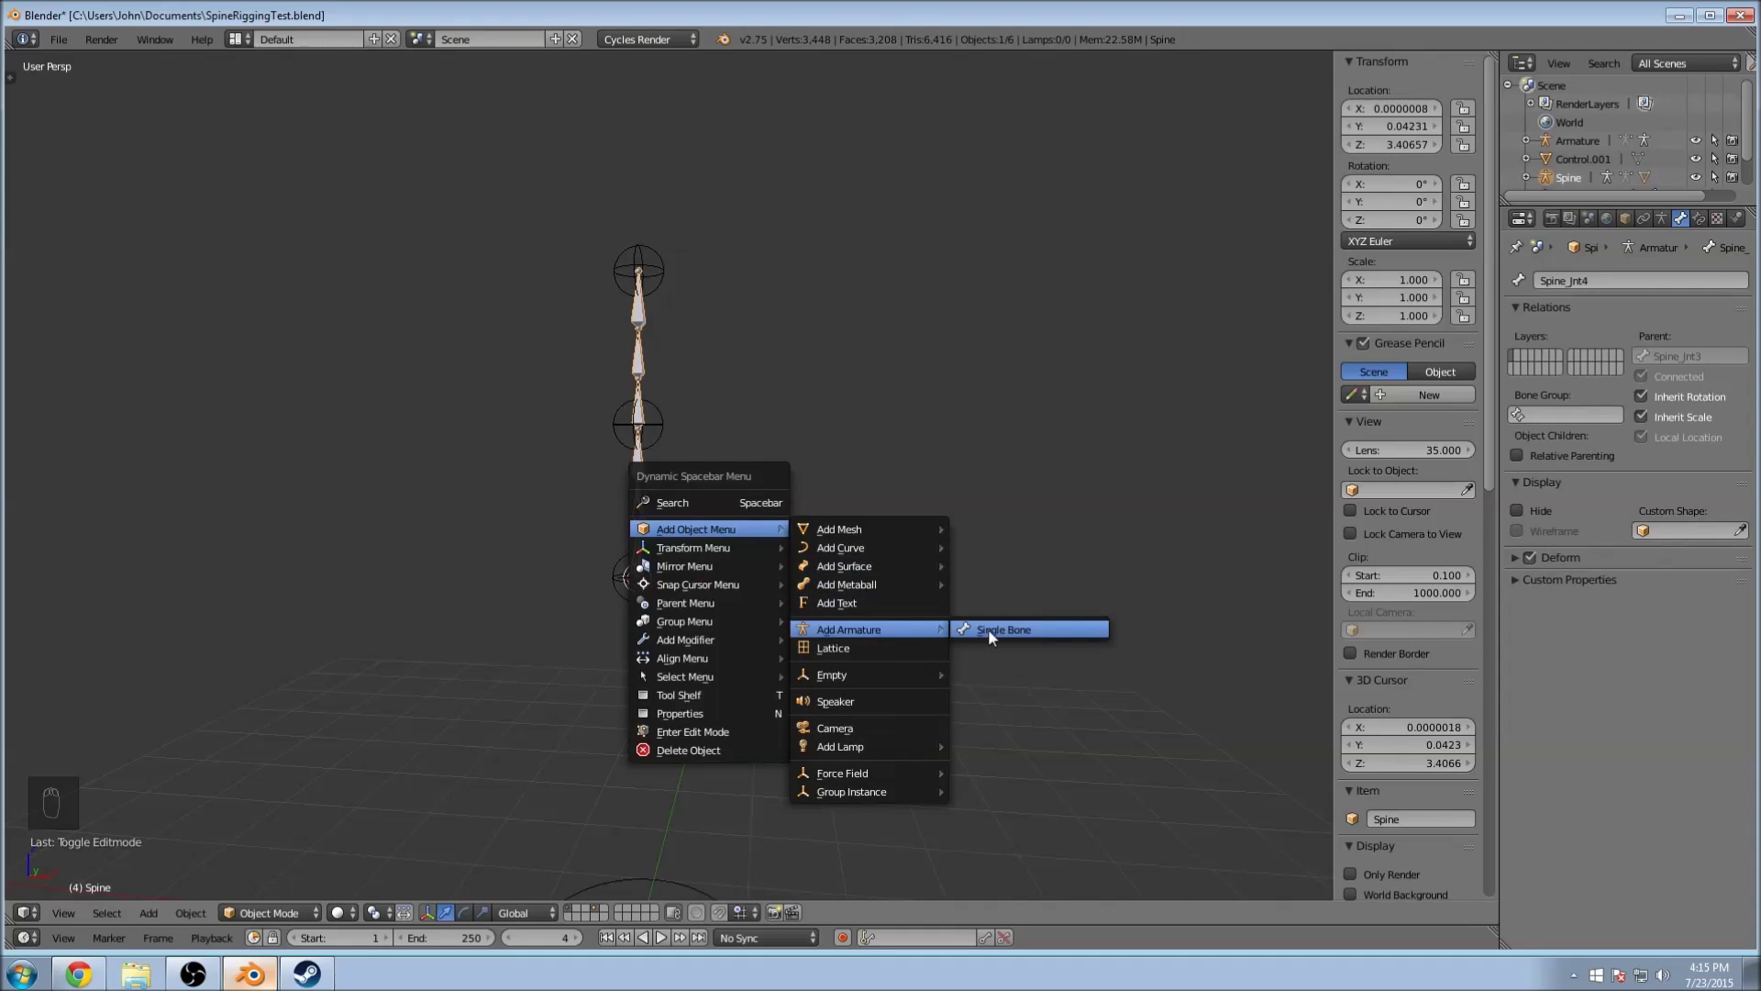
left_click(988, 630)
Step: In the right orthographic view, move the new armature in front of the spine to about Y -0.94 and Z 5.04
key("KP_3")
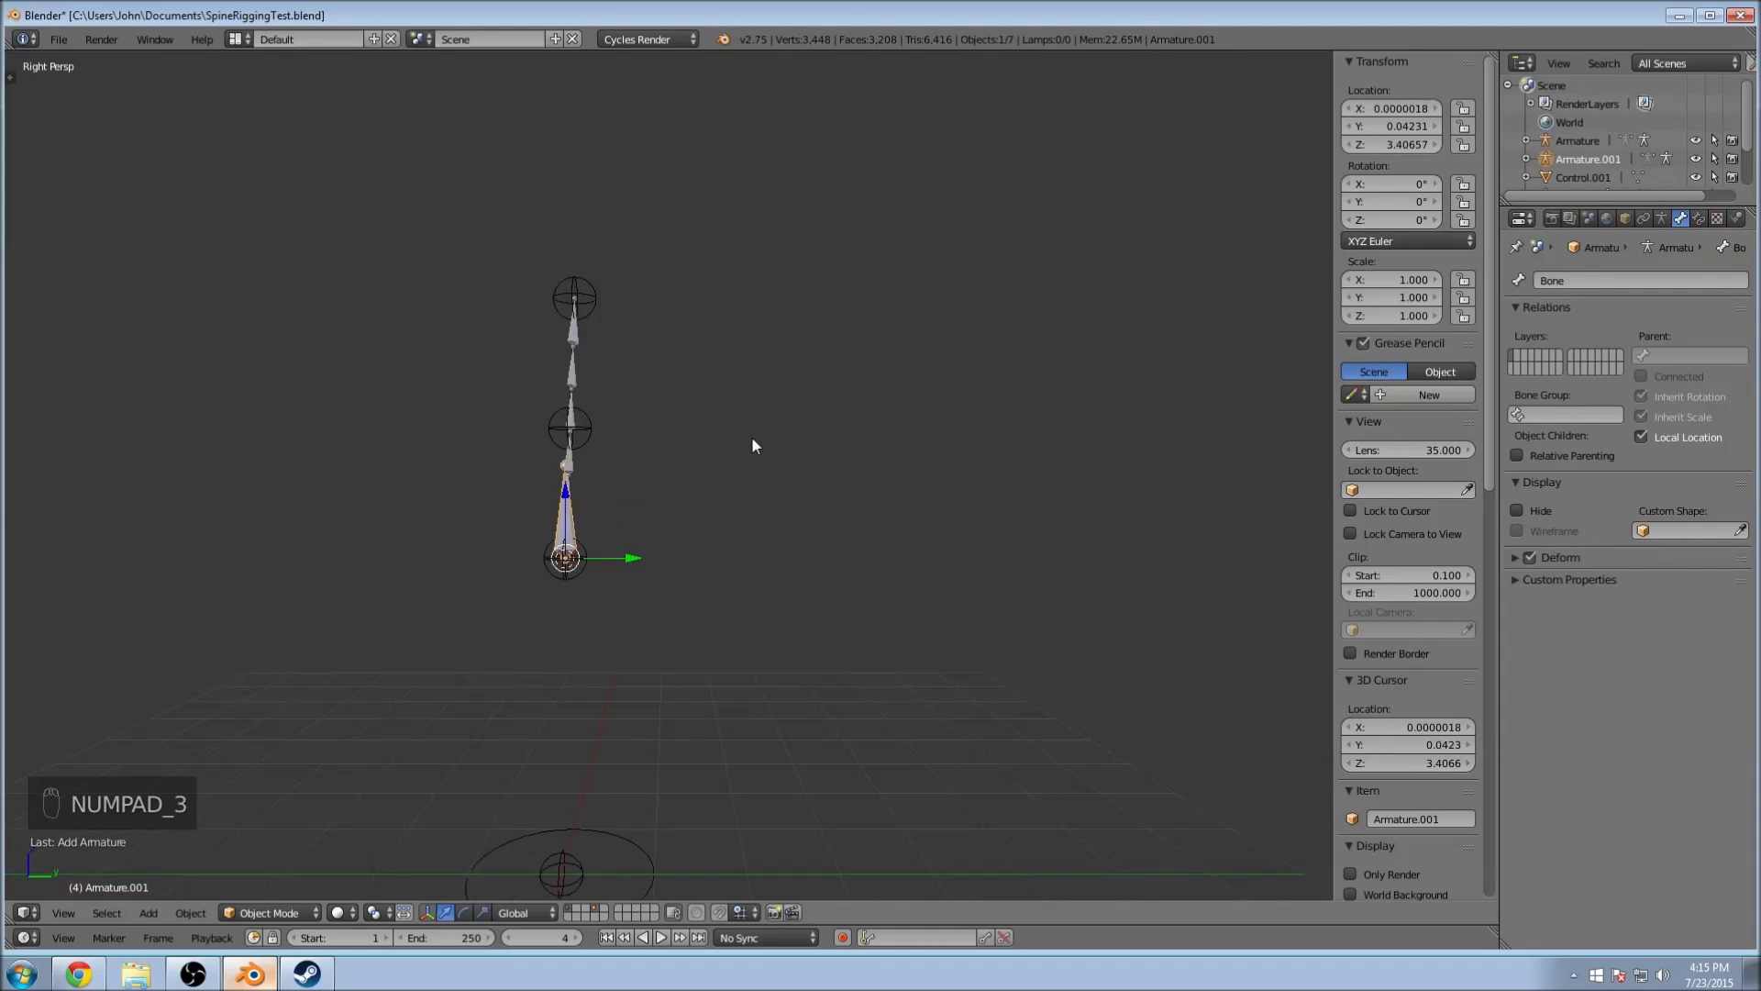
key("KP_5")
middle_click_drag(657, 413, 767, 444, "shift")
scroll(767, 444, "up", 3)
key("g")
left_click(517, 378)
scroll(644, 376, "up", 4)
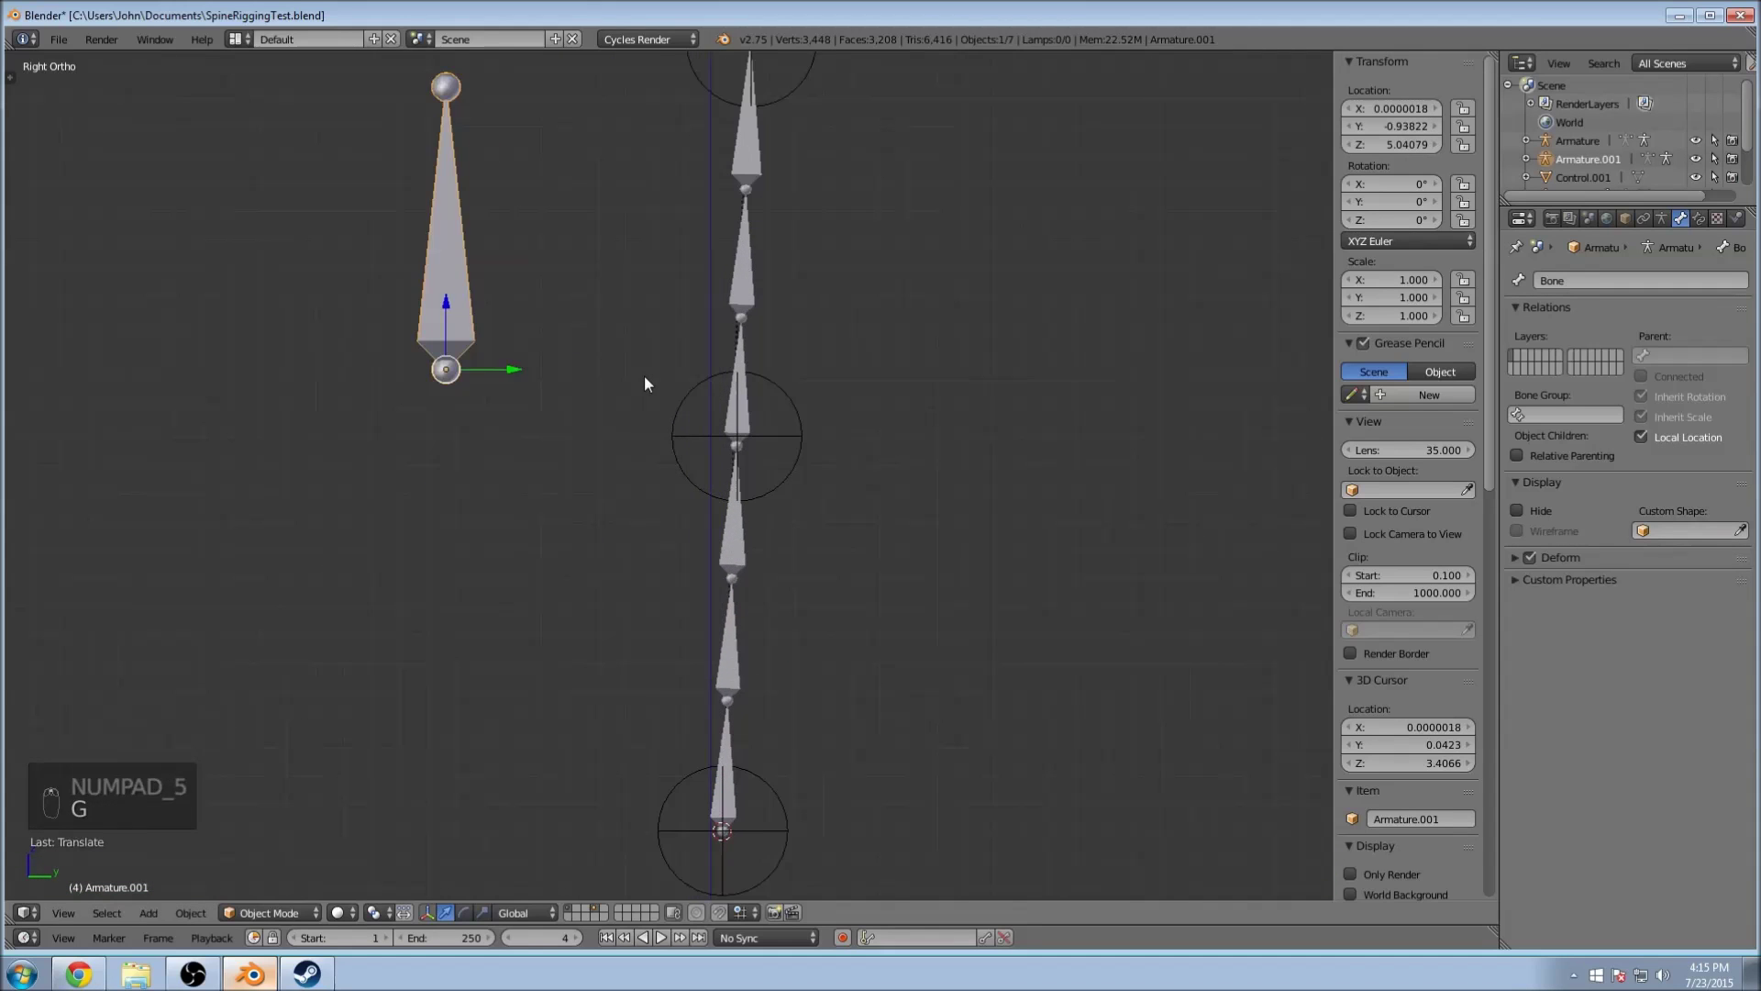
Step: Try snapping the 3D cursor to Spine_Jnt4 and to the joint at its base in the spine's Edit Mode
right_click(716, 377)
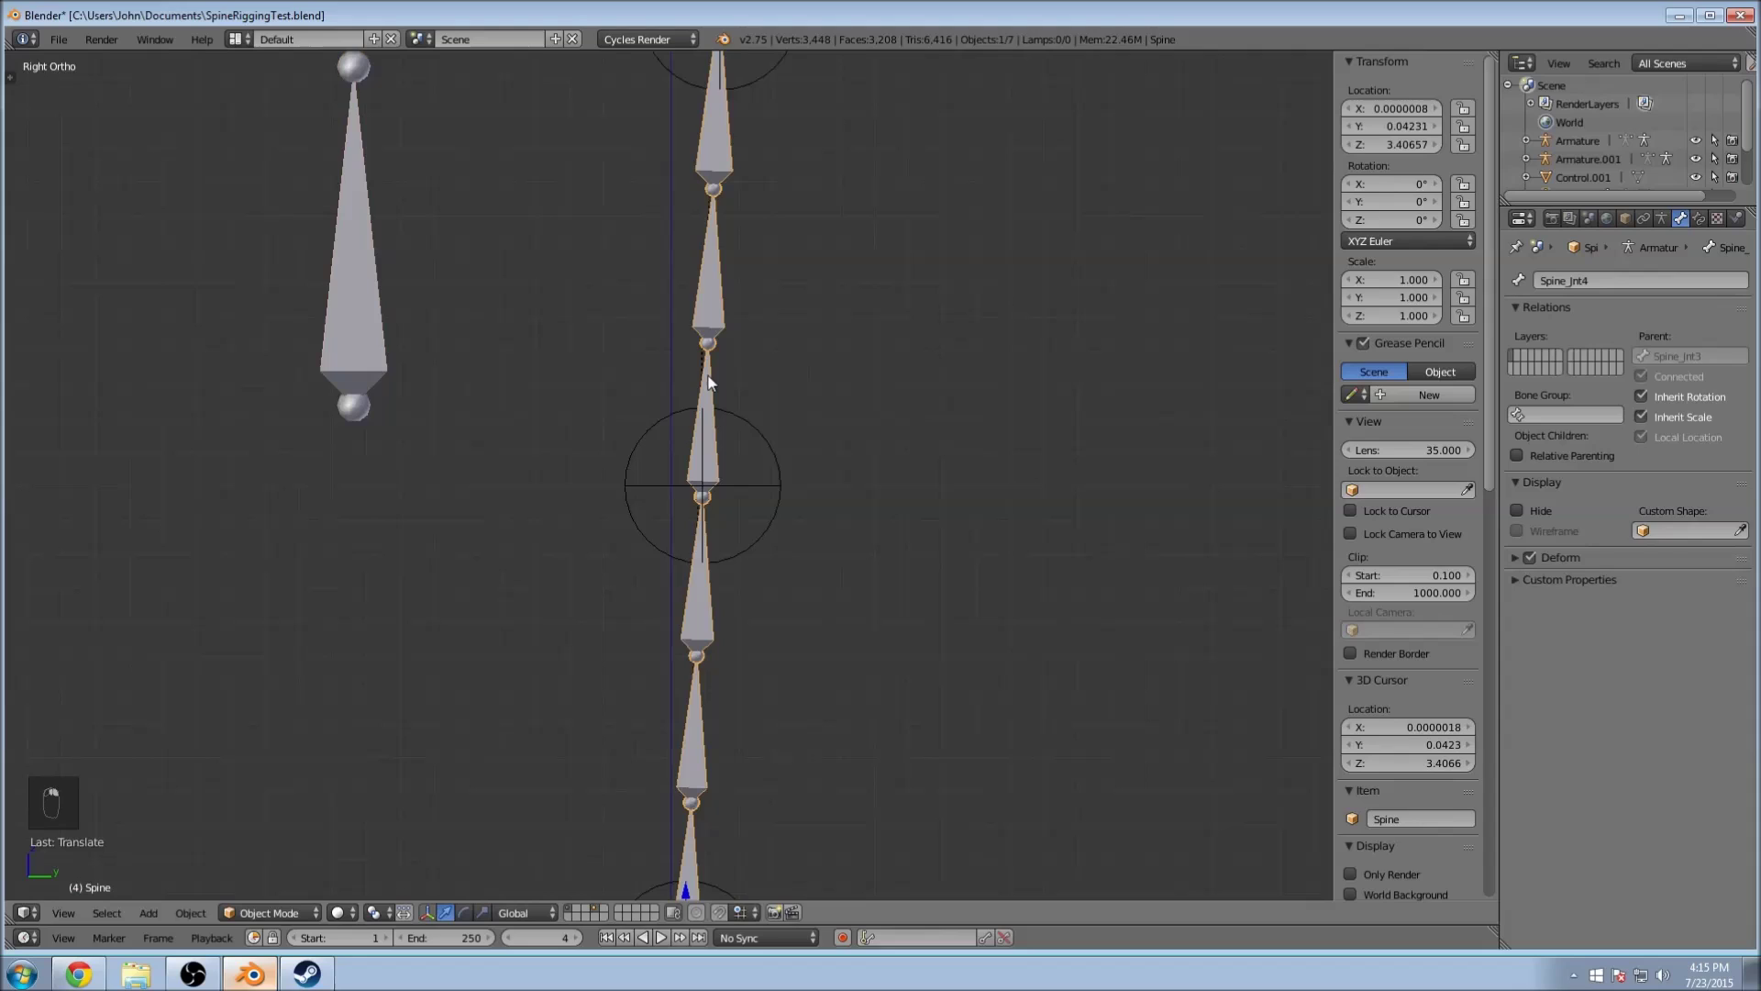
key("Tab")
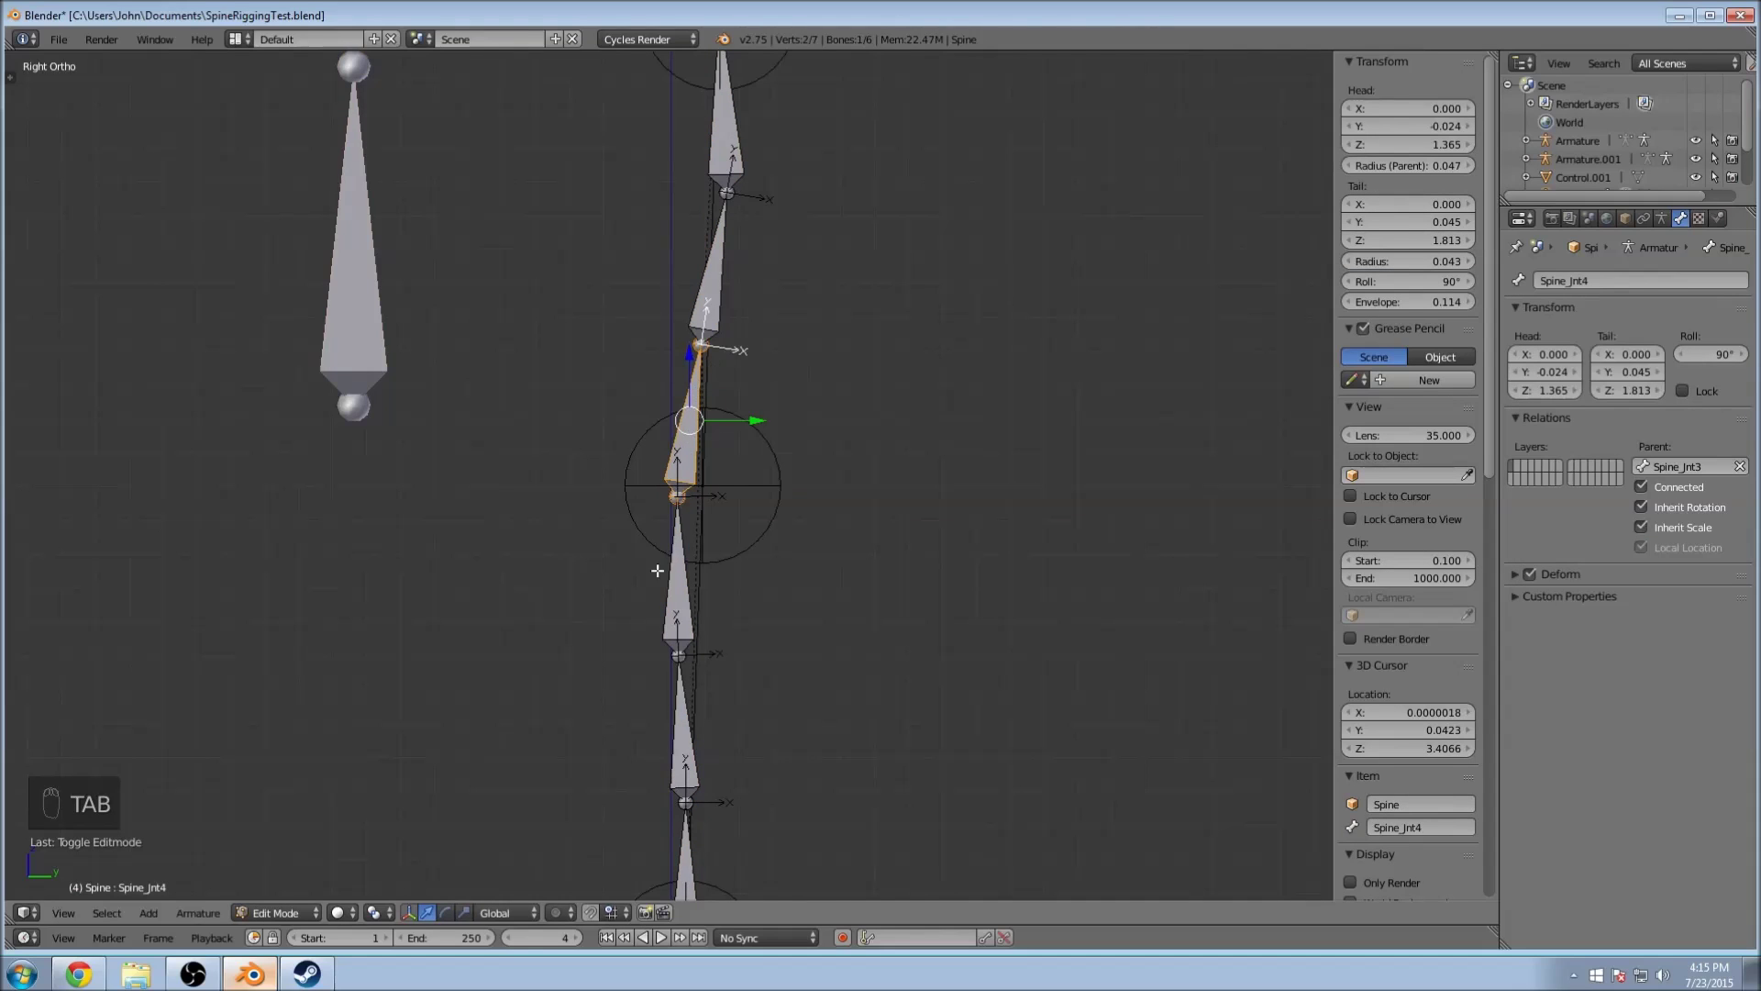
key("shift+s")
left_click(674, 417)
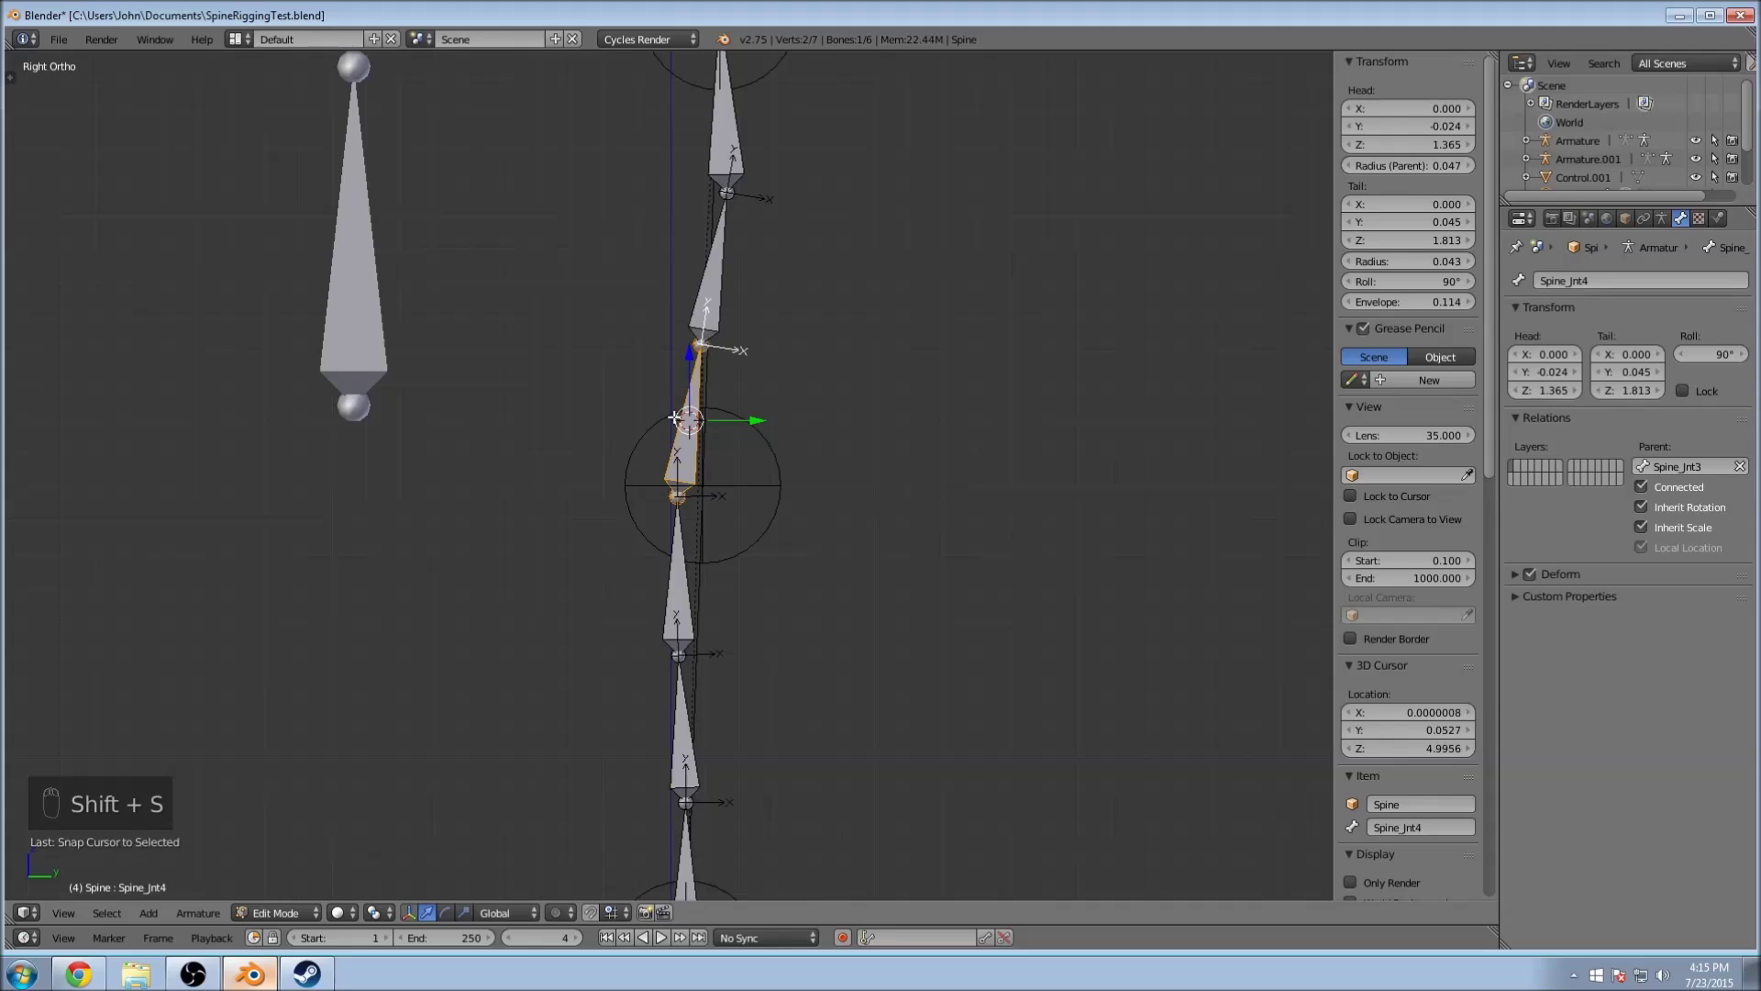
right_click(679, 495)
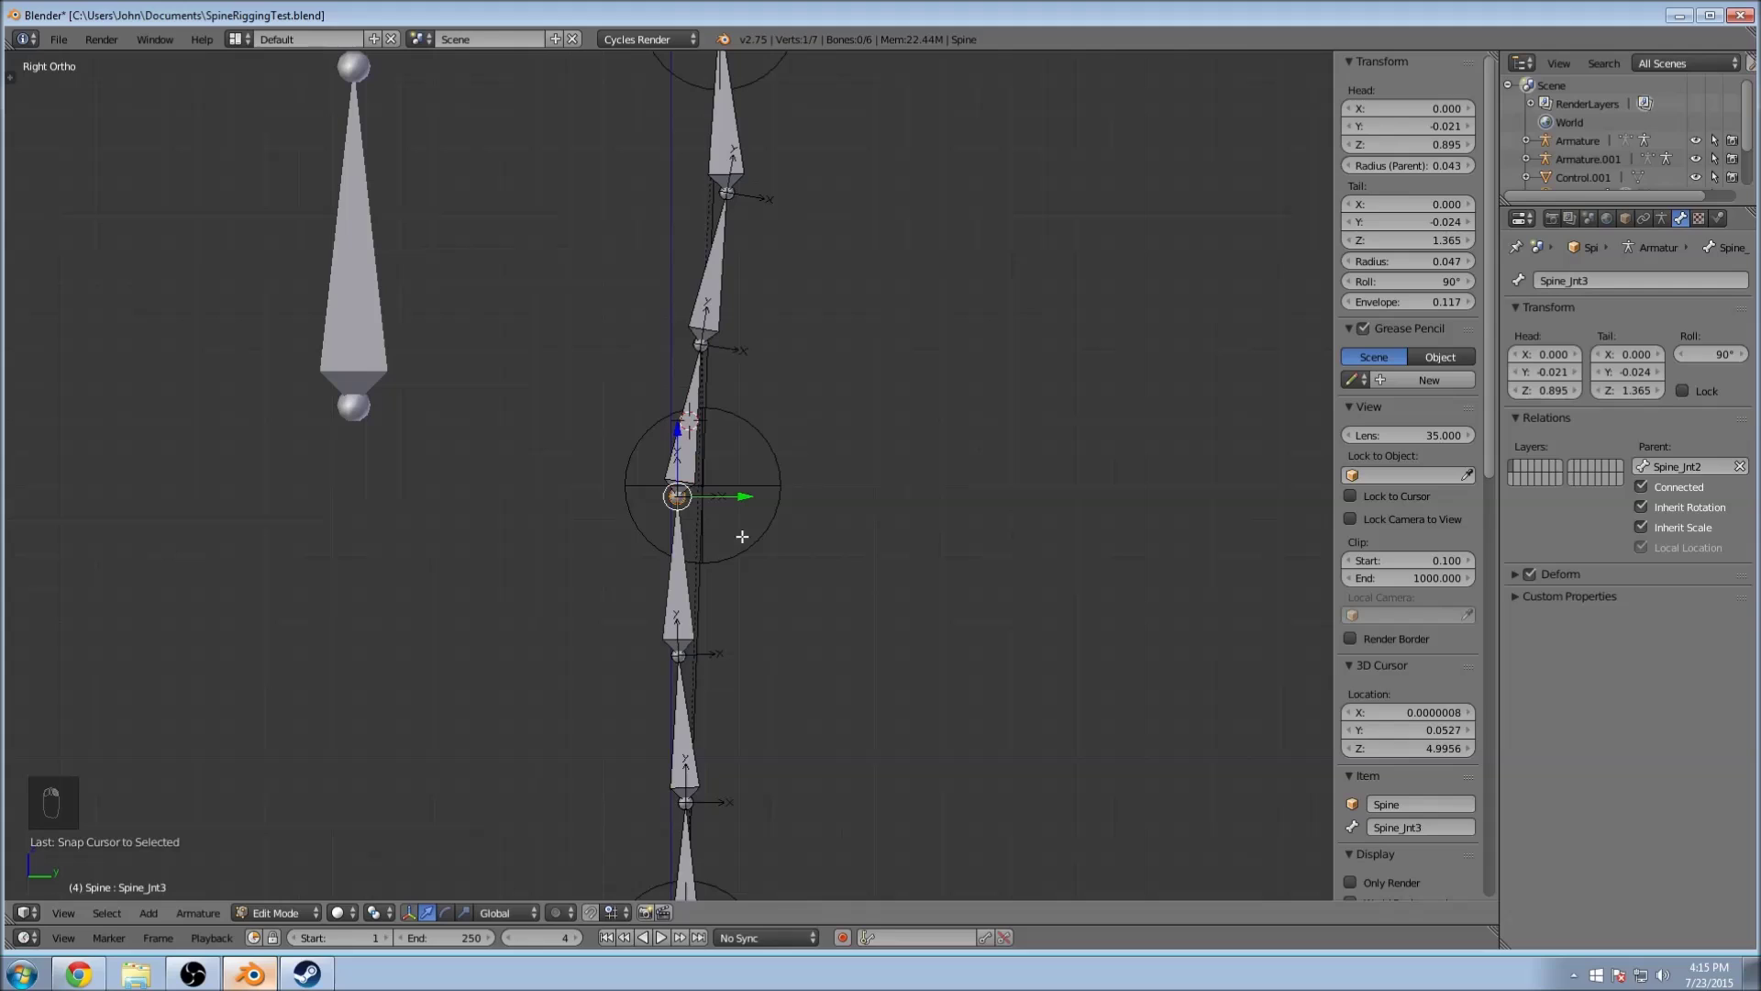
key("shift+s")
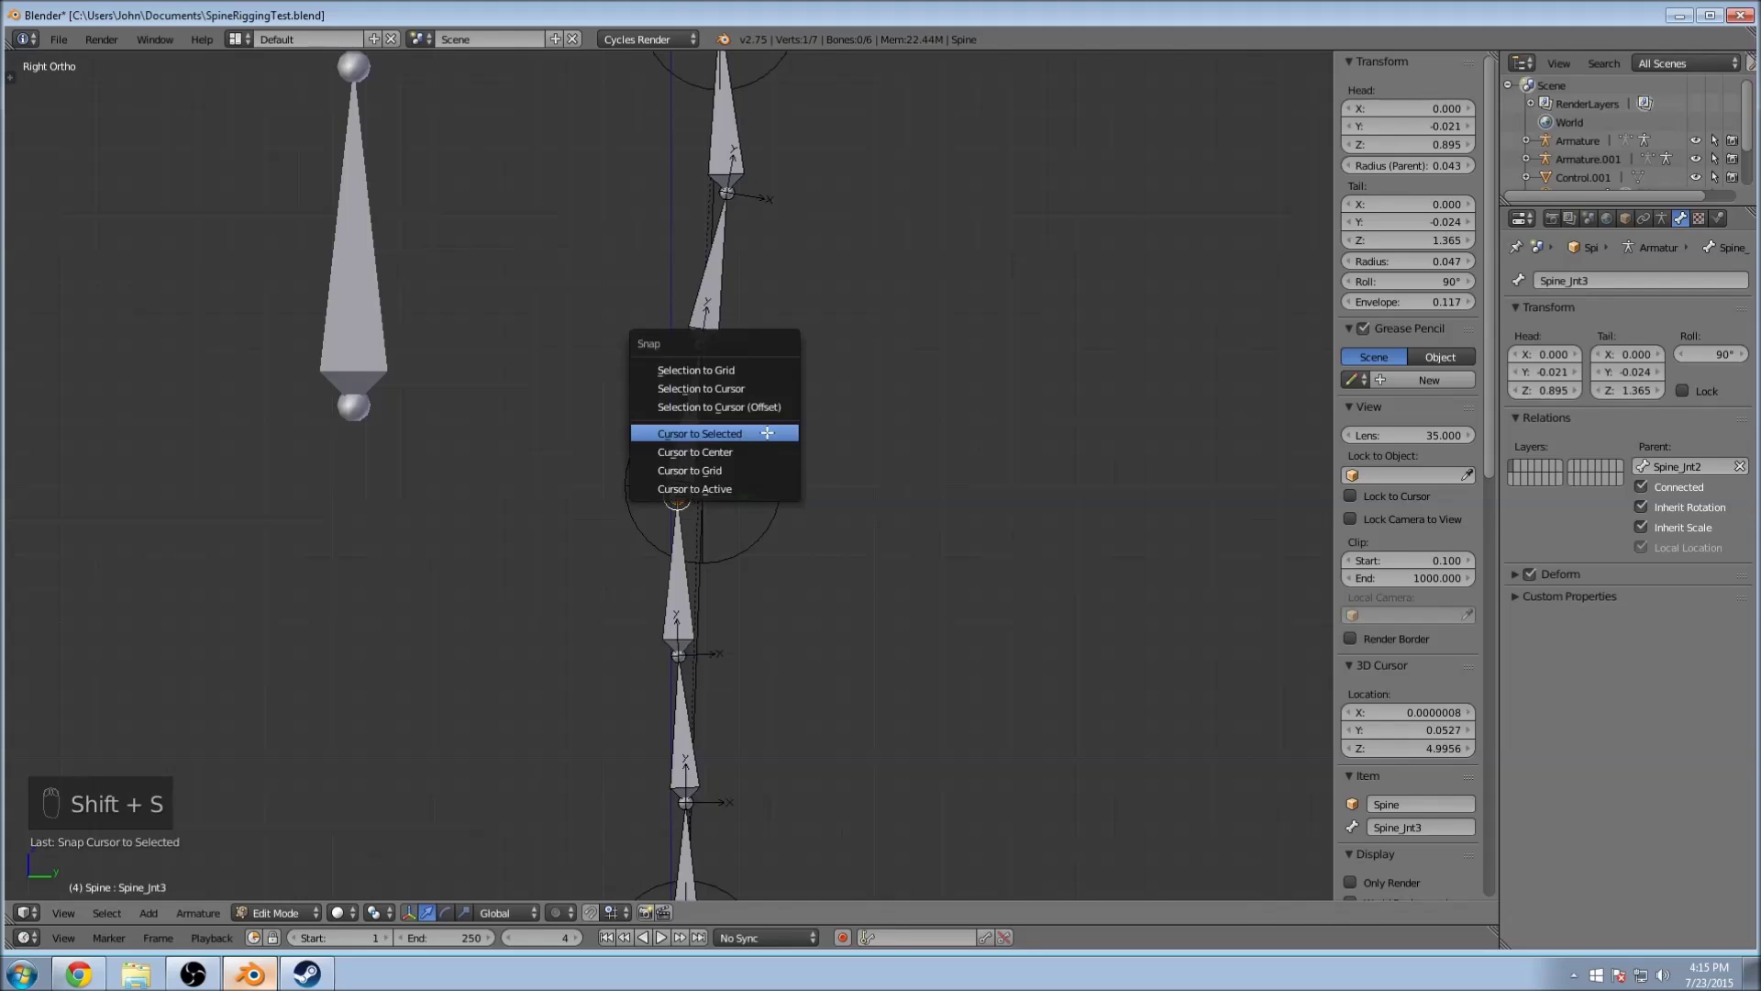
left_click(767, 432)
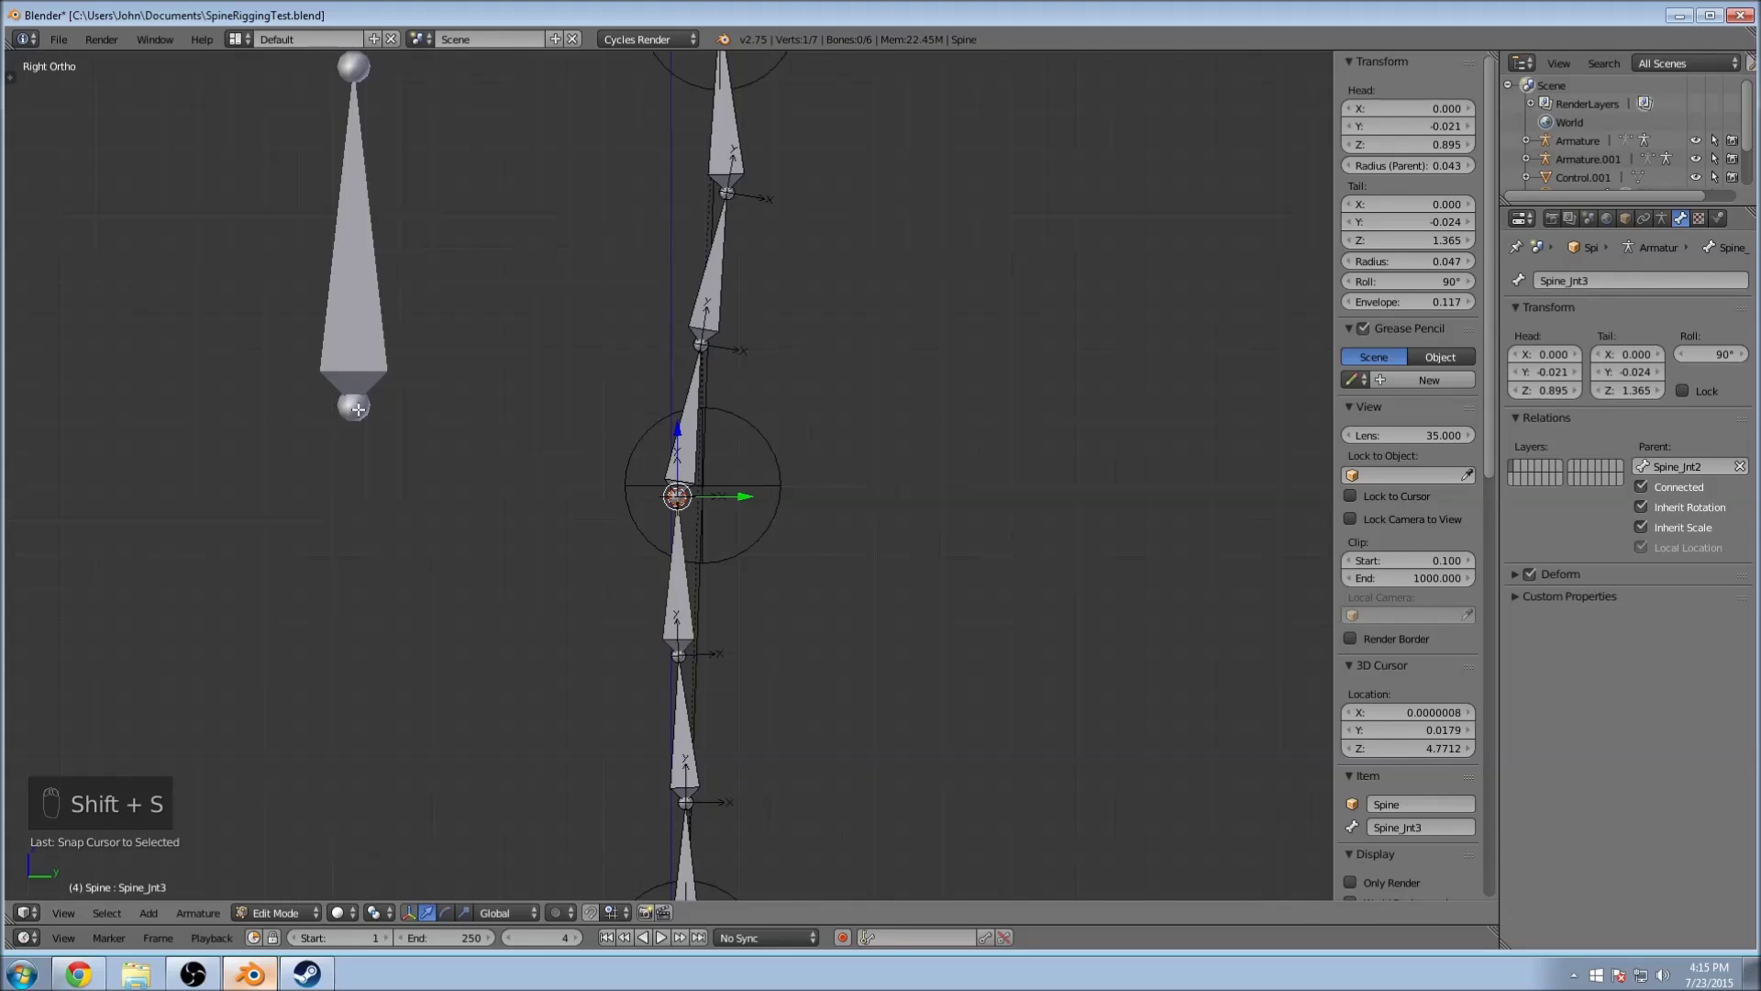
key("Tab")
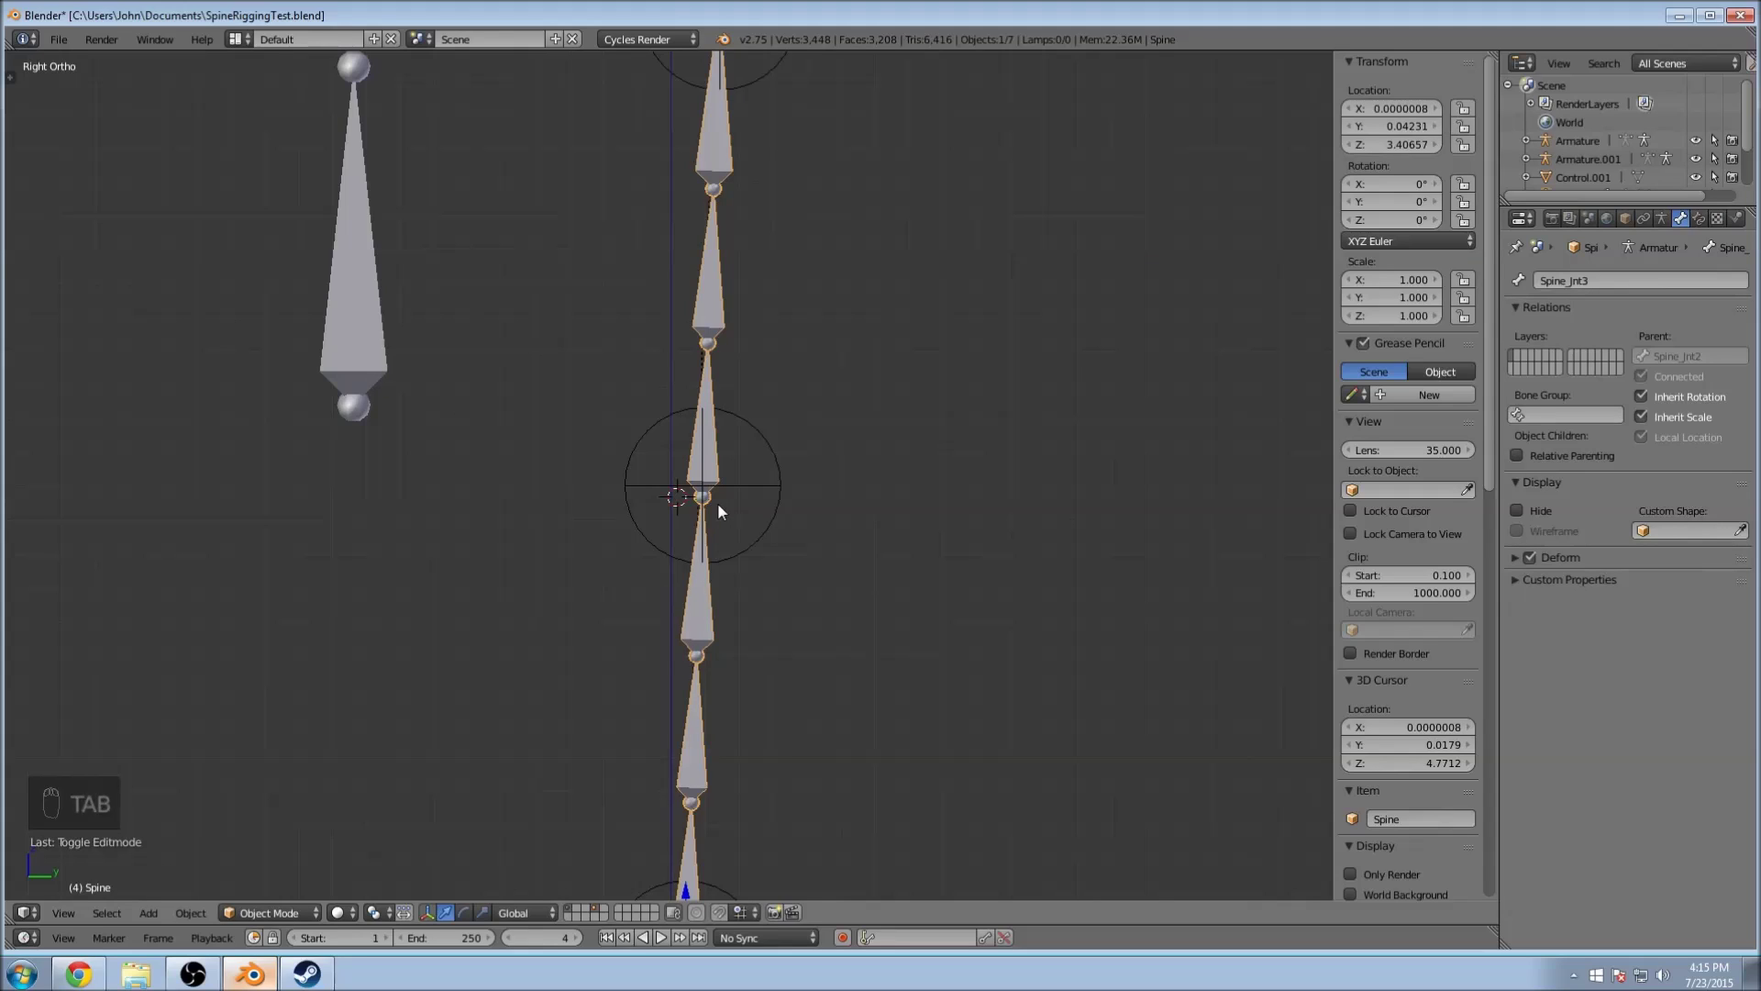
Step: Switch the spine armature to Pose Mode and snap the 3D cursor to Spine_Jnt4 at the middle control sphere
left_click(268, 913)
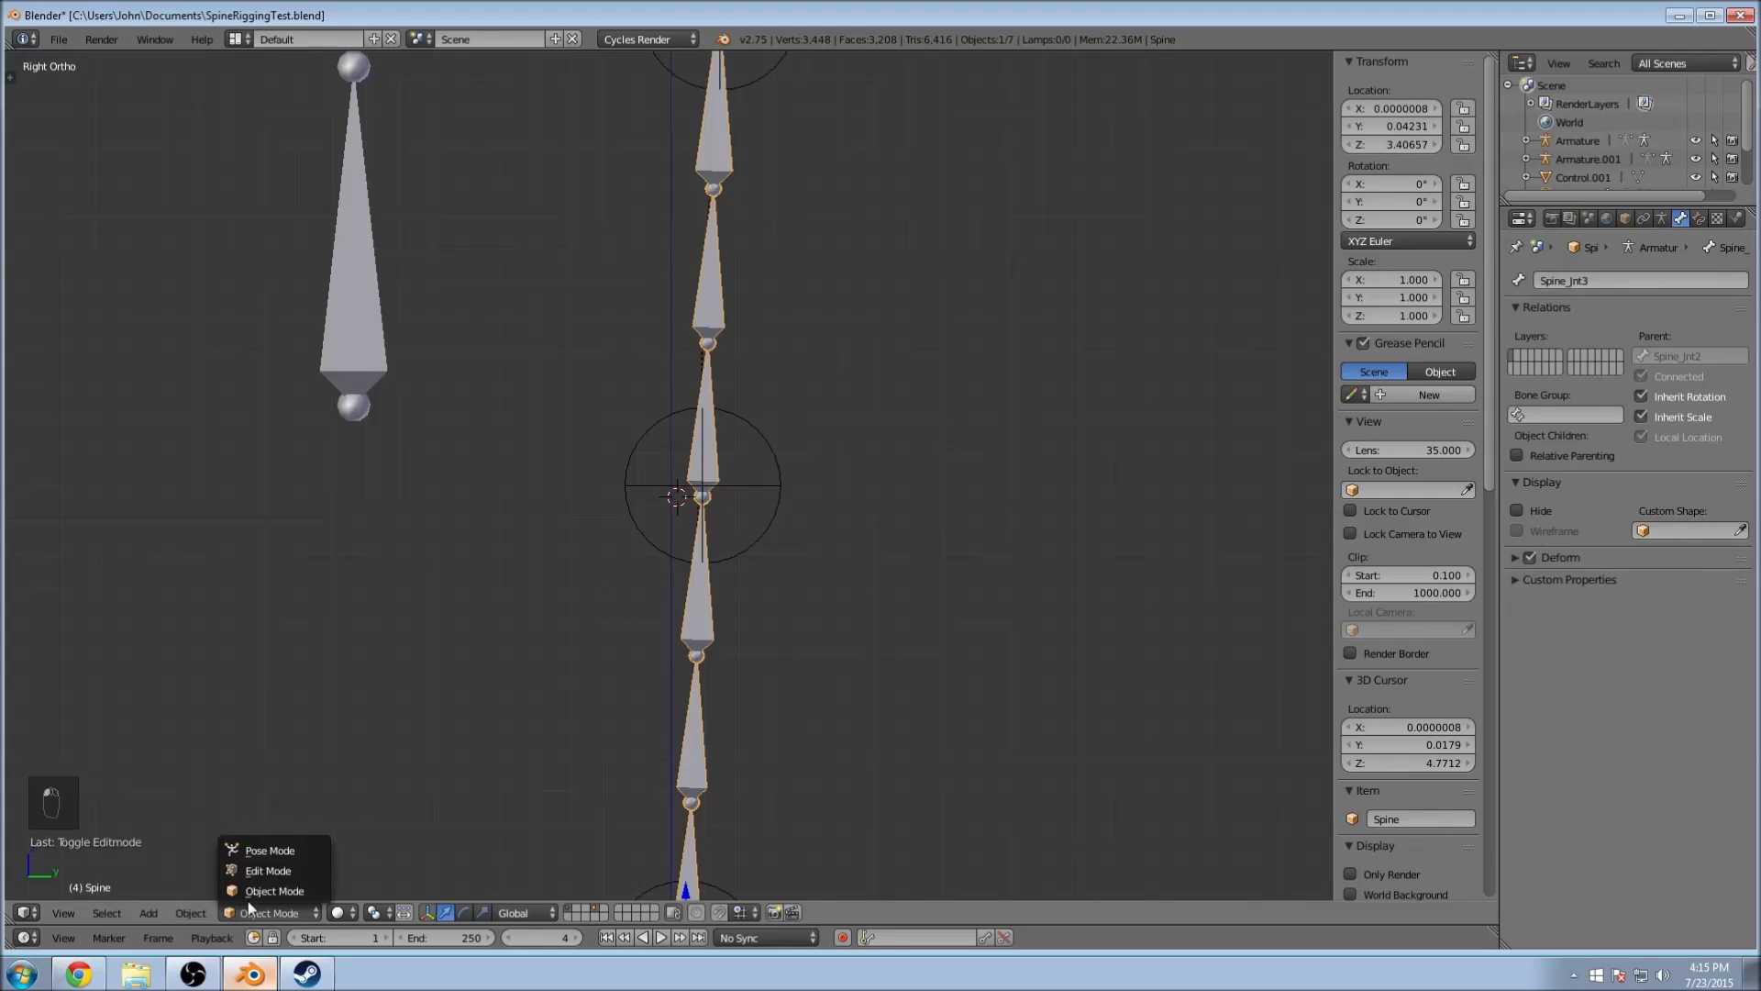
left_click(262, 849)
right_click(716, 459)
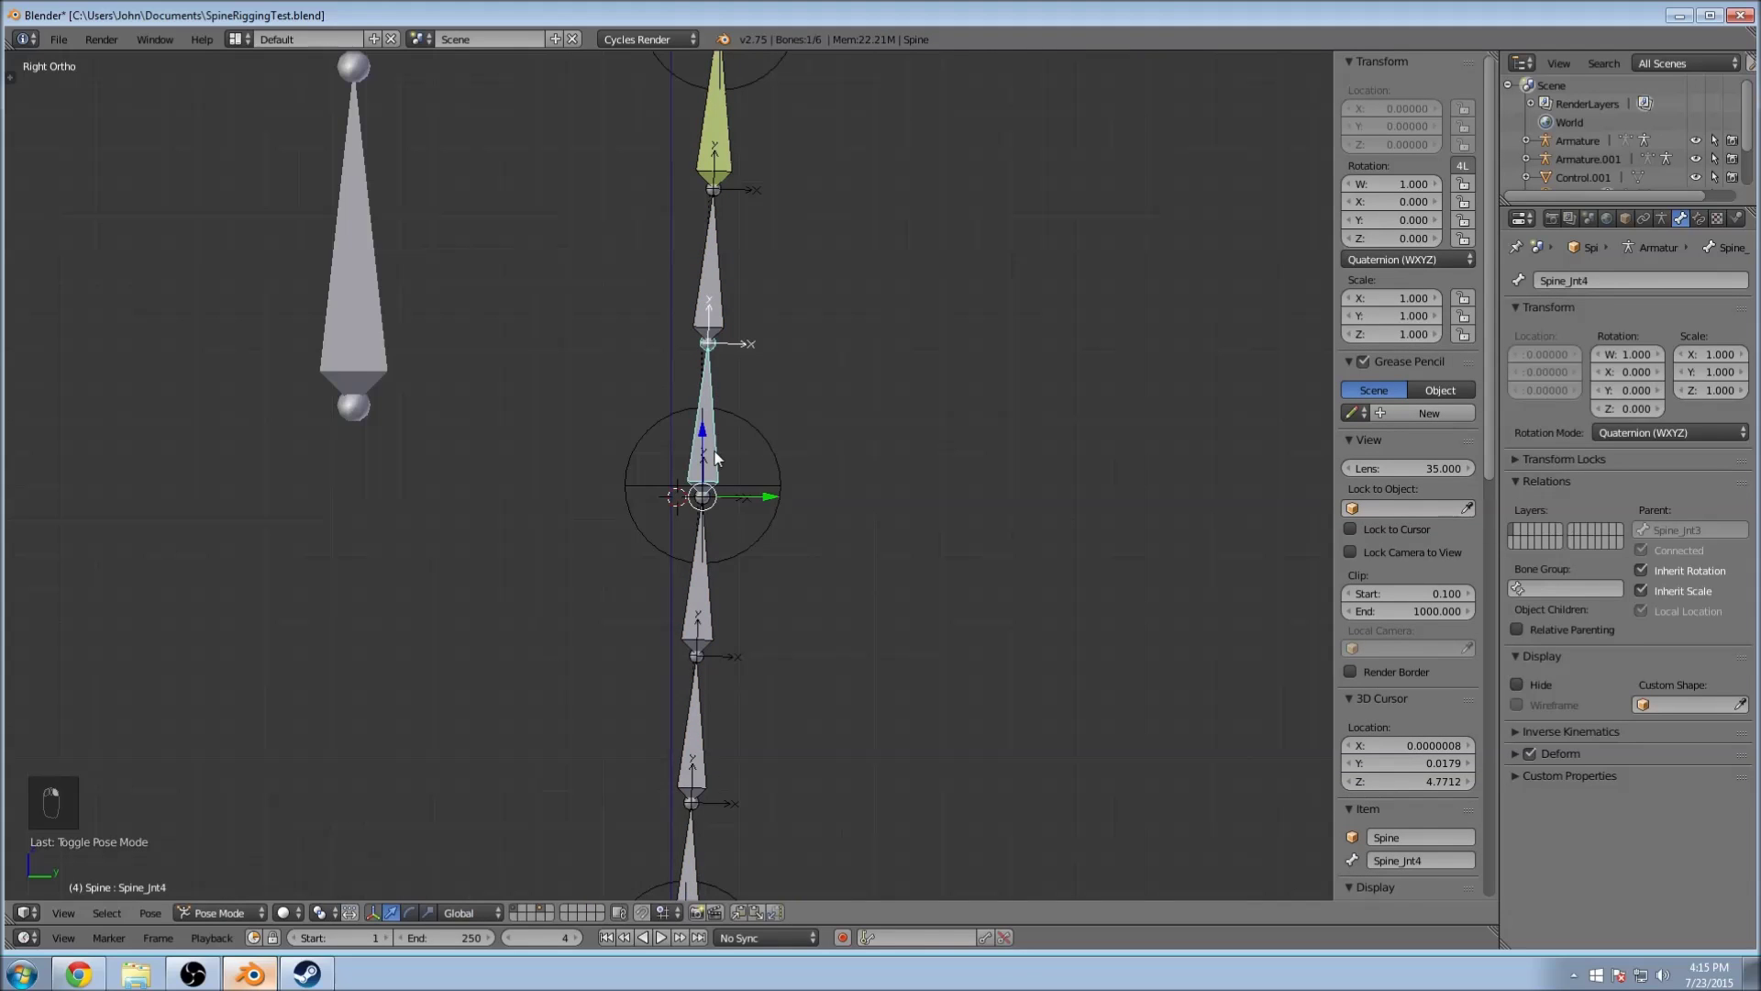
key("shift+s")
left_click(716, 459)
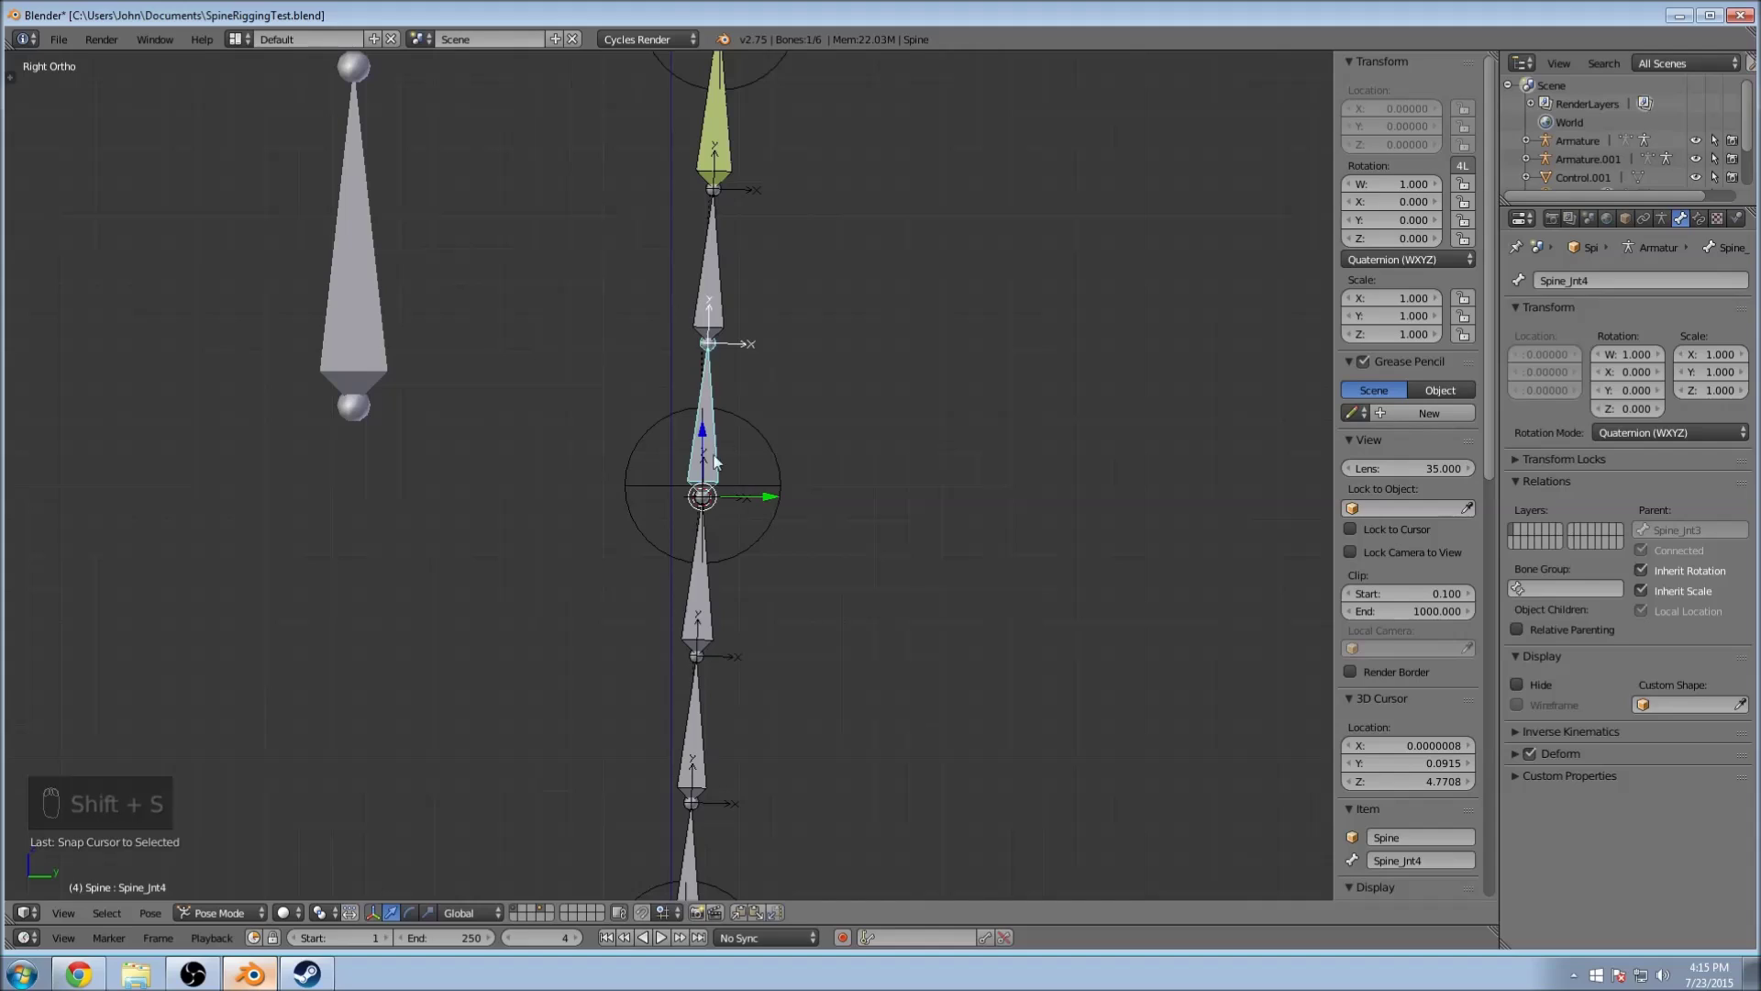
key("shift+s")
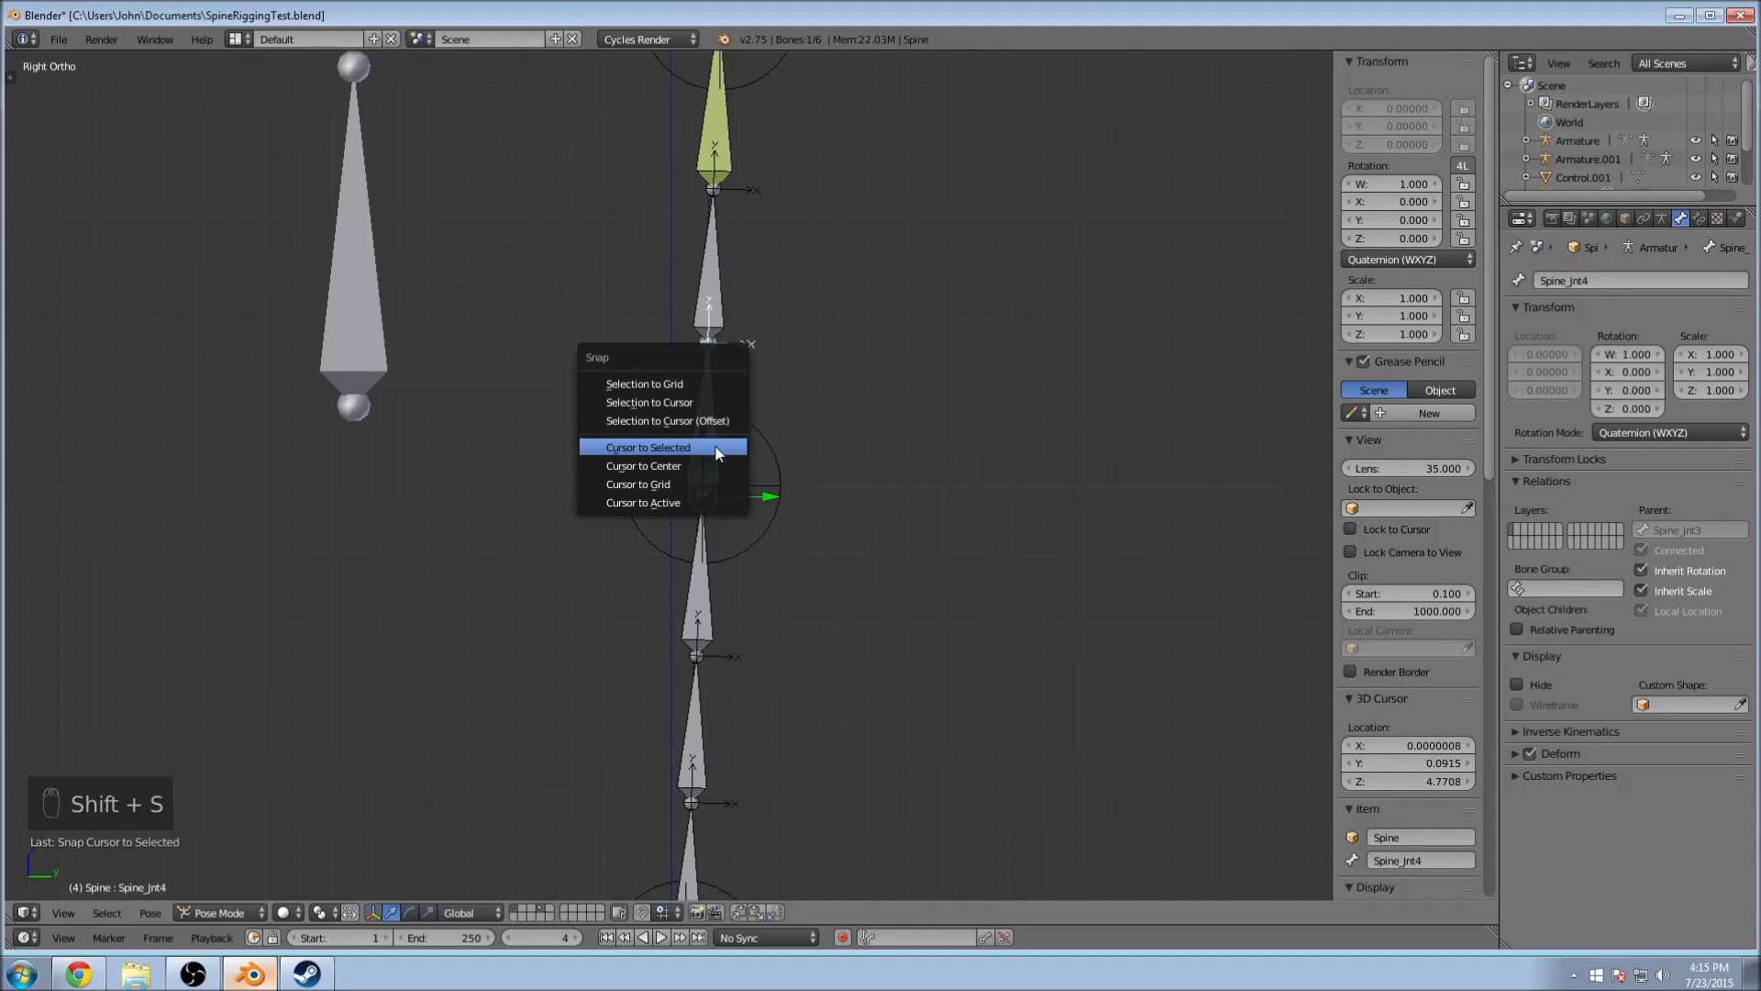
left_click(743, 450)
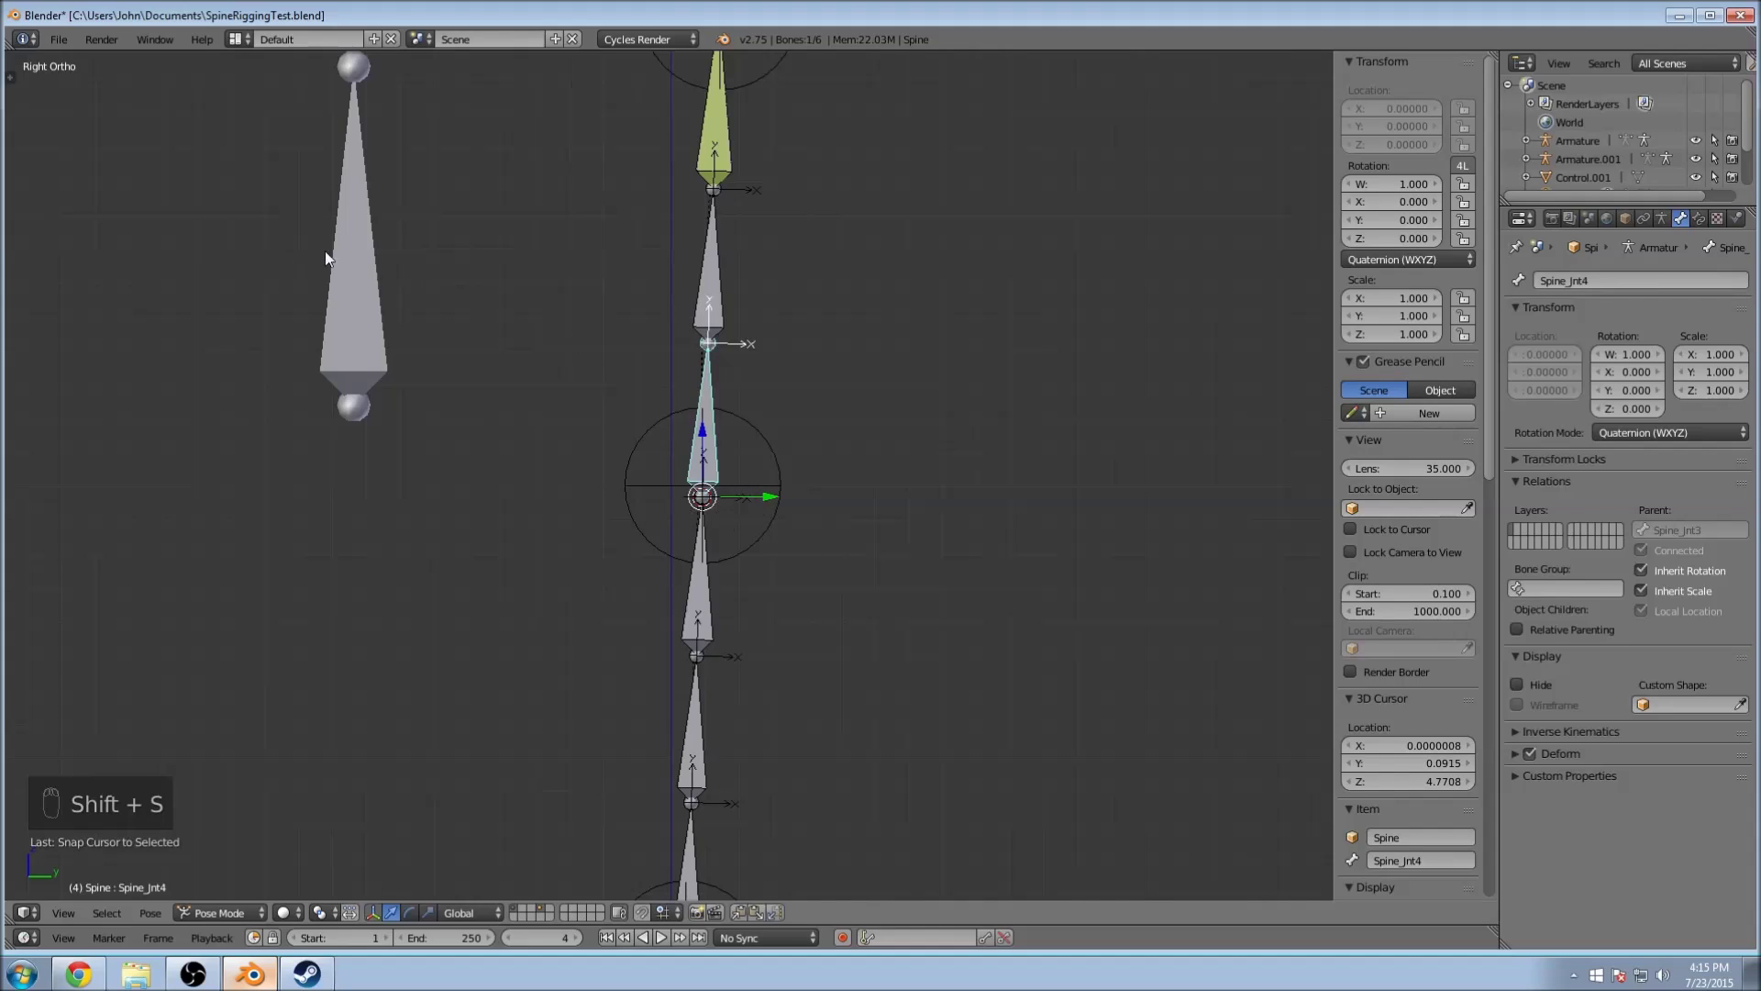
Step: Return the spine to Object Mode and add a second bone to the new armature at the 3D cursor
key("Tab")
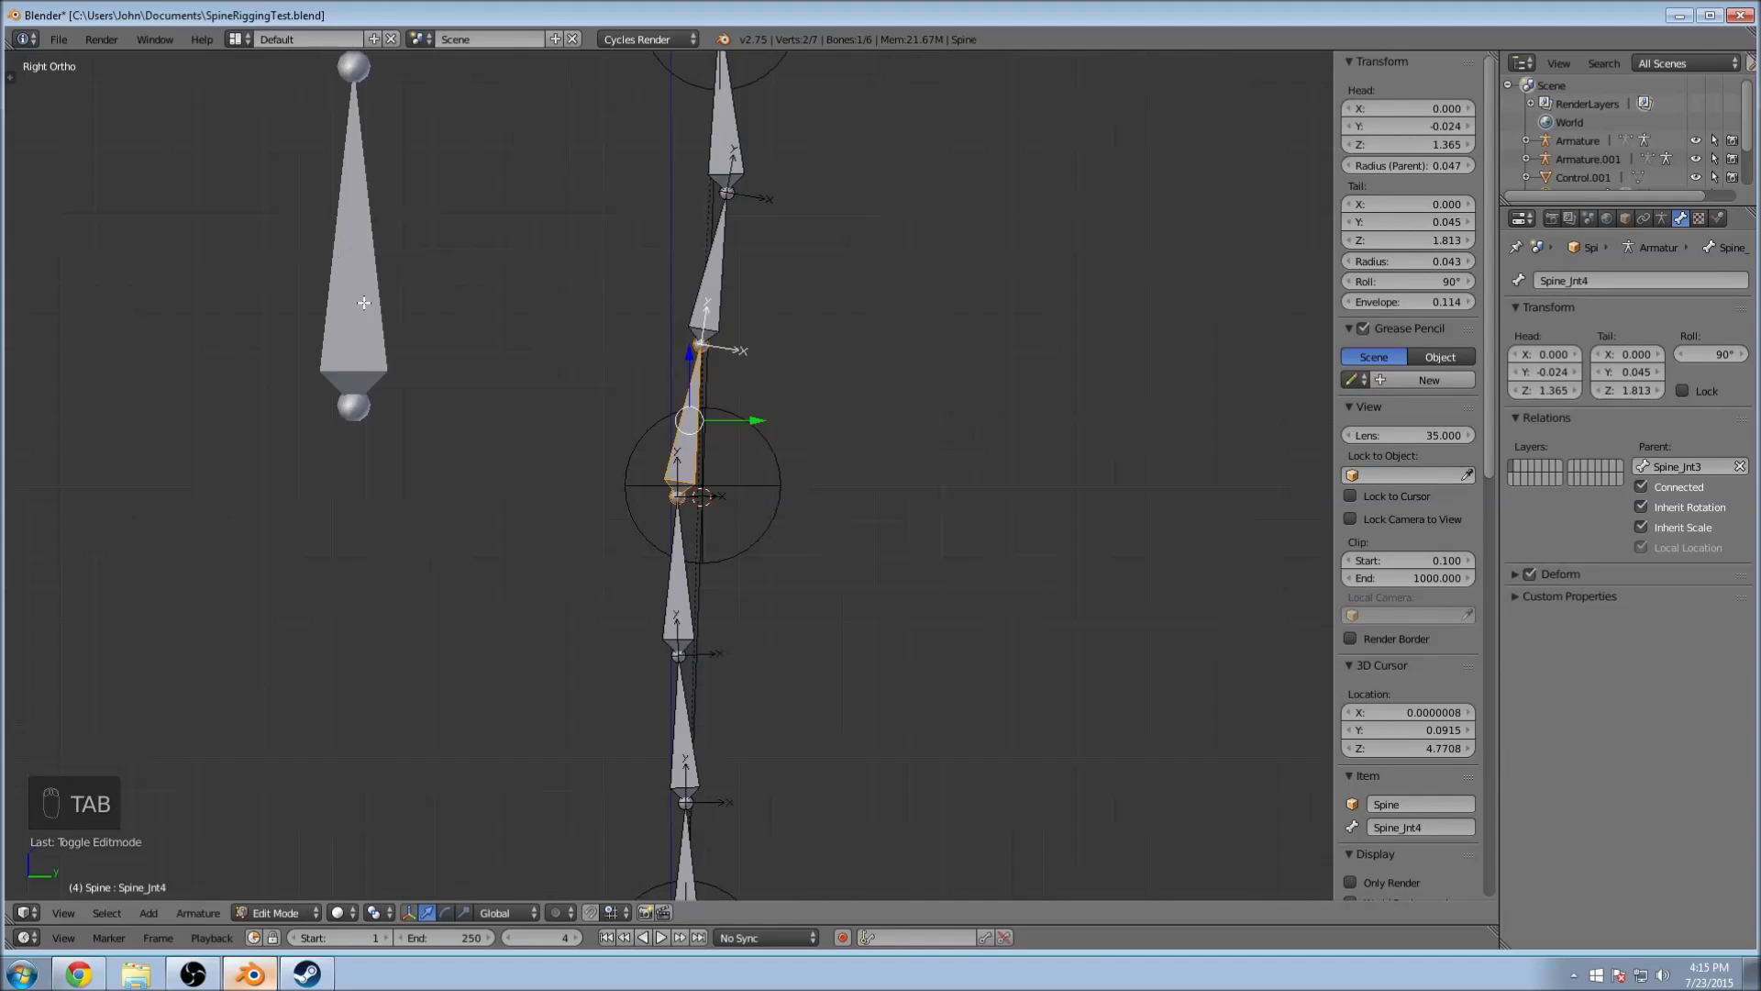
left_click(276, 912)
left_click(279, 891)
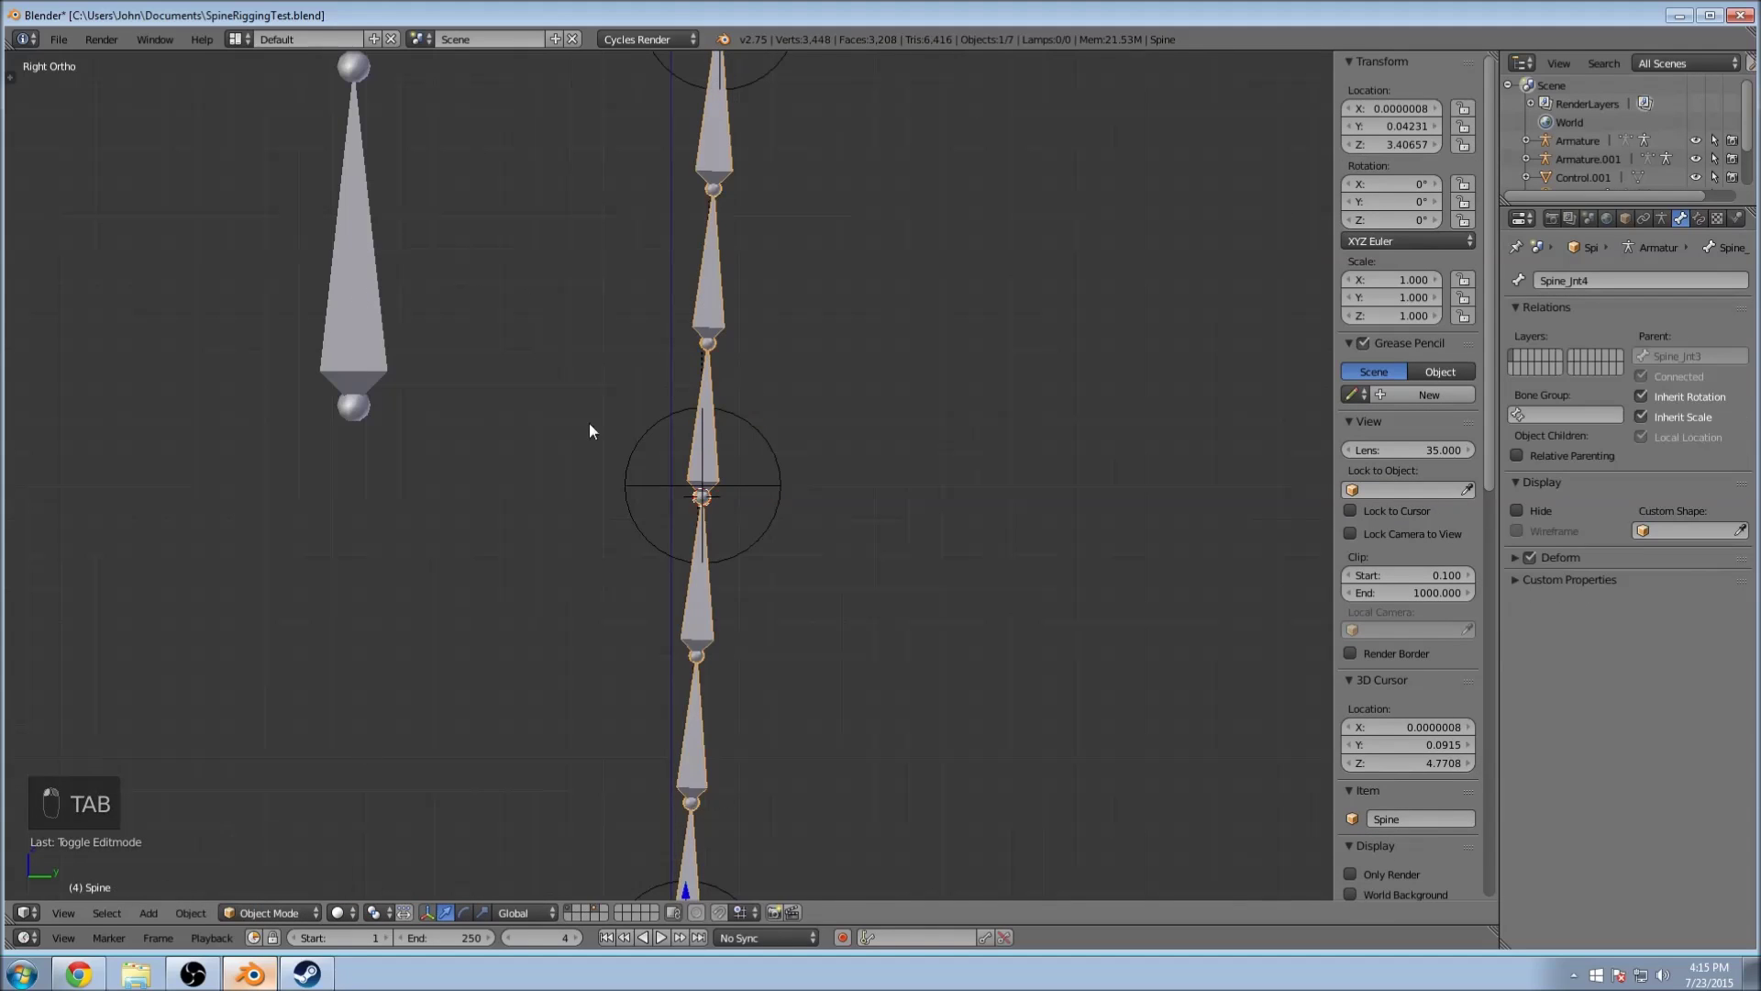
right_click(348, 282)
key("Tab")
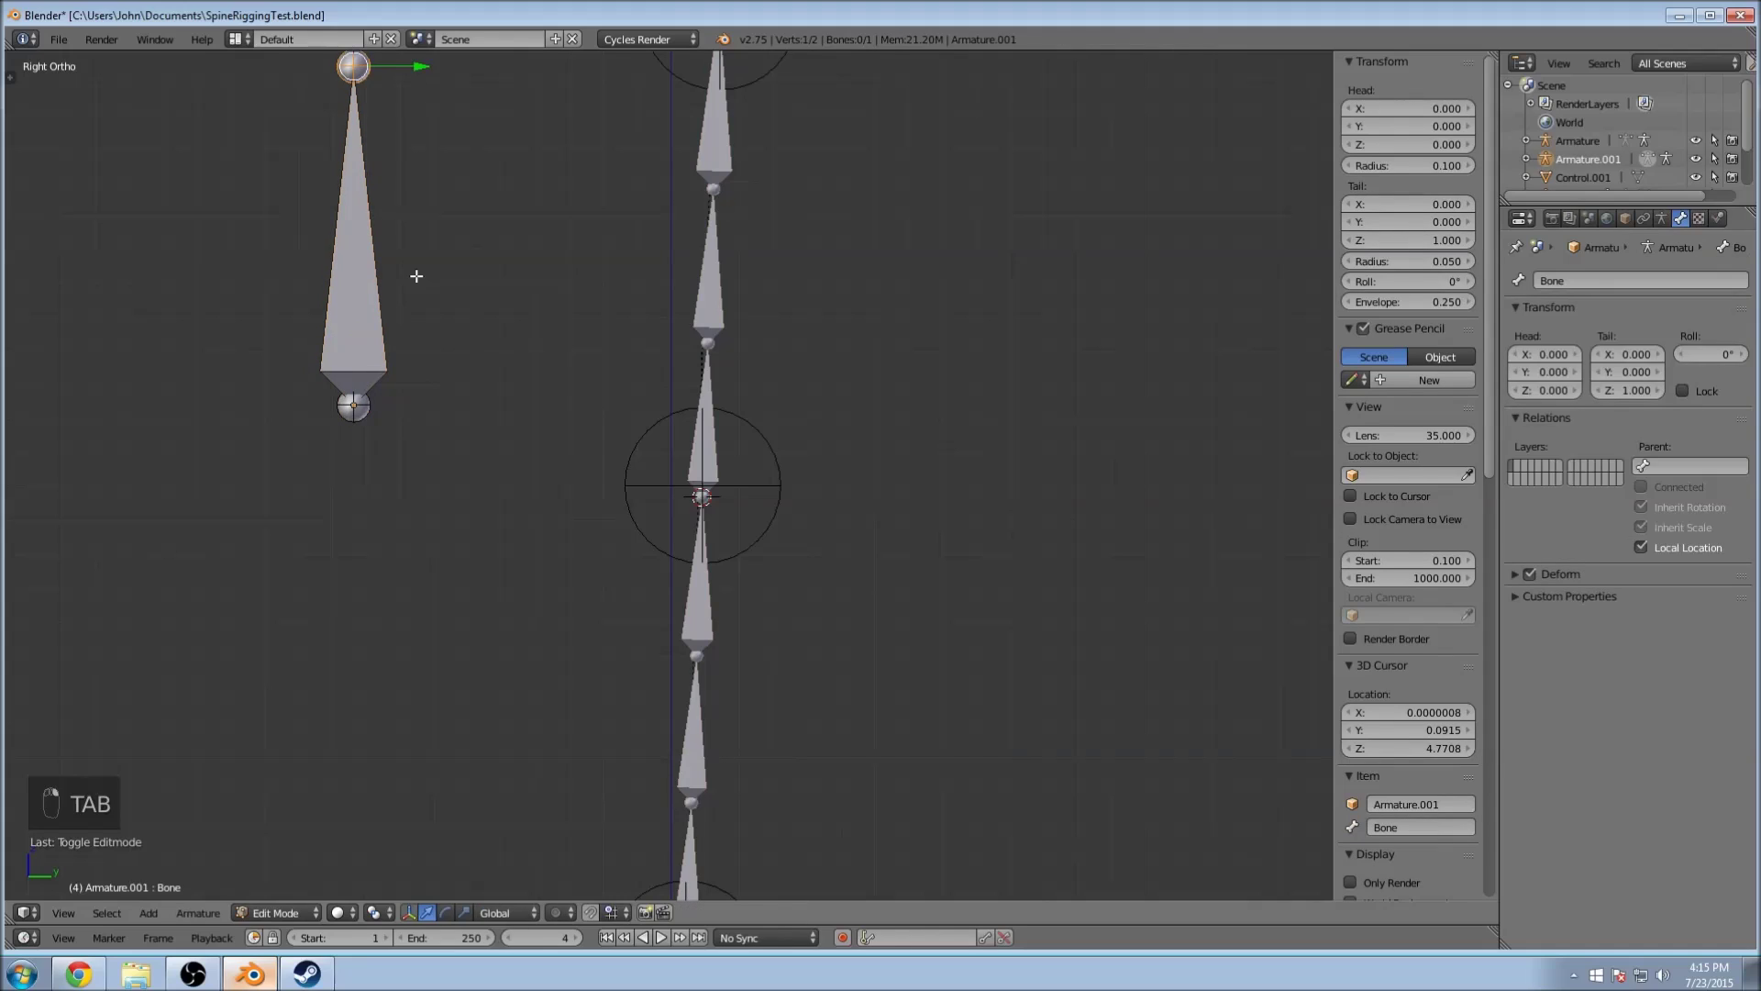
right_click(357, 315)
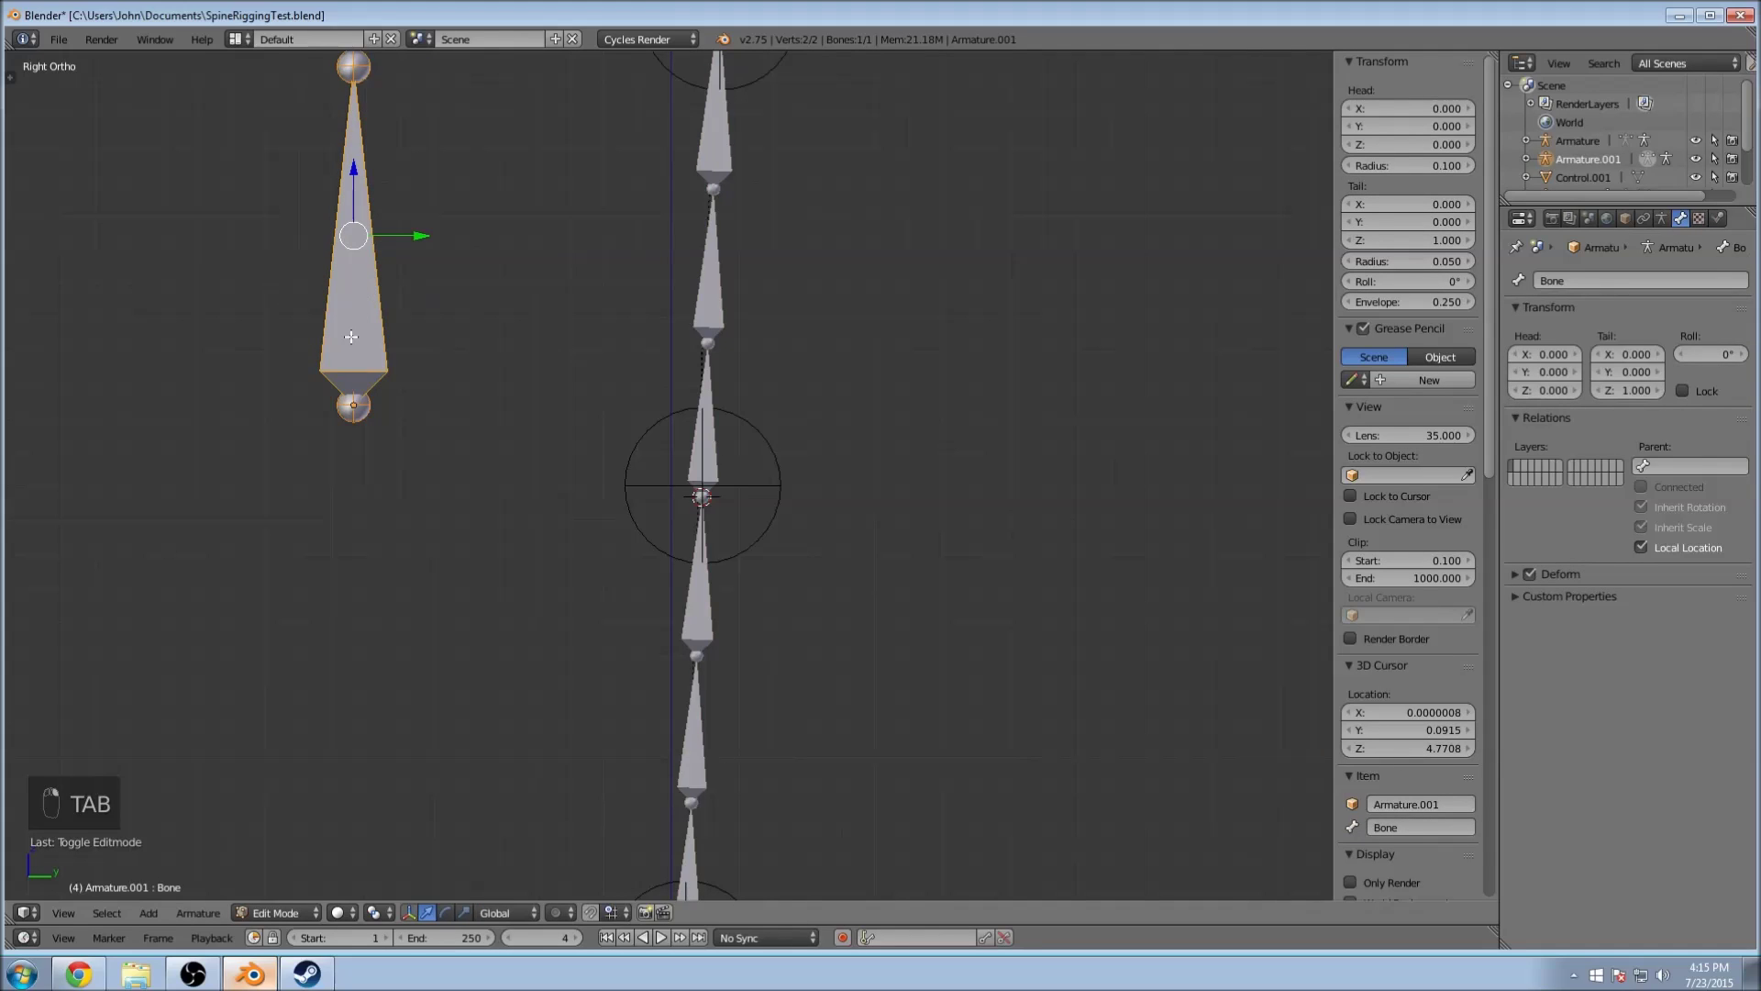
key("shift+a")
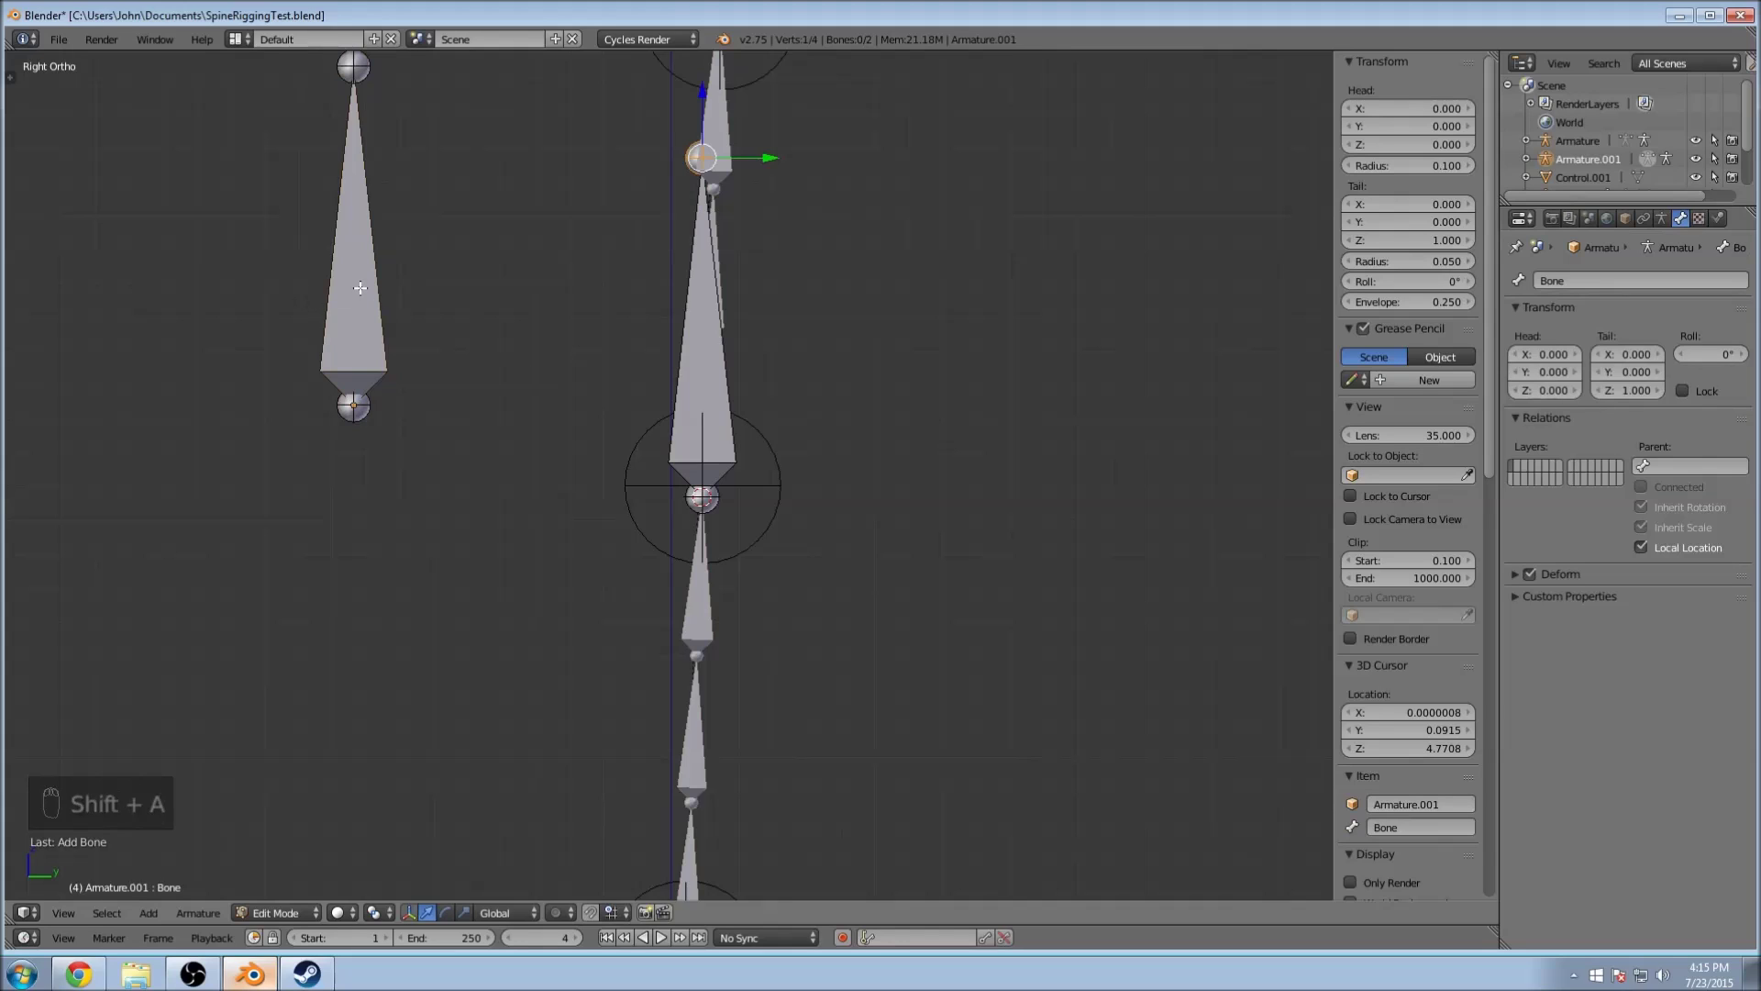
key("Tab")
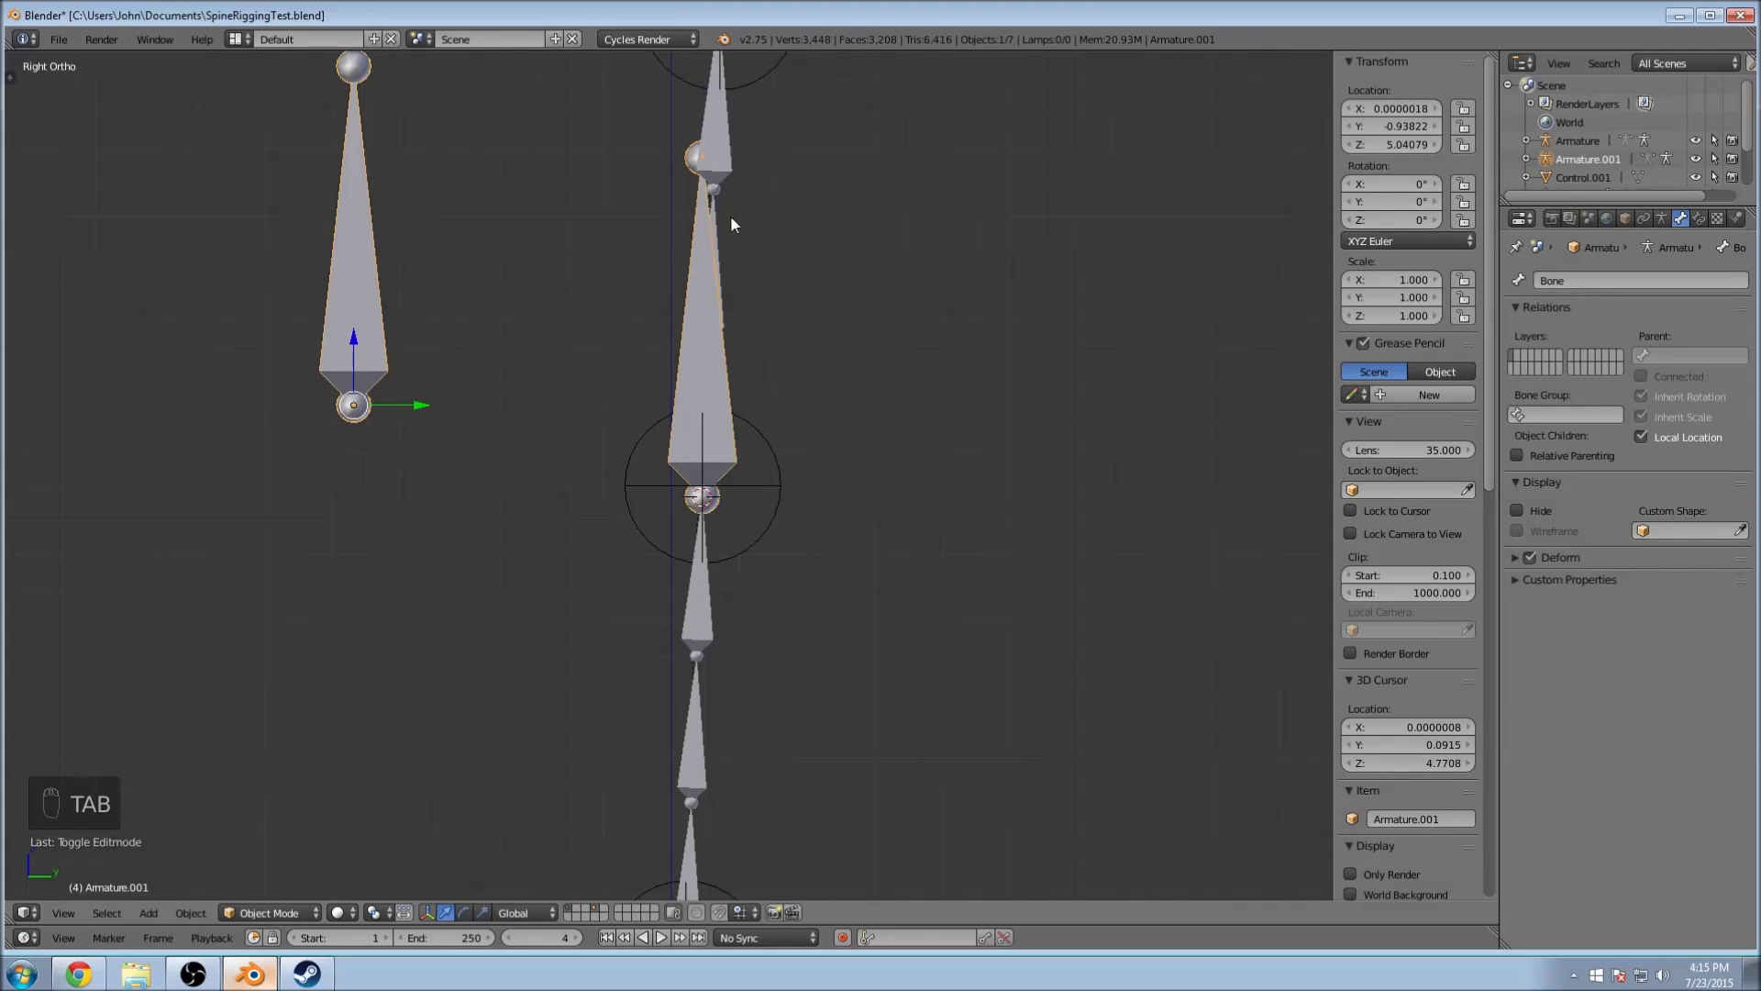
Step: Put the spine armature in Pose Mode and snap the 3D cursor to the base of Spine_Jnt2
scroll(675, 545, "down", 5)
scroll(819, 474, "up", 5)
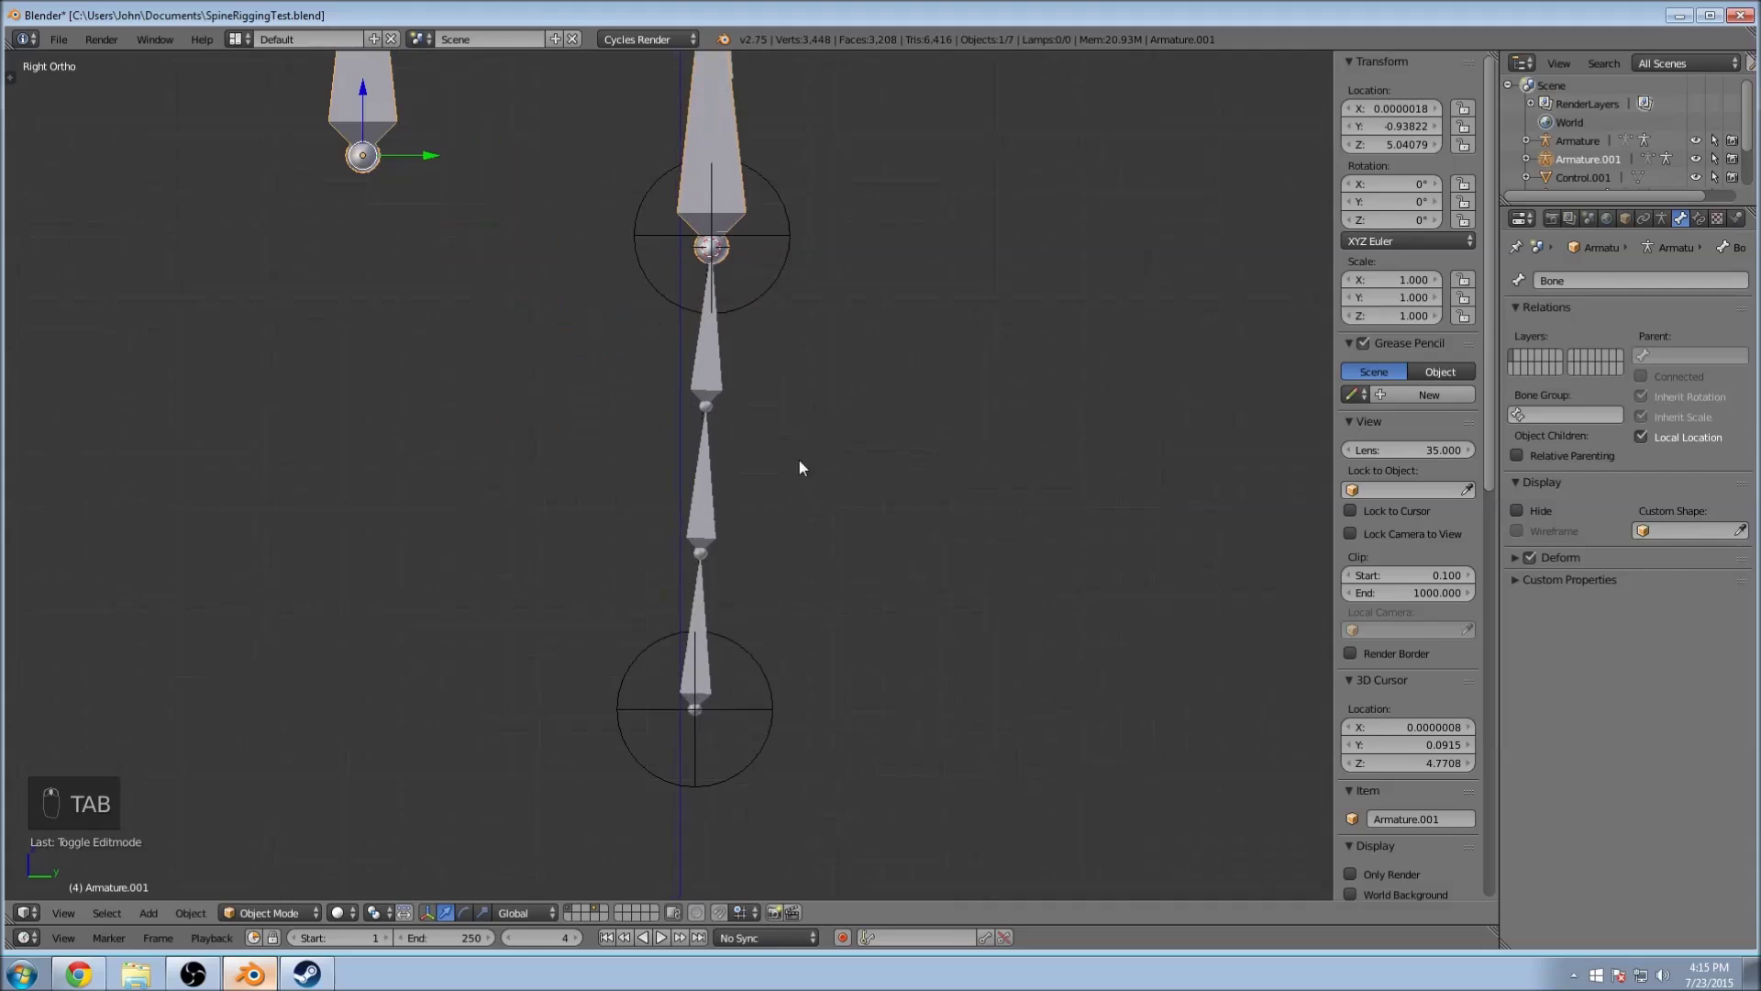
key("Tab")
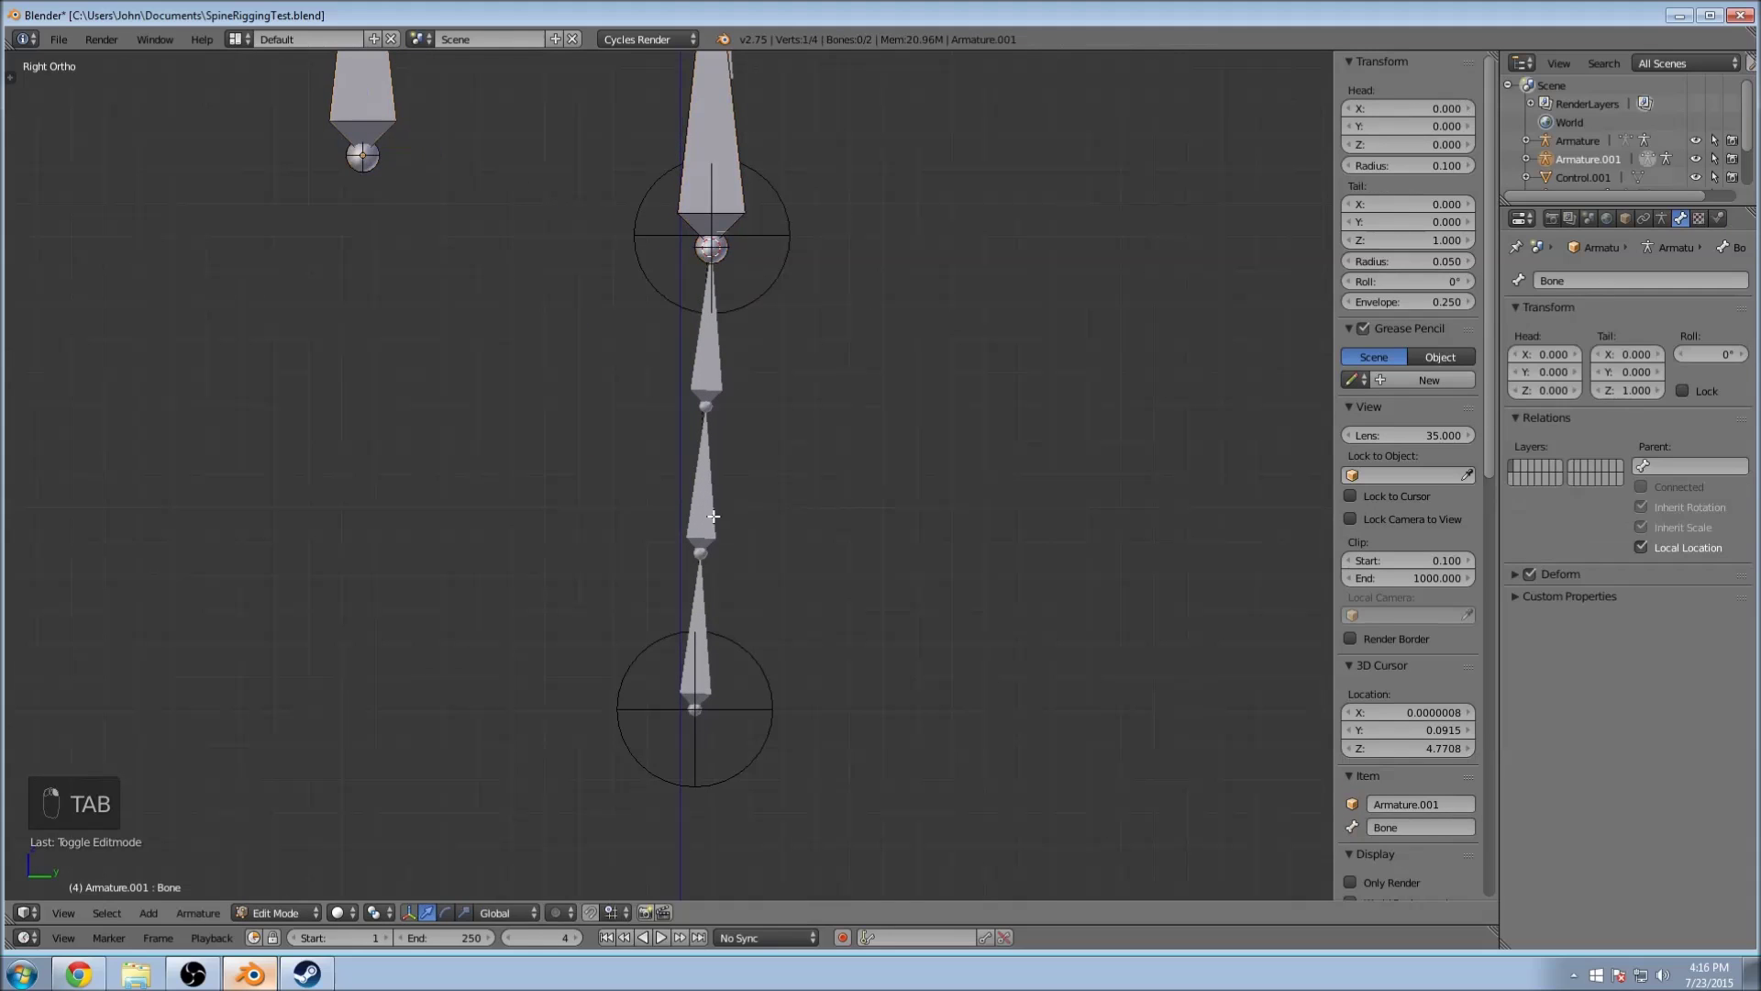
key("Tab")
right_click(706, 459)
left_click(267, 913)
left_click(277, 840)
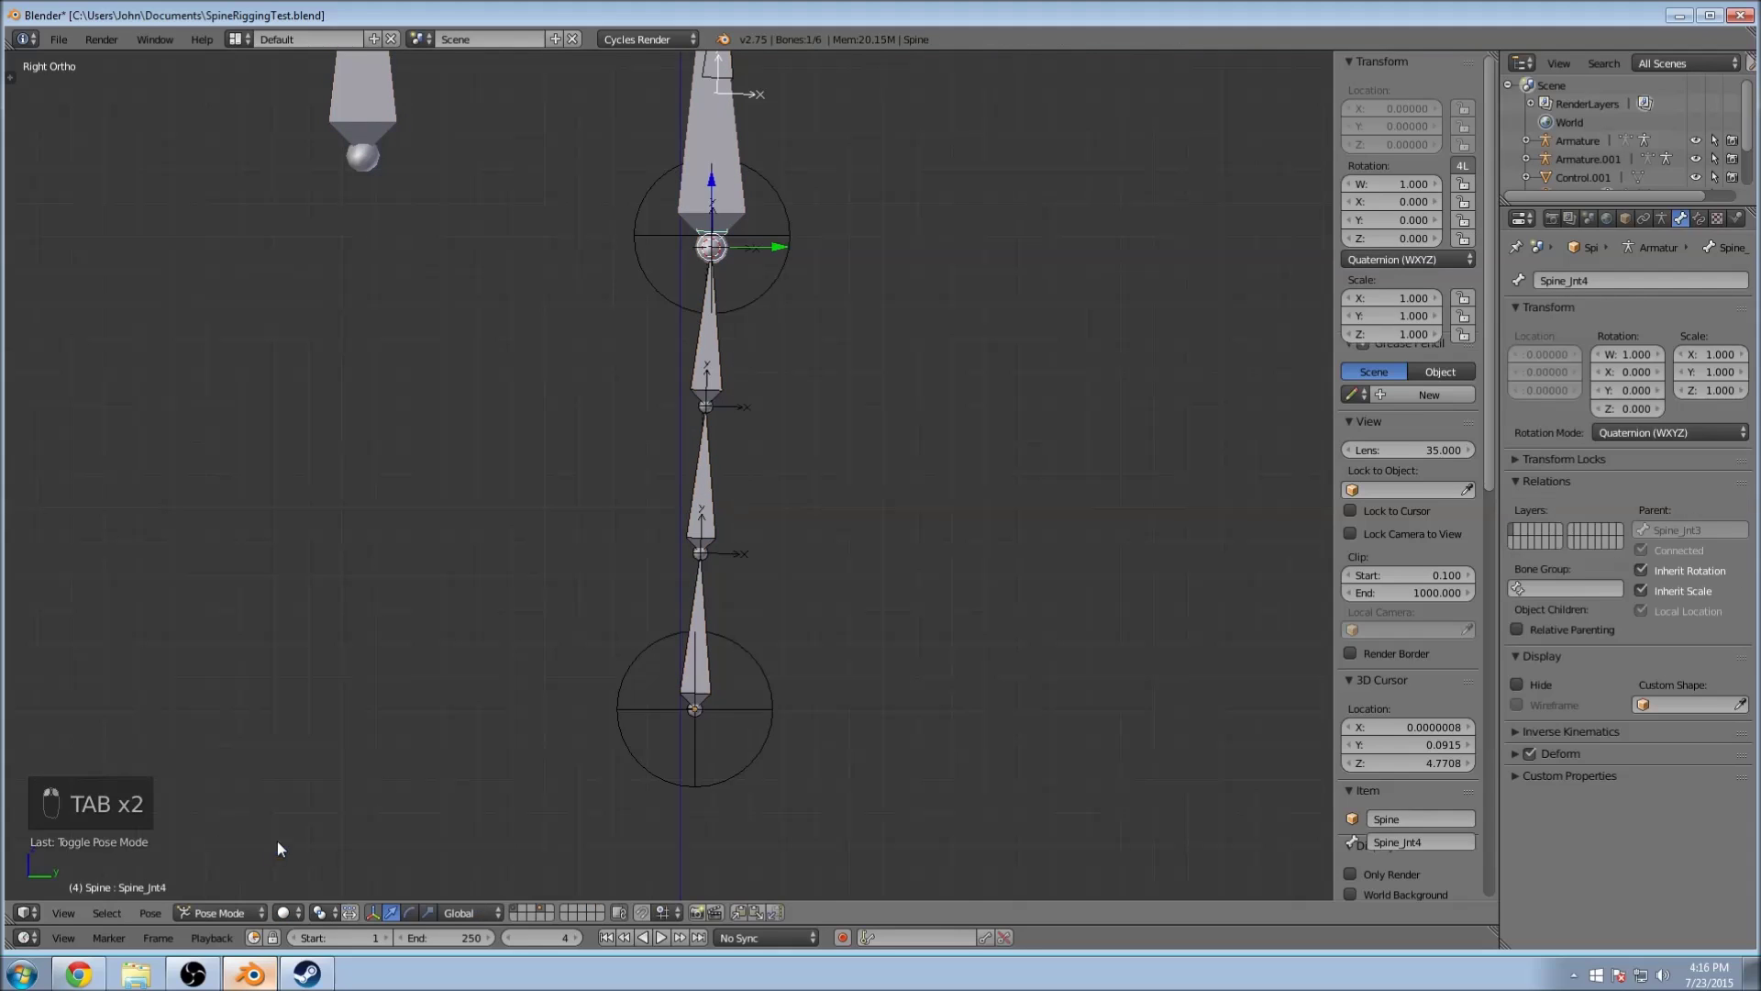
right_click(706, 505)
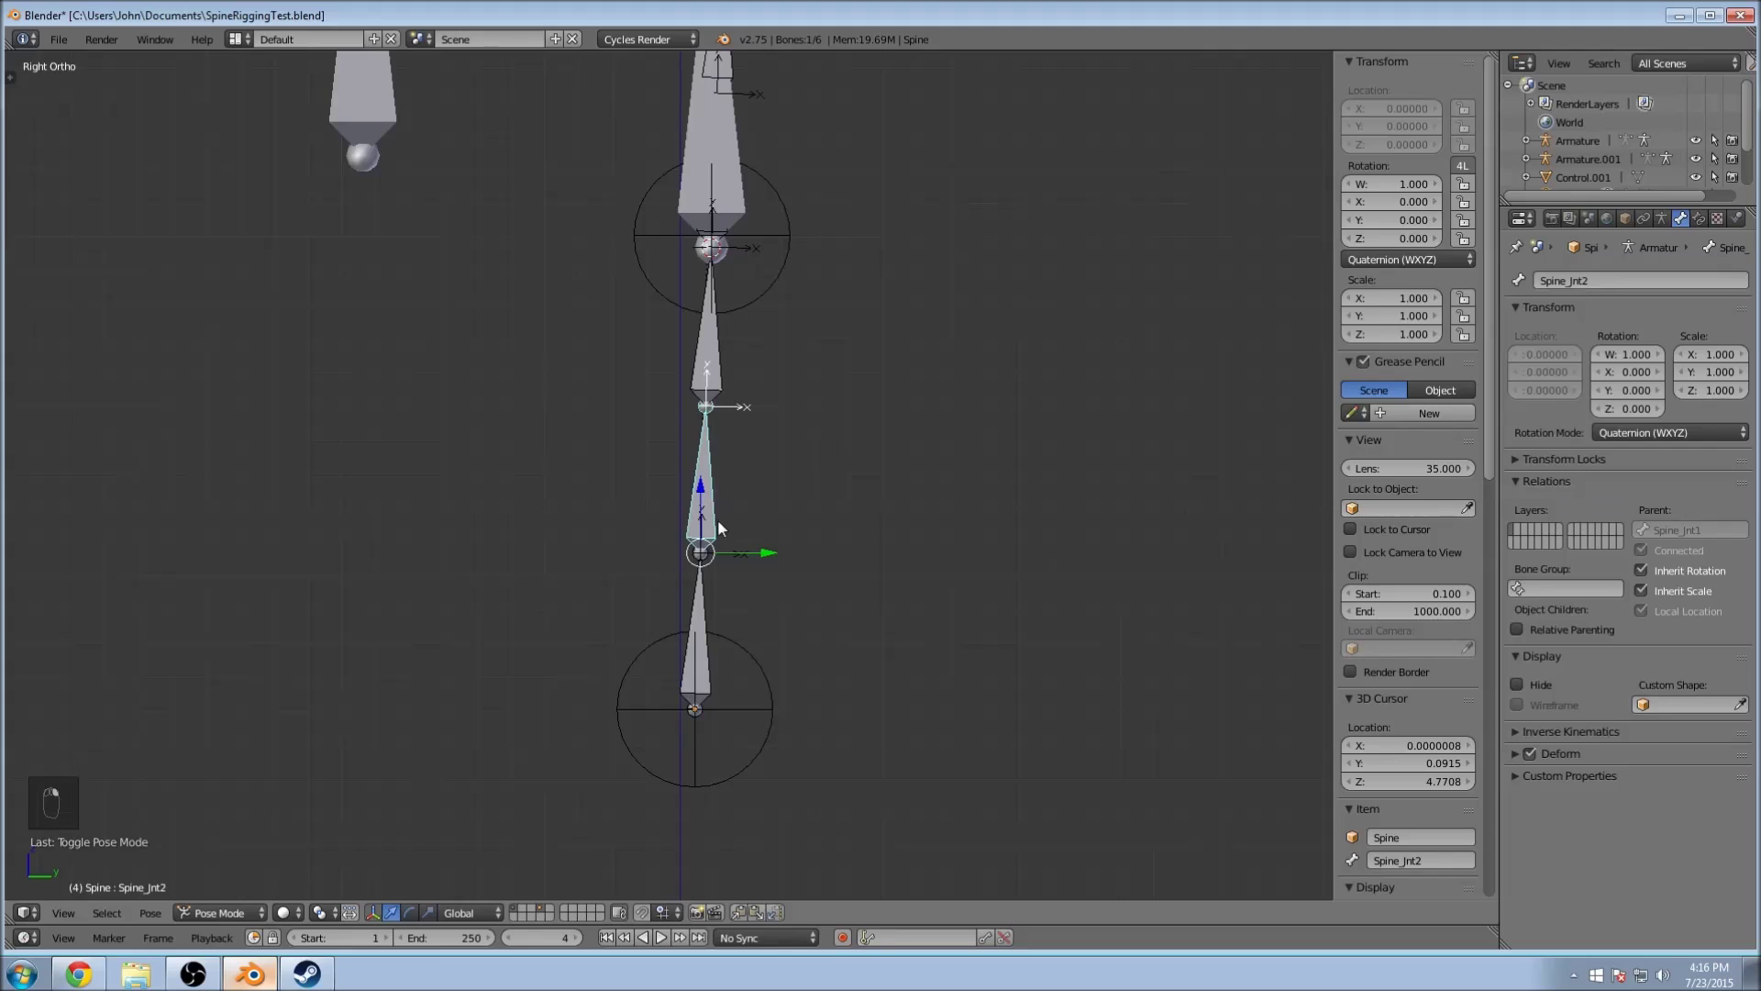
key("shift+s")
left_click(717, 516)
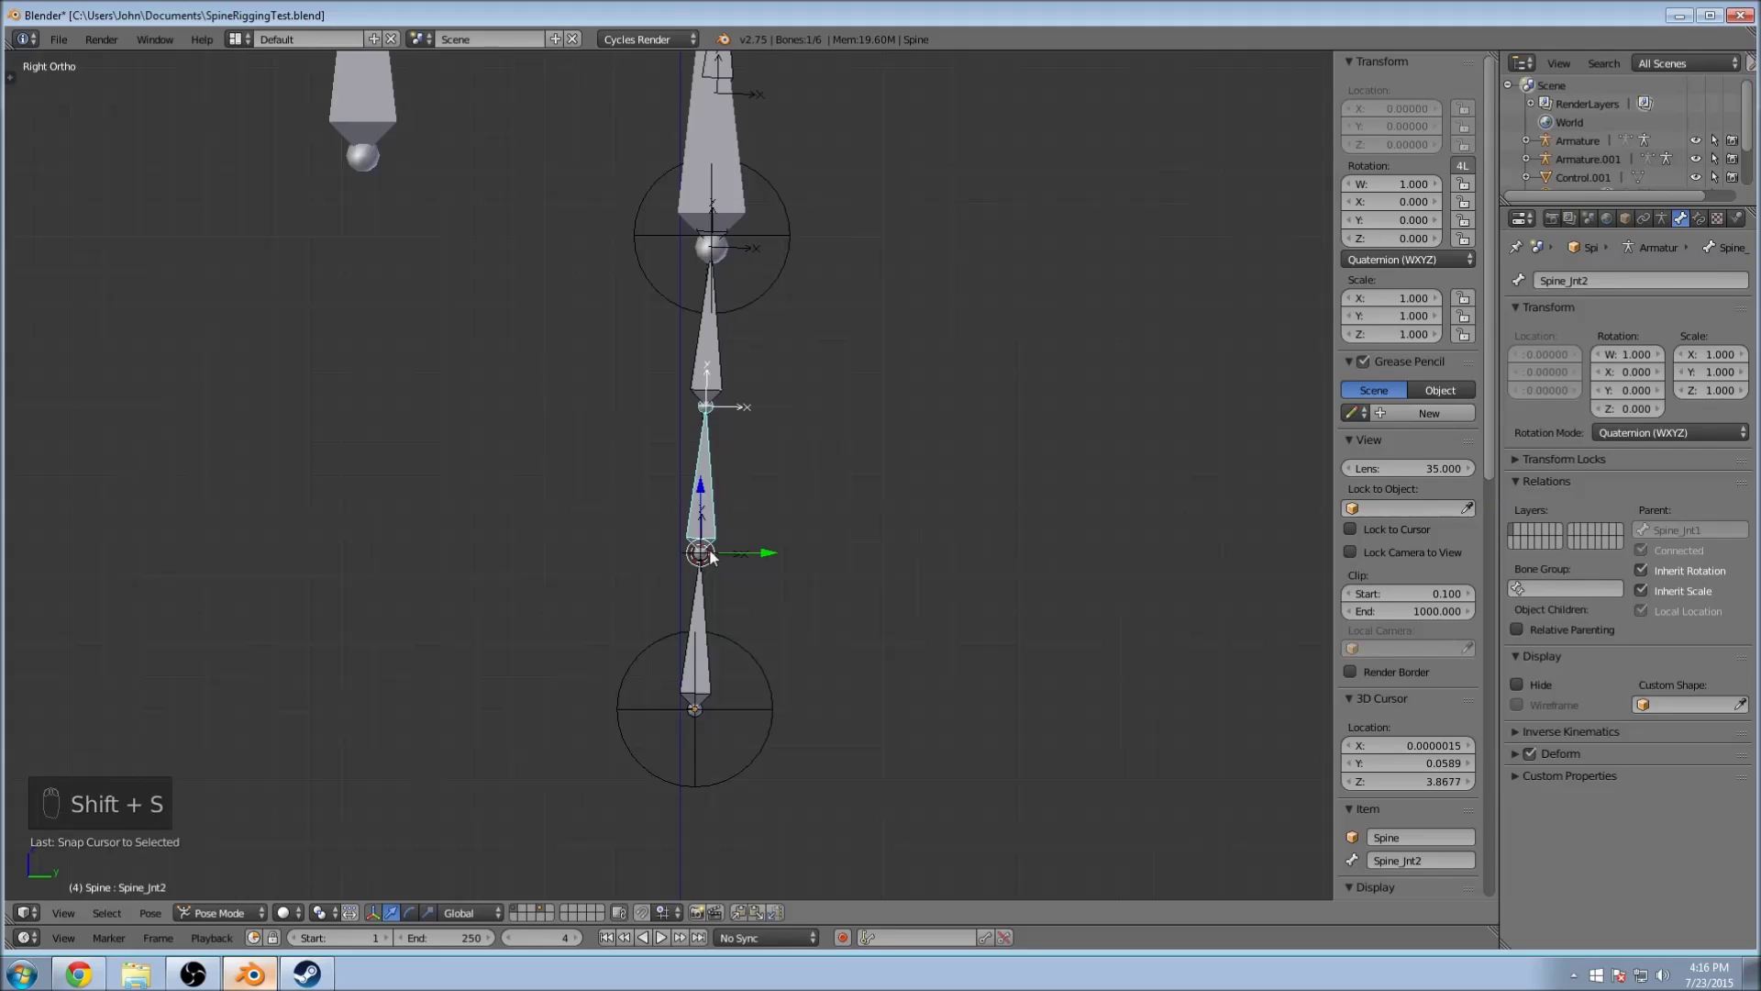
Step: Switch the spine armature back to Object Mode
scroll(734, 500, "up", 2)
scroll(750, 481, "up", 1, "shift")
scroll(750, 481, "down", 2)
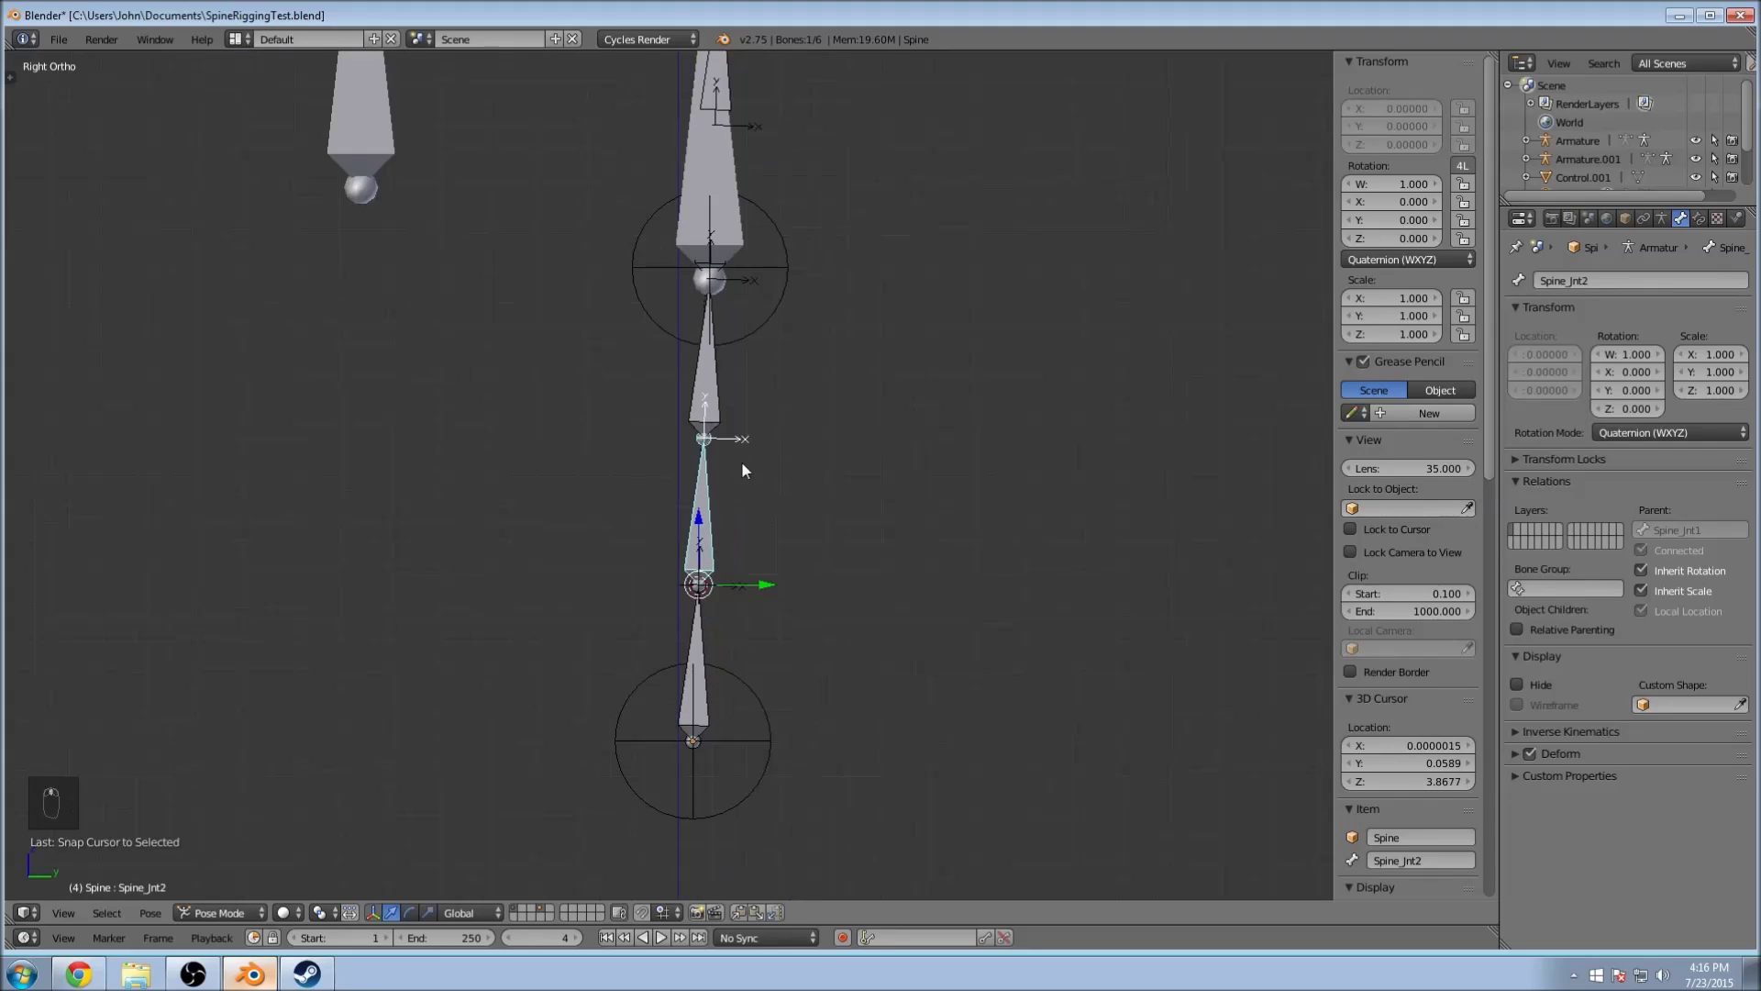
left_click(227, 909)
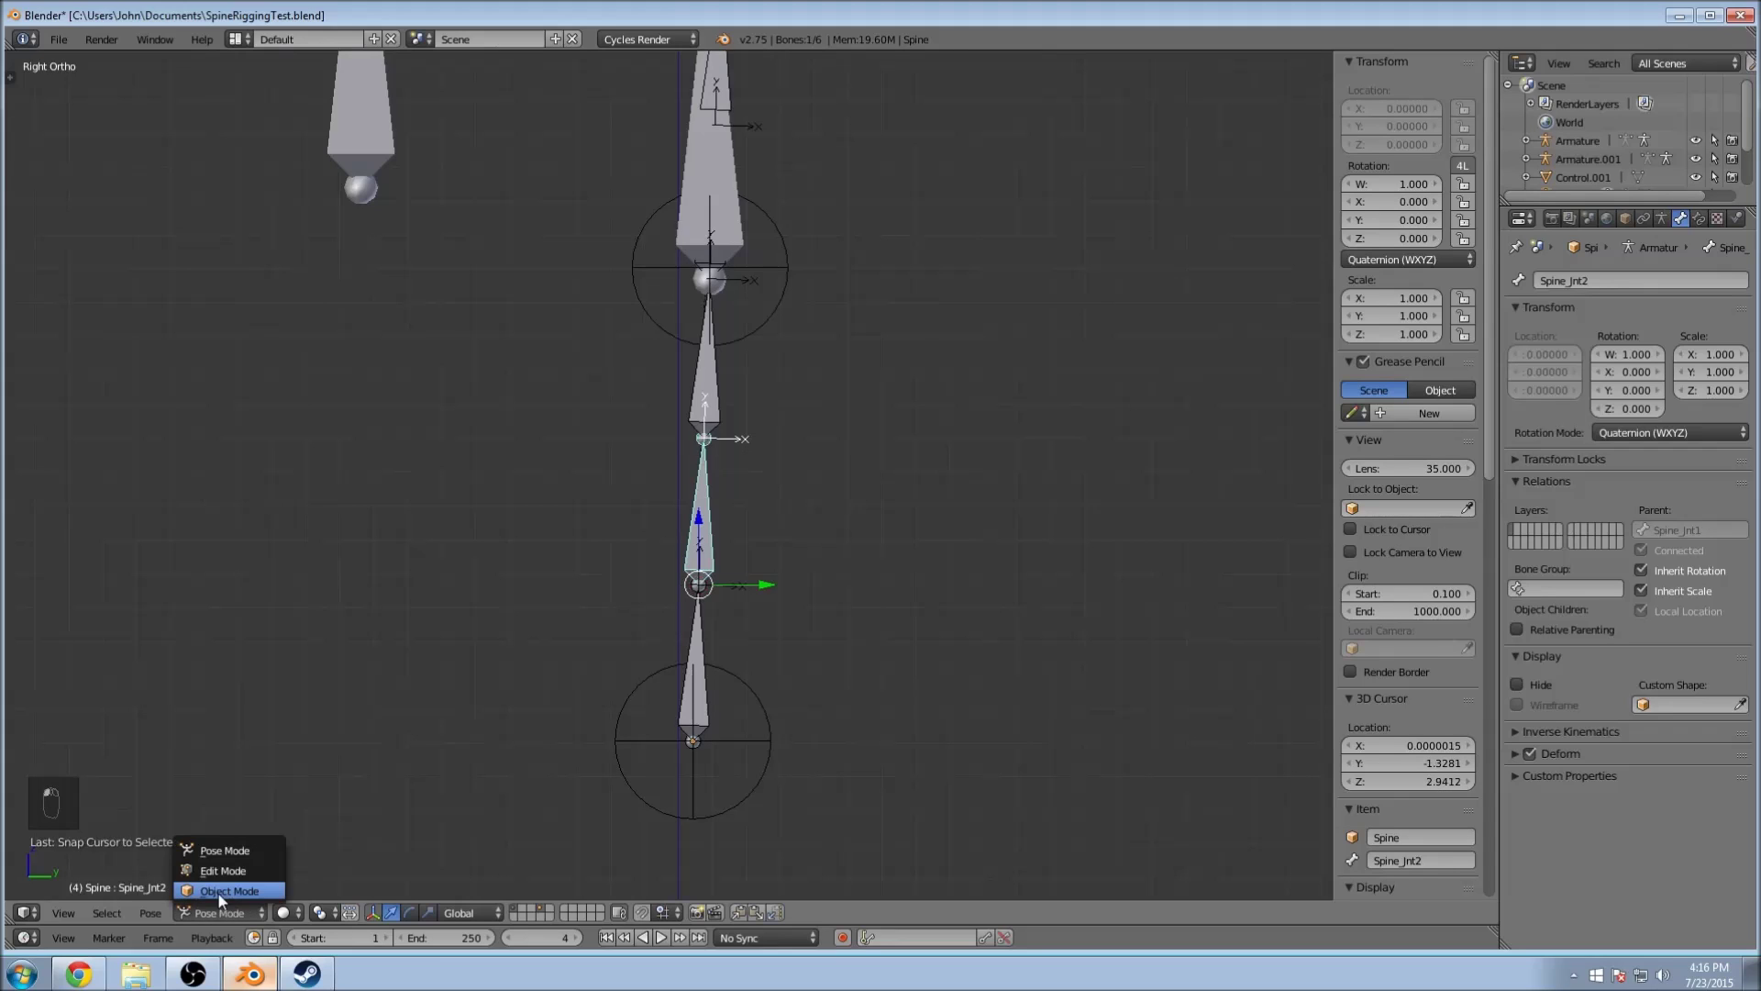
left_click(217, 891)
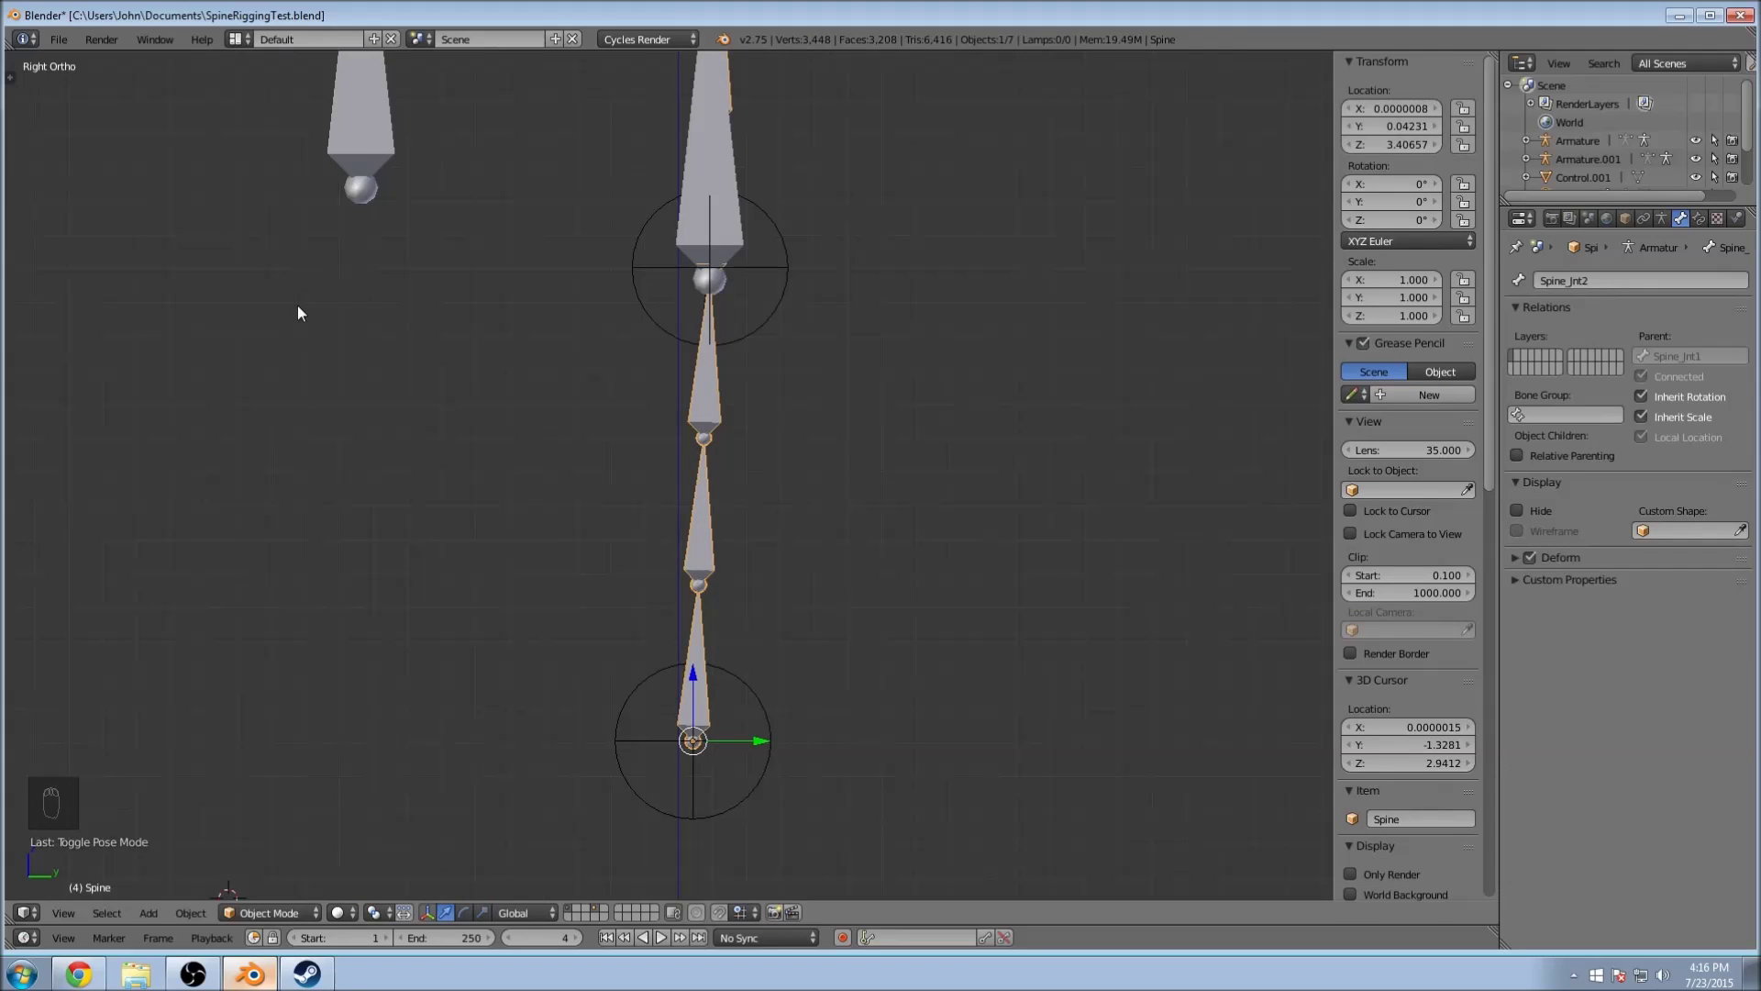
Step: Snap the 3D cursor to Spine_Jnt2 with the spine in Pose Mode, and return the spine to Object Mode
left_click(267, 912)
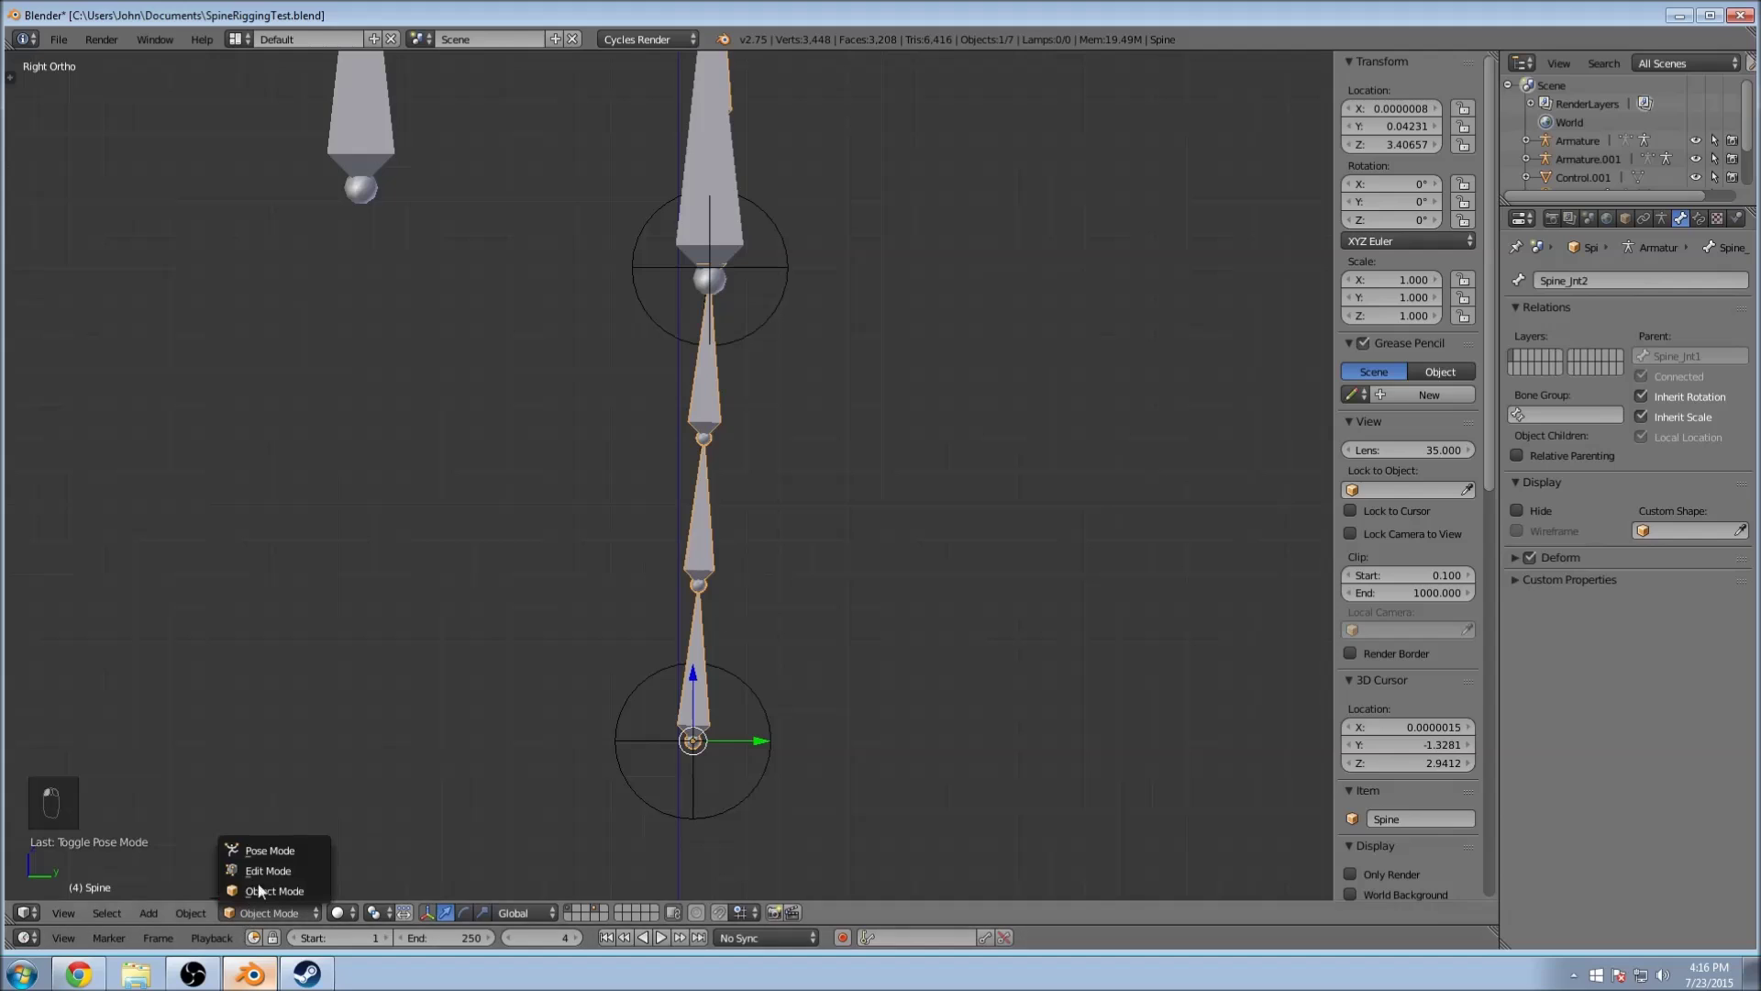
left_click(269, 851)
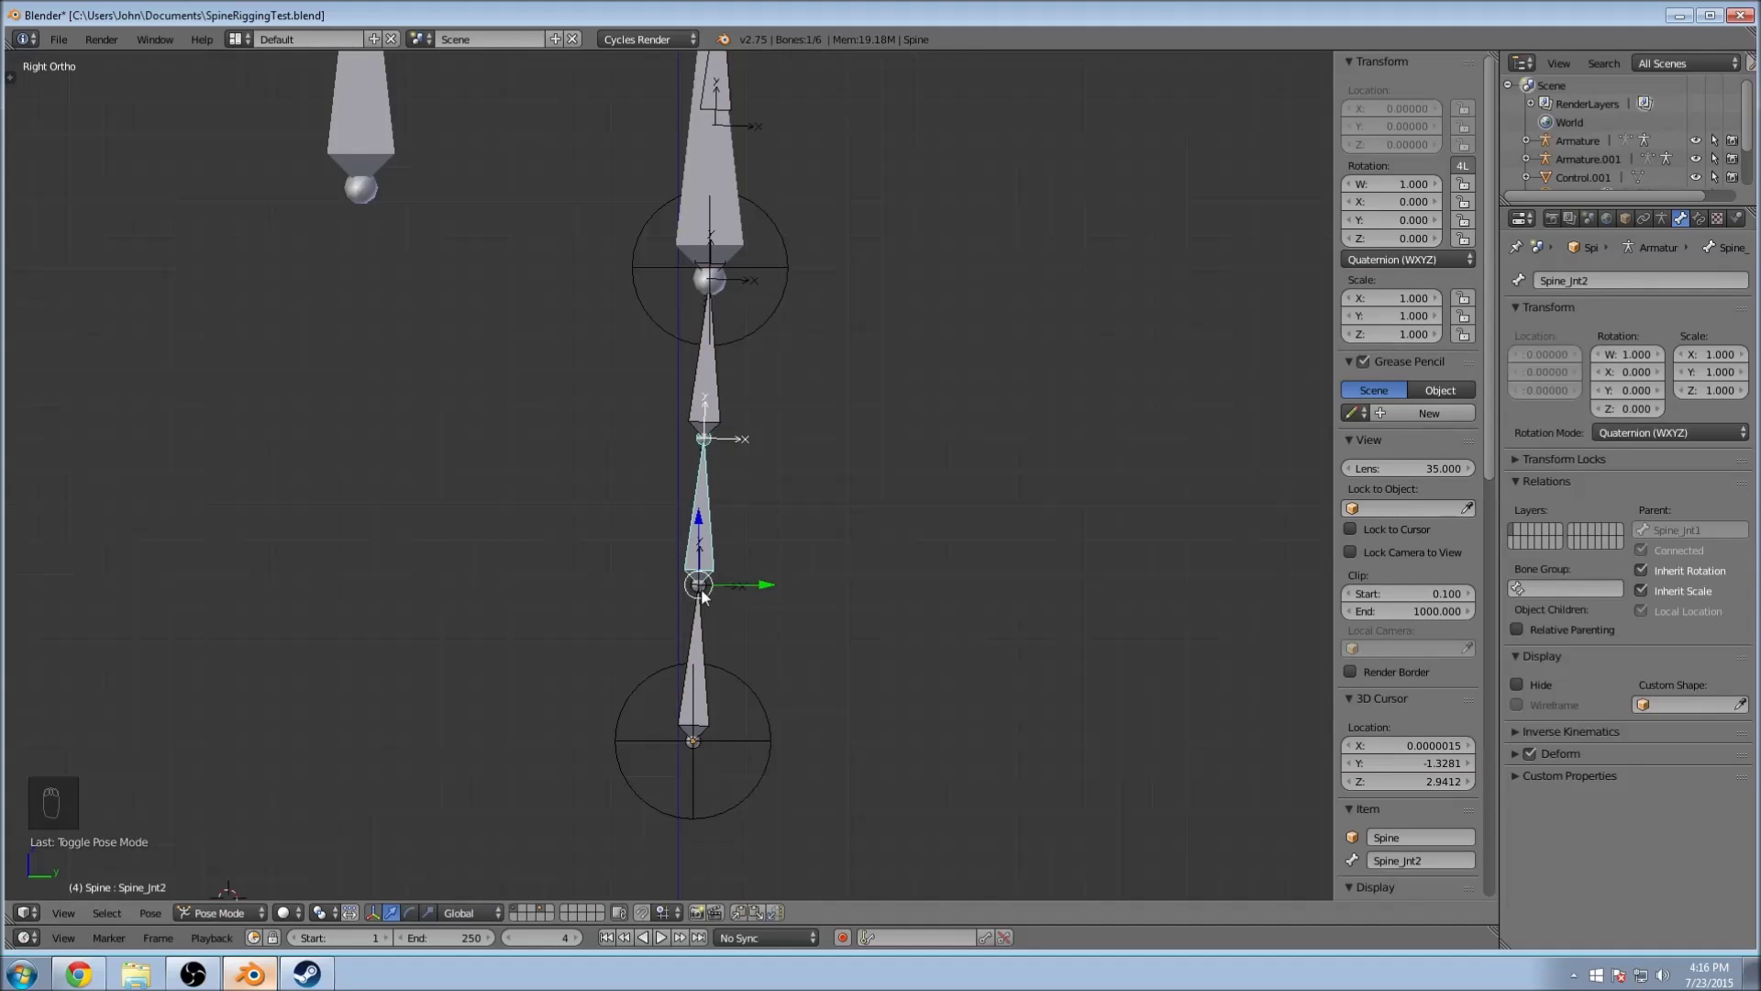
key("shift+s")
left_click(707, 550)
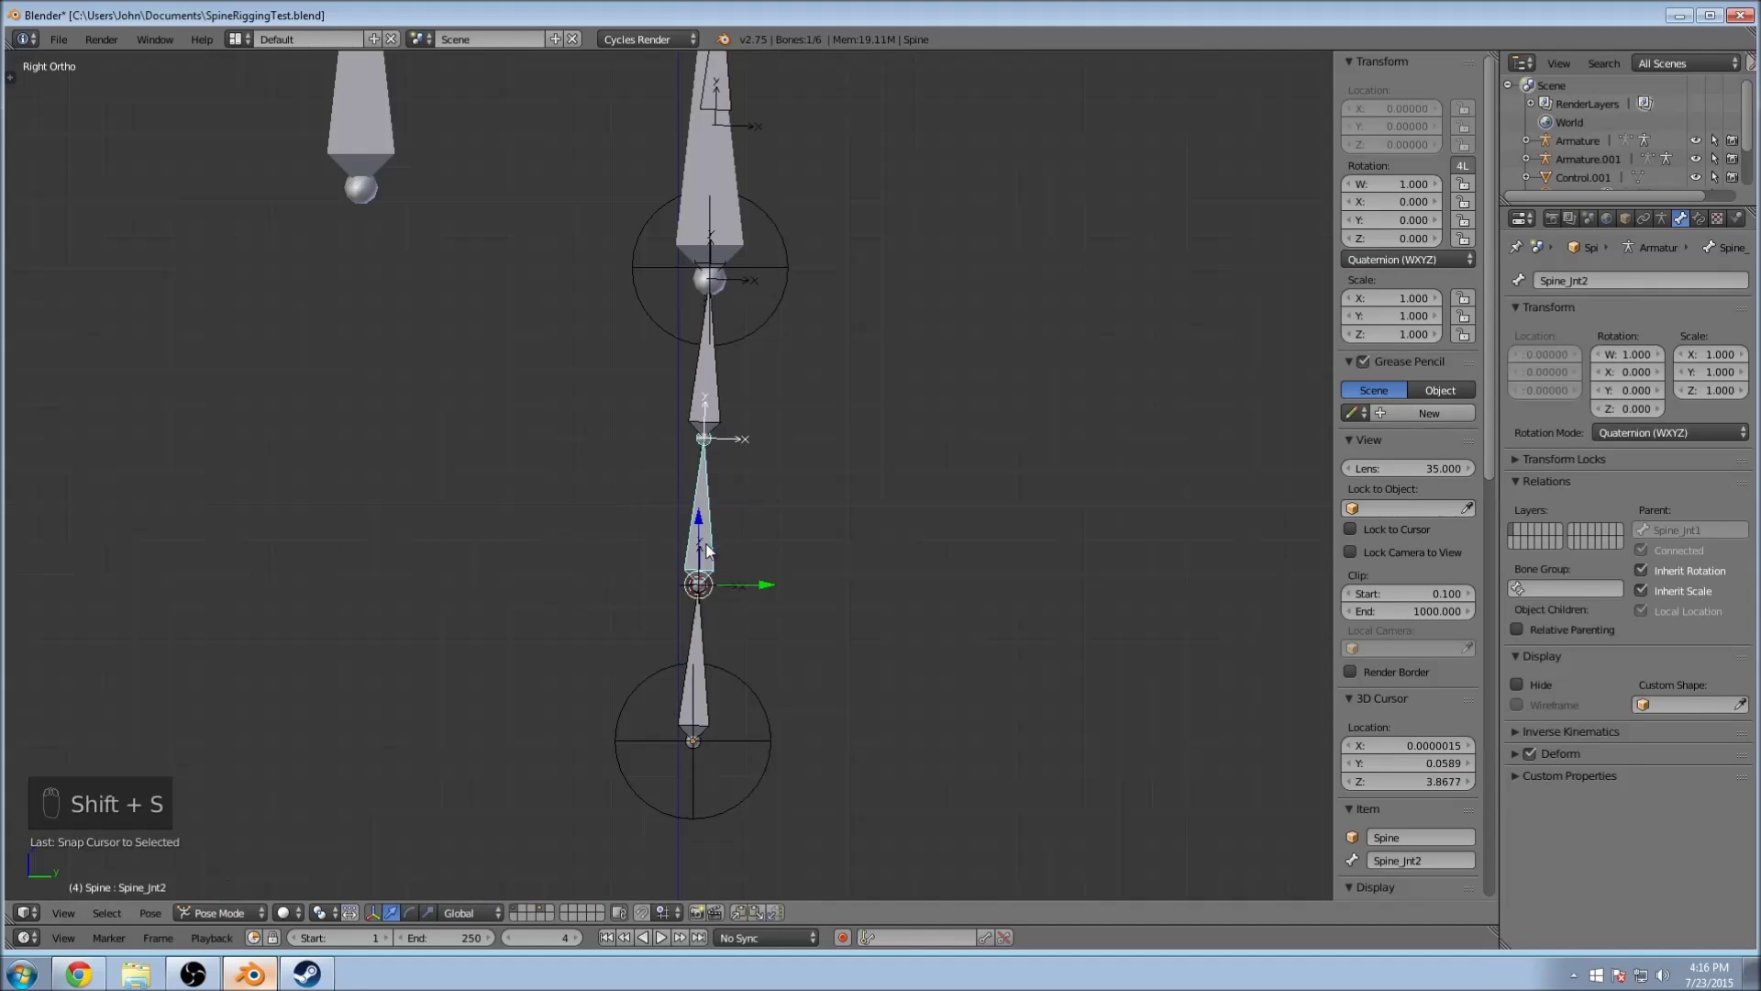
left_click(247, 913)
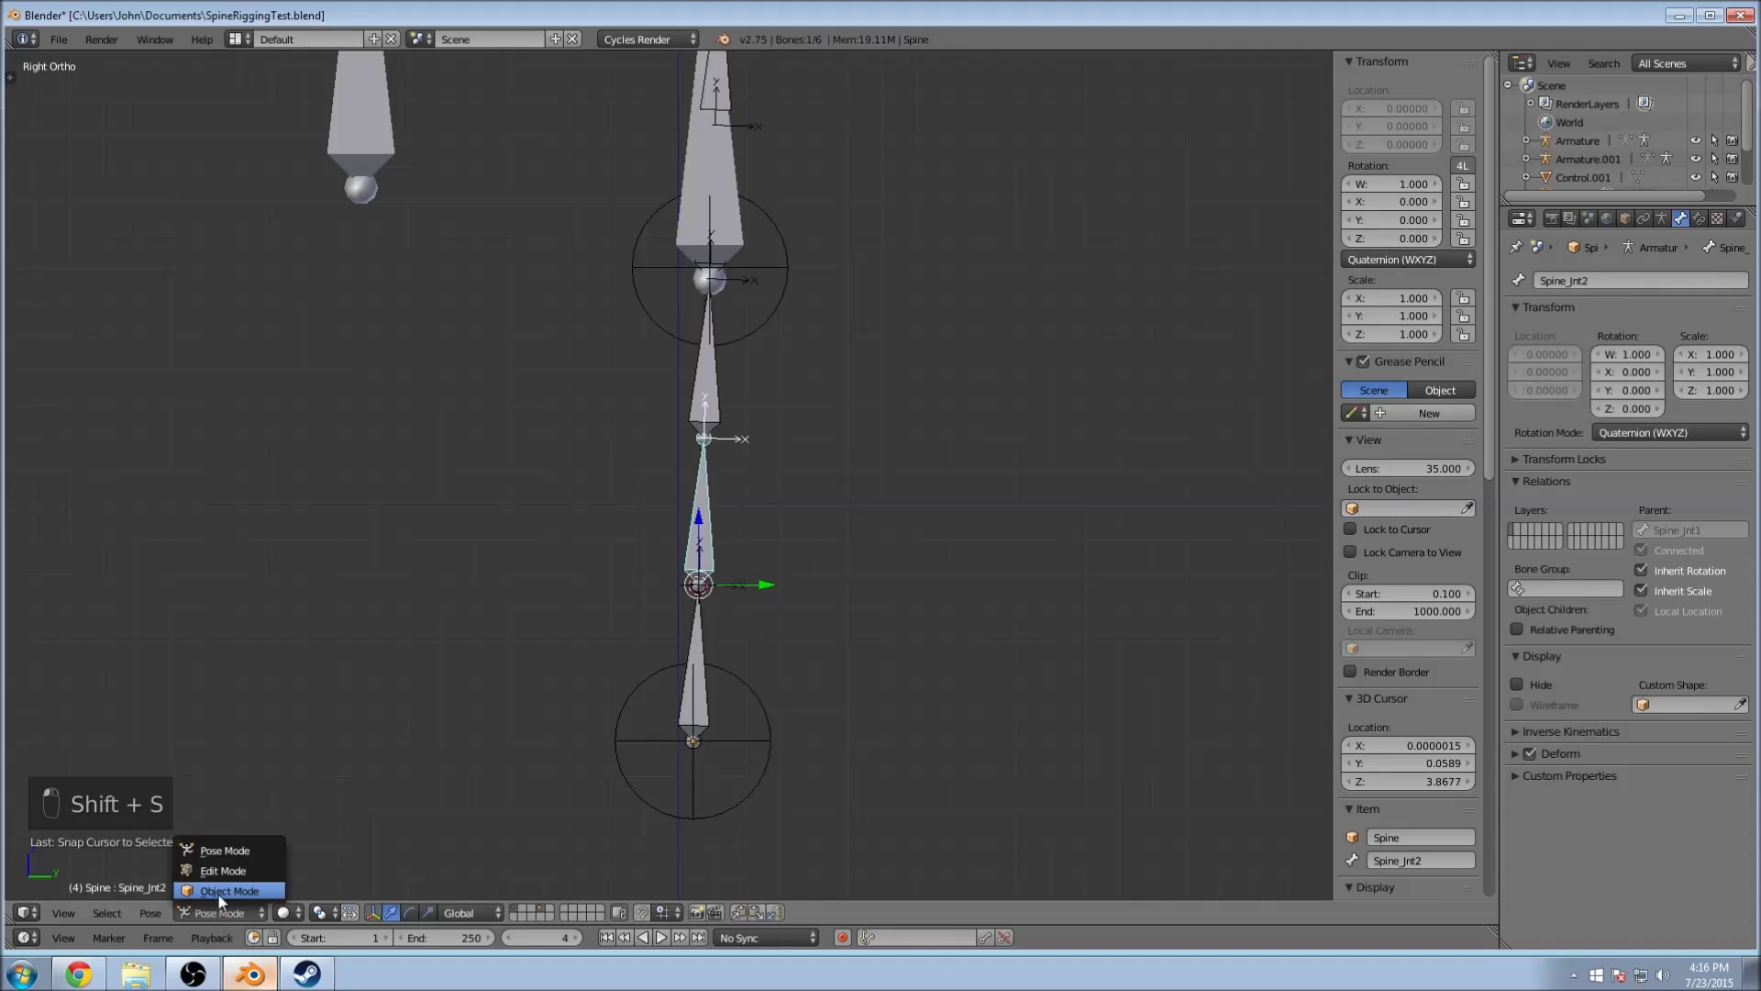
left_click(275, 891)
Step: Add another bone to the new armature Armature.001 in Edit Mode, at the 3D cursor on the base of Spine_Jnt2
right_click(340, 136)
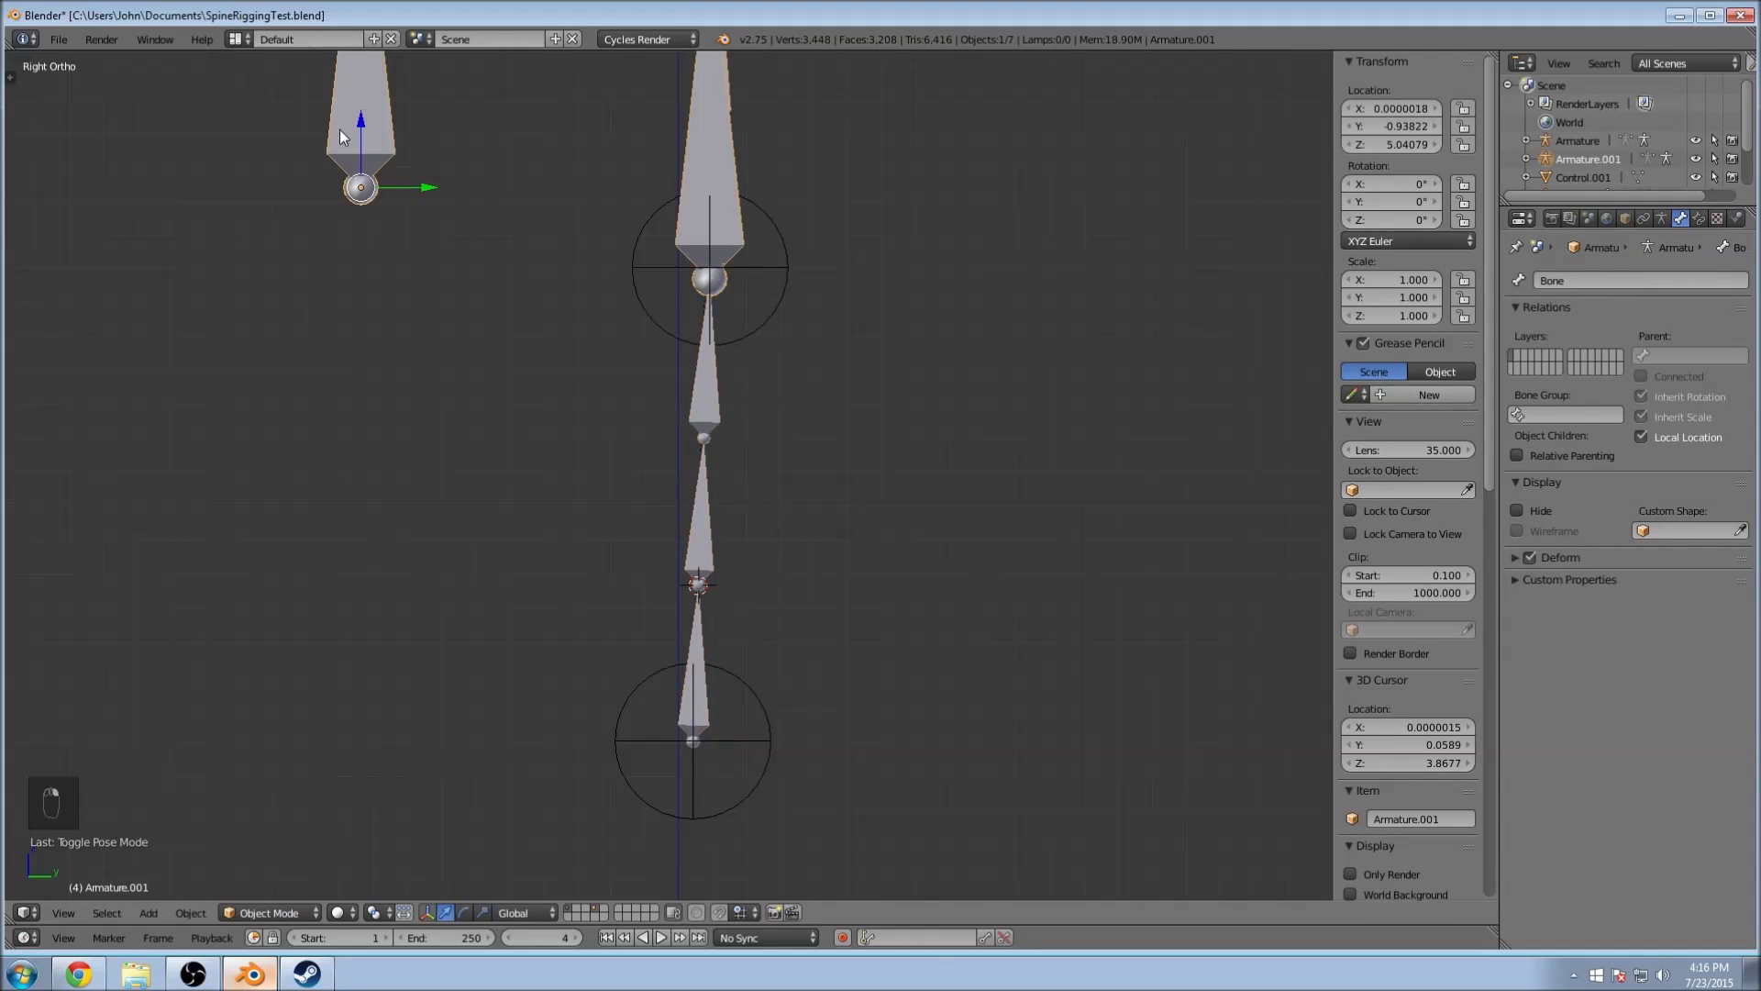
key("Tab")
right_click(373, 141)
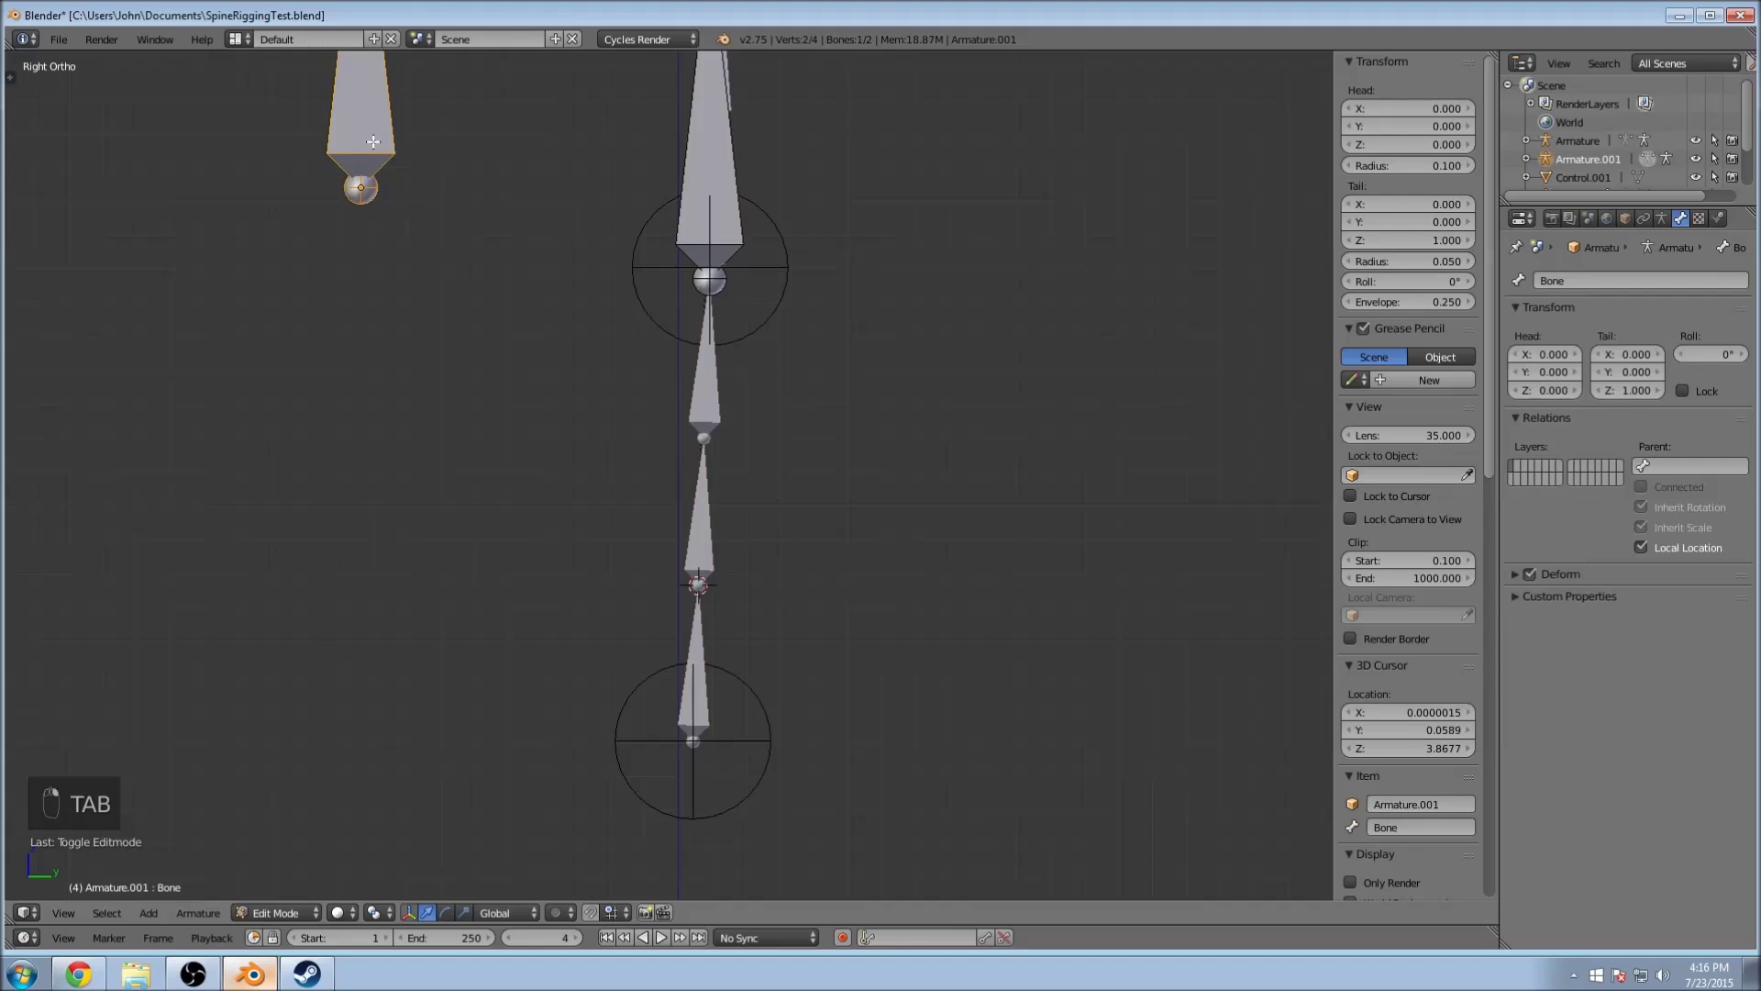
key("shift+a")
scroll(582, 241, "up", 8, "shift")
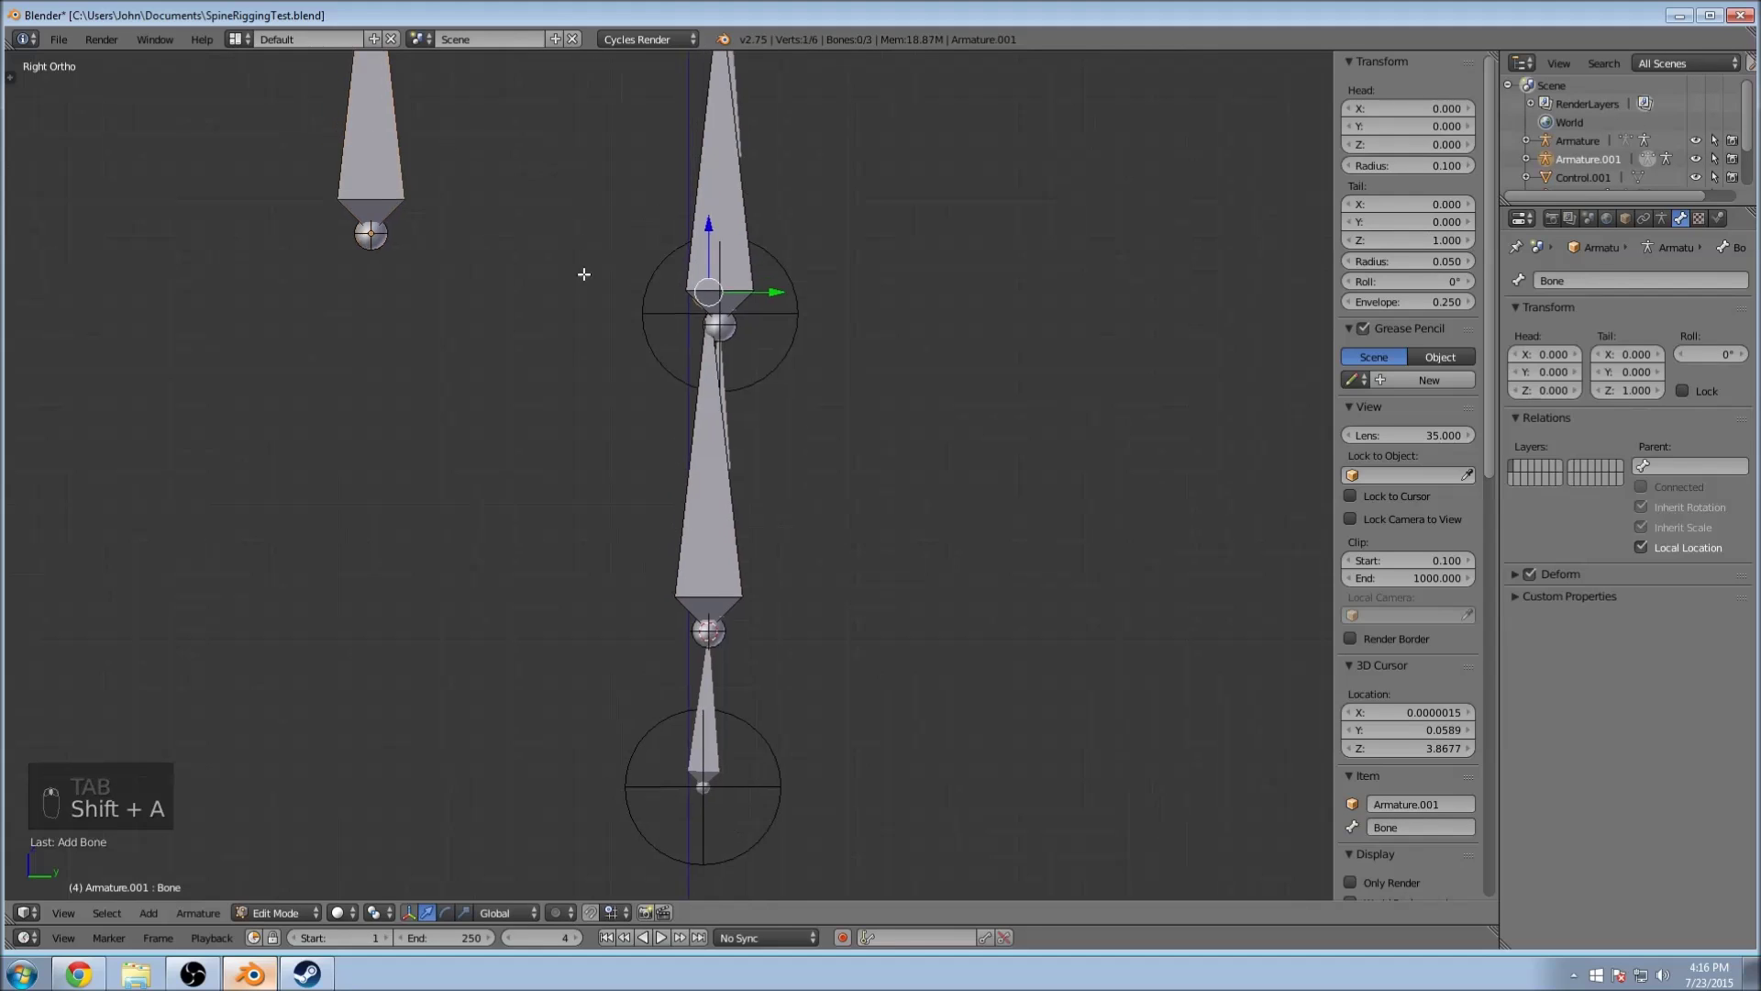
Step: Delete the new armature's original bone that stands apart from the spine
right_click(402, 262)
key("Delete")
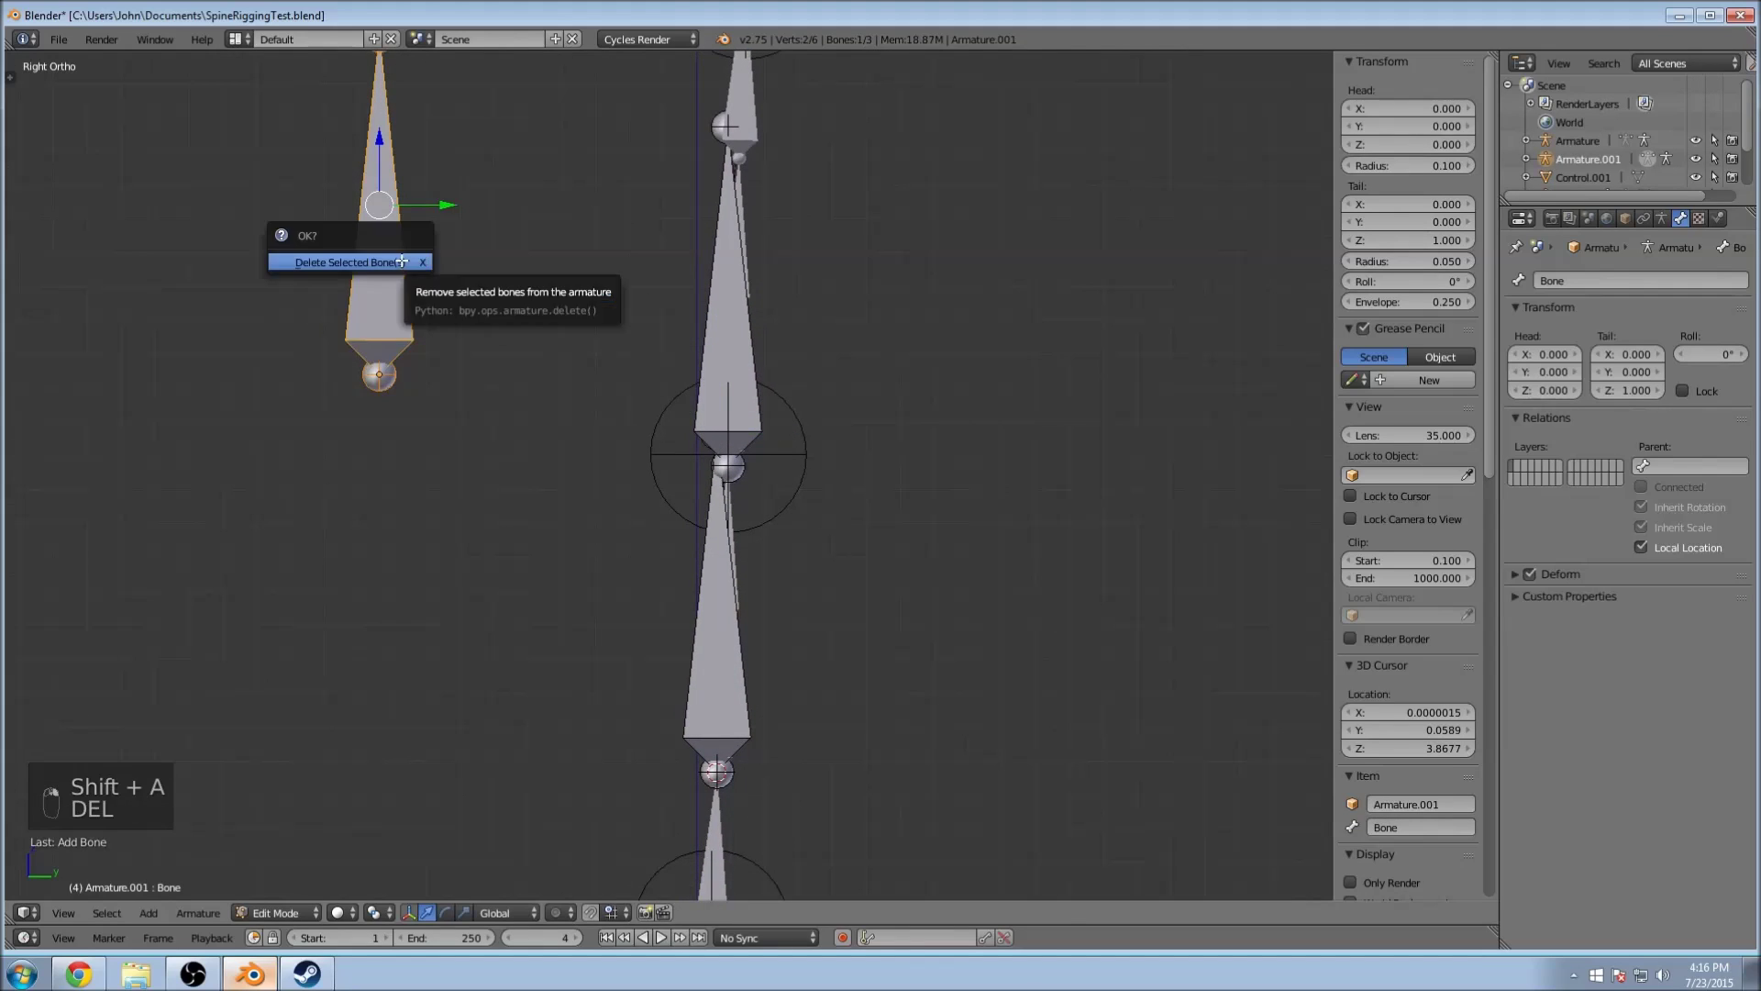
left_click(402, 261)
scroll(641, 257, "down", 2)
scroll(640, 258, "down", 1)
scroll(822, 283, "up", 2, "shift")
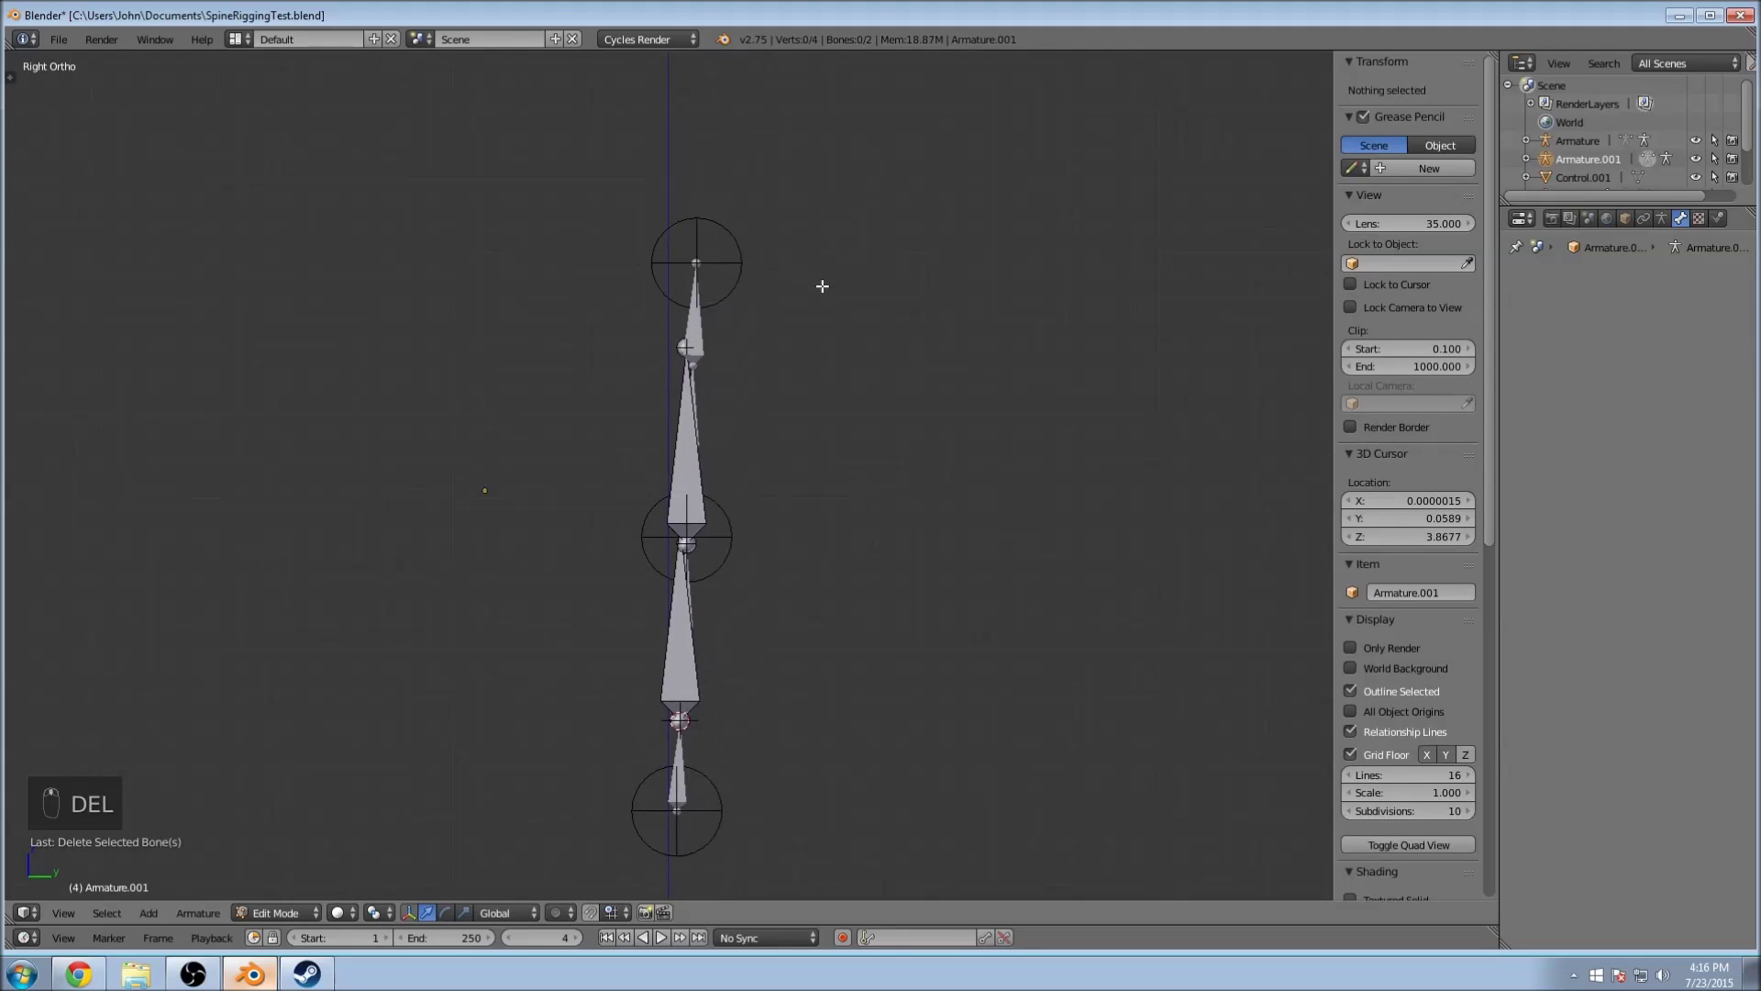
Step: Rename the top bone of the sphere control armature as TopControl in Edit Mode
right_click(675, 419)
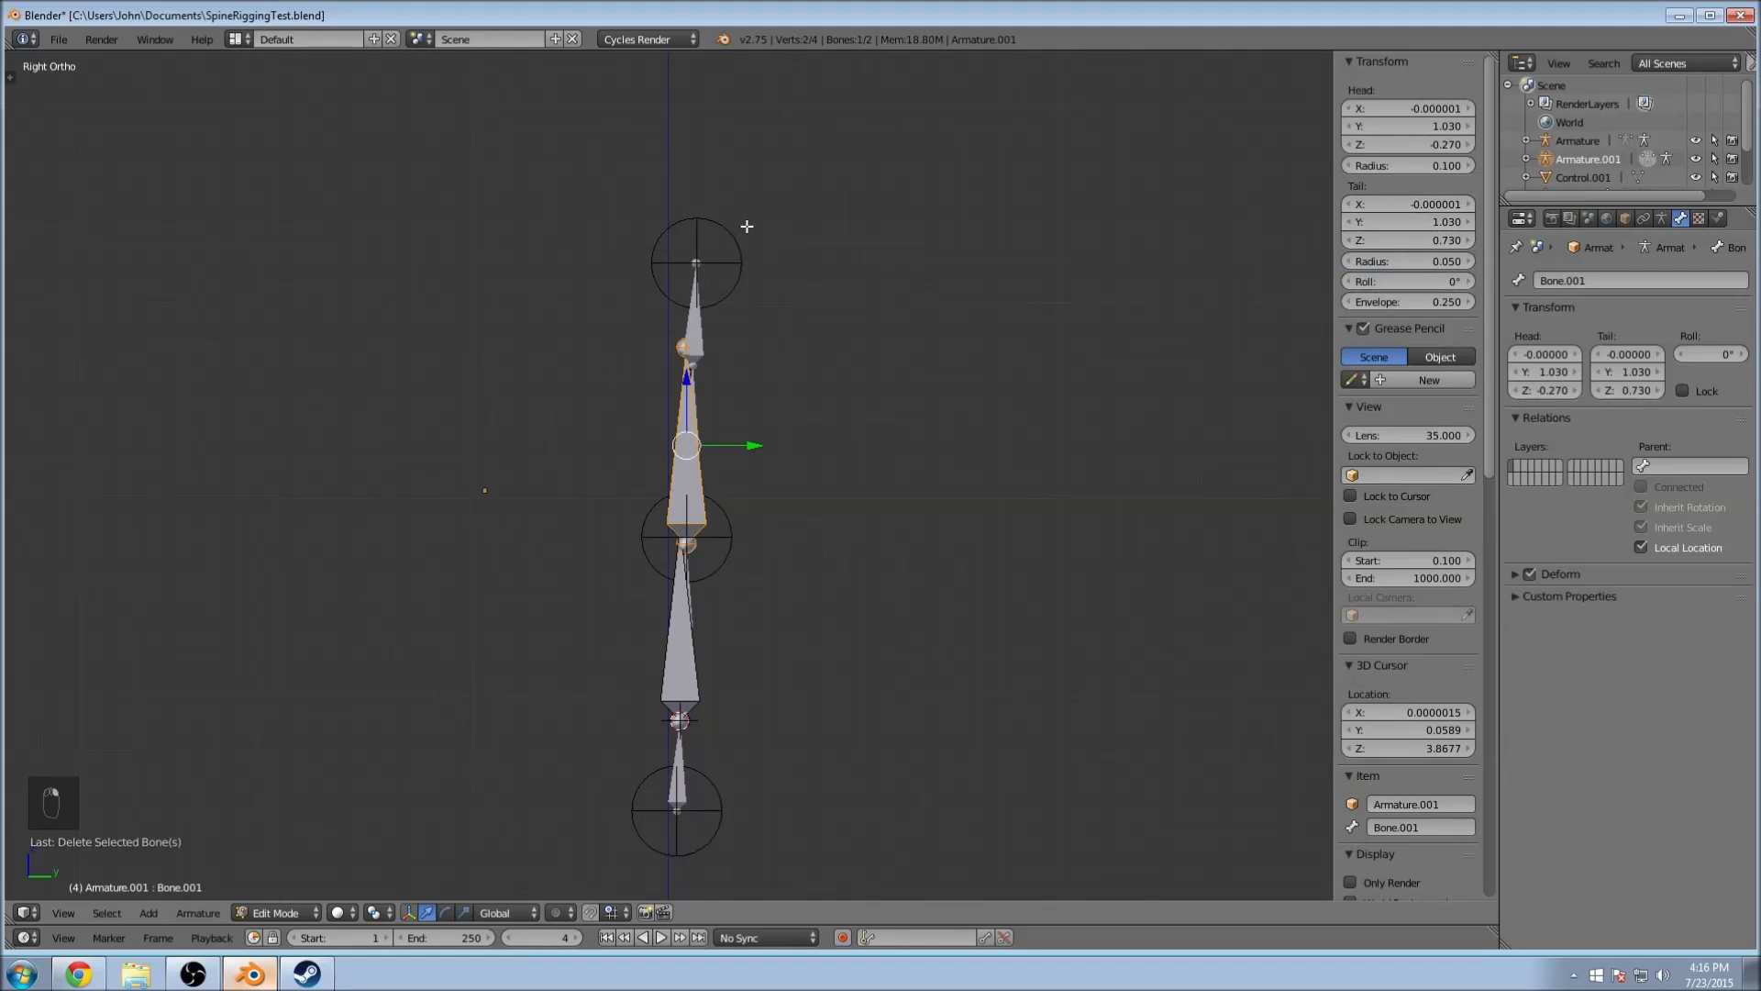
key("Tab")
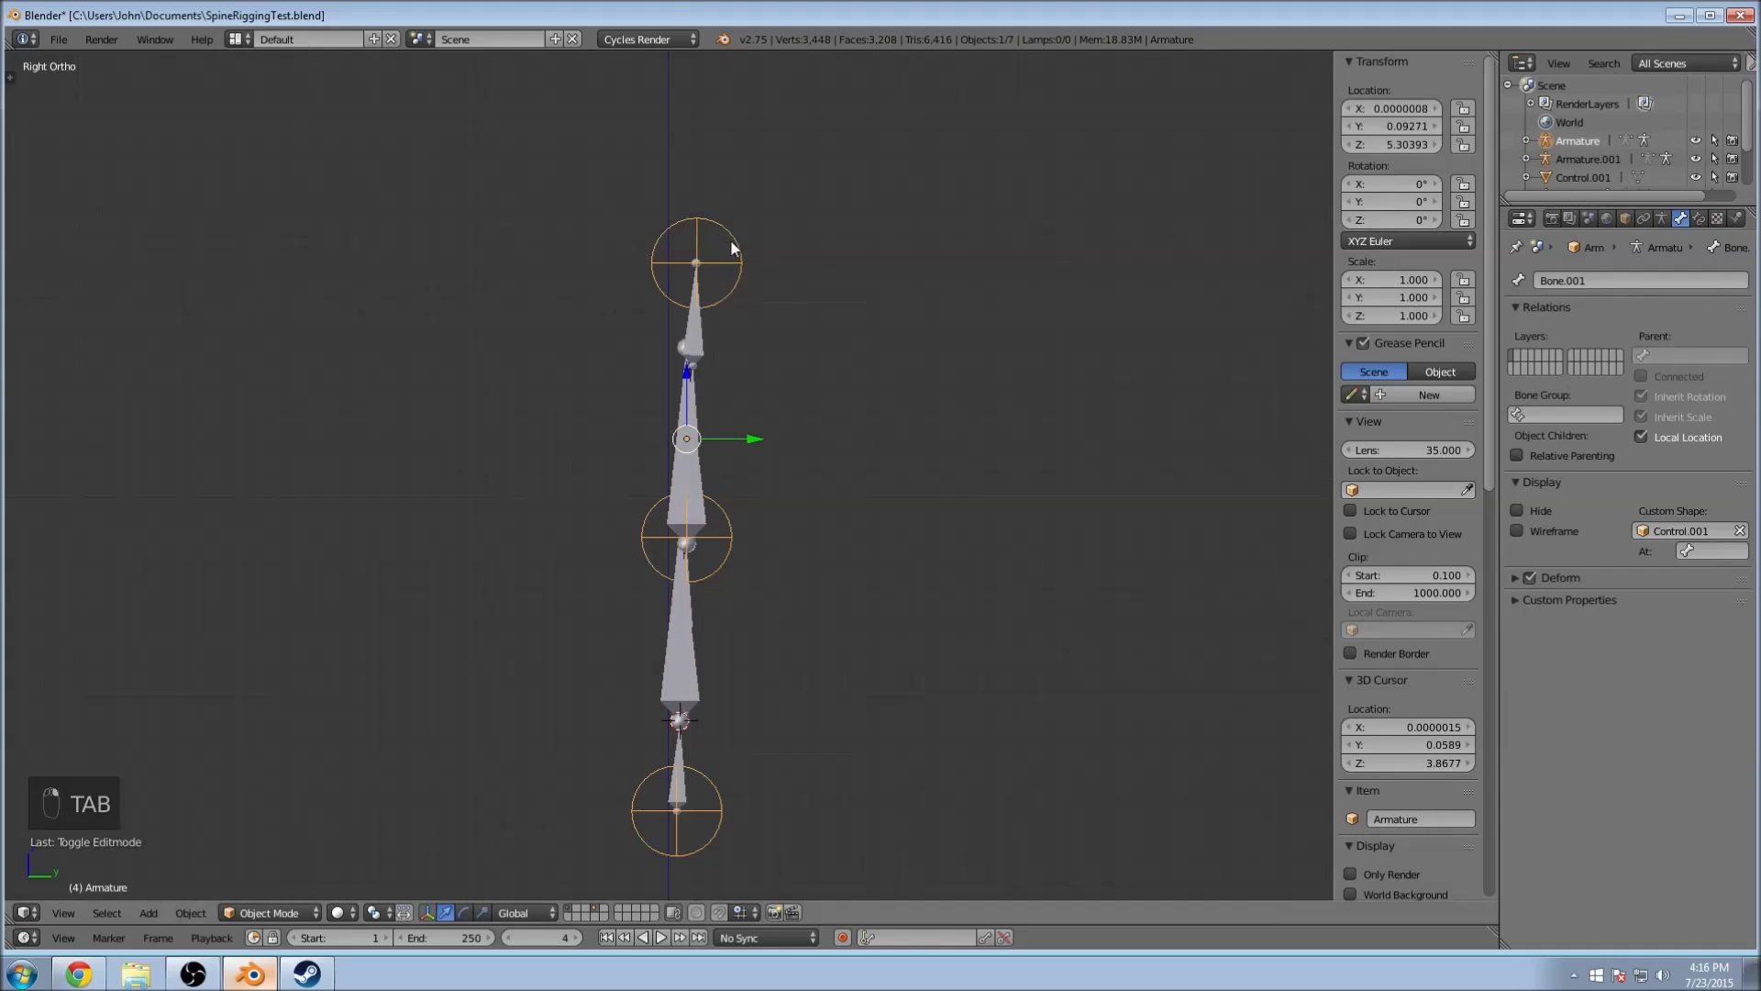
key("Tab")
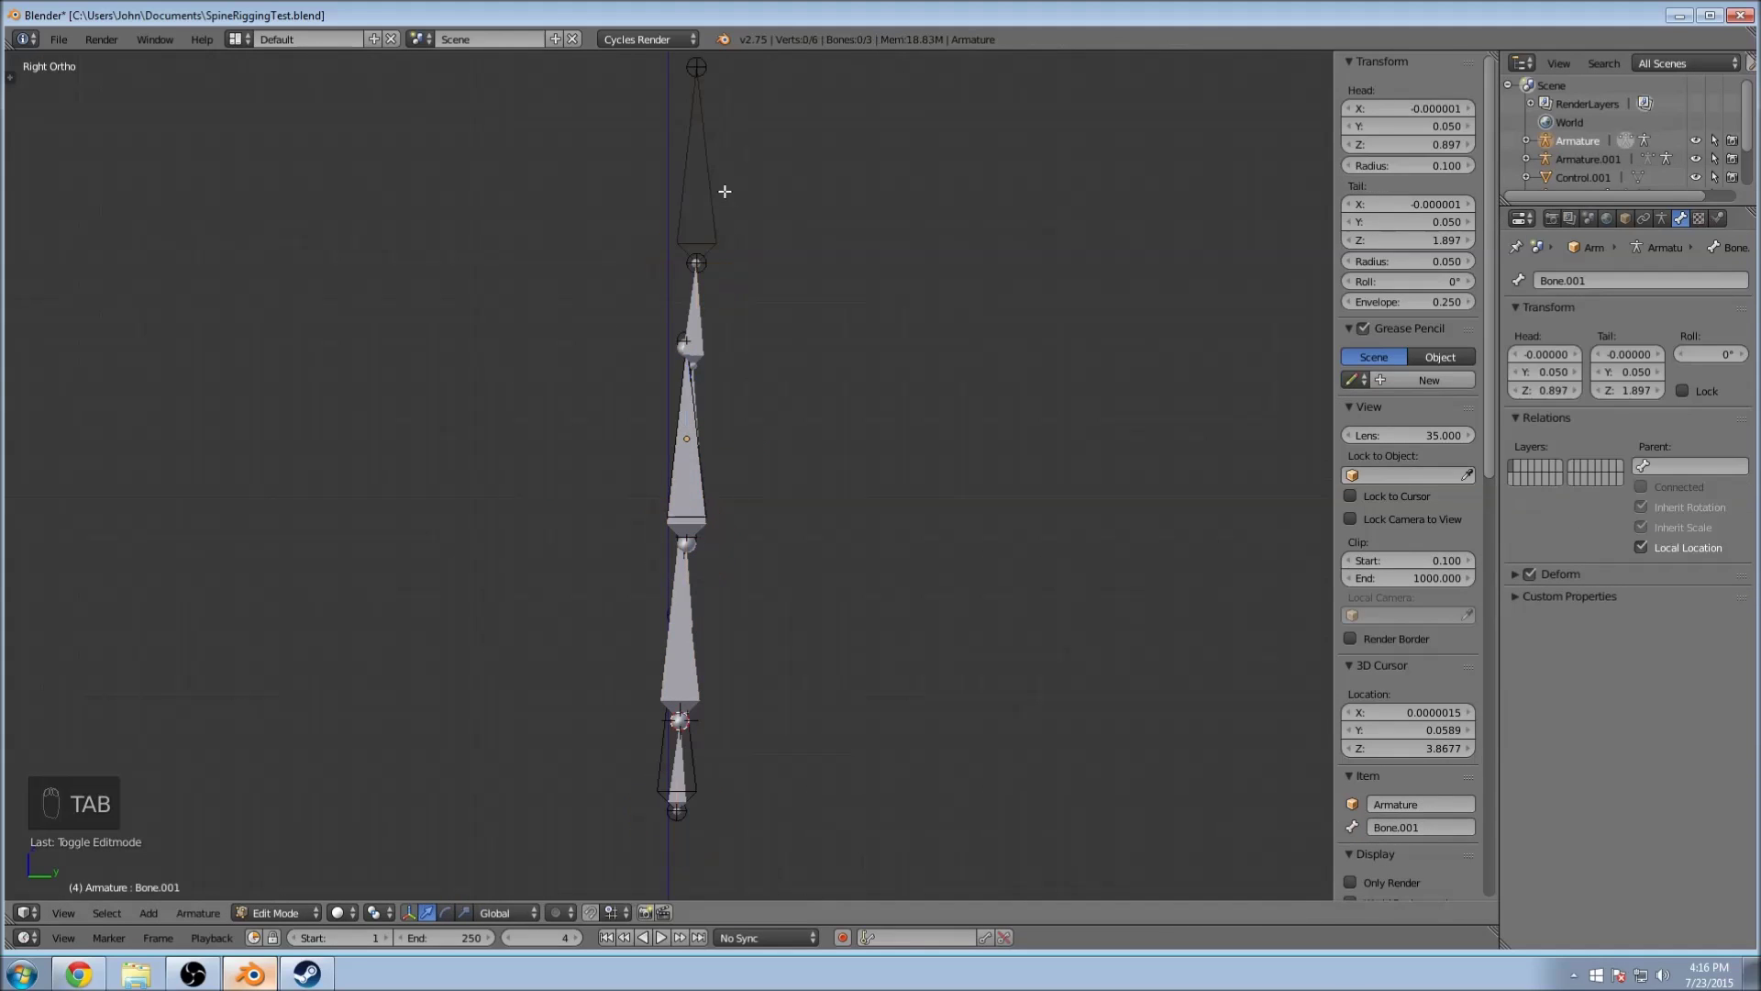
key("Tab")
key("Tab")
right_click(719, 251)
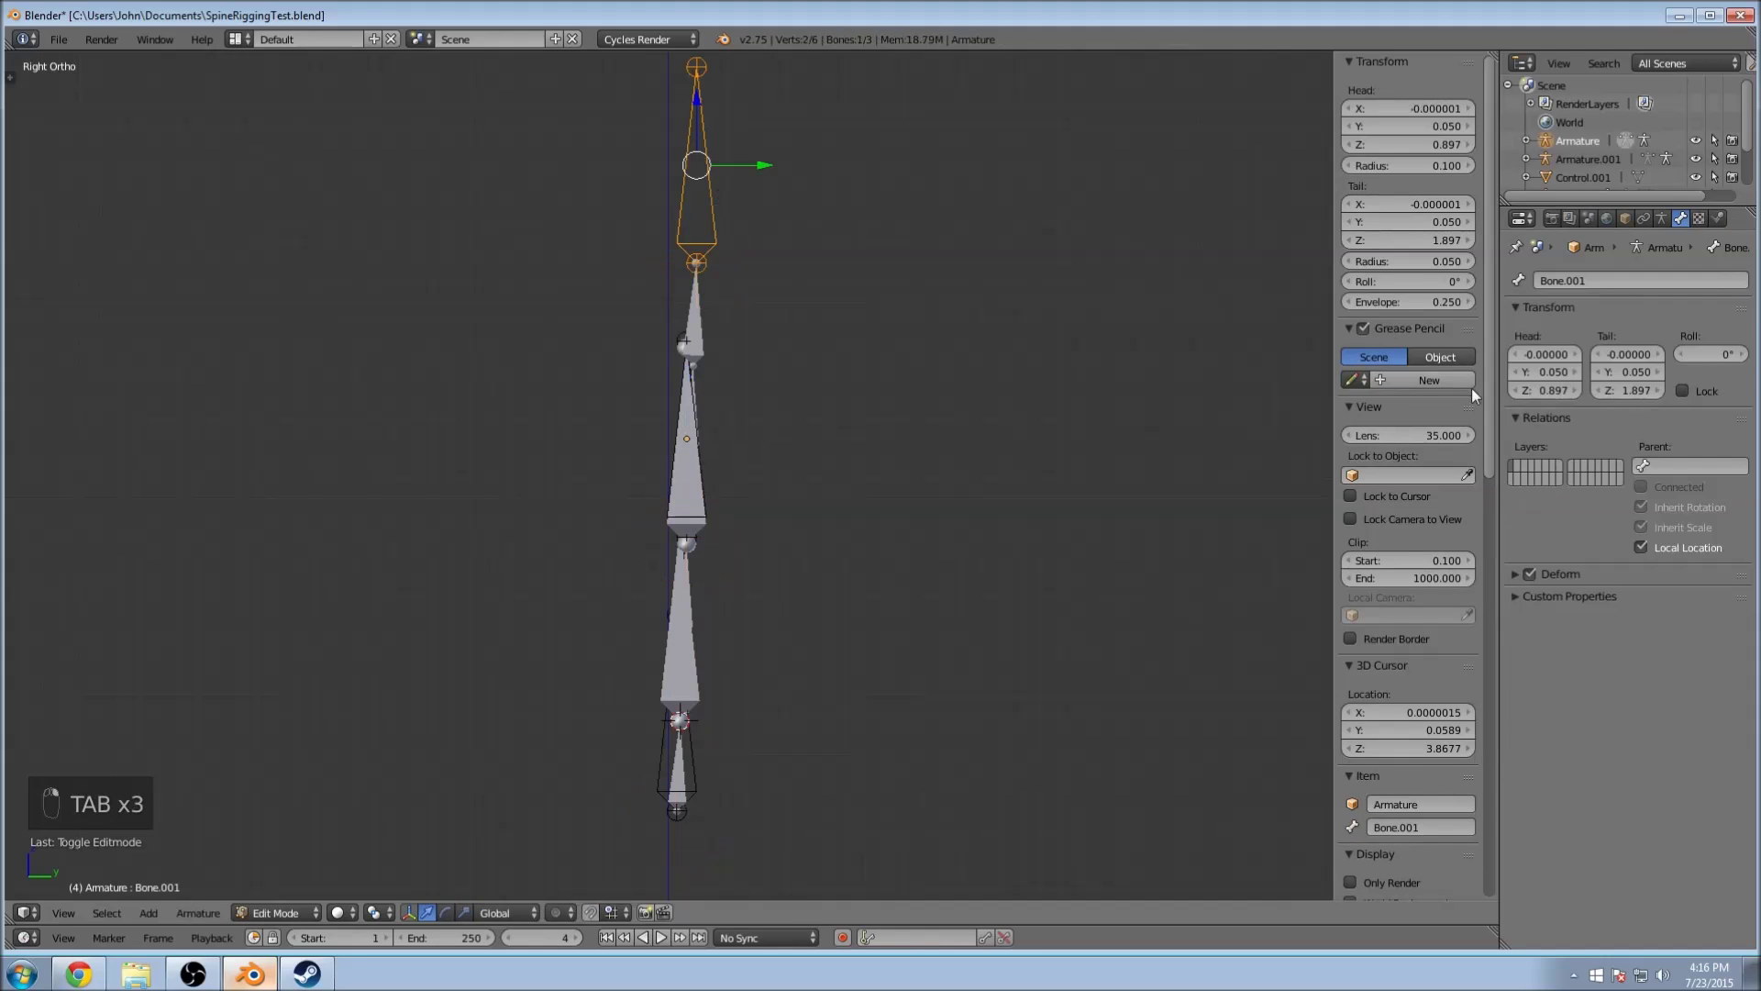
left_click(1640, 285)
type("Top")
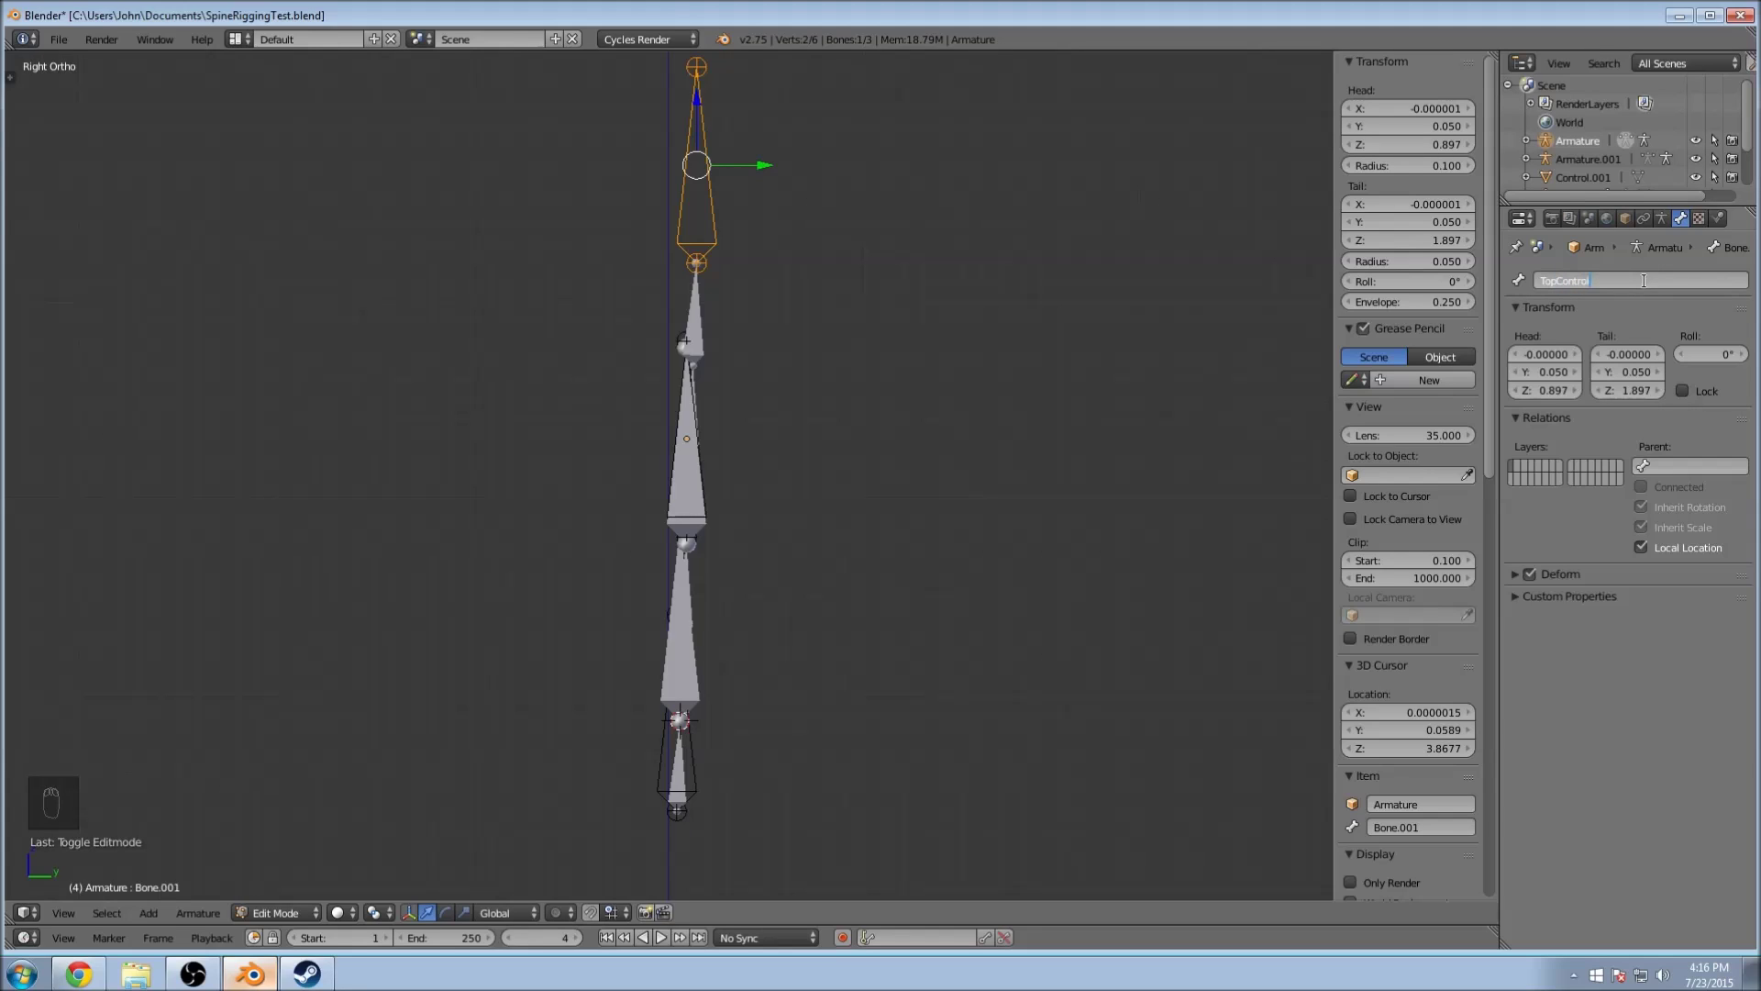
type("Control")
key("Return")
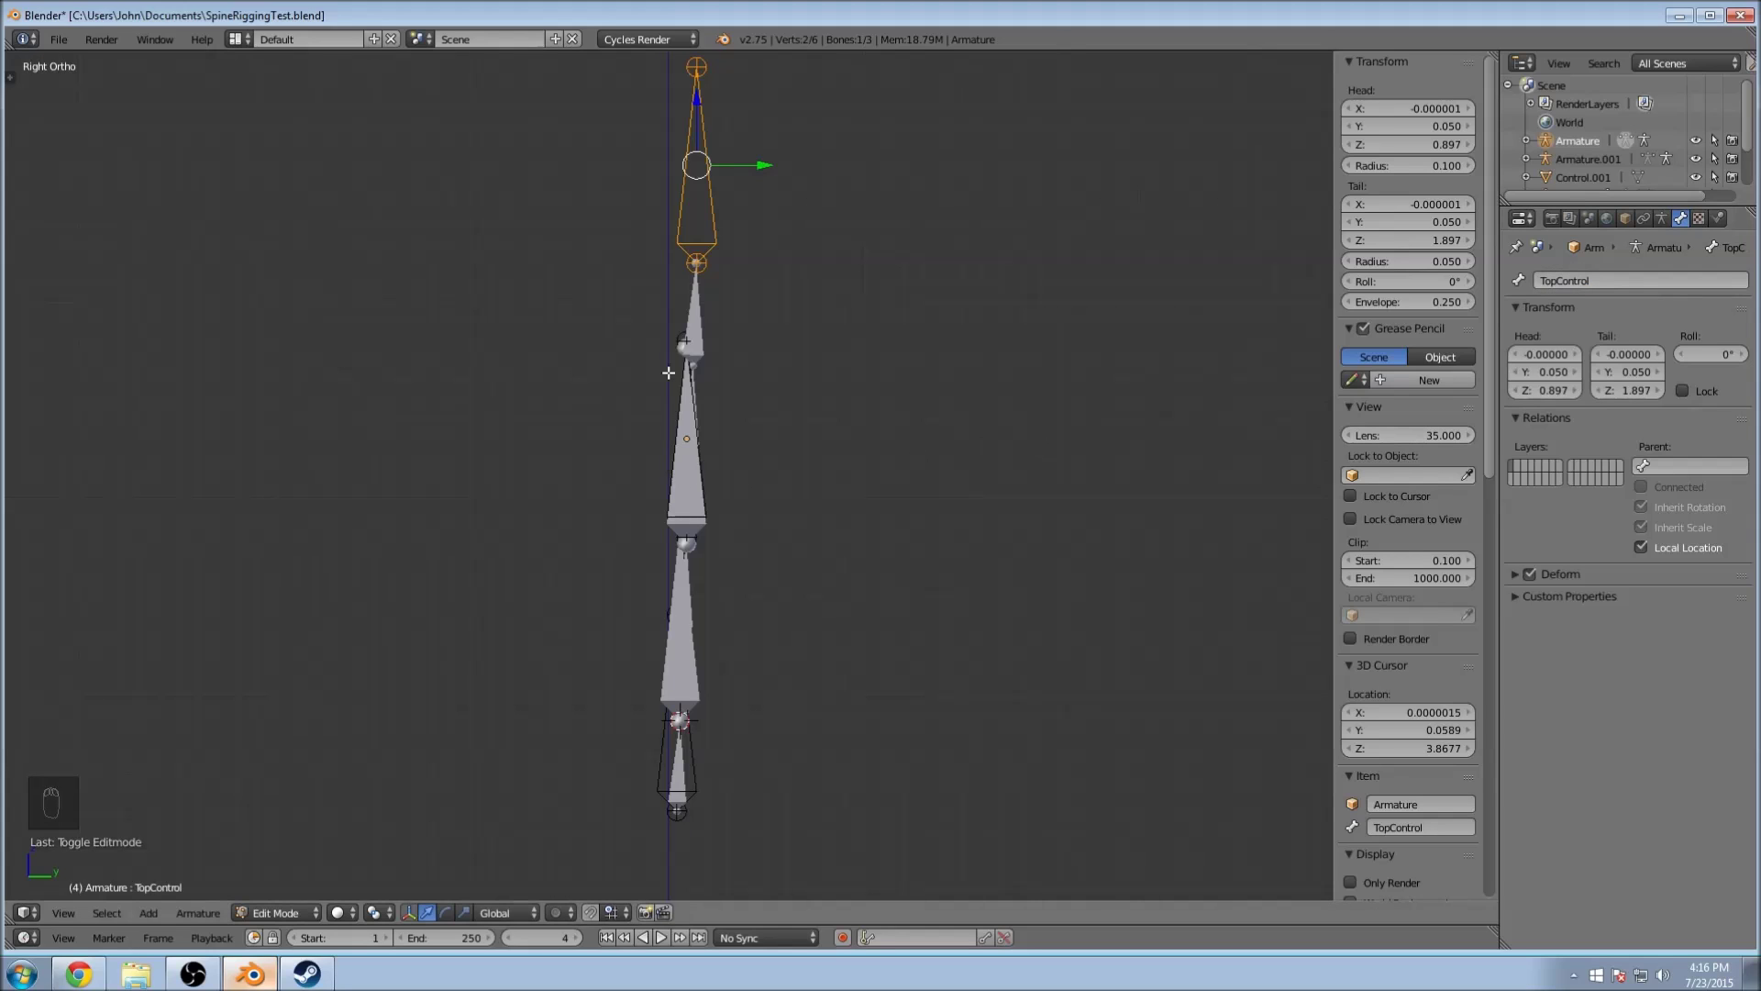
Step: Rename the middle bone of the sphere control armature as MidContorl
right_click(685, 334)
key("z")
right_click(707, 445)
key("z")
scroll(821, 367, "up", 4)
scroll(735, 392, "down", 1)
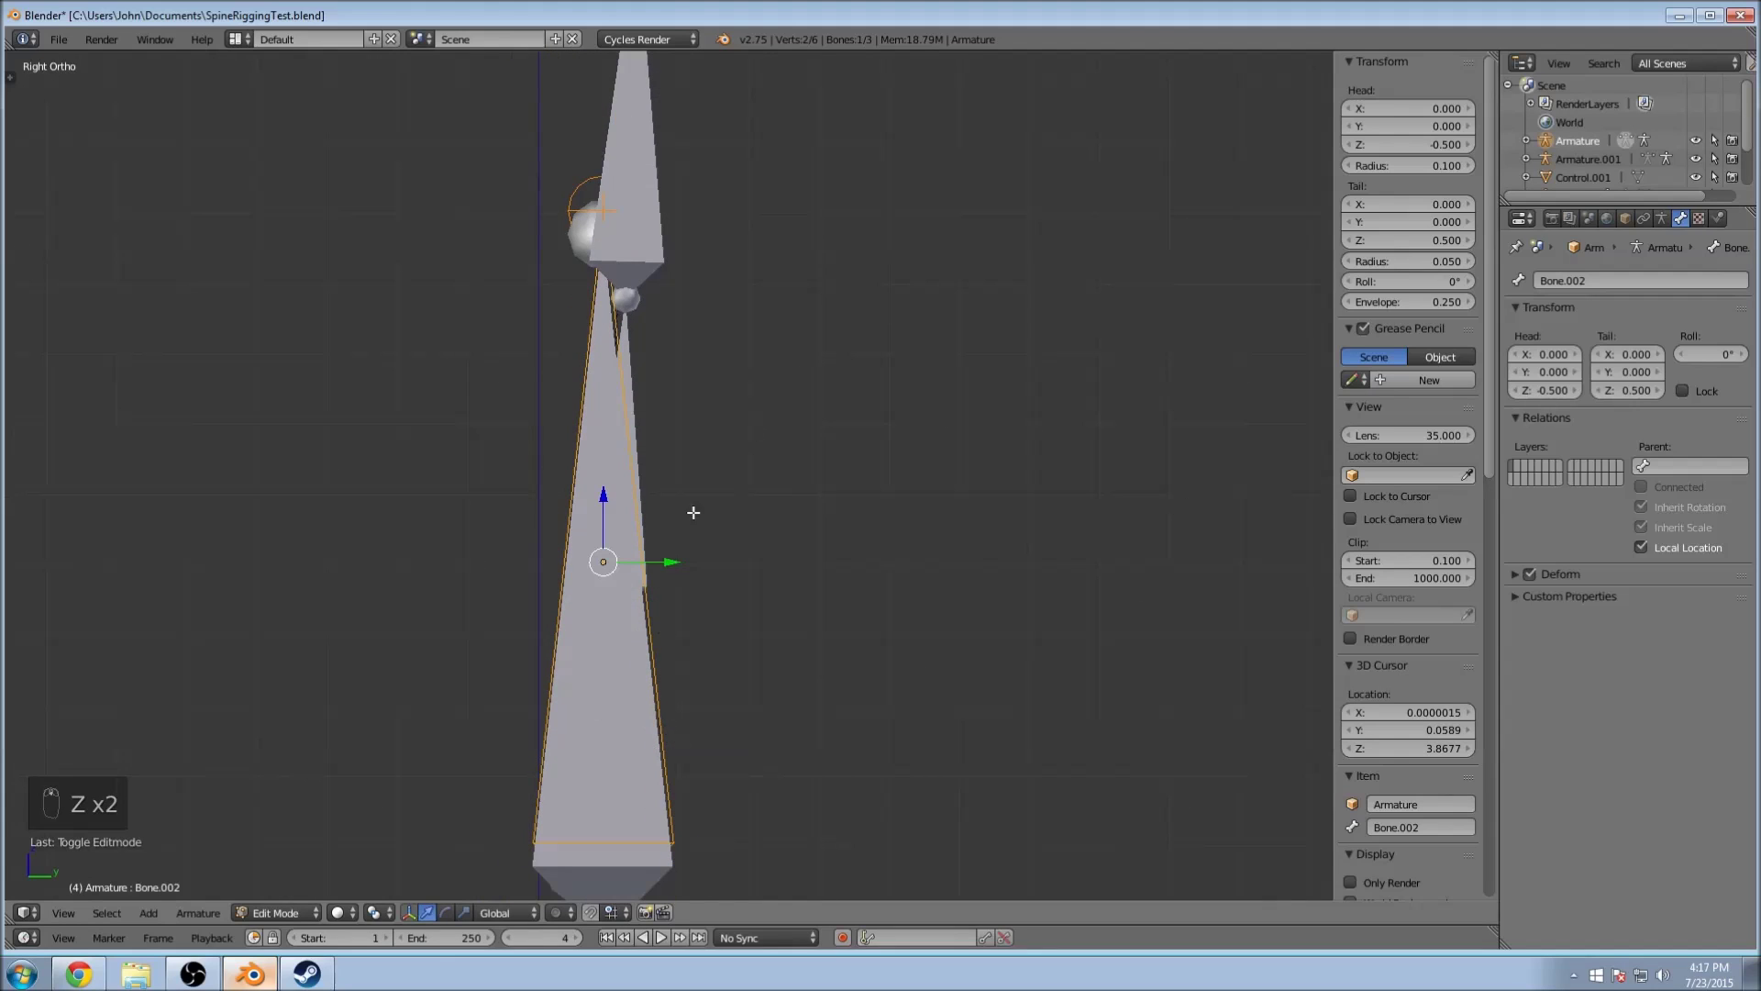
left_click(1575, 278)
type("MidControl")
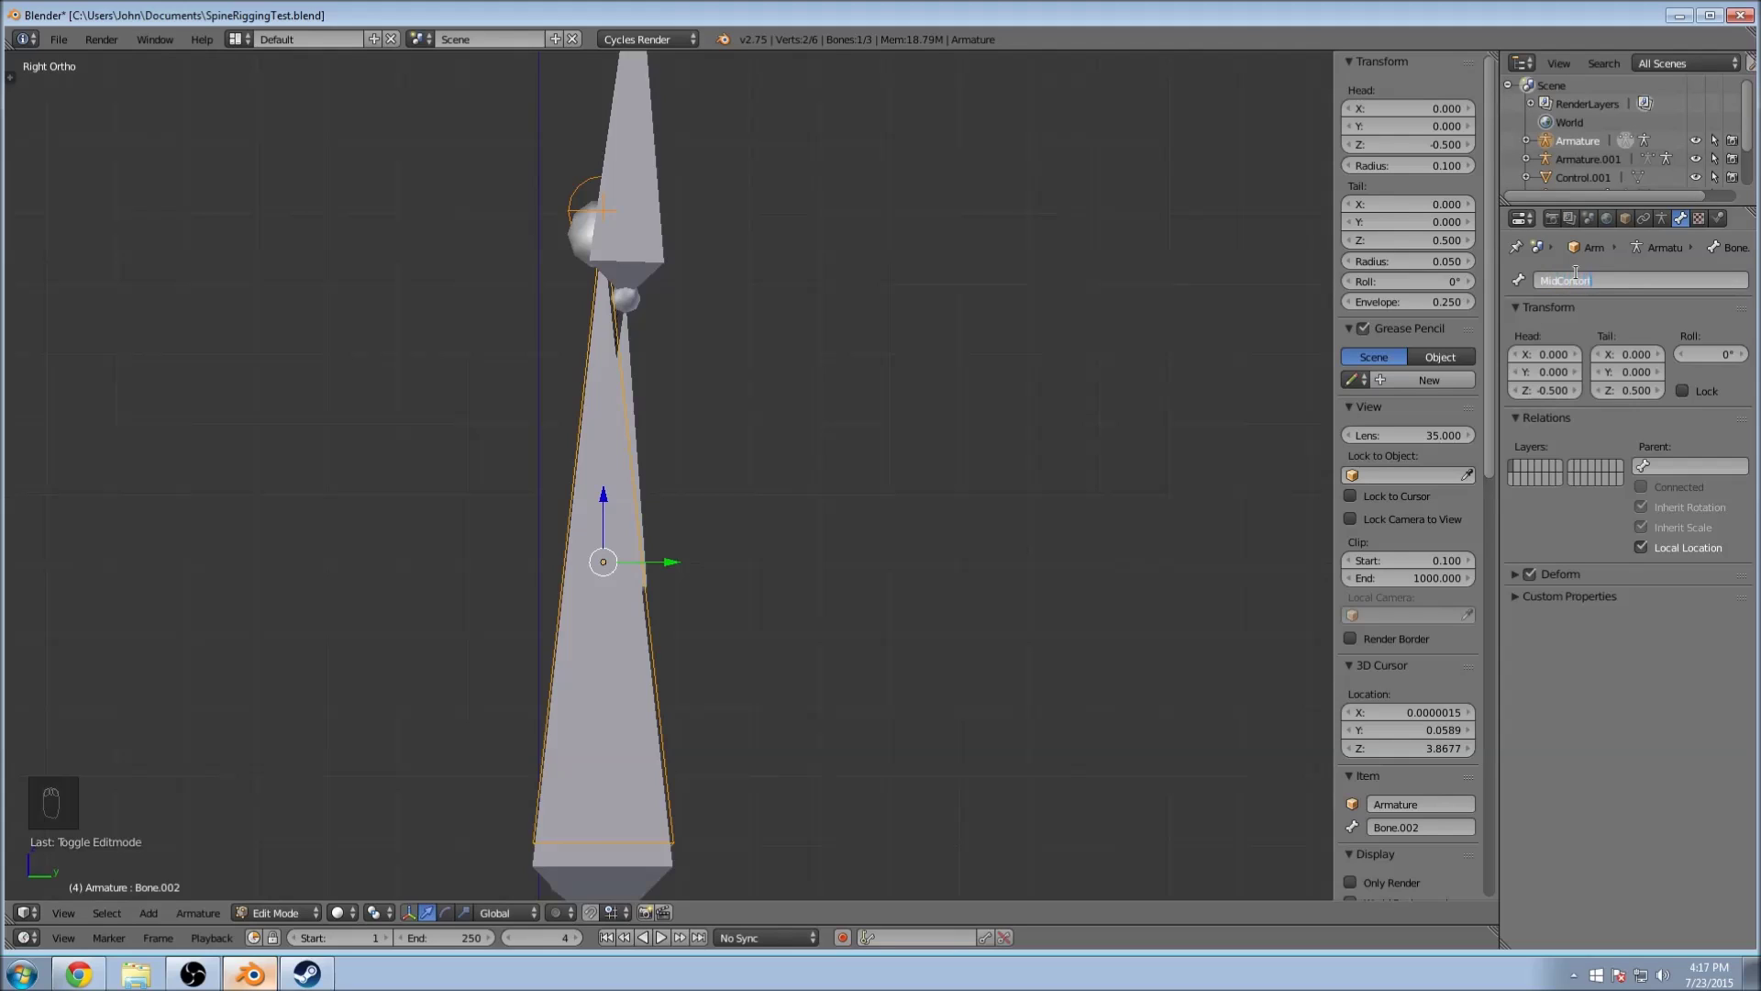
key("BackSpace")
key("BackSpace")
key("Return")
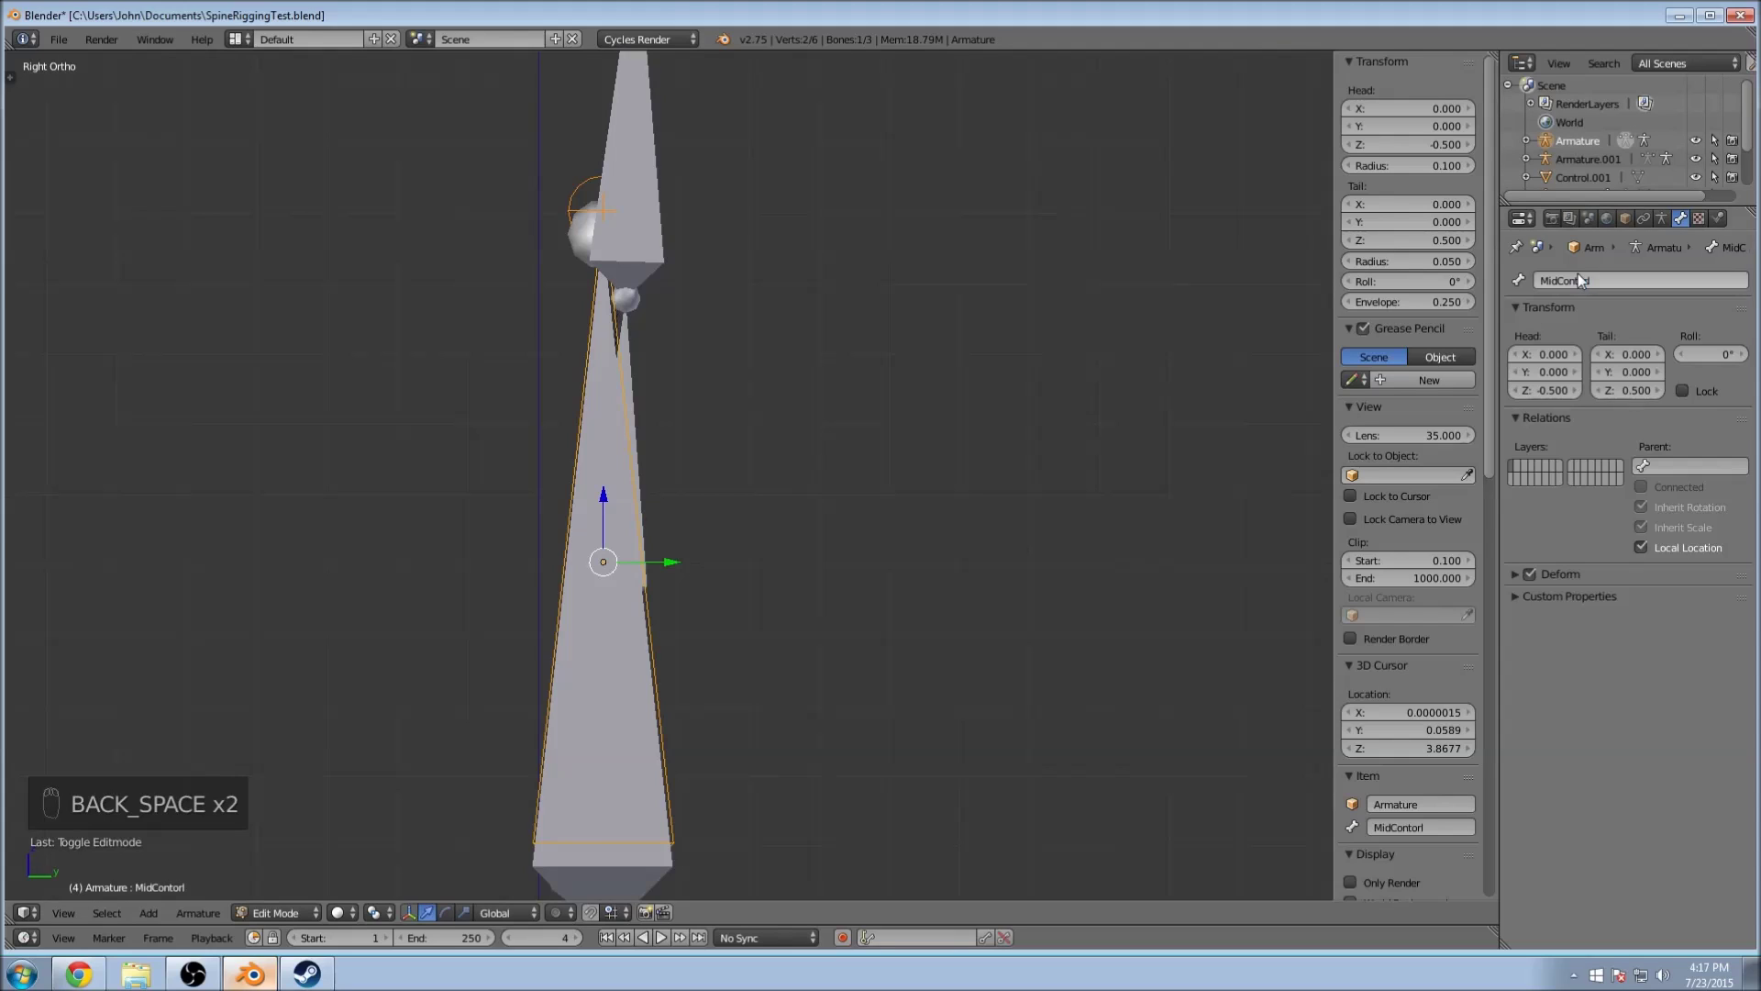
Step: Rename the lowest bone of the sphere control armature as BottomControl
scroll(786, 581, "down", 2)
middle_click_drag(786, 582, 775, 331, "shift")
scroll(702, 524, "down", 1)
right_click(702, 523)
left_click(1619, 277)
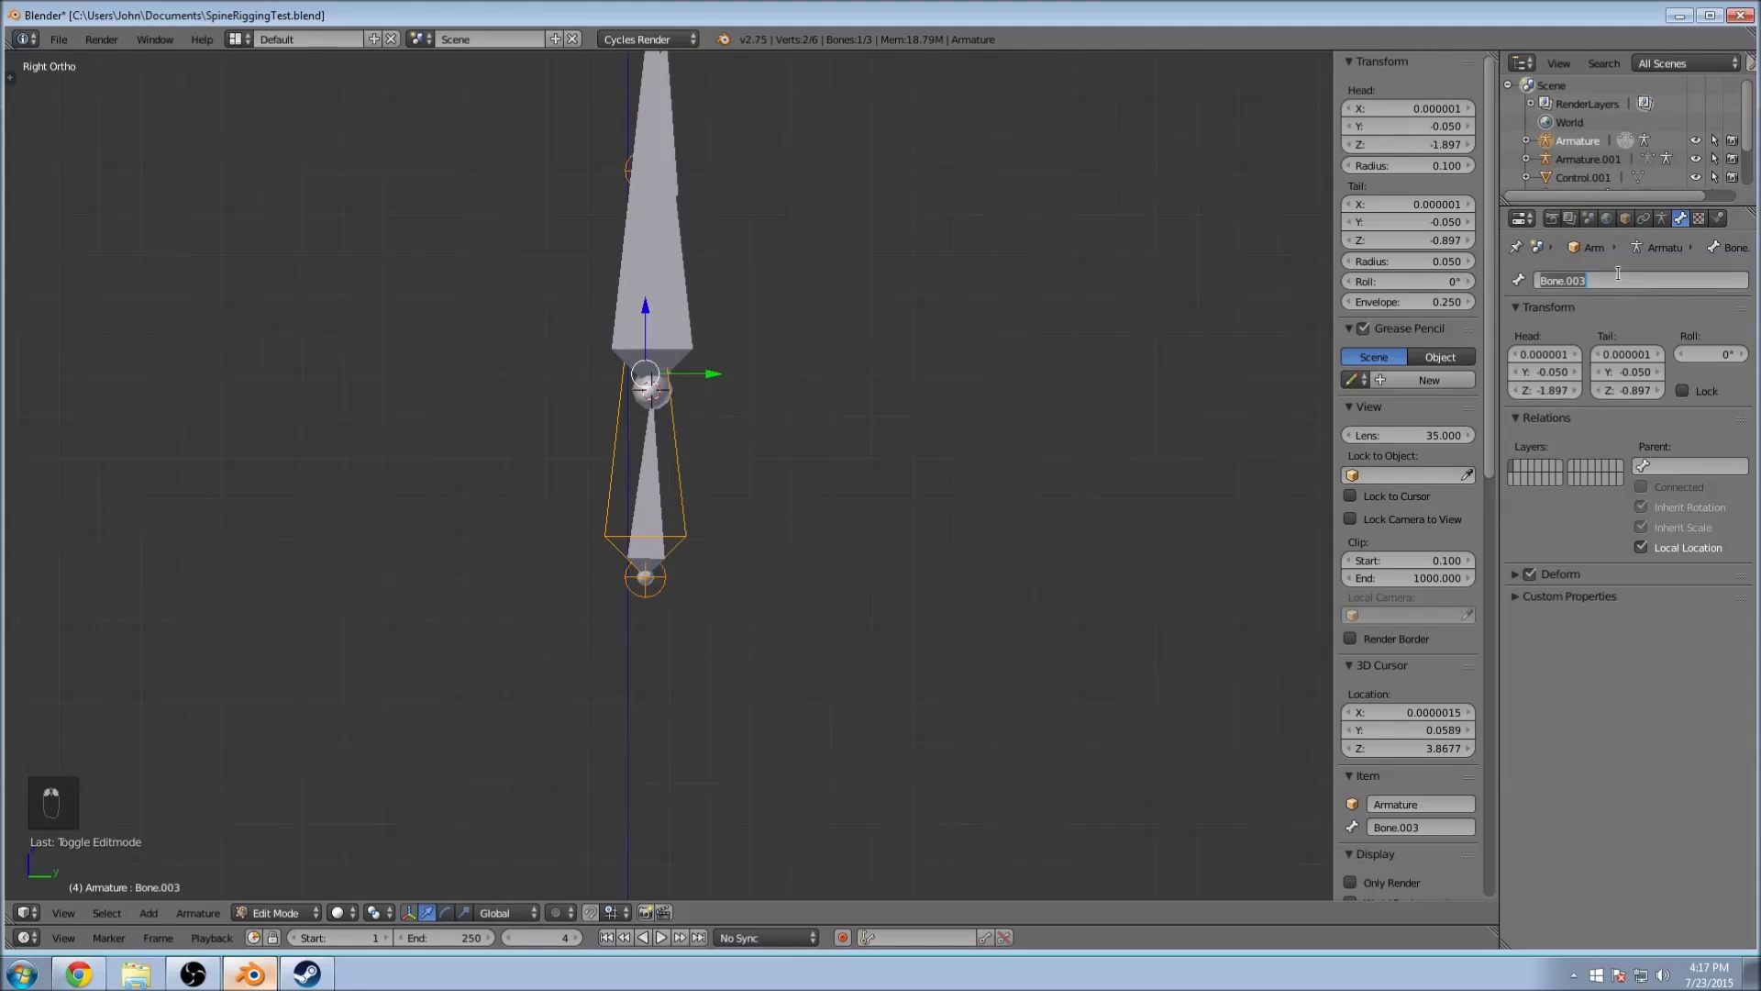
type("BottomControl")
key("Return")
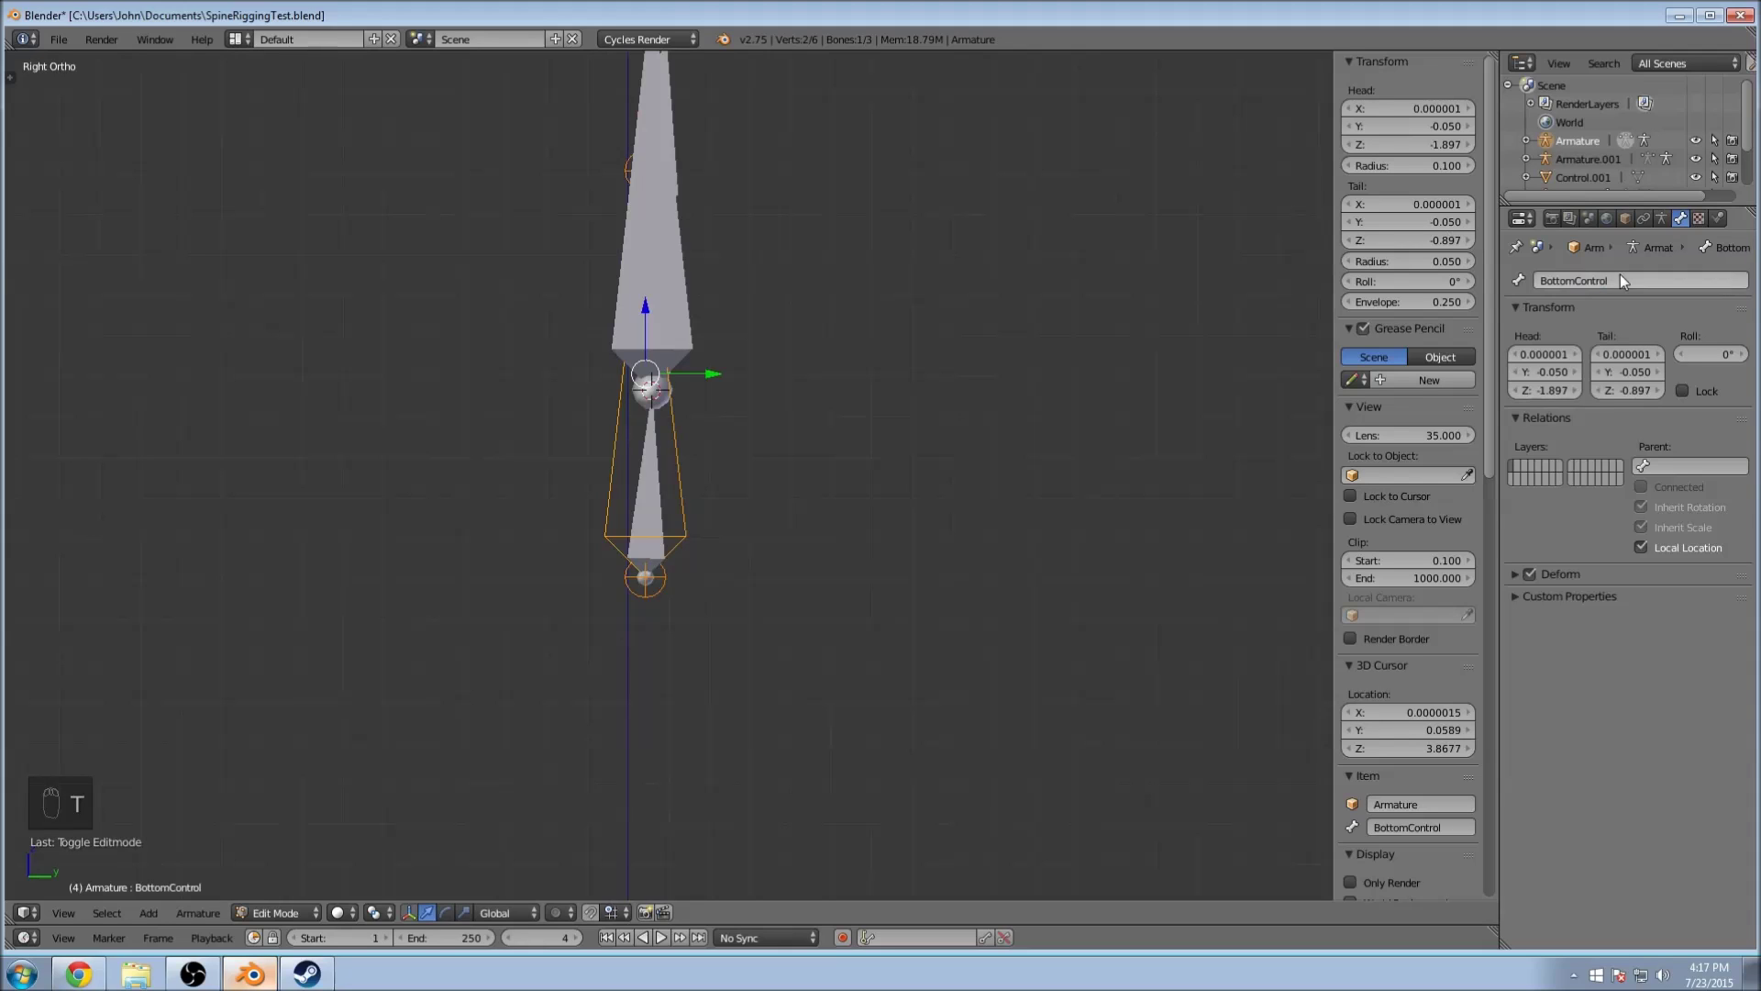
middle_click_drag(865, 189, 841, 509, "shift")
middle_click_drag(955, 315, 715, 507, "shift")
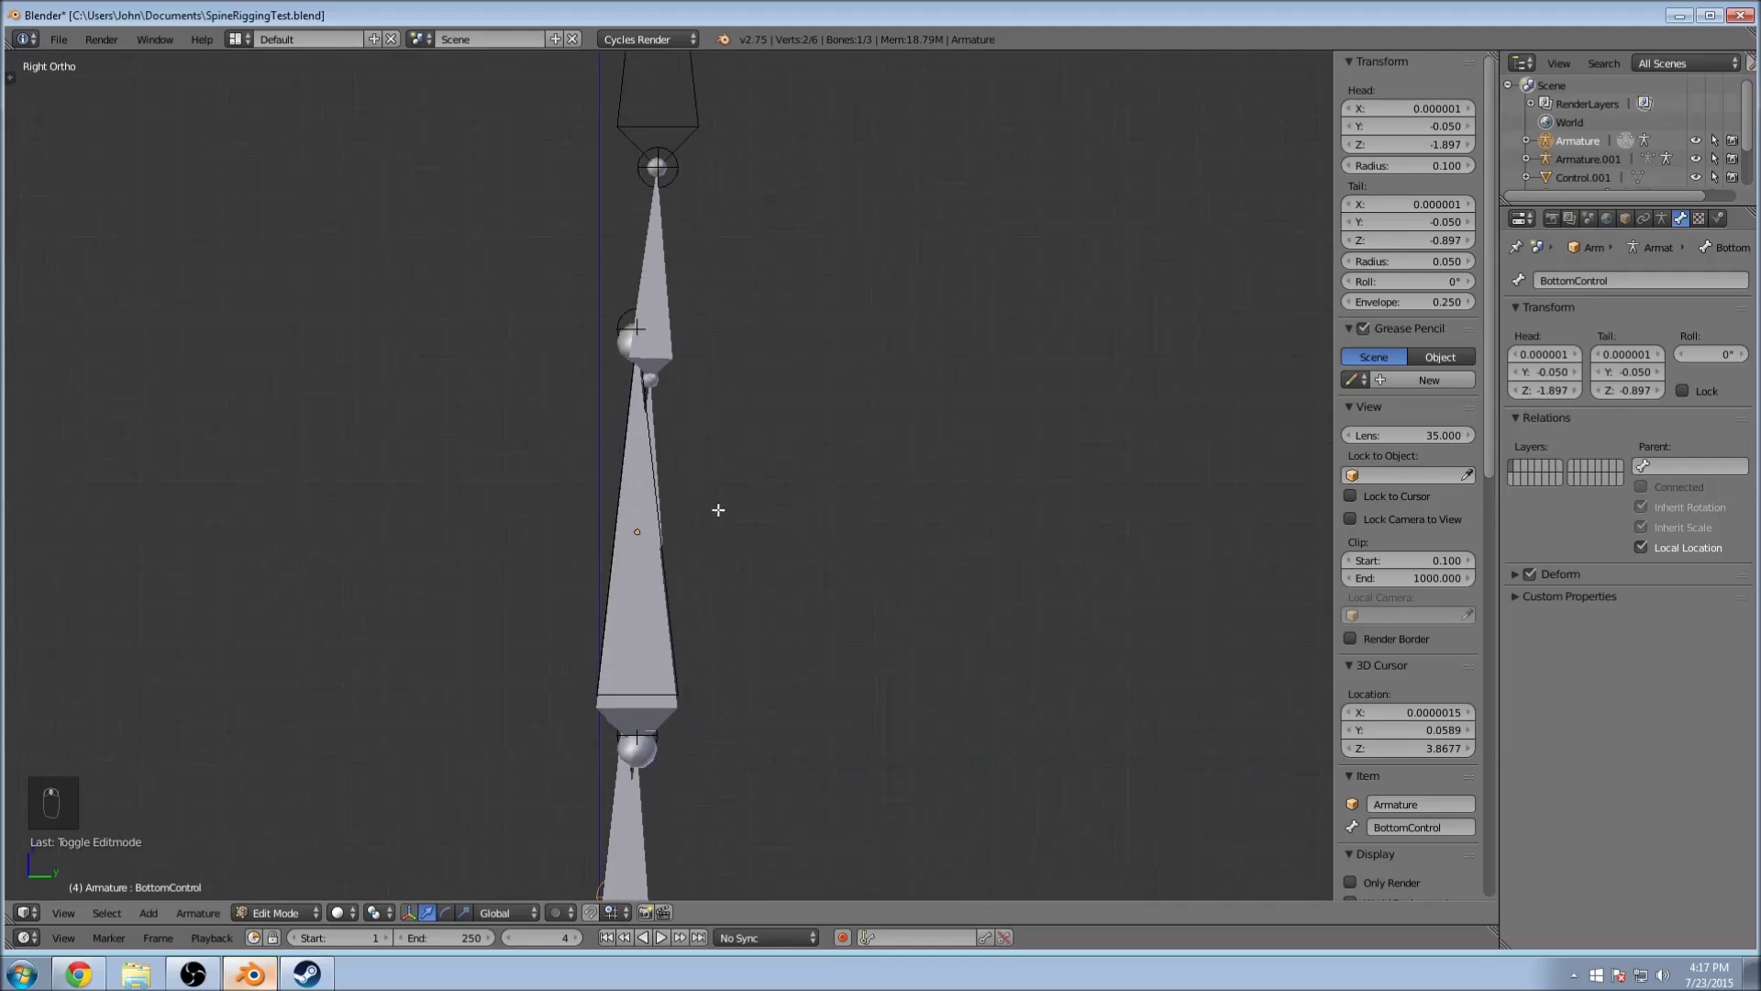
left_click(1525, 141)
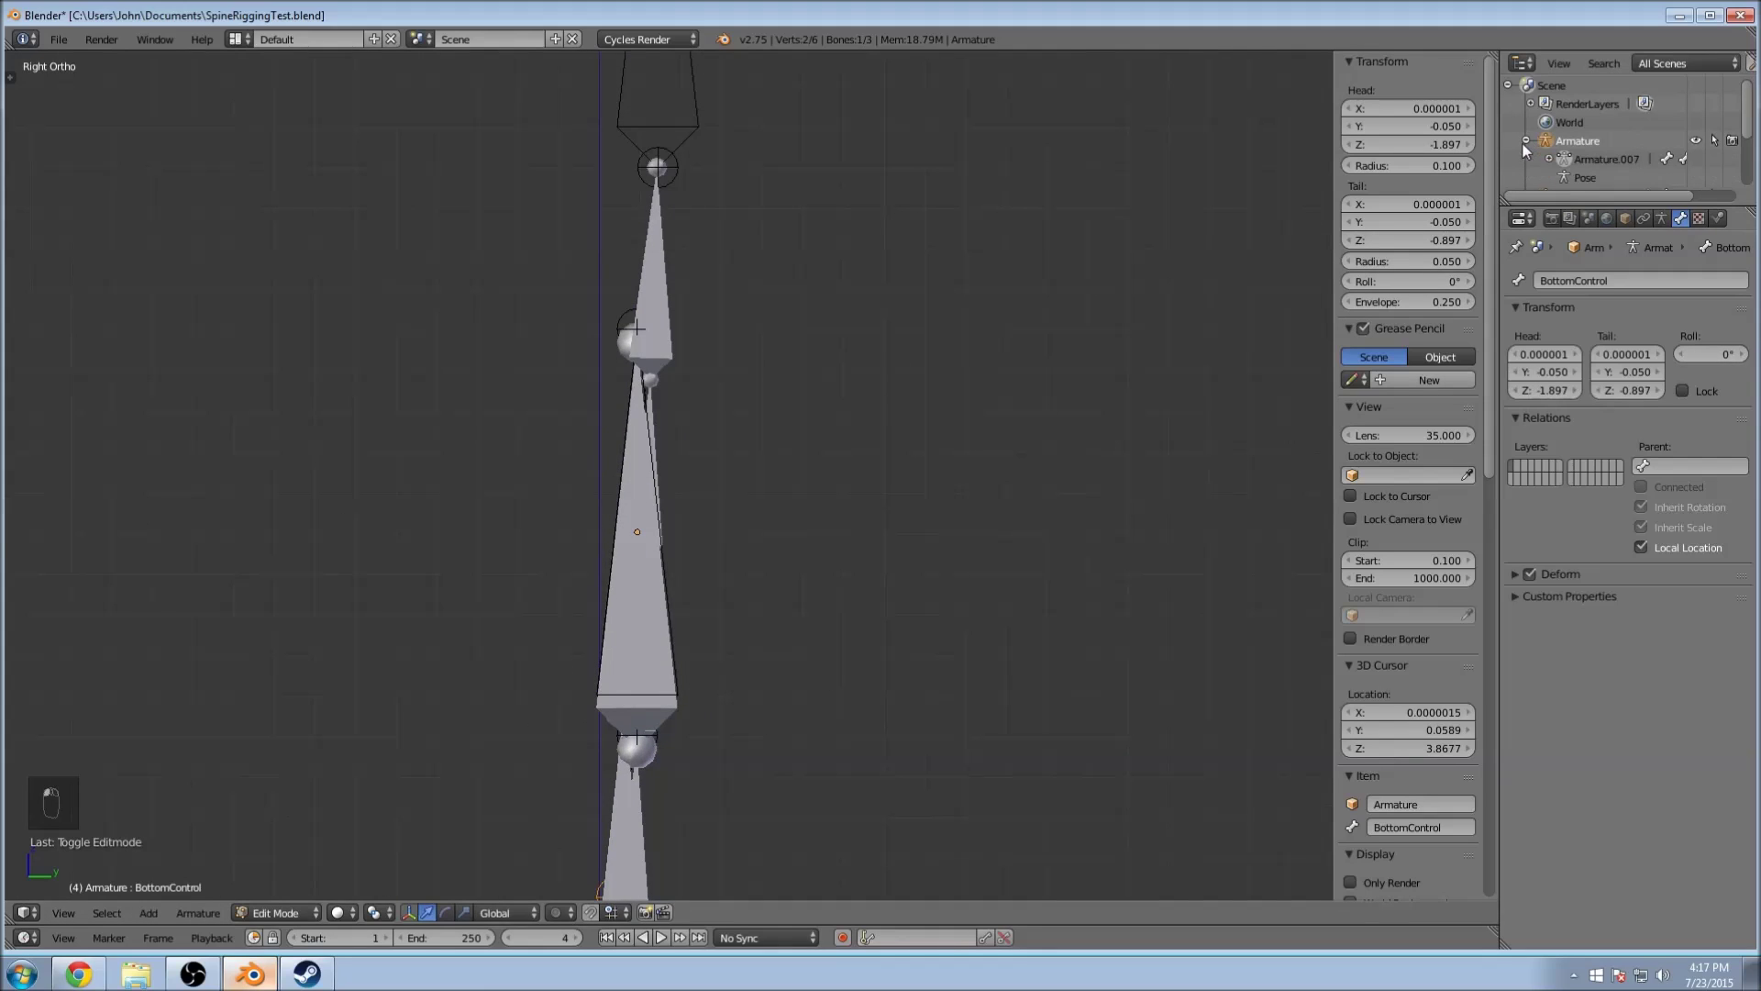
left_click(1551, 159)
scroll(1551, 158, "down", 1)
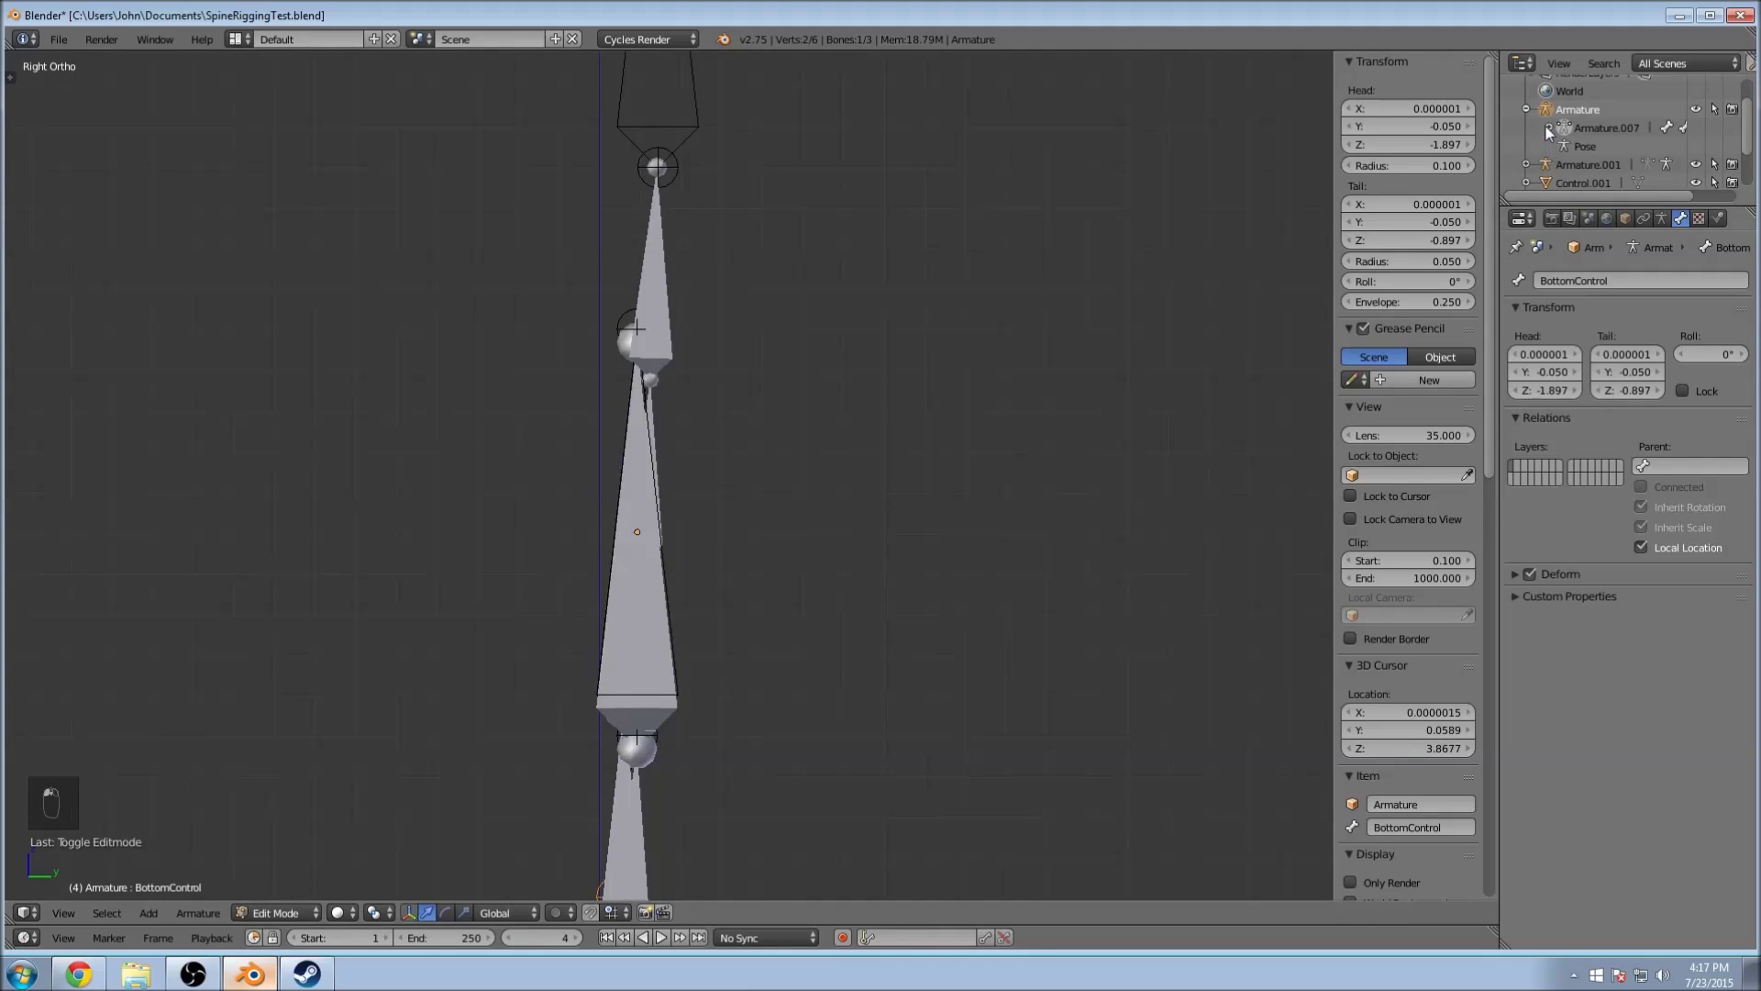
left_click(1524, 109)
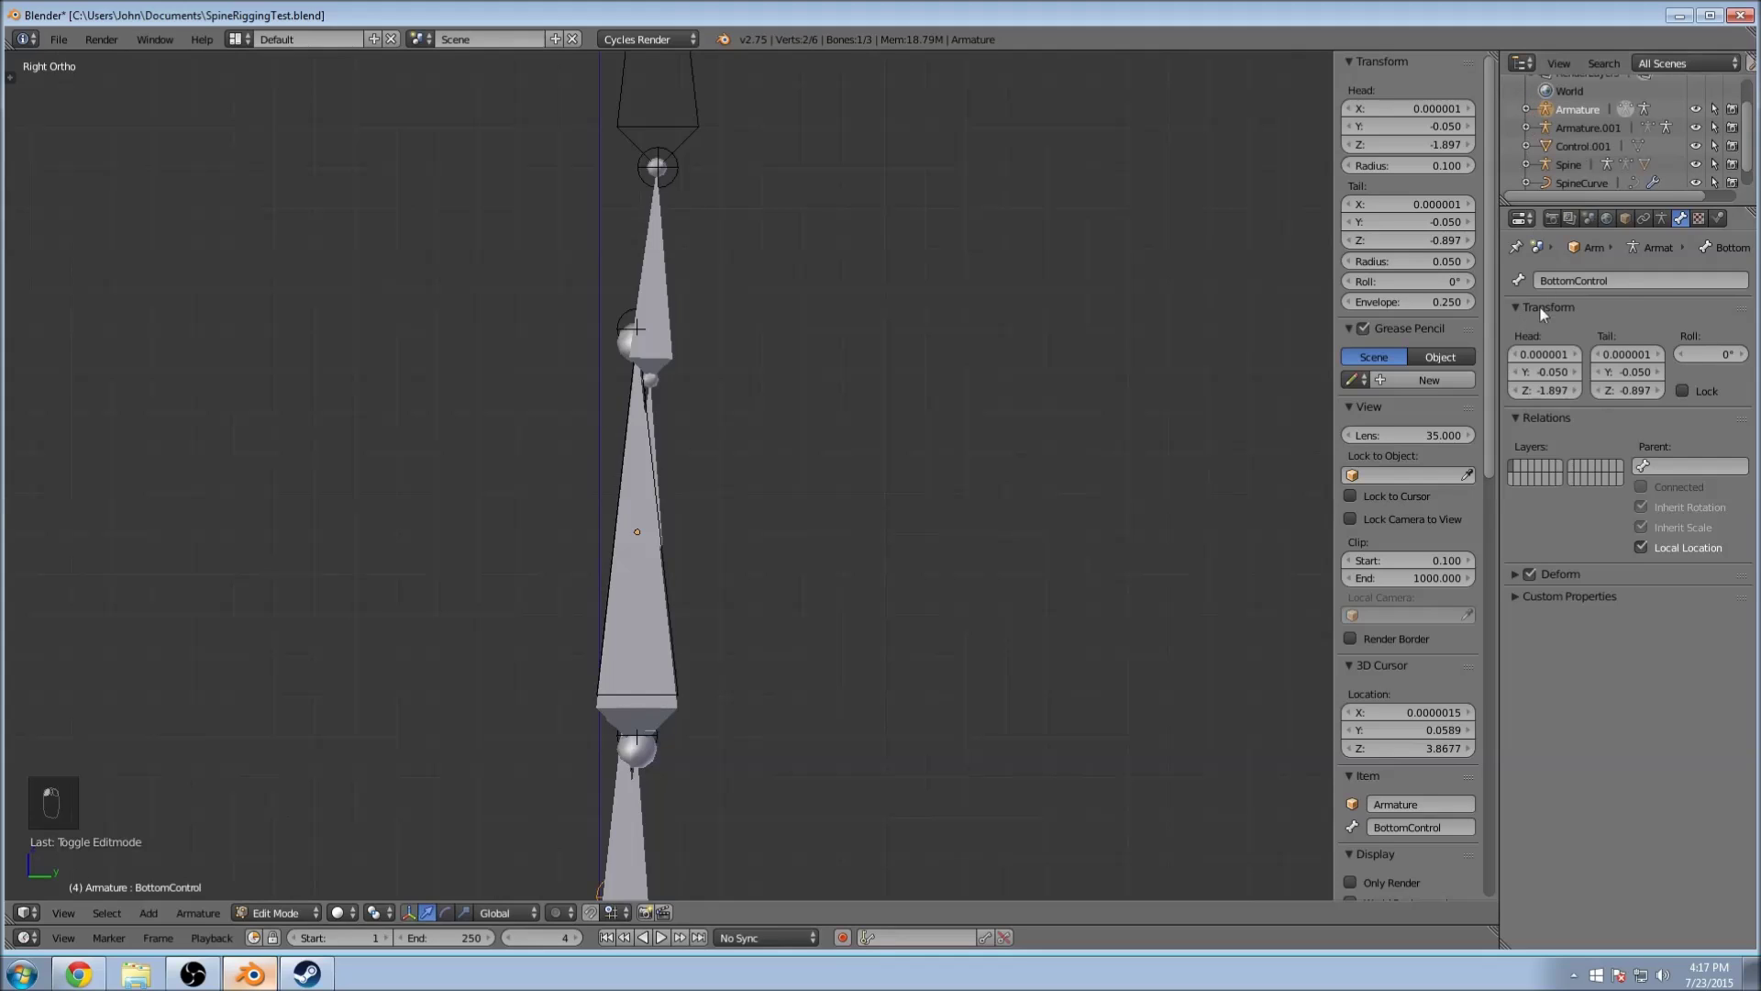
Step: Rename the sphere control armature's data block as BendControl
left_click(1663, 217)
scroll(896, 294, "down", 4)
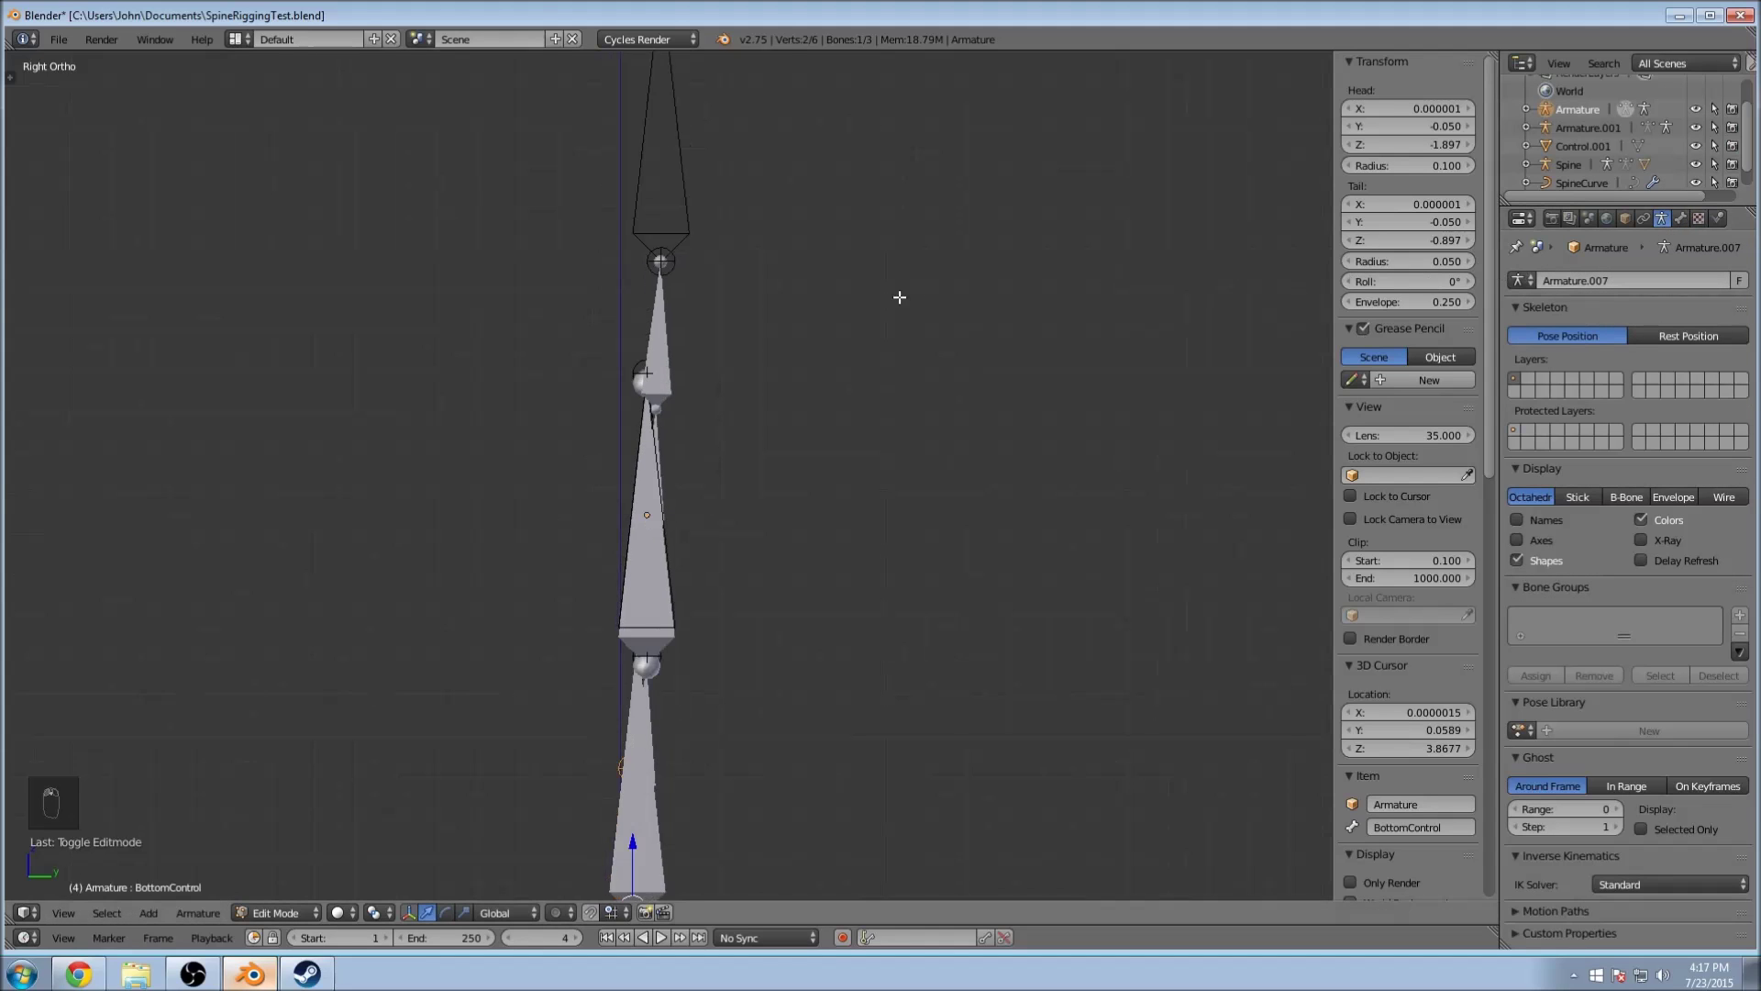
left_click(1631, 282)
type("C")
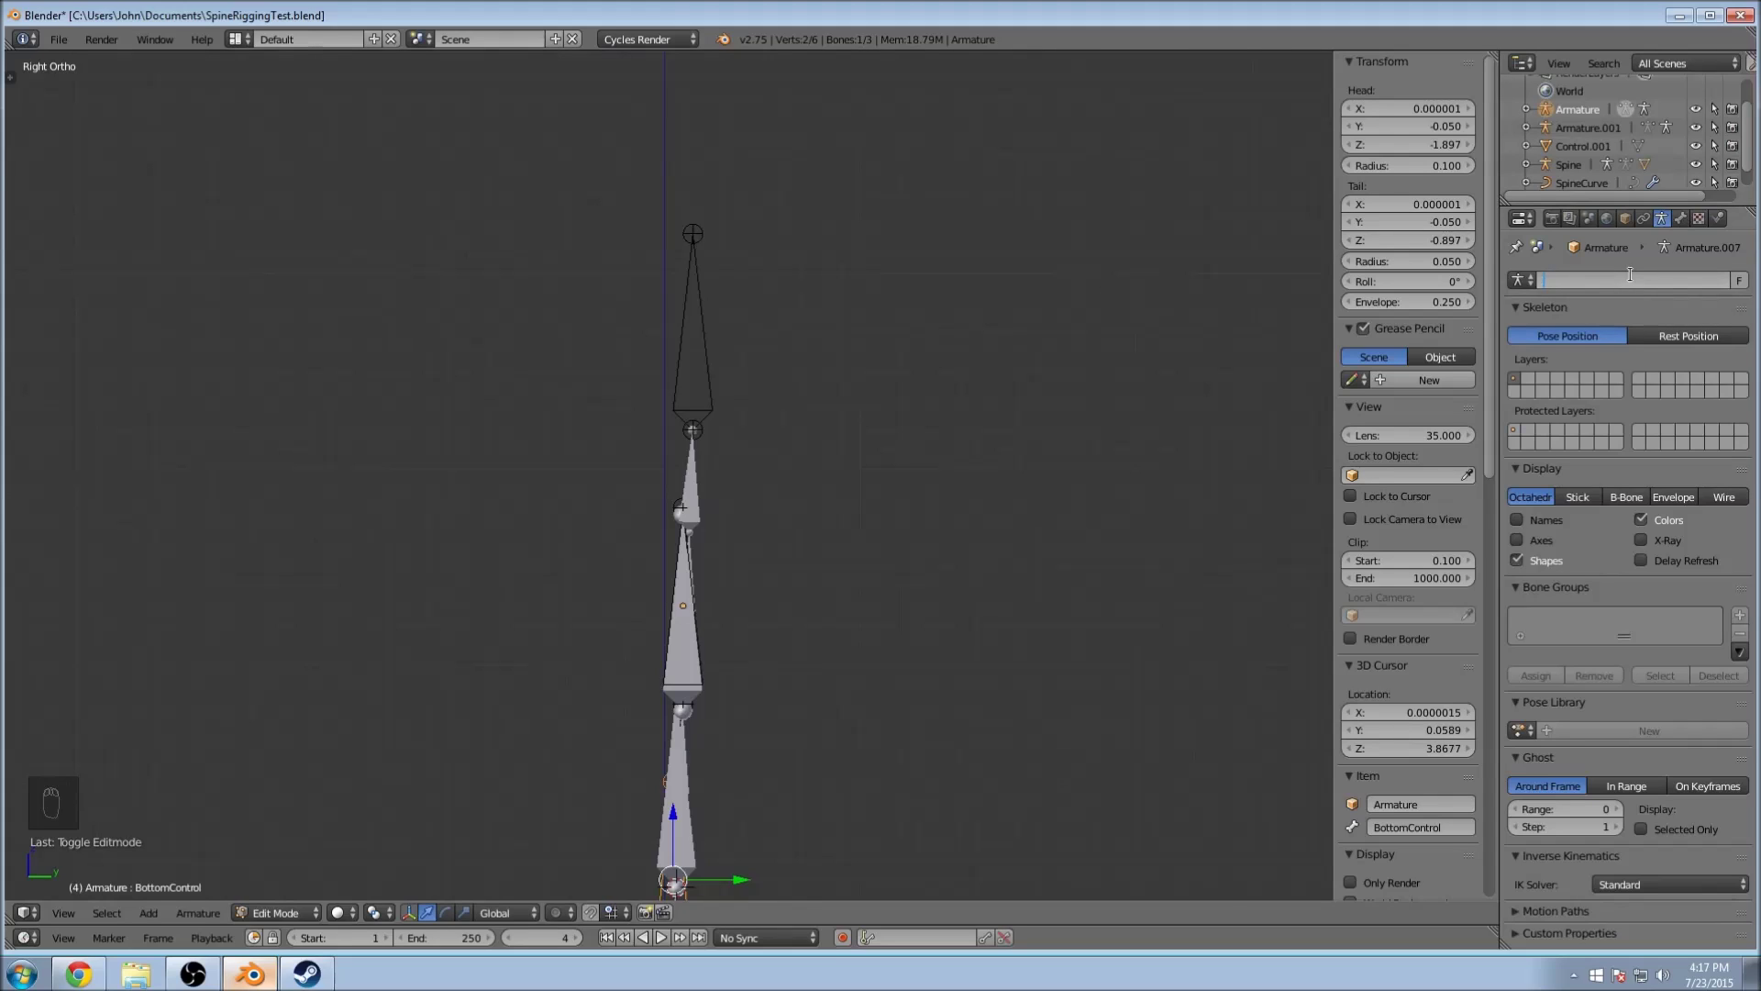
type("Con")
type("BendCont")
type("ro")
key("BackSpace")
key("BackSpace")
type("rol")
key("Return")
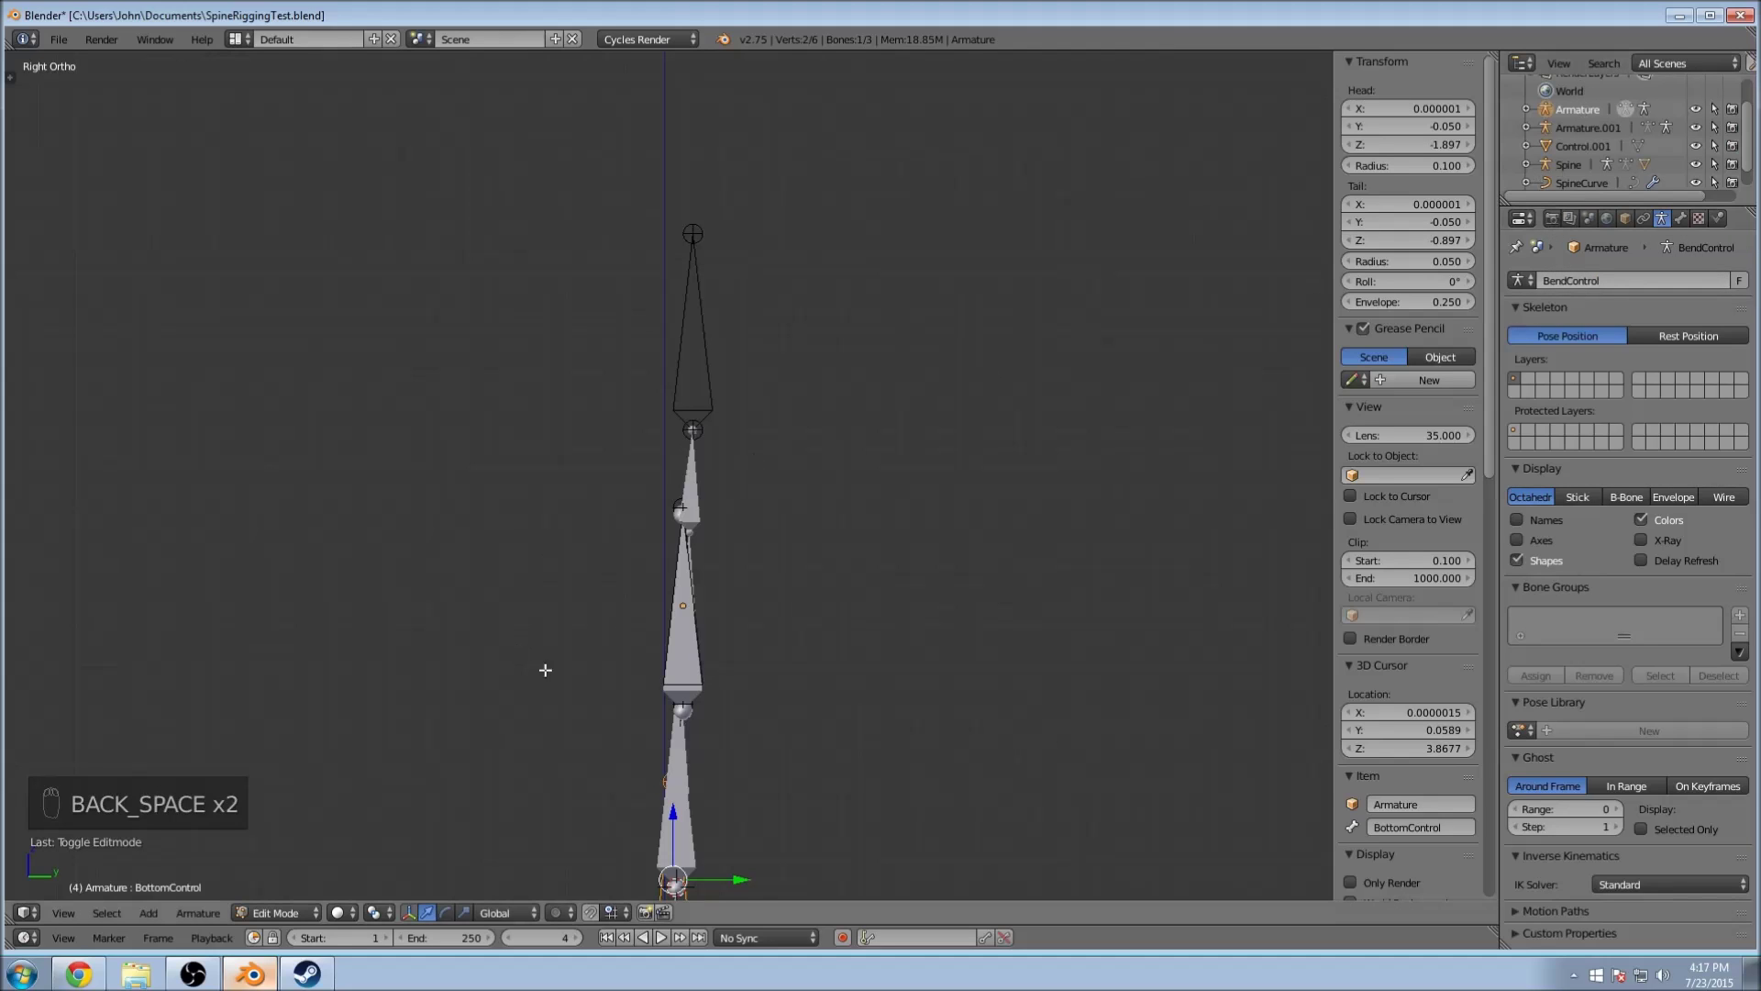
Step: Leave Edit Mode, select the new two-bone armature, and rename its data block as RotateControl
key("Tab")
right_click(694, 664)
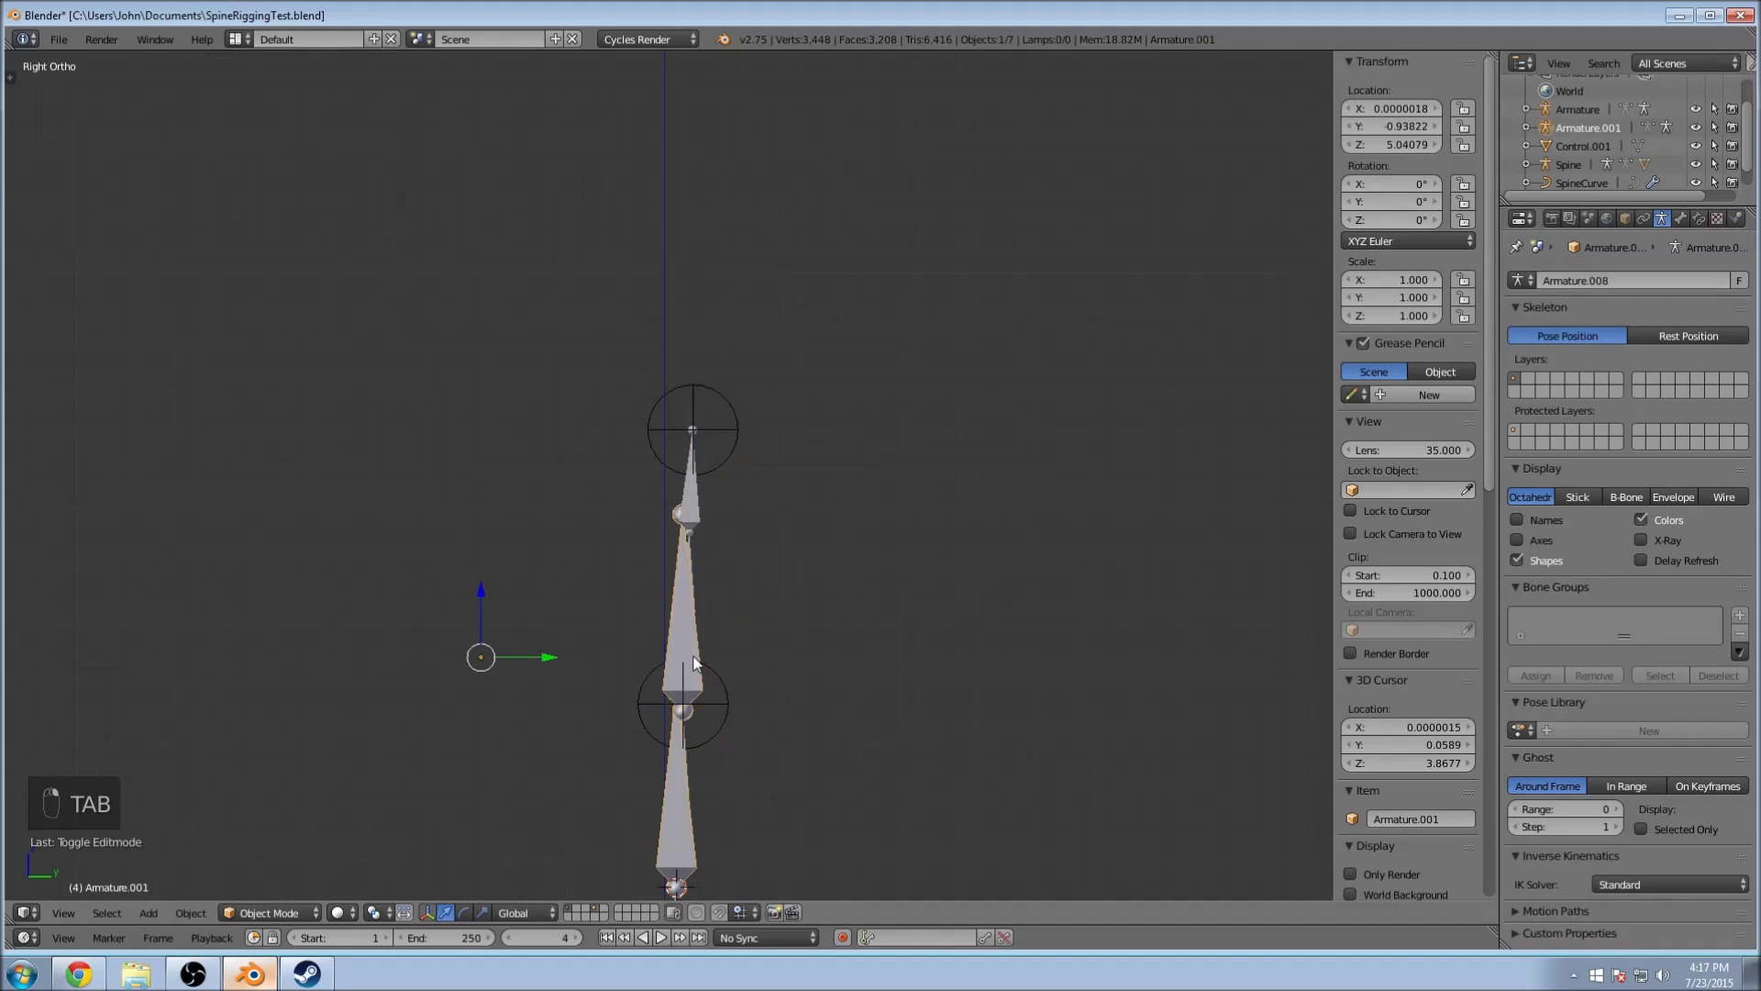
left_click(1630, 280)
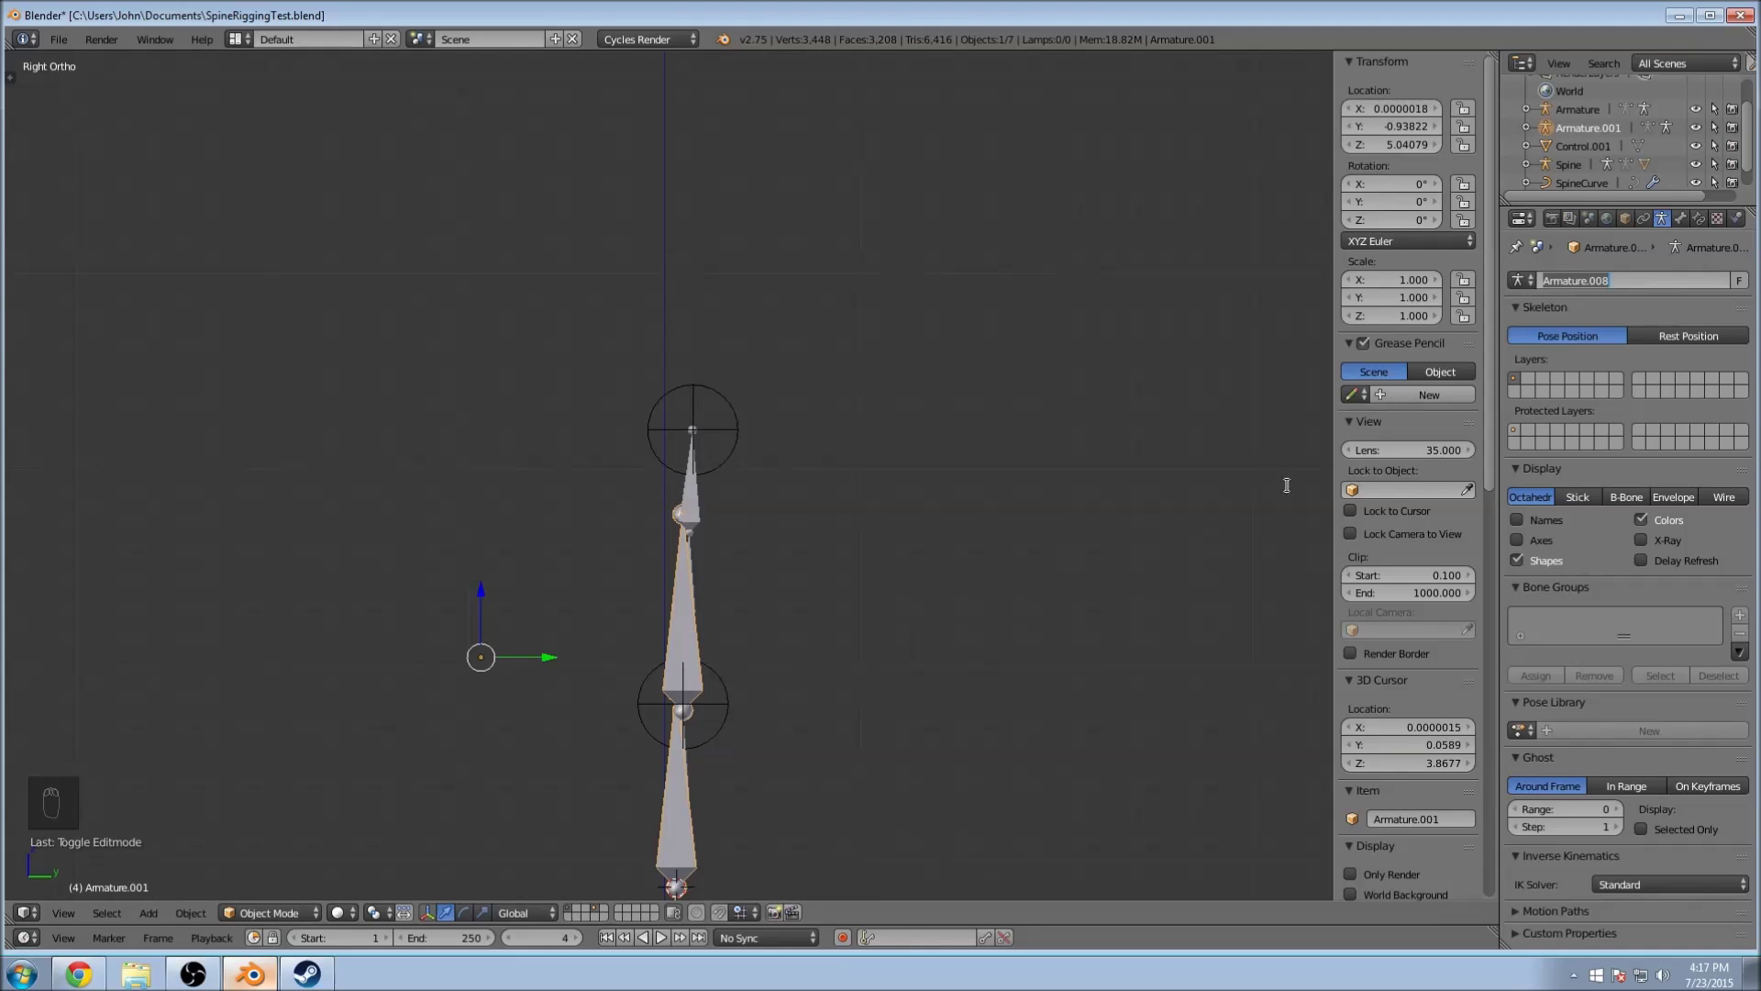
key("BackSpace")
type("Spin")
key("BackSpace")
key("BackSpace")
key("BackSpace")
type("RotateControl")
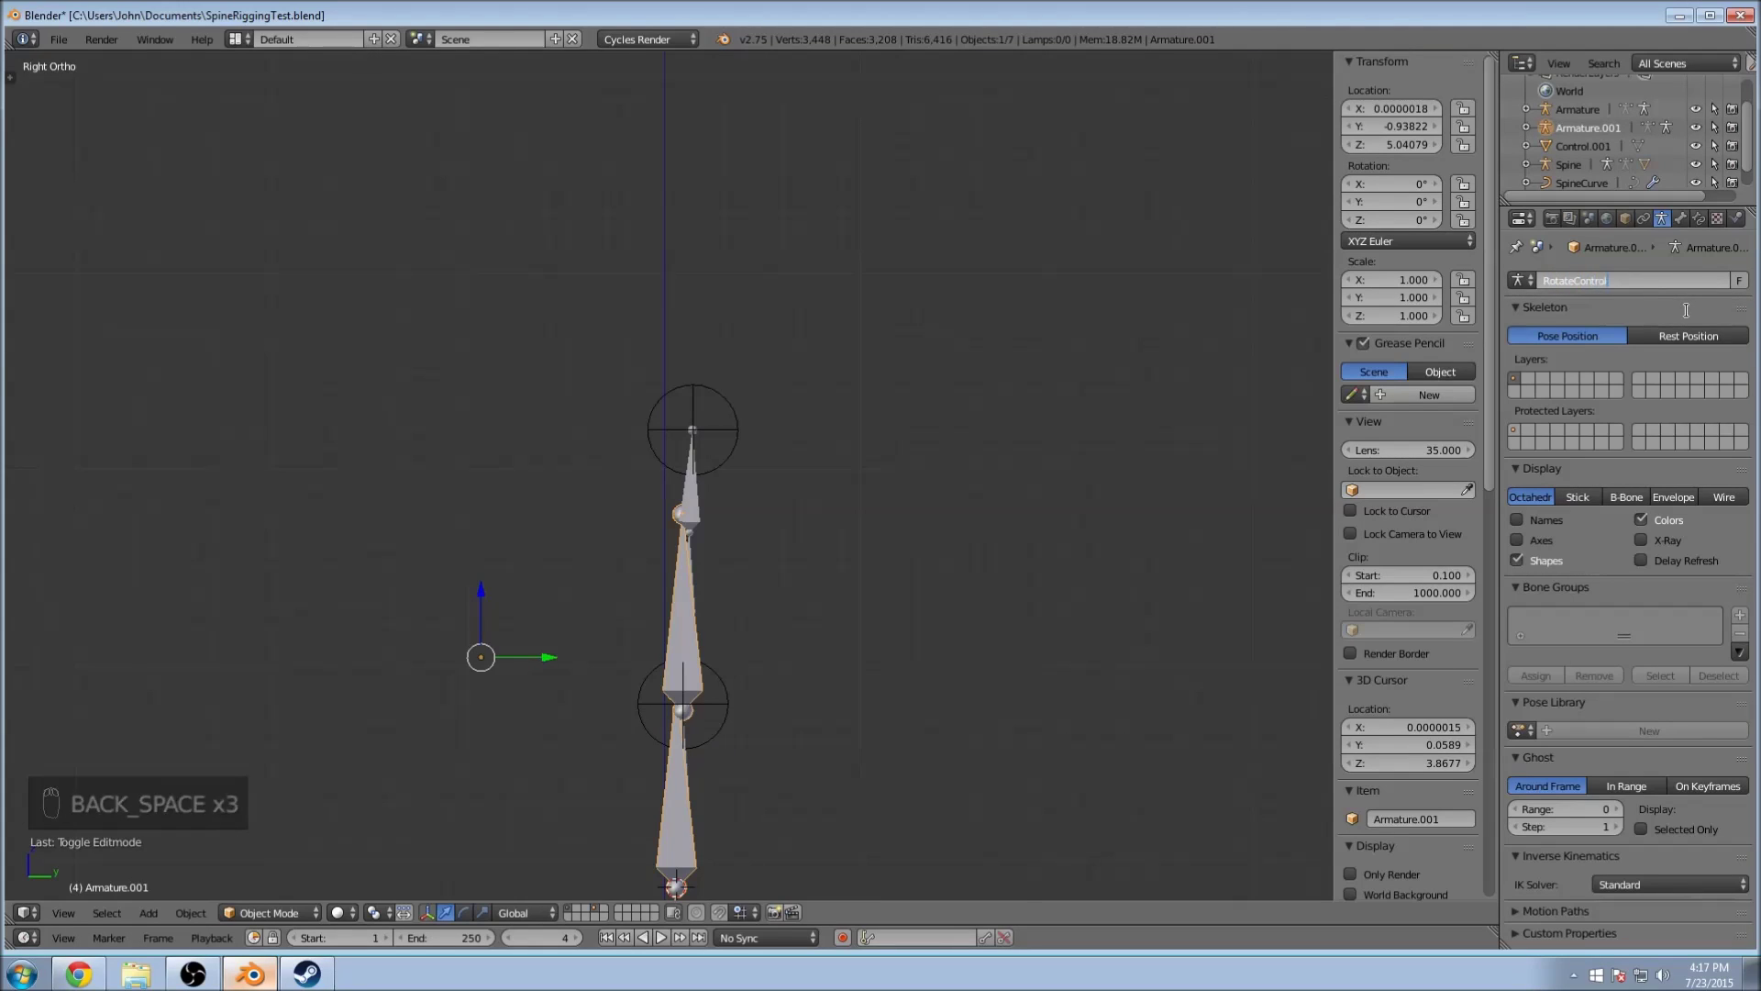
key("Return")
Step: Select the circle mesh SpintControl at the world origin and rename the object as RotateControl
scroll(1642, 151, "down", 1)
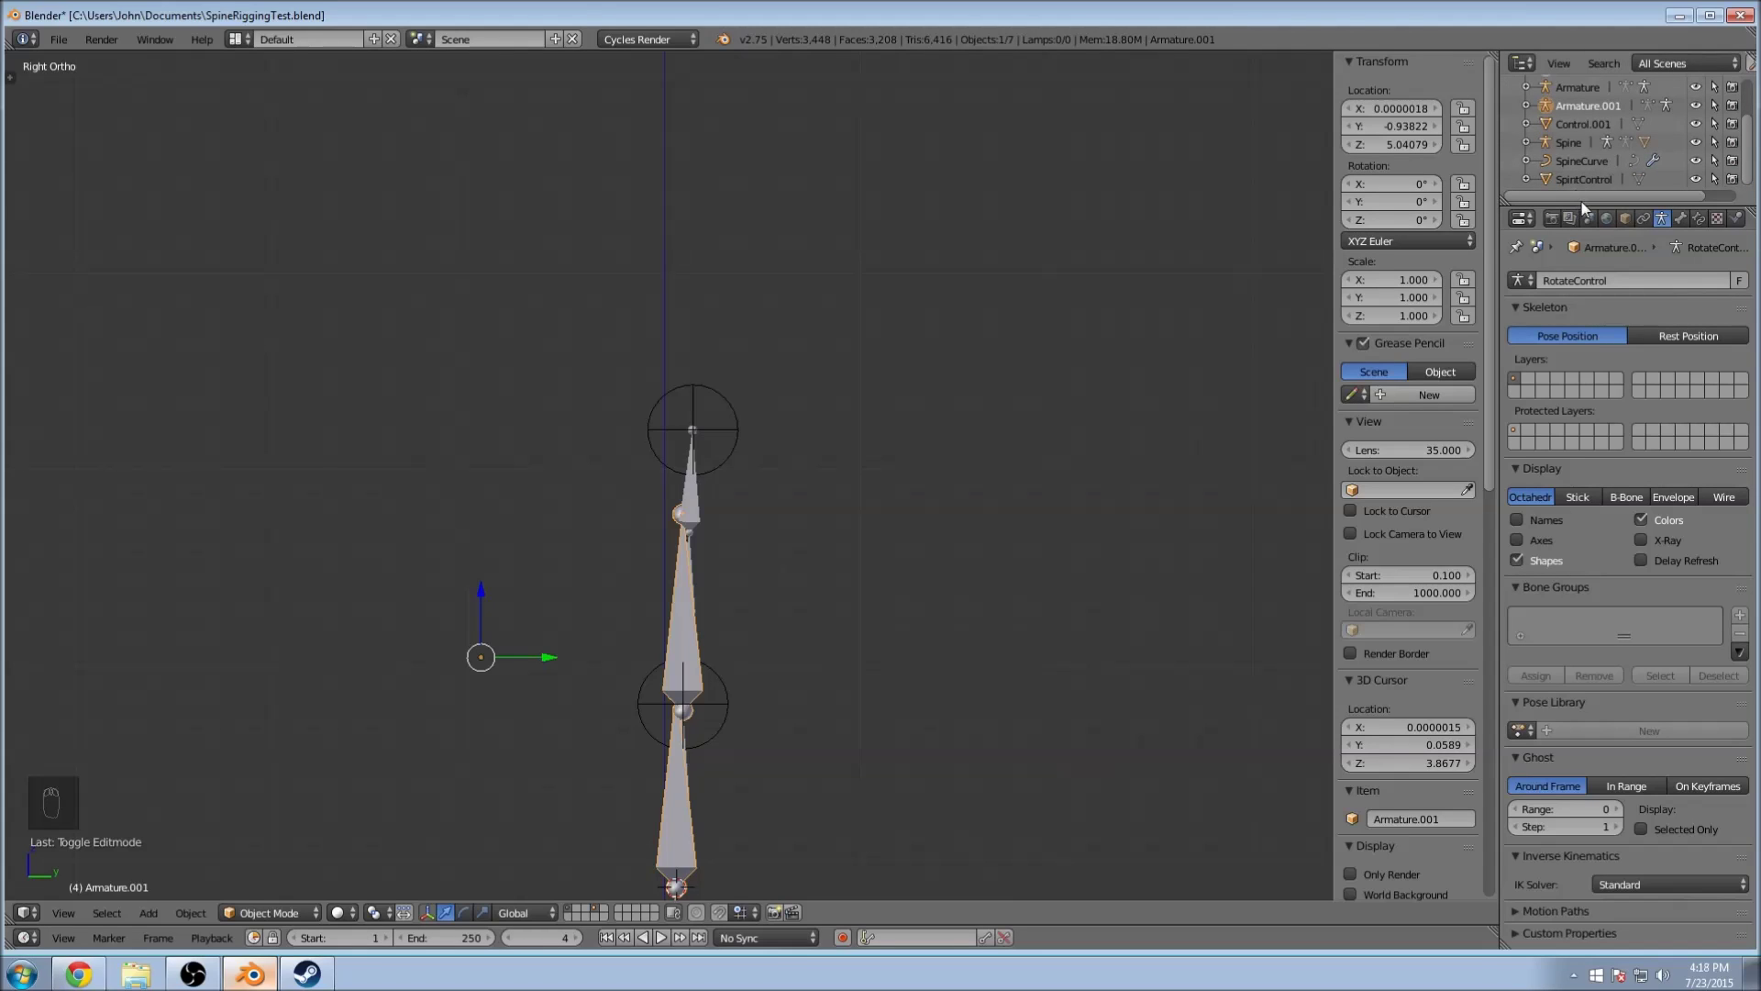
scroll(1004, 438, "down", 6)
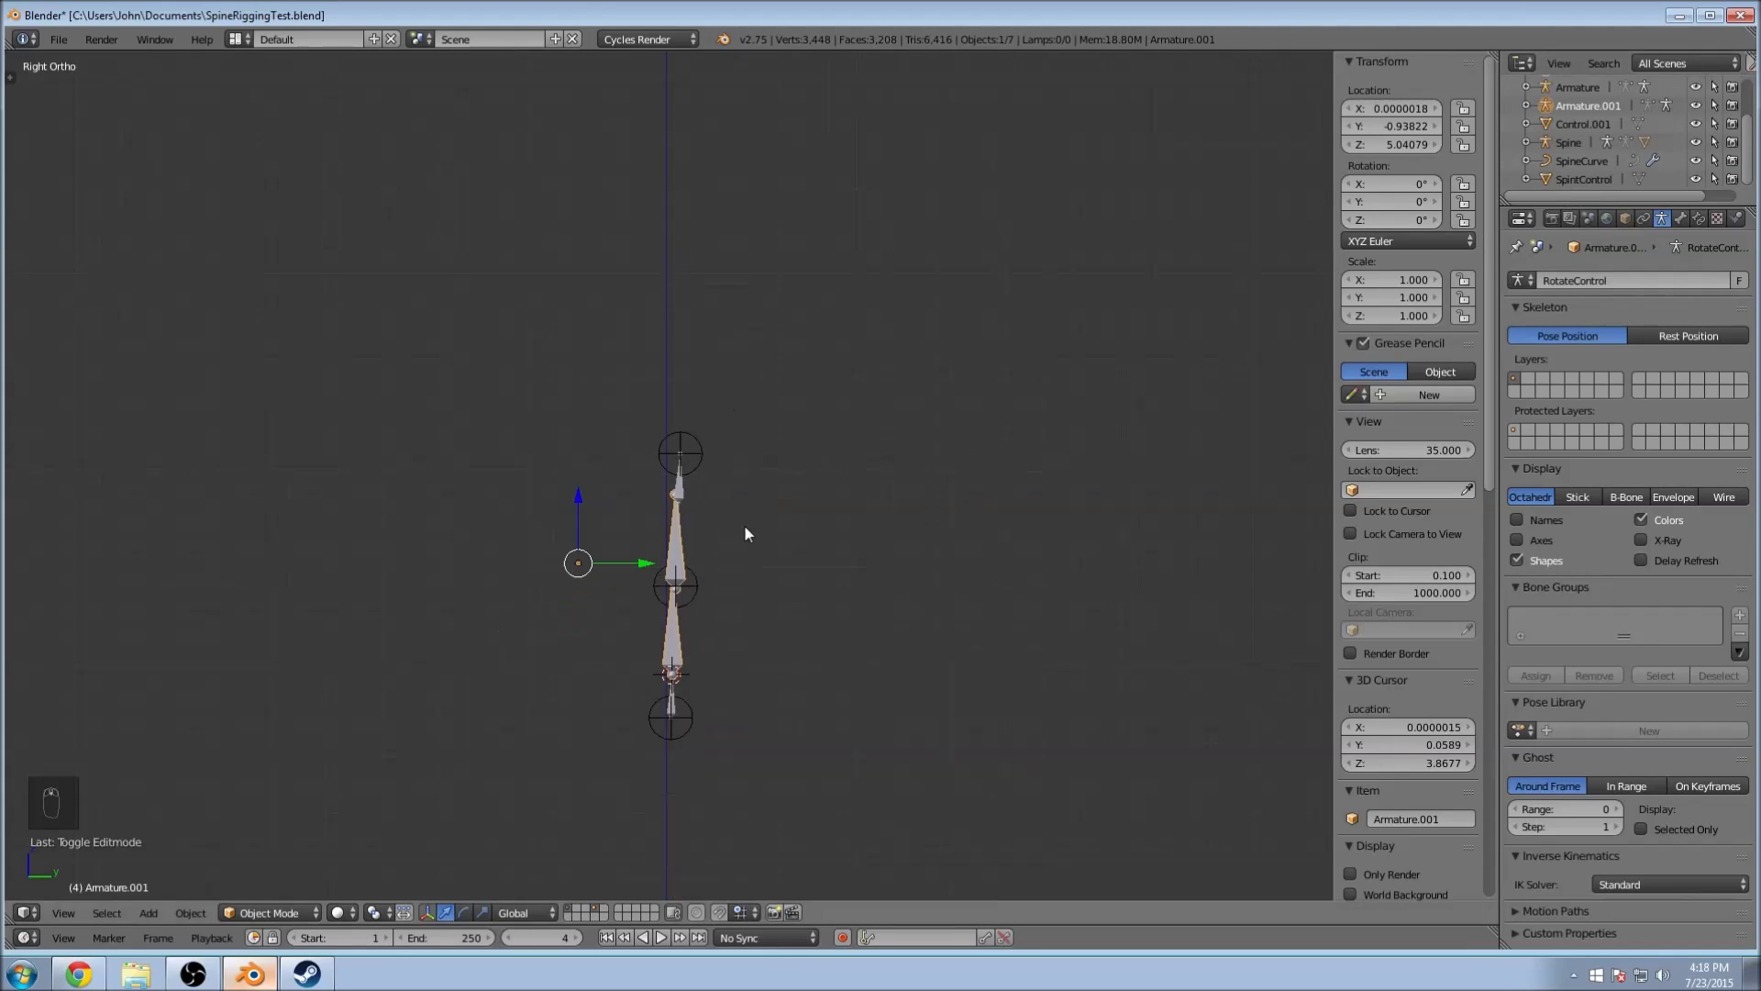
scroll(690, 566, "down", 2)
right_click(692, 662)
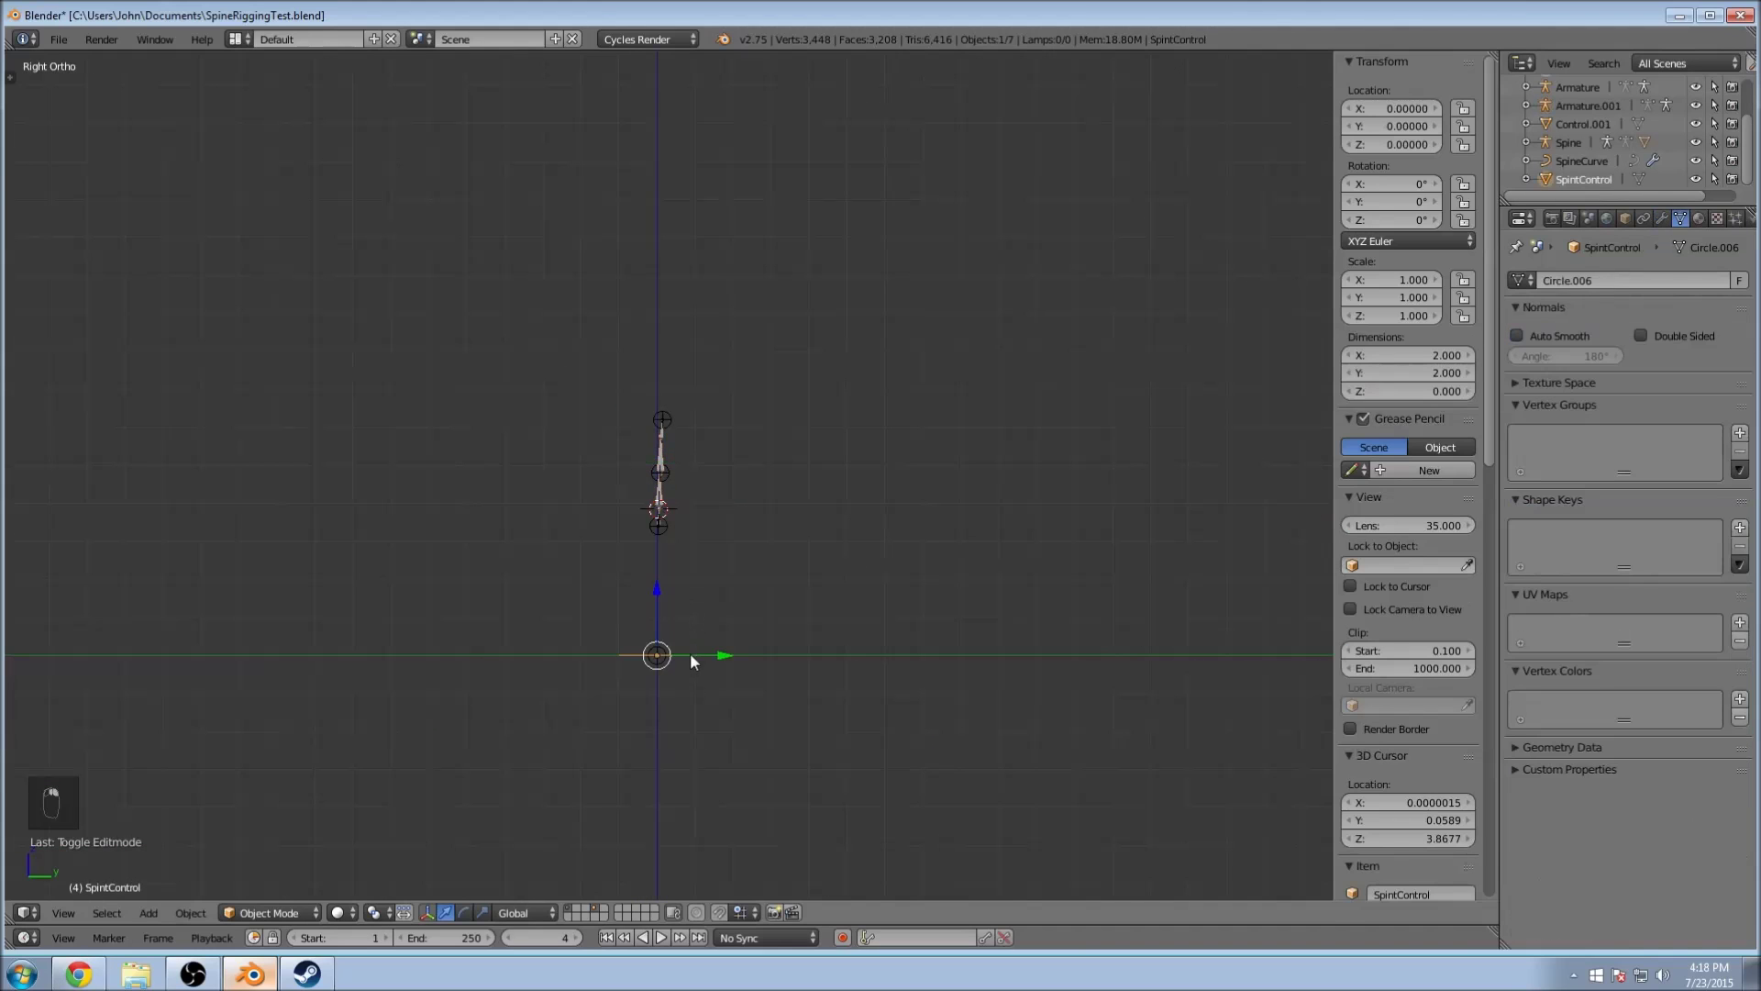
double_click(1603, 181)
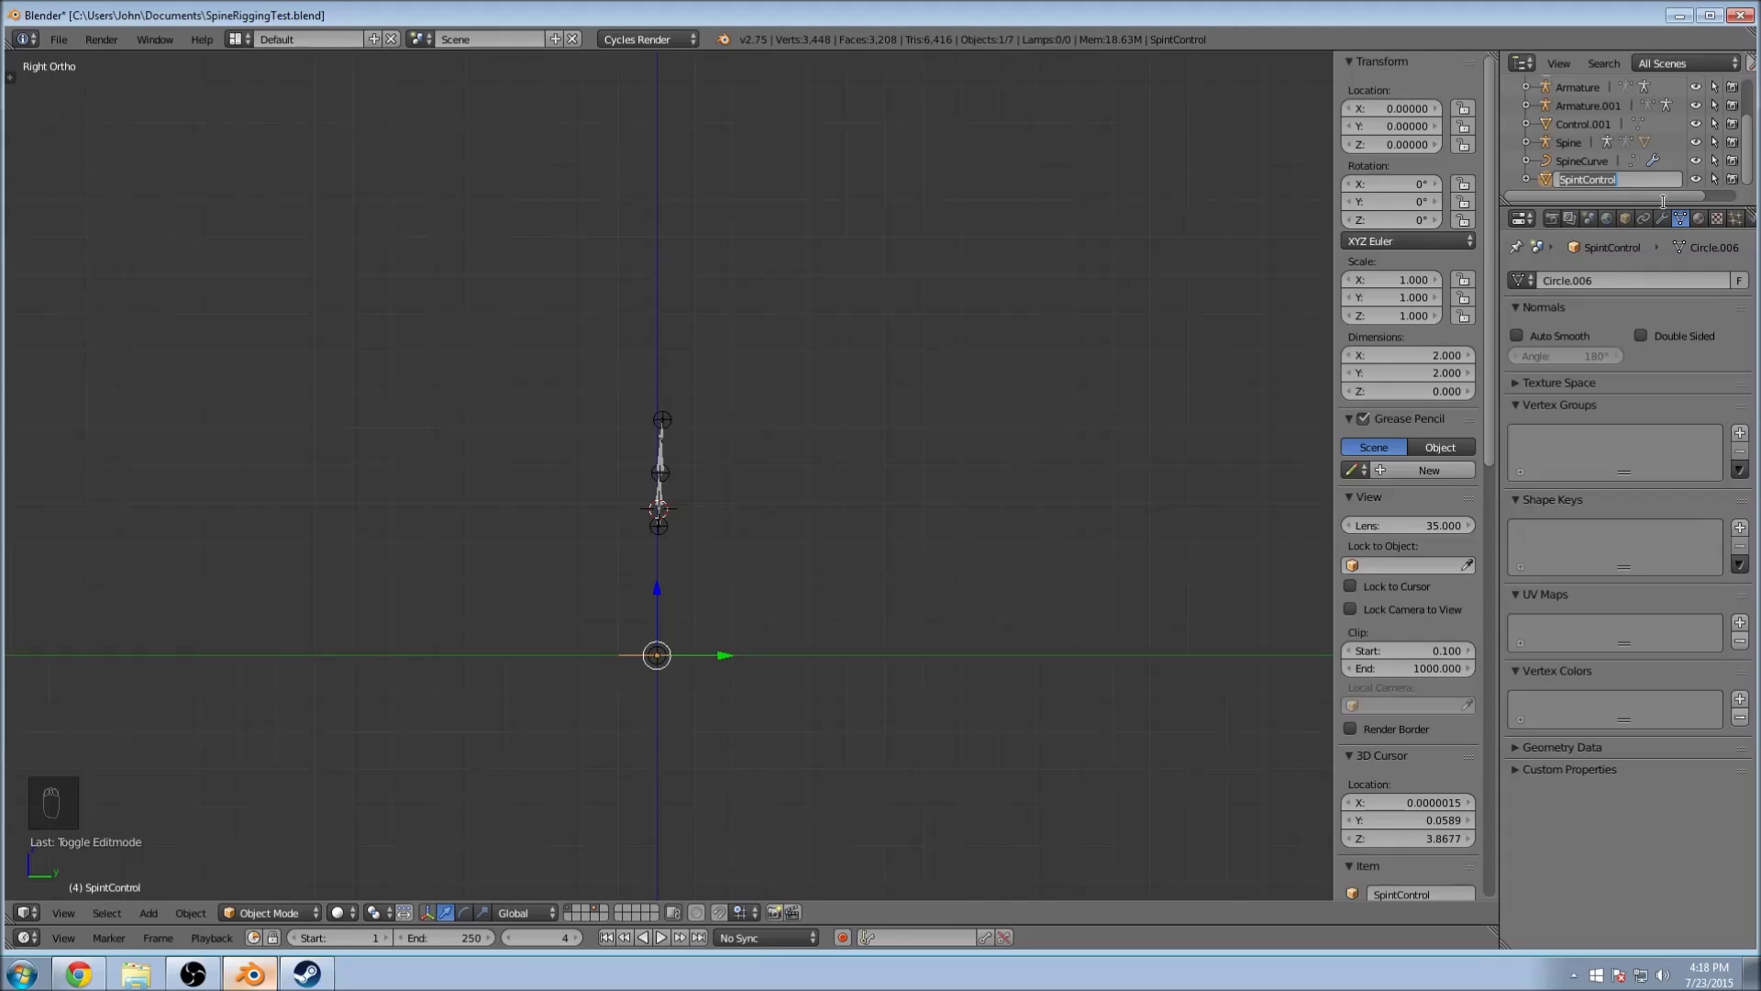
type("RotateControl")
key("Return")
Step: Clear the selection and select the two-bone RotateControl armature on the spine
scroll(826, 467, "up", 2)
key("a")
scroll(740, 528, "up", 4)
middle_click_drag(963, 512, 826, 537)
right_click(731, 535)
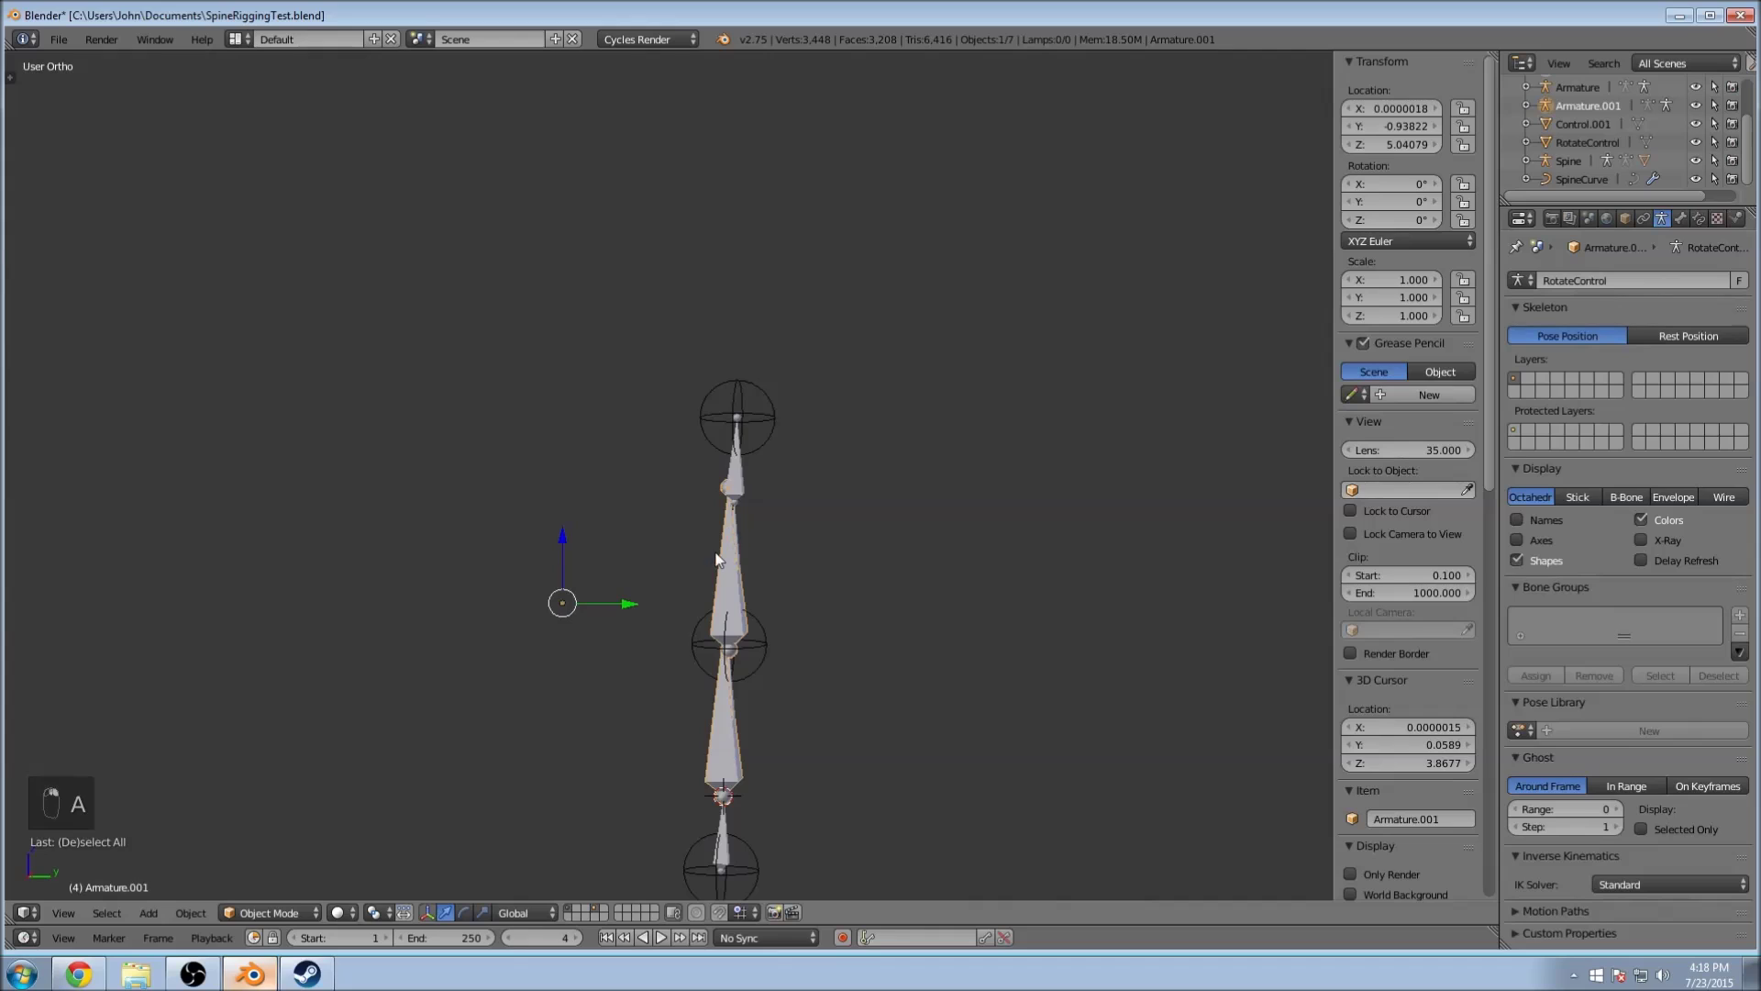
Step: Switch the two-bone rotate control armature to Pose Mode and set its maximum draw type to Wire
key("Tab")
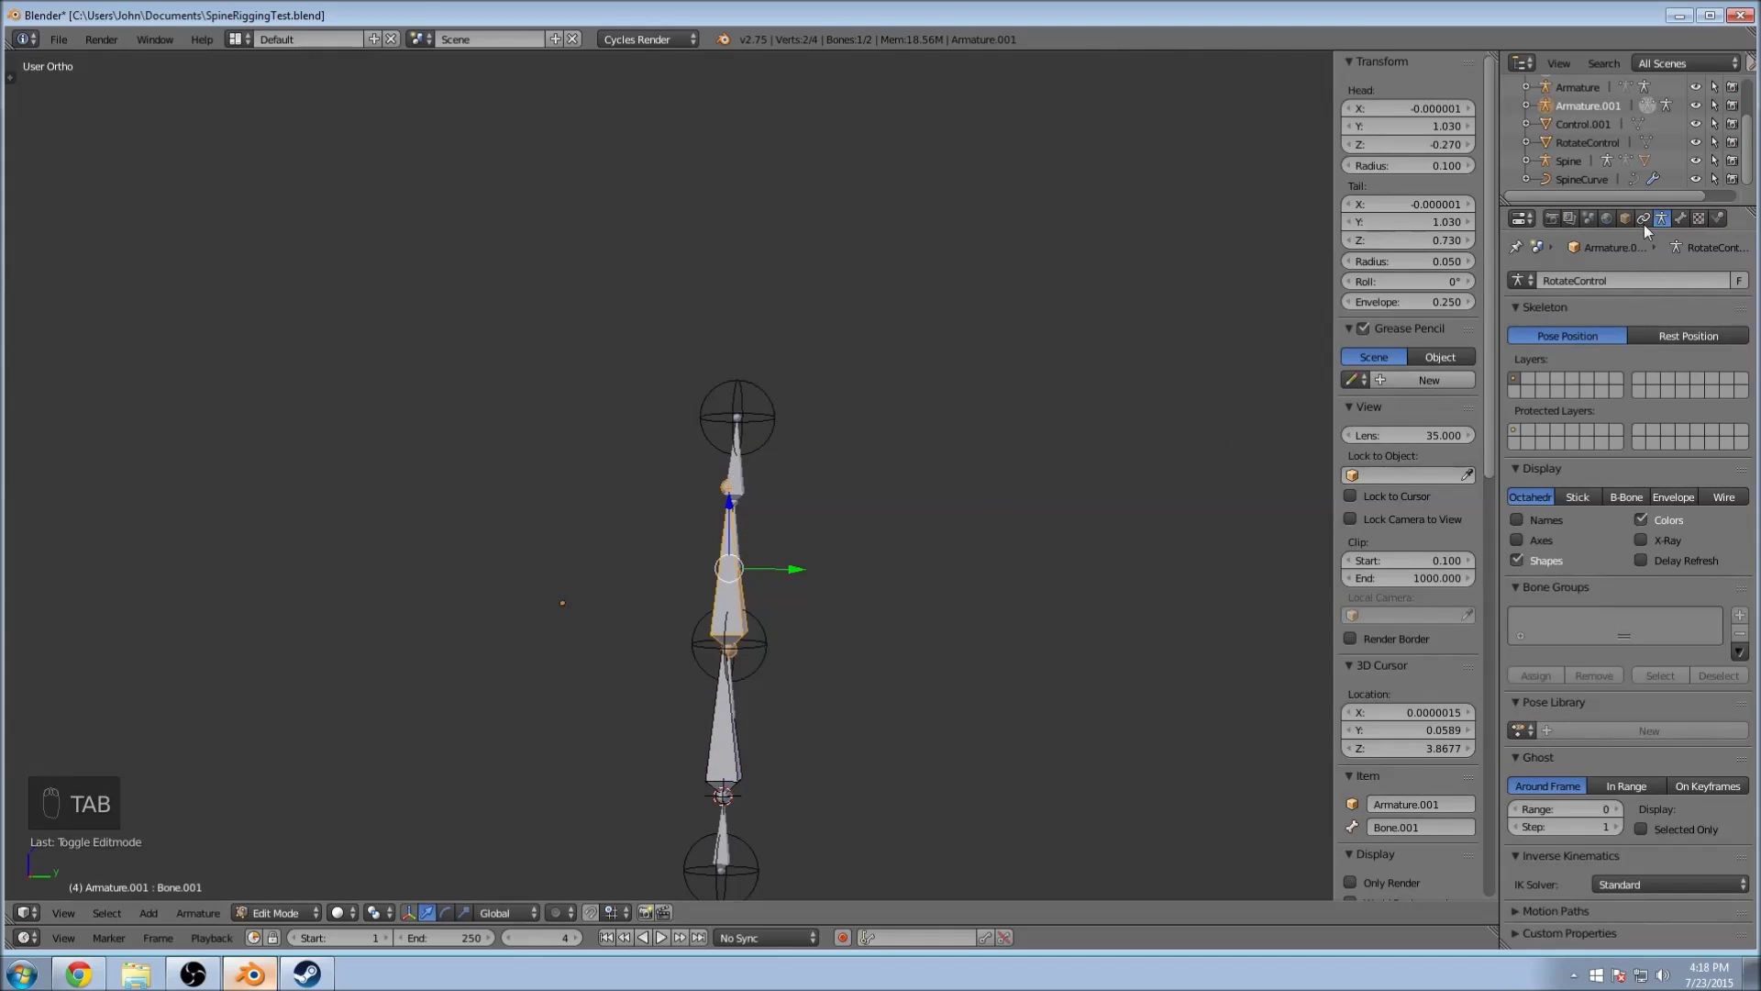
left_click(281, 919)
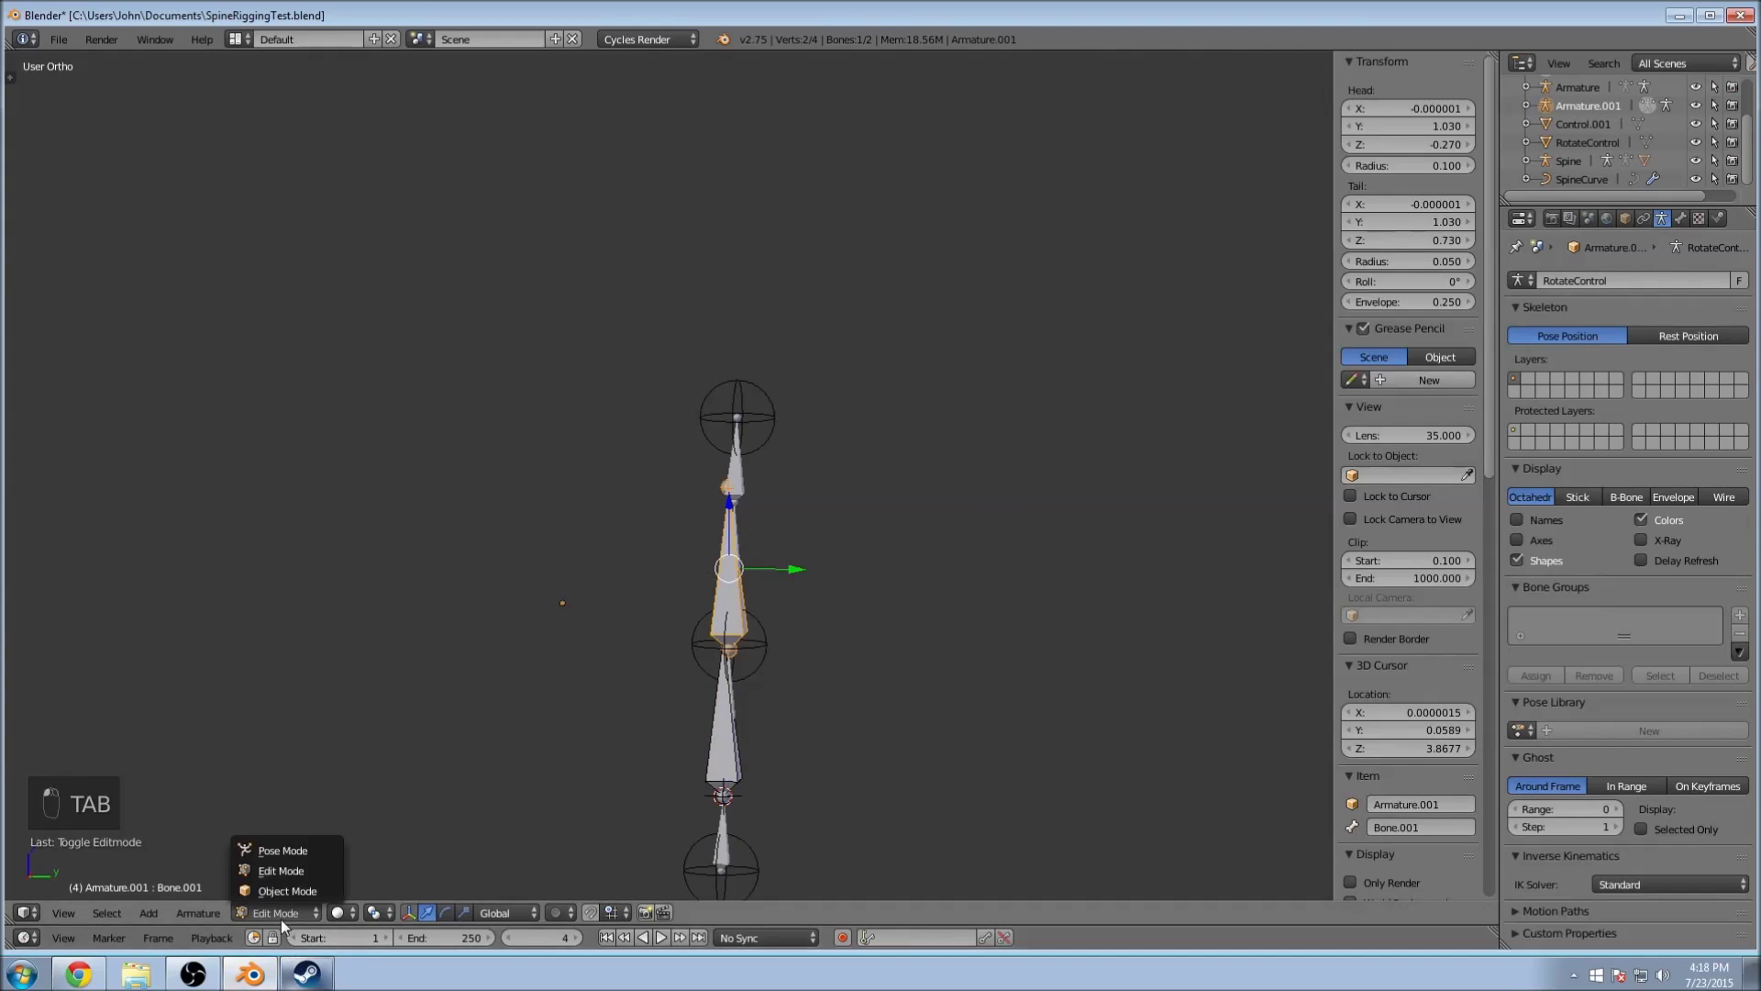
left_click(275, 851)
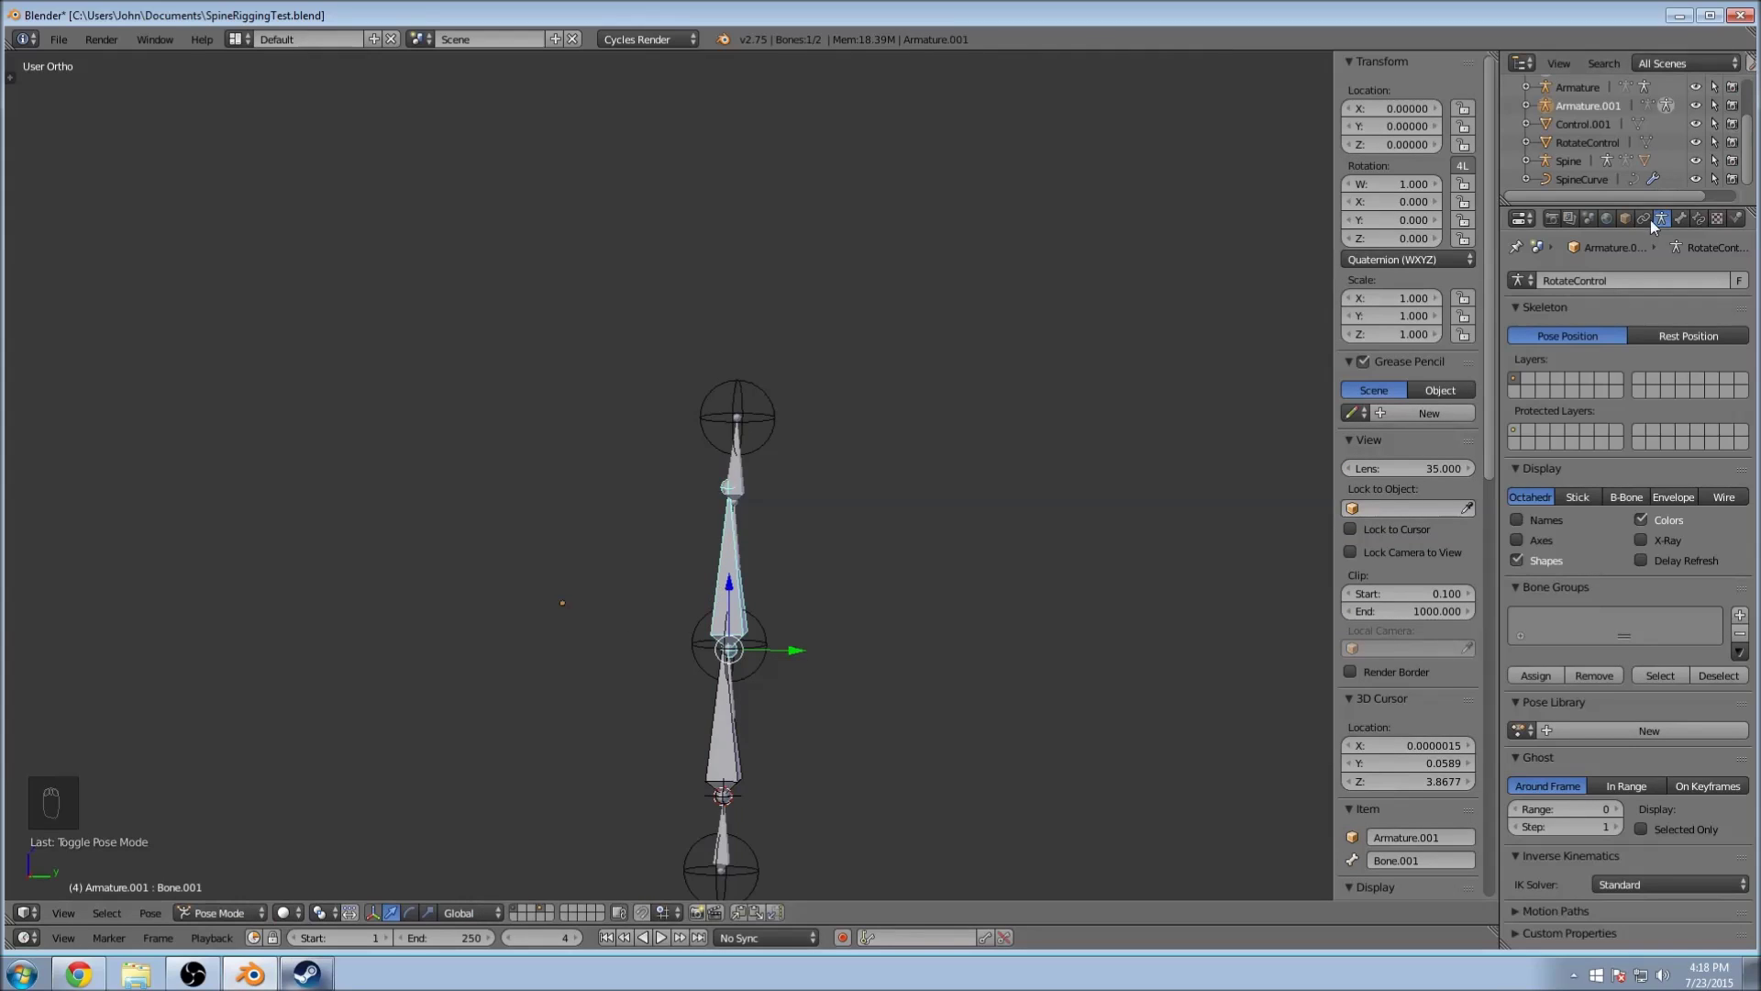
left_click(1626, 218)
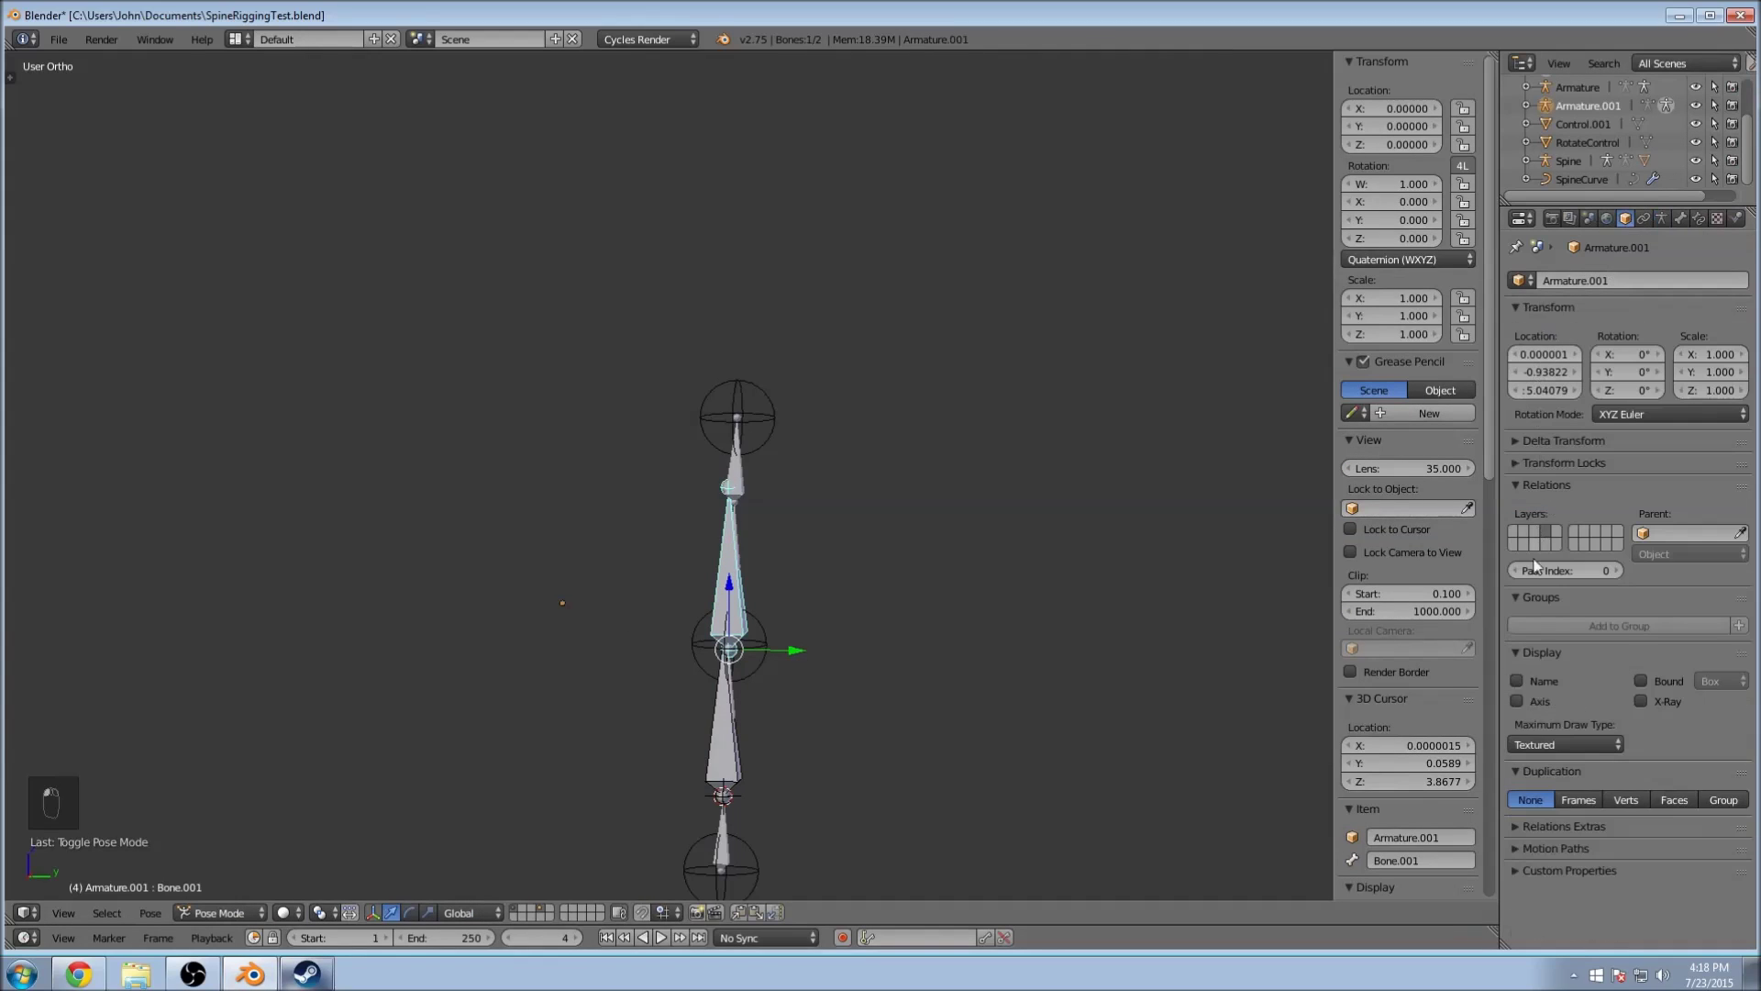
left_click(1541, 745)
left_click(1561, 745)
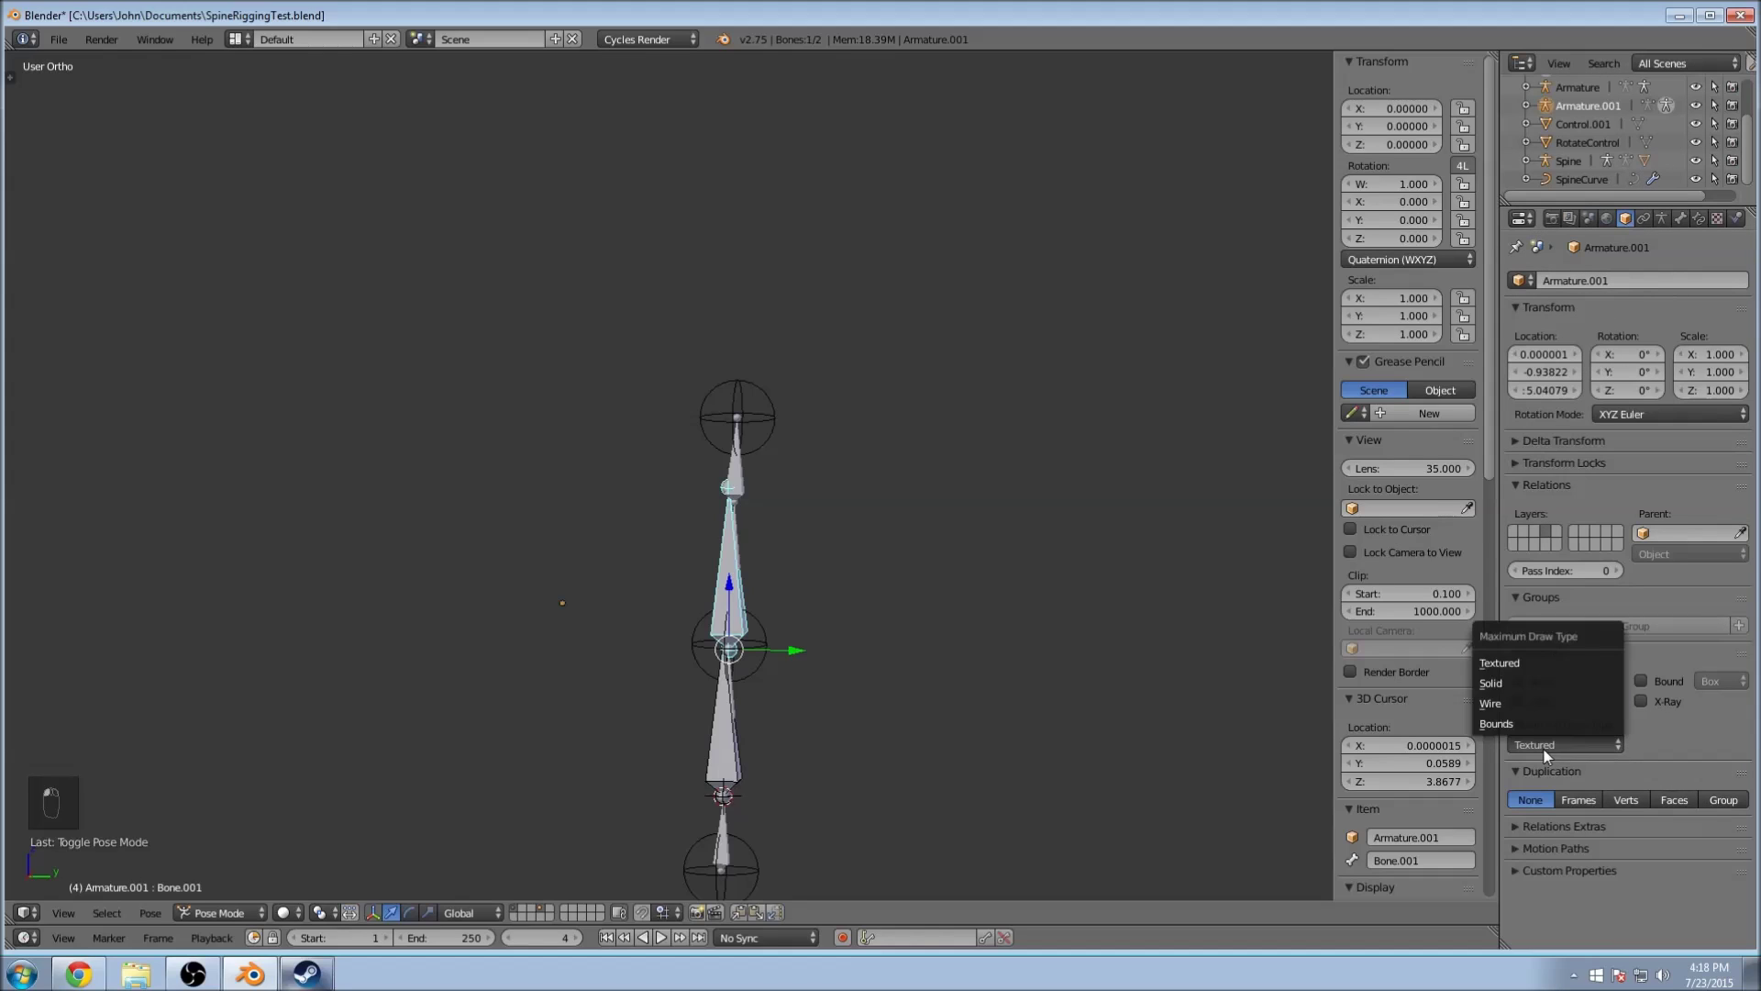
left_click(1564, 704)
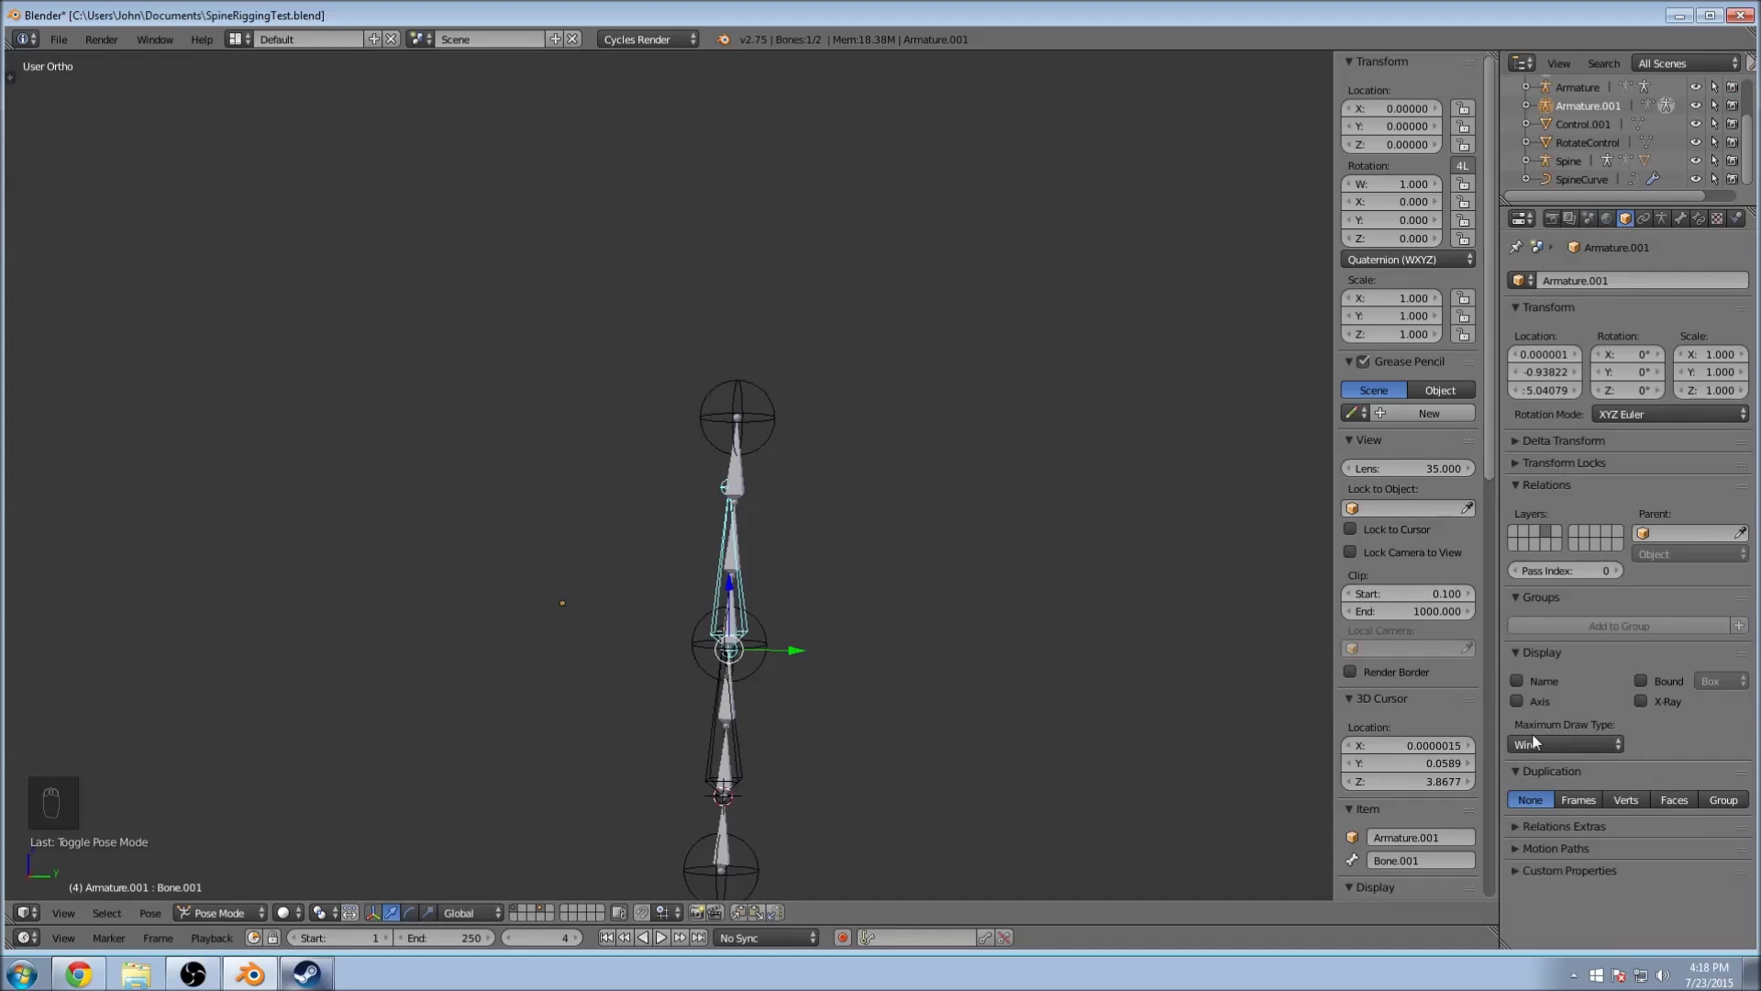
Step: Assign the RotateControl circle as the custom shape of the upper rotate control bone
middle_click_drag(842, 366, 905, 306, "shift")
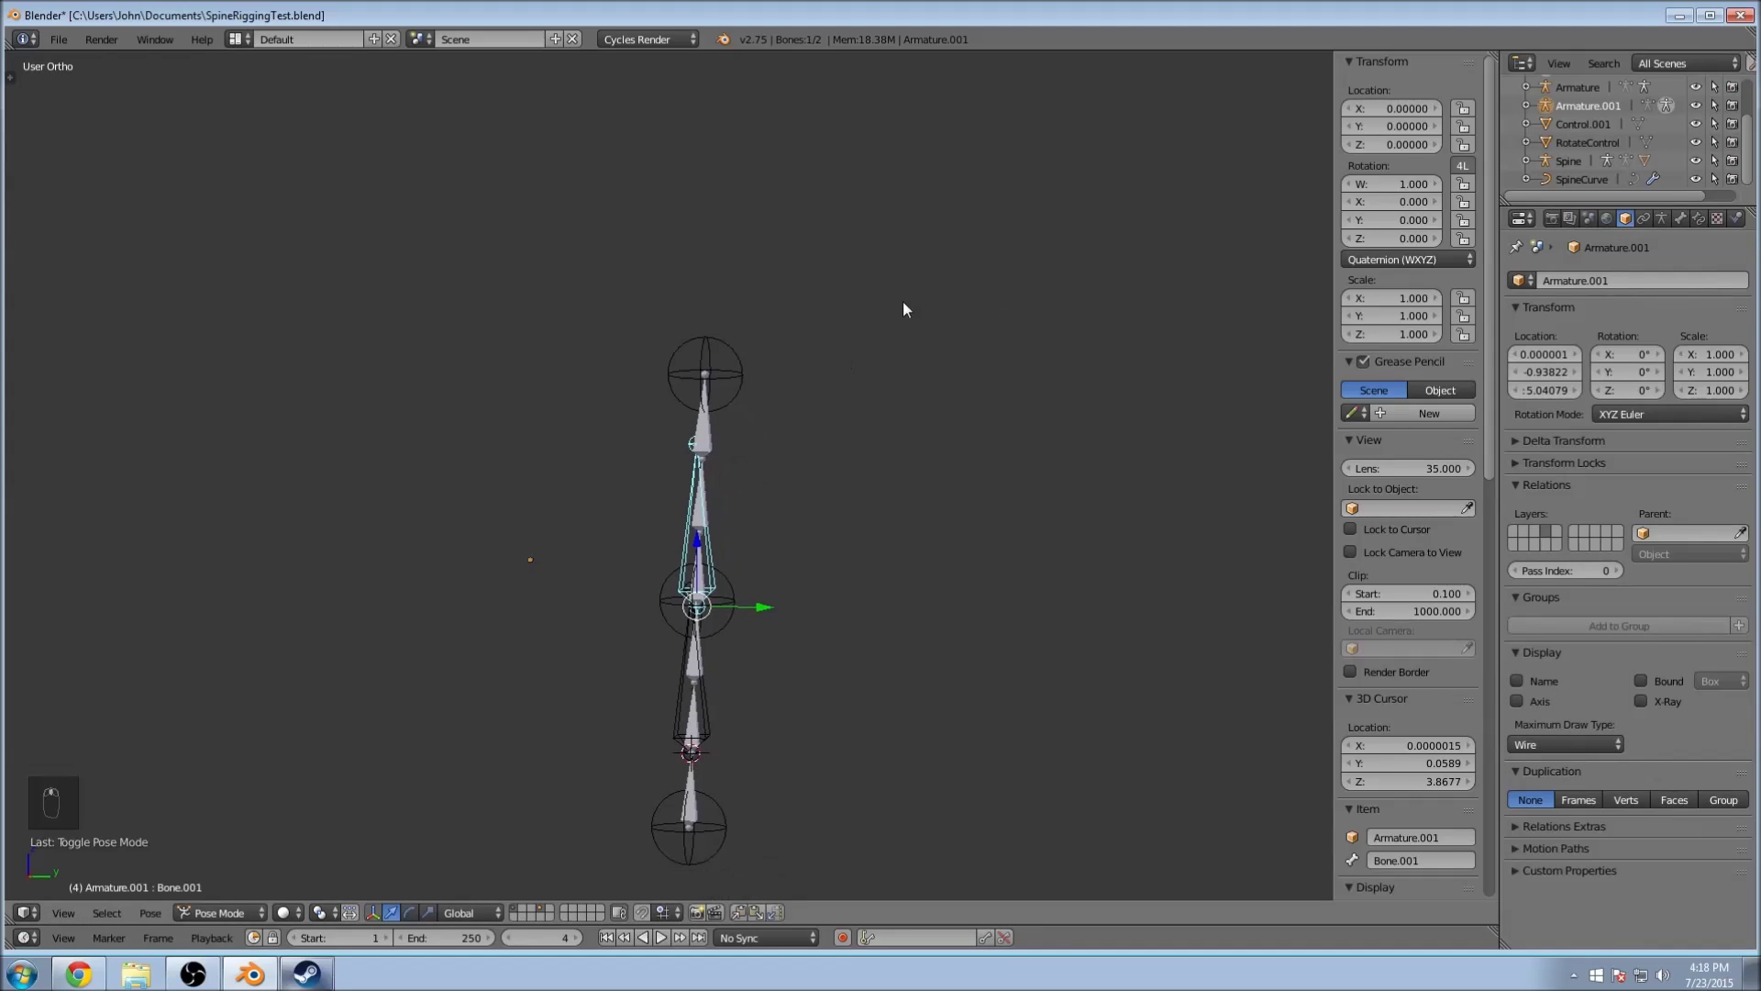
left_click(1679, 220)
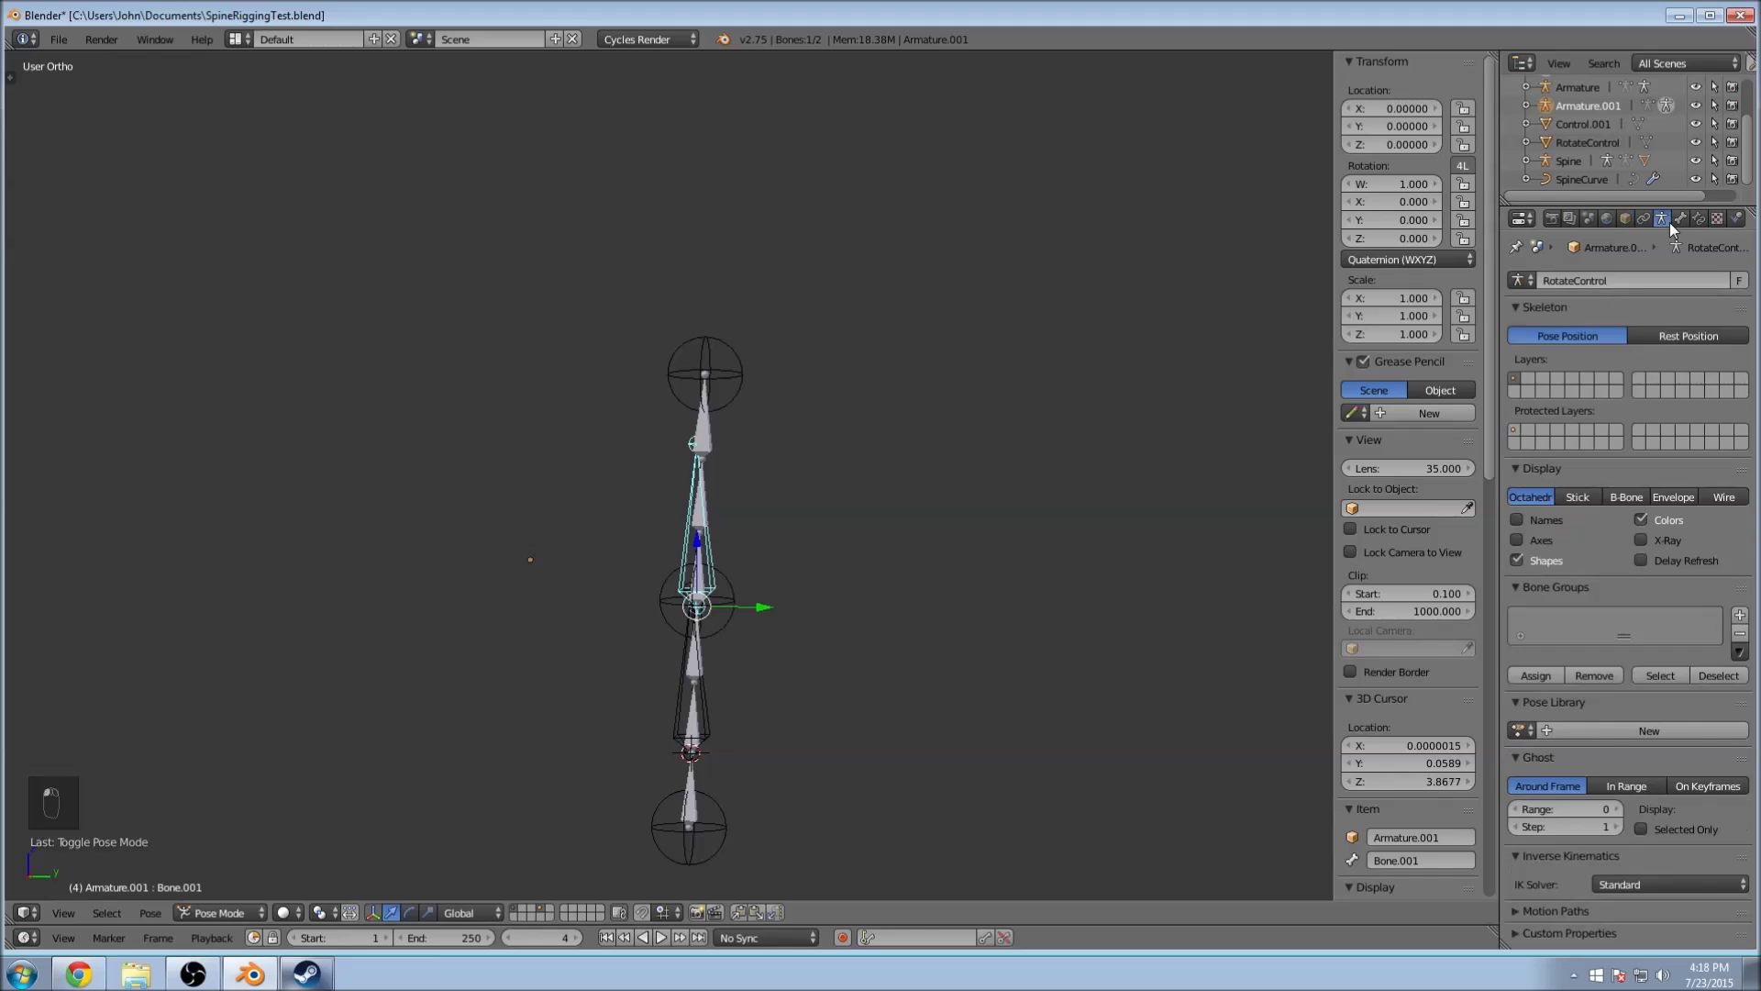
left_click(1677, 704)
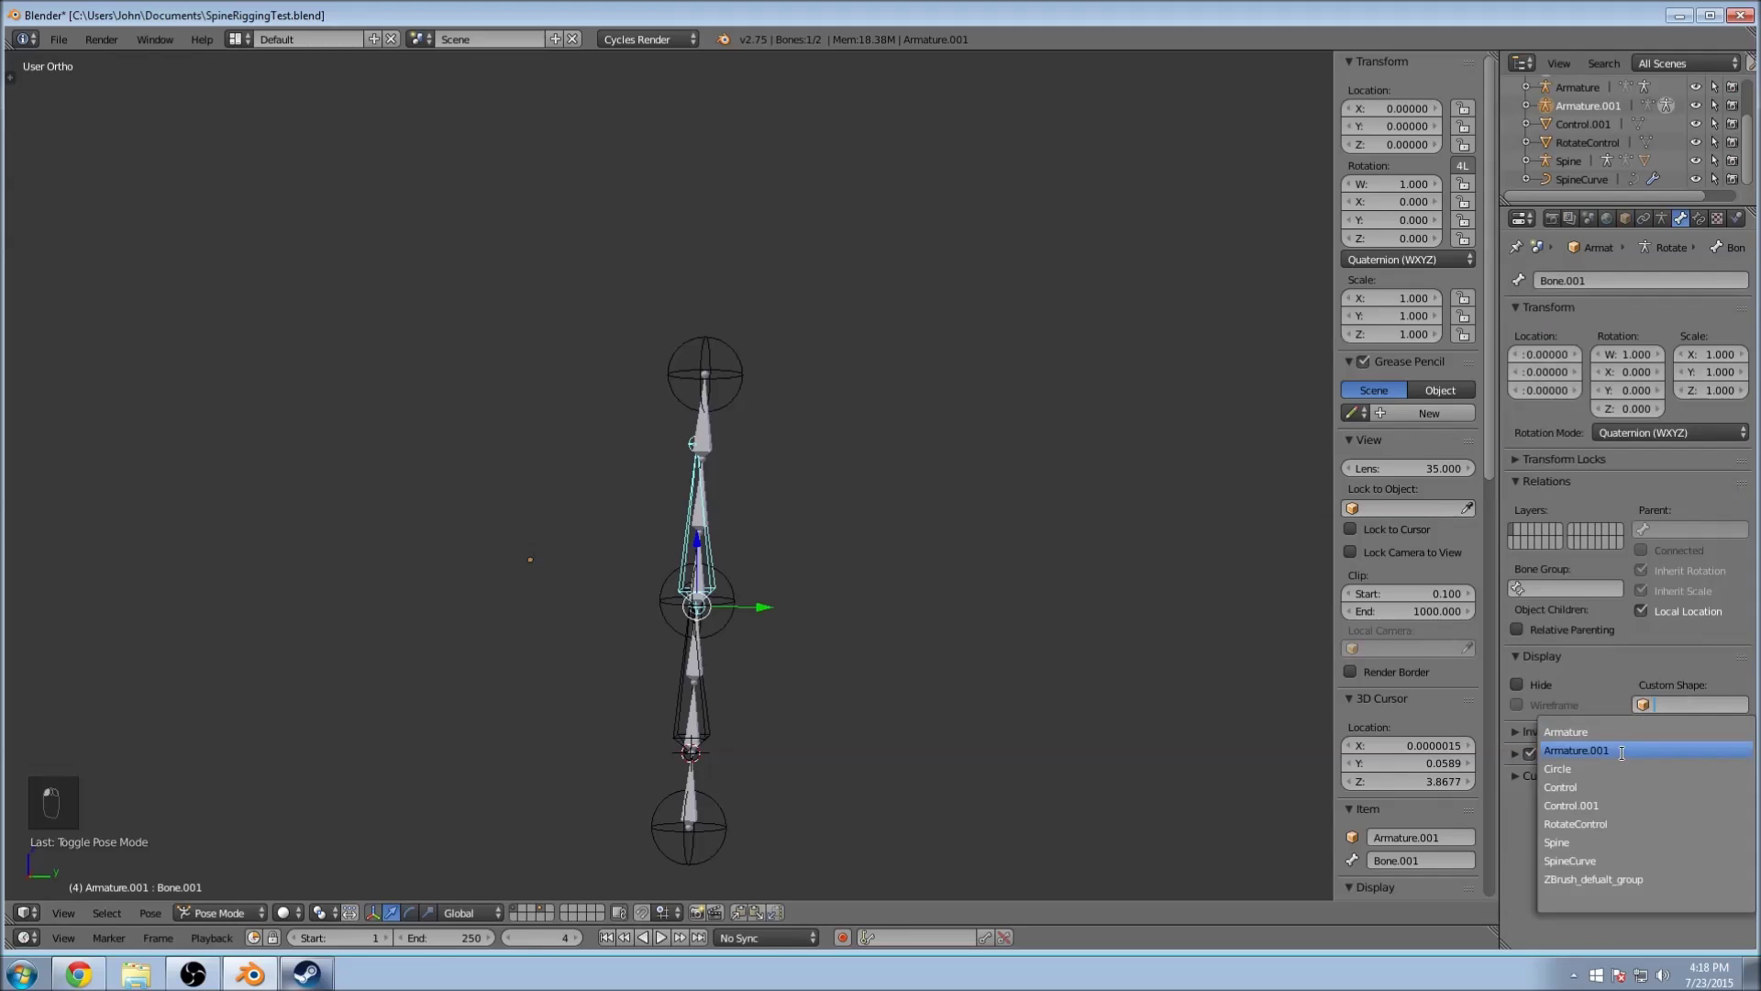
left_click(1614, 824)
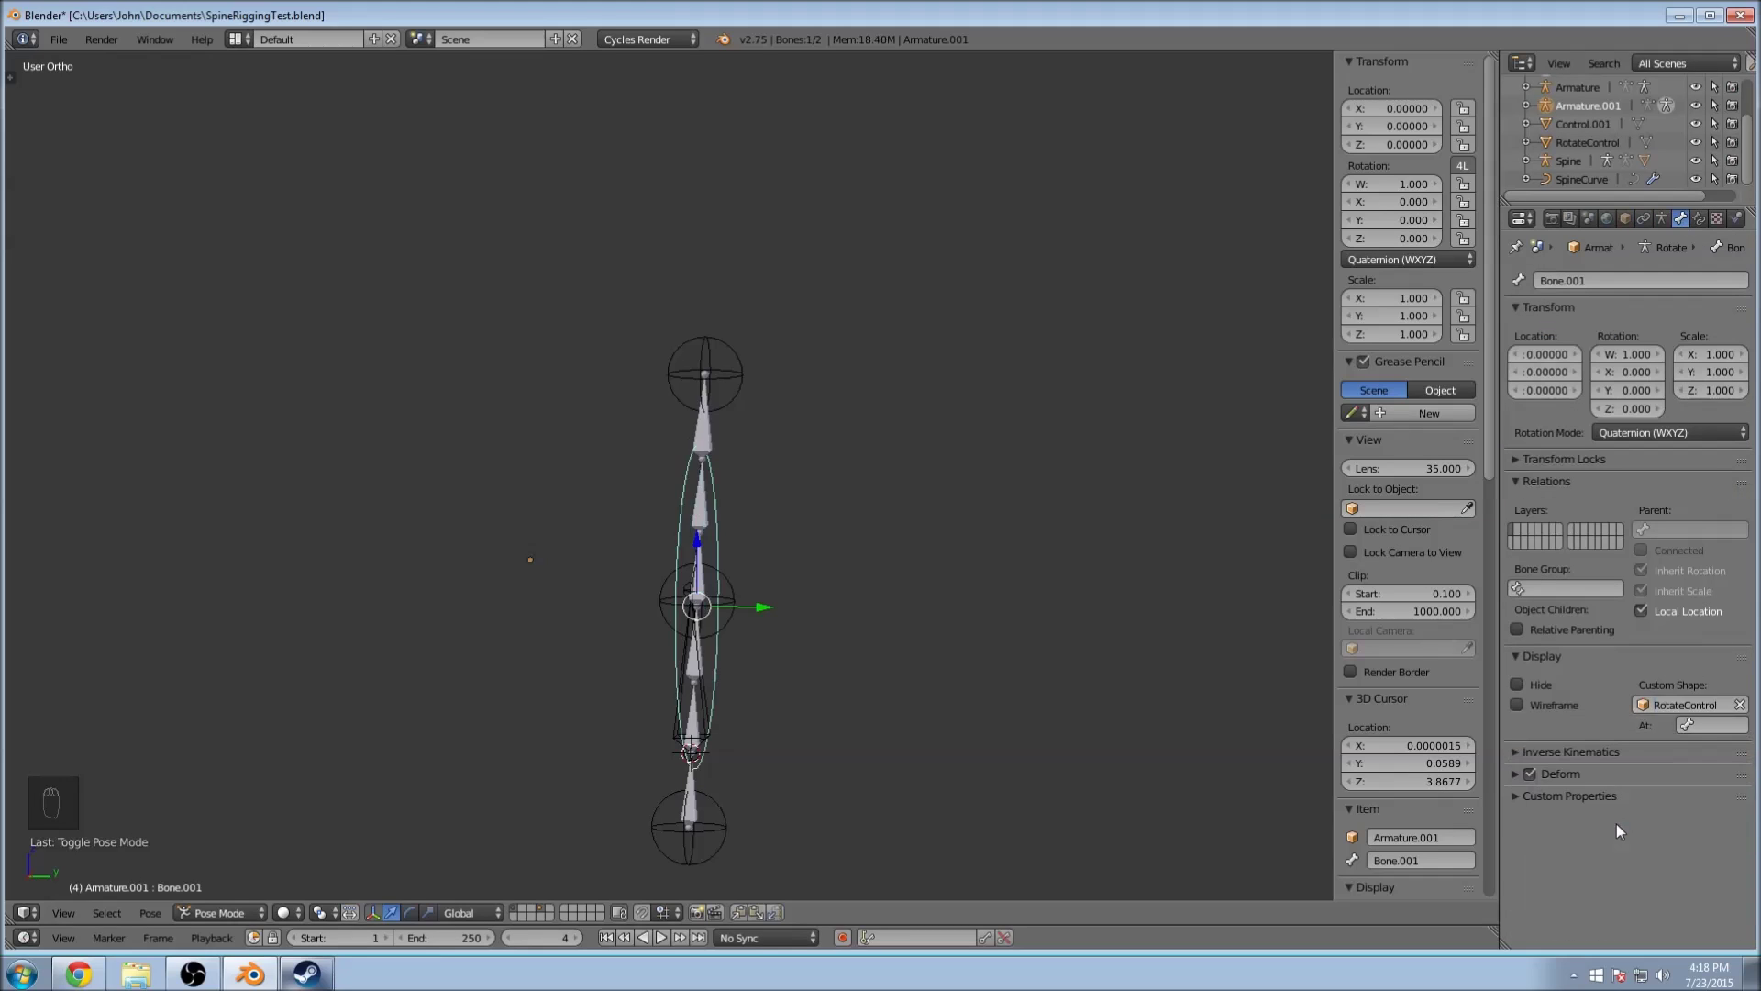
Step: Rotate the upper rotate control bone 90 degrees around the global X axis
mouse_move(742, 488)
middle_mouse_down()
mouse_move(924, 484)
mouse_move(774, 641)
mouse_move(694, 620)
mouse_move(773, 497)
middle_mouse_up()
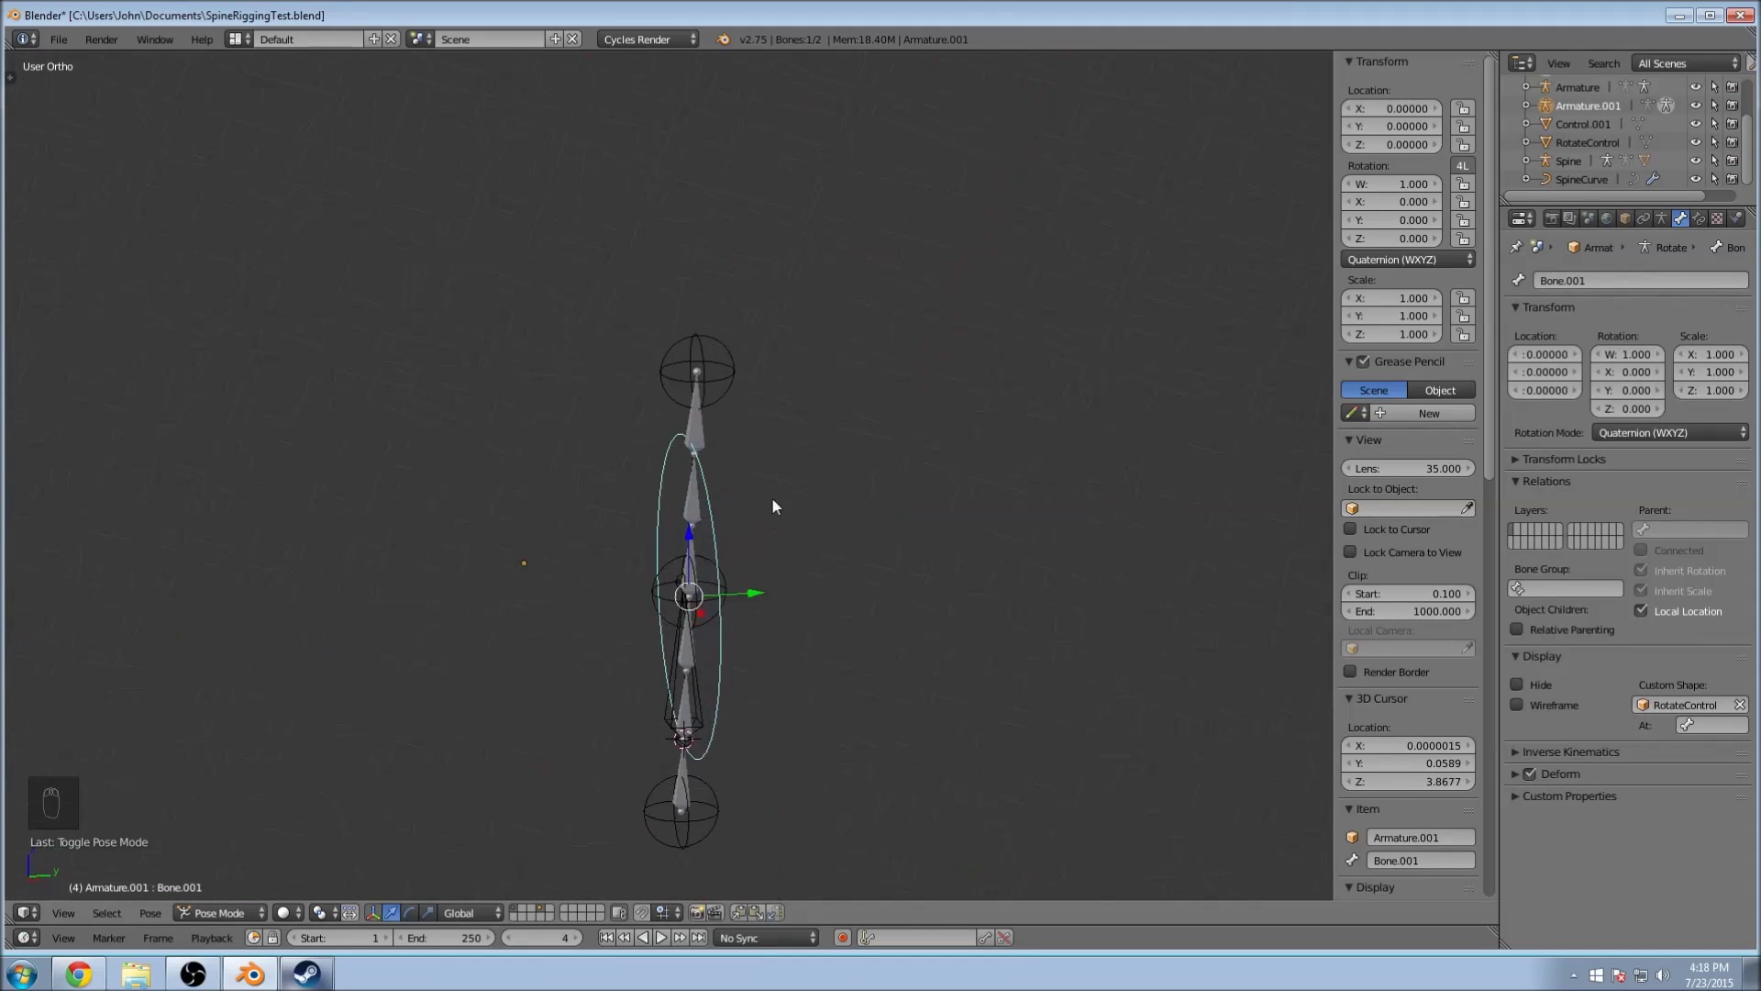
key("r")
key("x")
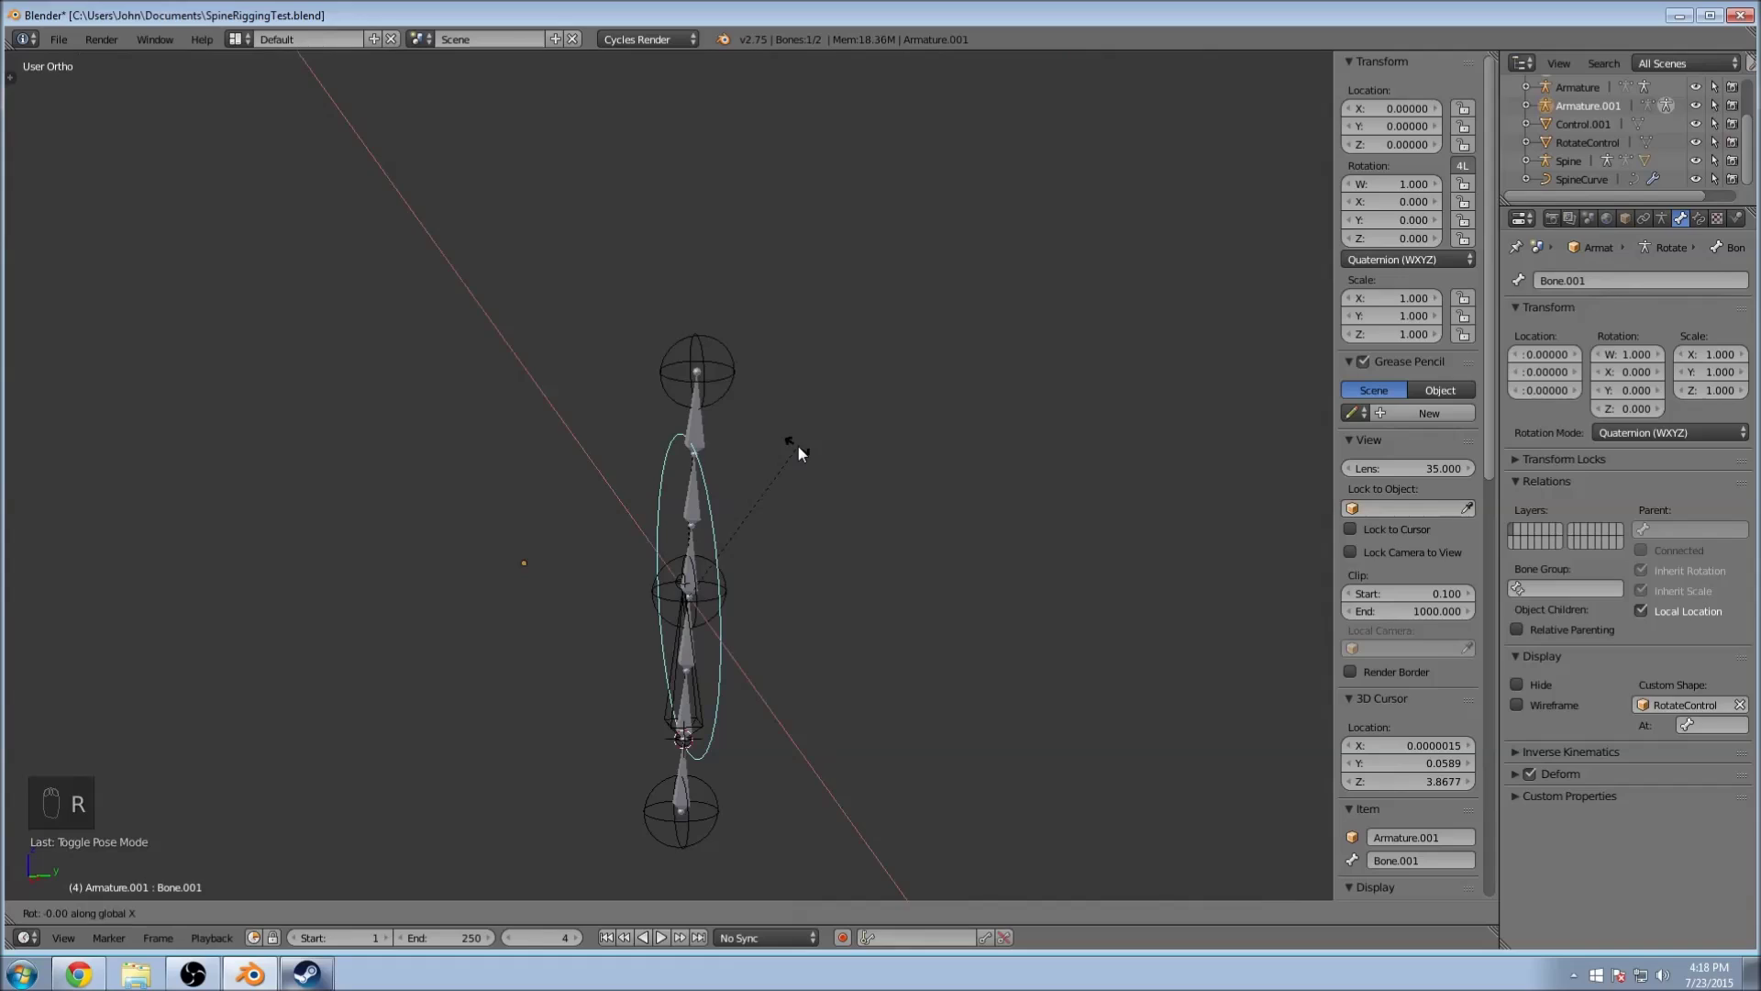
type("90")
key("Return")
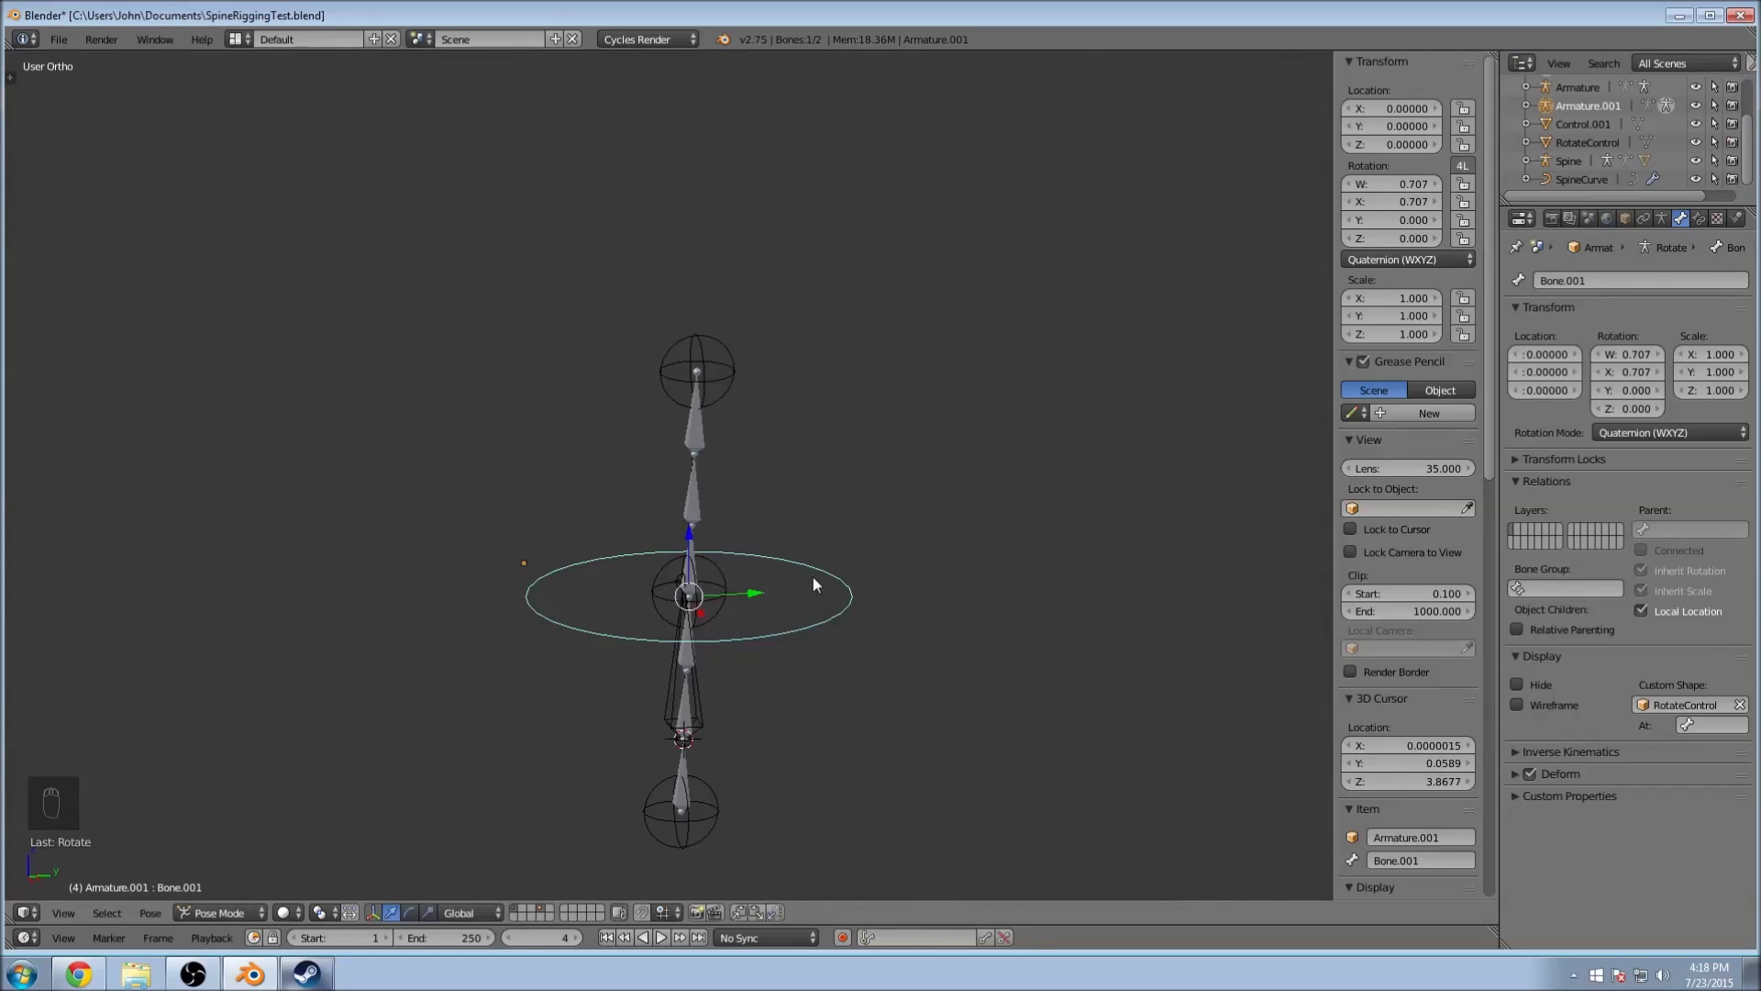
Step: Select the lower rotate control bone and assign RotateControl as its custom shape
scroll(798, 468, "up", 3)
scroll(825, 543, "down", 2, "shift")
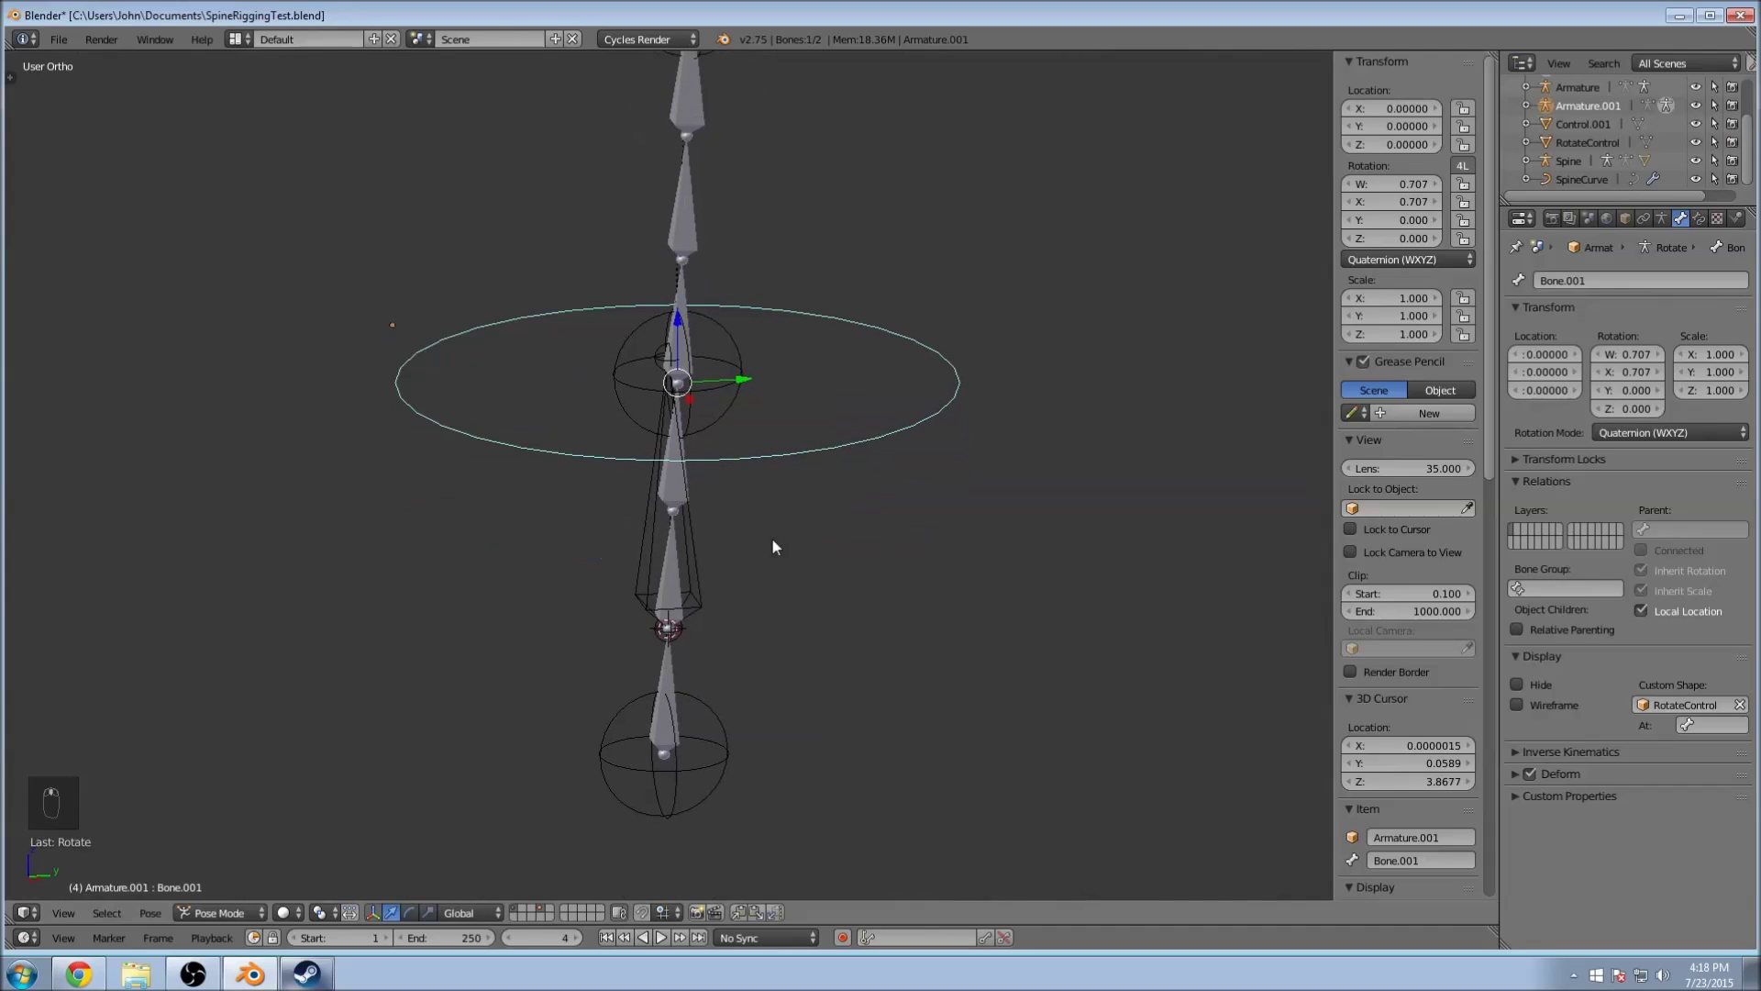
right_click(703, 596)
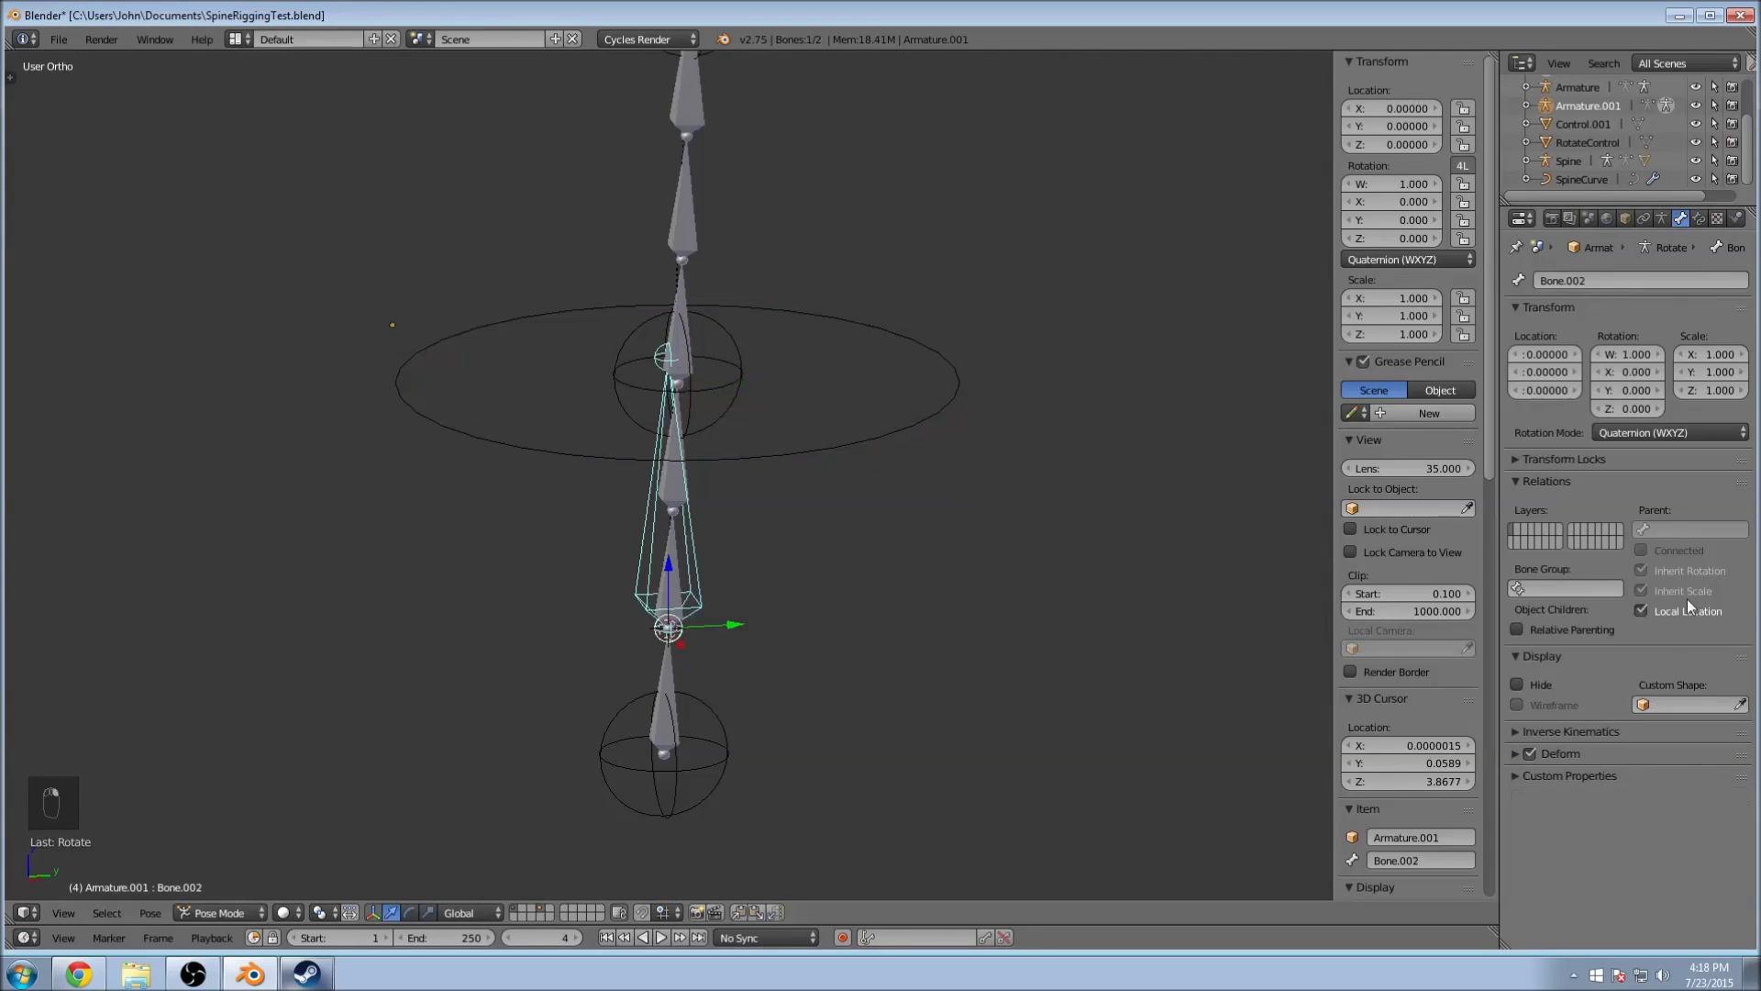
left_click(1670, 699)
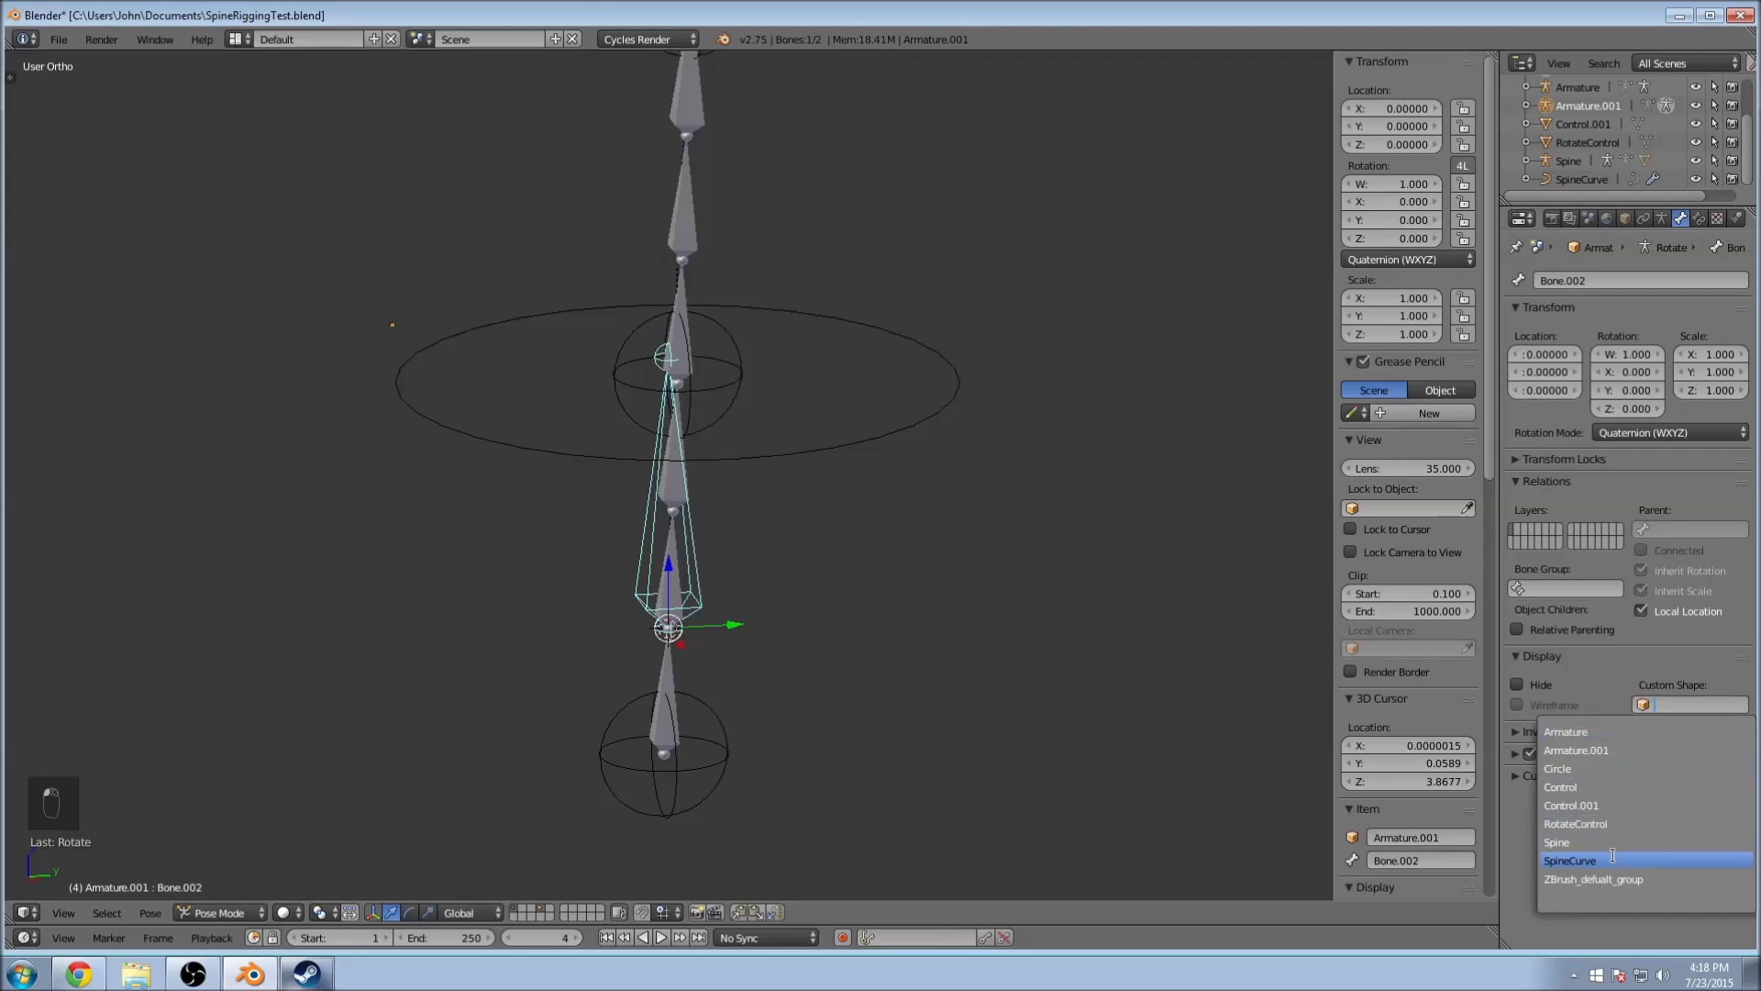
left_click(1622, 823)
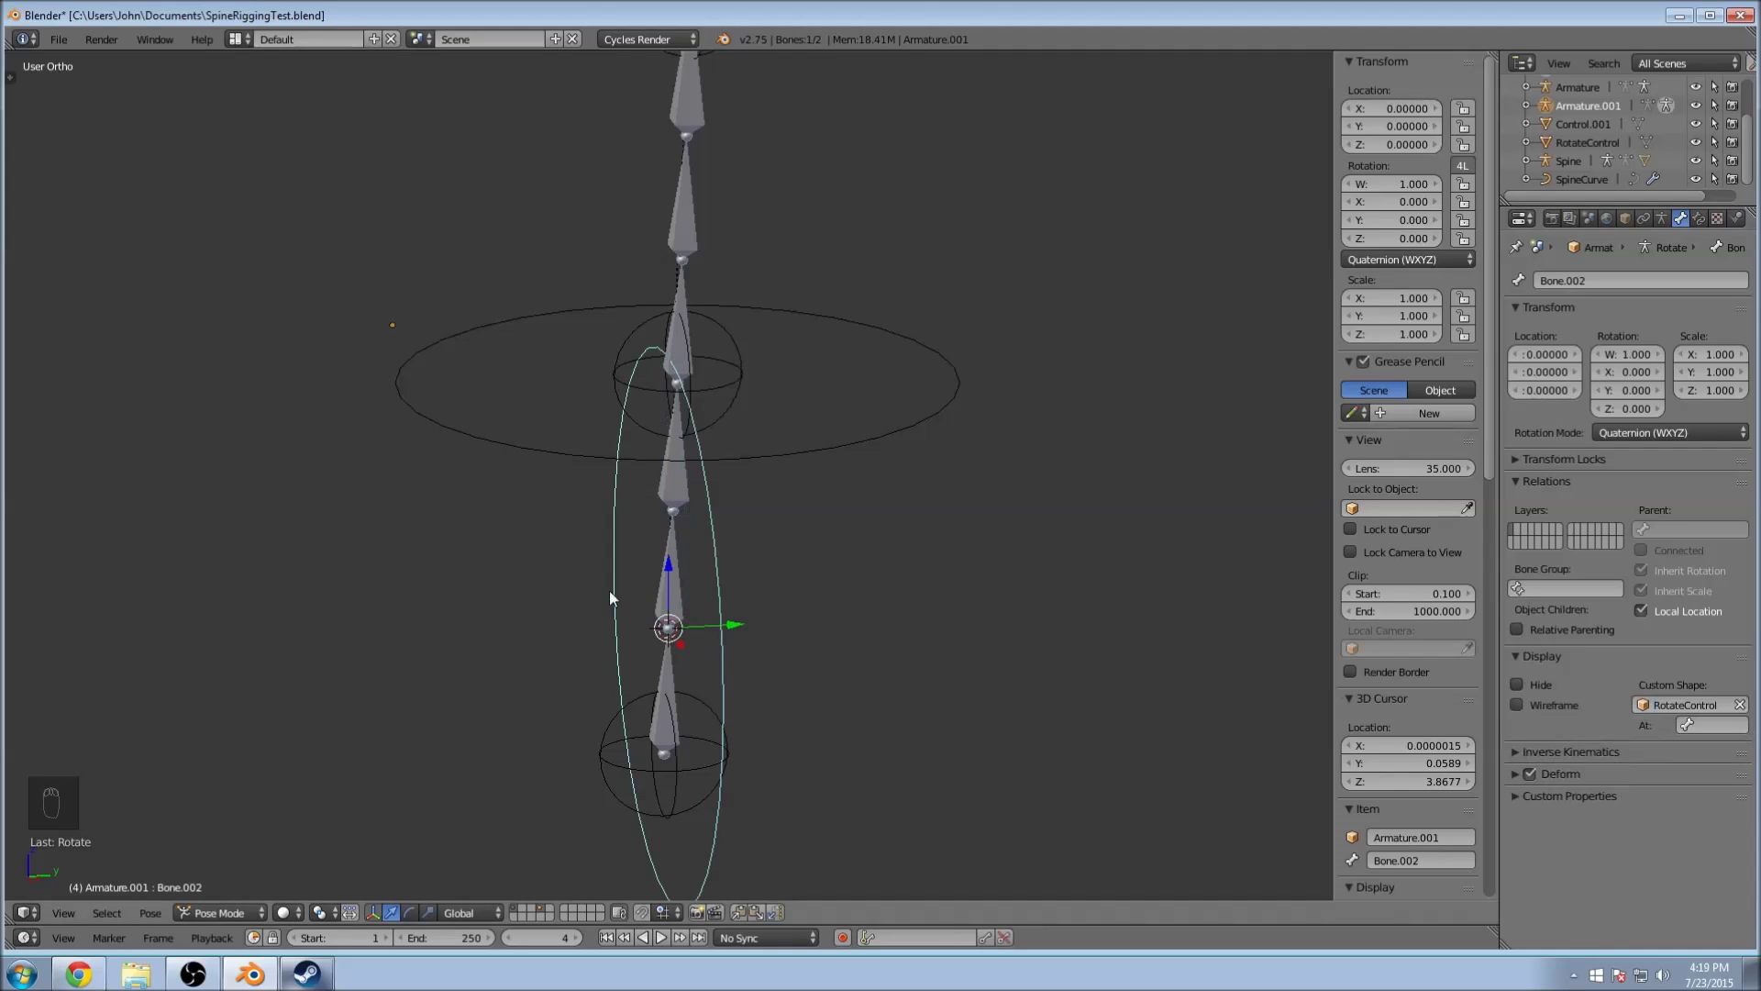
Step: Rotate the lower rotate control bone 90 degrees around the X axis, clear the selection, and use a perspective view
type("rx90")
left_click(970, 471)
scroll(1004, 494, "down", 5)
key("a")
middle_click_drag(878, 470, 845, 540)
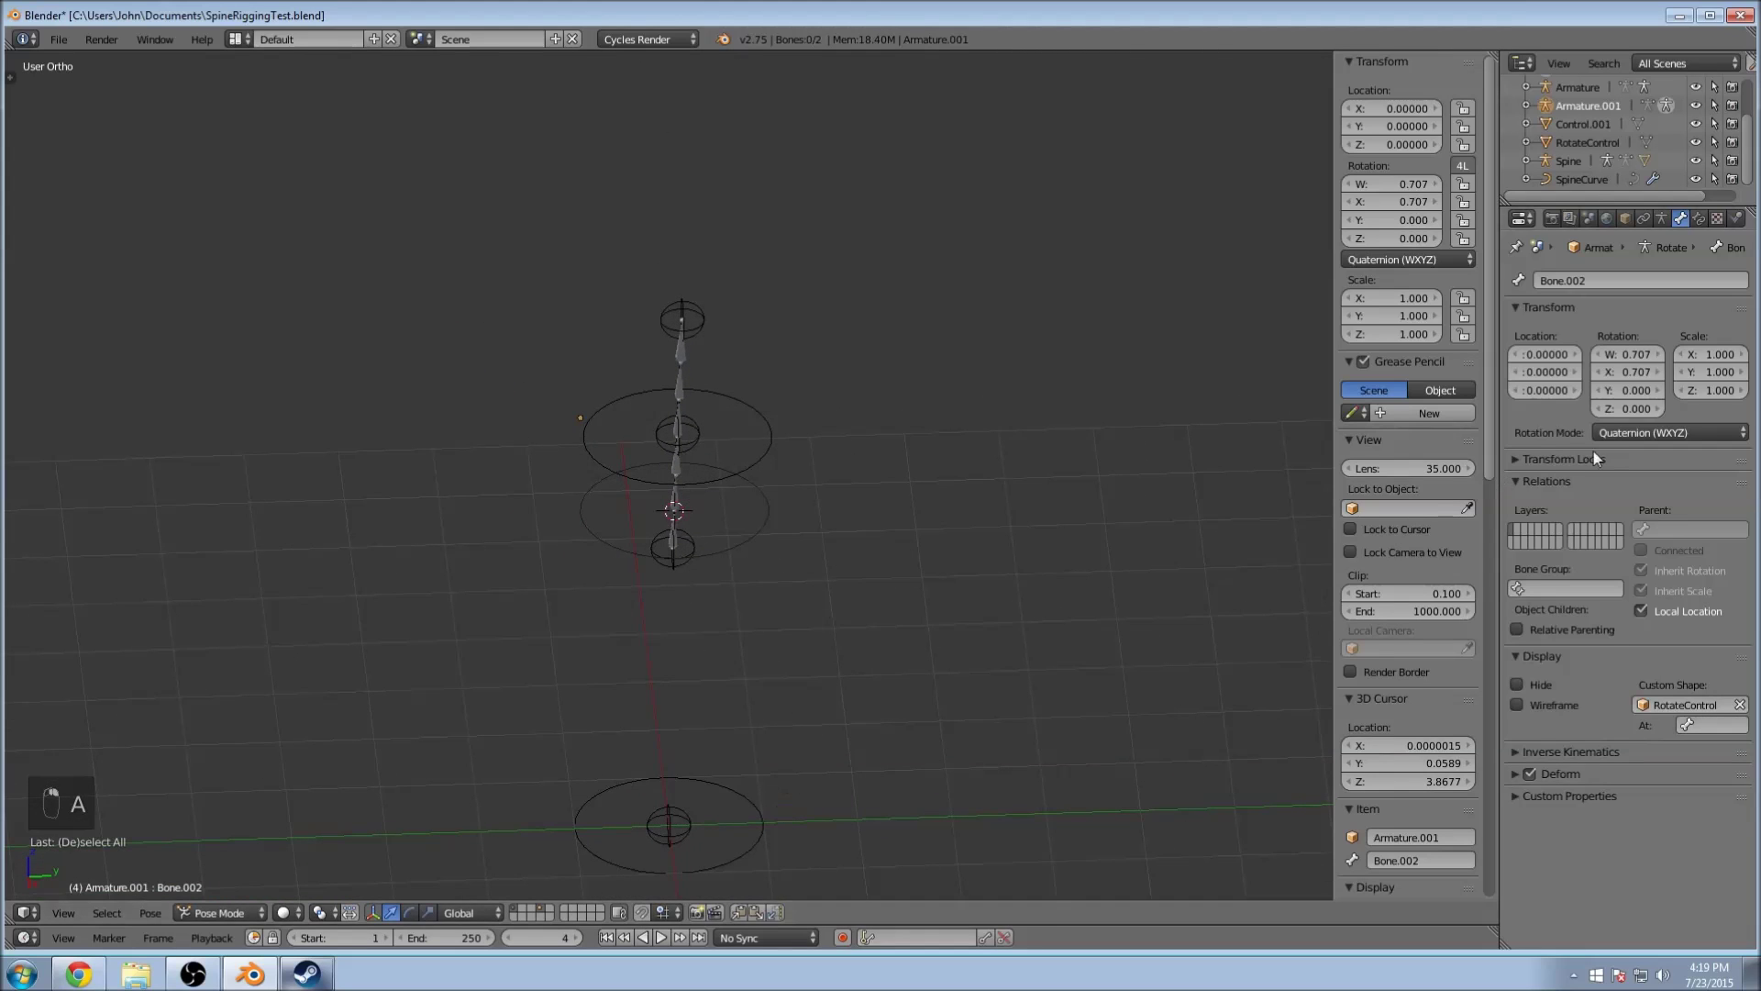
key("KP_5")
middle_click_drag(736, 474, 702, 676)
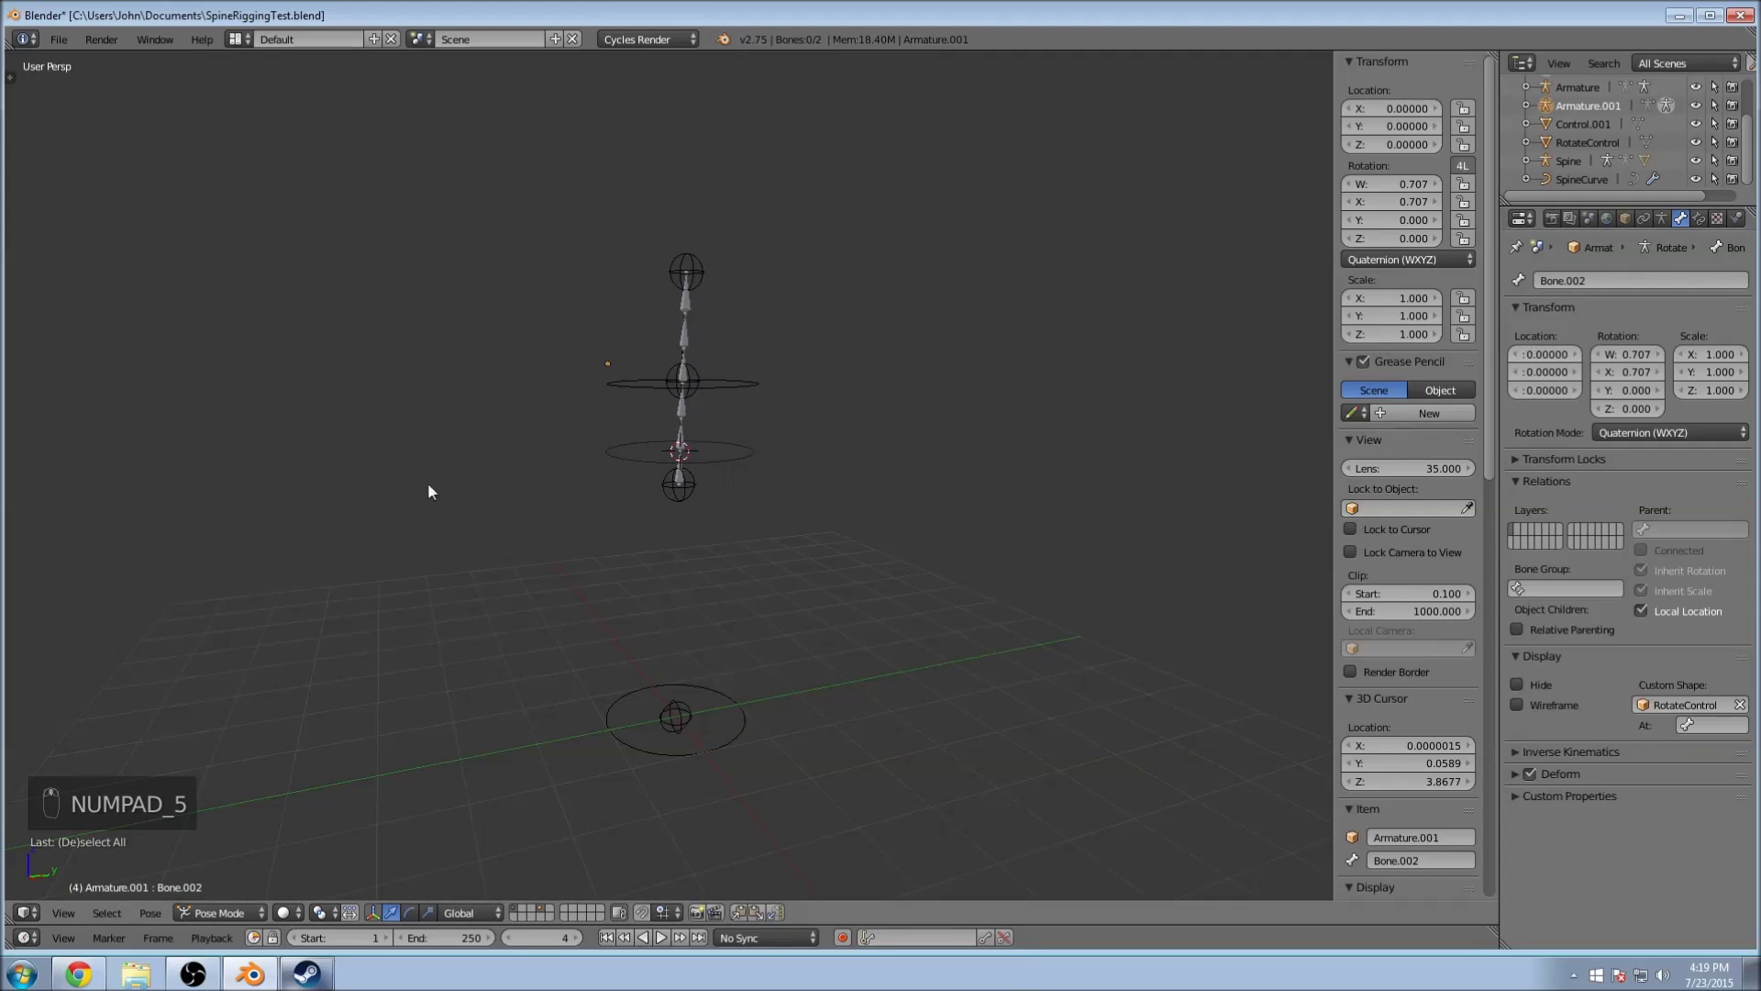
Step: Return to Object Mode and unhide the torso mesh
left_click(229, 908)
left_click(226, 888)
middle_click_drag(943, 358, 826, 725)
key("alt+h")
Step: Scale the RotateControl circle mesh at the world origin in Edit Mode to about 1.7 units across, then return to Object Mode
right_click(702, 824)
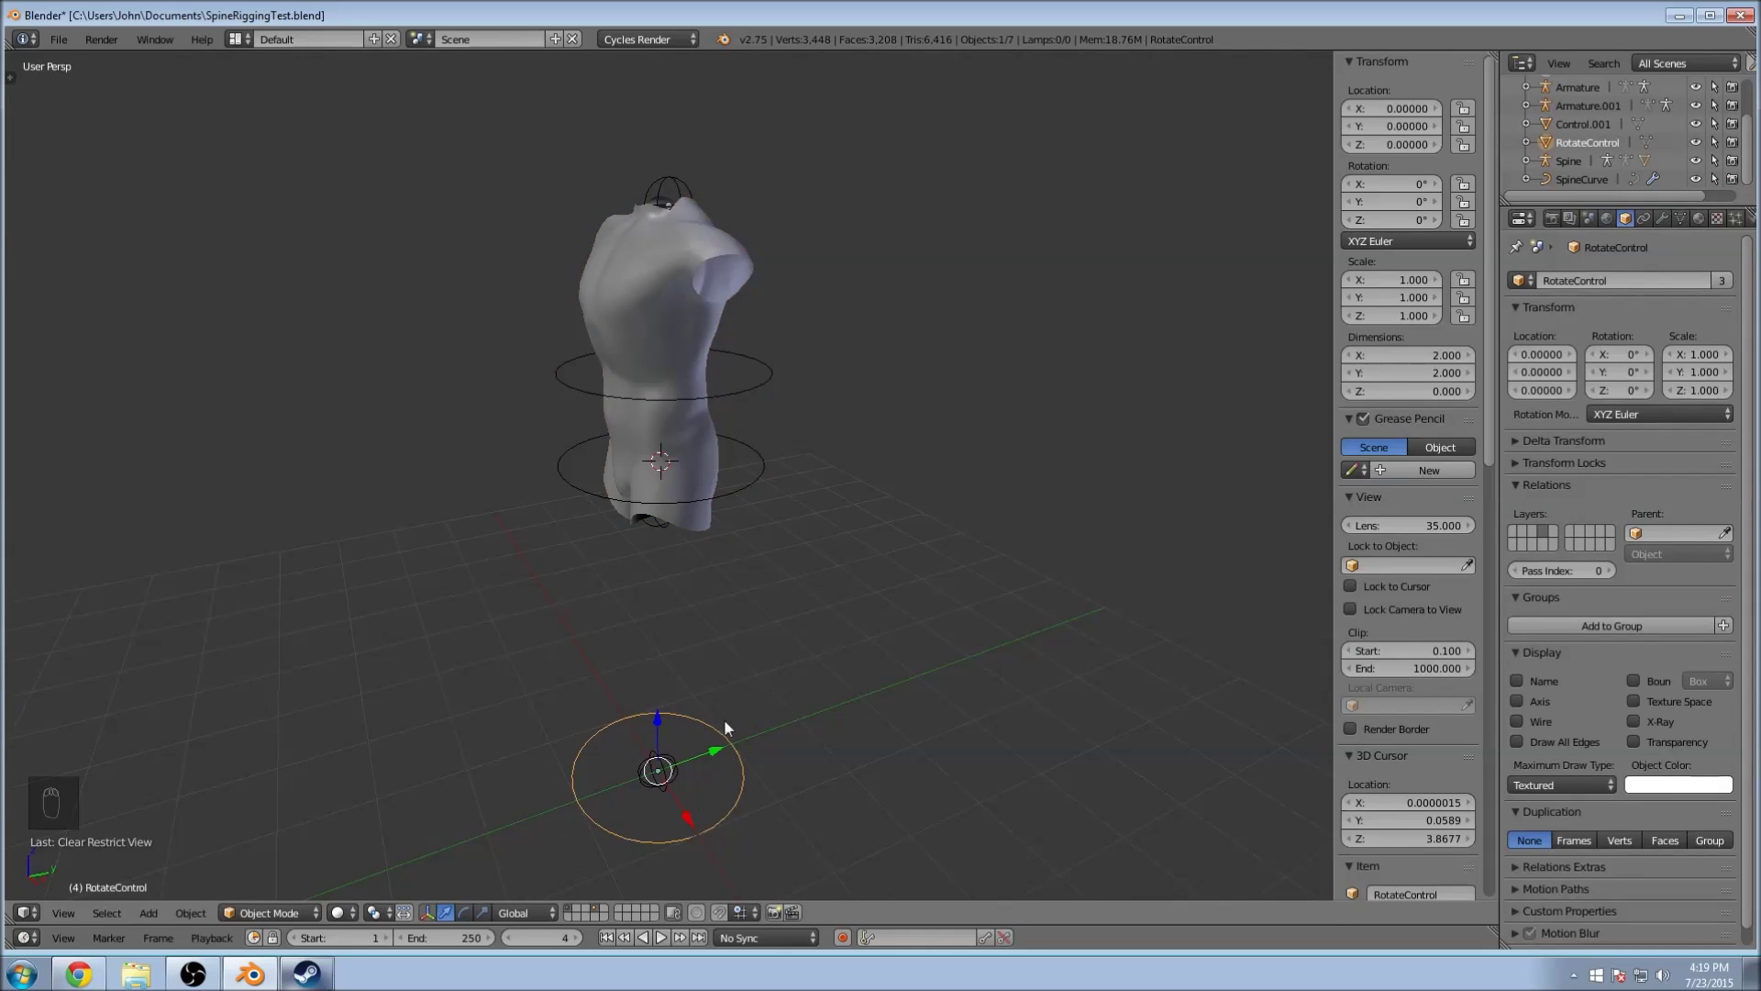
key("Tab")
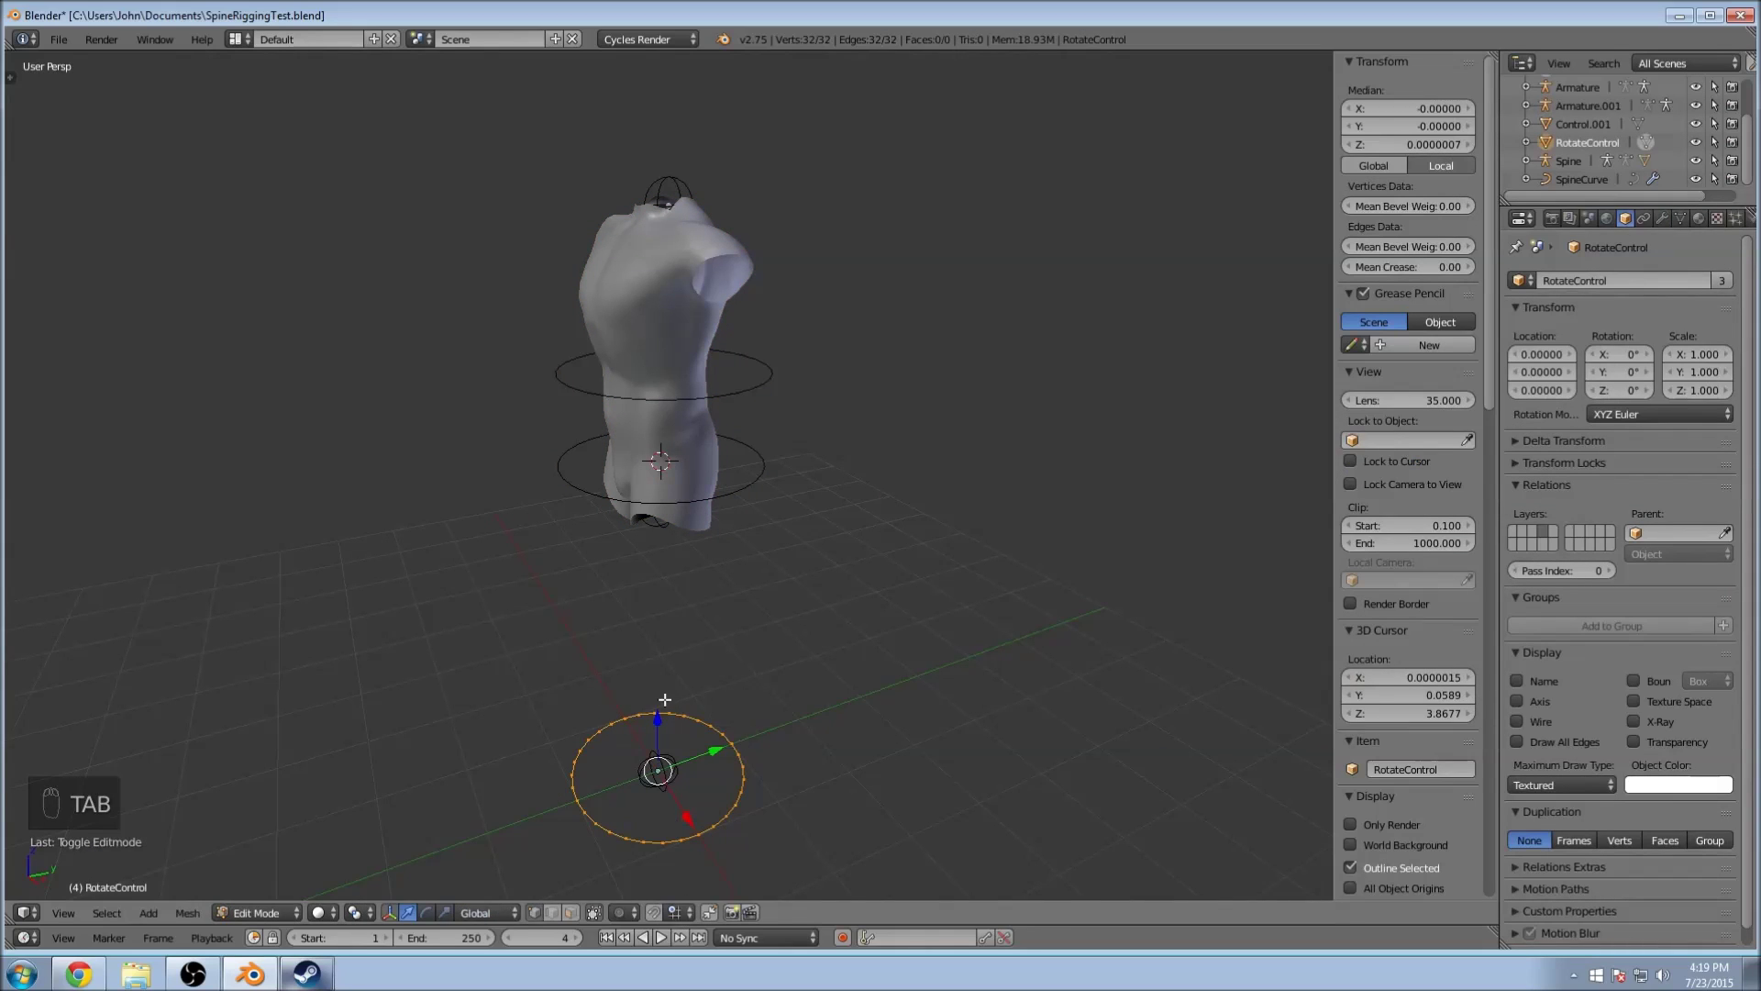
key("s")
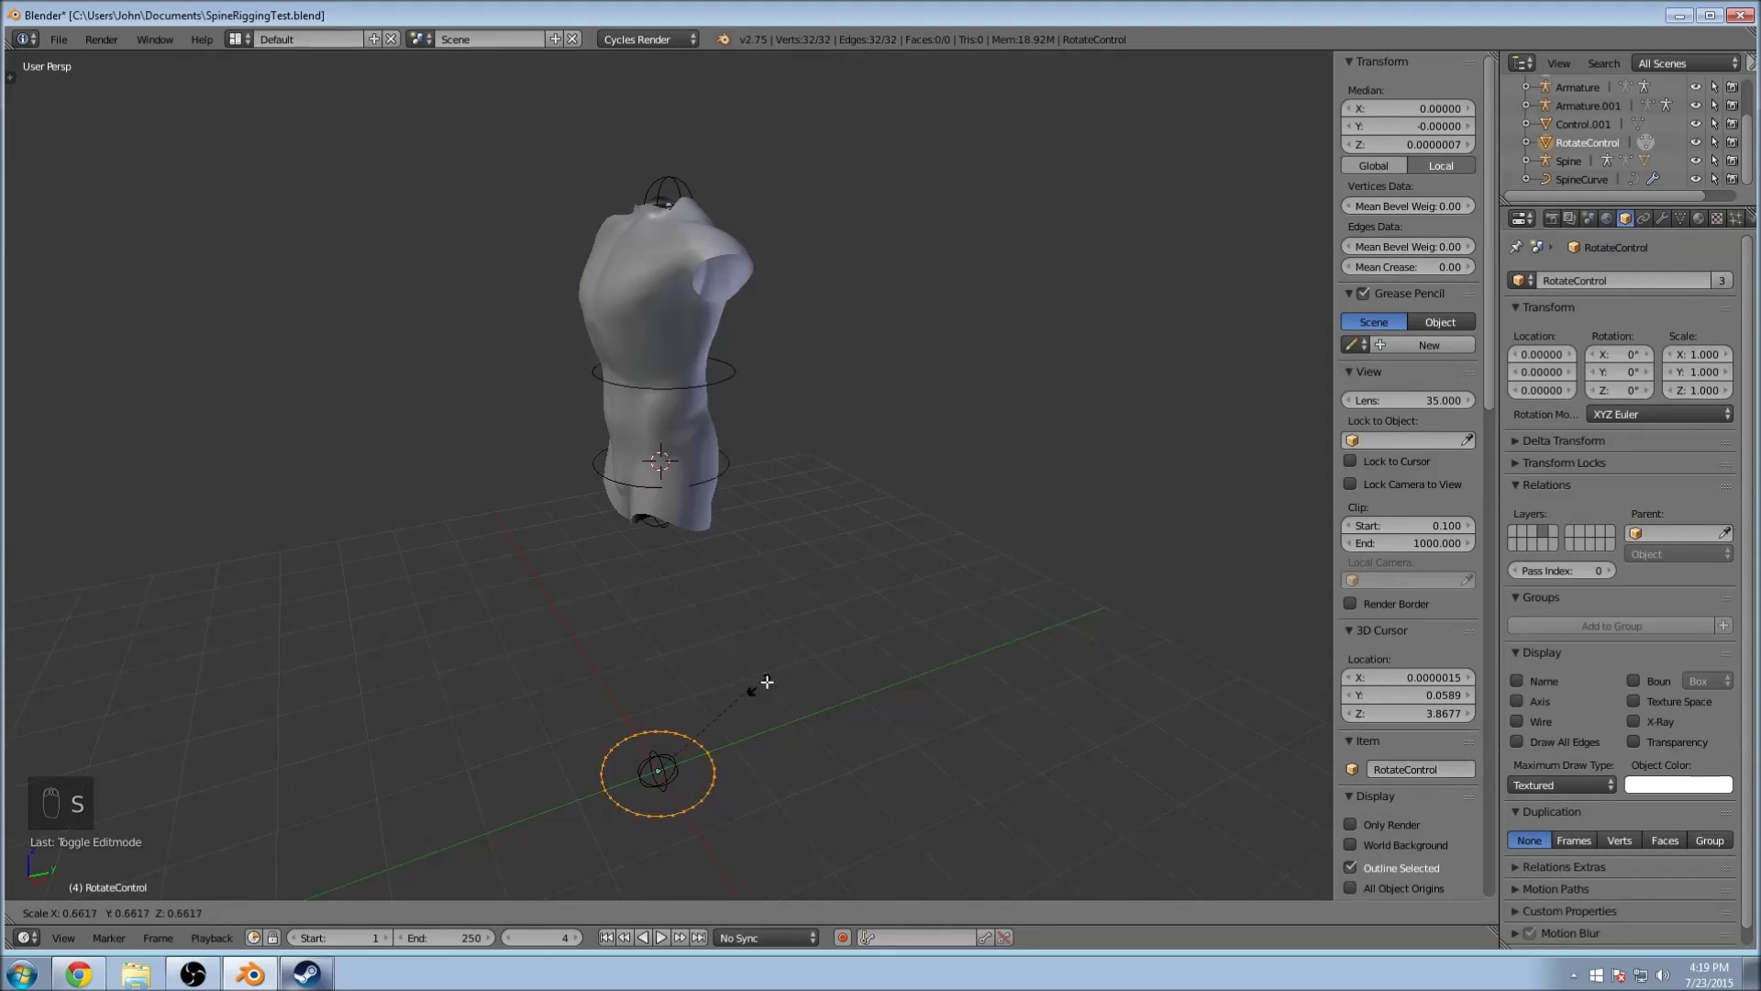
left_click(704, 587)
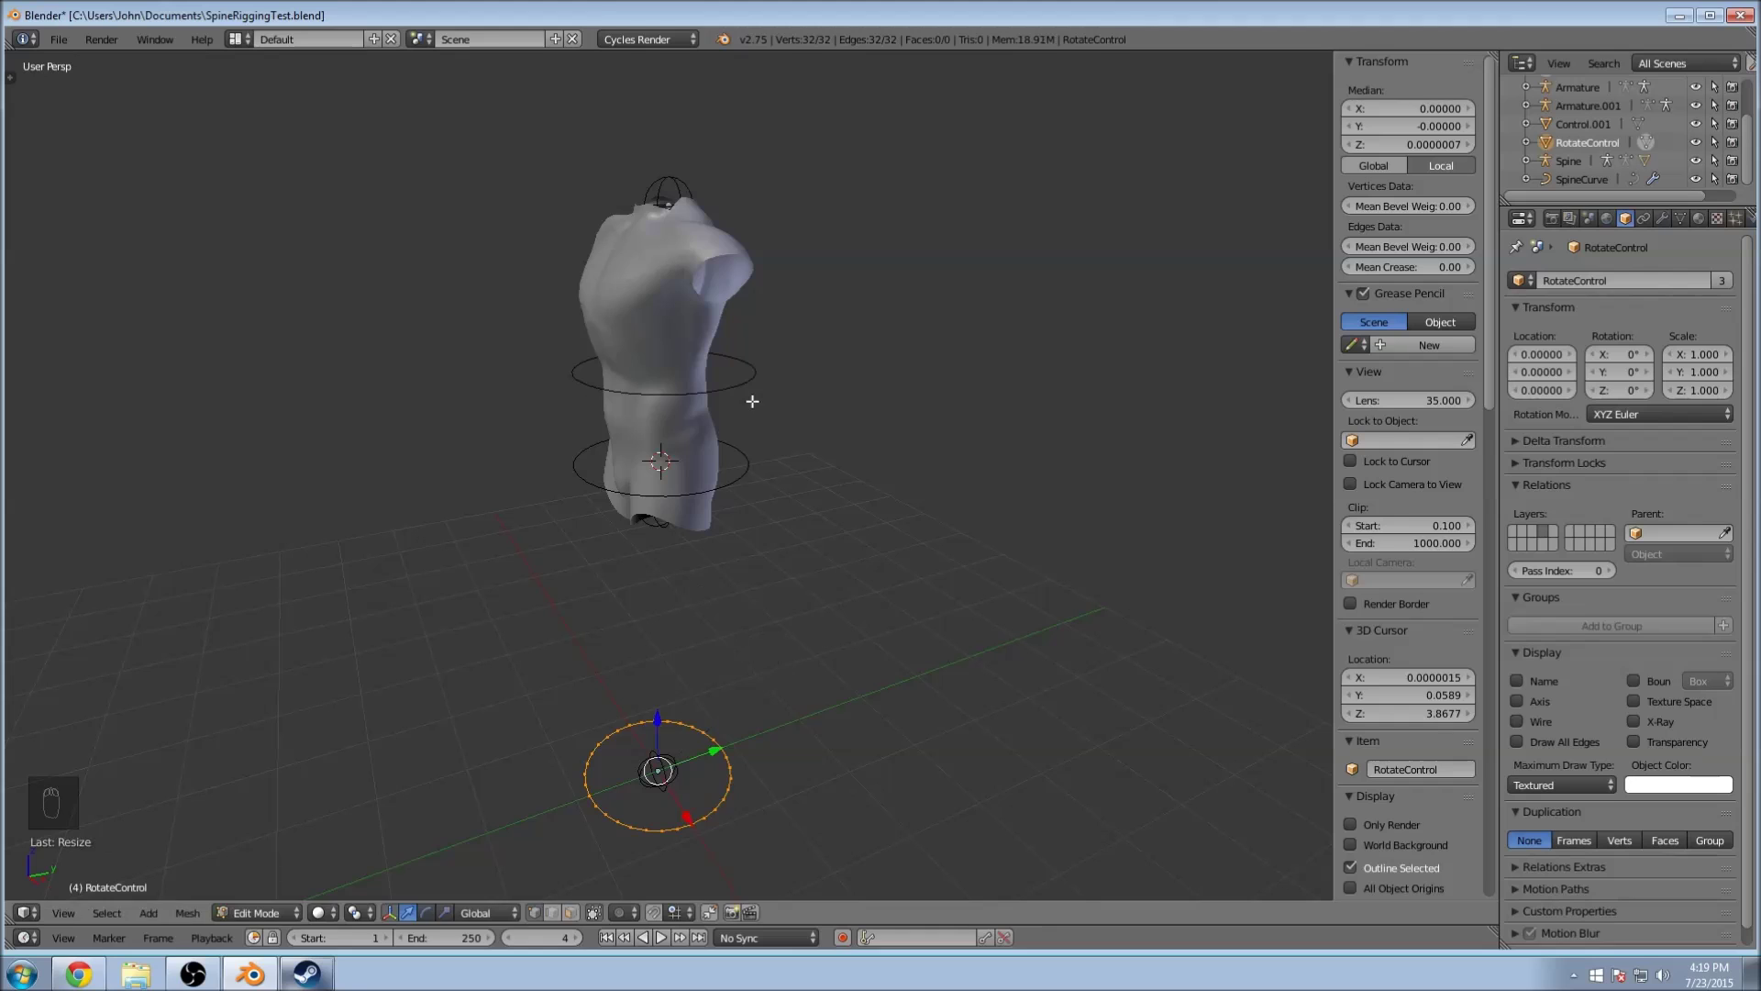
middle_click_drag(751, 398, 867, 424)
key("a")
scroll(825, 426, "down", 3)
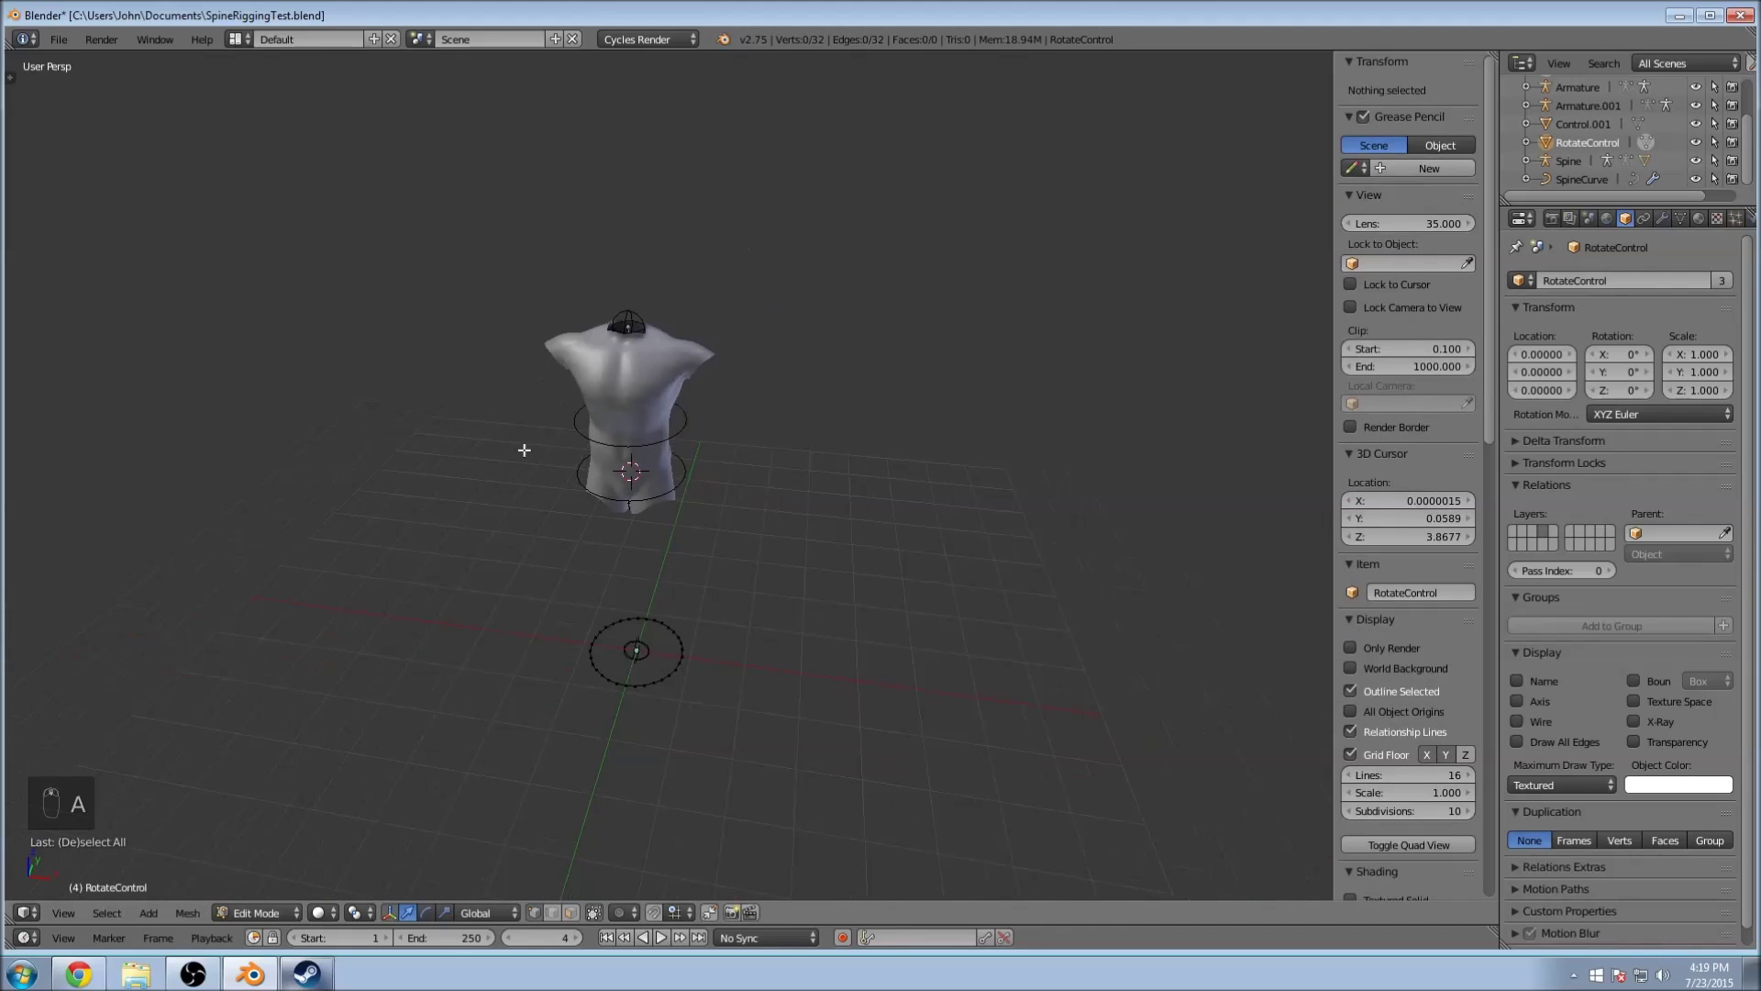
key("Tab")
Step: Examine how the rotate control circles and spine bones fit the torso from several angles, in solid and wireframe shading
scroll(624, 444, "up", 5)
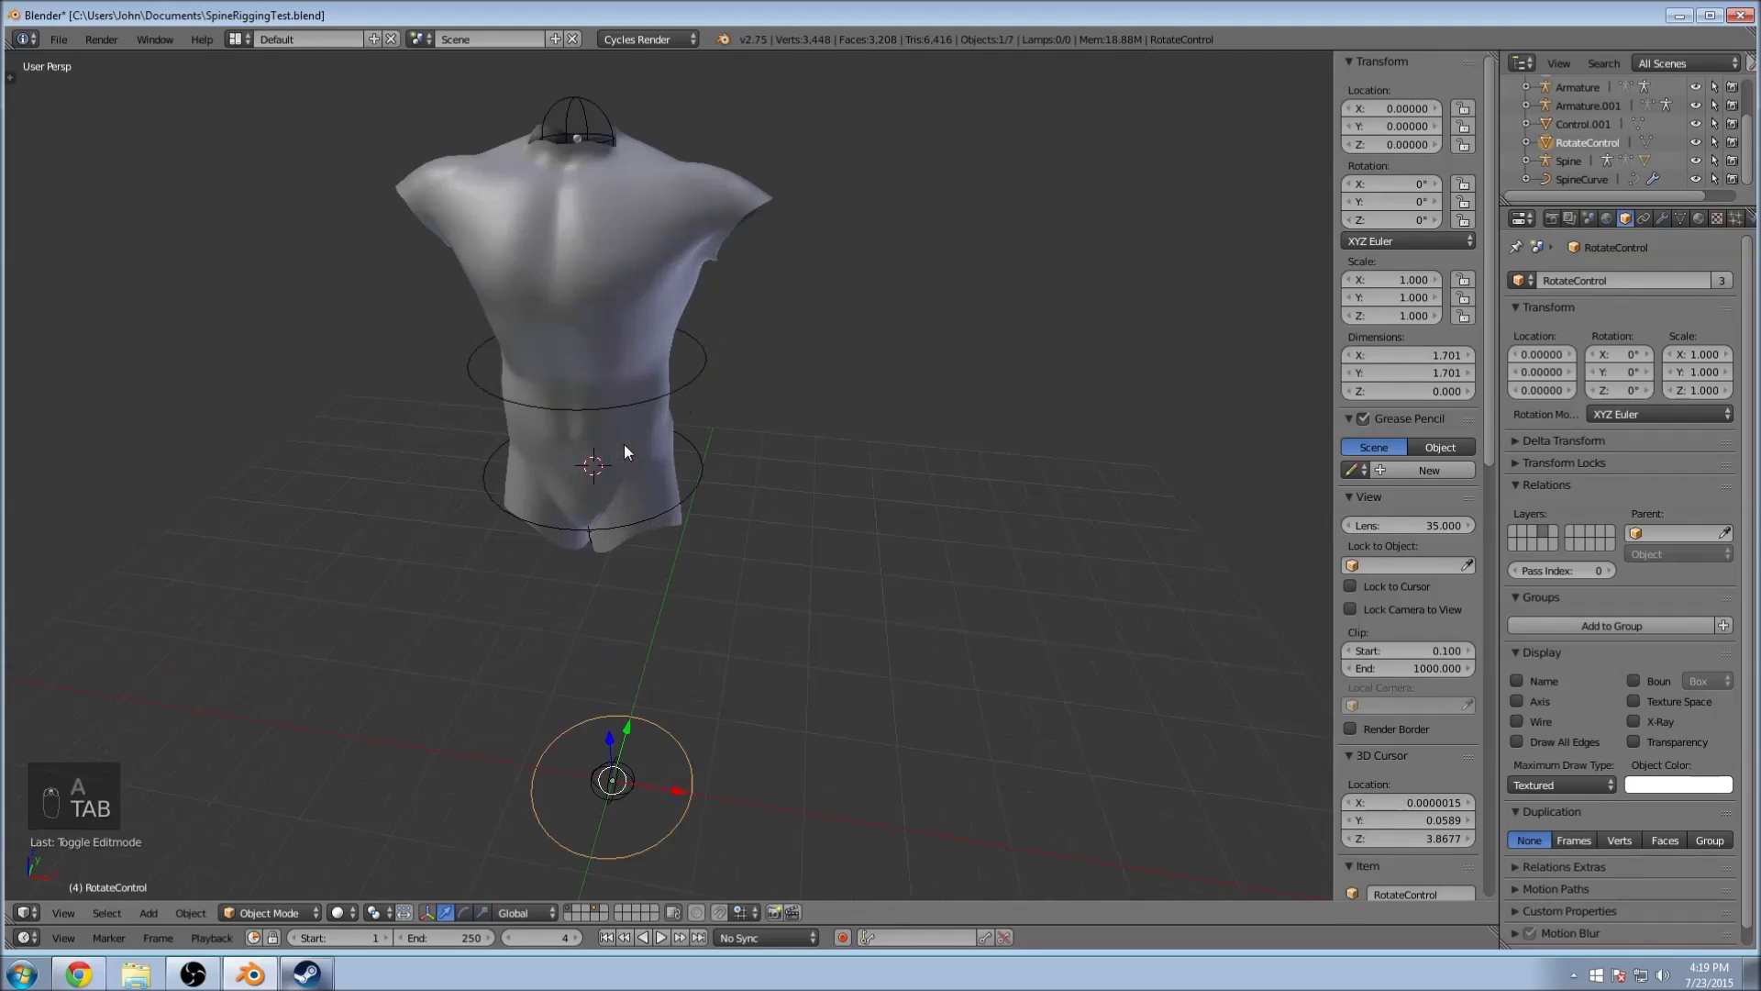
middle_click_drag(723, 386, 829, 519, "shift")
scroll(735, 477, "up", 4)
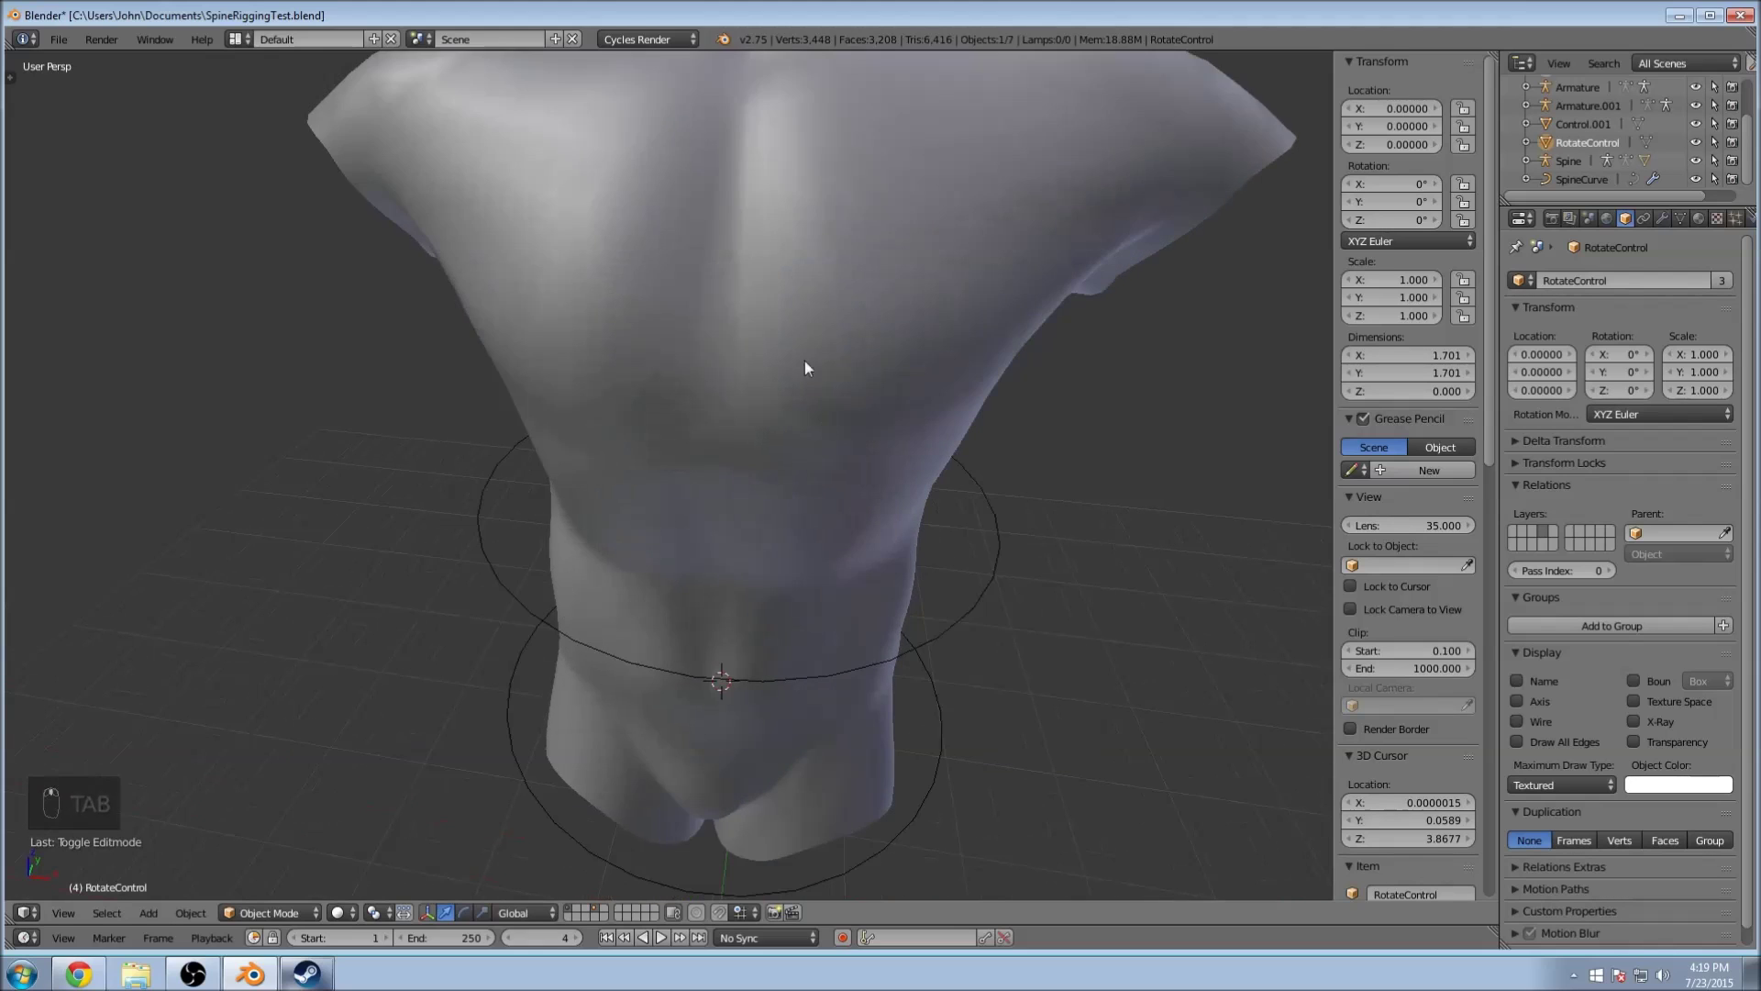
scroll(811, 382, "down", 2)
middle_click_drag(999, 486, 782, 676)
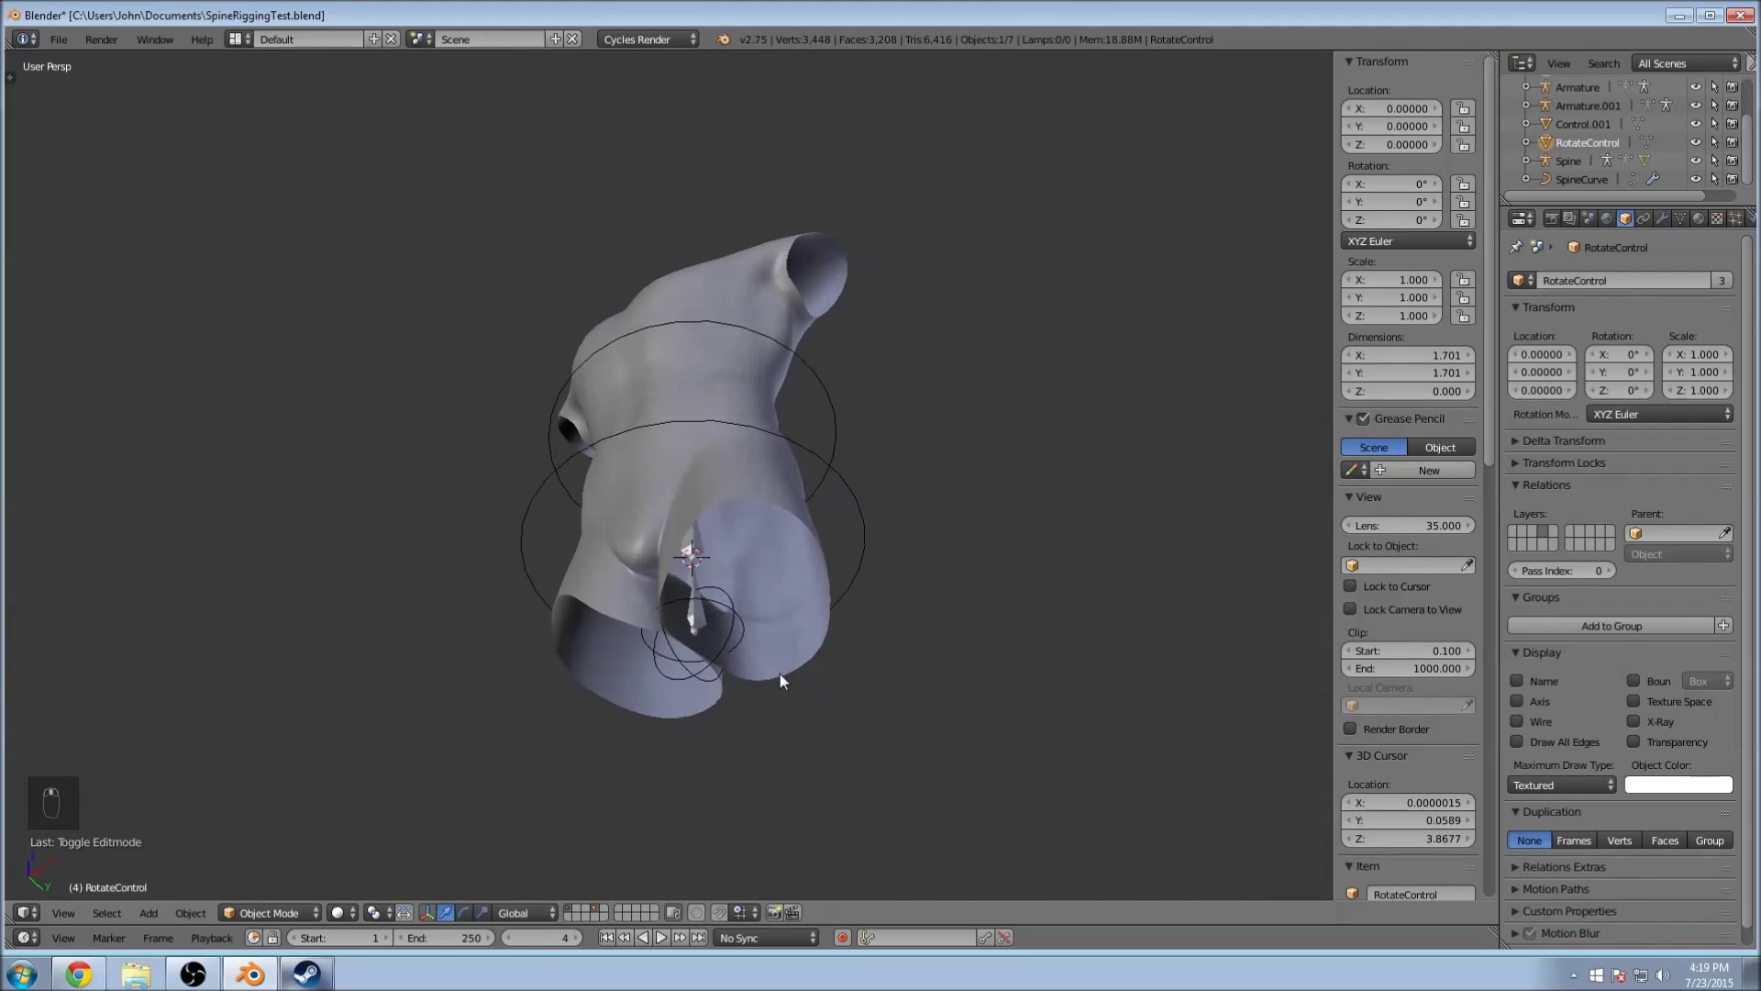
middle_click_drag(793, 511, 813, 750)
middle_click_drag(703, 195, 756, 422)
key("z")
scroll(723, 455, "up", 5)
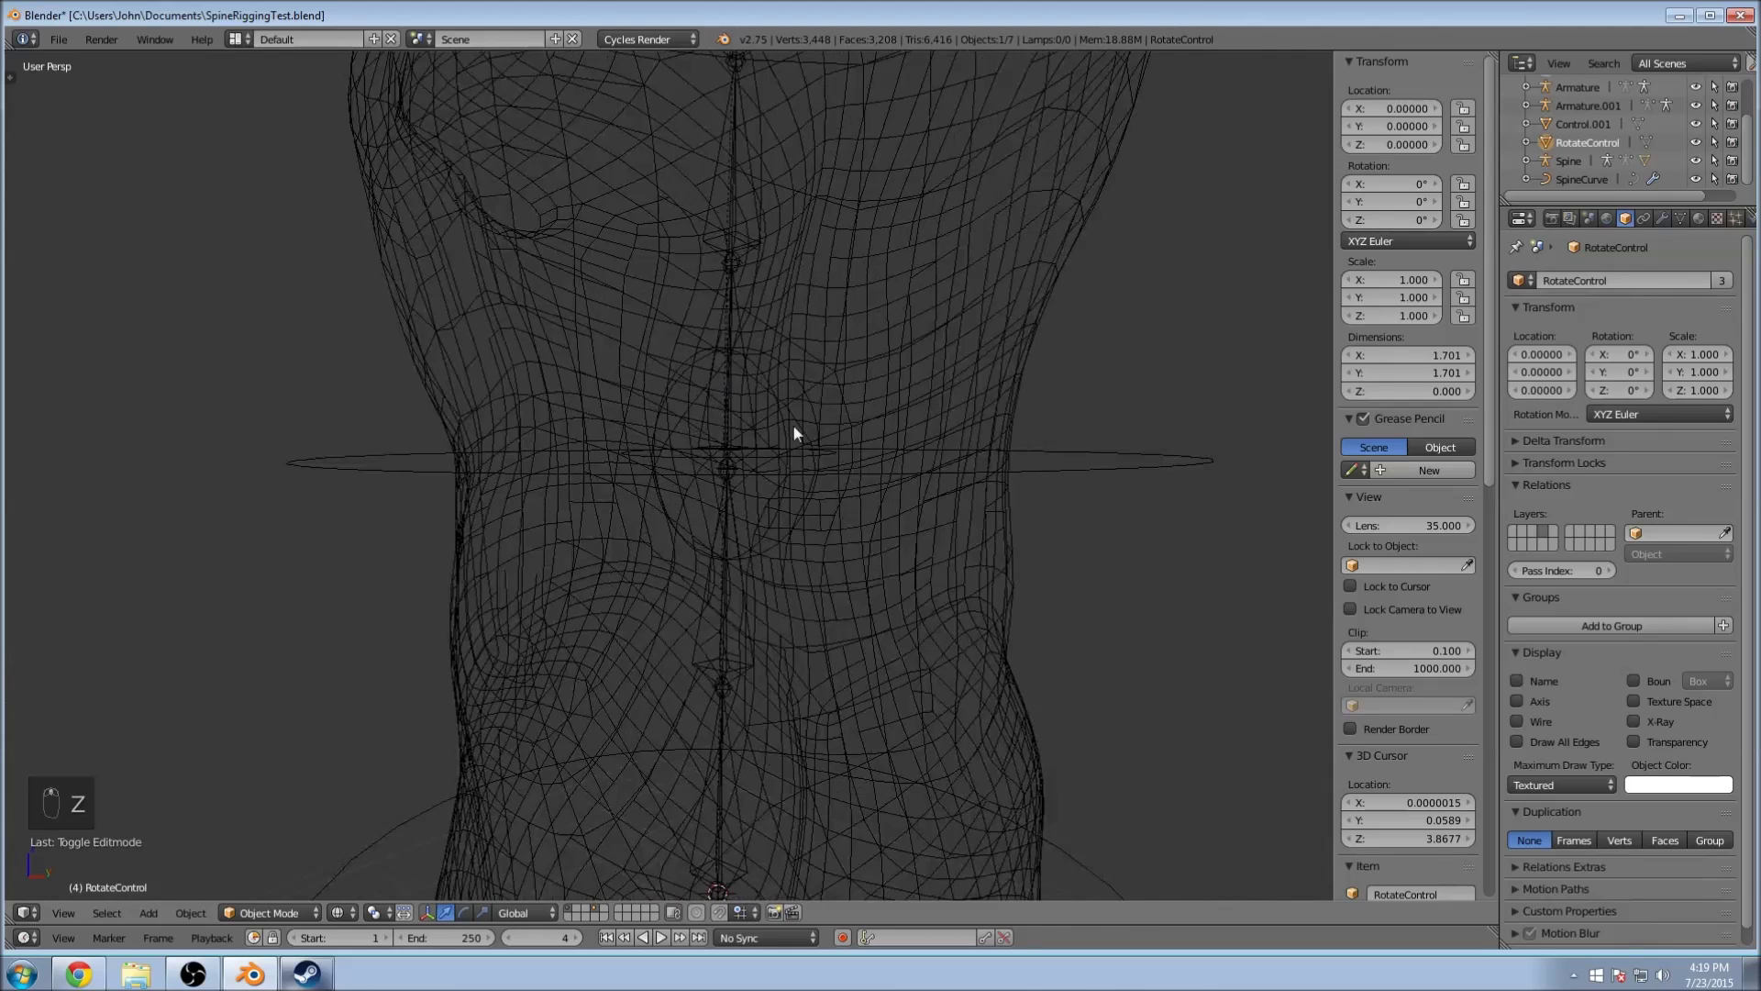
scroll(780, 459, "down", 5)
key("z")
scroll(763, 487, "down", 2)
middle_click_drag(921, 451, 818, 444)
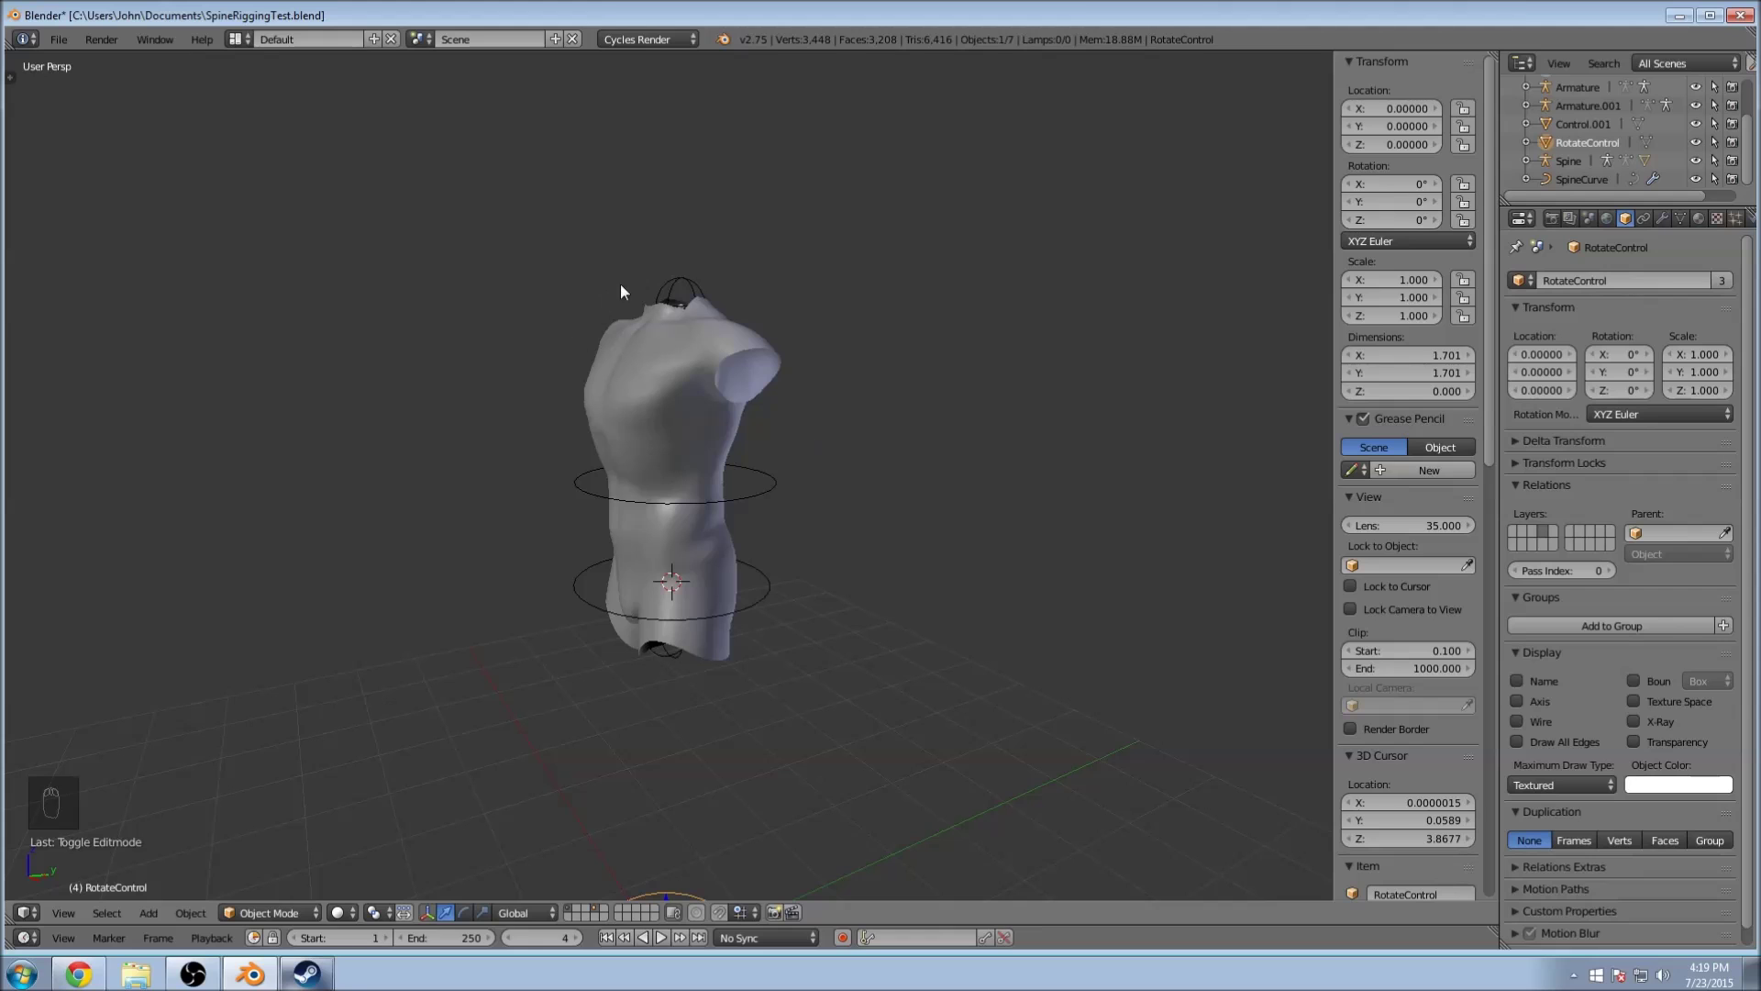
middle_click_drag(866, 239, 548, 332)
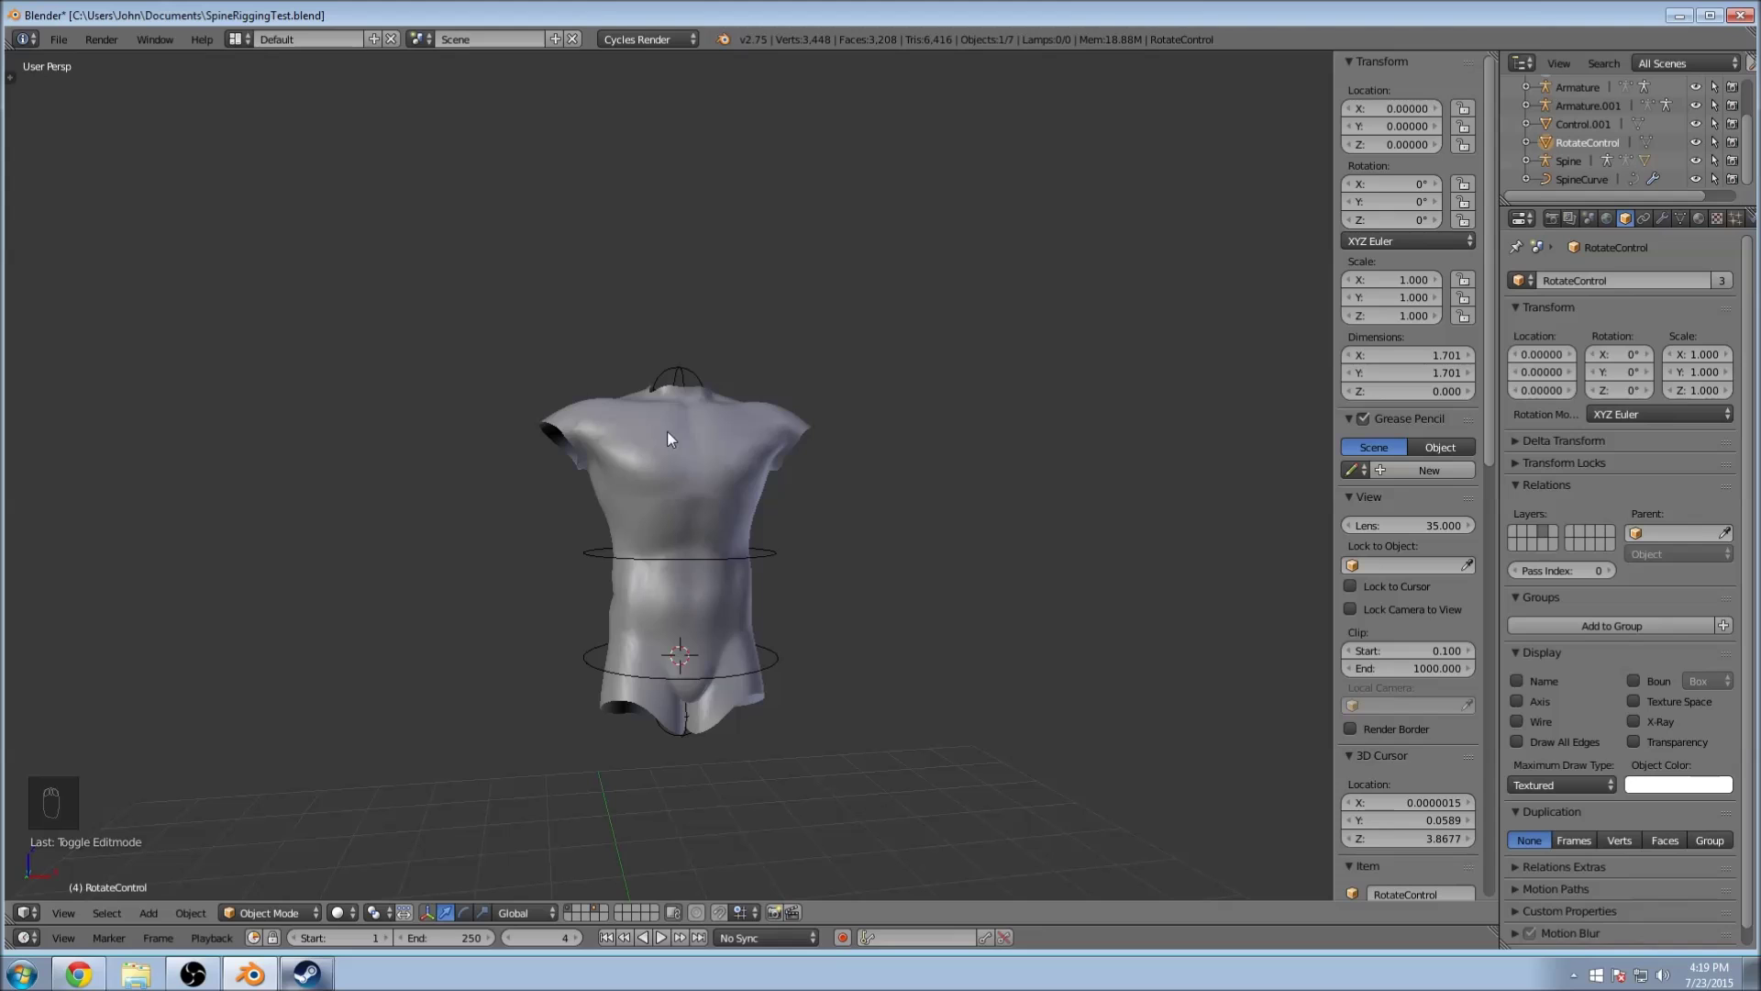
middle_click_drag(959, 574, 851, 613)
Step: Clear the selection and save the Blender file
key("a")
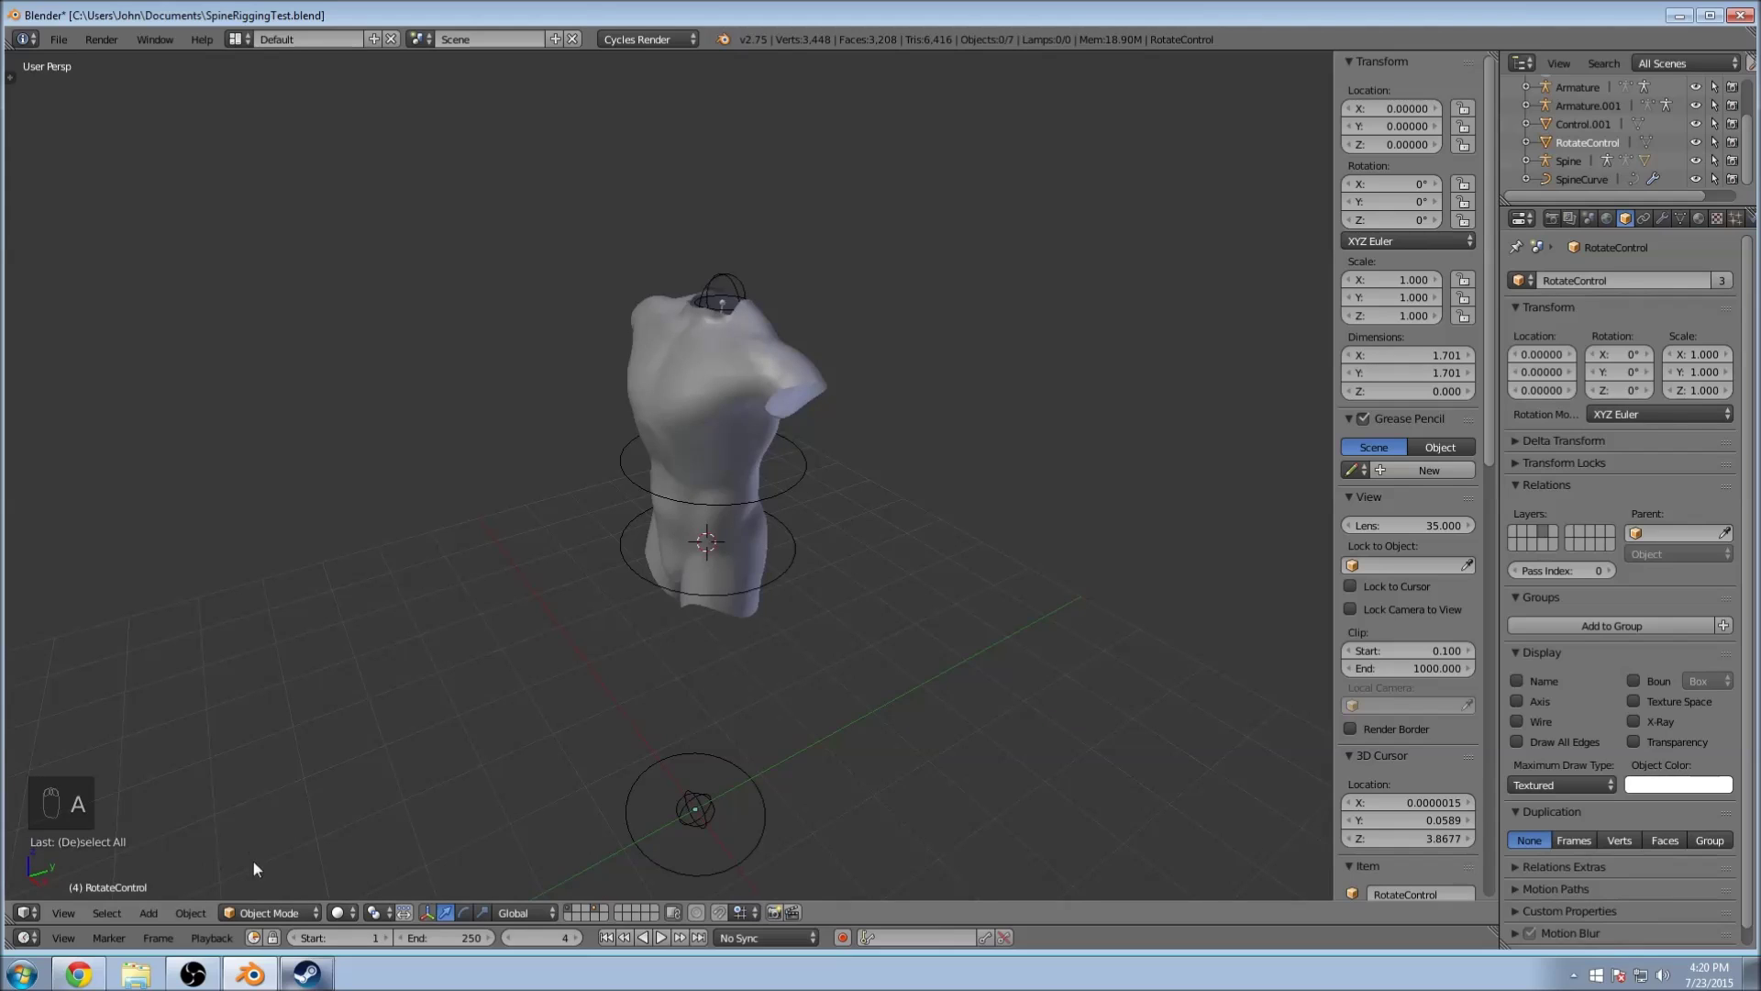
left_click(57, 44)
left_click(97, 180)
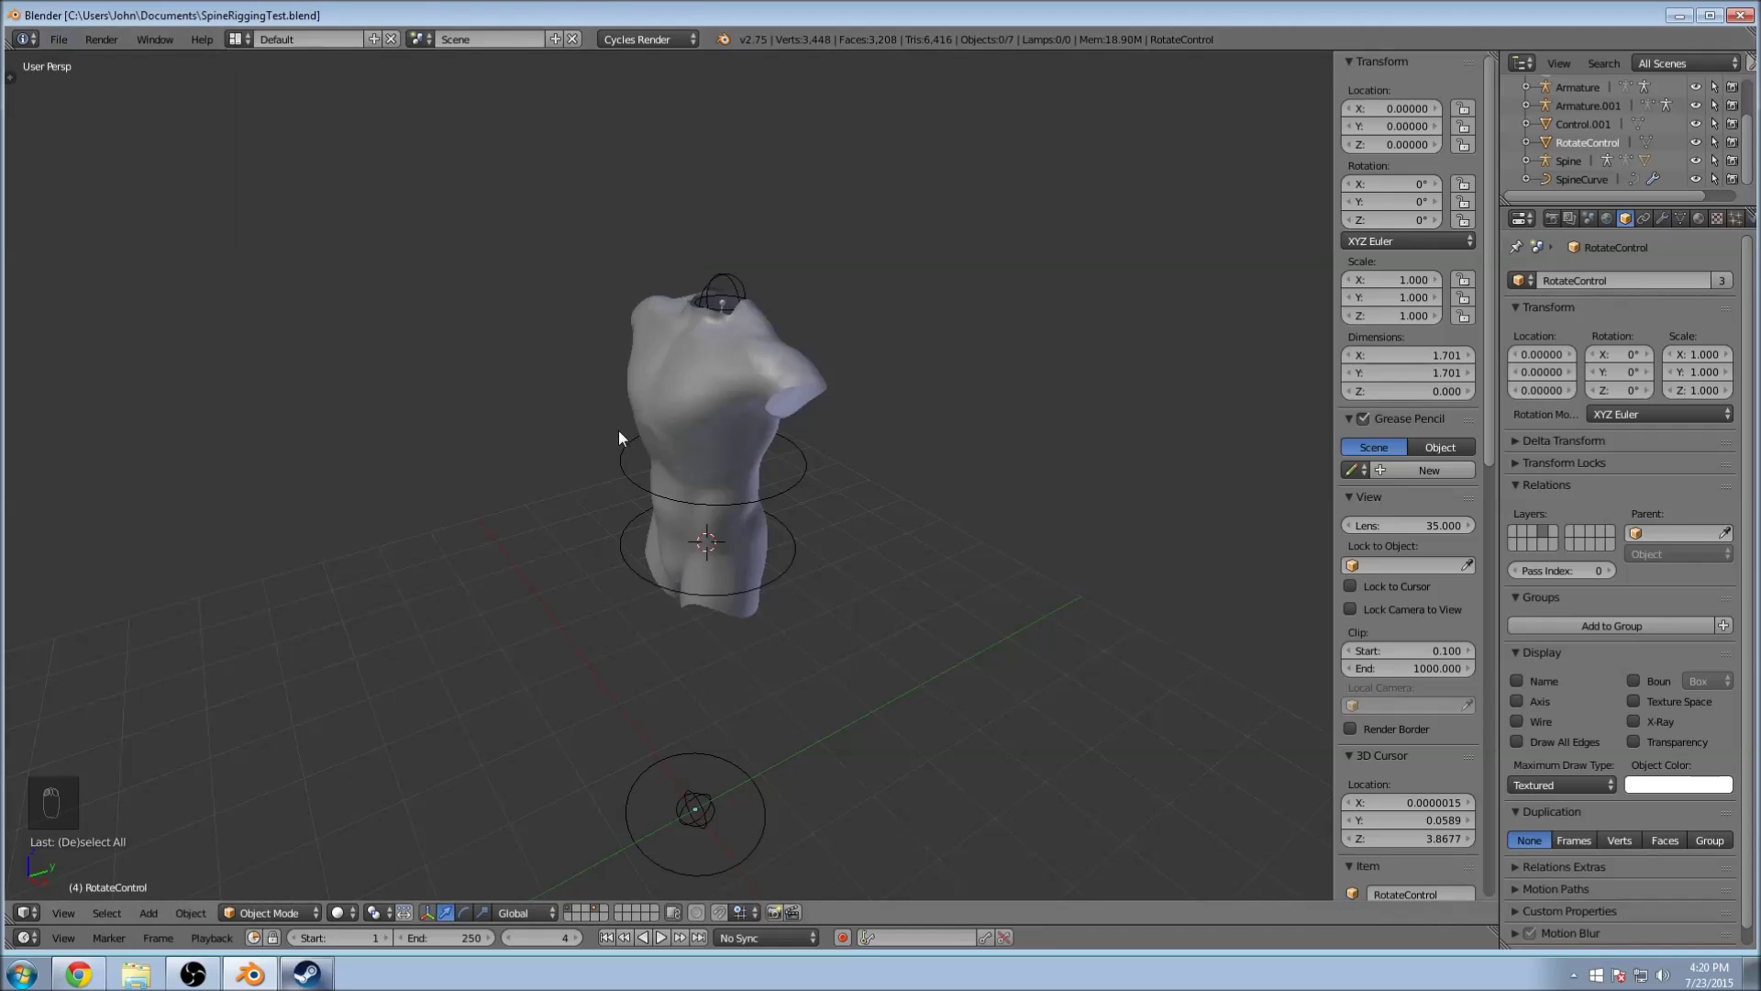
Step: Select the torso mesh and hide it
scroll(917, 394, "up", 5)
scroll(848, 430, "down", 2)
right_click(847, 418)
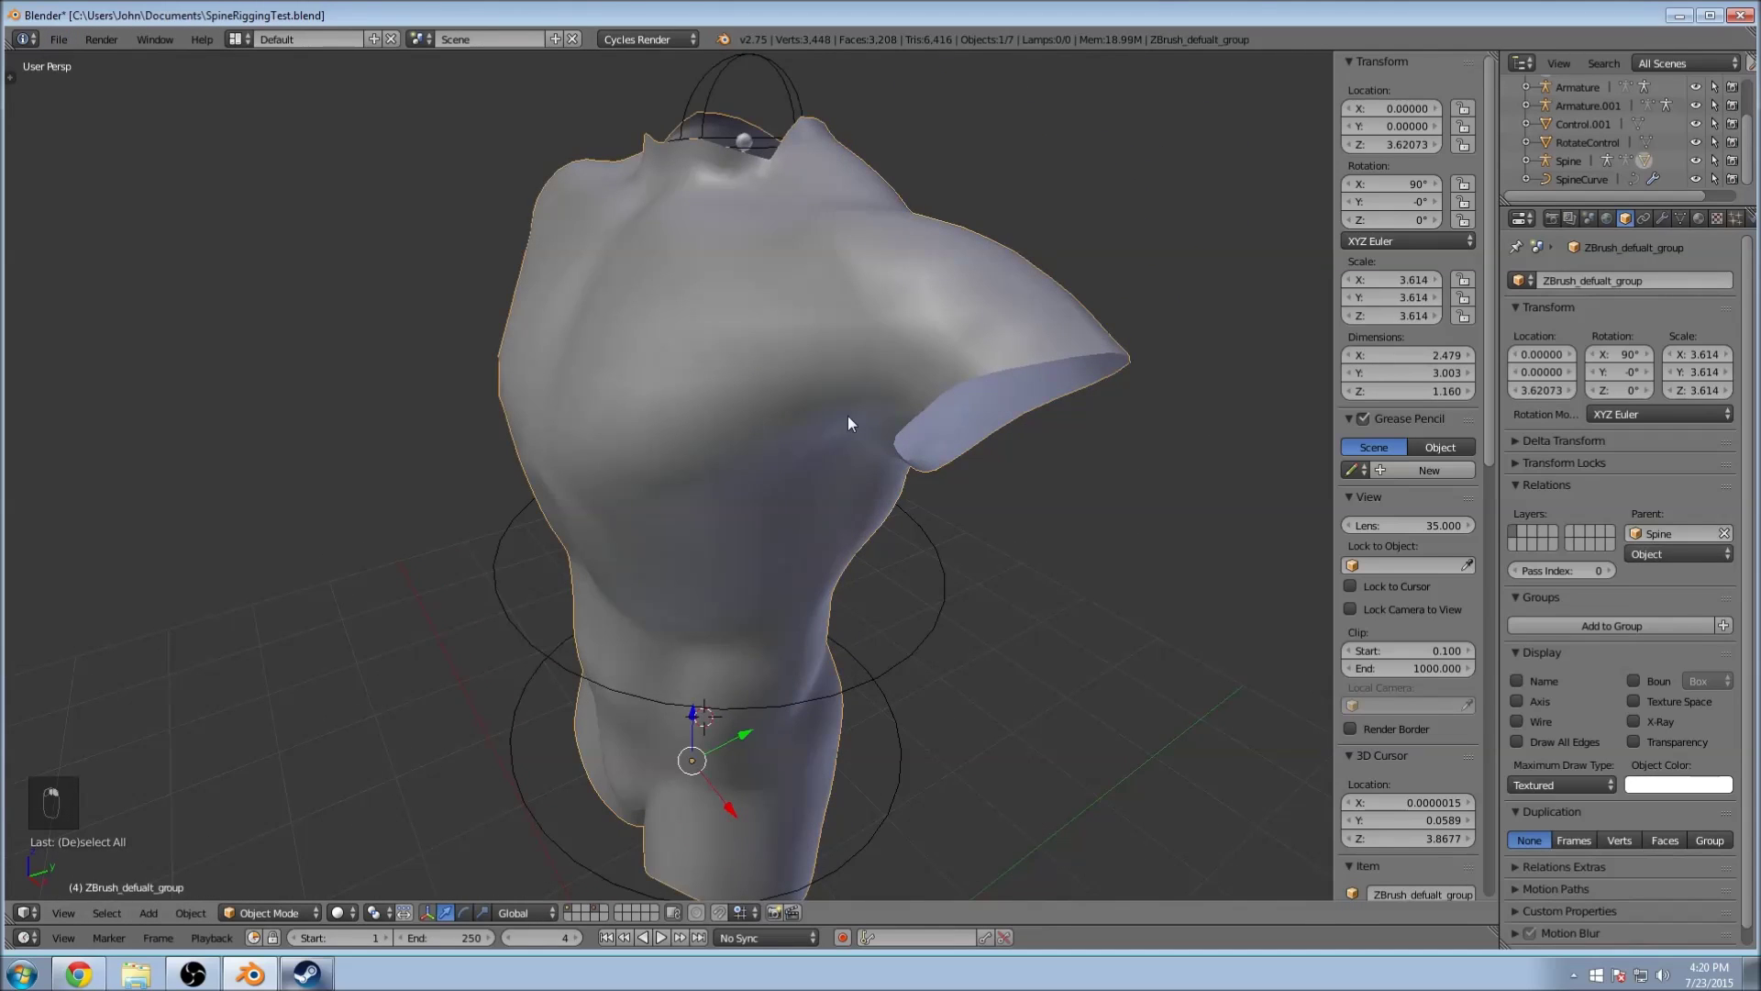
key("h")
Step: Switch the Spine armature to Pose Mode and select the Spine_Jnt4 bone at the upper rotate control circle
middle_click_drag(839, 416, 825, 472)
right_click(723, 339)
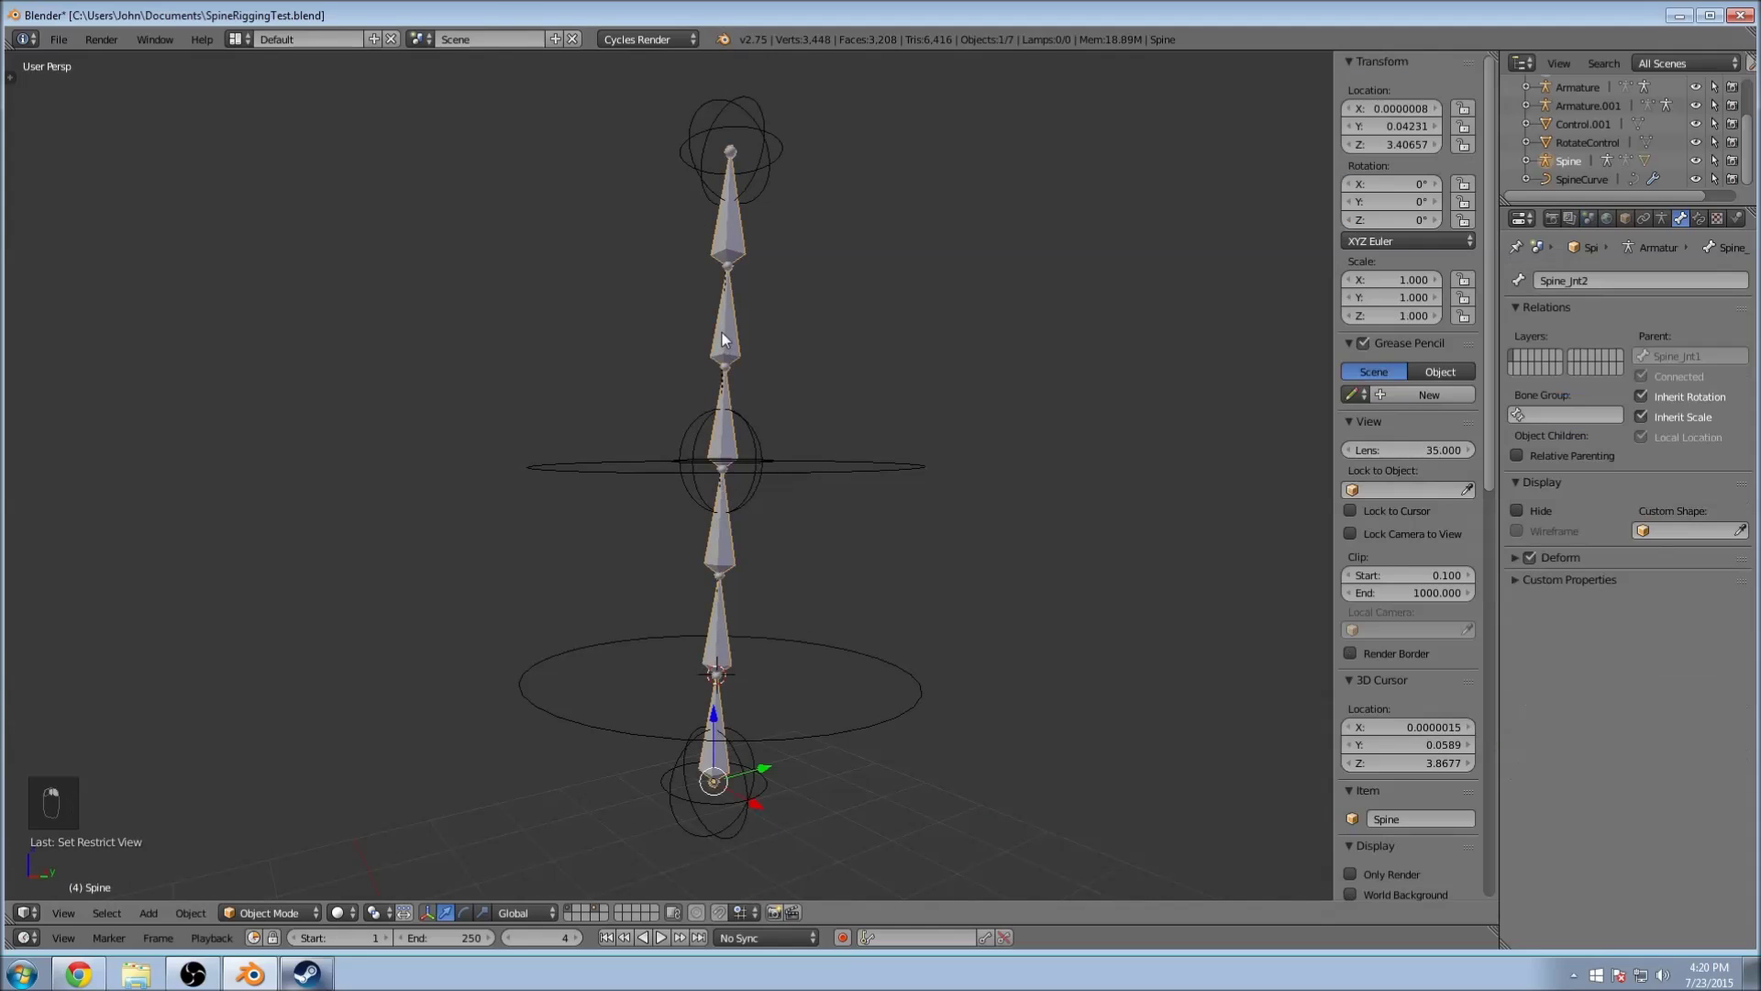
left_click(267, 911)
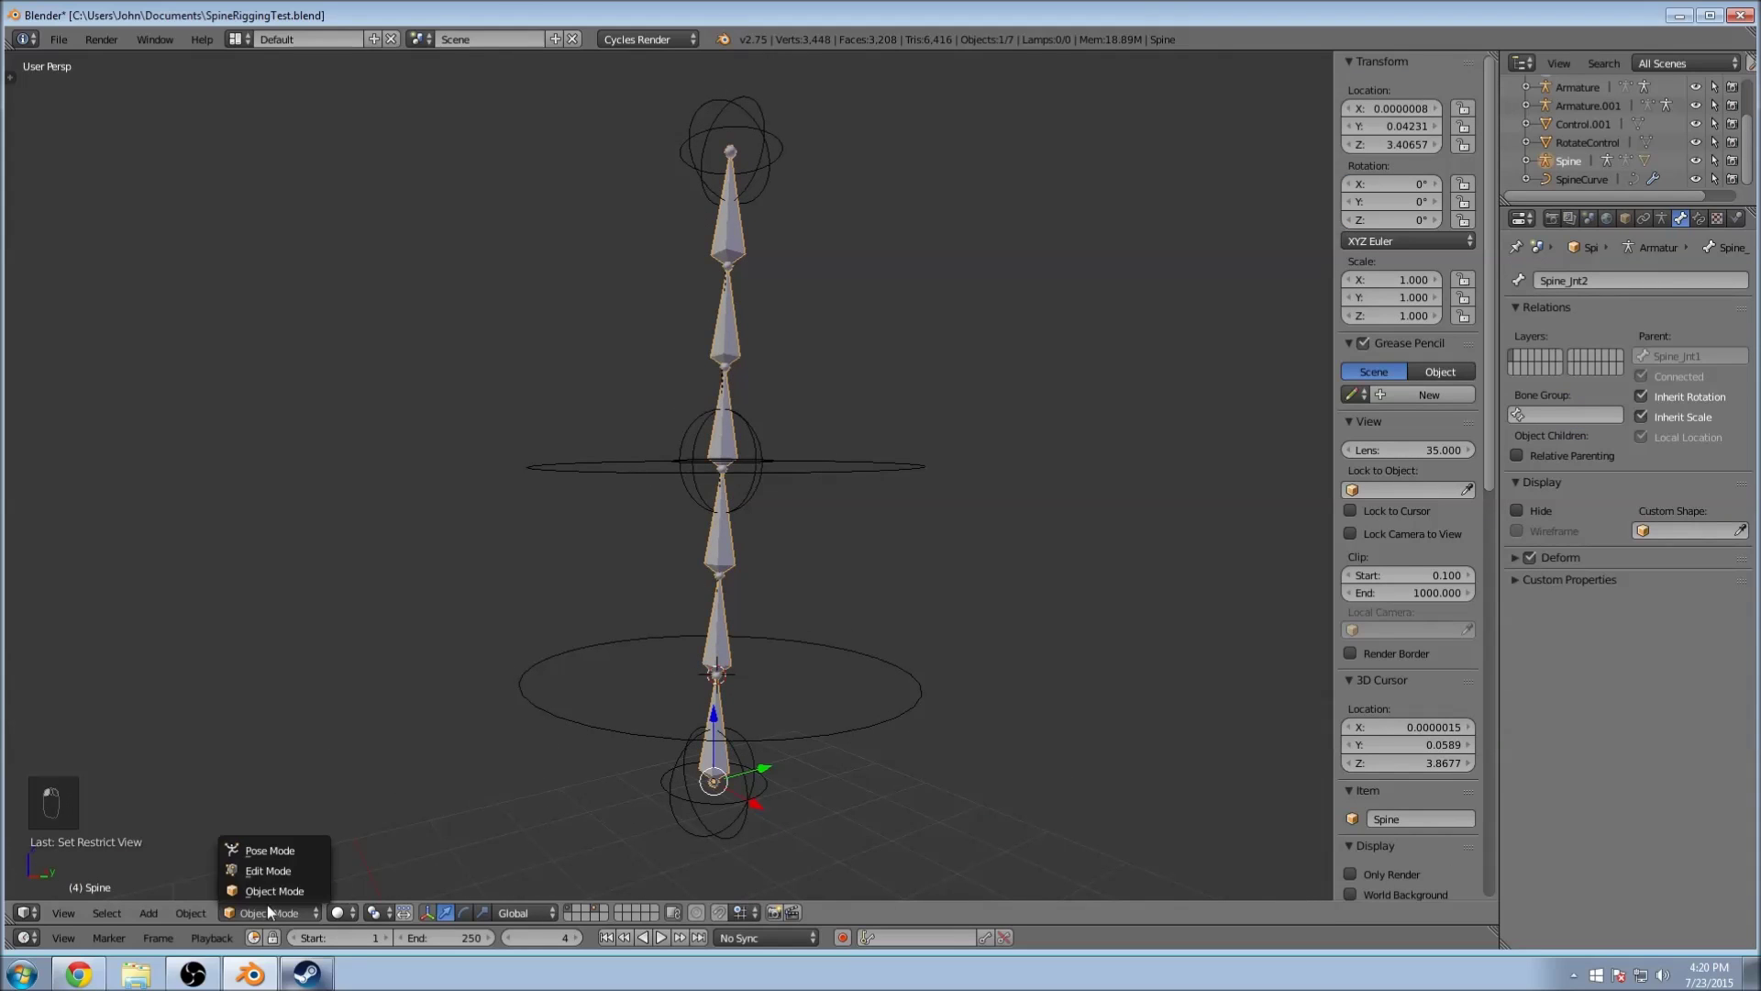
left_click(270, 845)
middle_click_drag(796, 533, 731, 546)
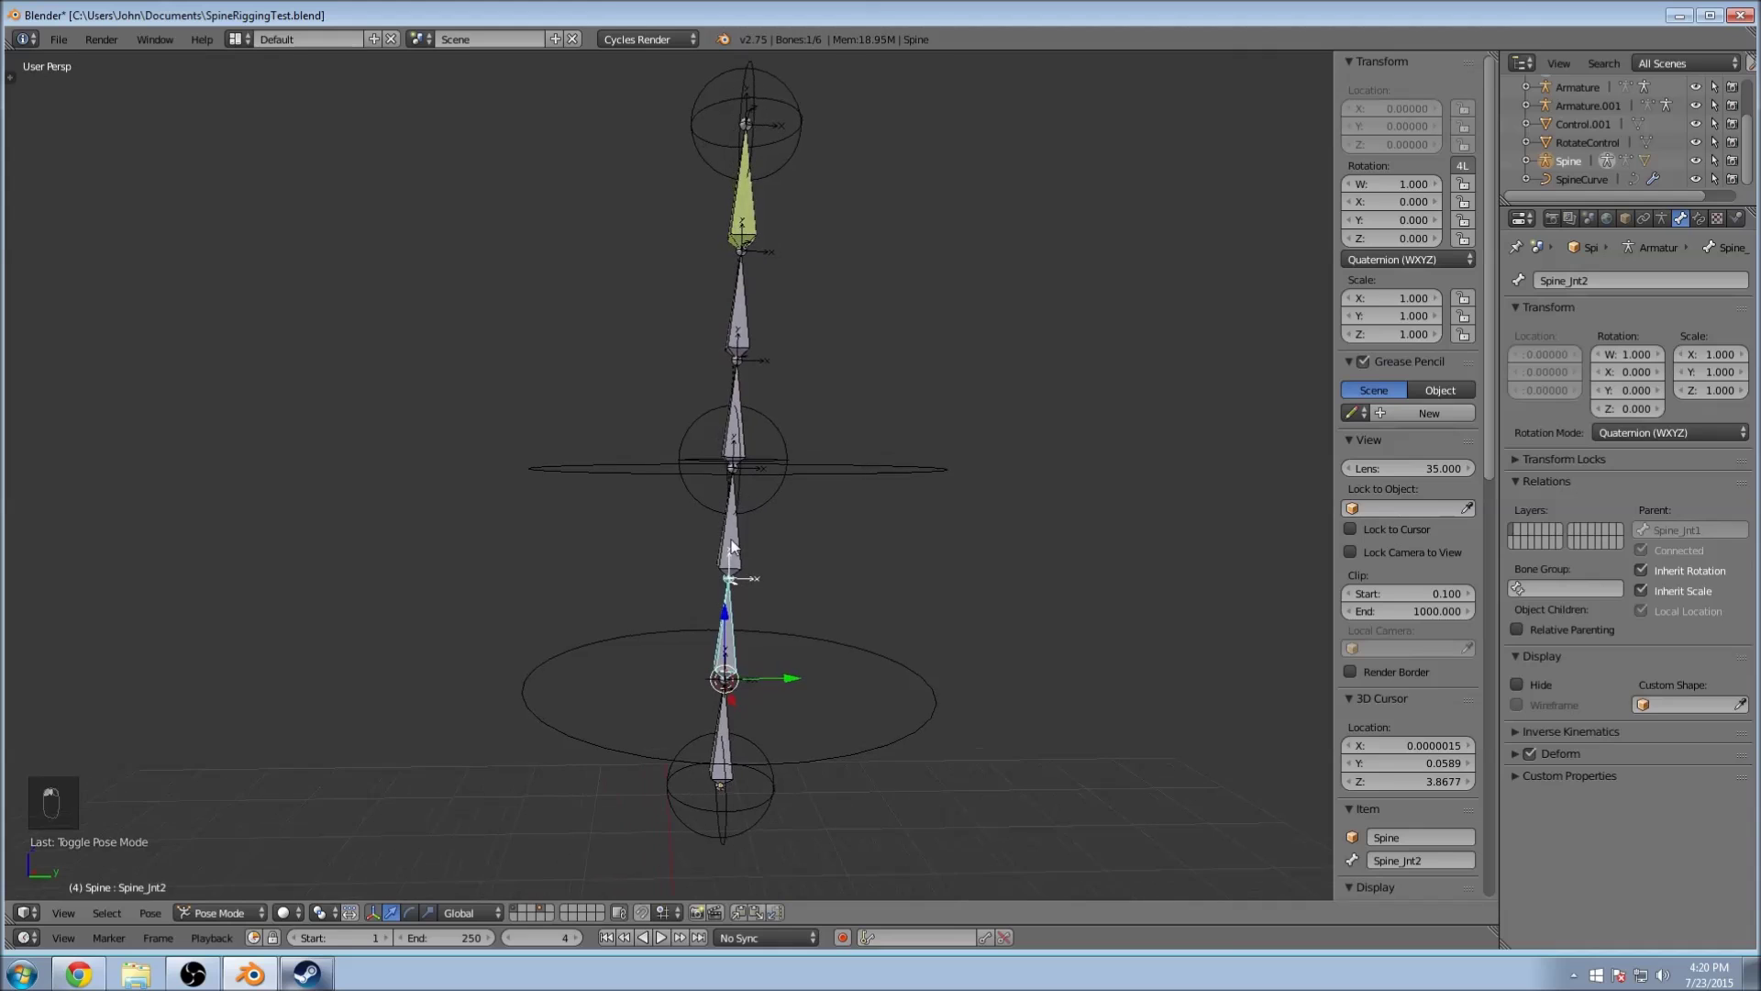
right_click(739, 445)
middle_click_drag(853, 515, 890, 519)
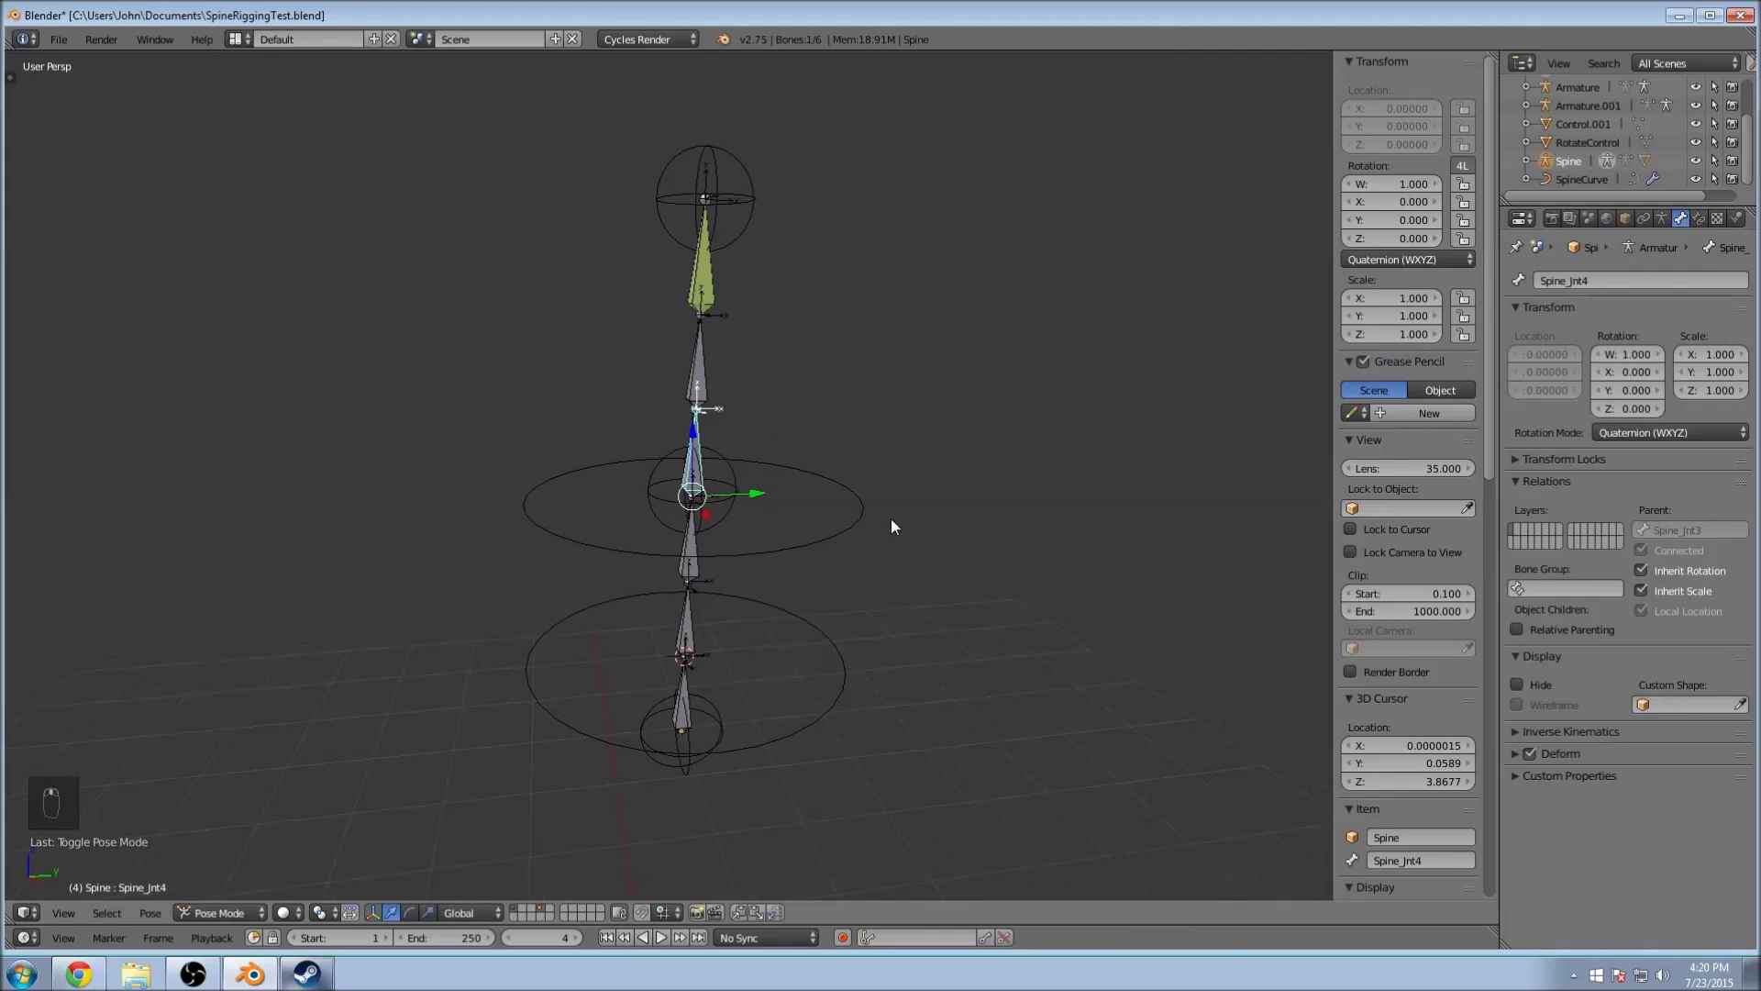
Step: Add a Child Of constraint to Spine_Jnt4 with RotateControl as its target
left_click(1699, 218)
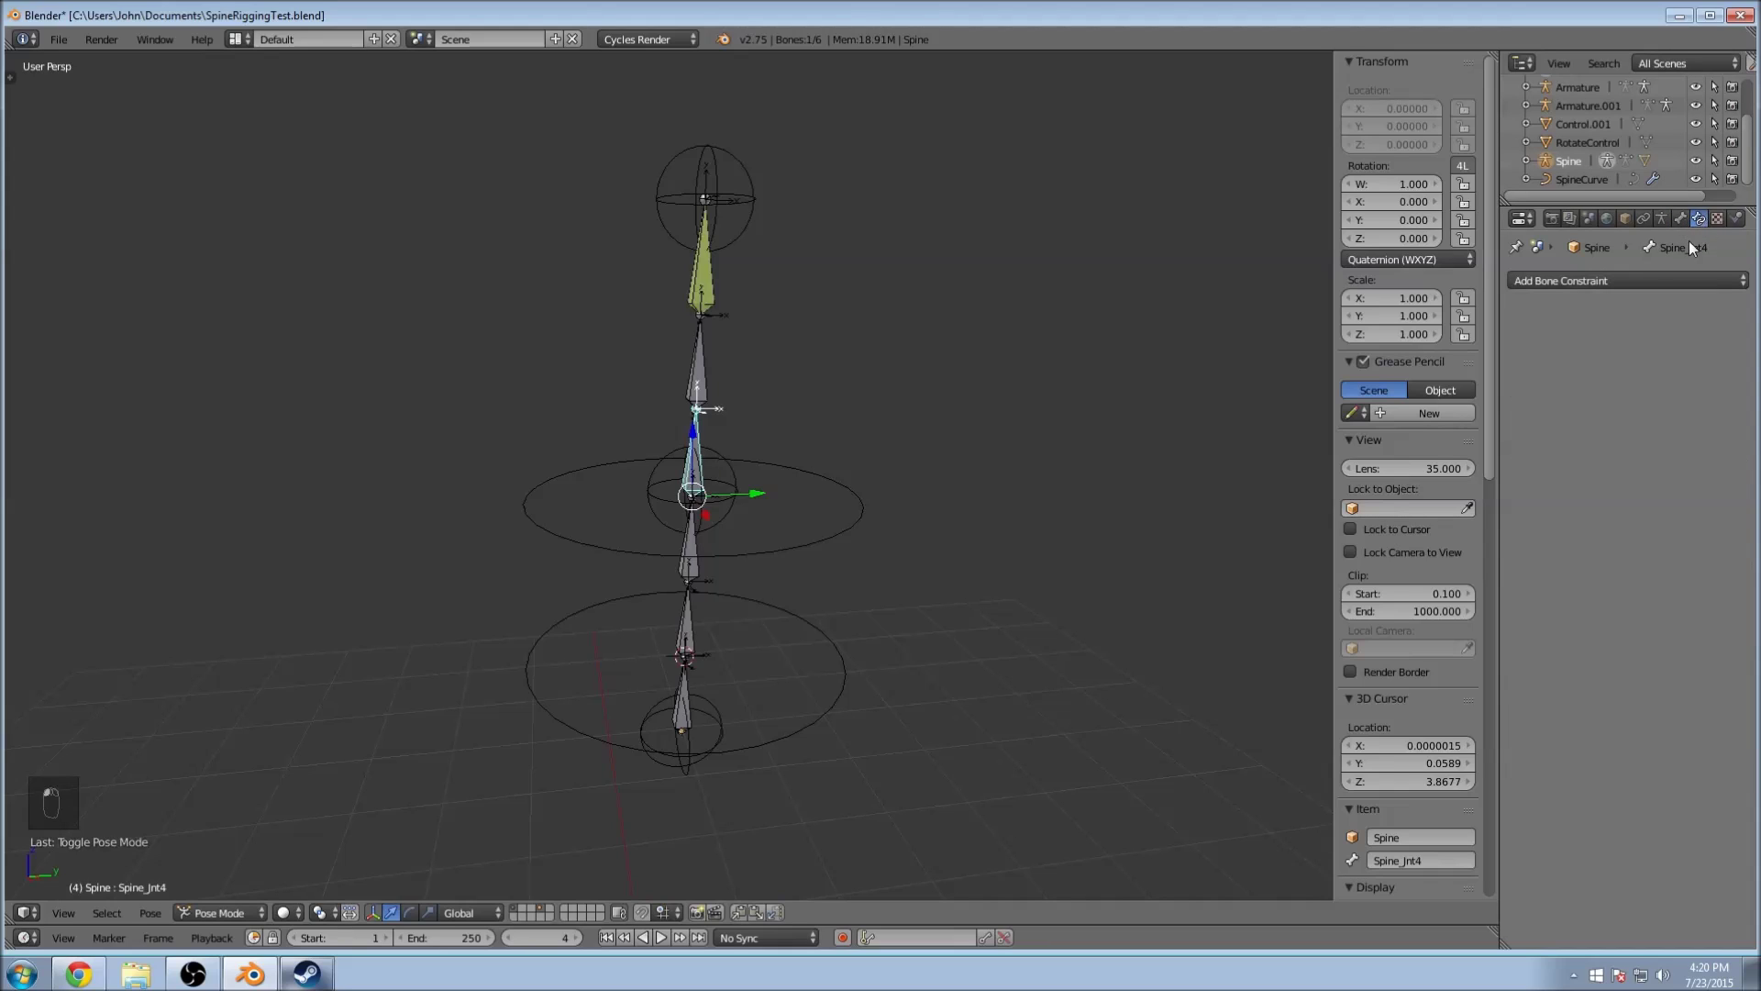
left_click(1550, 280)
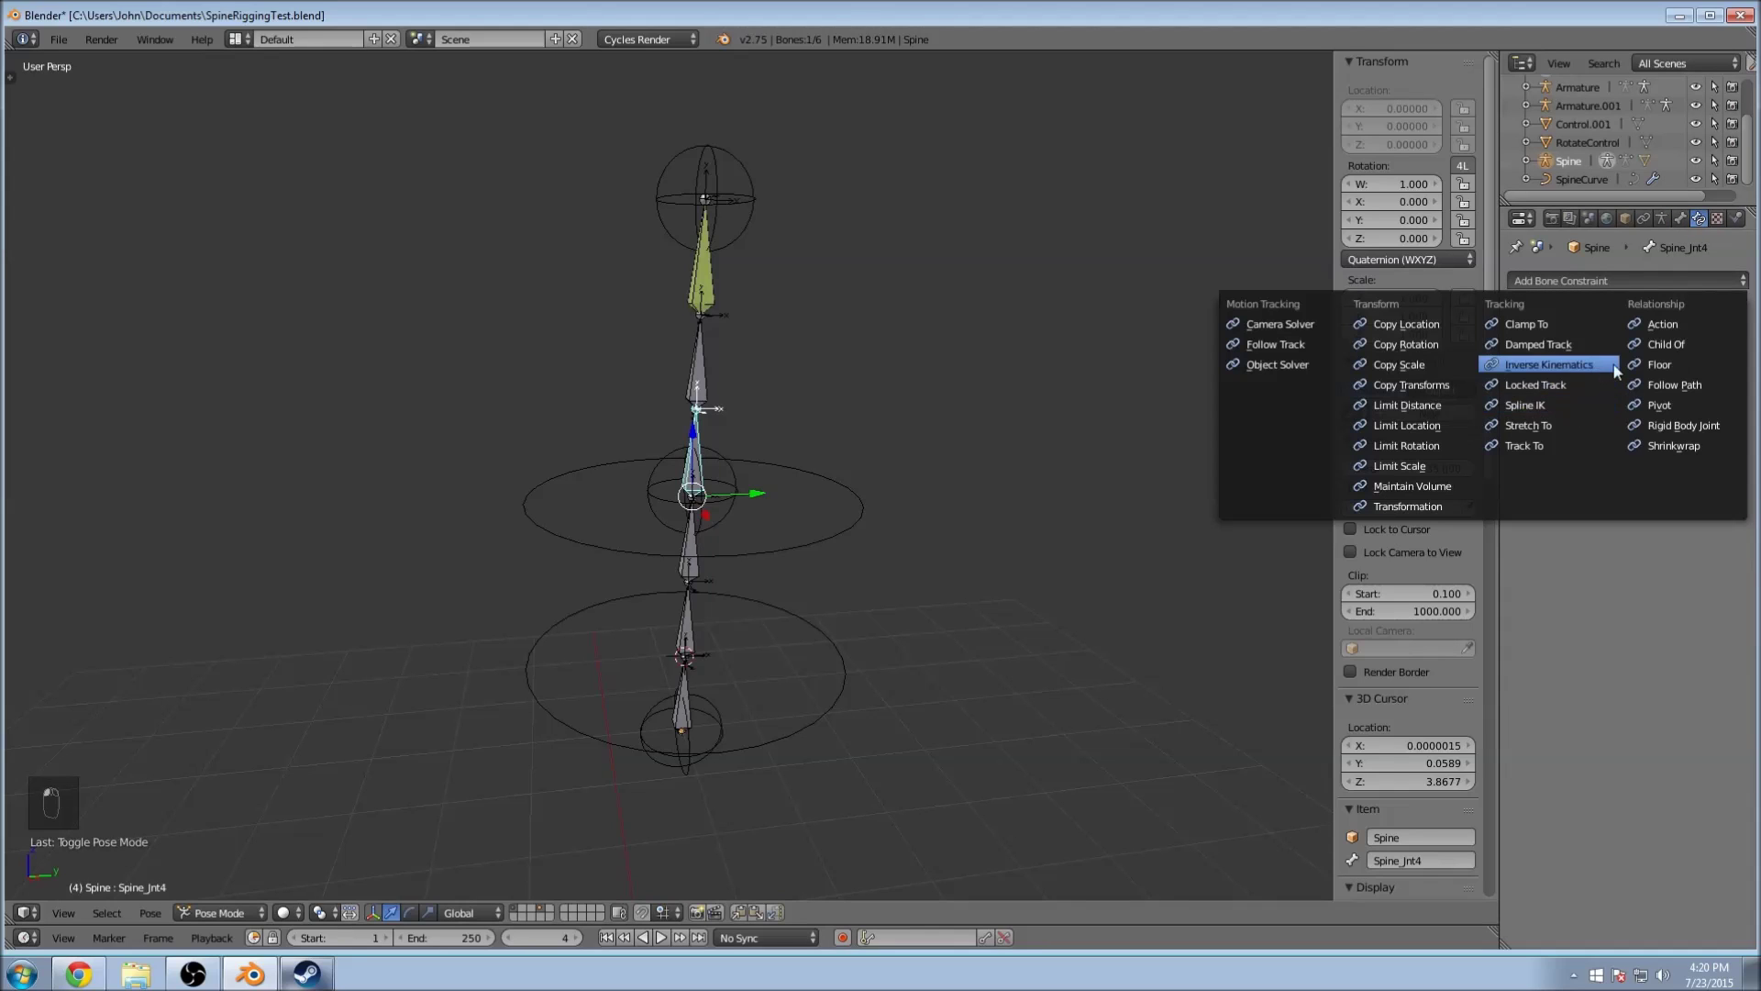
left_click(1587, 280)
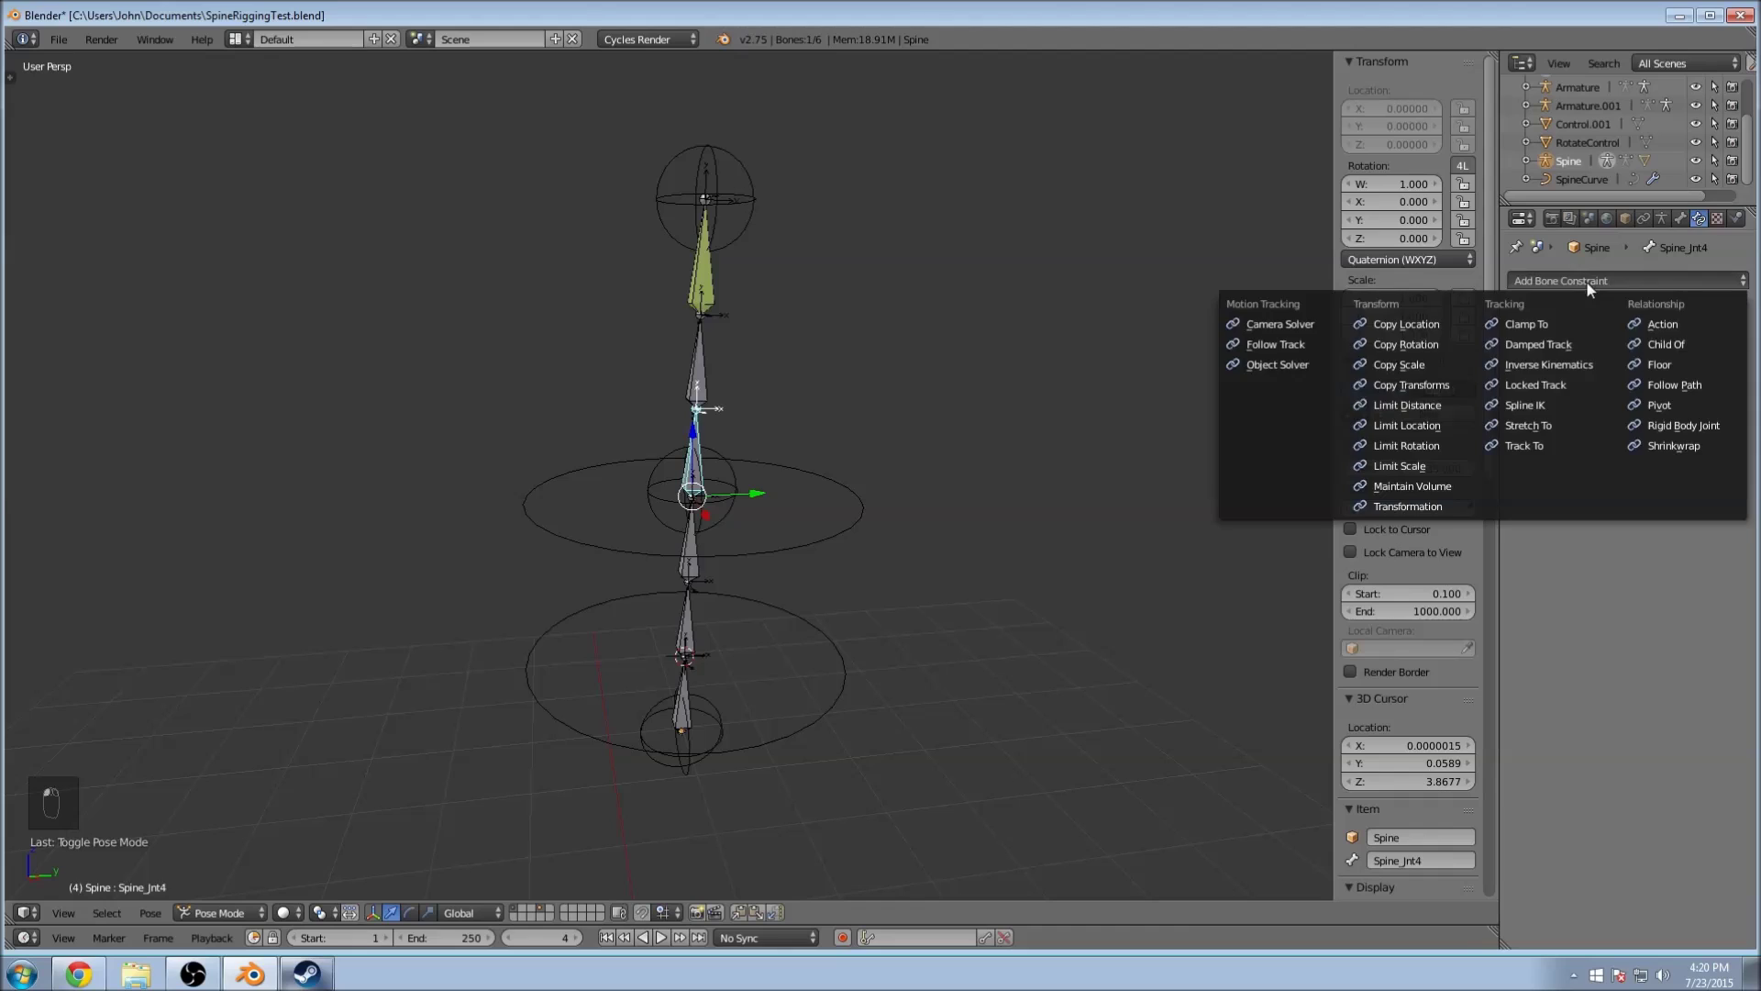
left_click(1664, 352)
left_click(1649, 349)
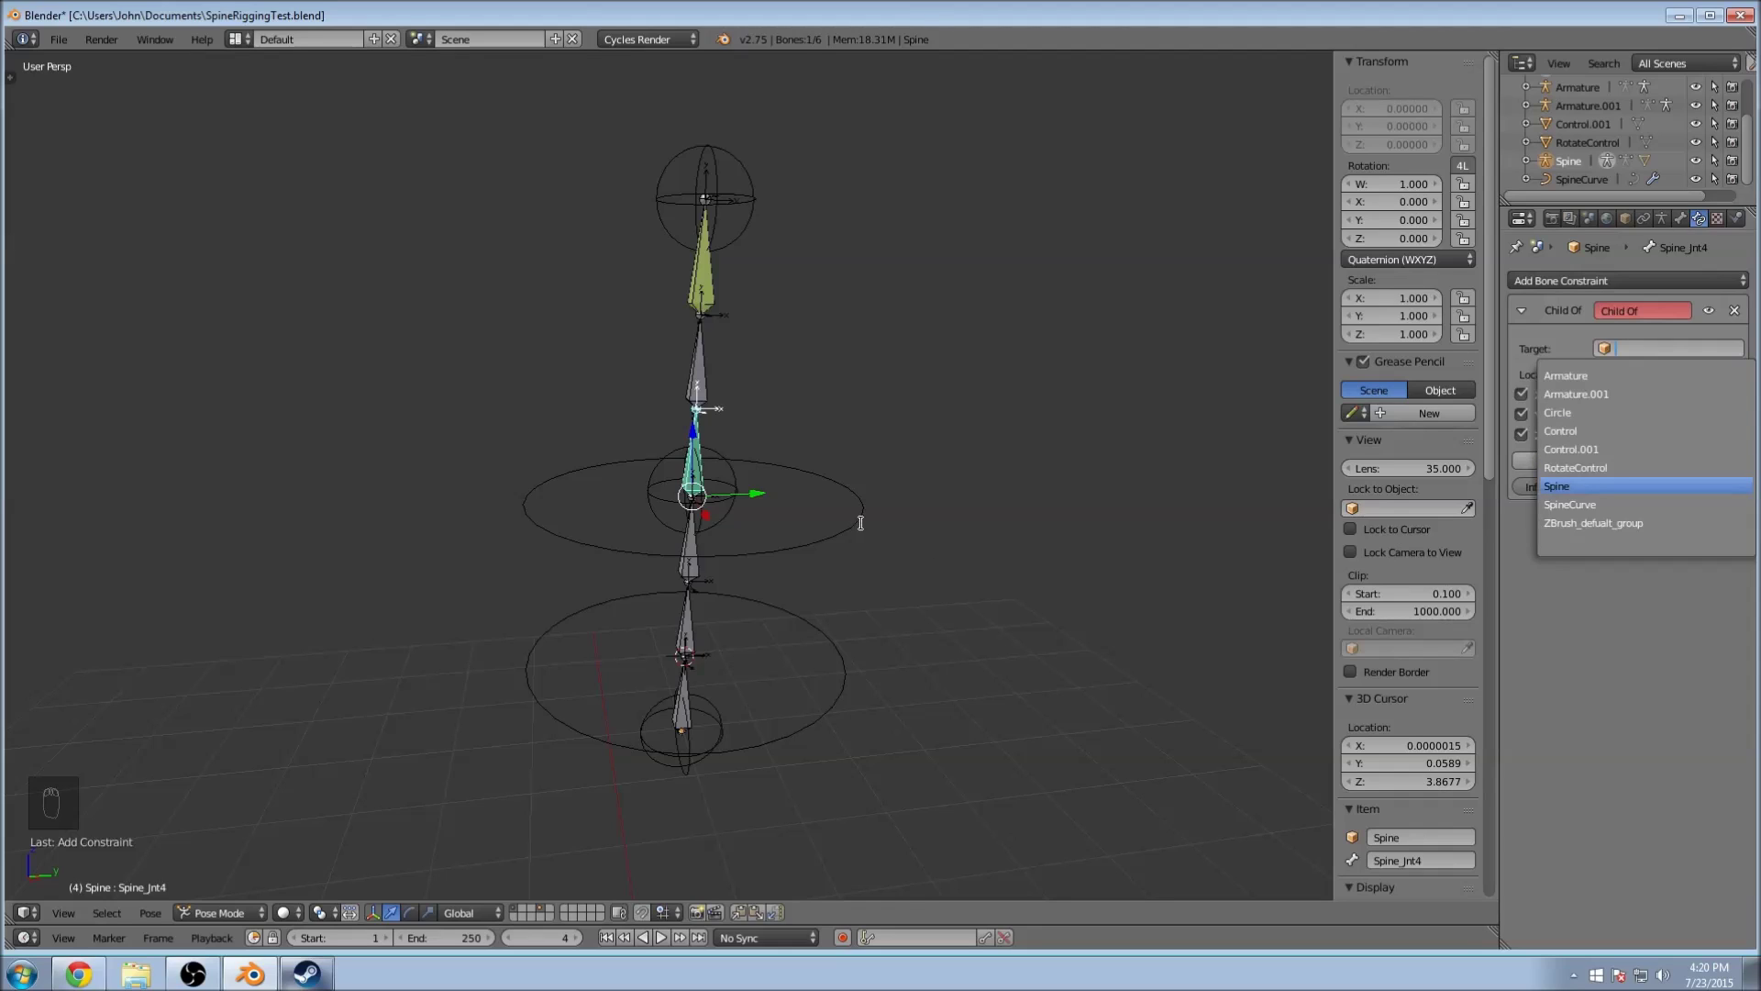
left_click(1560, 467)
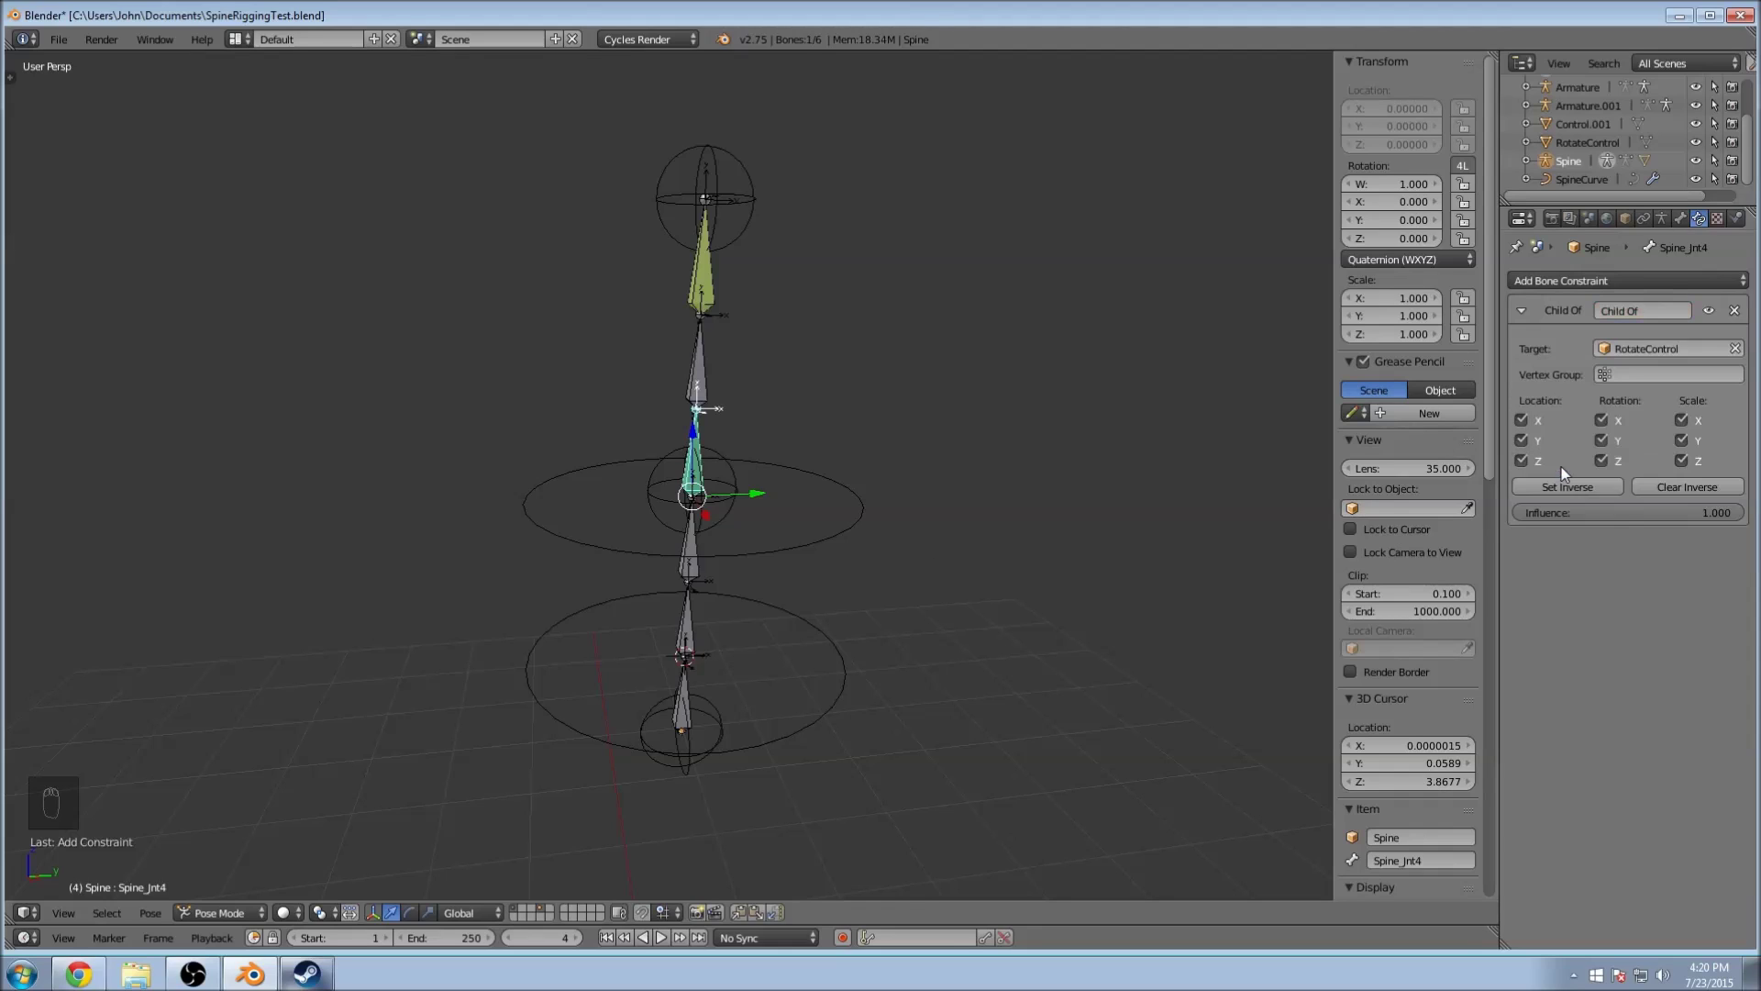
left_click(1643, 371)
Step: Leave Pose Mode, select the armature of the rotate control circles and expand its bones in the outliner
key("ctrl+Tab")
right_click(789, 556)
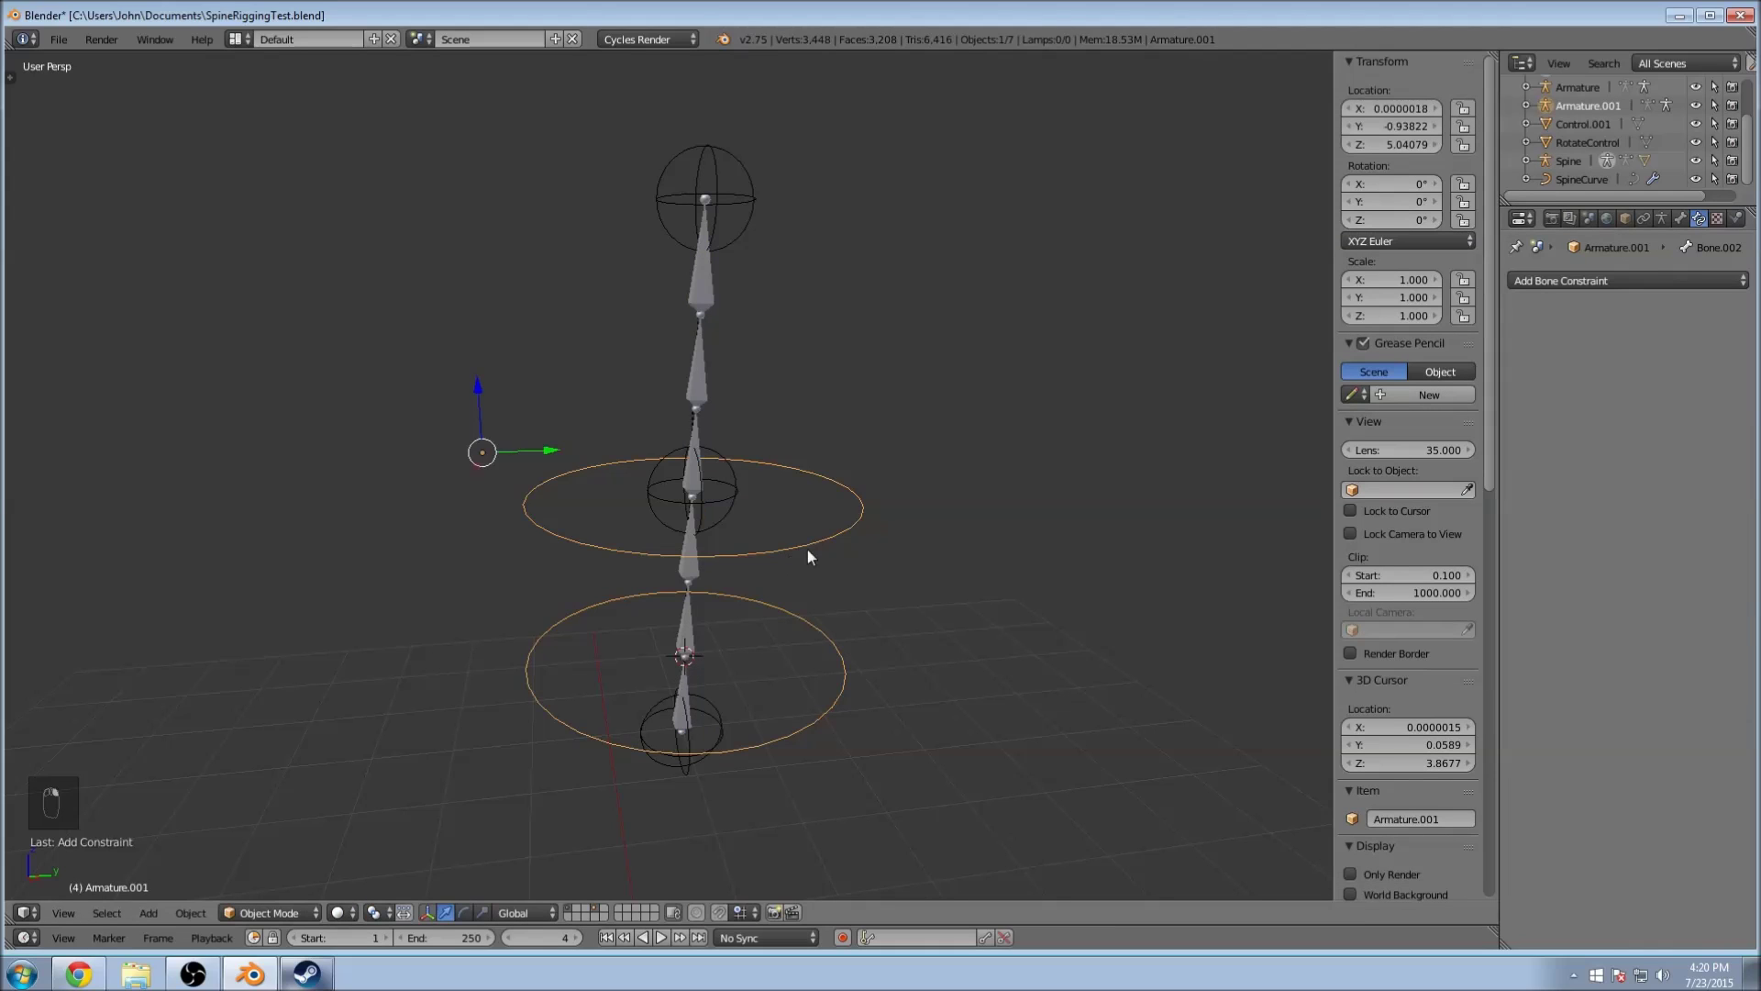
left_click(1526, 107)
left_click(1547, 124)
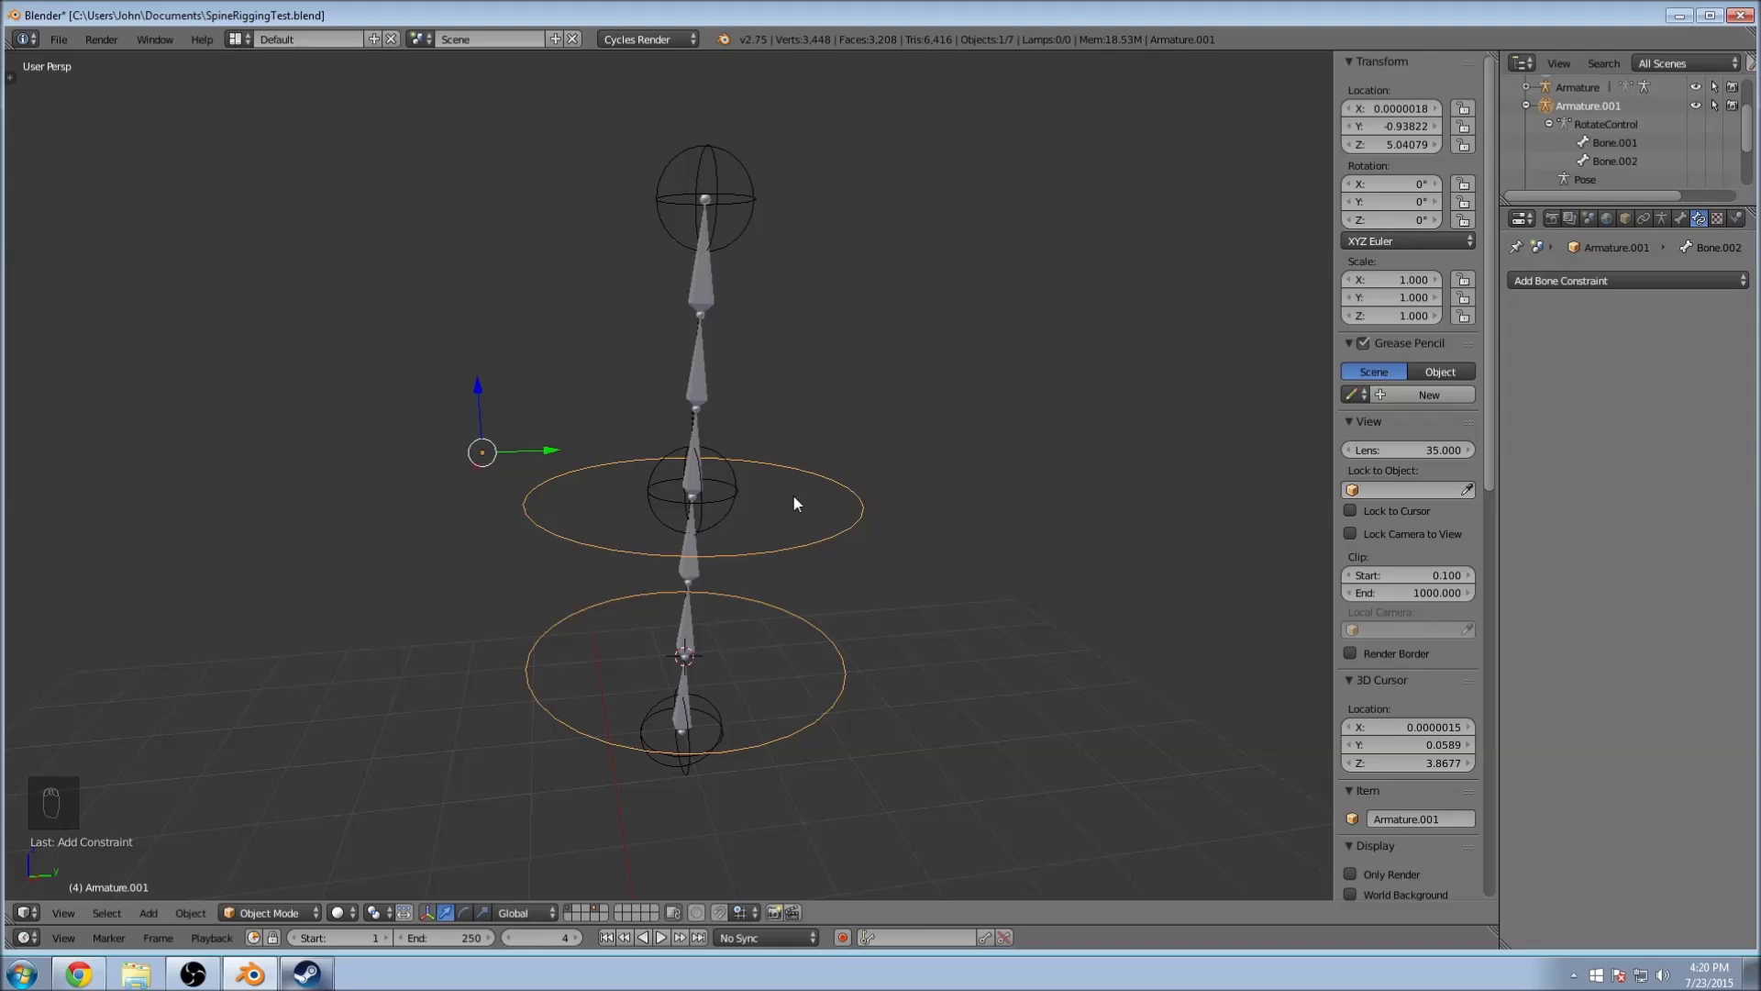
right_click(720, 472)
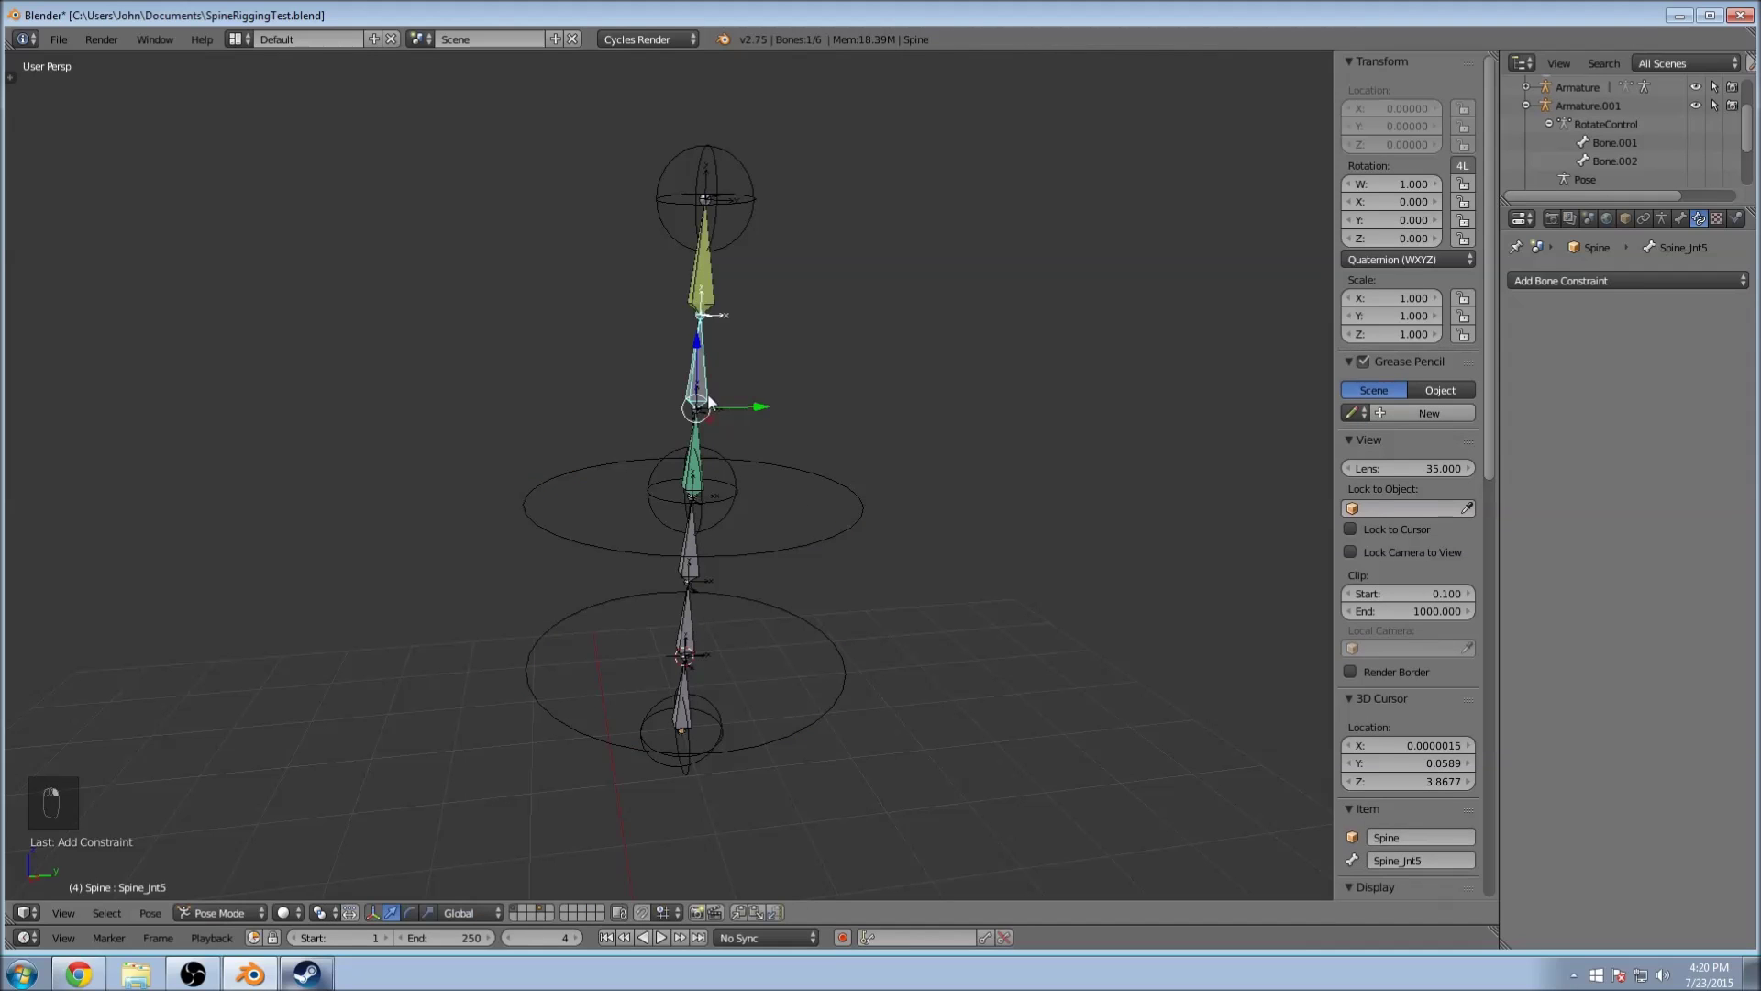
right_click(695, 459)
key("ctrl+Tab")
right_click(816, 545)
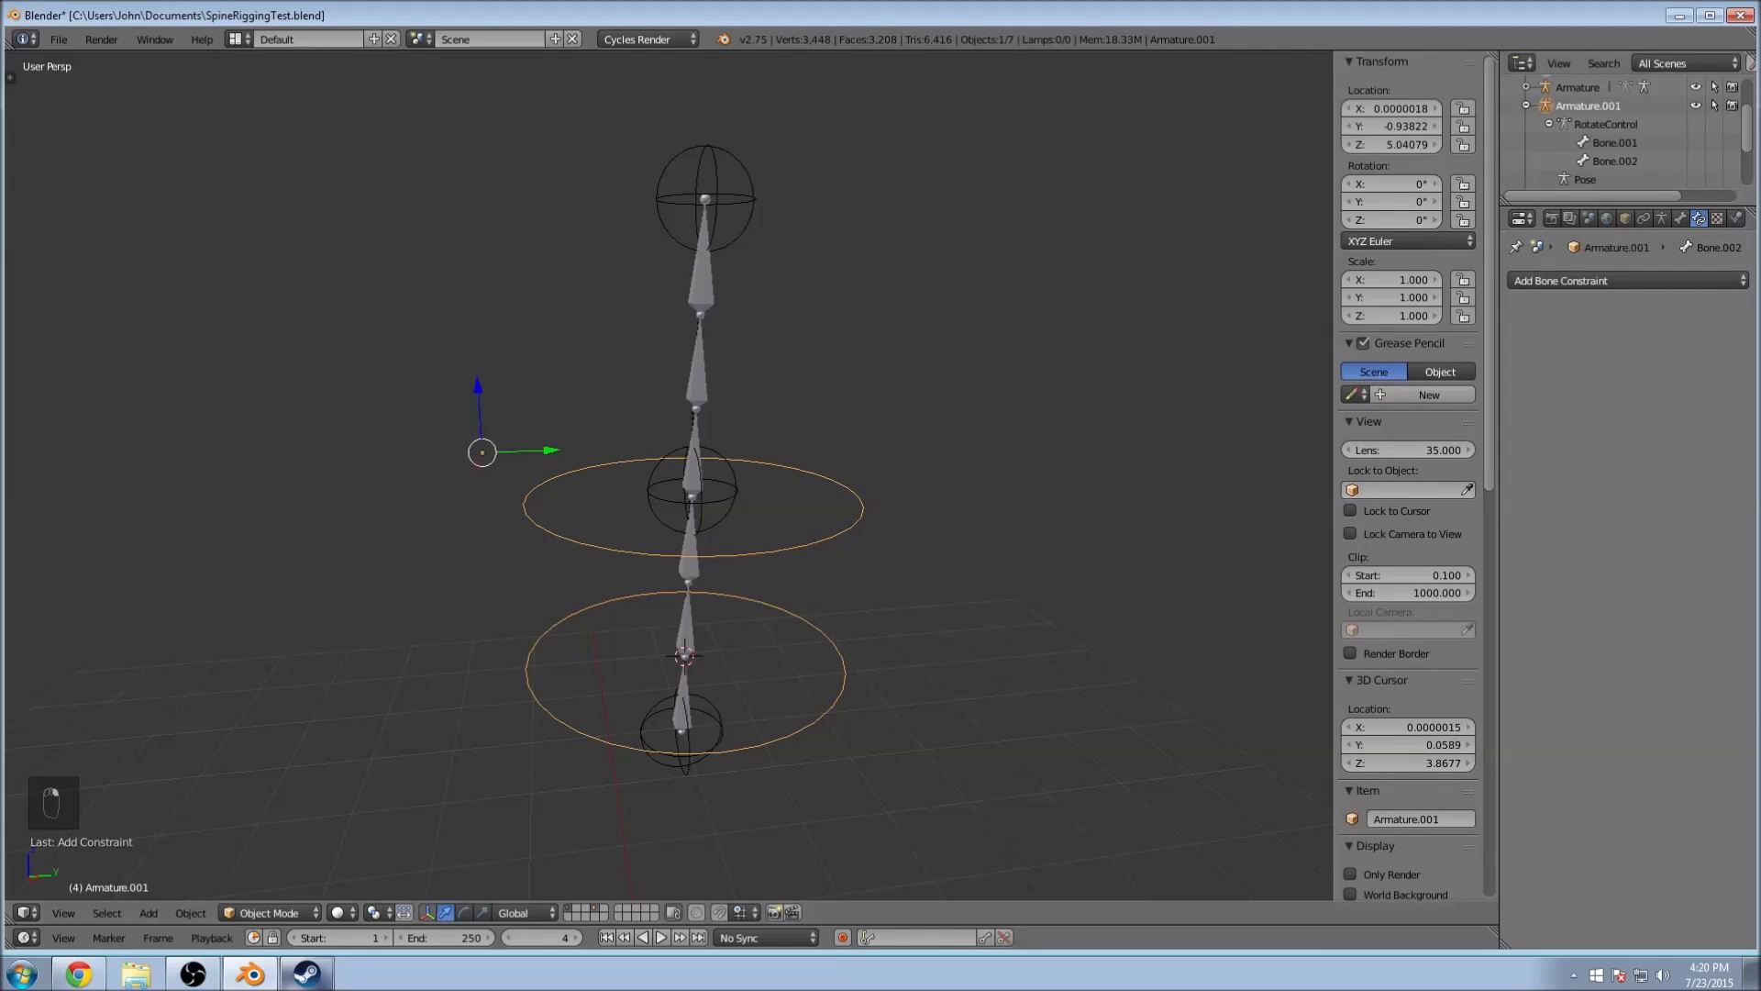
Step: Rename the upper rotate control bone UpperRotateCntrl in Edit Mode
double_click(1617, 144)
key("Tab")
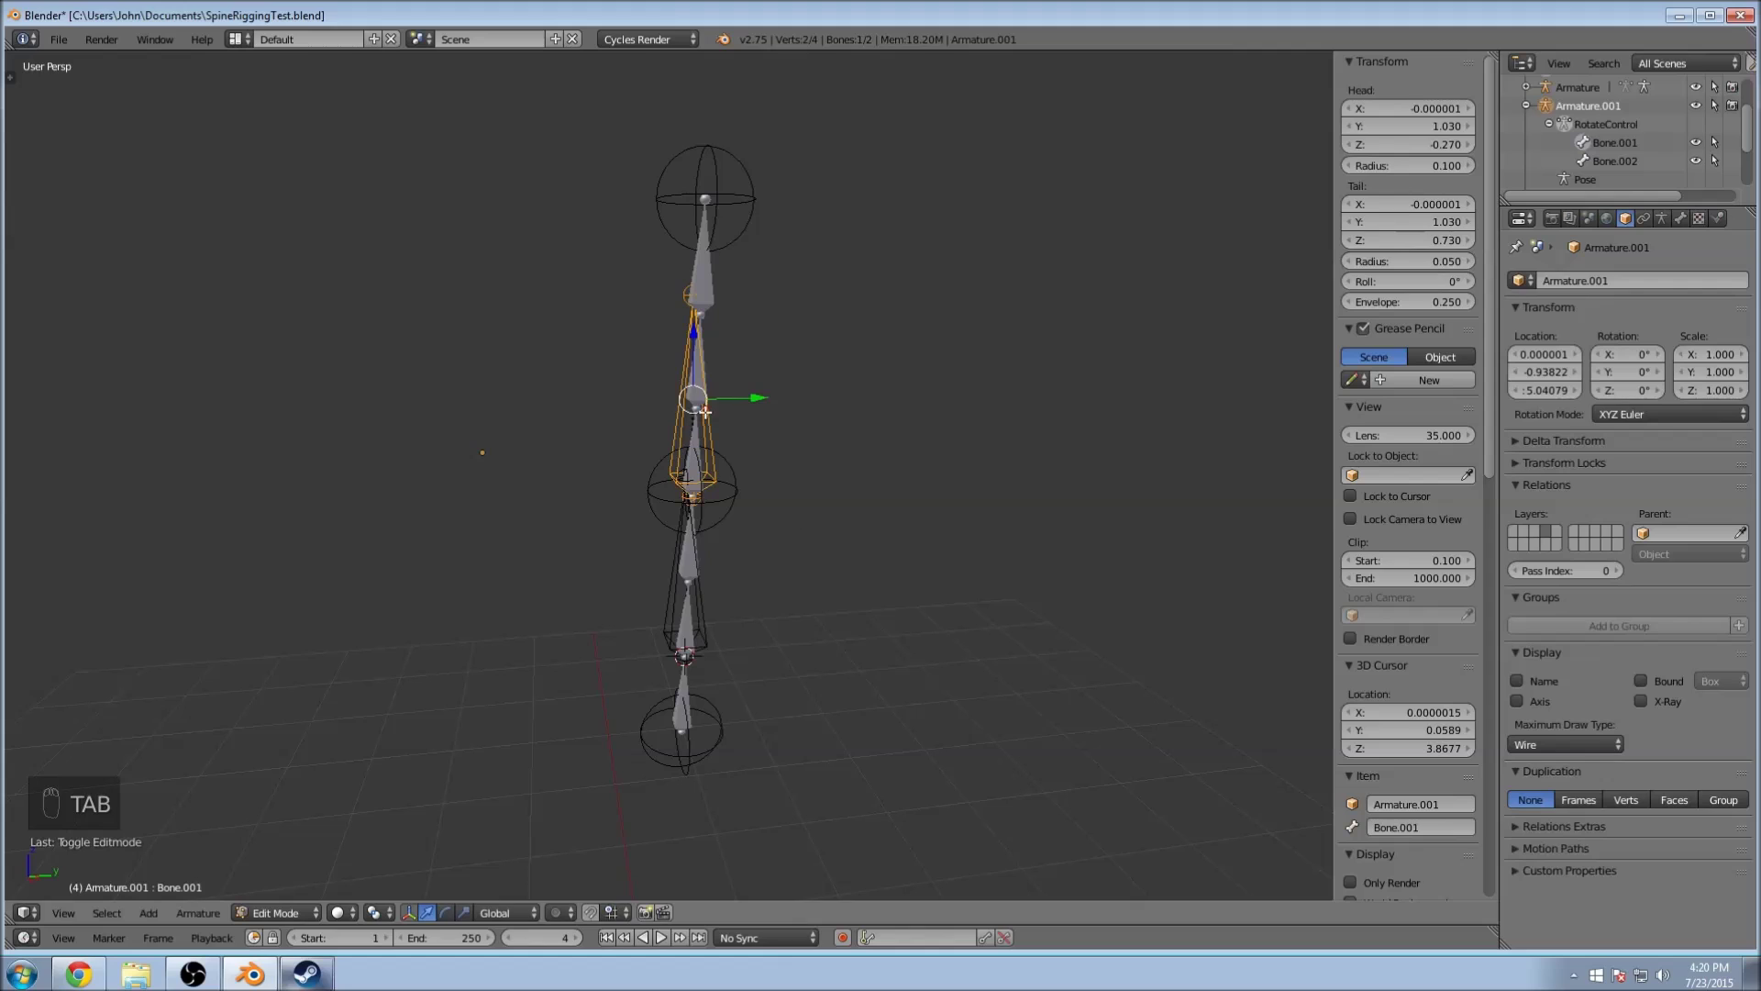
left_click(1680, 218)
left_click(1603, 280)
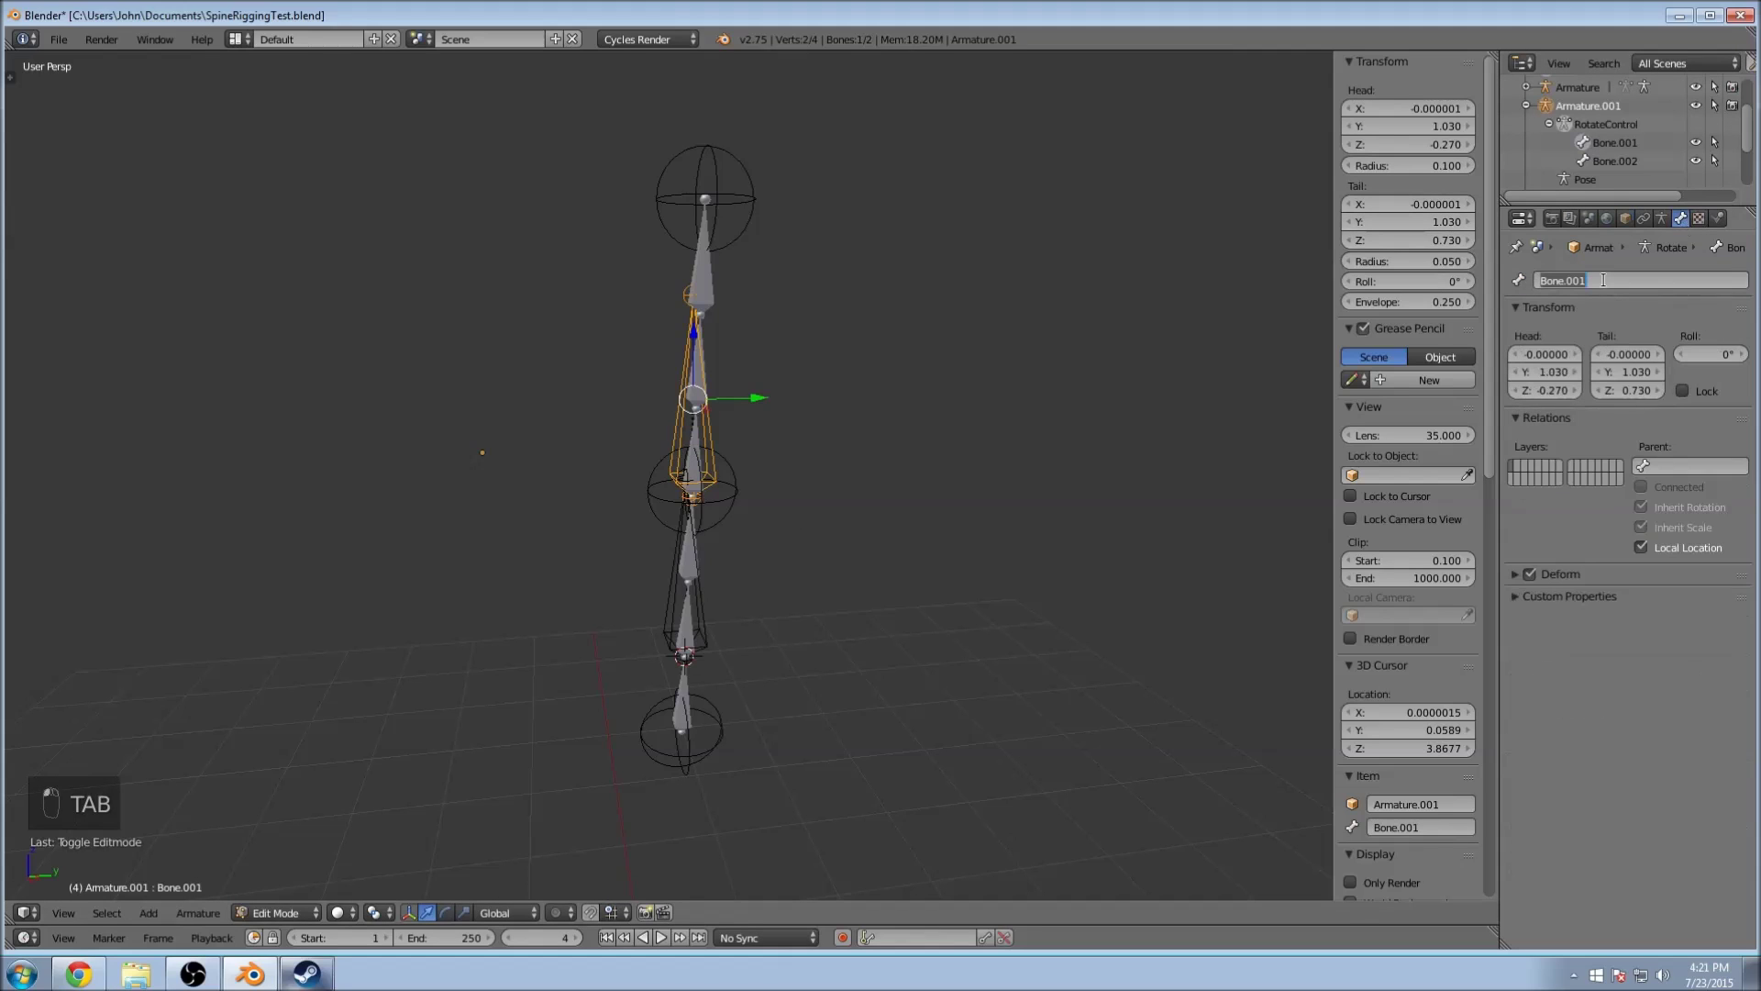
type("upperB")
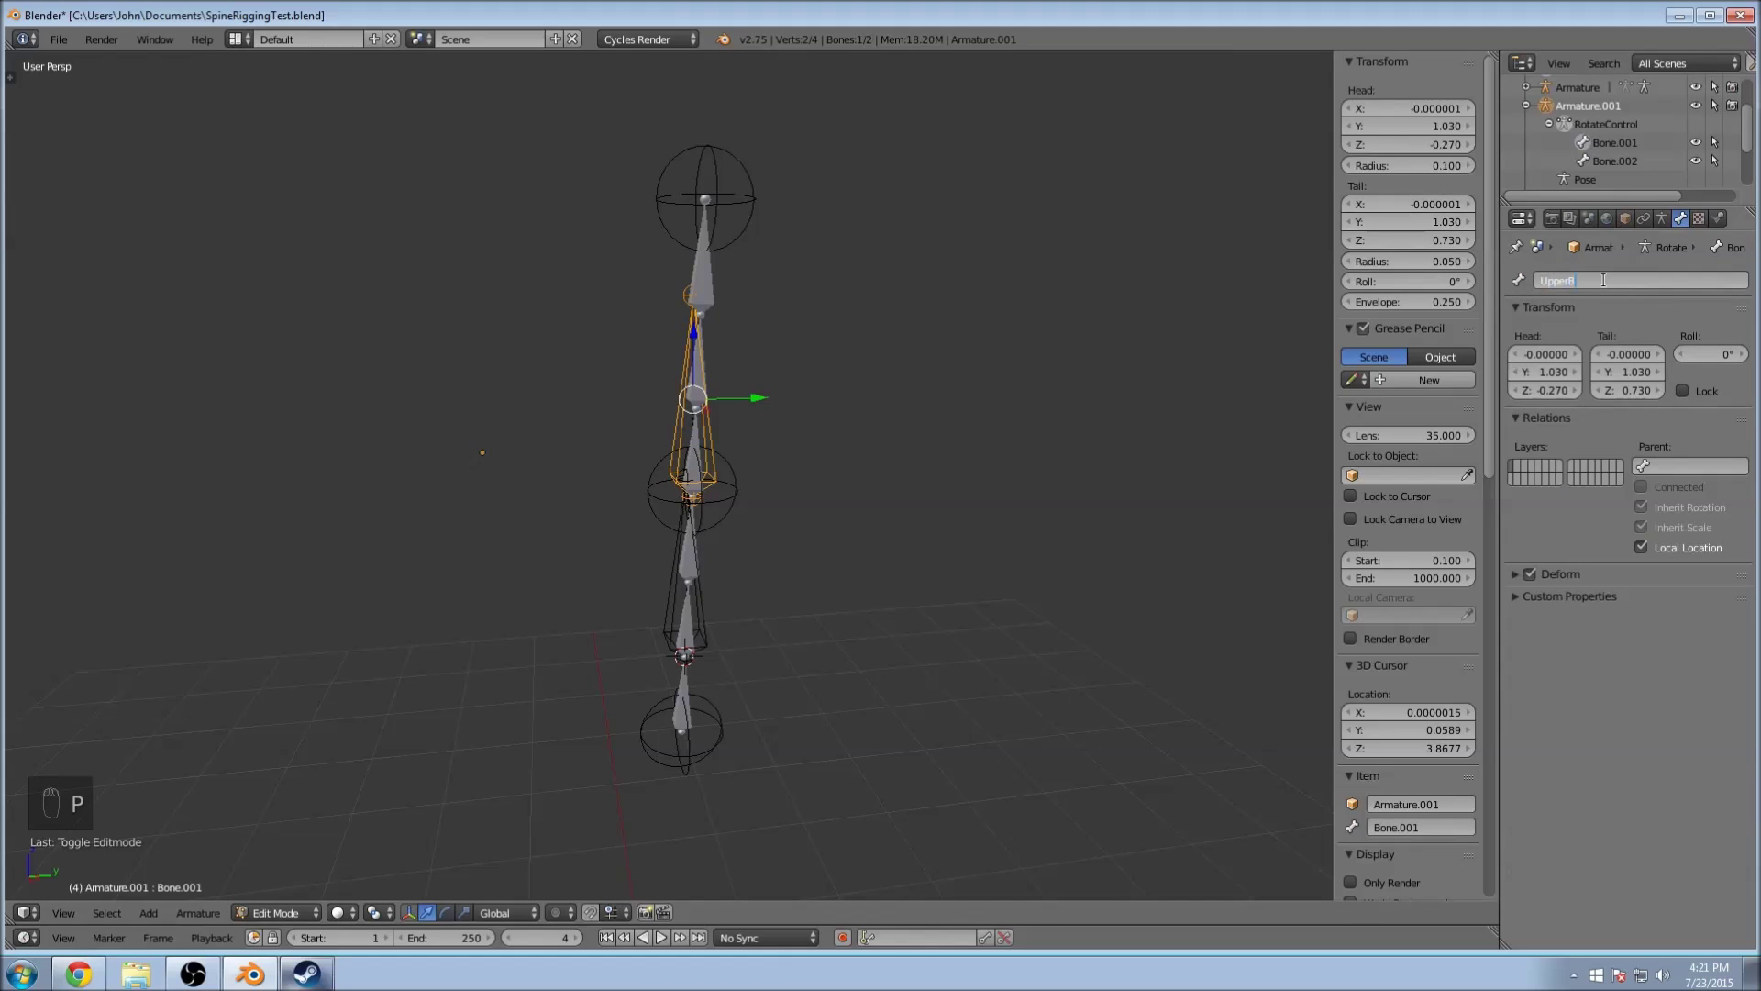
key("BackSpace")
type("RotateCntrl")
key("Return")
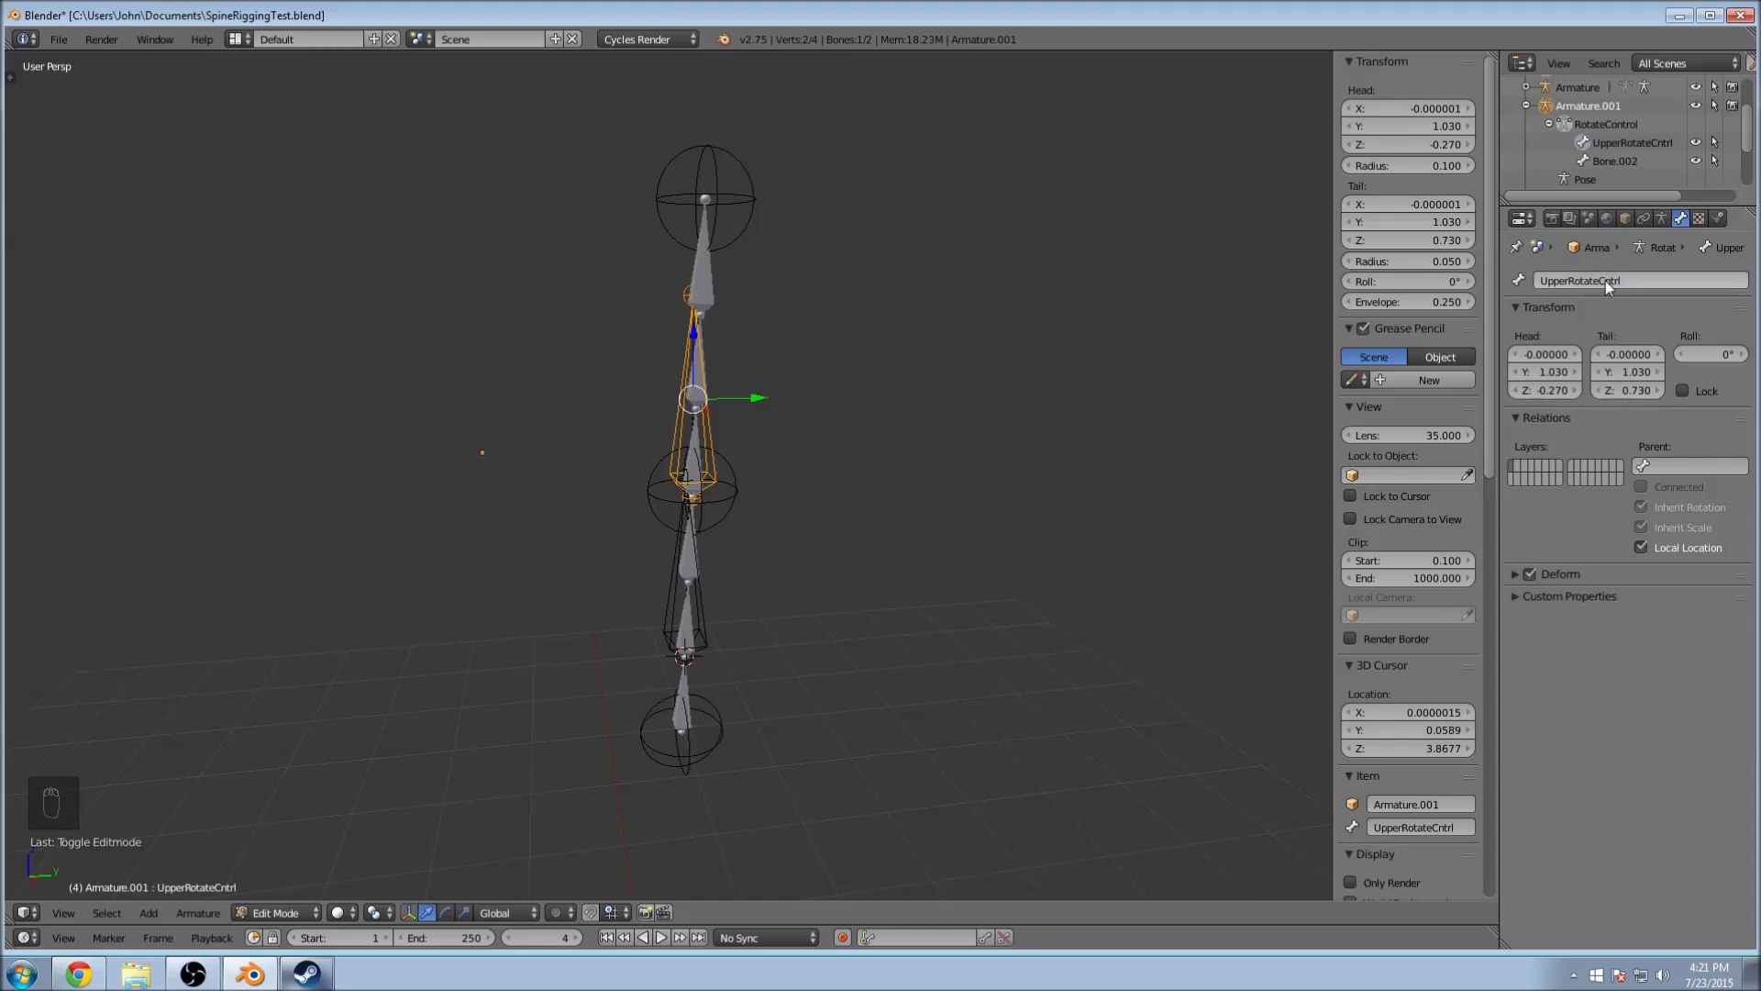
Step: Rename the lower rotate control bone LowerRotateCntrl, deselect all bones and return to Object Mode
right_click(691, 662)
left_click(1631, 275)
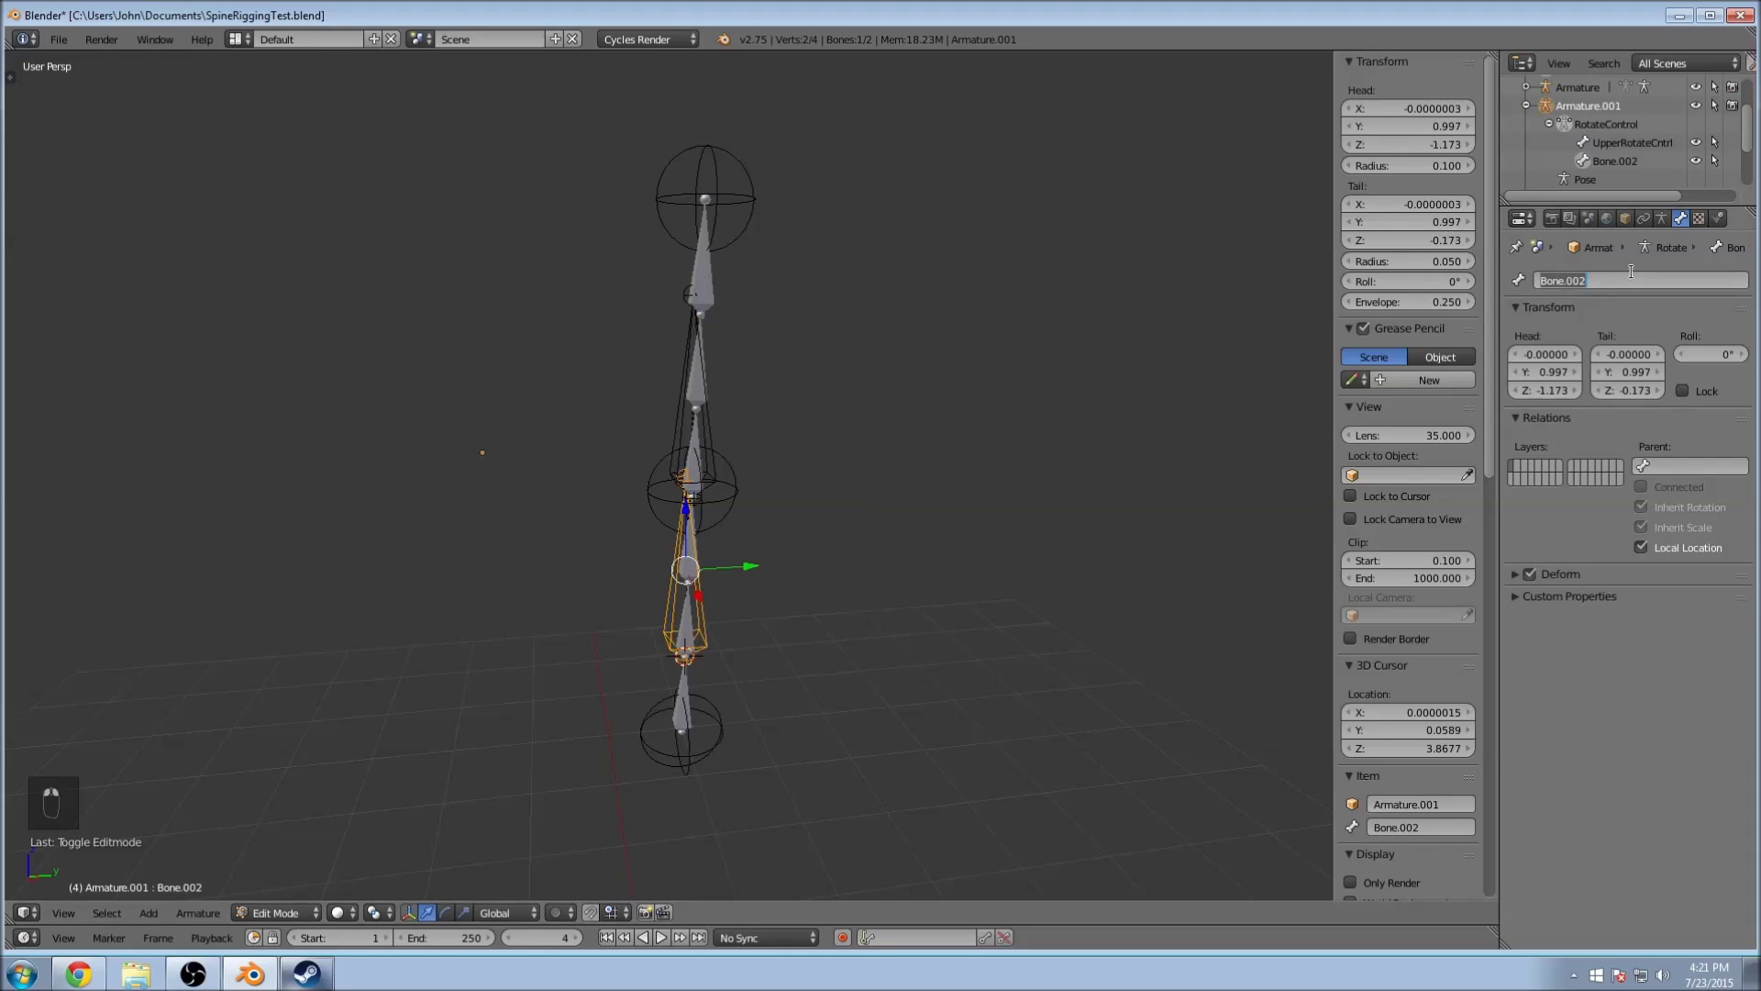
type("Lower")
type("RotateCntrl")
key("BackSpace")
type("r")
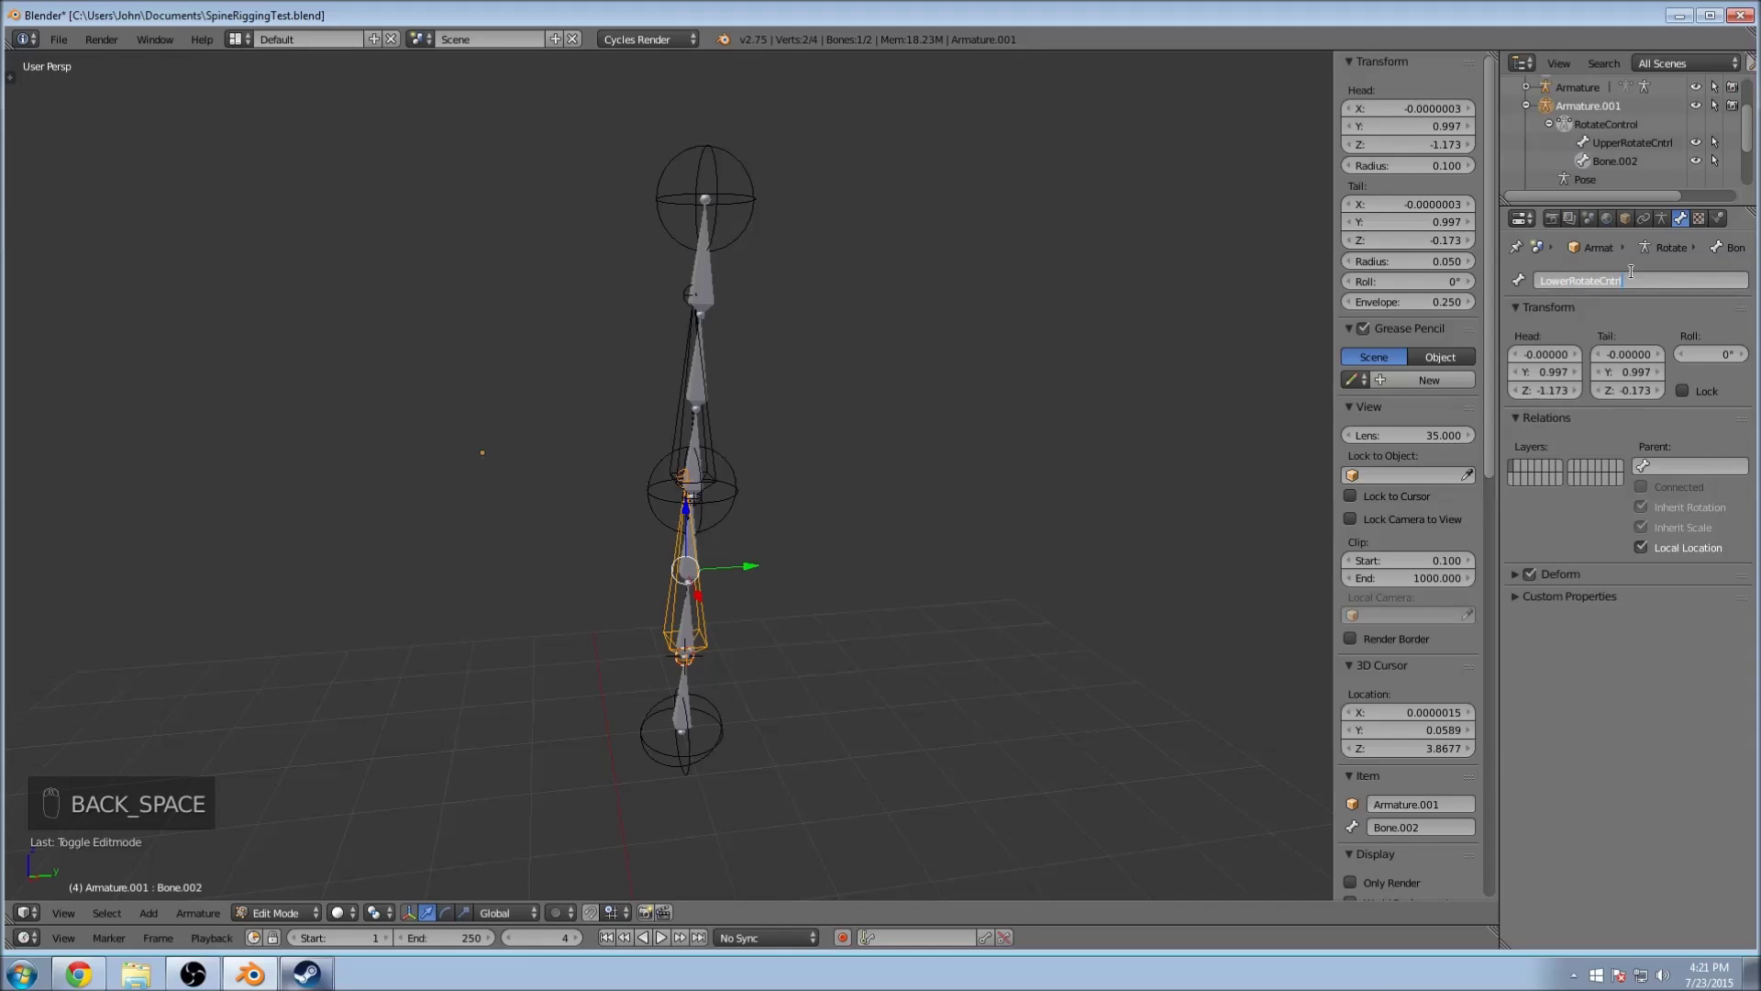
key("Return")
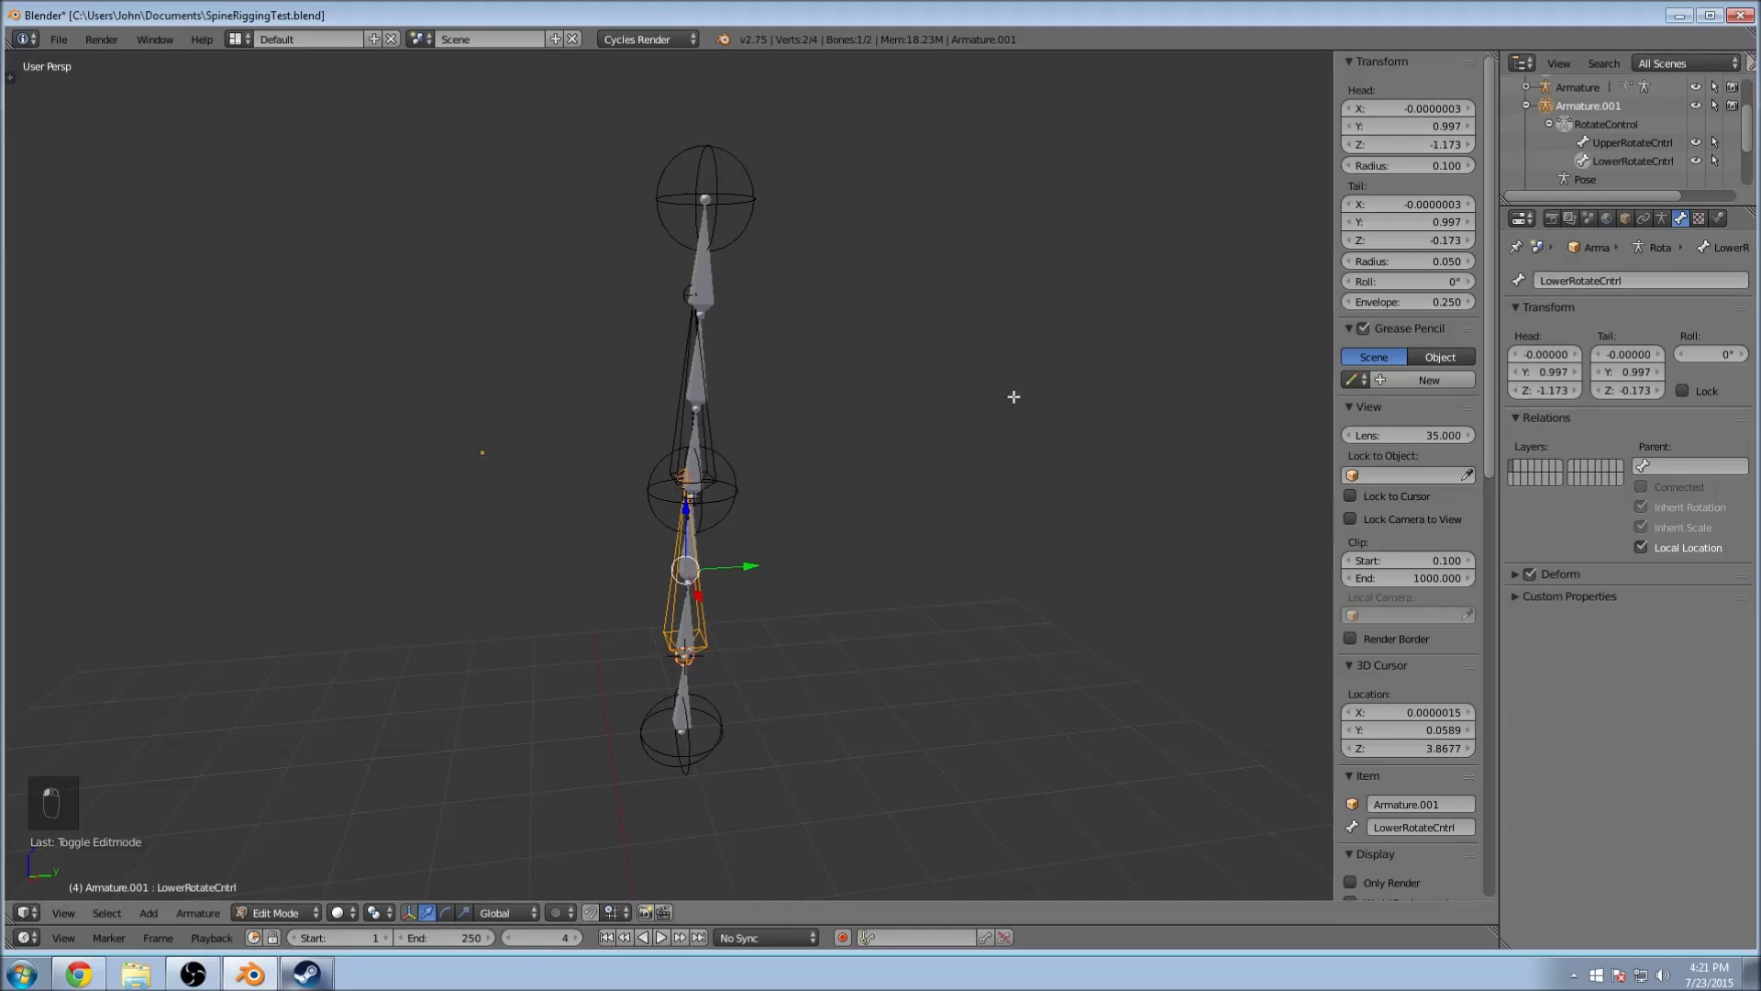
scroll(917, 360, "up", 2)
scroll(1651, 124, "down", 2)
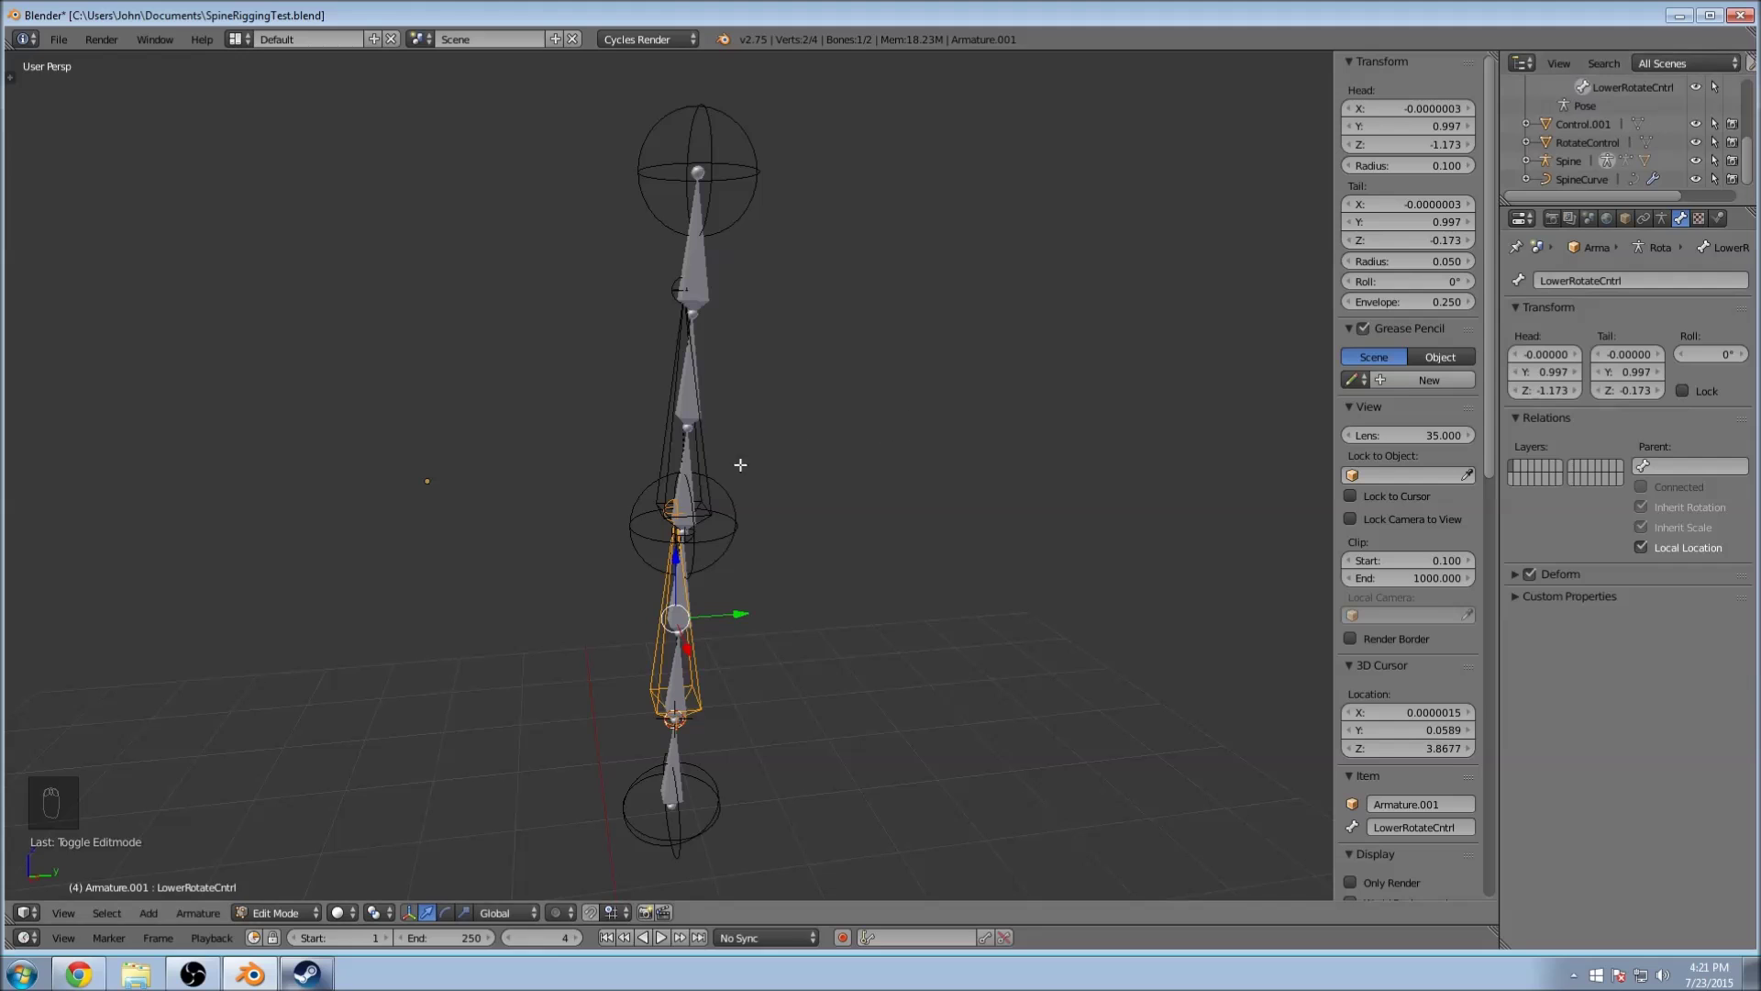
key("a")
key("Tab")
Step: Rename the armature object of the rotate control circles RotateControl in the outliner
scroll(817, 473, "up", 2)
scroll(817, 472, "down", 2)
scroll(1698, 150, "up", 3)
left_click(1662, 219)
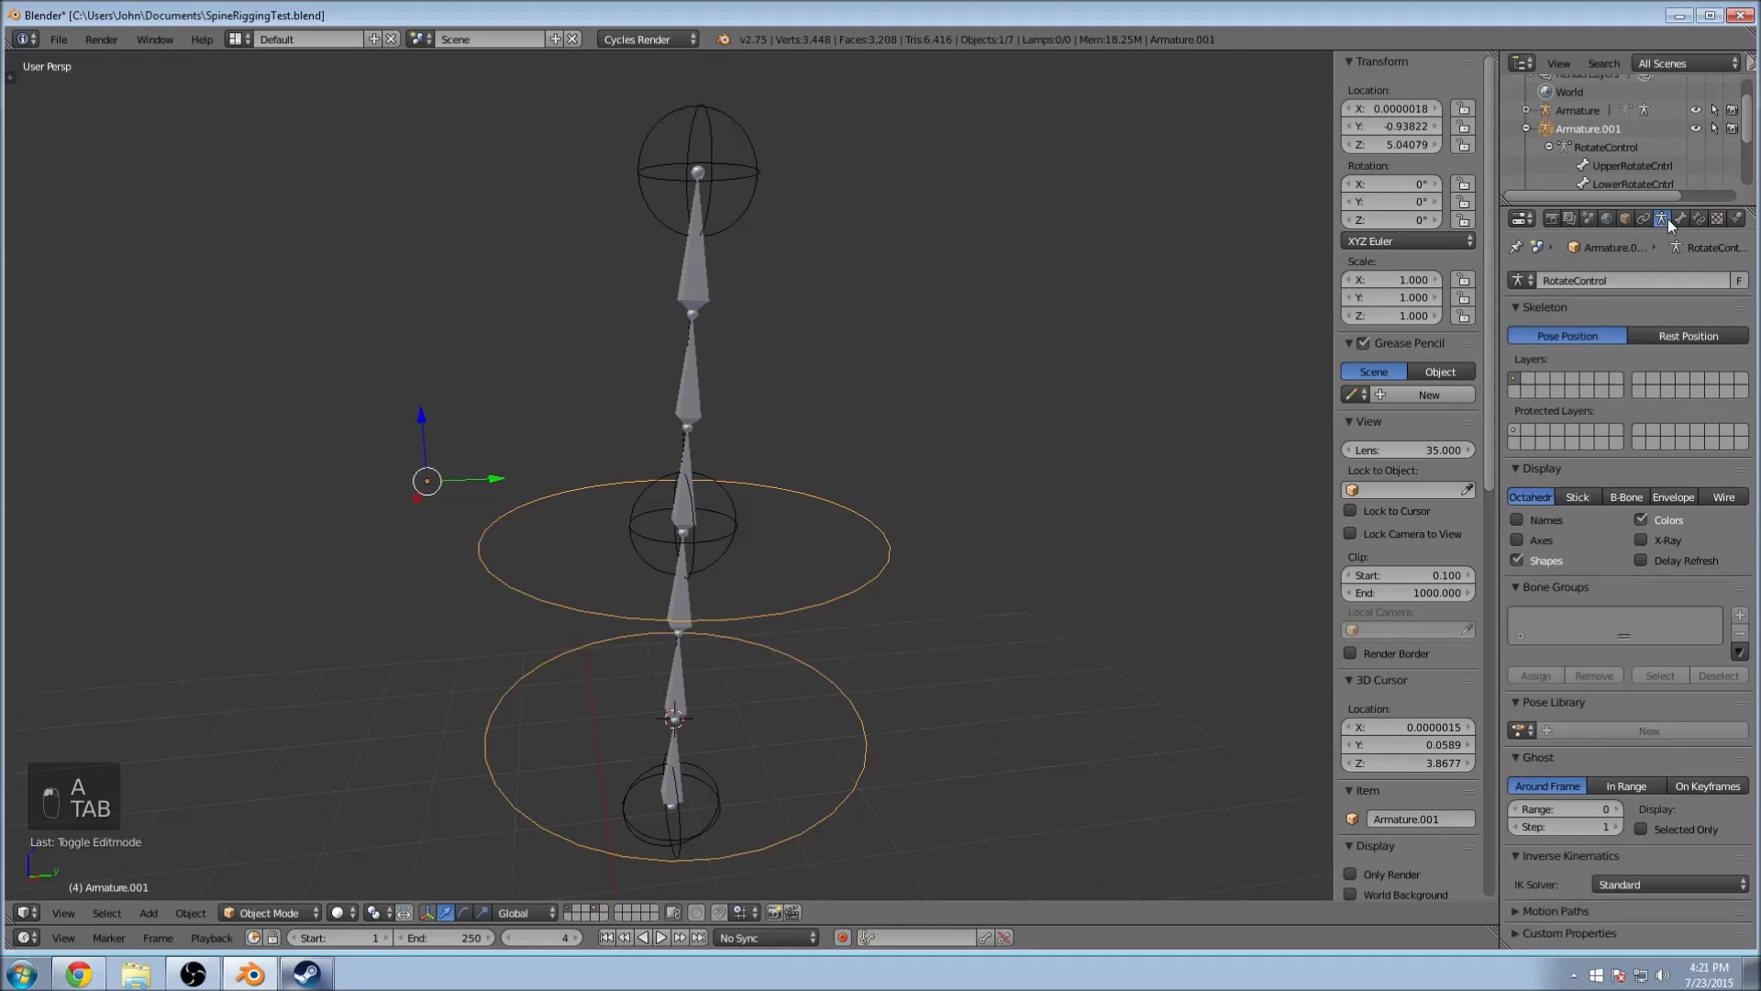
left_click(1616, 275)
key("Escape")
double_click(1587, 128)
type("RotateControl")
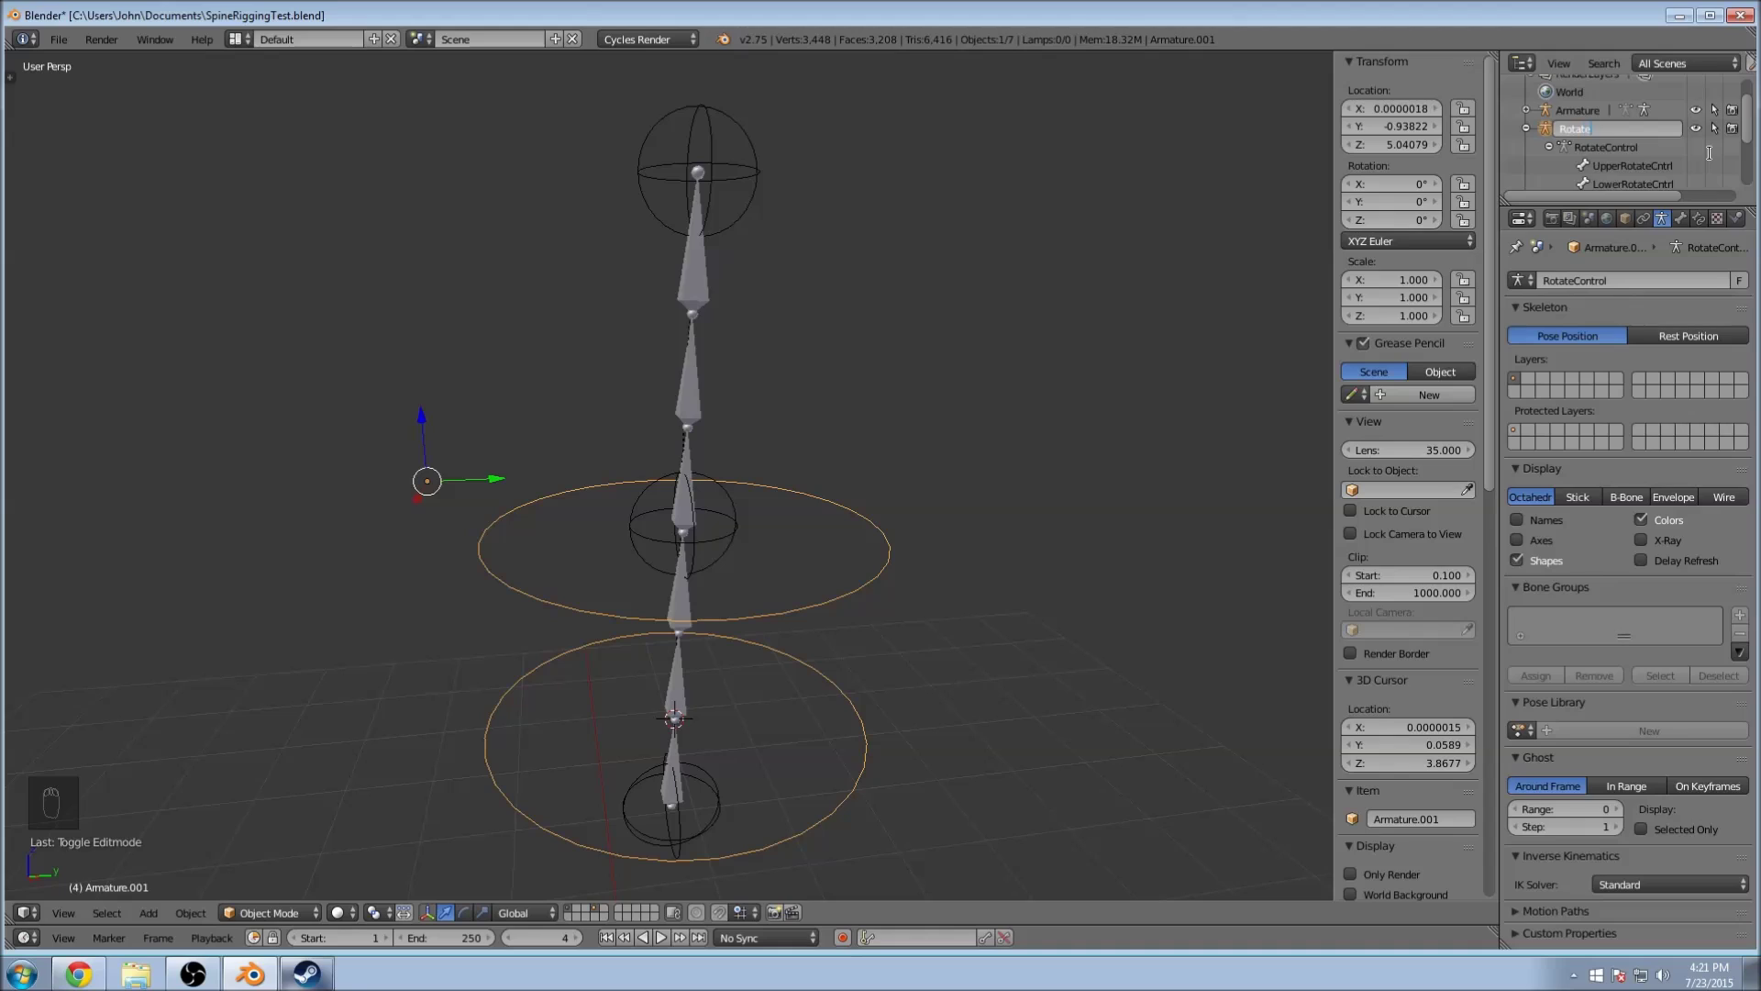
key("Return")
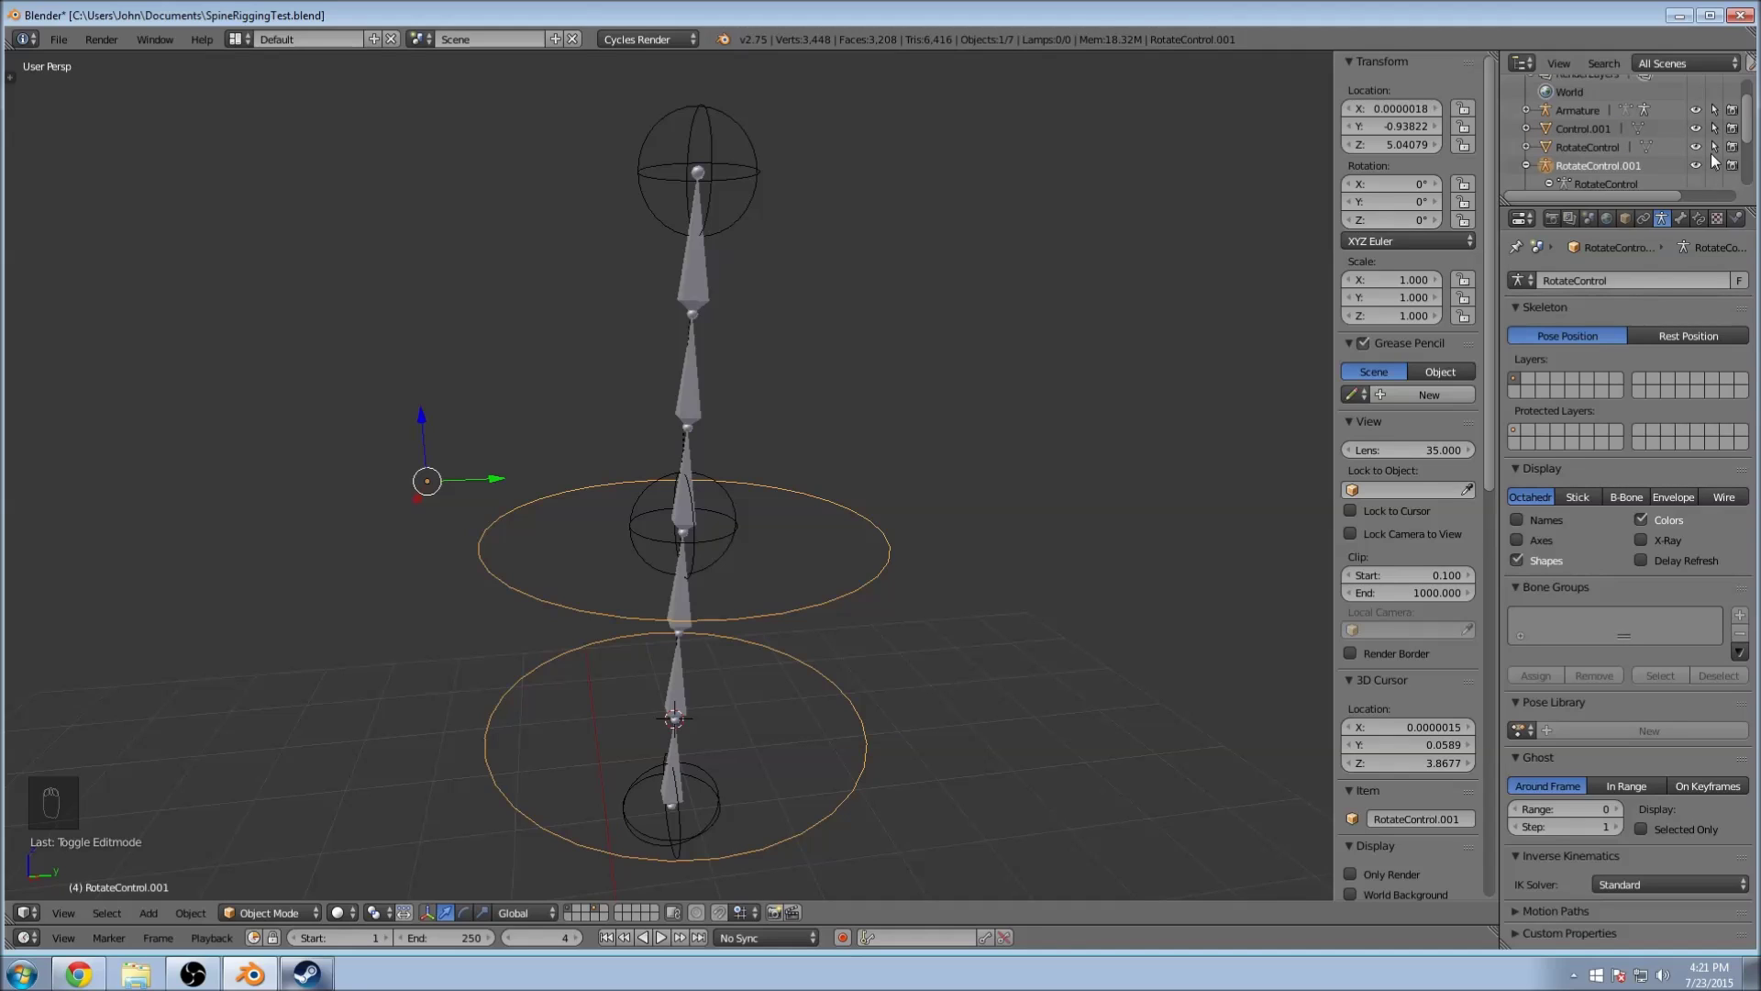
Step: Rename the armature object of the sphere-shaped bend controls BendControl in the outliner
left_click(1572, 110)
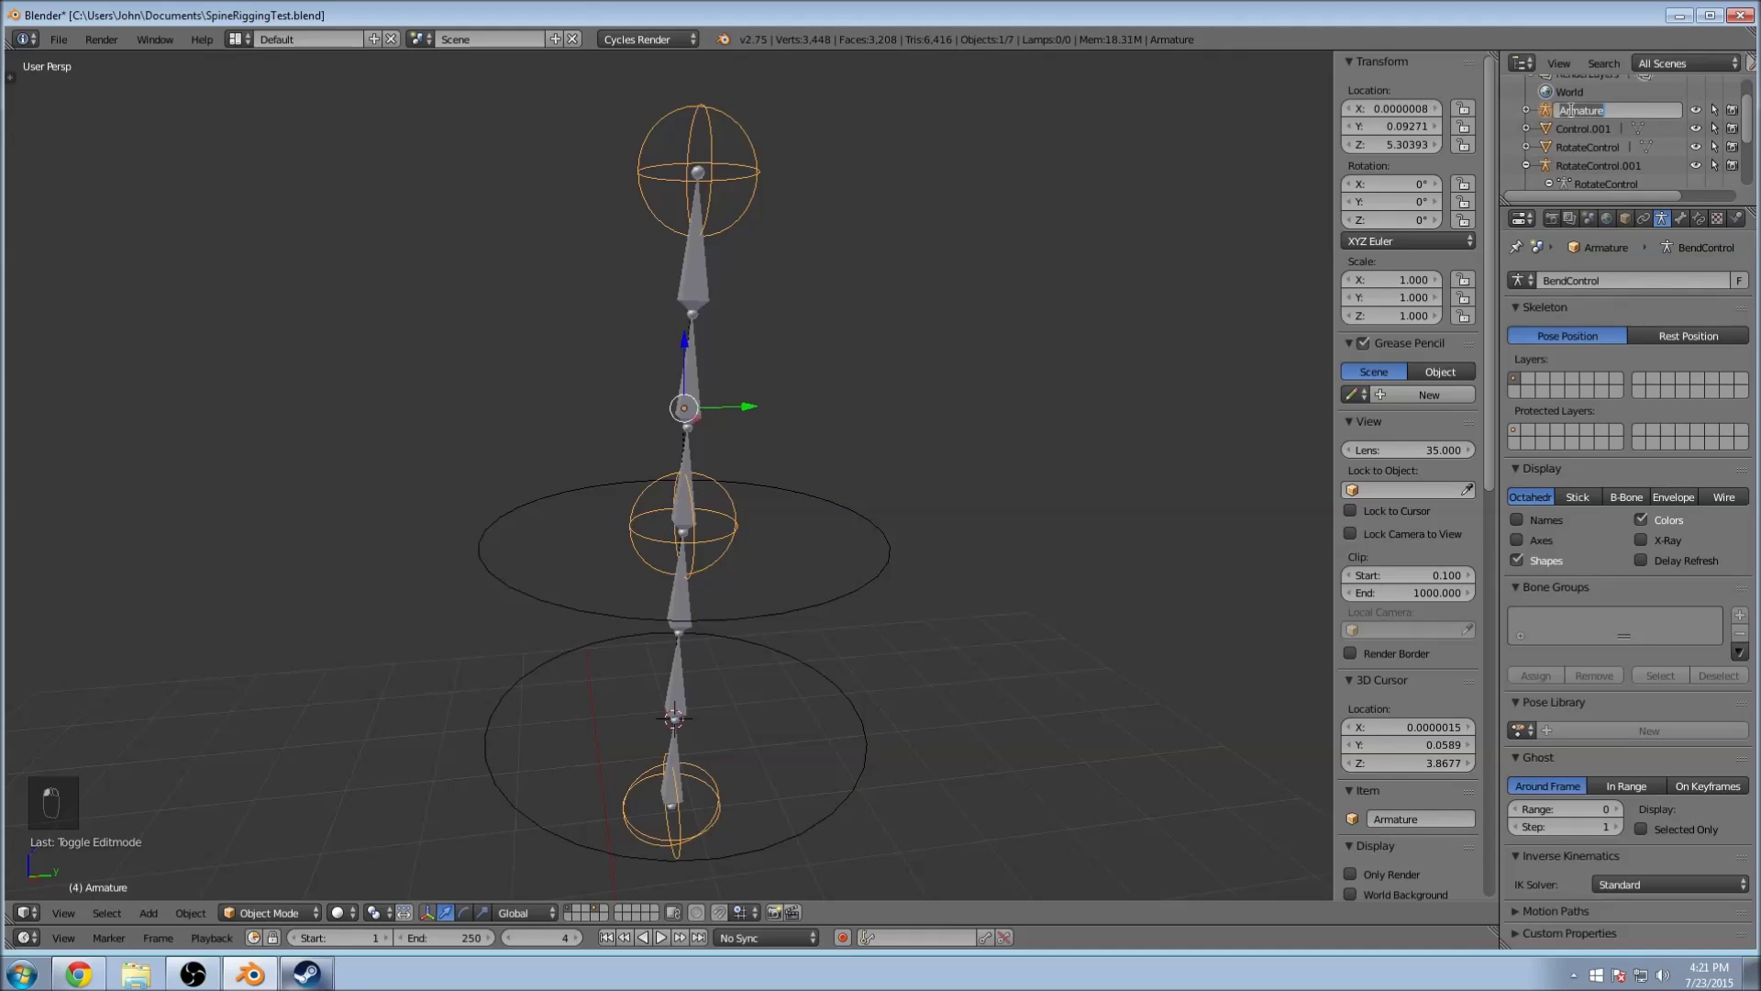
left_click(1527, 110)
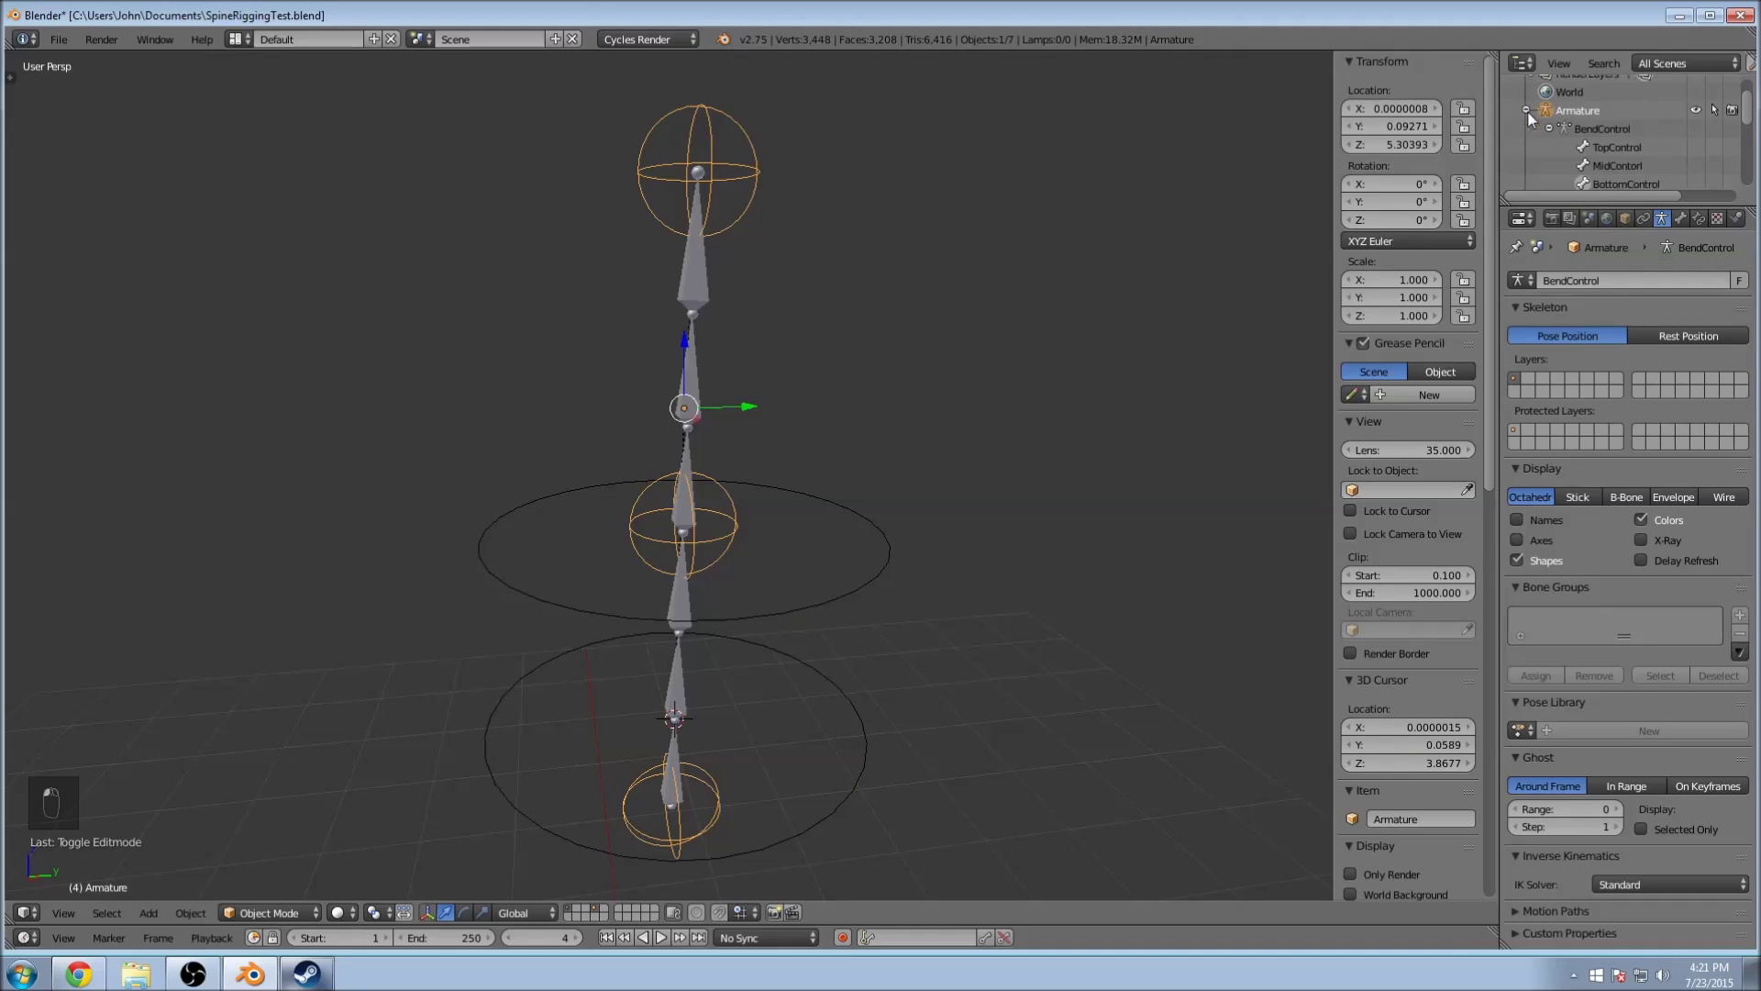
double_click(1584, 108)
type("BendControl")
key("Return")
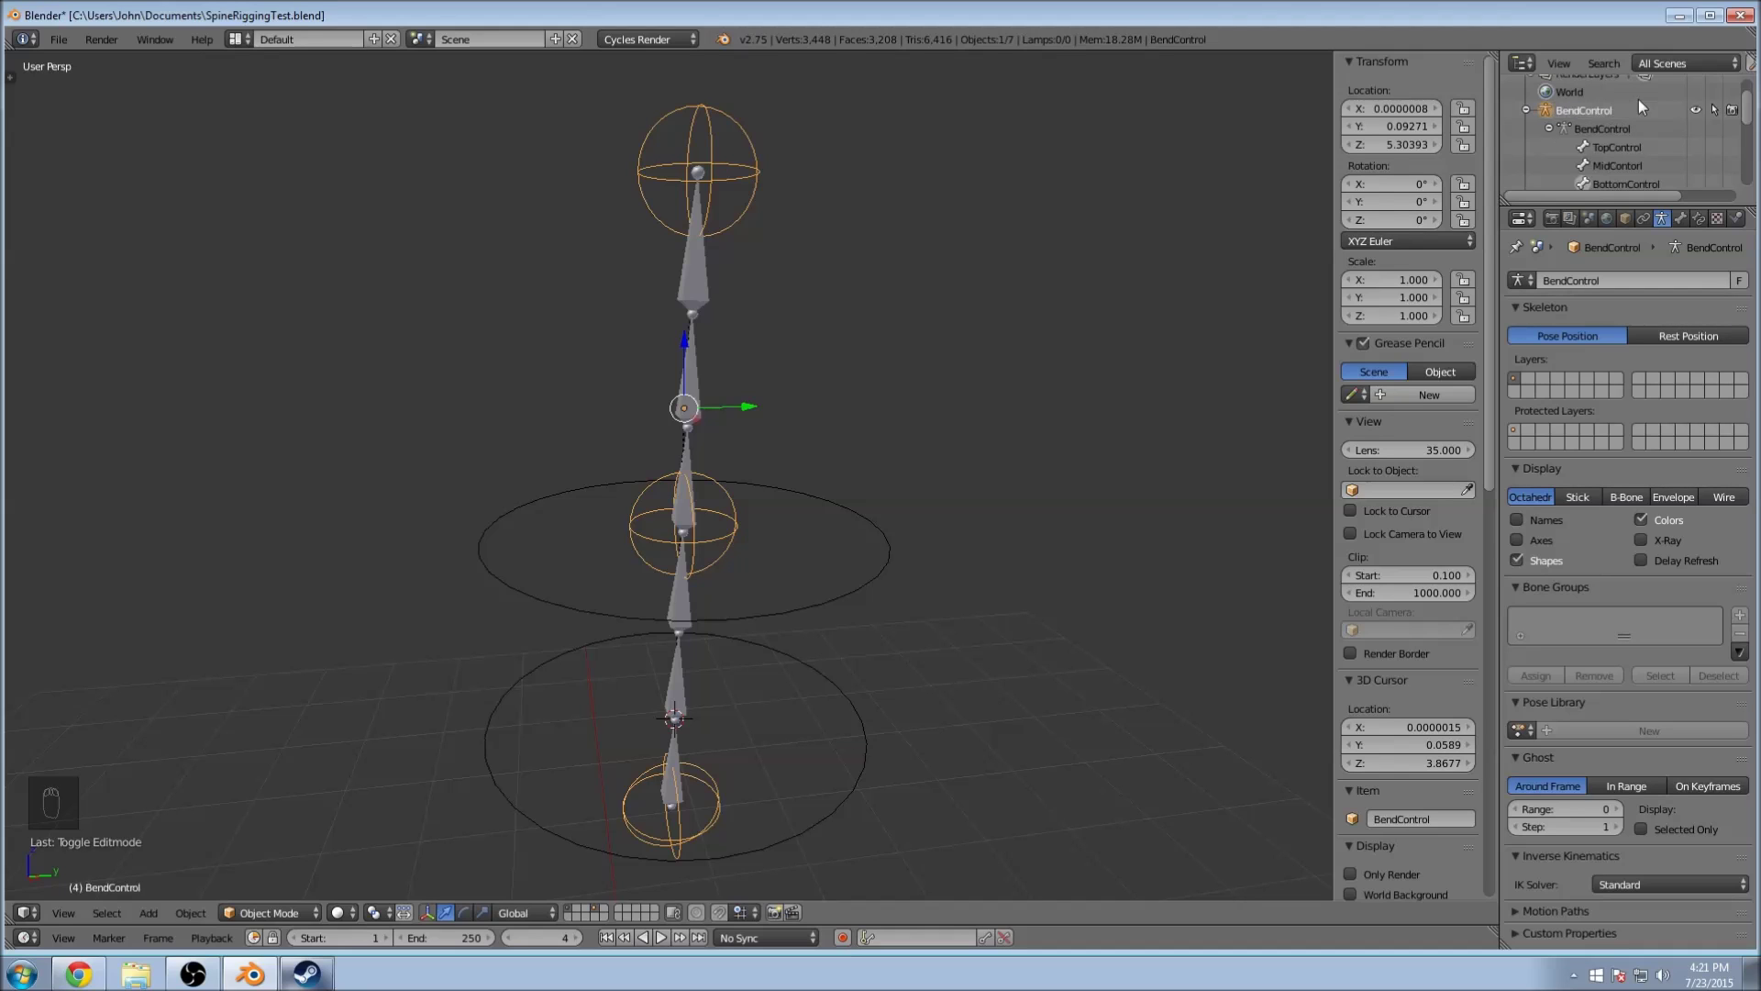
Step: Select Spine_Jnt4 in Pose Mode and review the available targets for its Child Of constraint
scroll(734, 359, "down", 2)
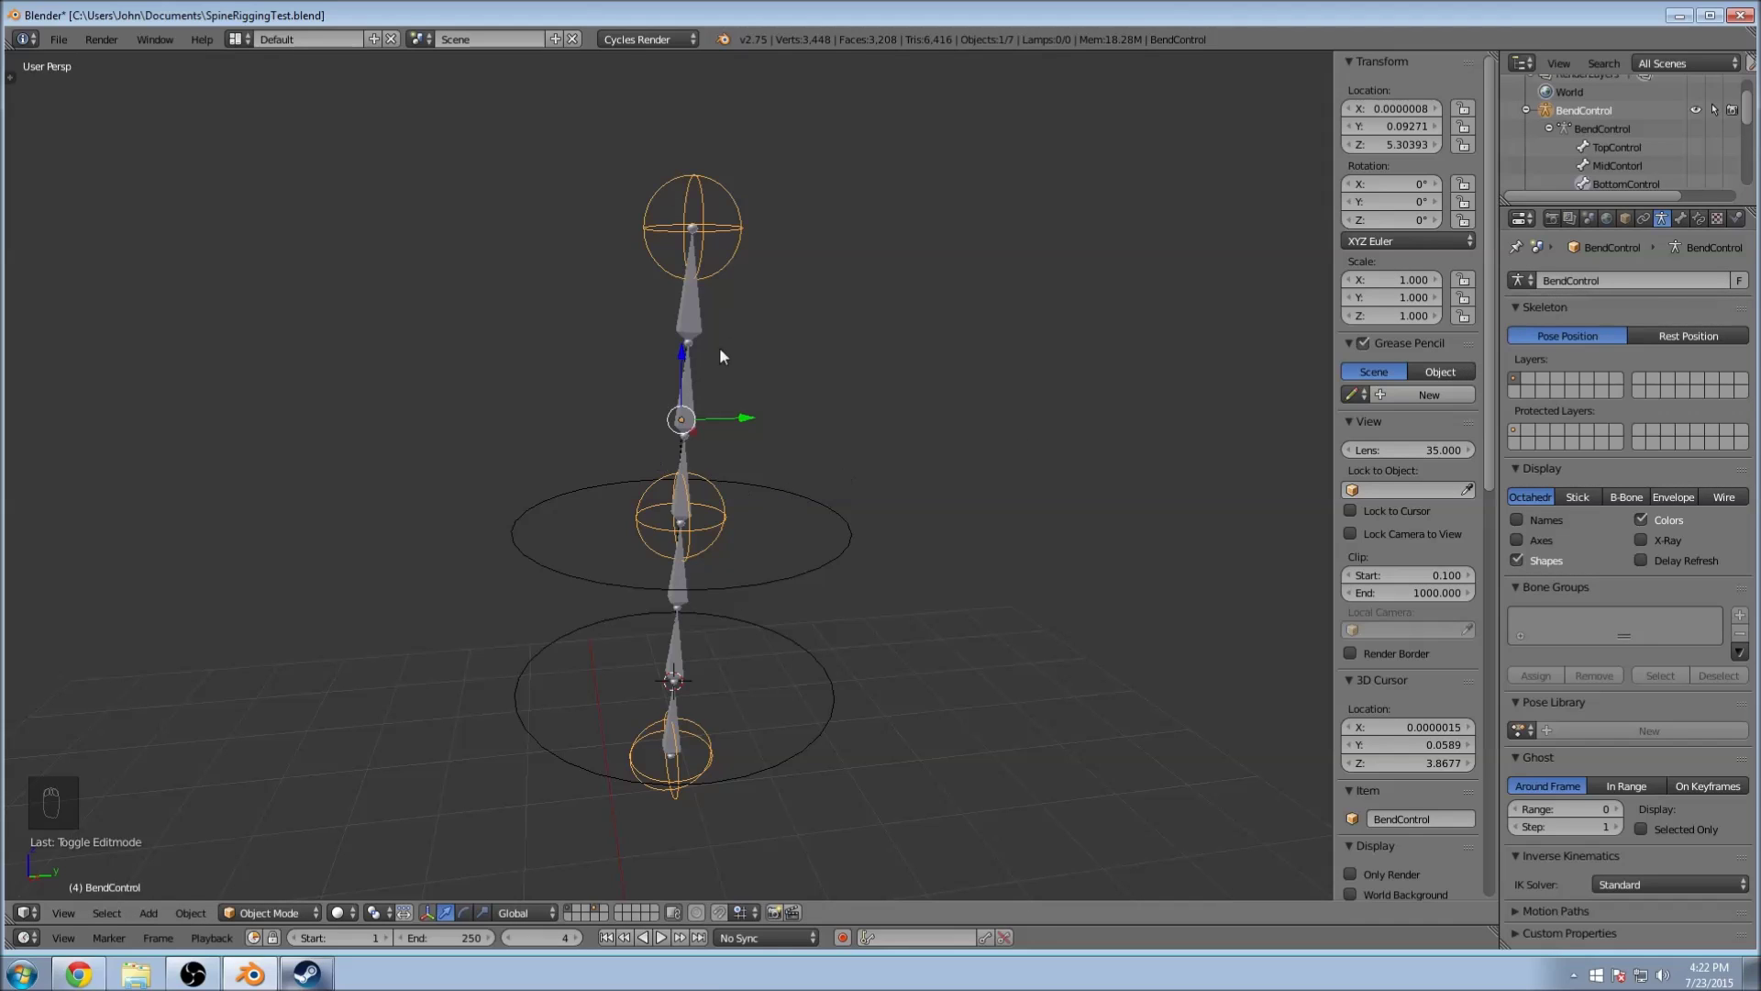
right_click(690, 385)
key("ctrl+Tab")
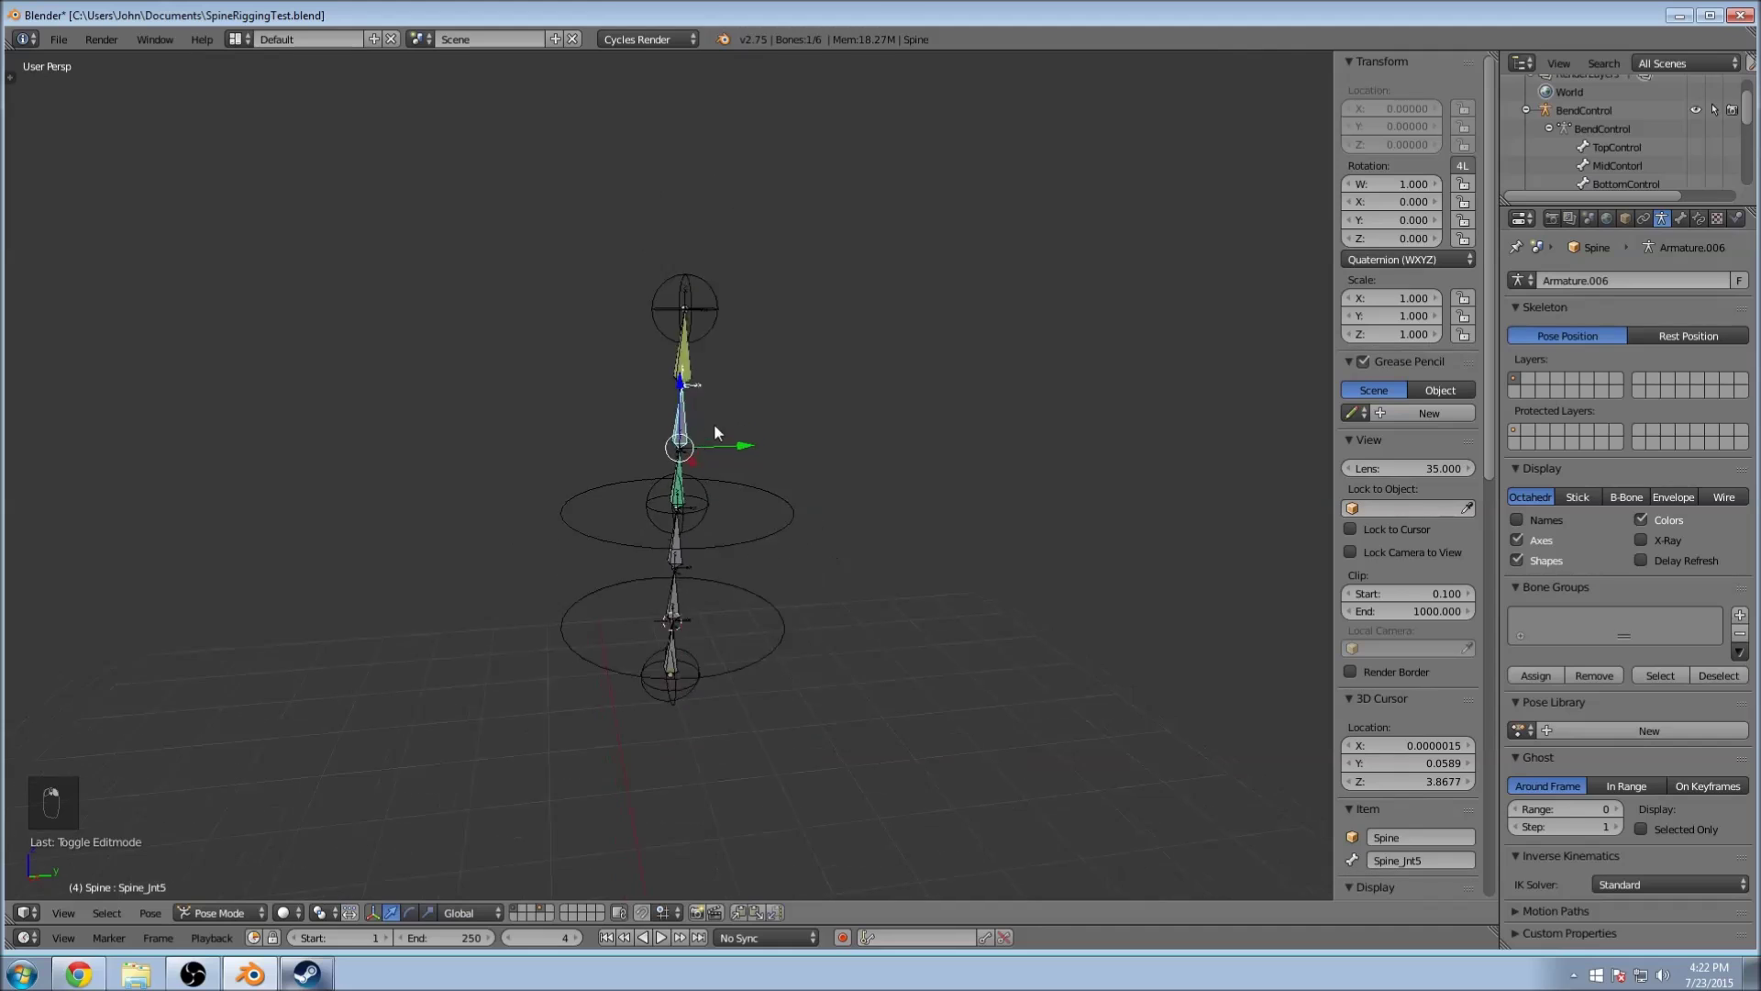
scroll(706, 477, "up", 2)
right_click(701, 539)
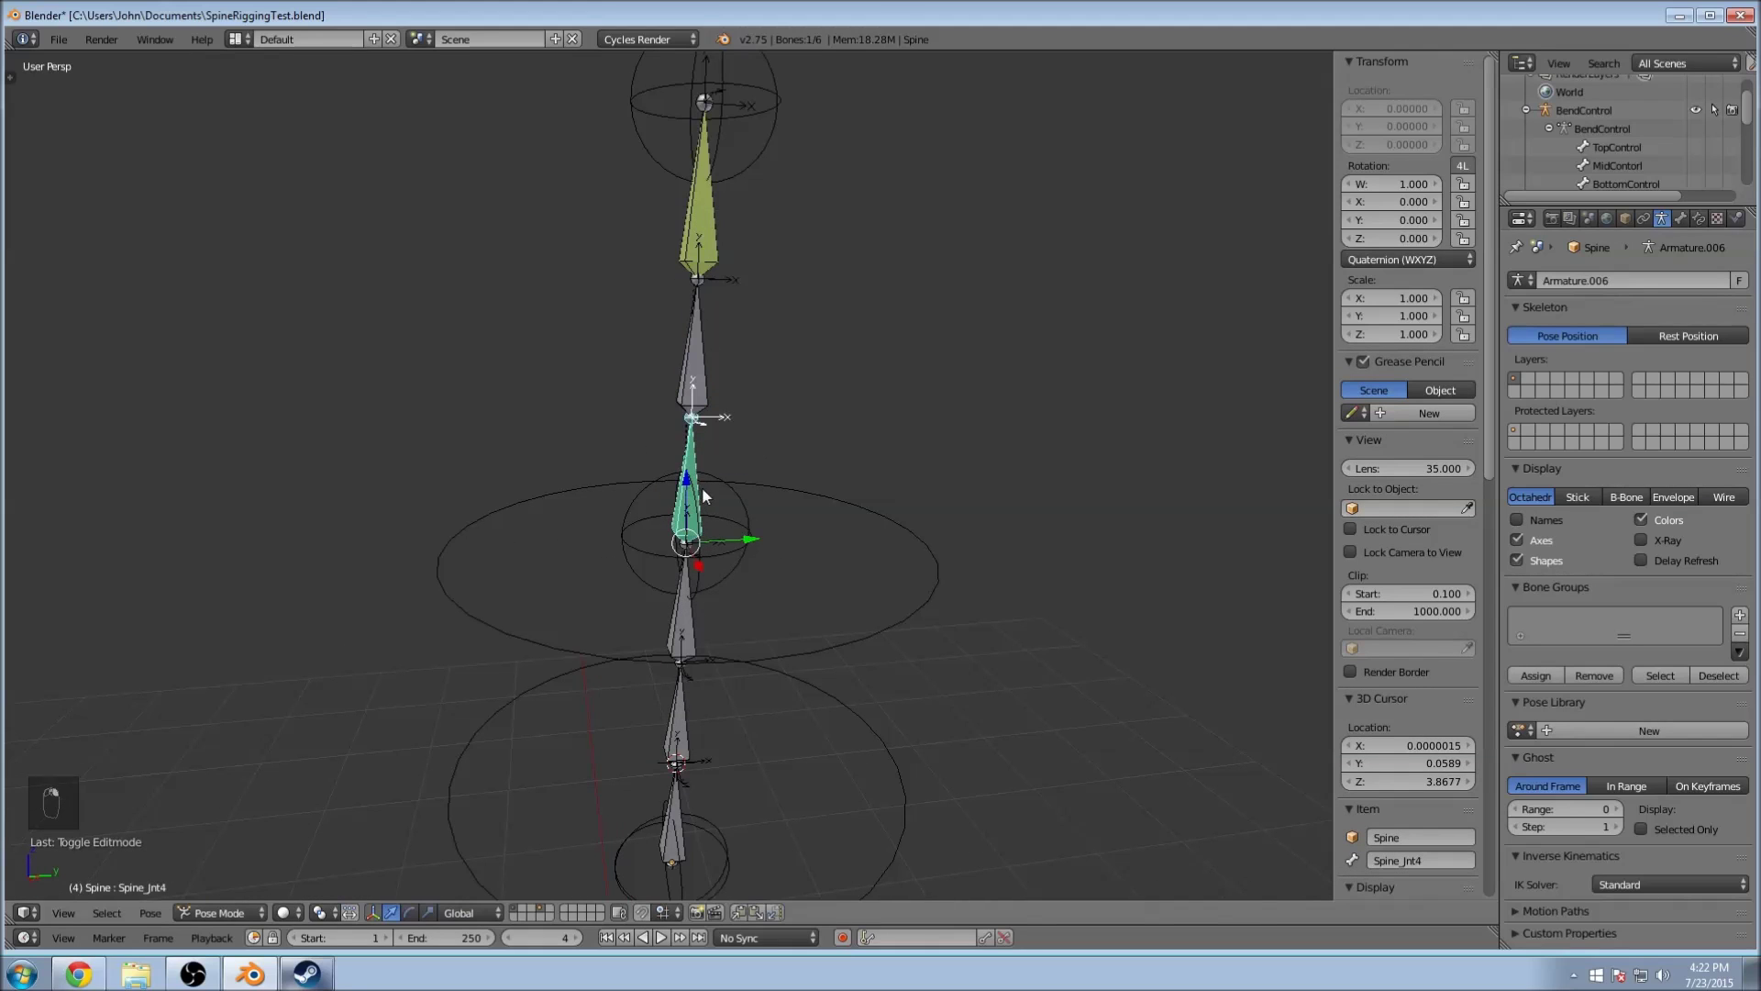
left_click(1704, 220)
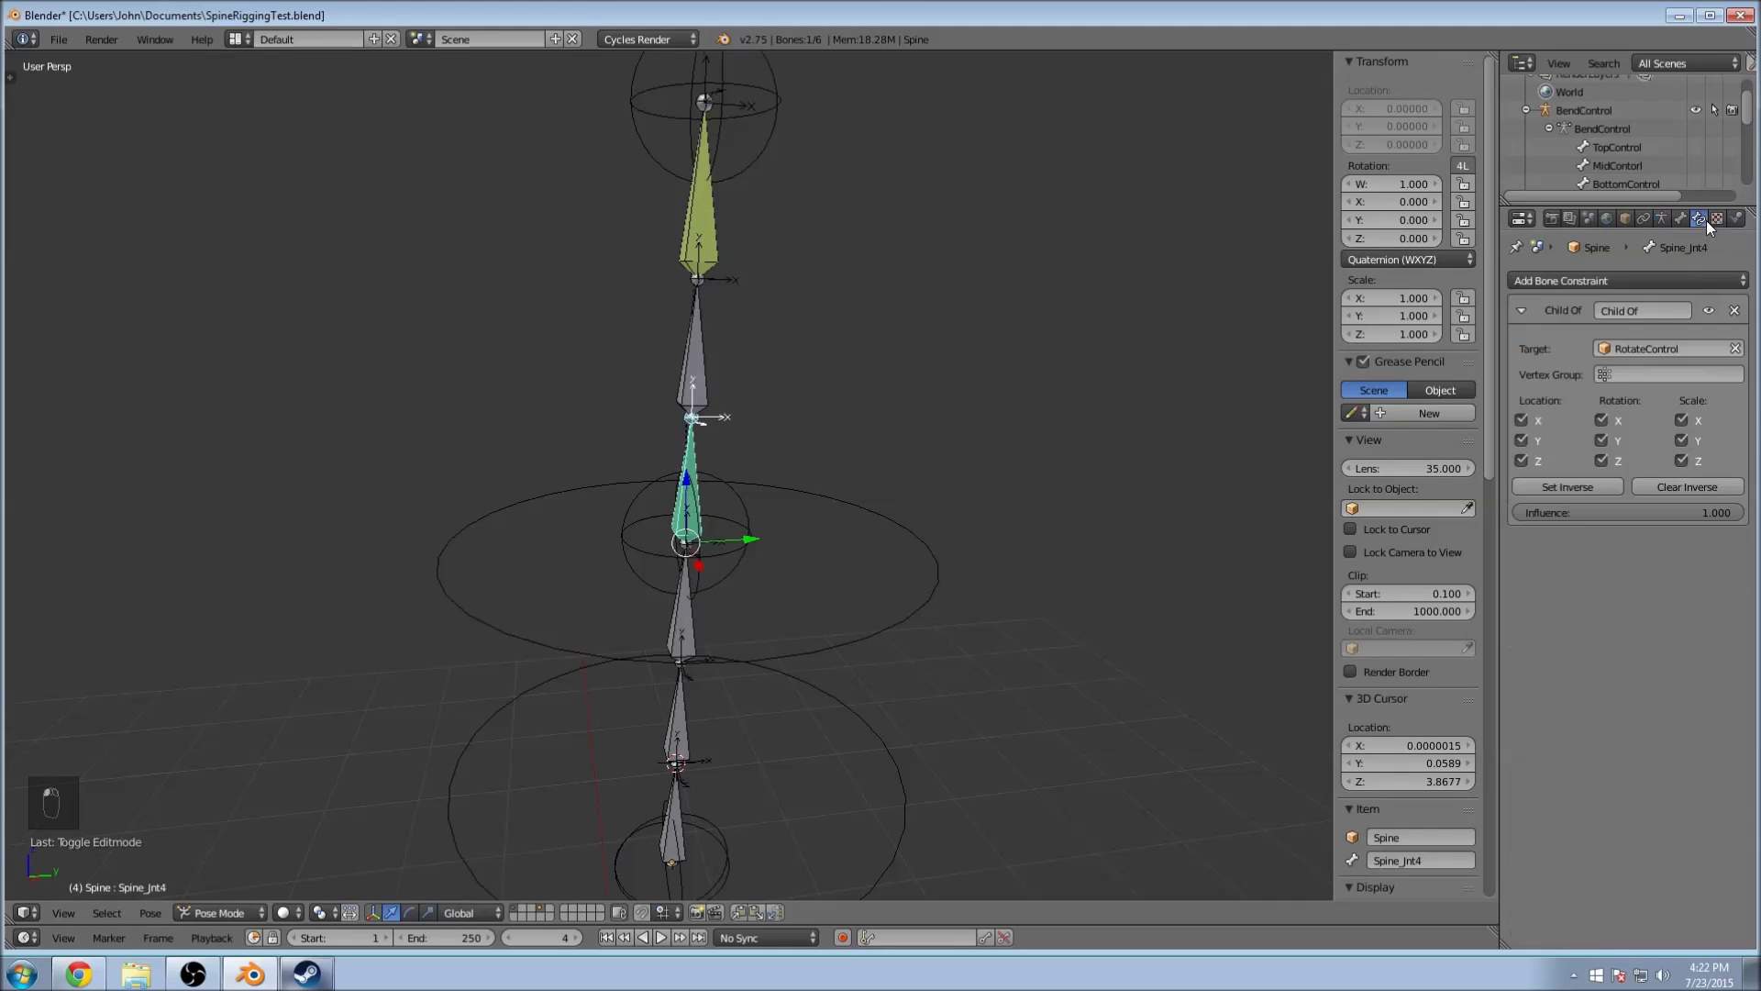
left_click(1622, 352)
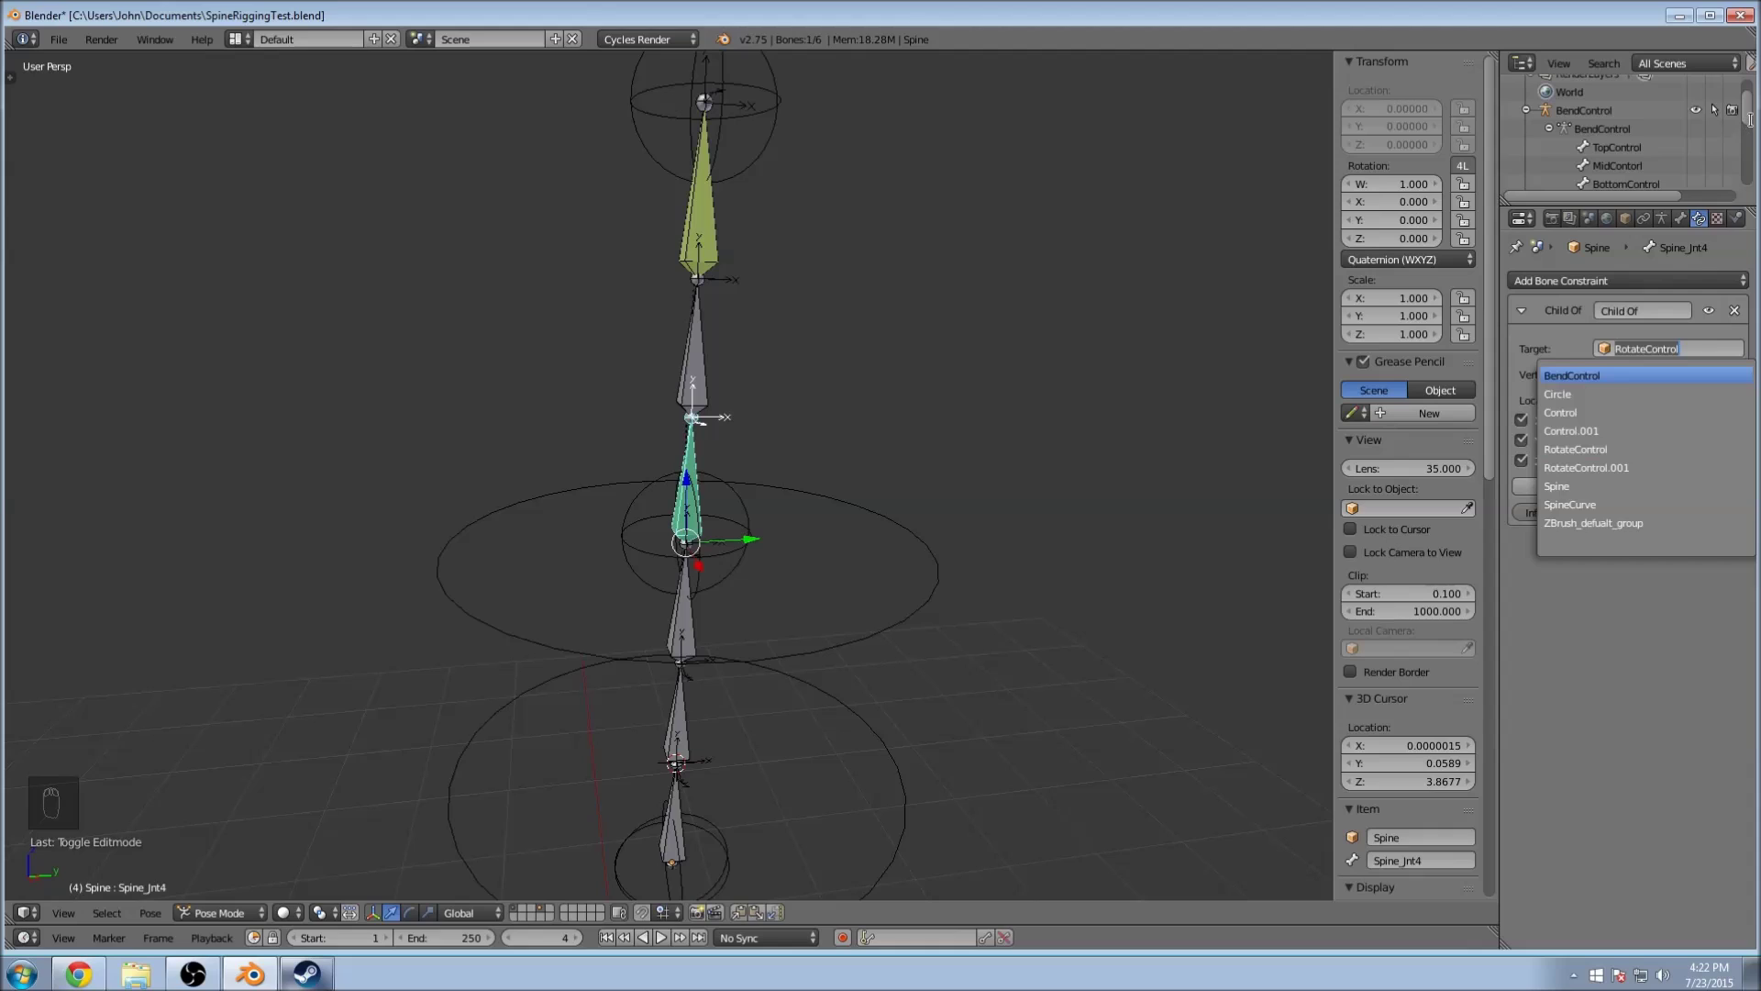
Step: Examine the outliner entries for RotateControl.001 and BendControl to identify which armature object holds the rotate control bones
scroll(1750, 121, "down", 1)
scroll(1724, 129, "down", 5)
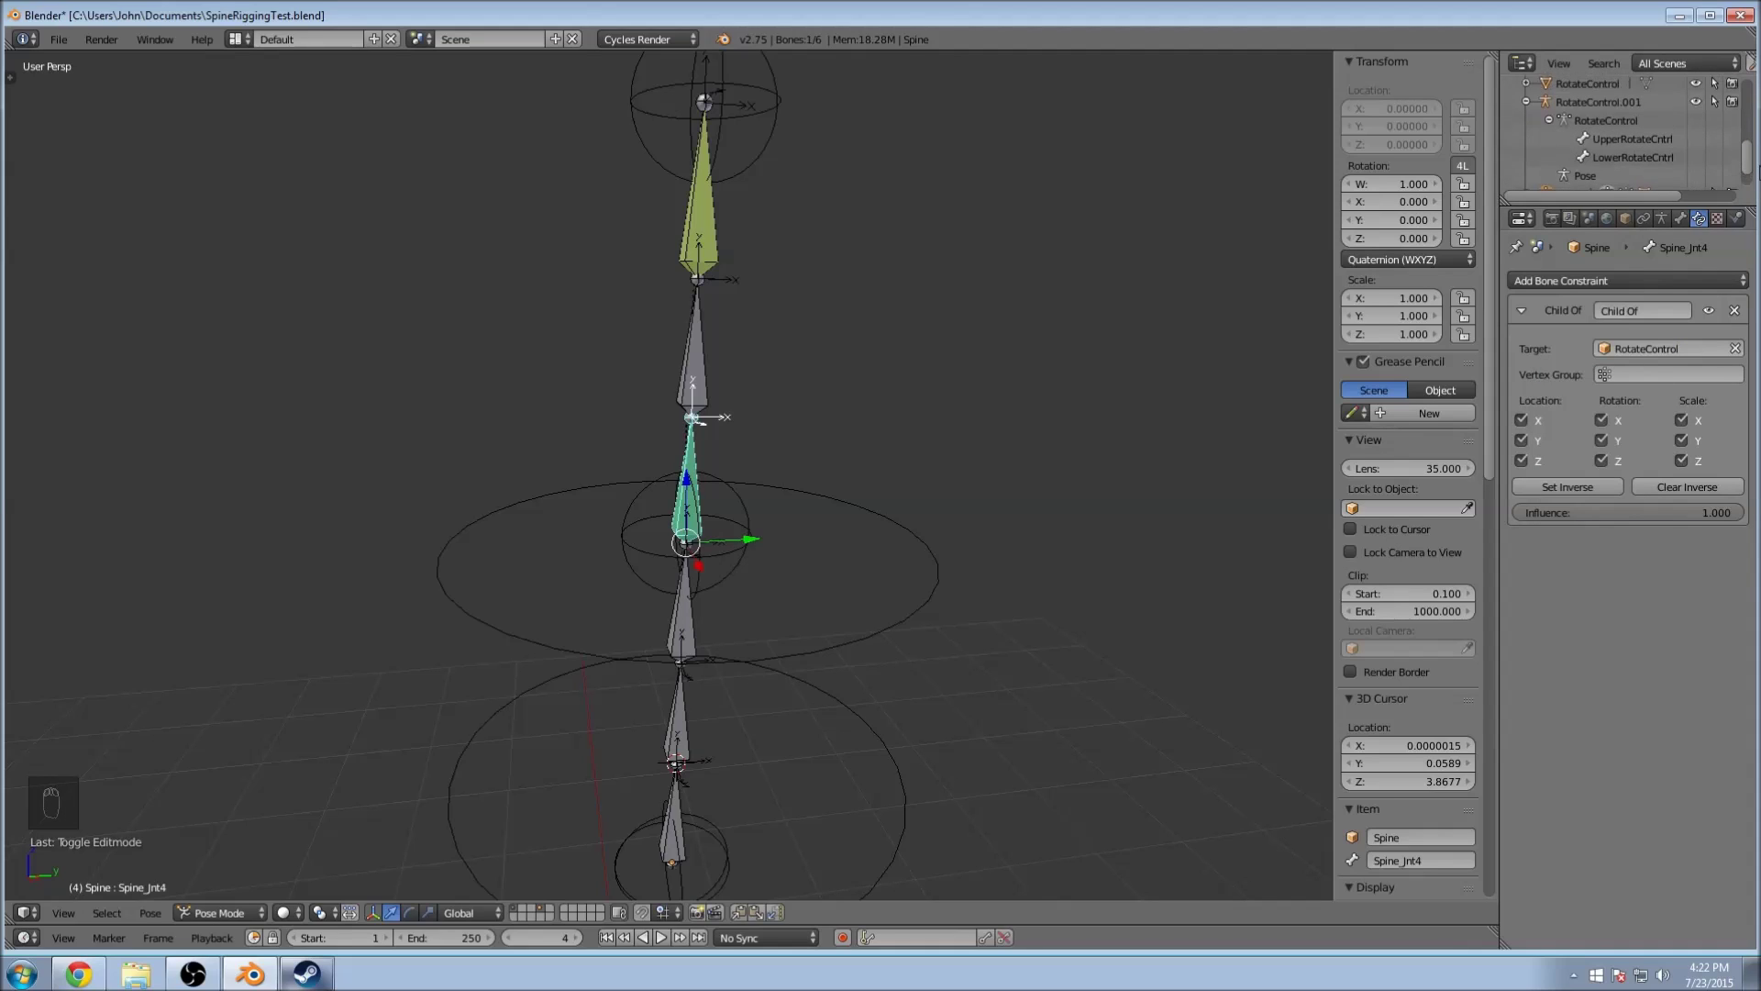
left_click(1615, 100)
scroll(1653, 150, "up", 2)
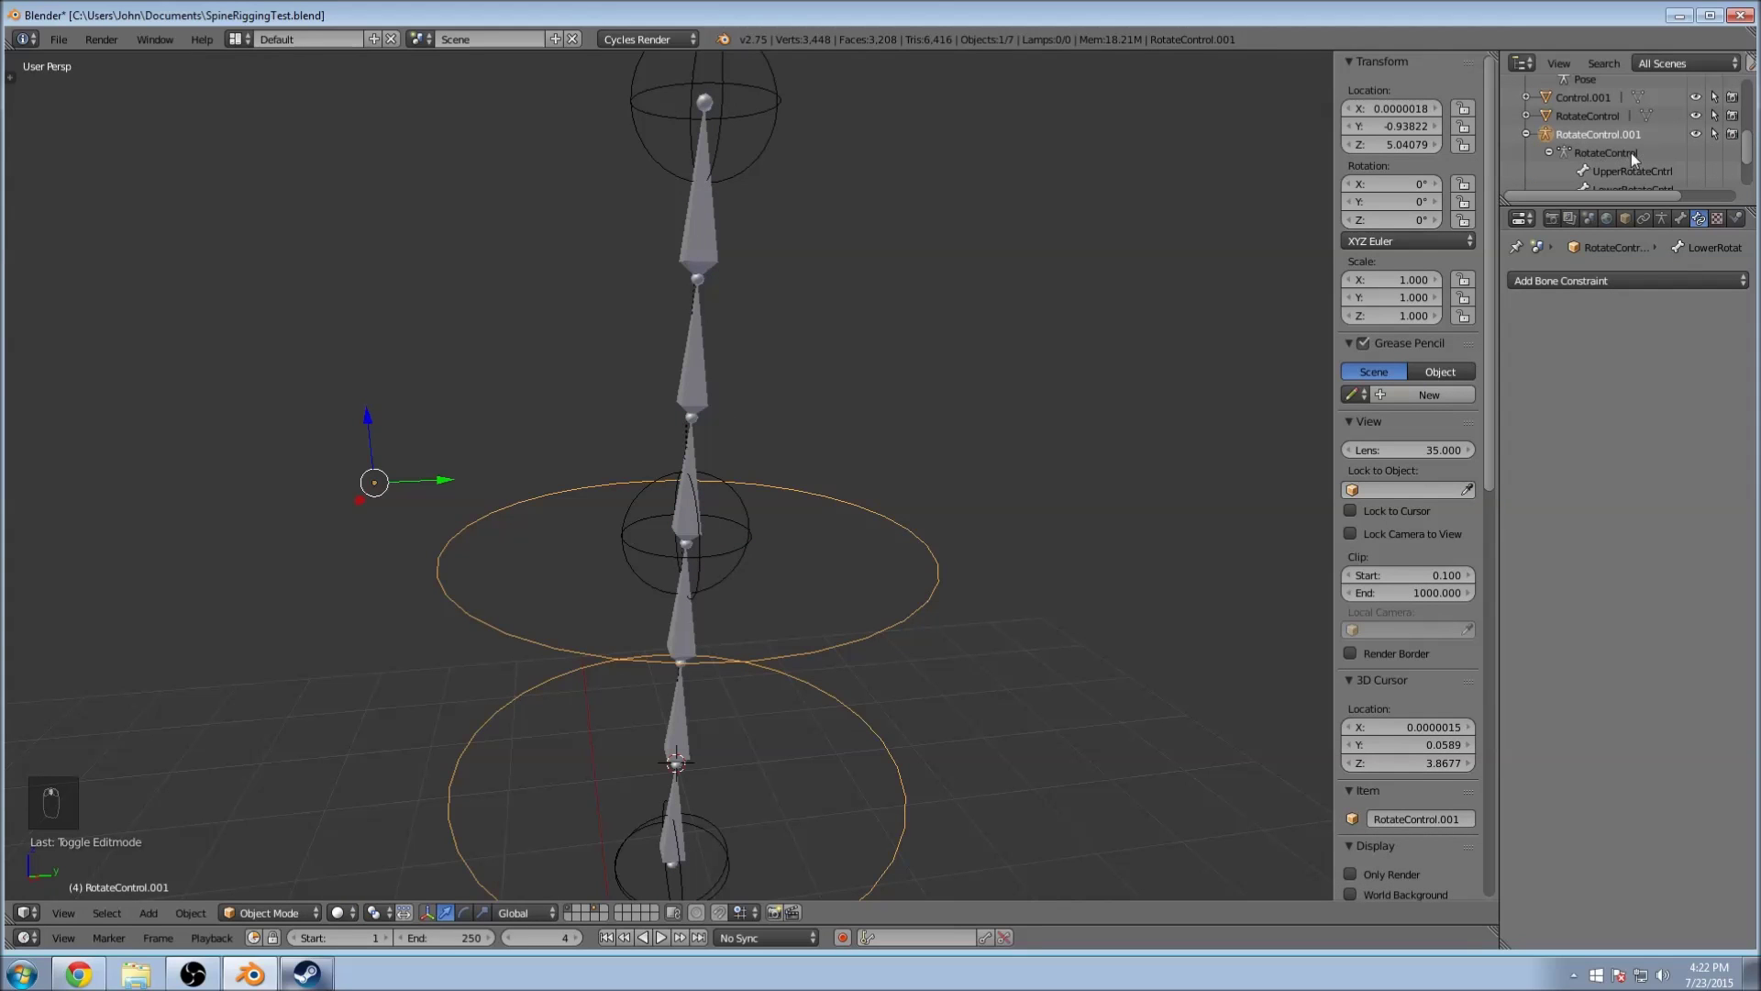
left_click(1603, 151)
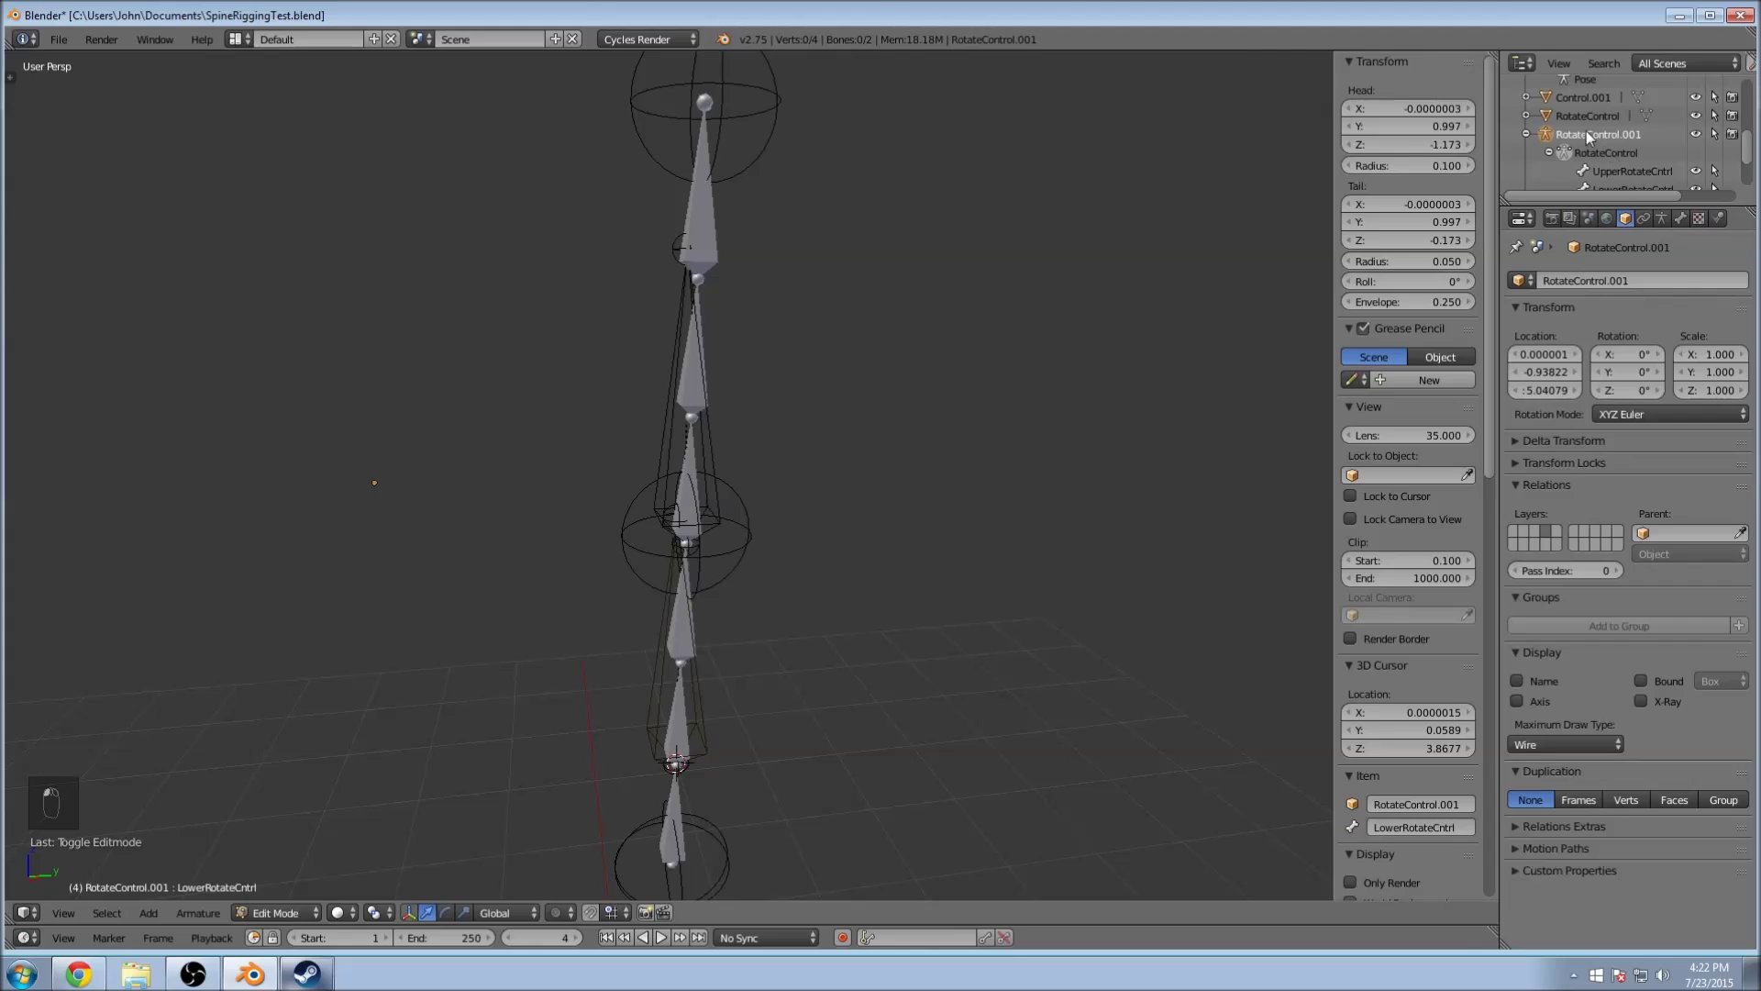
scroll(1594, 158, "up", 2)
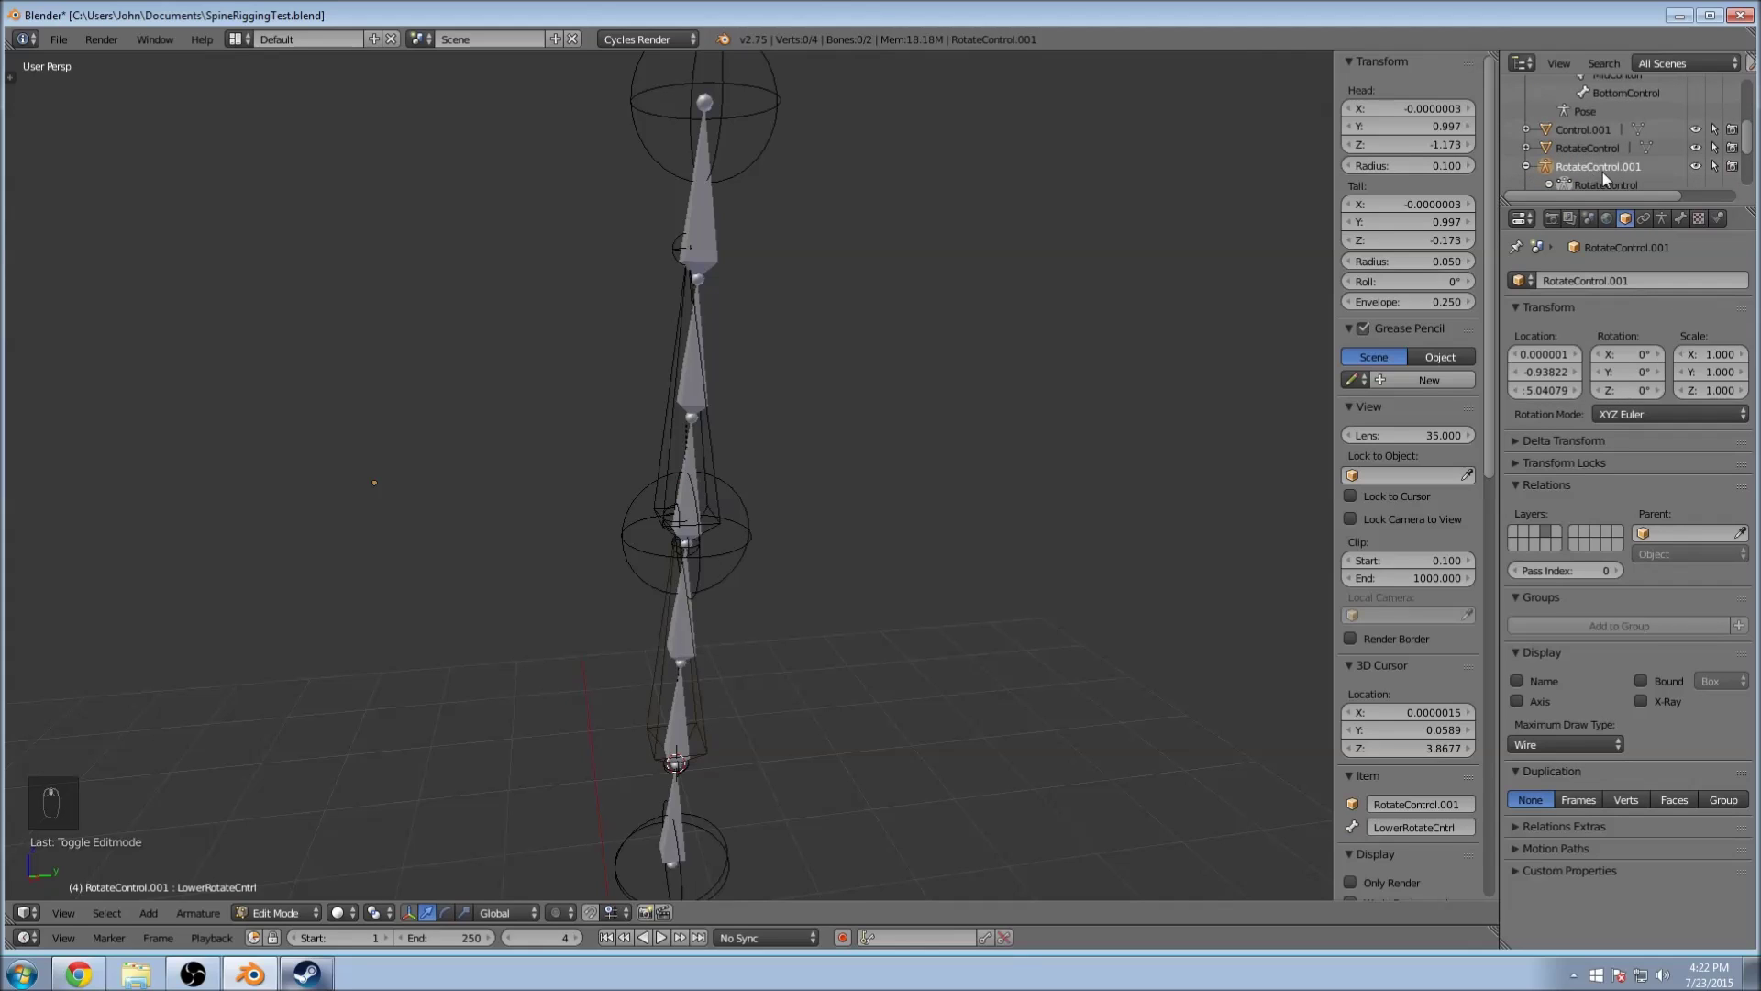
scroll(1581, 159, "up", 2)
scroll(1597, 162, "up", 5)
left_click(1598, 141)
scroll(1637, 169, "down", 7)
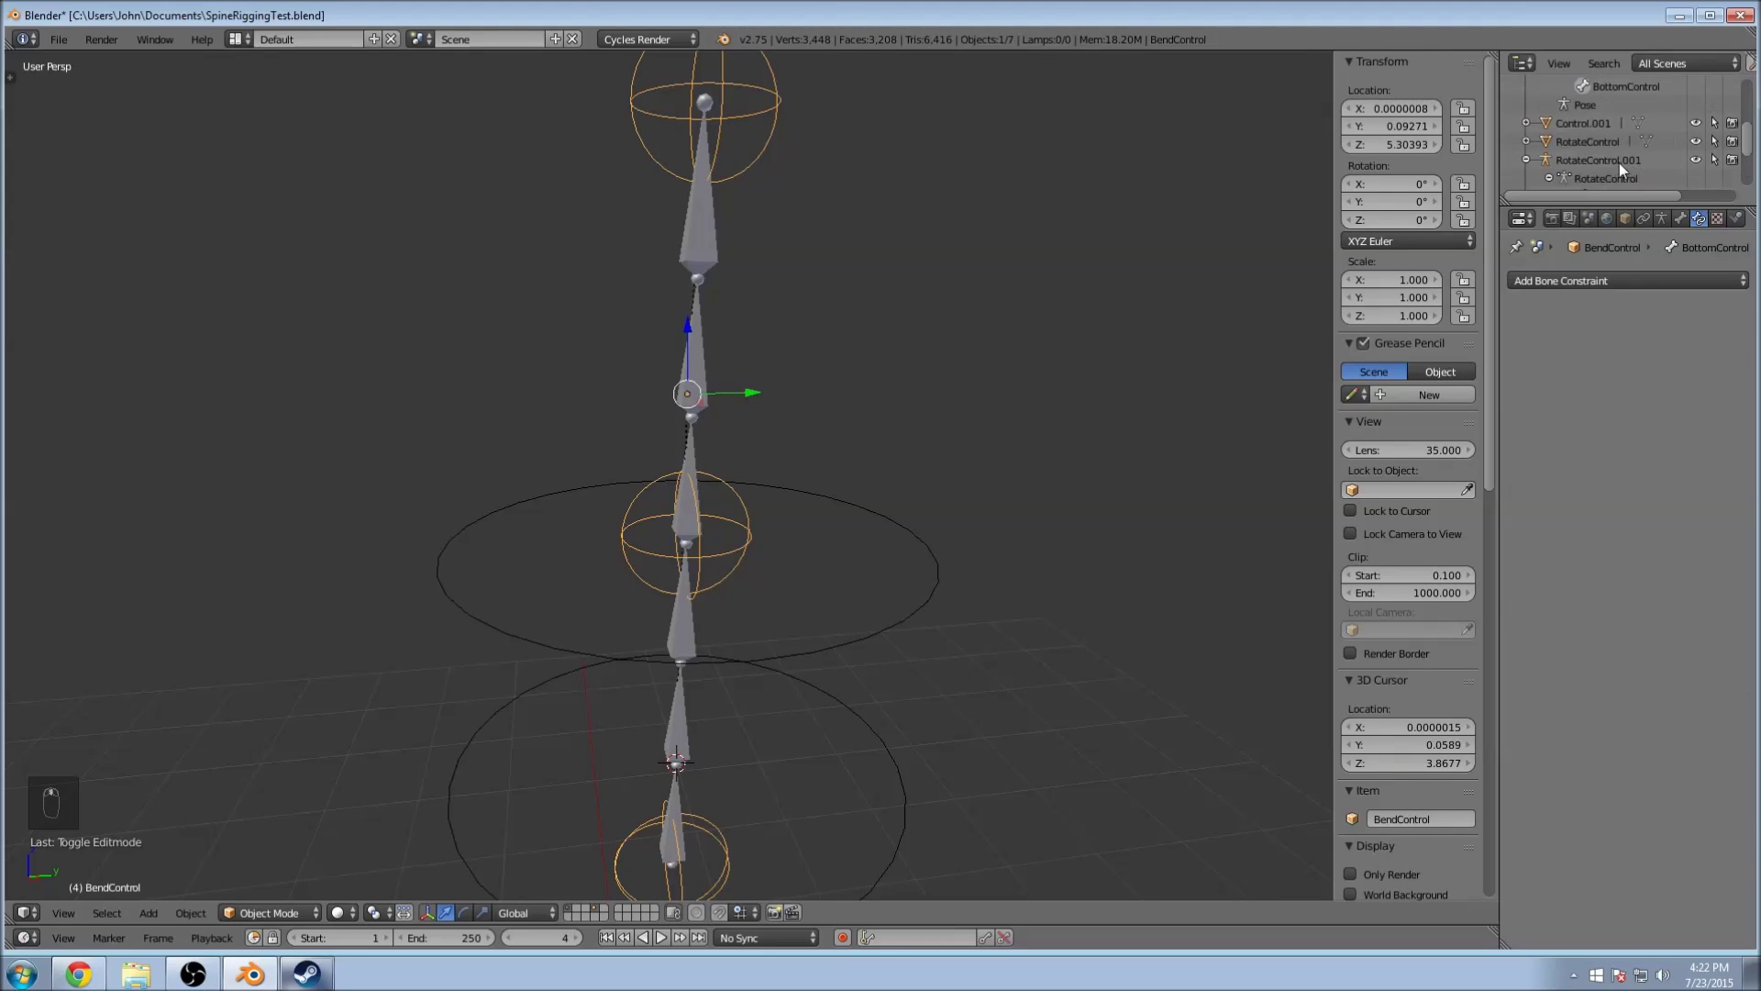
left_click(1604, 160)
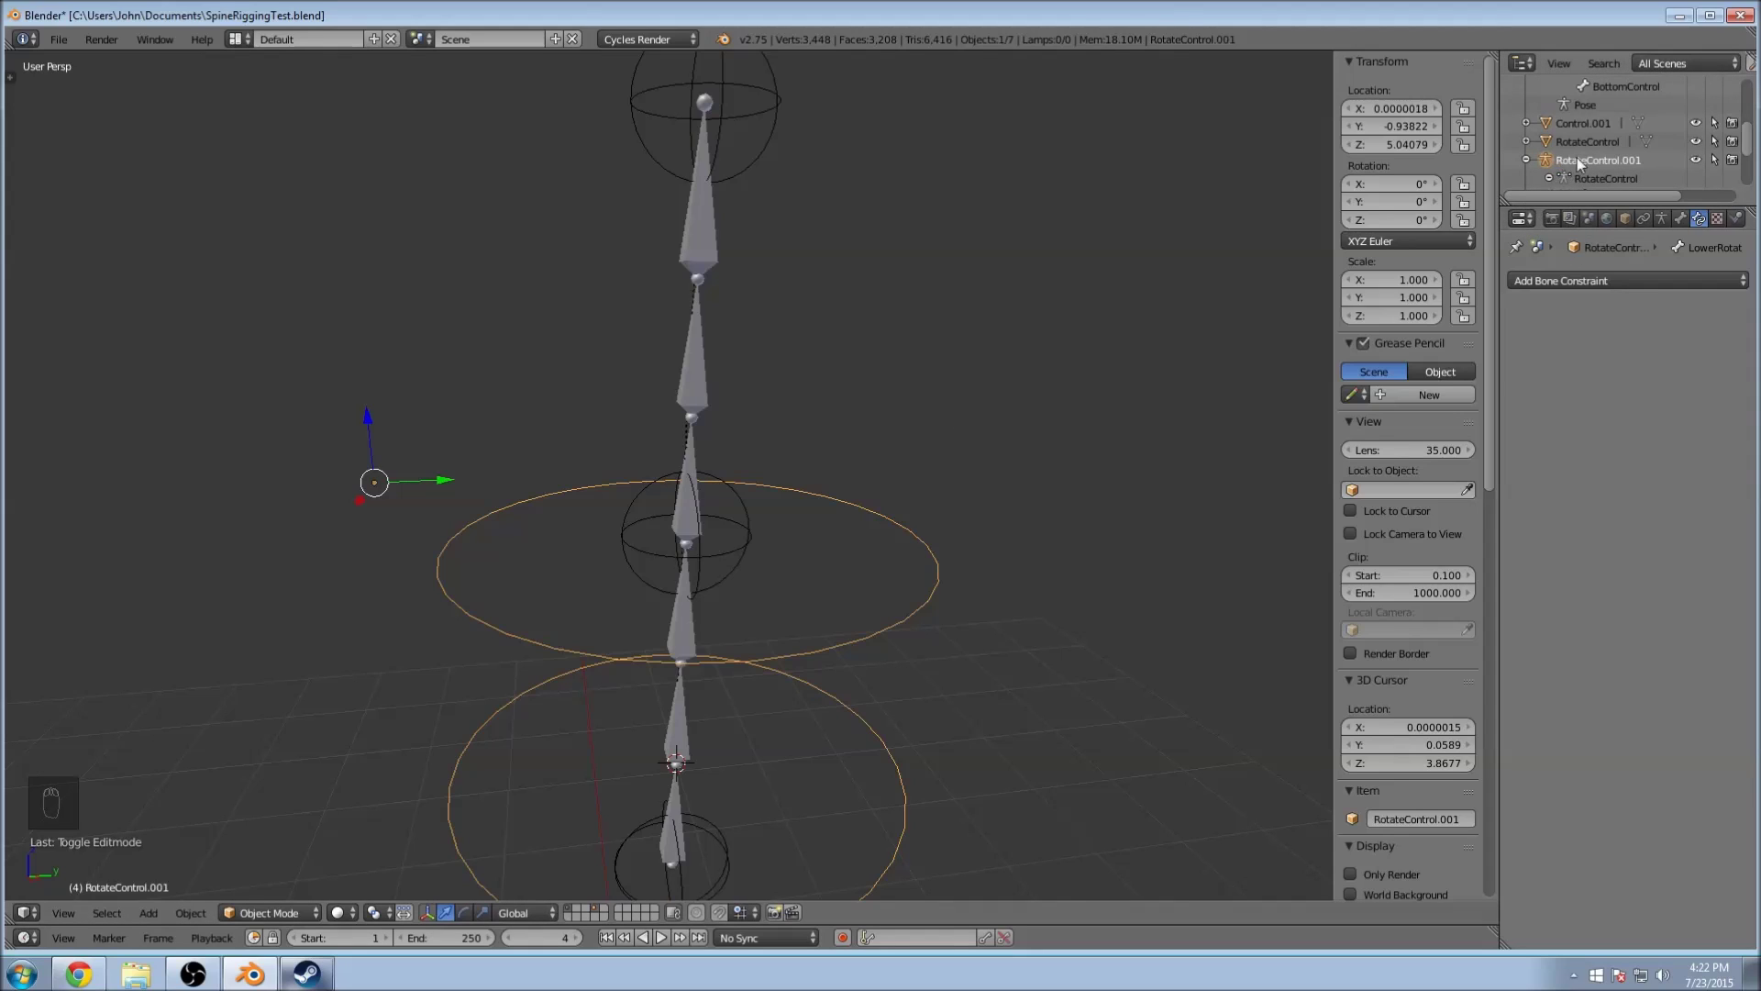
Step: Select Spine_Jnt4 in Pose Mode and set its Child Of constraint target to RotateControl.001
right_click(682, 438)
key("ctrl+Tab")
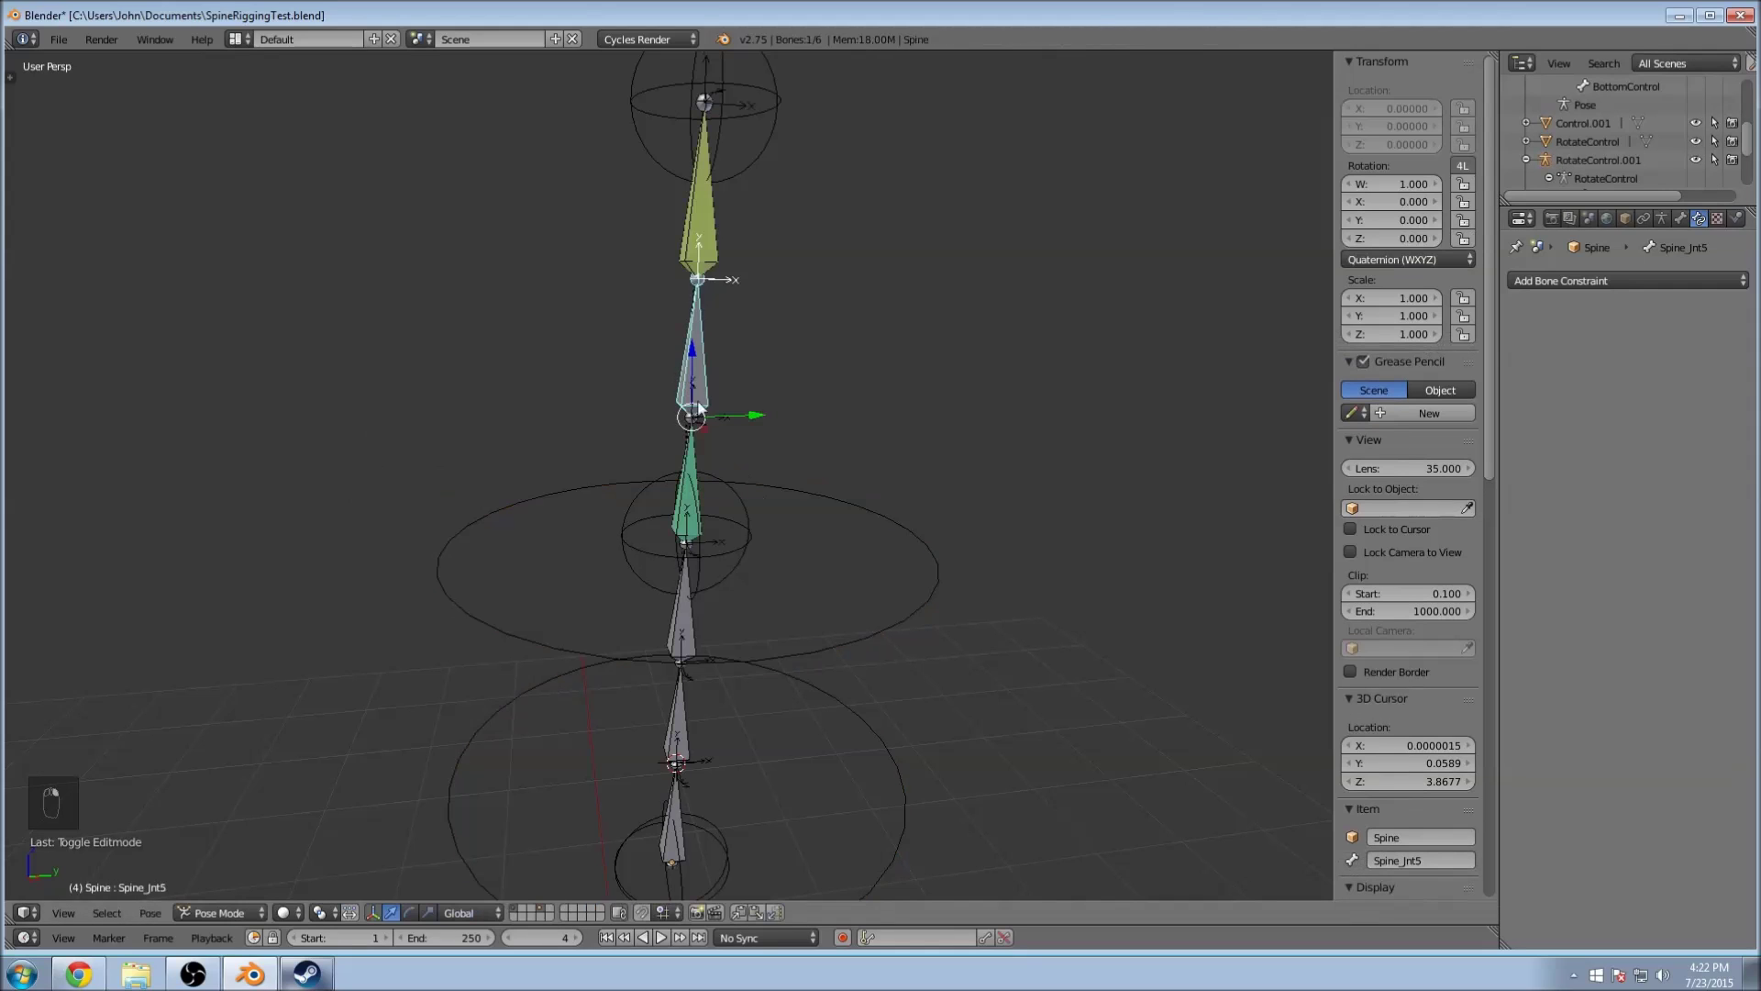
right_click(689, 523)
left_click(1660, 352)
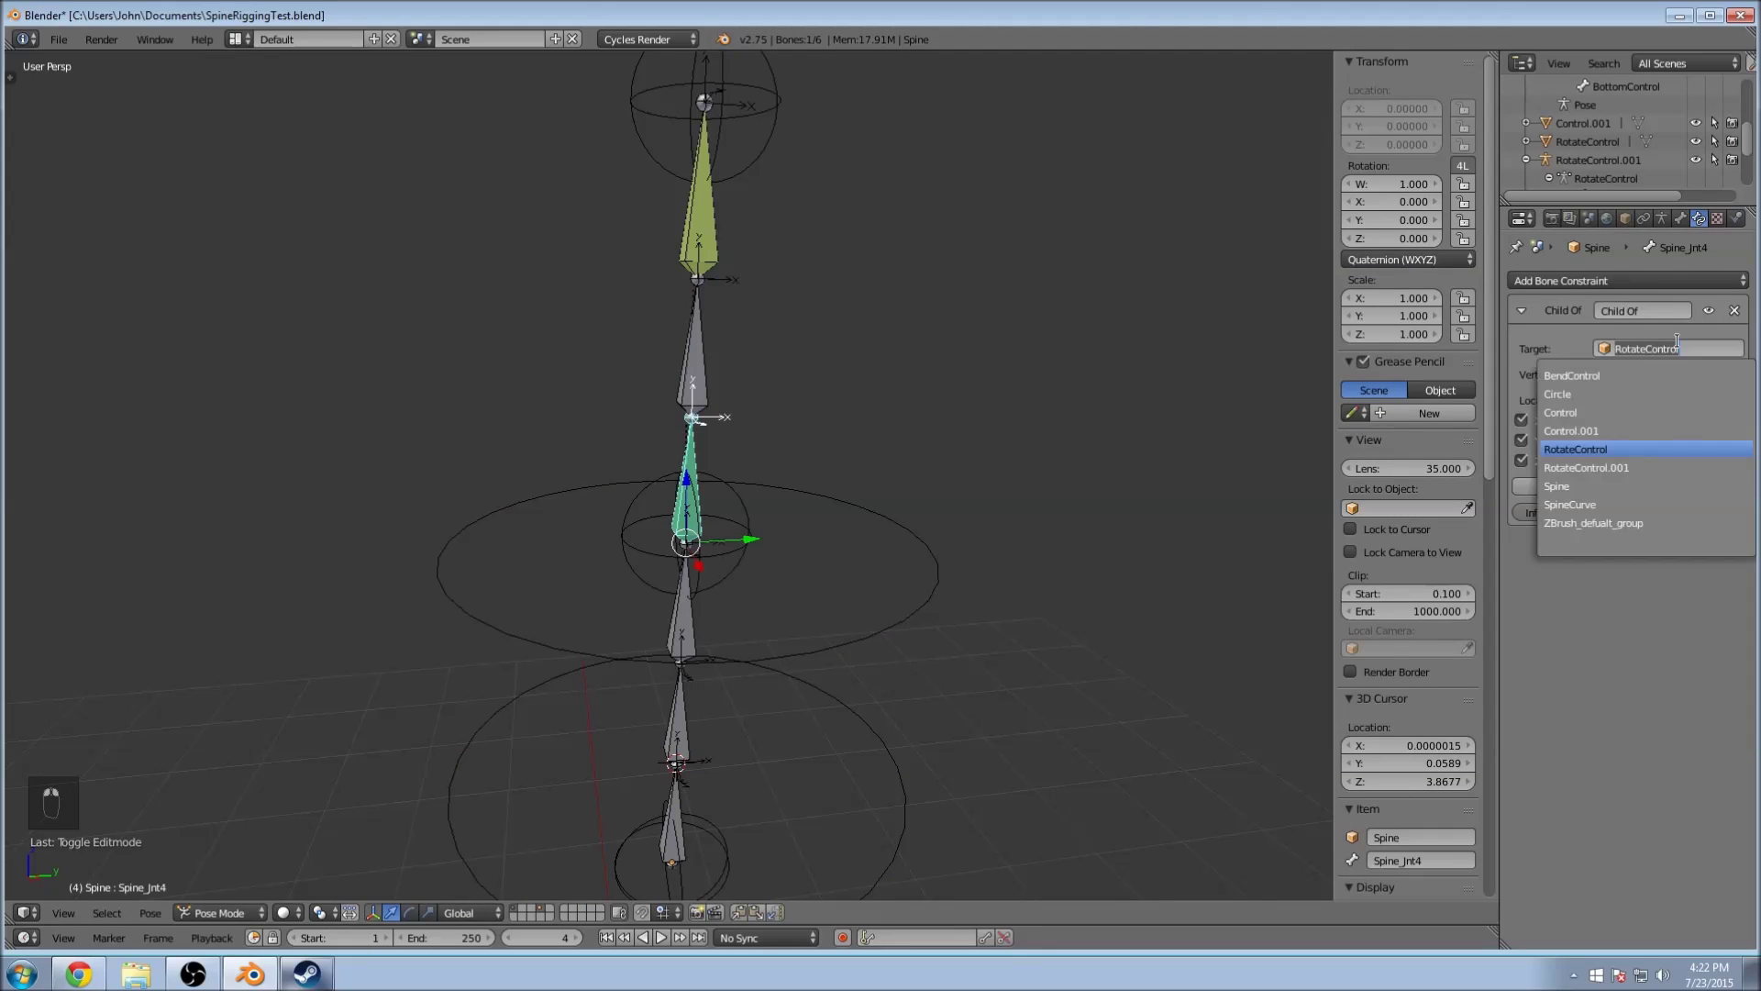
left_click(1635, 466)
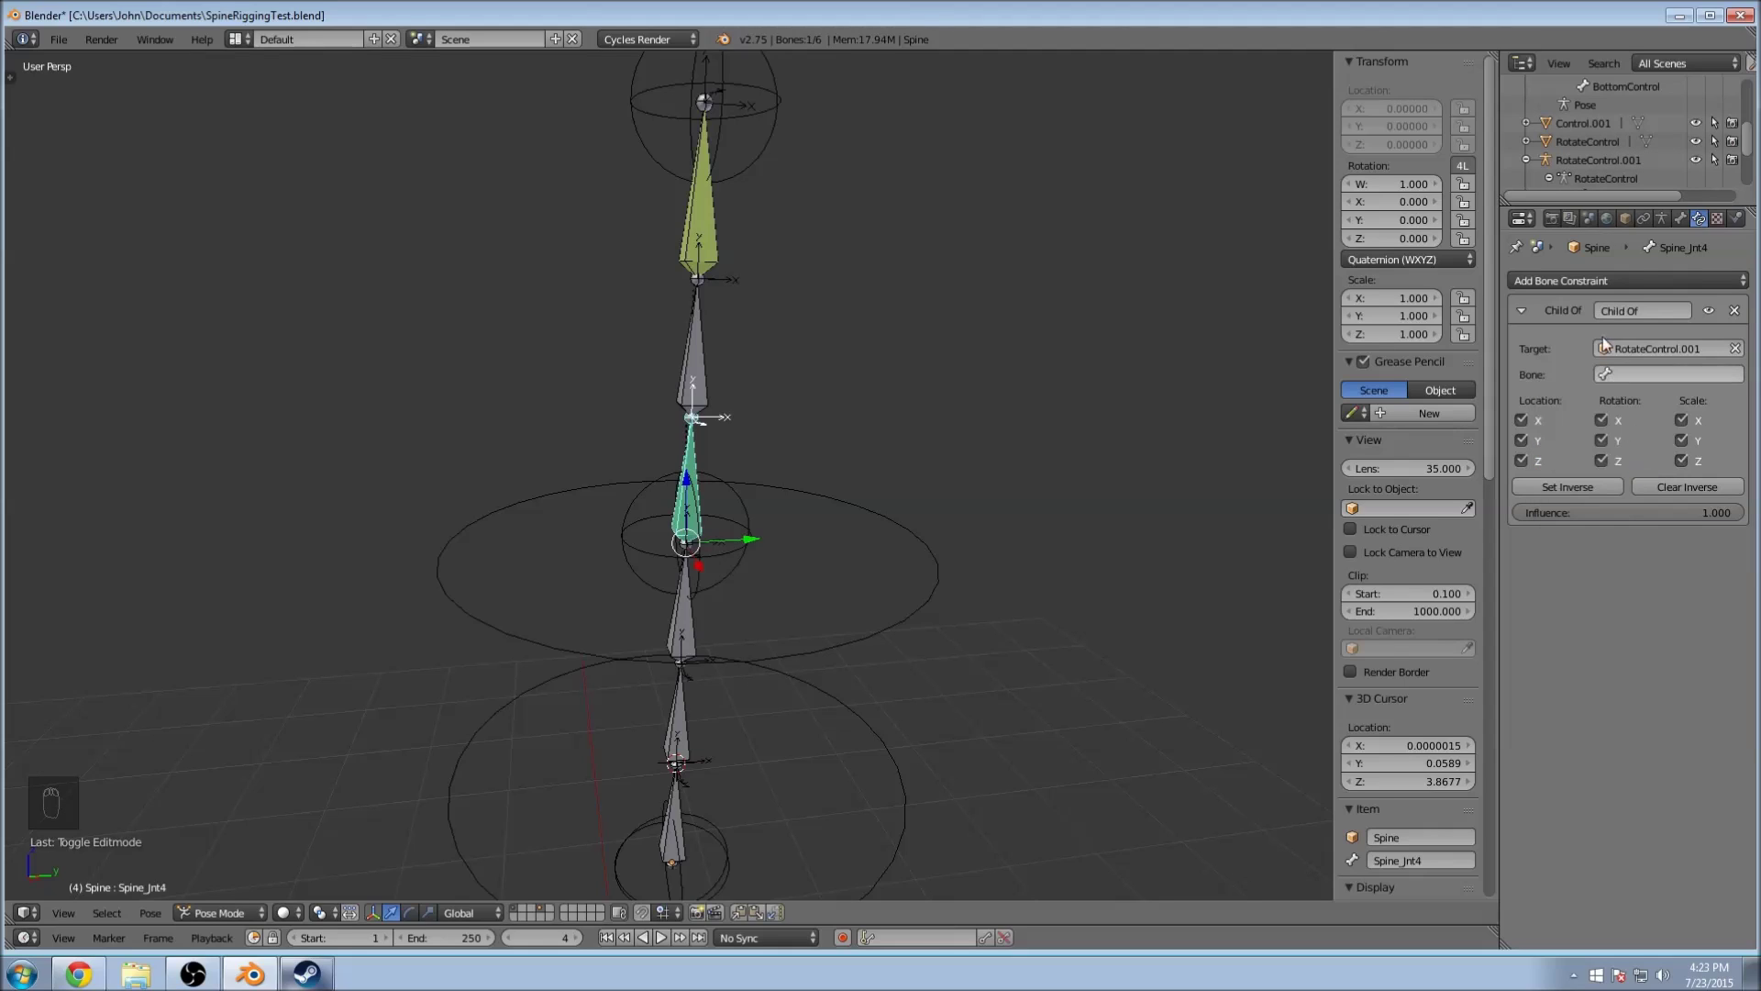
left_click(1644, 344)
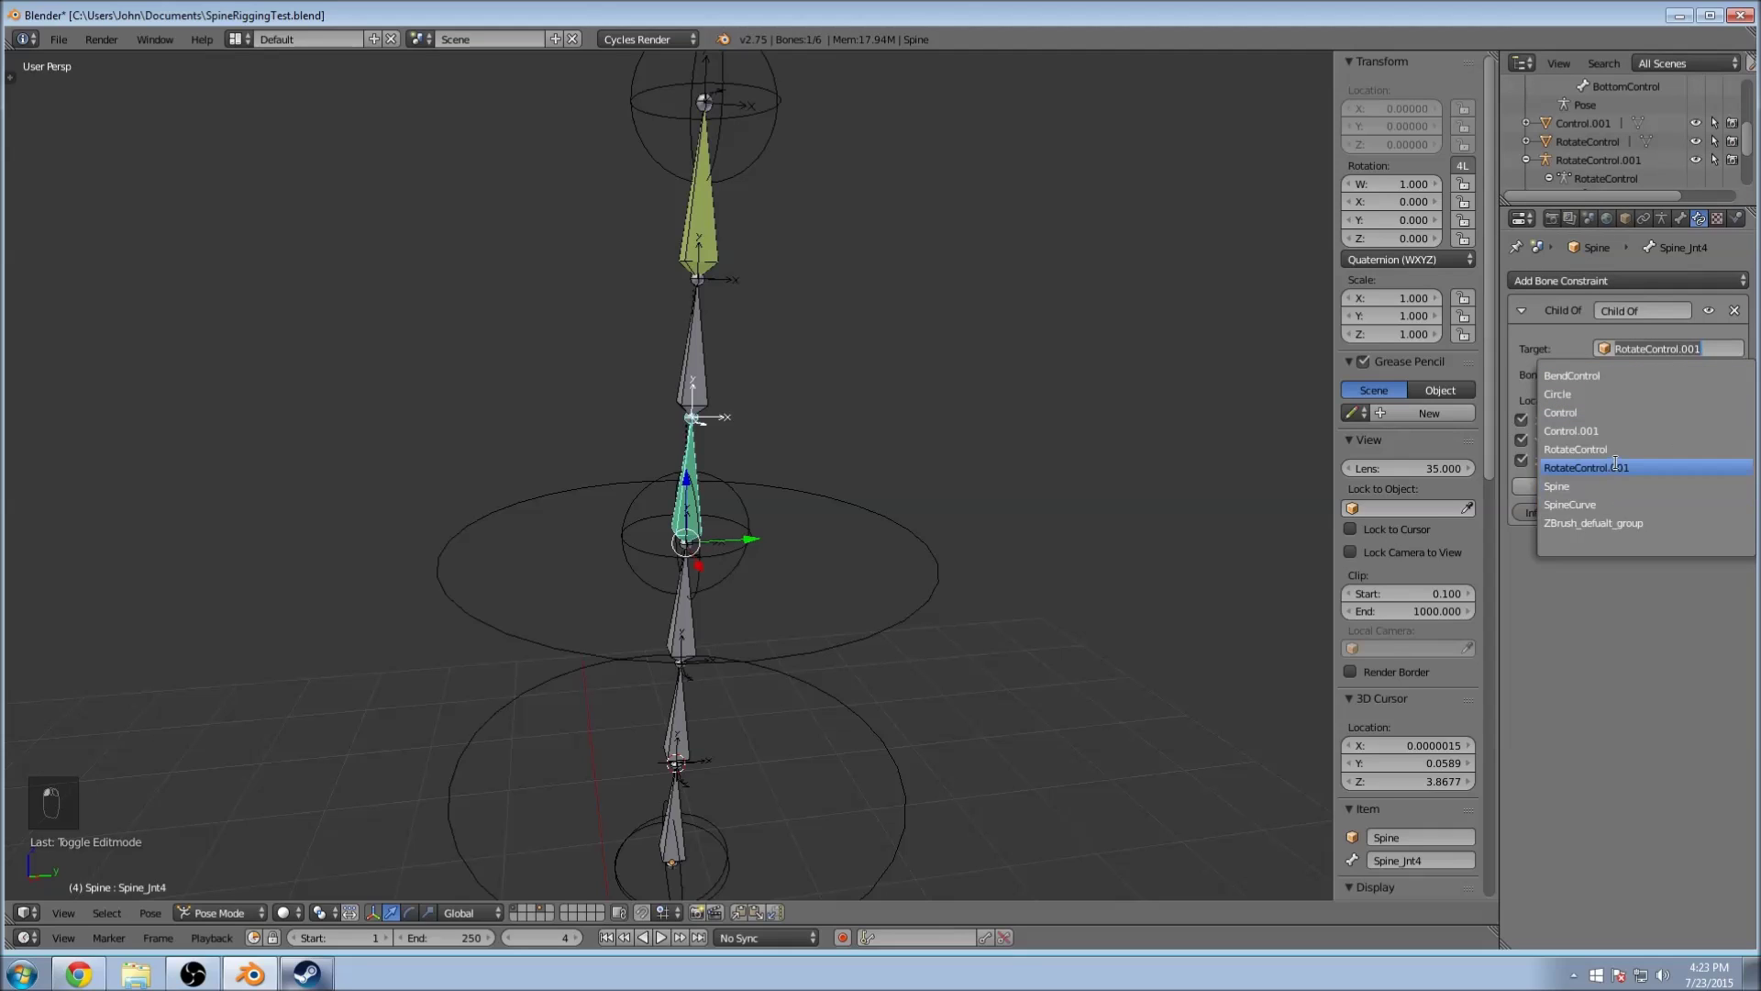
left_click(1608, 459)
left_click(1647, 353)
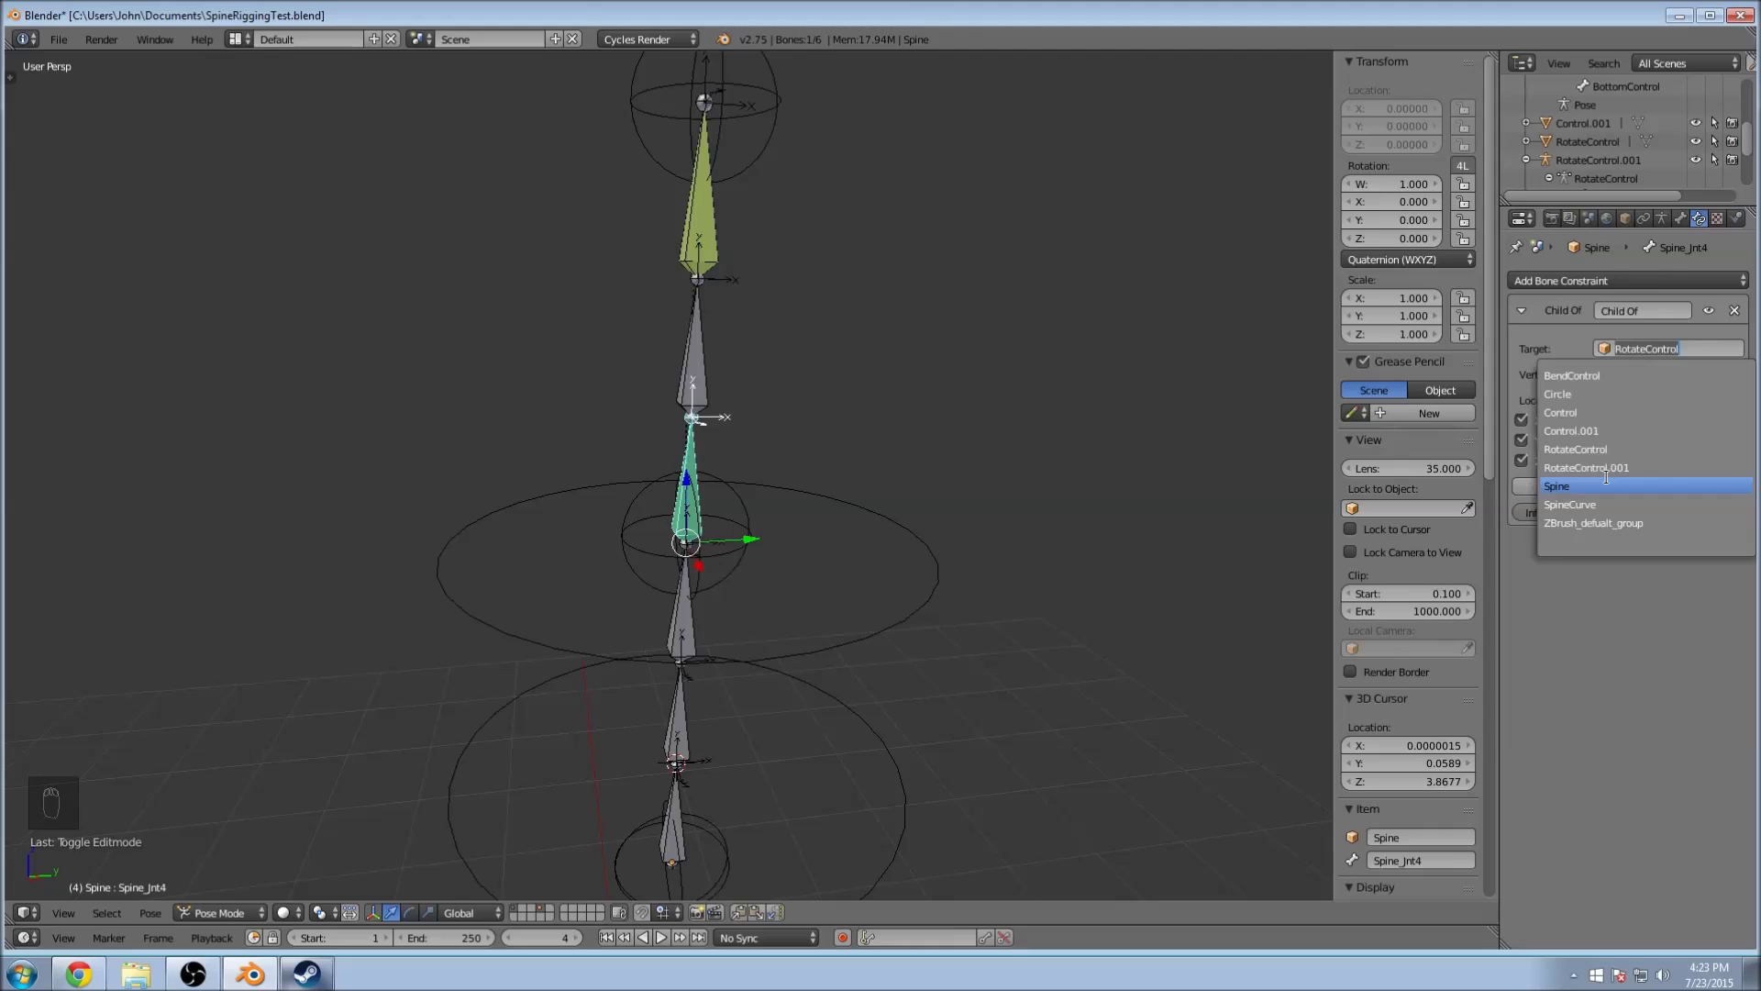
left_click(1606, 468)
Step: Set the target bone of Spine_Jnt4's Child Of constraint to UpperRotateCntrl
scroll(1571, 160, "down", 3)
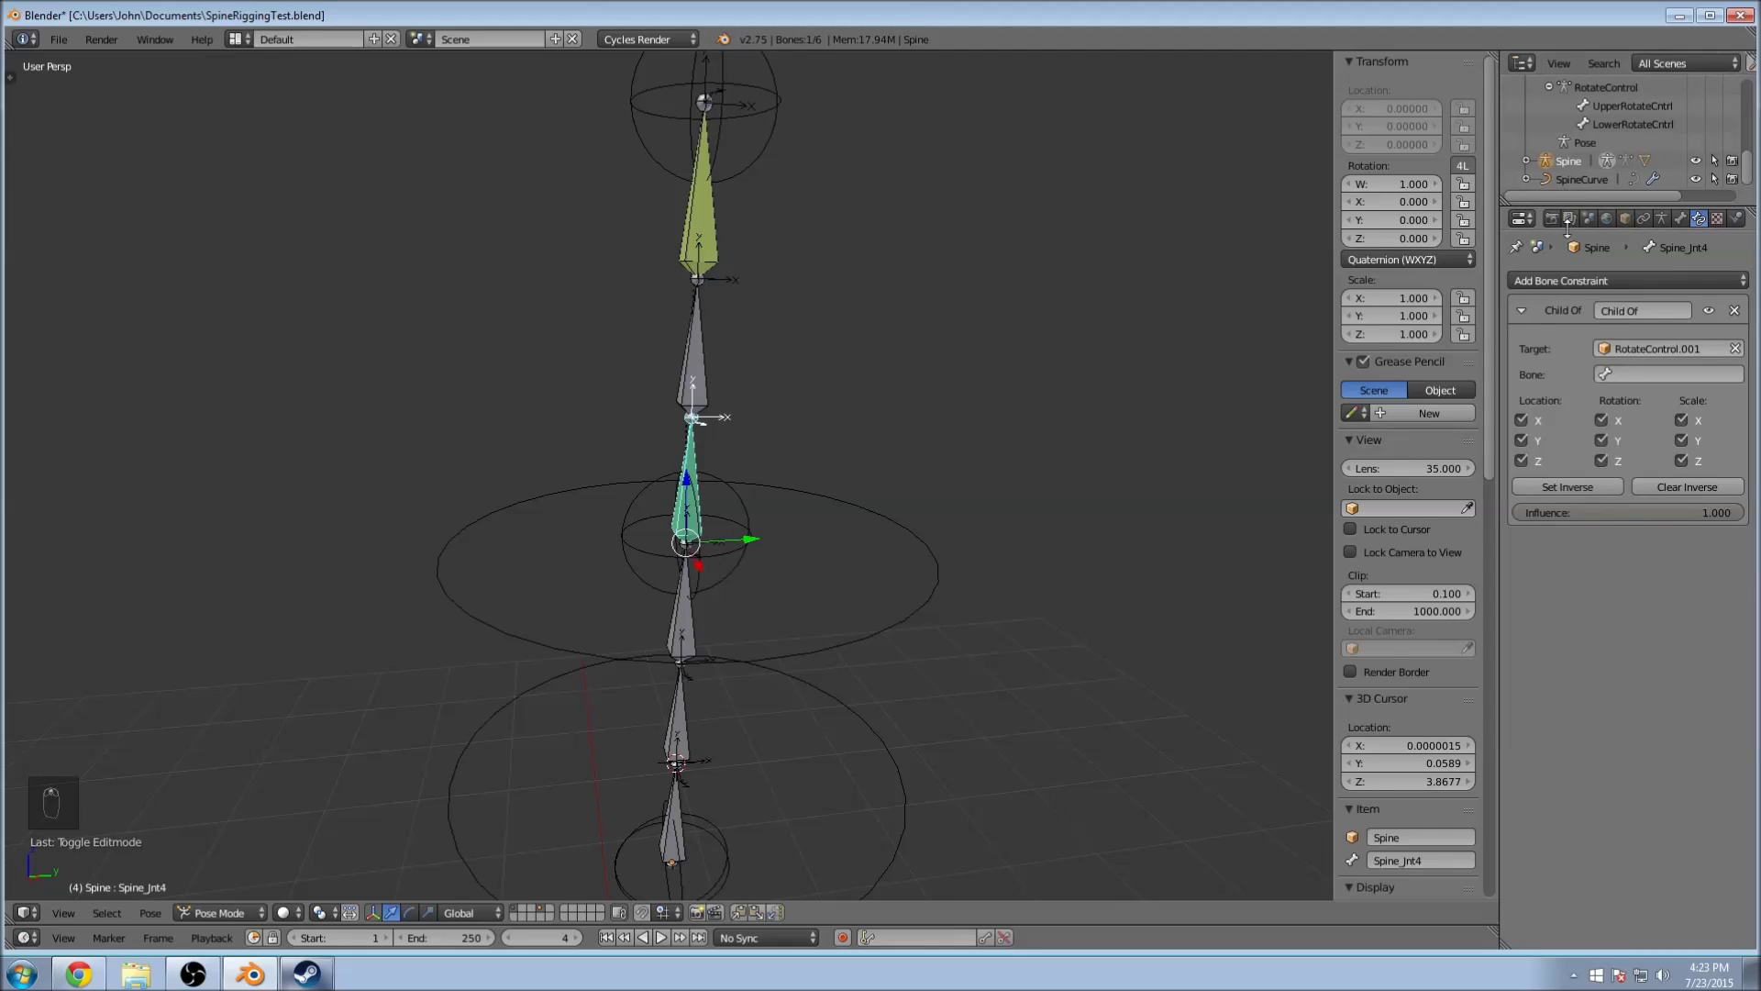
scroll(1581, 157, "up", 3)
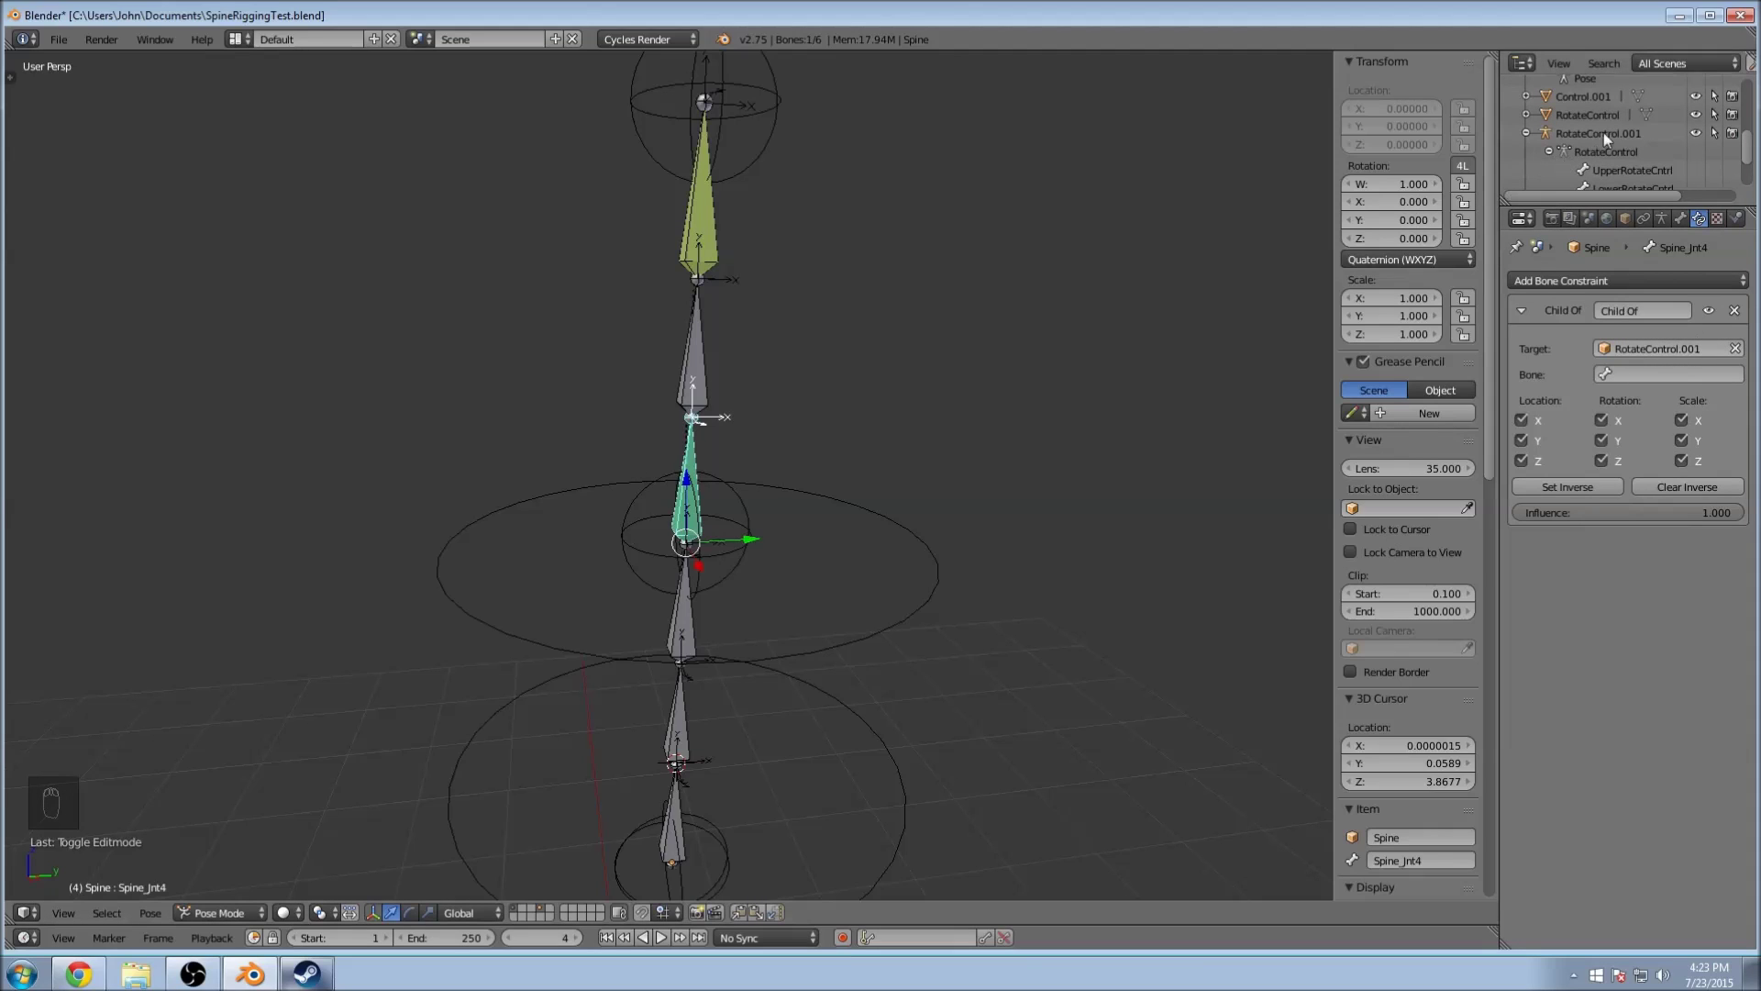
left_click(1686, 375)
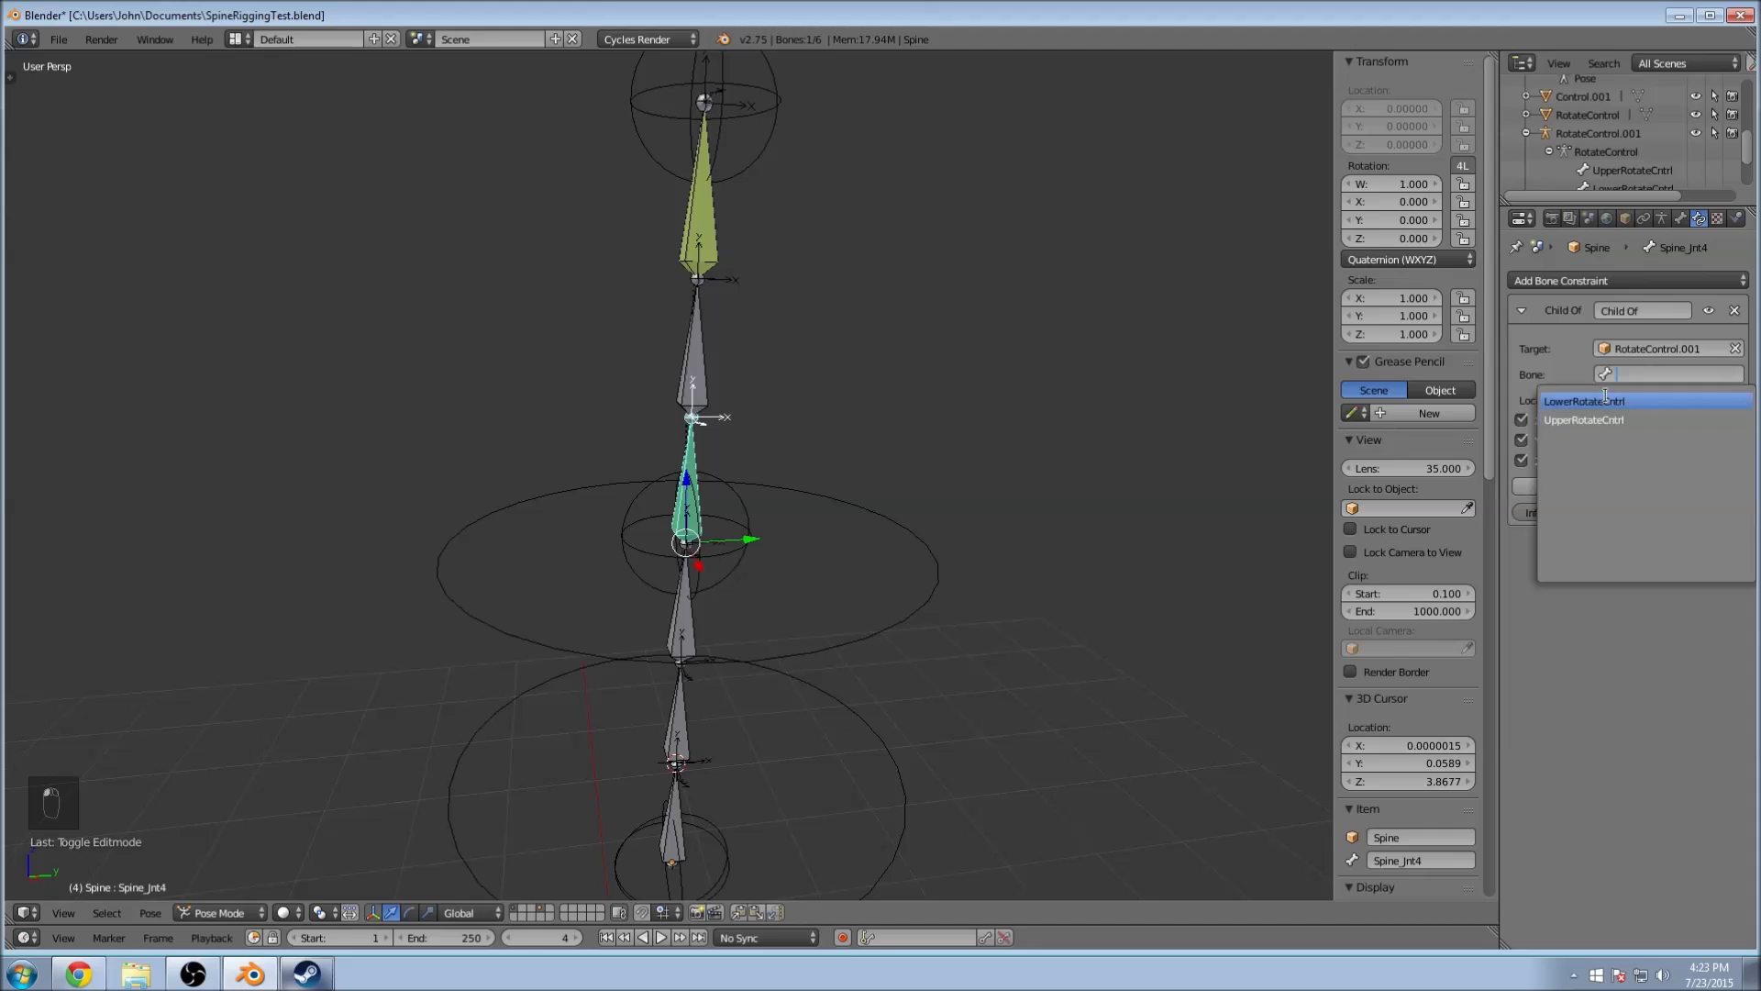
left_click(1585, 424)
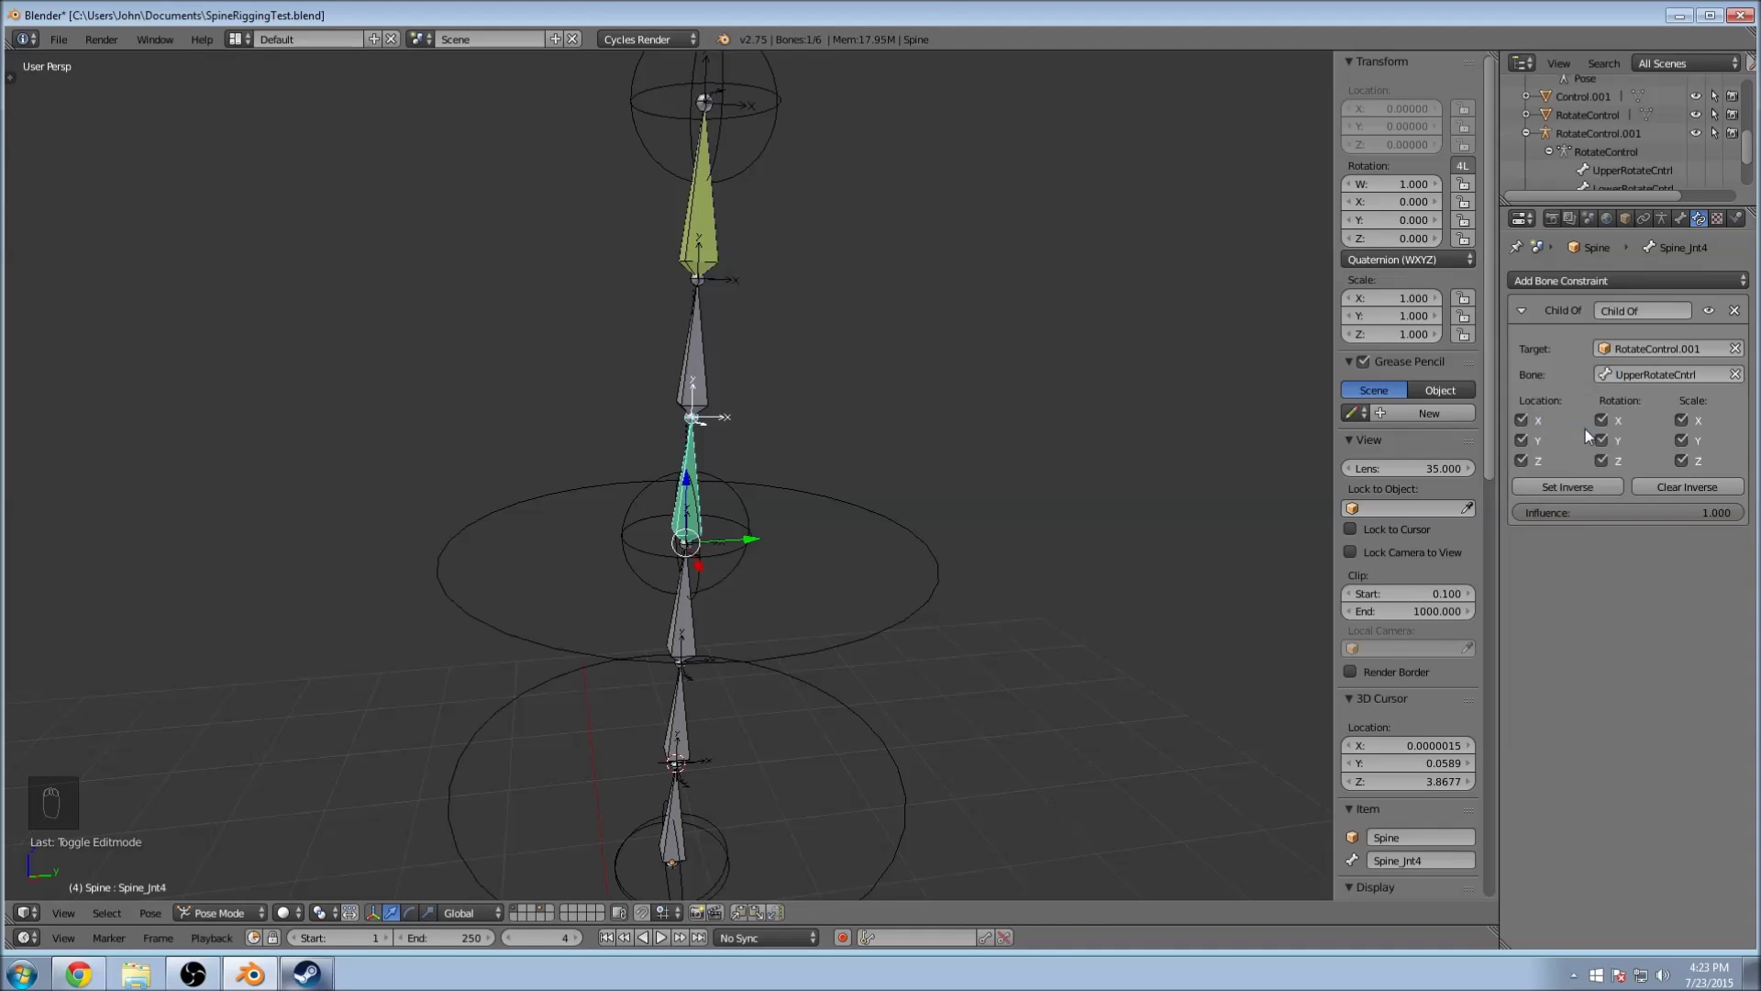
Step: Add a Child Of constraint to Spine_Jnt2 with RotateControl.001 as target and LowerRotateCntrl as bone
middle_click_drag(776, 575, 786, 484)
right_click(679, 576)
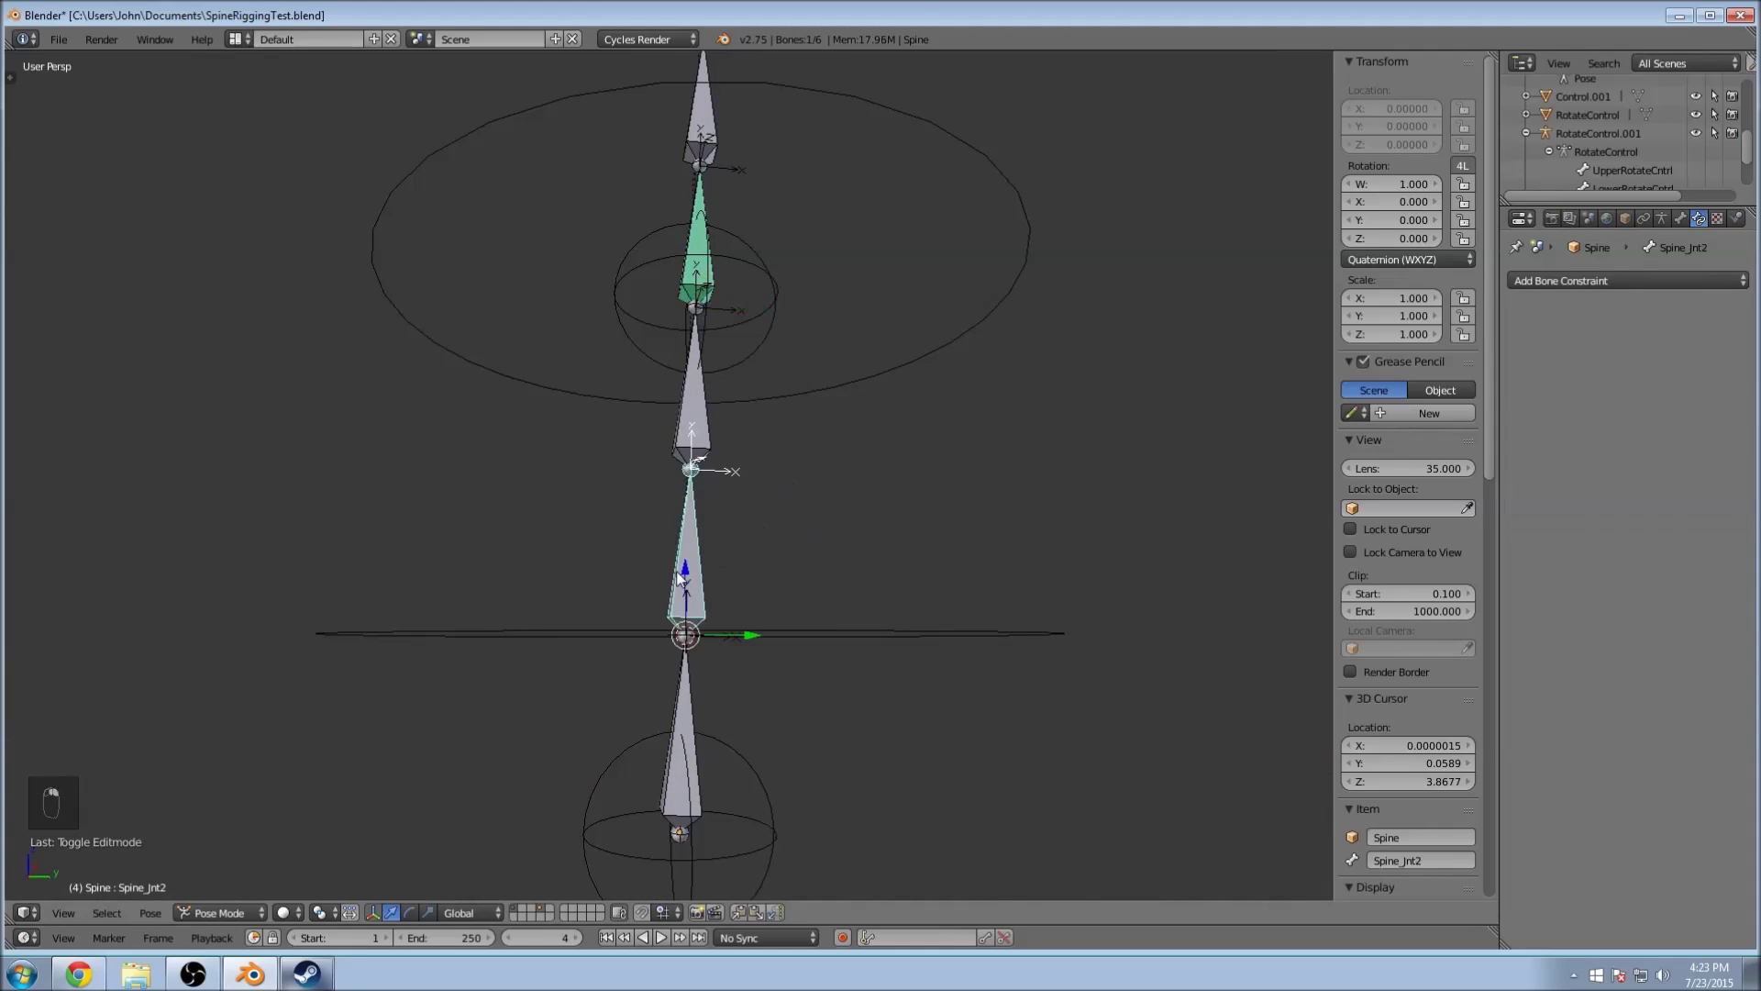
left_click(1591, 282)
left_click(1653, 341)
left_click(1651, 348)
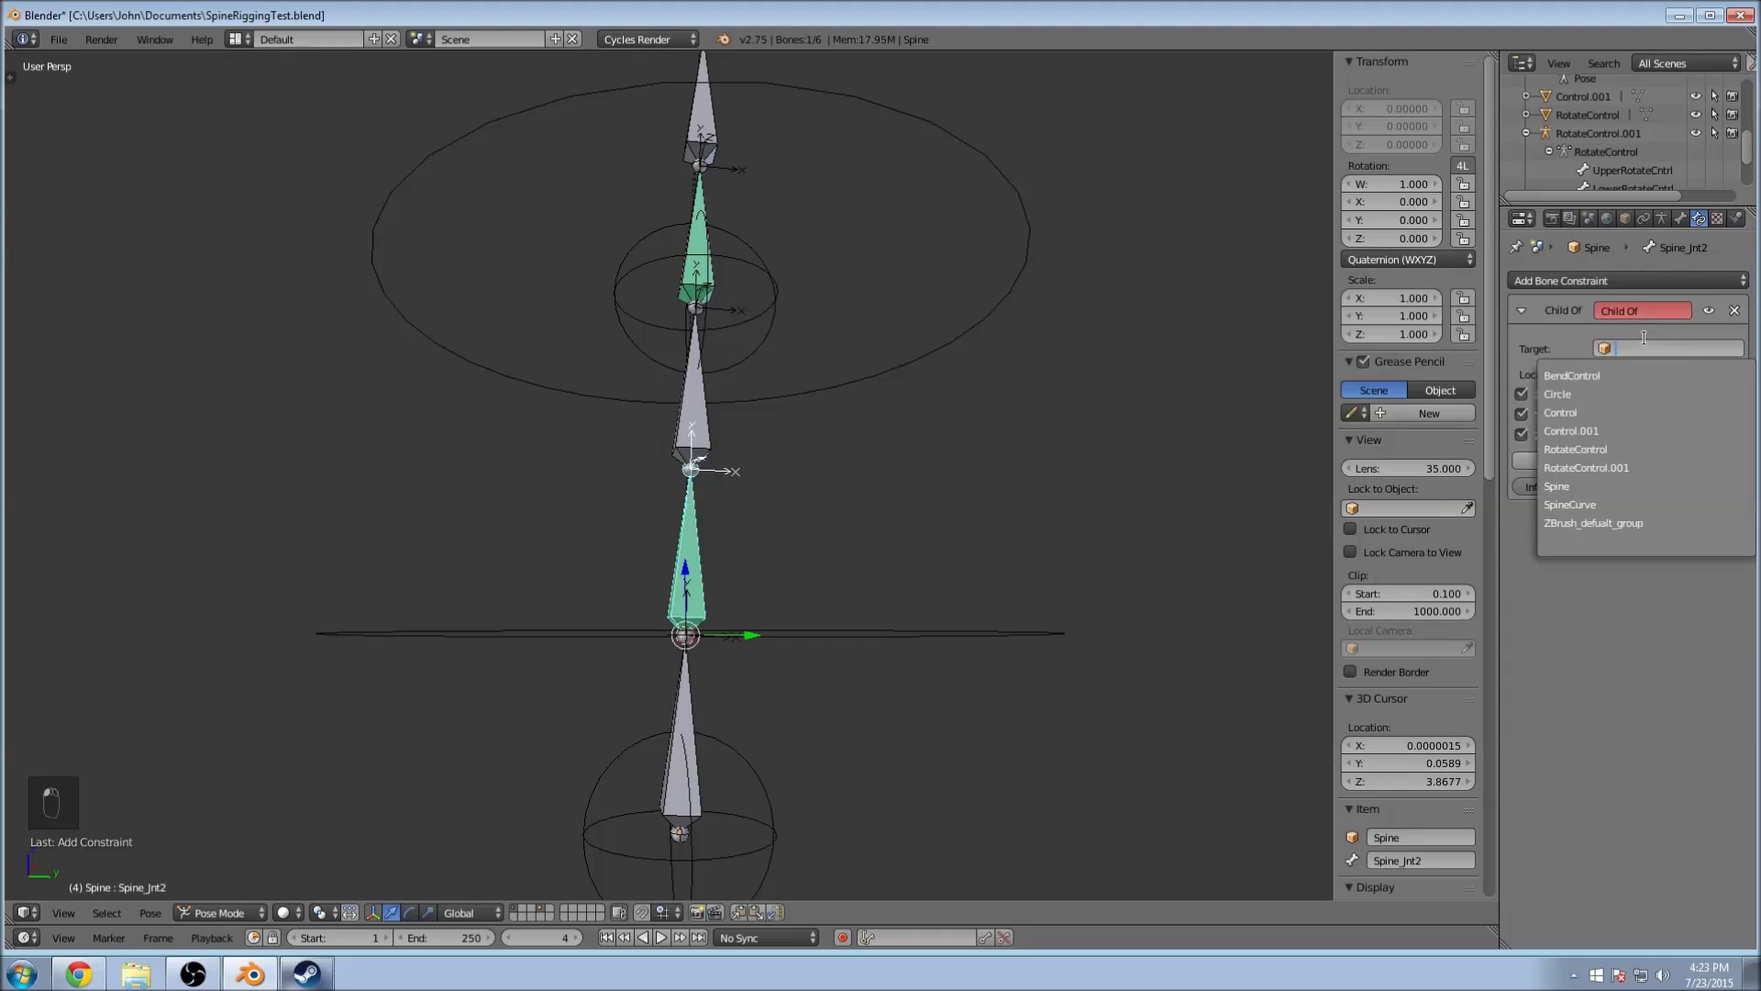
left_click(1637, 454)
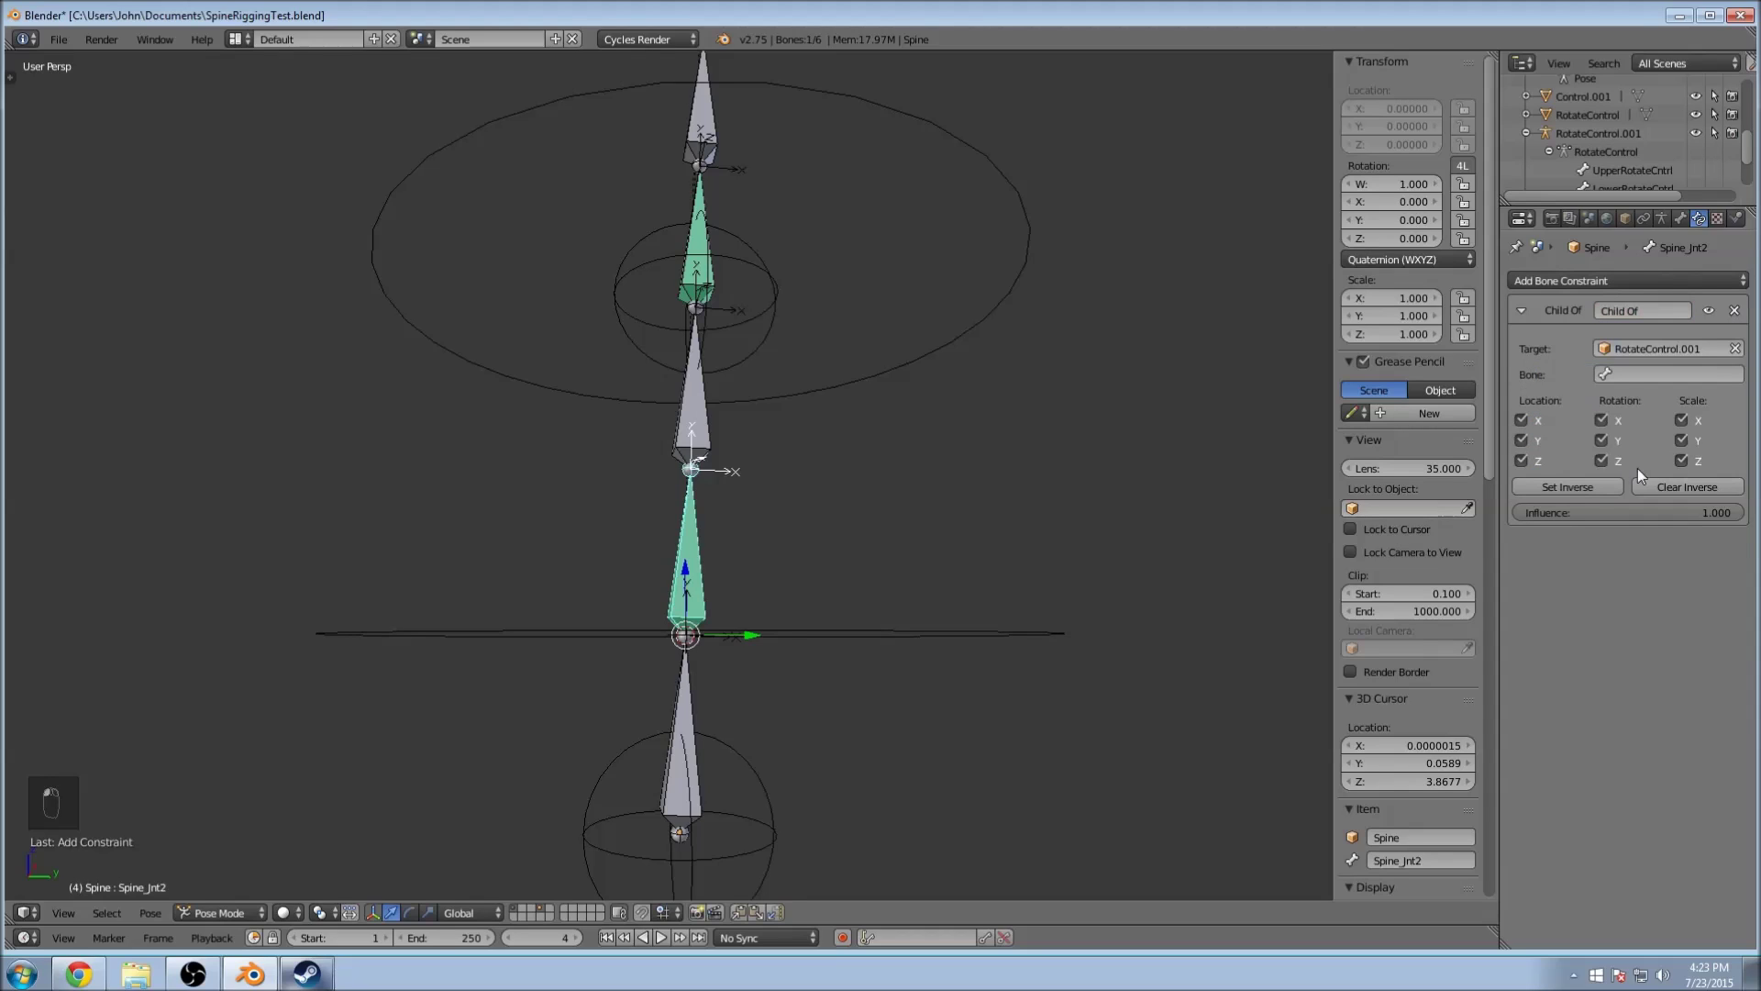
left_click(1628, 377)
left_click(1596, 402)
Step: Limit Spine_Jnt4's Child Of constraint to Z rotation by disabling all location, scale and X and Y rotation channels
middle_click_drag(802, 260, 881, 295)
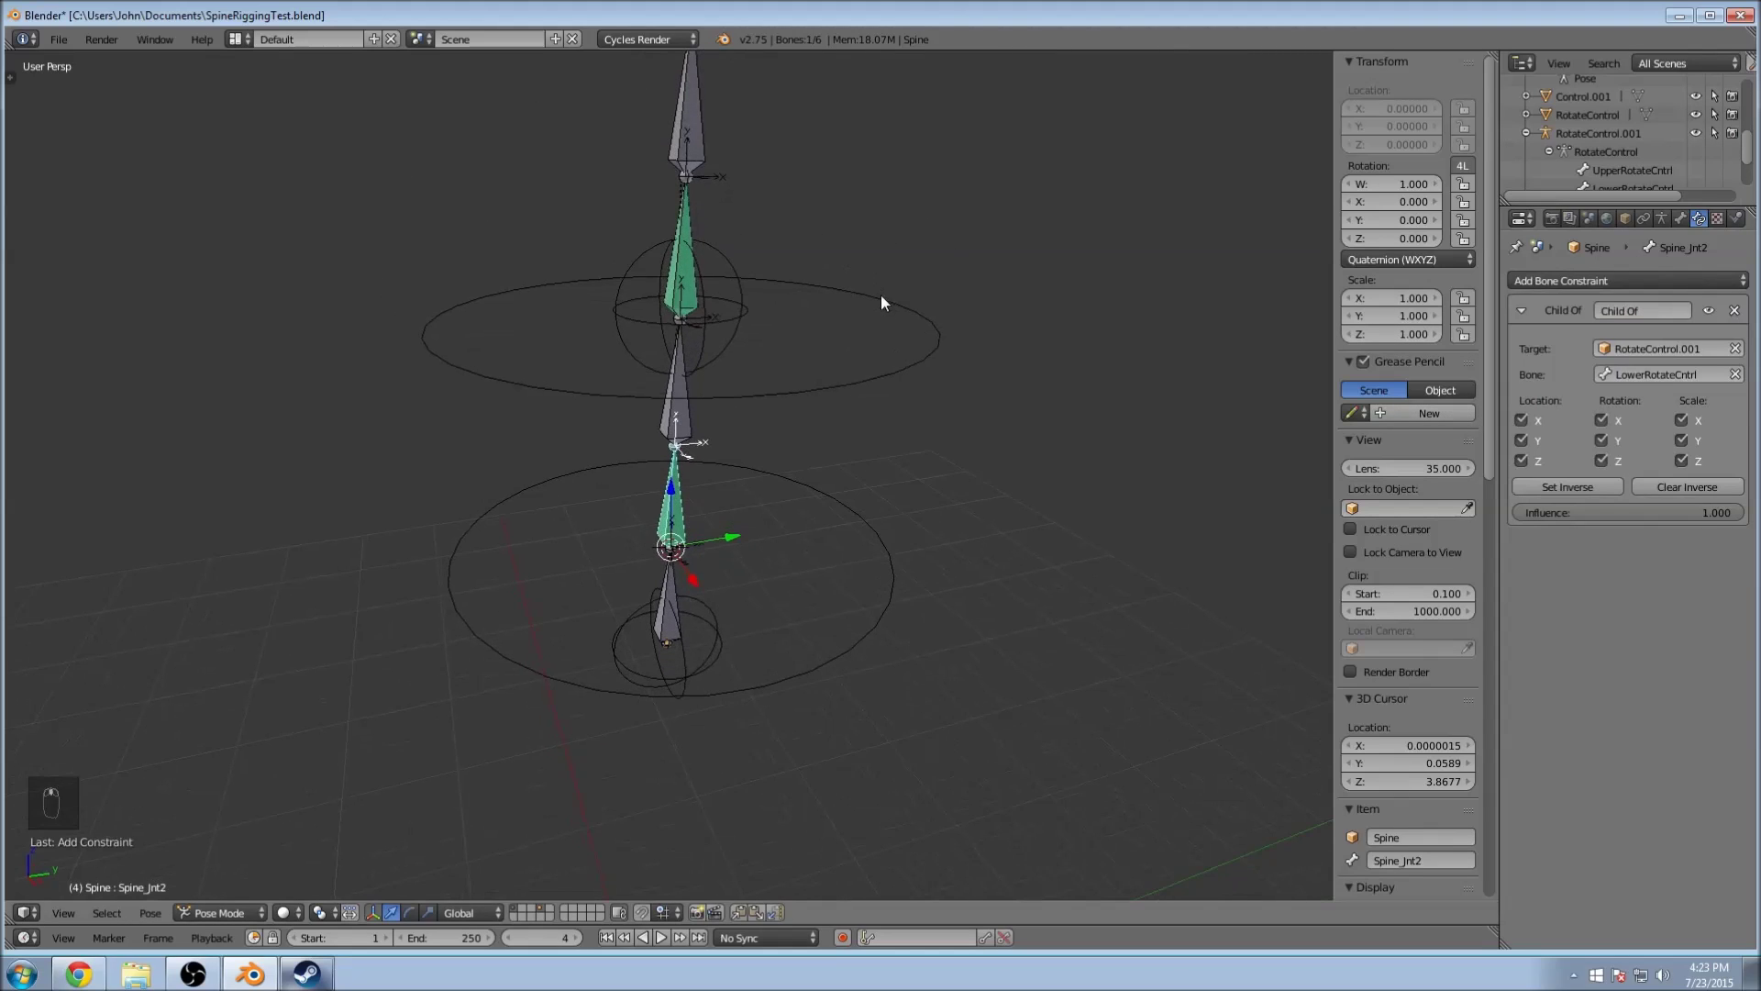
right_click(700, 283)
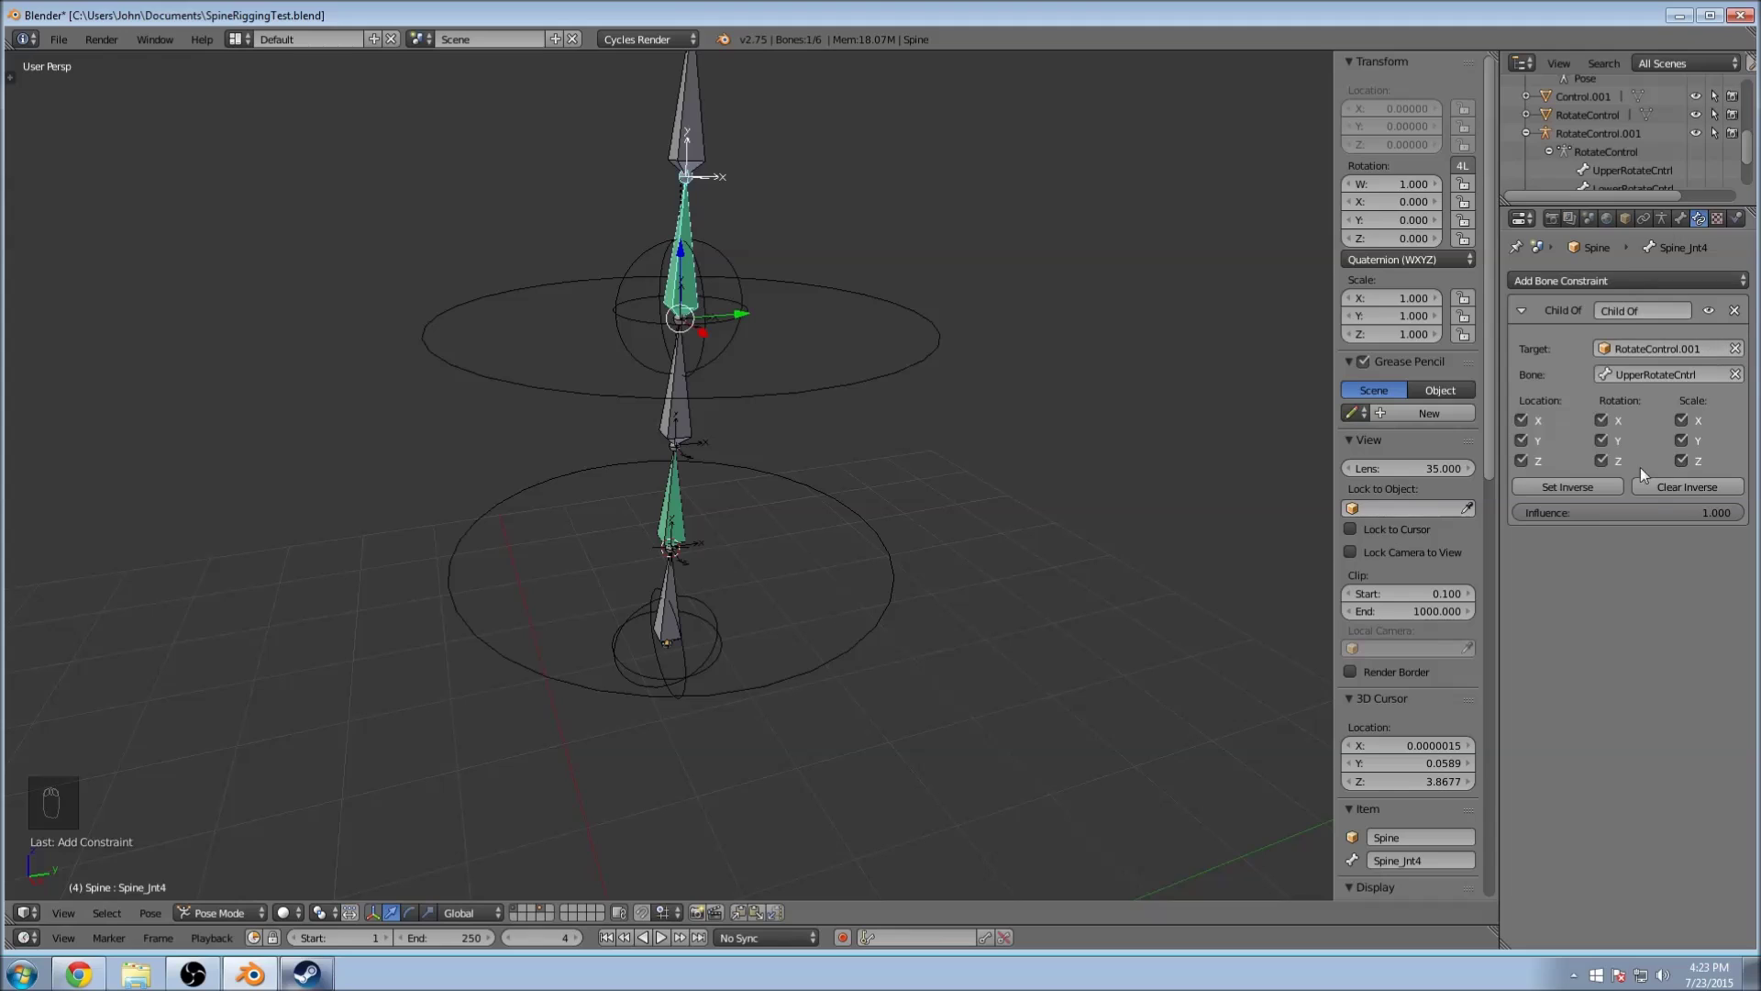
left_click_drag(1521, 426, 1522, 463)
left_click_drag(1682, 420, 1682, 463)
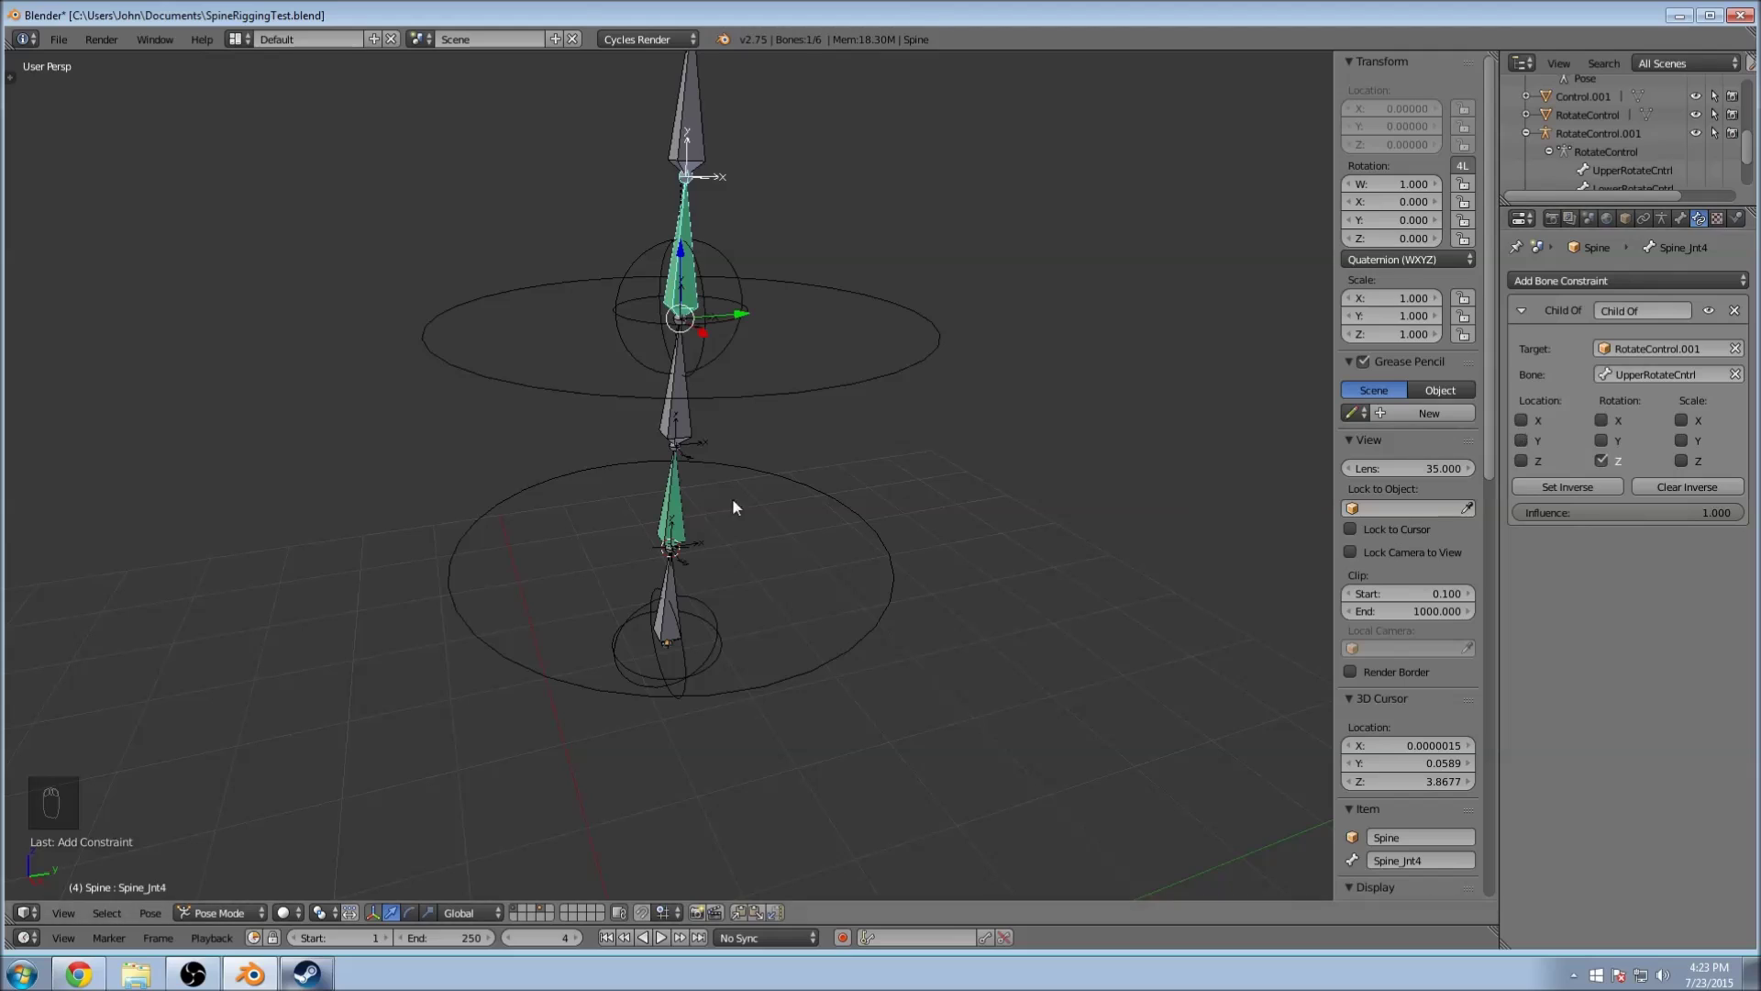
Step: Limit Spine_Jnt2's Child Of constraint to Z rotation only and save the file
right_click(673, 509)
left_click_drag(1516, 420, 1519, 468)
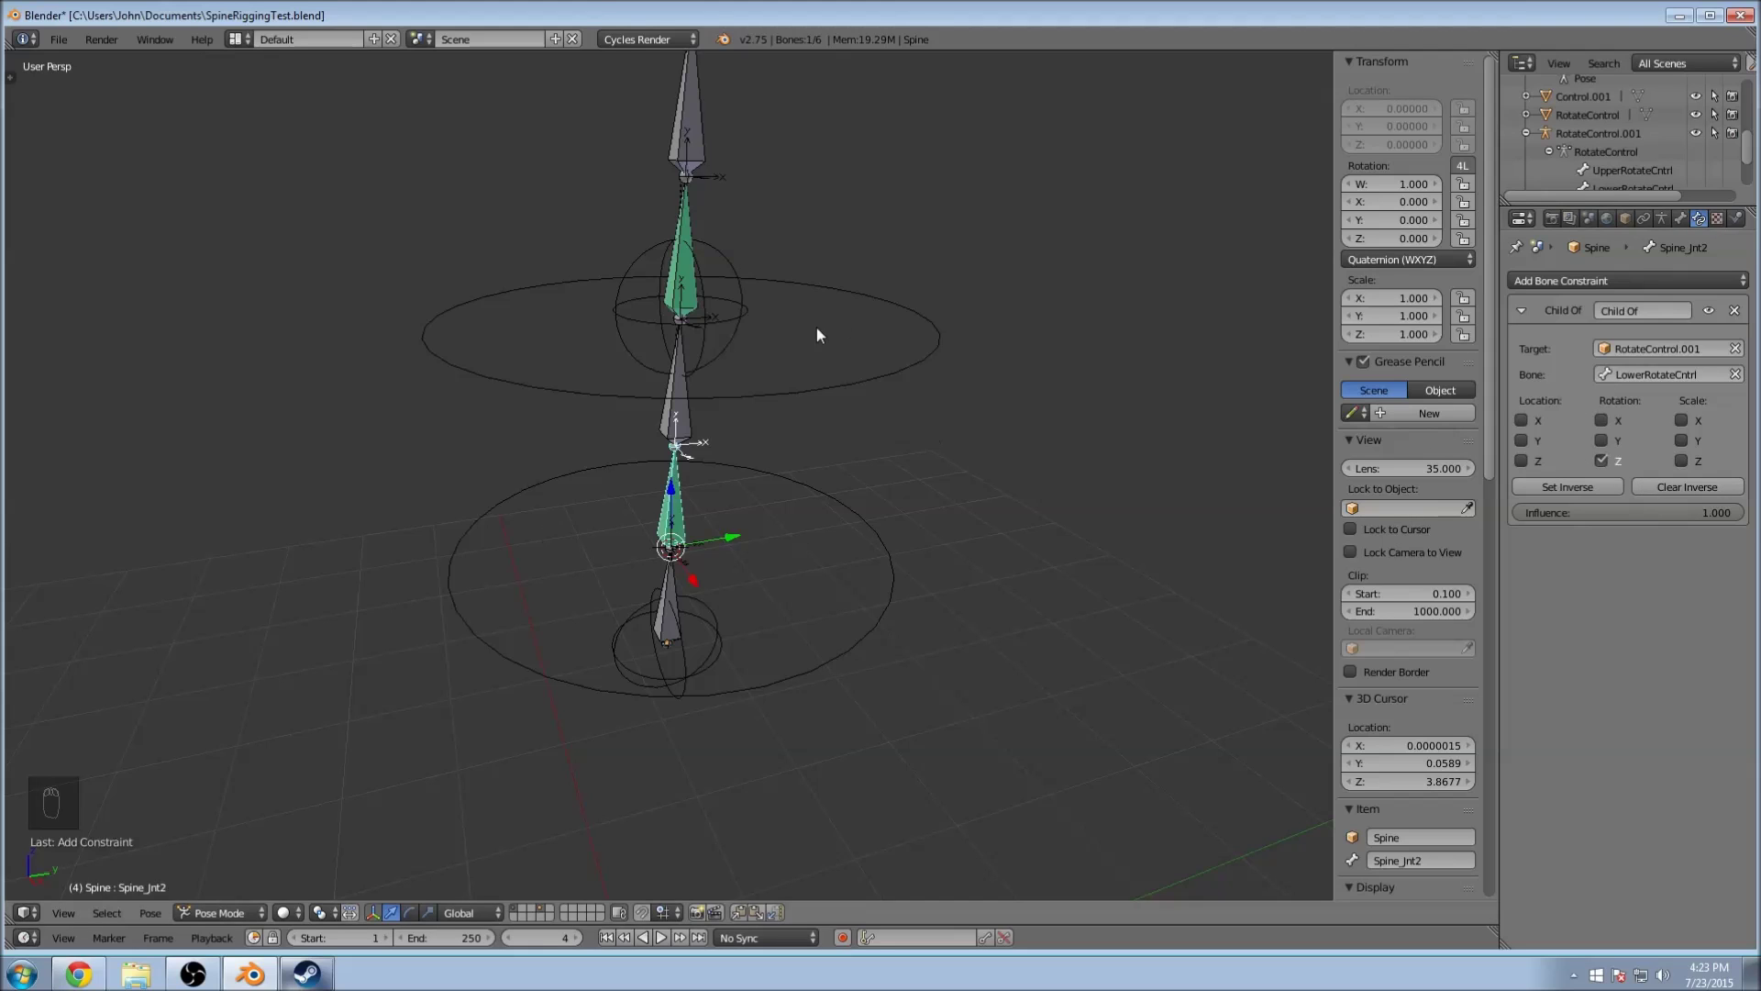
scroll(1097, 376, "down", 2)
scroll(1091, 382, "up", 3)
scroll(1064, 369, "down", 3)
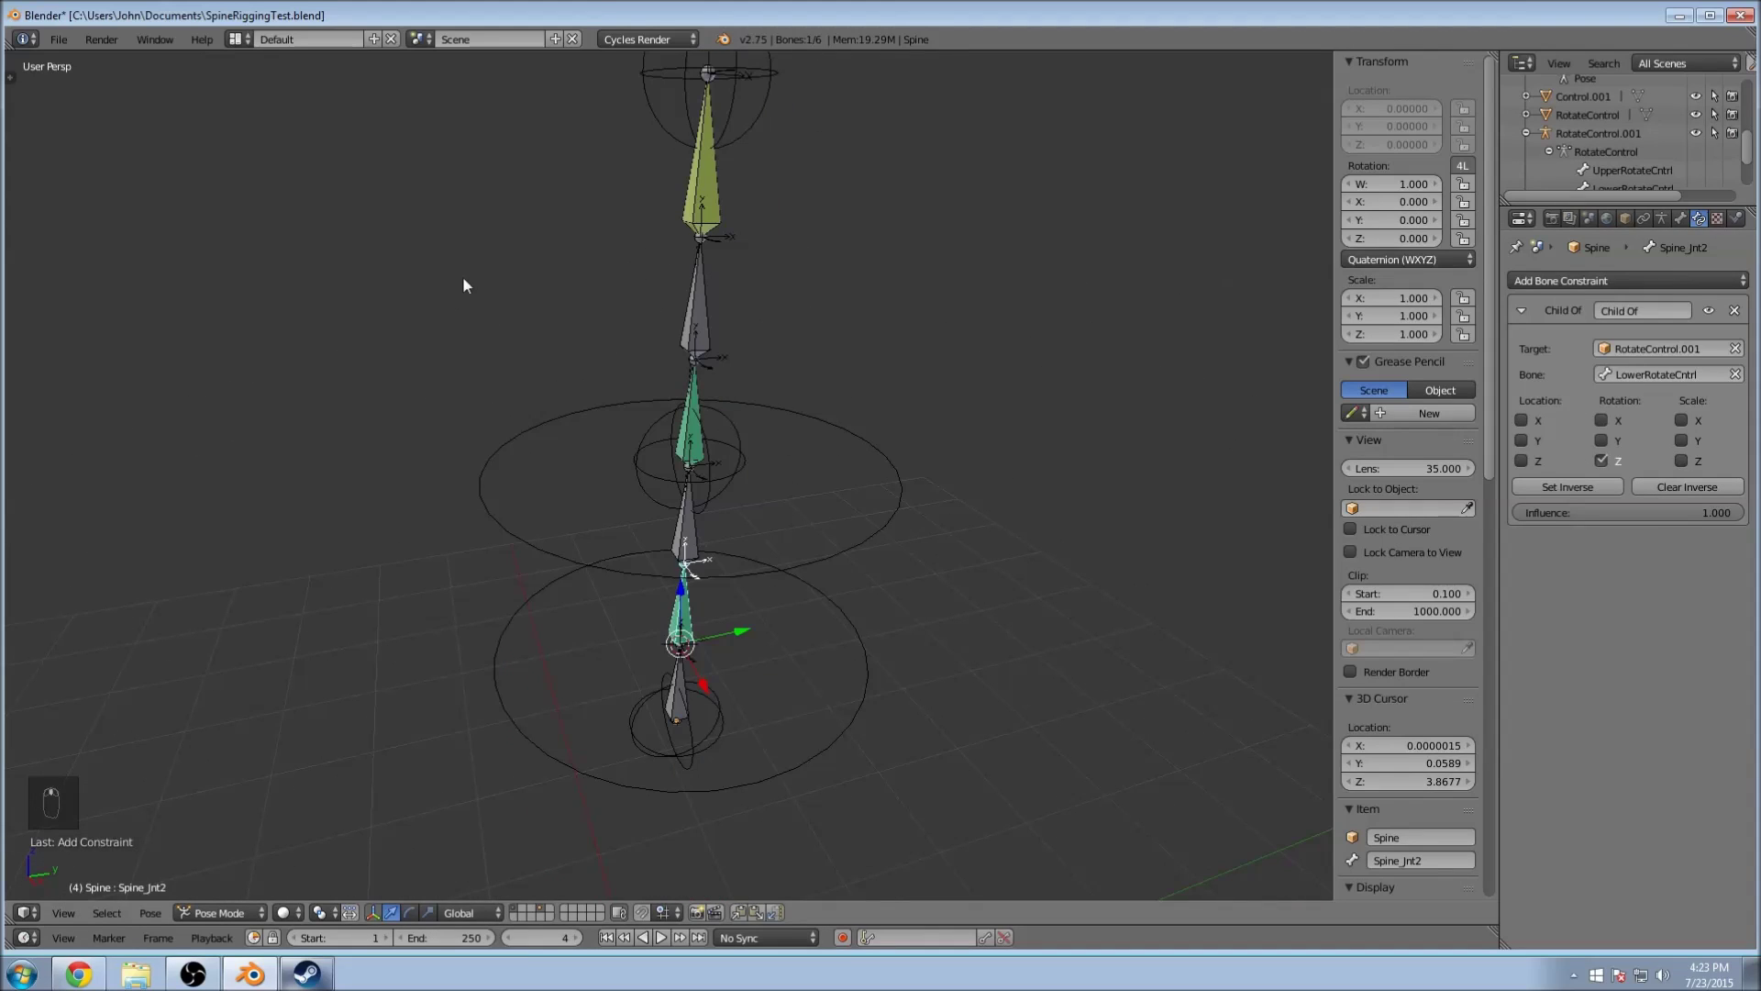
left_click(61, 39)
left_click(101, 180)
Step: Try rotating the UpperRotateCntrl circle about the global Z axis in Pose Mode and undo the rotation
right_click(868, 534)
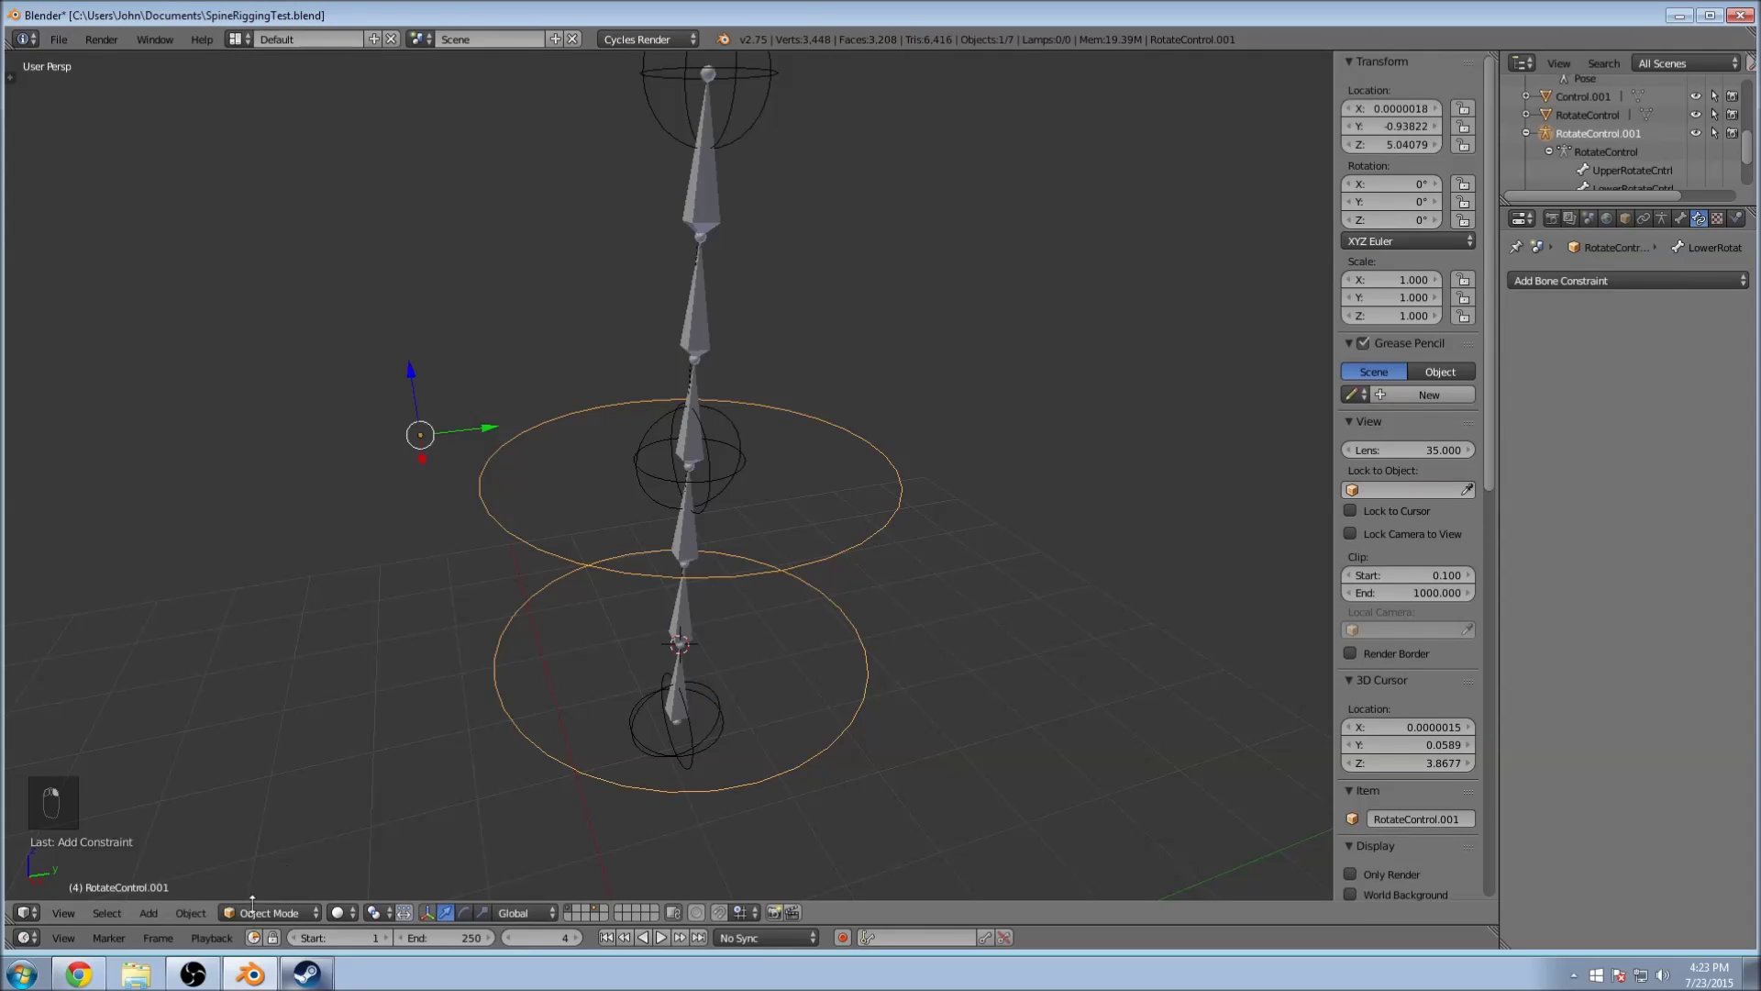
left_click(268, 912)
left_click(262, 850)
right_click(896, 522)
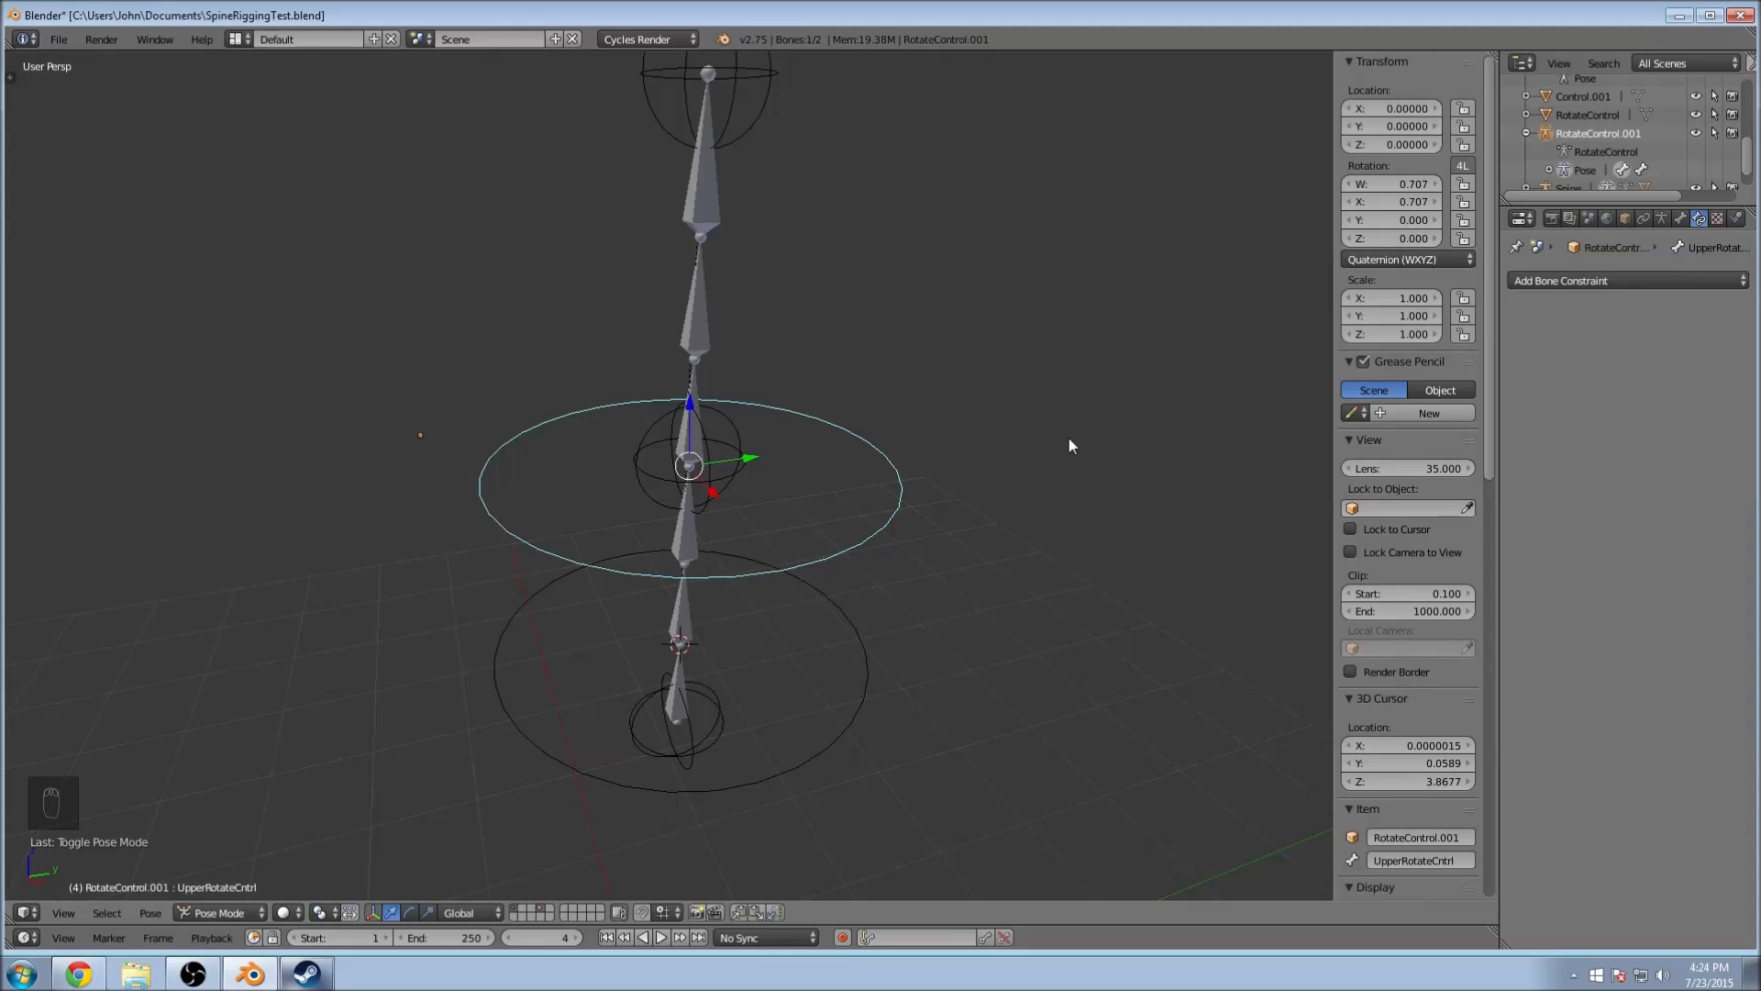
key("r")
key("z")
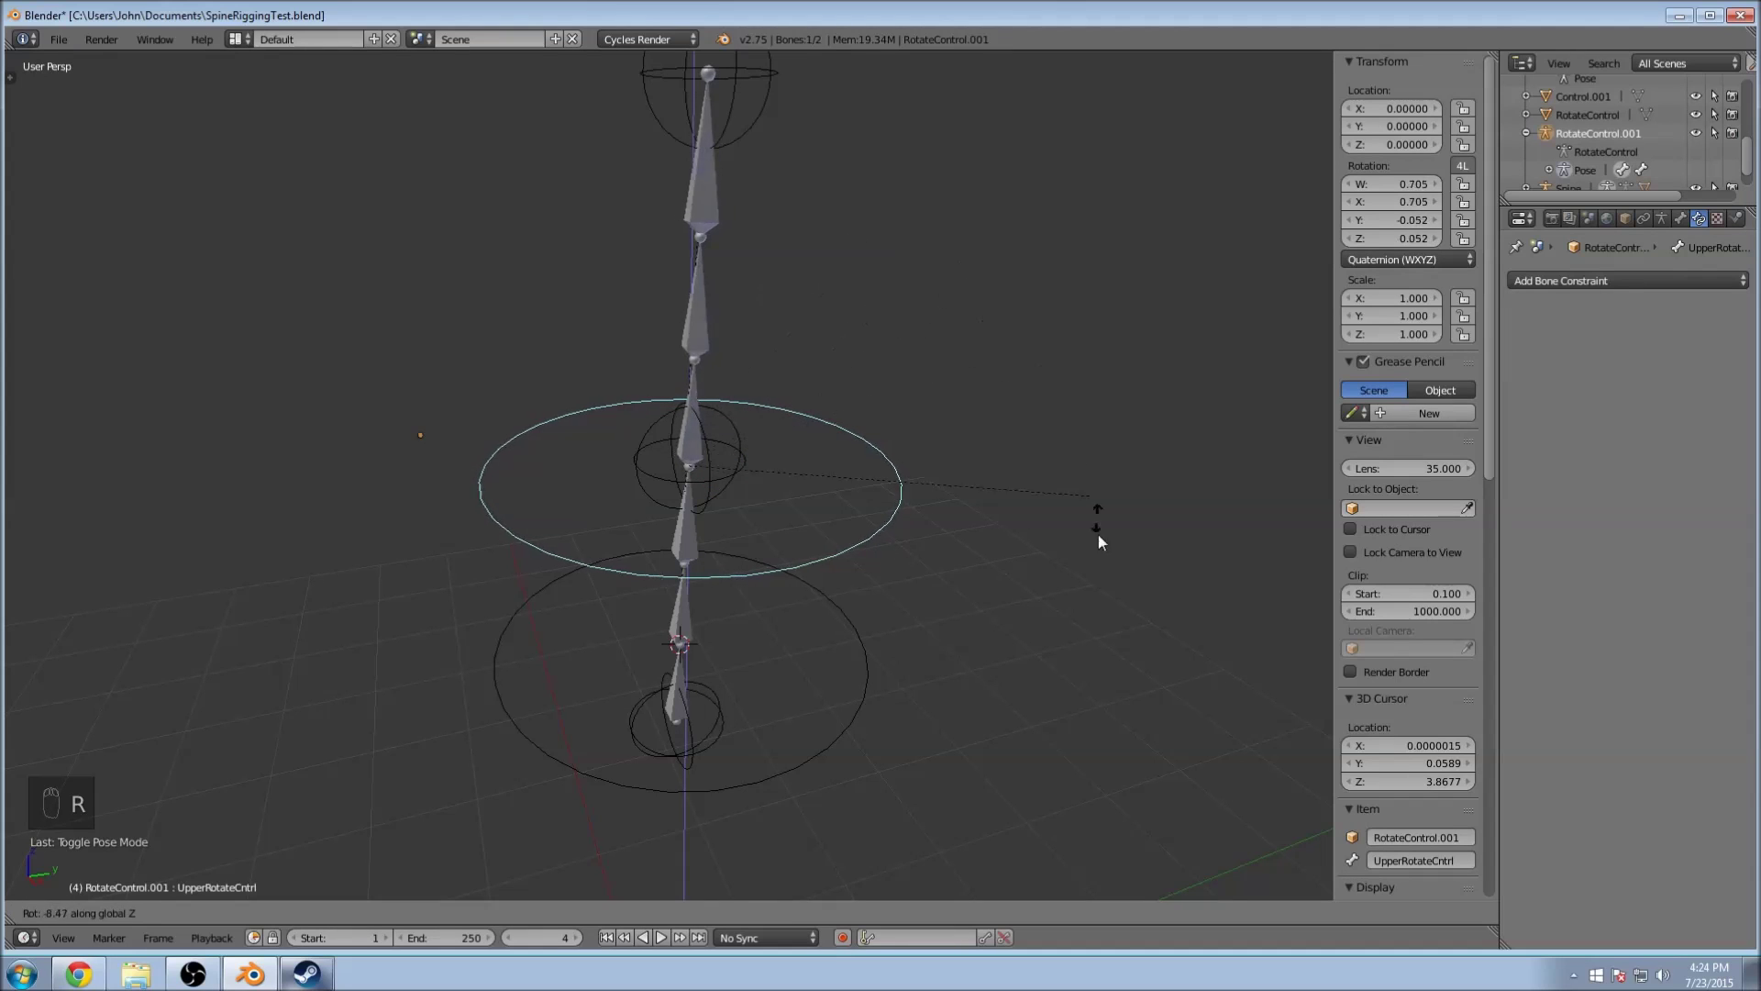
left_click(754, 633)
key("ctrl+z")
Step: Return to Object Mode, set the rotate control armature's origin to its center of mass and deselect everything
key("a")
scroll(875, 549, "down", 5)
scroll(810, 451, "down", 2)
left_click(220, 912)
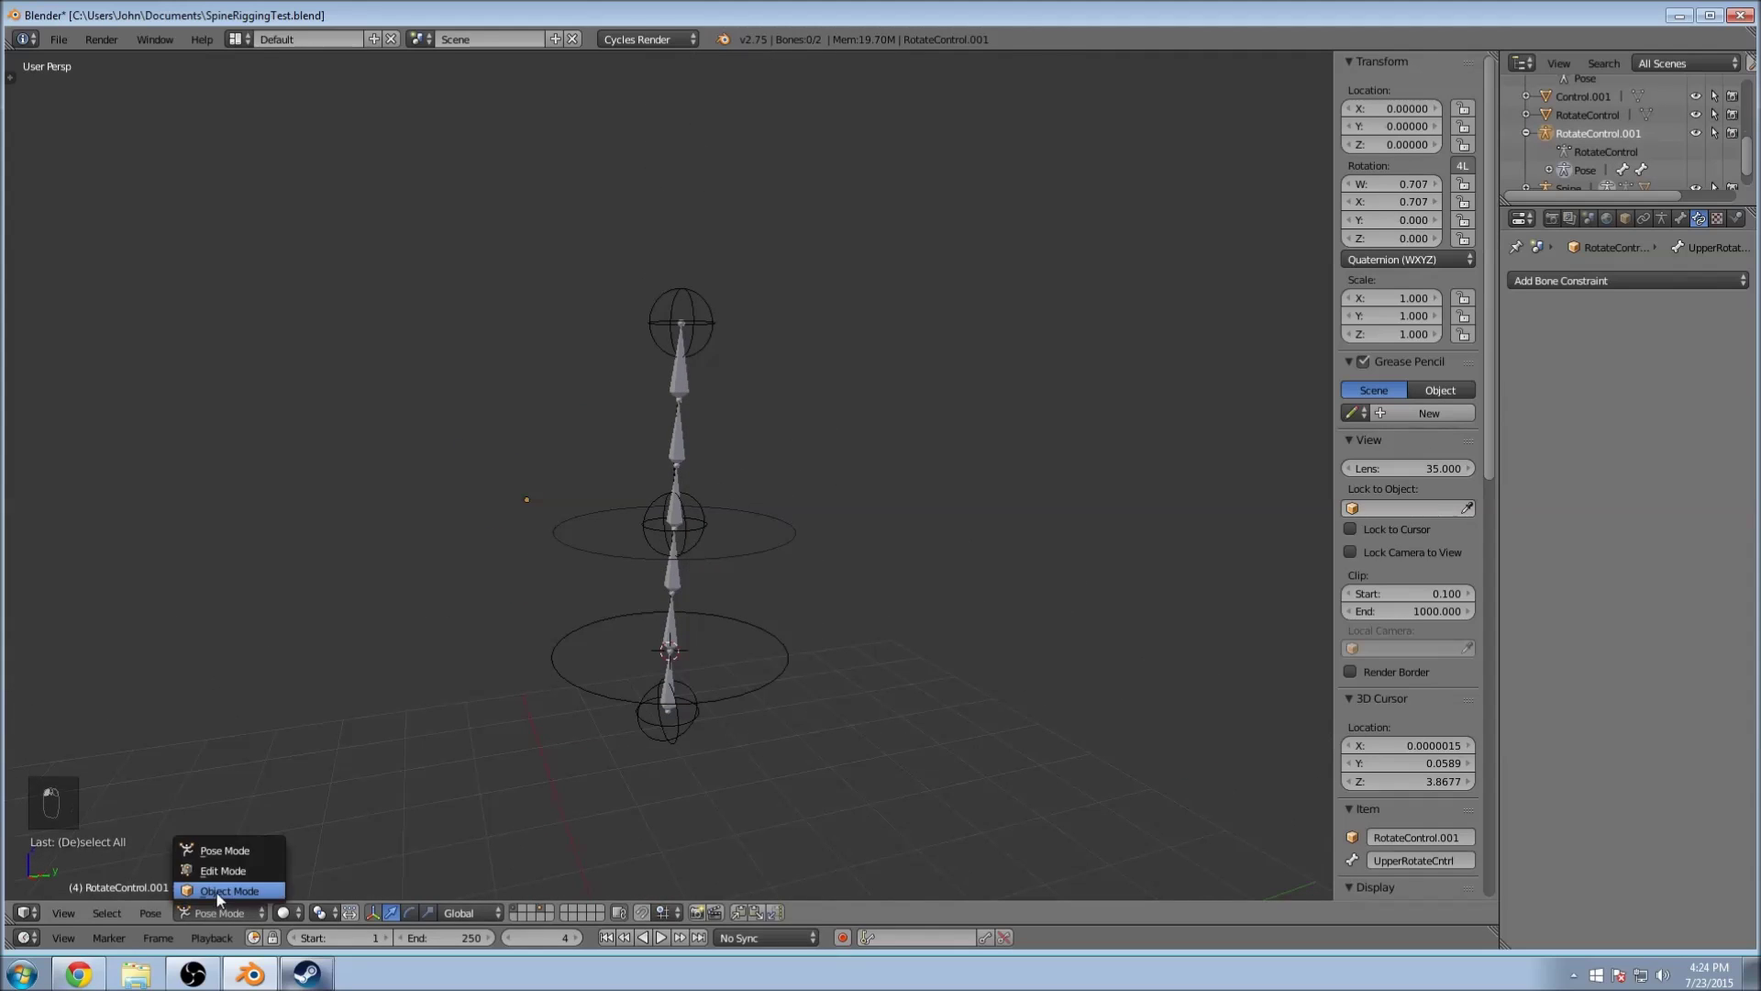
left_click(229, 891)
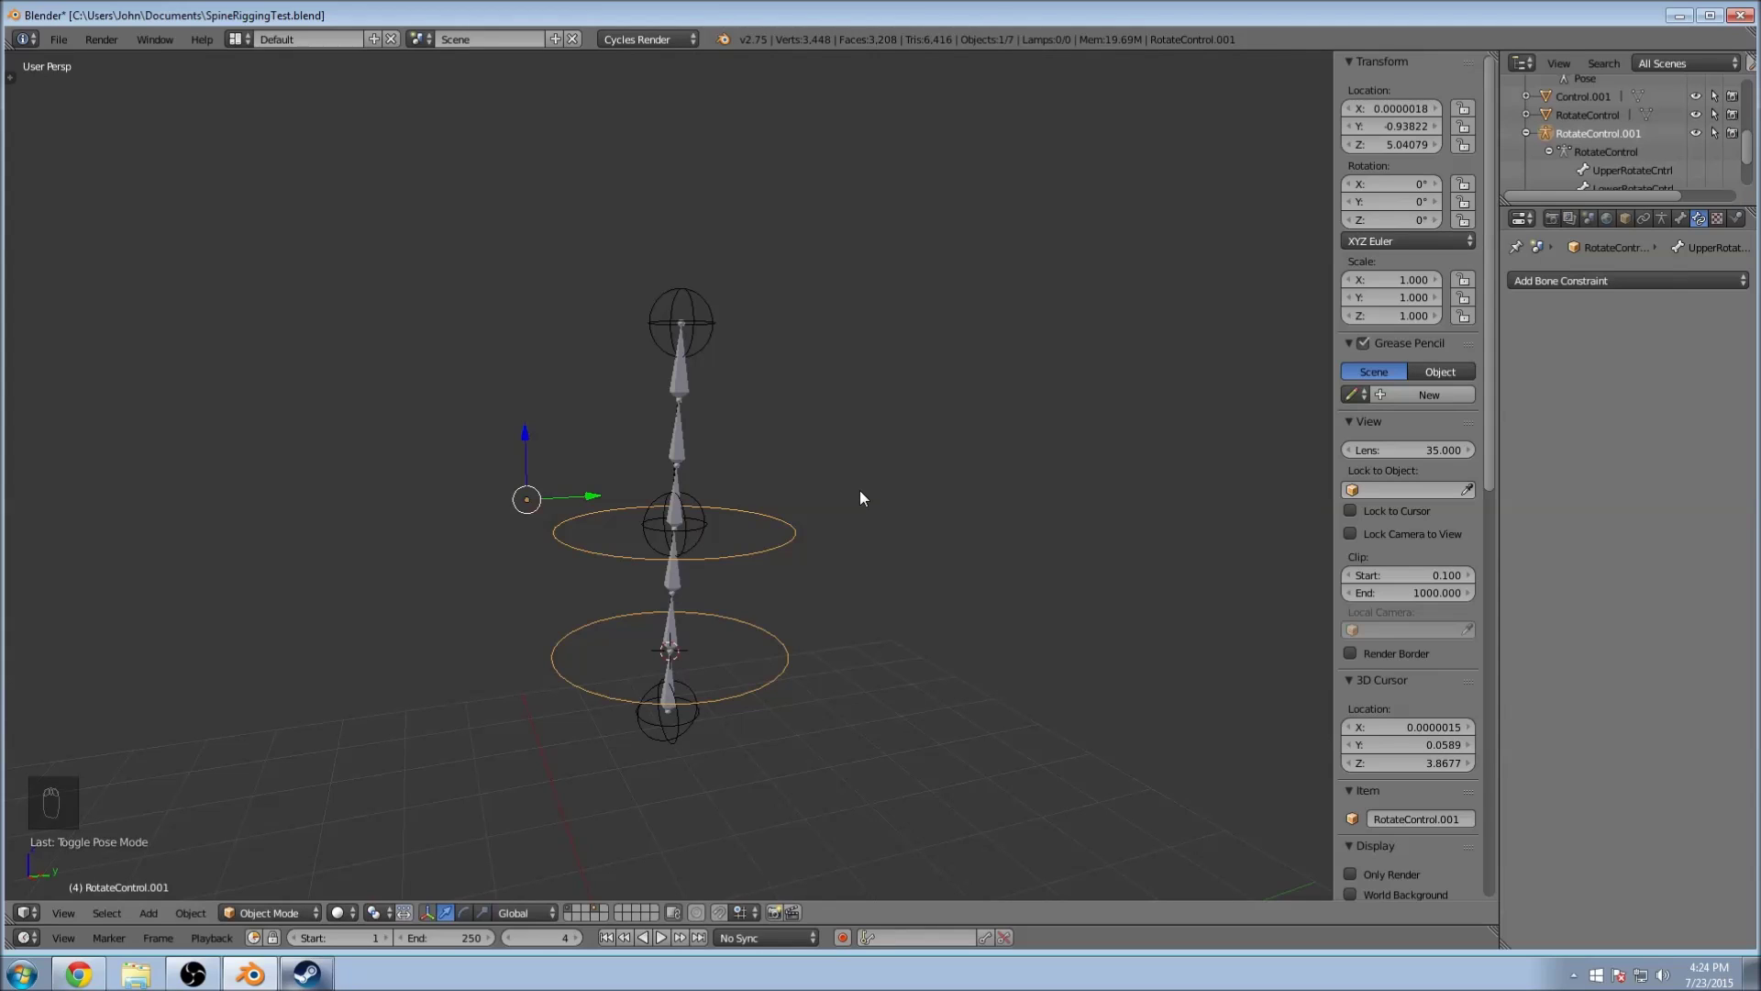
key("ctrl+alt+shift+c")
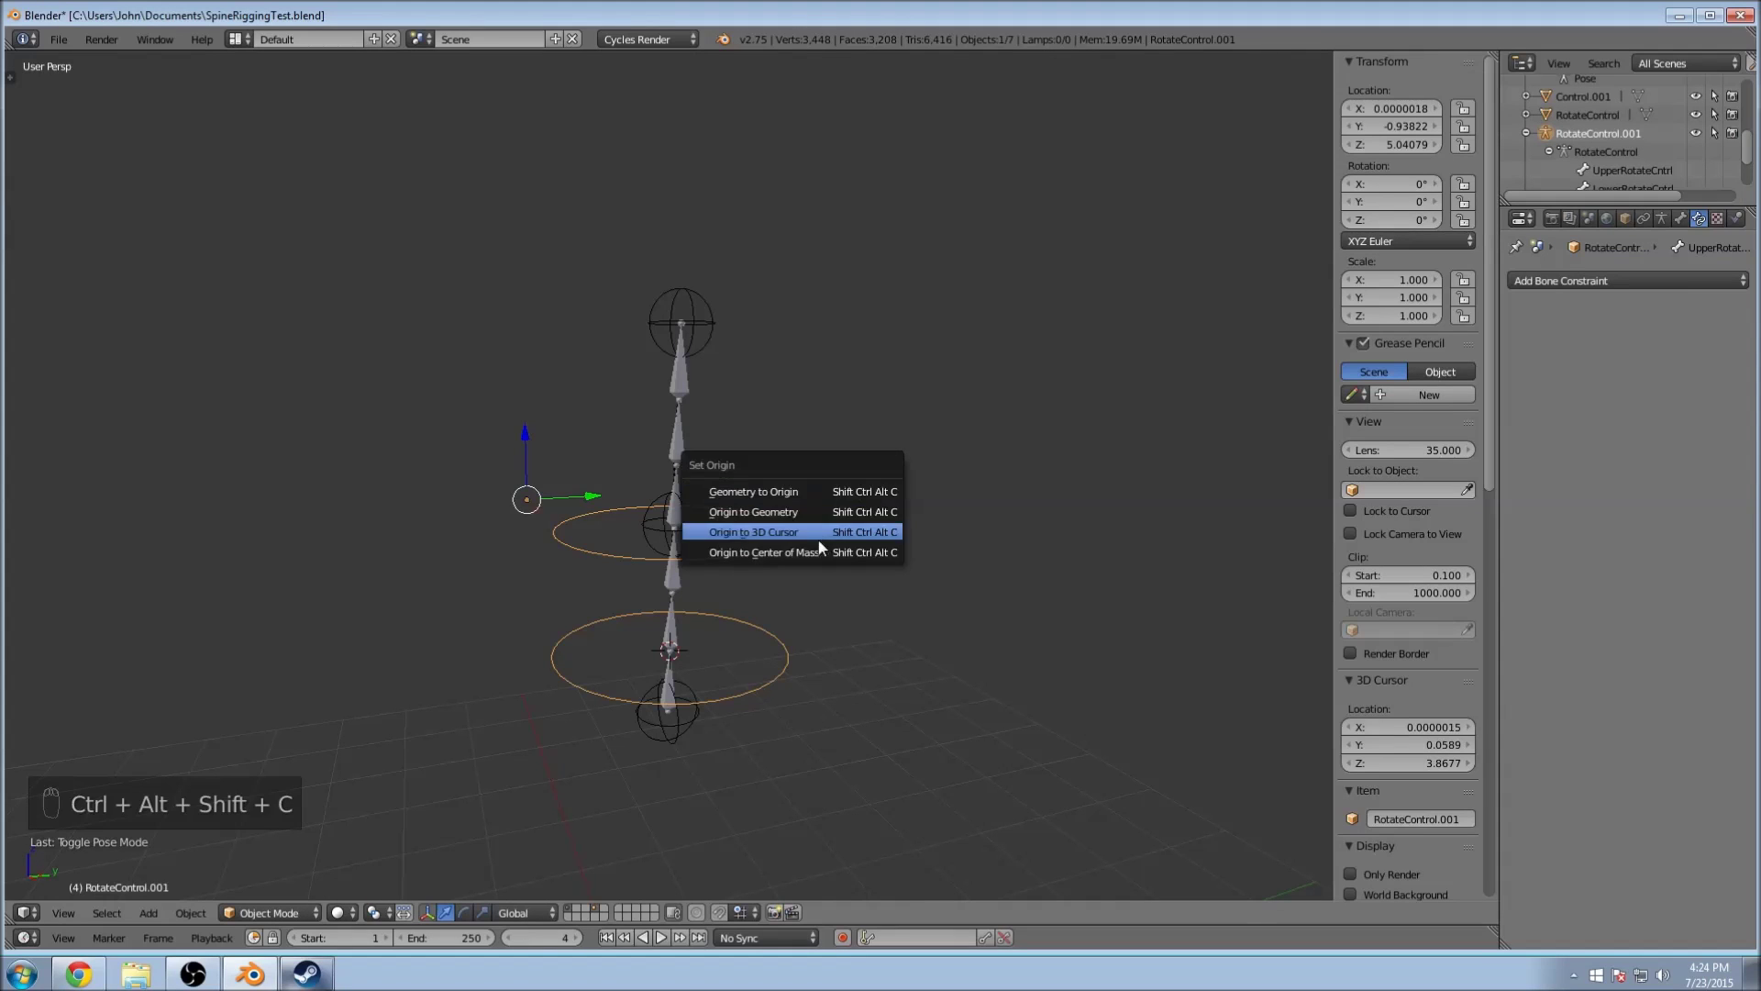
left_click(811, 564)
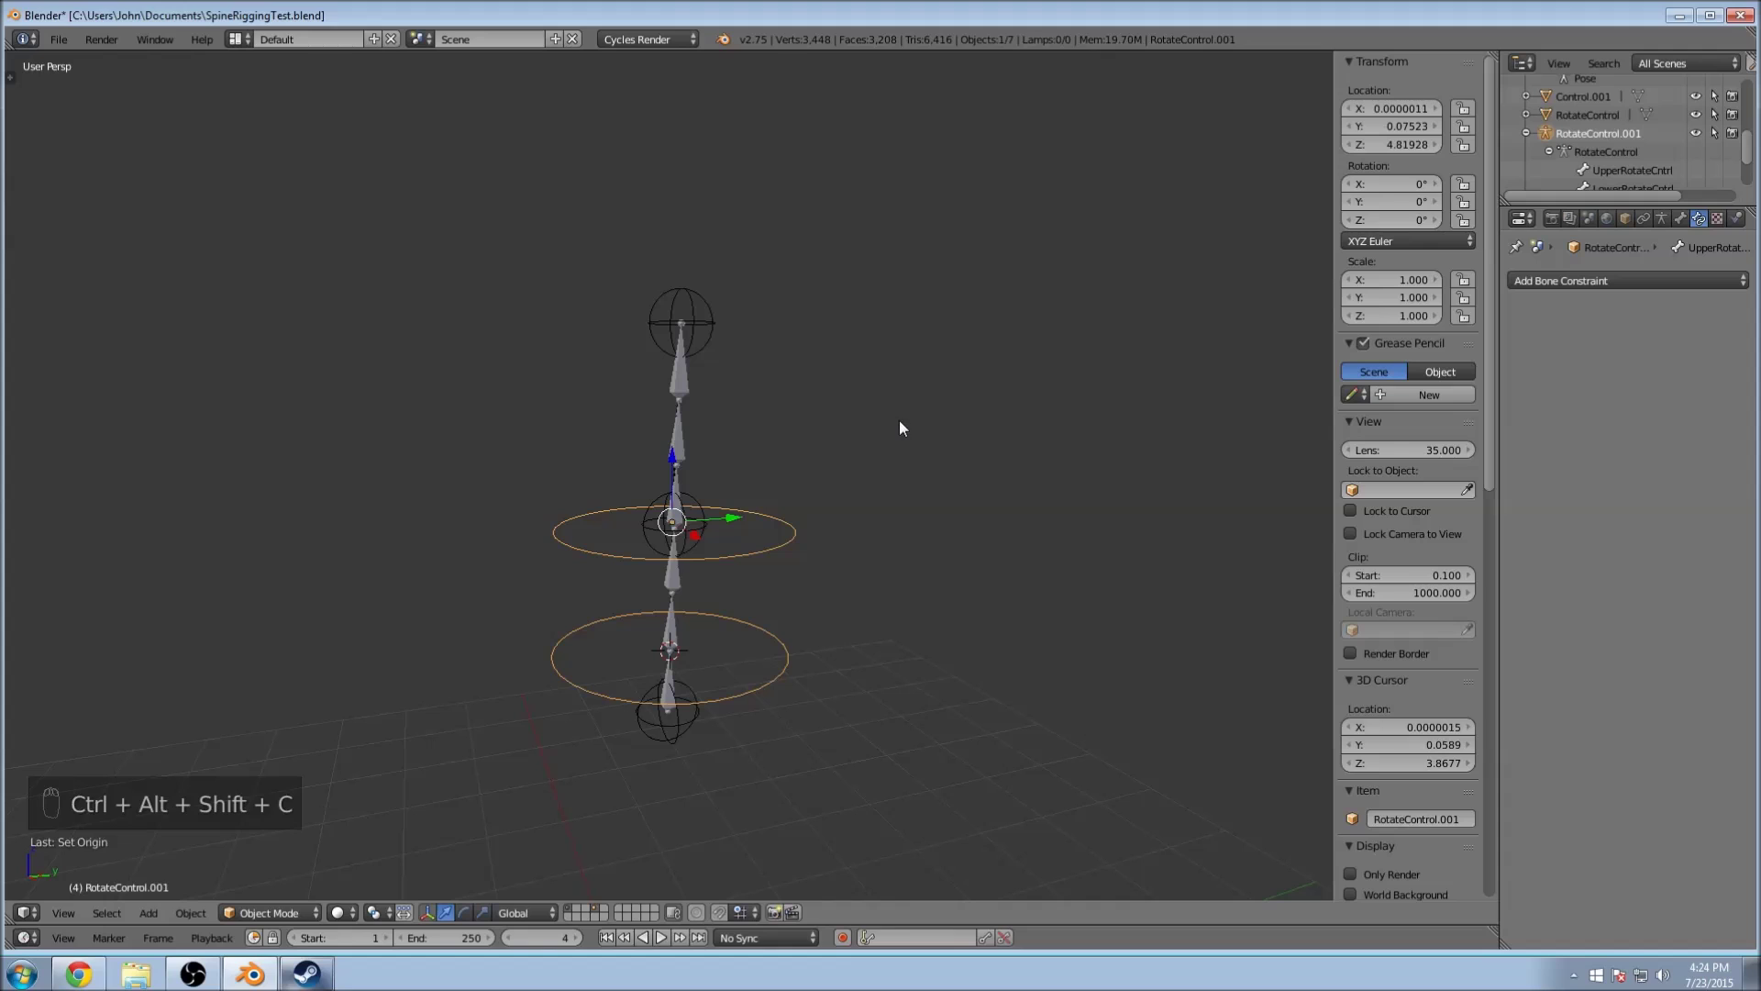
key("a")
Step: Unhide all hidden objects and select the torso mesh
scroll(800, 460, "up", 2)
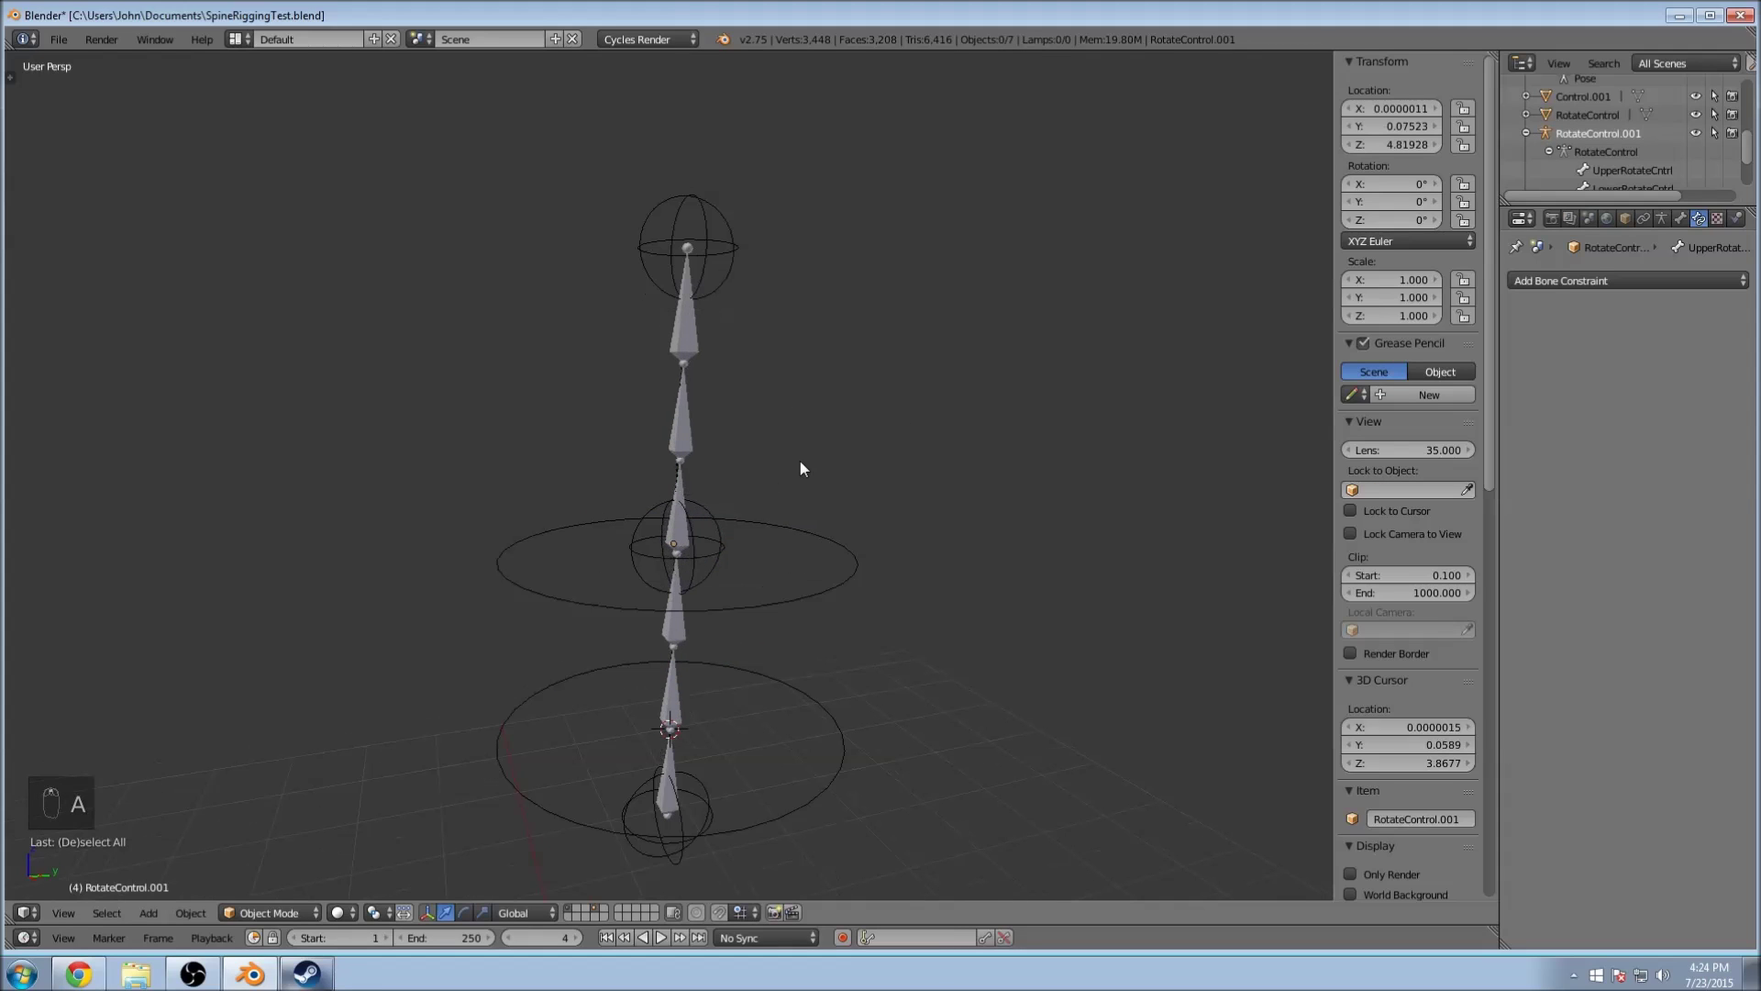
key("h")
scroll(797, 438, "down", 3)
scroll(796, 439, "up", 2)
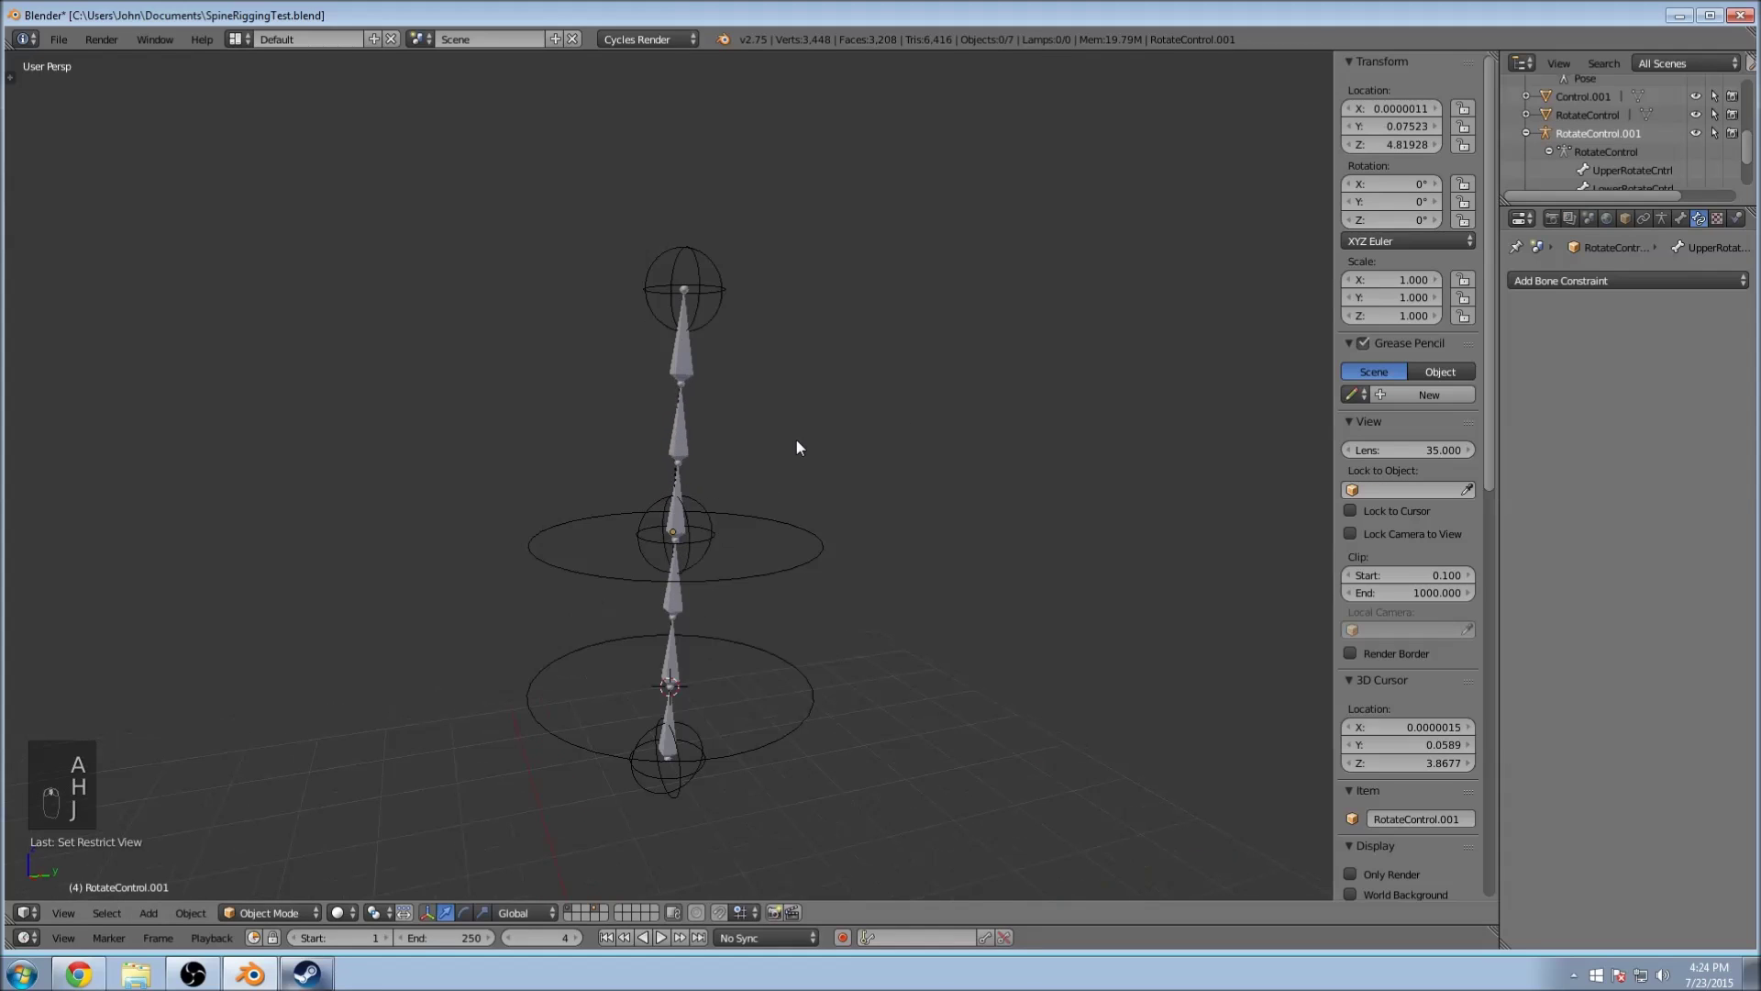
key("alt+h")
scroll(796, 447, "down", 2)
scroll(796, 447, "up", 2)
right_click(784, 445)
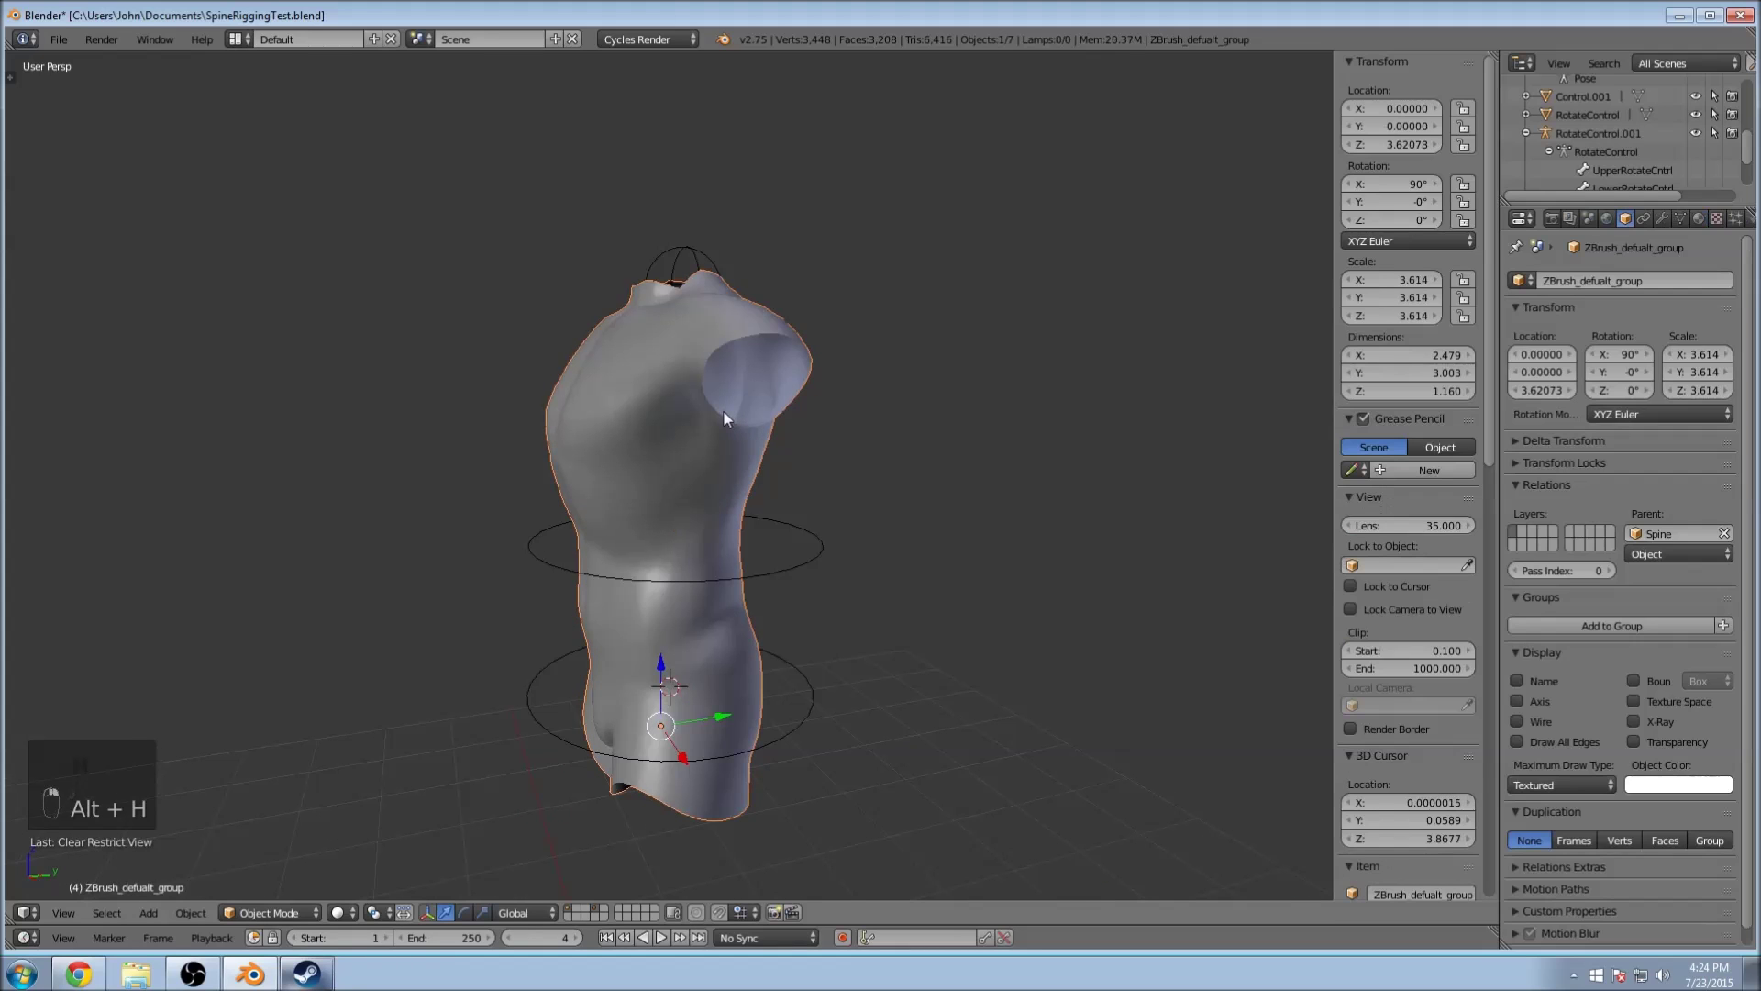
Step: Put the rotate control armature in Pose Mode, try rotating UpperRotateCntrl about the global Z axis and undo the rotation
right_click(812, 570)
left_click(269, 912)
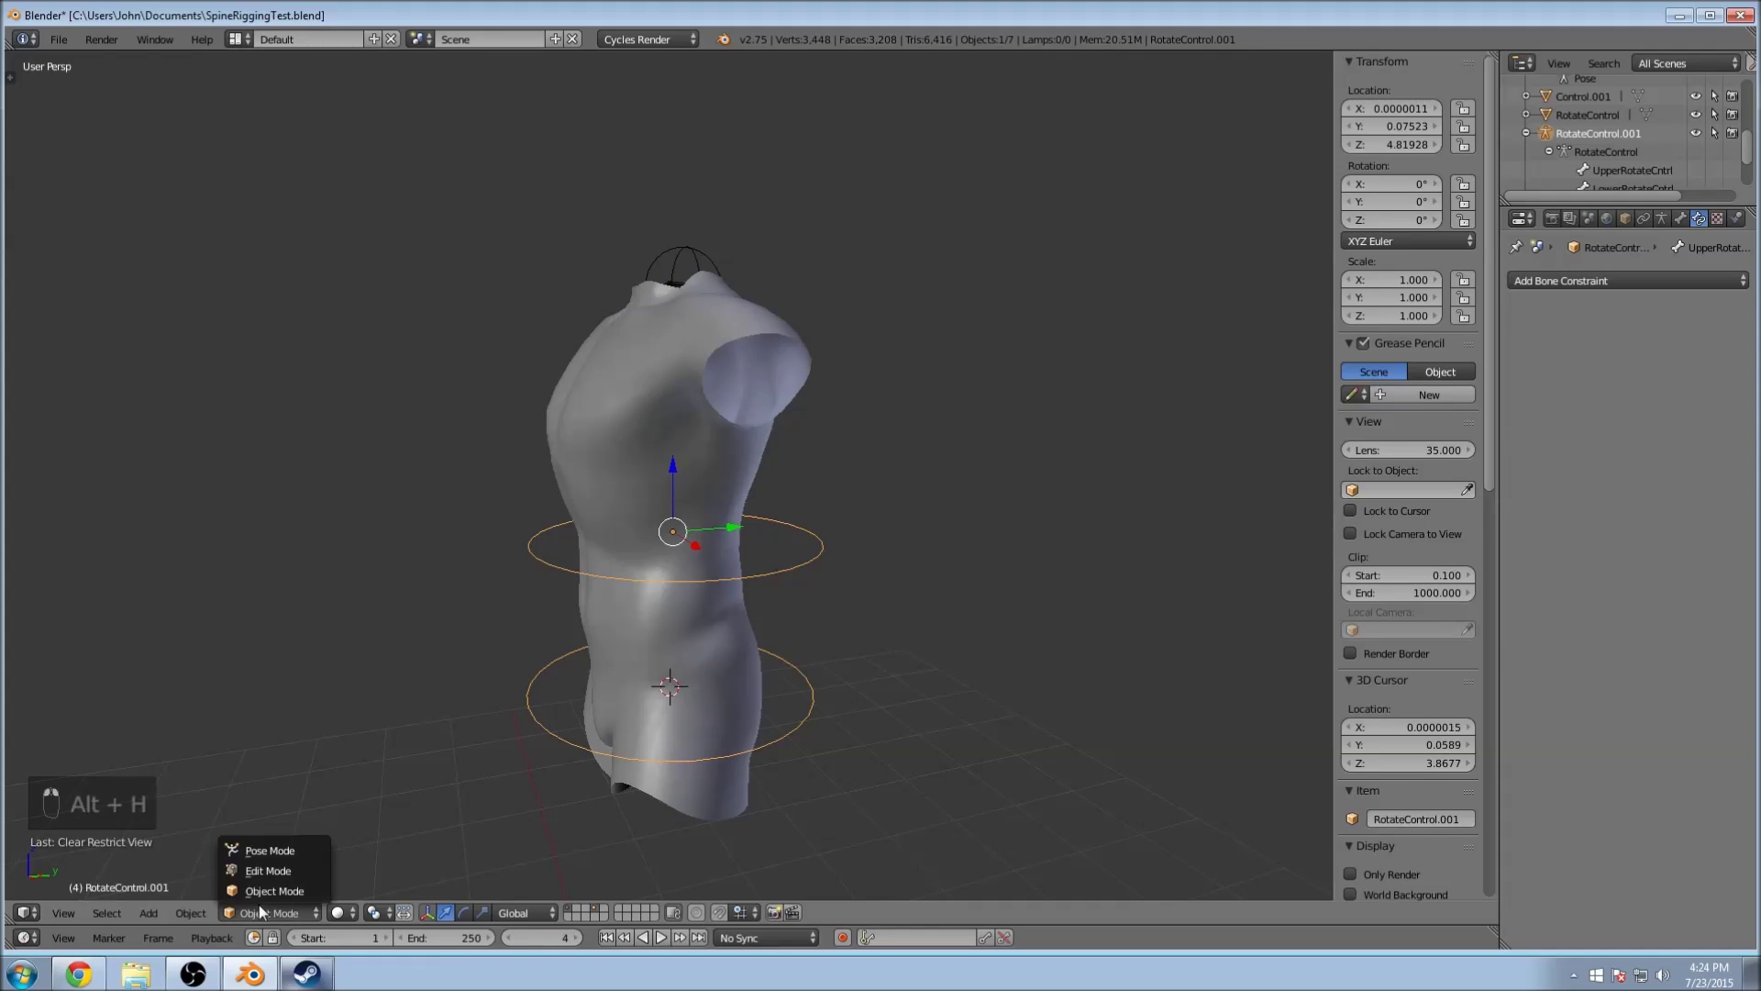
left_click(256, 846)
right_click(777, 570)
key("r")
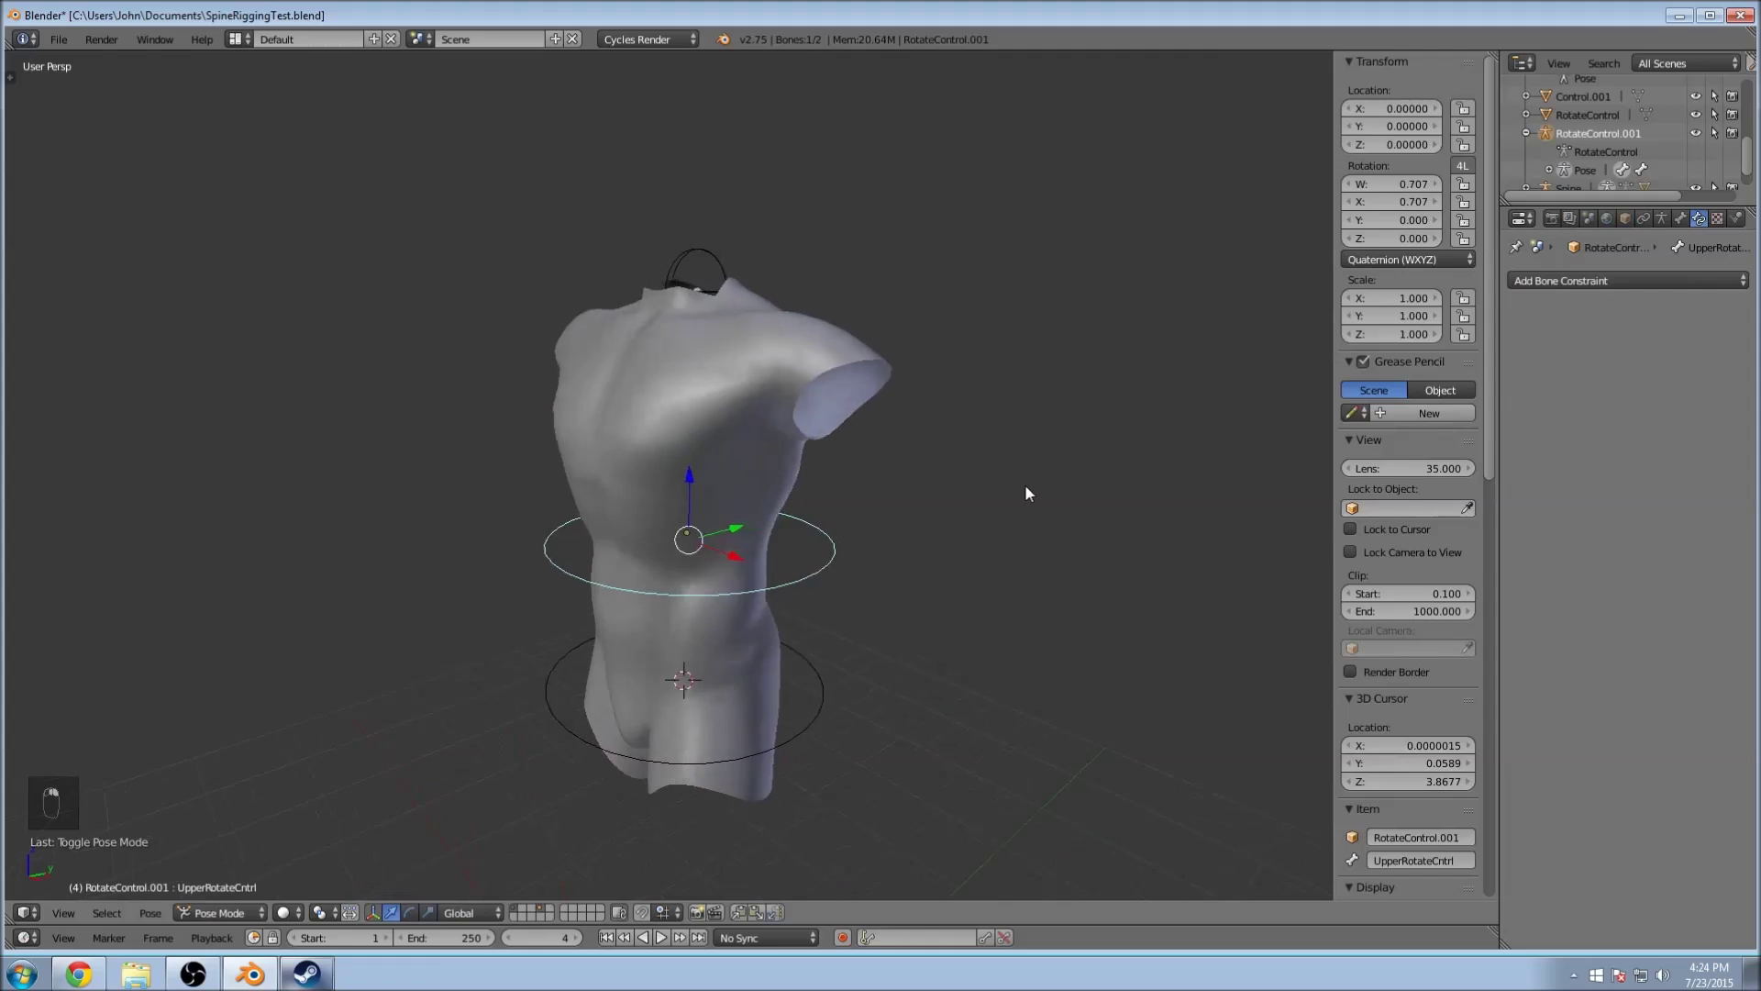
key("z")
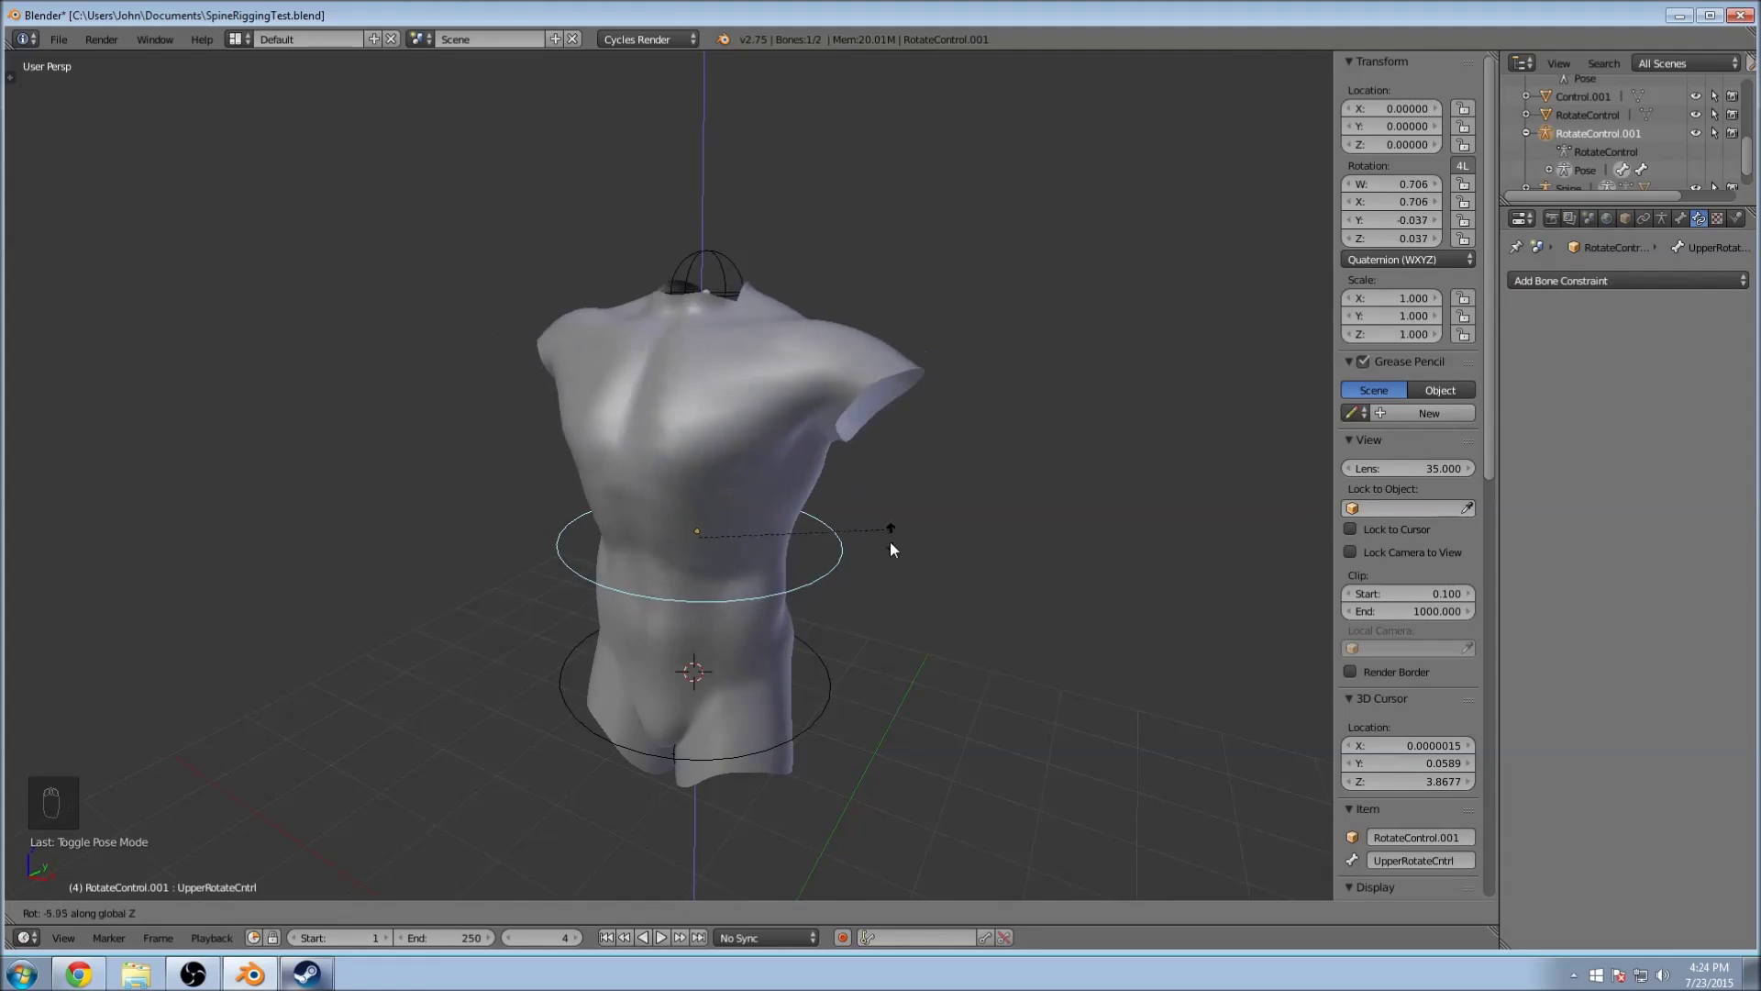
left_click(862, 553)
key("ctrl+z")
Step: Try rotating LowerRotateCntrl about the global Z axis to twist the torso mesh
right_click(839, 729)
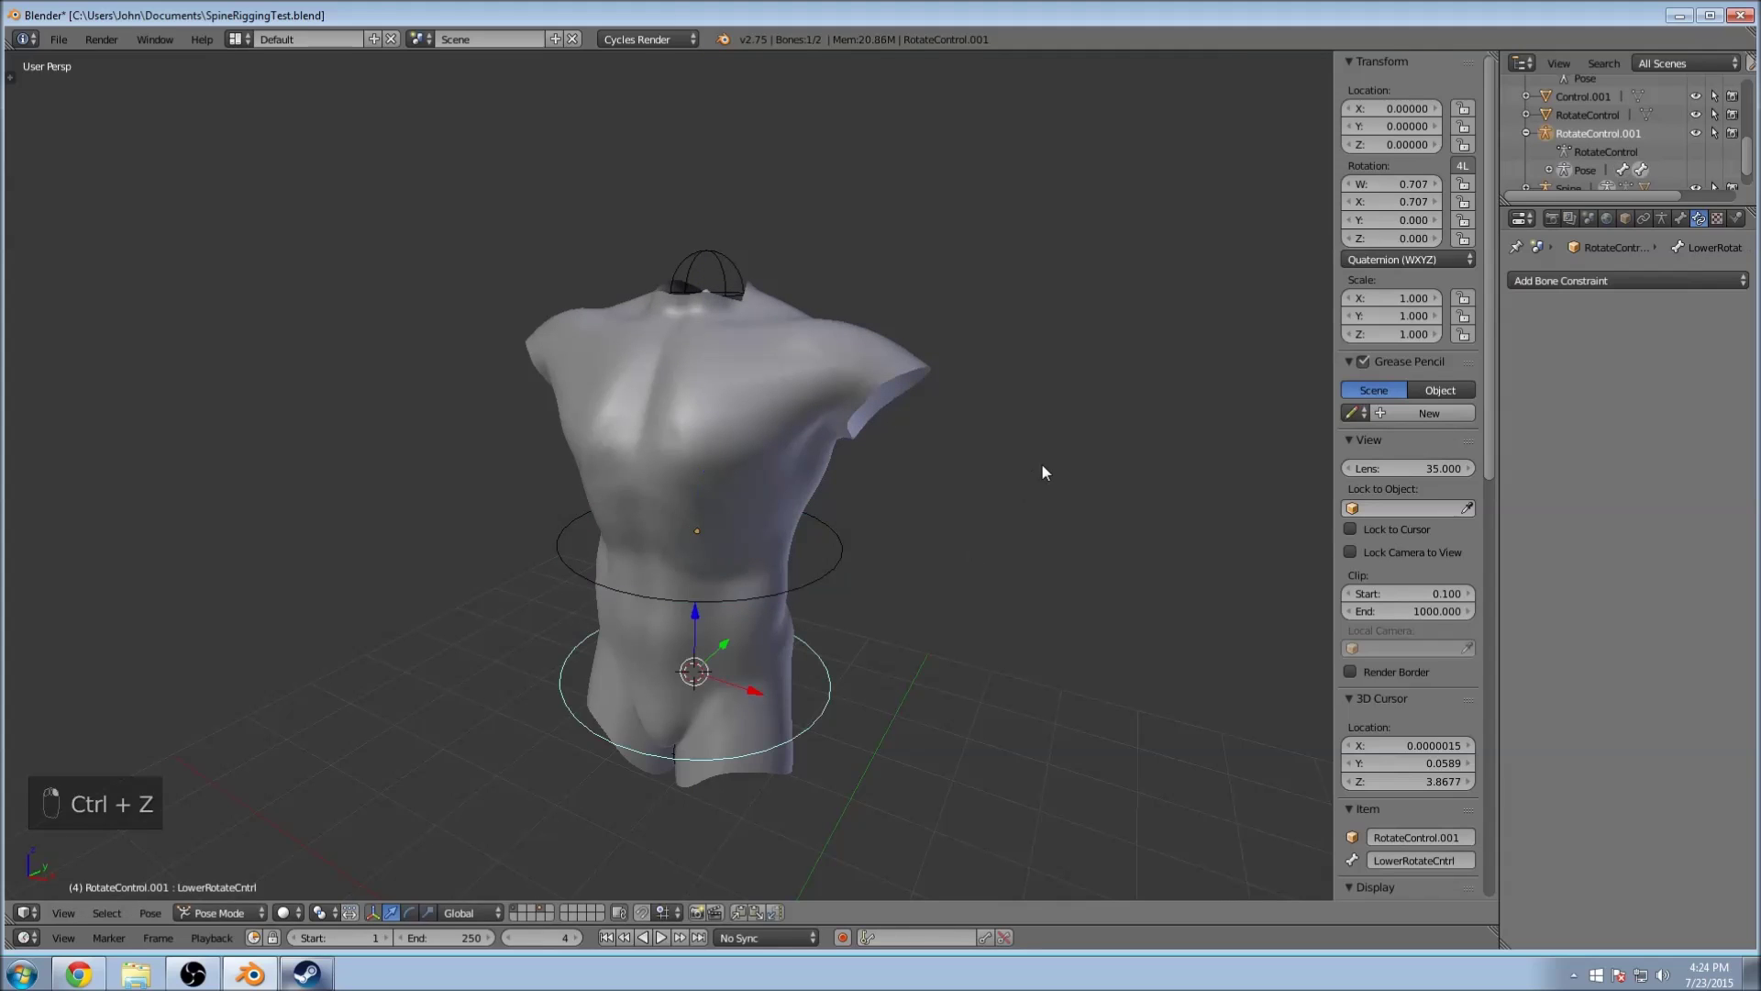
key("r")
key("z")
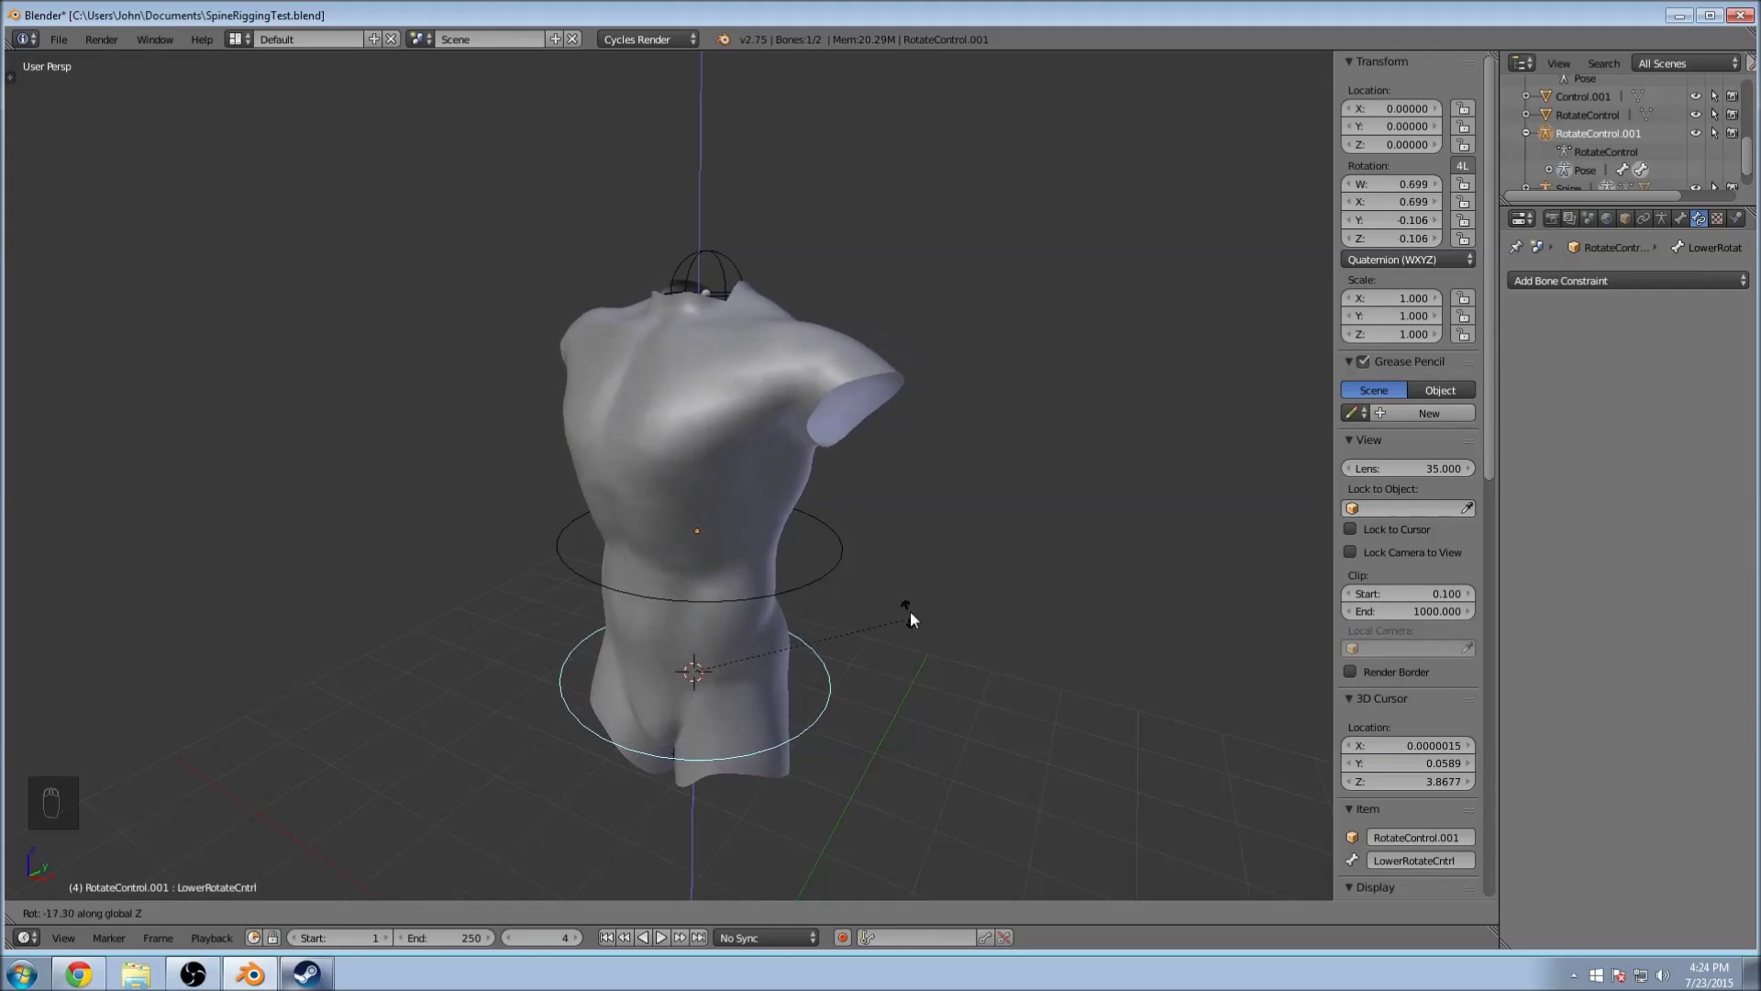
left_click(824, 345)
Step: Try rotating UpperRotateCntrl twice about the global Z axis, turning the chest in opposite directions
right_click(839, 561)
key("r")
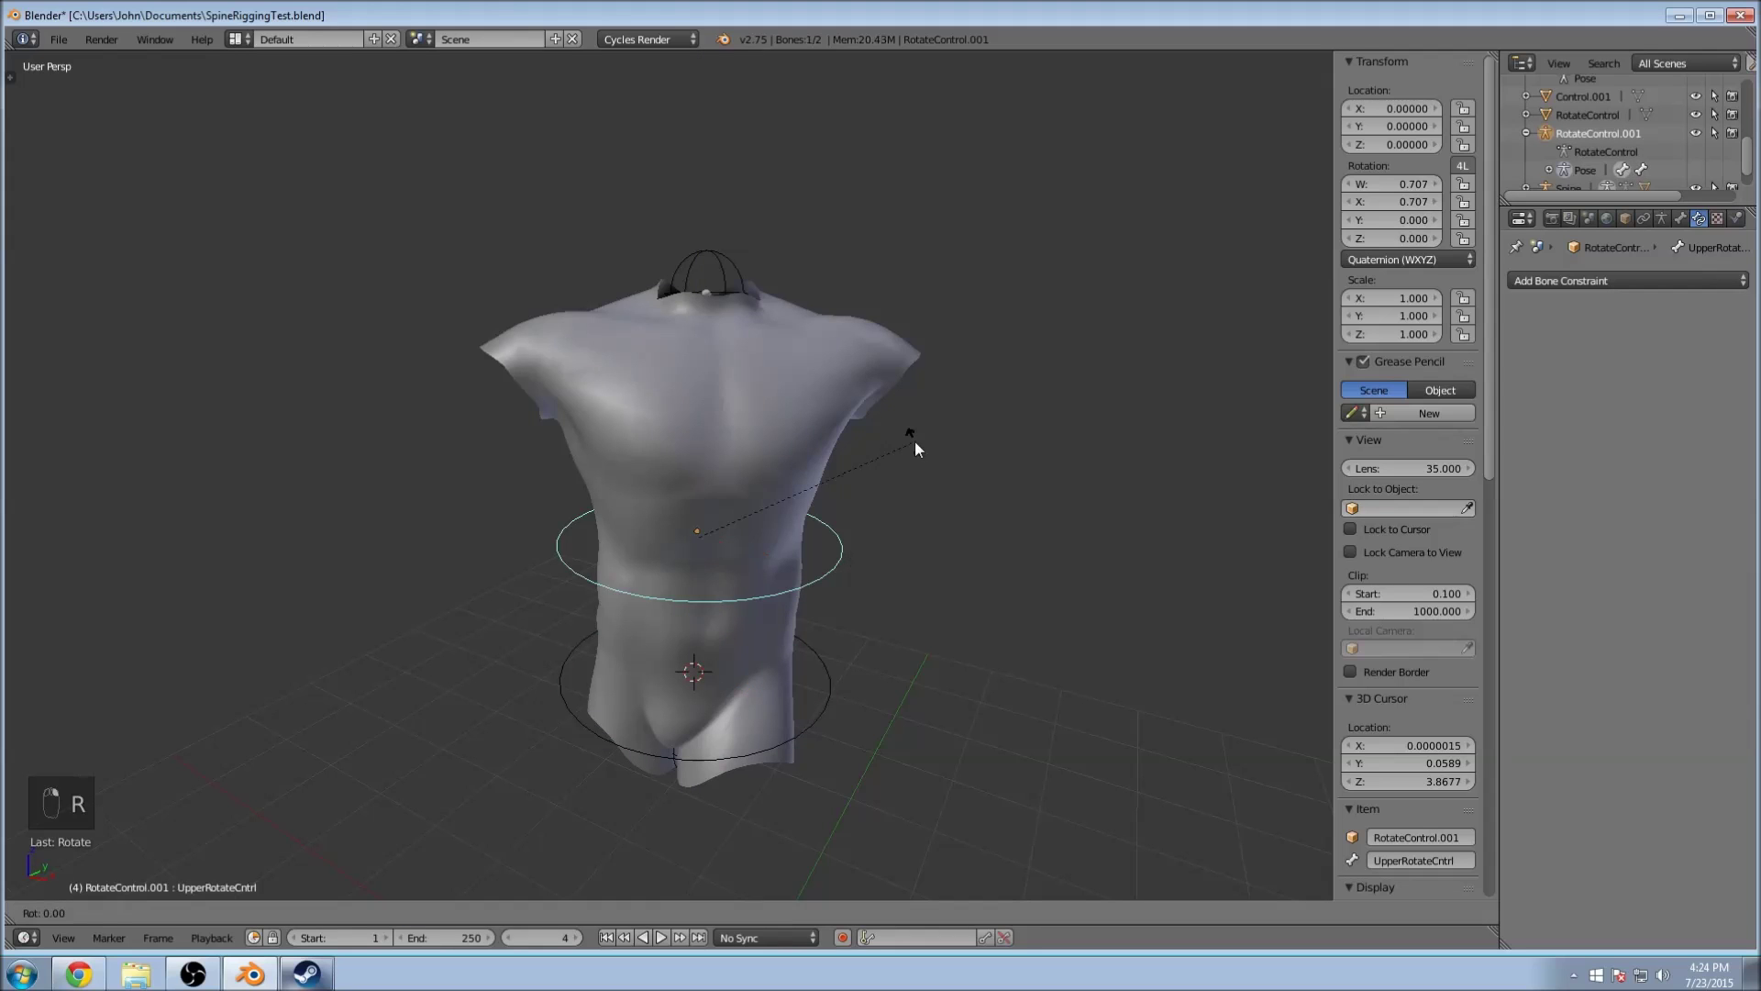
left_click(954, 521)
mouse_move(954, 521)
middle_mouse_down()
mouse_move(1128, 496)
mouse_move(1030, 492)
mouse_move(1242, 437)
mouse_move(920, 498)
mouse_move(947, 515)
middle_mouse_up()
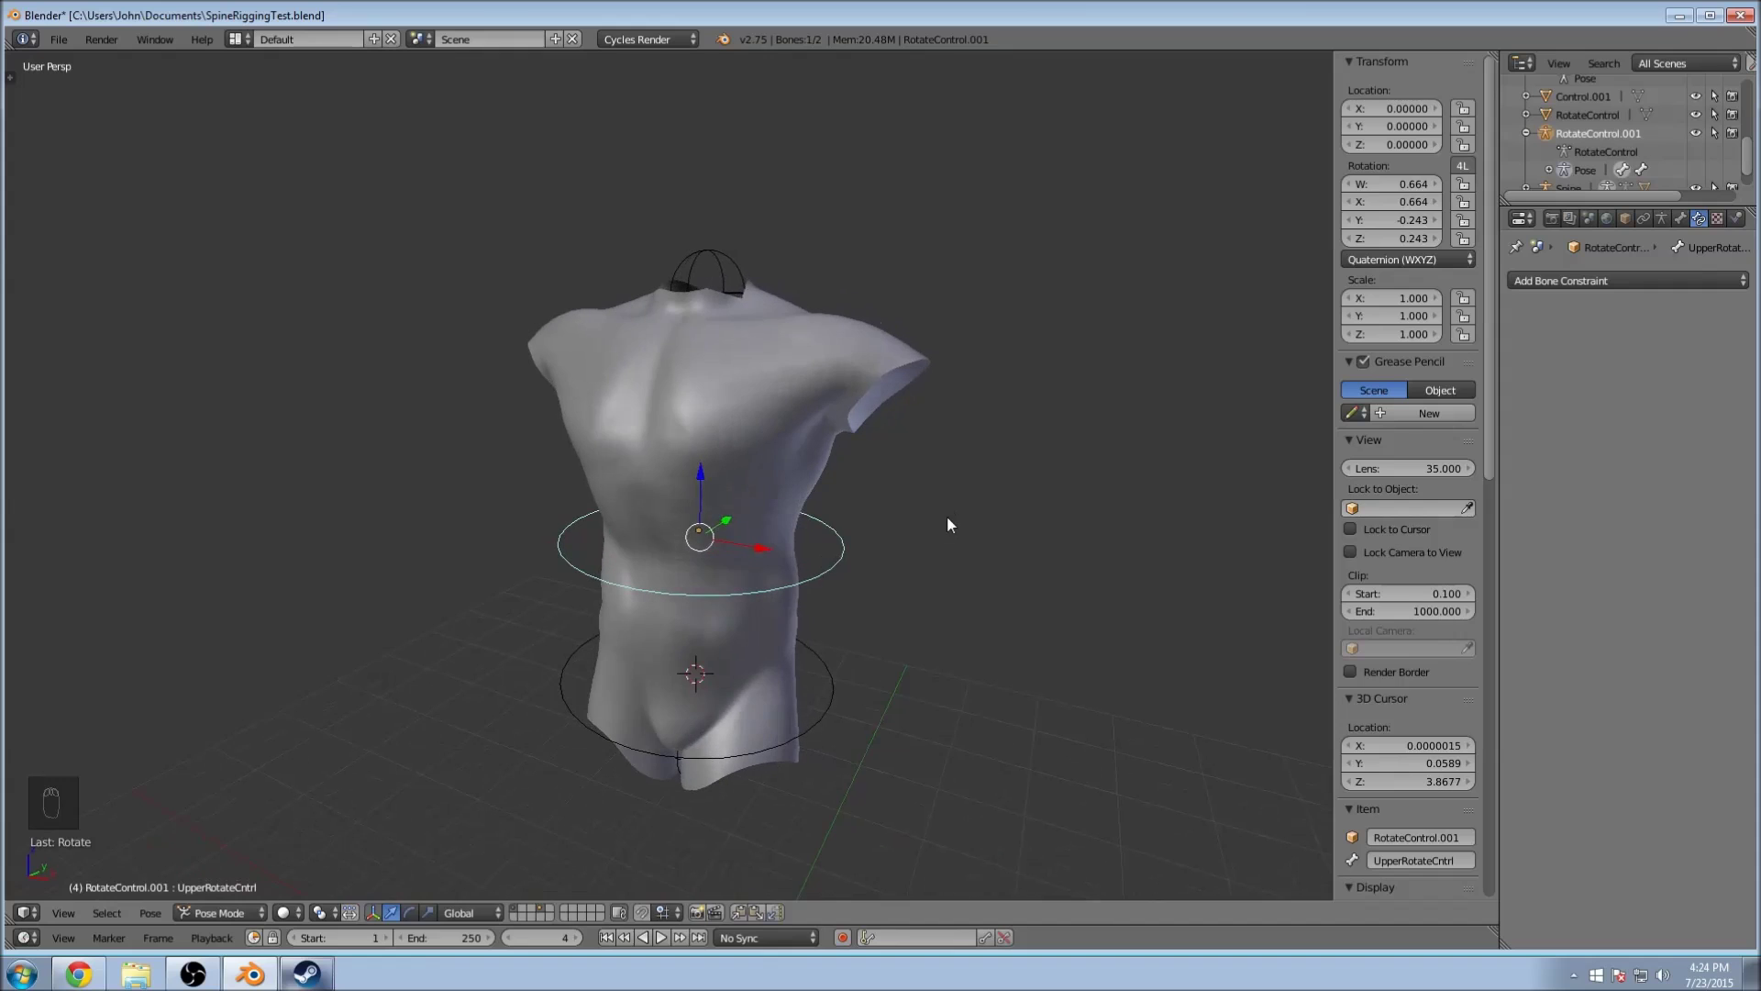
key("r")
key("z")
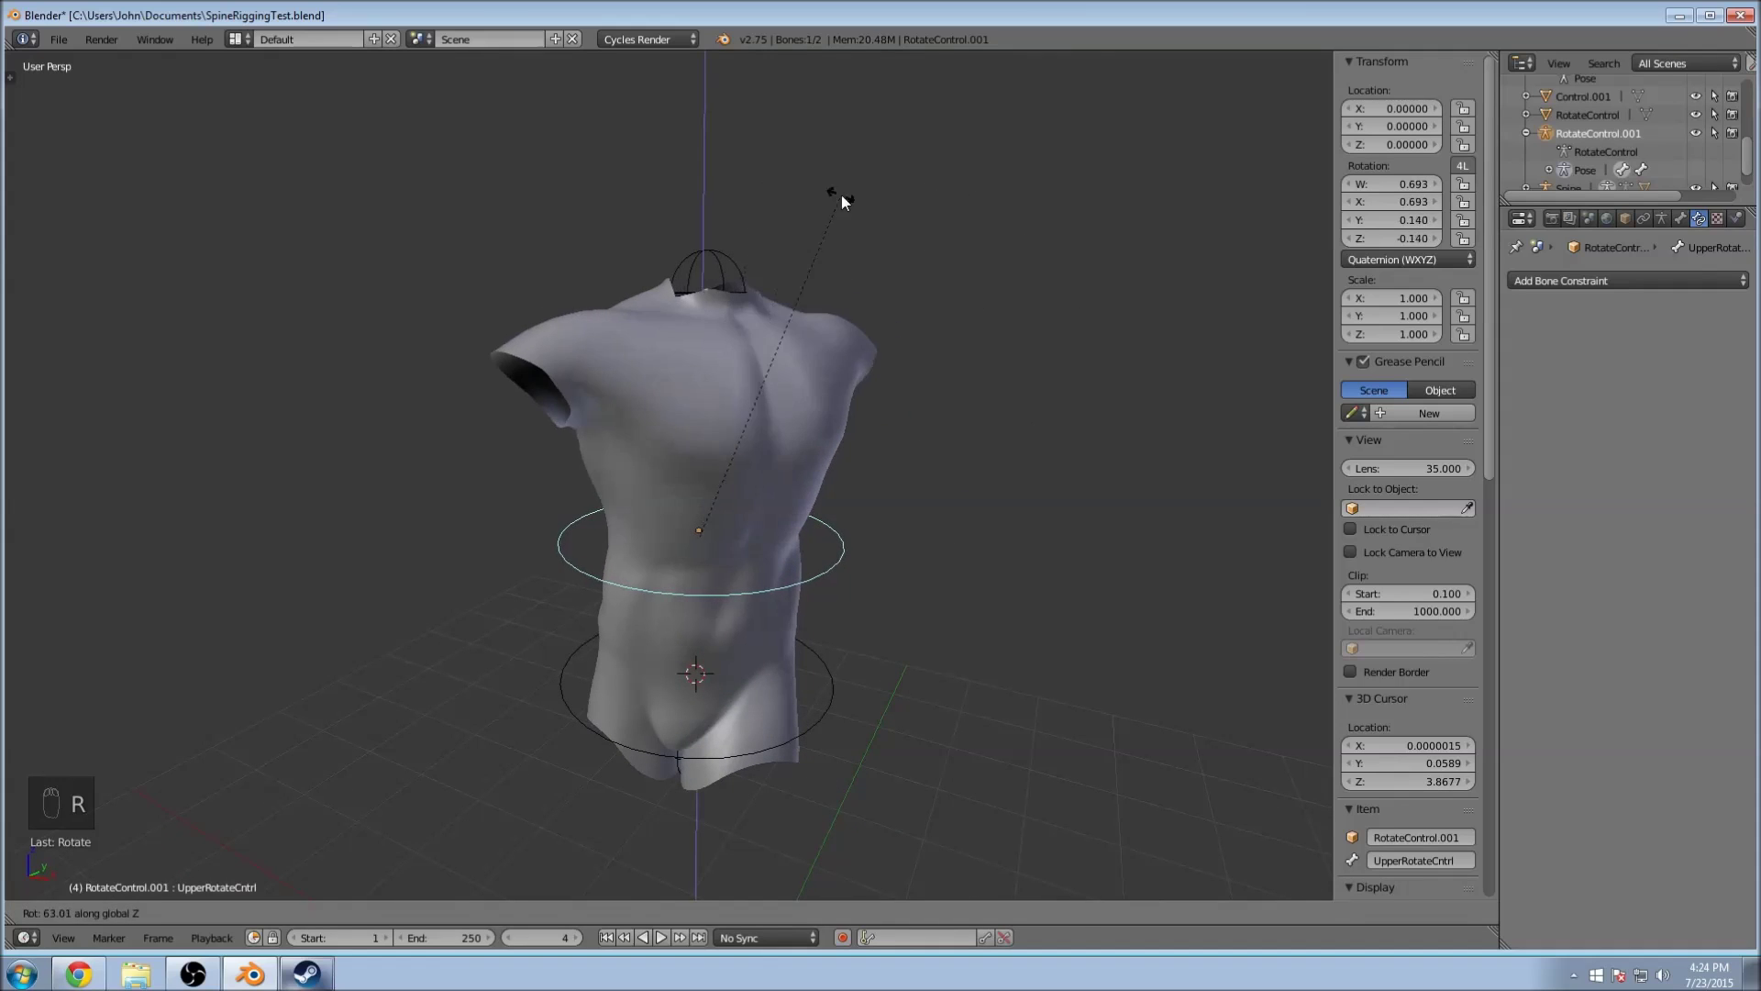
left_click(776, 195)
middle_click_drag(776, 195, 165, 338)
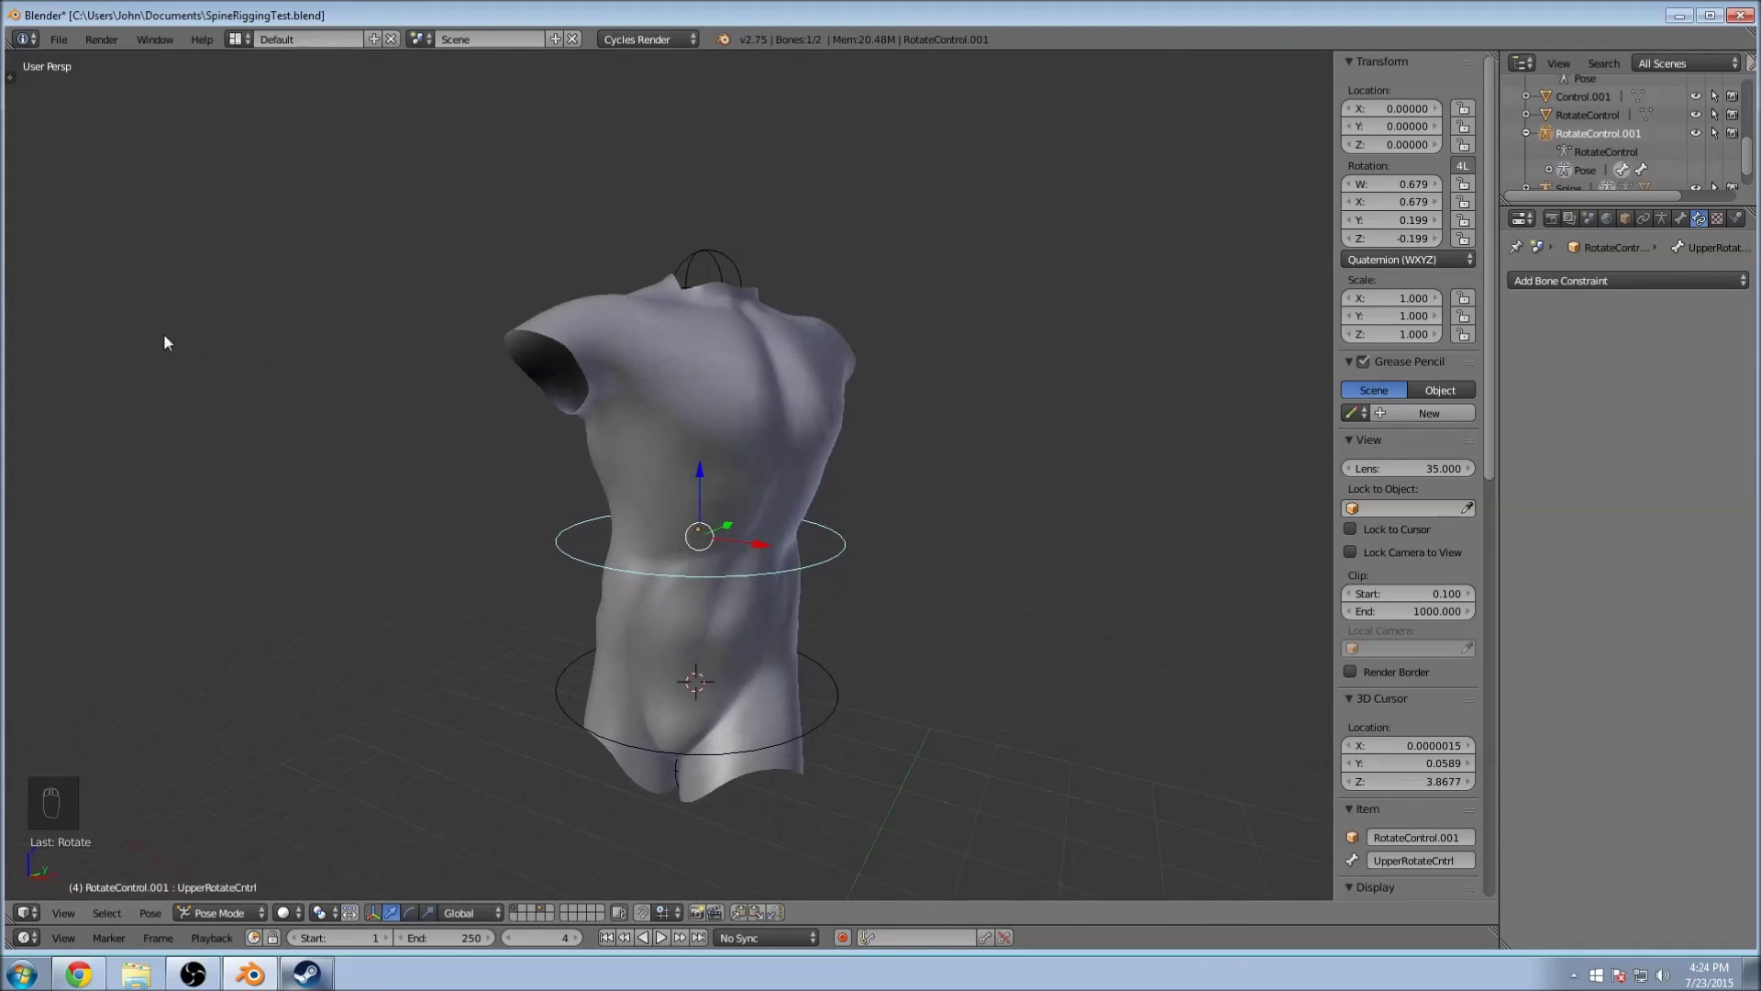
Step: Undo the test rotations of both rotate controls back to Object Mode and deselect everything
middle_click_drag(1049, 382, 932, 425)
key("ctrl+z")
key("ctrl+z")
key("ctrl+z")
key("ctrl+z")
key("ctrl+z")
key("ctrl+z")
key("ctrl+z")
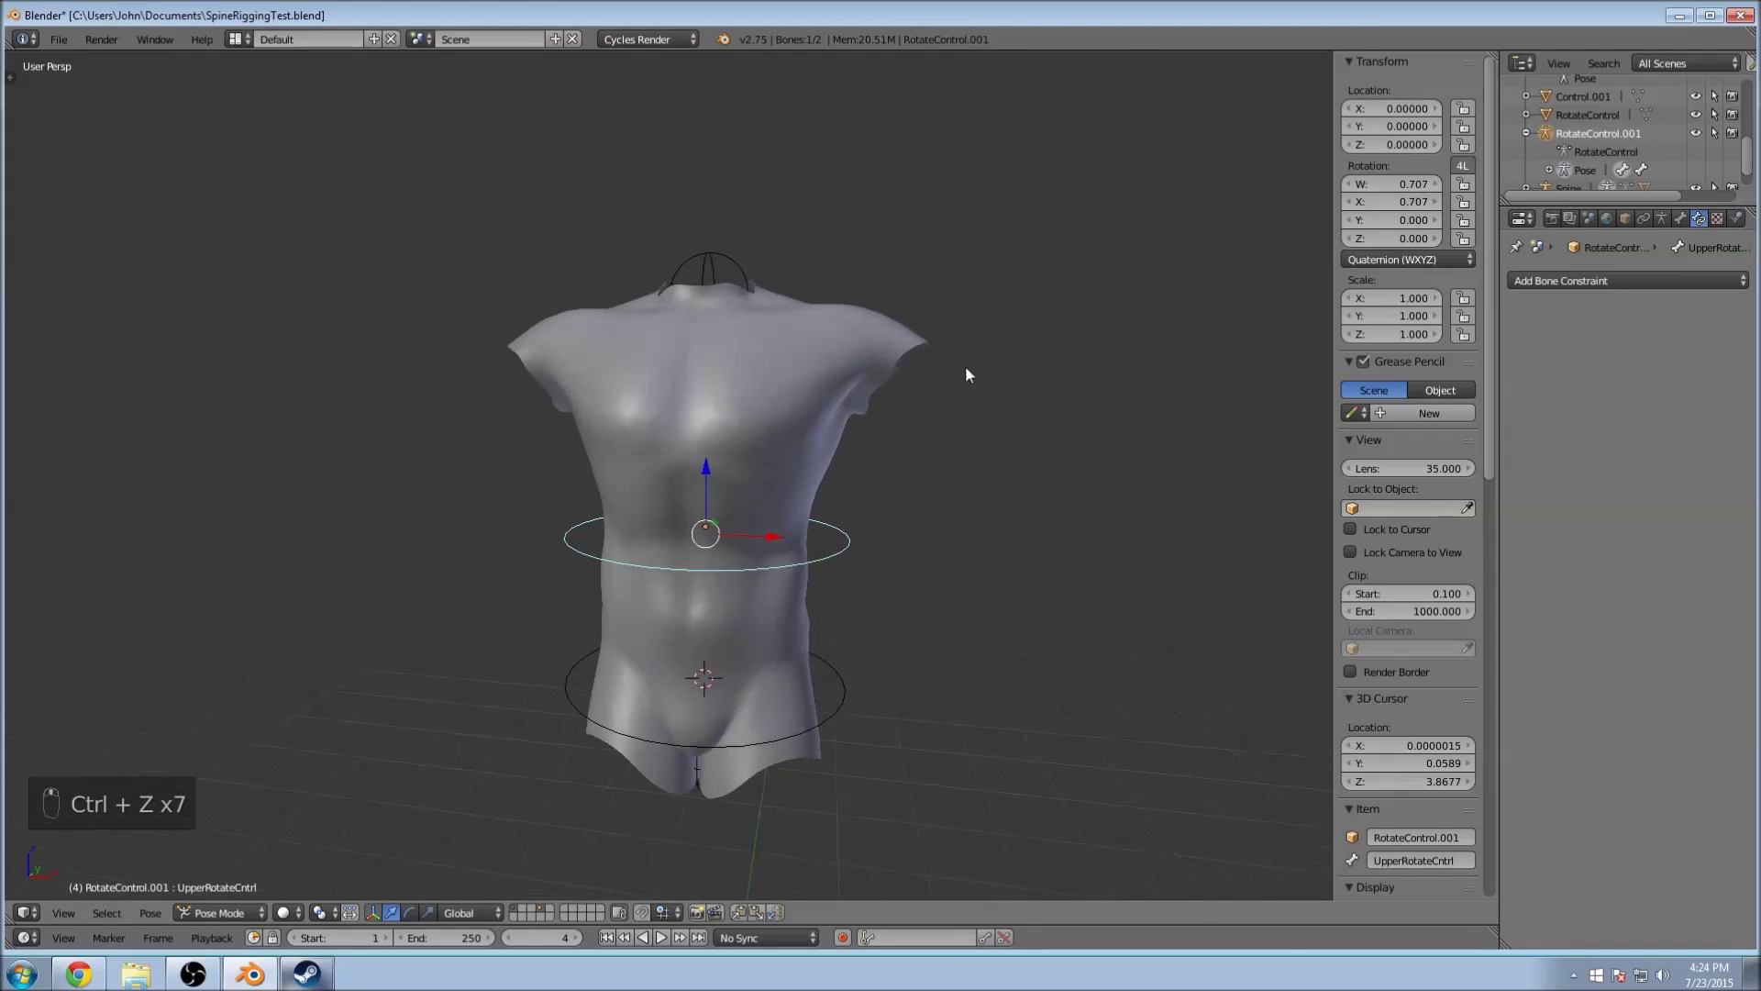
key("ctrl+z")
key("a")
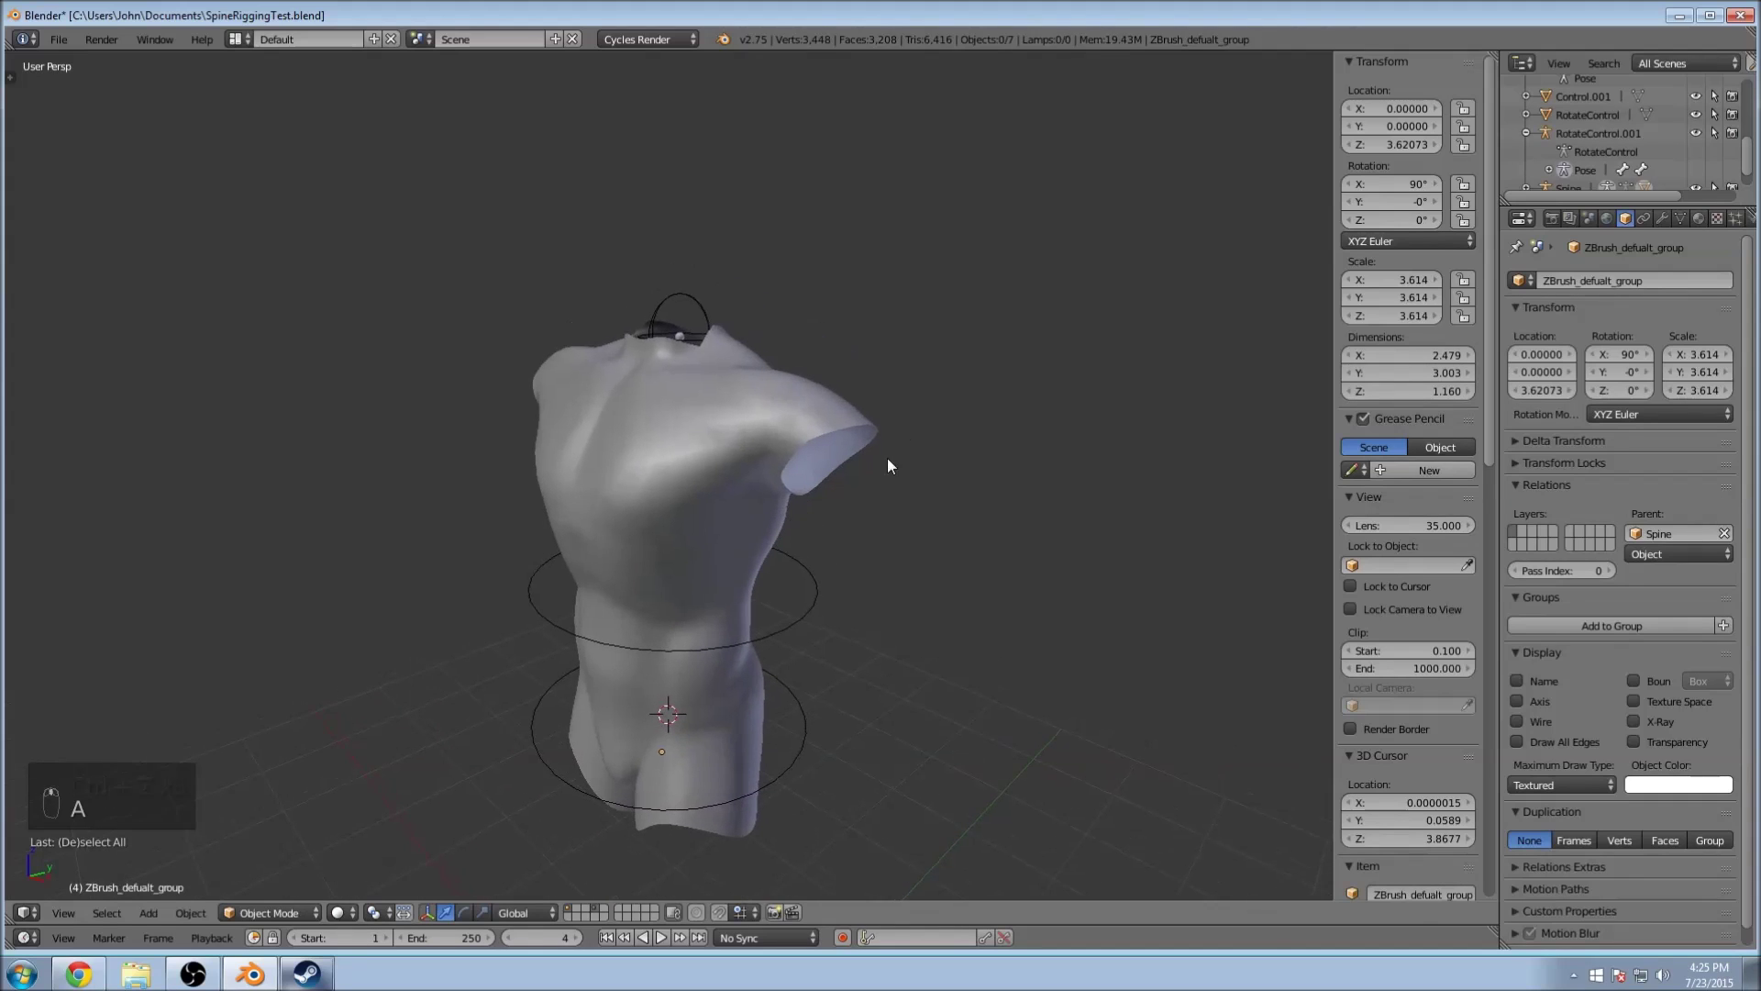
Step: Select UpperRotateCntrl on the rotate control armature and rotate it about the global Z axis
scroll(888, 459, "down", 4)
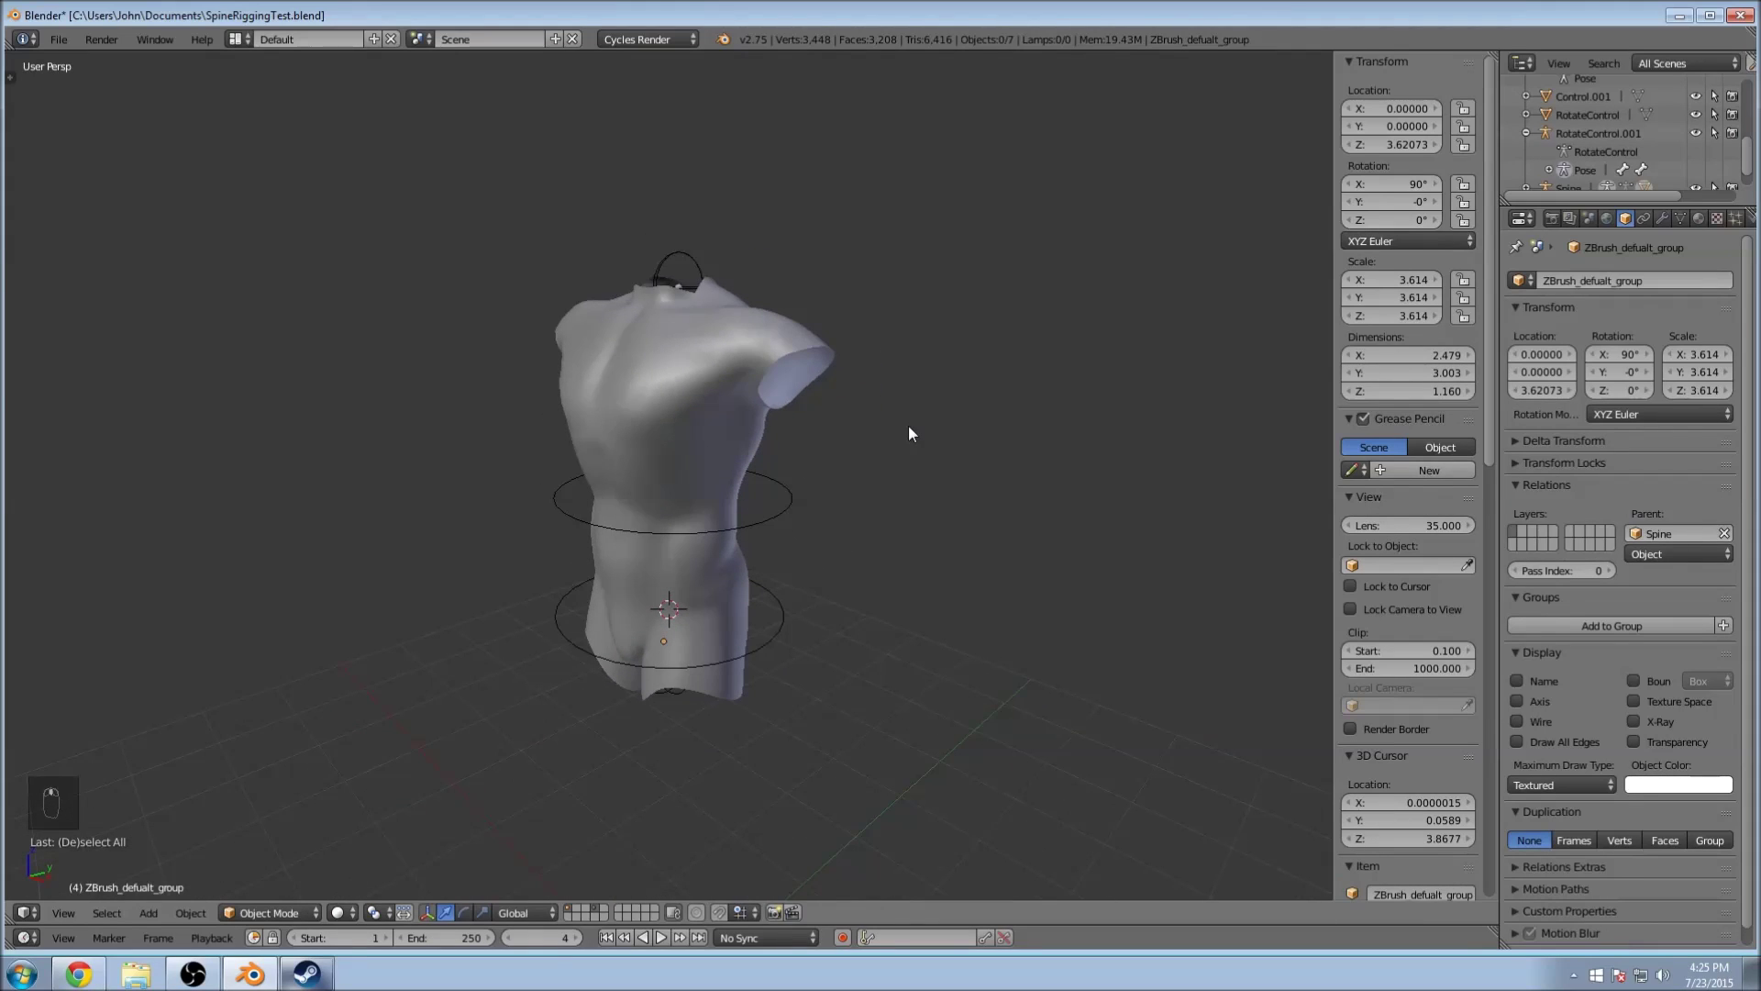
right_click(783, 520)
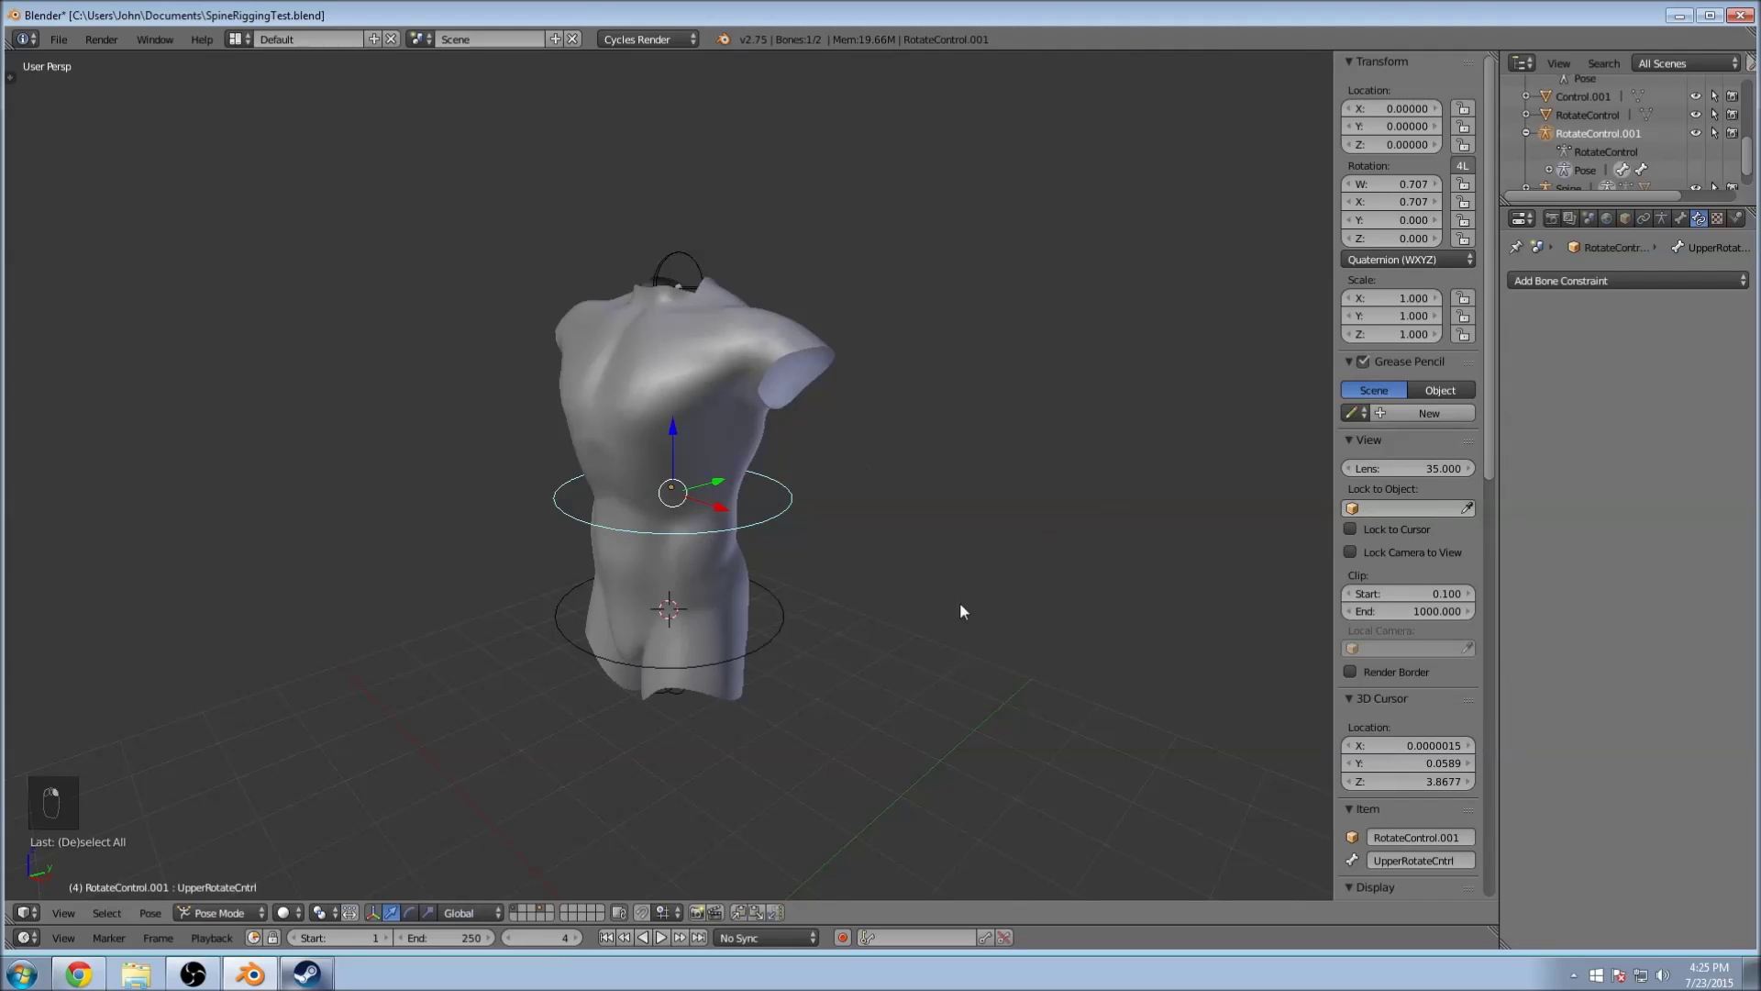
right_click(785, 633)
left_click(209, 913)
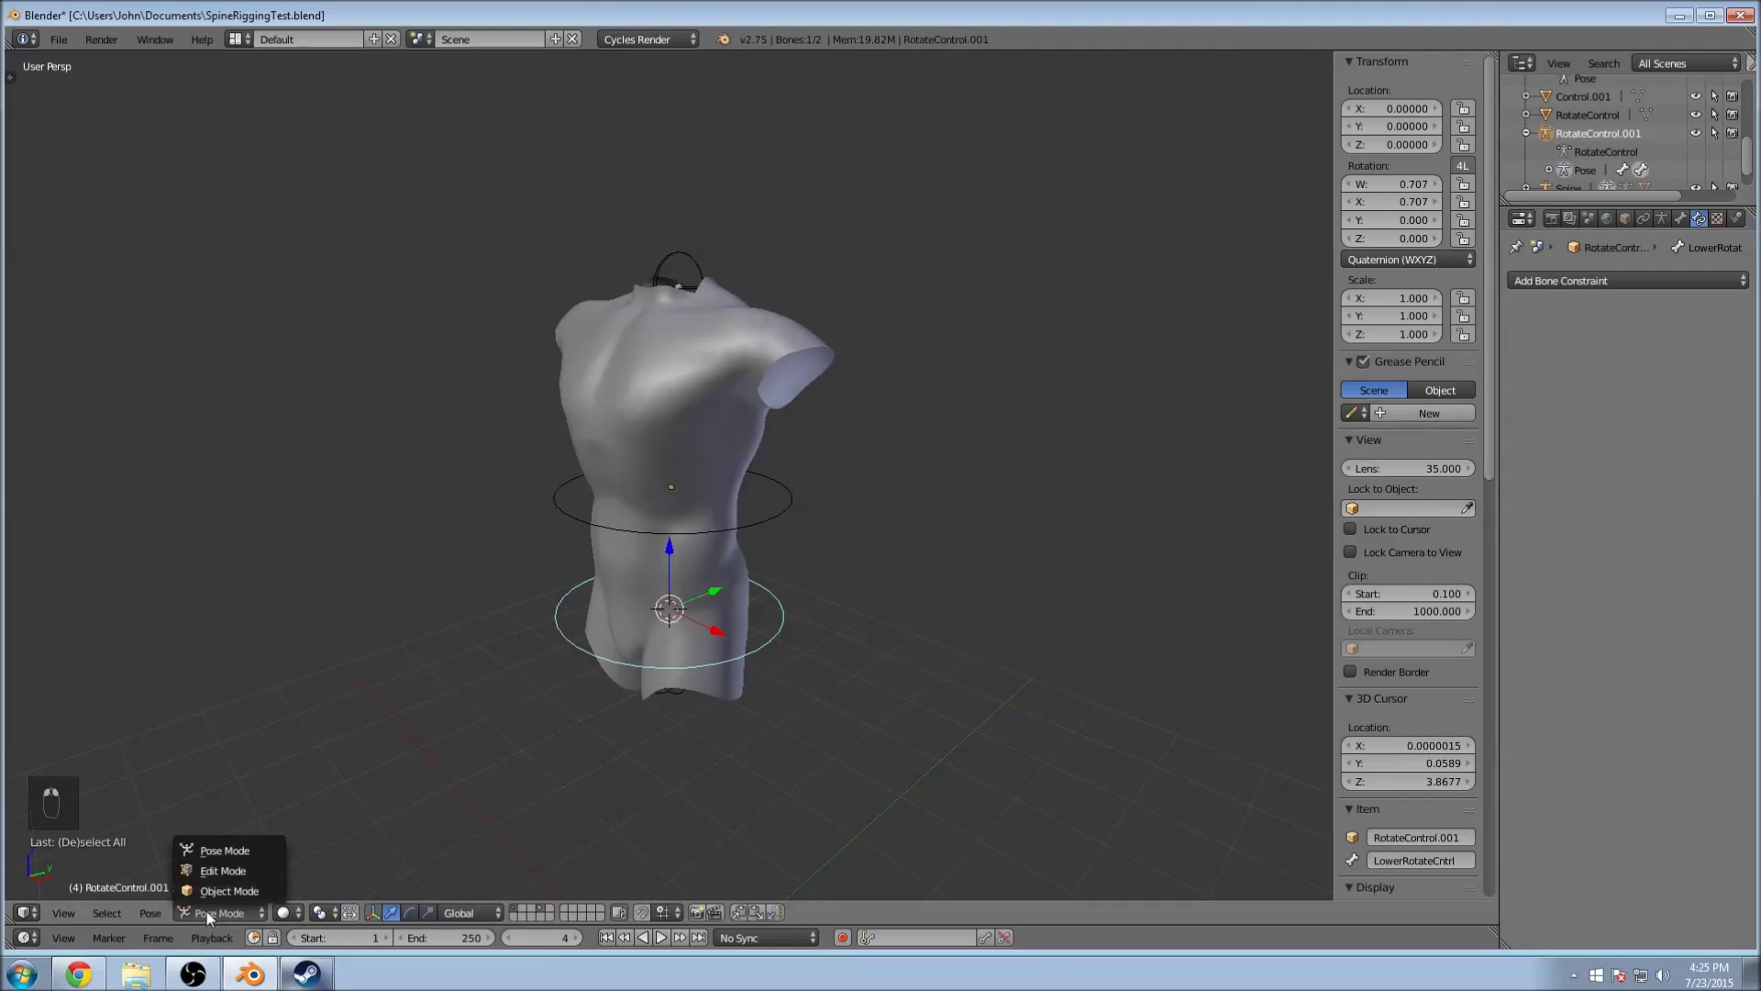
right_click(747, 527)
middle_click_drag(751, 525, 872, 556)
scroll(917, 541, "up", 3)
scroll(973, 526, "down", 3)
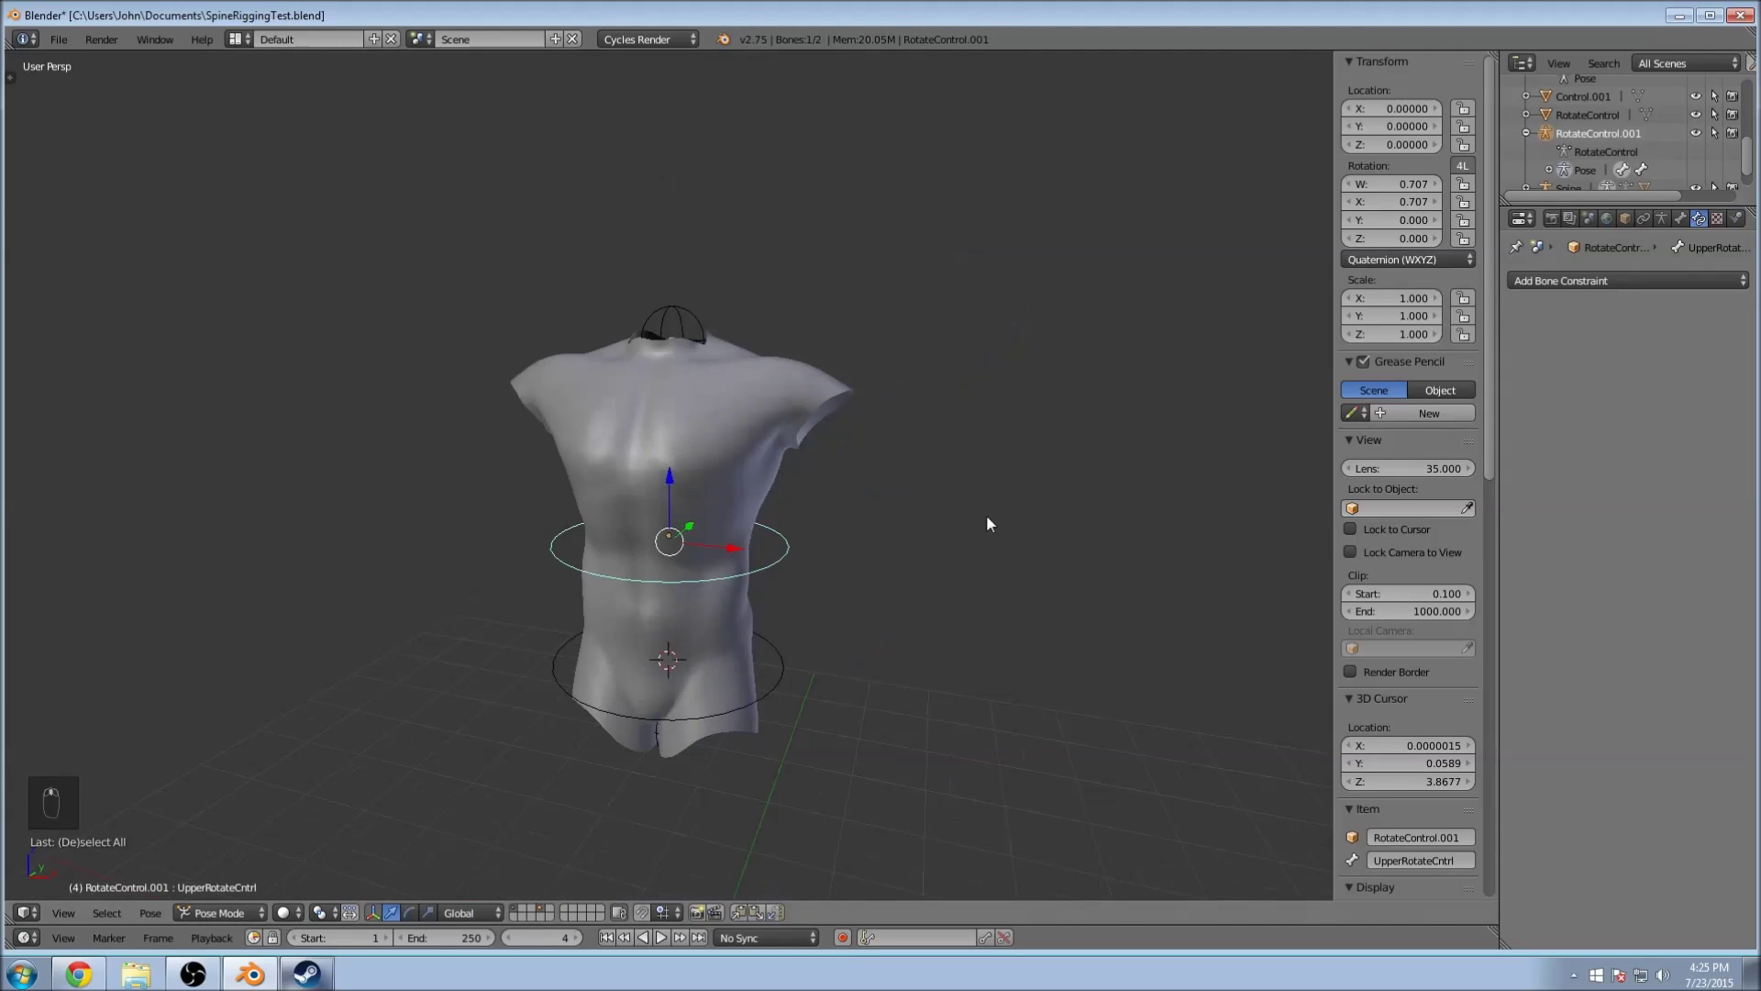
key("r")
key("z")
left_click(990, 346)
Step: Leave Pose Mode on the rotate control armature, select the BendControl armature at the neck and enter its Pose Mode
key("ctrl+Tab")
middle_click_drag(833, 398, 642, 385)
right_click(674, 321)
left_click(270, 913)
left_click(266, 847)
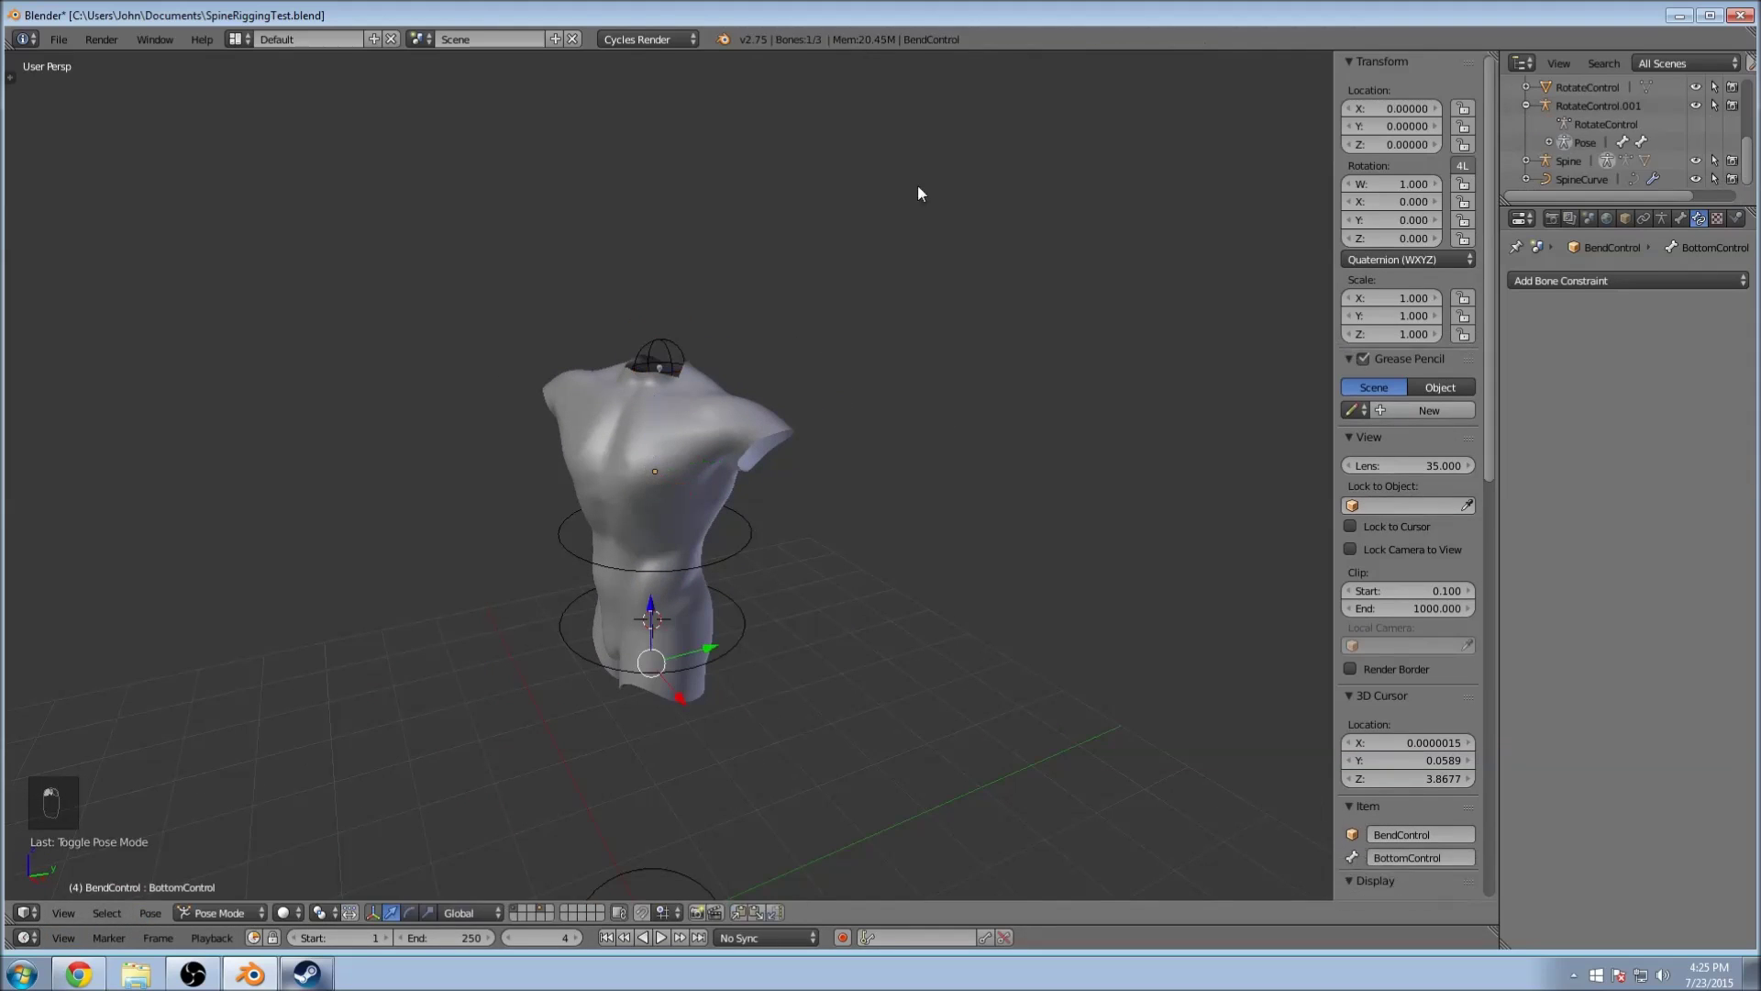
Step: Try rotating and then moving the TopControl bone at the neck, undoing each change
right_click(680, 315)
key("r")
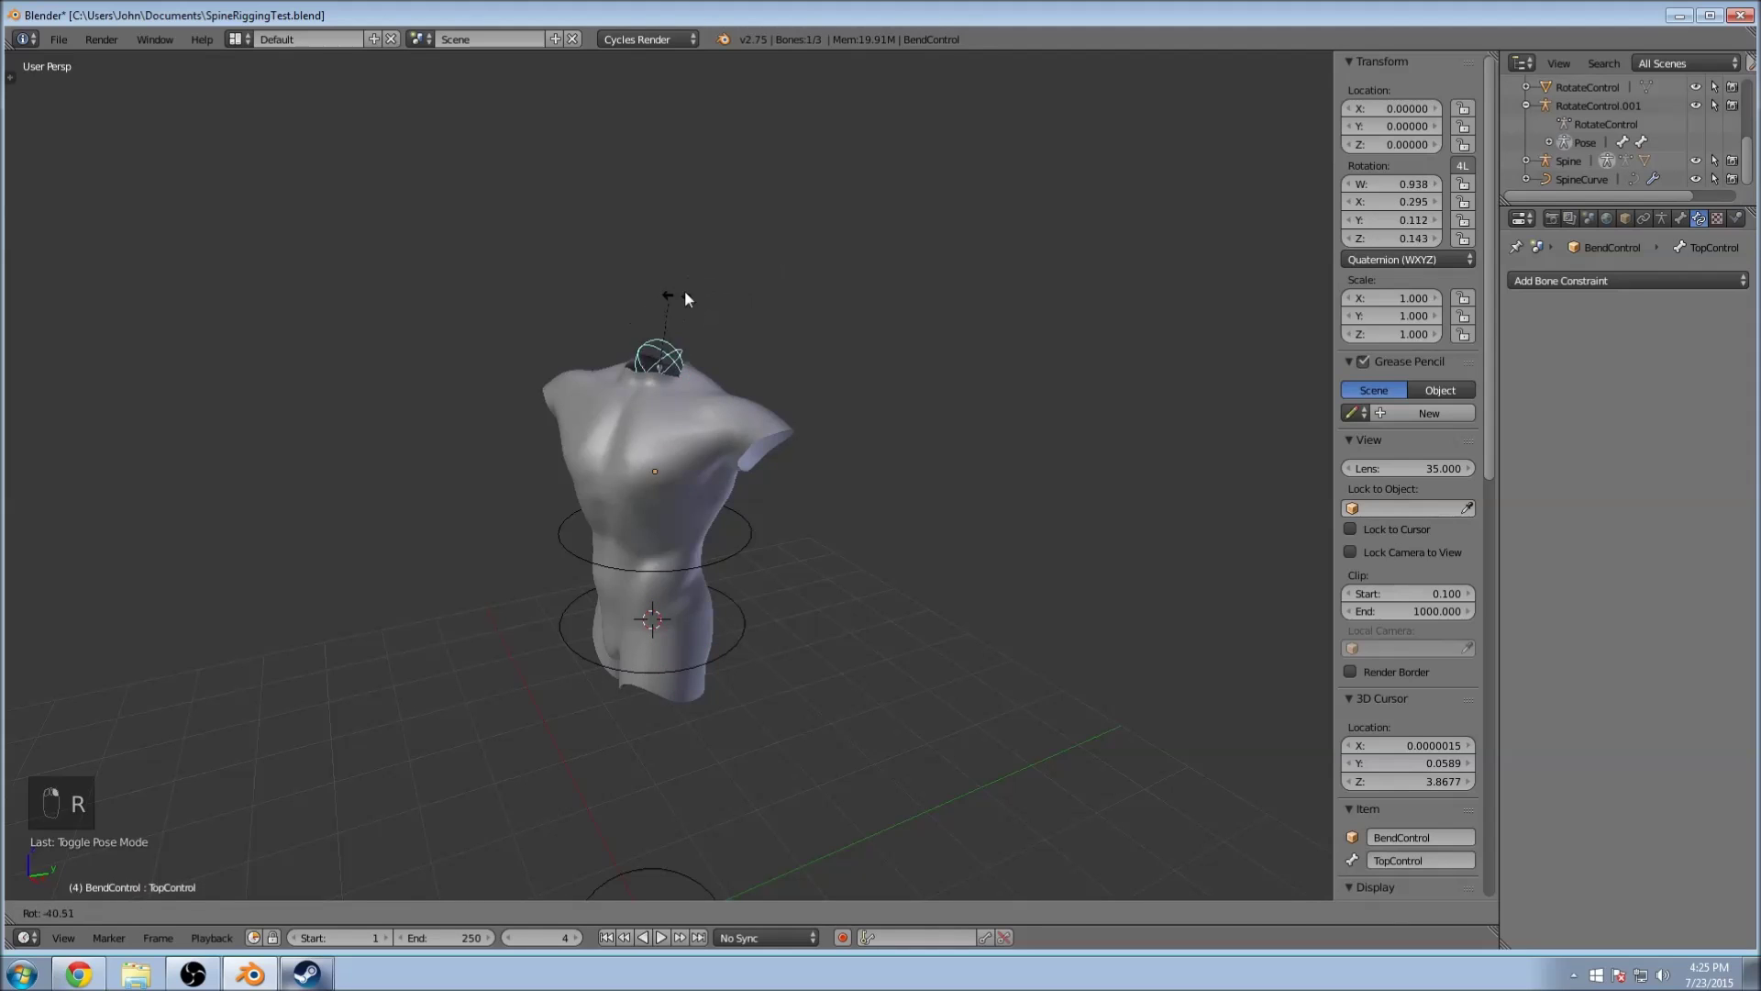
left_click(707, 280)
key("ctrl+z")
key("g")
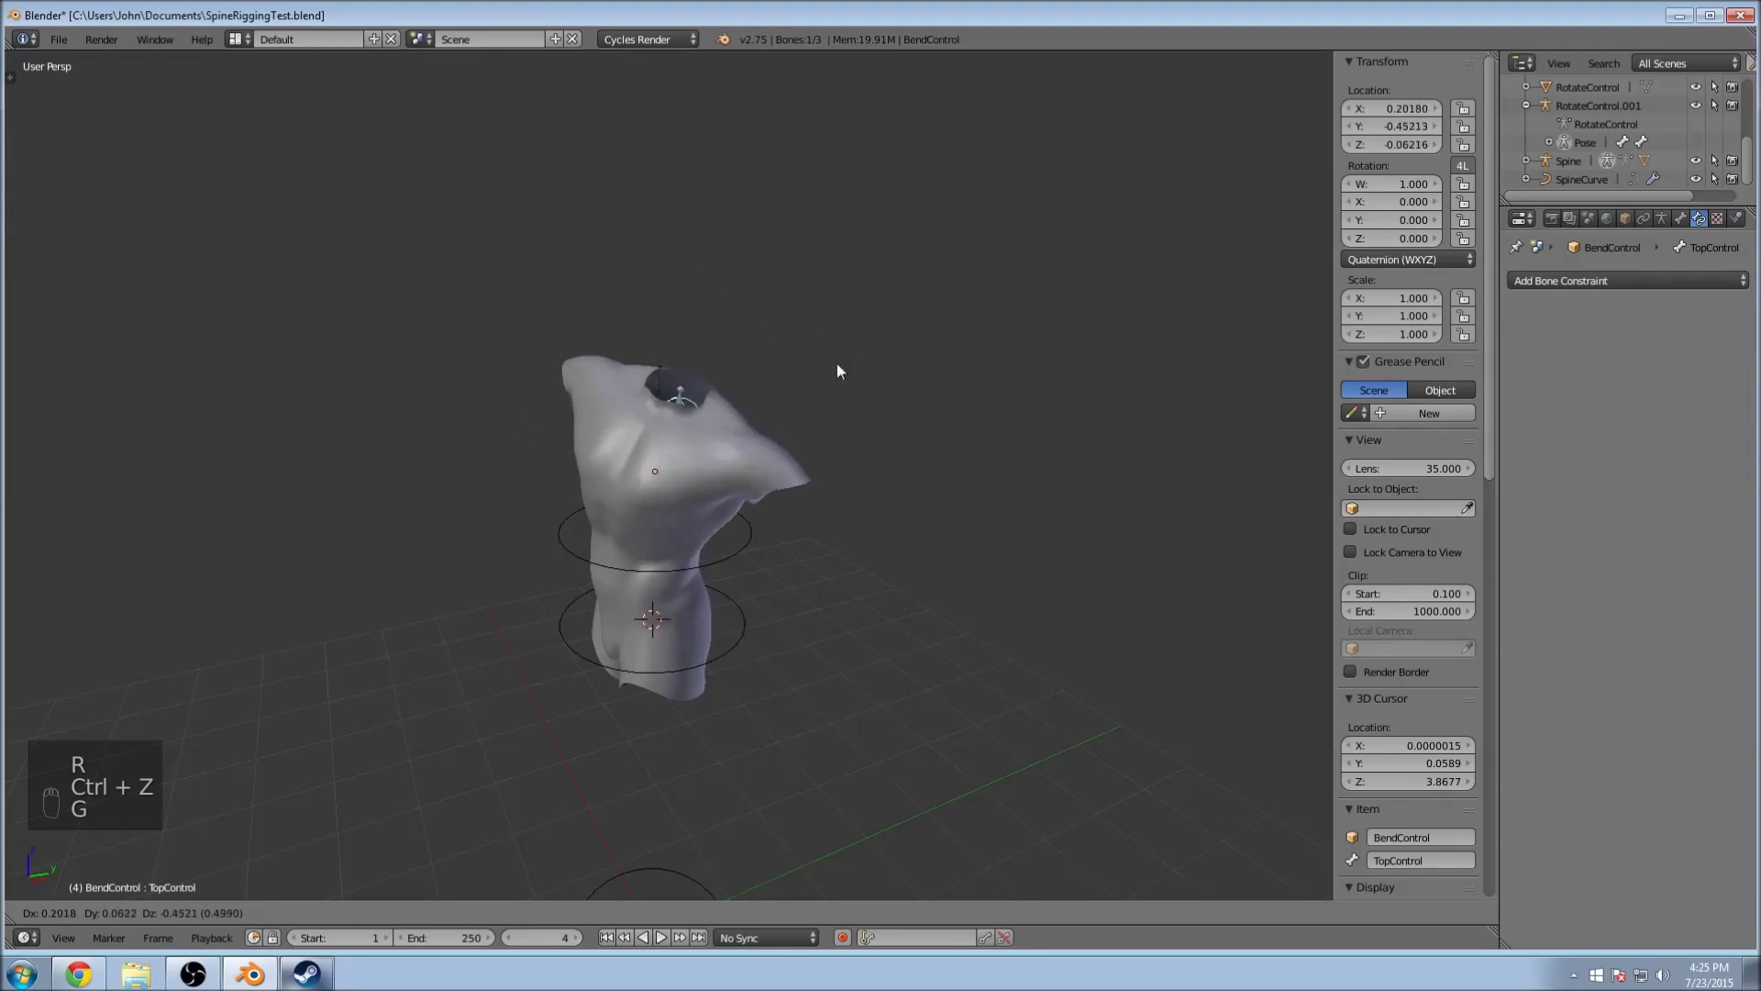
left_click(835, 333)
key("ctrl+z")
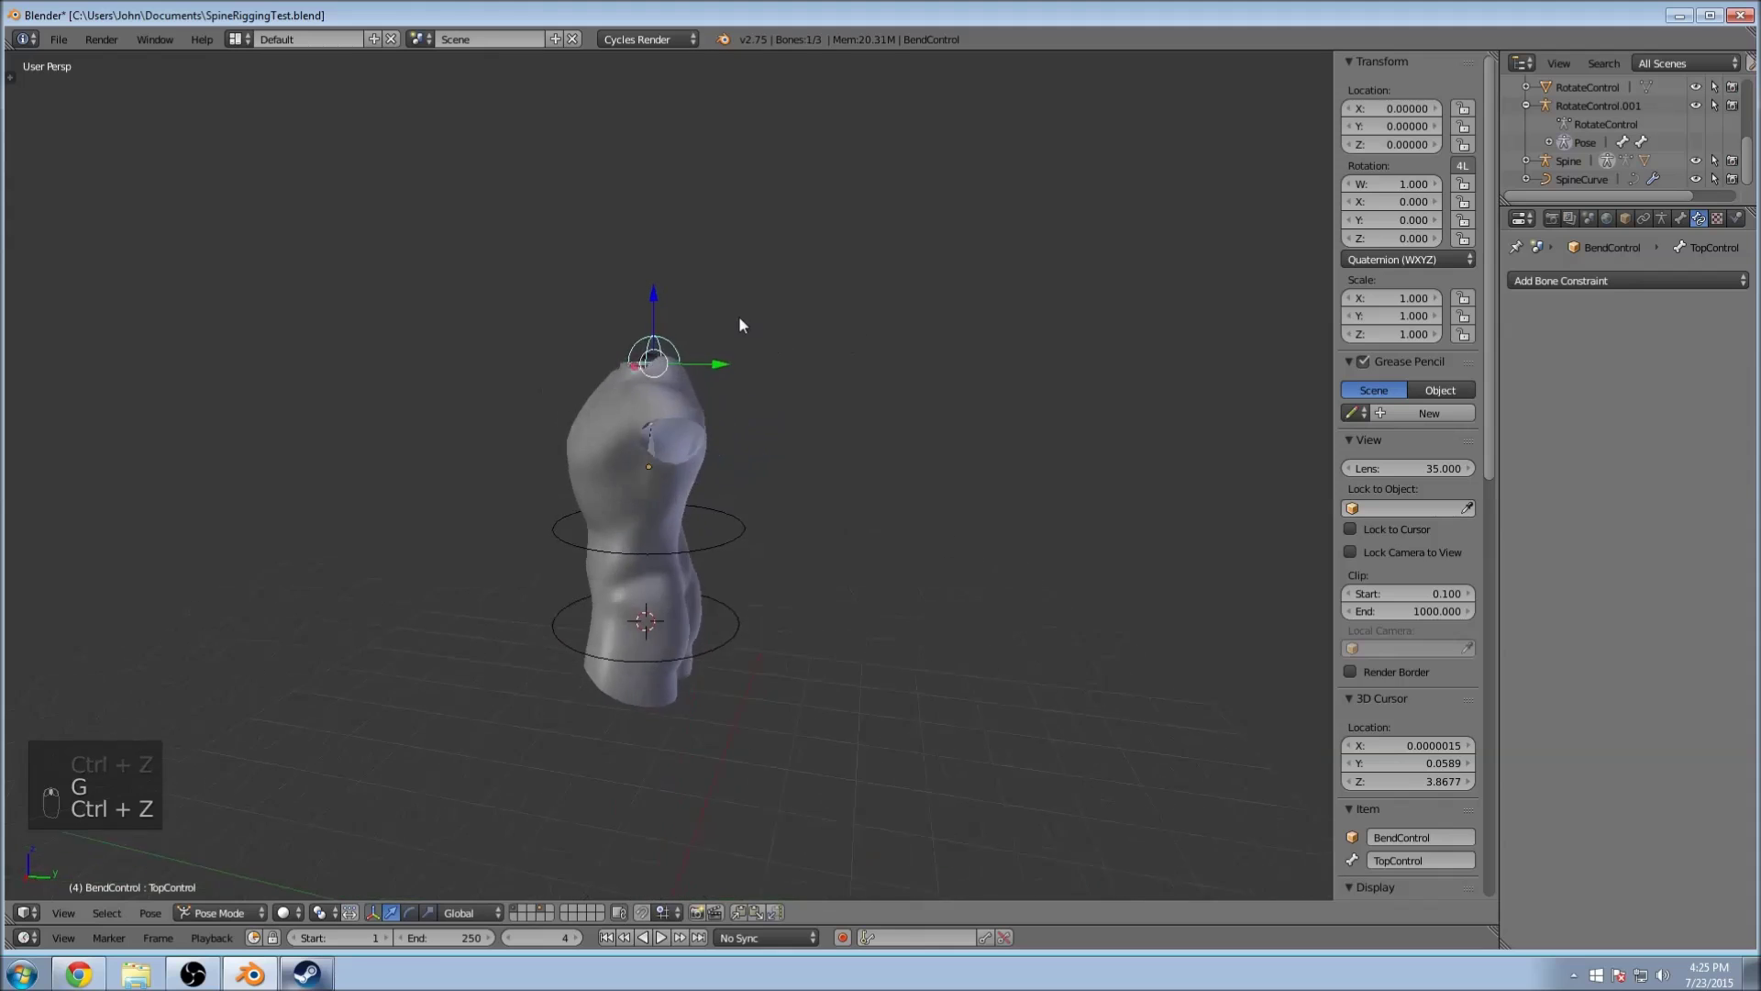
key("ctrl+z")
Step: Move the TopControl bone to bend the upper torso
key("g")
left_click(712, 262)
middle_click_drag(712, 261, 932, 327)
Step: Rotate UpperRotateCntrl about the global Z axis while the torso is bent
right_click(743, 525)
middle_click_drag(867, 493, 866, 529)
key("r")
key("z")
left_click(802, 586)
Step: Rotate LowerRotateCntrl about the global Z axis while the torso is bent
right_click(741, 605)
key("r")
key("z")
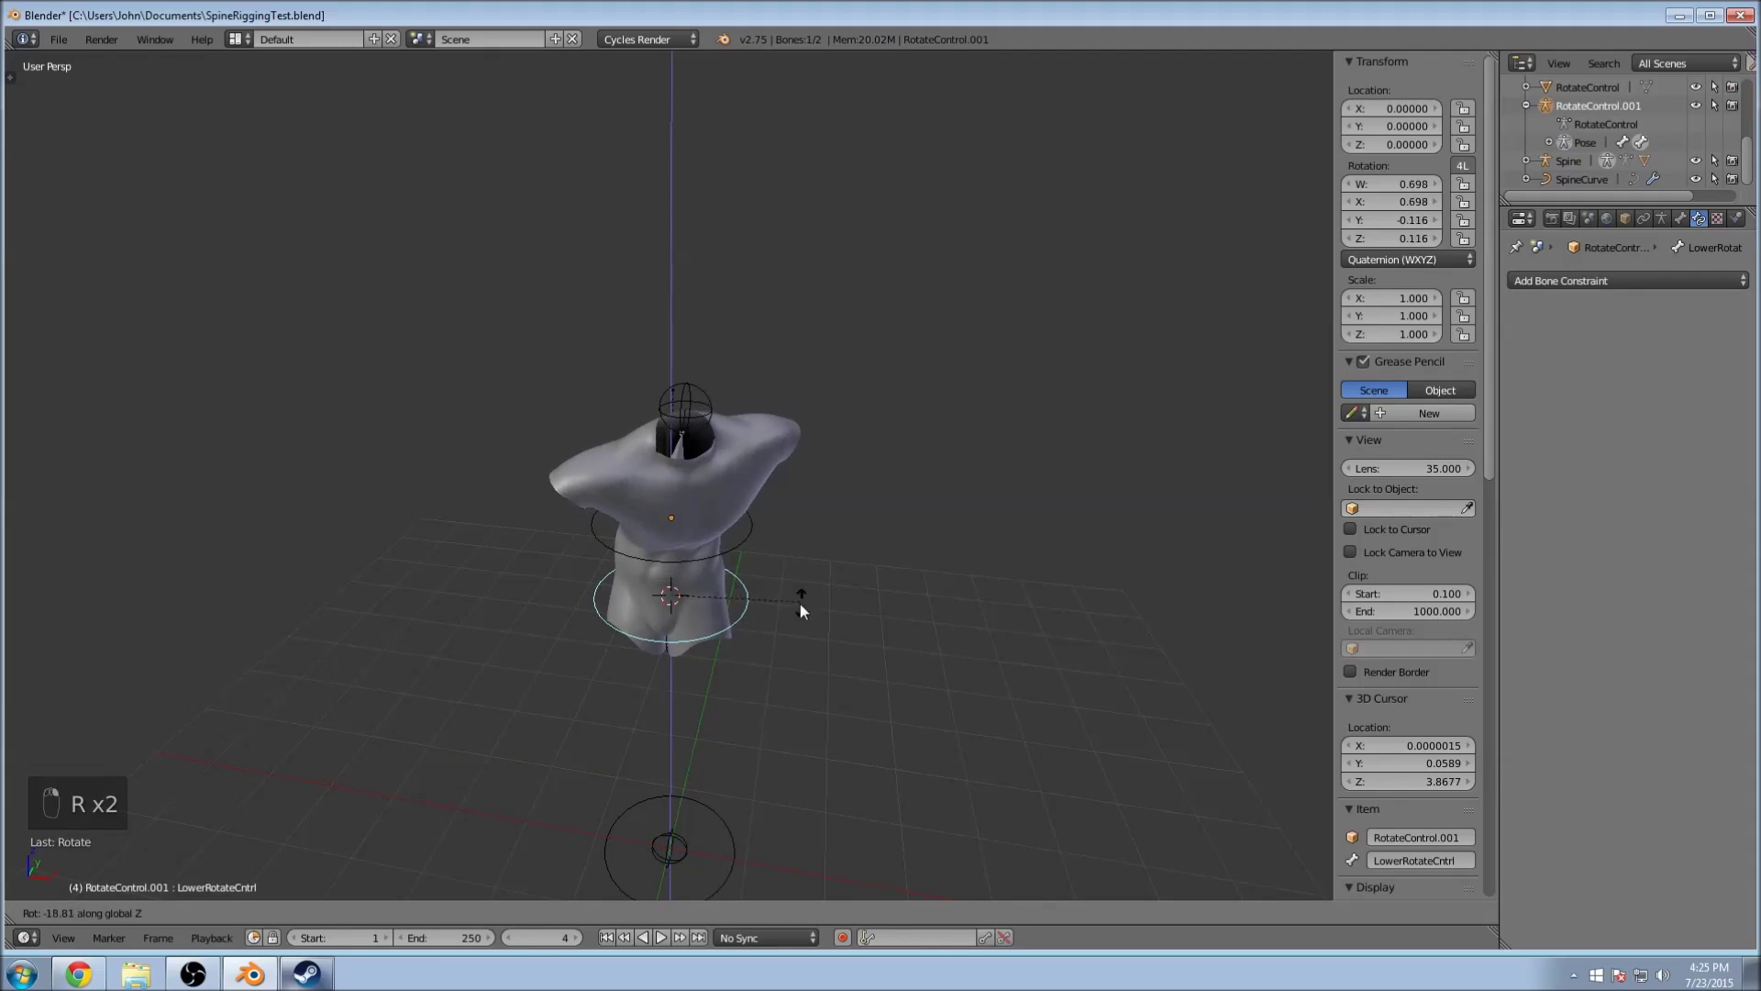
left_click(900, 383)
middle_click_drag(890, 530, 794, 531)
Step: Turn UpperRotateCntrl partway back about the global Z axis
right_click(745, 526)
key("r")
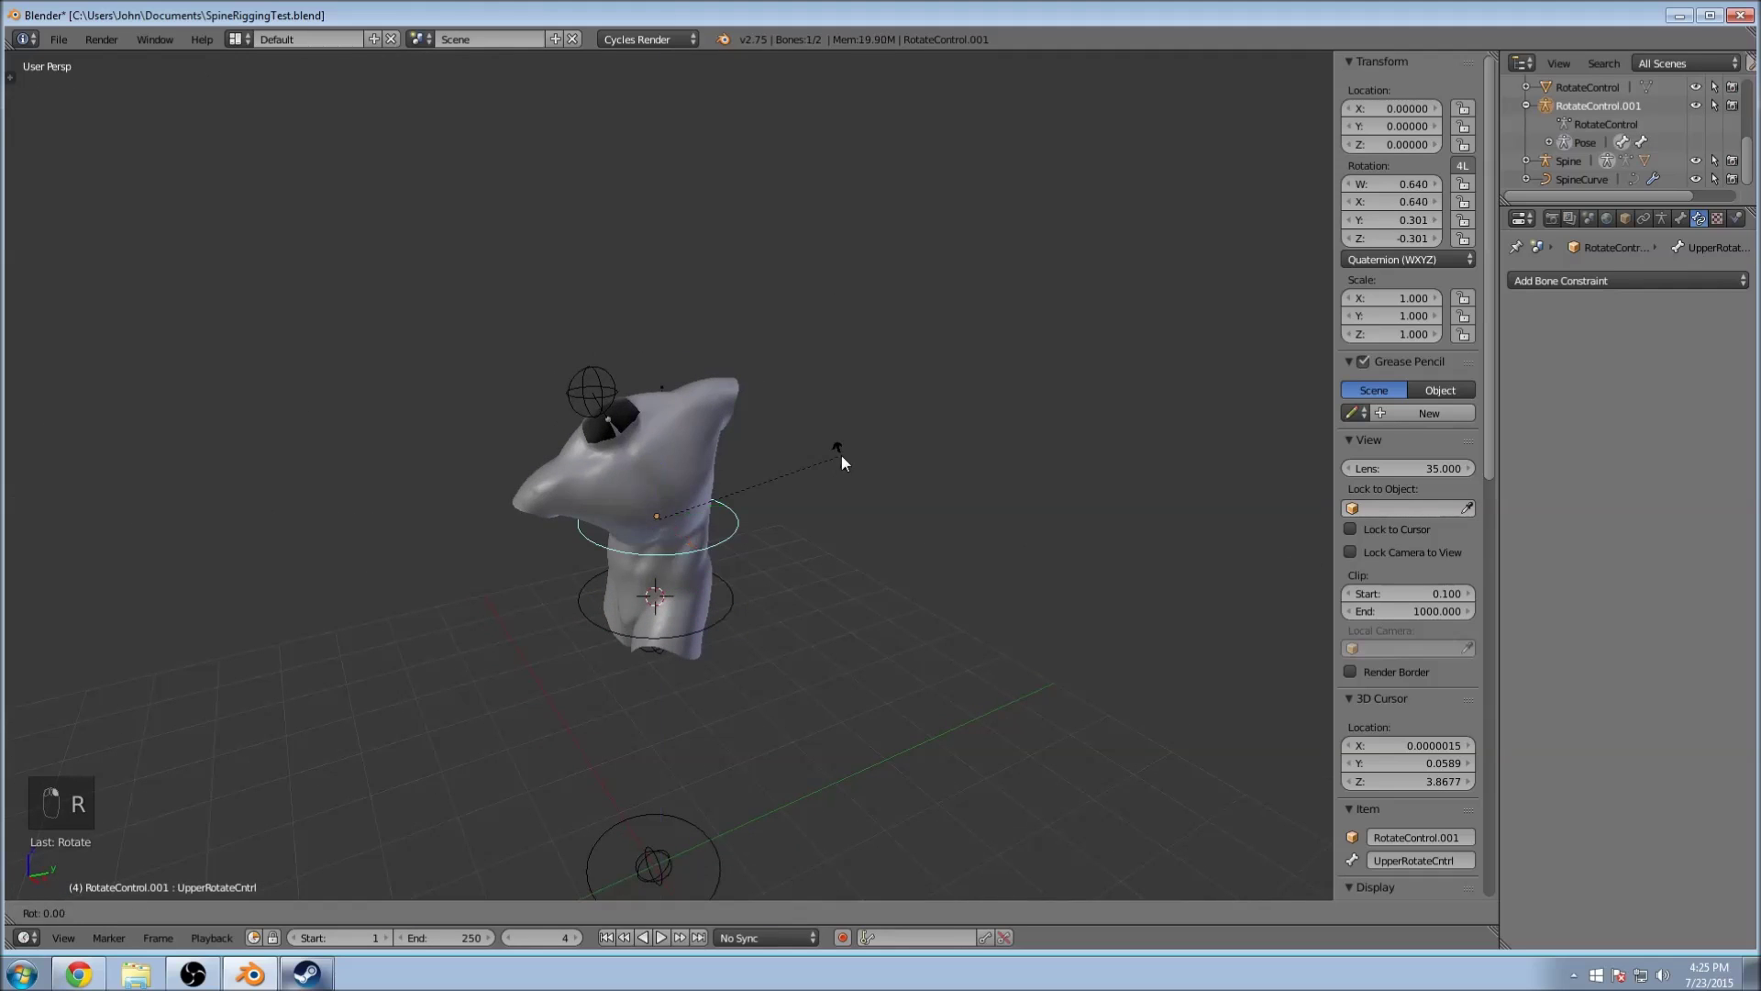
key("z")
left_click(795, 563)
middle_click_drag(795, 563, 718, 475)
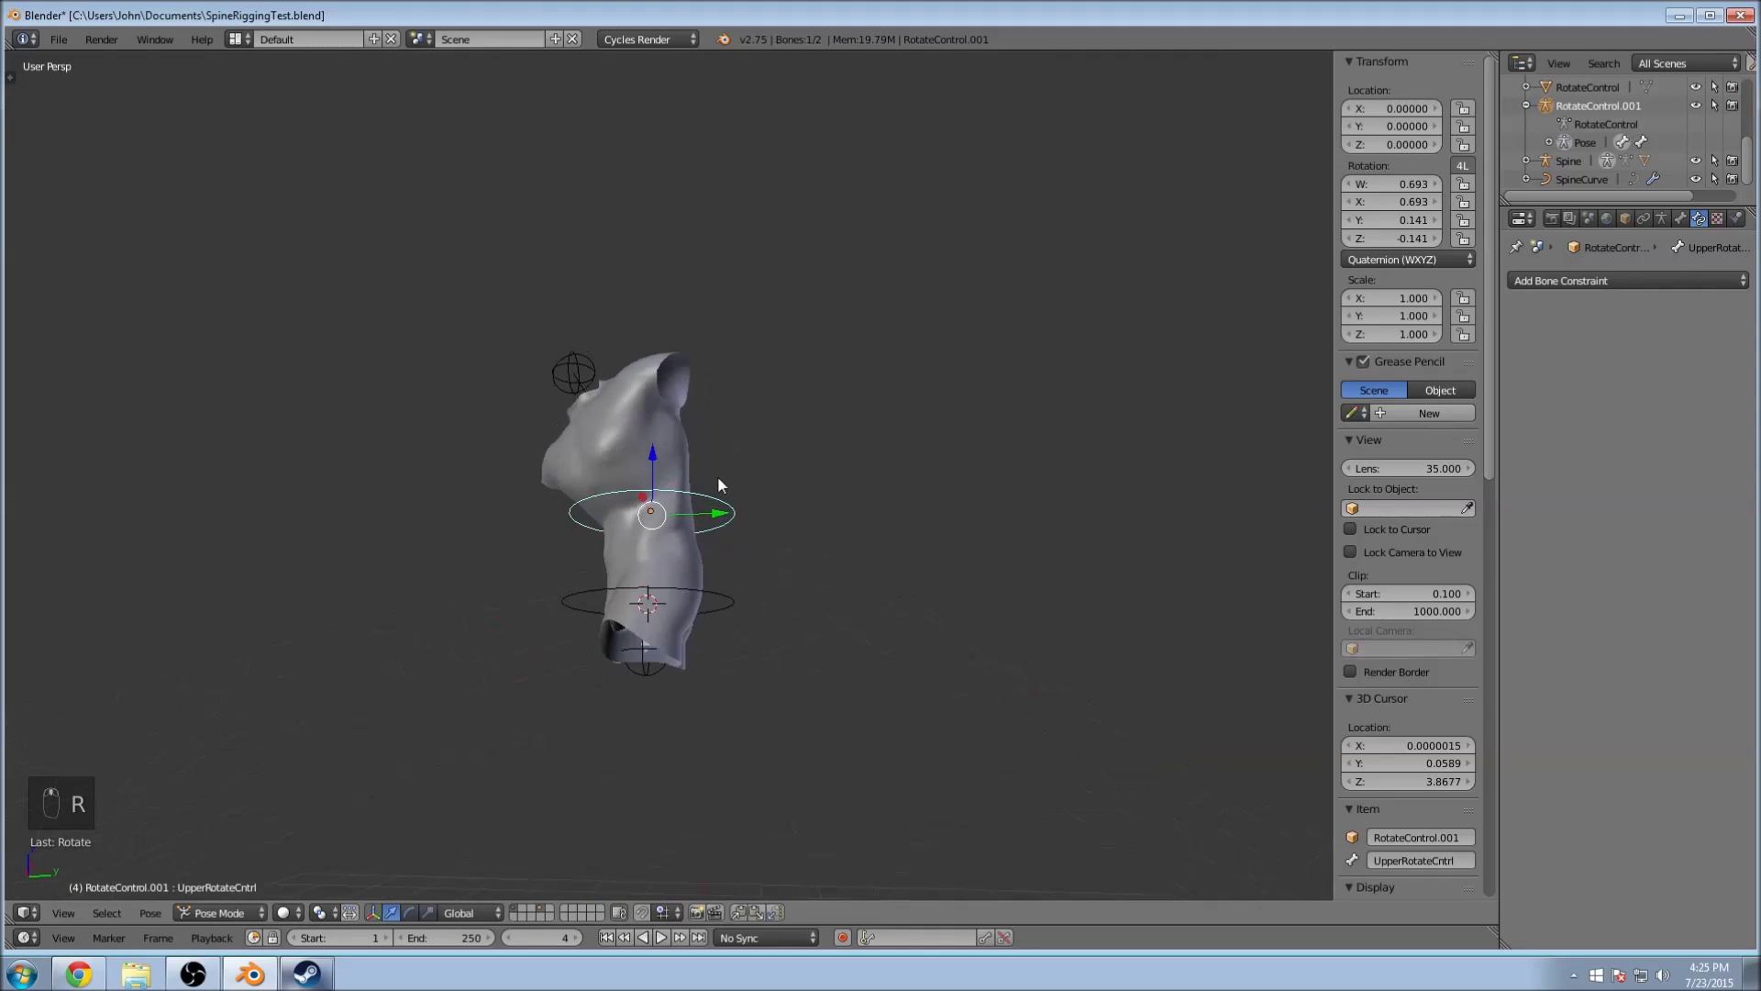
Step: Select the TopControl bone again and move it to about X 0.396, Y -0.181, Z -1.405 to bend the torso further
key("a")
middle_click_drag(692, 402, 624, 353)
right_click(622, 356)
middle_click_drag(727, 381, 802, 299)
key("g")
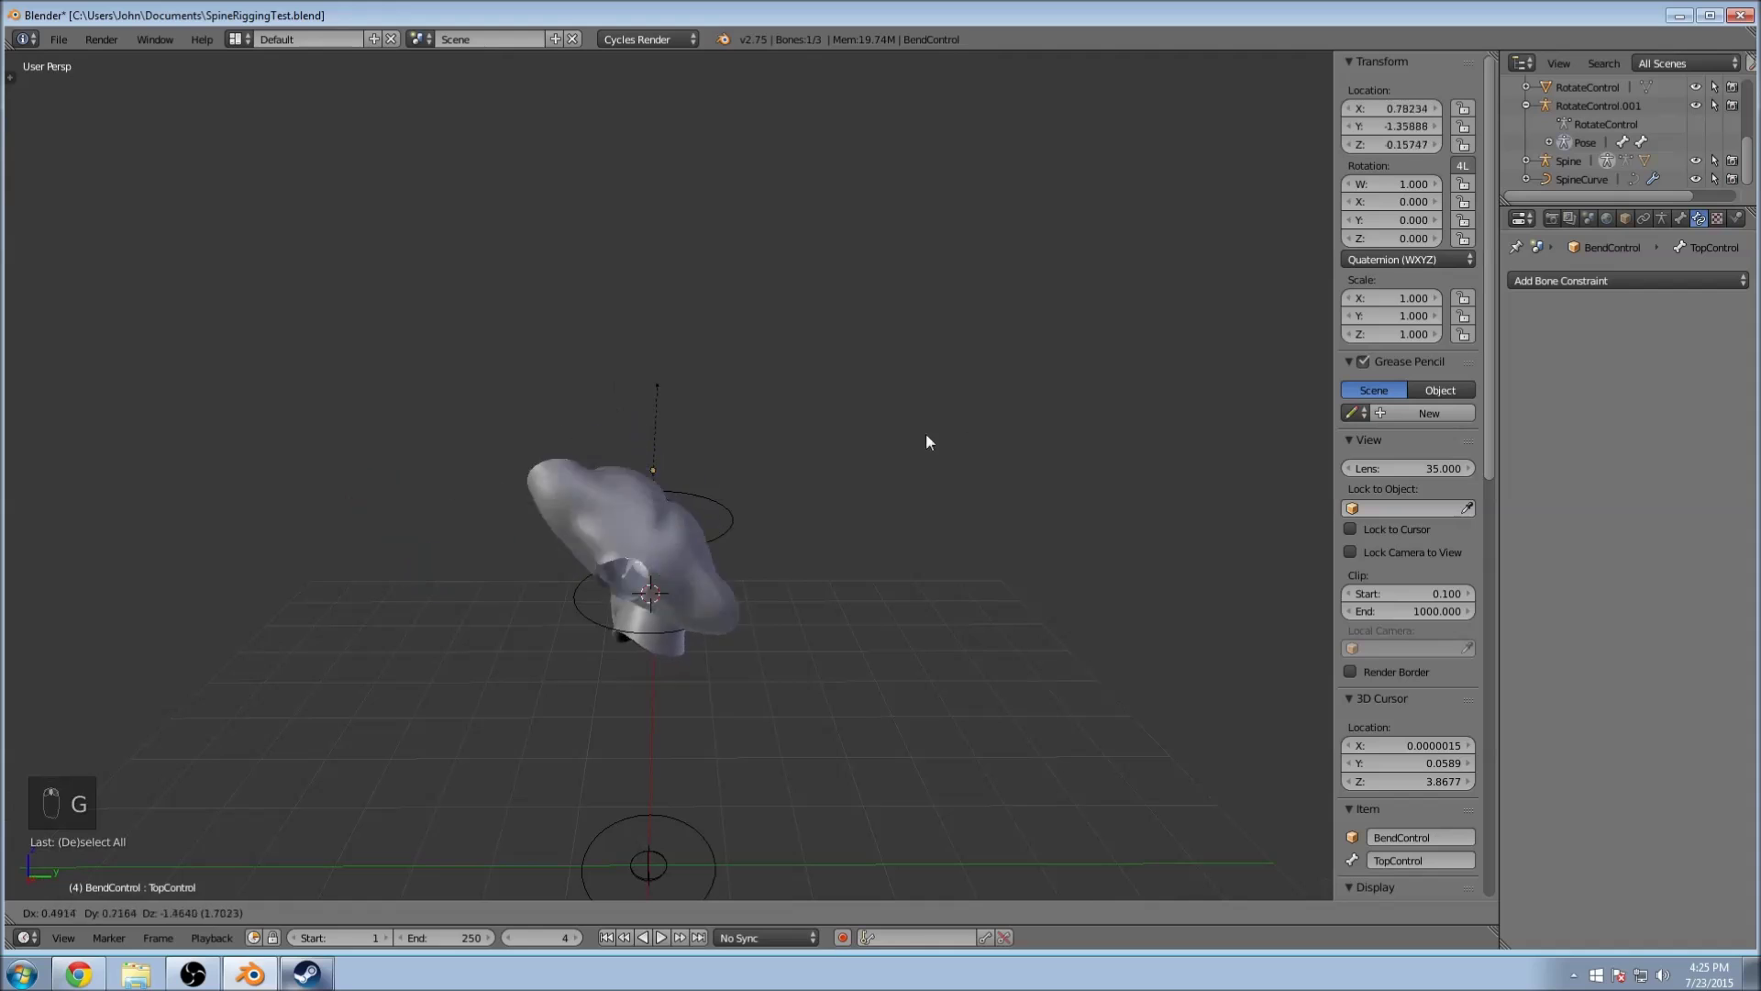
left_click(1036, 323)
middle_click_drag(821, 394, 613, 492)
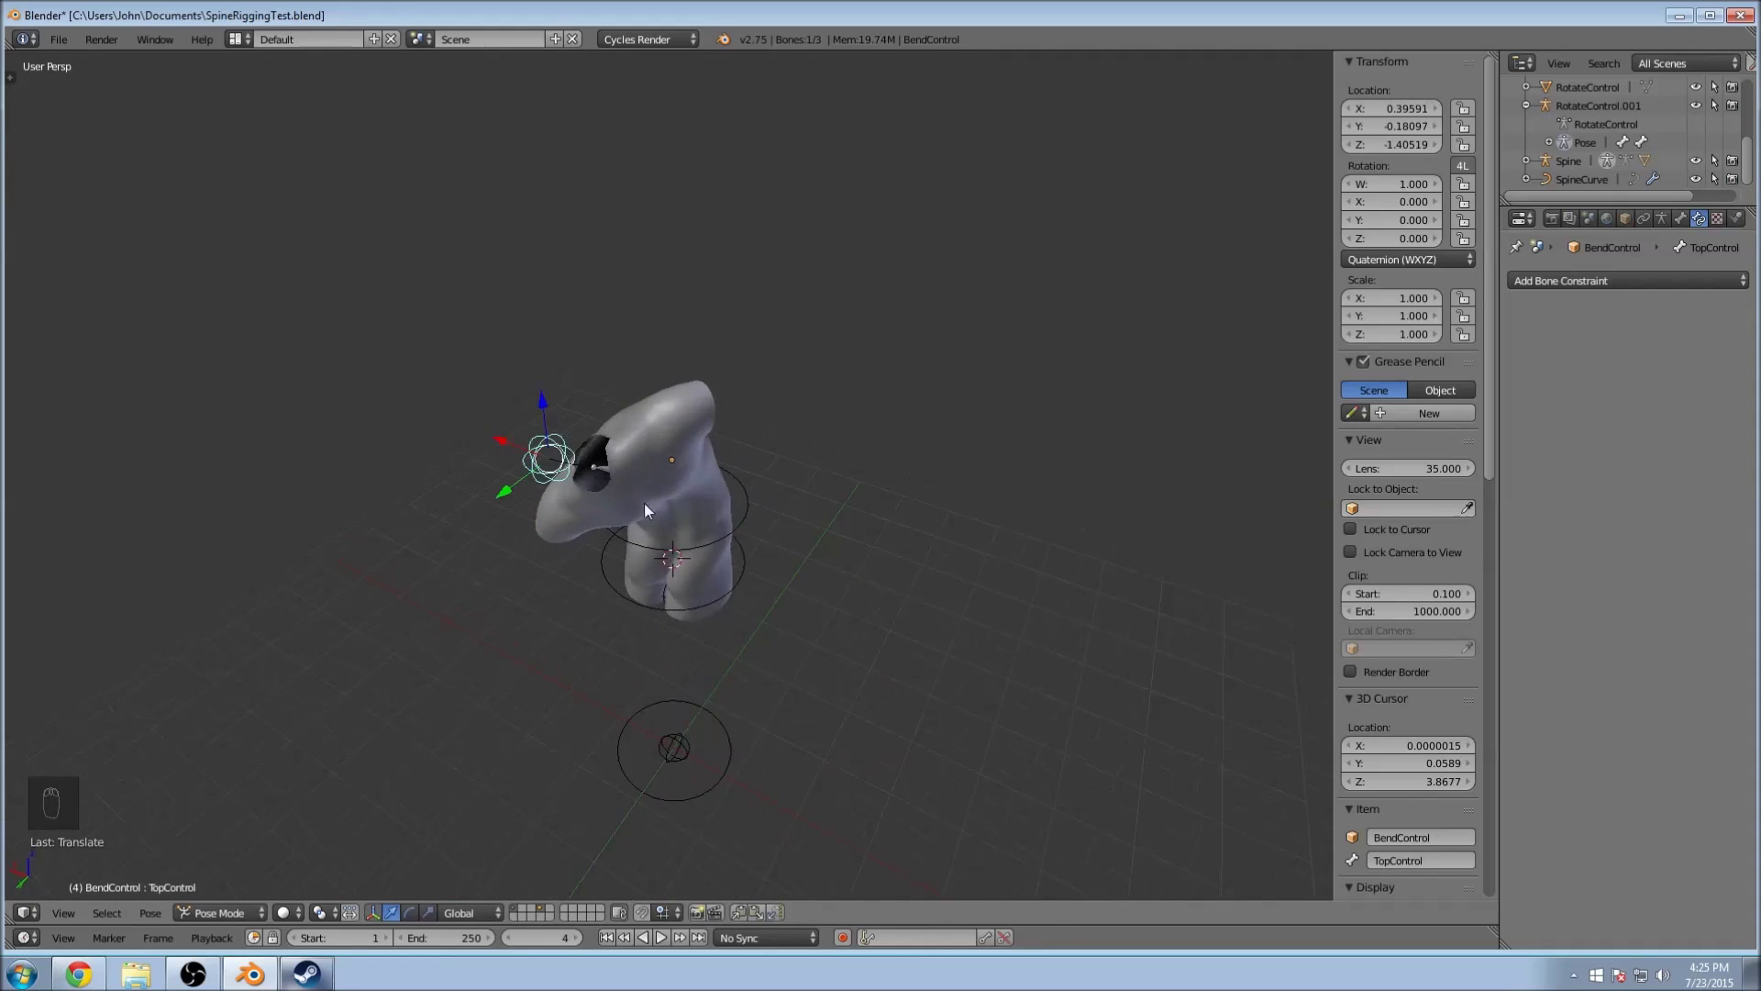
Step: Rotate UpperRotateCntrl two more times about the global Z axis to swing the bent chest around
right_click(728, 536)
key("r")
key("z")
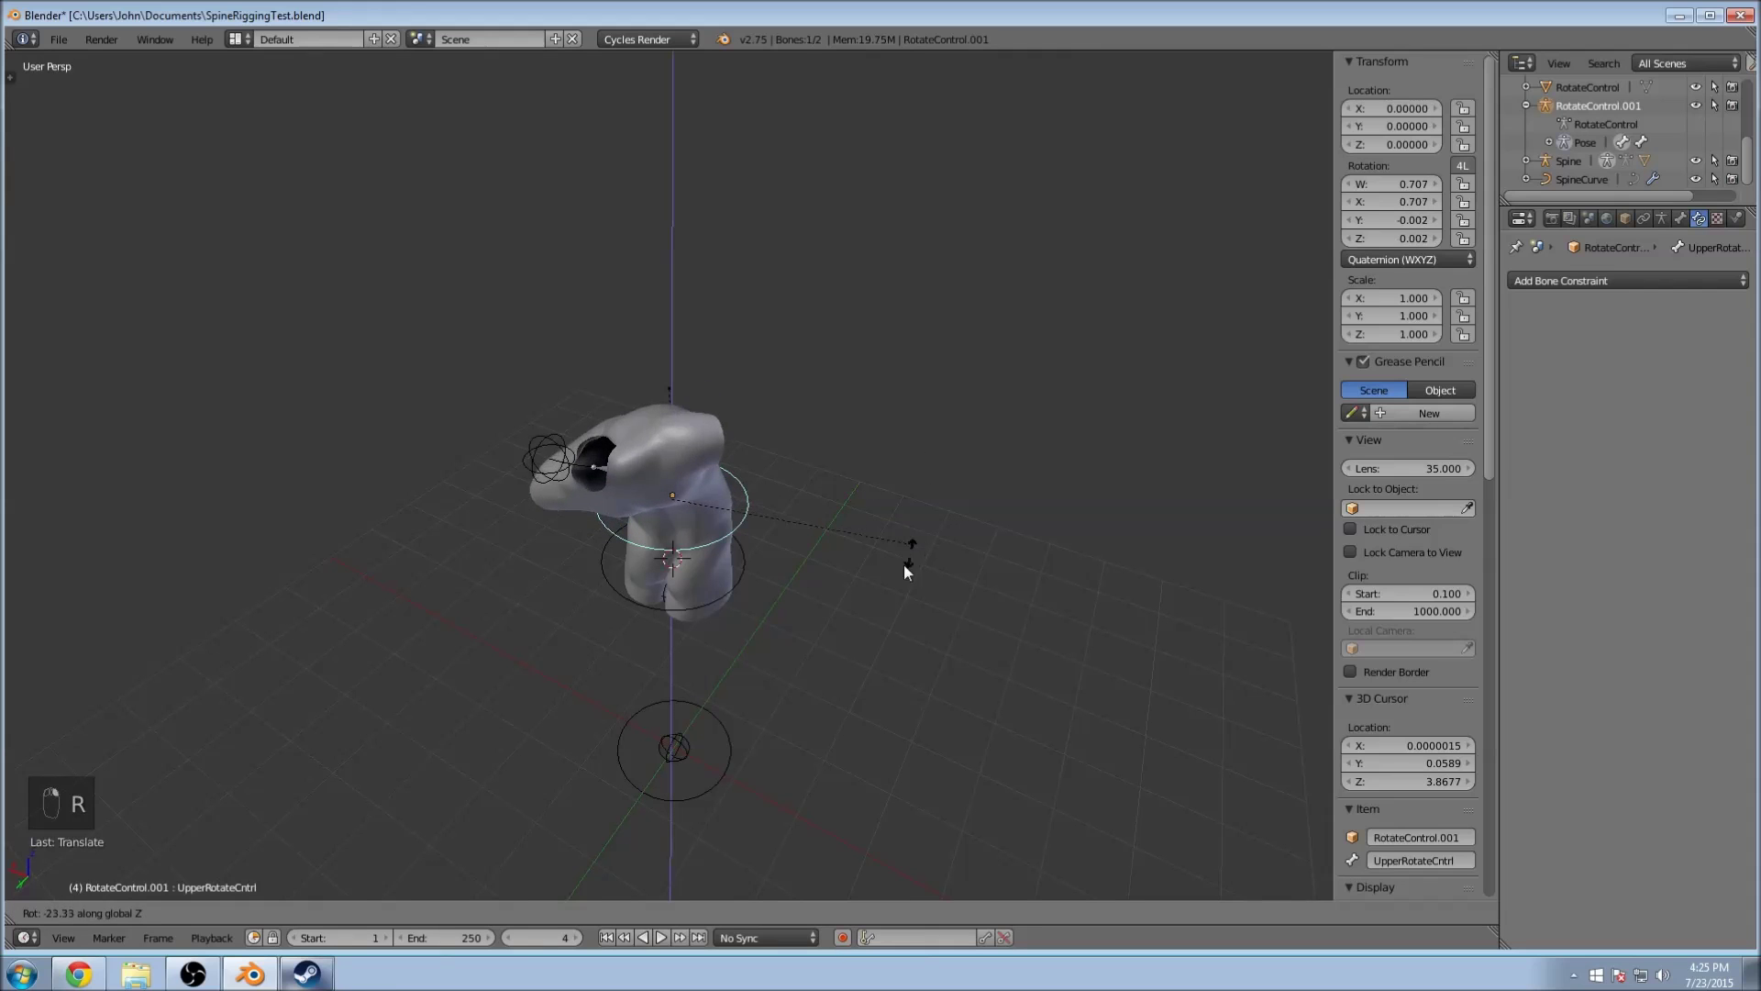
left_click(839, 624)
middle_click_drag(839, 624, 904, 530)
key("r")
key("z")
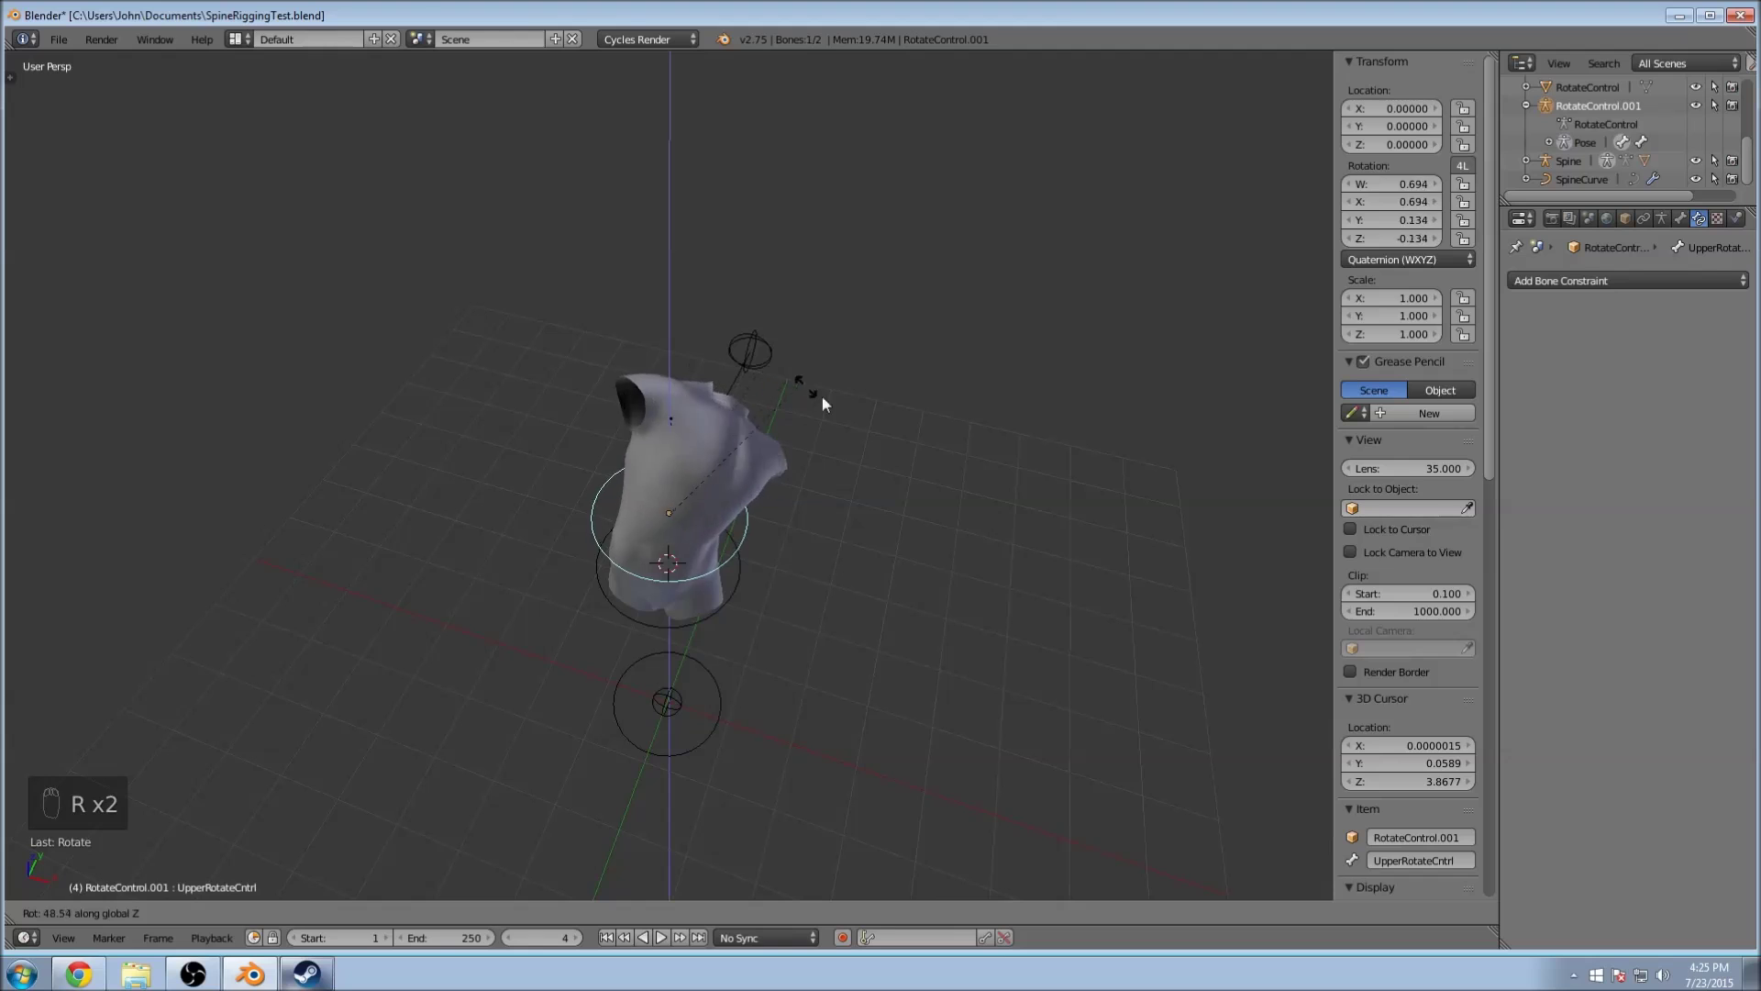
left_click(872, 431)
middle_click_drag(922, 471, 683, 524)
Step: Select the MidContorl bone inside the torso with the help of wireframe display and return to solid shading
key("z")
right_click(681, 527)
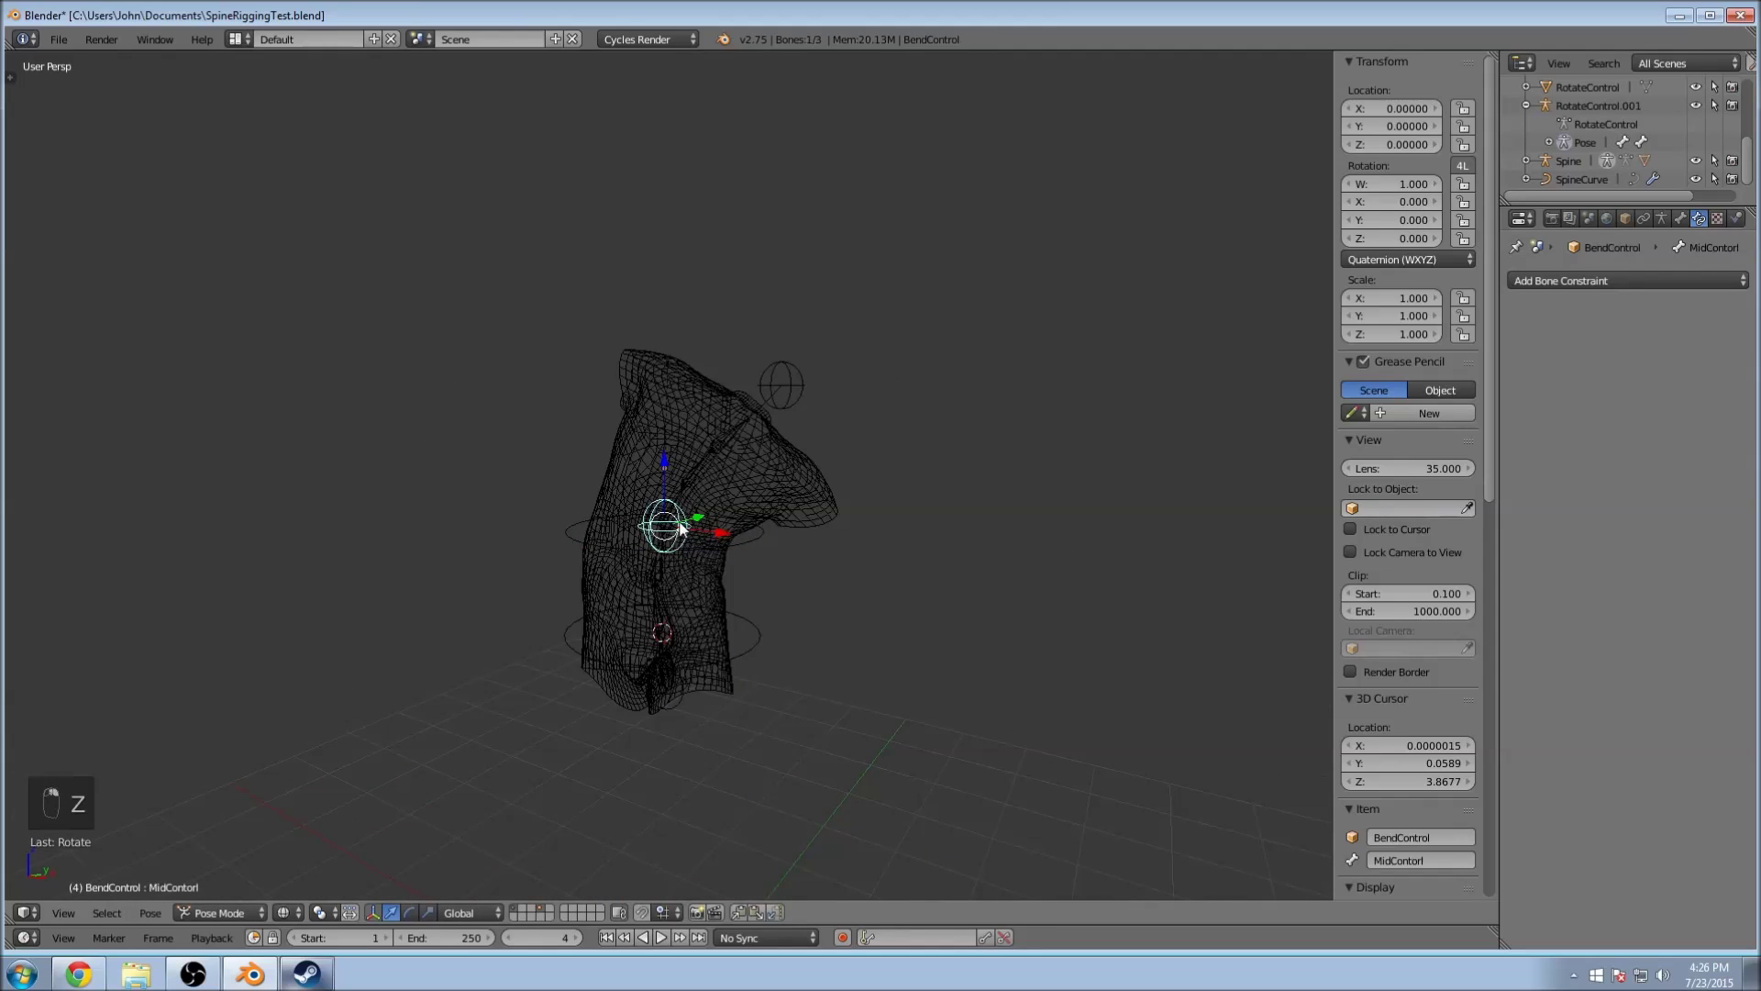
key("z")
mouse_move(1010, 416)
middle_mouse_down()
mouse_move(1003, 378)
mouse_move(925, 364)
middle_mouse_up()
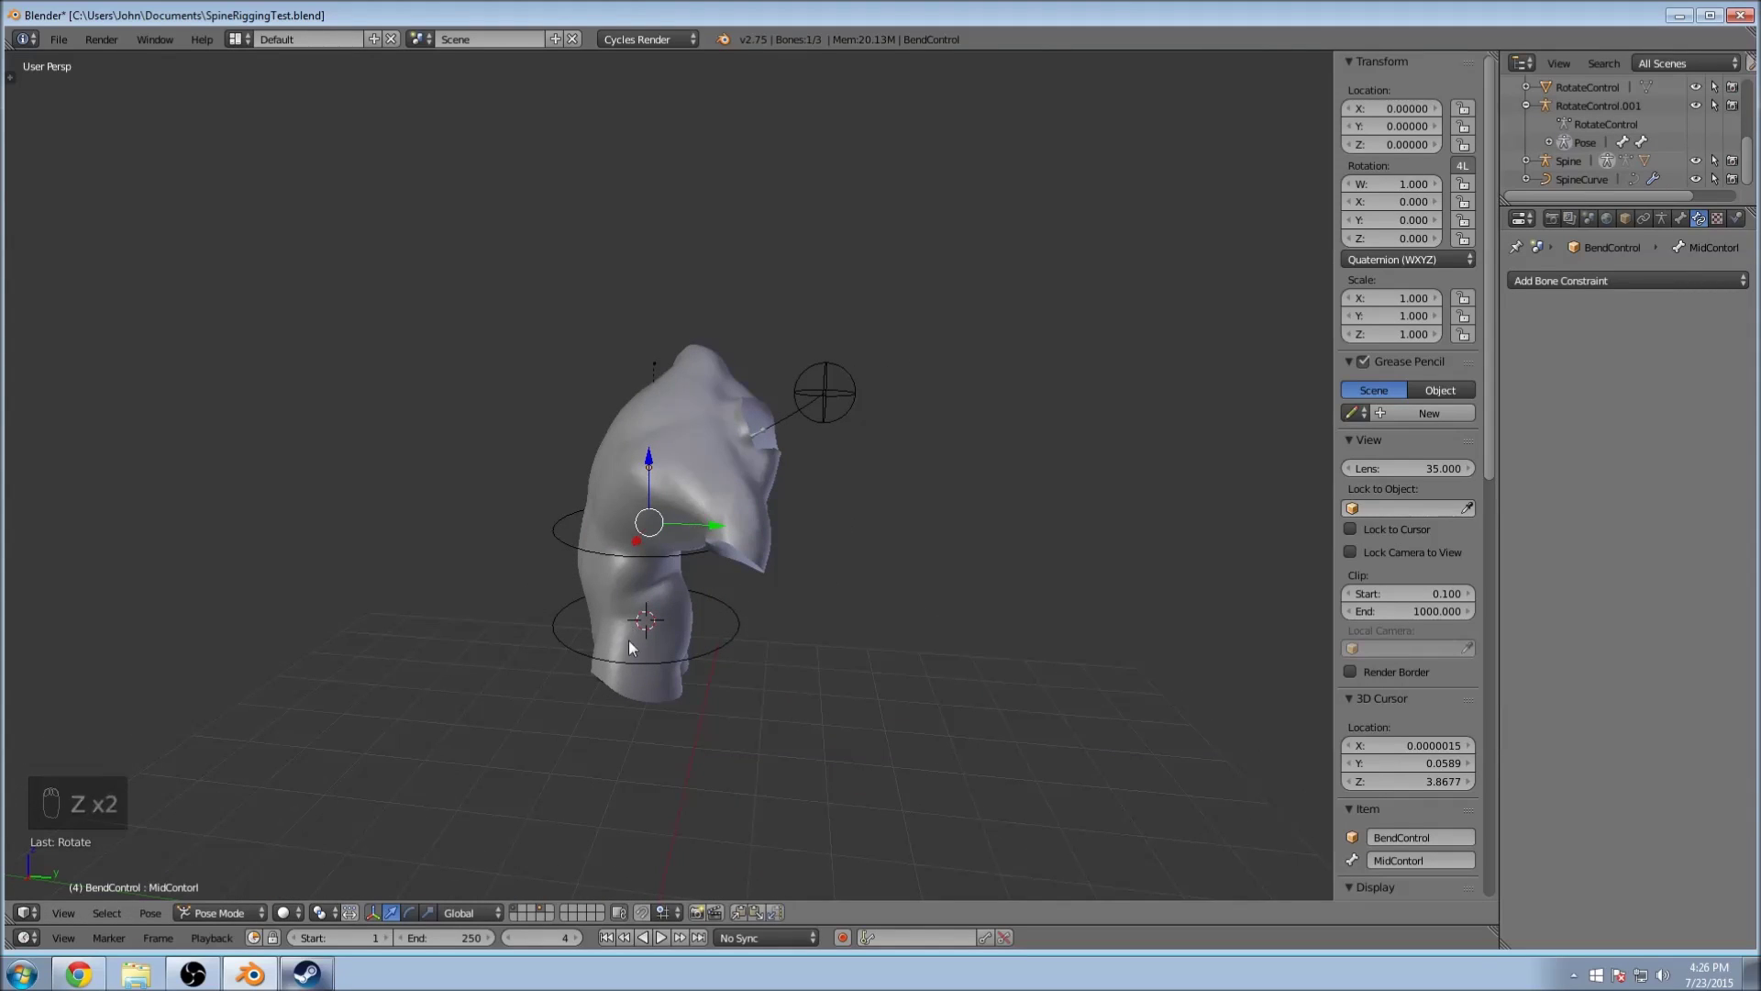
middle_click_drag(577, 487, 879, 486)
right_click(708, 569)
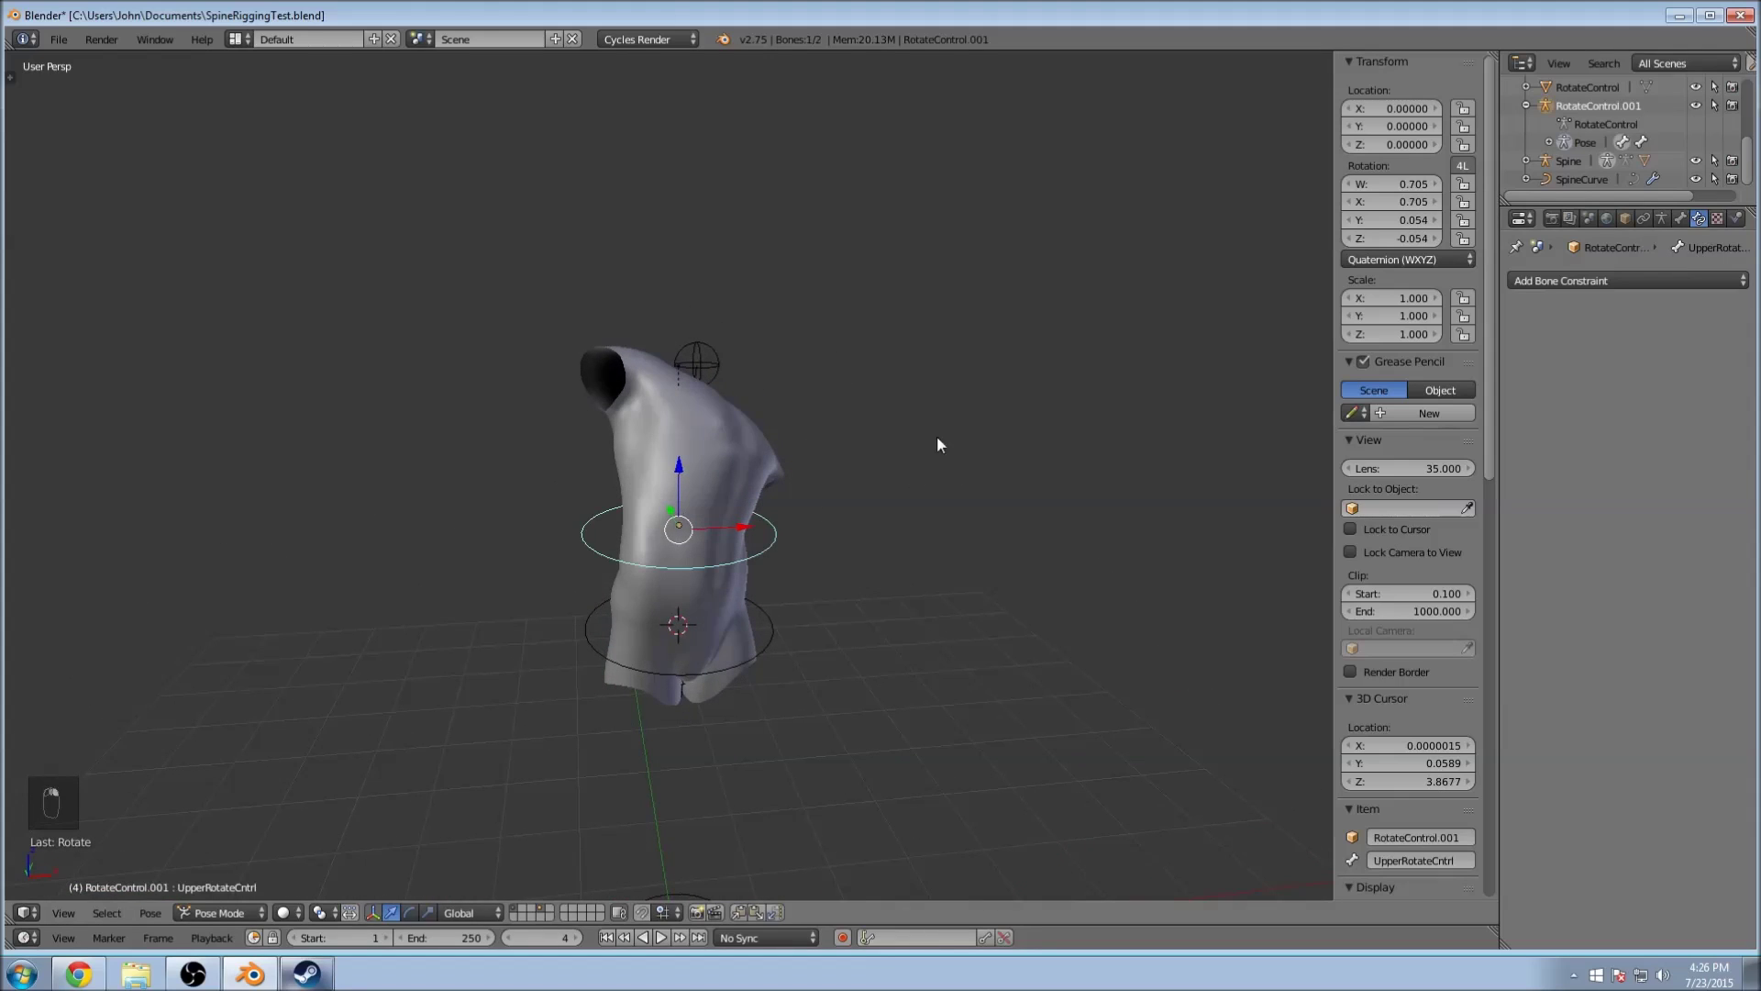
middle_click_drag(967, 443, 807, 502)
scroll(807, 502, "up", 2)
key("z")
right_click(687, 534)
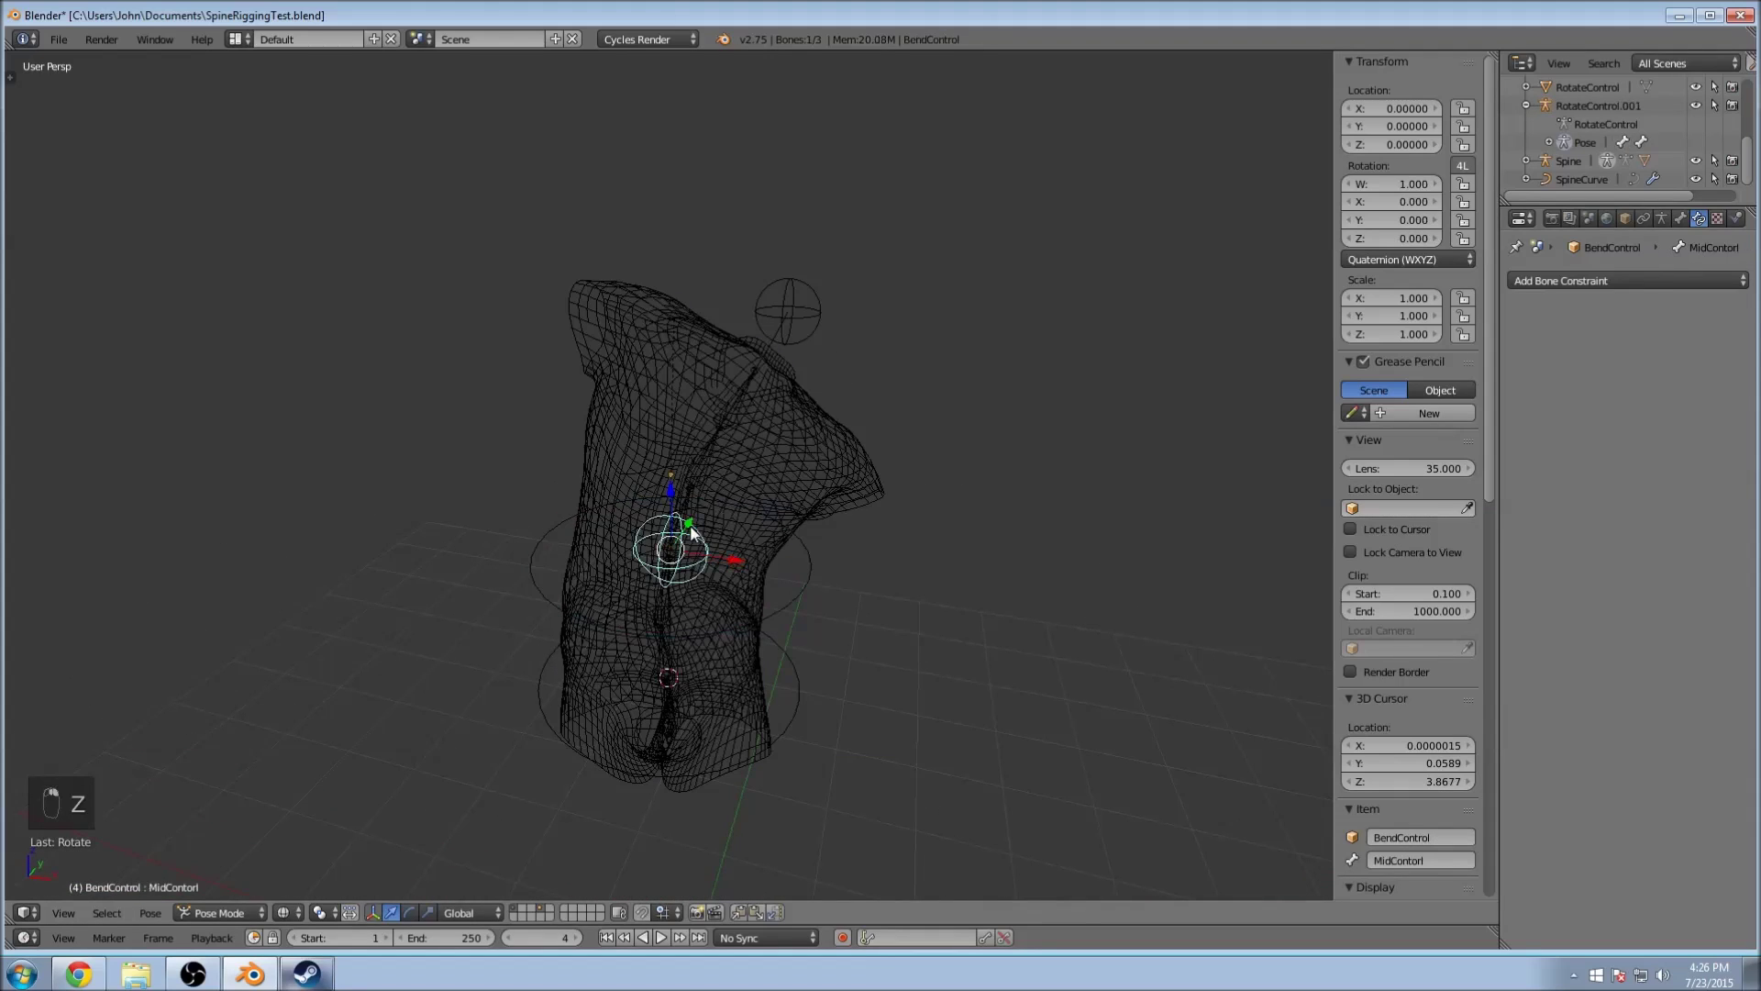
middle_click_drag(912, 479, 838, 461)
key("z")
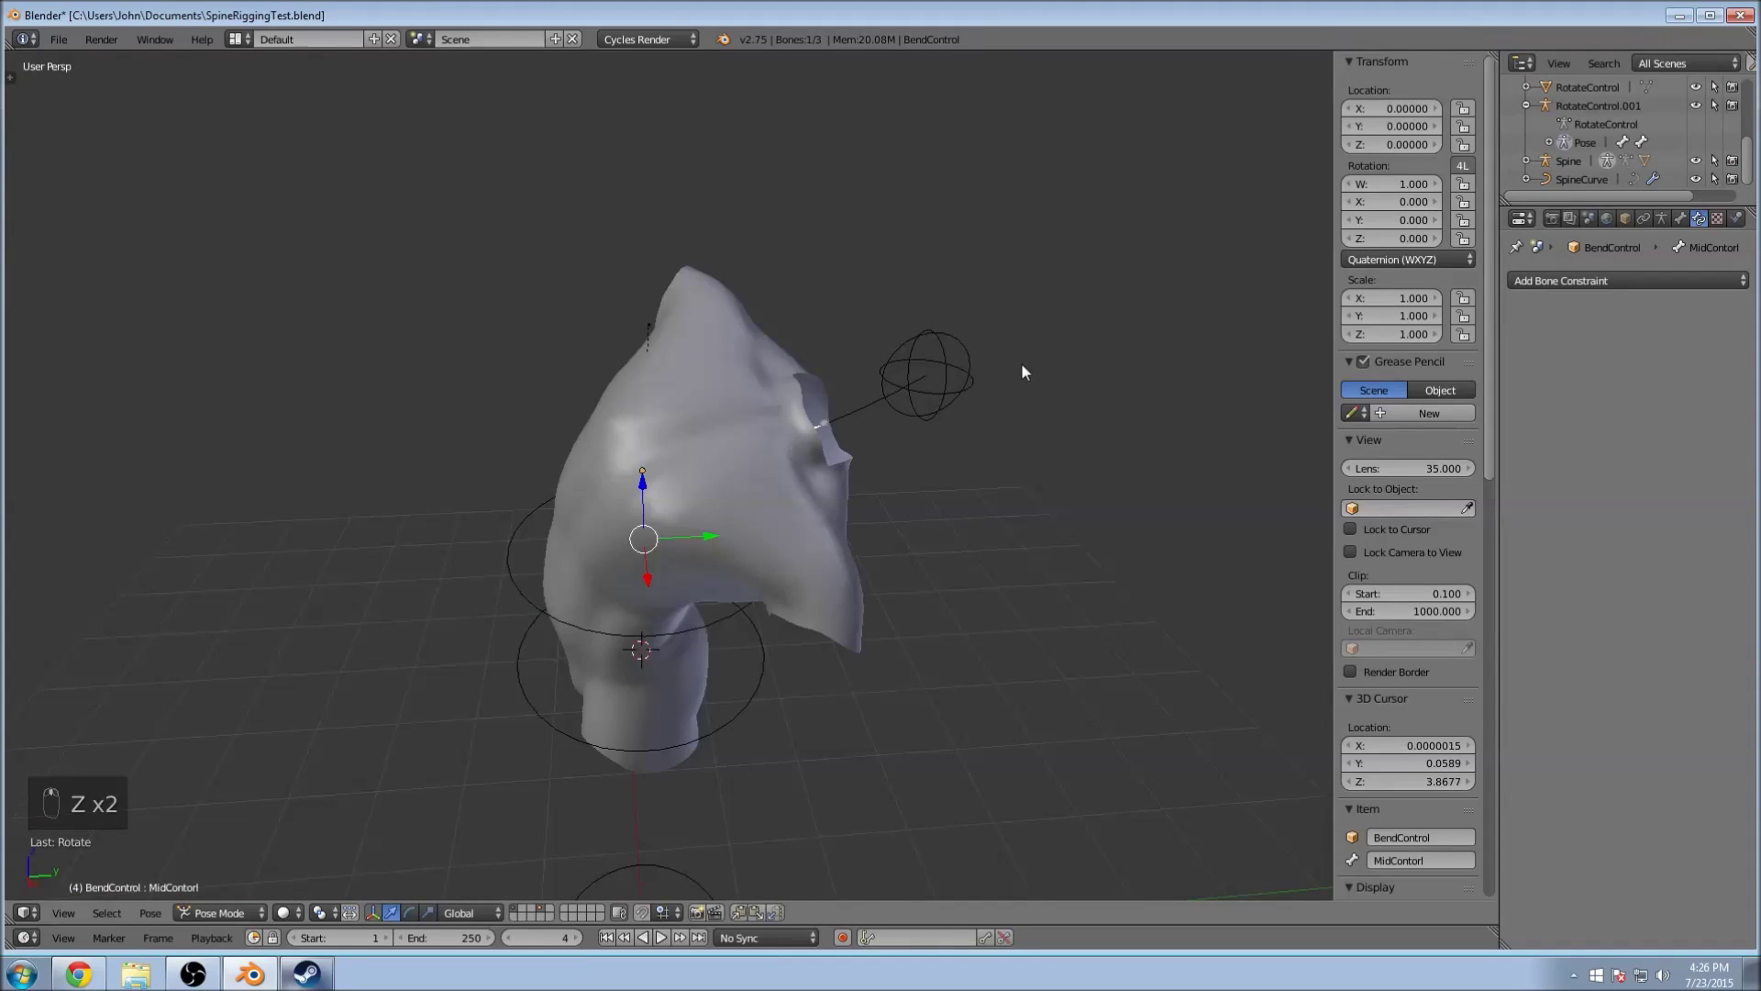
Step: Try rotating the MidContorl bone, compare the mesh in wireframe and solid display, and undo the rotation
key("r")
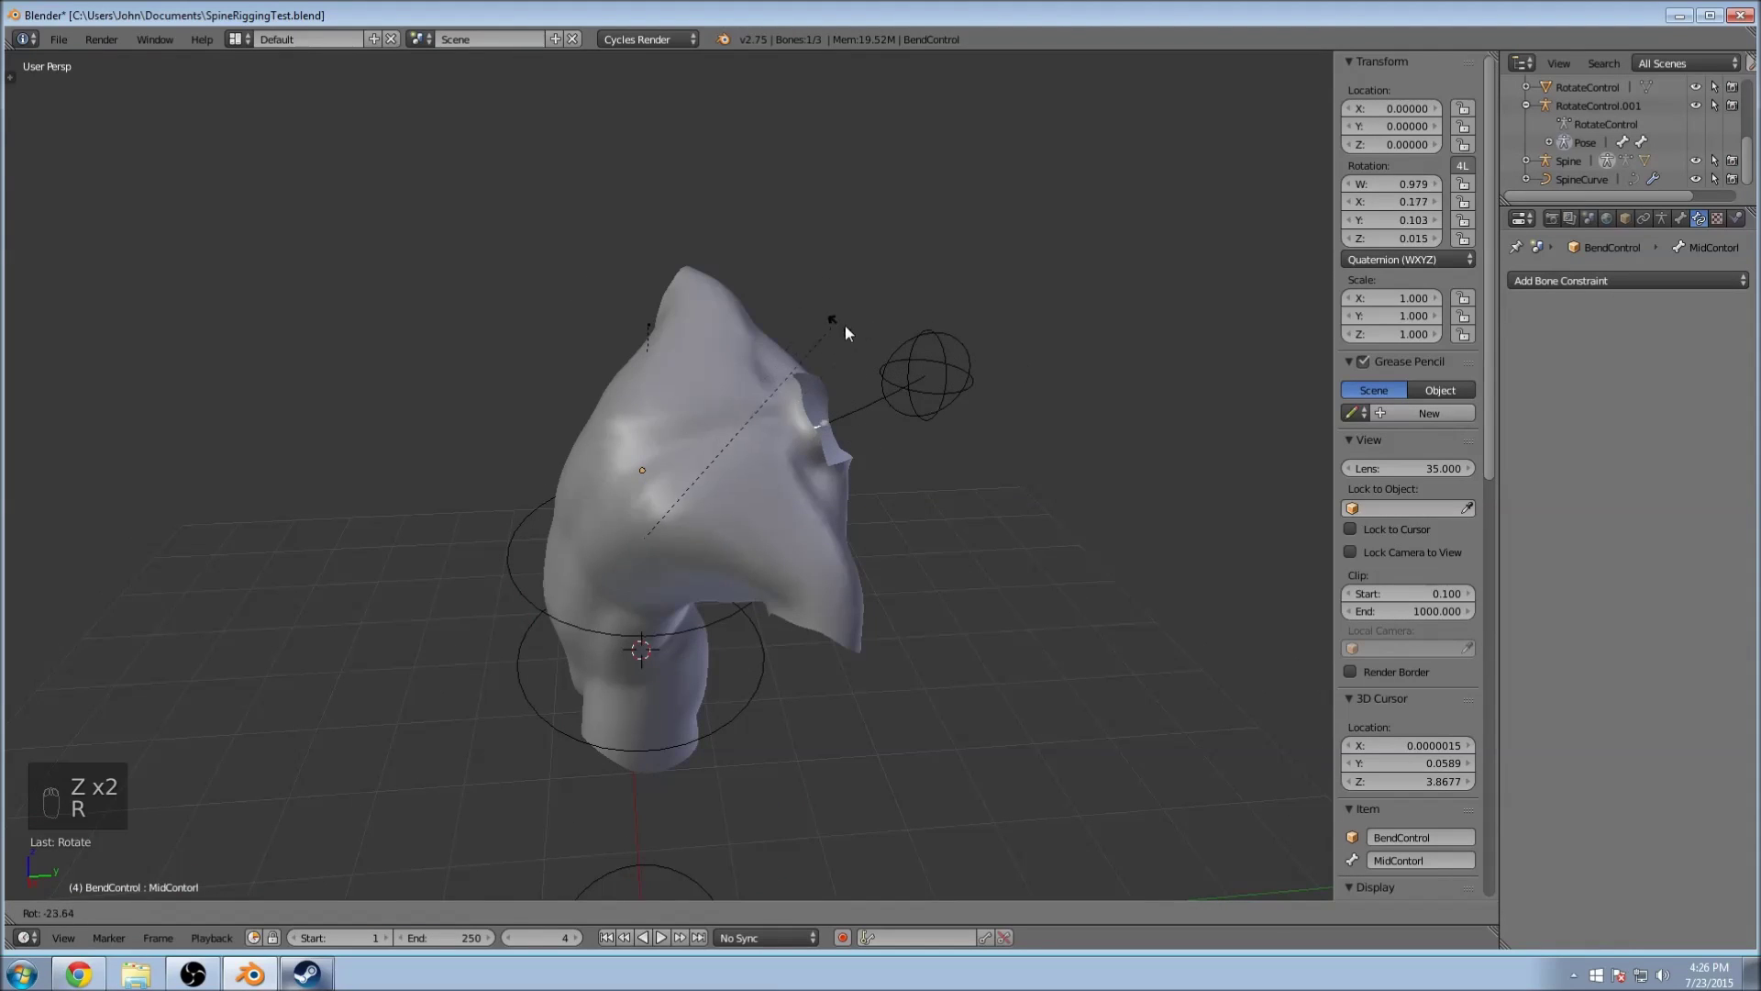
left_click(837, 326)
middle_click_drag(623, 495, 866, 429)
key("z")
scroll(636, 547, "up", 5)
key("z")
key("ctrl+z")
key("z")
key("z")
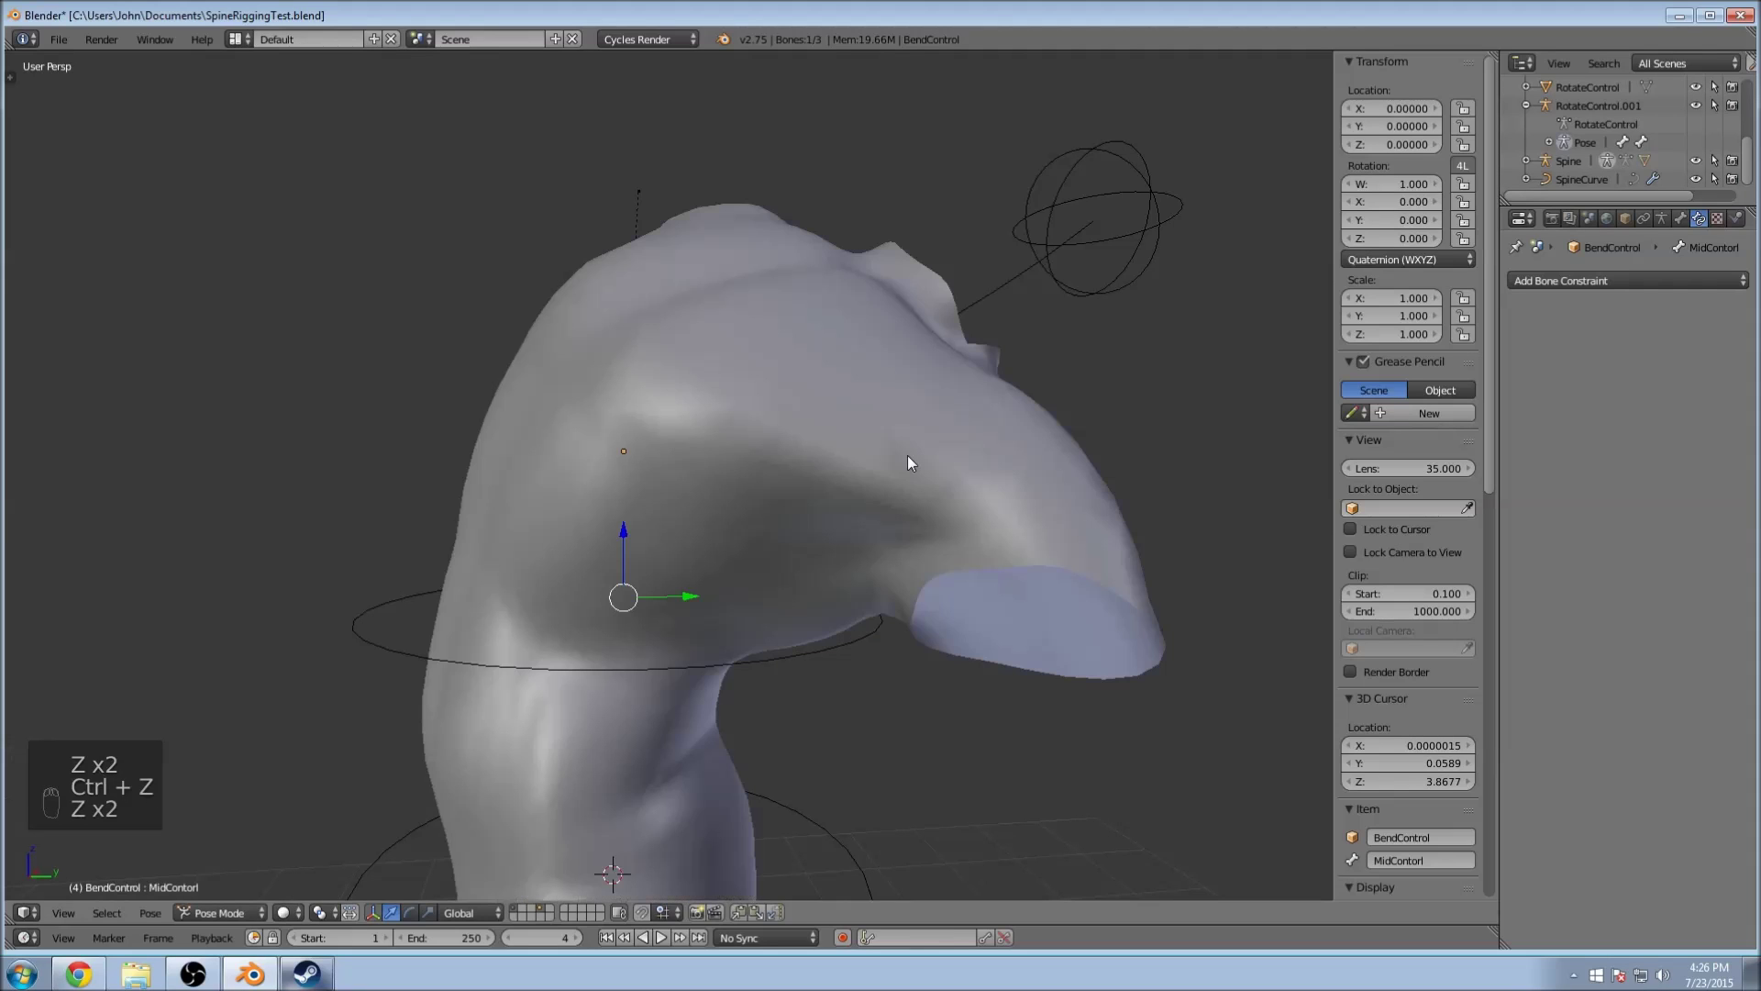
Step: Try moving the MidContorl bone twice to shift the torso's middle, ending at about X 0.092, Y 0.200, Z -0.697
key("g")
left_click(1146, 416)
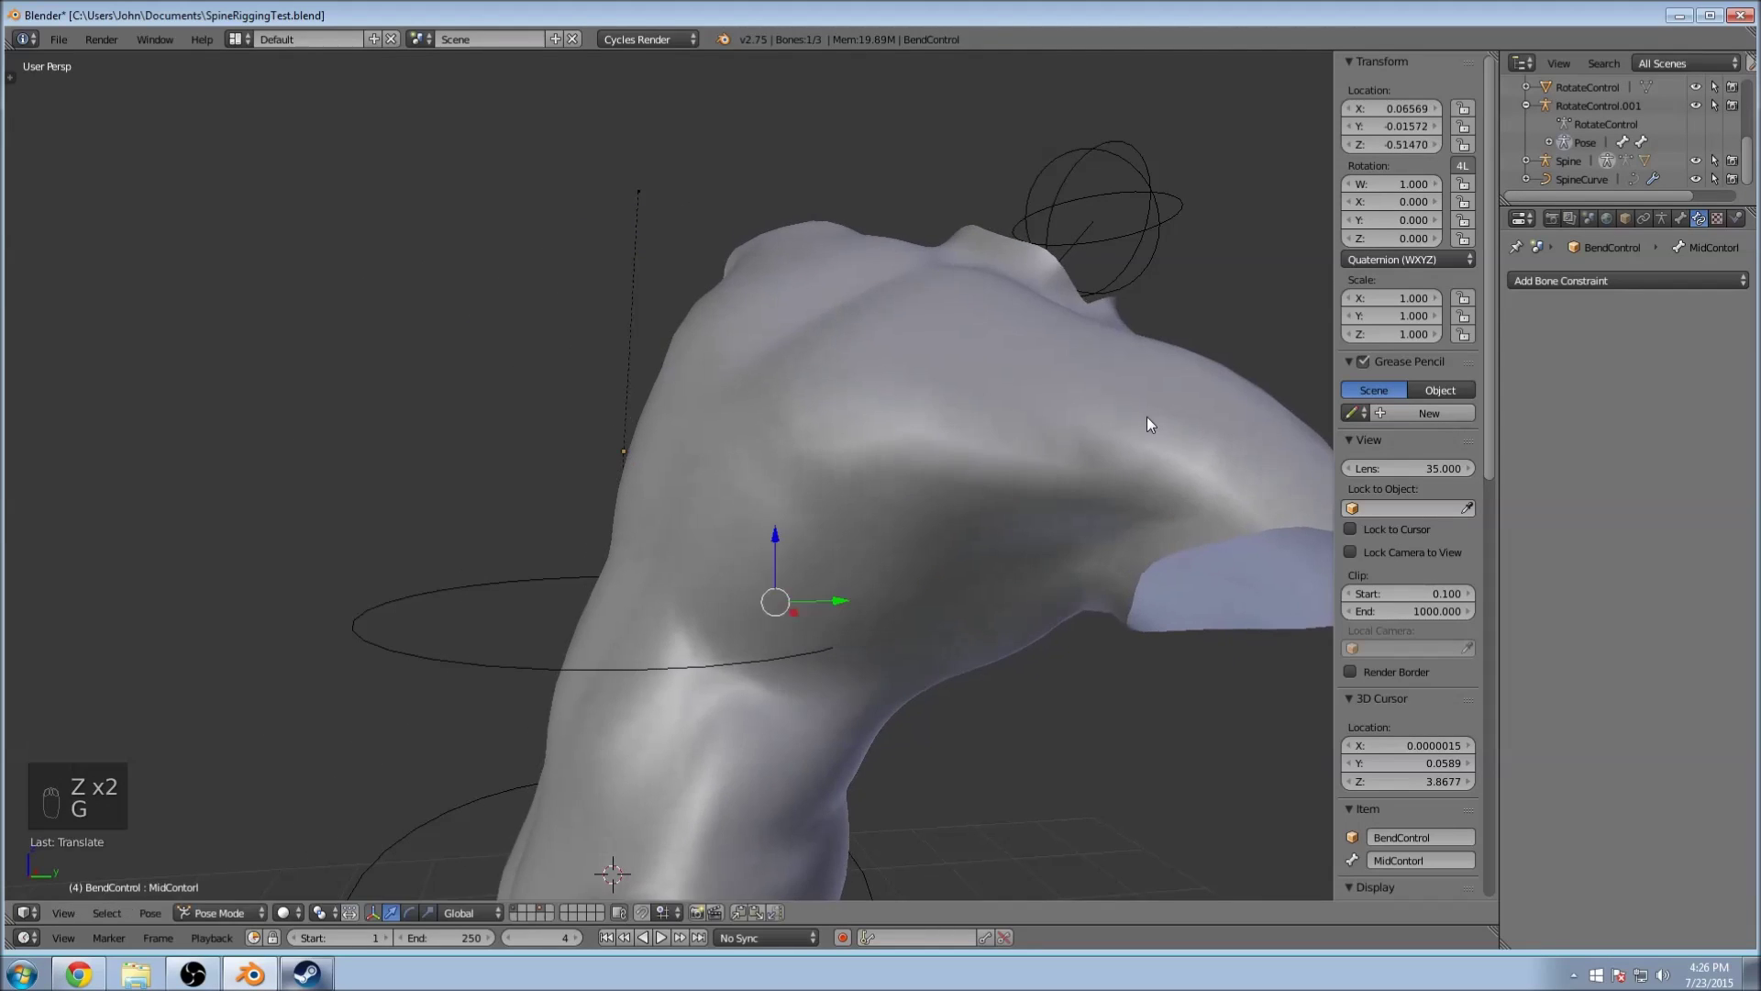
scroll(724, 476, "down", 5)
key("g")
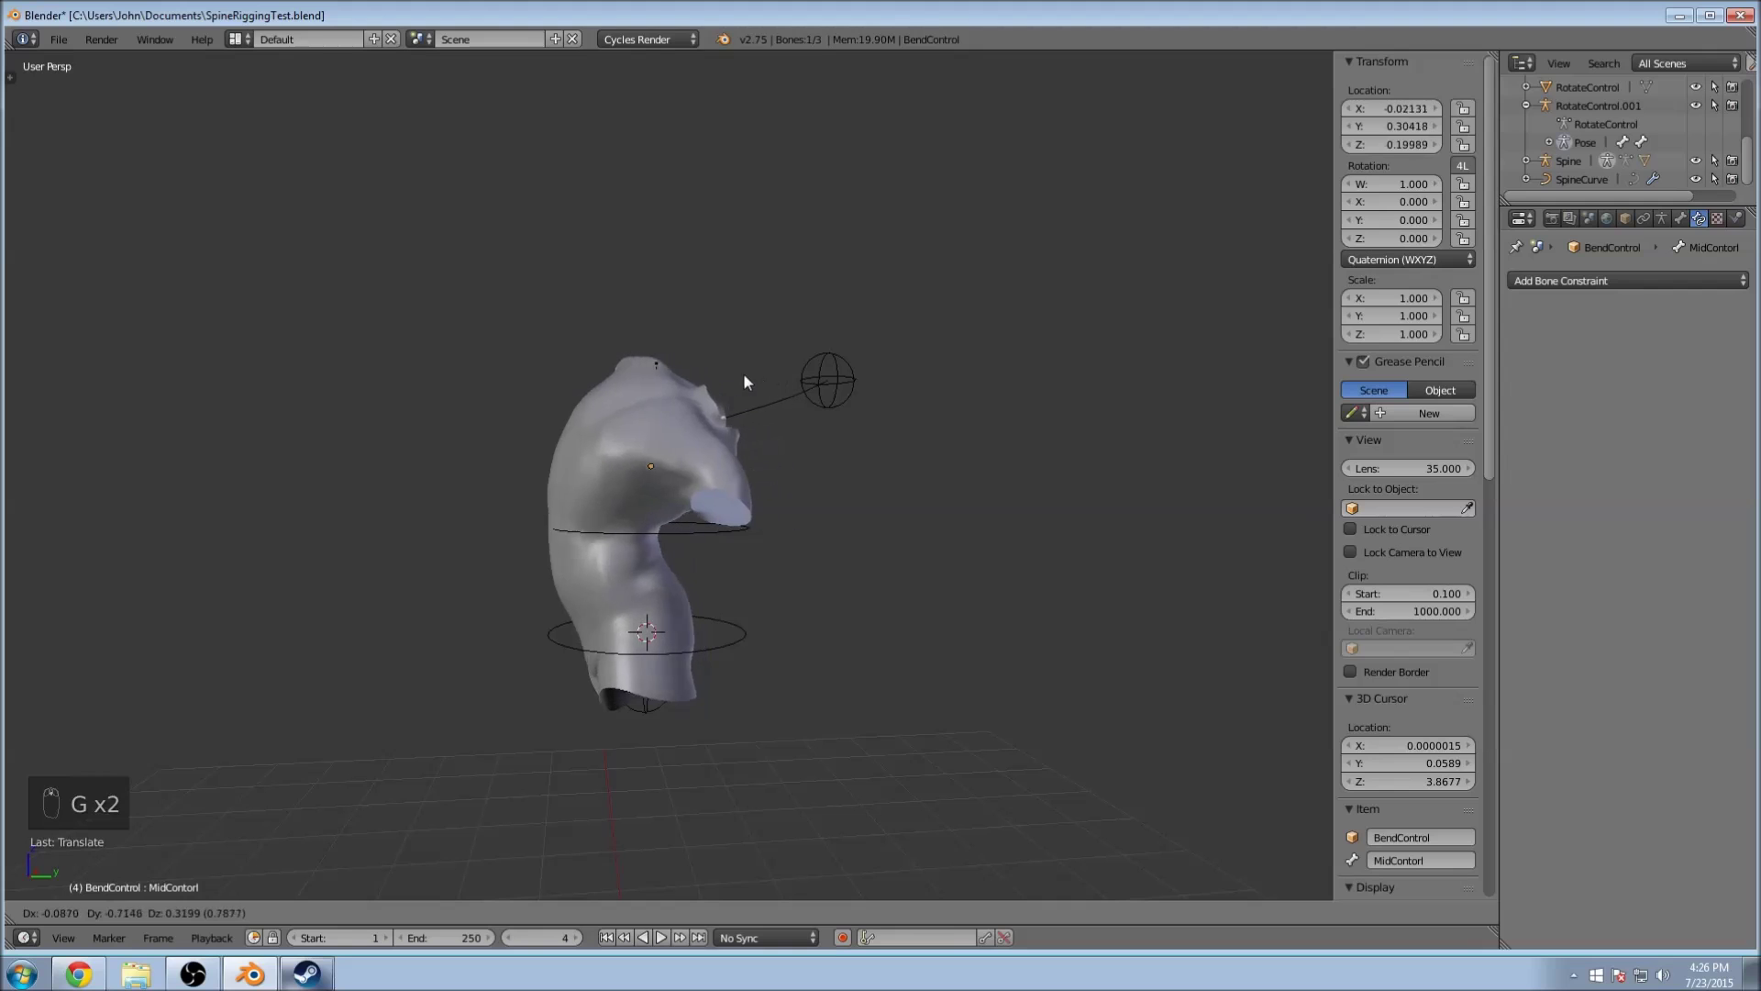
left_click(778, 402)
Step: Undo the whole series of bend and rotation tests until the torso is back in its straight rest pose
key("ctrl+z")
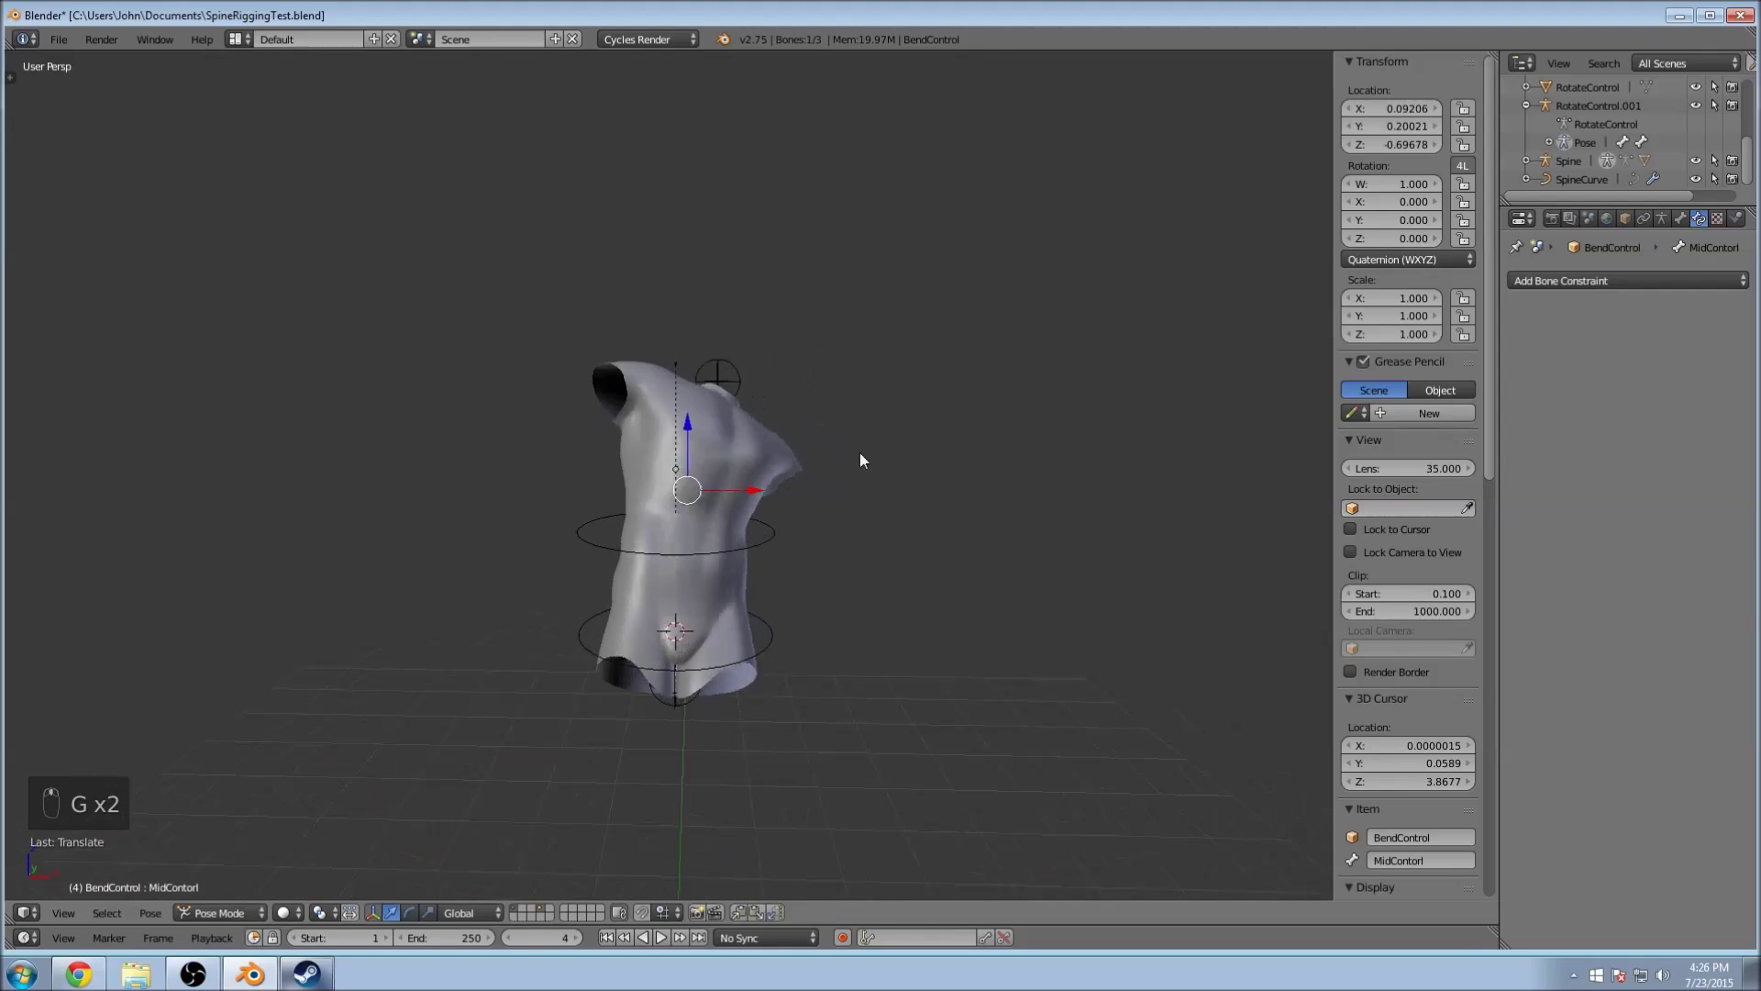
key("ctrl+z")
key("ctrl+z")
key("ctrl+z")
key("ctrl+z")
key("ctrl+z")
key("ctrl+z")
key("ctrl+z")
key("ctrl+z")
key("ctrl+z")
key("ctrl+z")
key("ctrl+z")
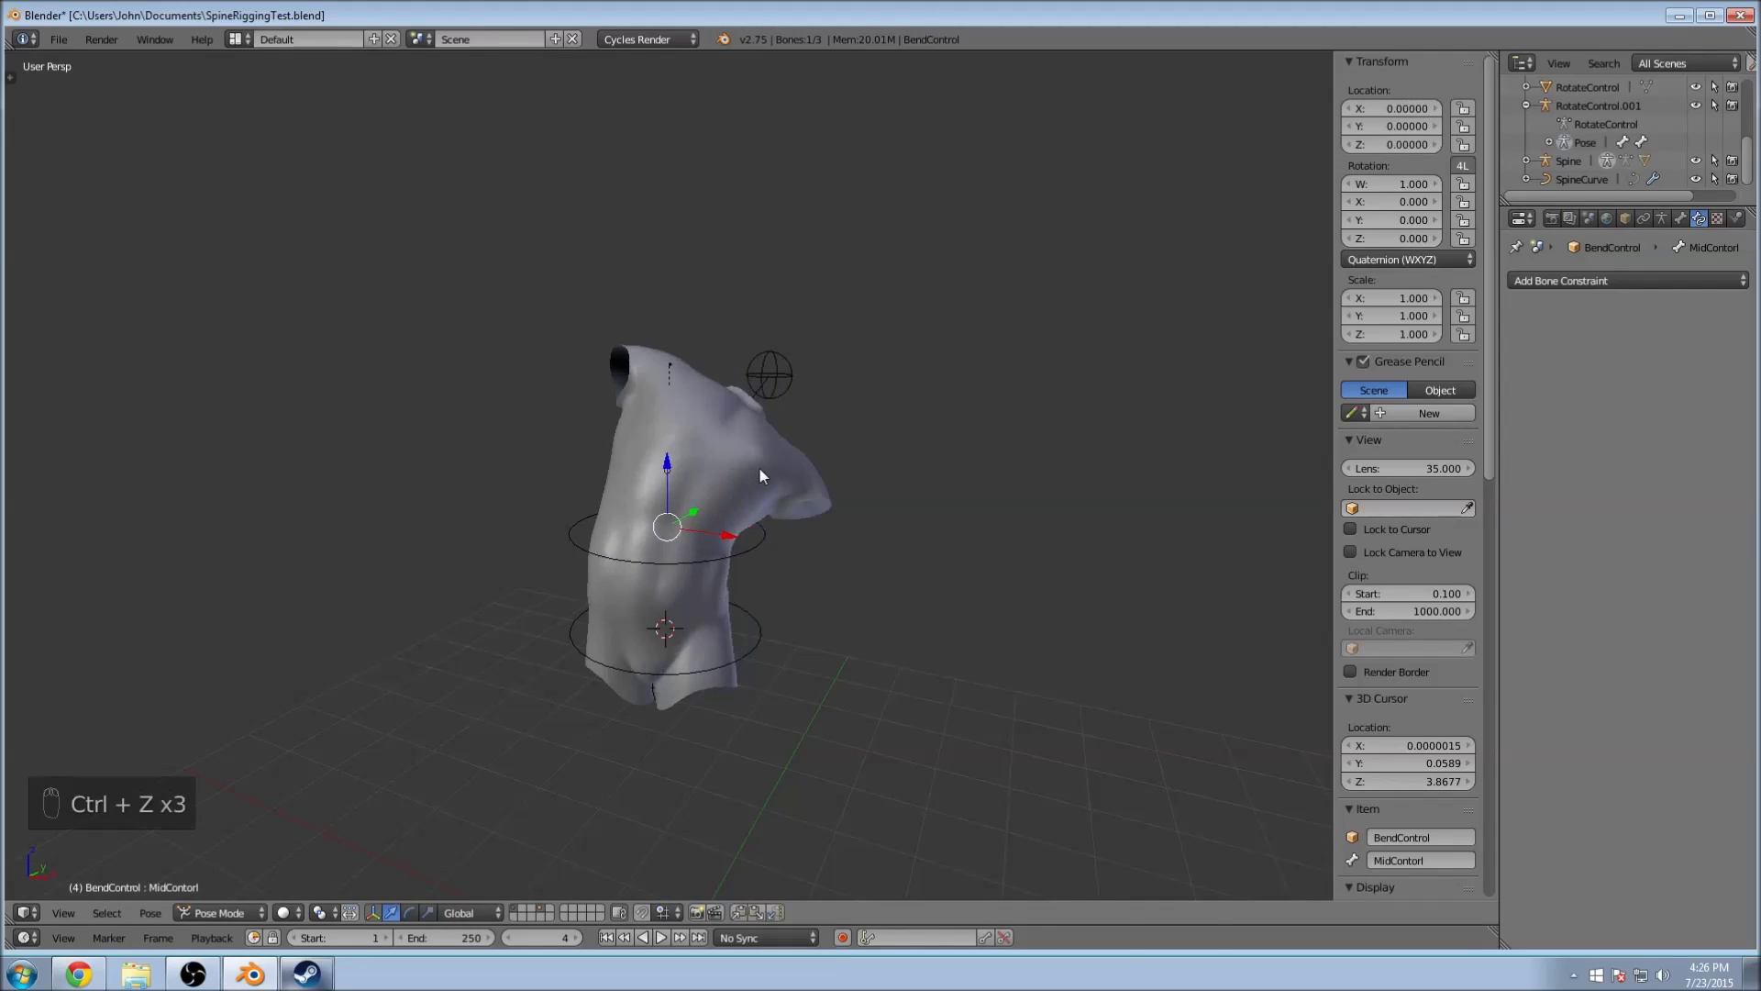
key("ctrl+z")
key("ctrl+z")
key("ctrl+z")
key("ctrl+z")
key("ctrl+z")
key("ctrl+z")
key("ctrl+z")
key("ctrl+z")
key("ctrl+z")
key("ctrl+z")
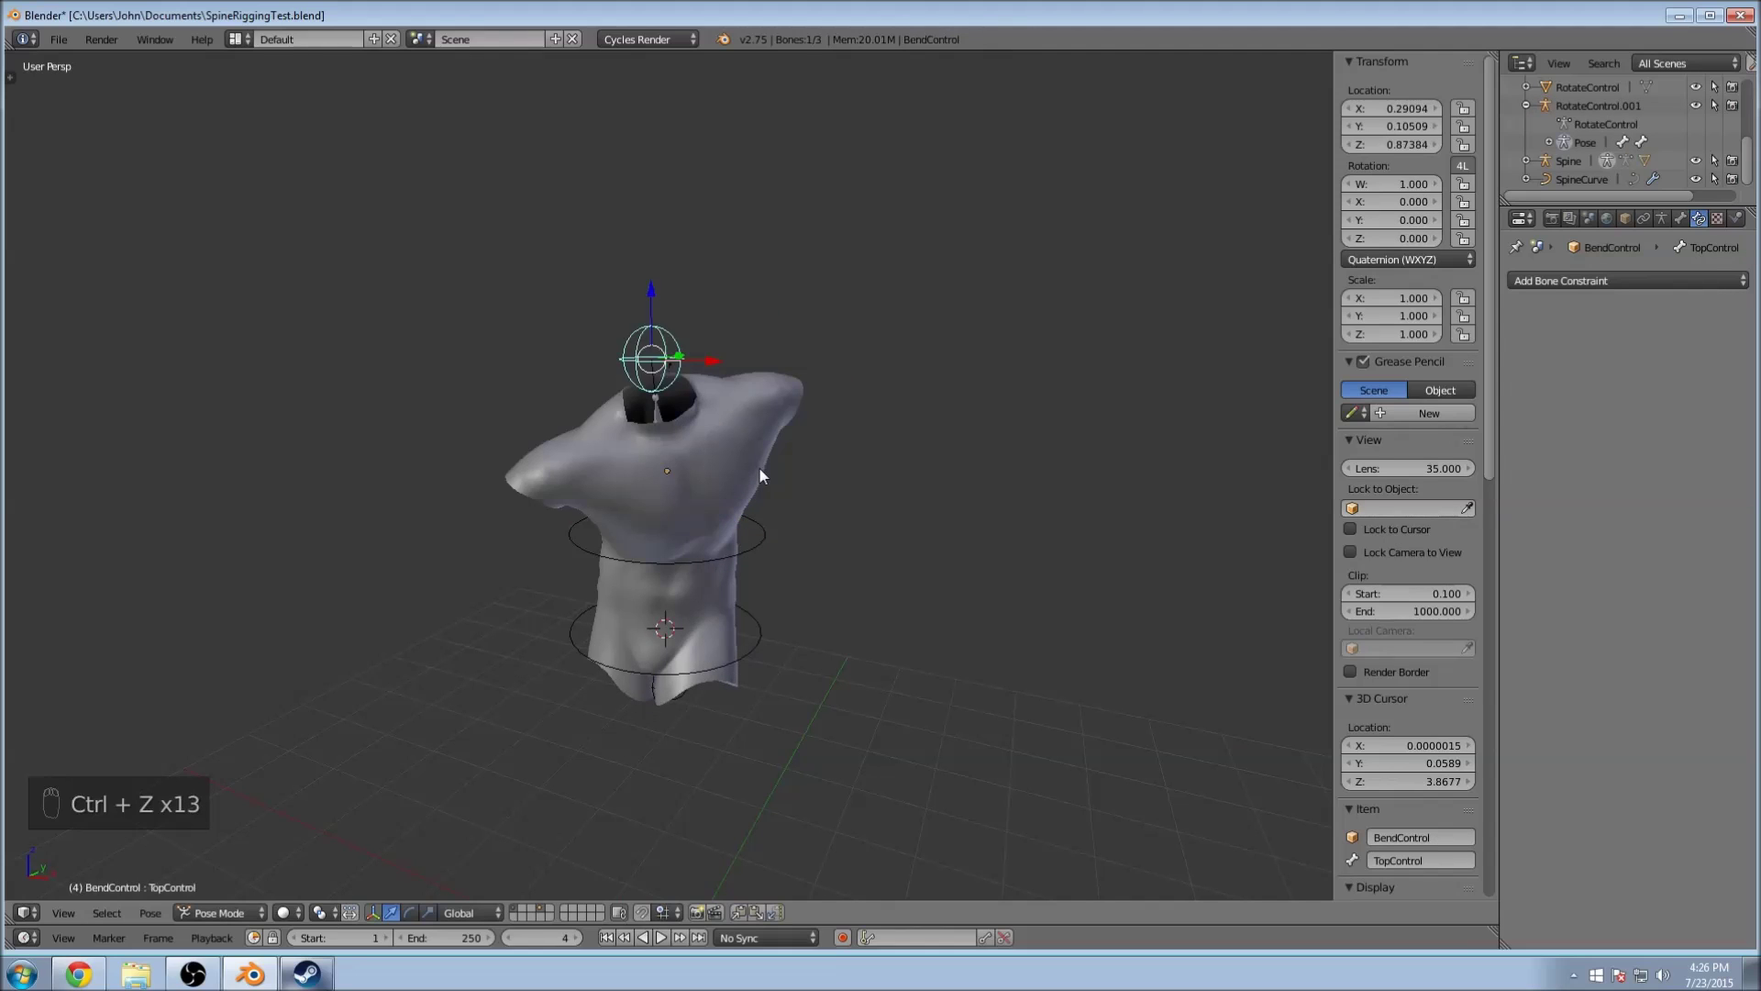
key("ctrl+z")
key("ctrl+z")
key("ctrl+z")
key("ctrl+z")
key("ctrl+z")
key("ctrl+z")
key("ctrl+z")
key("ctrl+z")
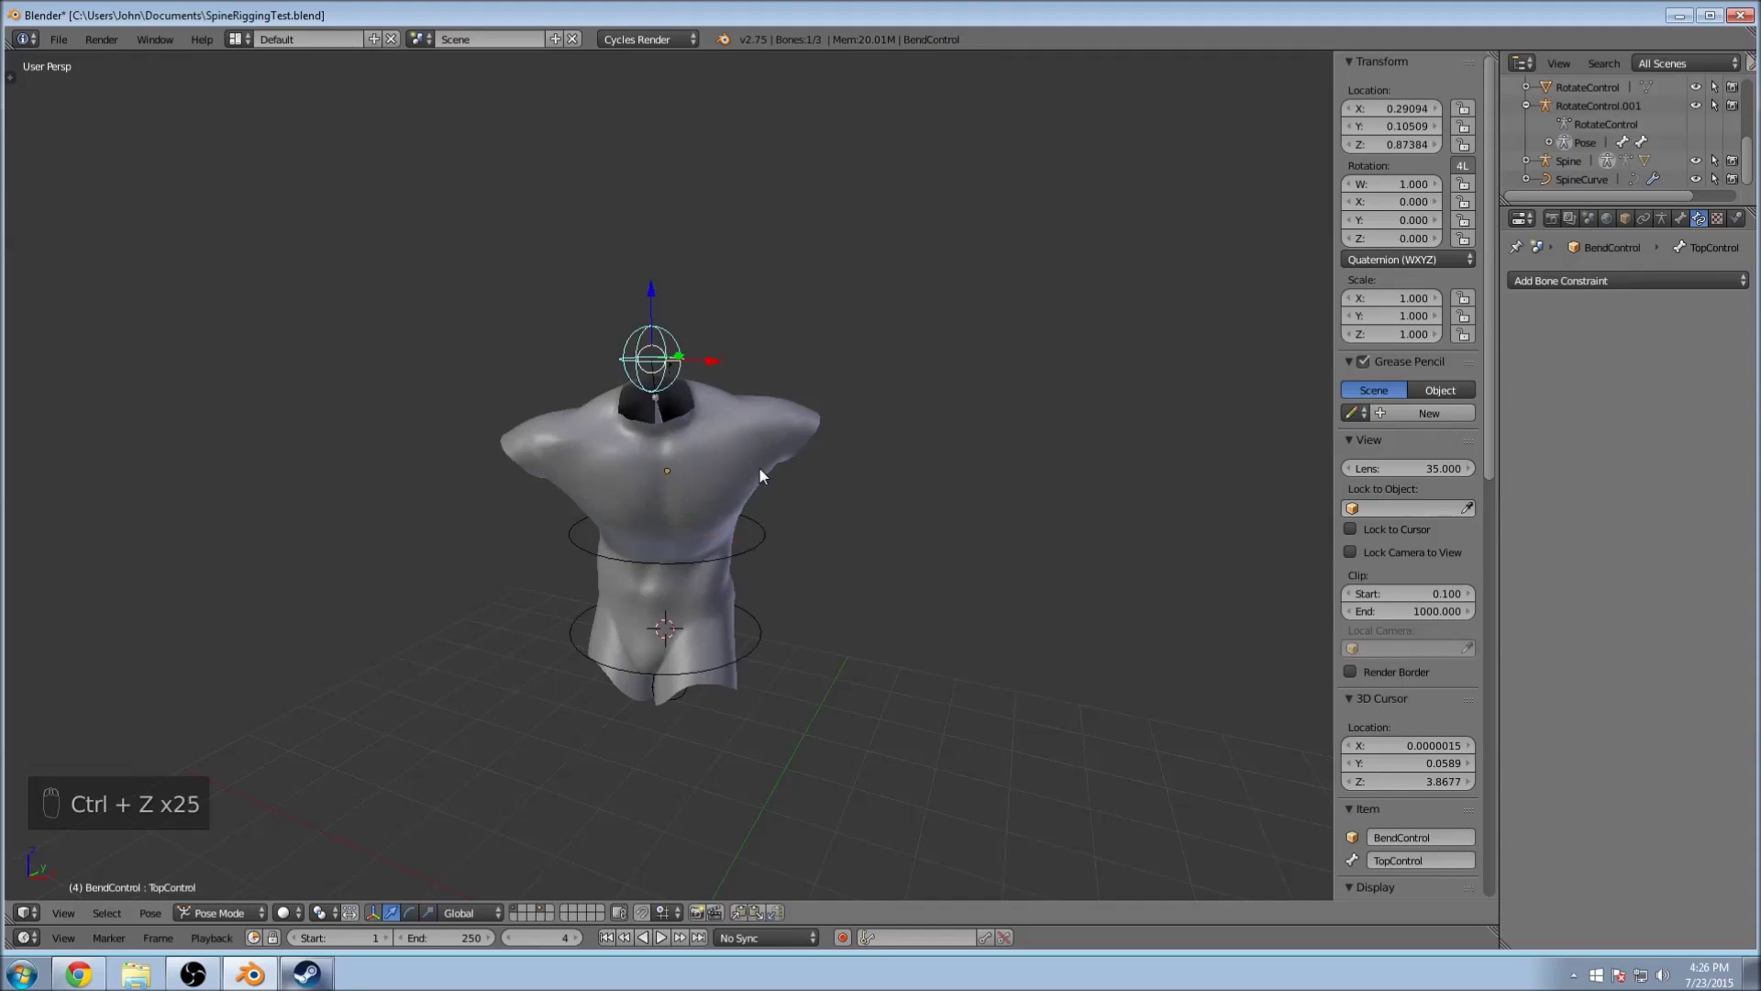
key("ctrl+z")
key("ctrl+z")
key("ctrl+z")
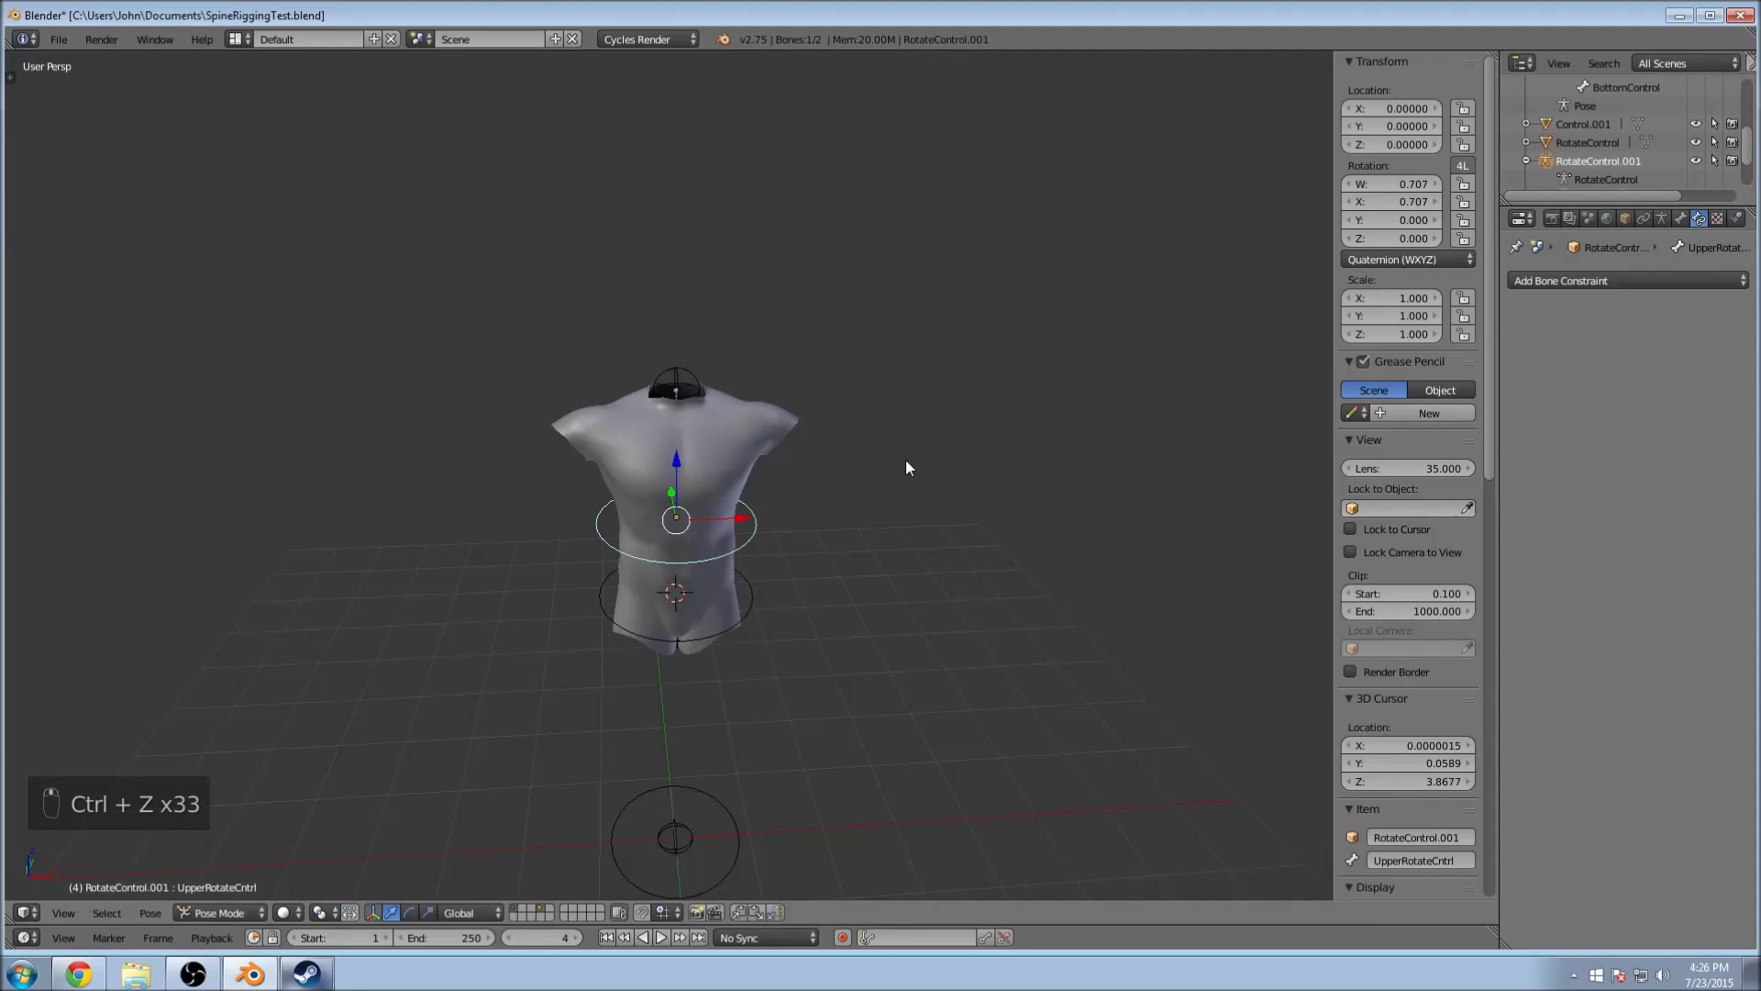
Step: Rotate the UpperRotateCntrl bone about the global Z axis to twist the chest
key("r")
key("z")
left_click(871, 257)
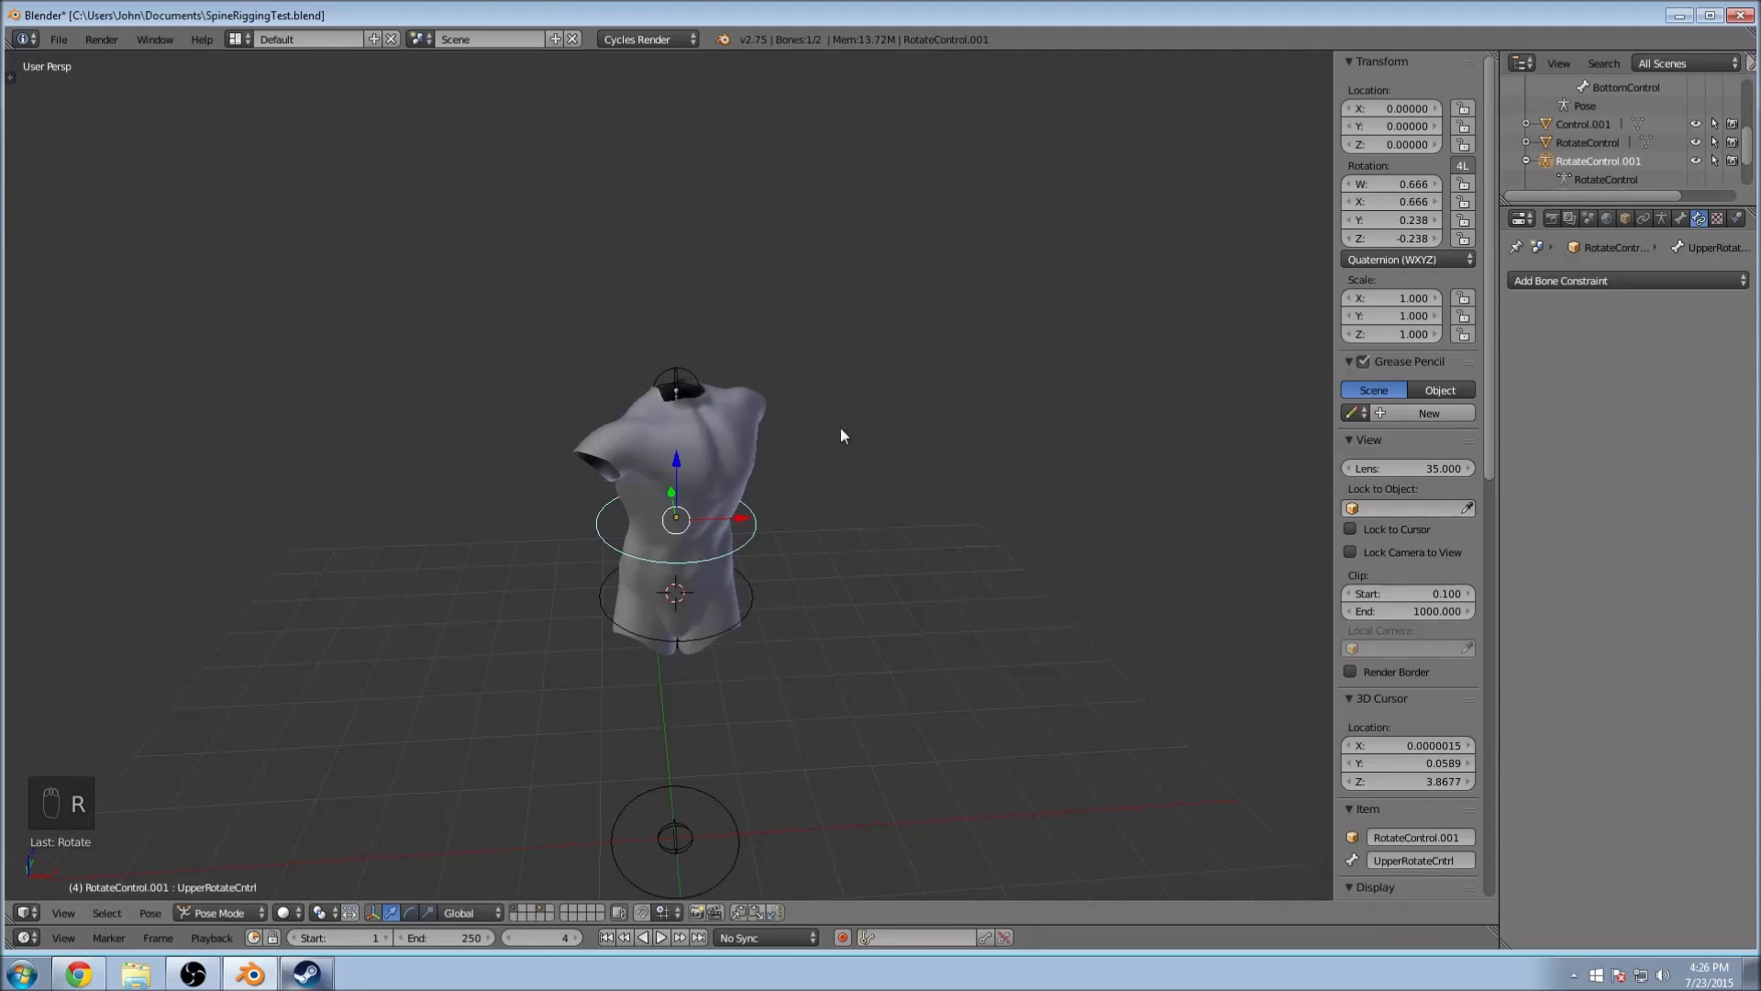
Step: Rotate the LowerRotateCntrl bone about the global Z axis and readjust the rotation of UpperRotateCntrl
right_click(736, 618)
key("r")
key("z")
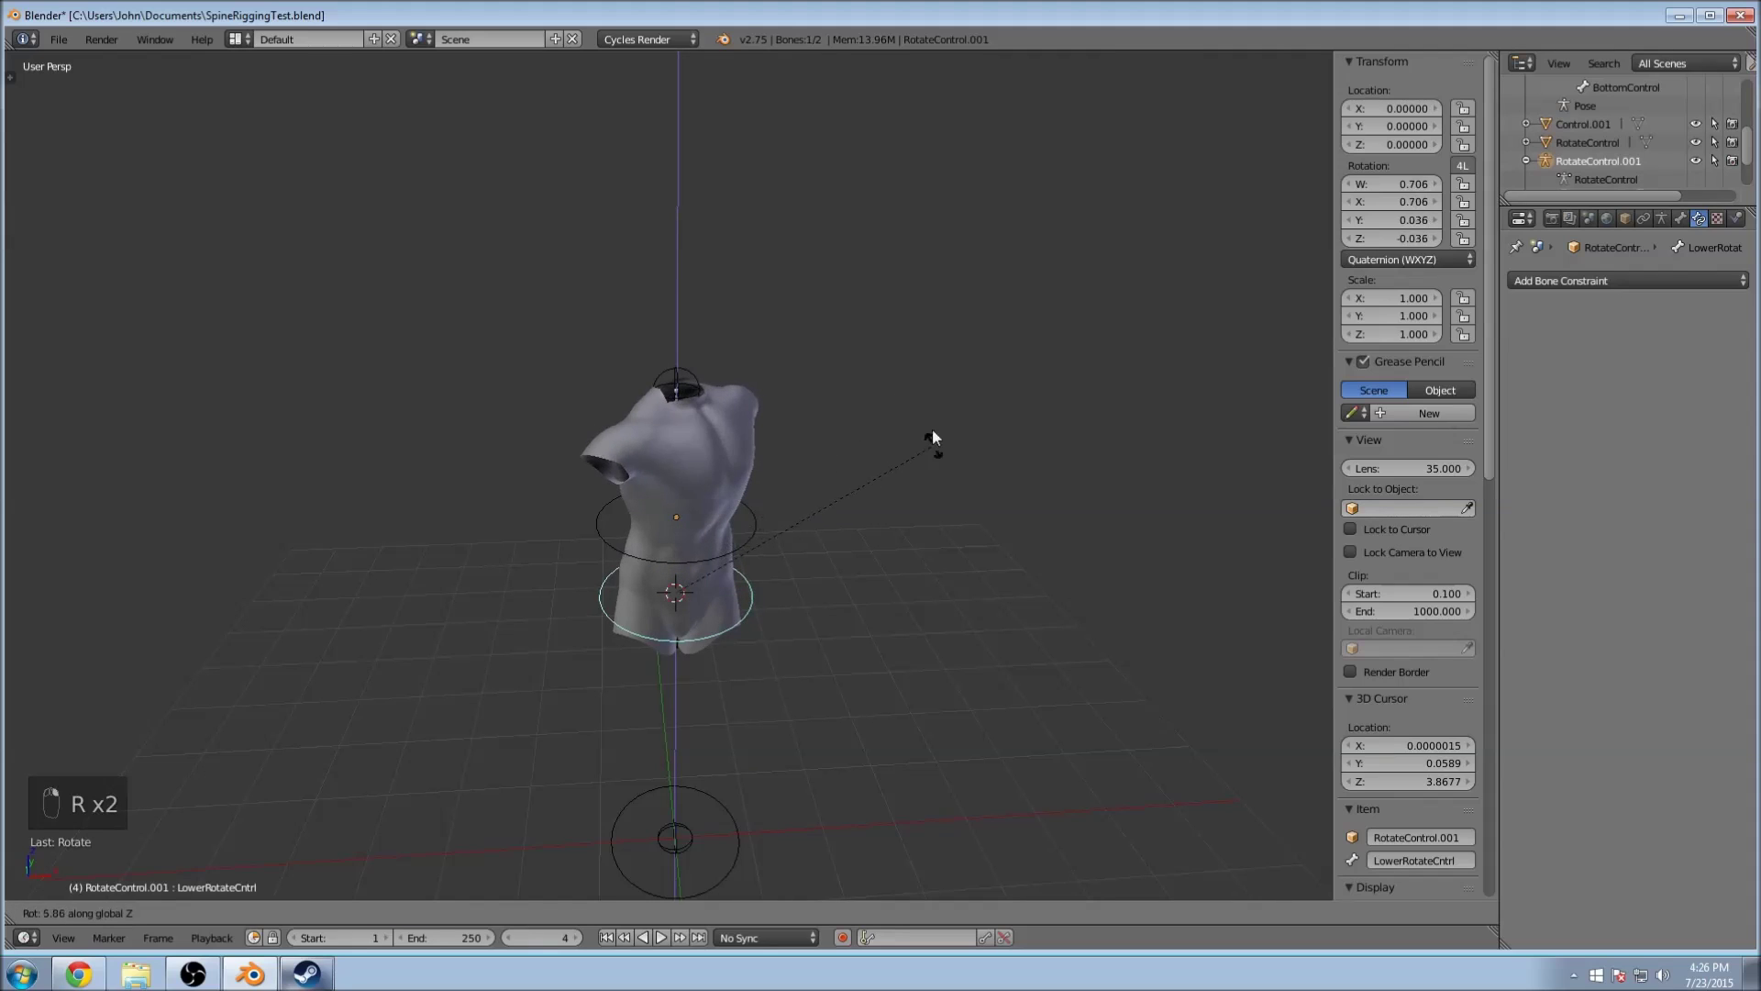
left_click(918, 402)
key("r")
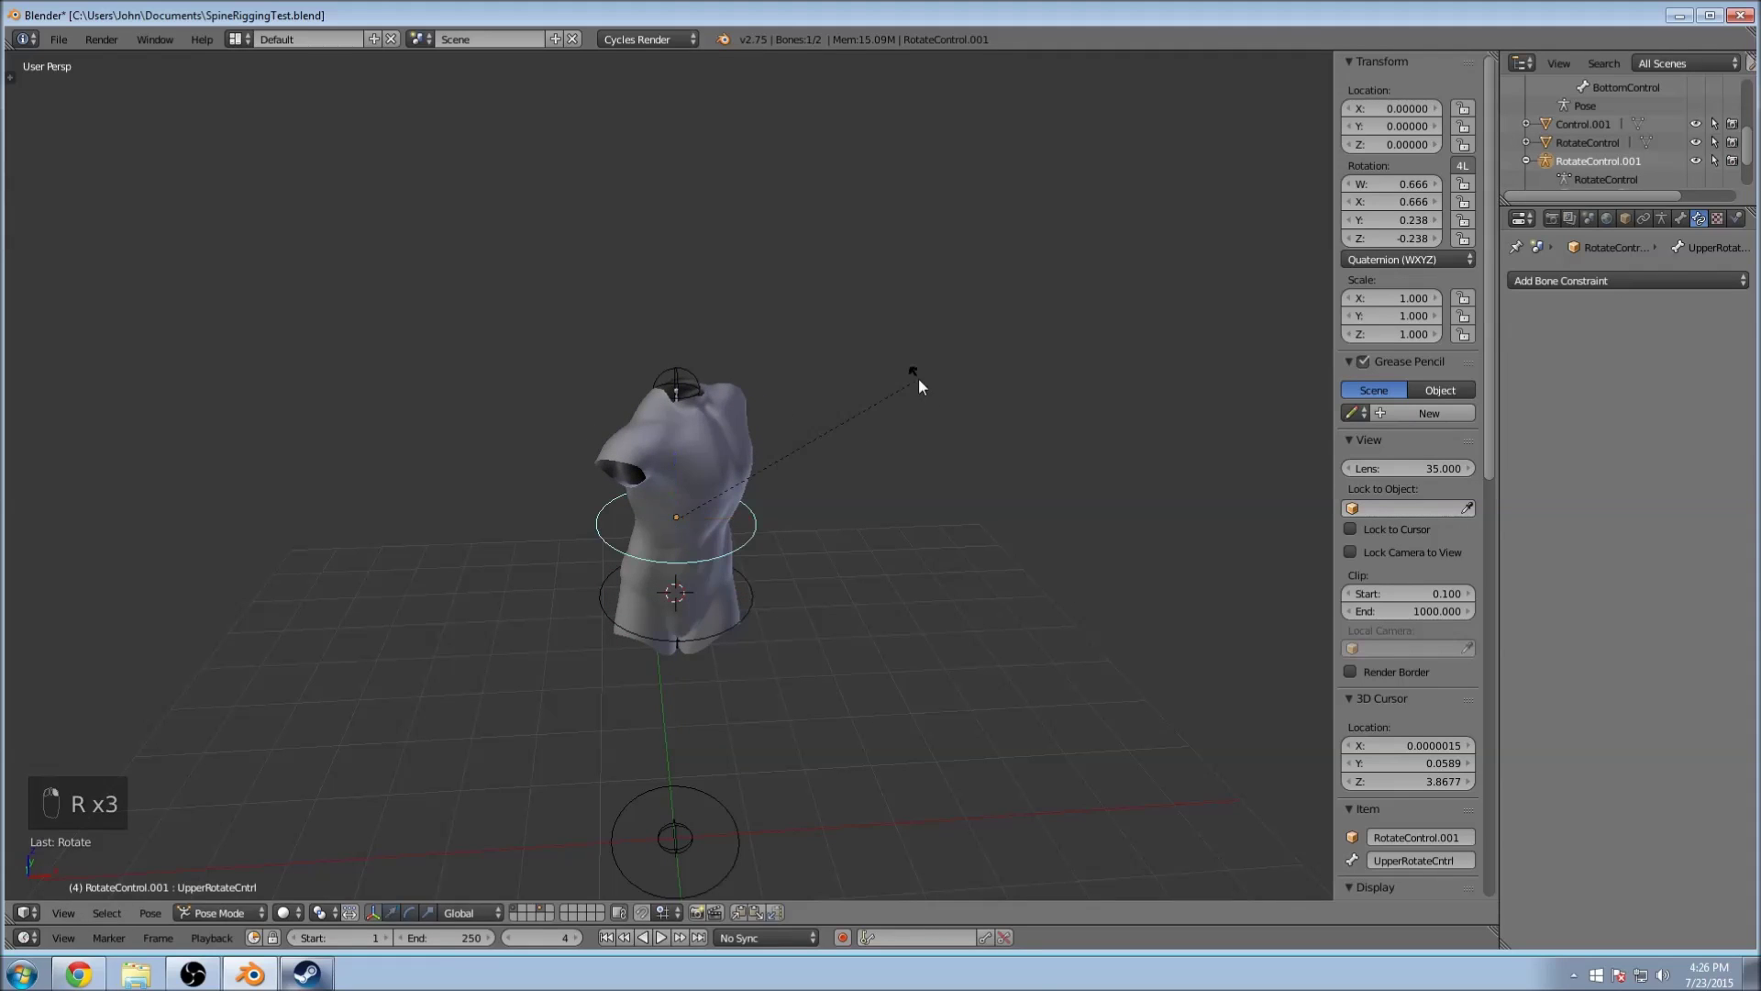
left_click(758, 381)
Step: Select the BendControl armature at the neck, try moving it in Object Mode, and undo the move
right_click(691, 371)
middle_click_drag(691, 367, 954, 295)
key("g")
left_click(944, 296)
key("ctrl+z")
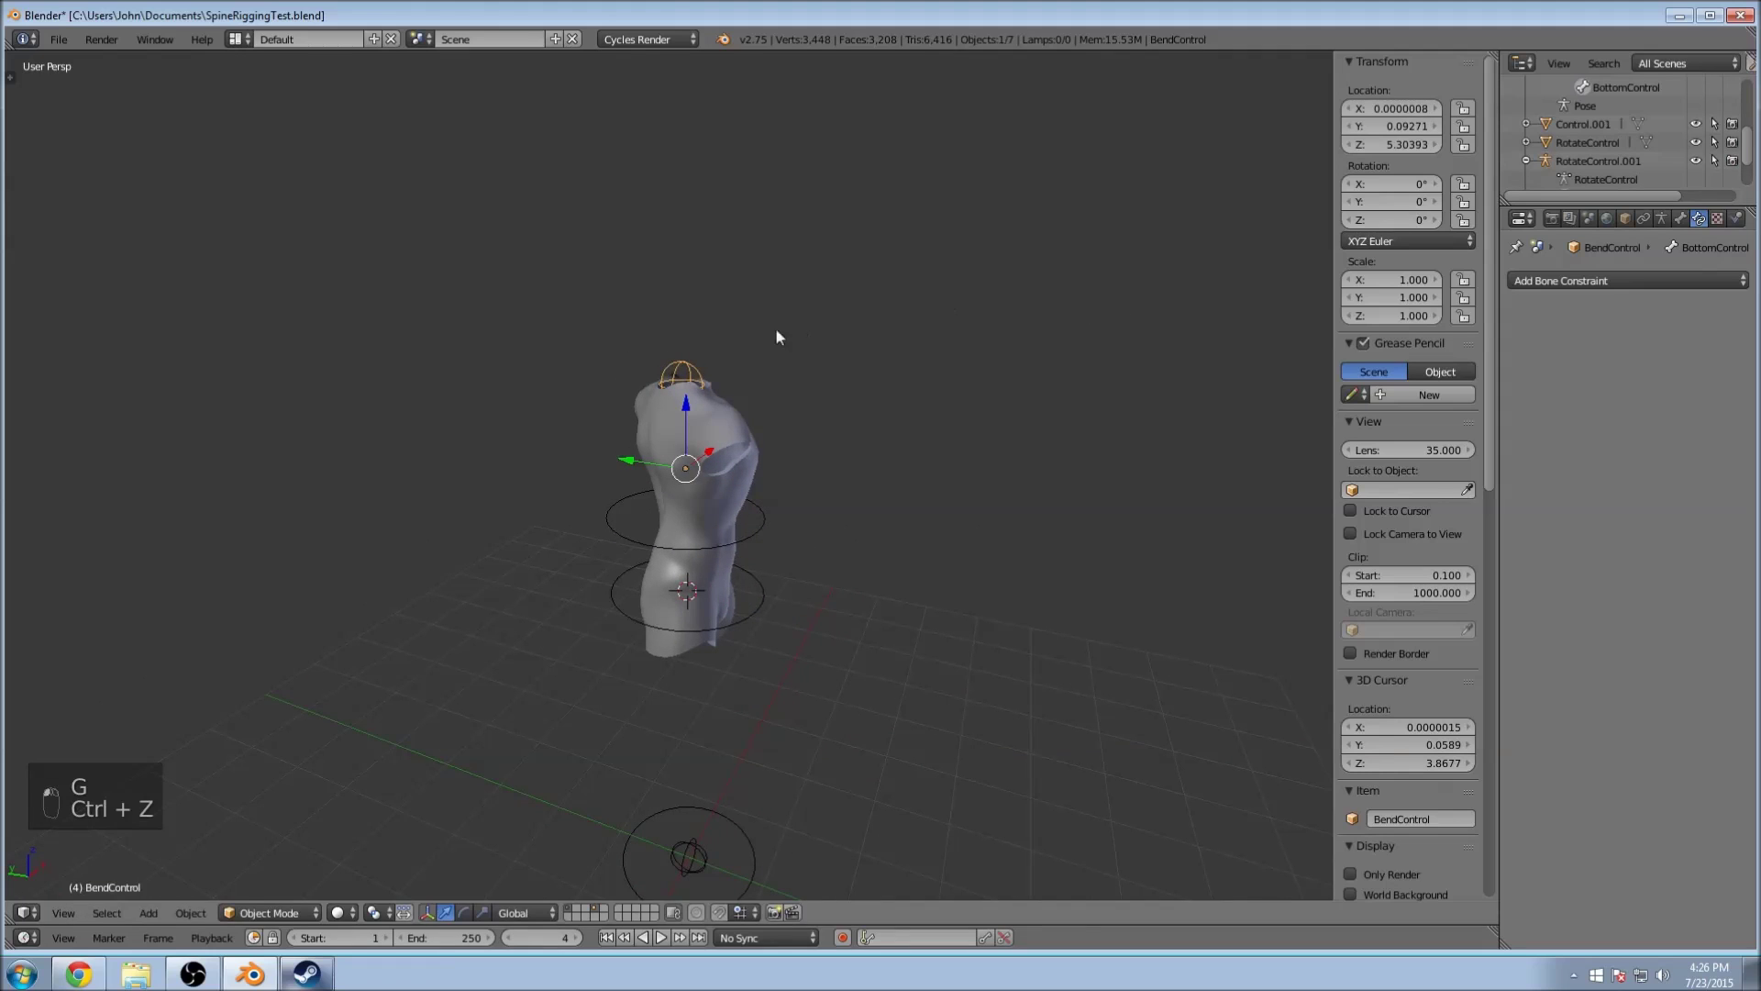
Step: Put the BendControl armature in Pose Mode, move its TopControl bone to bend the torso, and clear the selection
left_click(268, 913)
left_click(271, 871)
left_click(266, 914)
left_click(275, 850)
right_click(684, 378)
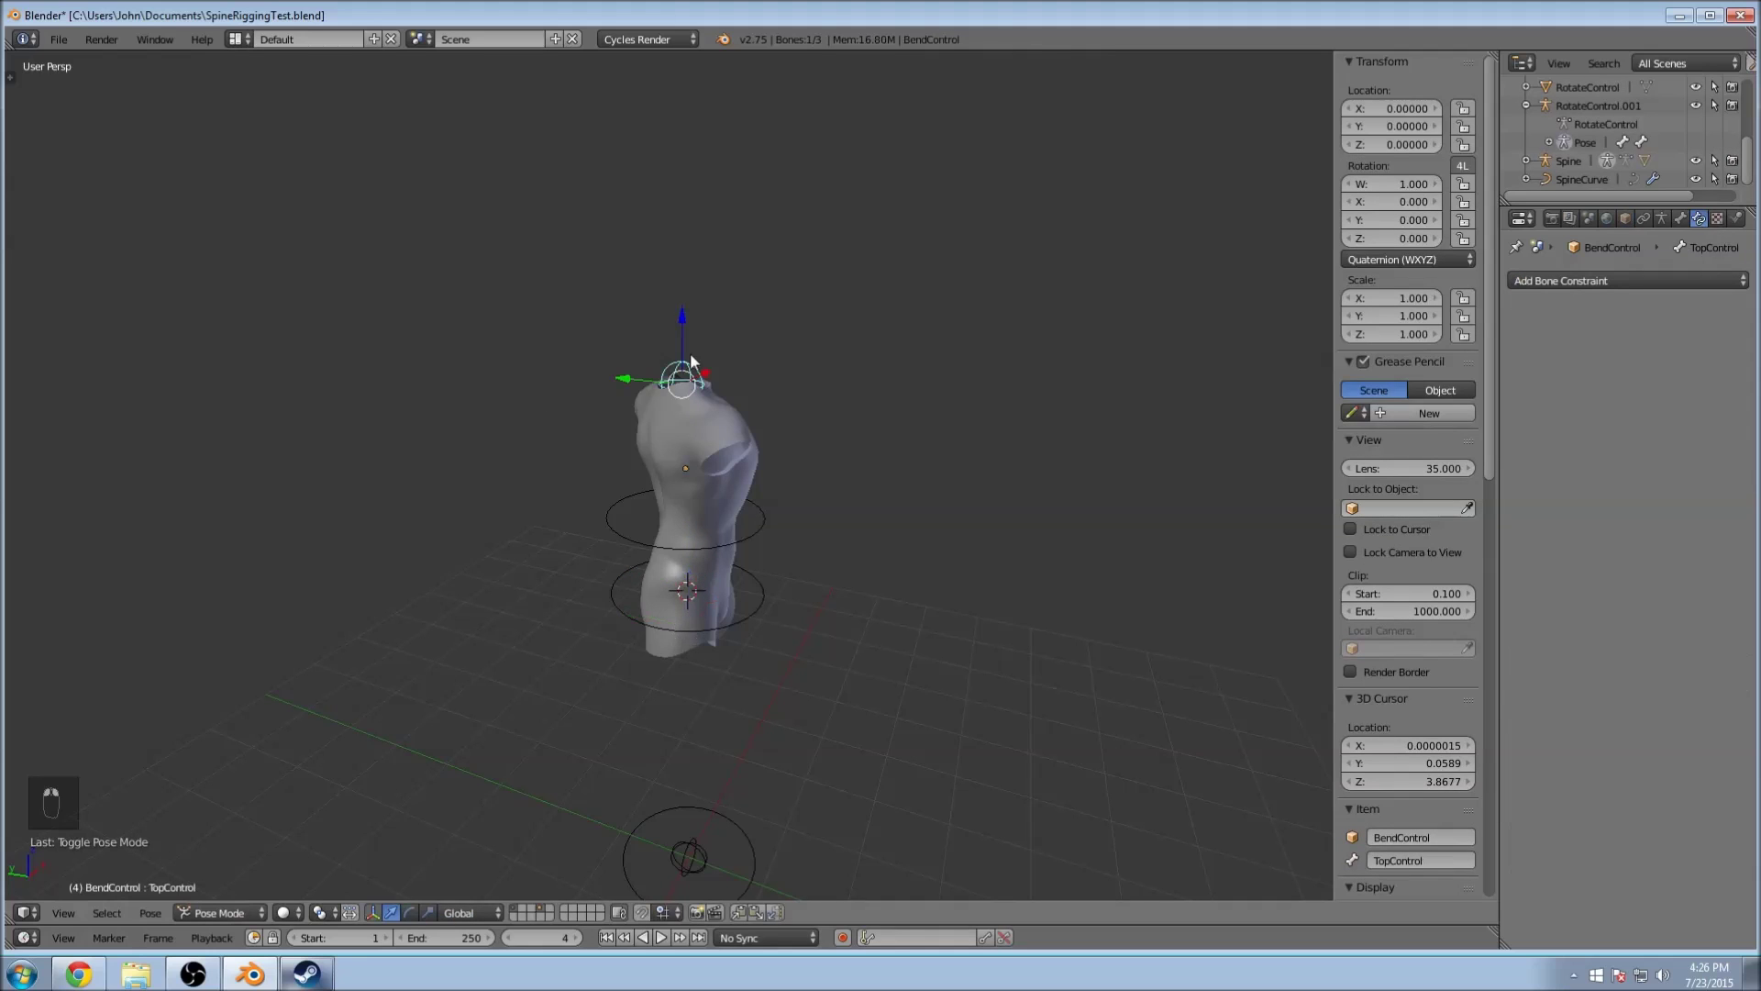
key("g")
left_click(1028, 227)
middle_click_drag(977, 306, 711, 252)
key("a")
Step: Select the UpperRotateCntrl bone, try moving it repeatedly, and undo each attempt
middle_click_drag(927, 346, 676, 386)
right_click(676, 384)
right_click(732, 523)
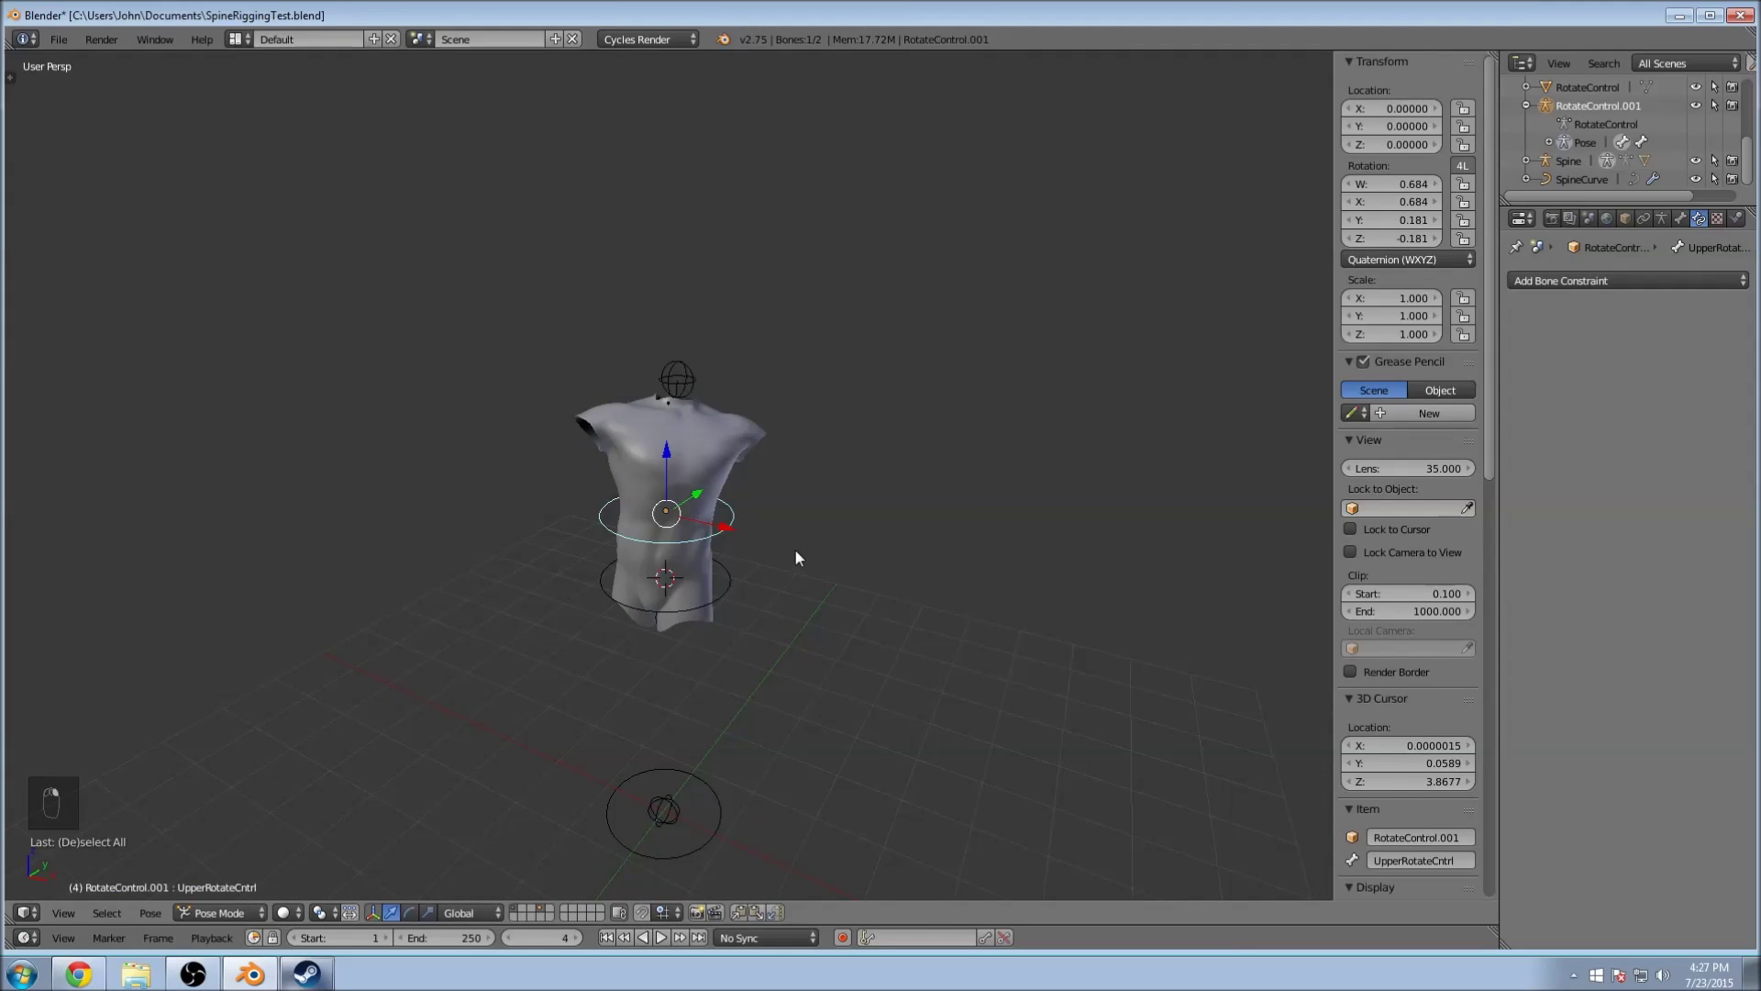
key("g")
left_click(914, 568)
key("ctrl+z")
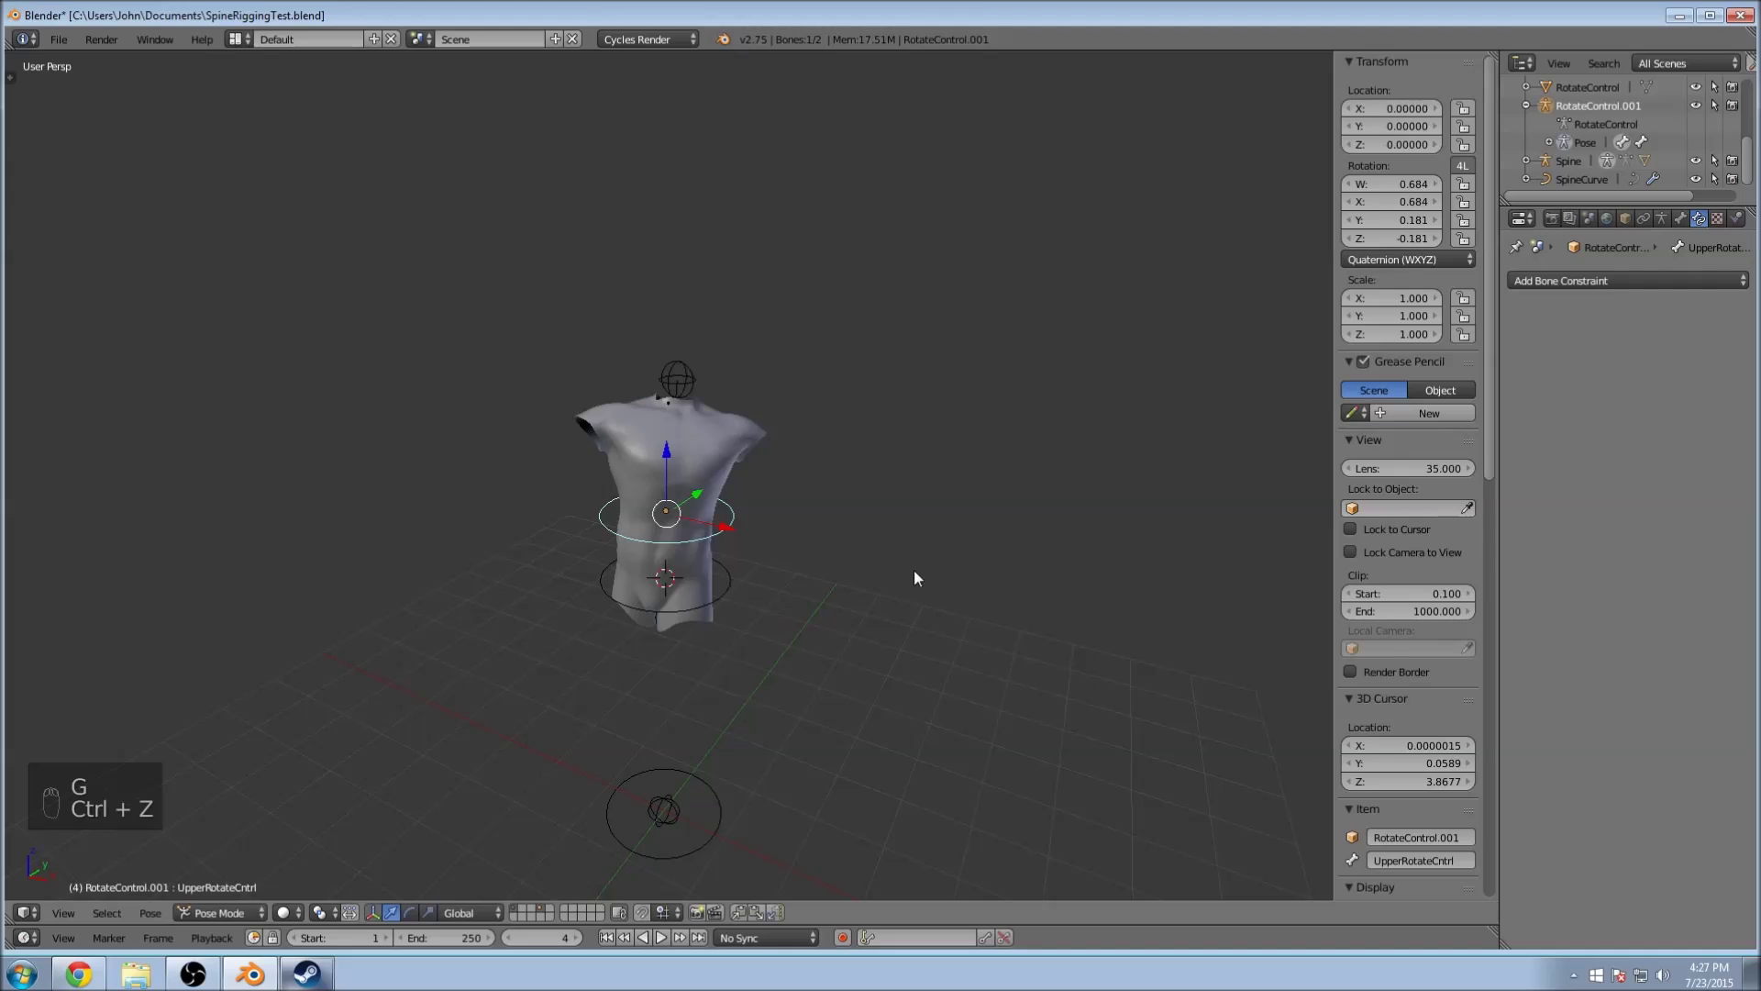
key("g")
key("ctrl+z")
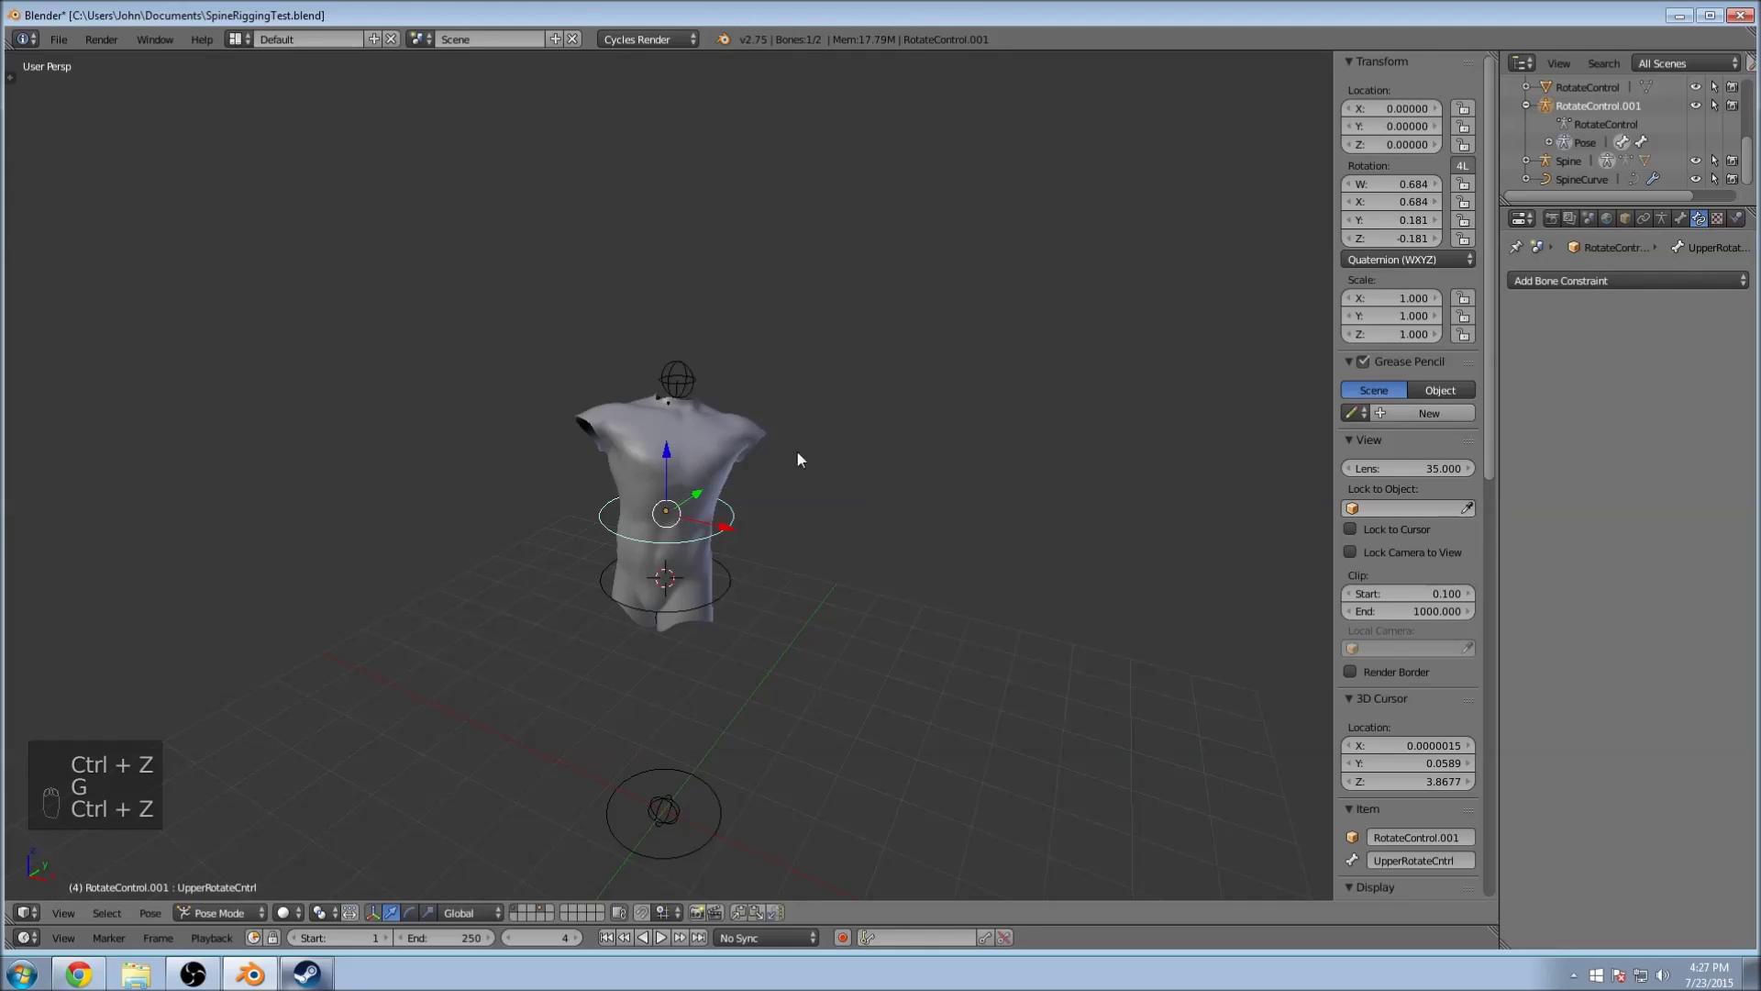
key("g")
left_click(898, 501)
key("ctrl+z")
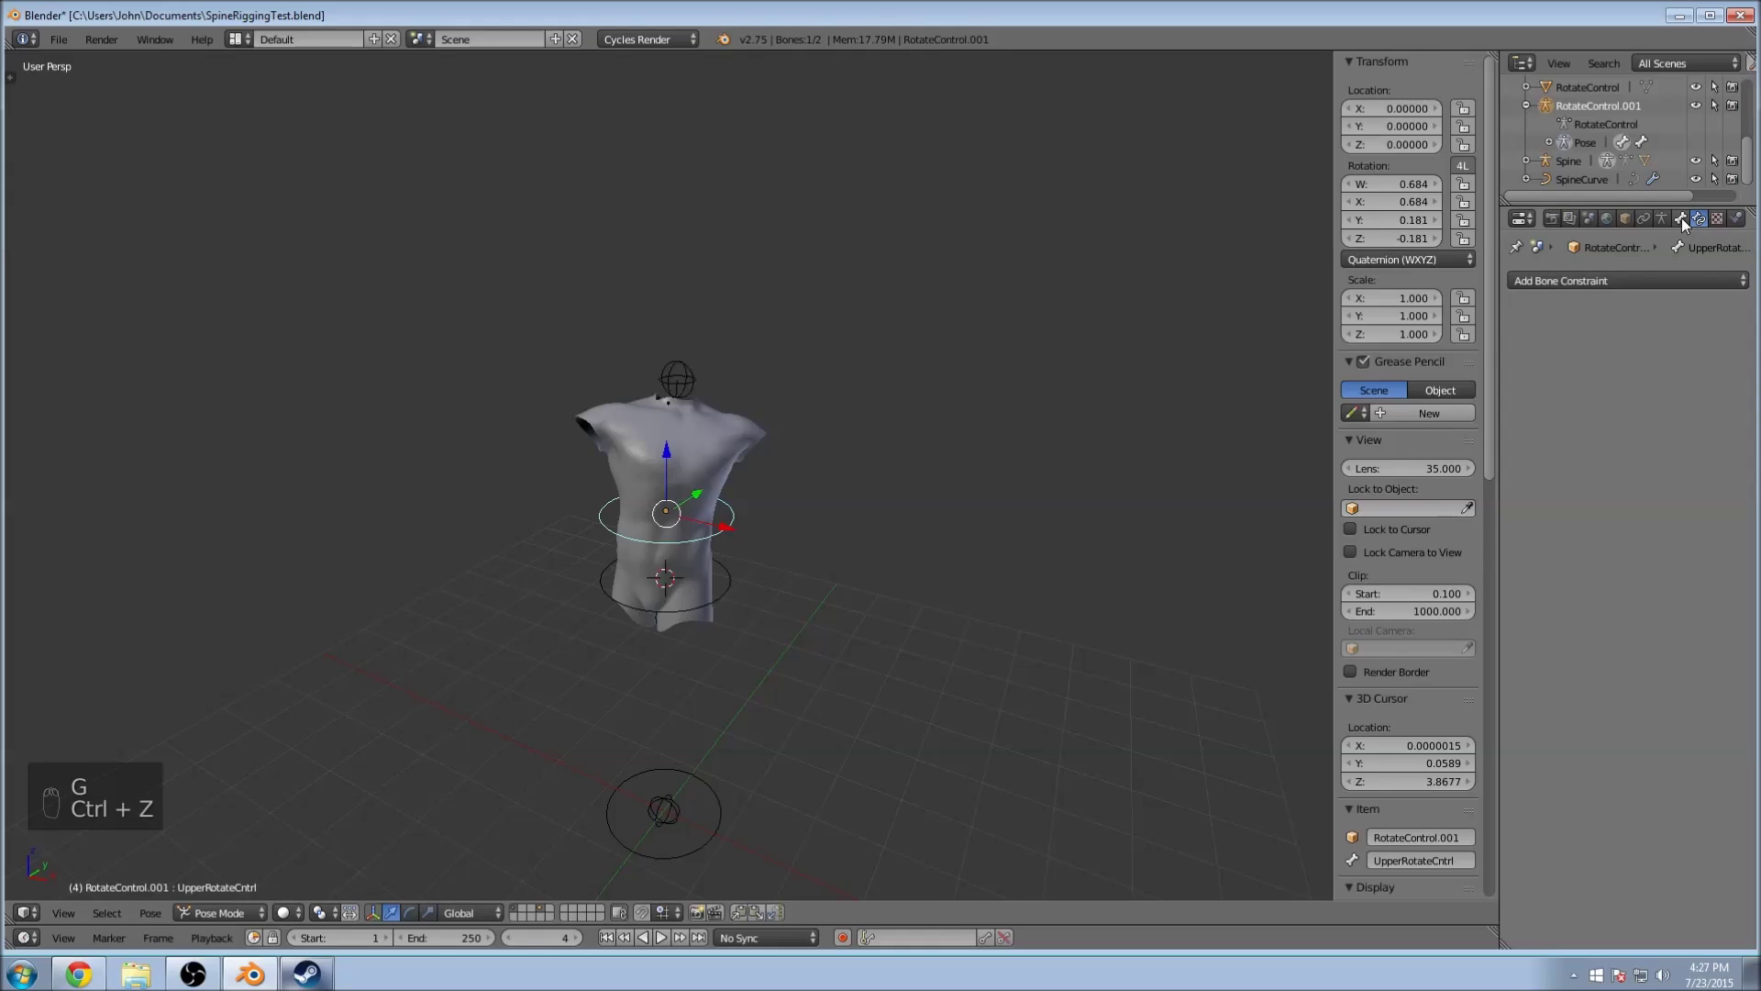
Step: Deselect the bones of RotateControl.001, return to Object Mode, and save SpineRiggingTest.blend
key("a")
left_click(222, 905)
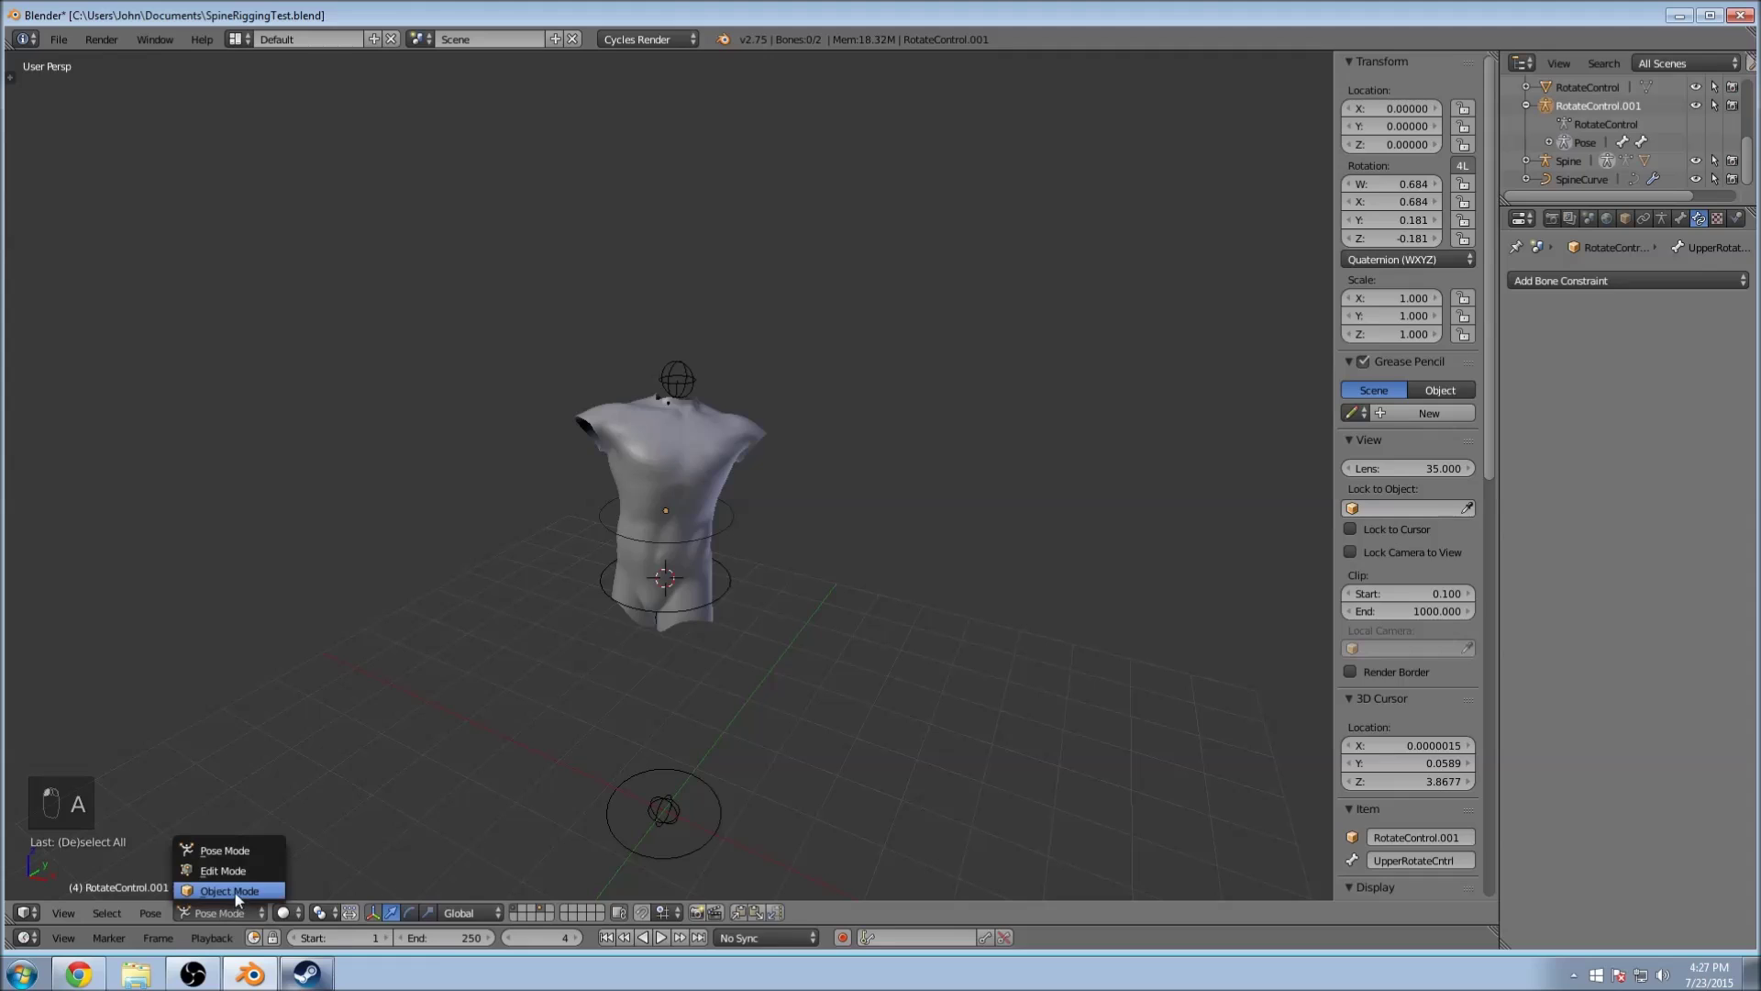
left_click(230, 842)
left_click(53, 40)
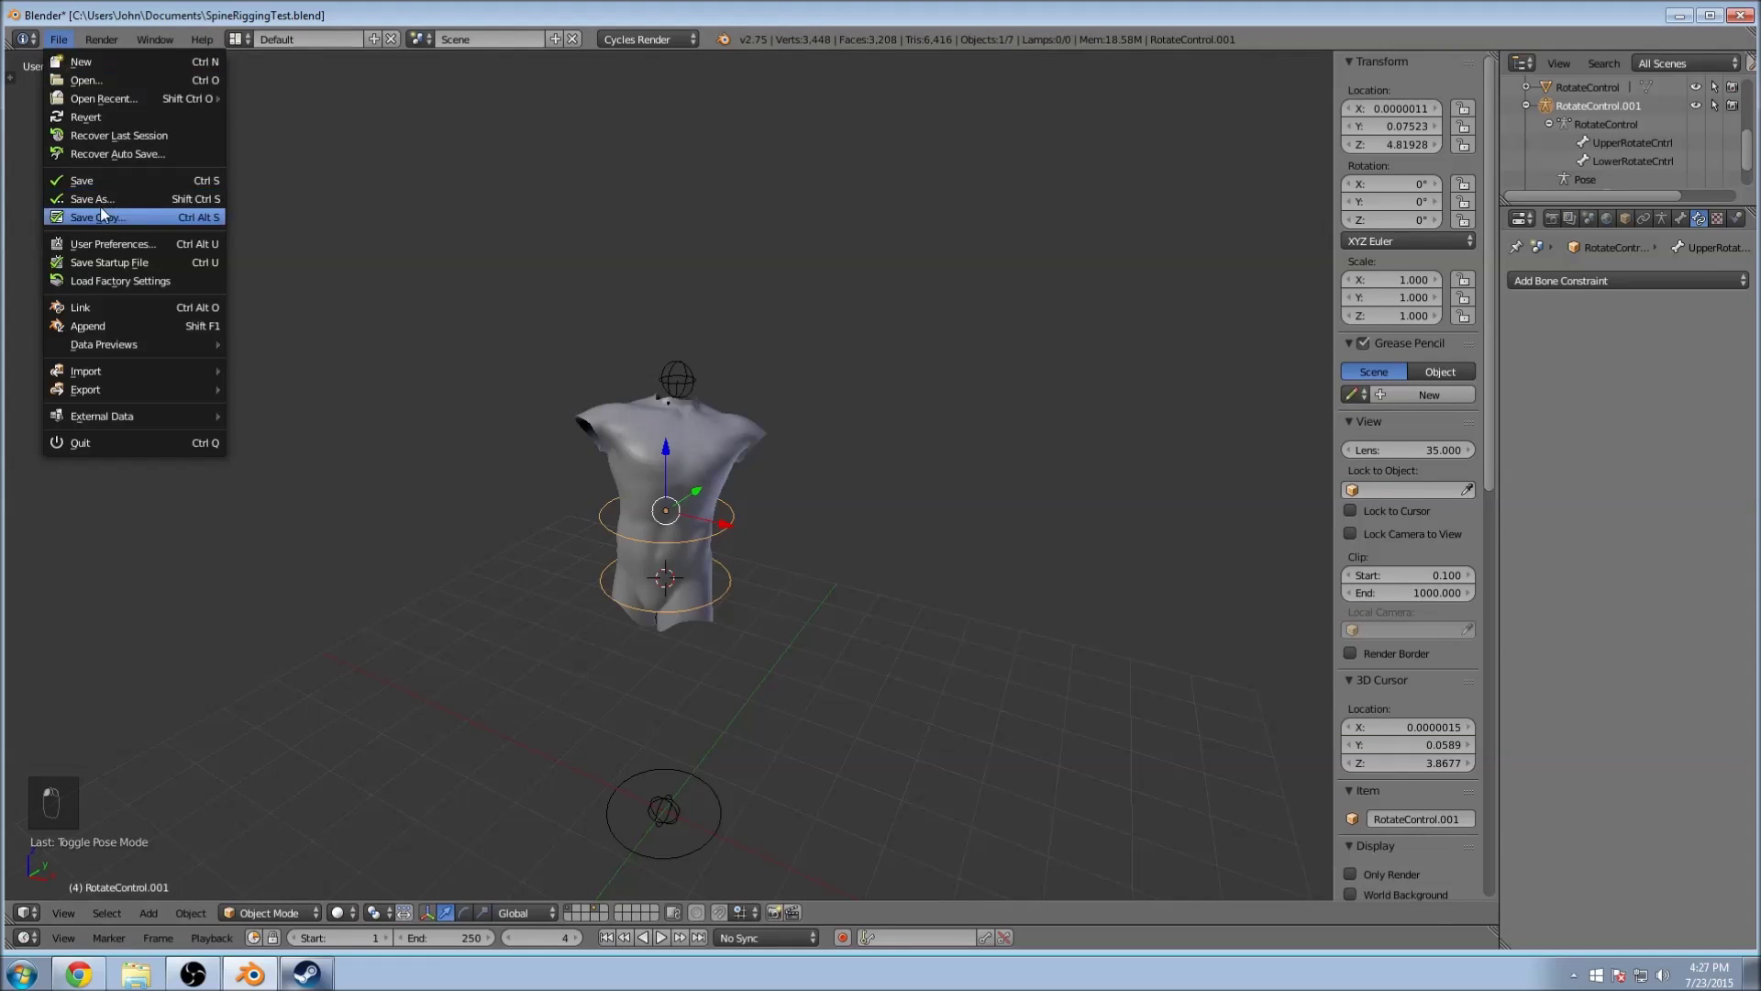
left_click(99, 182)
scroll(780, 339, "up", 3)
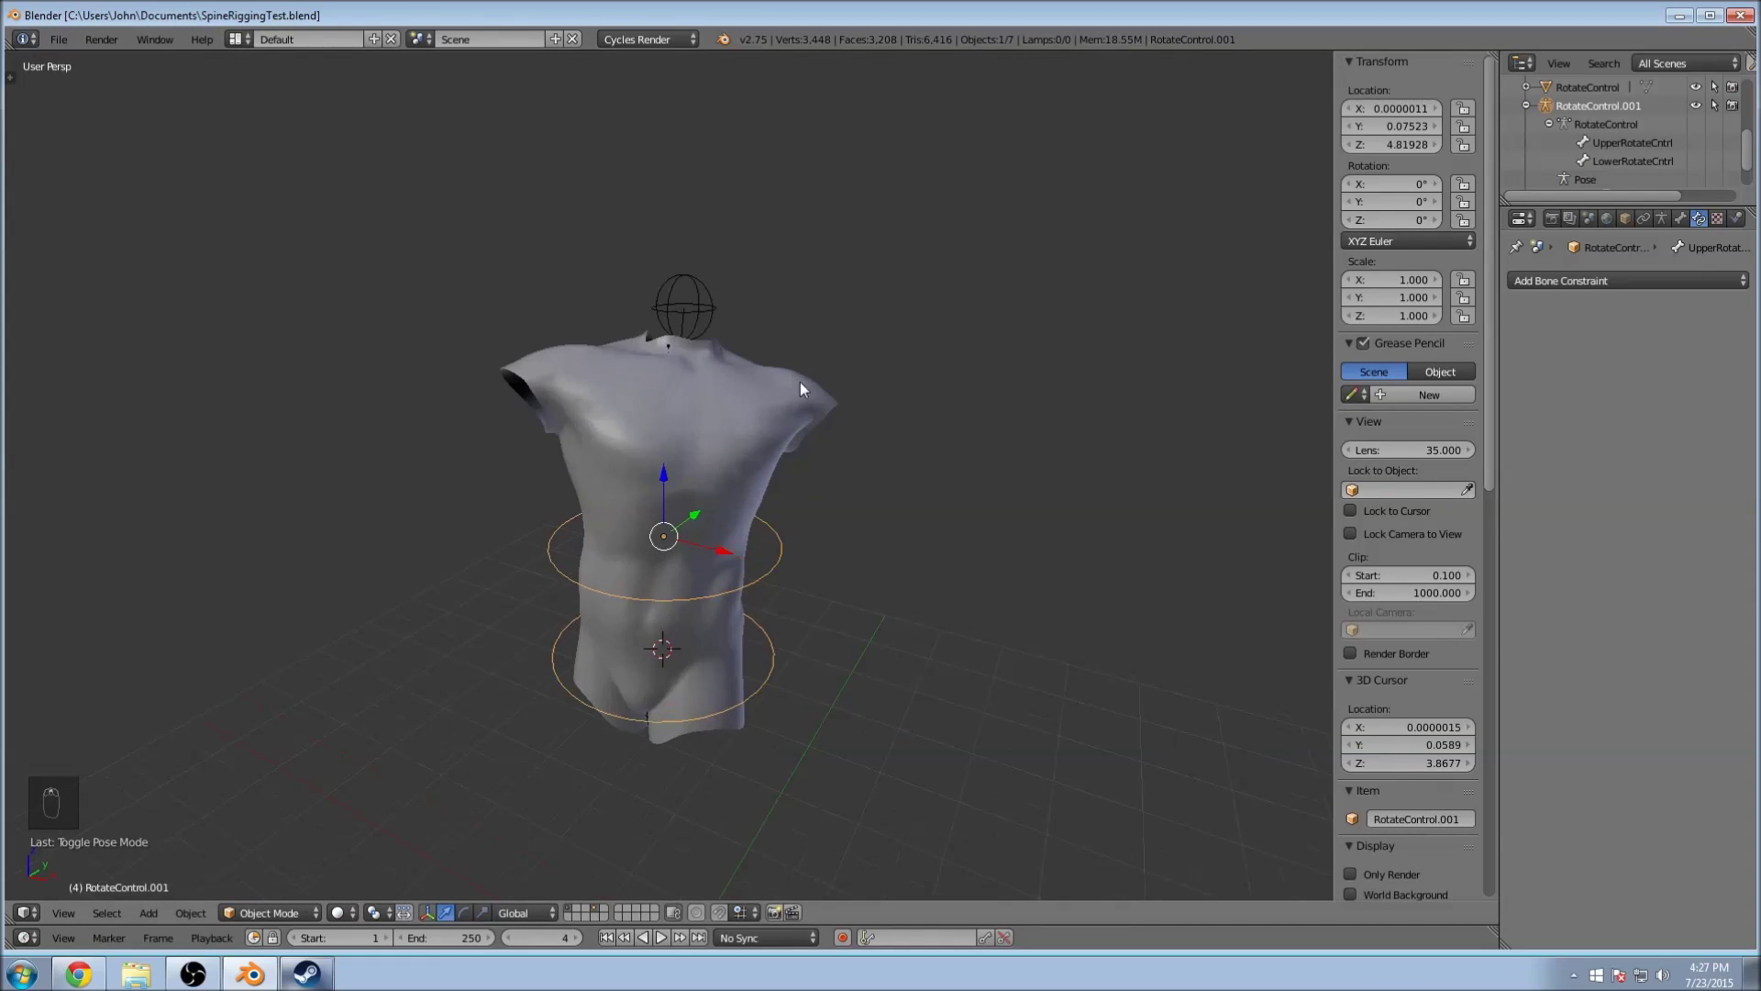
scroll(826, 293, "up", 1)
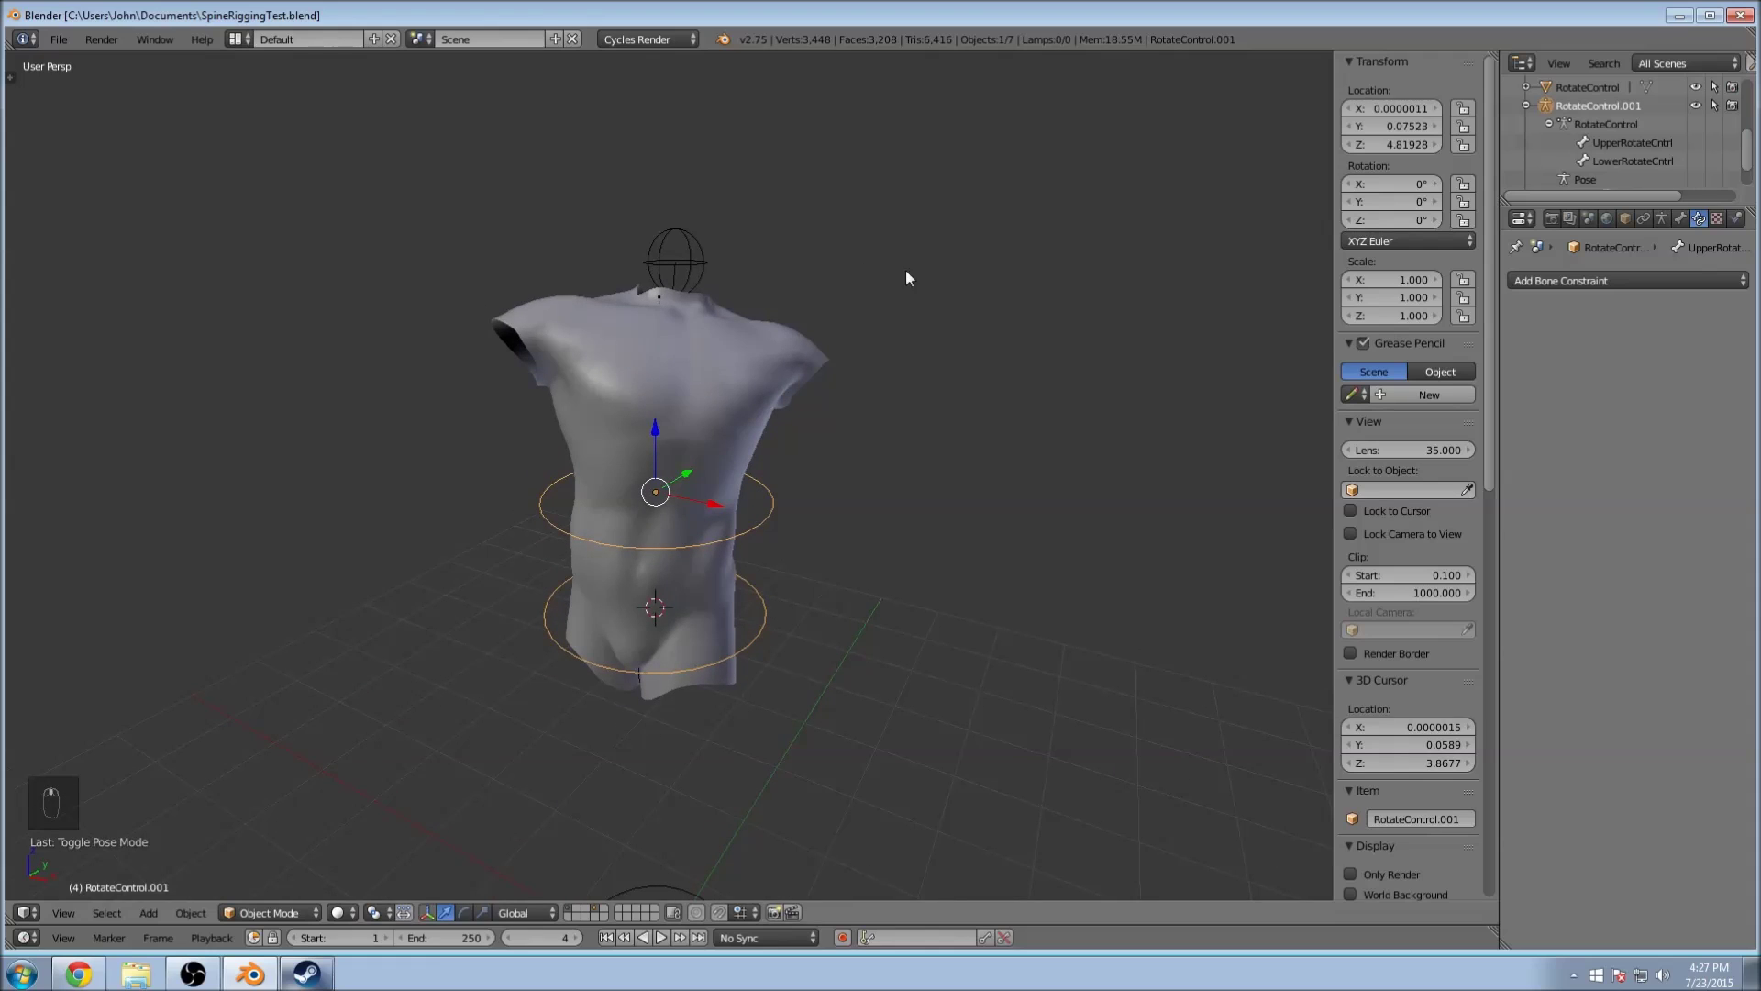
scroll(1725, 138, "up", 5)
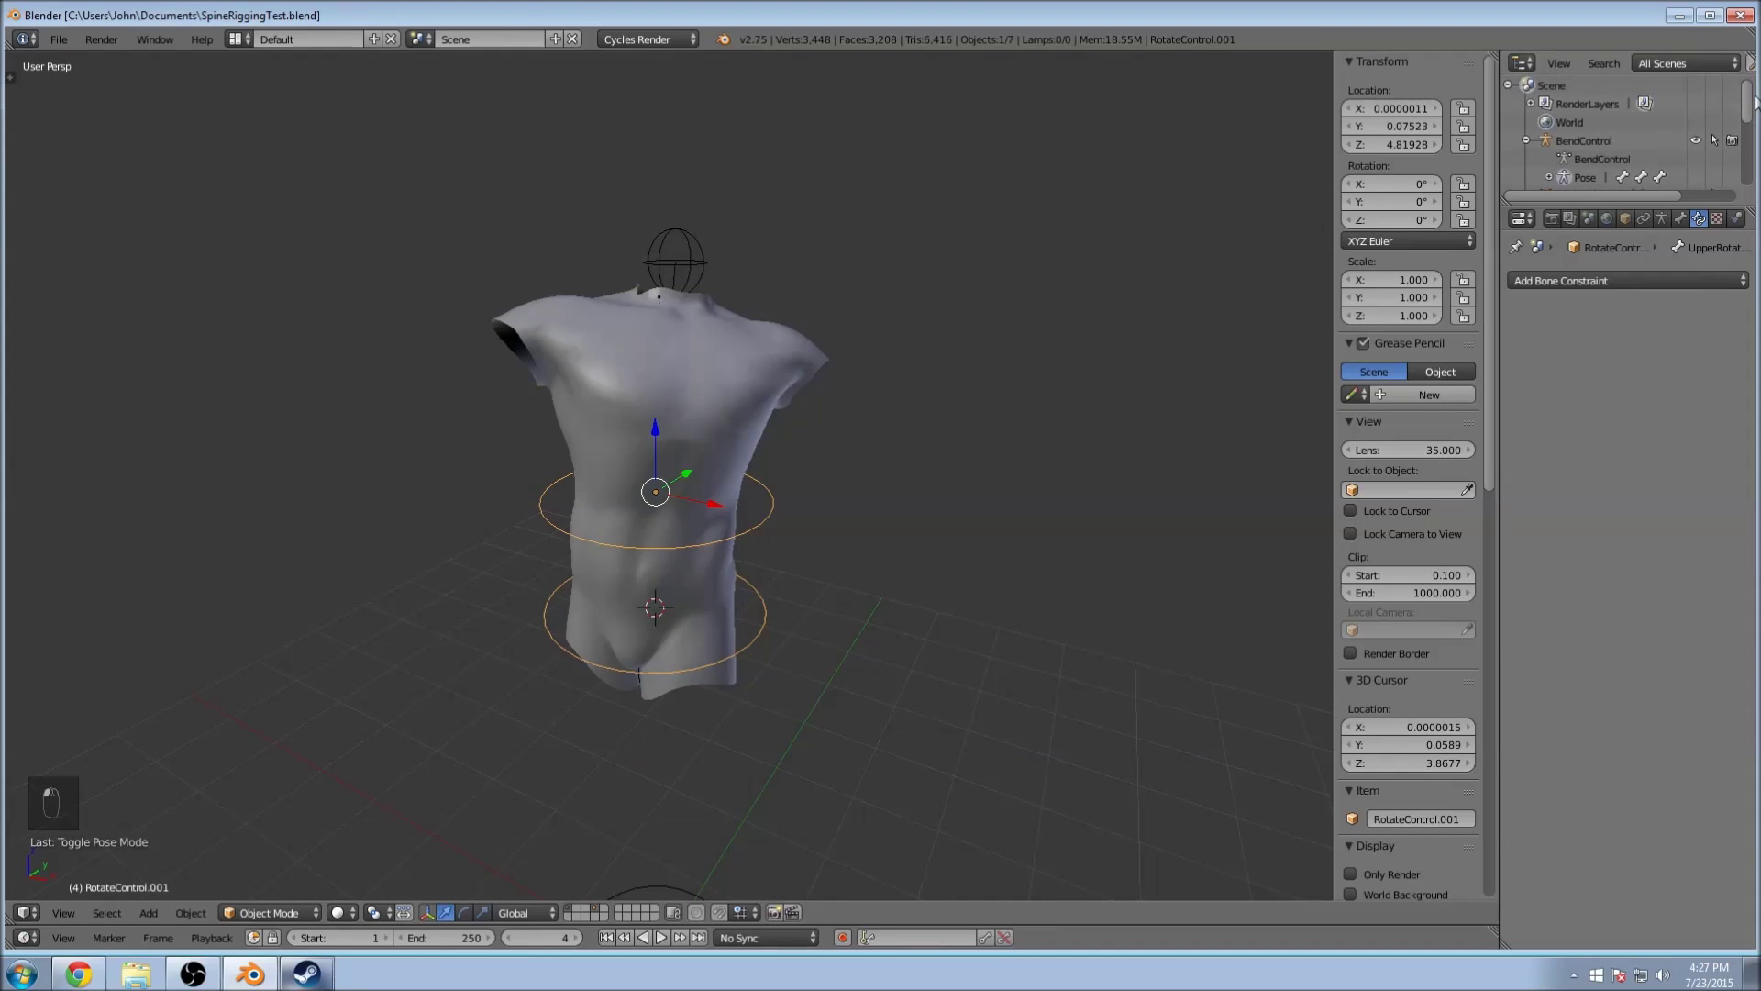